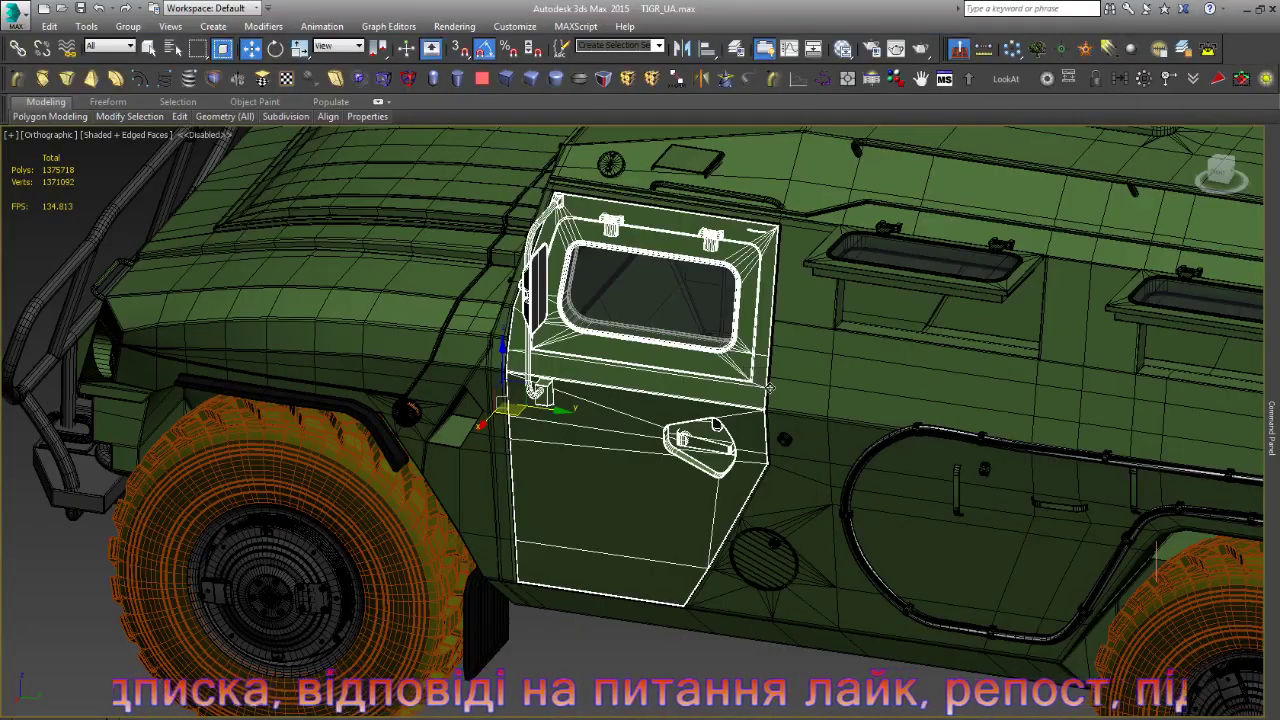
# - Zoom and pan the rear door into the middle of the view and select it
pyautogui.scroll(-3, 777, 402)
pyautogui.scroll(-2, 580, 420)
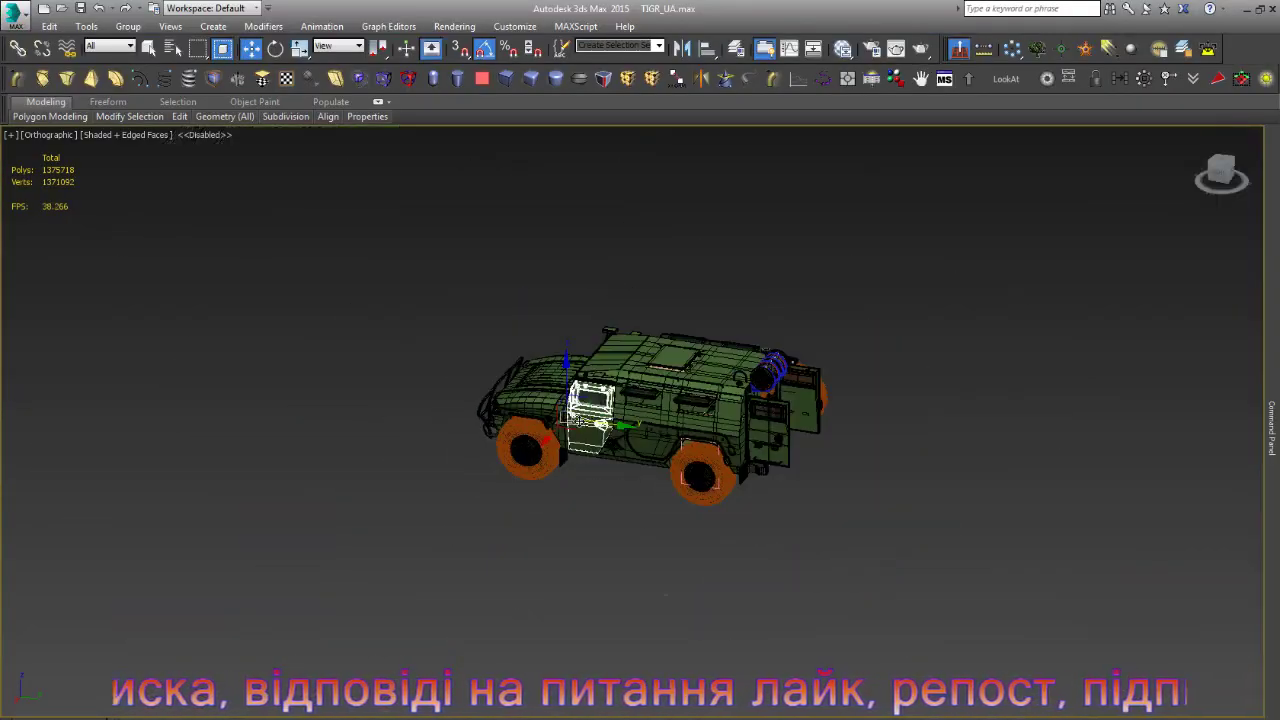
pyautogui.scroll(3, 582, 372)
pyautogui.scroll(2, 582, 372)
pyautogui.moveTo(582, 372); pyautogui.dragTo(788, 485, button='middle')
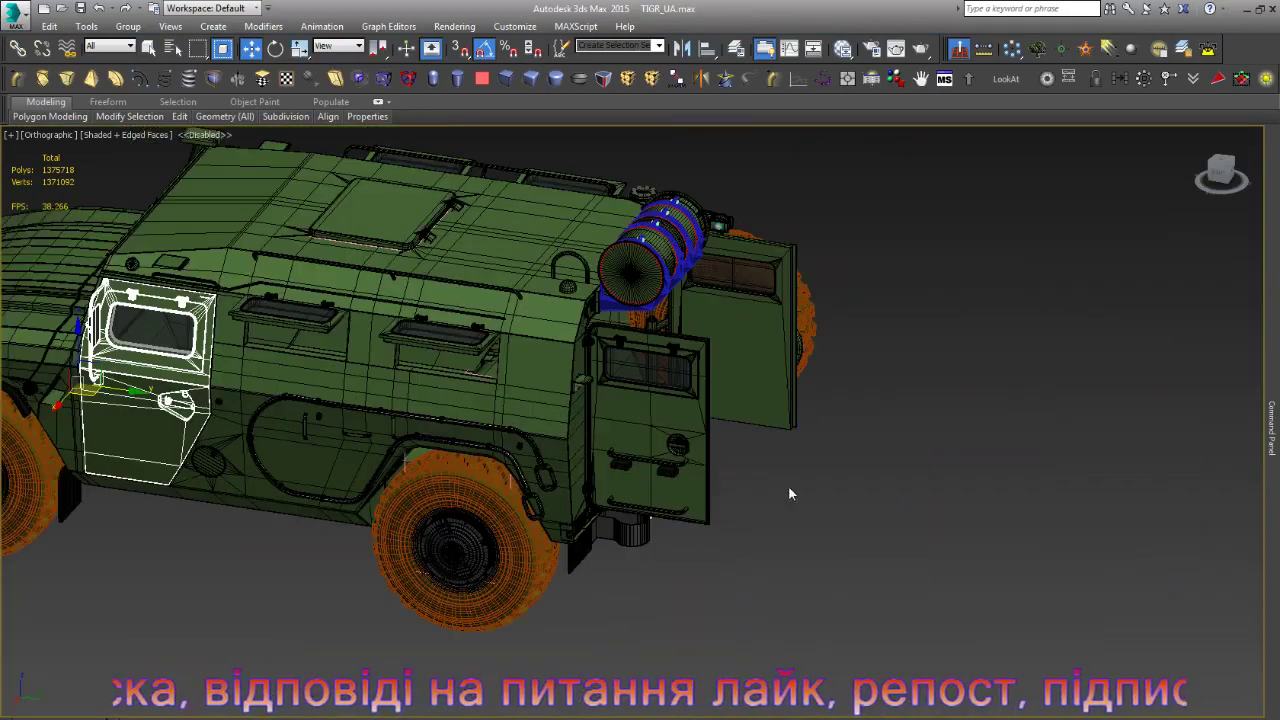
pyautogui.click(683, 453)
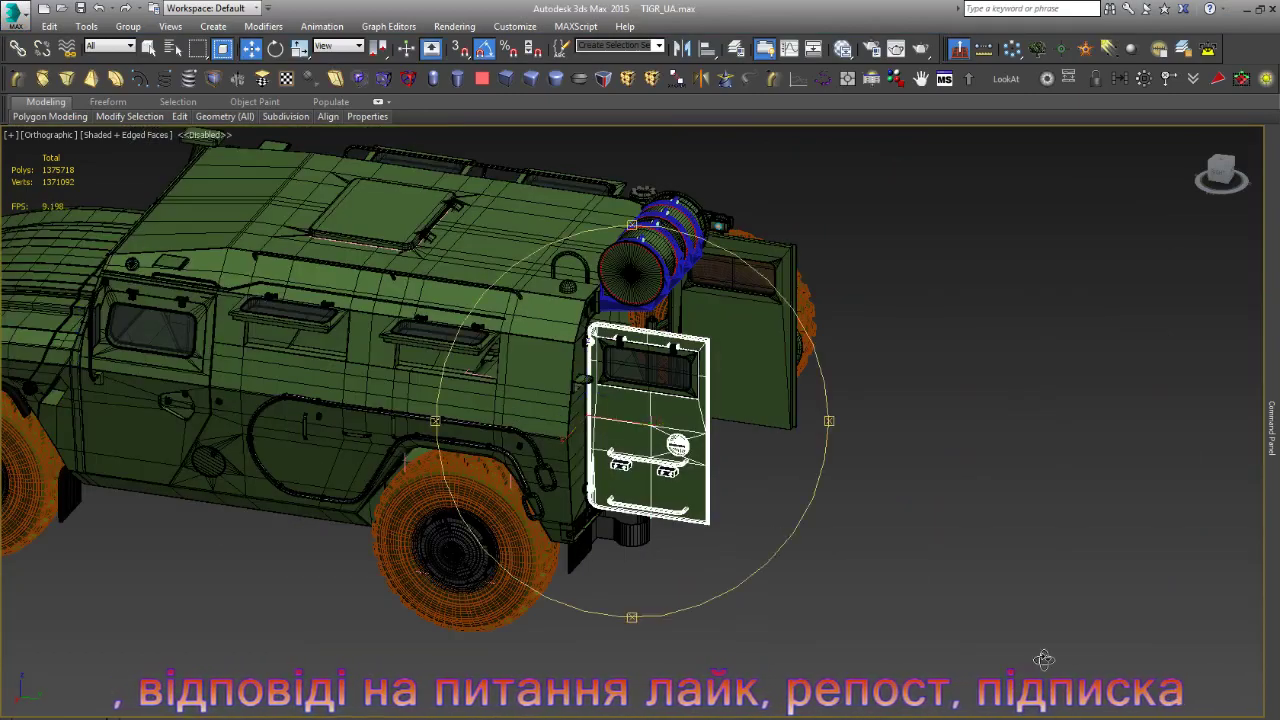
# - Orbit around to the vehicle's rear, looking along the rear door's edge
pyautogui.keyDown('alt'); pyautogui.moveTo(720, 500); pyautogui.dragTo(536, 487, button='middle'); pyautogui.keyUp('alt')
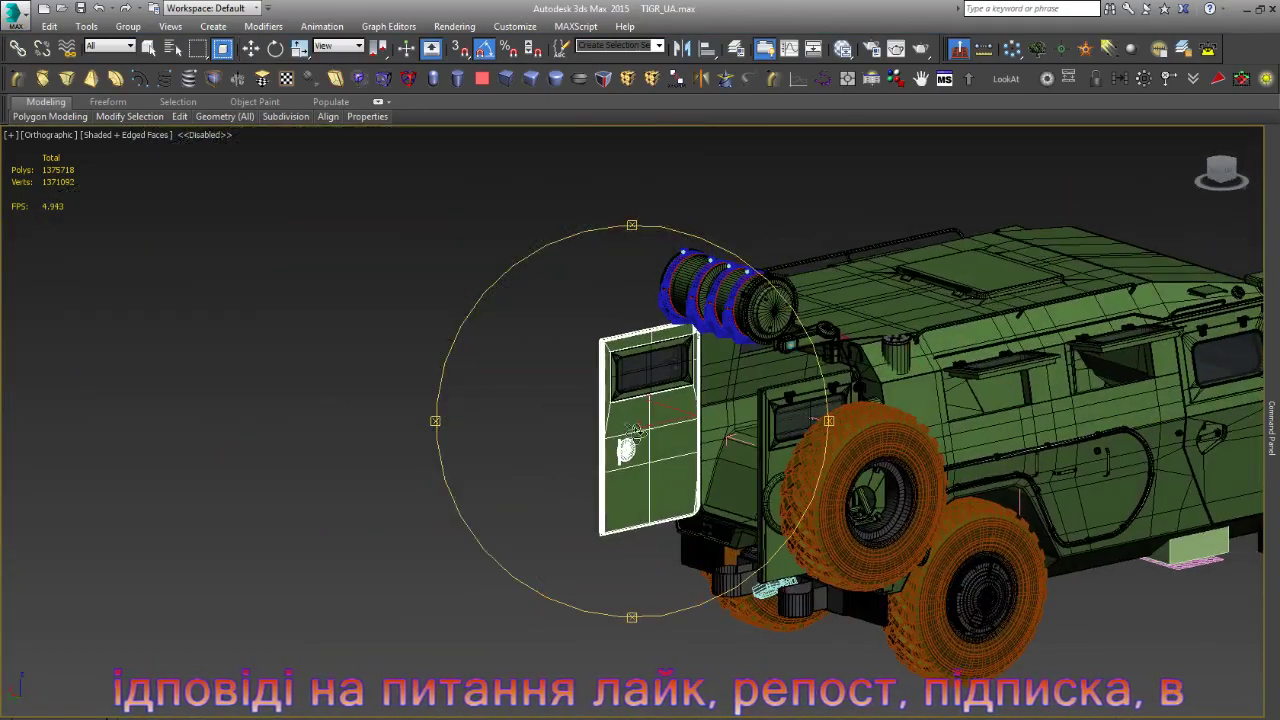
pyautogui.scroll(5, 648, 410)
pyautogui.scroll(-4, 648, 410)
pyautogui.keyDown('alt'); pyautogui.moveTo(648, 410); pyautogui.dragTo(745, 477, button='middle'); pyautogui.keyUp('alt')
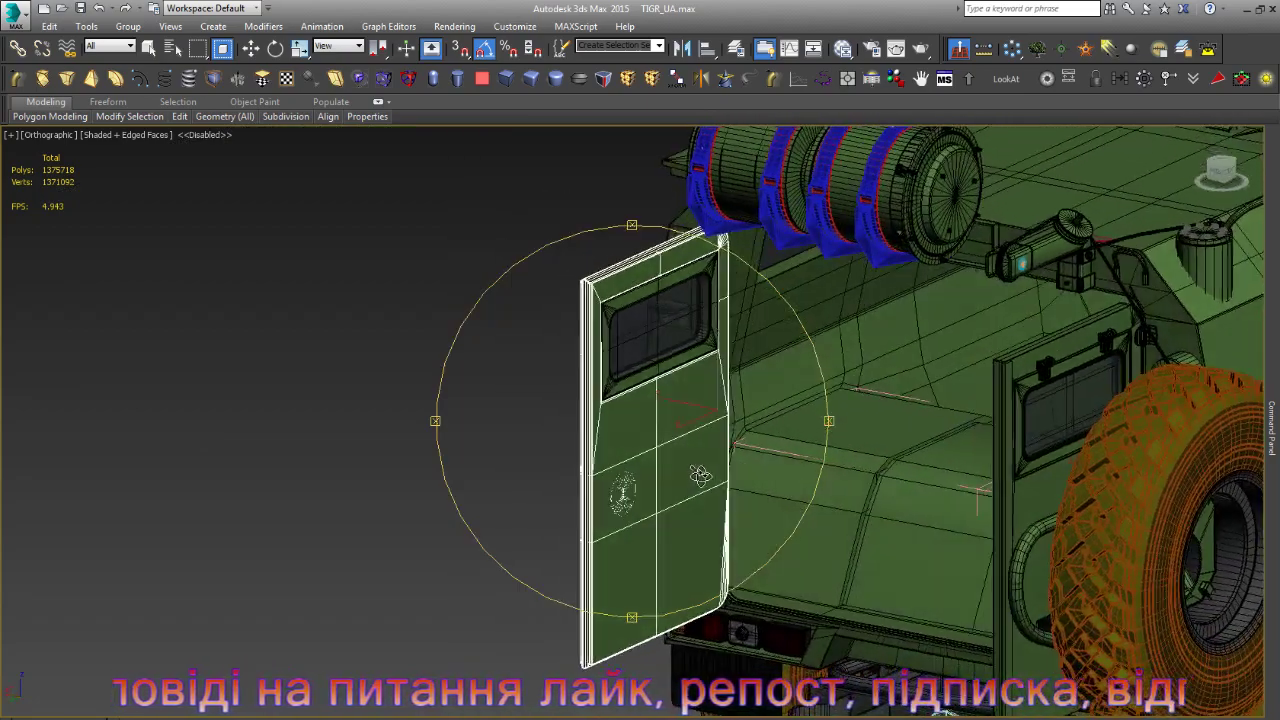
# - Select the hinge part on the rear panel and toggle wireframe and edged-face display
pyautogui.press('w')
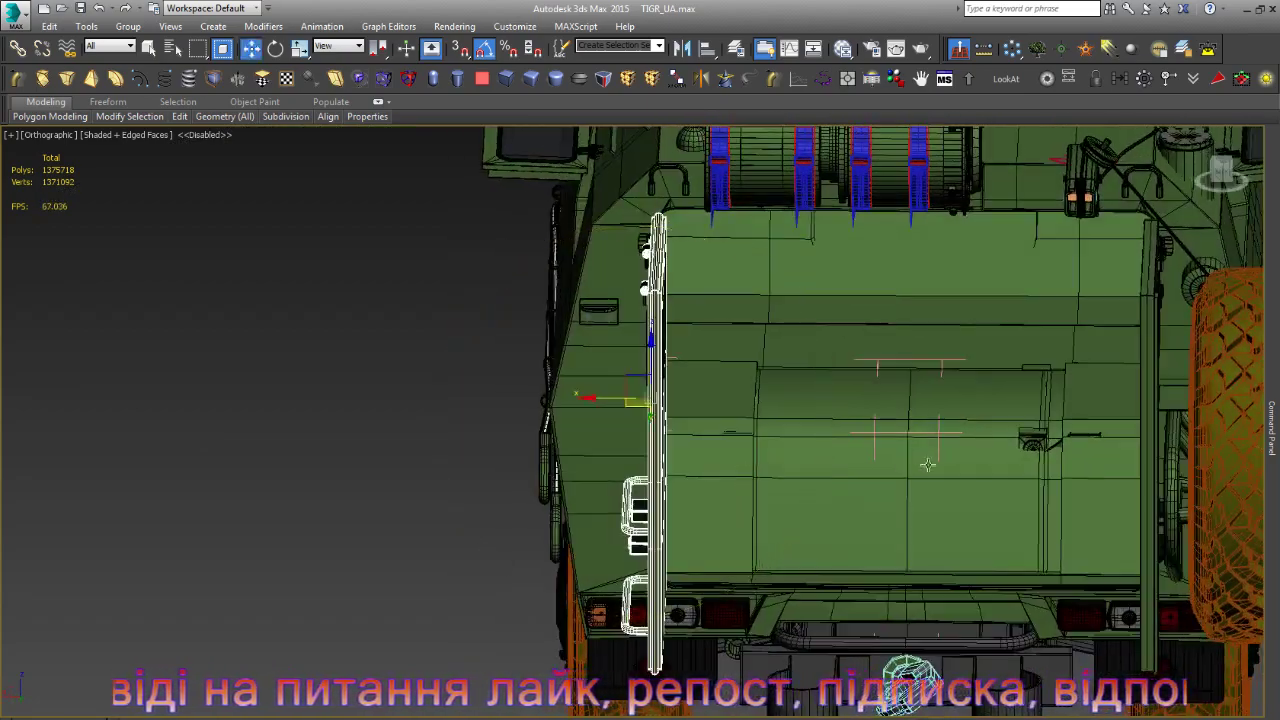
pyautogui.scroll(3, 920, 457)
pyautogui.scroll(2, 1040, 443)
pyautogui.click(1040, 443)
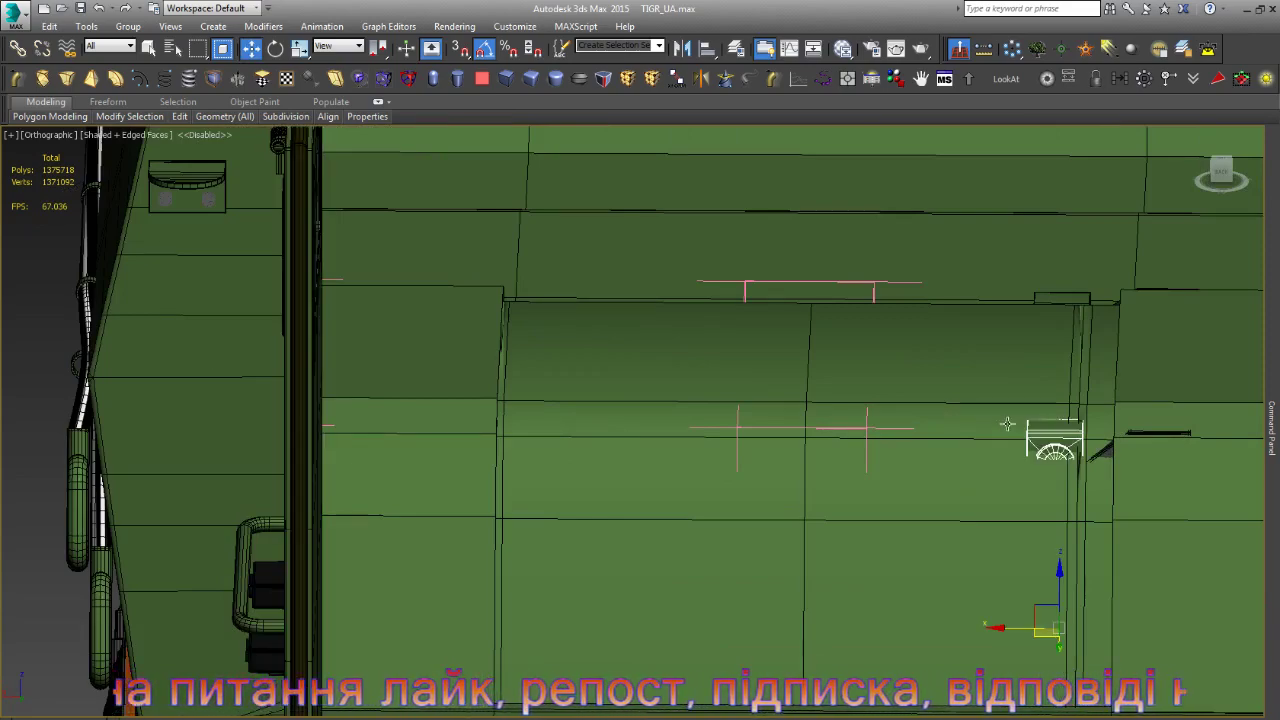
pyautogui.press('F3')
pyautogui.press('F3')
pyautogui.press('F3')
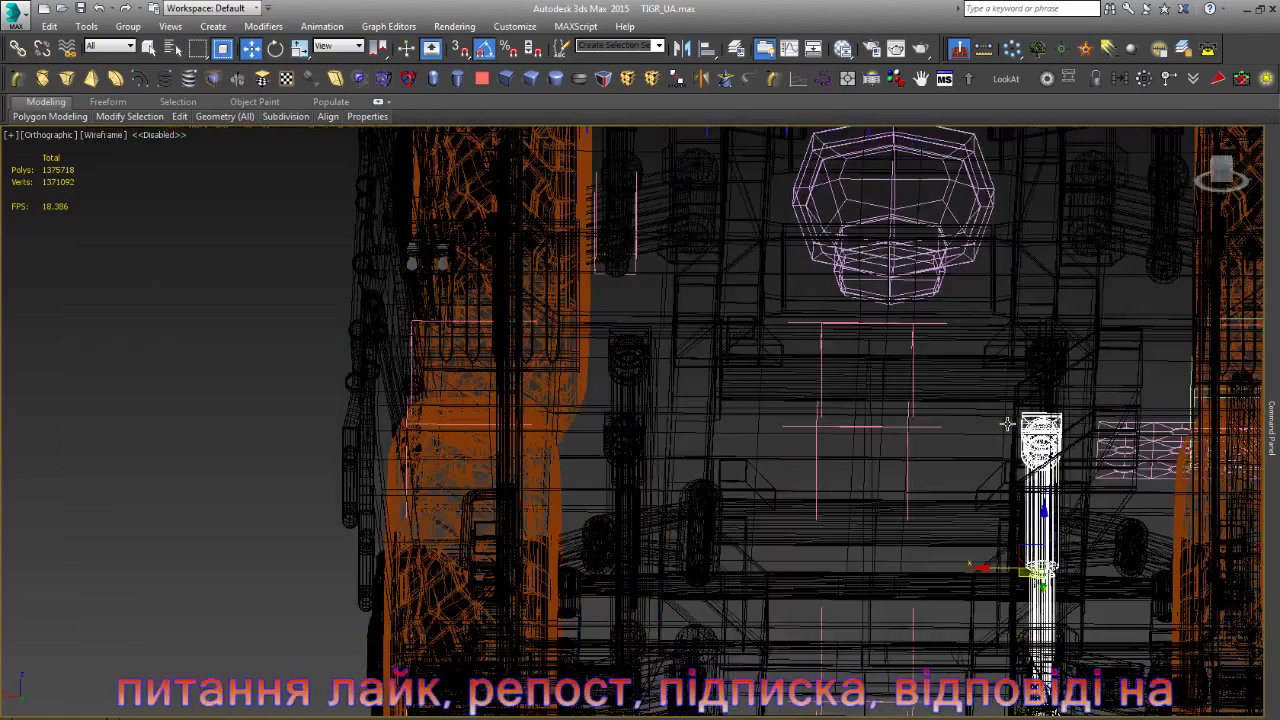
pyautogui.scroll(-2, 1010, 430)
pyautogui.press('F3')
pyautogui.scroll(2, 1021, 552)
pyautogui.press('F4')
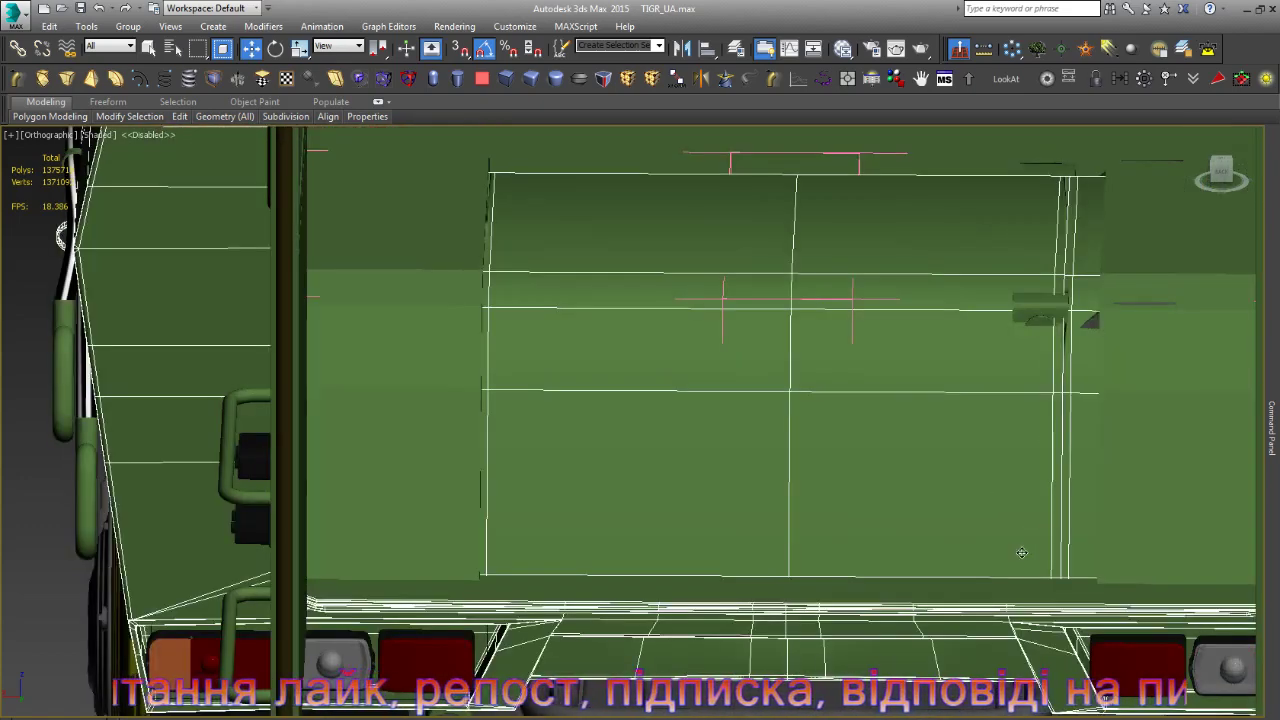
# - Delete the selected green rear panel and the large green body panel
pyautogui.press('Delete')
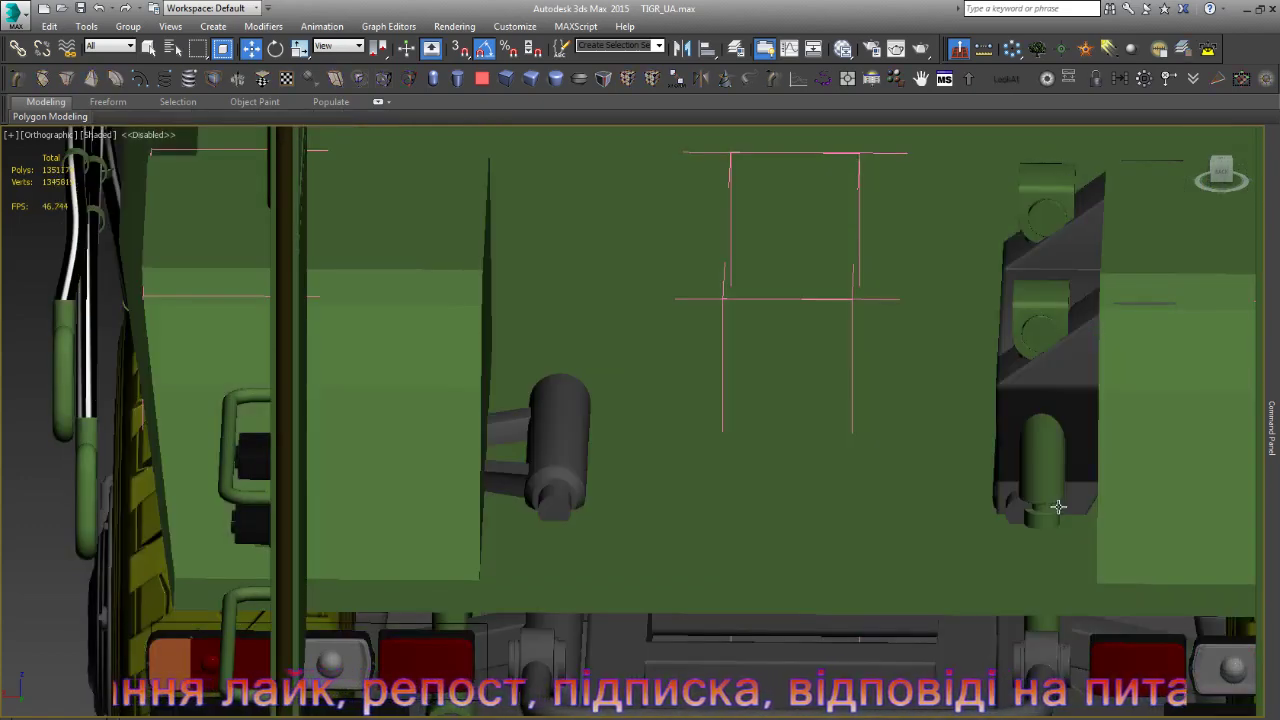
pyautogui.scroll(2, 1058, 507)
pyautogui.click(1058, 558)
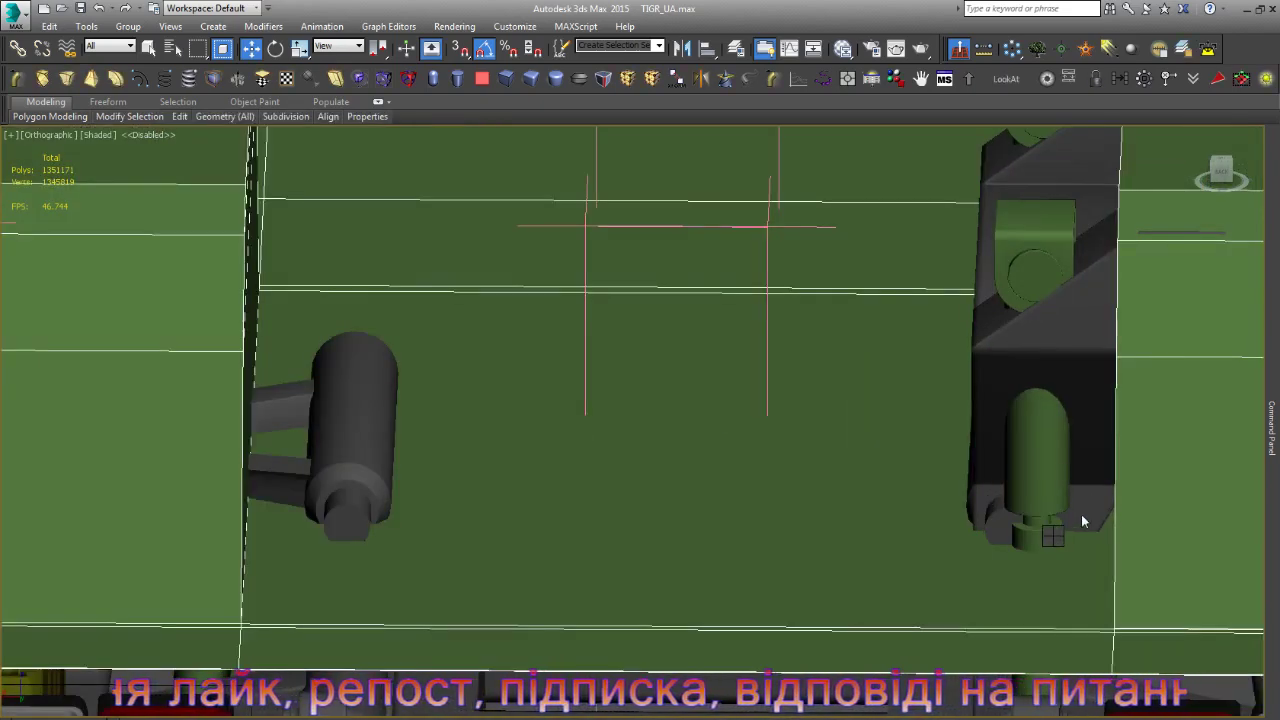
pyautogui.press('Delete')
pyautogui.scroll(-2, 993, 506)
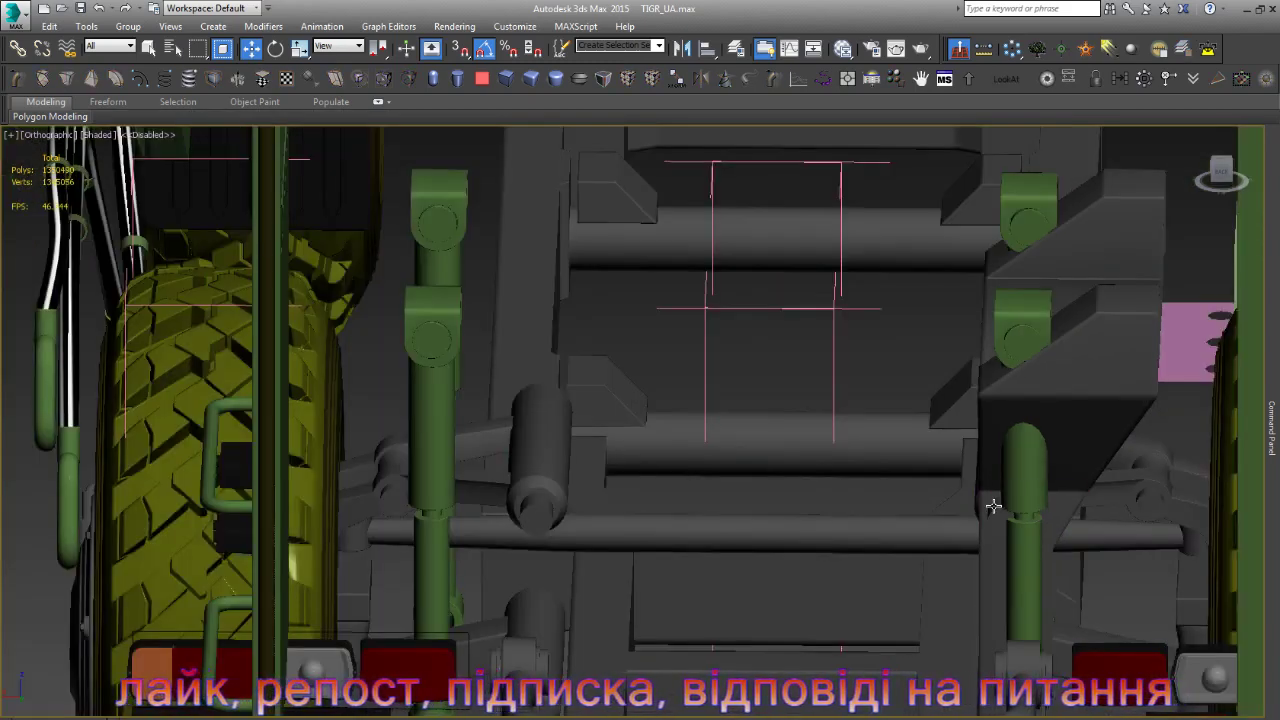
pyautogui.scroll(-2, 993, 506)
pyautogui.scroll(2, 1018, 635)
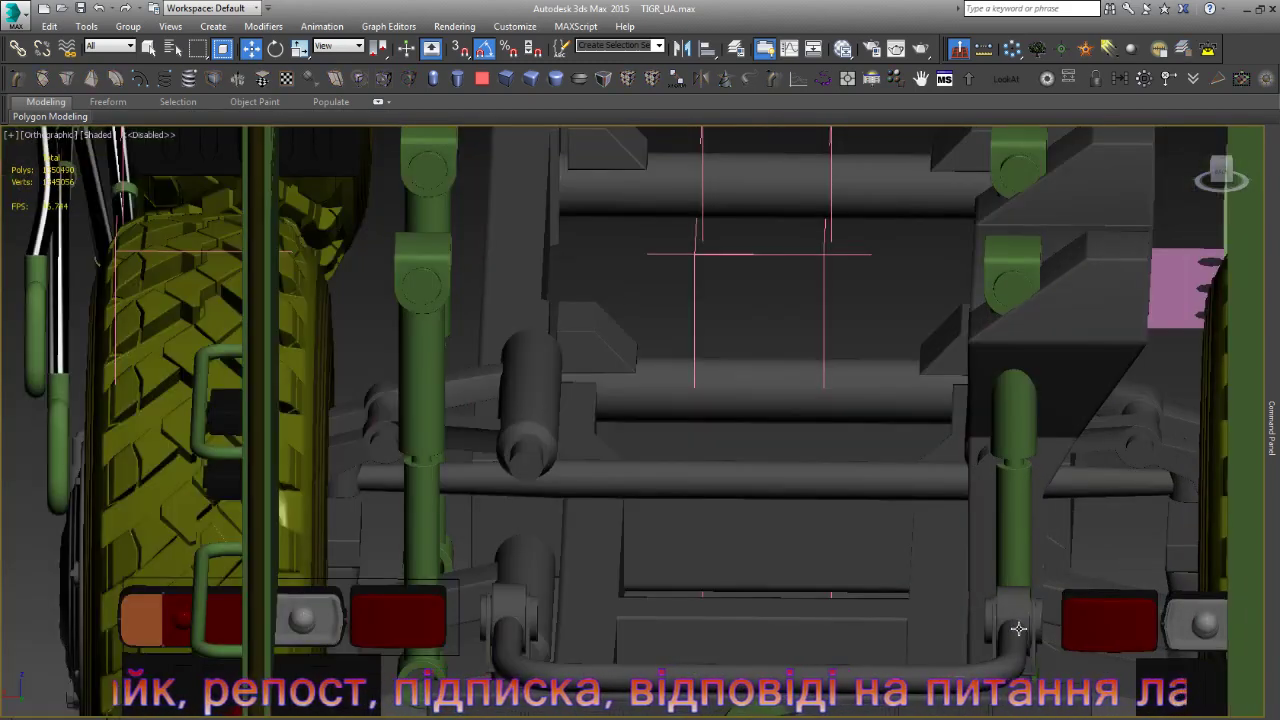
# - Select the grey tow bracket frame and orbit and zoom in on the chassis at an angle
pyautogui.click(1018, 628)
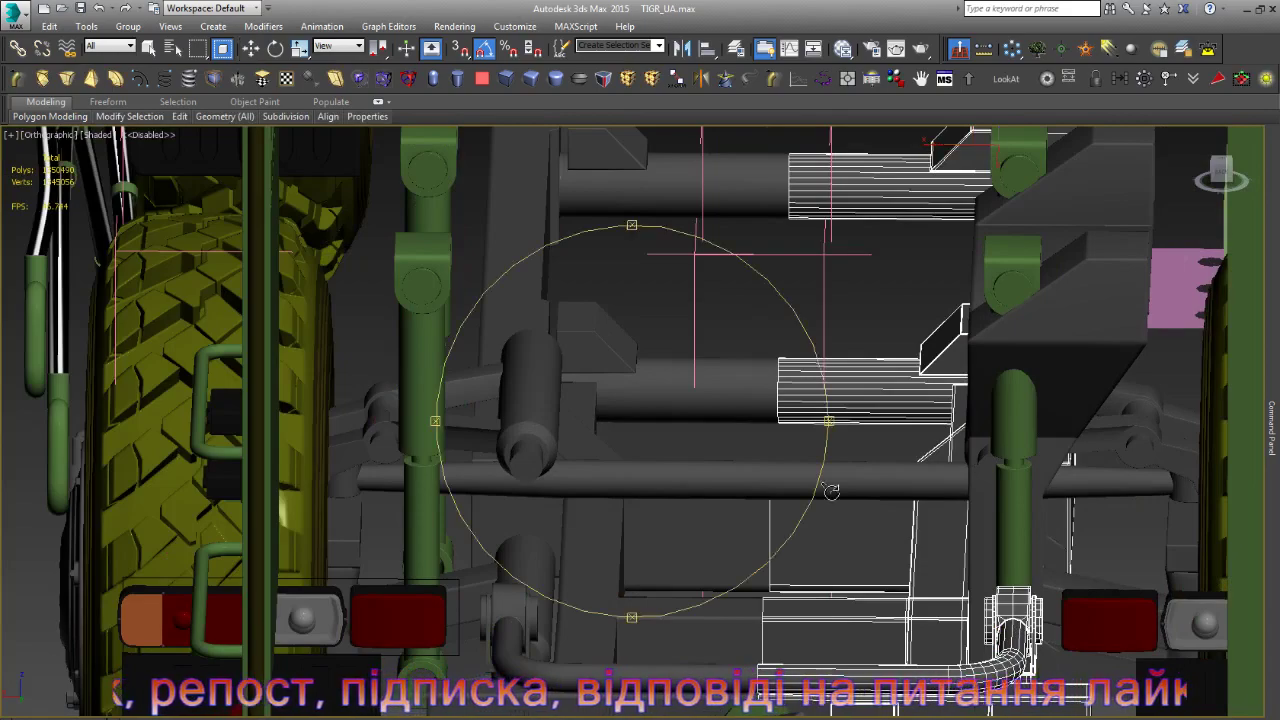
pyautogui.moveTo(829, 491)
pyautogui.keyDown('alt'); pyautogui.mouseDown(button='middle')
pyautogui.moveTo(727, 510)
pyautogui.moveTo(946, 436)
pyautogui.mouseUp(button='middle'); pyautogui.keyUp('alt')
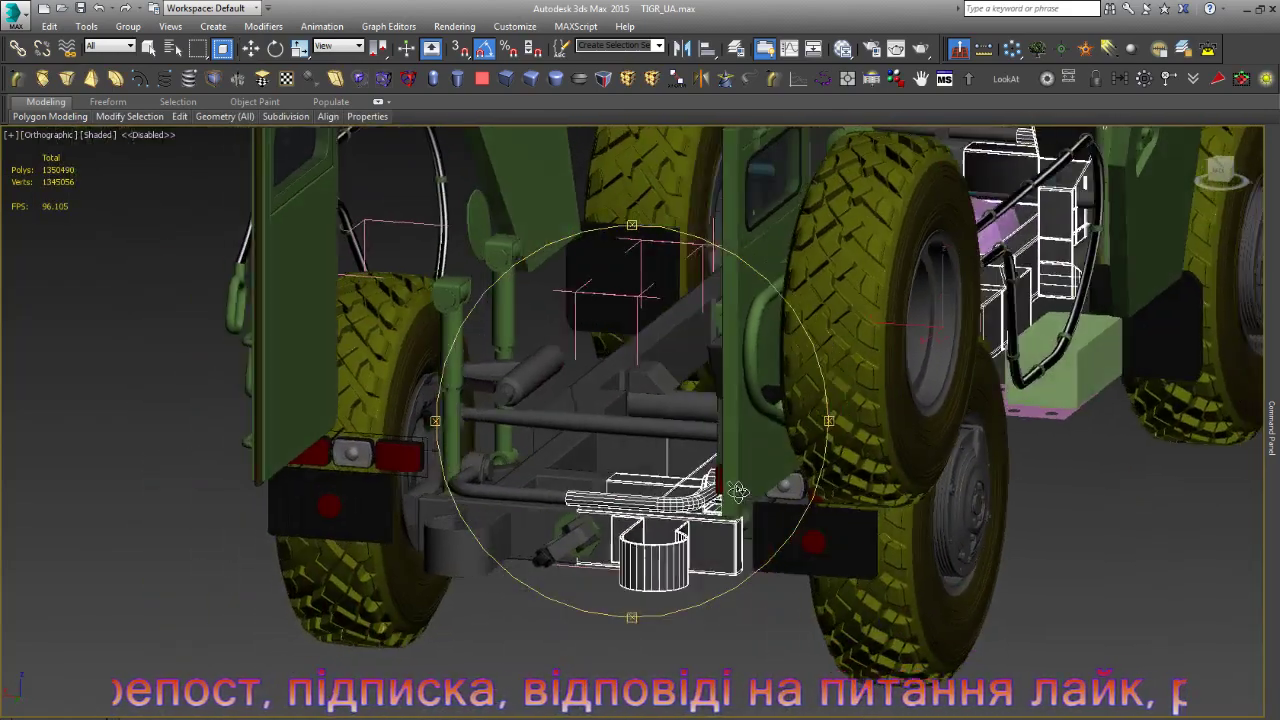
pyautogui.scroll(2, 700, 293)
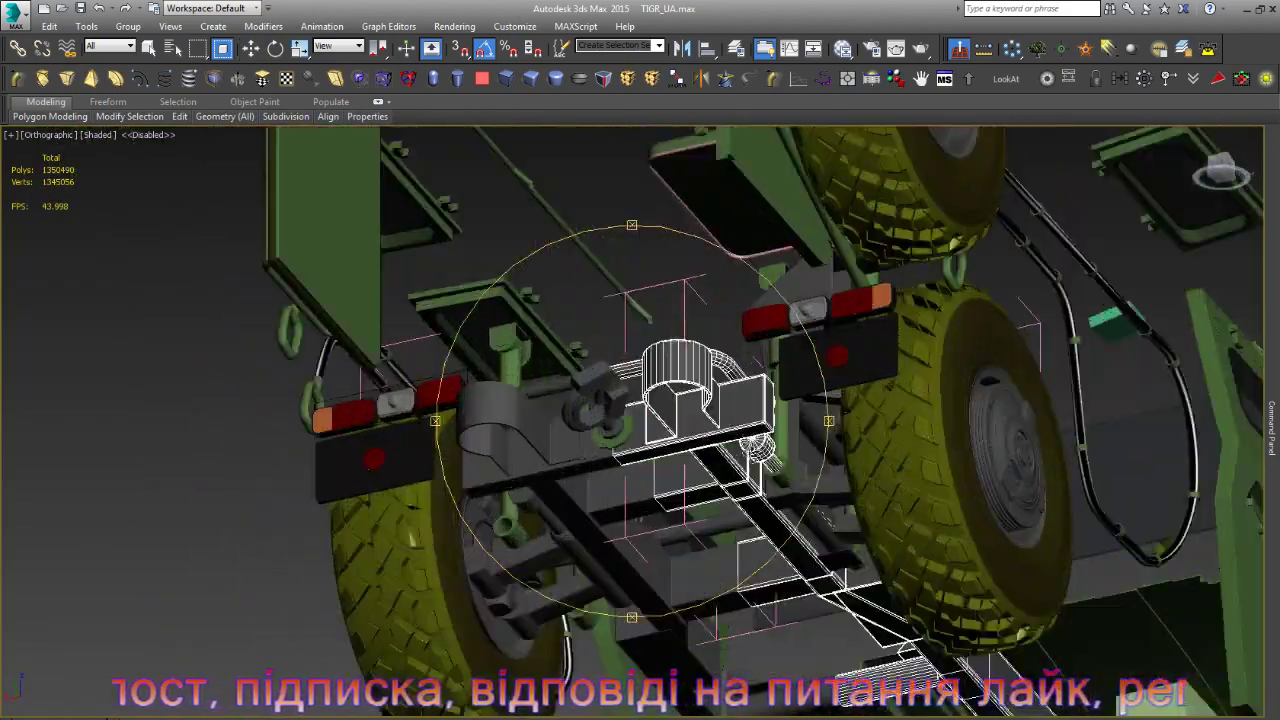
pyautogui.scroll(2, 700, 293)
pyautogui.scroll(2, 764, 456)
pyautogui.scroll(2, 802, 428)
pyautogui.scroll(2, 802, 428)
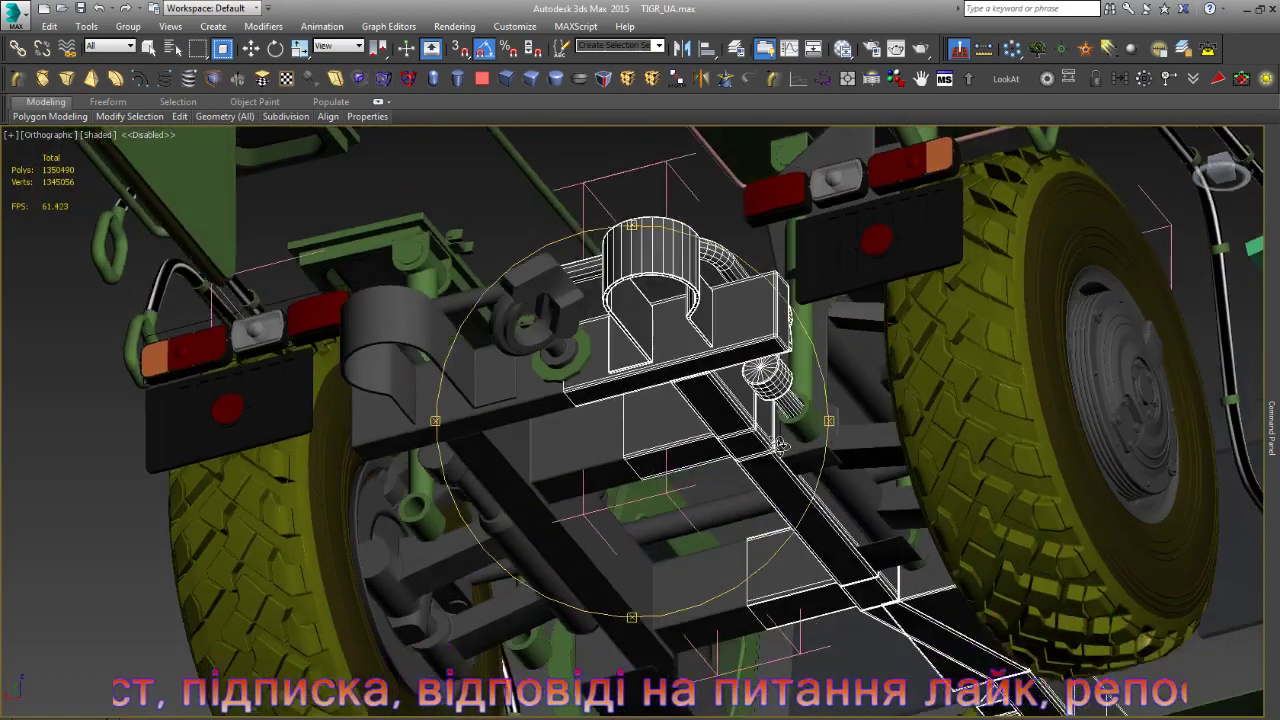
pyautogui.scroll(2, 800, 430)
pyautogui.scroll(2, 755, 261)
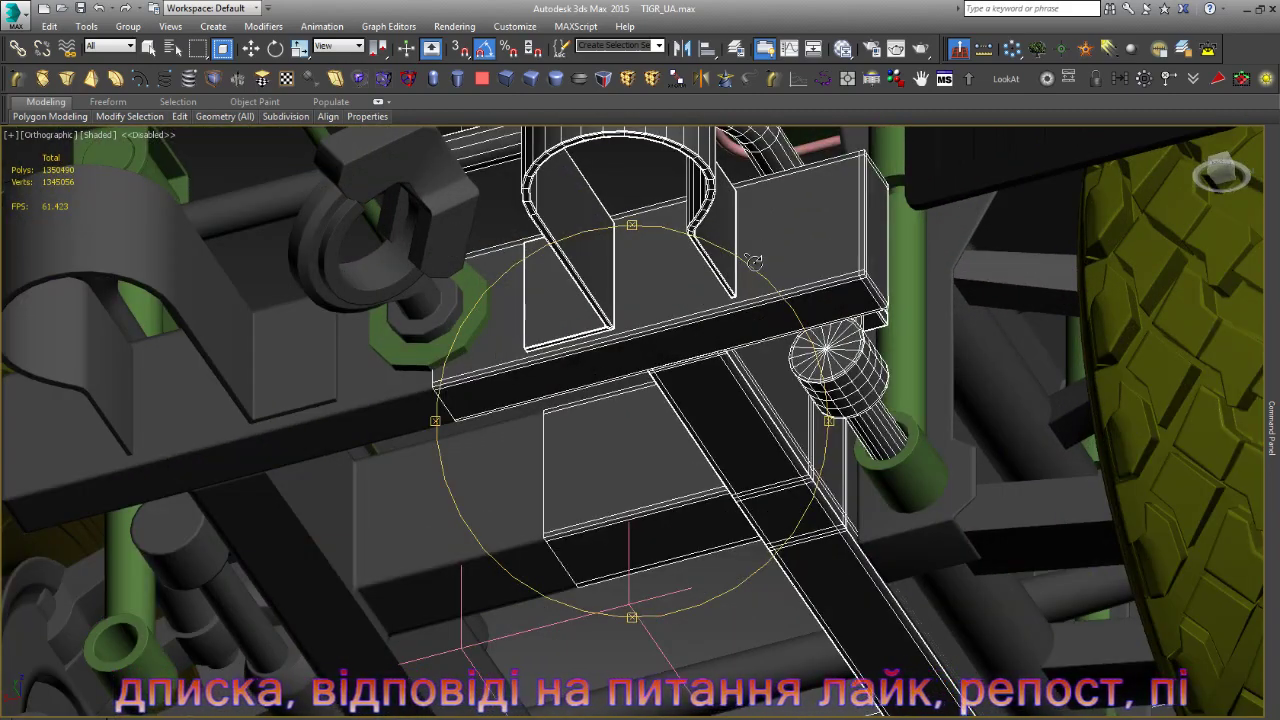
pyautogui.scroll(-4, 755, 261)
# - Select both green suspension bushings and switch to the Back view over the blueprint
pyautogui.press('w')
pyautogui.scroll(3, 431, 478)
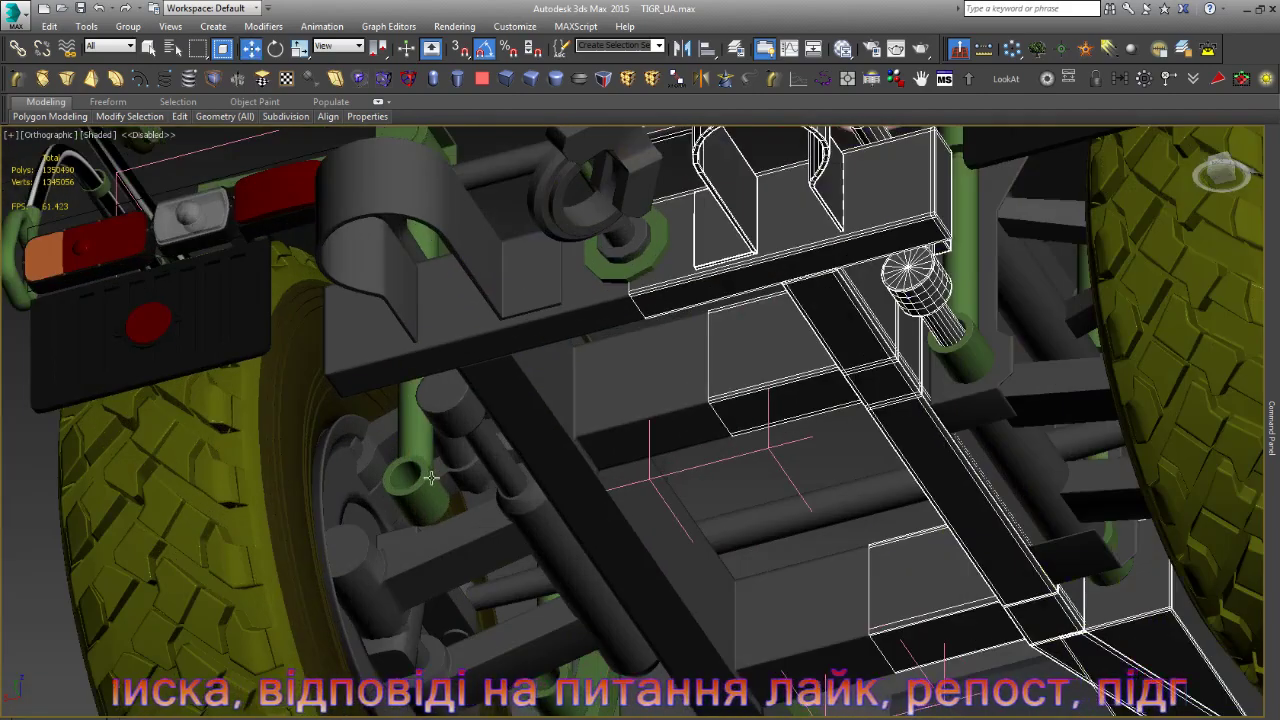
pyautogui.click(431, 478)
pyautogui.scroll(-3, 507, 408)
pyautogui.scroll(5, 550, 621)
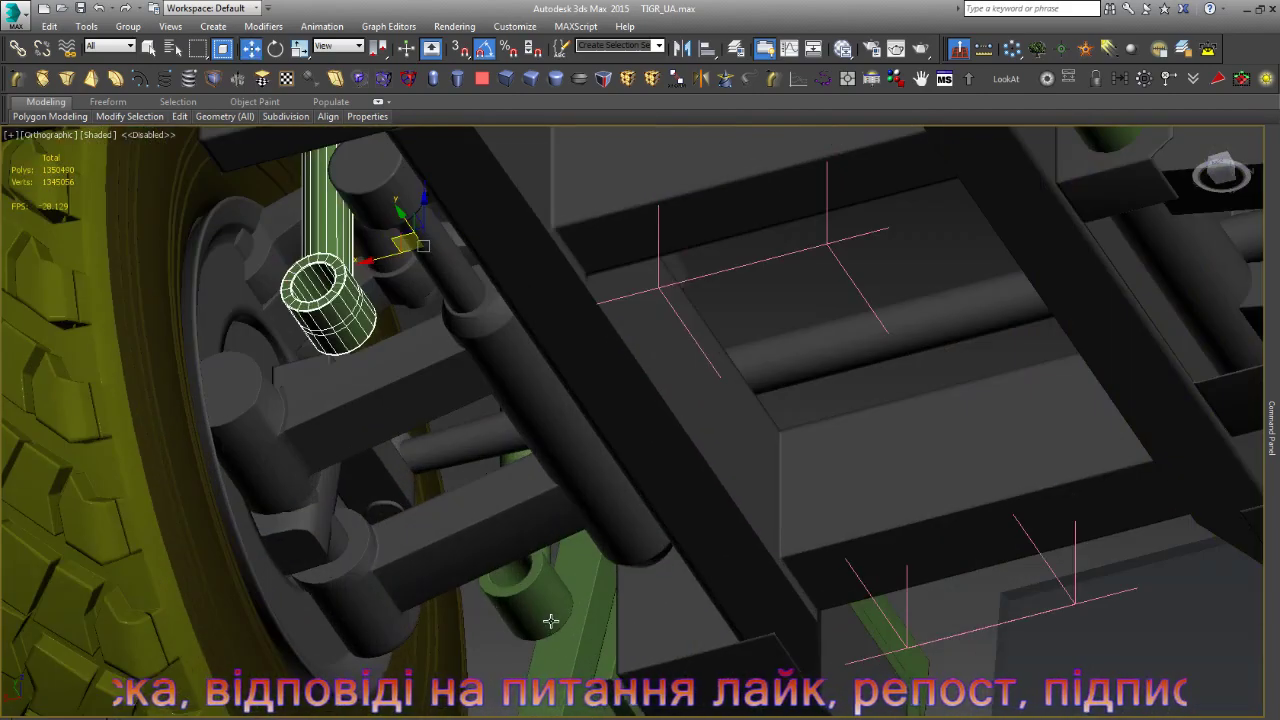
pyautogui.keyDown('ctrl'); pyautogui.click(597, 548); pyautogui.keyUp('ctrl')
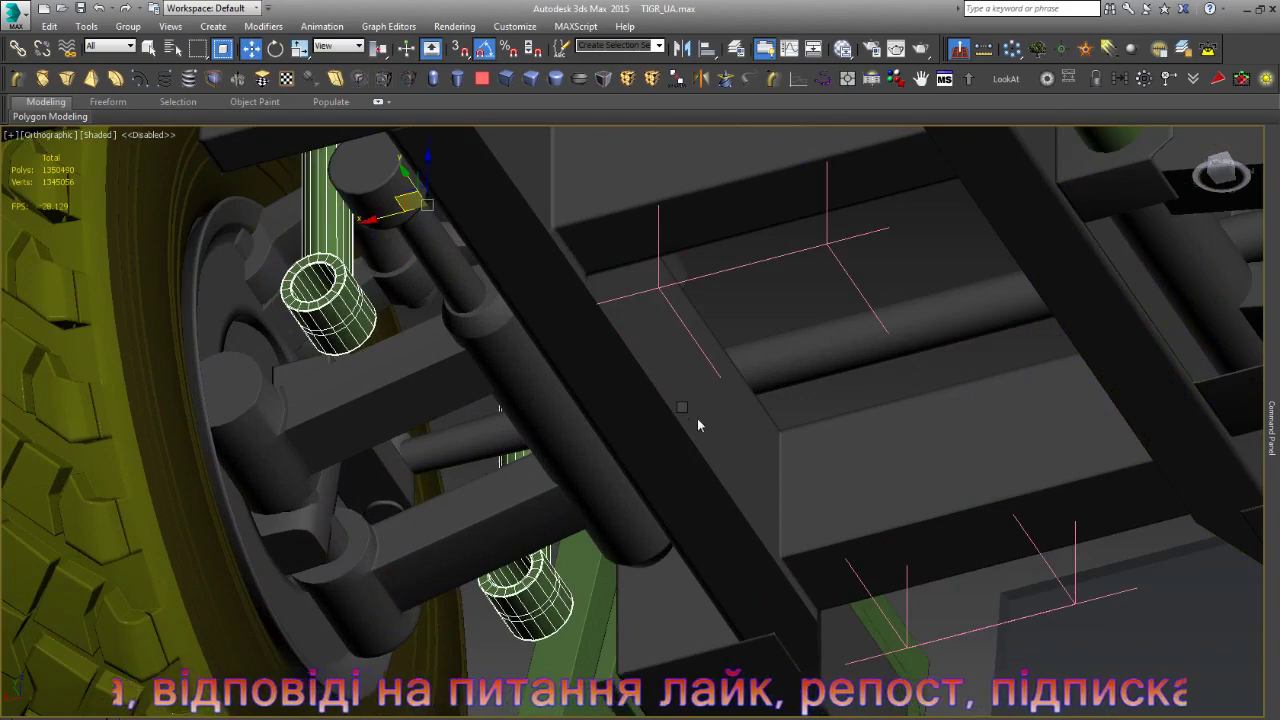
pyautogui.press('k')
pyautogui.scroll(5, 702, 430)
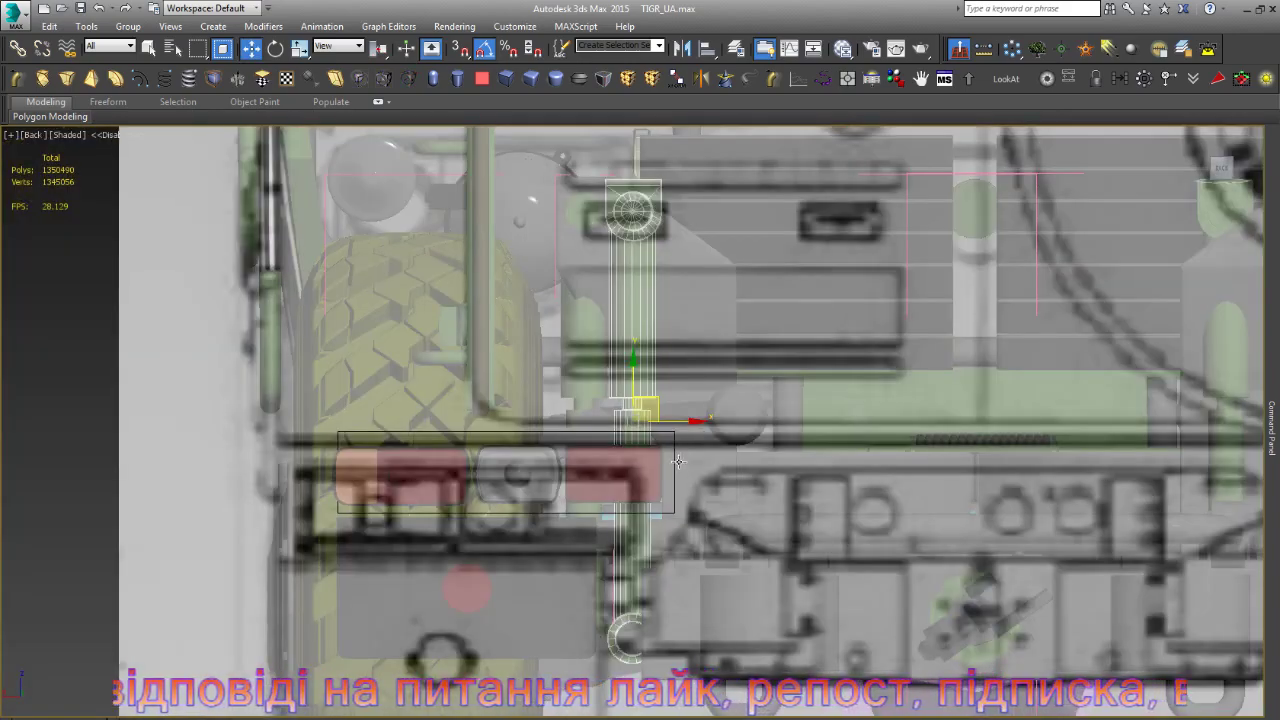
# - Shift the suspension link right to match the blueprint, then orbit to a tilted shaded chassis view
pyautogui.press('F3')
pyautogui.moveTo(682, 424); pyautogui.dragTo(745, 431)
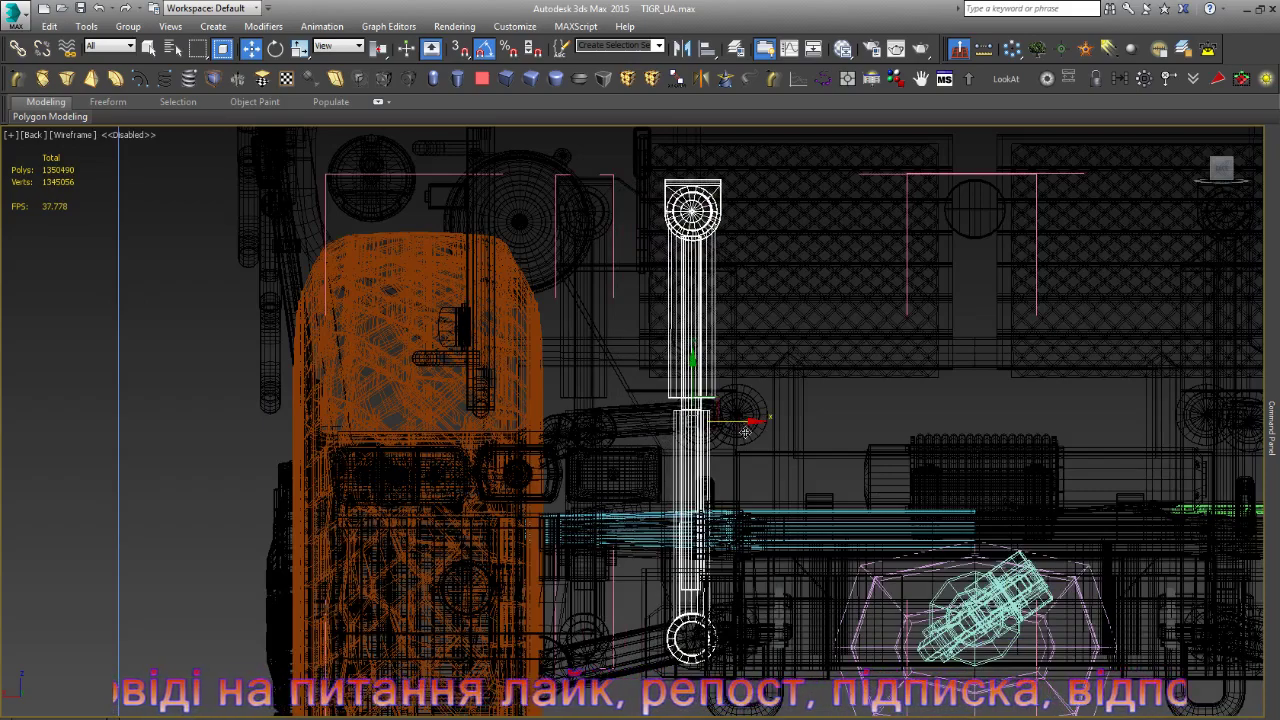
pyautogui.press('z')
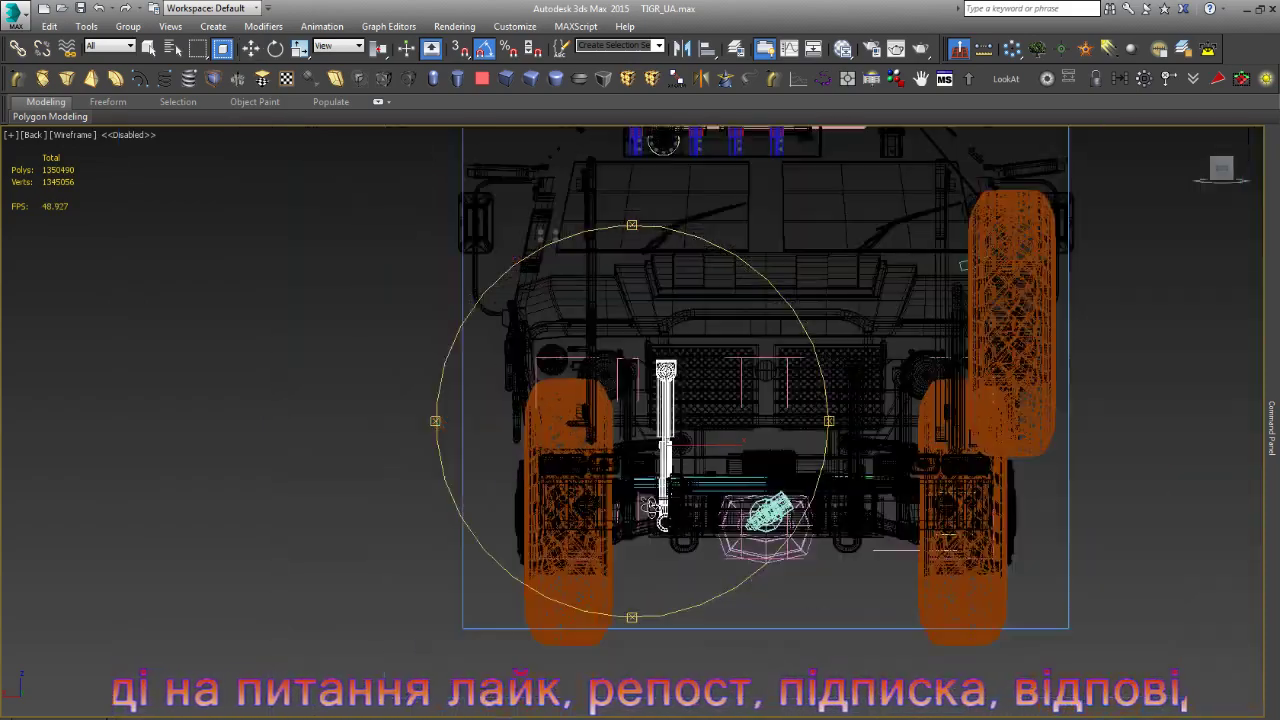
pyautogui.keyDown('alt'); pyautogui.moveTo(745, 425); pyautogui.dragTo(703, 412, button='middle'); pyautogui.keyUp('alt')
pyautogui.scroll(5, 703, 412)
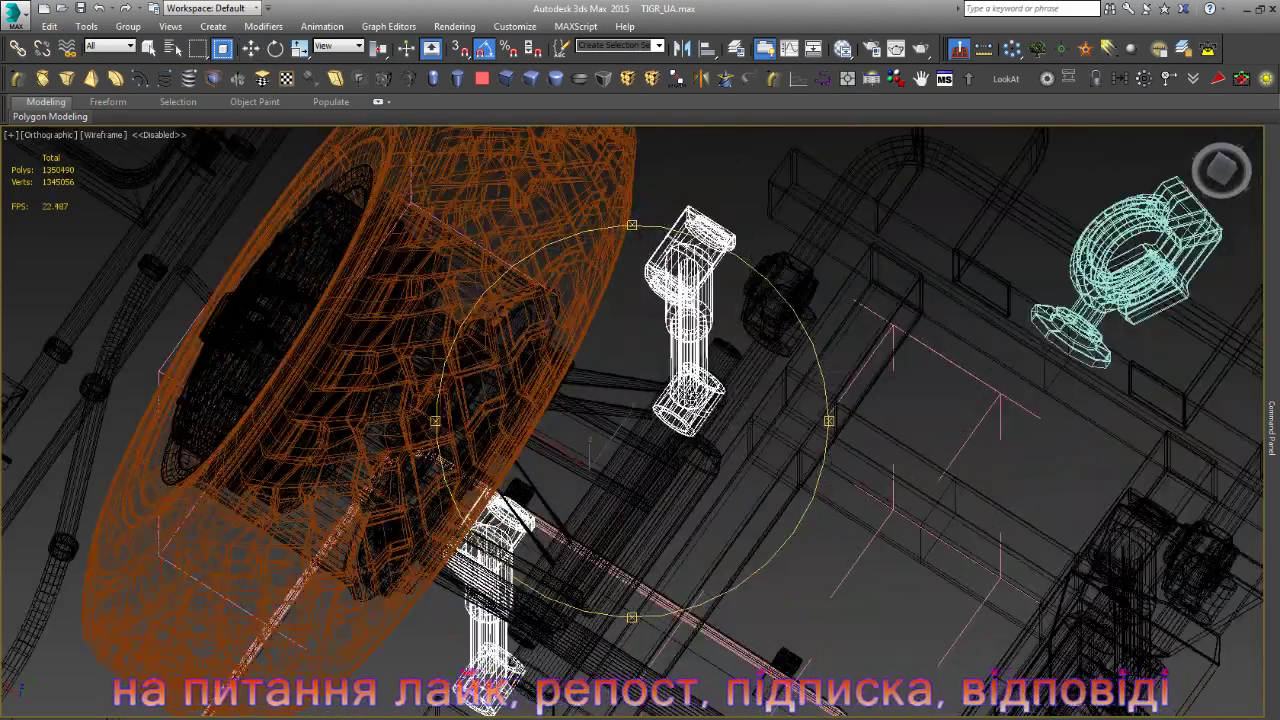
pyautogui.press('F3')
pyautogui.scroll(4, 690, 393)
pyautogui.scroll(3, 690, 393)
pyautogui.scroll(-3, 690, 393)
# - Reposition the green link arm right, left and lower beside the rear suspension
pyautogui.press('w')
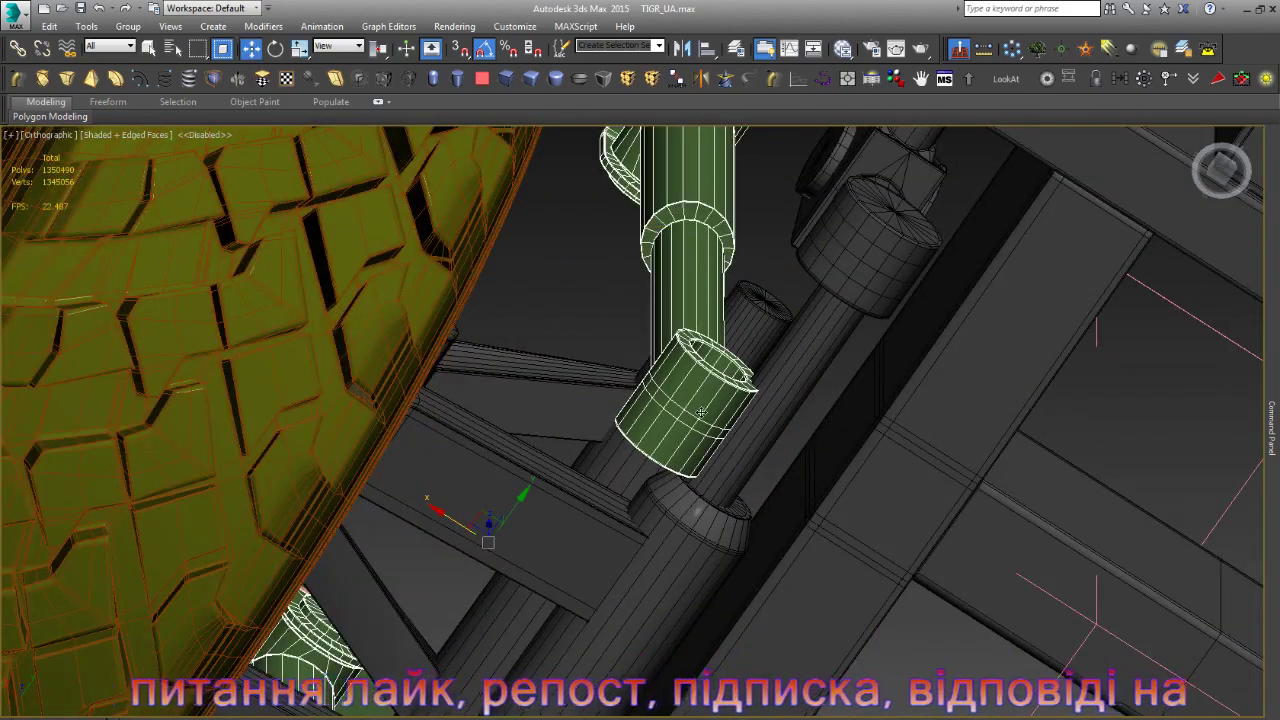
pyautogui.moveTo(457, 519); pyautogui.dragTo(519, 546)
pyautogui.scroll(-4, 635, 343)
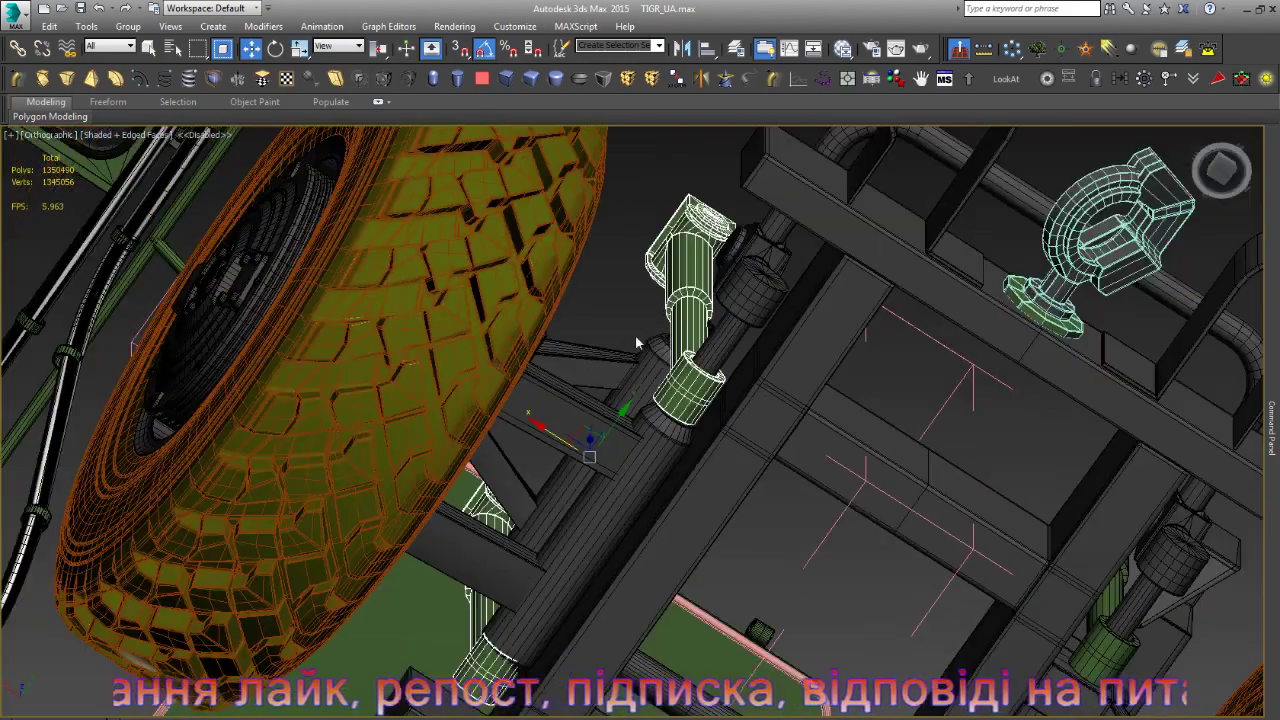
pyautogui.moveTo(589, 457)
pyautogui.keyDown('alt'); pyautogui.mouseDown(button='middle')
pyautogui.moveTo(605, 470)
pyautogui.moveTo(588, 484)
pyautogui.moveTo(601, 488)
pyautogui.moveTo(576, 478)
pyautogui.mouseUp(button='middle'); pyautogui.keyUp('alt')
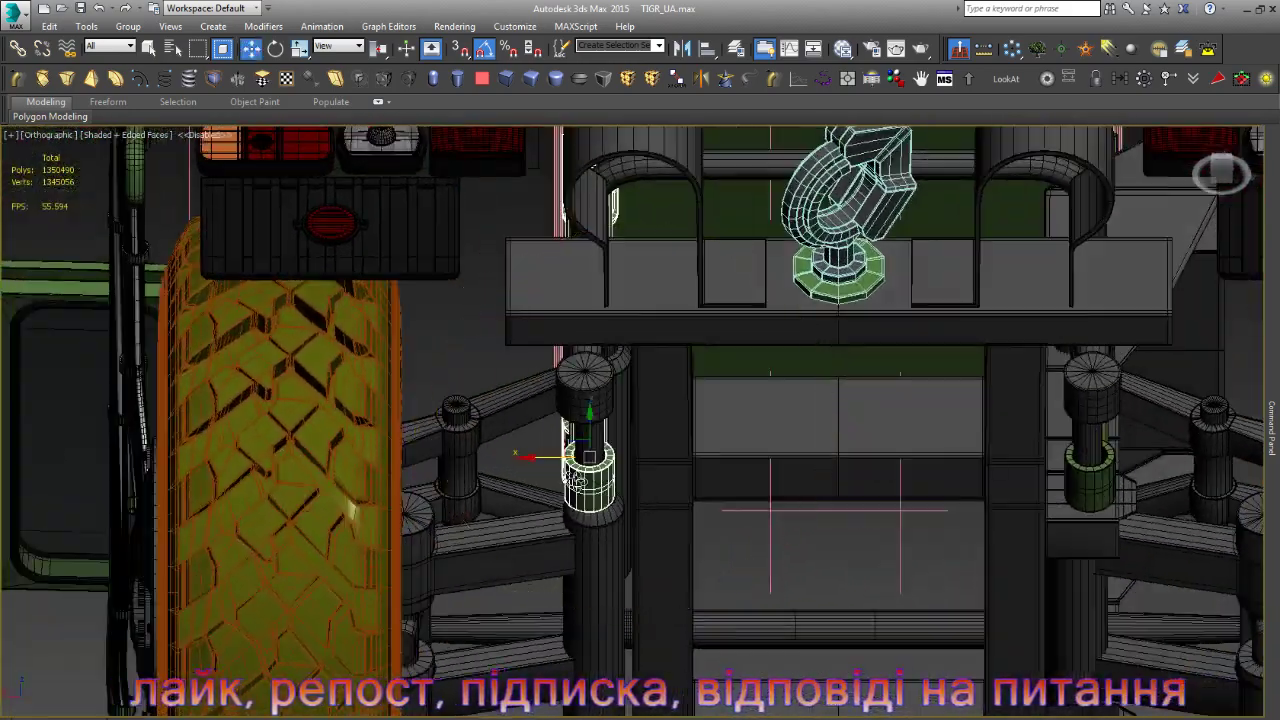
pyautogui.moveTo(551, 460); pyautogui.dragTo(472, 472)
pyautogui.moveTo(508, 431); pyautogui.dragTo(518, 470)
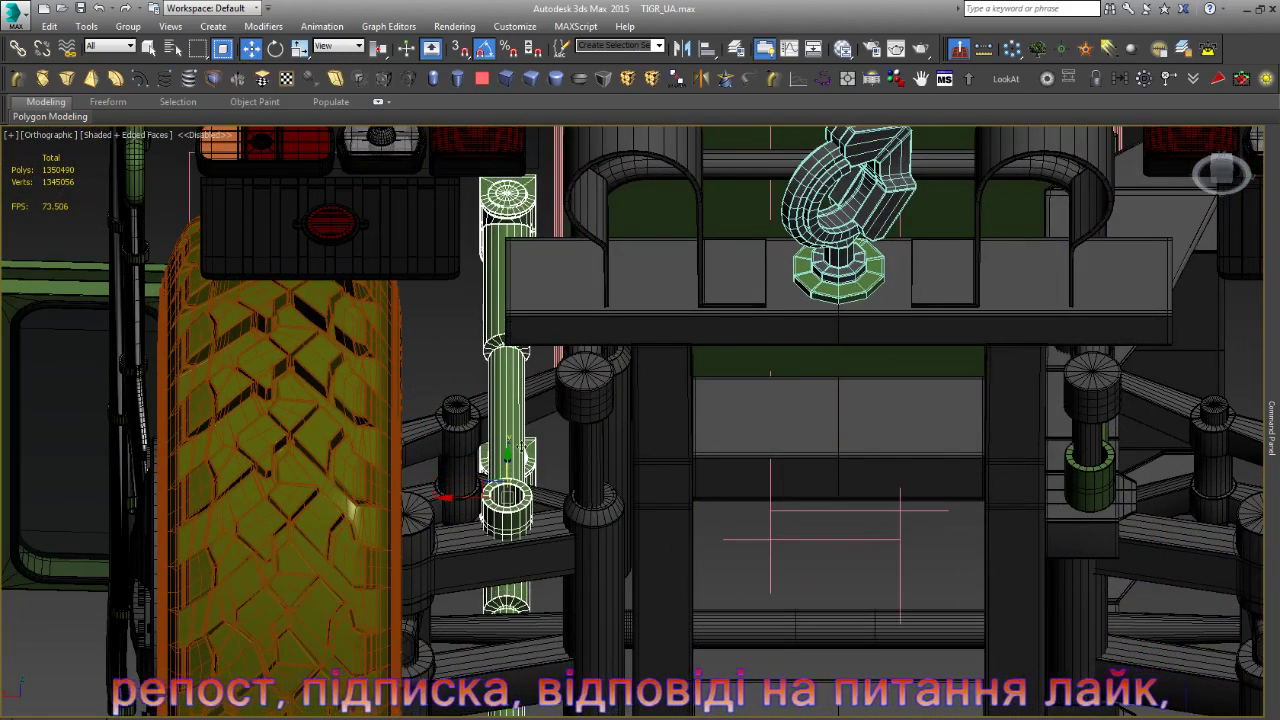
# - Orbit to an angled view under the vehicle and slide the green pipe further down
pyautogui.scroll(-3, 520, 418)
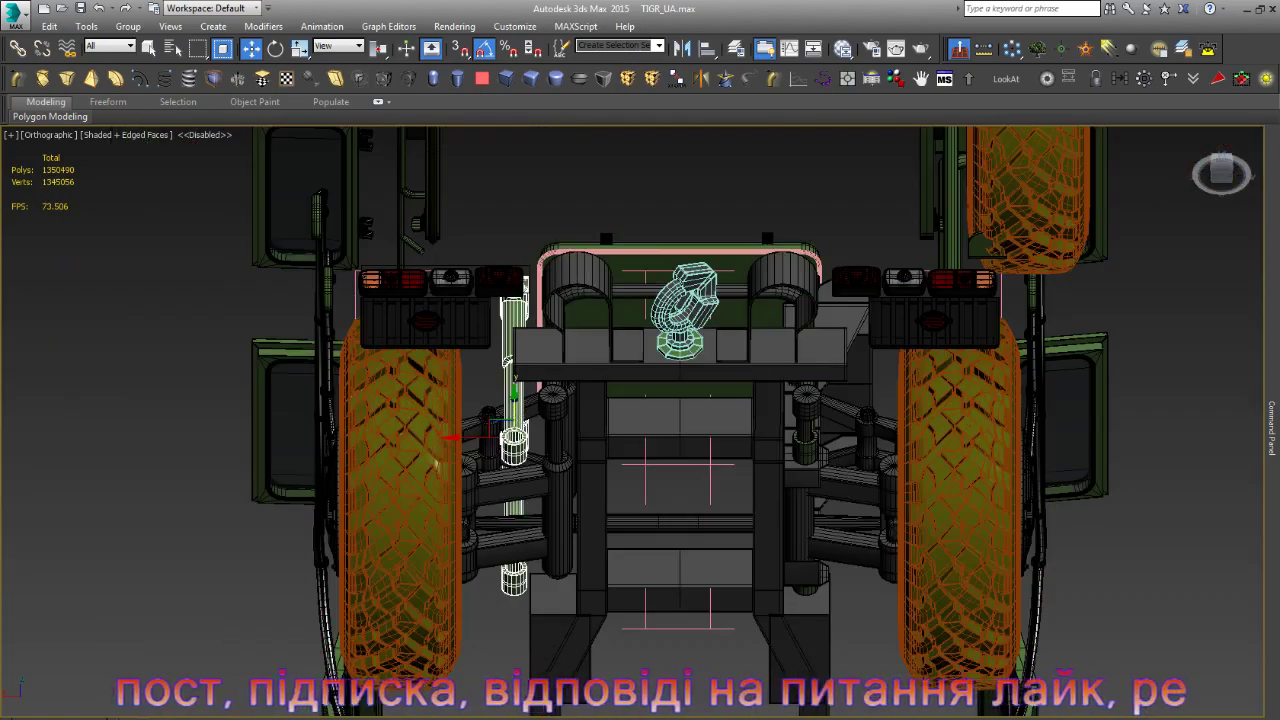
pyautogui.keyDown('alt'); pyautogui.moveTo(512, 432); pyautogui.dragTo(498, 398, button='middle'); pyautogui.keyUp('alt')
pyautogui.scroll(5, 498, 398)
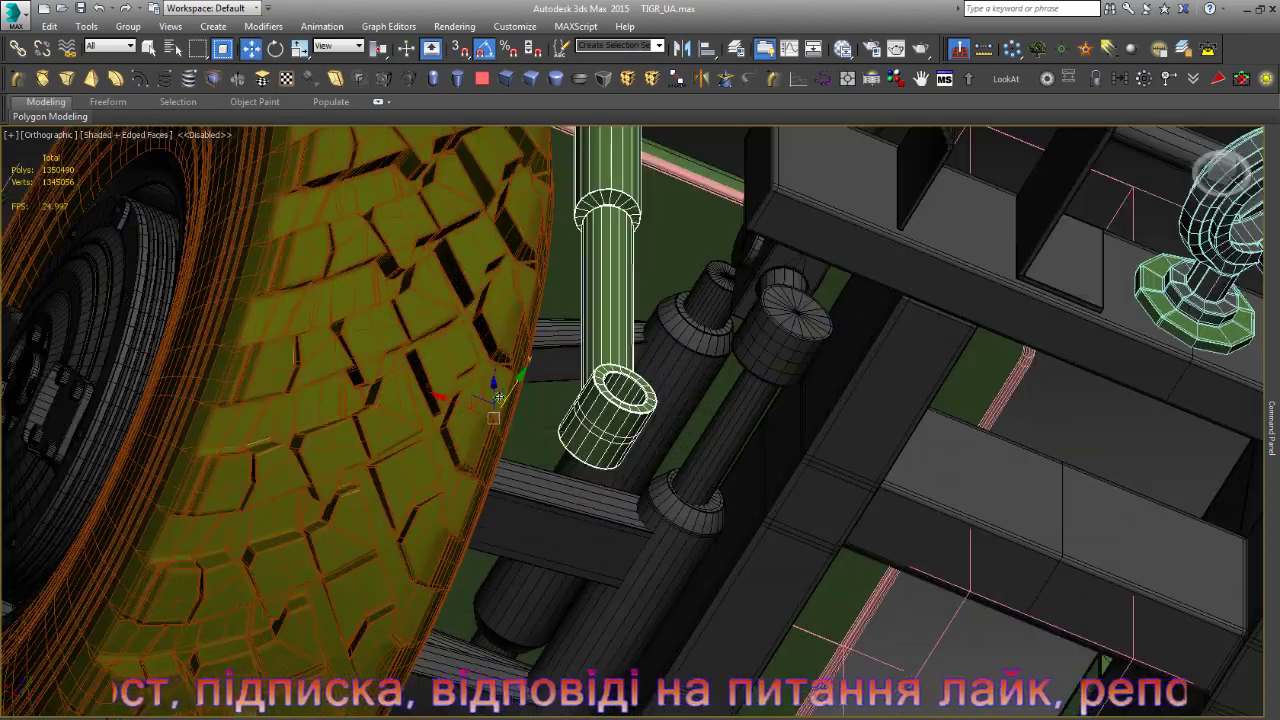
pyautogui.moveTo(494, 387); pyautogui.dragTo(500, 413)
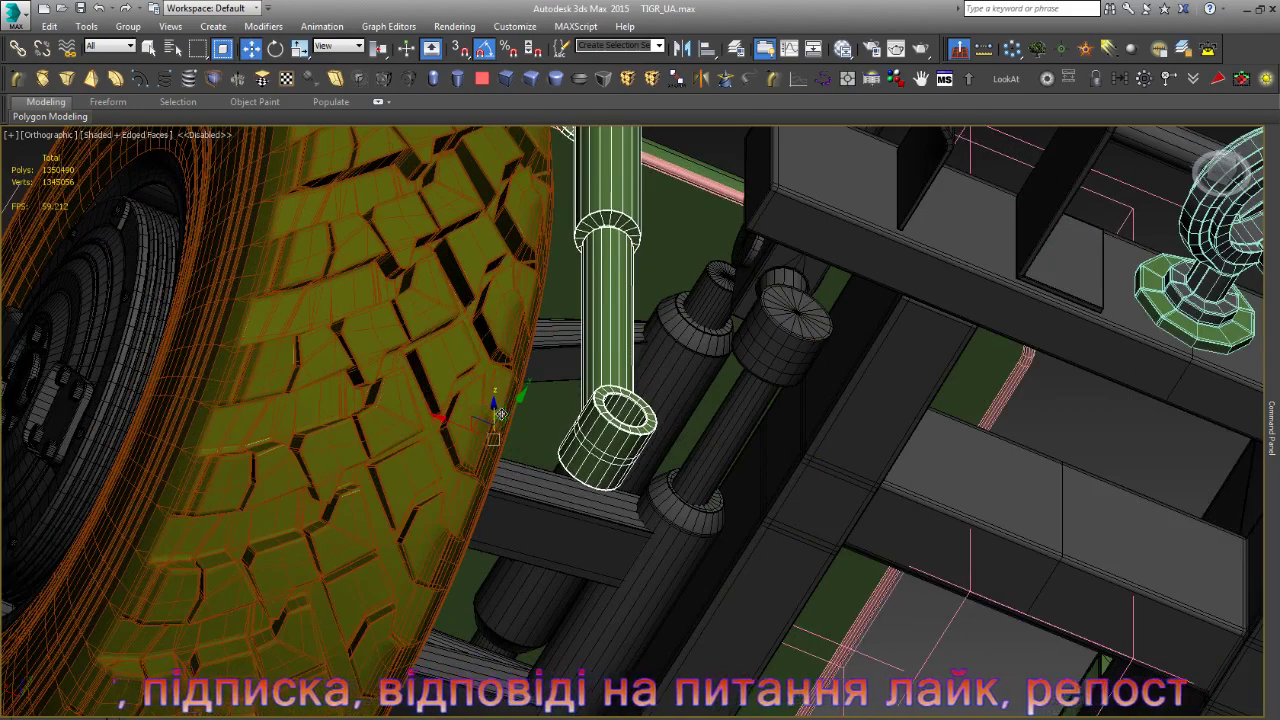
# - Select the dark cylinder beside the tire and nudge it slightly left
pyautogui.click(702, 442)
pyautogui.scroll(4, 702, 528)
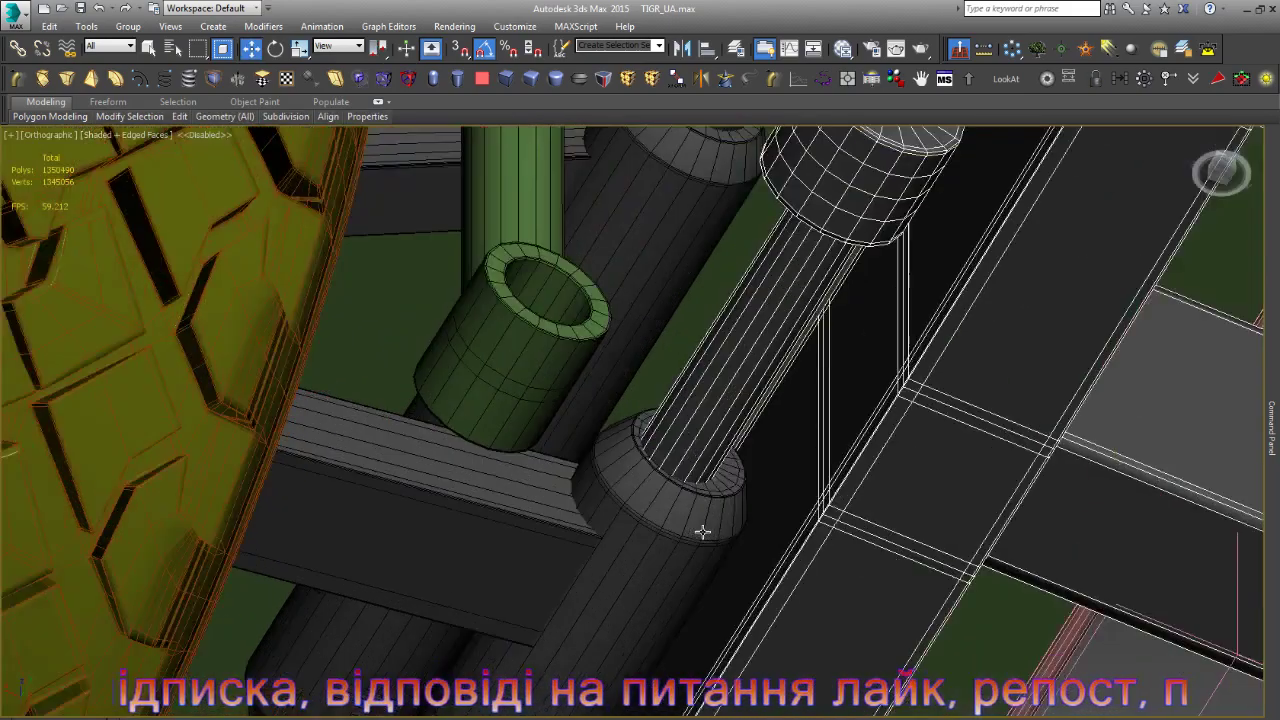
pyautogui.scroll(3, 702, 532)
pyautogui.scroll(-2, 702, 532)
pyautogui.scroll(-5, 657, 416)
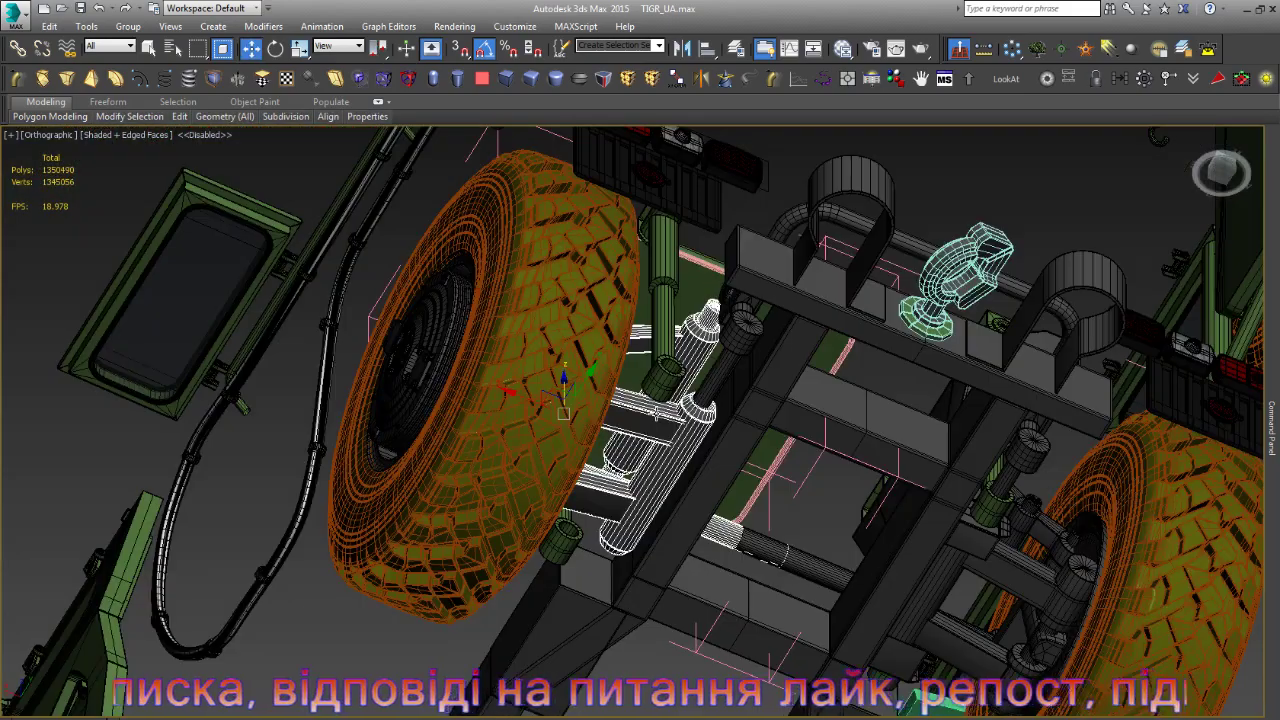
pyautogui.scroll(3, 665, 434)
pyautogui.scroll(3, 666, 440)
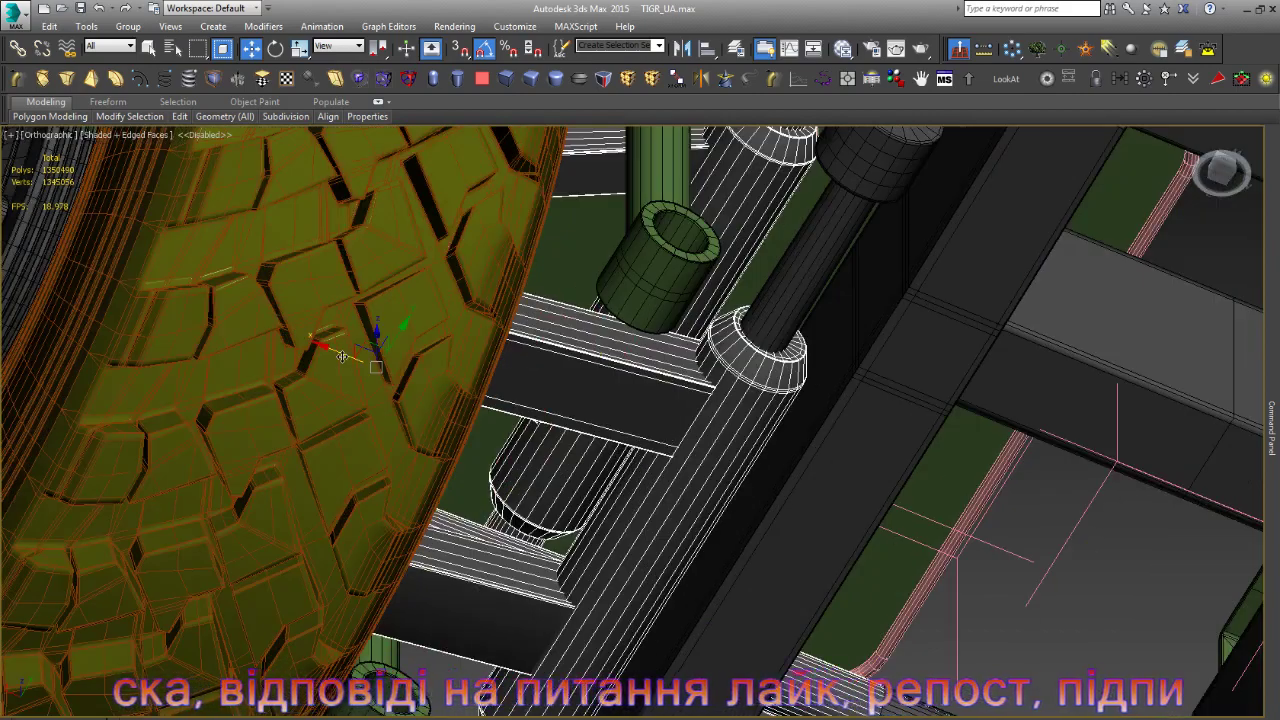
pyautogui.moveTo(342, 356); pyautogui.dragTo(339, 355)
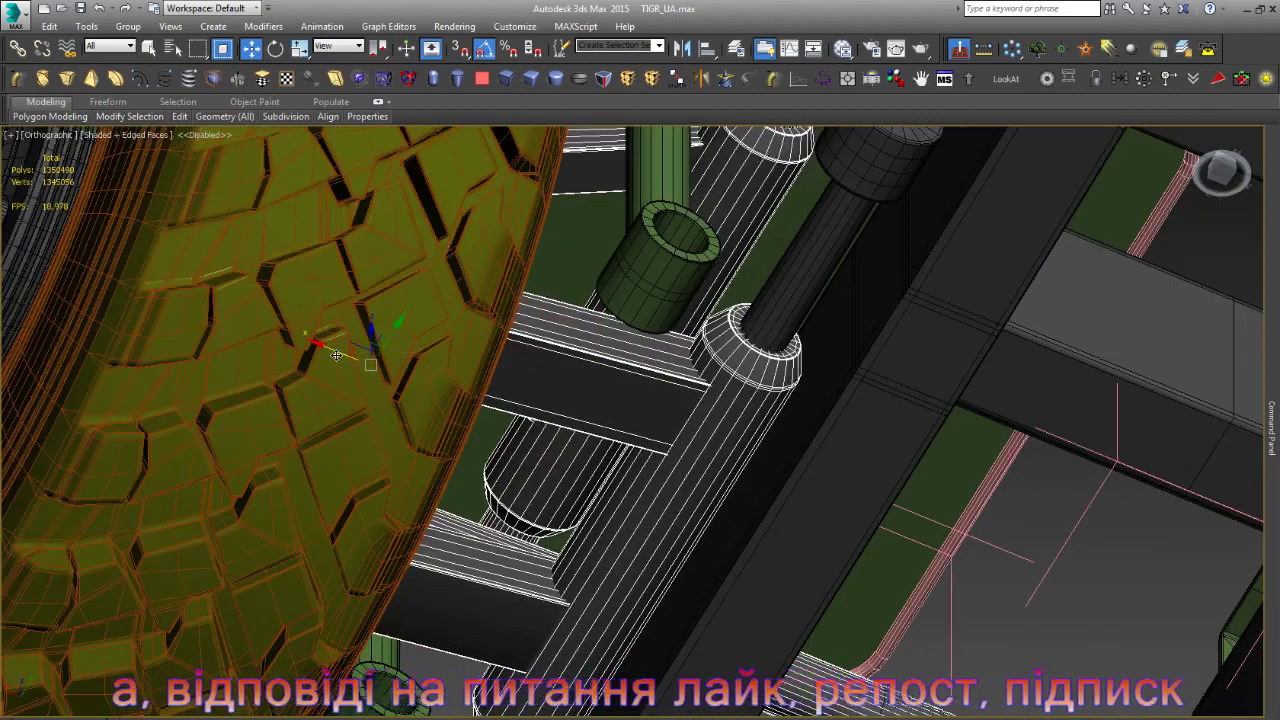
pyautogui.scroll(-3, 340, 356)
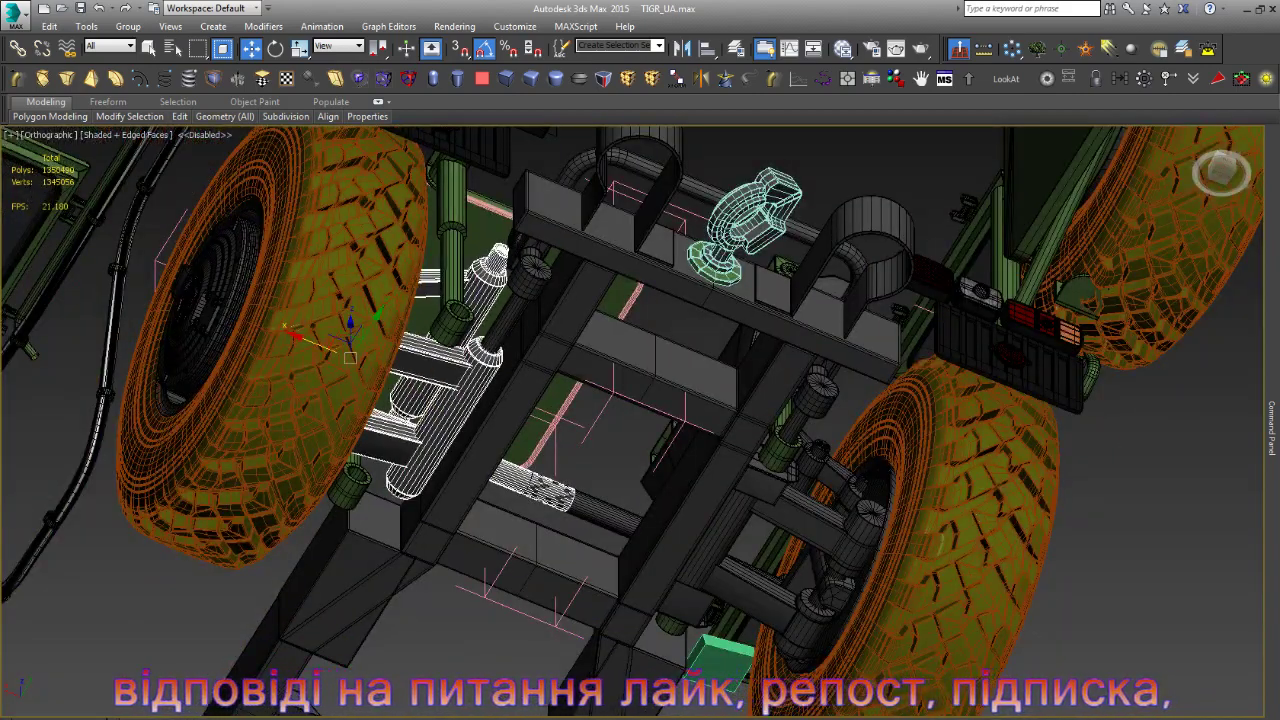
# - Select the left cylinder and shock assembly after trying the central frame and right arms
pyautogui.click(812, 403)
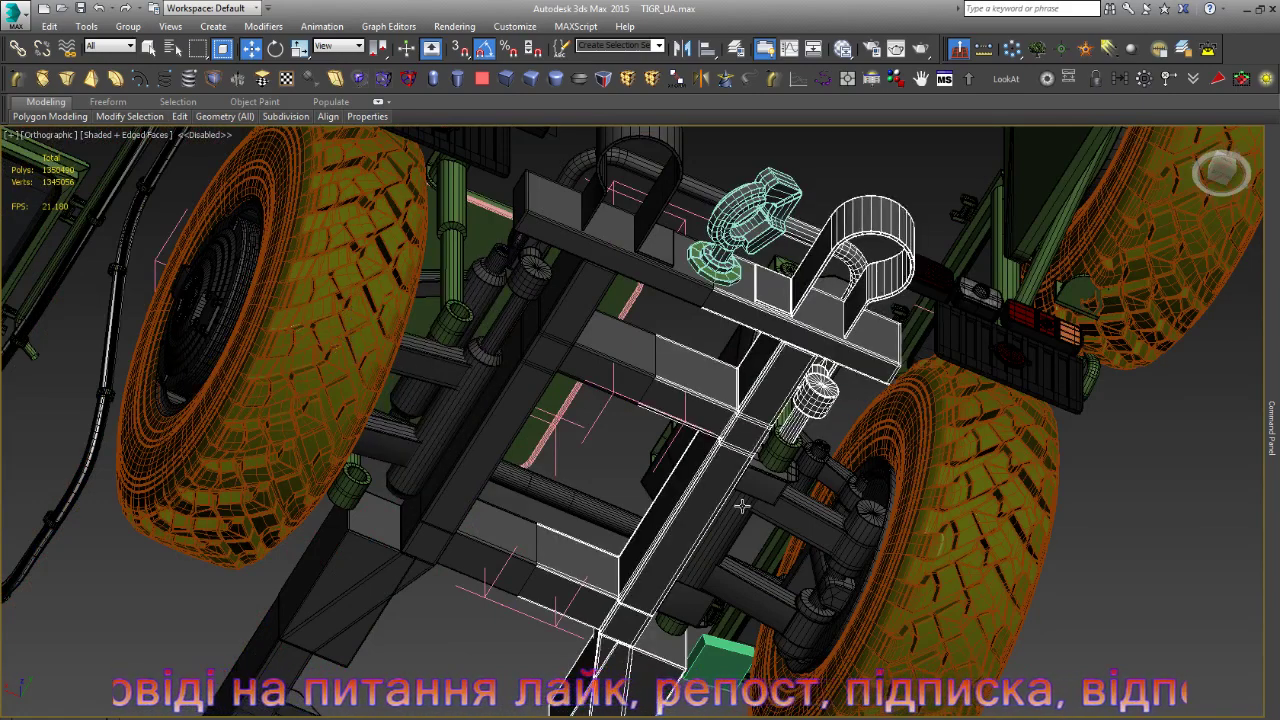
pyautogui.scroll(1, 741, 506)
pyautogui.scroll(3, 741, 506)
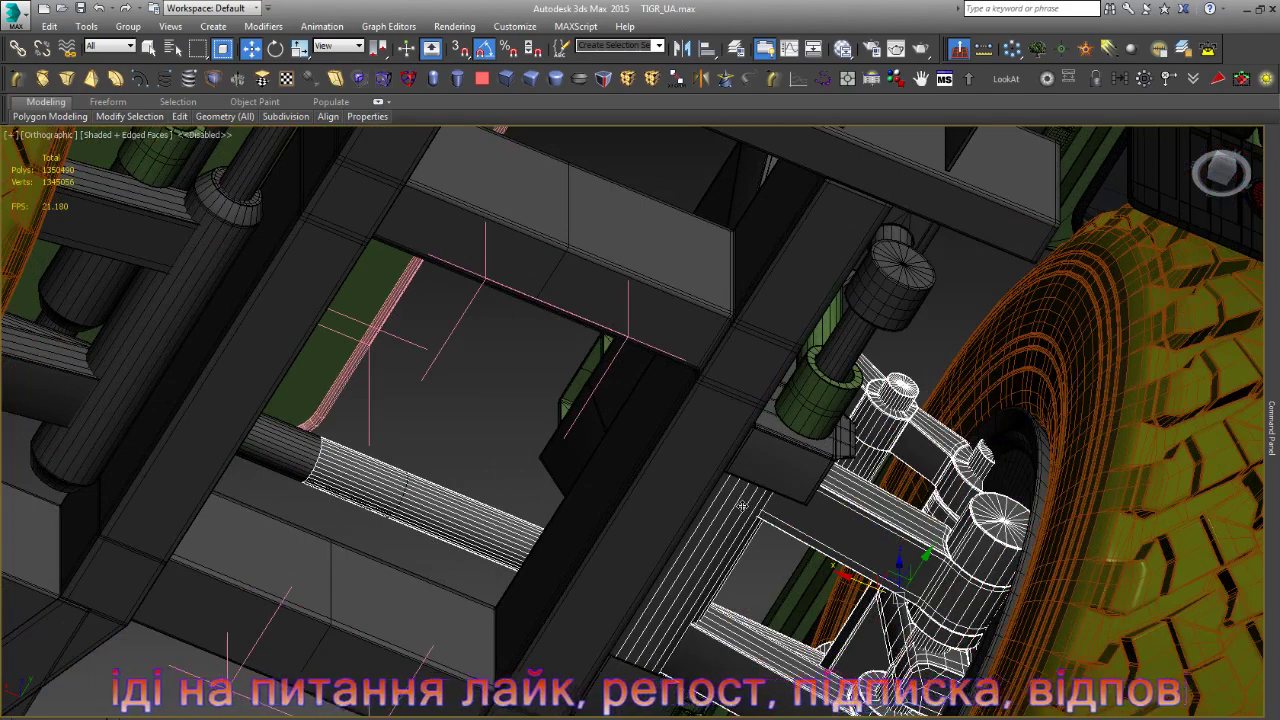
pyautogui.scroll(-1, 741, 506)
pyautogui.click(368, 319)
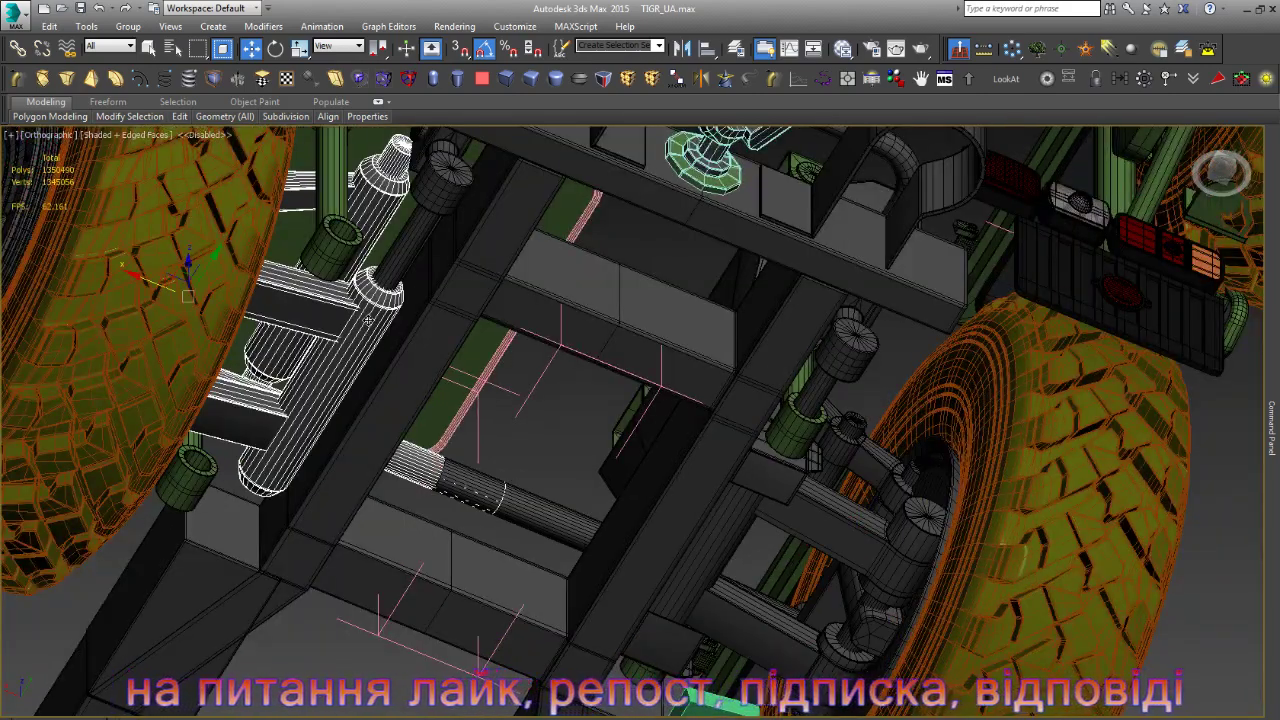
pyautogui.click(721, 529)
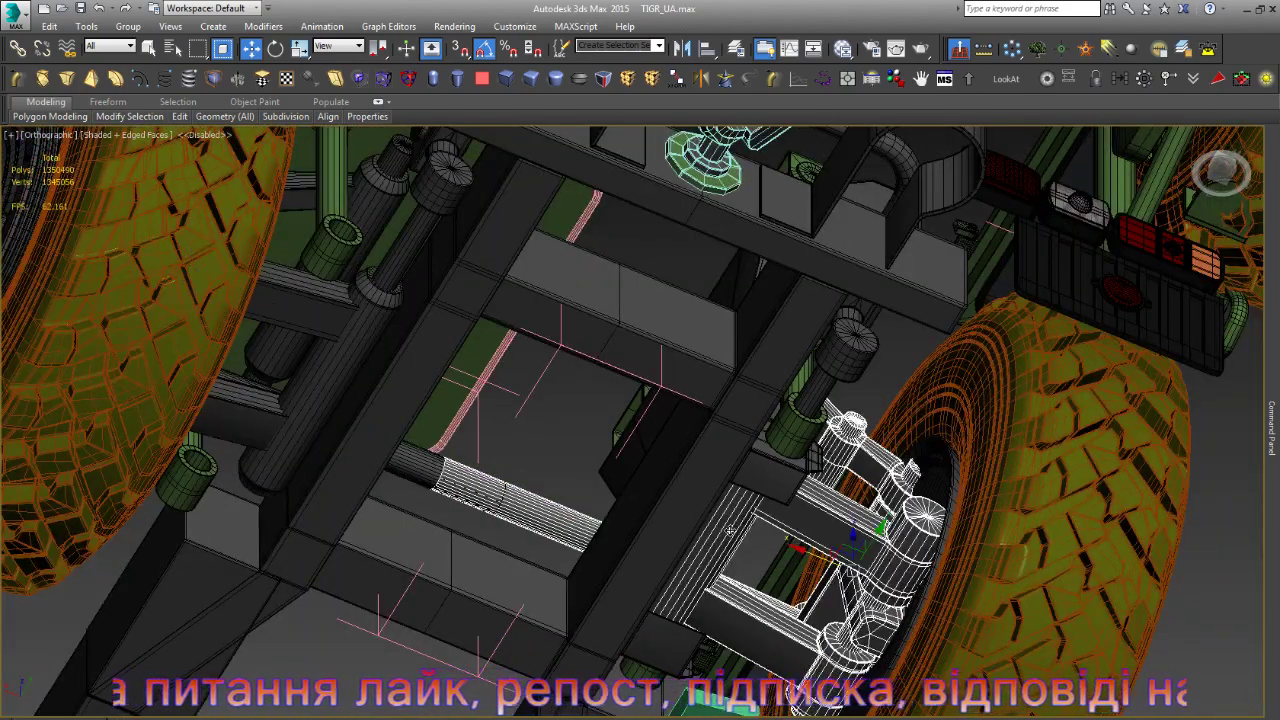
pyautogui.click(353, 328)
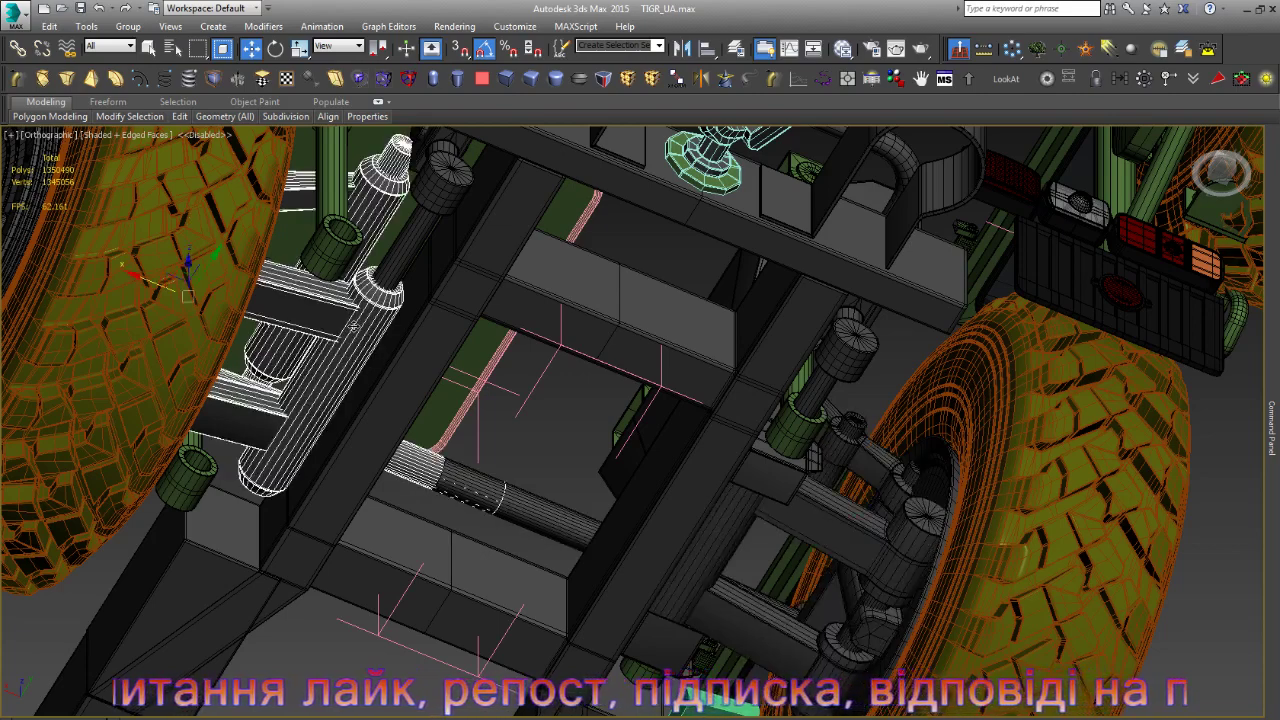
# - In wireframe, pick the horizontal pipe's end and shift it slightly left
pyautogui.press('F4')
pyautogui.press('F3')
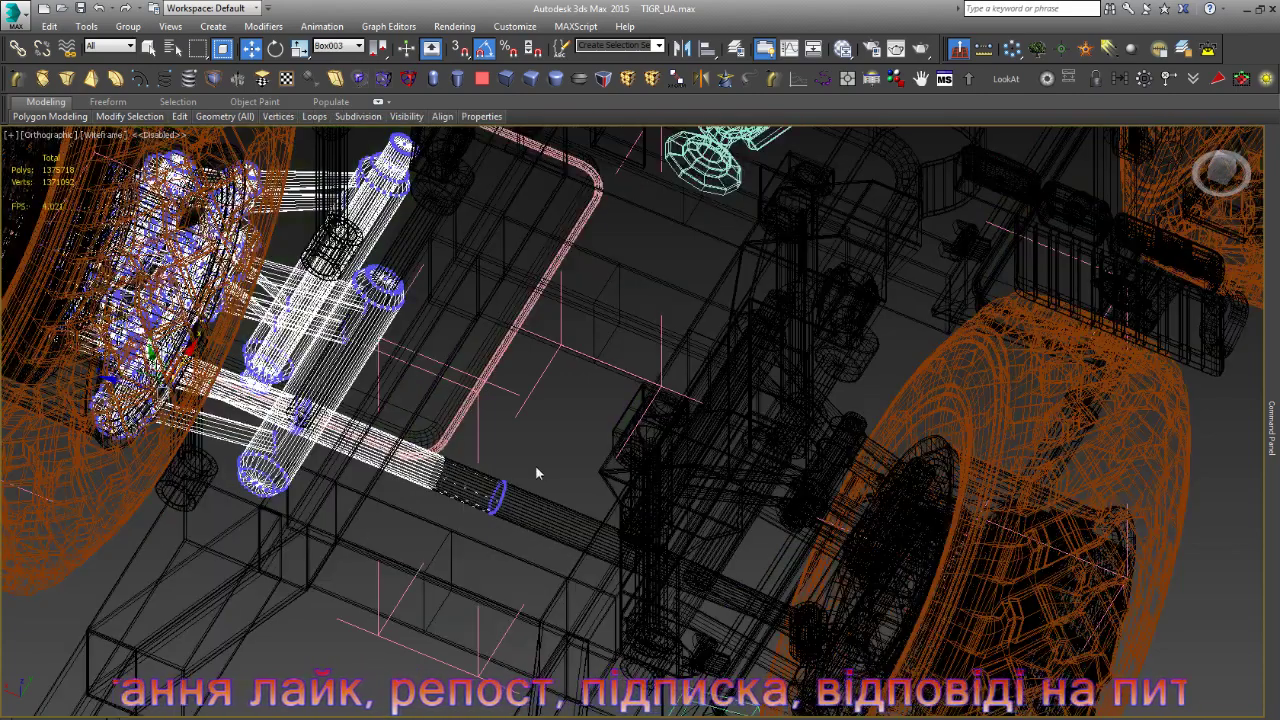
pyautogui.moveTo(540, 436); pyautogui.dragTo(460, 540)
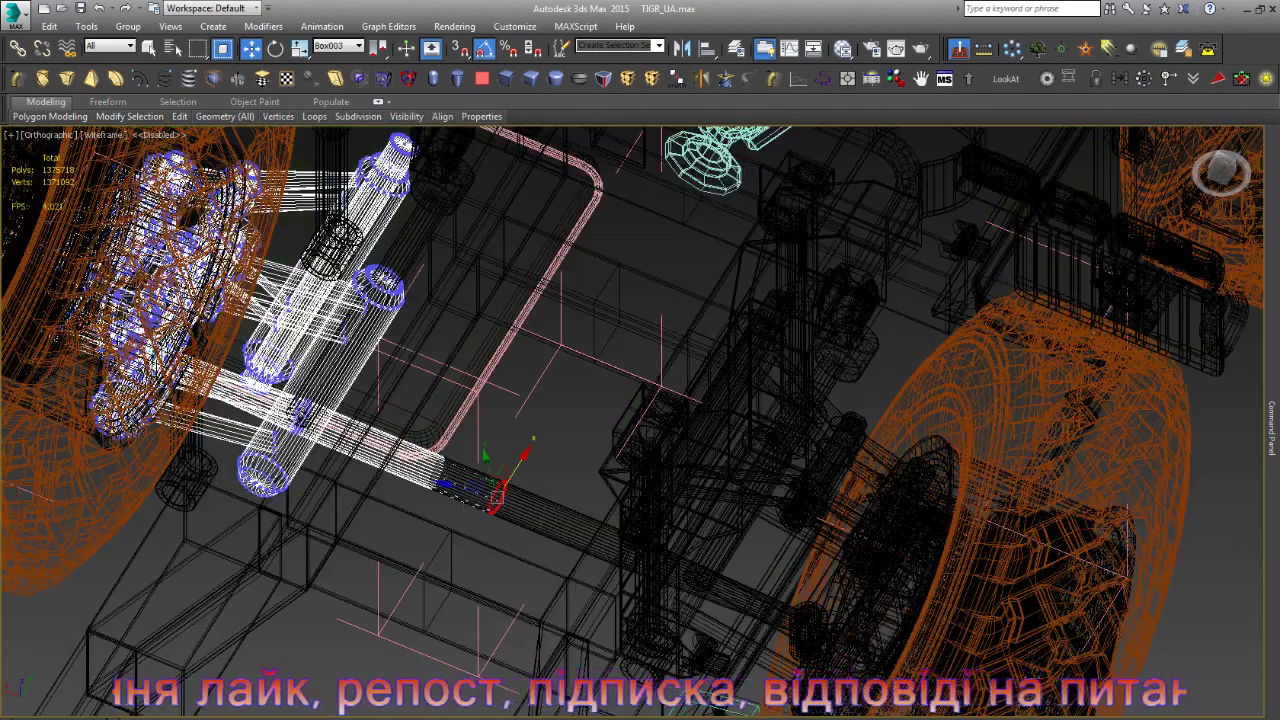
pyautogui.moveTo(495, 482); pyautogui.dragTo(470, 476)
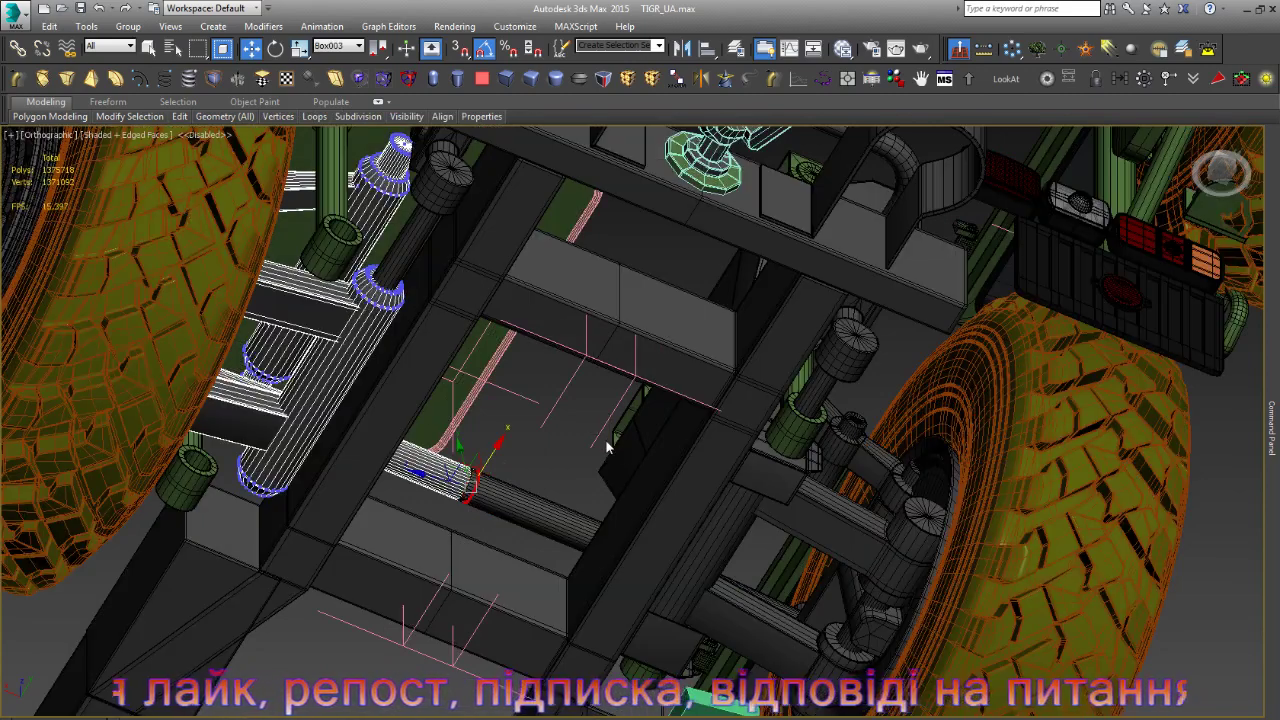
pyautogui.press('F3')
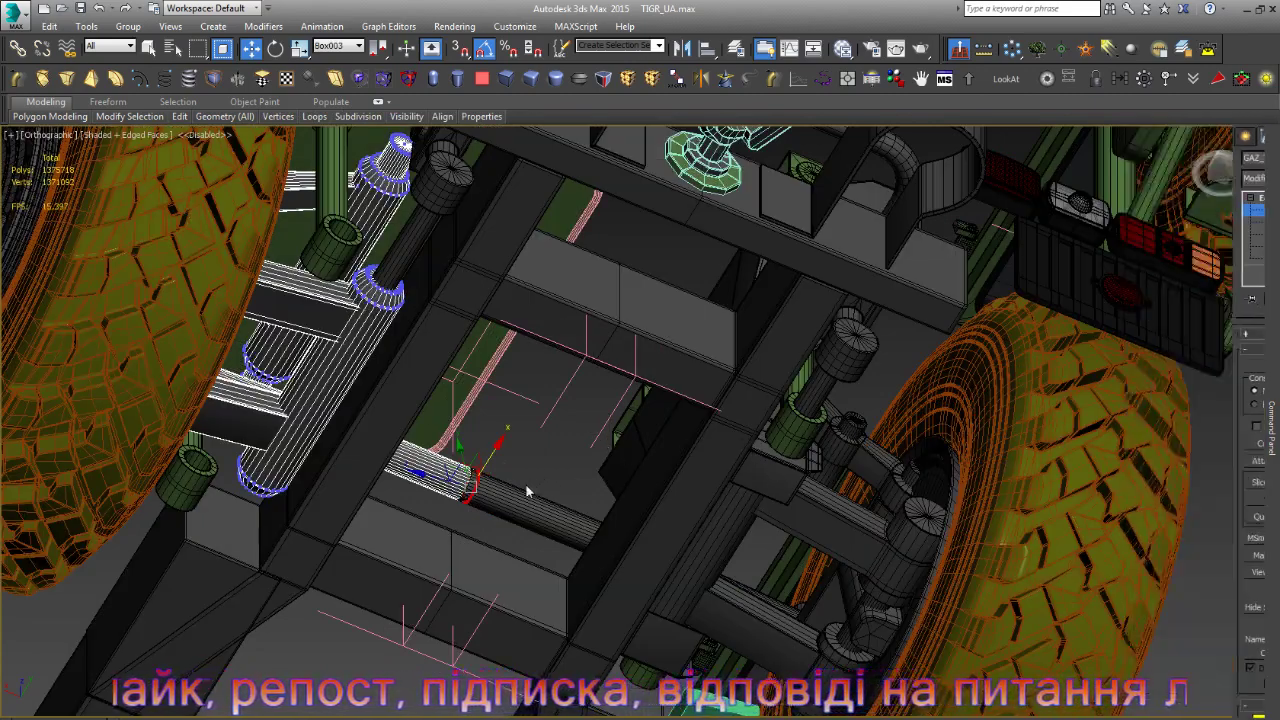
pyautogui.scroll(5, 502, 490)
pyautogui.scroll(3, 372, 502)
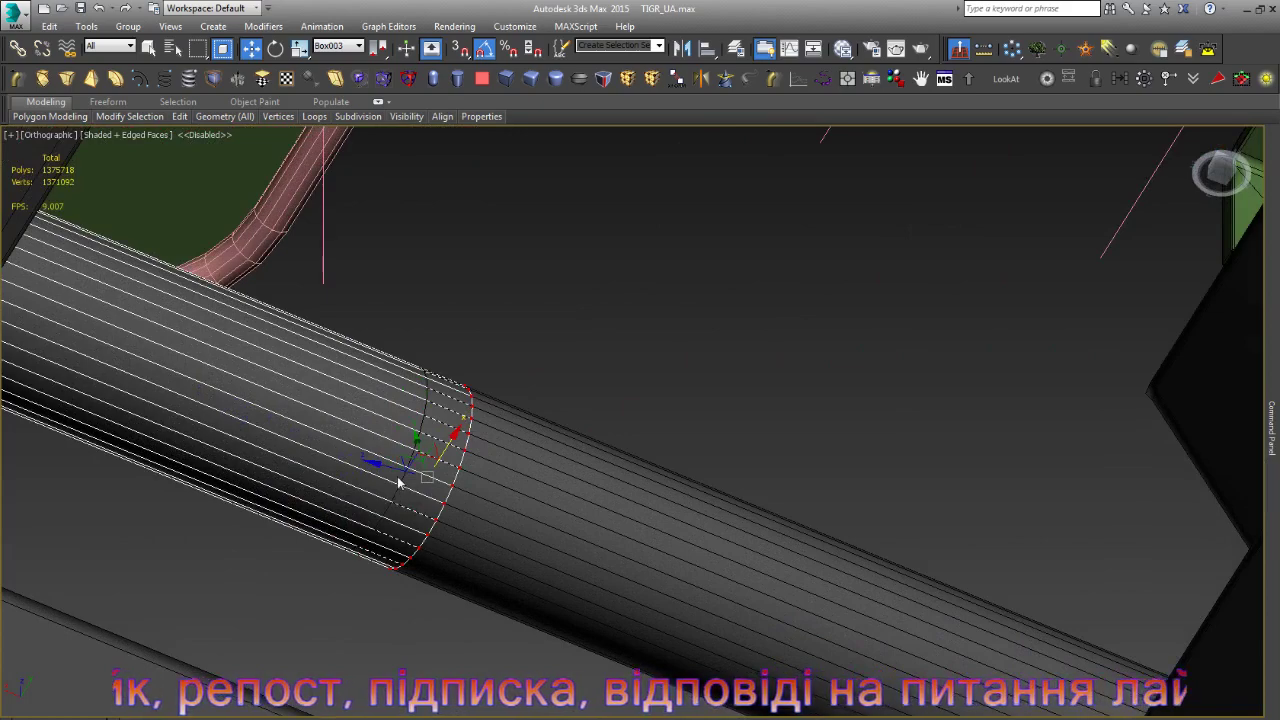
pyautogui.click(374, 588)
# - Box-select the pipe-end ring vertices and pull them back to shorten the pipe
pyautogui.press('F3')
pyautogui.moveTo(323, 602); pyautogui.dragTo(600, 295)
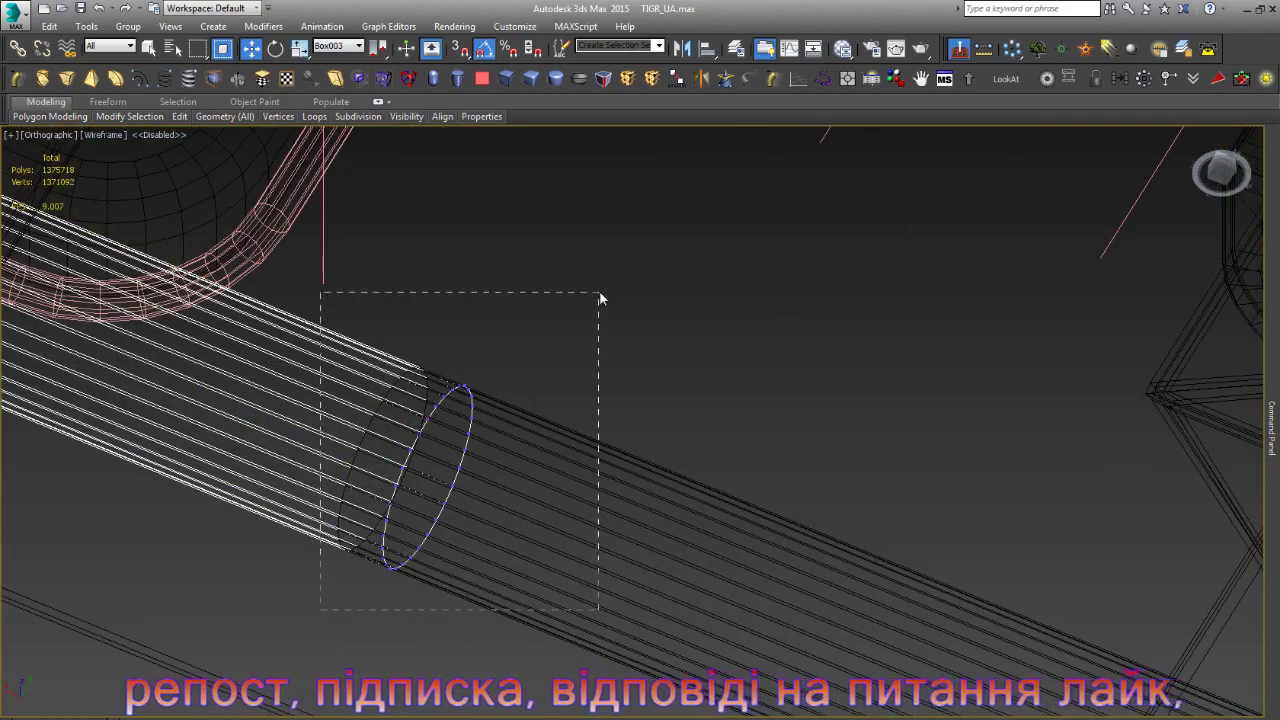
pyautogui.scroll(4, 400, 465)
pyautogui.moveTo(395, 461); pyautogui.dragTo(342, 460)
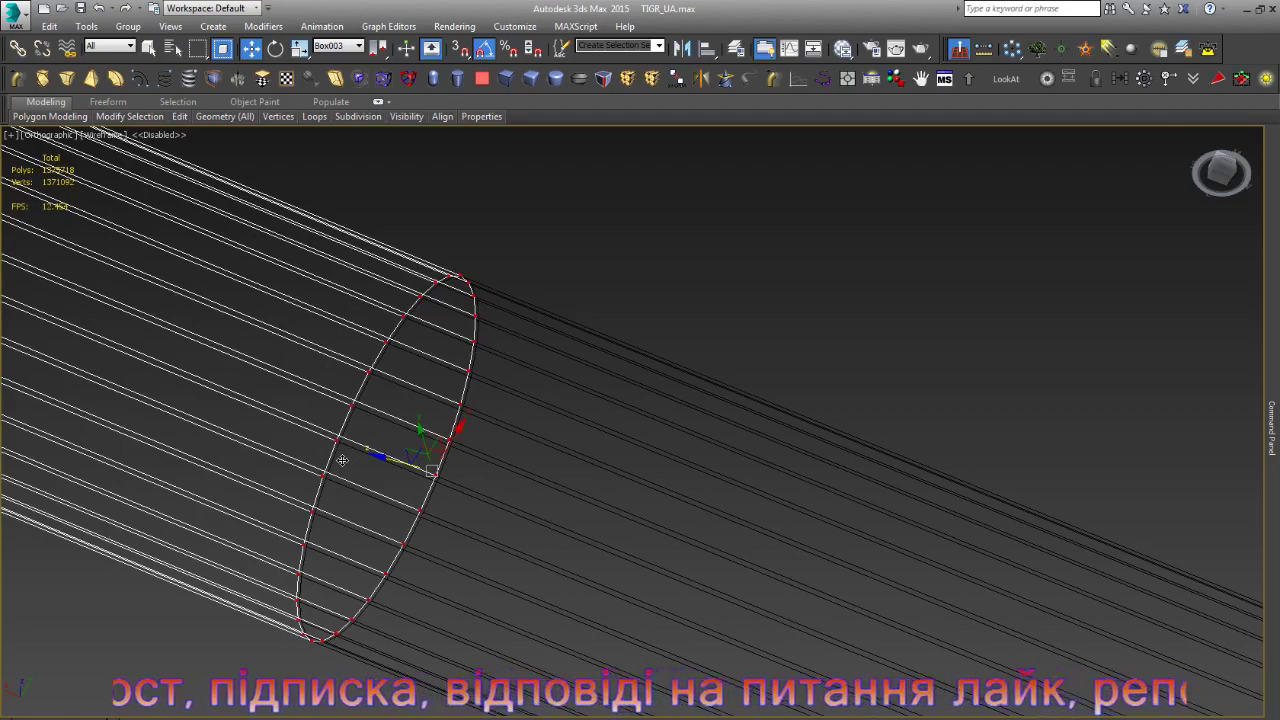
pyautogui.click(489, 474)
pyautogui.scroll(-3, 490, 470)
pyautogui.scroll(-4, 490, 470)
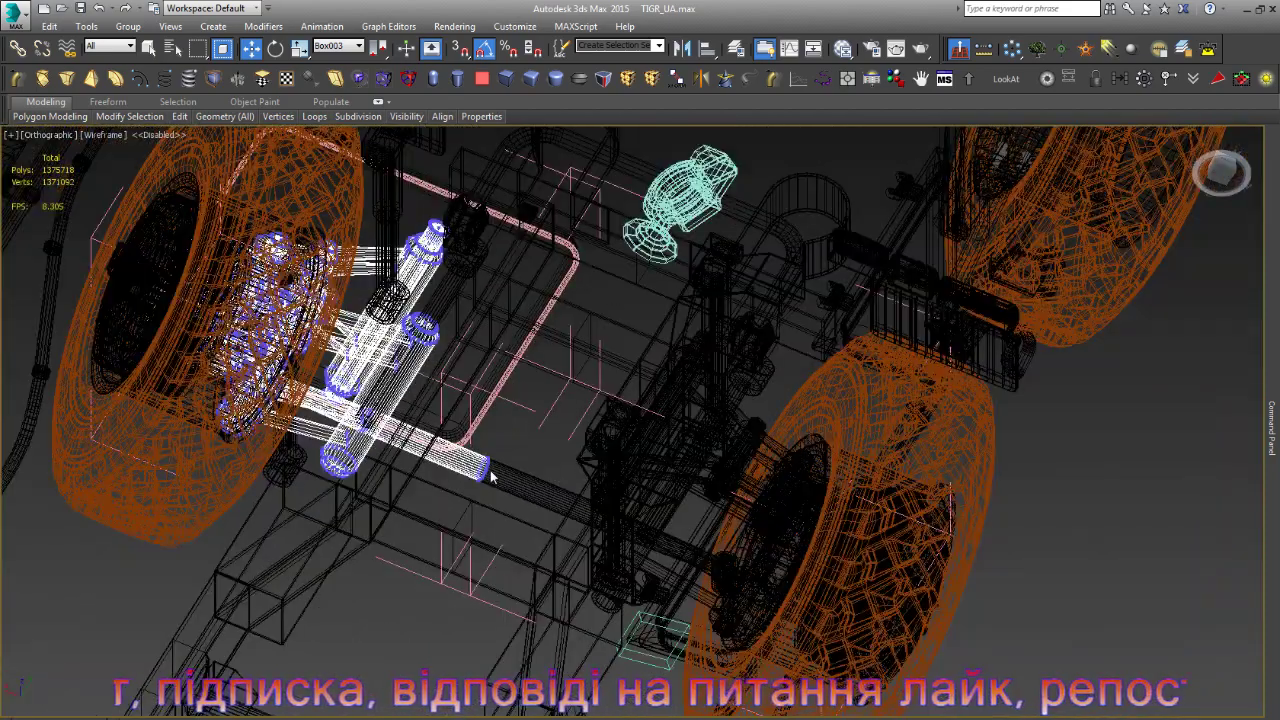
pyautogui.press('F3')
pyautogui.click(1272, 410)
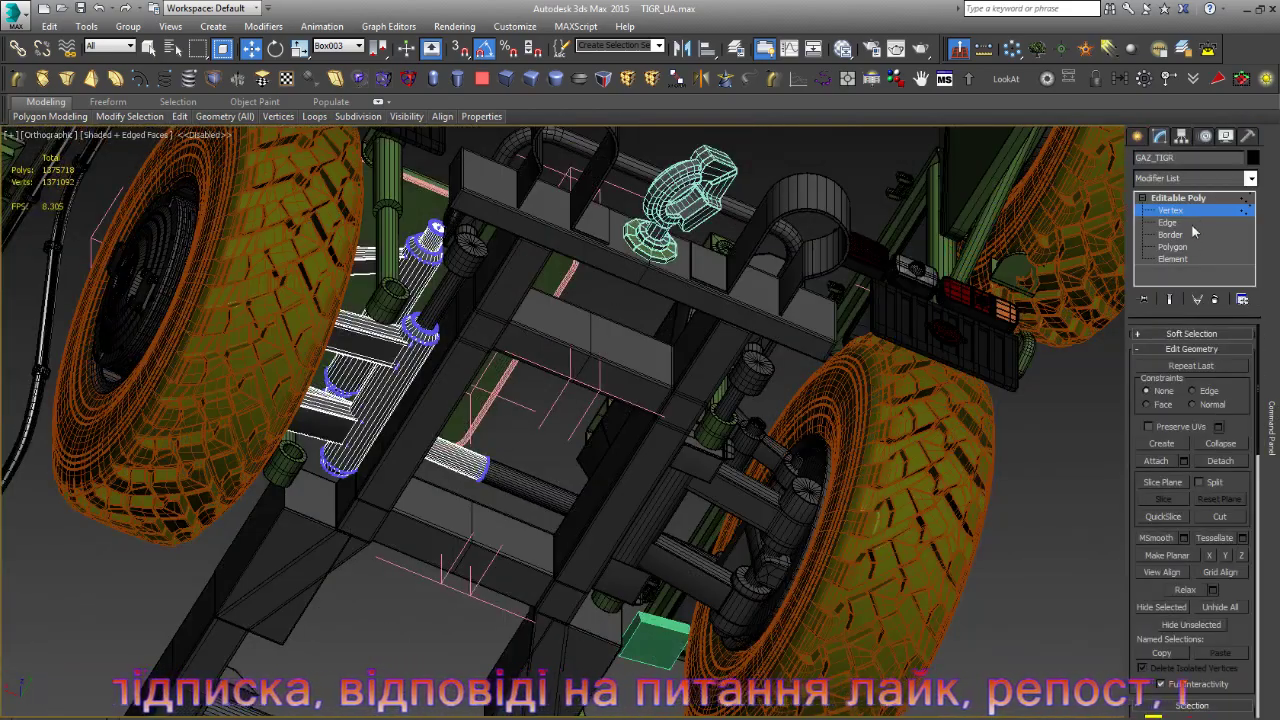
pyautogui.click(1055, 517)
# - Delete the right-hand tire to expose the hub behind it
pyautogui.press('F4')
pyautogui.keyDown('alt'); pyautogui.moveTo(930, 486); pyautogui.dragTo(940, 480, button='middle'); pyautogui.keyUp('alt')
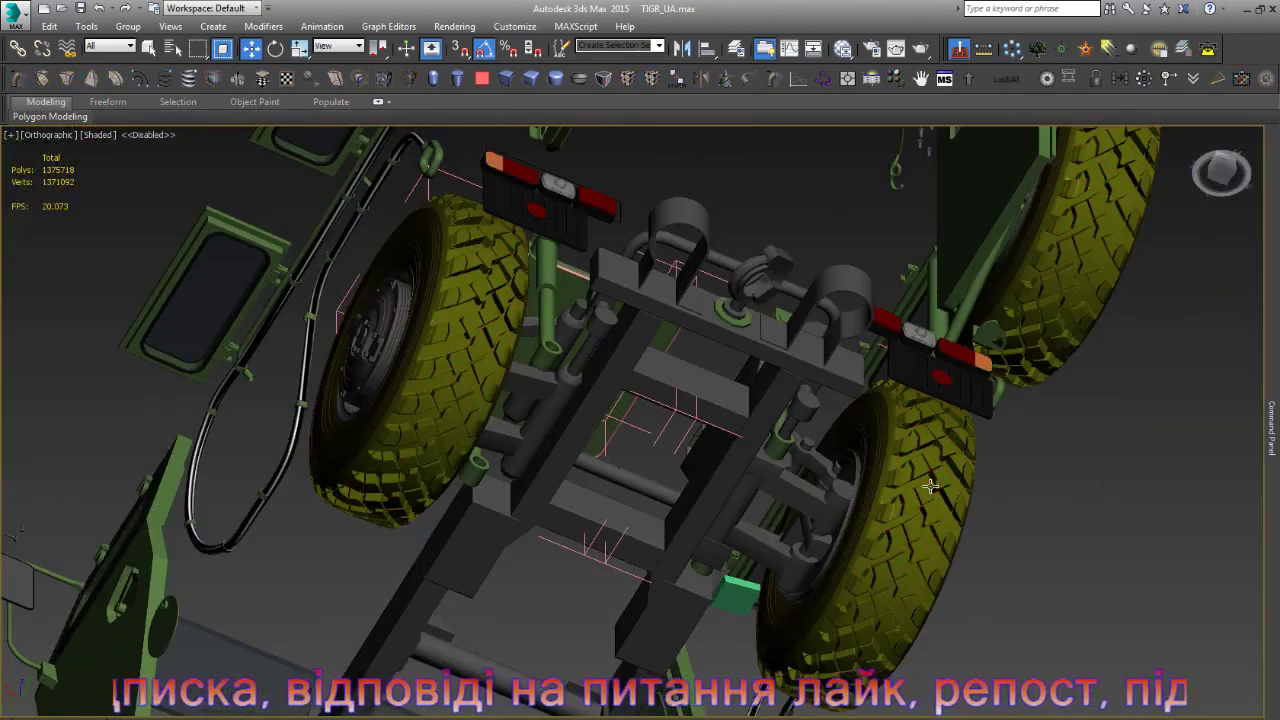
pyautogui.click(893, 487)
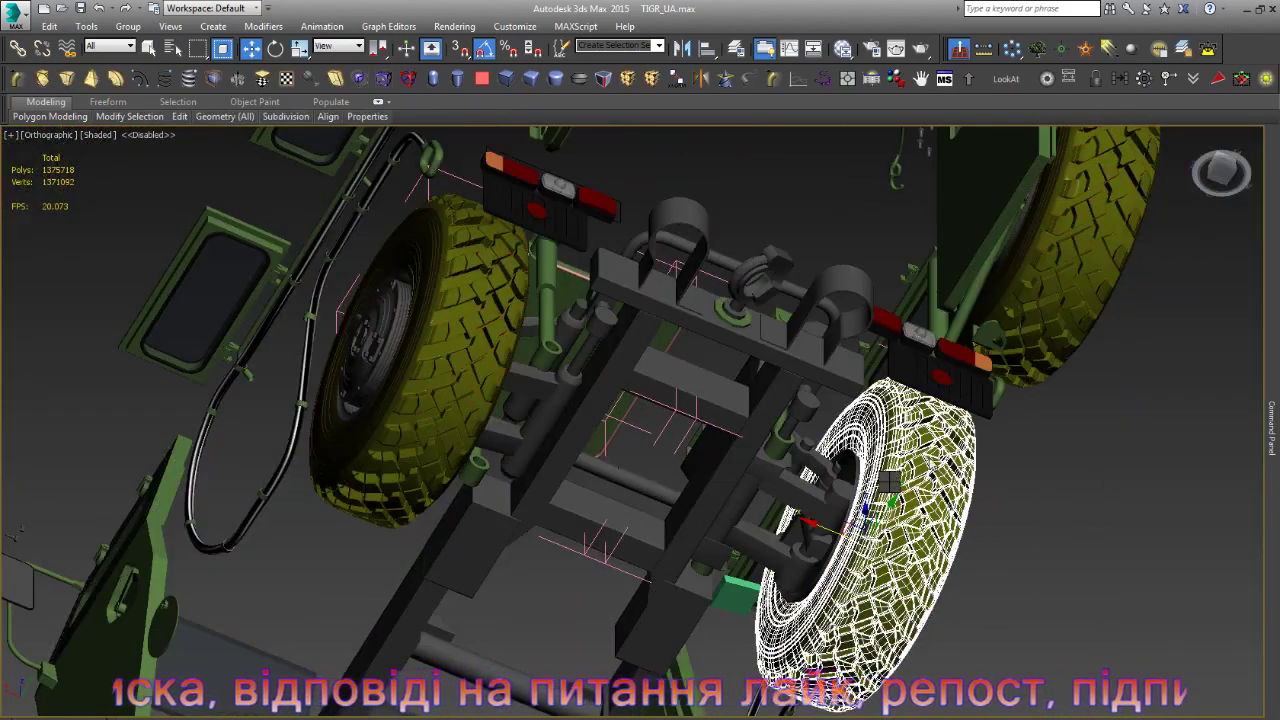
pyautogui.press('Delete')
pyautogui.scroll(3, 794, 560)
pyautogui.scroll(3, 794, 560)
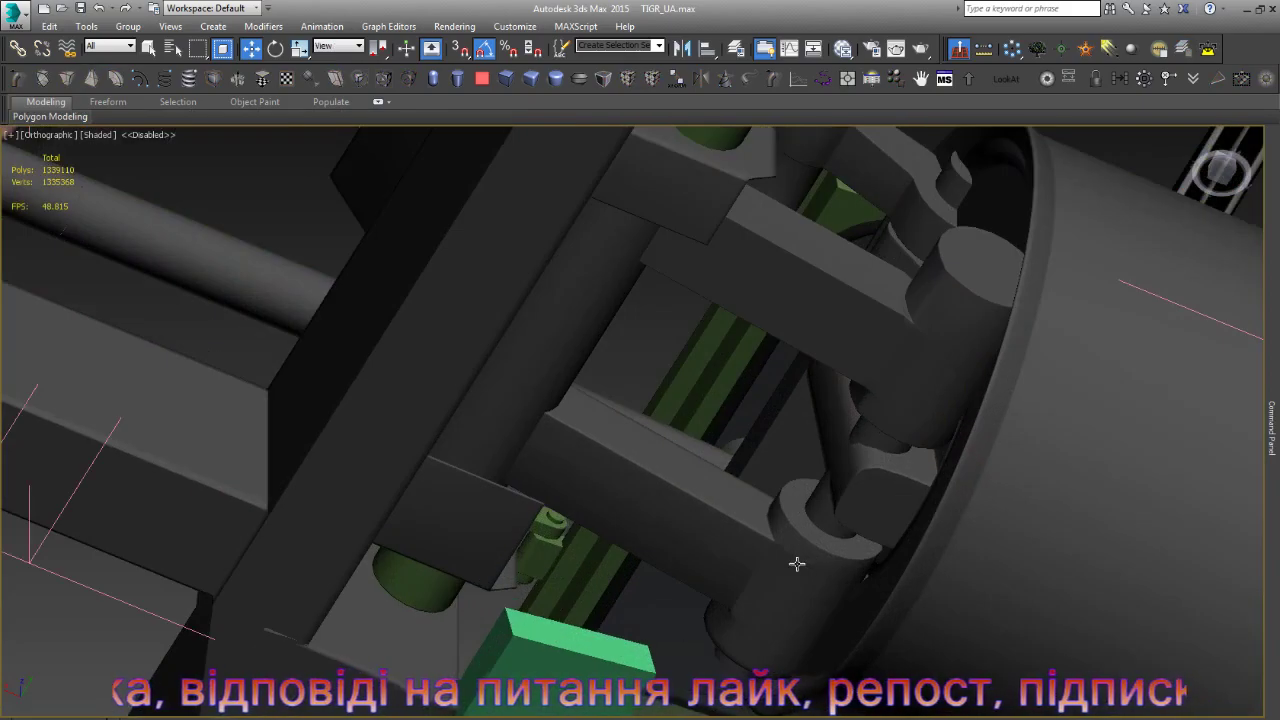
# - Select a hub assembly part and orbit around the hub and suspension arms
pyautogui.click(794, 560)
pyautogui.scroll(3, 780, 555)
pyautogui.scroll(3, 770, 549)
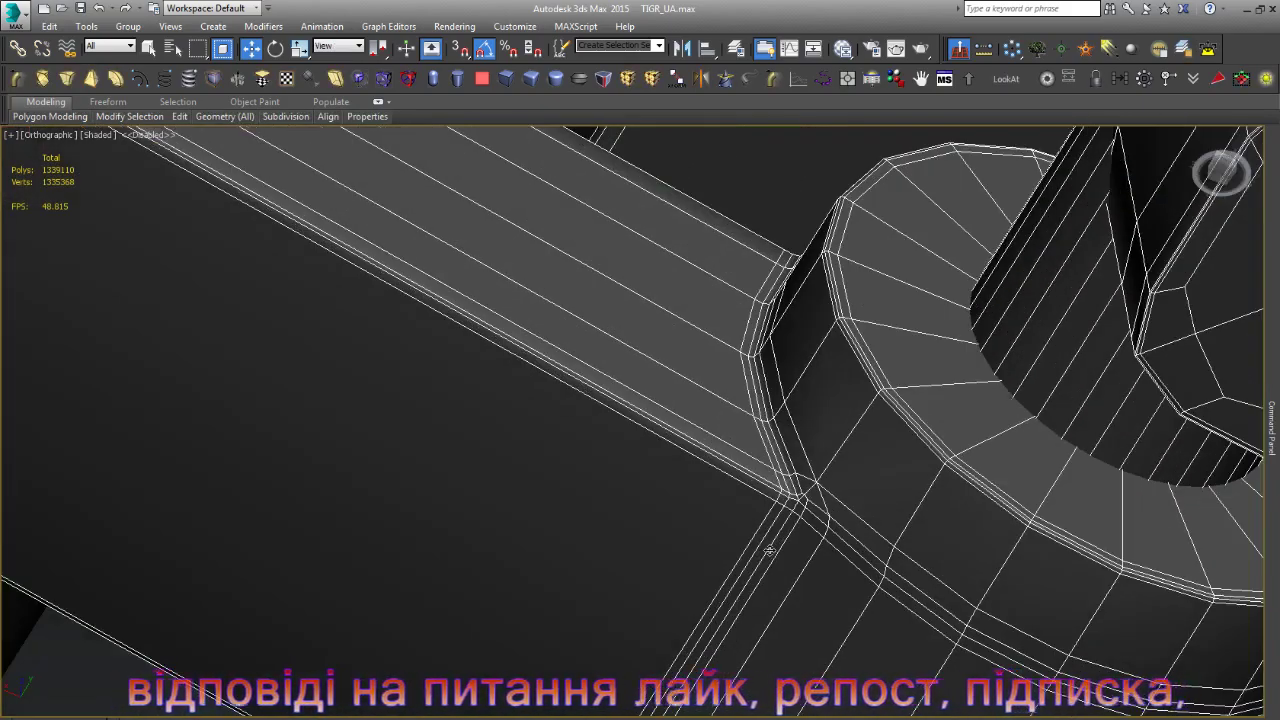
pyautogui.scroll(-3, 769, 550)
pyautogui.scroll(-3, 731, 490)
pyautogui.scroll(-3, 731, 490)
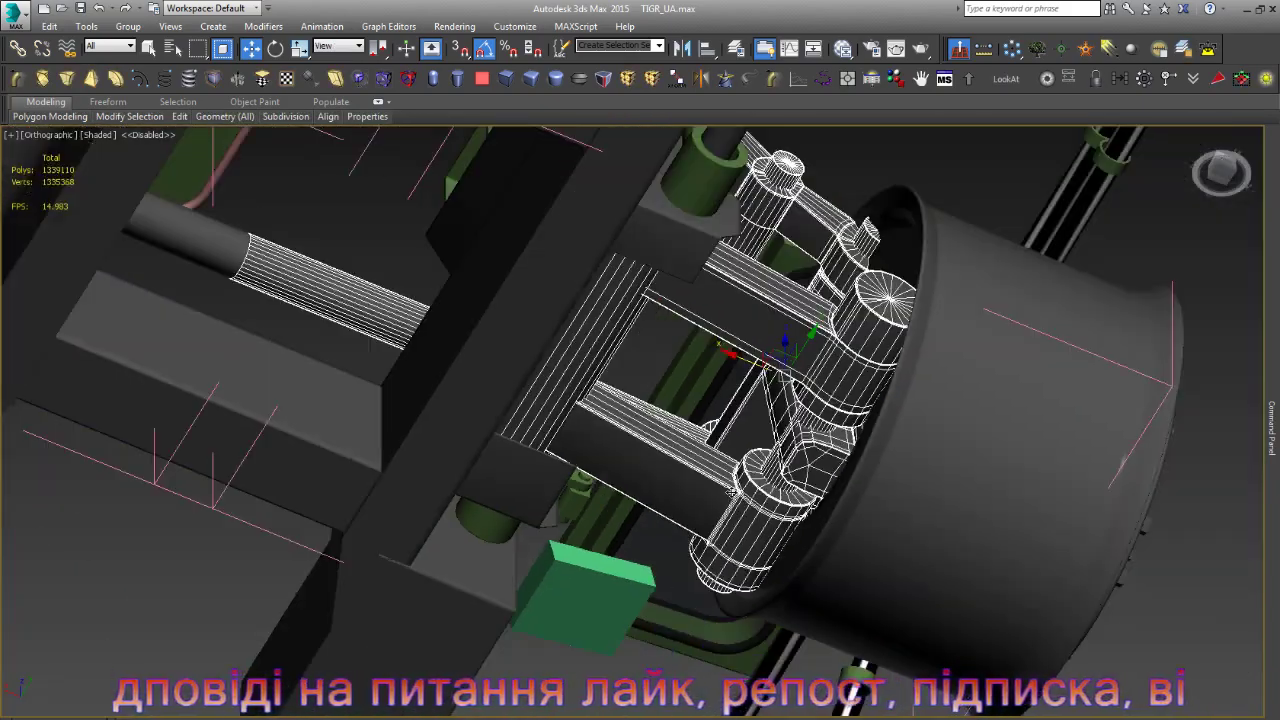
pyautogui.moveTo(689, 444)
pyautogui.keyDown('alt'); pyautogui.mouseDown(button='middle')
pyautogui.moveTo(676, 480)
pyautogui.moveTo(633, 487)
pyautogui.moveTo(677, 478)
pyautogui.moveTo(658, 467)
pyautogui.mouseUp(button='middle'); pyautogui.keyUp('alt')
pyautogui.scroll(5, 633, 350)
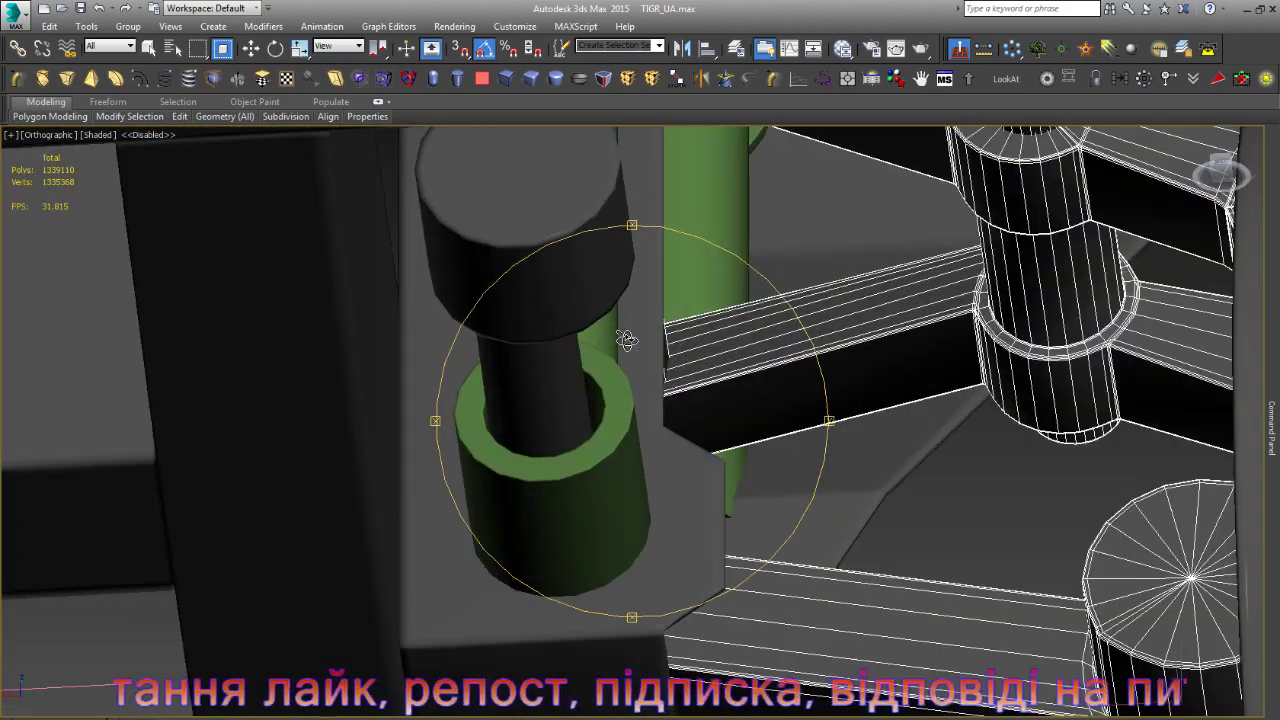
# - Select the green sleeve on the arm together with the green pillar
pyautogui.press('w')
pyautogui.click(620, 428)
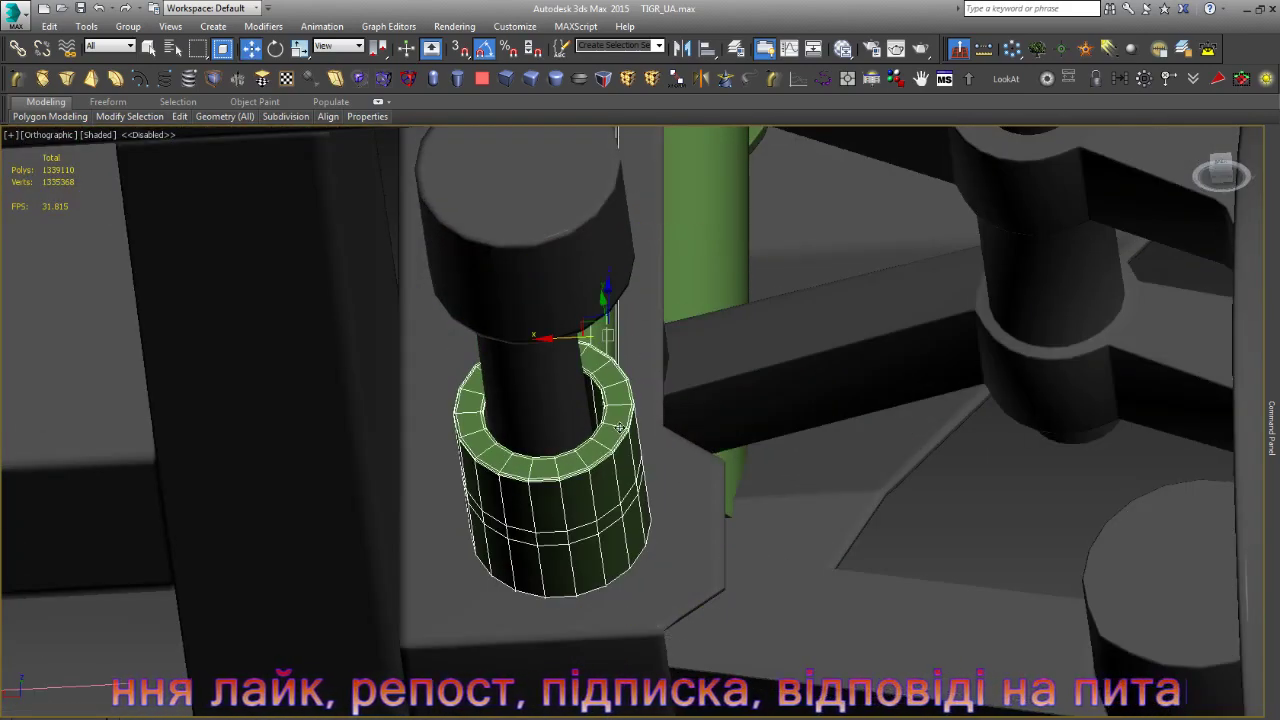
pyautogui.keyDown('ctrl'); pyautogui.click(705, 273); pyautogui.keyUp('ctrl')
pyautogui.scroll(2, 605, 245)
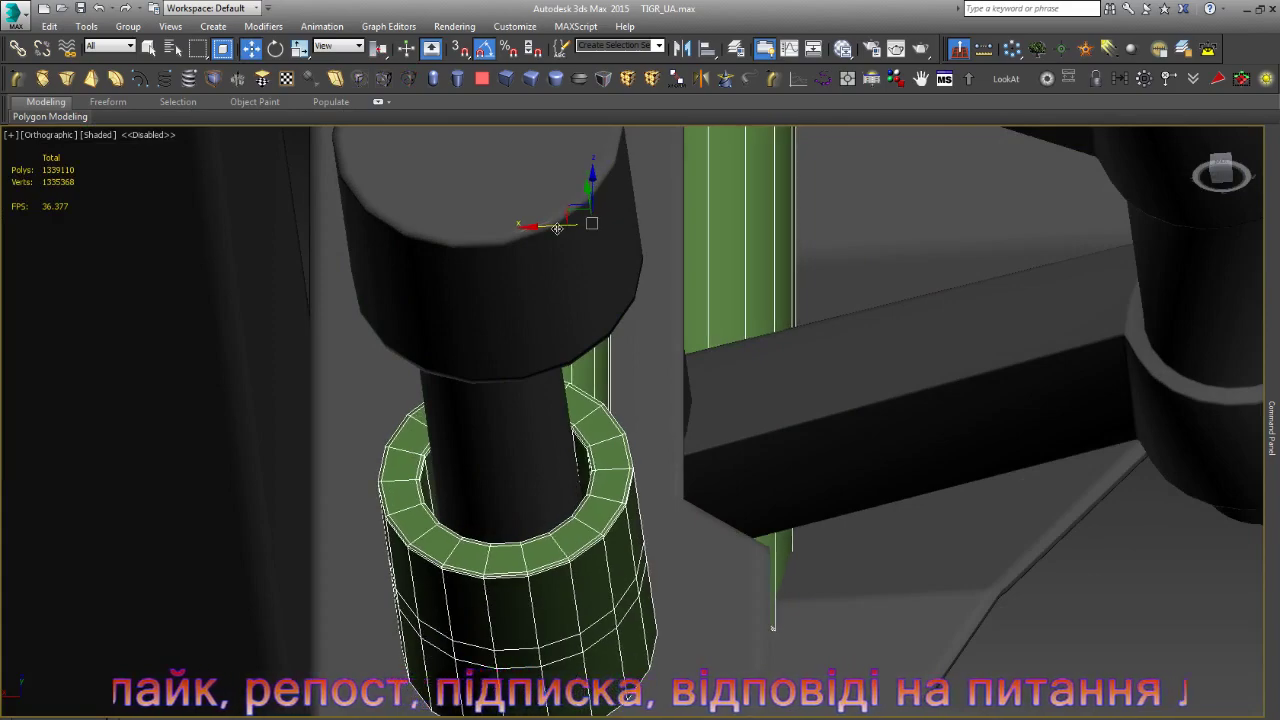
pyautogui.scroll(-4, 557, 228)
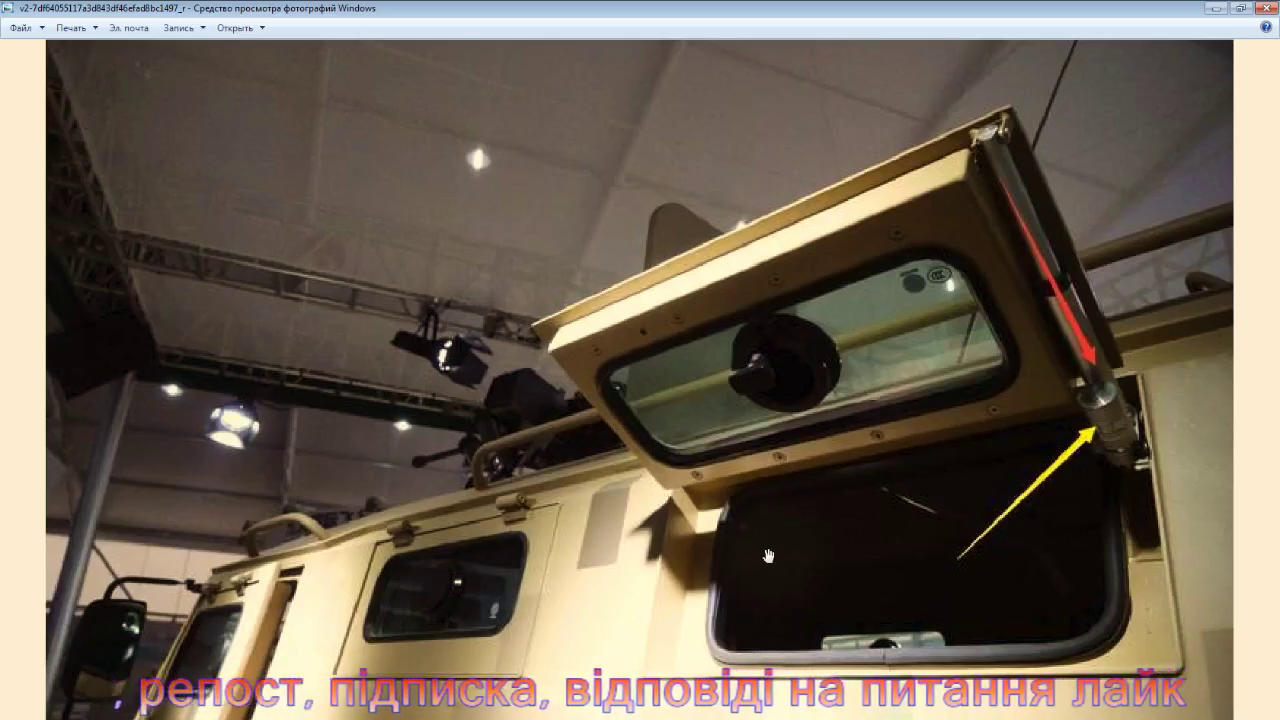
# - Page forward two reference photos and zoom into the arrow-annotated underside suspension photo
pyautogui.press('Right')
pyautogui.press('Right')
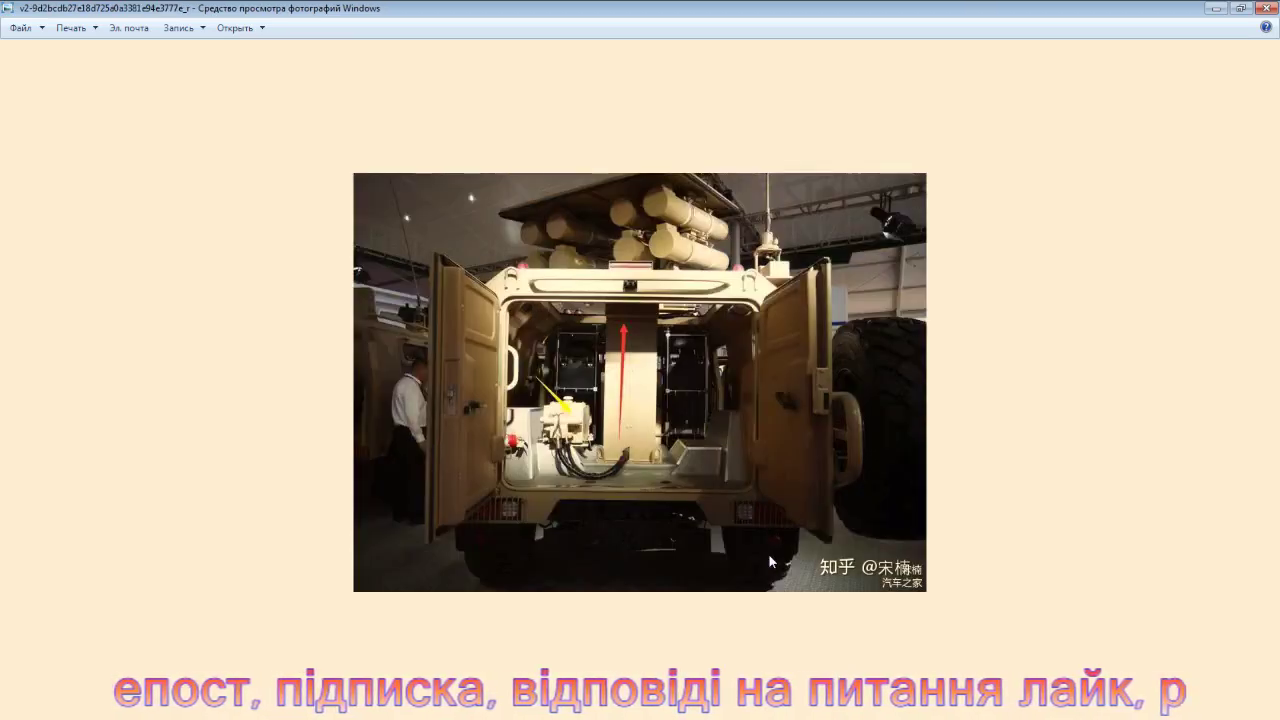
pyautogui.press('Right')
pyautogui.scroll(3, 703, 441)
pyautogui.scroll(2, 703, 441)
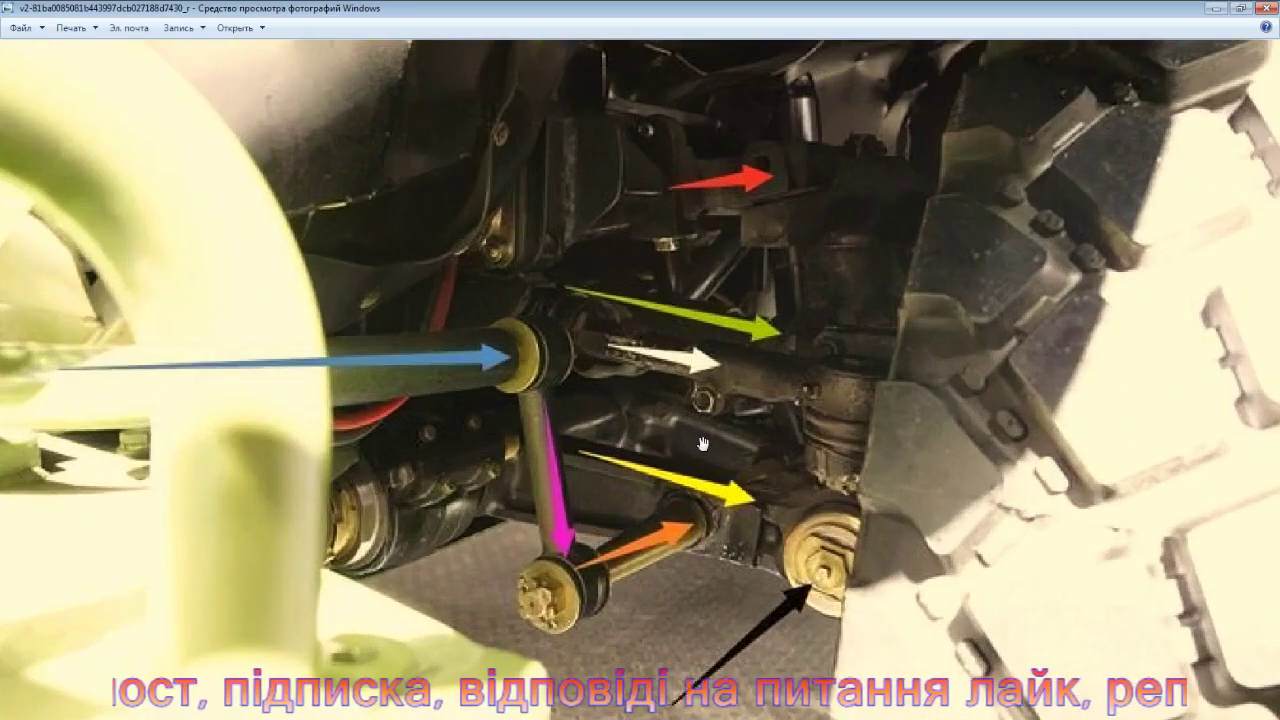
pyautogui.scroll(1, 703, 443)
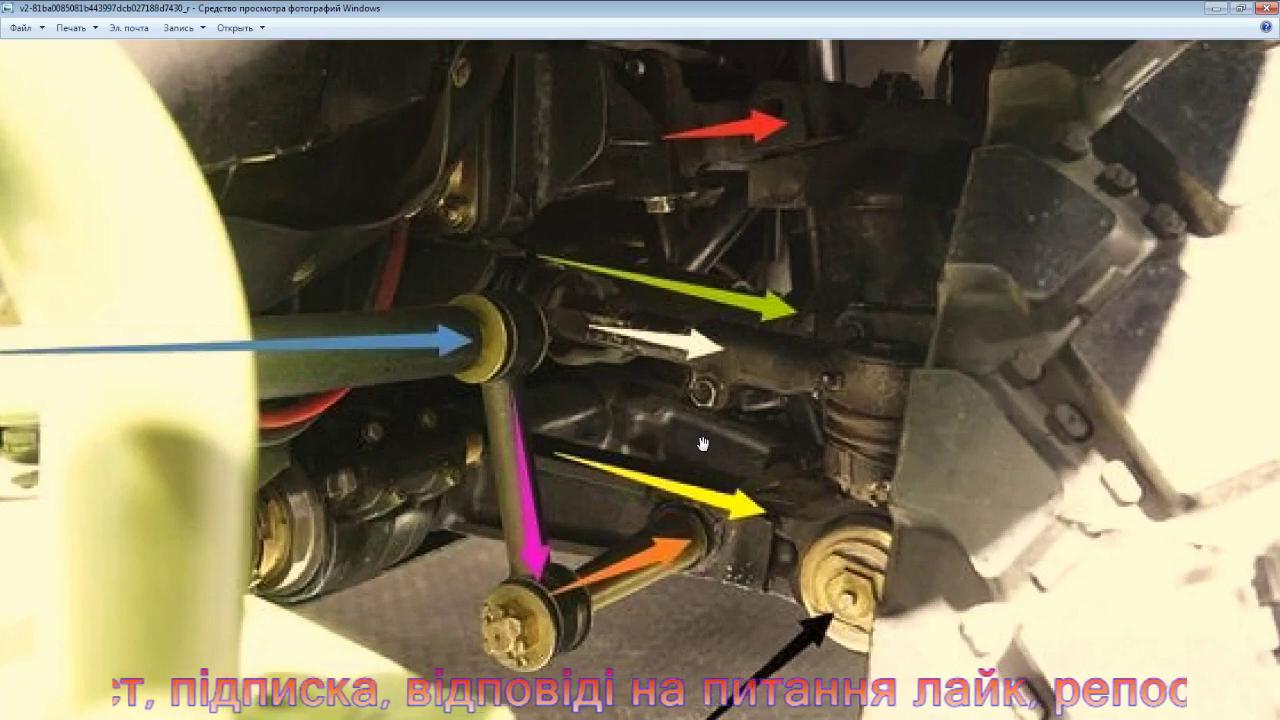
pyautogui.scroll(-1, 698, 428)
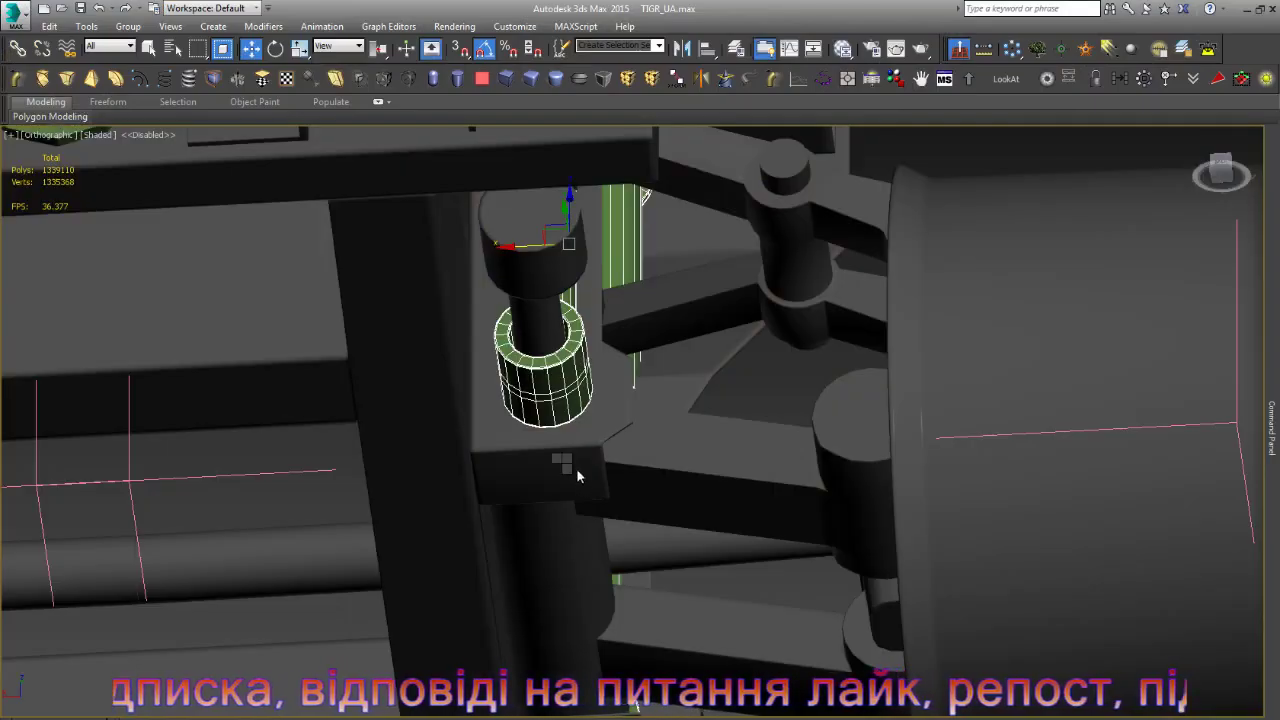
# - Orbit to a side-on view and hide the wheel covering the suspension
pyautogui.scroll(-10, 577, 476)
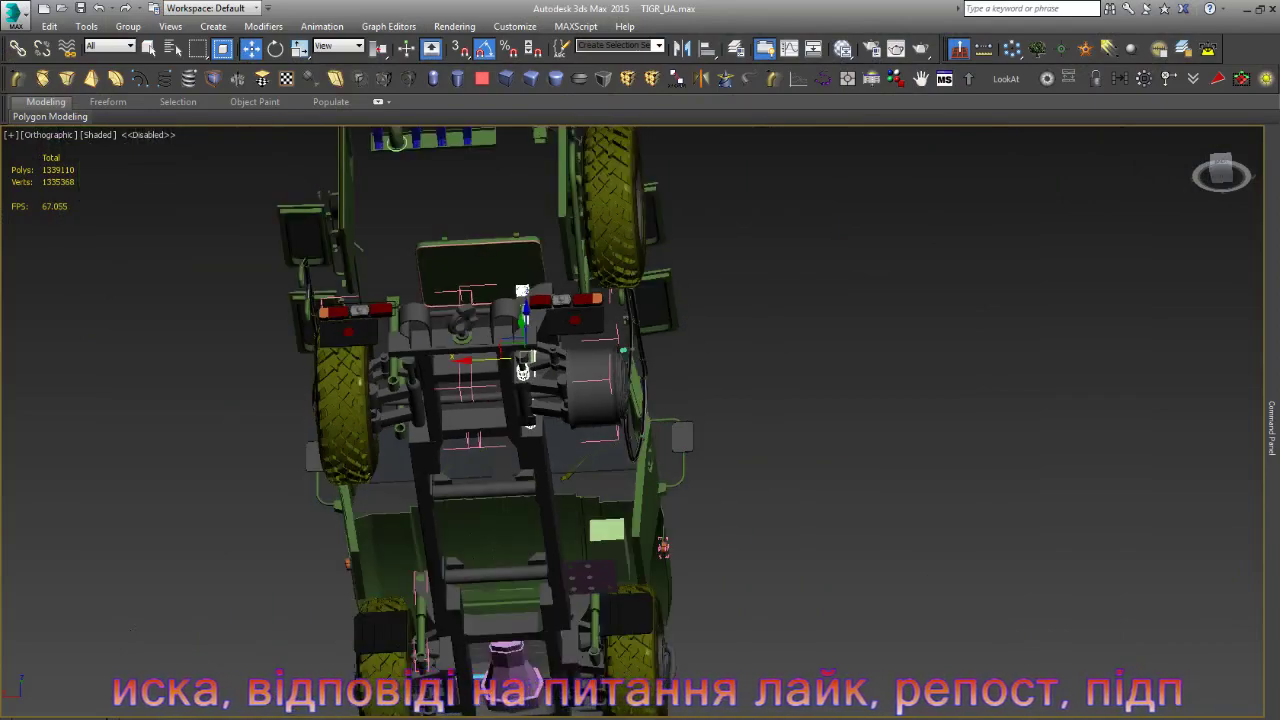
pyautogui.keyDown('alt'); pyautogui.moveTo(522, 370); pyautogui.dragTo(713, 470, button='middle'); pyautogui.keyUp('alt')
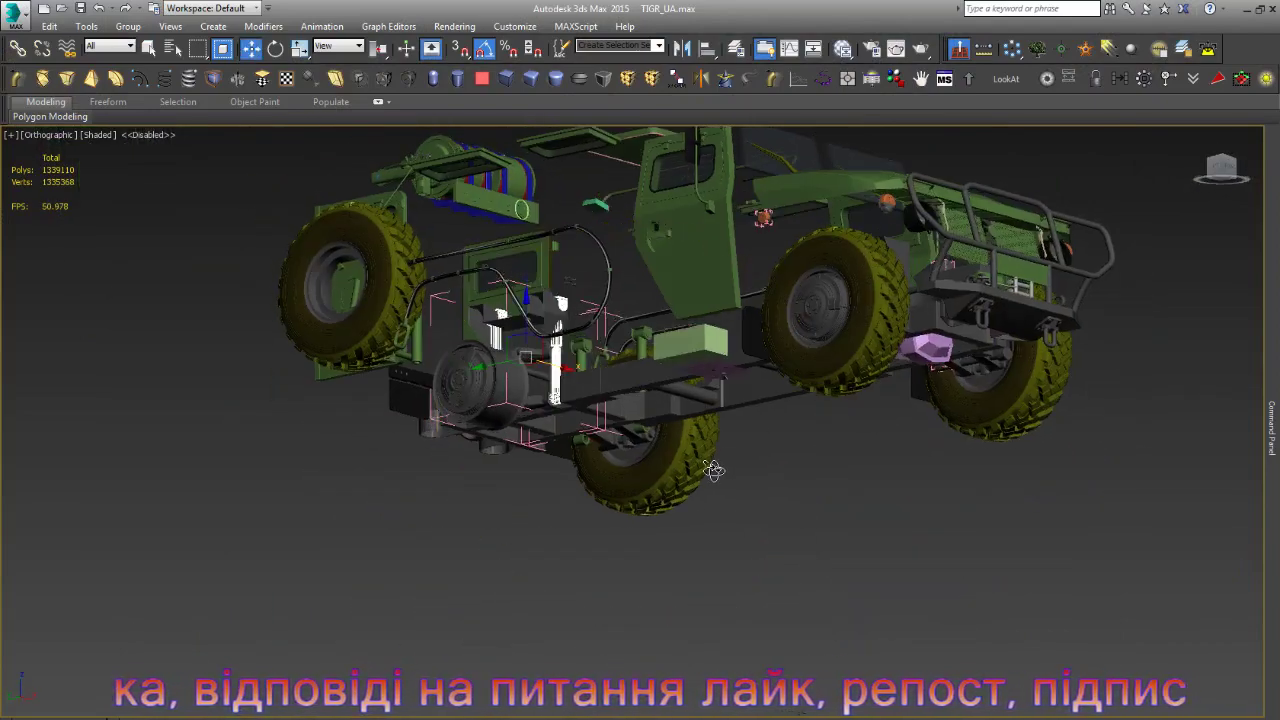
pyautogui.click(822, 325)
pyautogui.press('z')
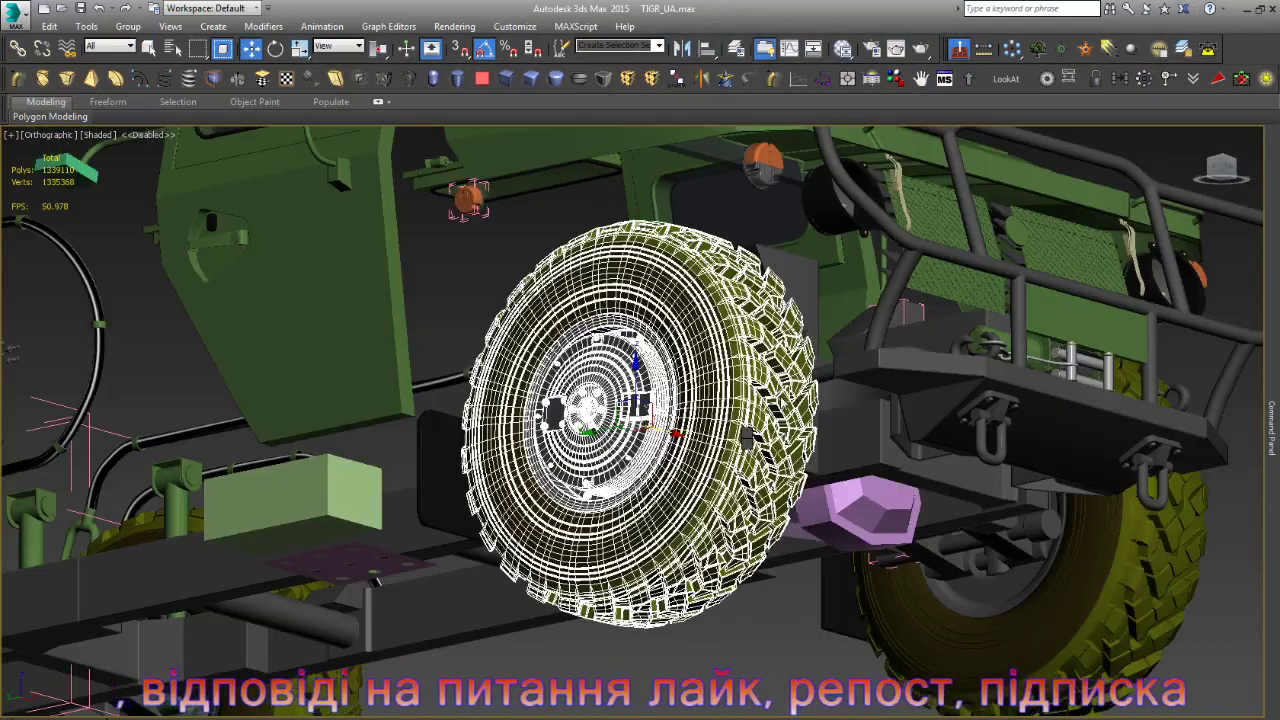
pyautogui.press('Delete')
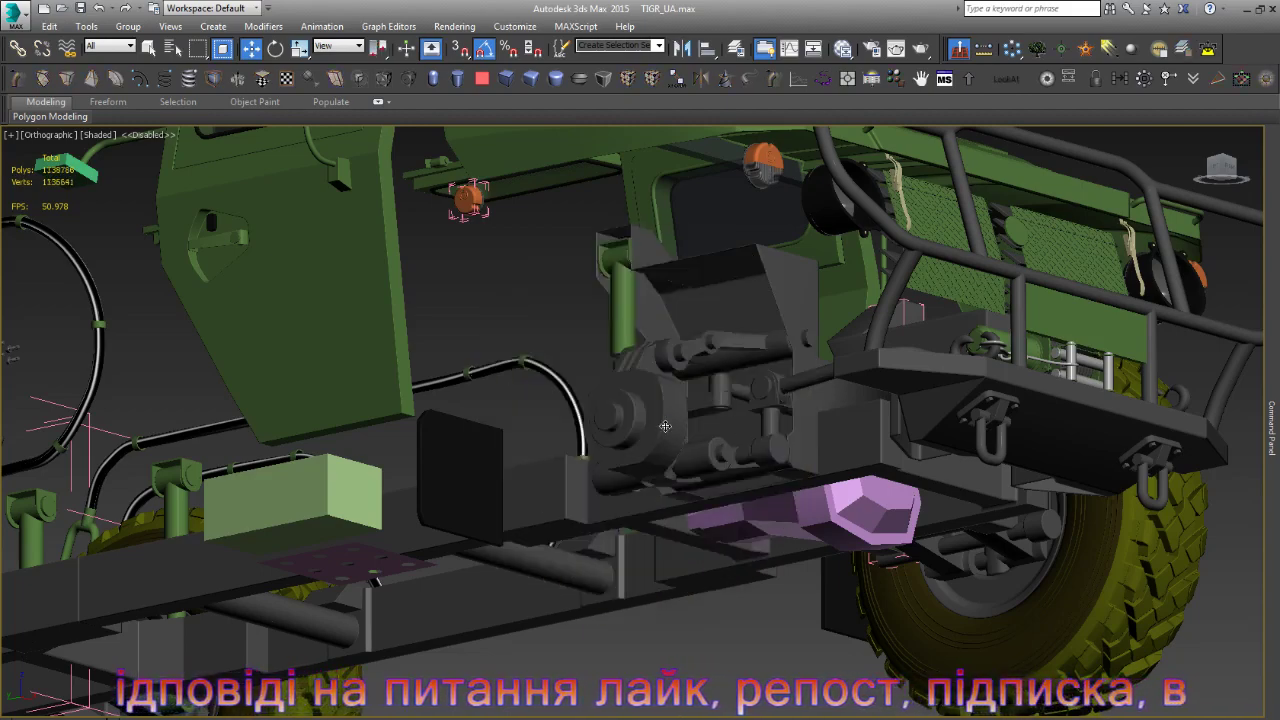
# - Frame the suspension part behind the wheel and orbit in close around the assembly
pyautogui.click(665, 426)
pyautogui.press('z')
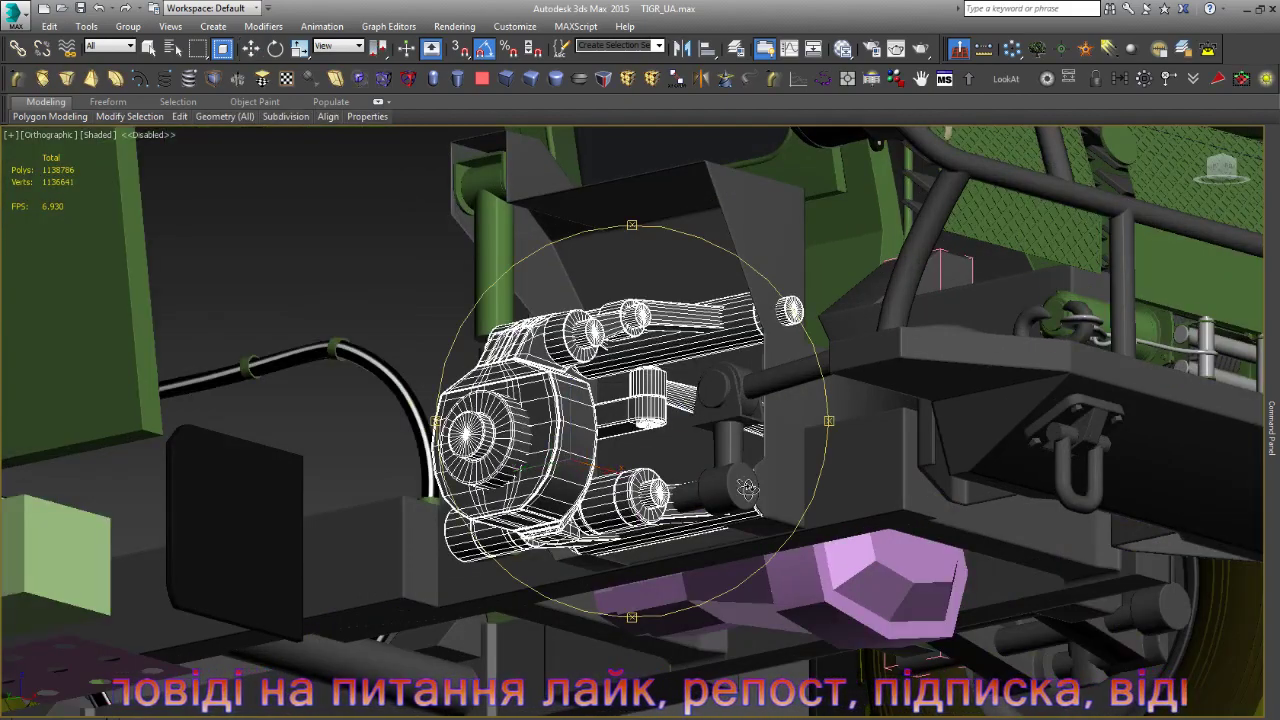
pyautogui.moveTo(708, 470)
pyautogui.keyDown('alt'); pyautogui.mouseDown(button='middle')
pyautogui.moveTo(738, 520)
pyautogui.moveTo(677, 427)
pyautogui.mouseUp(button='middle'); pyautogui.keyUp('alt')
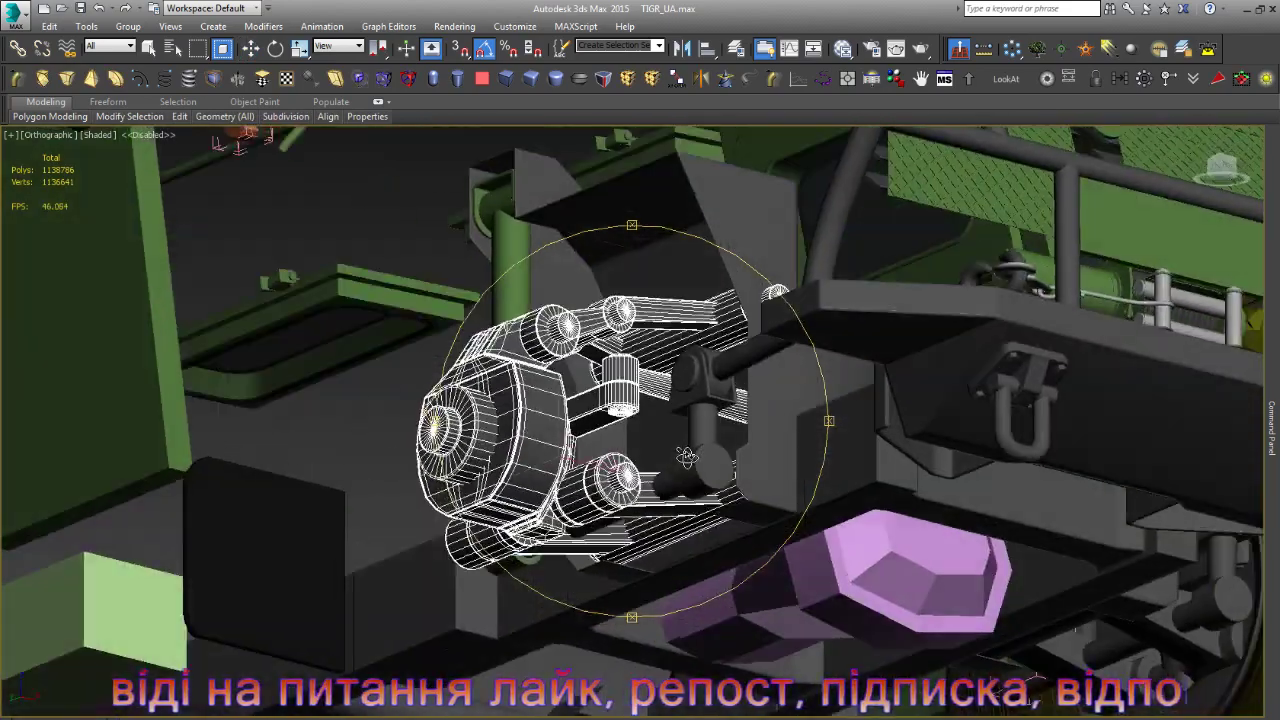
pyautogui.scroll(2, 677, 427)
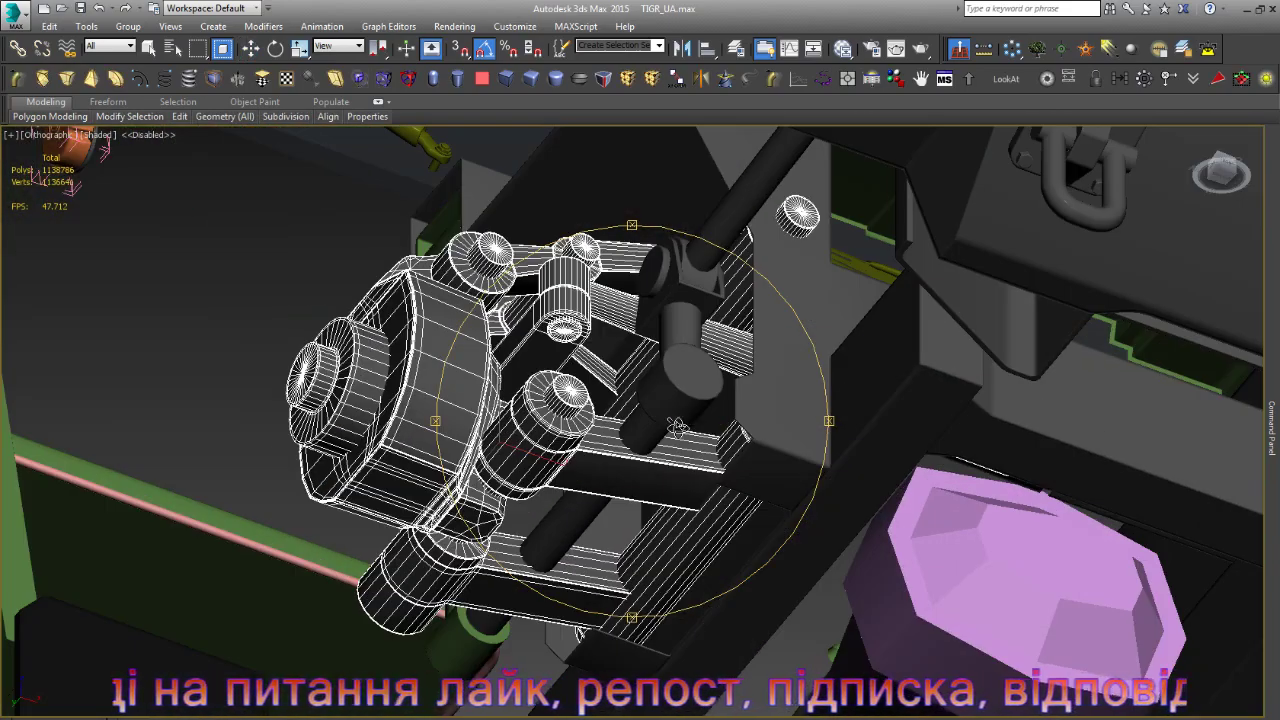
pyautogui.keyDown('alt'); pyautogui.moveTo(670, 408); pyautogui.dragTo(679, 412, button='middle'); pyautogui.keyUp('alt')
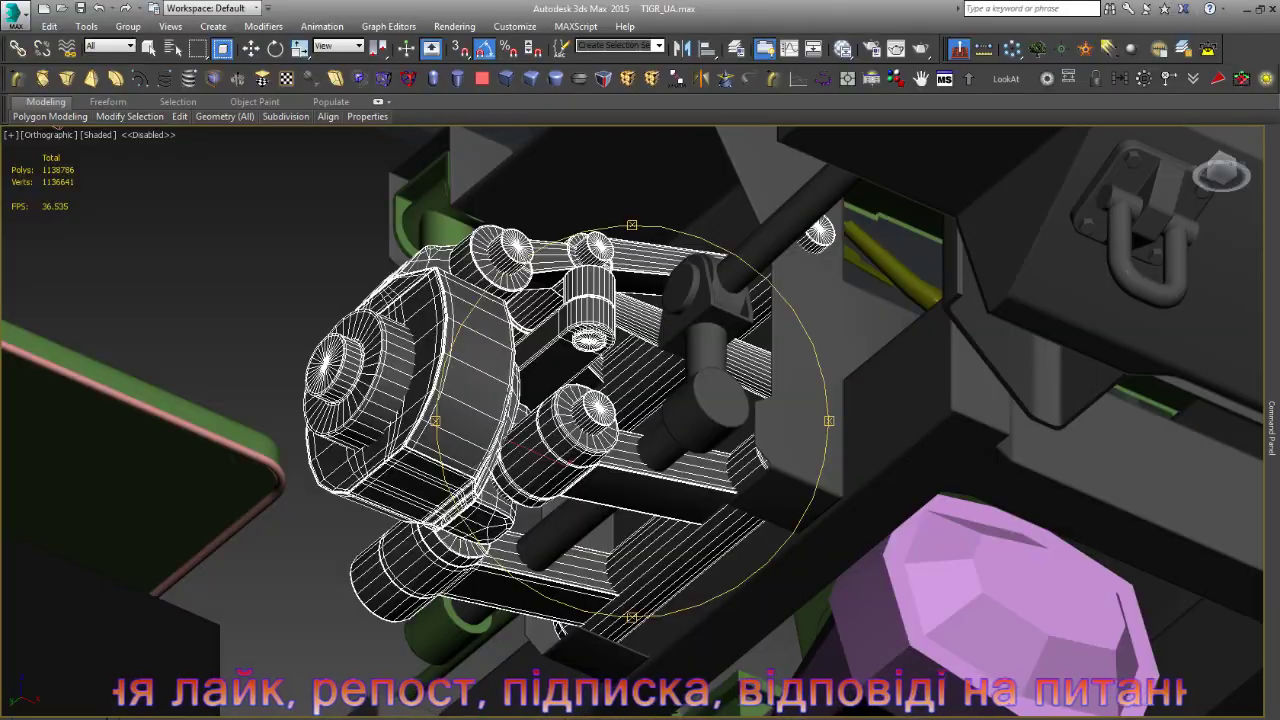
pyautogui.keyDown('alt'); pyautogui.moveTo(609, 558); pyautogui.dragTo(590, 565, button='middle'); pyautogui.keyUp('alt')
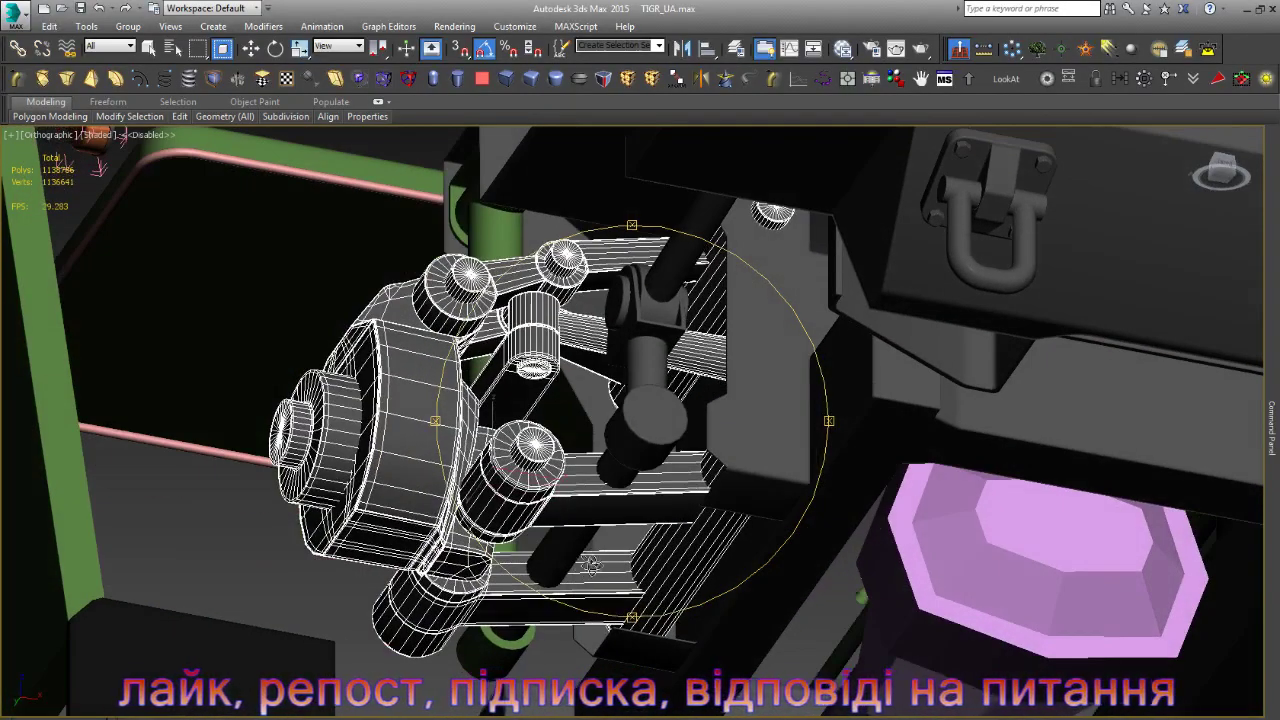
pyautogui.scroll(5, 608, 460)
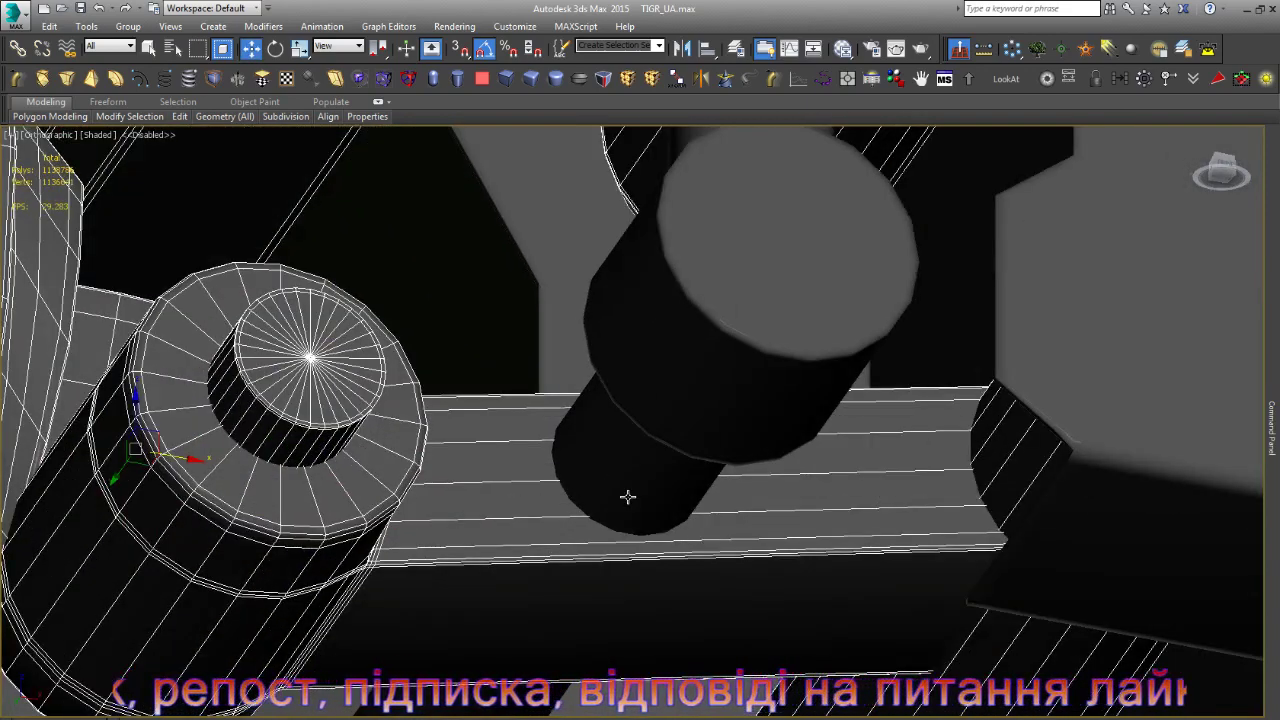
pyautogui.scroll(-2, 602, 478)
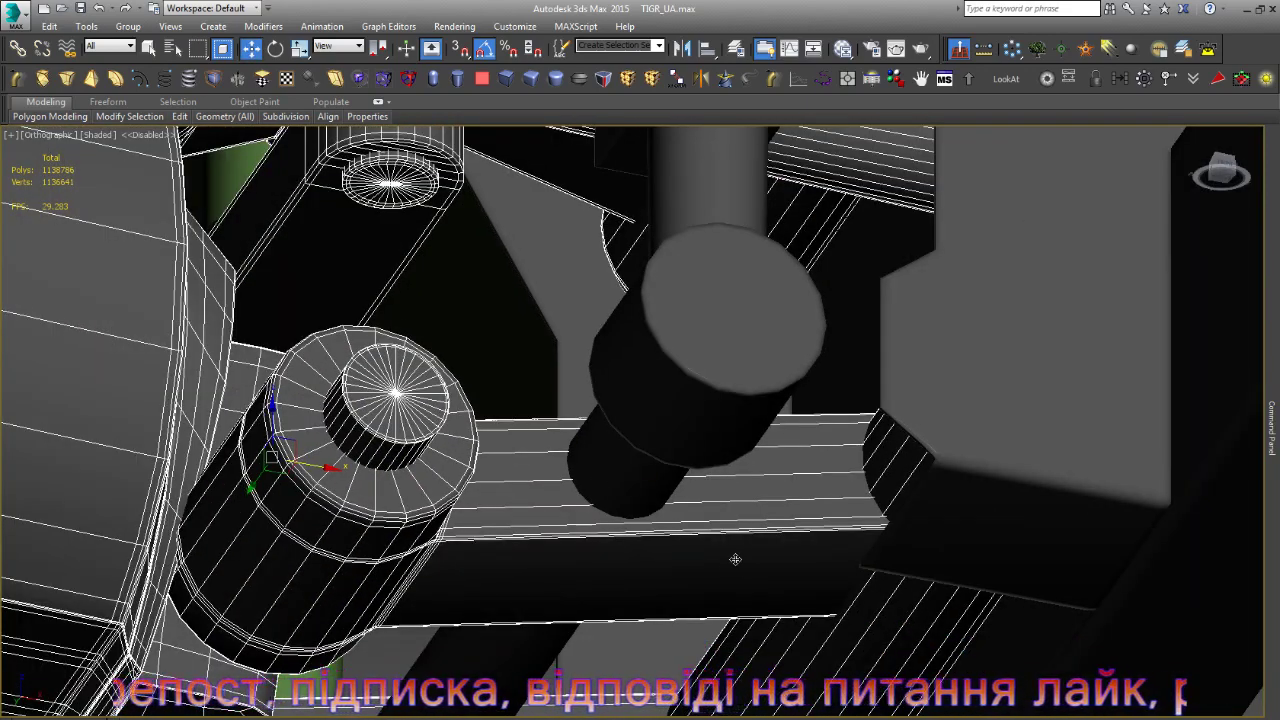
# - Create a new cylinder on the pin's end face and shrink its radius to fit the hole
pyautogui.click(457, 78)
pyautogui.moveTo(275, 458); pyautogui.dragTo(753, 334)
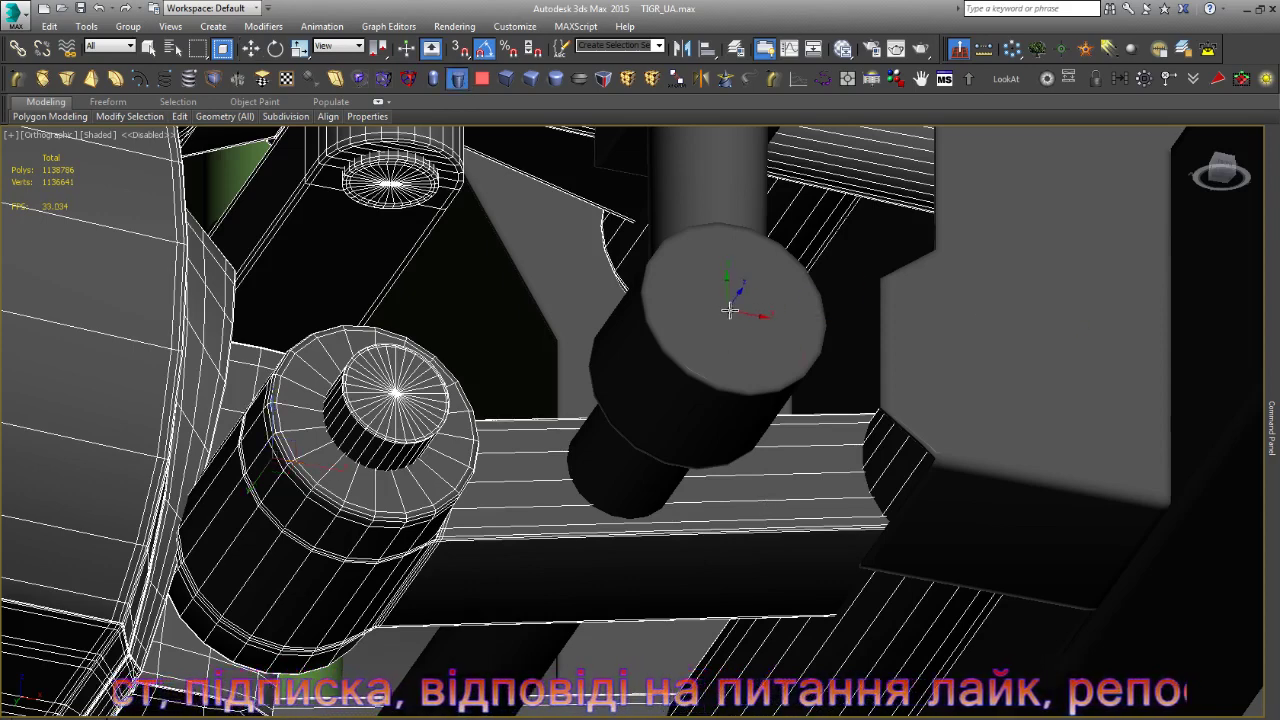
pyautogui.moveTo(730, 311); pyautogui.dragTo(710, 401)
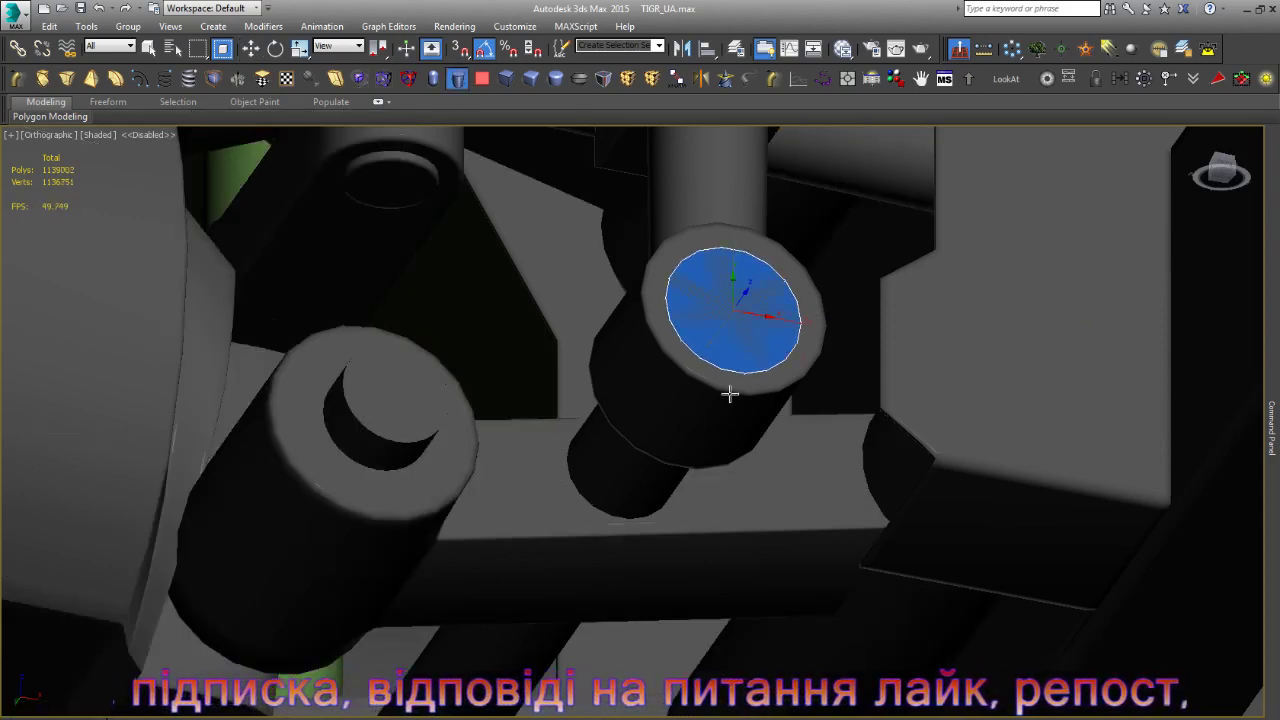
pyautogui.press('w')
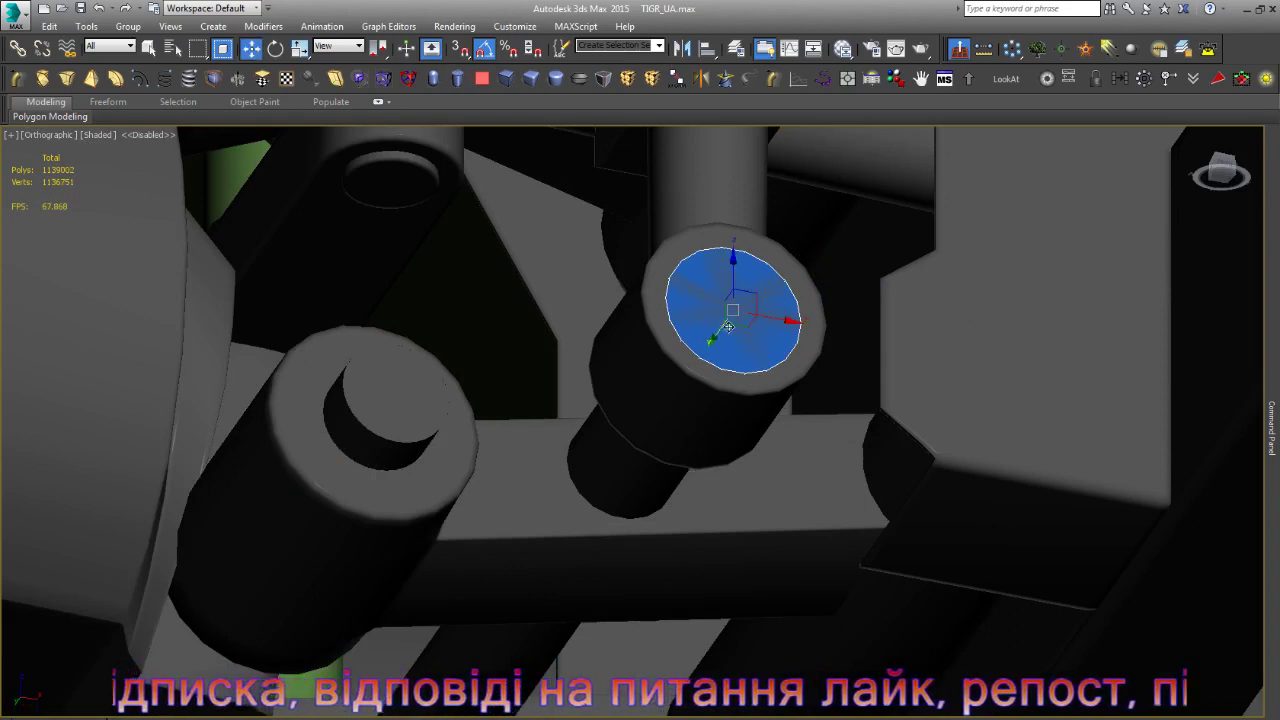
pyautogui.moveTo(729, 326); pyautogui.dragTo(761, 281)
pyautogui.click(1166, 138)
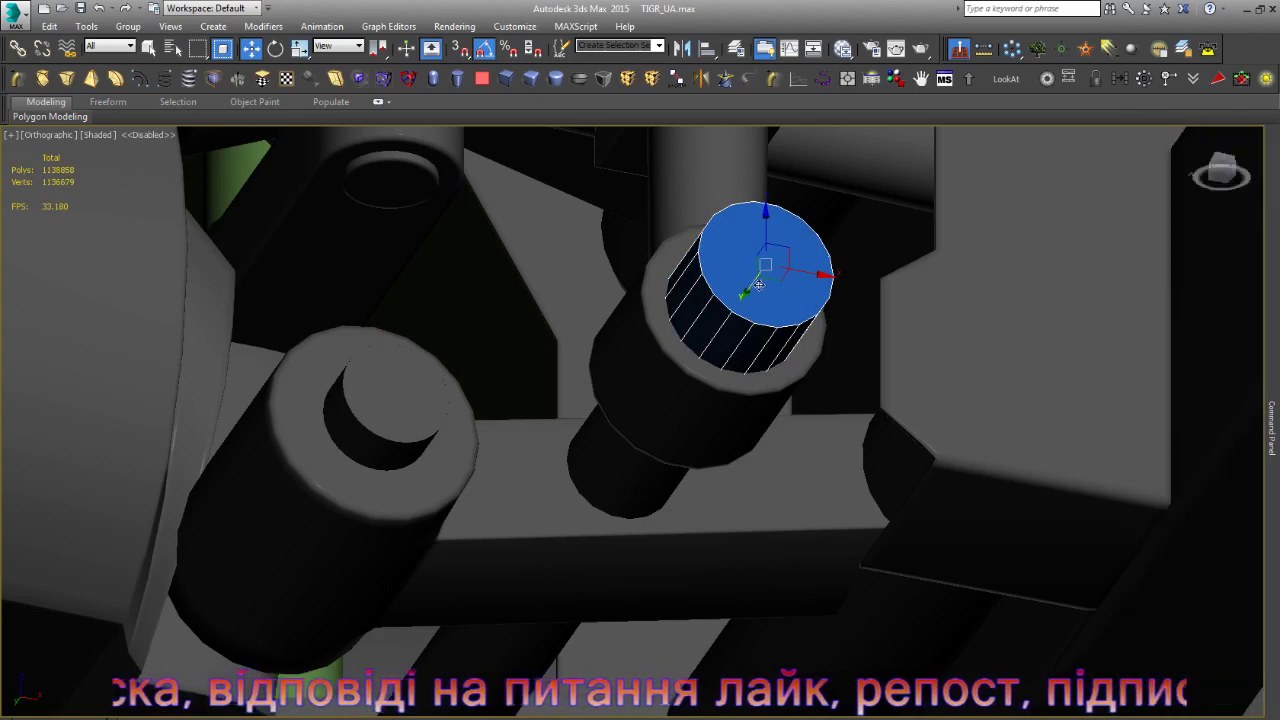
pyautogui.moveTo(755, 285); pyautogui.dragTo(615, 444)
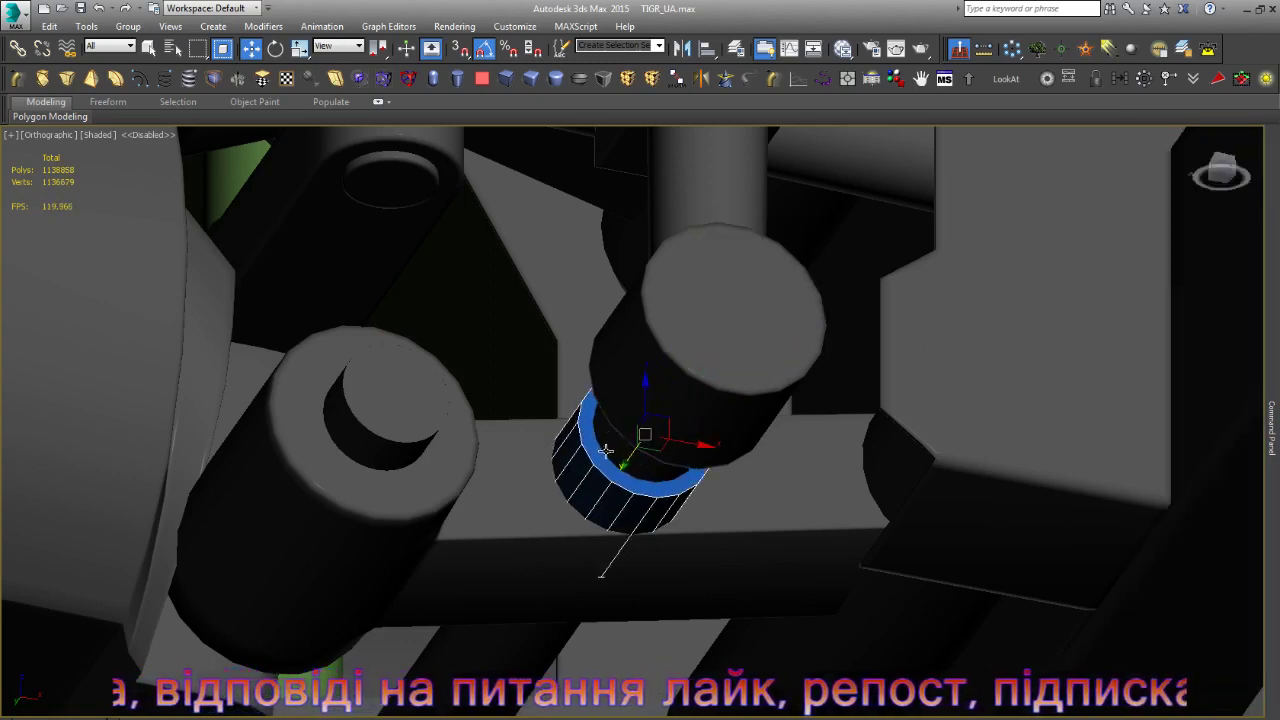
pyautogui.scroll(3, 615, 444)
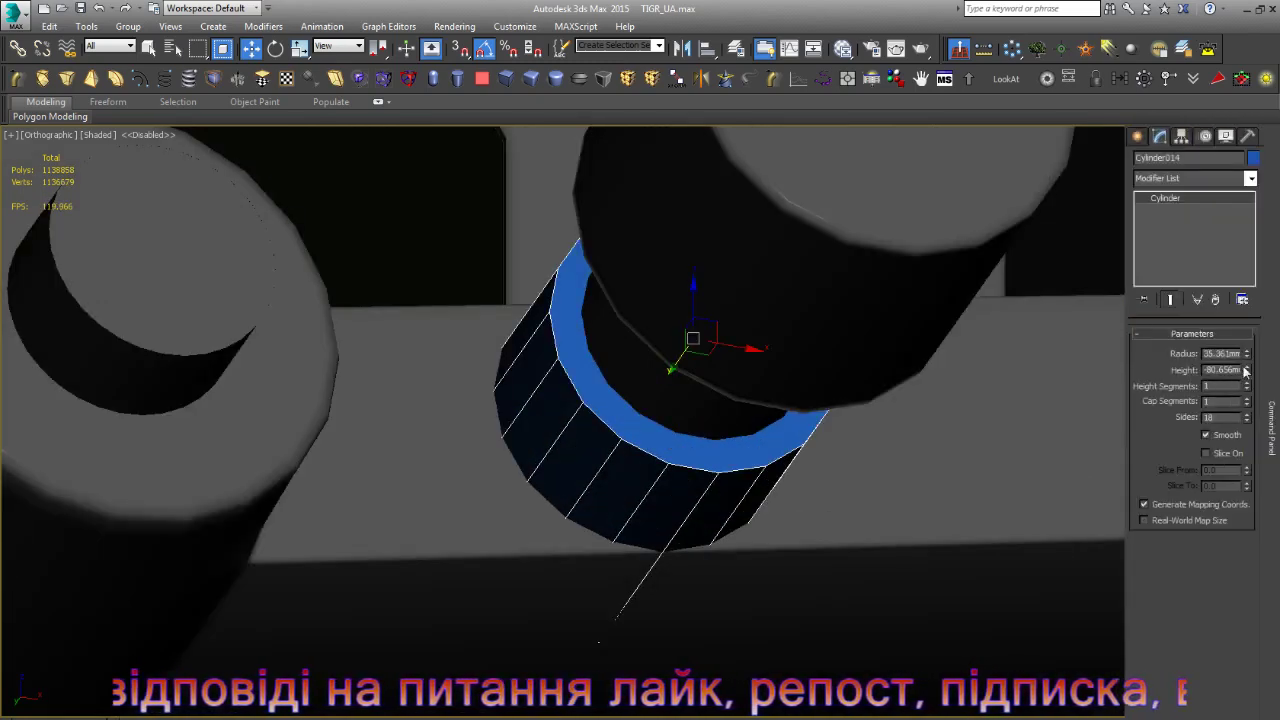
pyautogui.moveTo(1248, 356); pyautogui.dragTo(1263, 369)
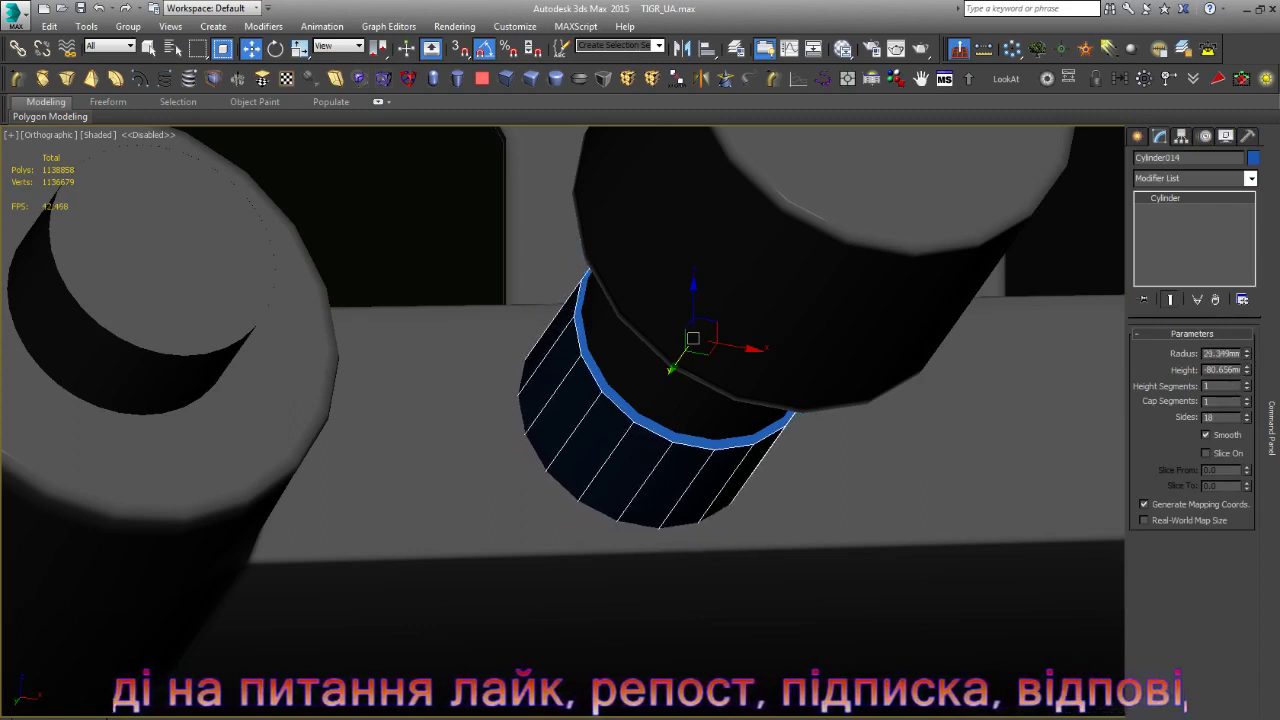
# - Stretch the cylinder's lower cap vertices to turn it into a long tube
pyautogui.keyDown('alt'); pyautogui.moveTo(737, 463); pyautogui.dragTo(760, 410, button='middle'); pyautogui.keyUp('alt')
pyautogui.scroll(-3, 760, 410)
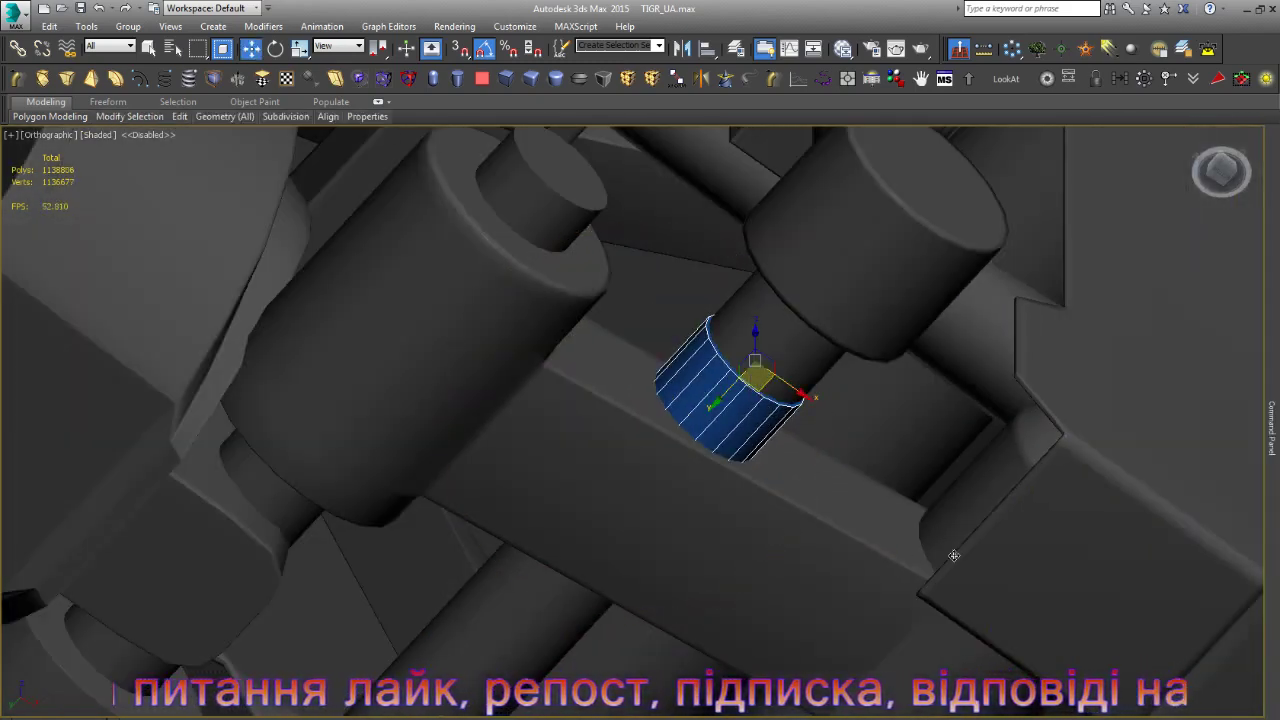
pyautogui.press('F3')
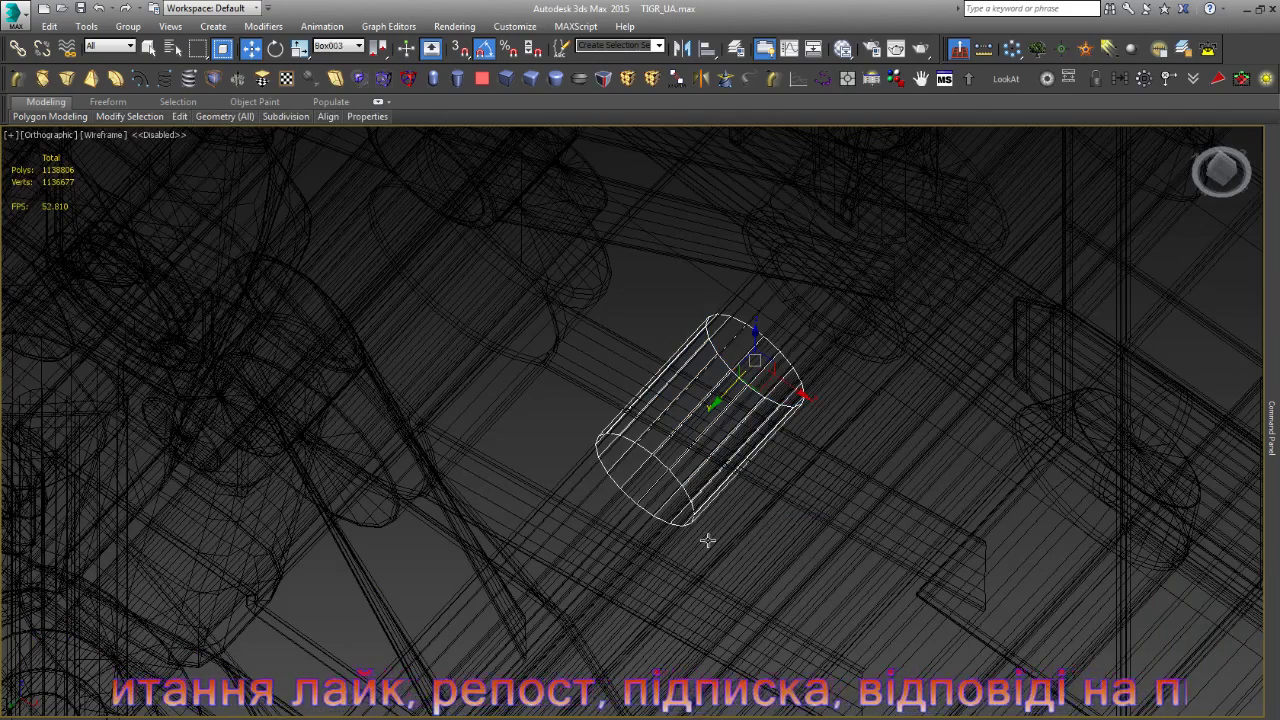
pyautogui.press('1')
pyautogui.moveTo(564, 425); pyautogui.dragTo(564, 425)
pyautogui.keyDown('alt'); pyautogui.moveTo(564, 425); pyautogui.dragTo(803, 370, button='middle'); pyautogui.keyUp('alt')
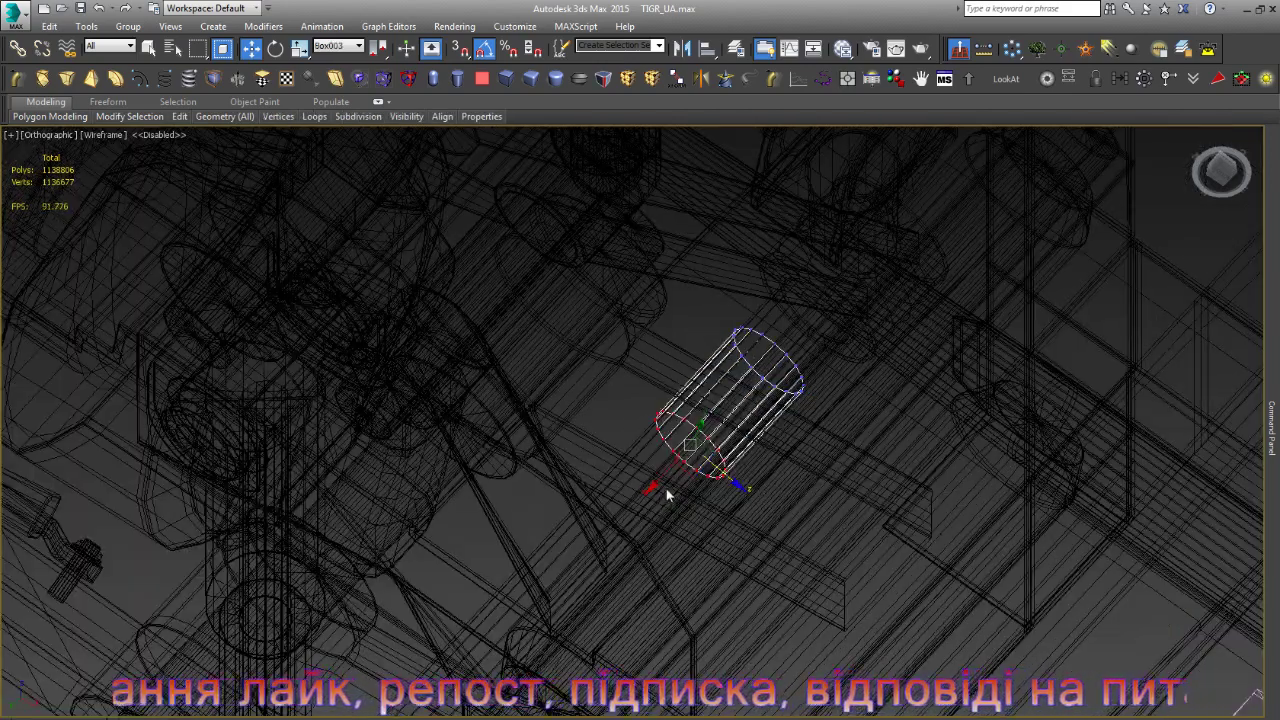
pyautogui.moveTo(666, 488); pyautogui.dragTo(431, 603)
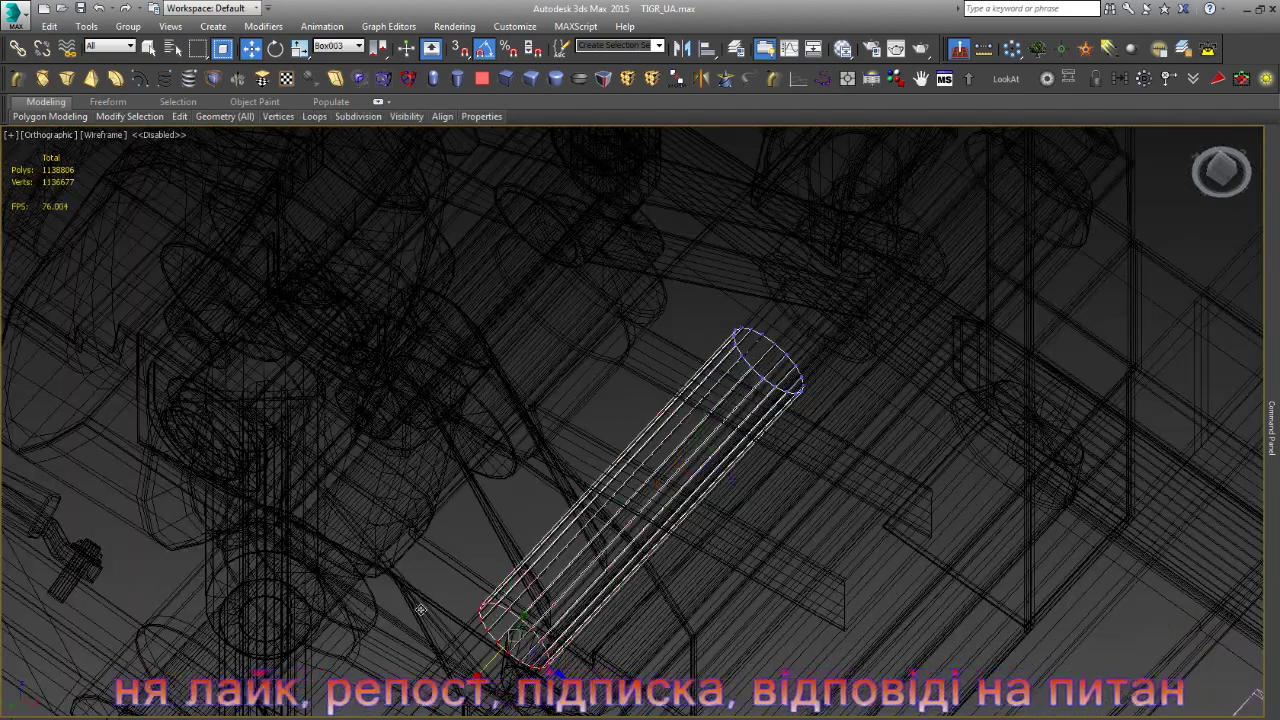
pyautogui.press('F3')
# - Ring-select the cylinder faces where it passes through the link arms
pyautogui.keyDown('alt'); pyautogui.moveTo(689, 498); pyautogui.dragTo(815, 492, button='middle'); pyautogui.keyUp('alt')
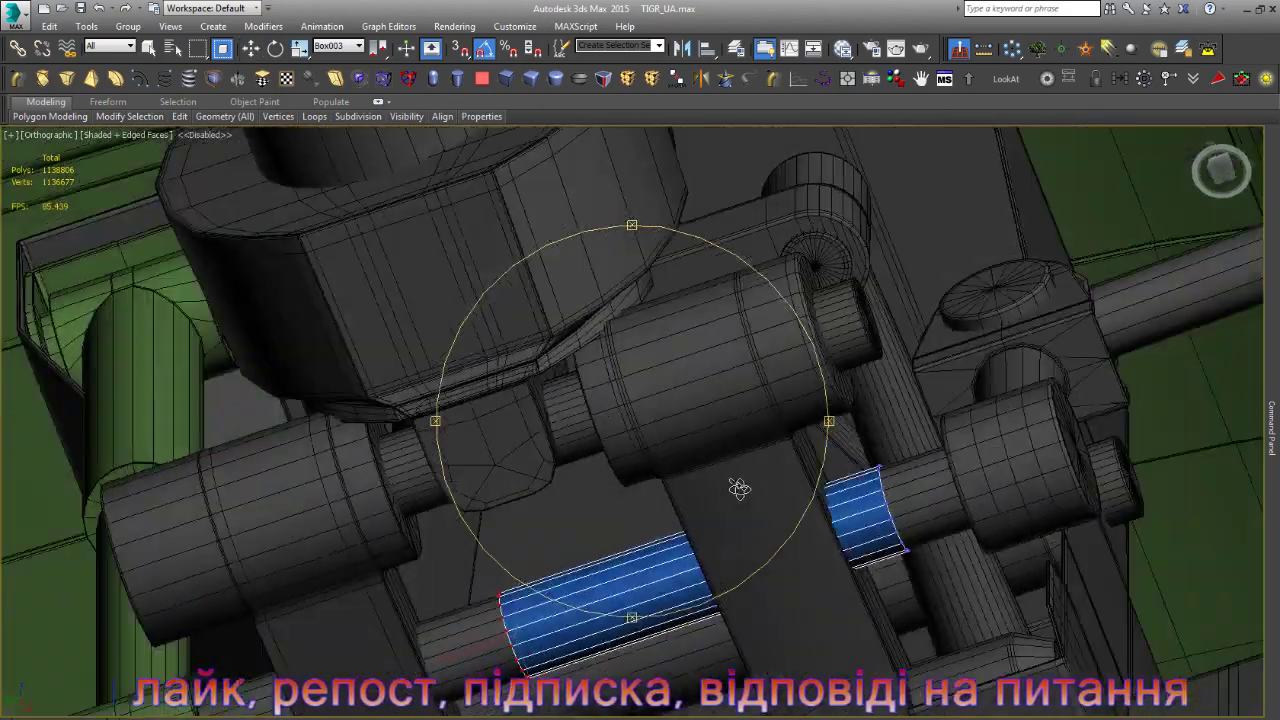
pyautogui.keyDown('alt'); pyautogui.moveTo(751, 468); pyautogui.dragTo(545, 590, button='middle'); pyautogui.keyUp('alt')
pyautogui.scroll(3, 545, 590)
pyautogui.press('w')
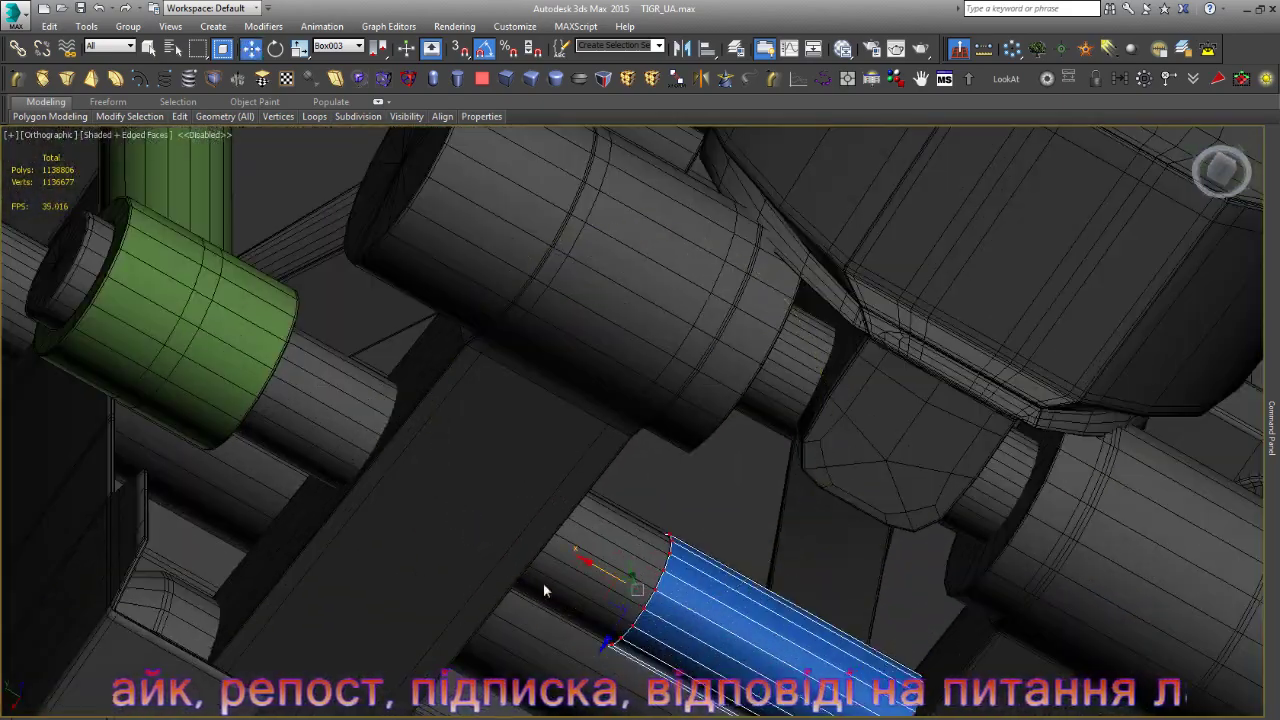
pyautogui.keyDown('ctrl'); pyautogui.click(597, 567); pyautogui.keyUp('ctrl')
pyautogui.keyDown('ctrl'); pyautogui.click(347, 399); pyautogui.keyUp('ctrl')
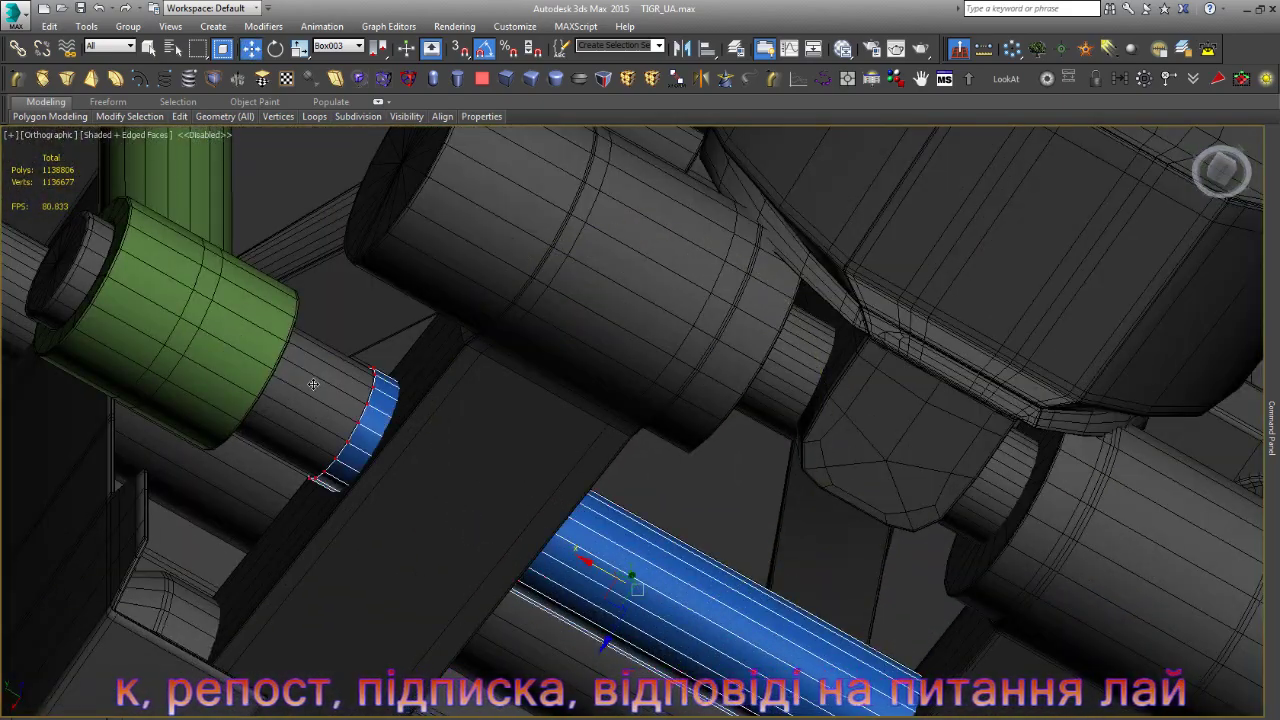
pyautogui.scroll(3, 378, 430)
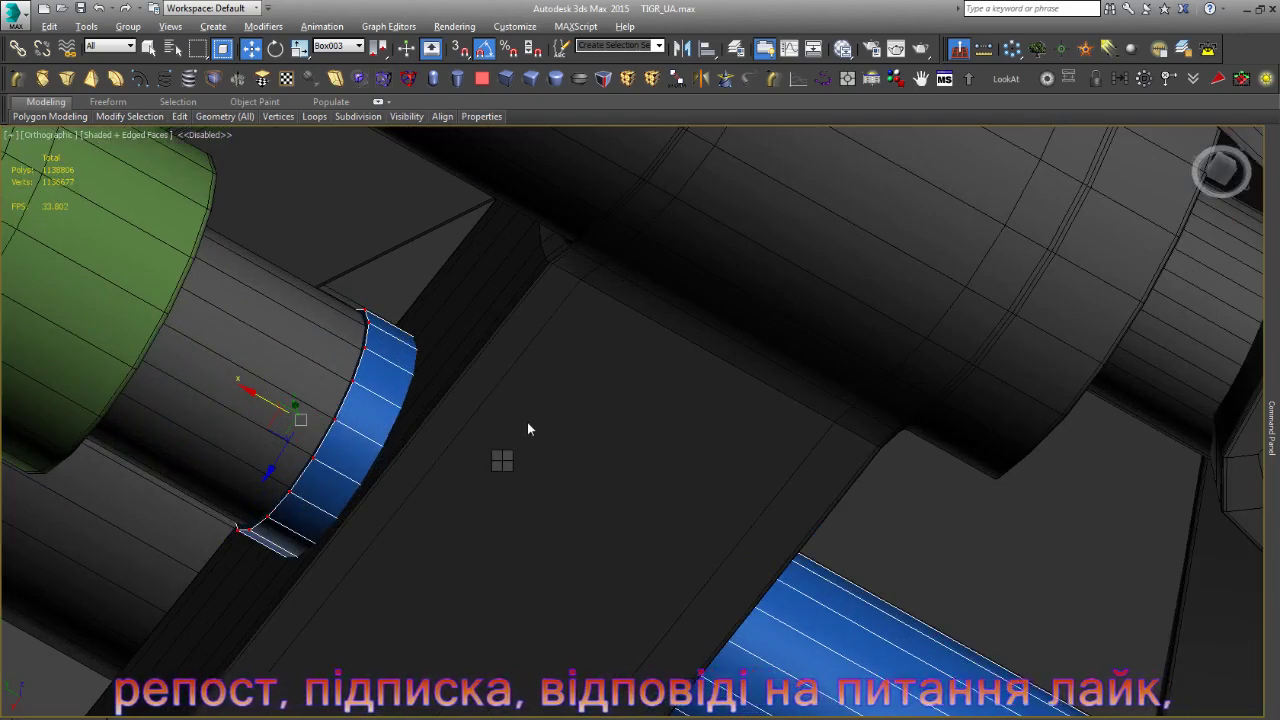
pyautogui.keyDown('ctrl'); pyautogui.click(268, 399); pyautogui.keyUp('ctrl')
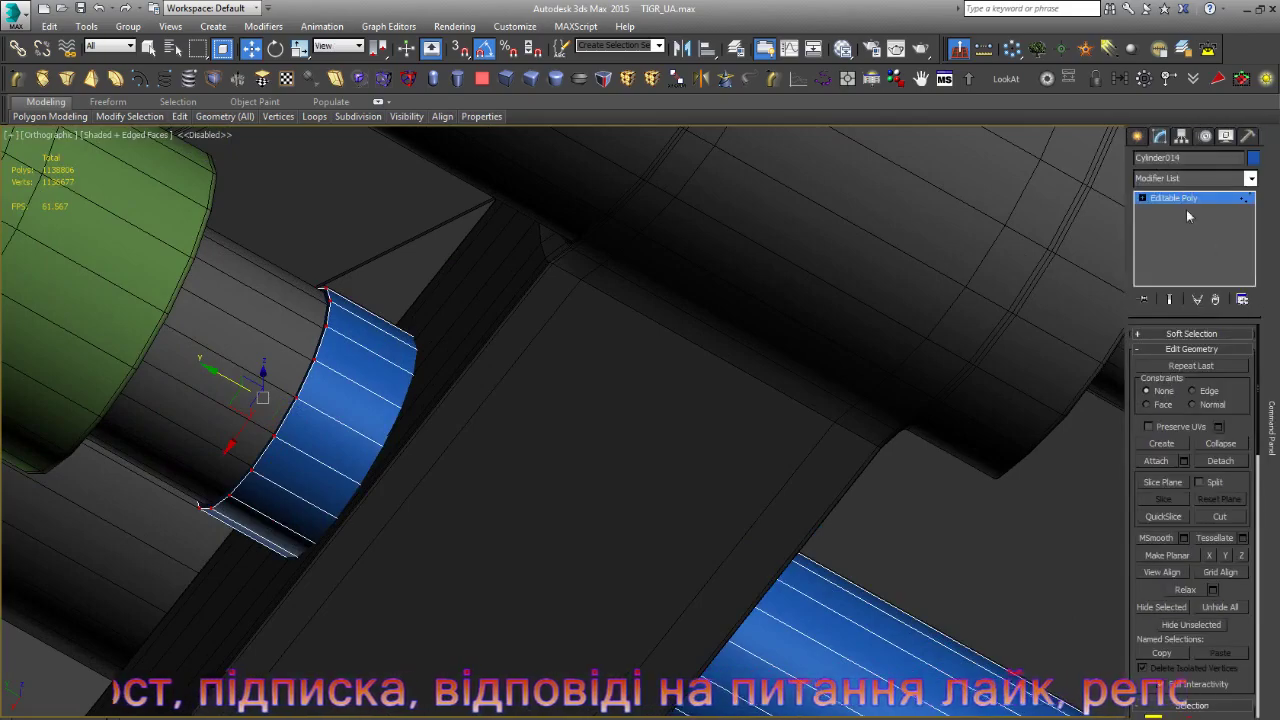
# - Frame the marked cylinder faces and orbit to view the arms from below
pyautogui.click(1142, 198)
pyautogui.press('z')
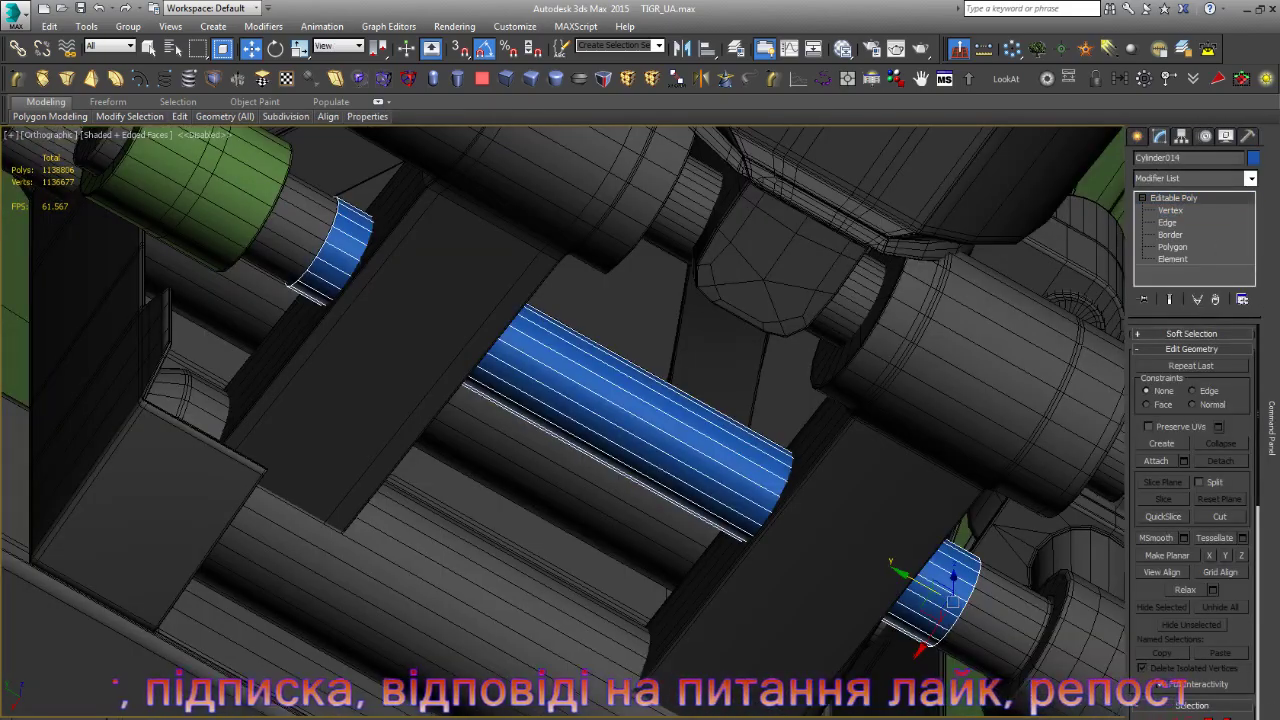
pyautogui.moveTo(733, 487)
pyautogui.keyDown('alt'); pyautogui.mouseDown(button='middle')
pyautogui.moveTo(640, 514)
pyautogui.moveTo(783, 531)
pyautogui.mouseUp(button='middle'); pyautogui.keyUp('alt')
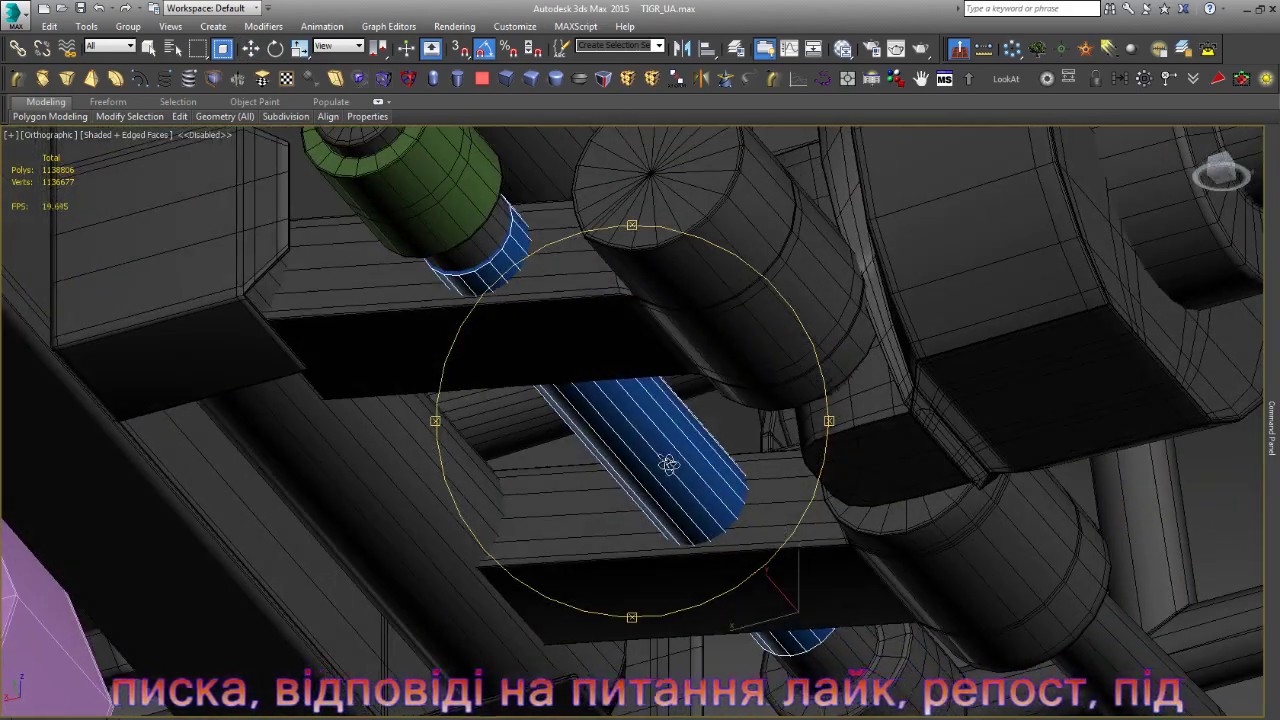
pyautogui.moveTo(668, 465)
pyautogui.keyDown('alt'); pyautogui.mouseDown(button='middle')
pyautogui.moveTo(551, 443)
pyautogui.moveTo(586, 429)
pyautogui.moveTo(649, 476)
pyautogui.moveTo(690, 470)
pyautogui.mouseUp(button='middle'); pyautogui.keyUp('alt')
# - Select the suspension link arm assembly and isolate it (Alt+Q)
pyautogui.press('w')
pyautogui.click(677, 374)
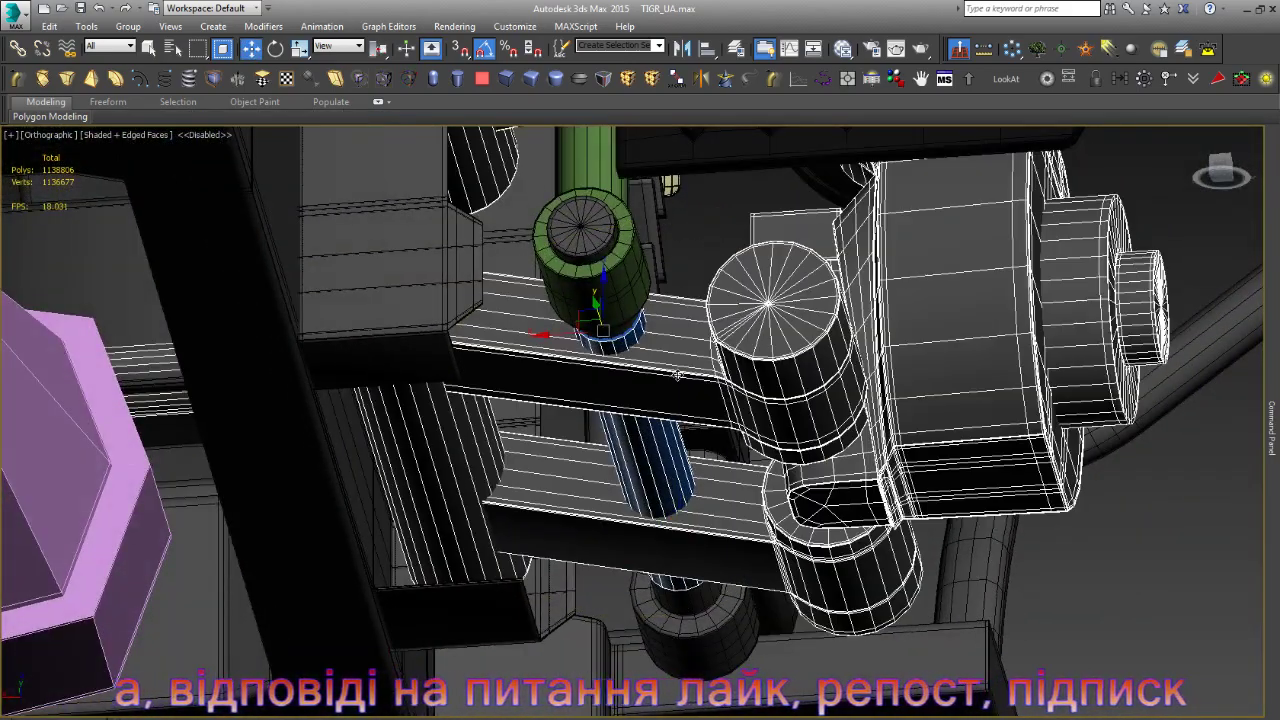
pyautogui.hotkey('alt', 'q')
pyautogui.click(821, 520)
pyautogui.scroll(5, 661, 476)
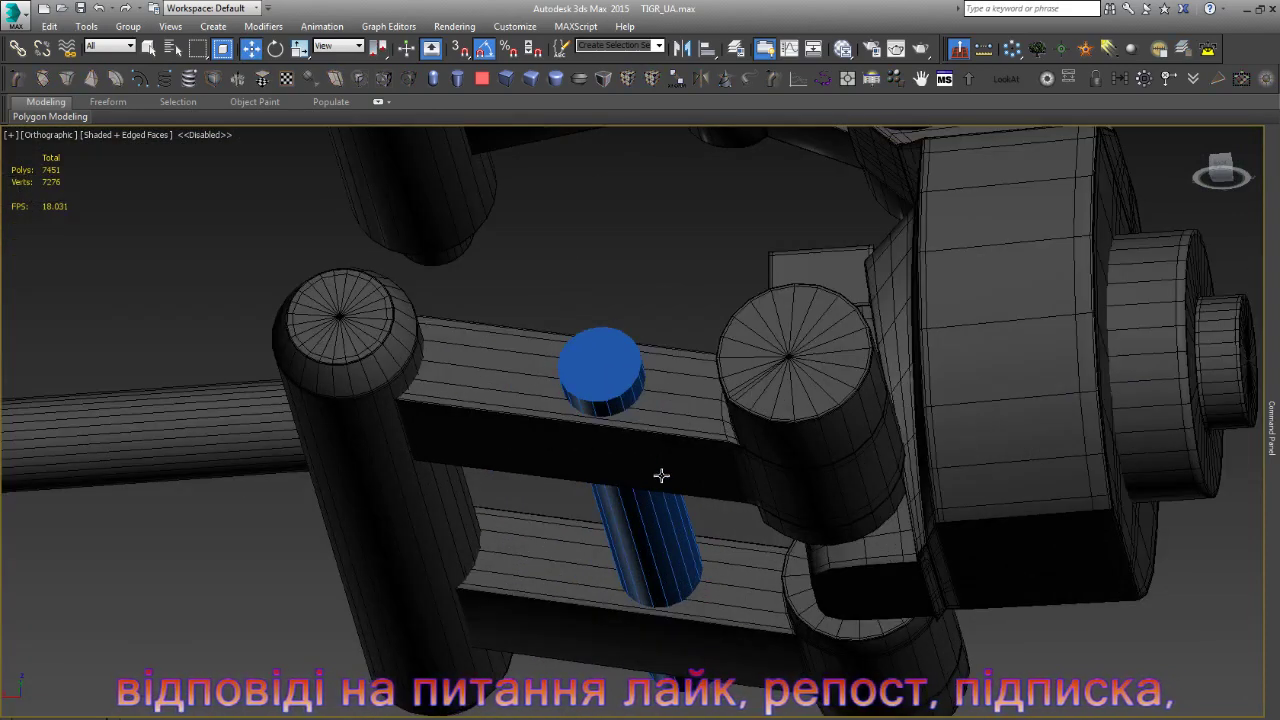
pyautogui.click(663, 444)
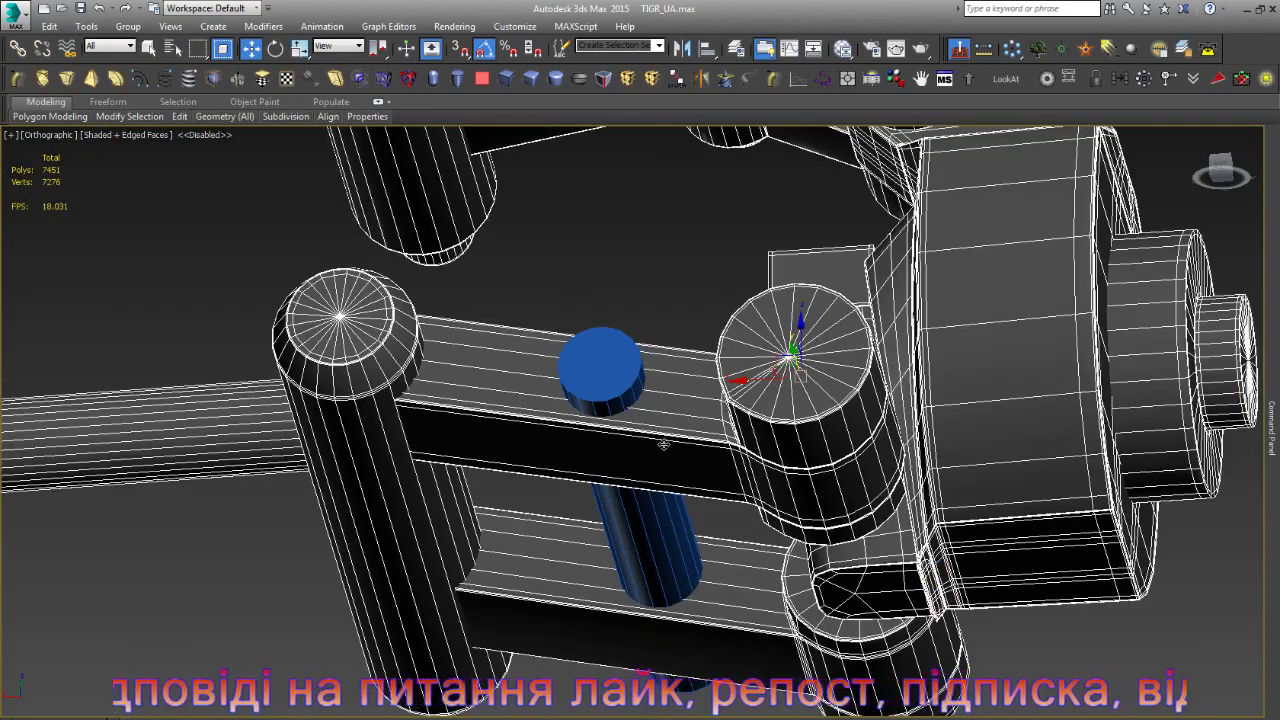
# - In Element mode, select the upper arm, lower arm and pivot cylinder
pyautogui.press('5')
pyautogui.click(386, 443)
pyautogui.click(663, 444)
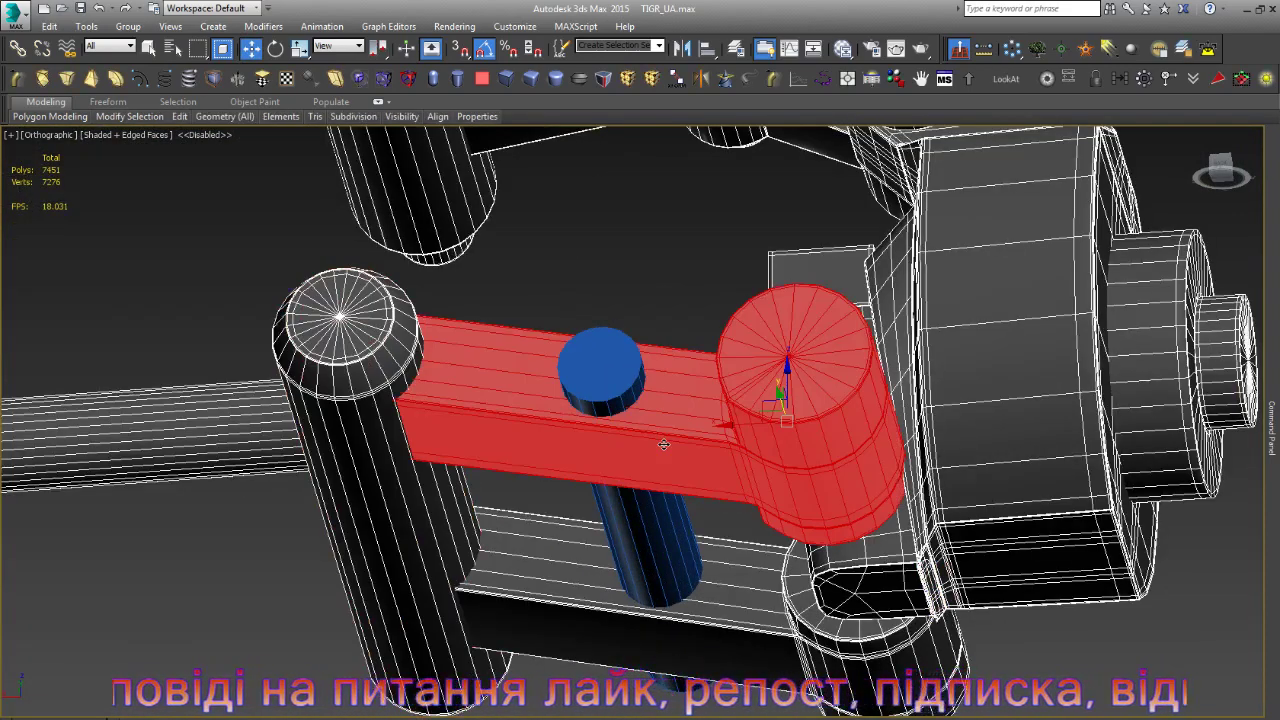
pyautogui.keyDown('ctrl'); pyautogui.click(735, 573); pyautogui.keyUp('ctrl')
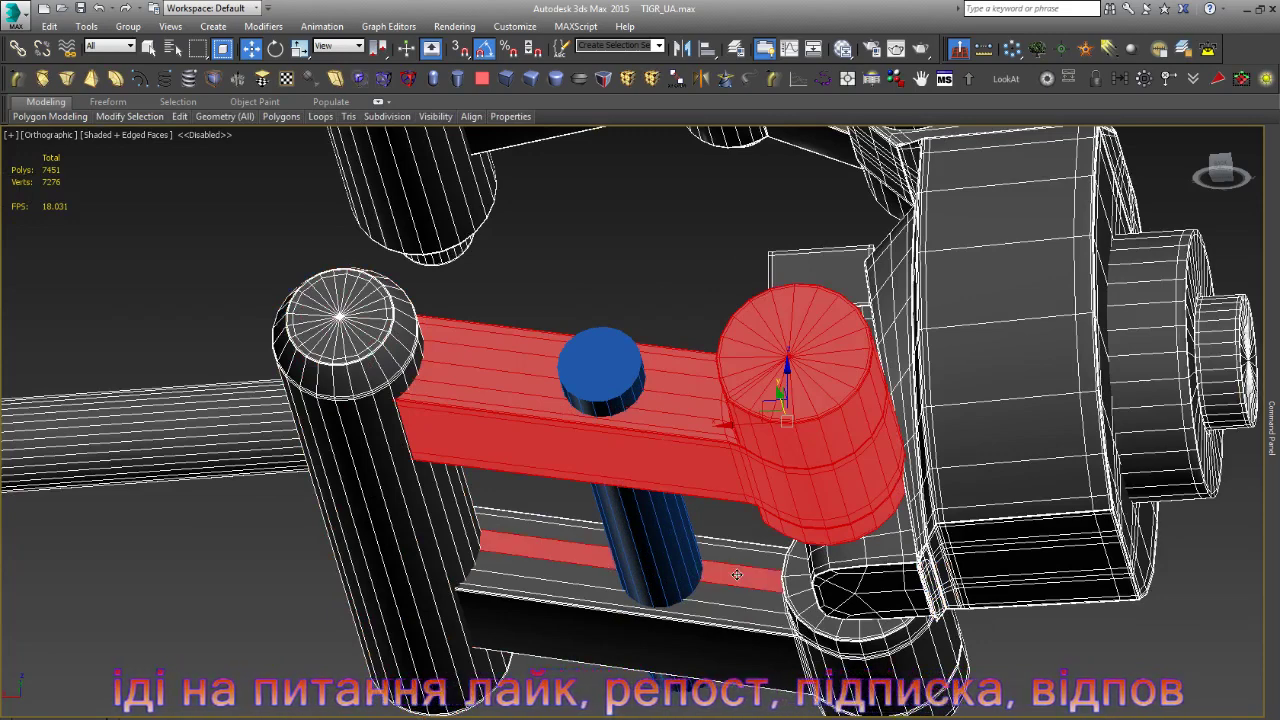
pyautogui.press('5')
pyautogui.click(736, 575)
pyautogui.keyDown('ctrl'); pyautogui.click(713, 456); pyautogui.keyUp('ctrl')
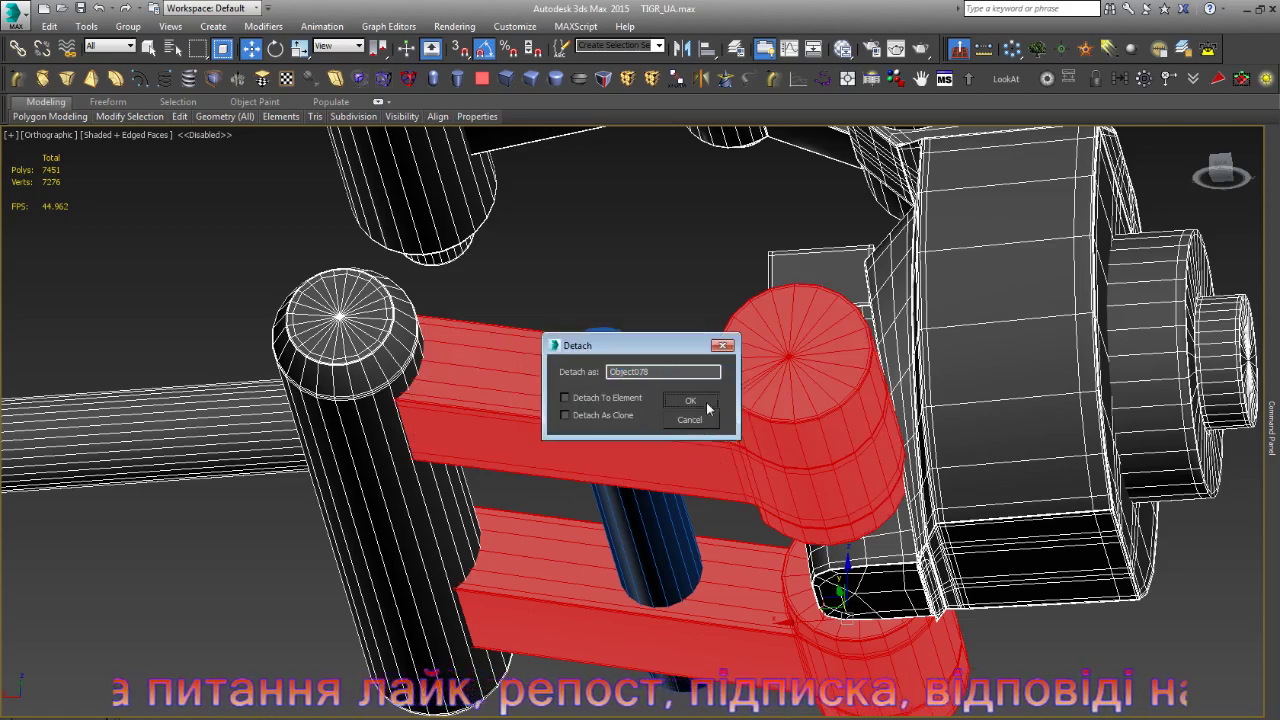
# - Detach the arms as Object078, select it and set Use Selection Center
pyautogui.click(700, 396)
pyautogui.click(1206, 200)
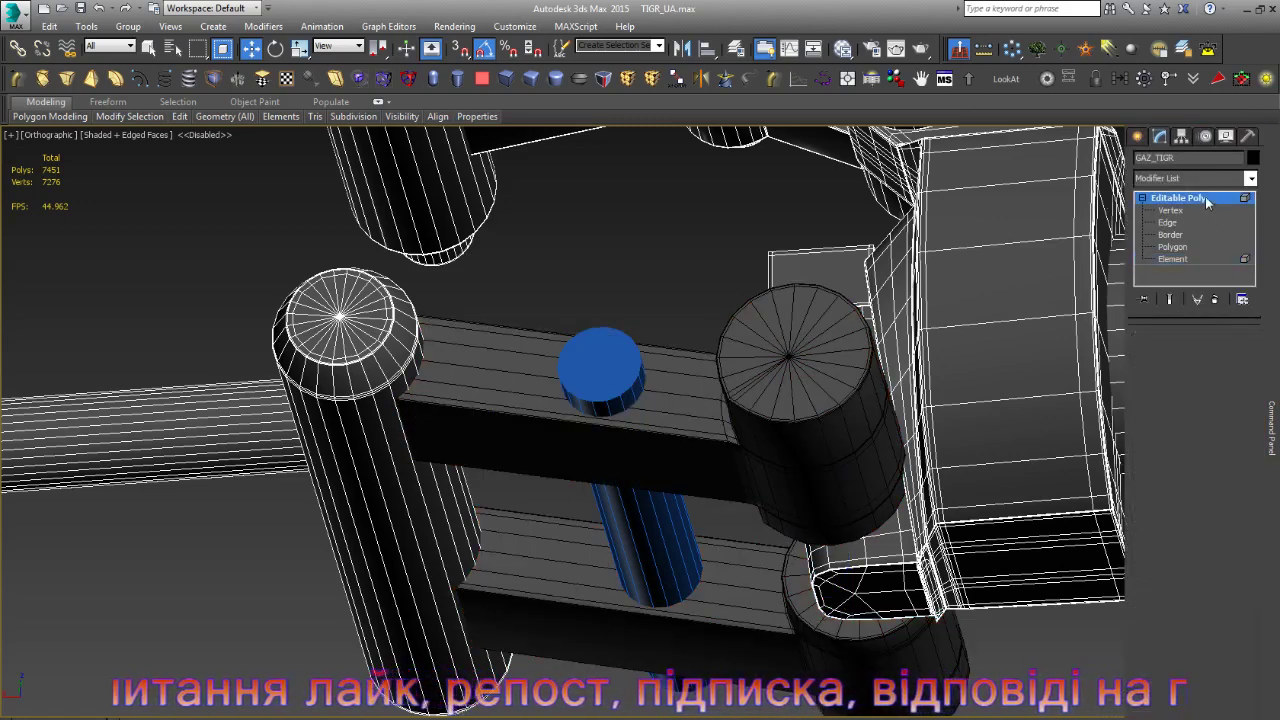
pyautogui.click(673, 252)
pyautogui.click(673, 390)
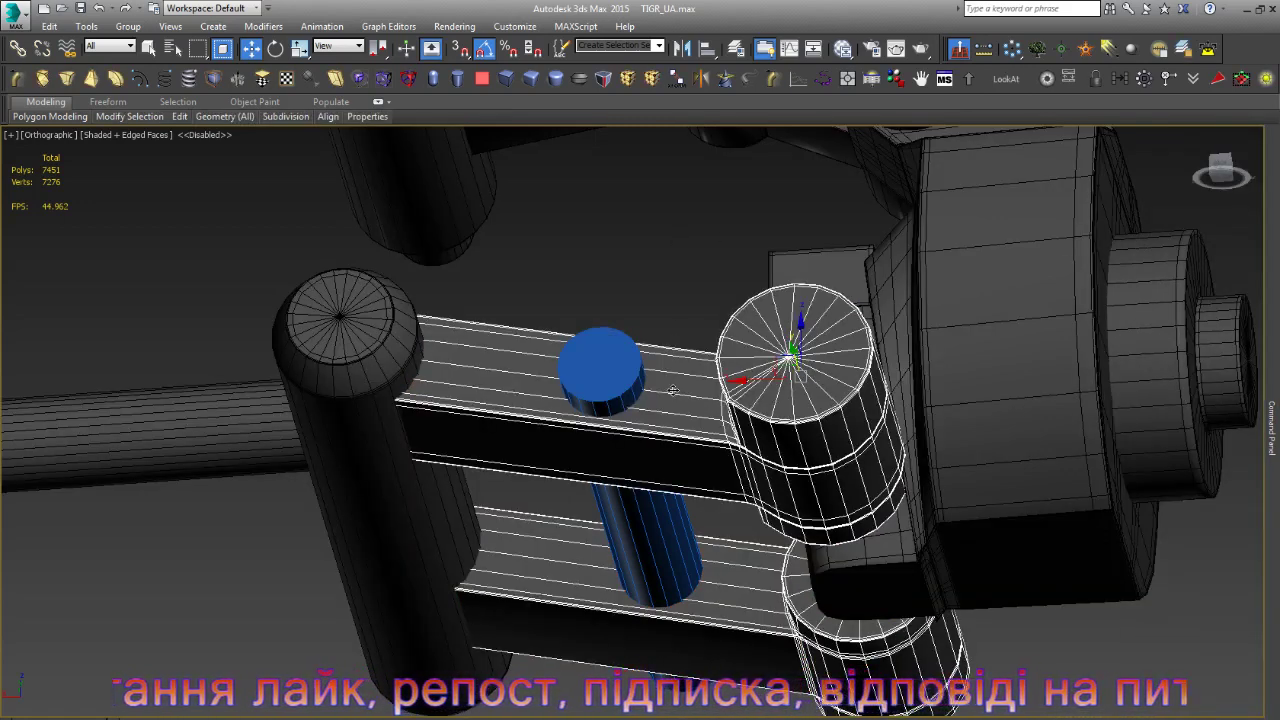
pyautogui.scroll(-2, 673, 390)
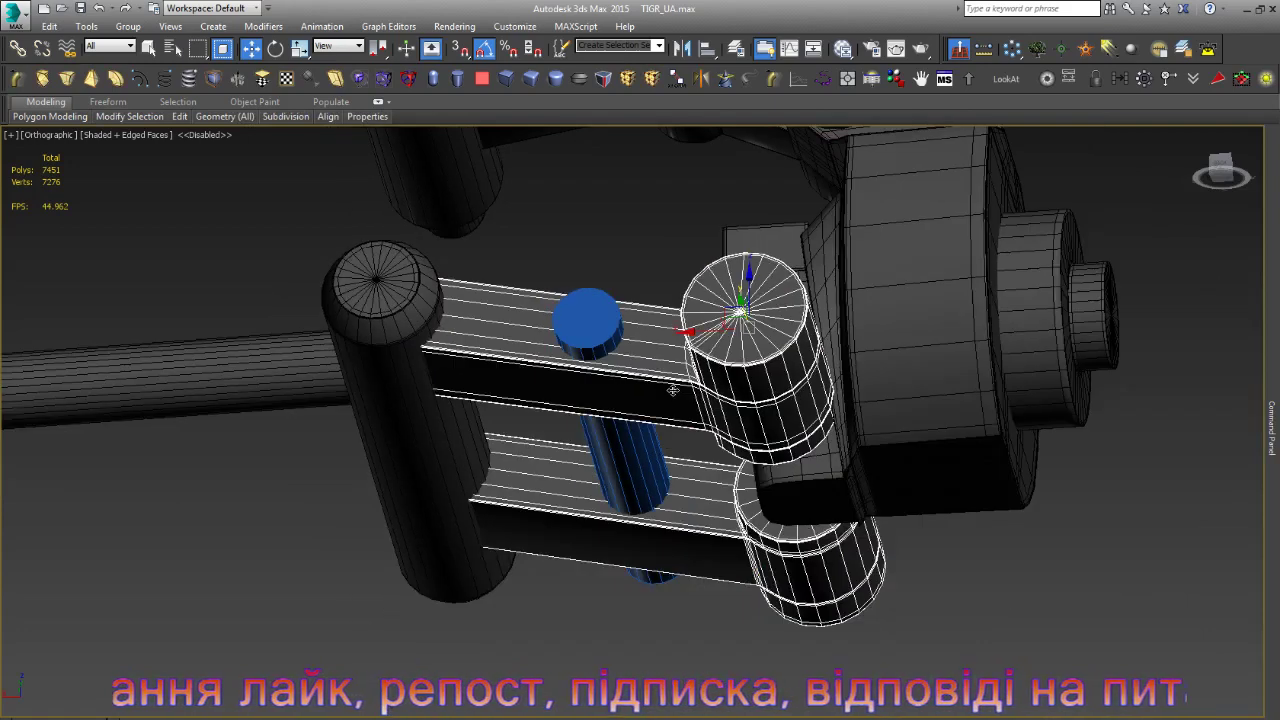
pyautogui.click(1266, 80)
pyautogui.scroll(2, 765, 432)
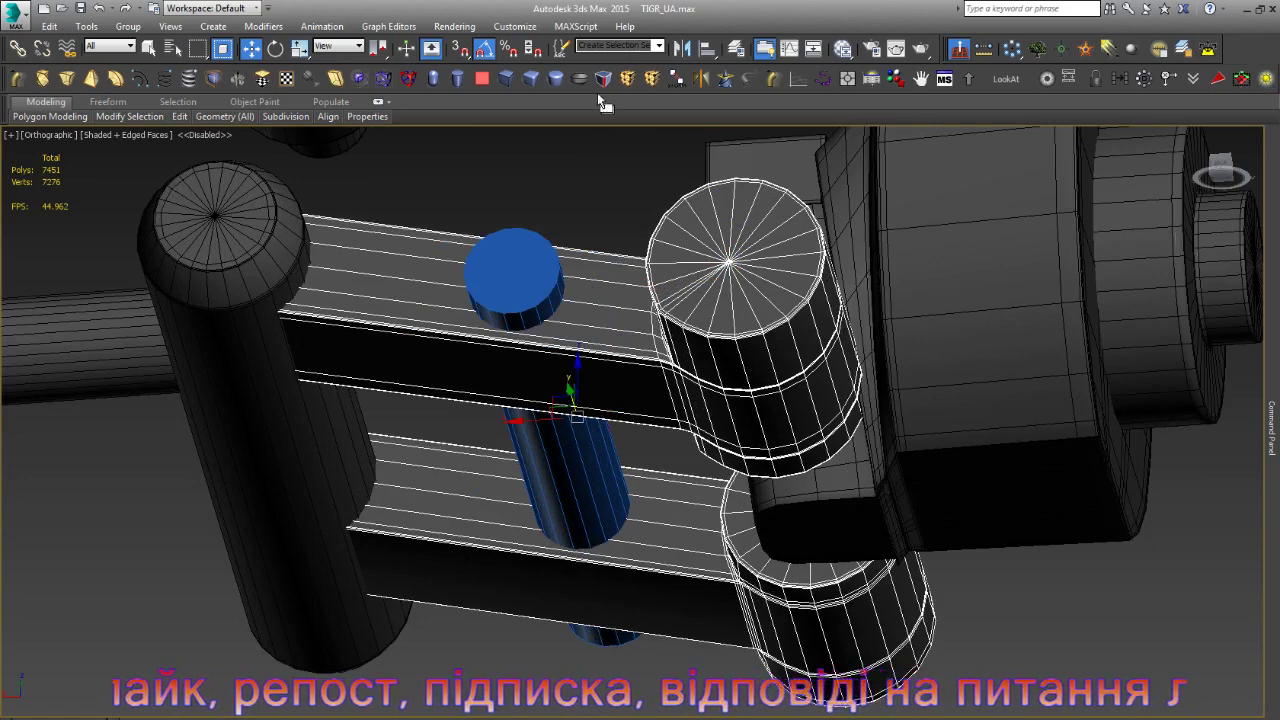
# - Boolean-subtract the blue pin cylinder from Object078 to cut holes through both arms
pyautogui.click(380, 80)
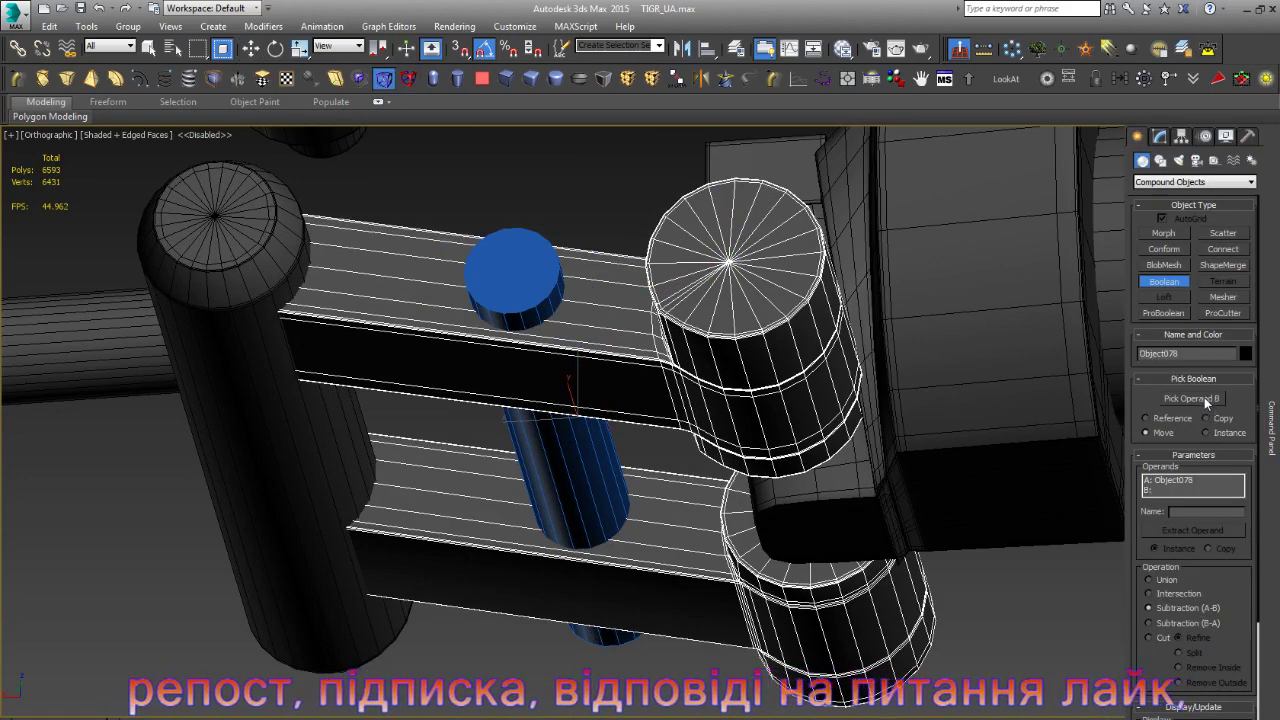
pyautogui.click(1204, 397)
pyautogui.click(544, 285)
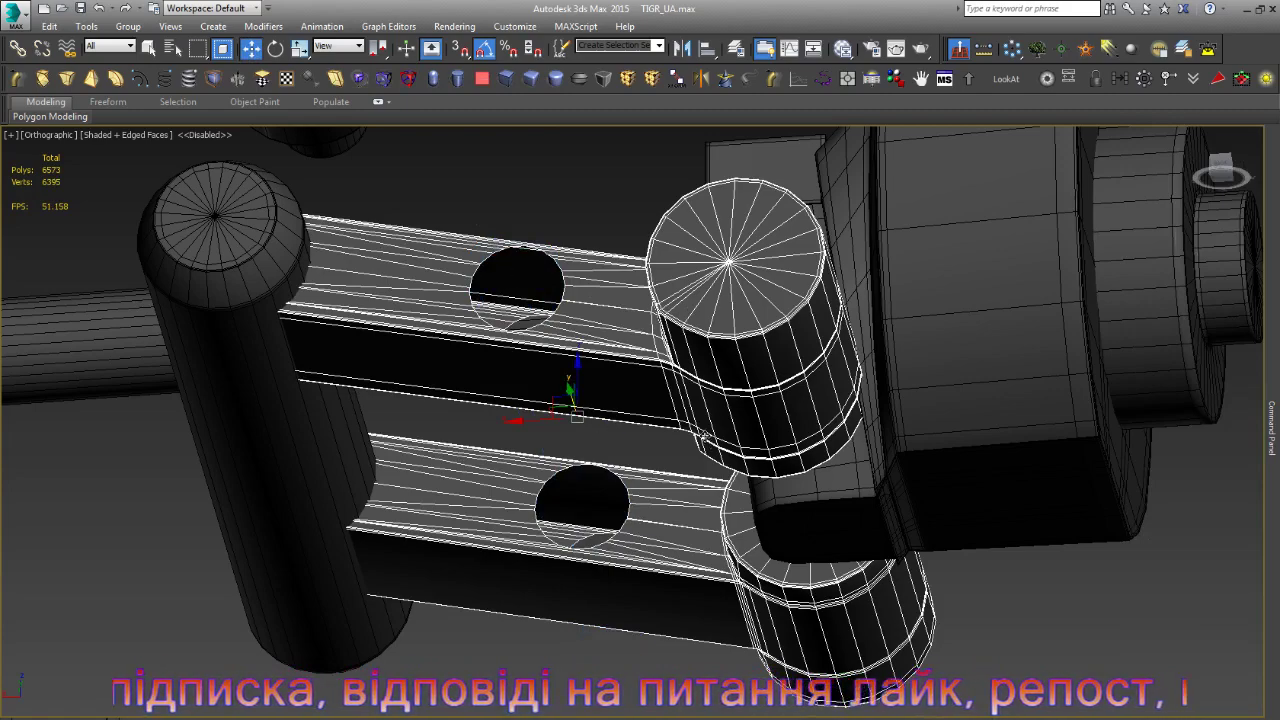
pyautogui.scroll(2, 631, 492)
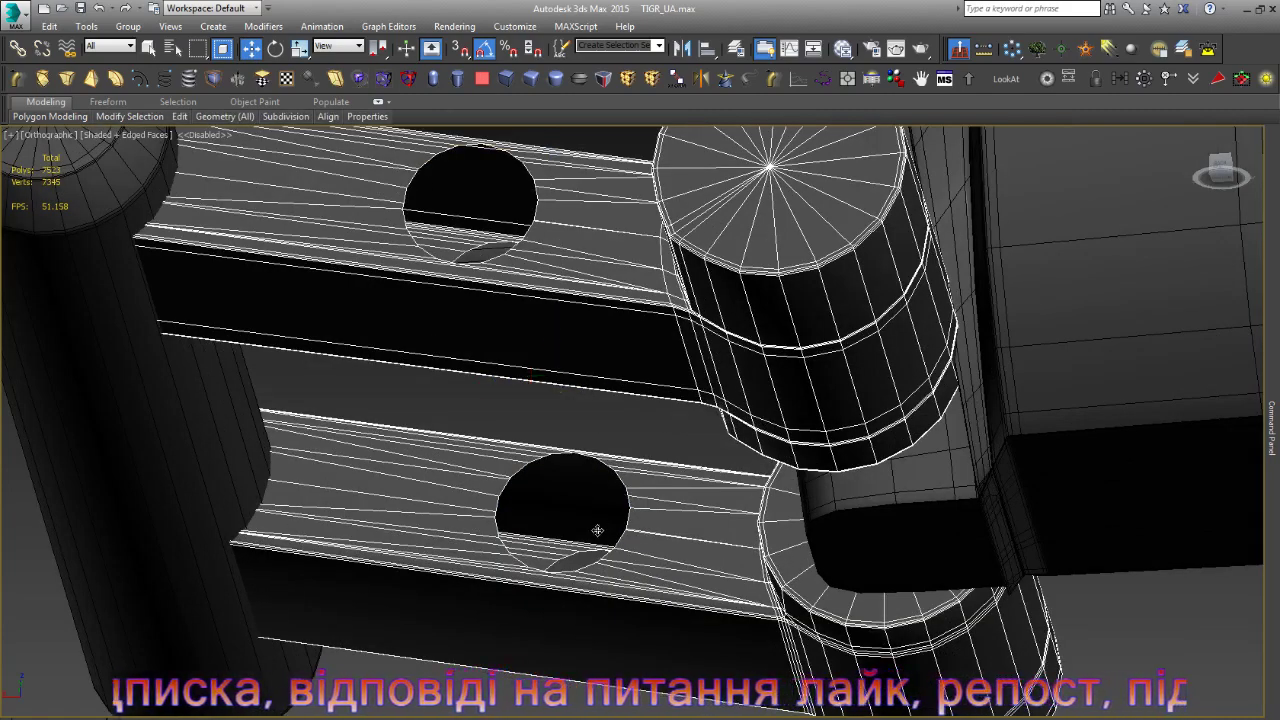
# - Select the lower hole's border loop and remove a stray vertex beside it
pyautogui.press('3')
pyautogui.click(630, 496)
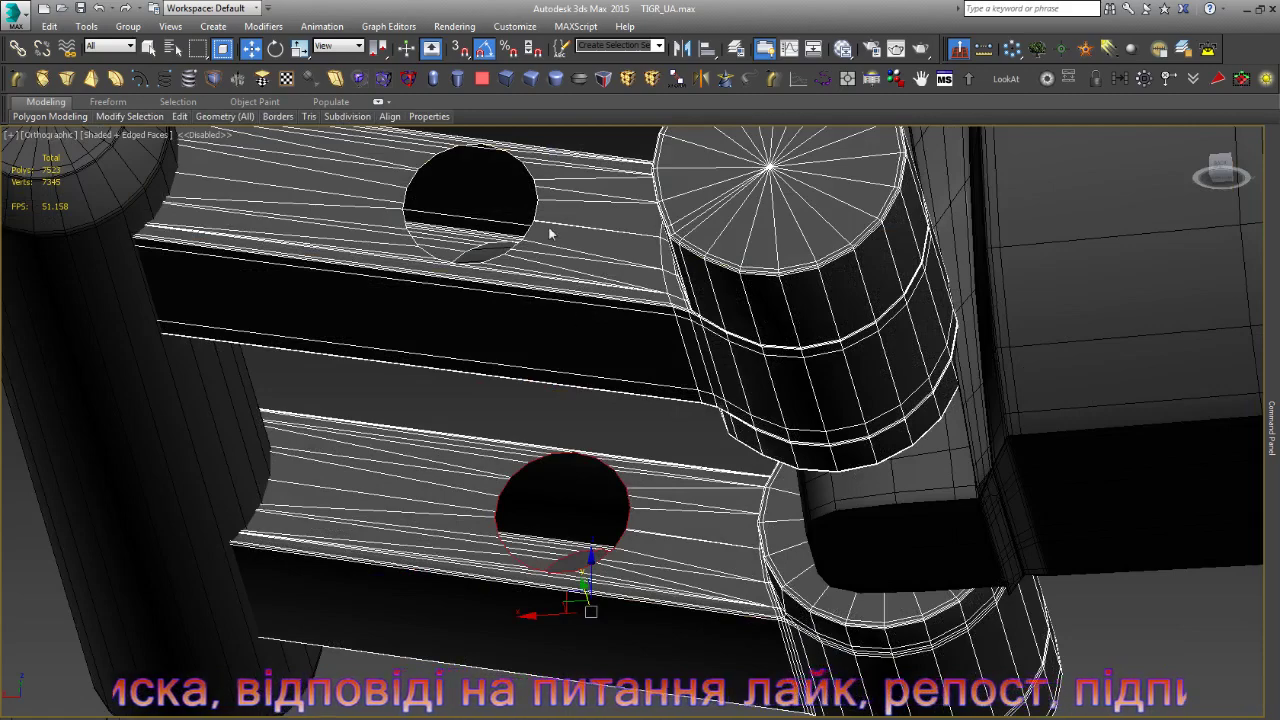
pyautogui.scroll(5, 494, 241)
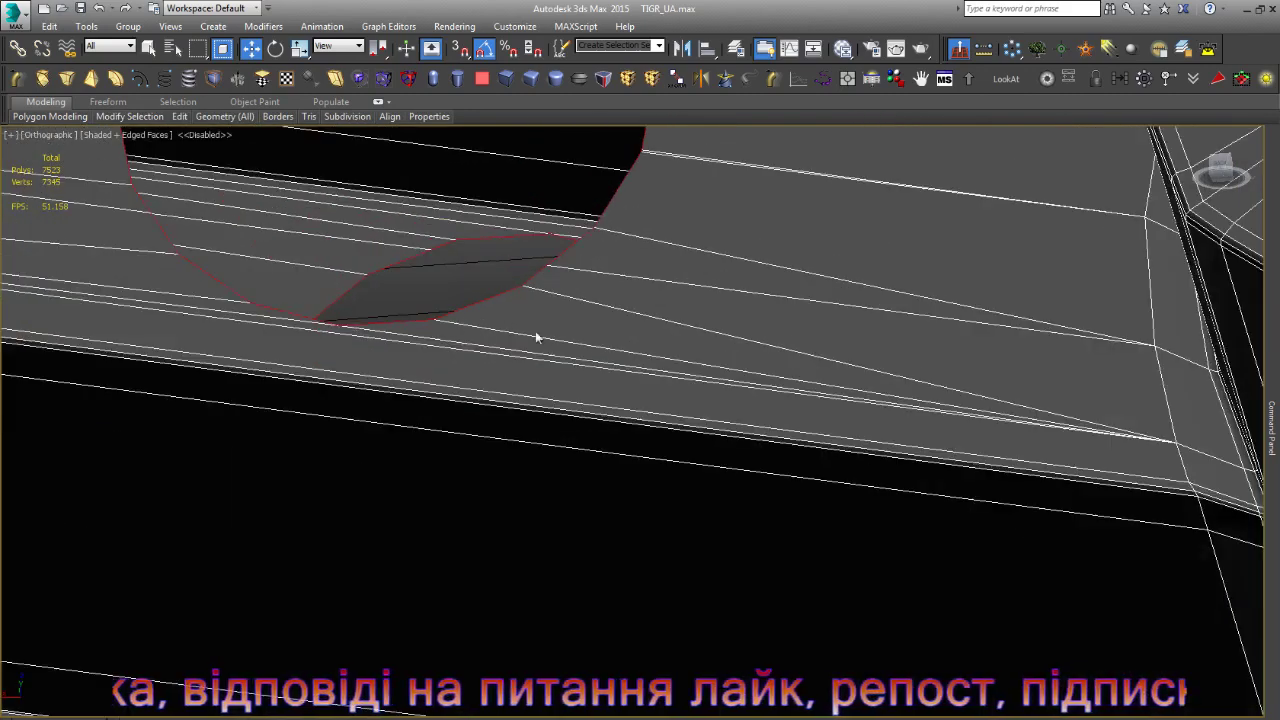
pyautogui.press('1')
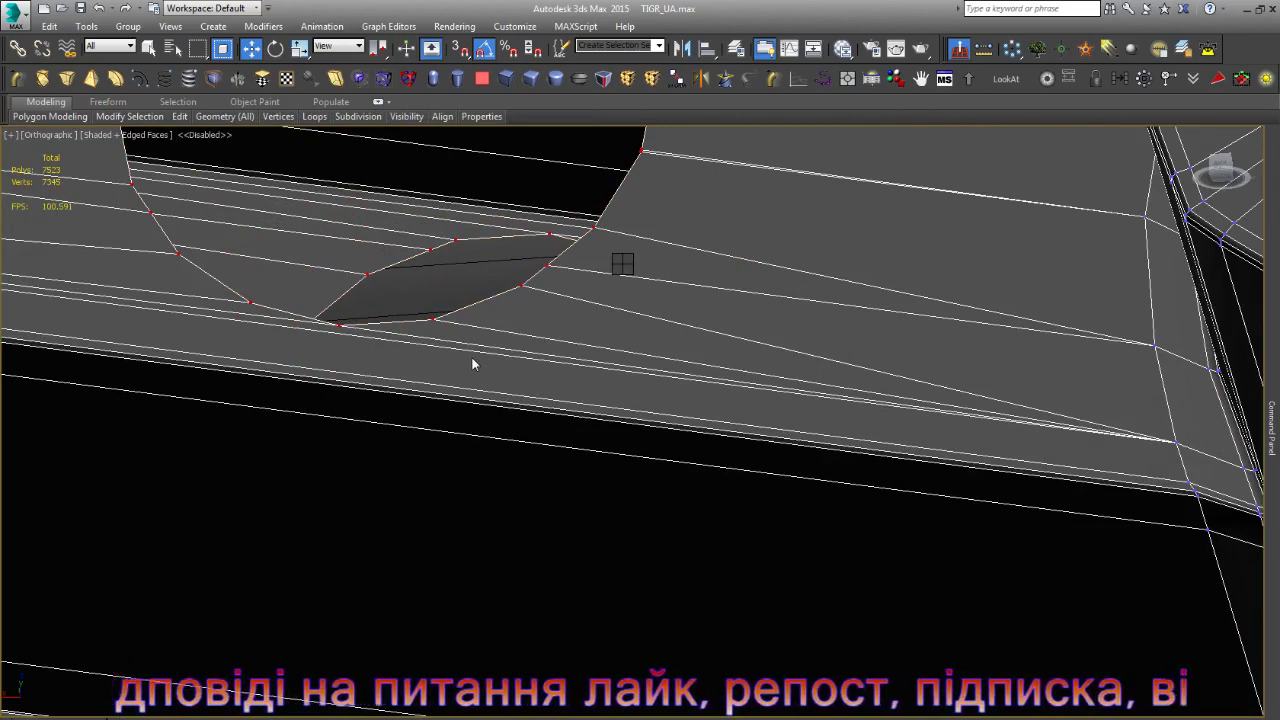
pyautogui.hotkey('ctrl', 'z')
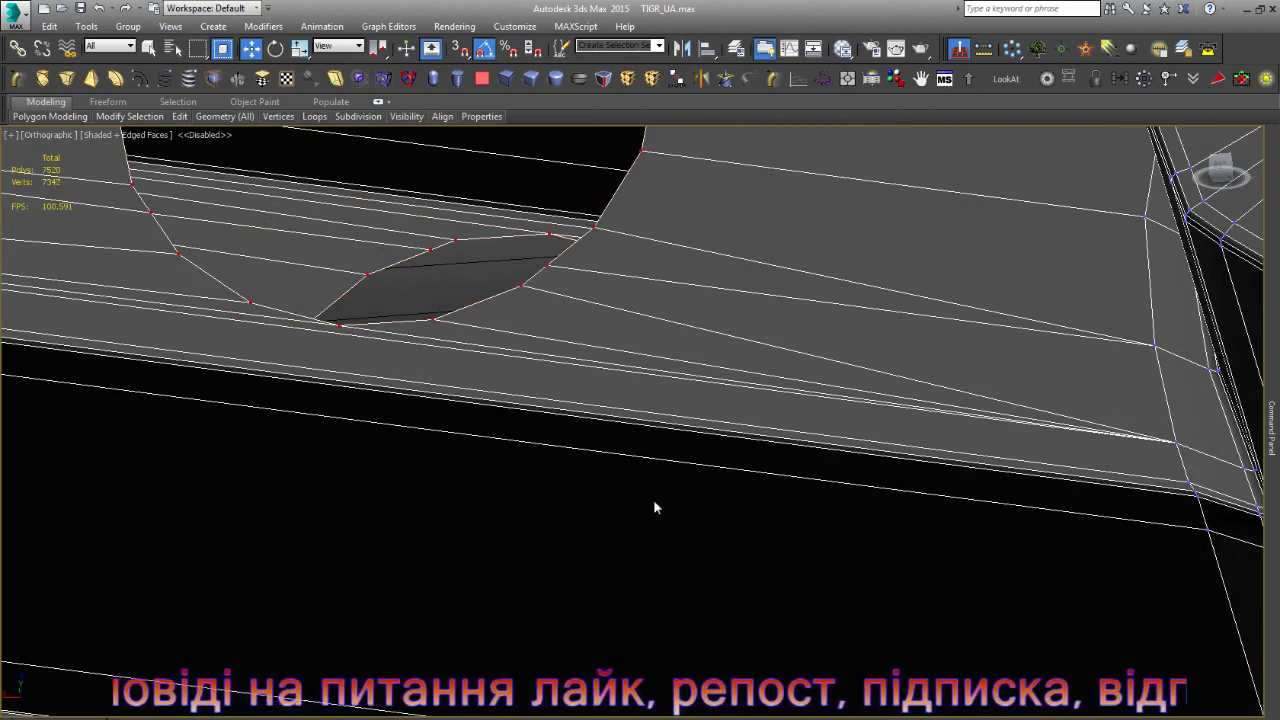
pyautogui.scroll(2, 565, 262)
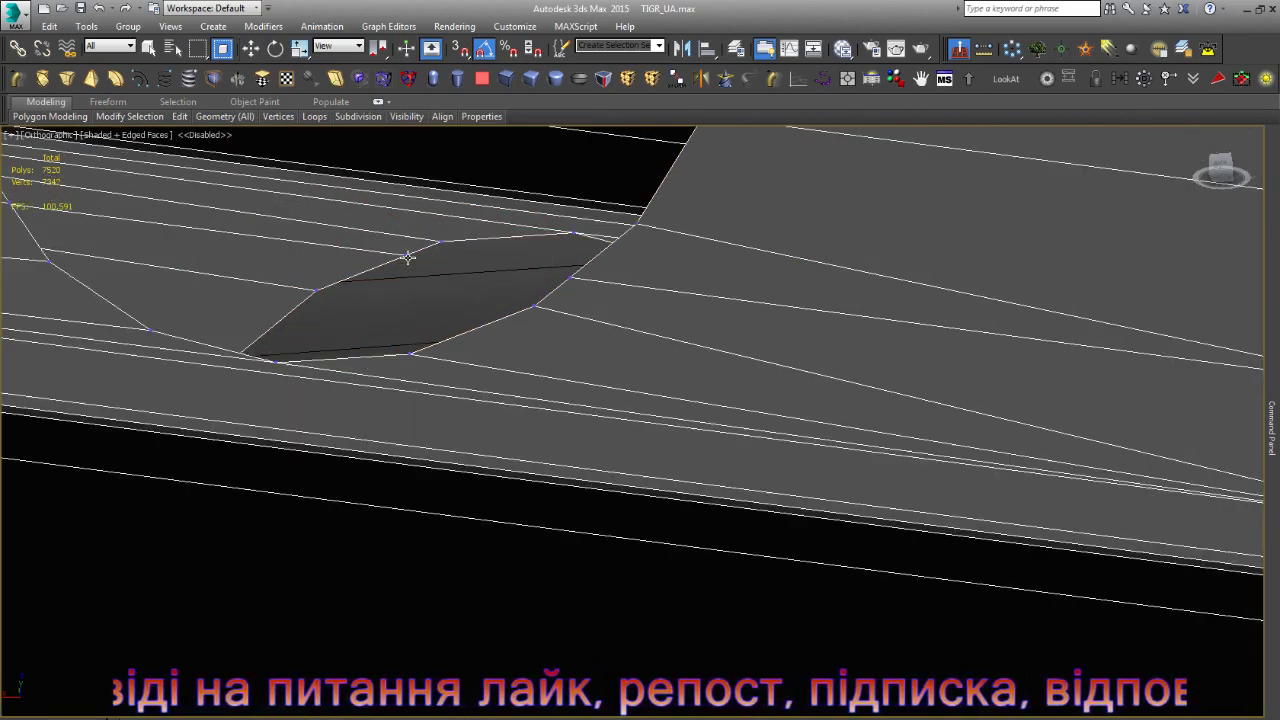
pyautogui.scroll(-2, 517, 401)
pyautogui.scroll(-3, 509, 349)
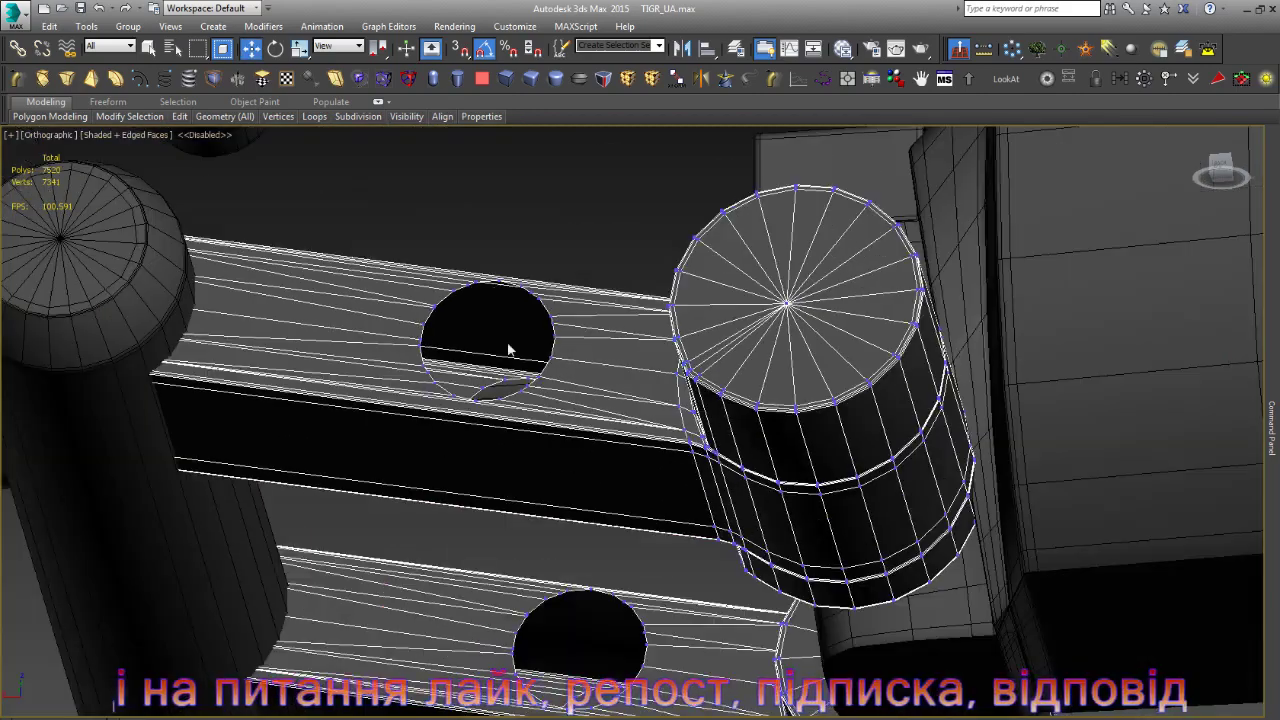
pyautogui.scroll(4, 509, 349)
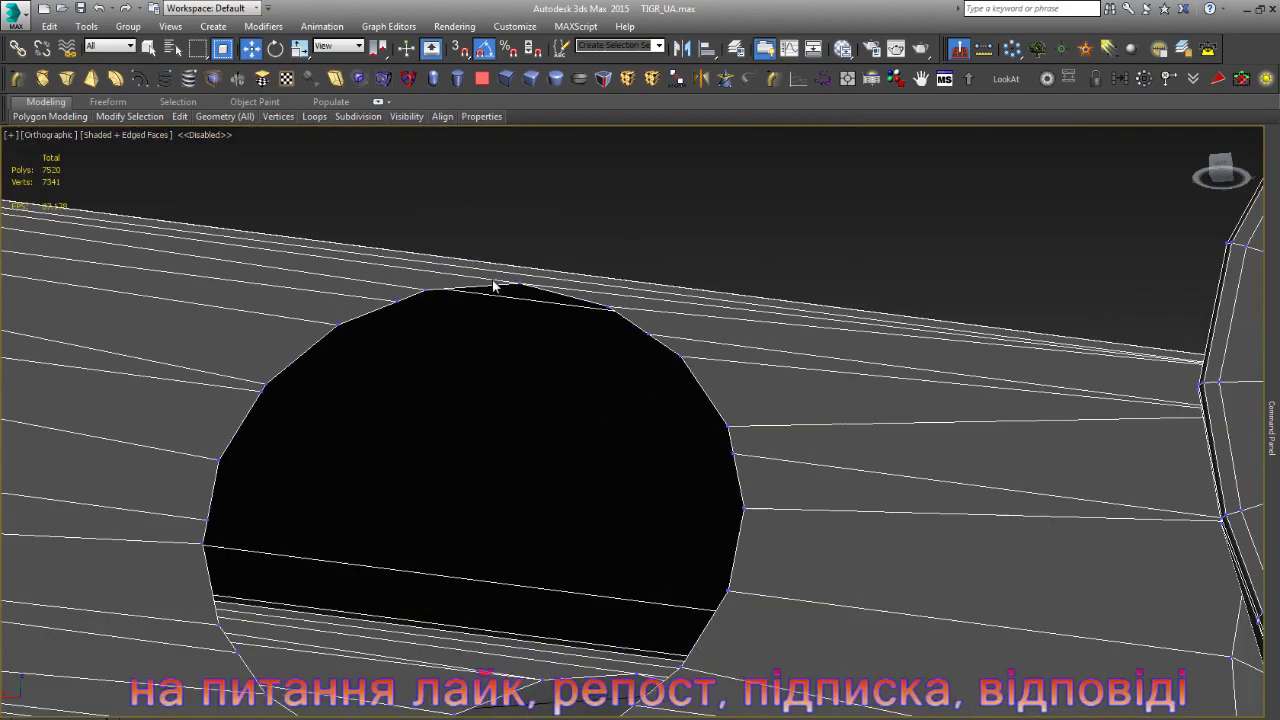
# - Target Weld three extra rim vertices into their neighbouring vertices
pyautogui.click(425, 290)
pyautogui.press('w')
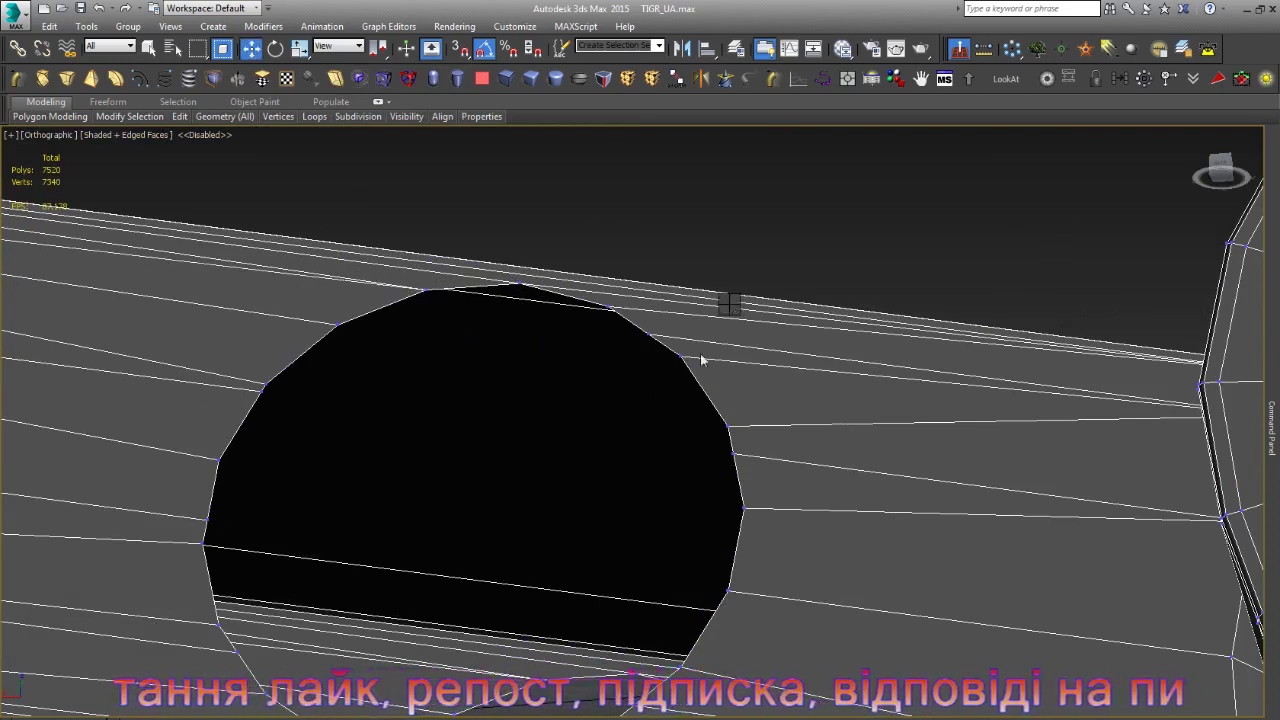
pyautogui.press('q')
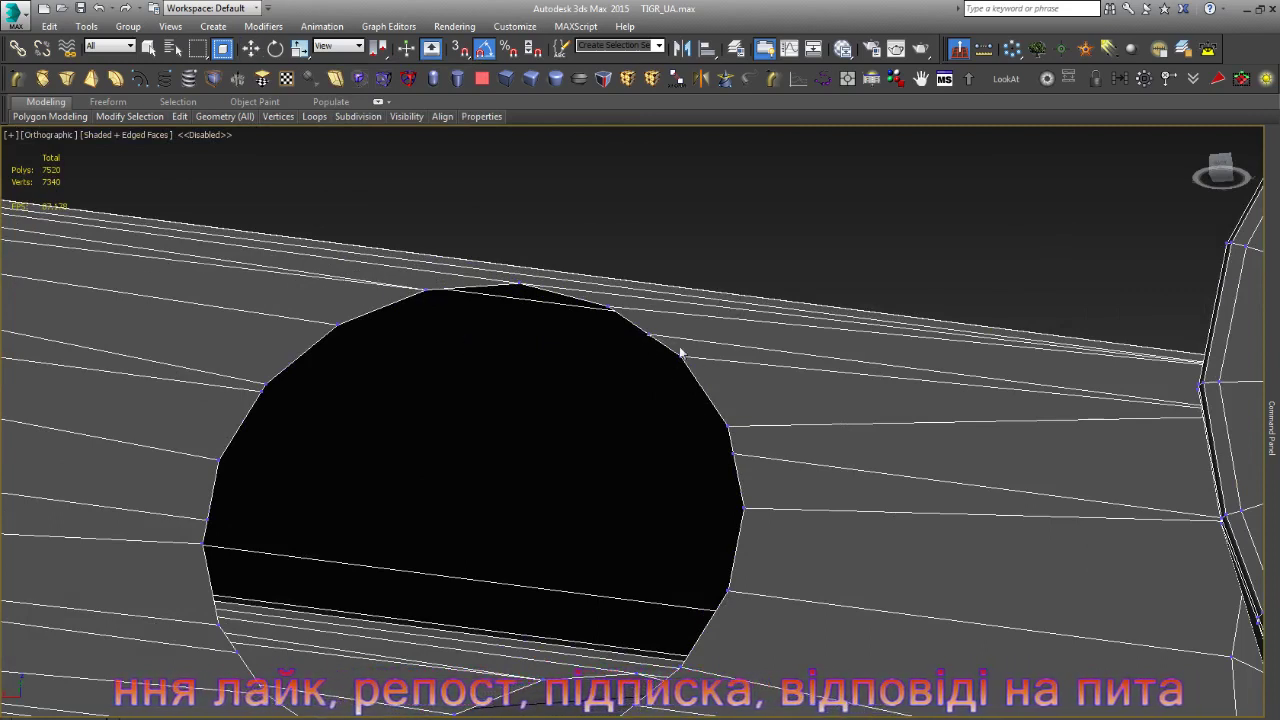
pyautogui.click(681, 355)
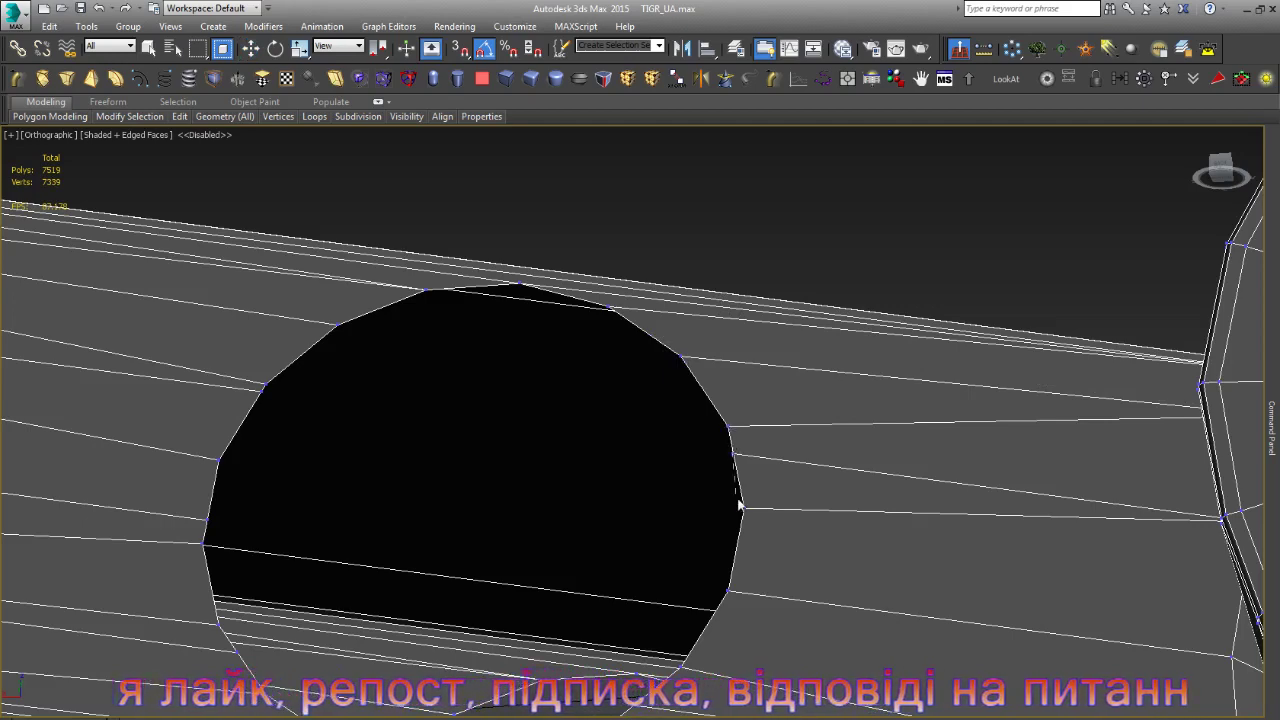
pyautogui.scroll(-3, 700, 500)
pyautogui.press('w')
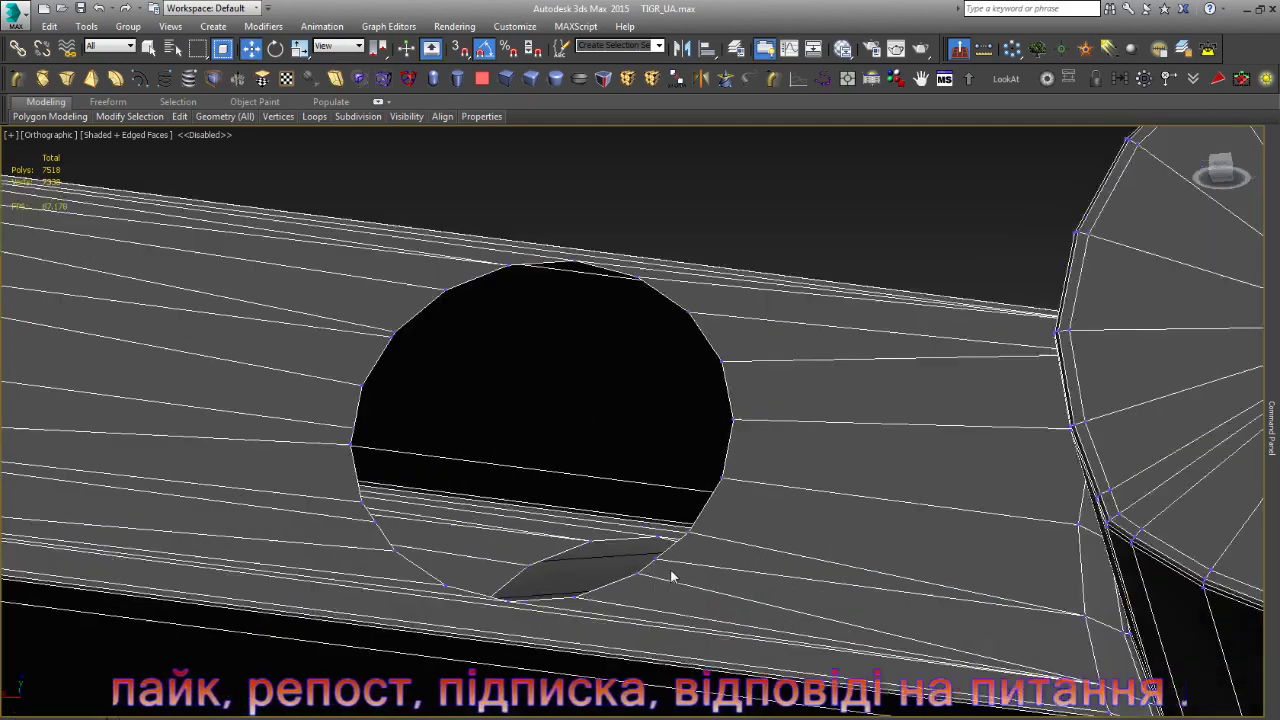
pyautogui.scroll(4, 672, 577)
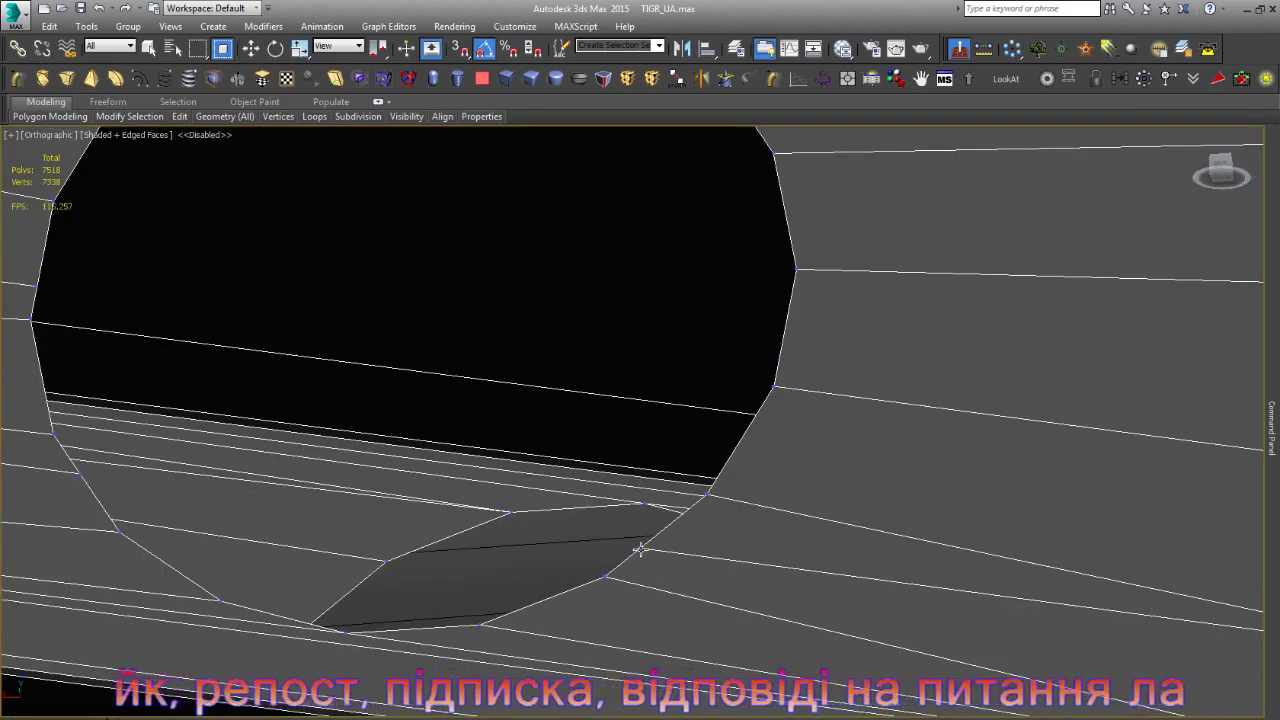
pyautogui.click(705, 503)
pyautogui.scroll(-4, 725, 519)
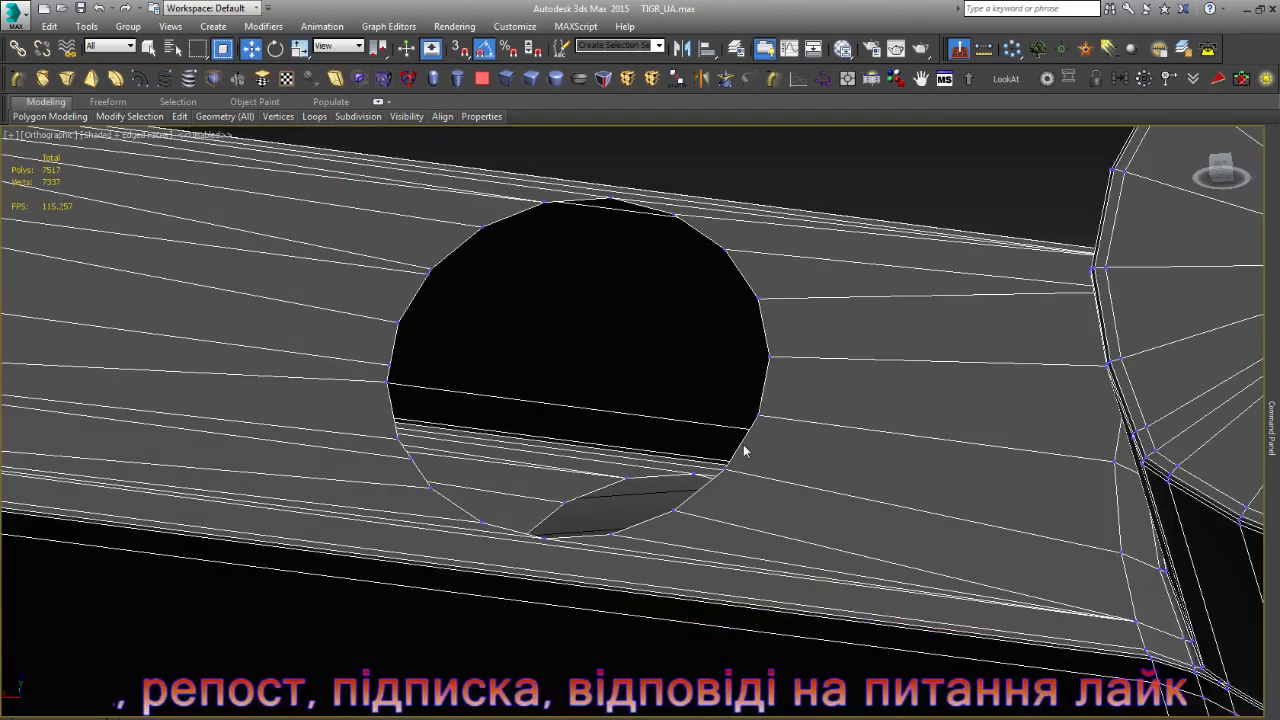
pyautogui.scroll(4, 551, 558)
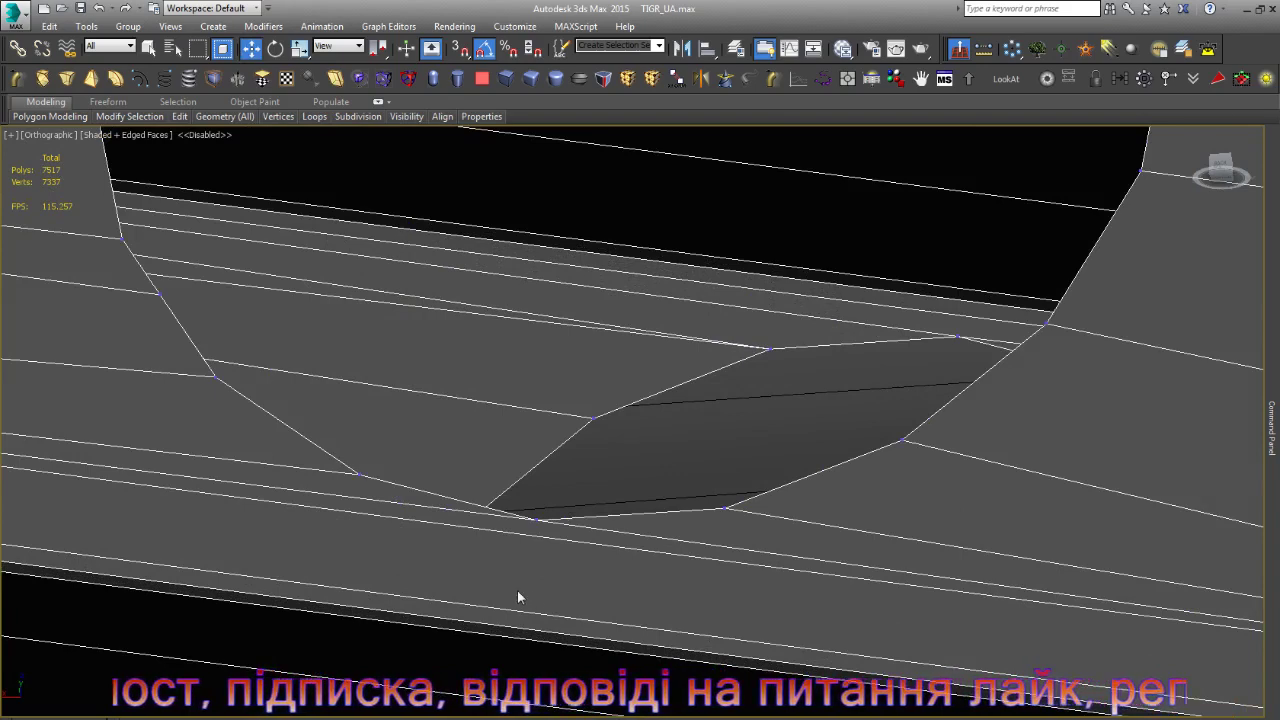
# - Cut a new edge from a hole rim vertex down to the lower edge
pyautogui.click(535, 519)
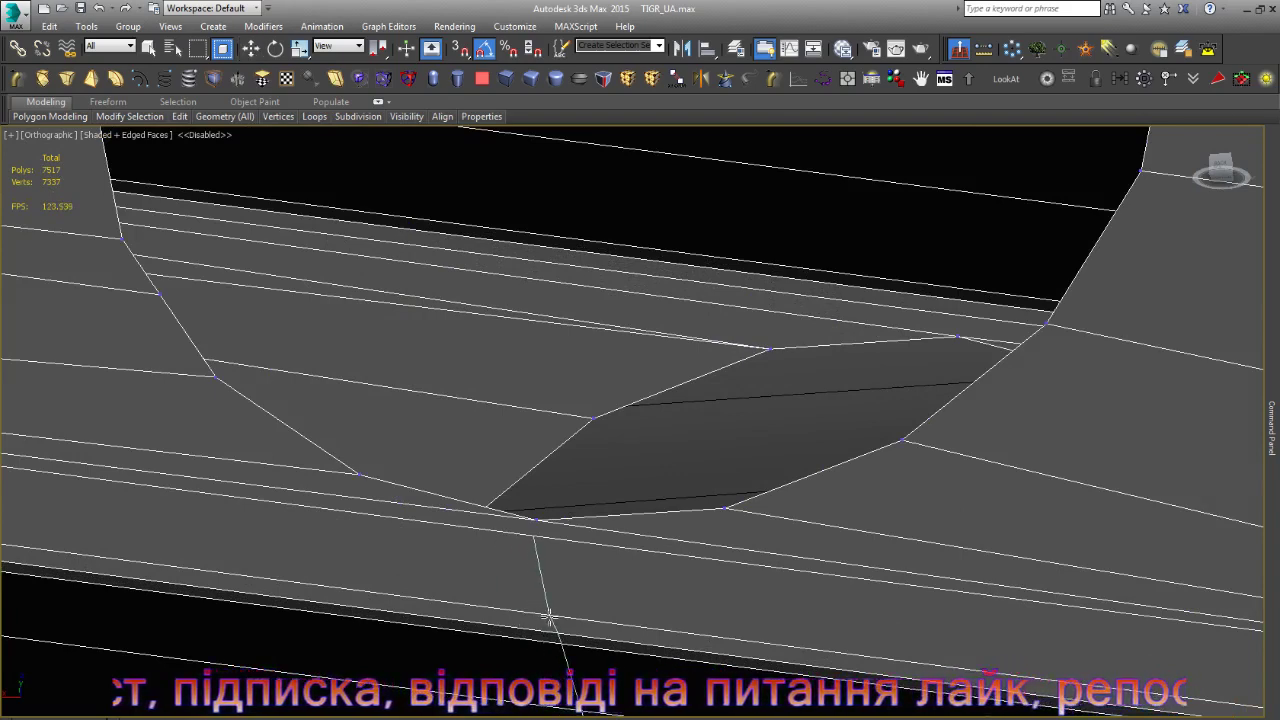
pyautogui.click(549, 617)
pyautogui.scroll(2, 543, 551)
pyautogui.press('w')
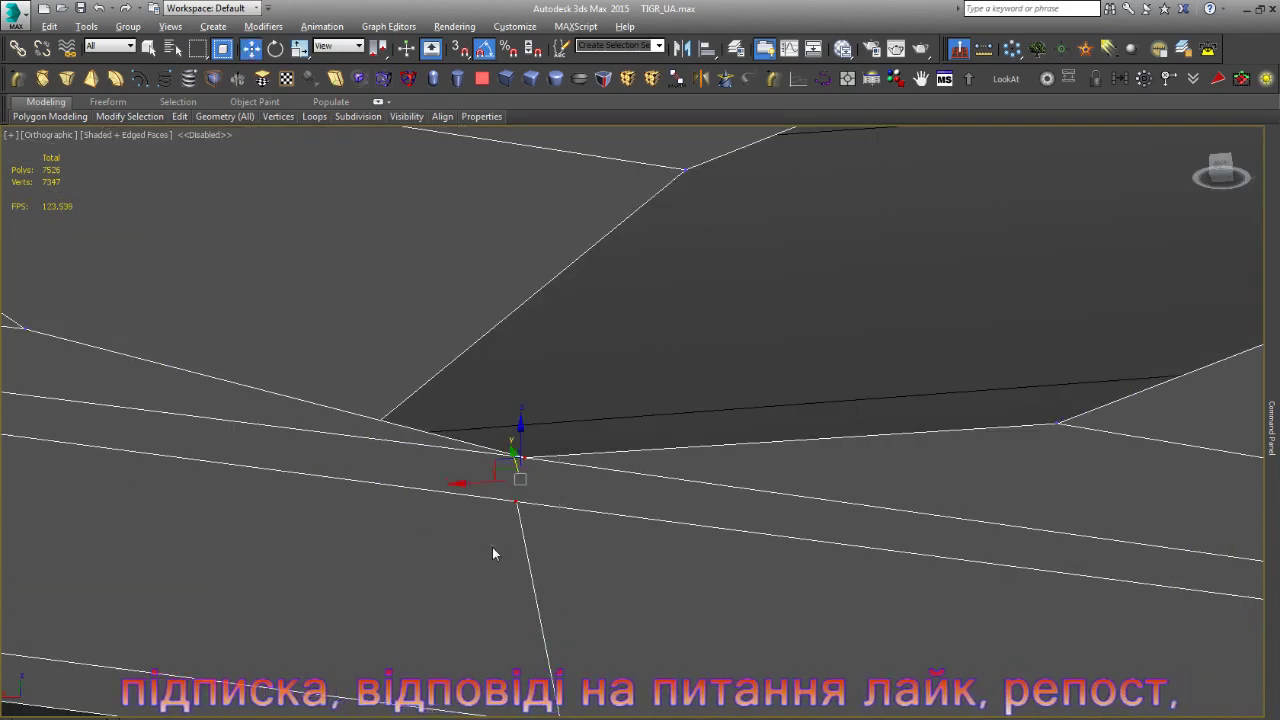
pyautogui.press('e')
pyautogui.moveTo(492, 547)
pyautogui.keyDown('alt'); pyautogui.mouseDown(button='middle')
pyautogui.moveTo(658, 455)
pyautogui.moveTo(693, 498)
pyautogui.mouseUp(button='middle'); pyautogui.keyUp('alt')
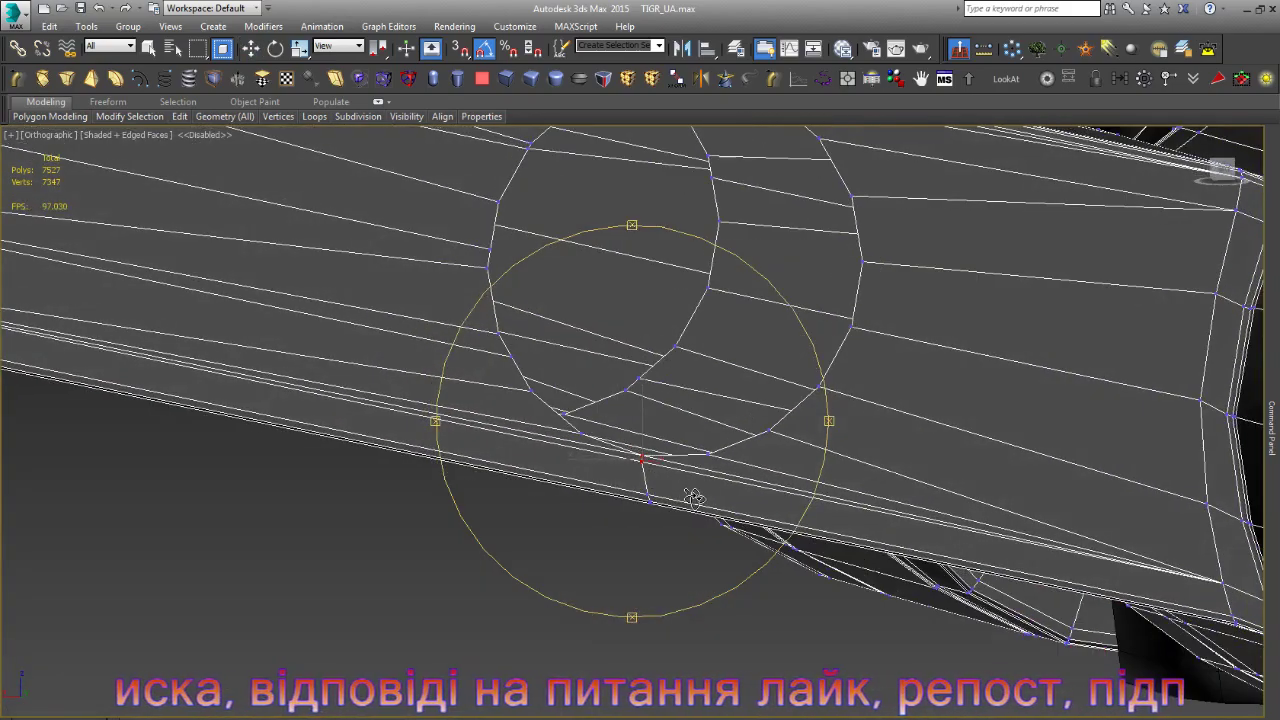
pyautogui.press('w')
pyautogui.scroll(3, 563, 325)
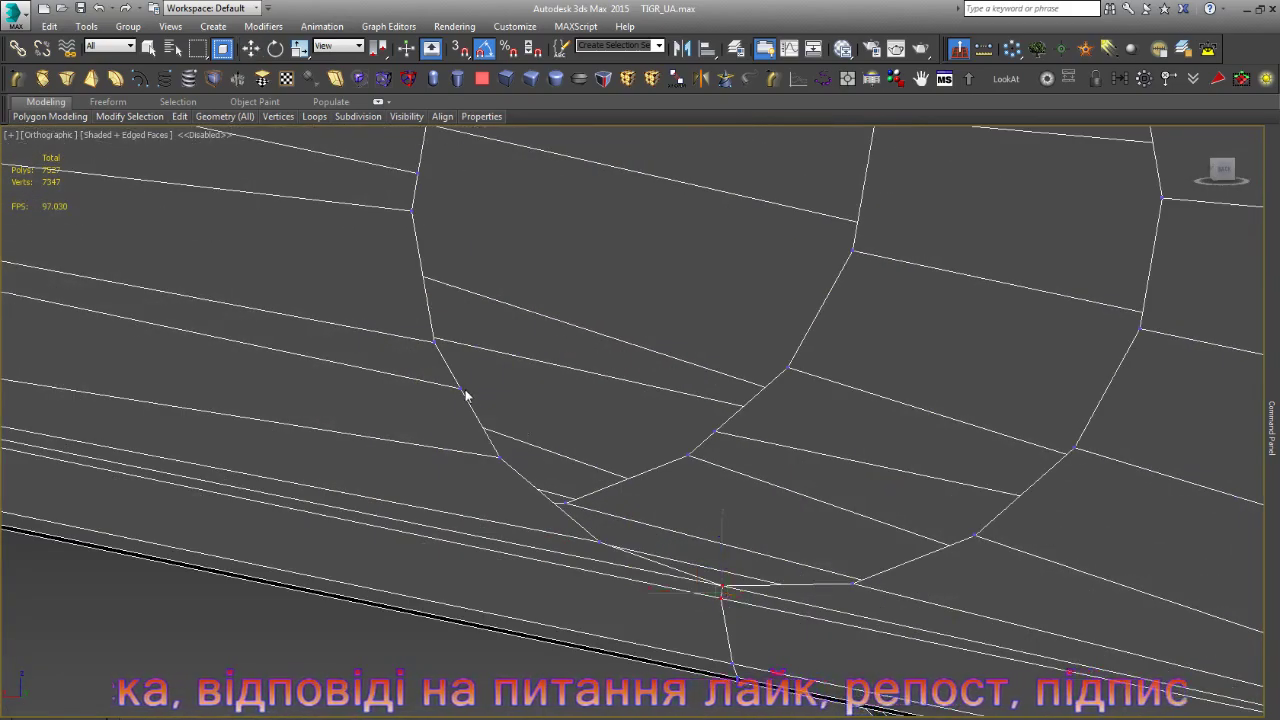
pyautogui.moveTo(451, 371)
pyautogui.mouseDown(button='middle')
pyautogui.moveTo(429, 229)
pyautogui.moveTo(428, 240)
pyautogui.mouseUp(button='middle')
pyautogui.press('w')
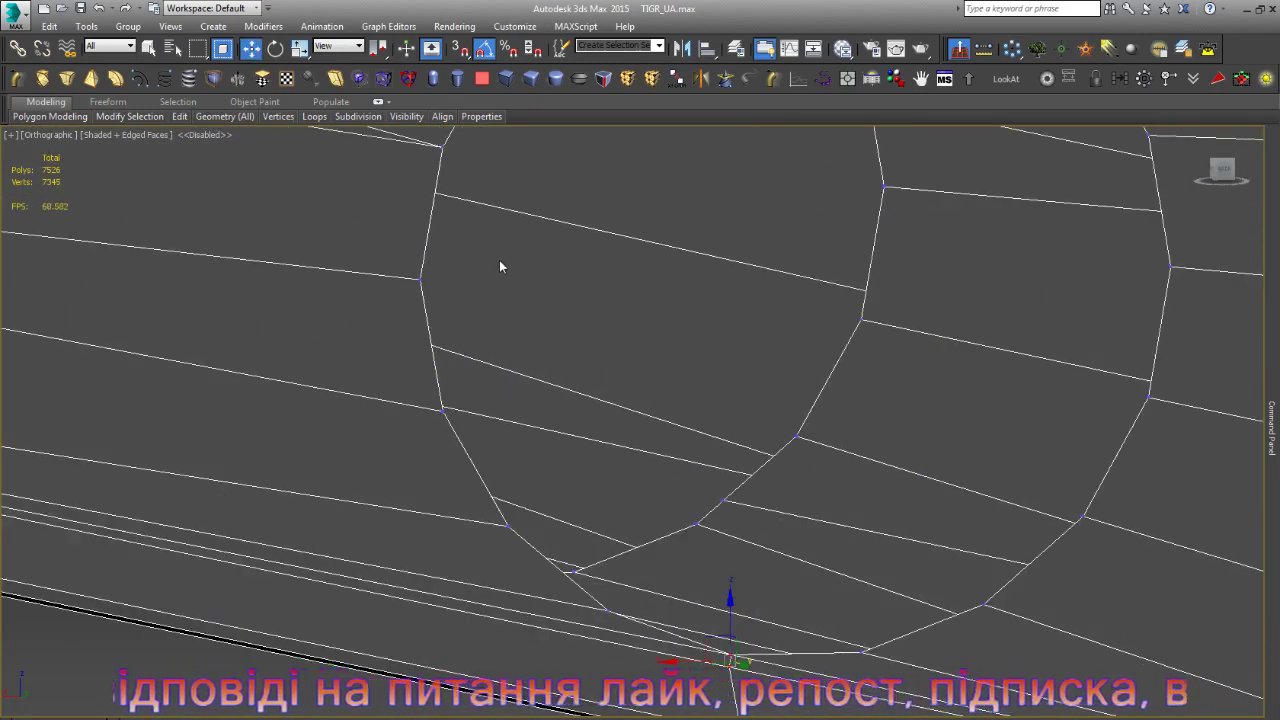
pyautogui.moveTo(499, 260)
pyautogui.keyDown('alt'); pyautogui.mouseDown(button='middle')
pyautogui.moveTo(557, 366)
pyautogui.moveTo(670, 361)
pyautogui.moveTo(668, 340)
pyautogui.mouseUp(button='middle'); pyautogui.keyUp('alt')
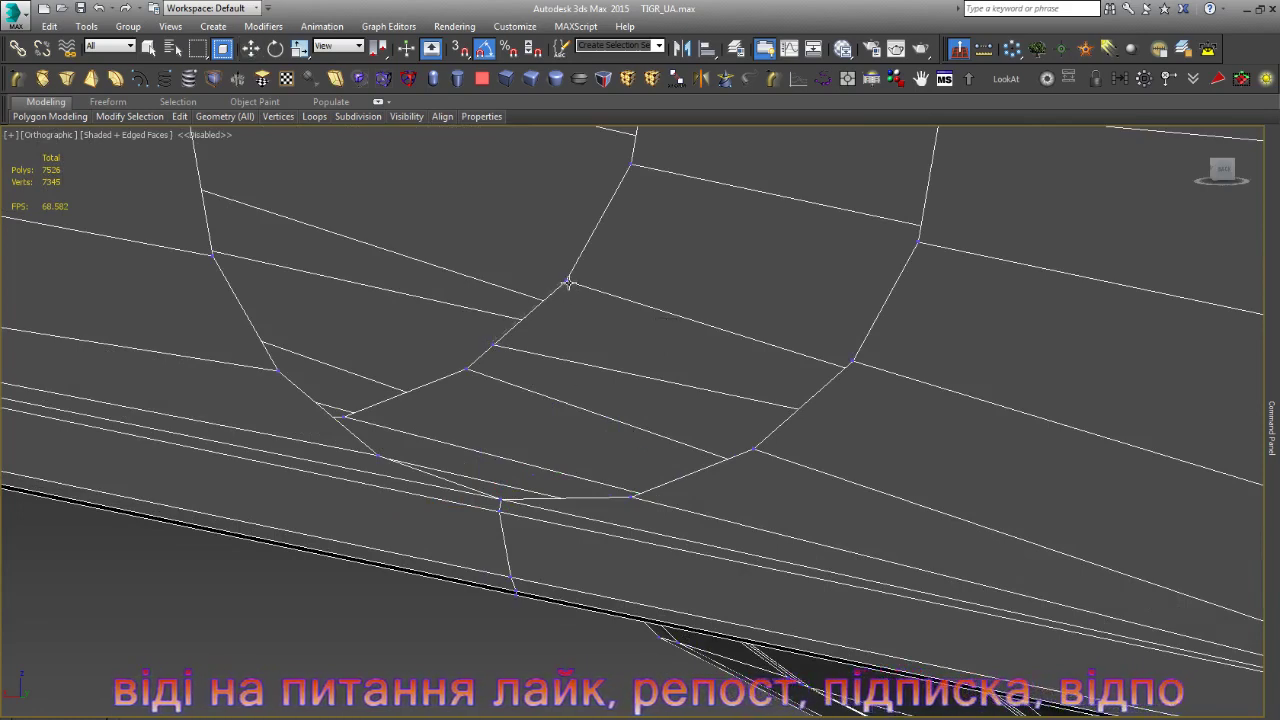
pyautogui.scroll(-3, 597, 483)
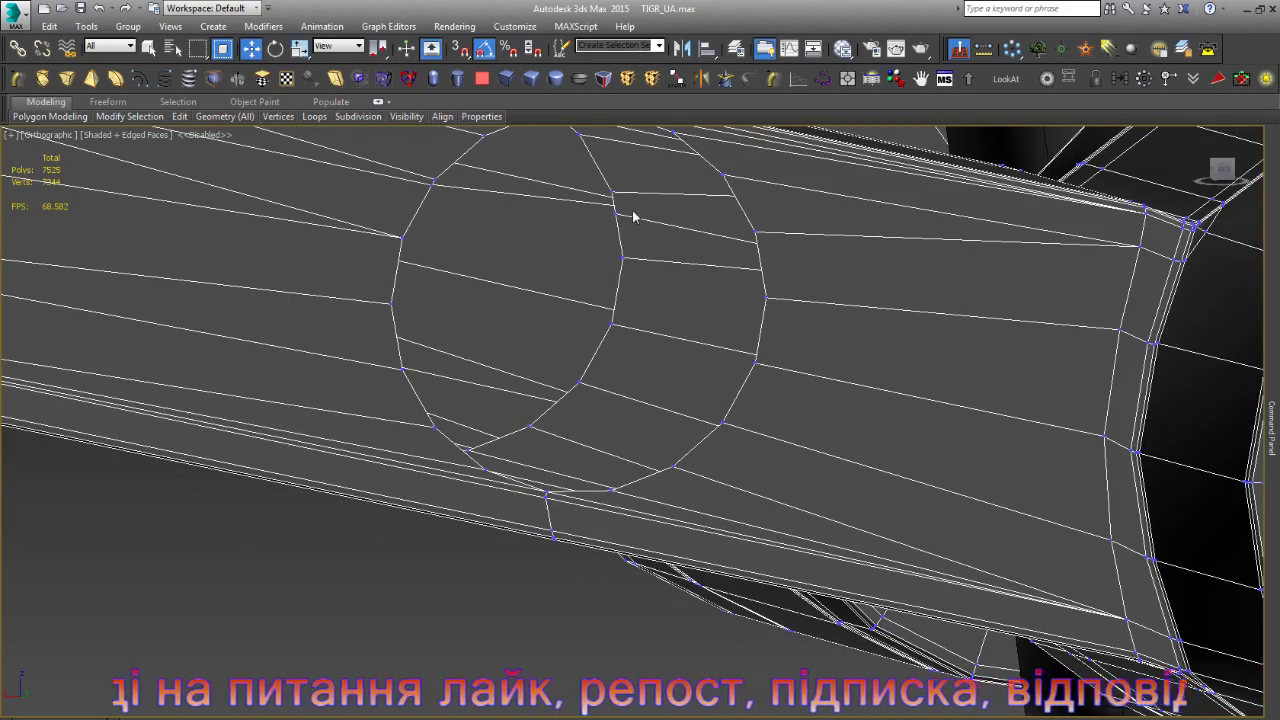
pyautogui.scroll(5, 633, 215)
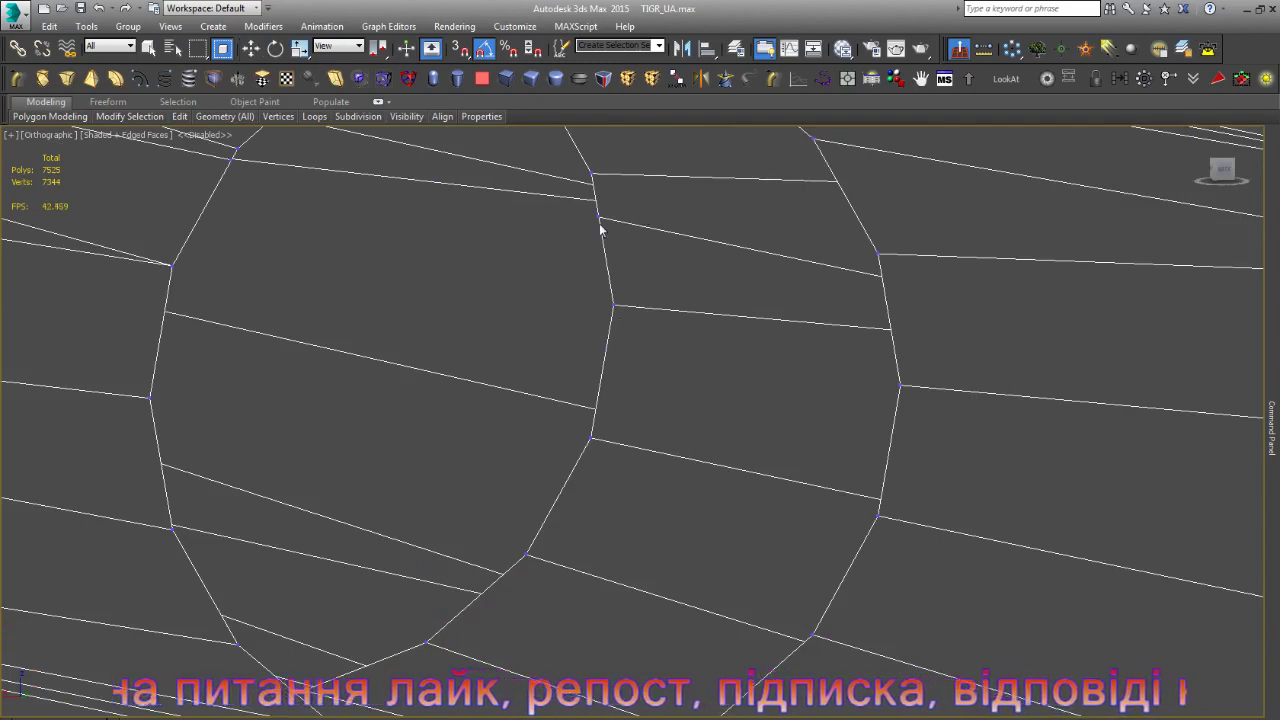
# - Add another cut edge from the vertex right of the hole to the edge below
pyautogui.press('w')
pyautogui.moveTo(663, 345)
pyautogui.keyDown('alt'); pyautogui.mouseDown(button='middle')
pyautogui.moveTo(657, 440)
pyautogui.moveTo(657, 309)
pyautogui.mouseUp(button='middle'); pyautogui.keyUp('alt')
pyautogui.scroll(3, 624, 249)
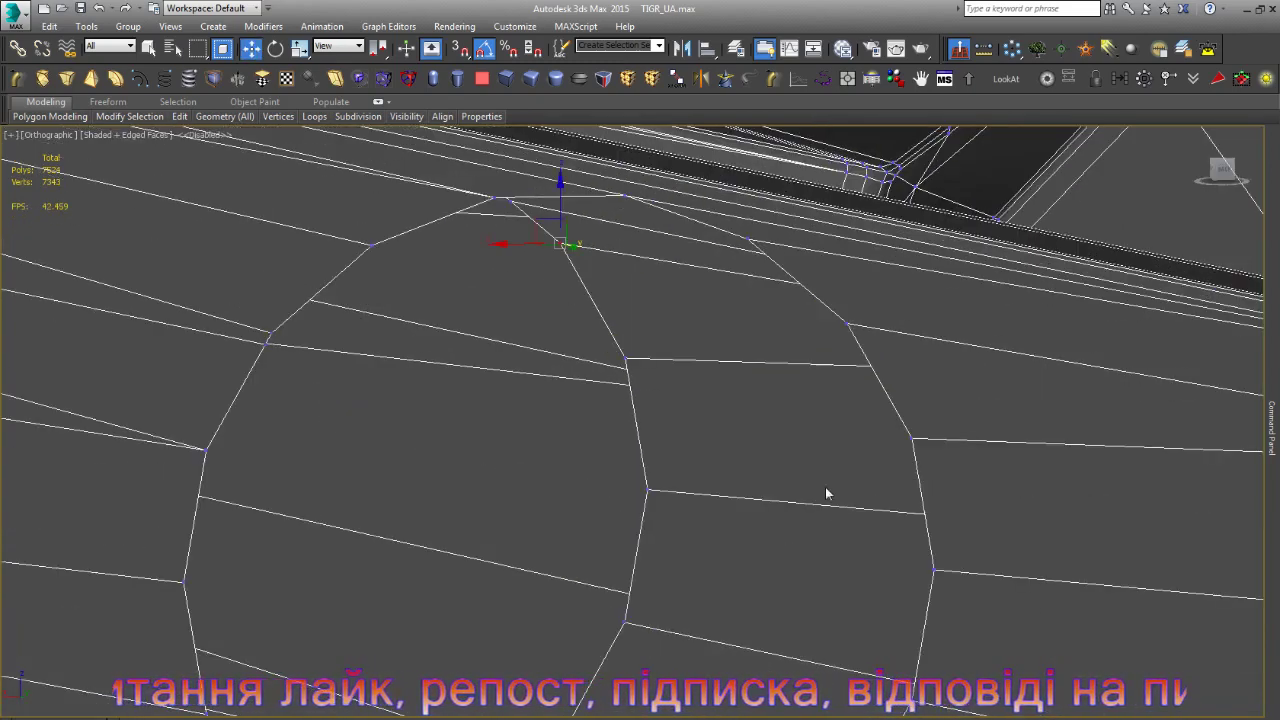
pyautogui.moveTo(671, 391)
pyautogui.keyDown('alt'); pyautogui.mouseDown(button='middle')
pyautogui.moveTo(835, 445)
pyautogui.moveTo(666, 323)
pyautogui.mouseUp(button='middle'); pyautogui.keyUp('alt')
pyautogui.scroll(3, 695, 347)
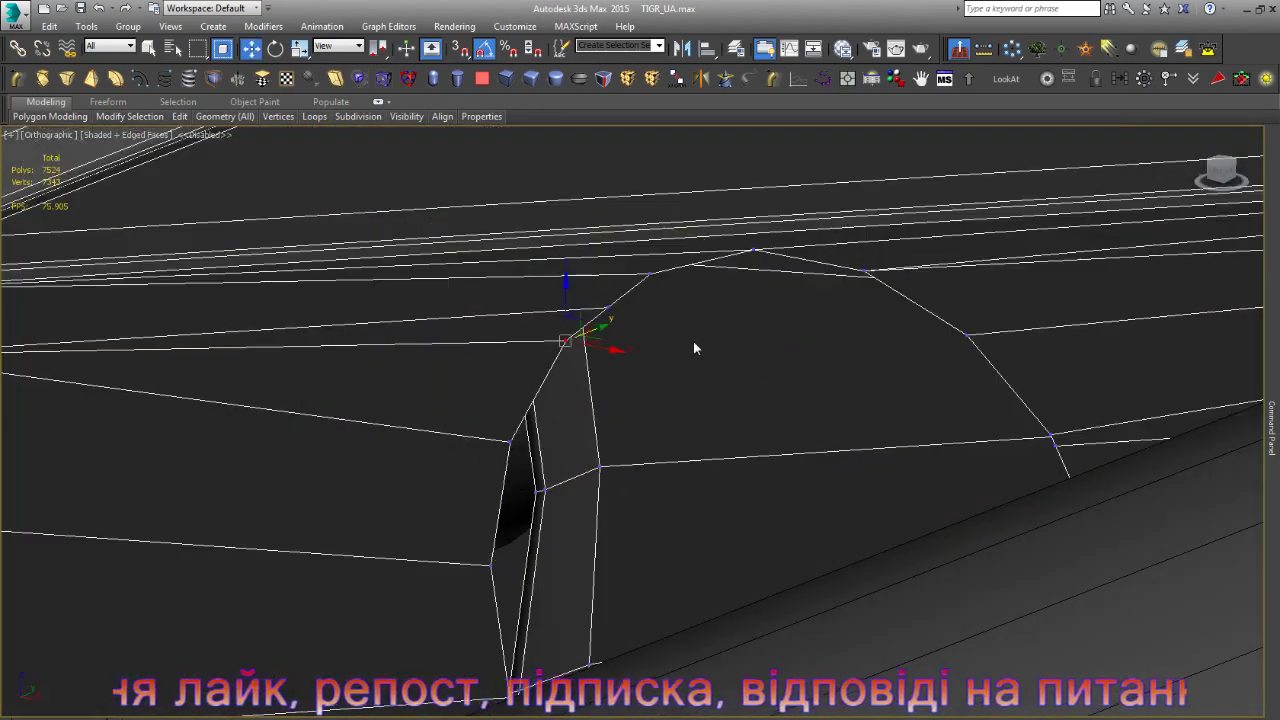
pyautogui.press('q')
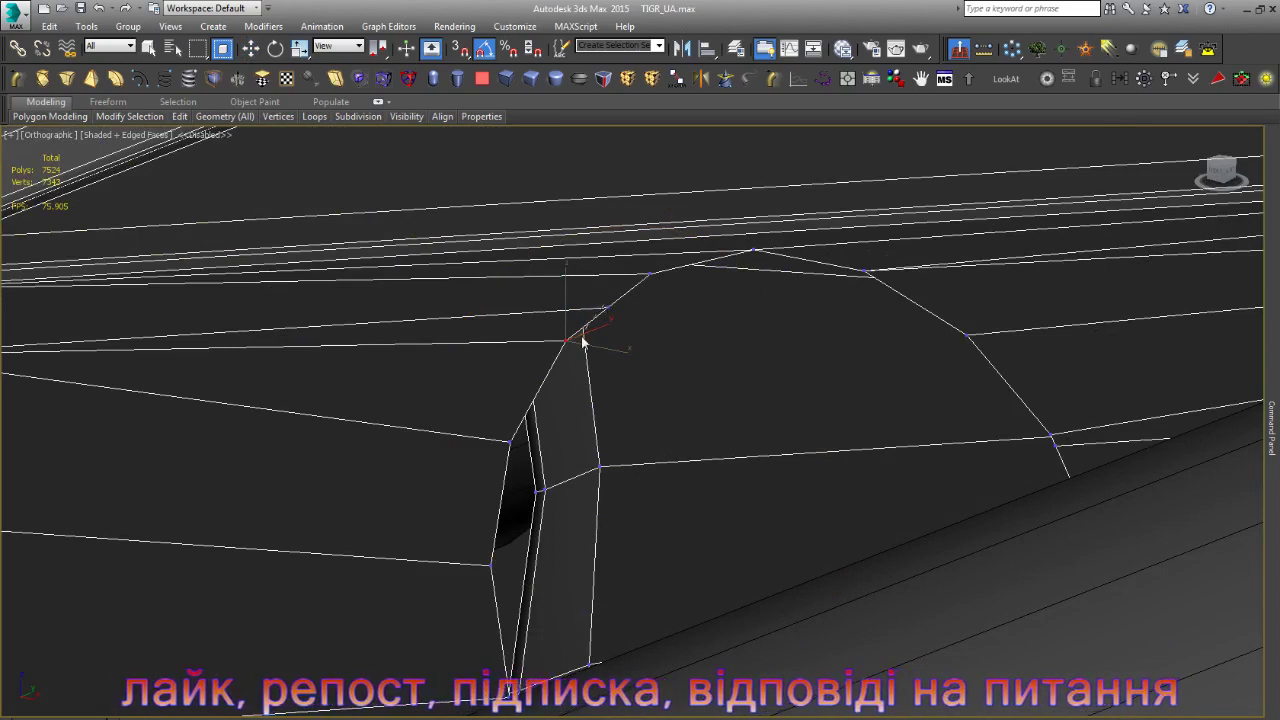
pyautogui.press('w')
pyautogui.scroll(-2, 646, 370)
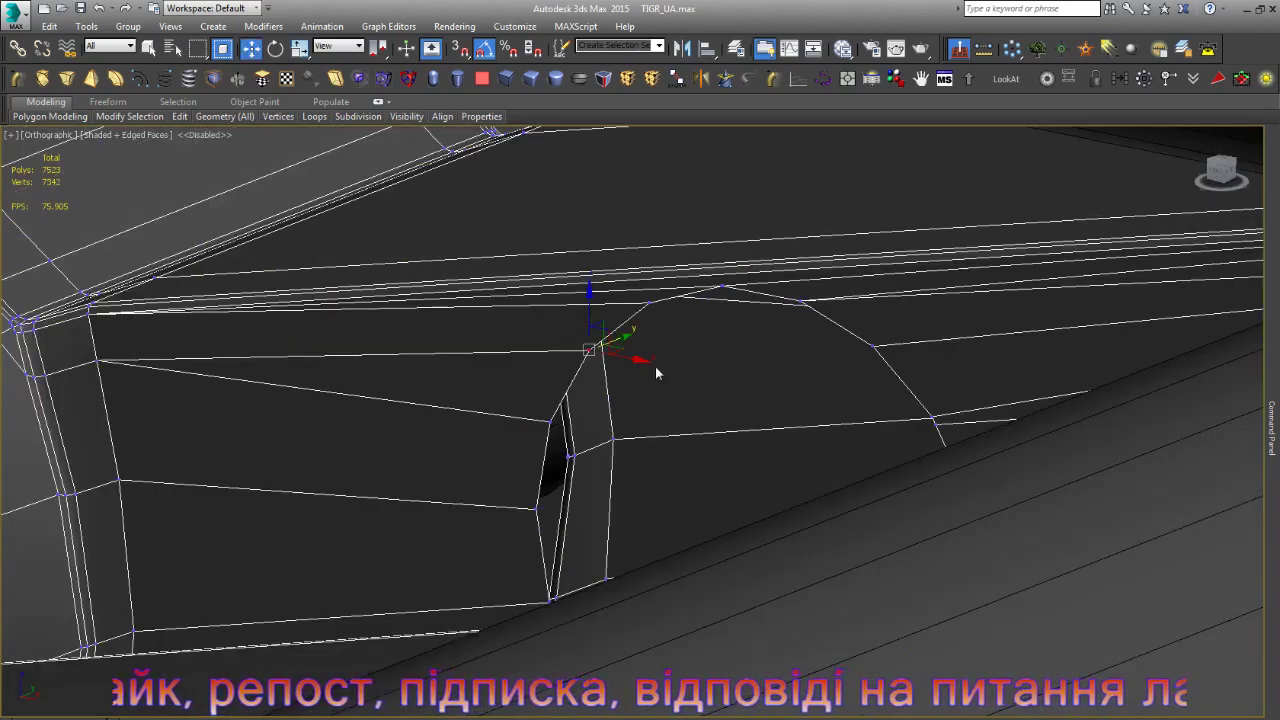
pyautogui.scroll(-2, 655, 366)
pyautogui.scroll(2, 995, 325)
pyautogui.press('2')
pyautogui.click(1034, 299)
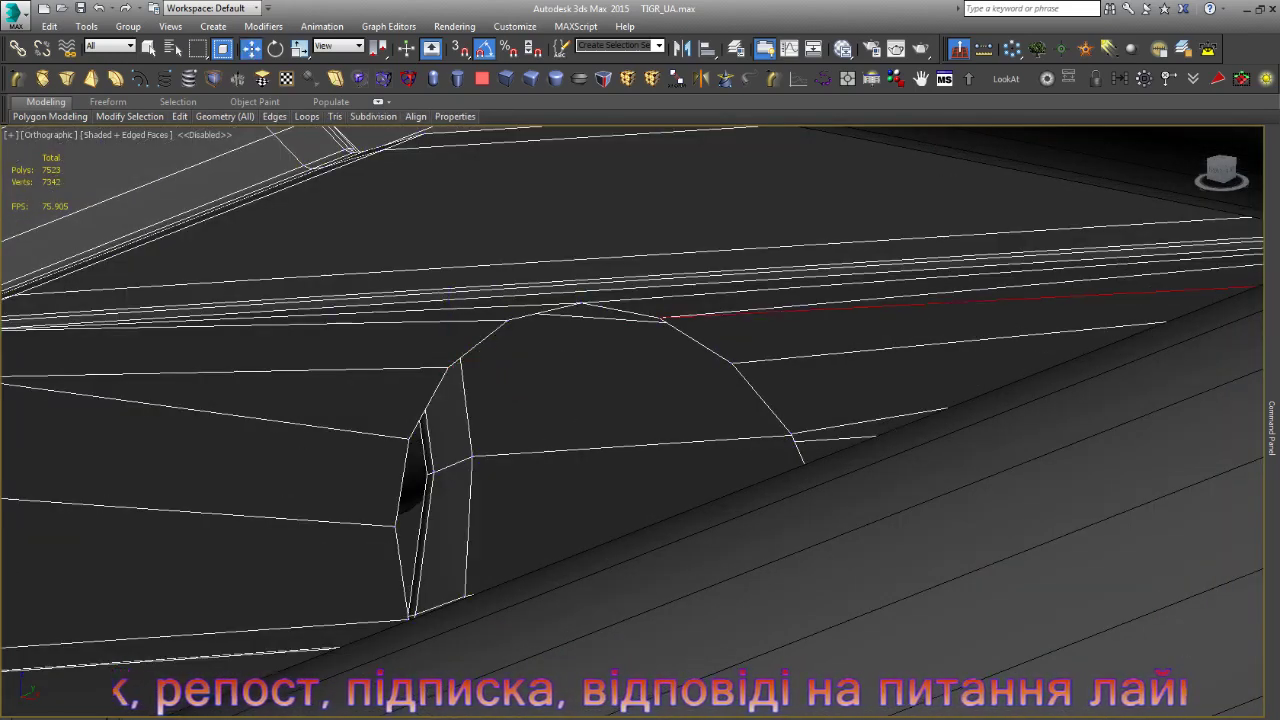
pyautogui.moveTo(615, 360)
pyautogui.keyDown('alt'); pyautogui.mouseDown(button='middle')
pyautogui.moveTo(654, 337)
pyautogui.moveTo(675, 421)
pyautogui.mouseUp(button='middle'); pyautogui.keyUp('alt')
pyautogui.scroll(2, 677, 420)
pyautogui.scroll(2, 686, 406)
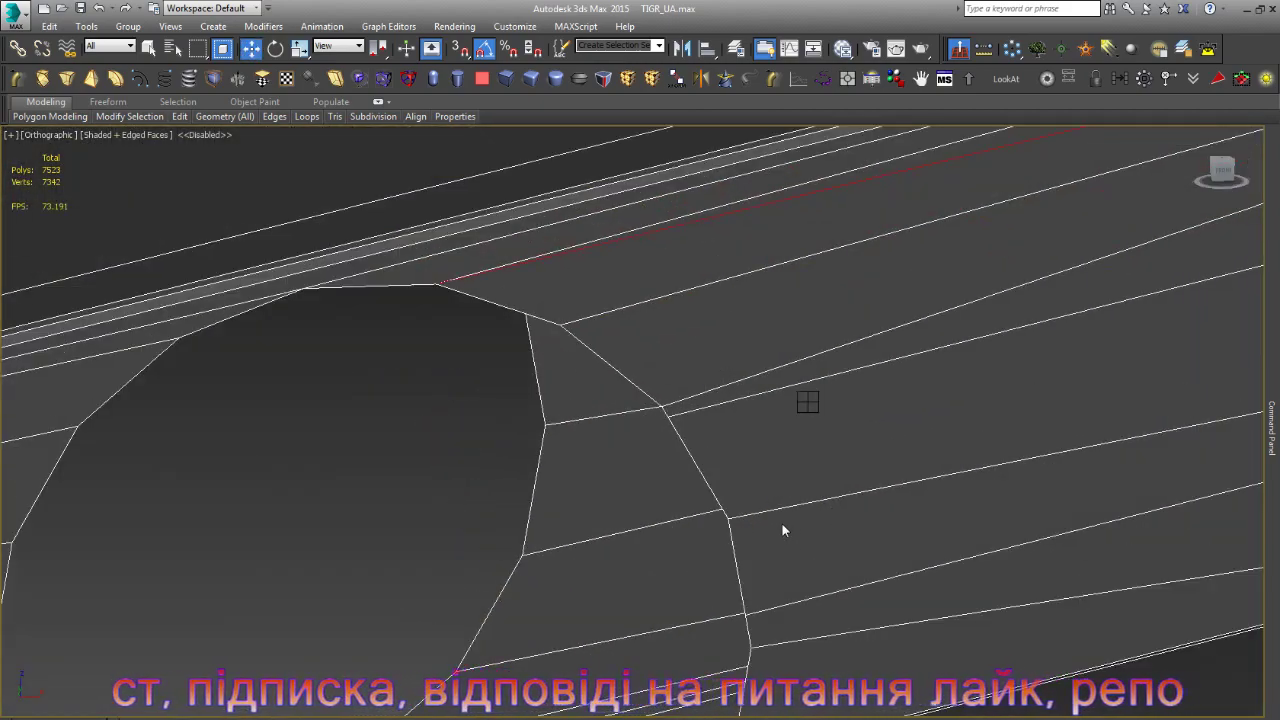
pyautogui.hotkey('alt', 'c')
pyautogui.click(664, 410)
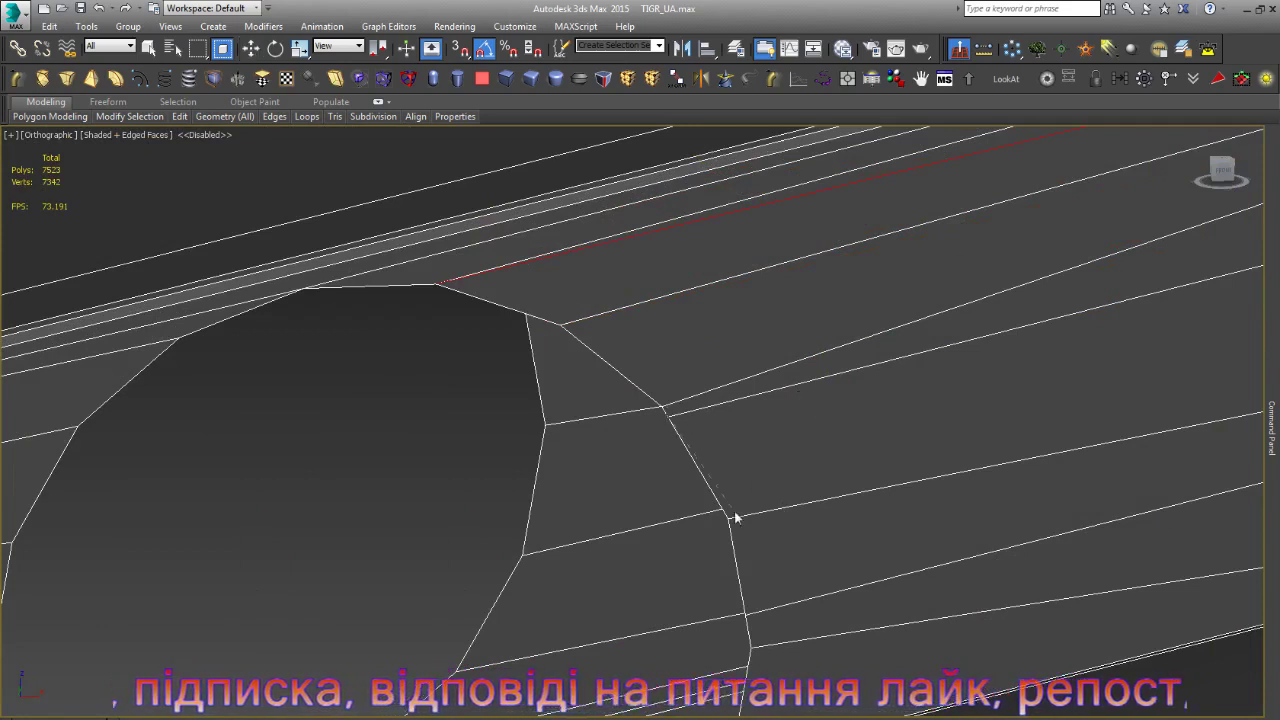
pyautogui.click(735, 517)
pyautogui.rightClick(745, 457)
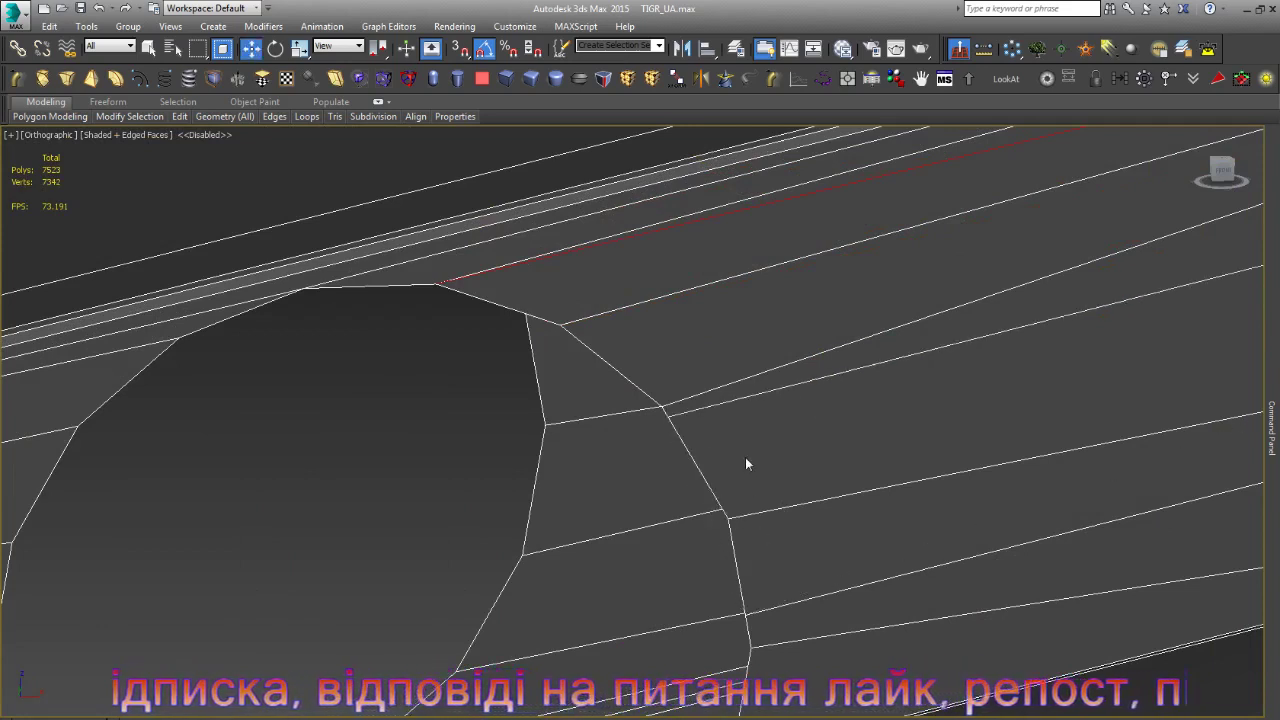
# - Merge the new stray vertex beside the hole into the vertex below
pyautogui.press('1')
pyautogui.scroll(3, 745, 464)
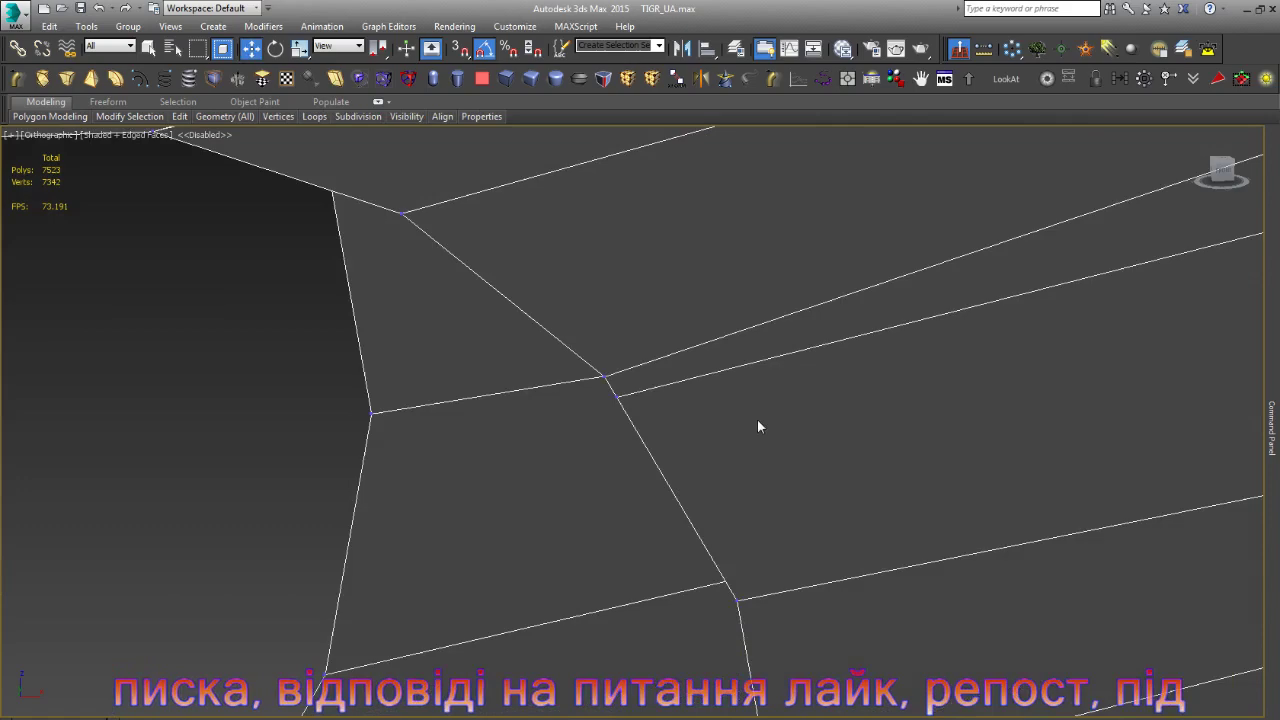
pyautogui.click(617, 396)
pyautogui.scroll(-2, 679, 464)
pyautogui.scroll(-2, 679, 464)
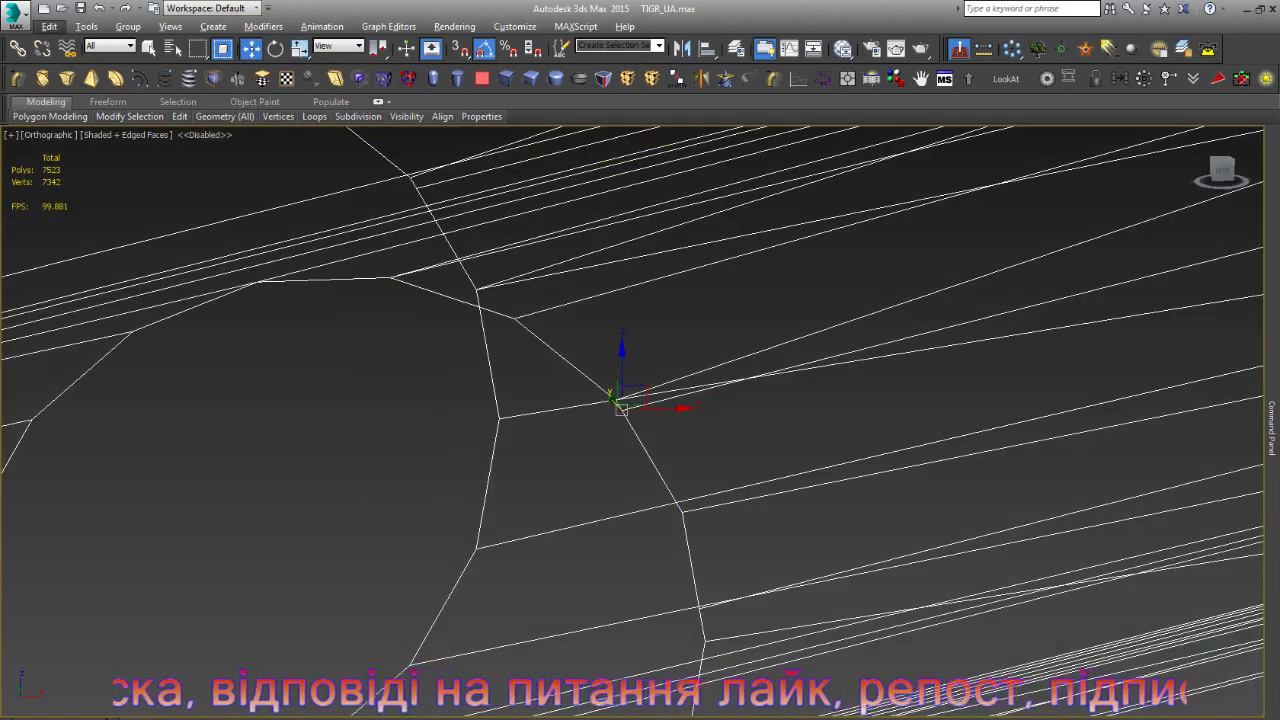
pyautogui.keyDown('alt'); pyautogui.moveTo(743, 486); pyautogui.dragTo(756, 455, button='middle'); pyautogui.keyUp('alt')
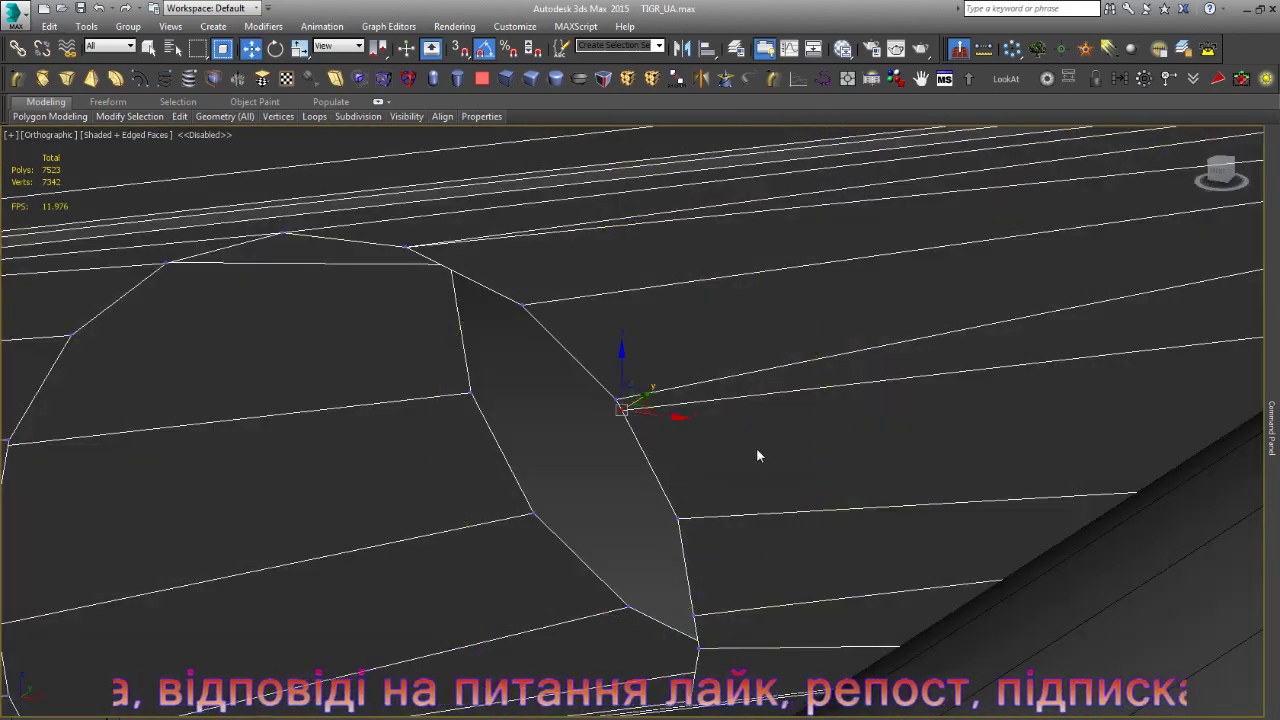
pyautogui.click(756, 455)
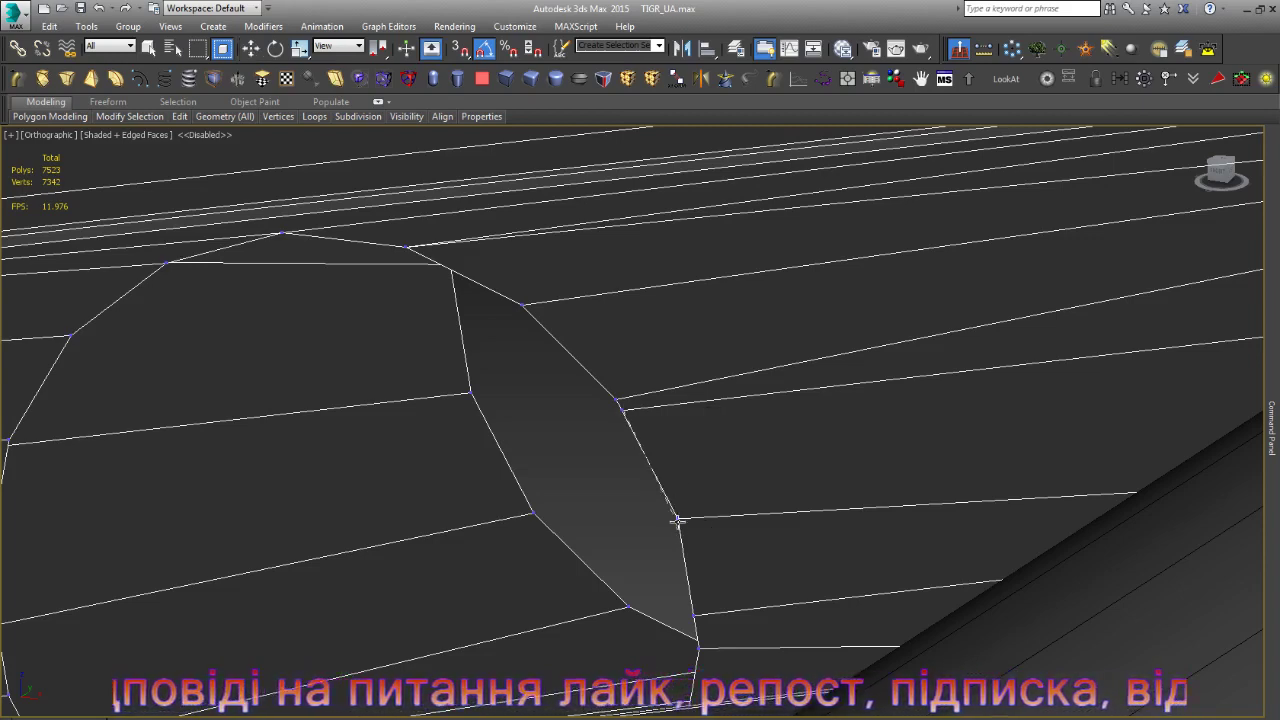
pyautogui.scroll(-2, 726, 543)
pyautogui.scroll(2, 776, 502)
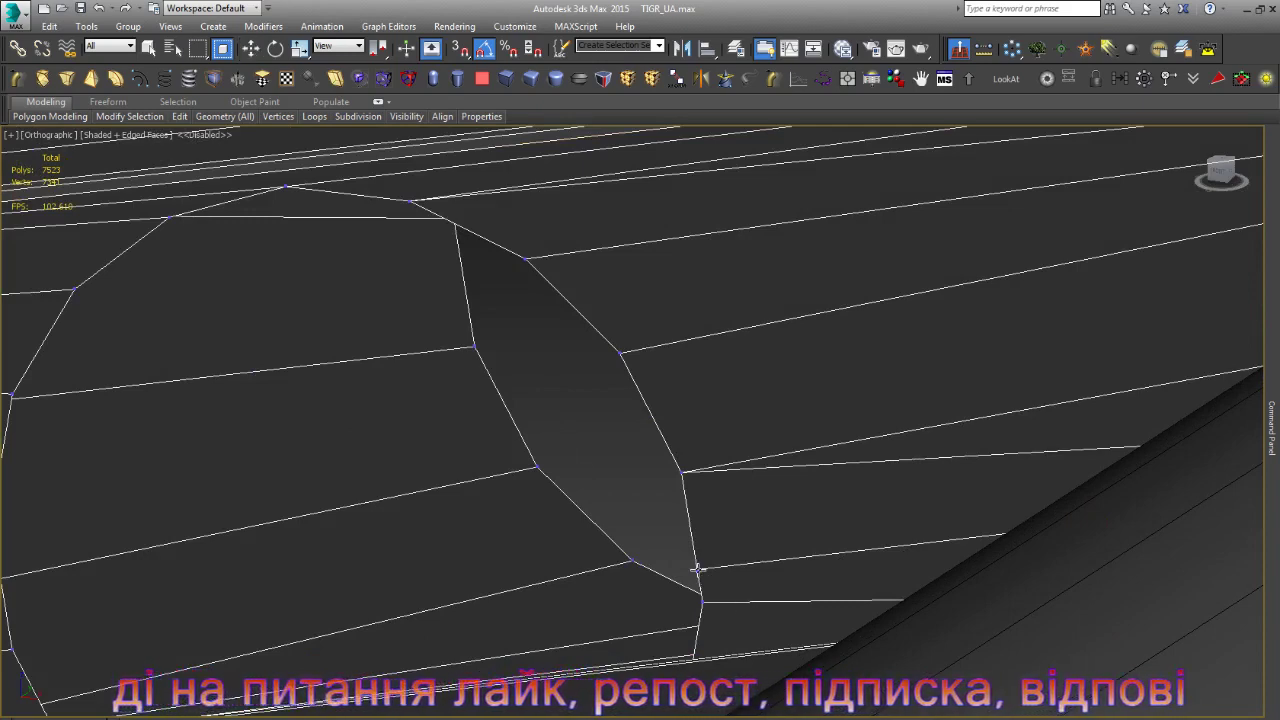
pyautogui.moveTo(697, 568); pyautogui.dragTo(702, 600)
# - Weld the remaining extra vertex into the rim vertex above it
pyautogui.scroll(-2, 702, 600)
pyautogui.scroll(2, 736, 506)
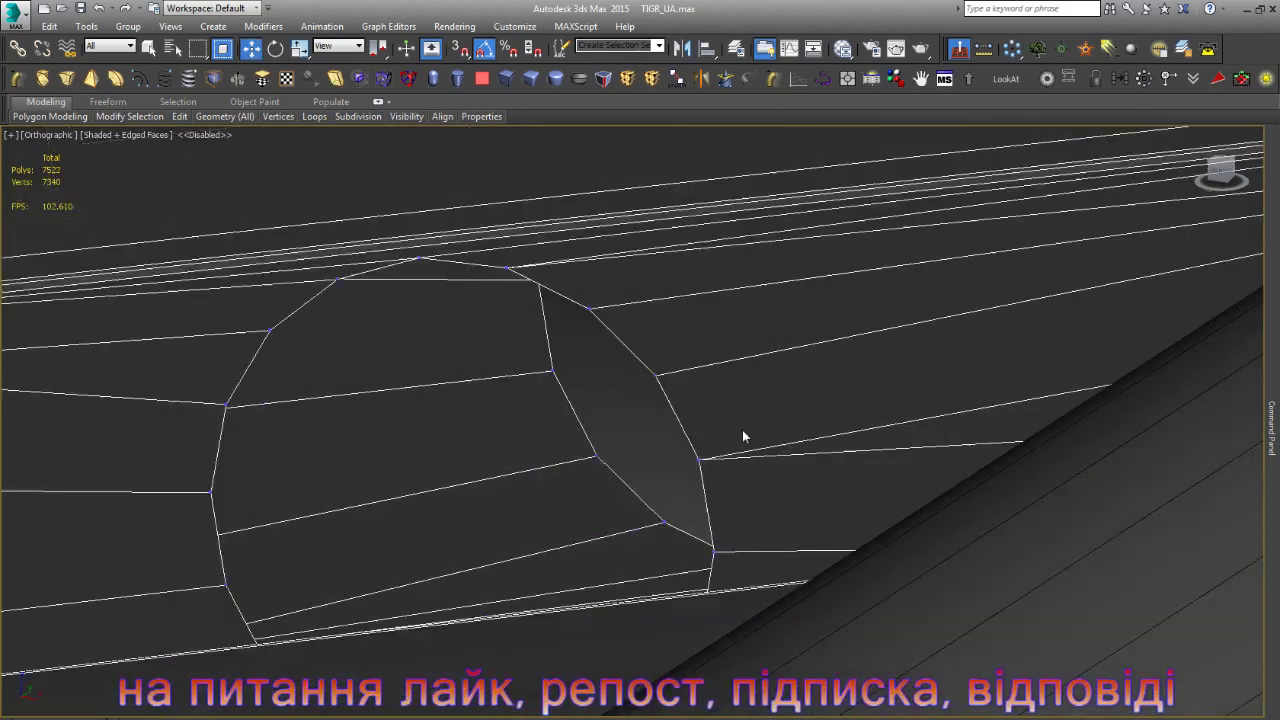
pyautogui.scroll(-2, 742, 436)
pyautogui.click(680, 390)
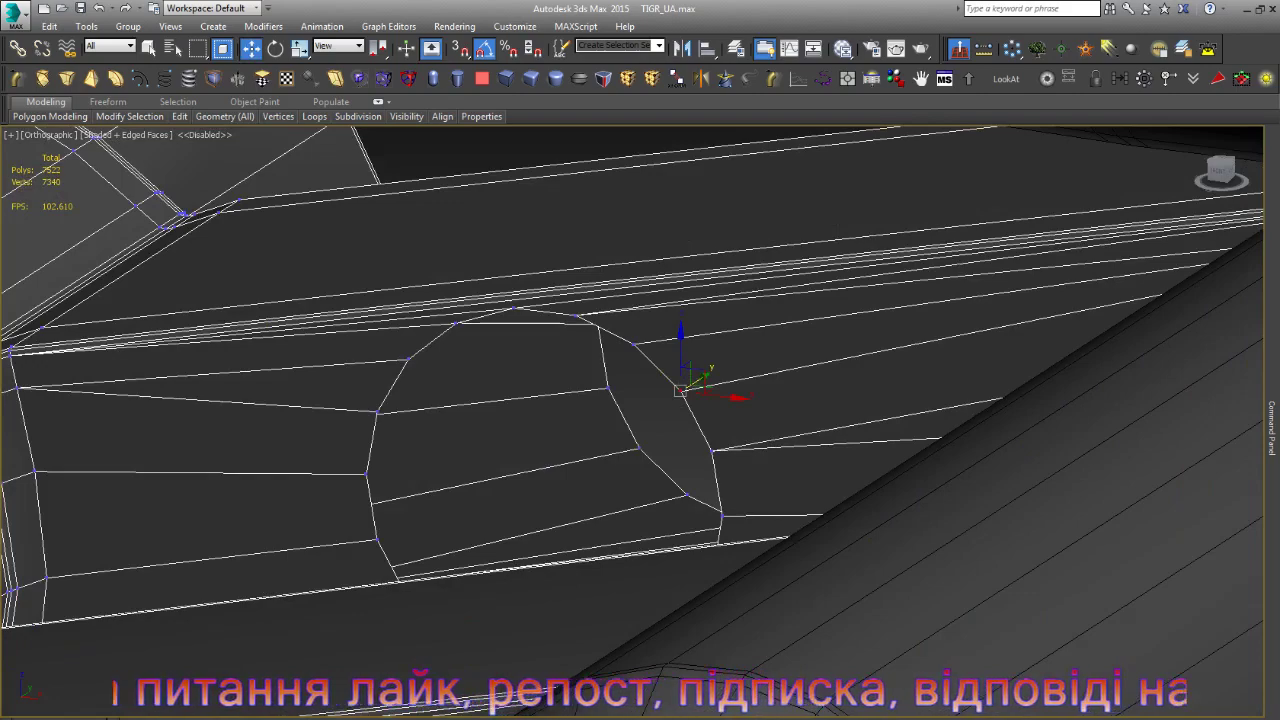
pyautogui.keyDown('alt'); pyautogui.moveTo(729, 509); pyautogui.dragTo(736, 600, button='middle'); pyautogui.keyUp('alt')
pyautogui.scroll(4, 732, 642)
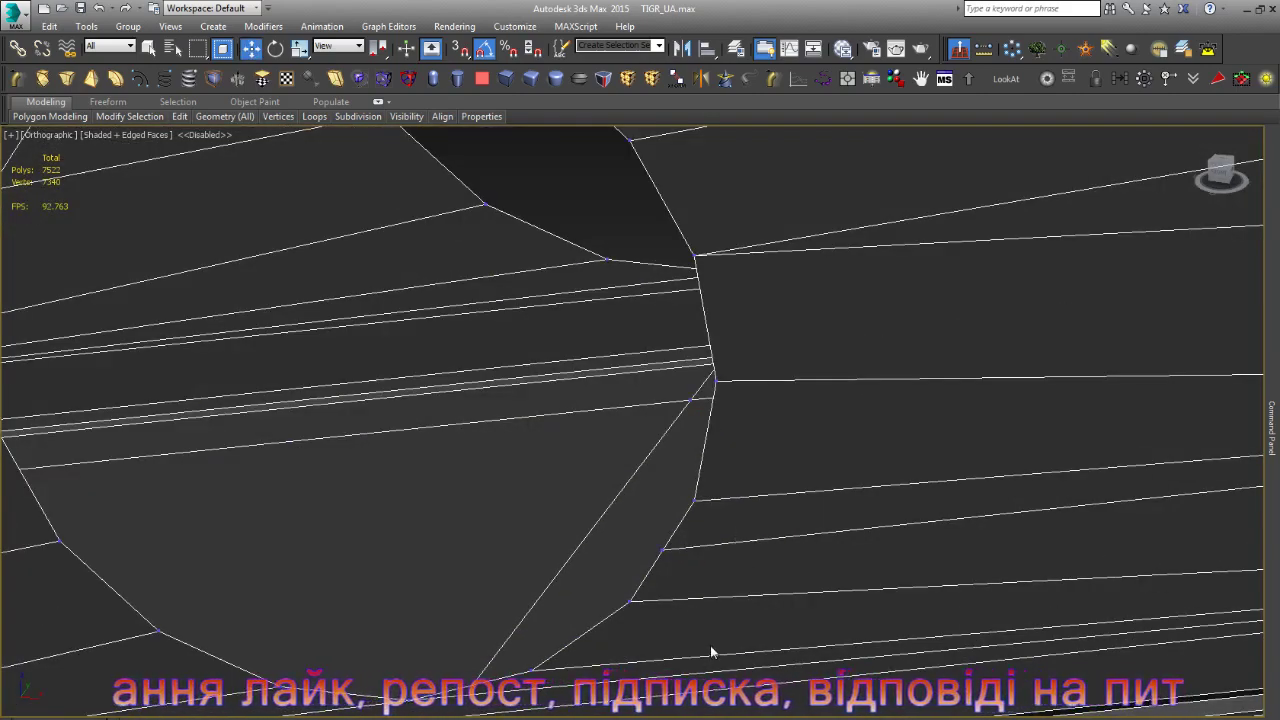
pyautogui.moveTo(660, 550); pyautogui.dragTo(694, 501)
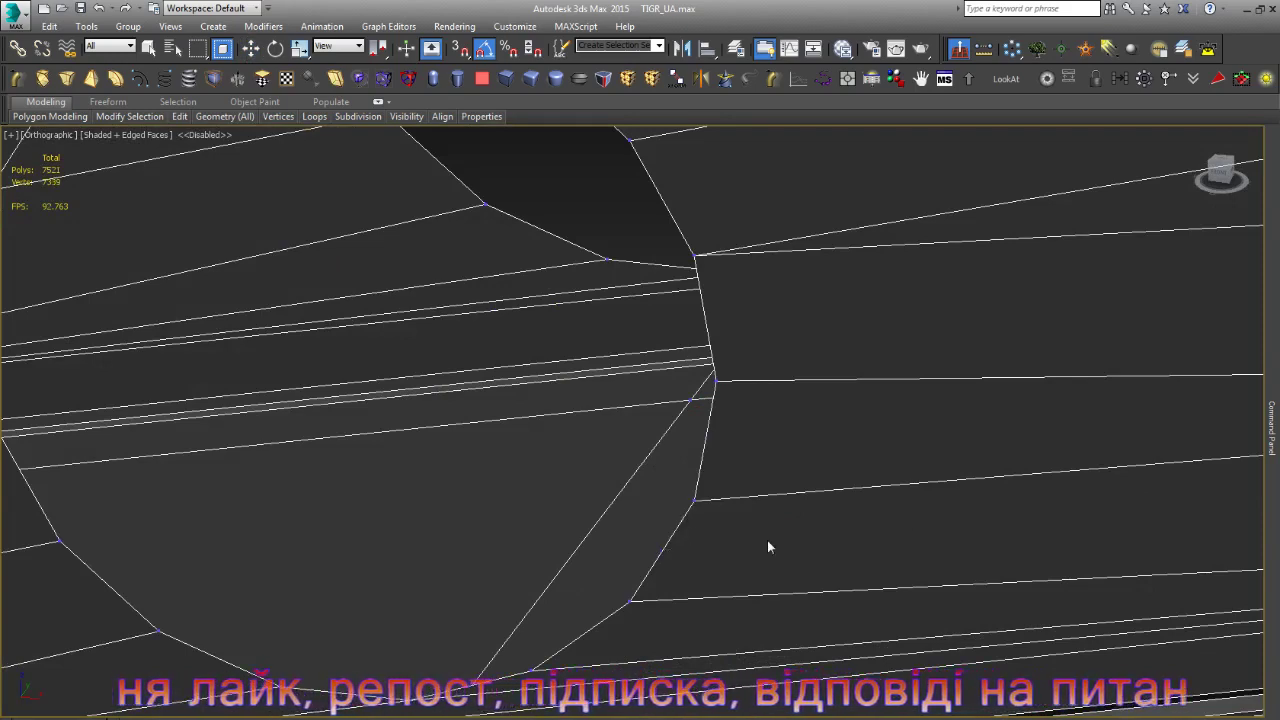
pyautogui.scroll(-2, 818, 482)
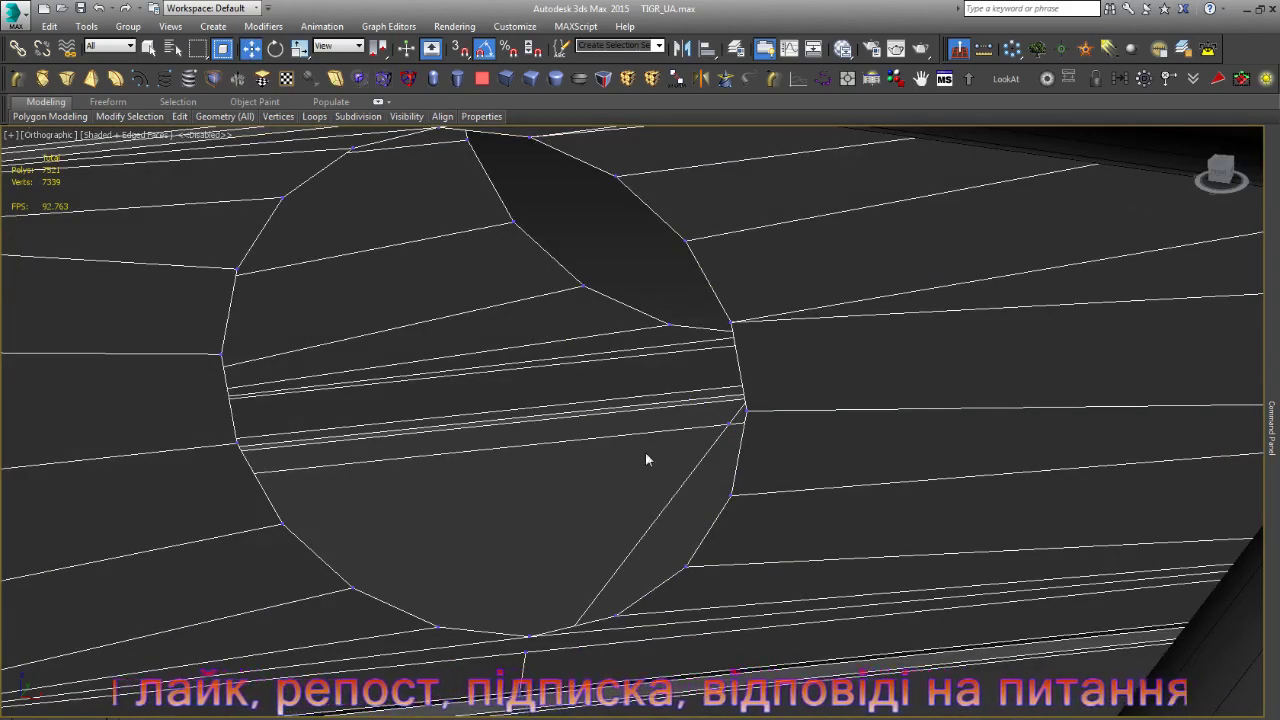
# - Cap the hole's circular border with faces, then enter Vertex level to inspect the arm
pyautogui.press('3')
pyautogui.click(740, 443)
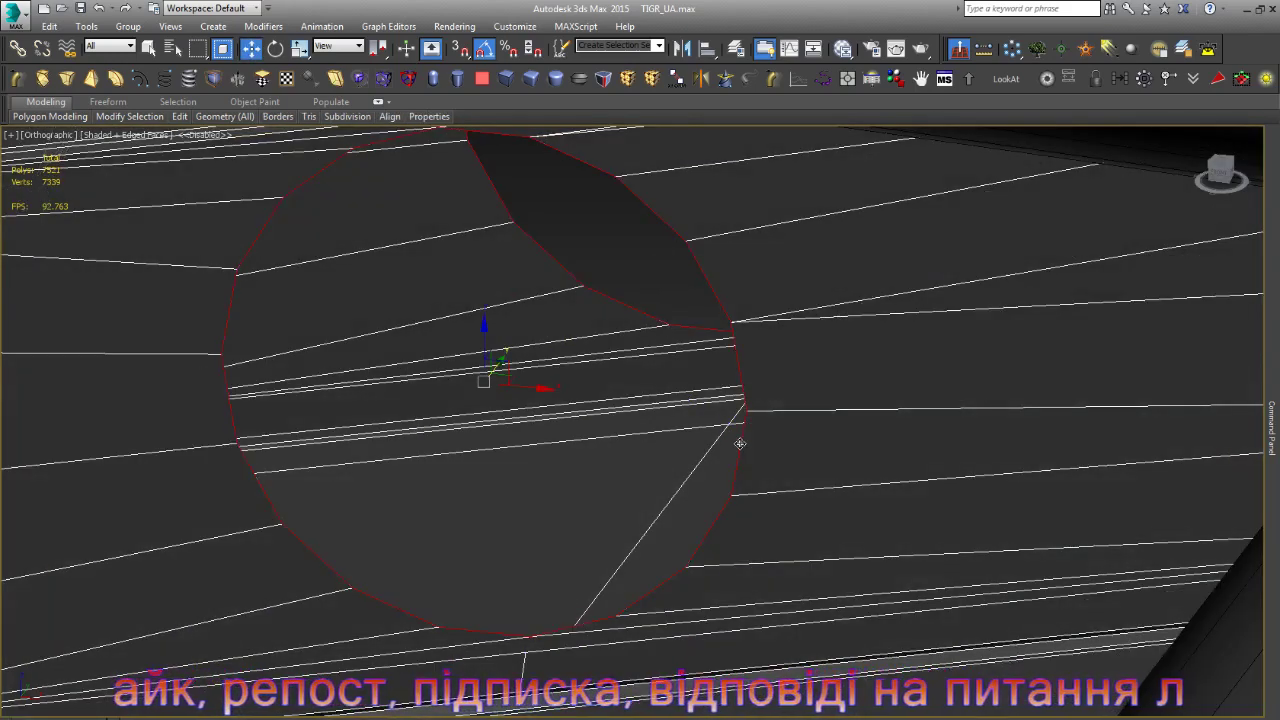
pyautogui.click(1272, 425)
pyautogui.scroll(-5, 1180, 578)
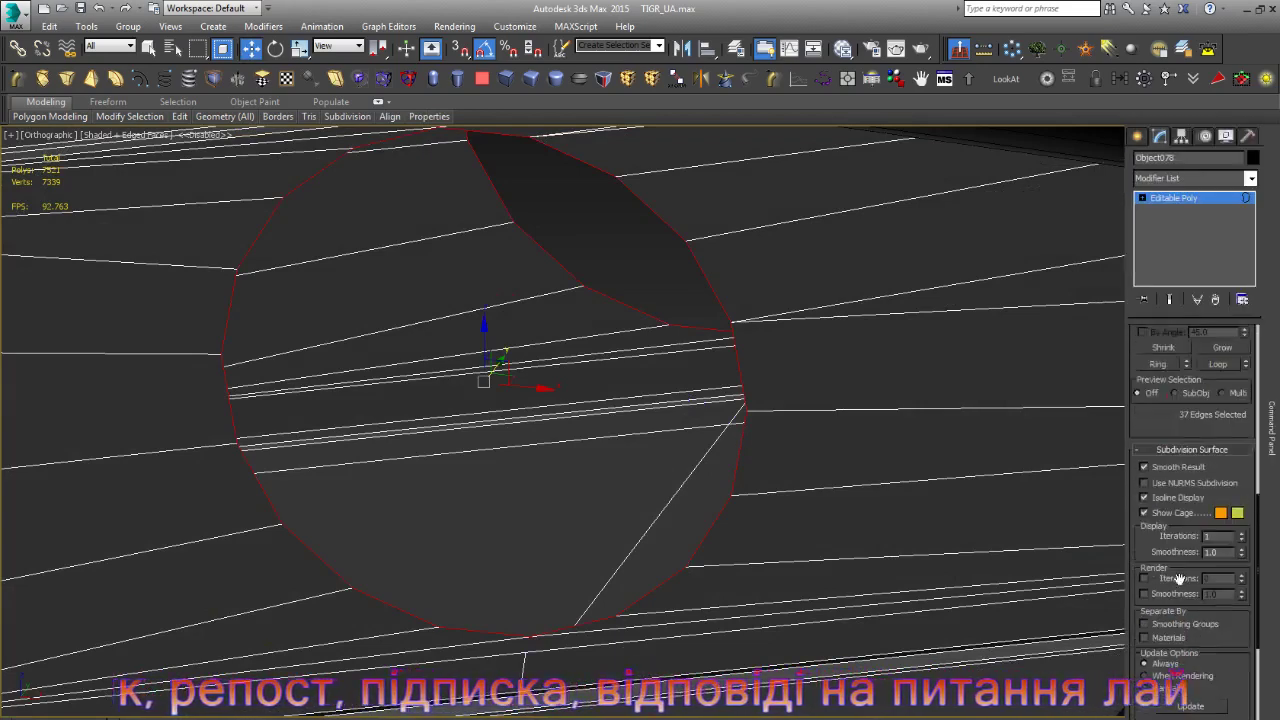
pyautogui.scroll(-5, 1180, 578)
pyautogui.click(1185, 629)
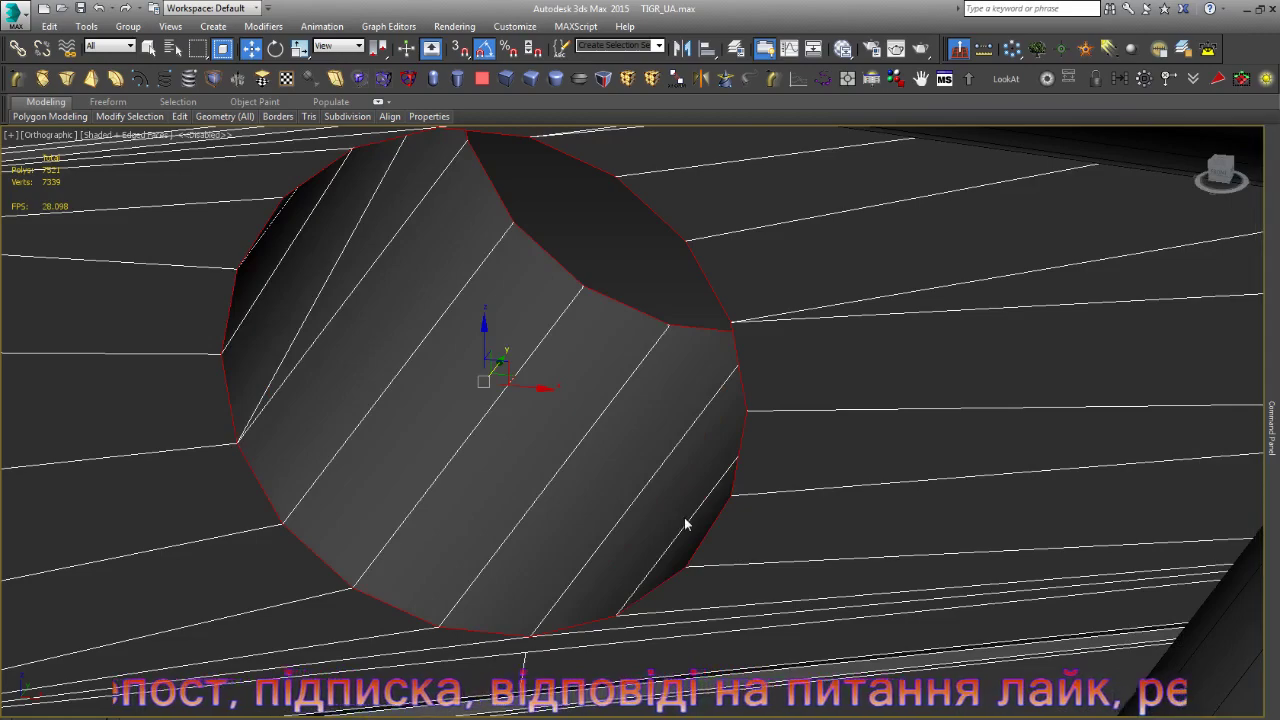
pyautogui.moveTo(684, 517)
pyautogui.keyDown('alt'); pyautogui.mouseDown(button='middle')
pyautogui.moveTo(721, 557)
pyautogui.moveTo(612, 310)
pyautogui.mouseUp(button='middle'); pyautogui.keyUp('alt')
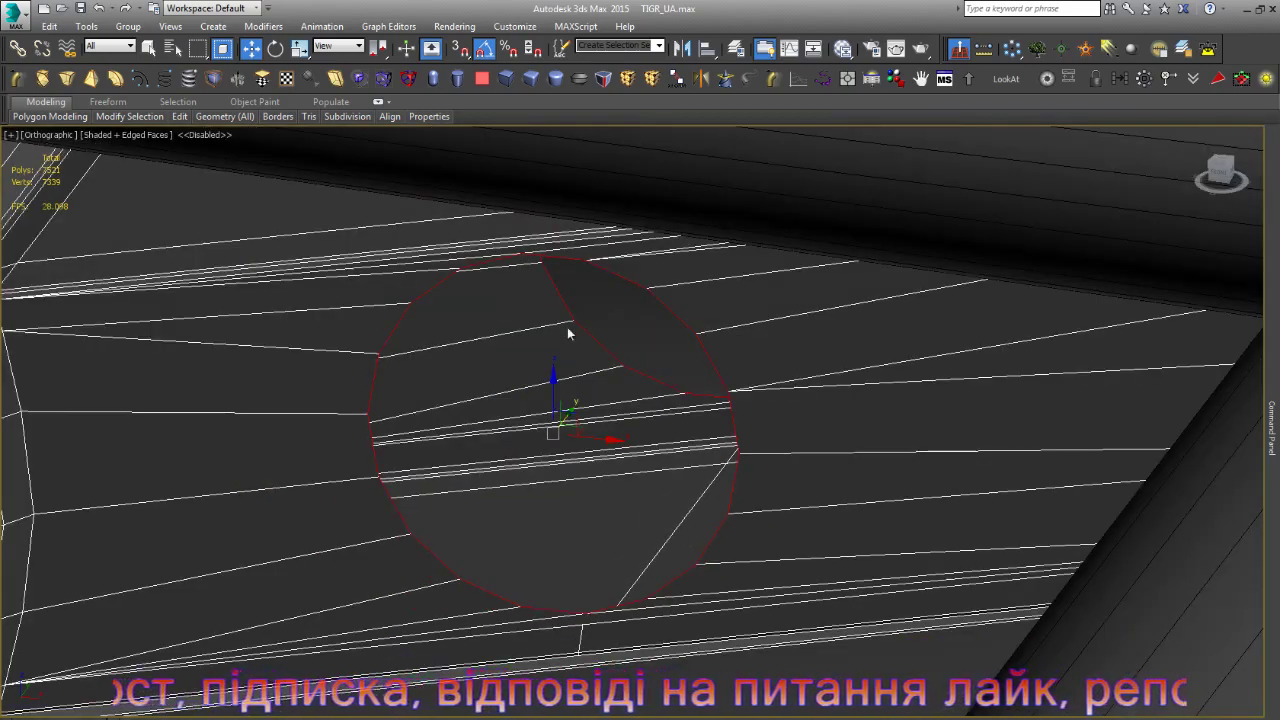
pyautogui.press('1')
pyautogui.moveTo(586, 460)
pyautogui.keyDown('alt'); pyautogui.mouseDown(button='middle')
pyautogui.moveTo(580, 451)
pyautogui.moveTo(634, 491)
pyautogui.moveTo(658, 360)
pyautogui.moveTo(720, 428)
pyautogui.moveTo(629, 451)
pyautogui.moveTo(437, 443)
pyautogui.moveTo(508, 443)
pyautogui.moveTo(484, 410)
pyautogui.moveTo(467, 506)
pyautogui.mouseUp(button='middle'); pyautogui.keyUp('alt')
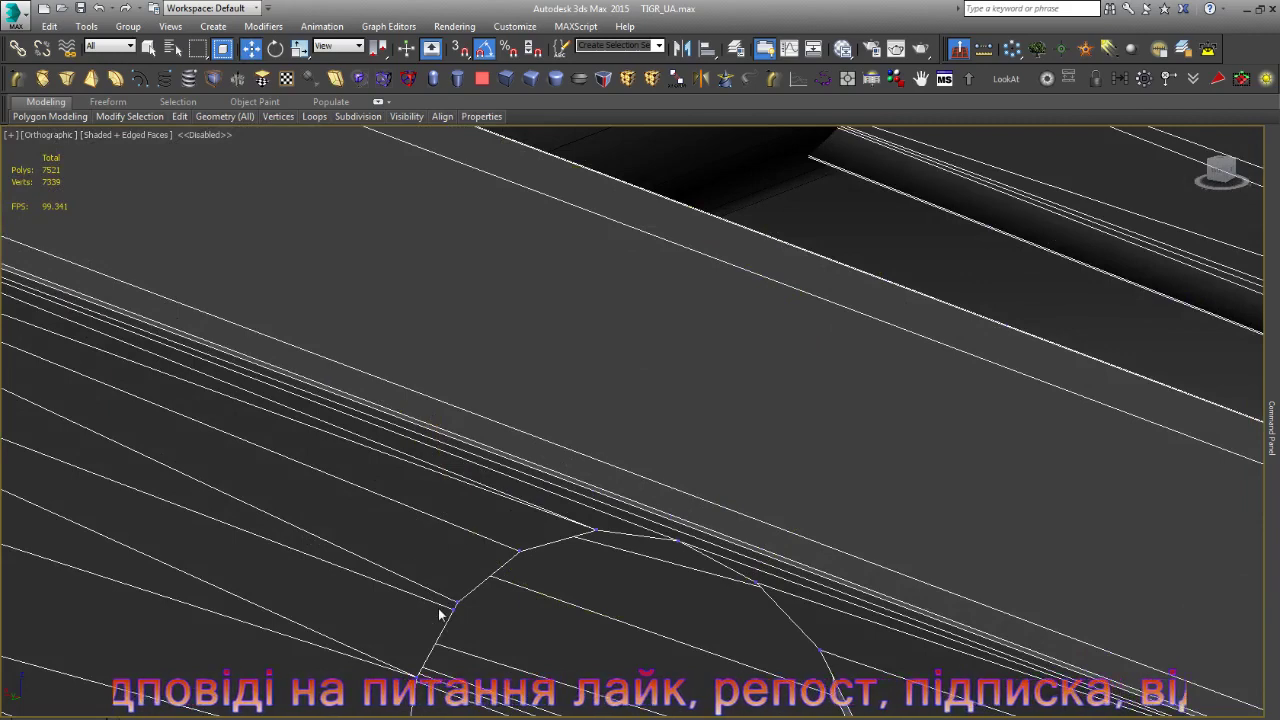
# - Orbit around the hole's vertices and select an edge beside the hole
pyautogui.scroll(4, 445, 607)
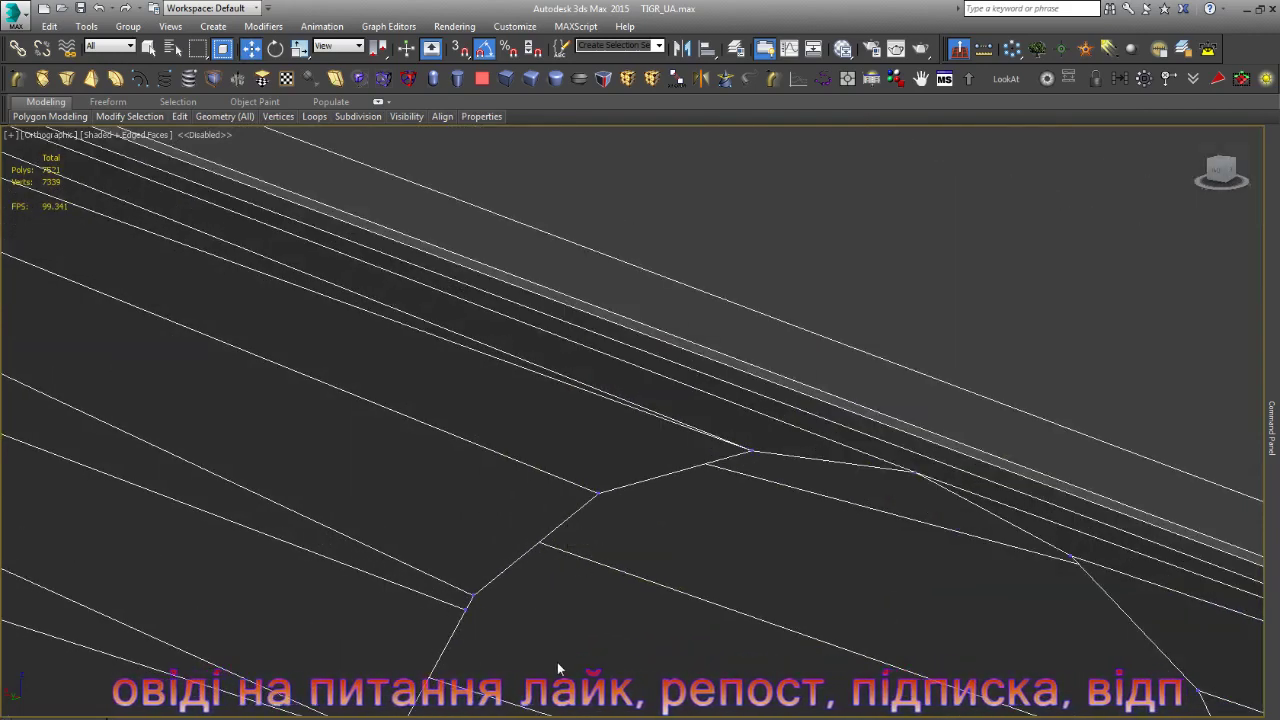
pyautogui.moveTo(557, 662)
pyautogui.keyDown('alt'); pyautogui.mouseDown(button='middle')
pyautogui.moveTo(507, 591)
pyautogui.moveTo(487, 600)
pyautogui.mouseUp(button='middle'); pyautogui.keyUp('alt')
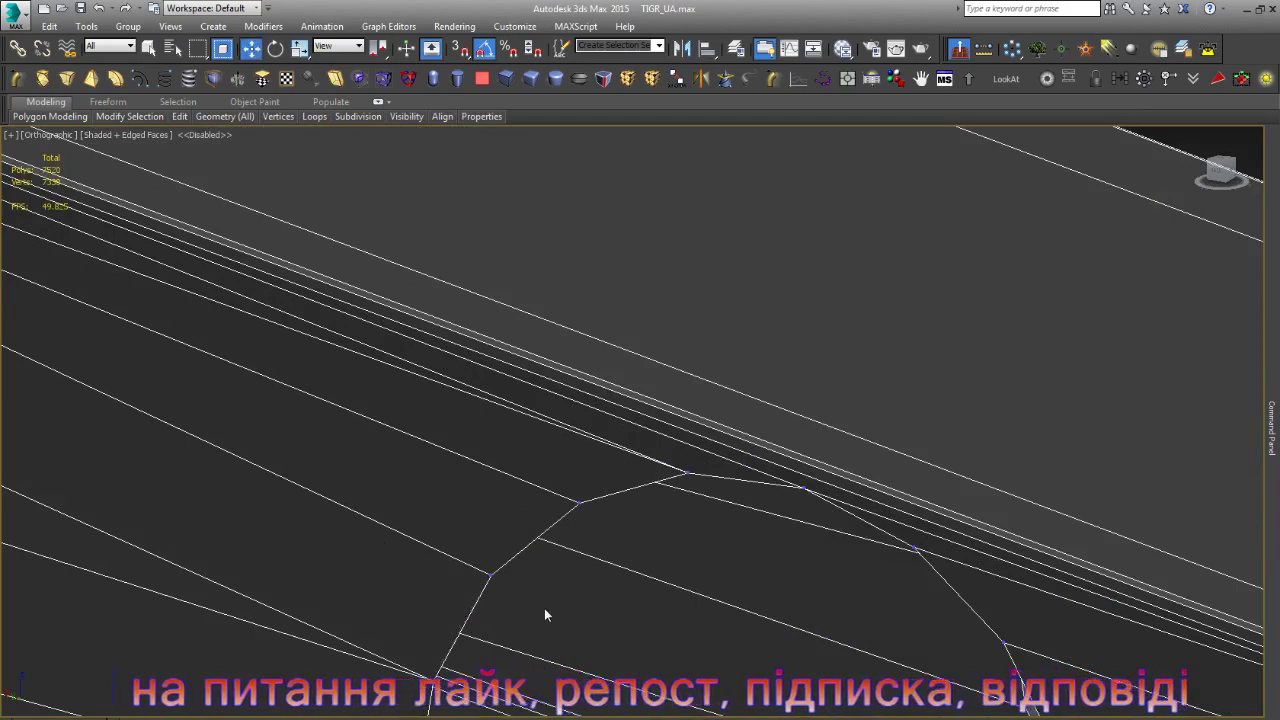
pyautogui.scroll(-3, 544, 608)
pyautogui.scroll(-5, 329, 532)
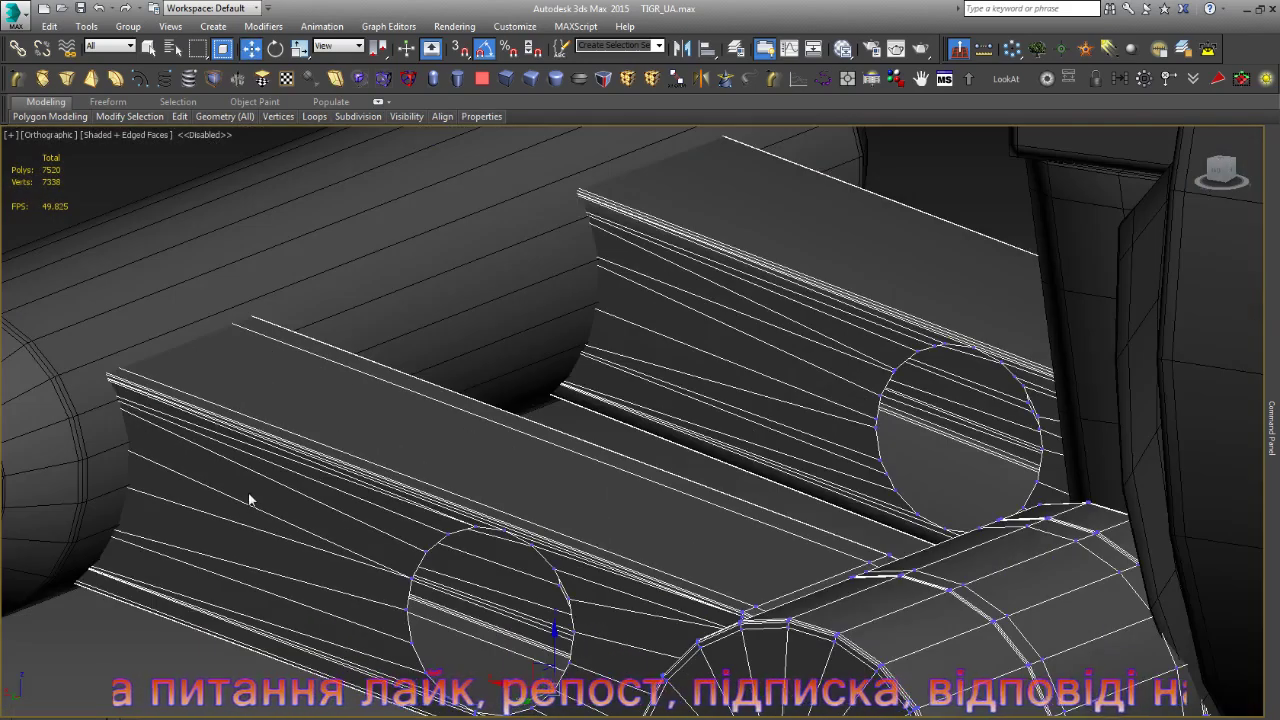
pyautogui.press('2')
pyautogui.click(245, 503)
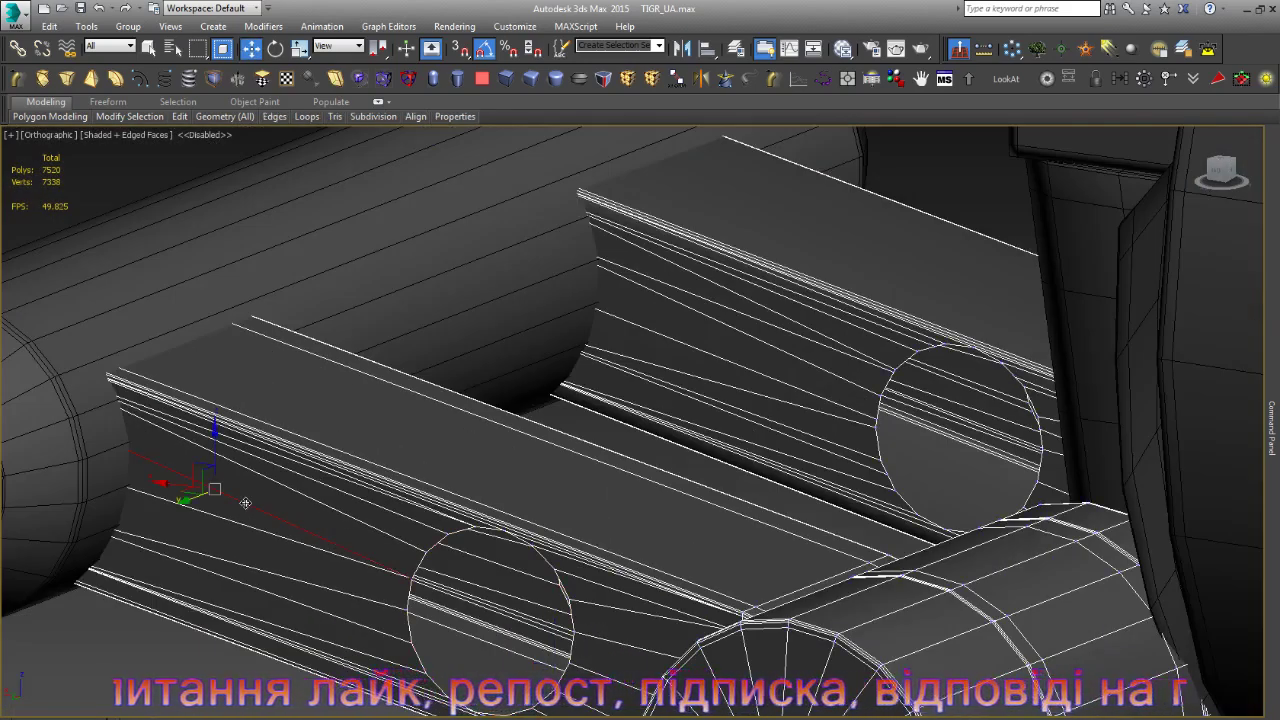
# - Select the hole's circular open border, frame it, and cap it with one polygon
pyautogui.press('3')
pyautogui.click(570, 612)
pyautogui.scroll(4, 565, 600)
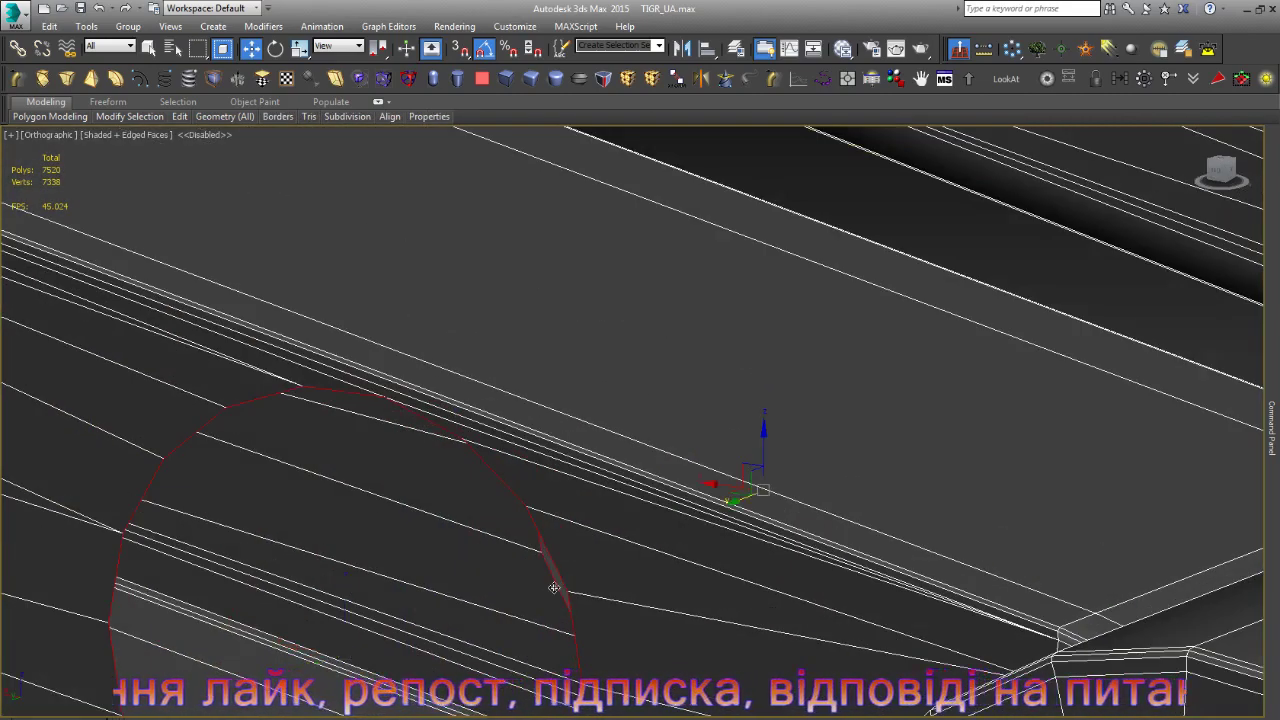
pyautogui.press('z')
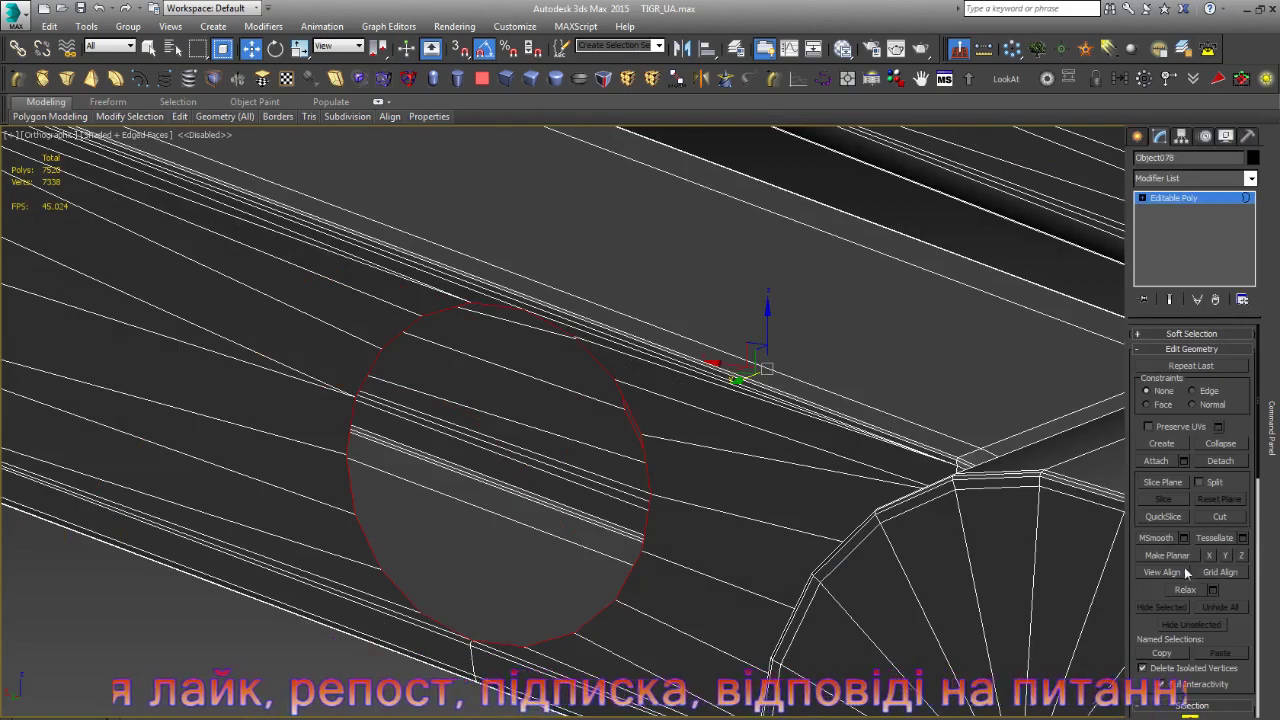
pyautogui.scroll(-5, 1165, 590)
pyautogui.scroll(-5, 1160, 600)
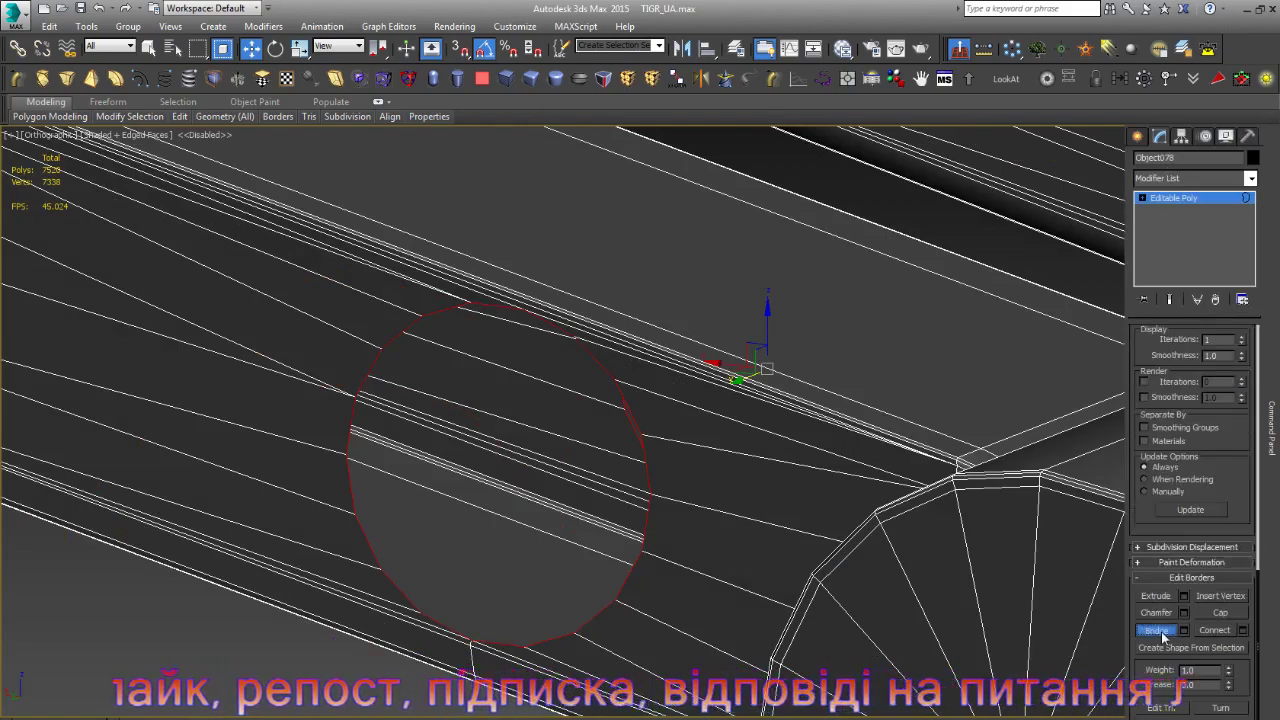
pyautogui.click(1220, 612)
pyautogui.moveTo(640, 490)
pyautogui.keyDown('alt'); pyautogui.mouseDown(button='middle')
pyautogui.moveTo(714, 480)
pyautogui.moveTo(689, 504)
pyautogui.moveTo(715, 424)
pyautogui.mouseUp(button='middle'); pyautogui.keyUp('alt')
pyautogui.scroll(-5, 689, 504)
pyautogui.scroll(8, 715, 424)
pyautogui.press('1')
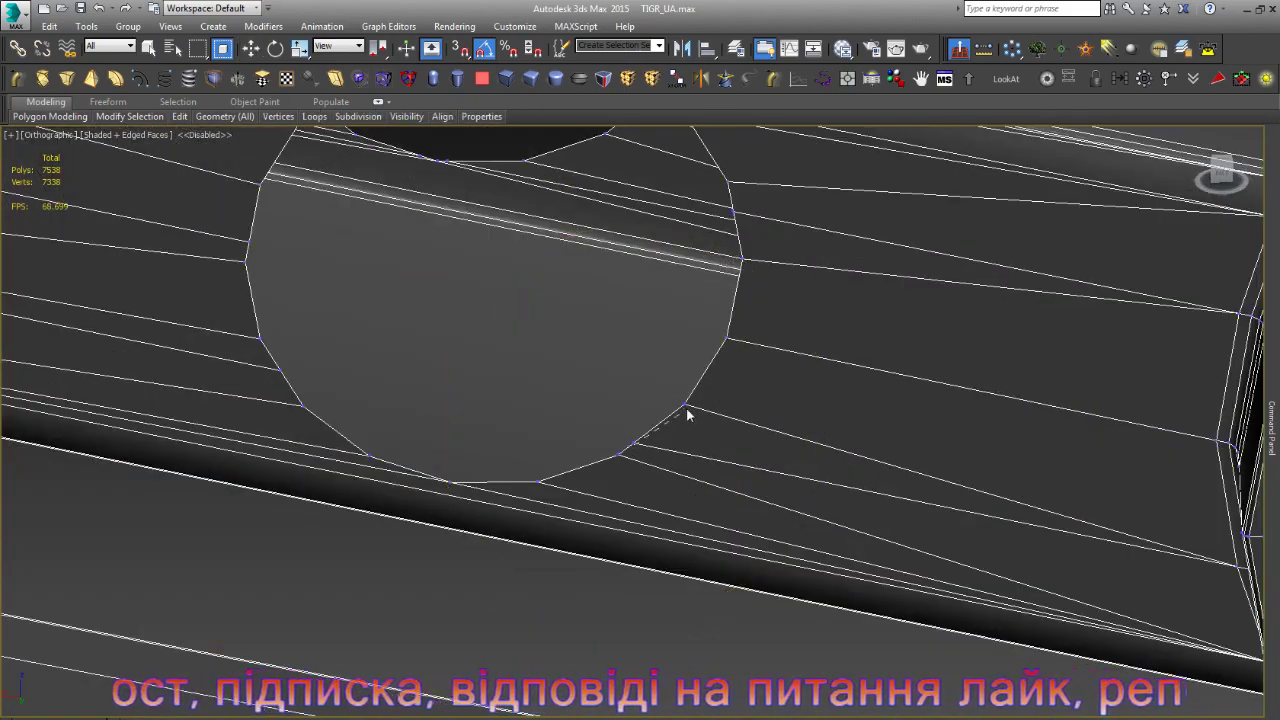
# - Cut a new edge from a vertex on the hole's rim across the arm's edges
pyautogui.scroll(-3, 684, 403)
pyautogui.keyDown('alt'); pyautogui.moveTo(700, 466); pyautogui.dragTo(706, 277, button='middle'); pyautogui.keyUp('alt')
pyautogui.scroll(4, 706, 277)
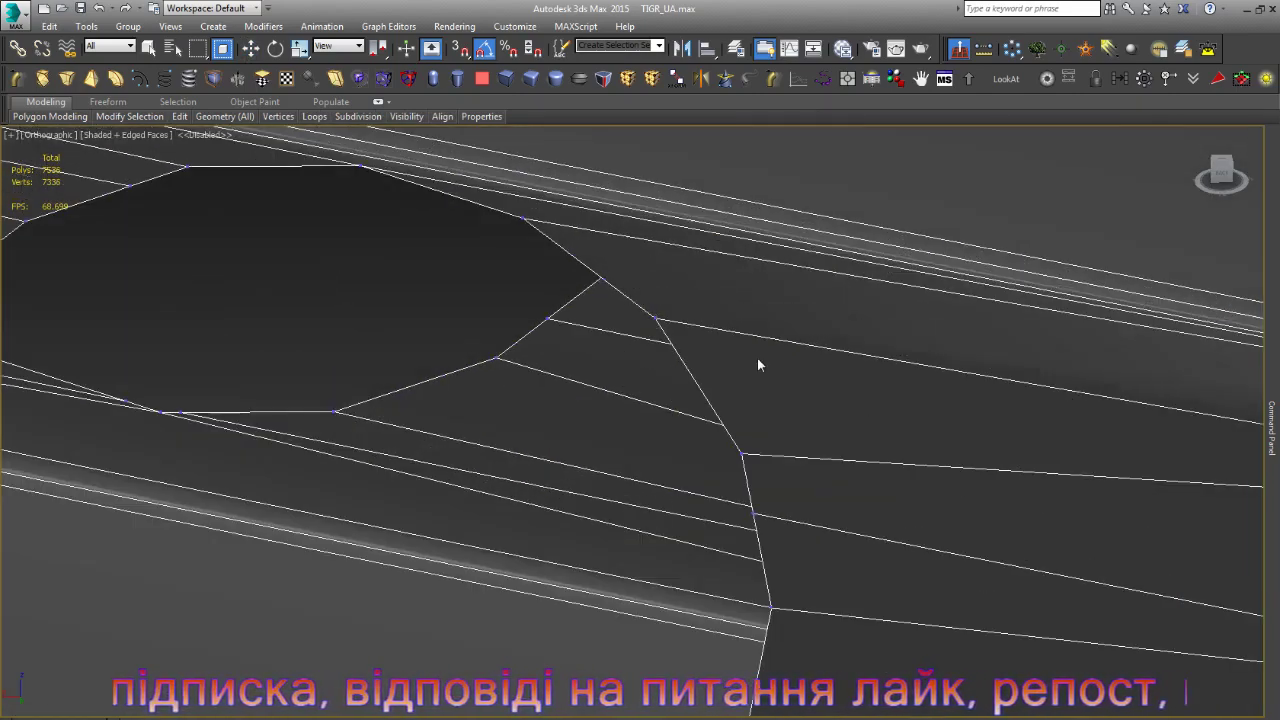
pyautogui.scroll(-3, 548, 337)
pyautogui.keyDown('alt'); pyautogui.moveTo(548, 337); pyautogui.dragTo(502, 334, button='middle'); pyautogui.keyUp('alt')
pyautogui.scroll(4, 502, 334)
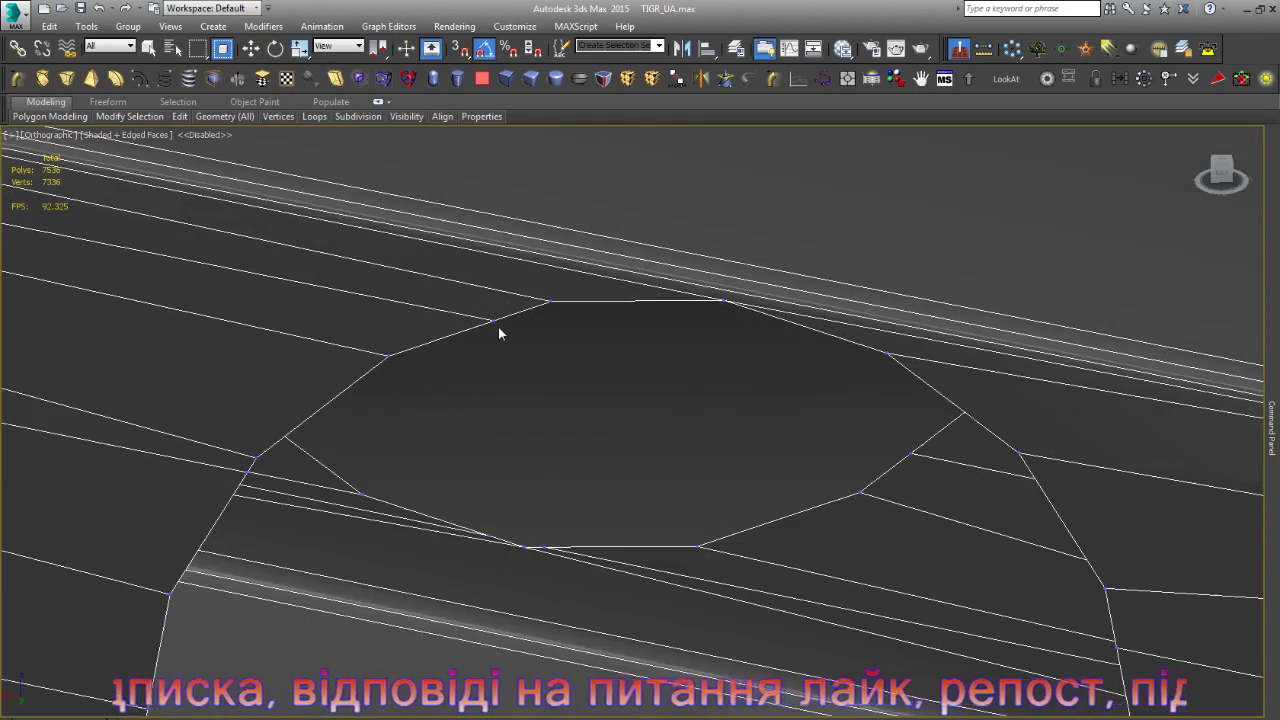
pyautogui.click(492, 321)
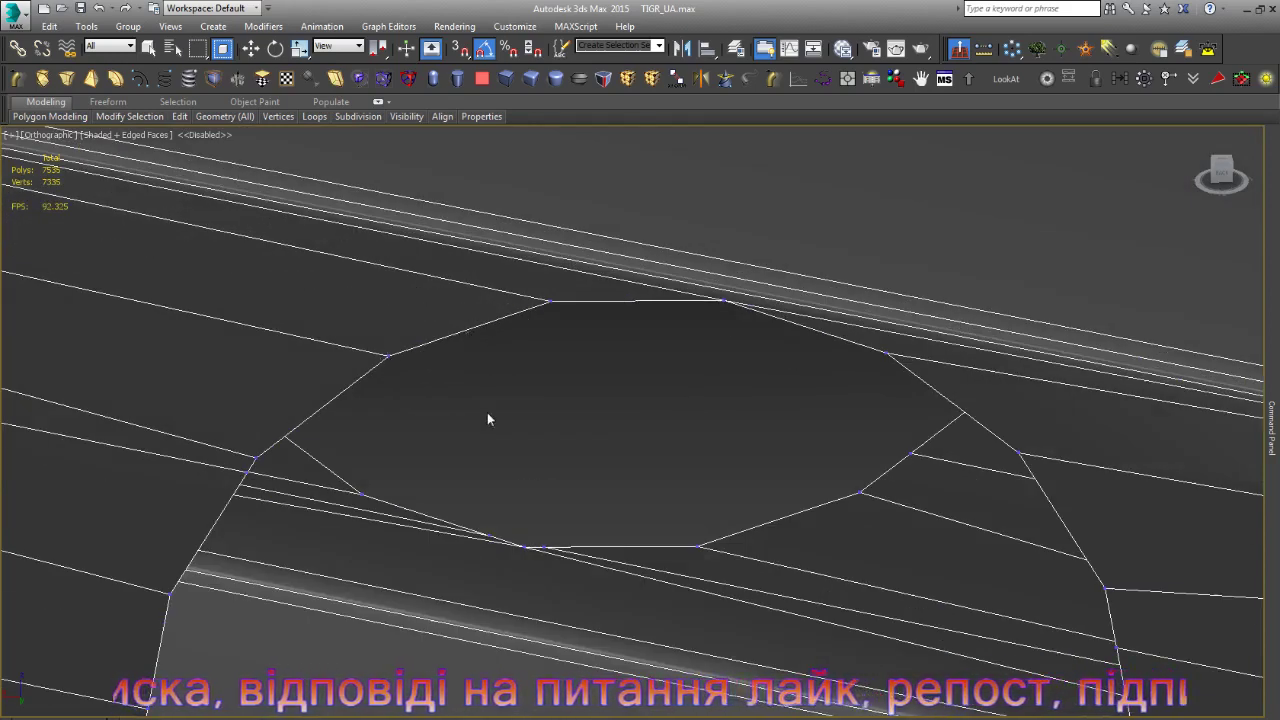
pyautogui.press('w')
pyautogui.scroll(-3, 487, 412)
pyautogui.scroll(4, 620, 418)
pyautogui.scroll(2, 610, 462)
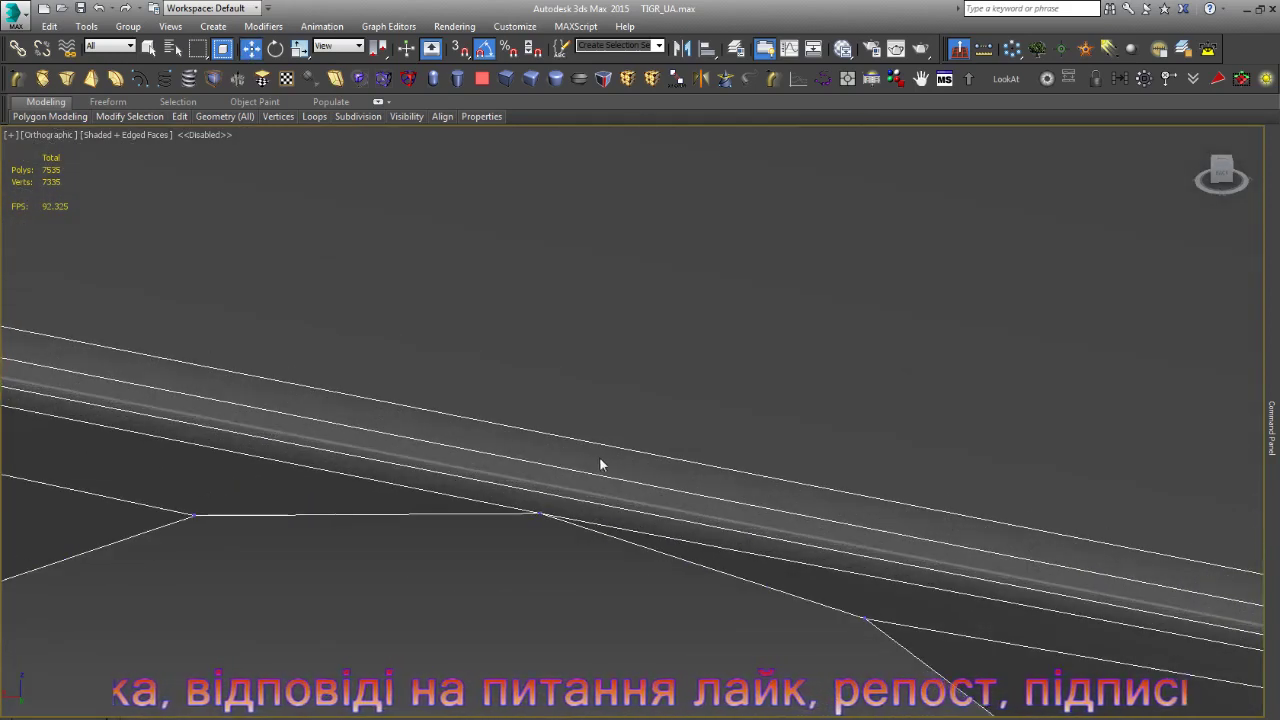
pyautogui.click(545, 488)
pyautogui.rightClick(545, 488)
pyautogui.scroll(2, 543, 537)
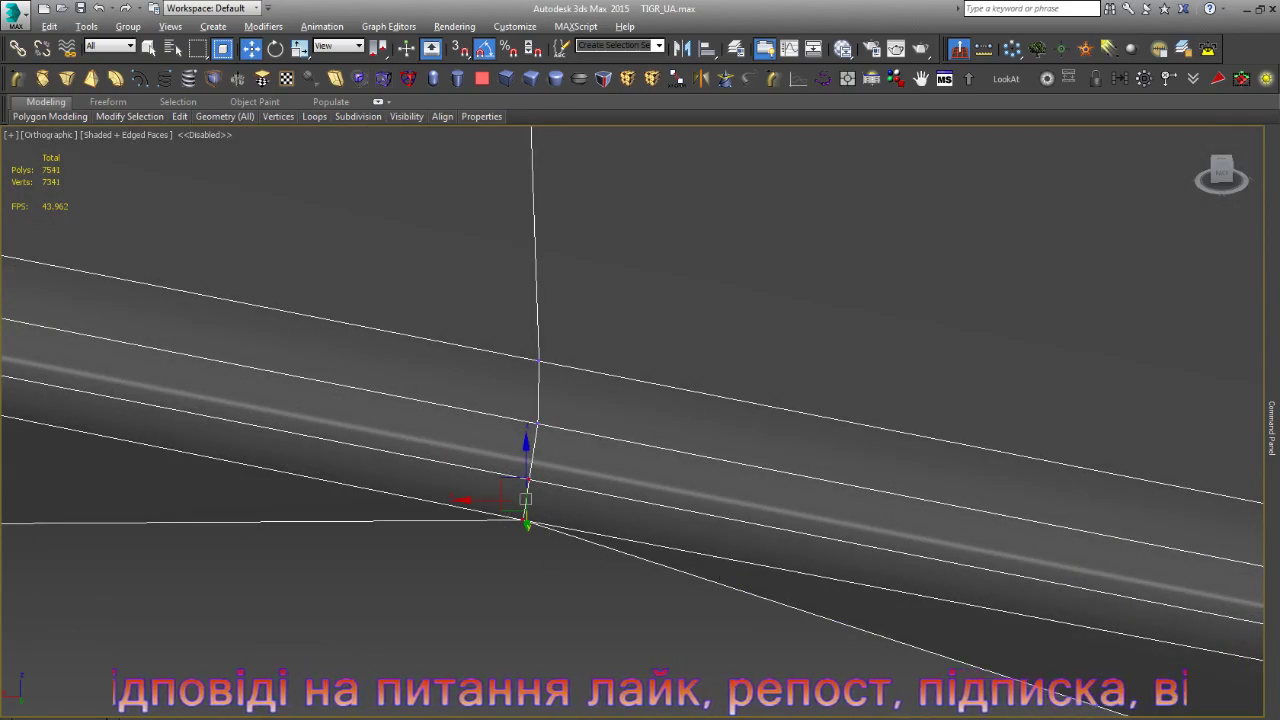
# - Connect the box-selected vertices at the cut's end with a new edge
pyautogui.moveTo(714, 443)
pyautogui.keyDown('alt'); pyautogui.mouseDown(button='middle')
pyautogui.moveTo(812, 475)
pyautogui.moveTo(866, 466)
pyautogui.moveTo(829, 440)
pyautogui.moveTo(623, 450)
pyautogui.moveTo(646, 478)
pyautogui.mouseUp(button='middle'); pyautogui.keyUp('alt')
pyautogui.scroll(2, 660, 402)
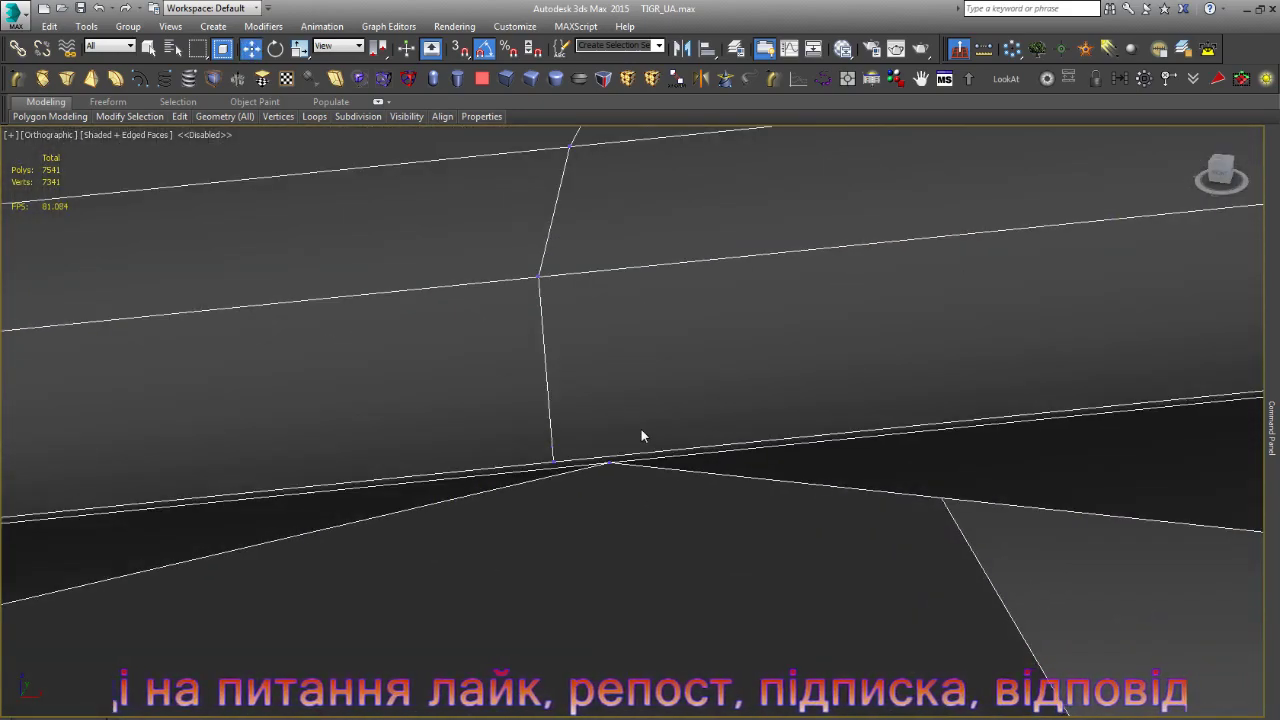
pyautogui.moveTo(640, 428); pyautogui.dragTo(539, 494)
pyautogui.hotkey('ctrl', 'shift', 'e')
pyautogui.keyDown('alt'); pyautogui.moveTo(623, 457); pyautogui.dragTo(628, 445, button='middle'); pyautogui.keyUp('alt')
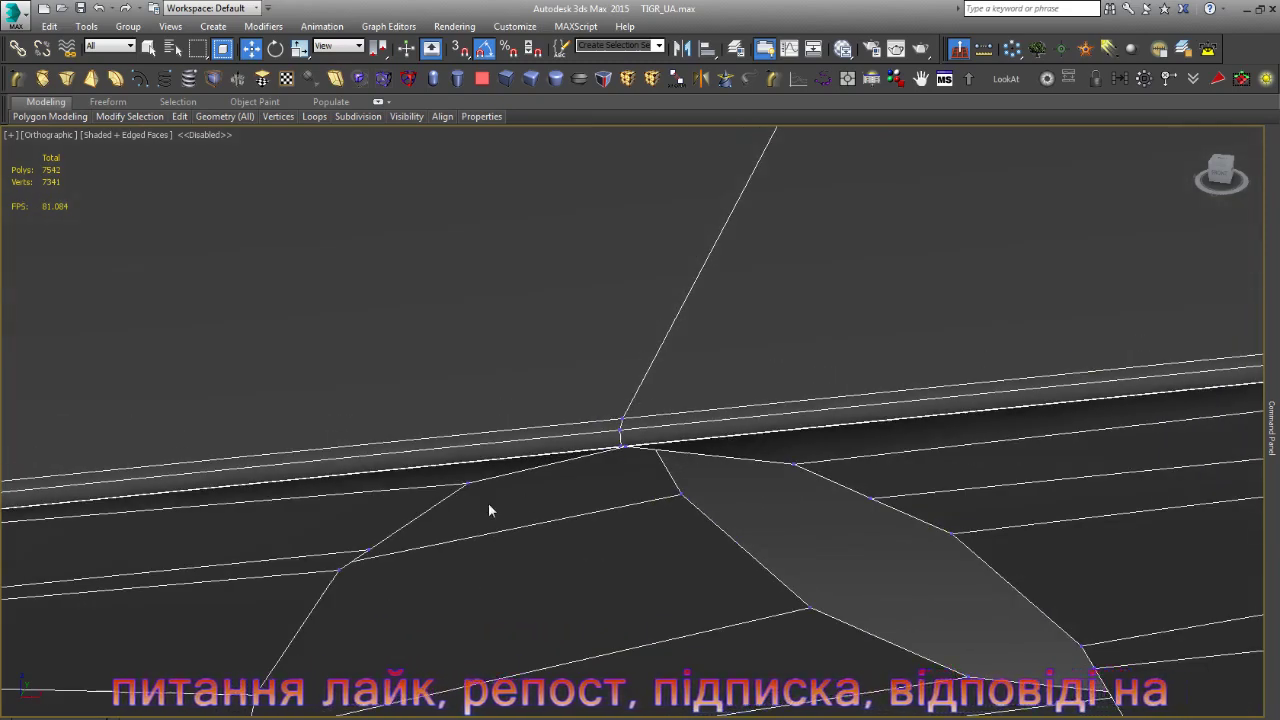
# - Weld stray vertices near the hole onto their neighbouring vertices
pyautogui.click(343, 571)
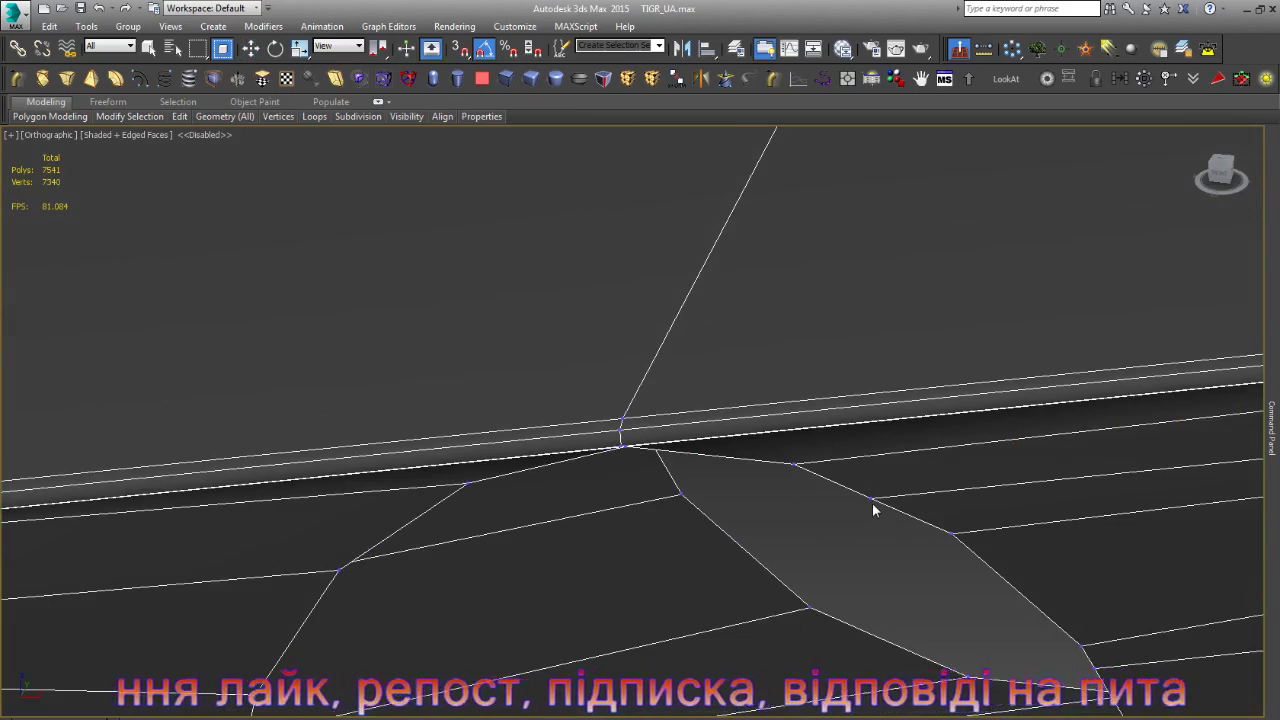
pyautogui.click(951, 531)
pyautogui.scroll(-3, 948, 571)
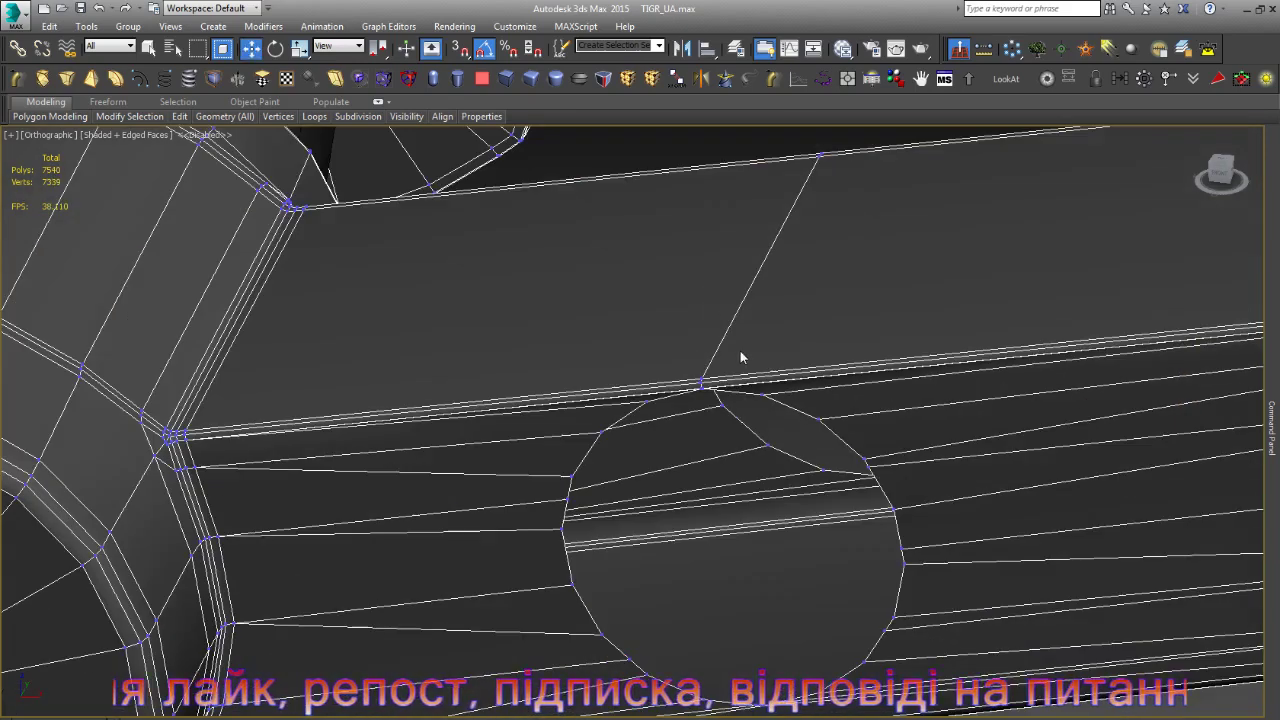
pyautogui.scroll(3, 904, 482)
pyautogui.scroll(3, 904, 482)
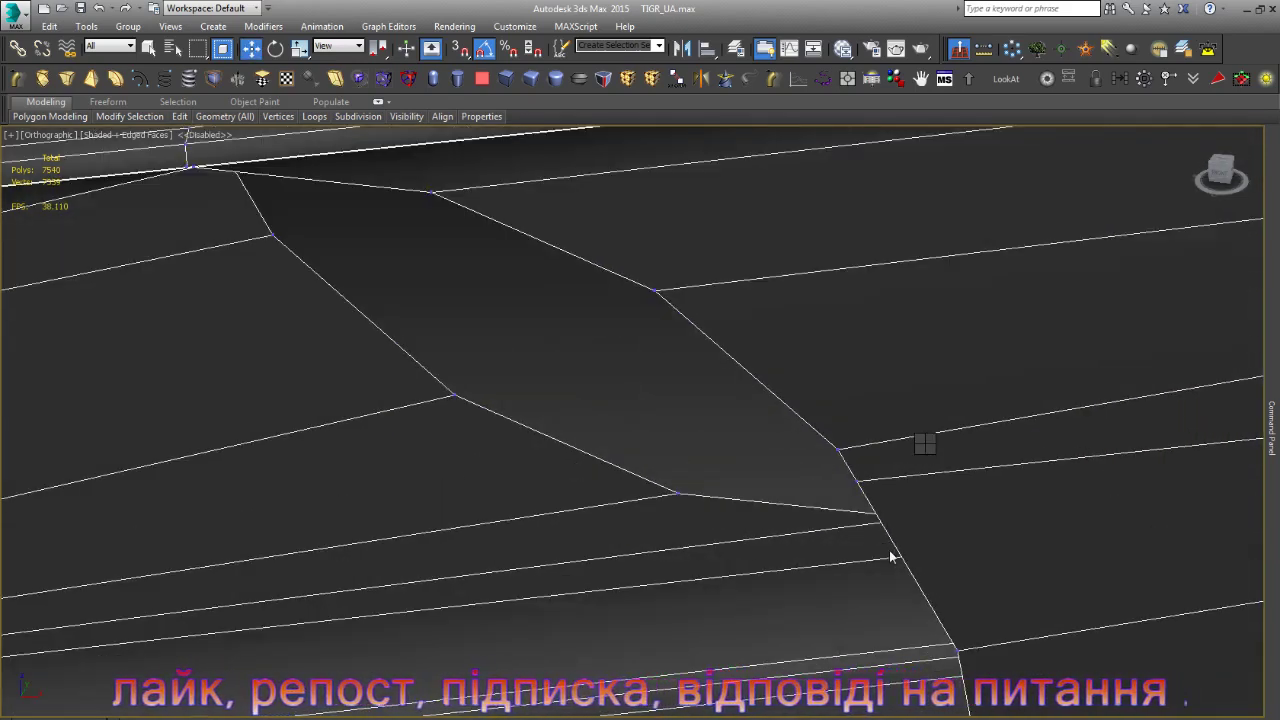
pyautogui.click(878, 513)
pyautogui.click(955, 648)
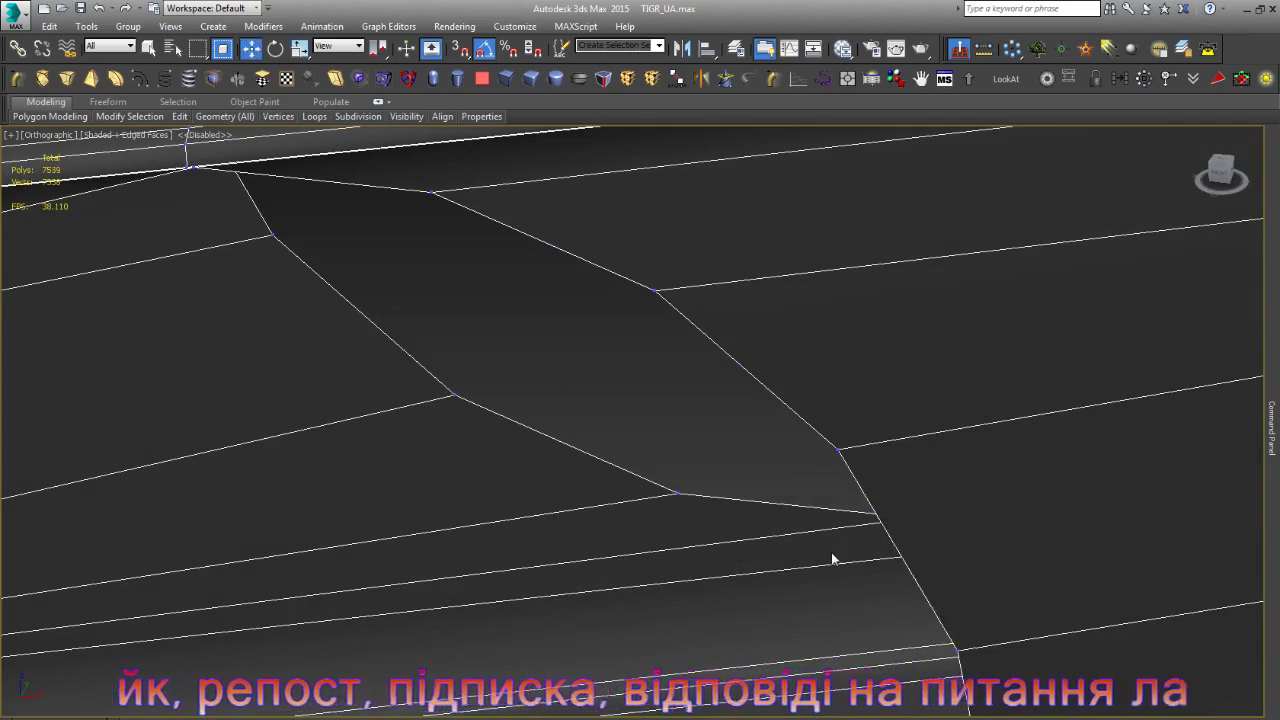
pyautogui.scroll(-4, 831, 557)
pyautogui.scroll(3, 925, 443)
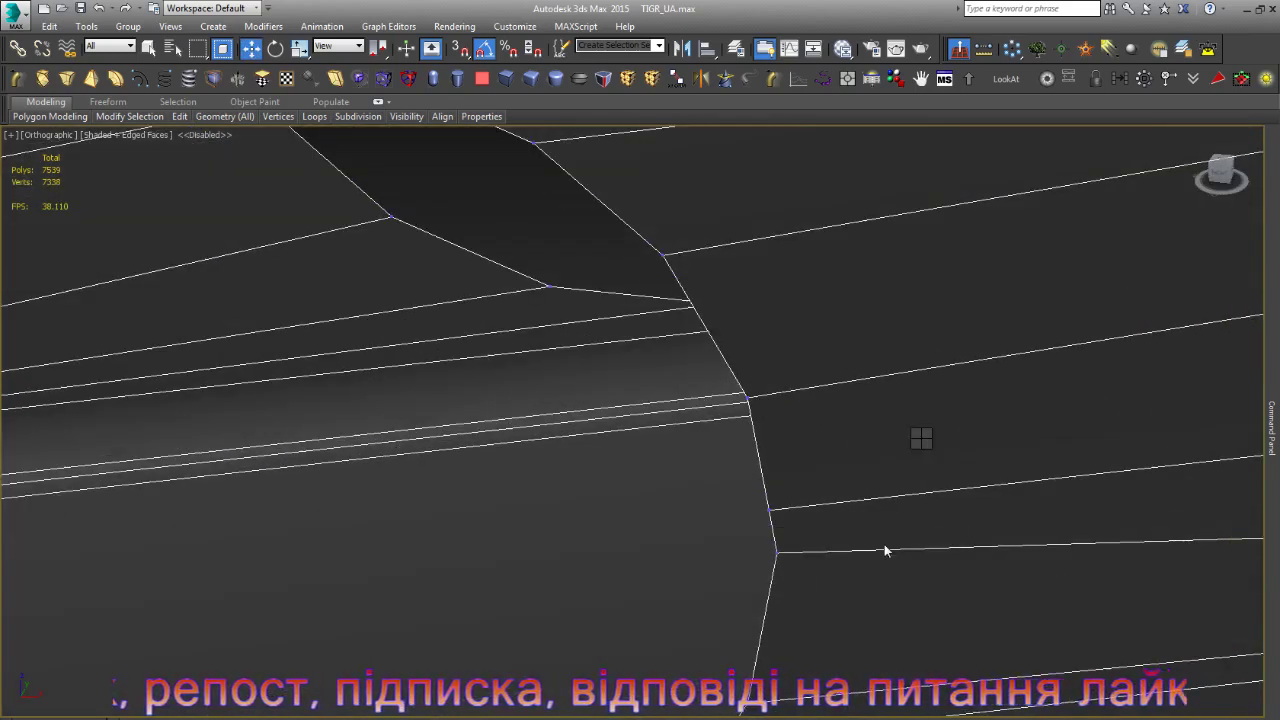
# - Merge the lower vertex onto the one above and weld extra rim vertices
pyautogui.click(770, 510)
pyautogui.click(748, 397)
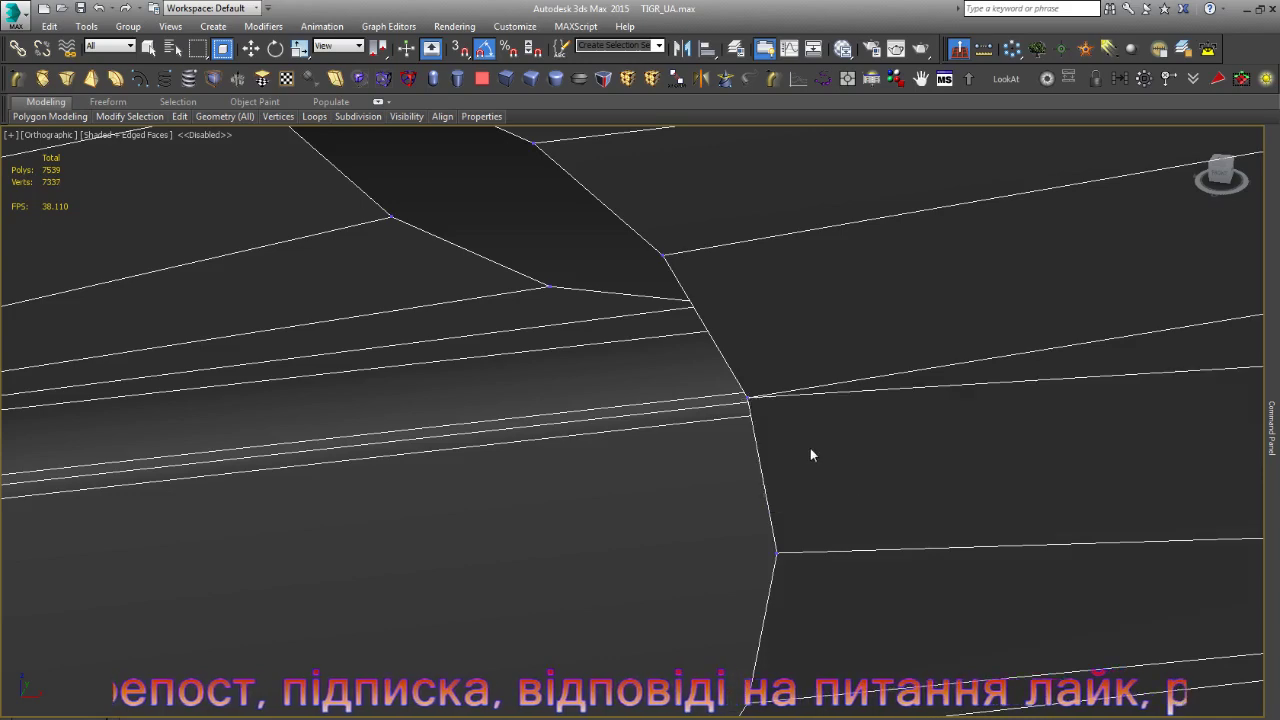
pyautogui.scroll(-4, 810, 448)
pyautogui.scroll(4, 811, 422)
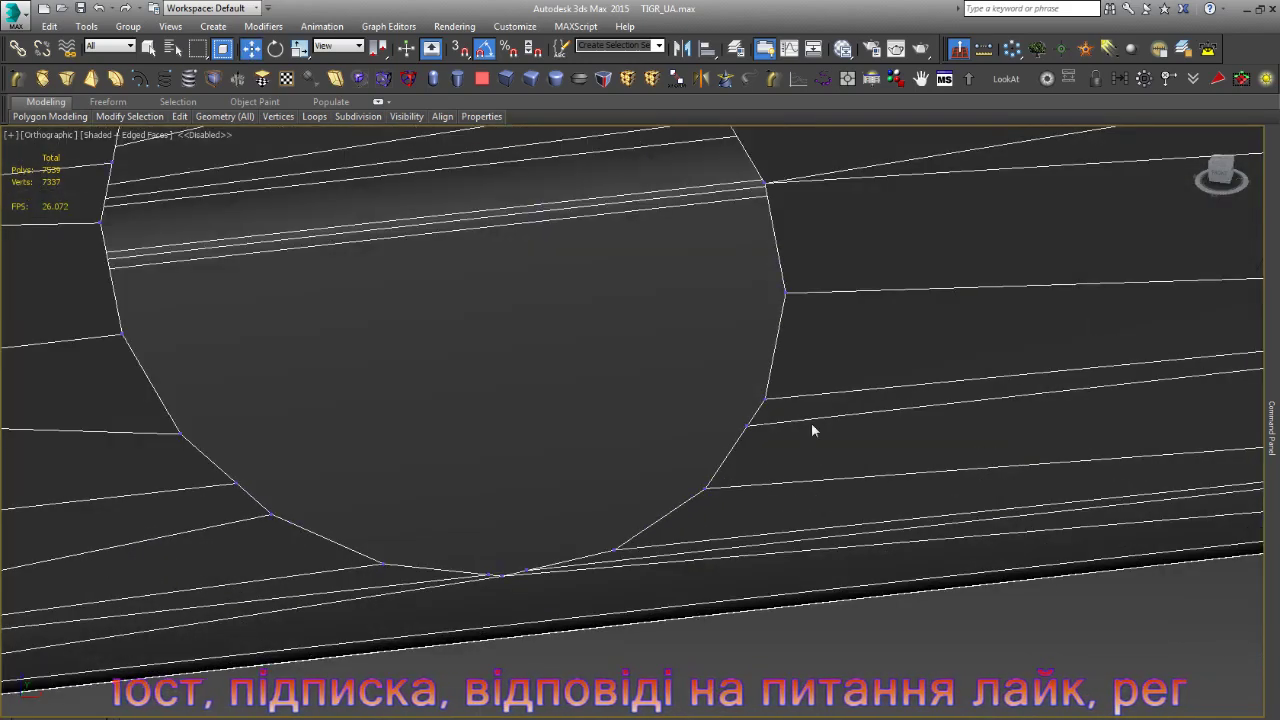
pyautogui.click(760, 400)
pyautogui.press('w')
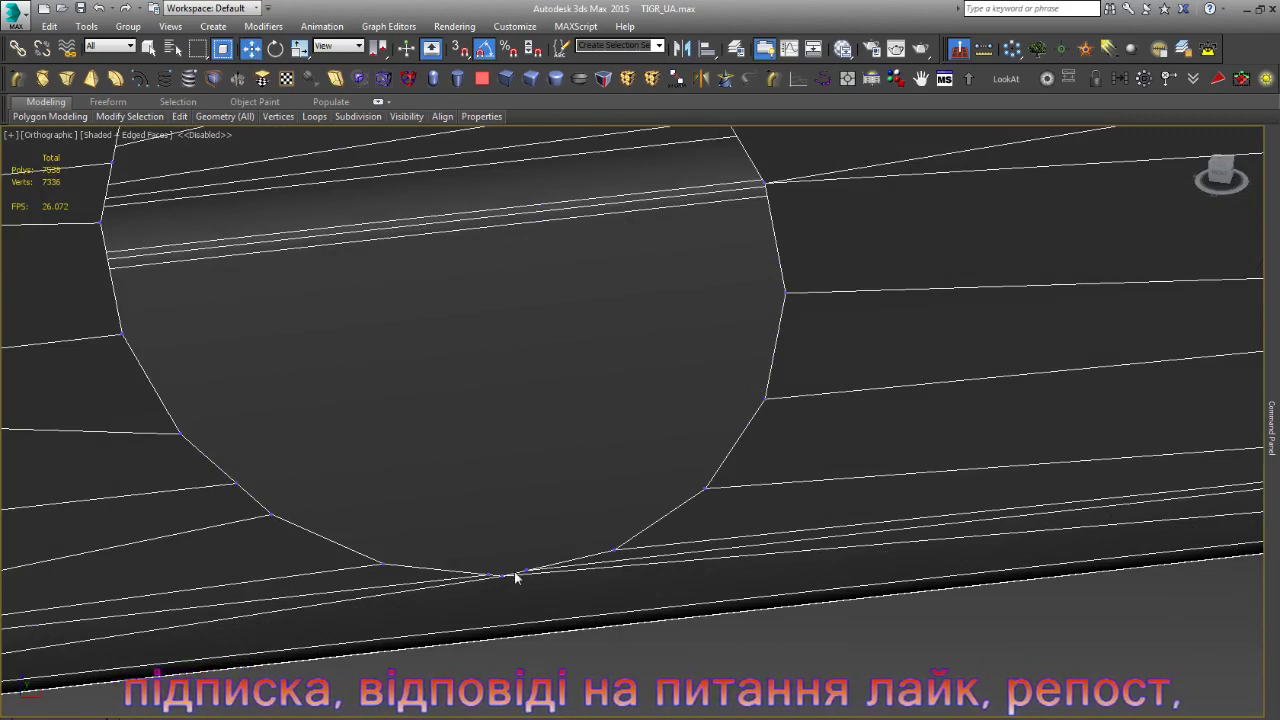
pyautogui.scroll(4, 512, 575)
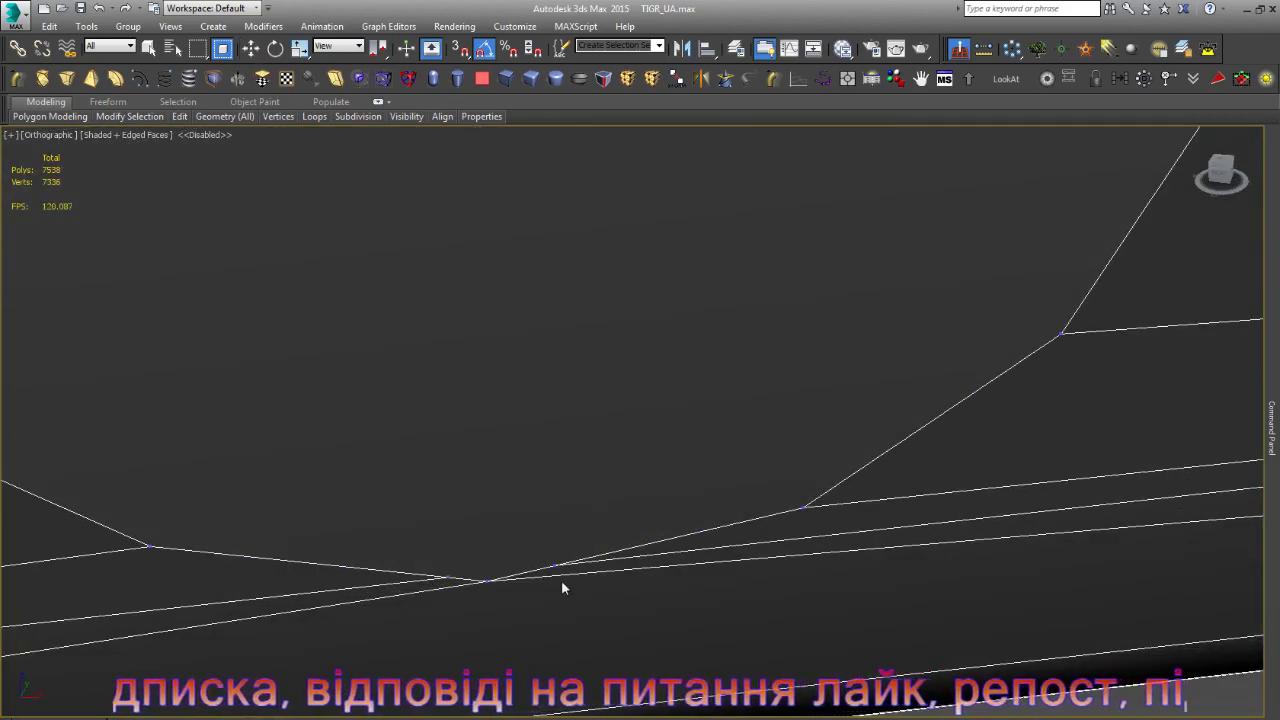
pyautogui.click(485, 580)
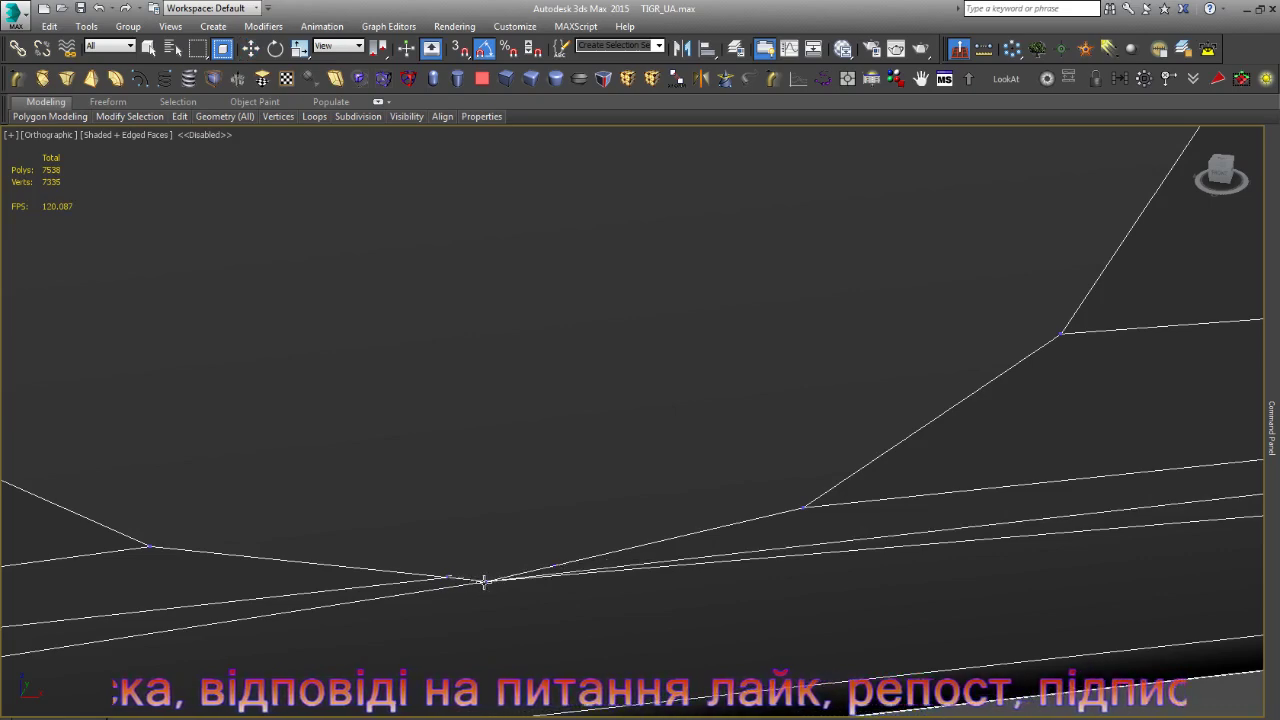
pyautogui.press('w')
# - Weld the remaining redundant rim vertices, then select an edge beside the hole
pyautogui.scroll(-4, 577, 598)
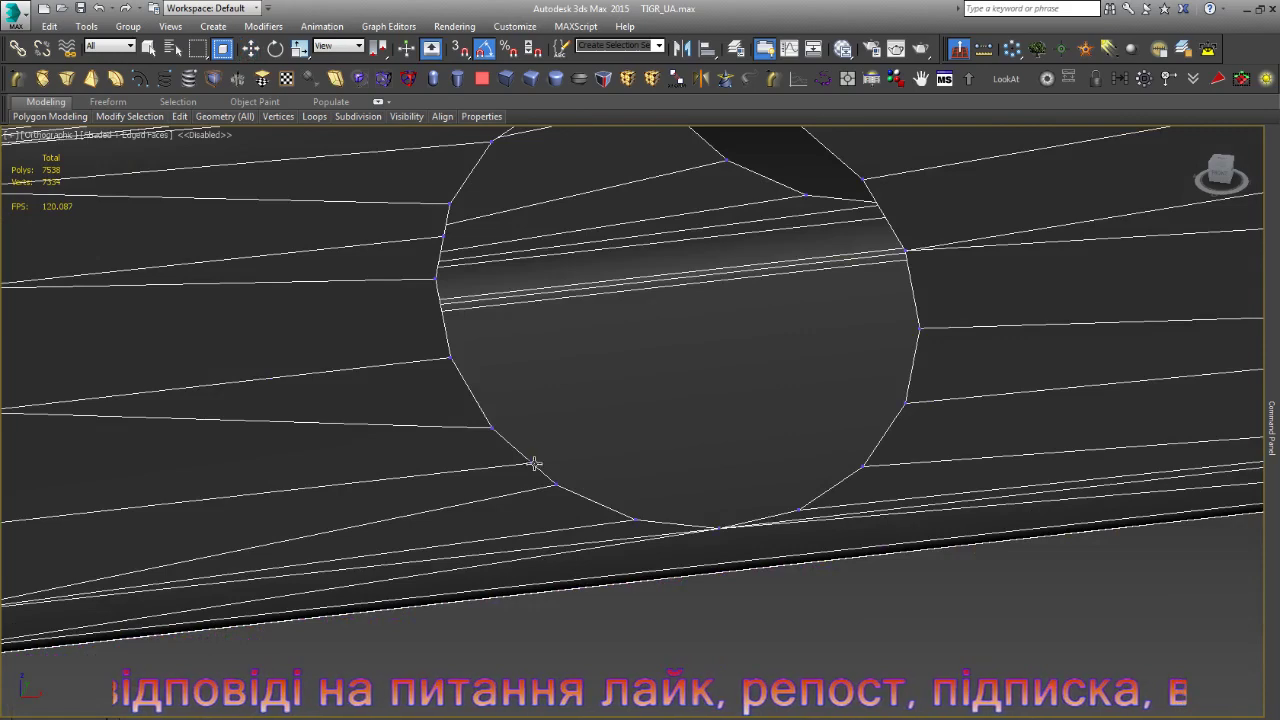
pyautogui.click(492, 430)
pyautogui.scroll(-2, 588, 446)
pyautogui.scroll(-2, 606, 469)
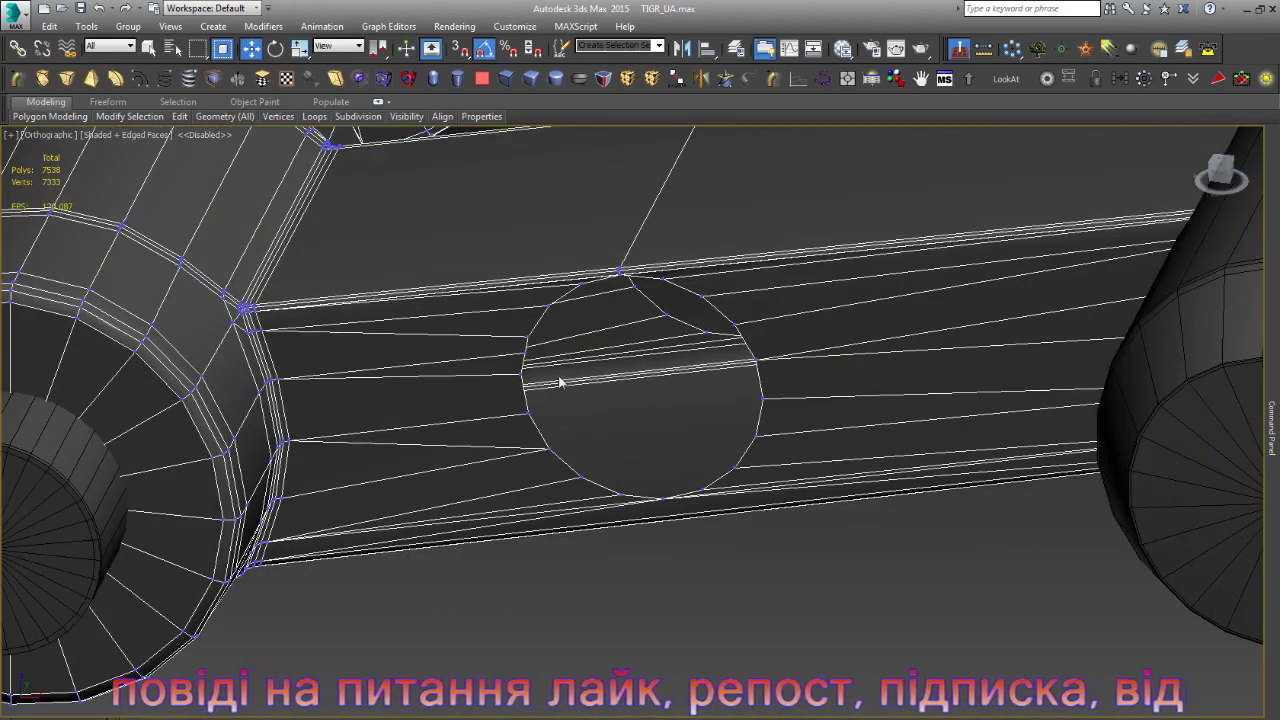
pyautogui.scroll(4, 549, 322)
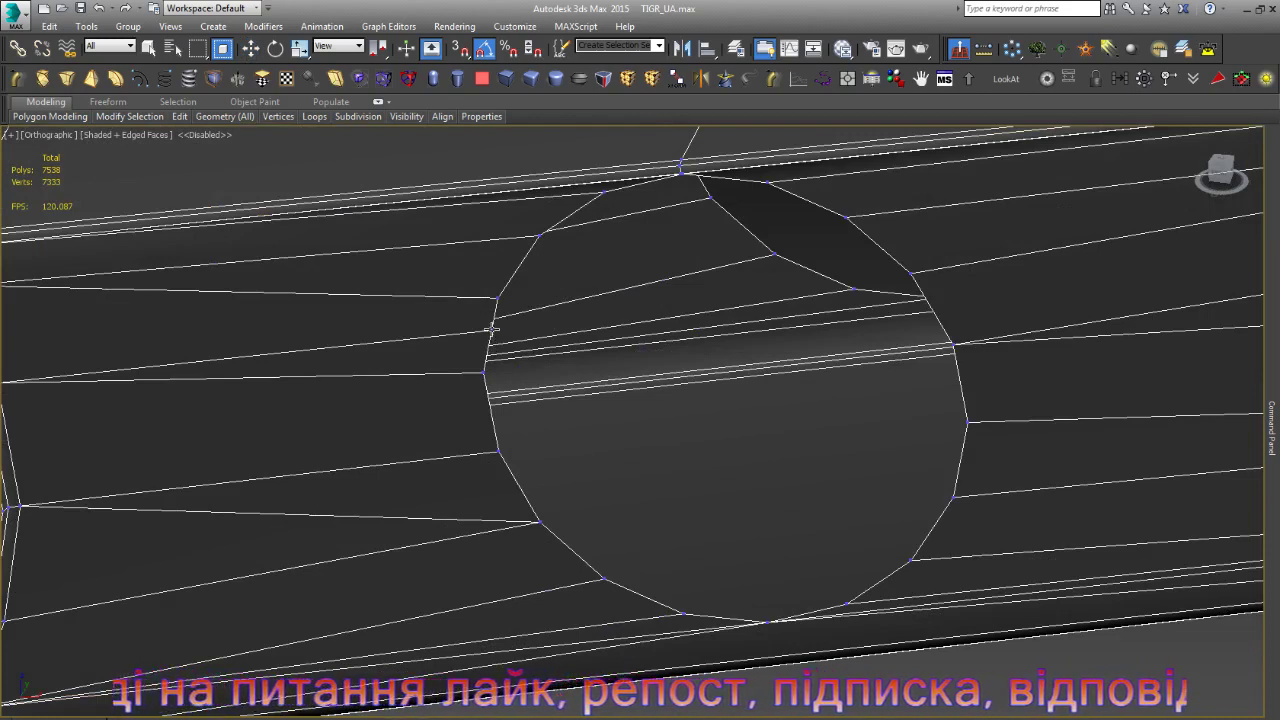
pyautogui.click(481, 371)
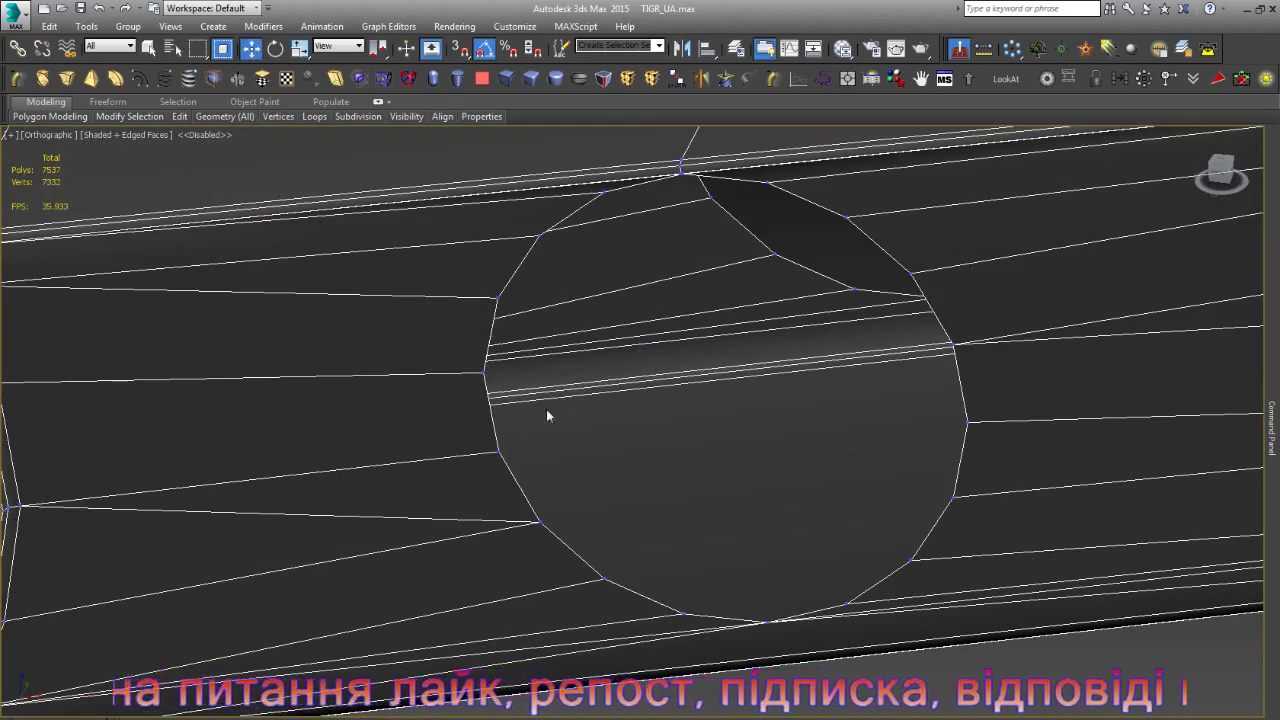
pyautogui.press('2')
pyautogui.click(408, 517)
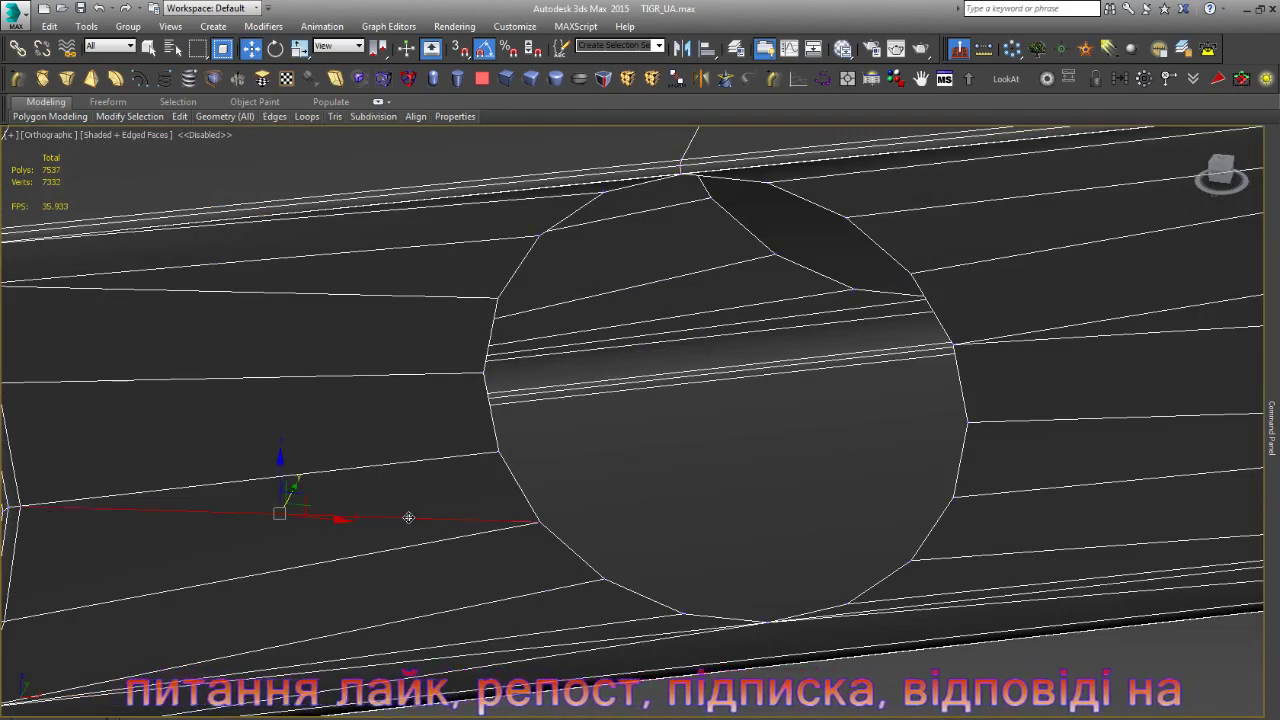
pyautogui.scroll(-2, 661, 343)
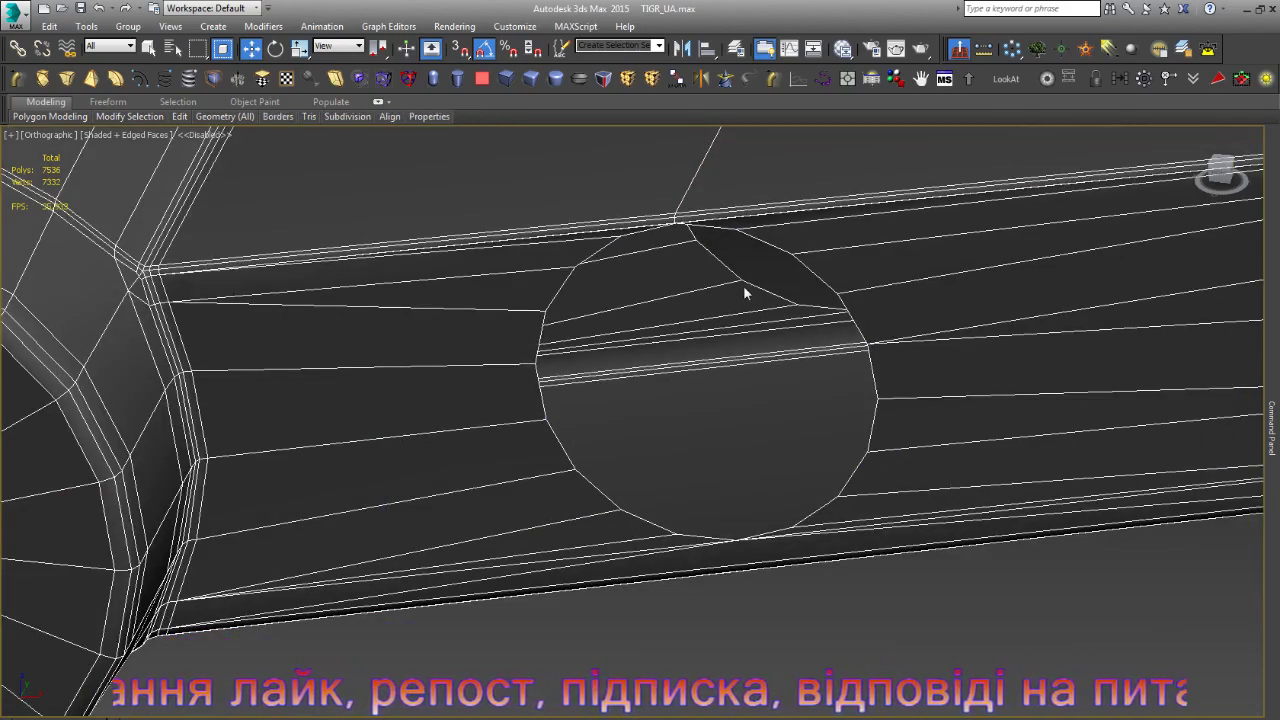
# - Select the hole's circular loop and bridge it into a tube
pyautogui.doubleClick(815, 277)
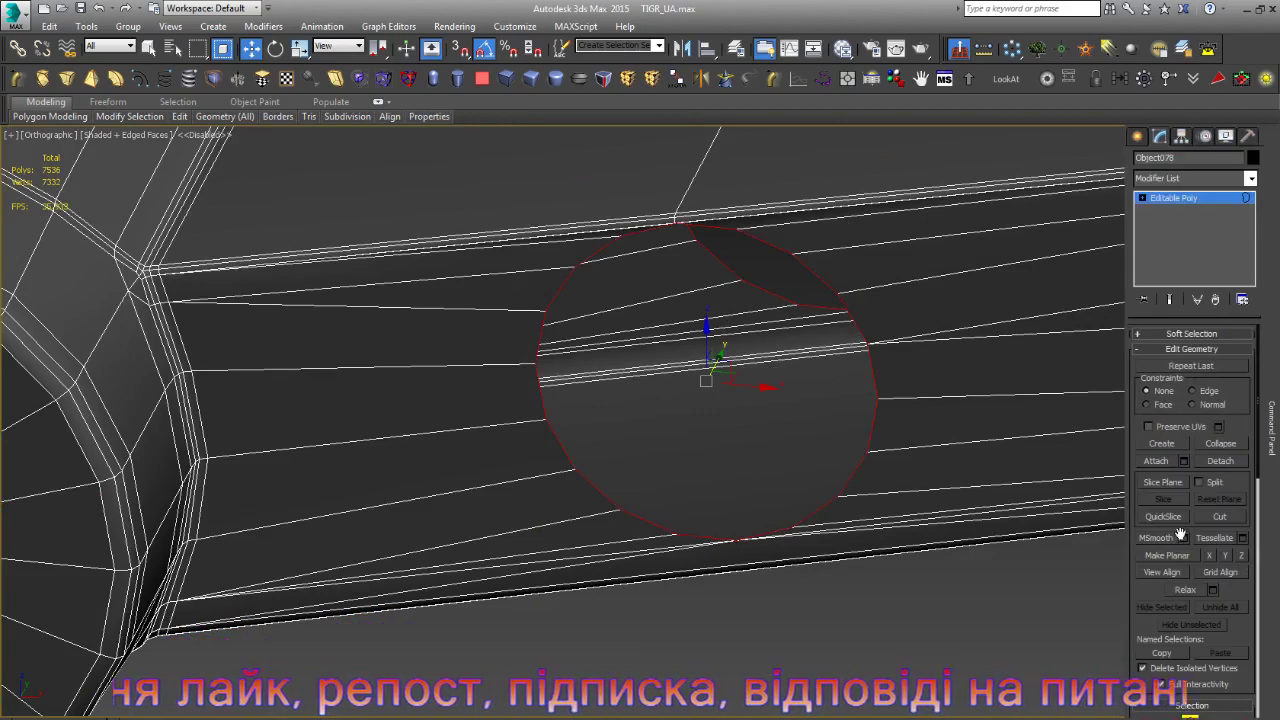
pyautogui.scroll(-5, 1189, 518)
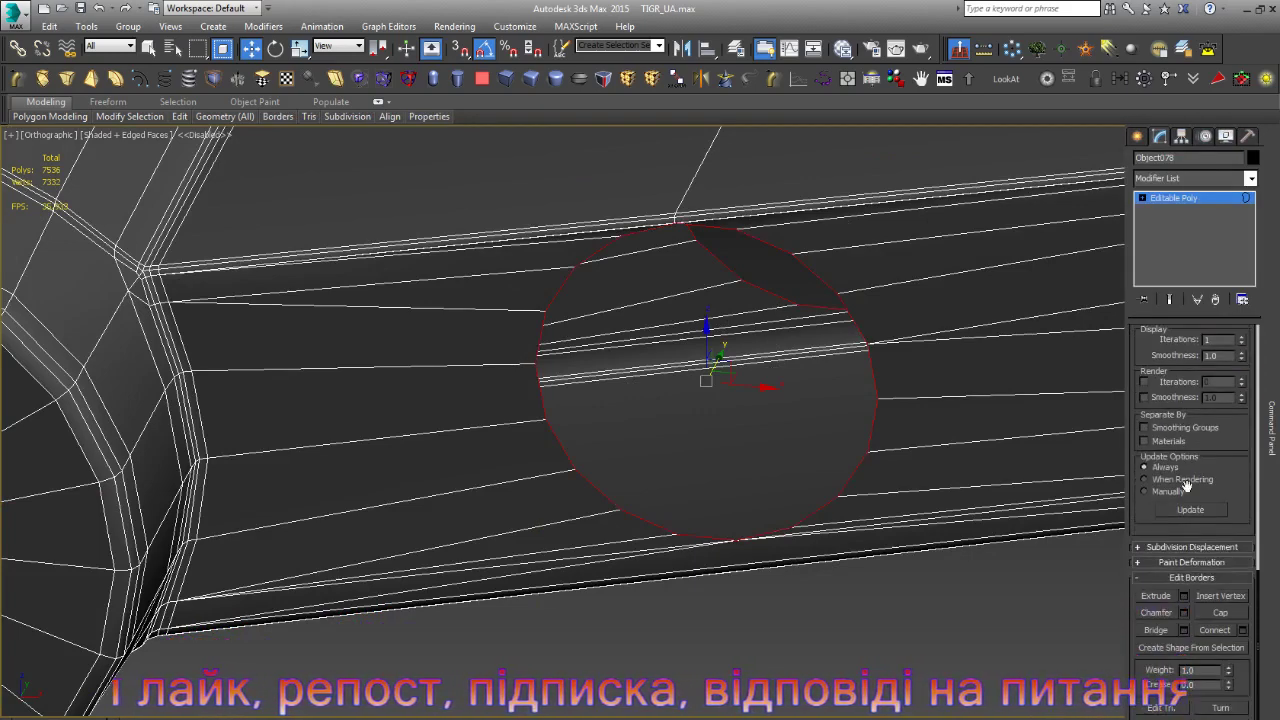
pyautogui.click(1156, 630)
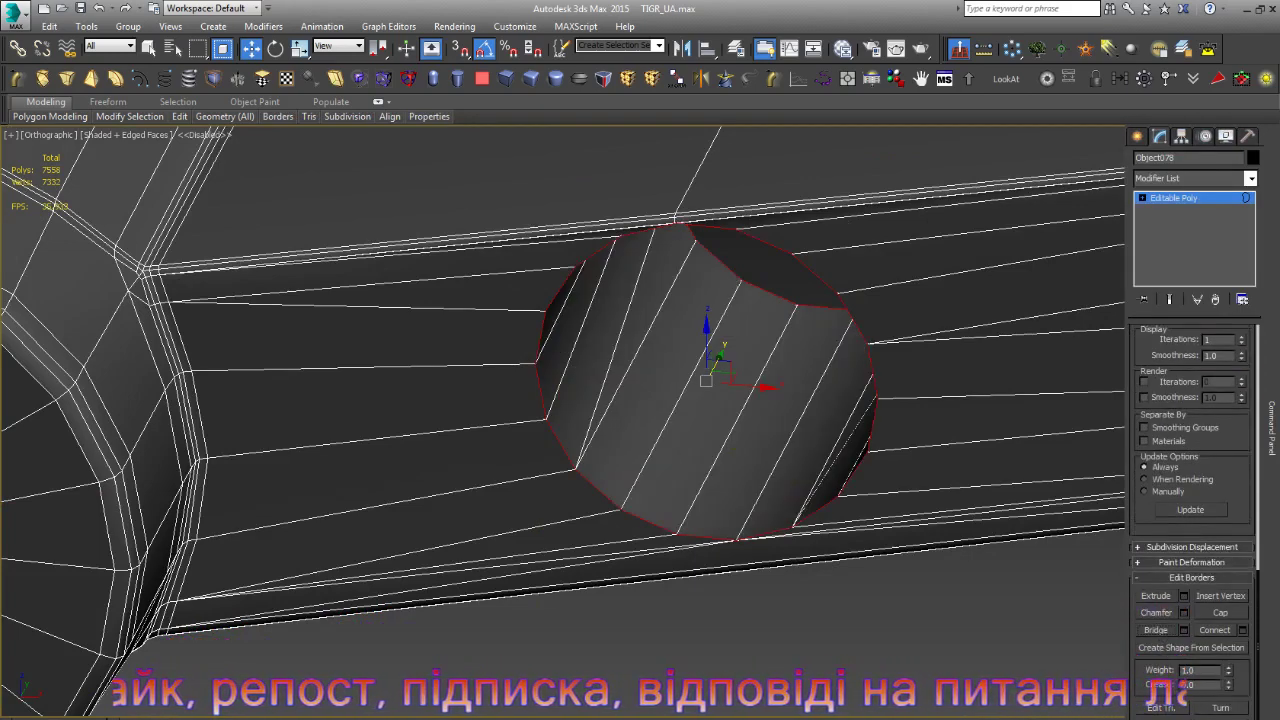
pyautogui.moveTo(700, 470)
pyautogui.keyDown('alt'); pyautogui.mouseDown(button='middle')
pyautogui.moveTo(737, 480)
pyautogui.moveTo(731, 462)
pyautogui.moveTo(635, 422)
pyautogui.mouseUp(button='middle'); pyautogui.keyUp('alt')
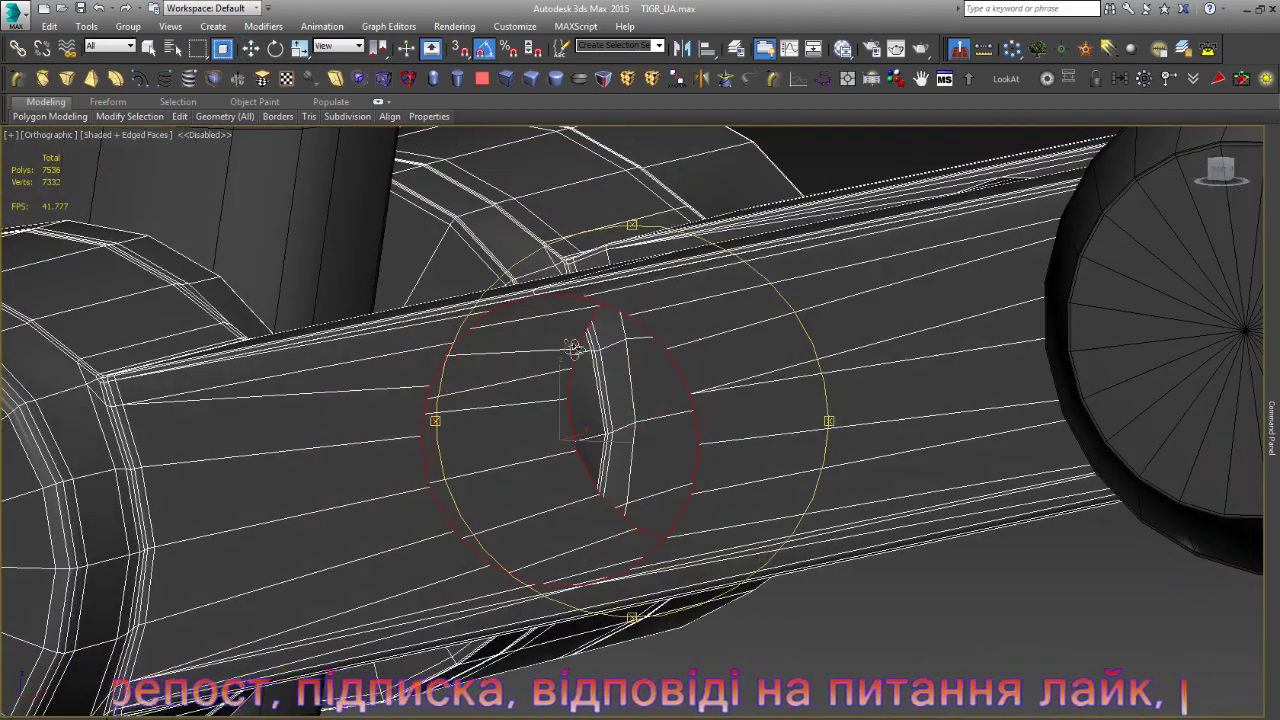
pyautogui.scroll(5, 635, 422)
# - Select the other hole opening's border and bridge it as well
pyautogui.press('1')
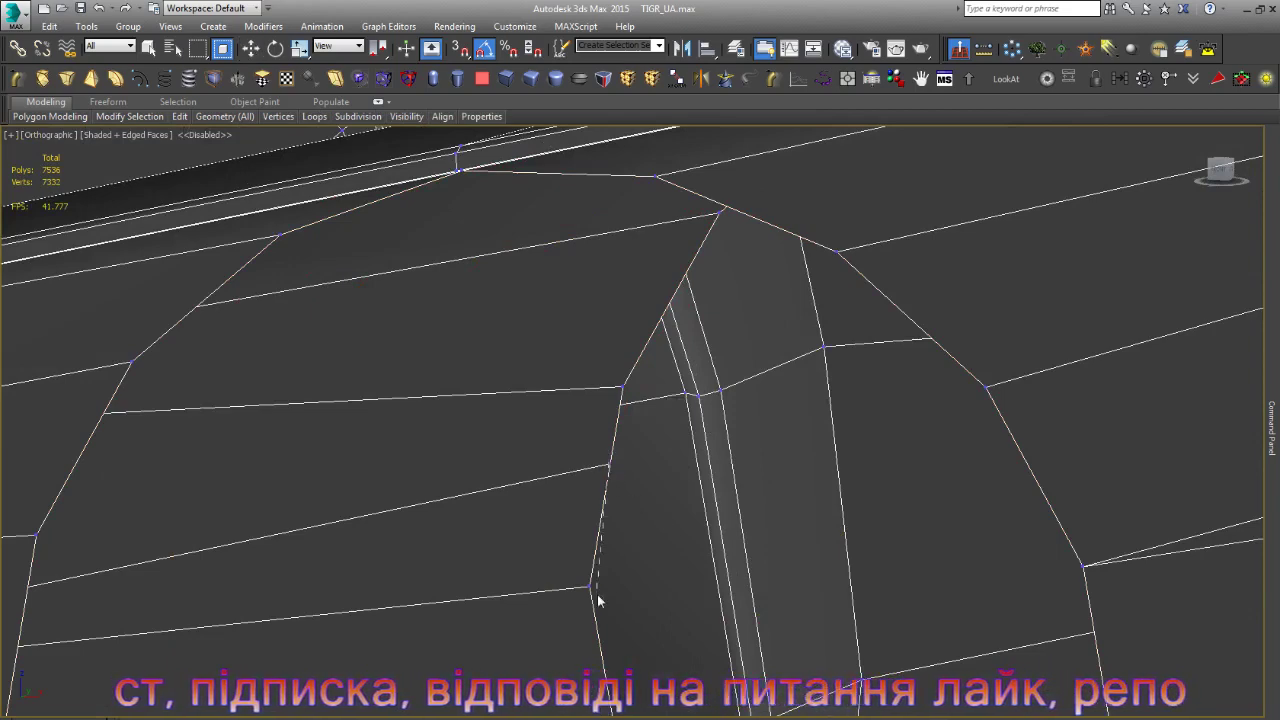
pyautogui.scroll(-4, 684, 508)
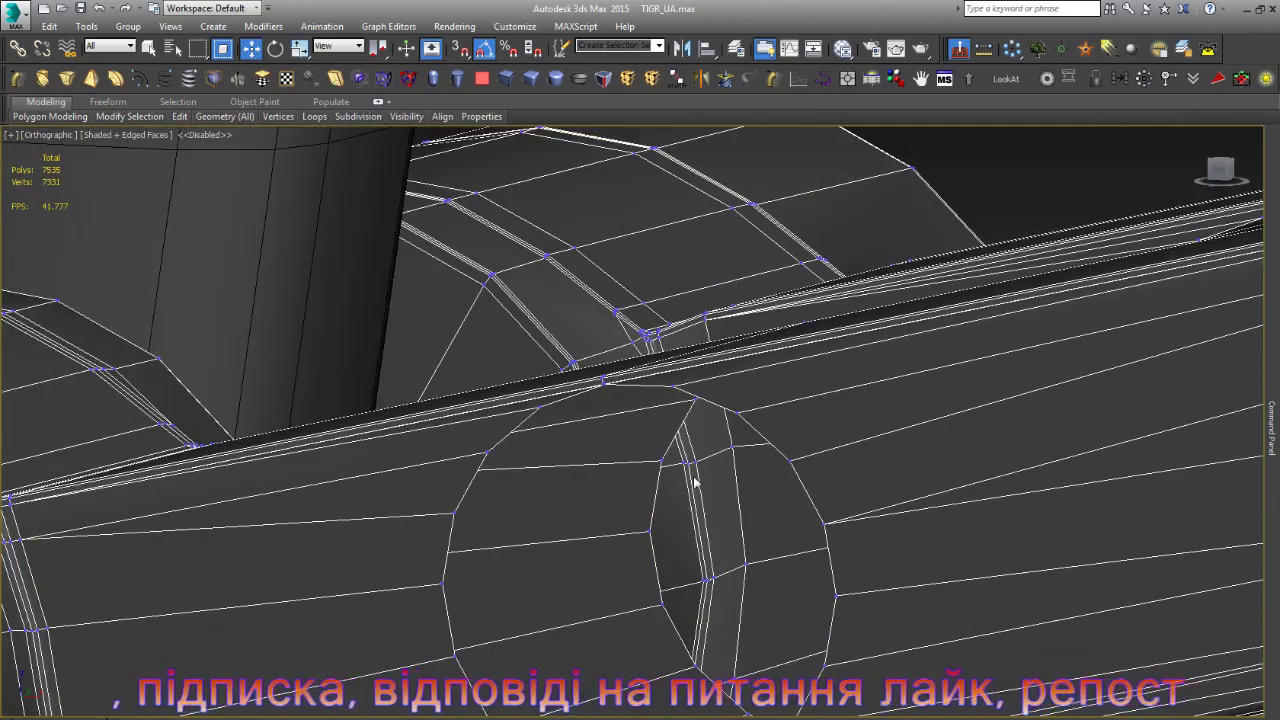
pyautogui.press('3')
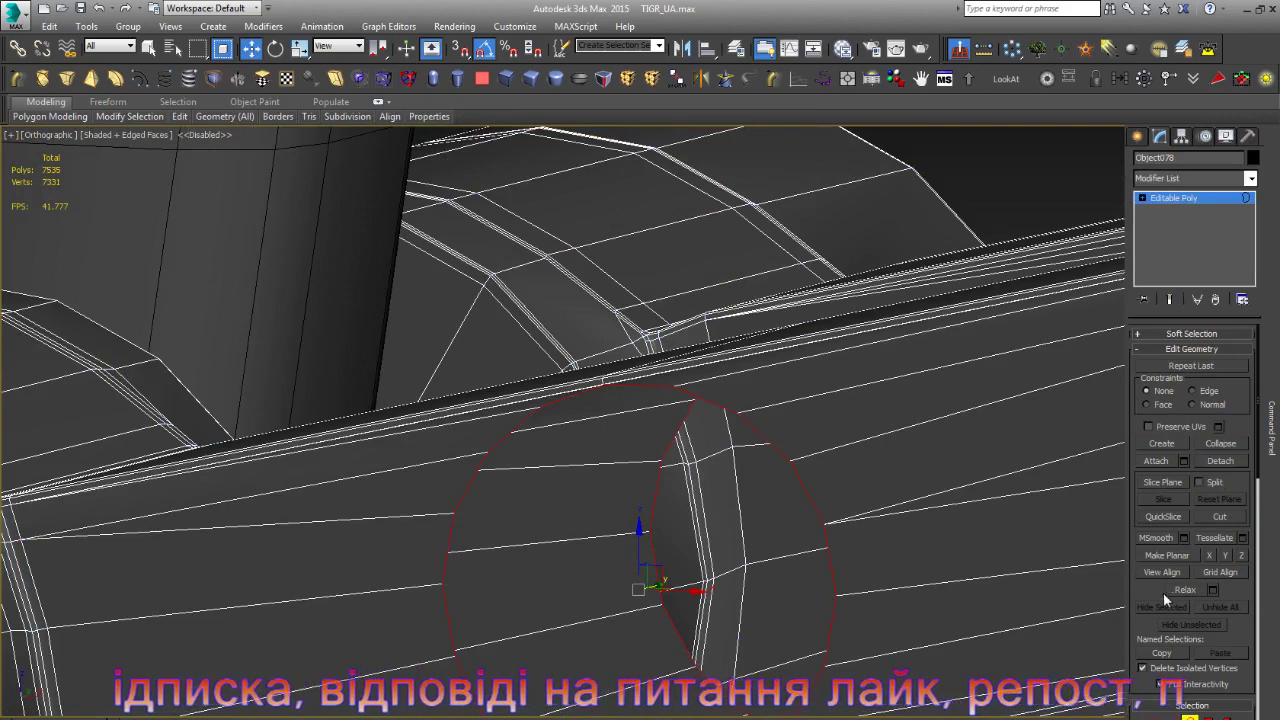
pyautogui.scroll(-5, 1160, 560)
pyautogui.scroll(-2, 1160, 600)
pyautogui.click(1156, 630)
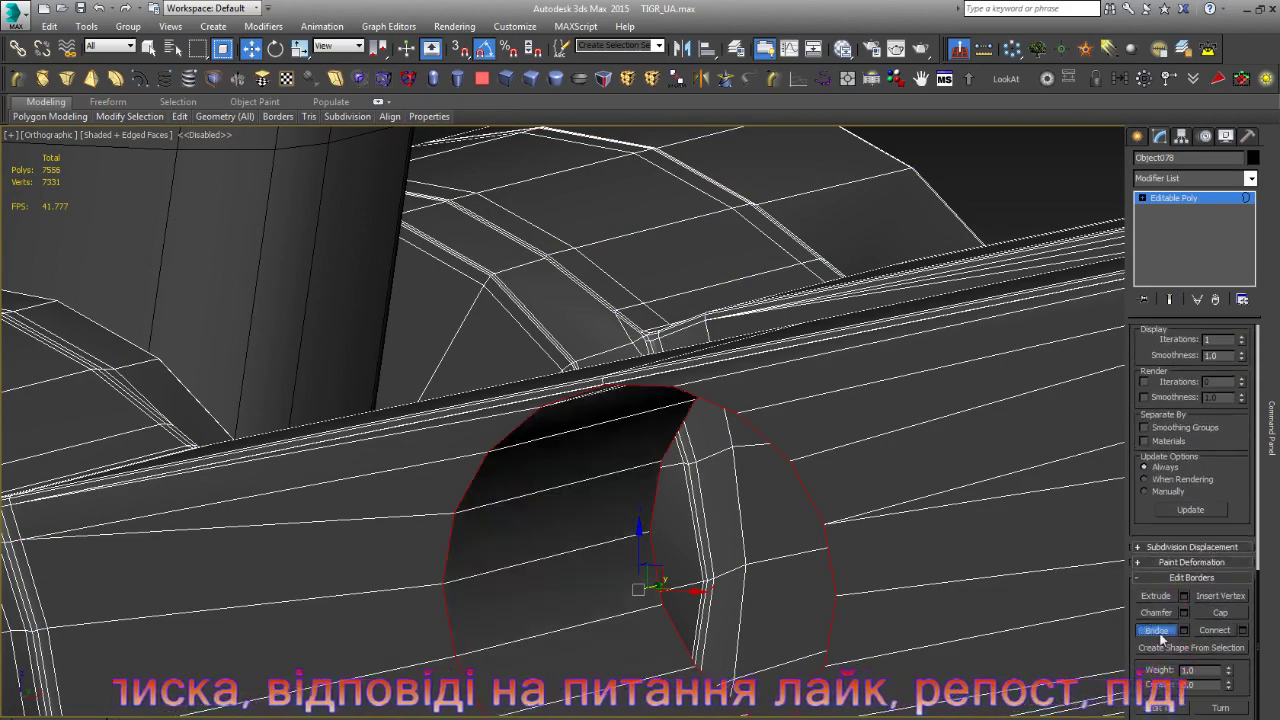
pyautogui.scroll(-3, 694, 456)
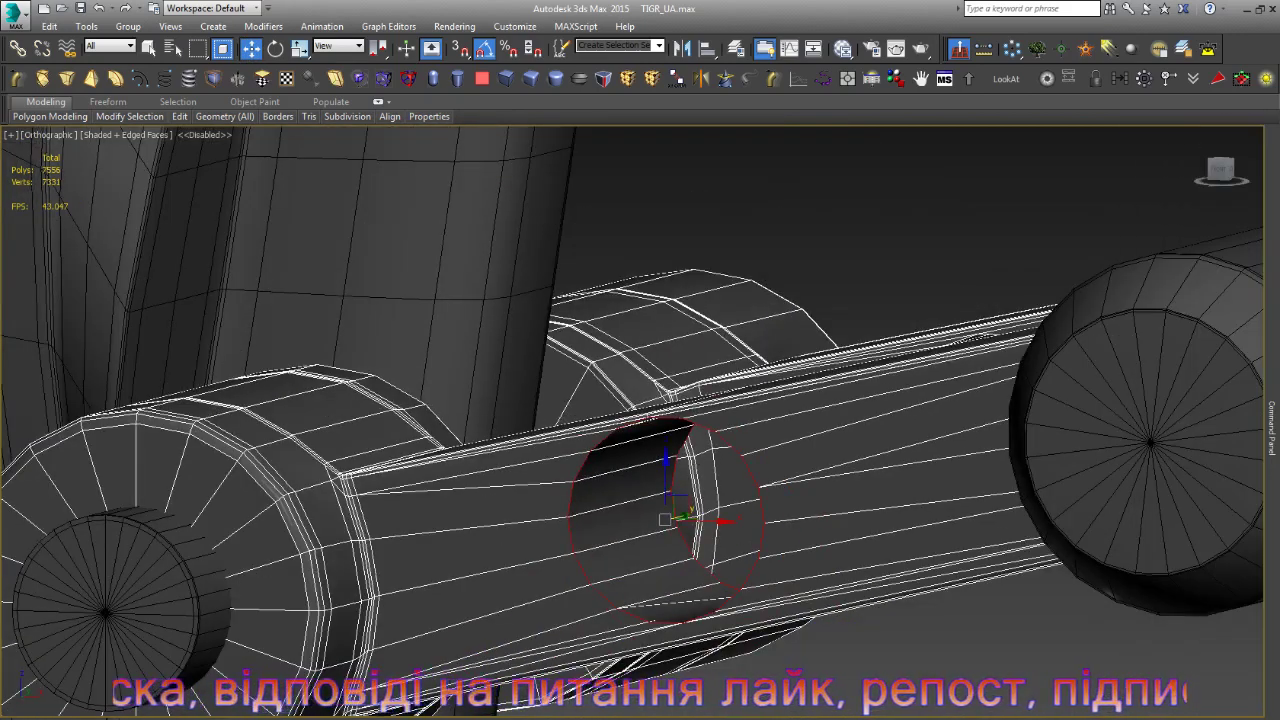
pyautogui.keyDown('alt'); pyautogui.moveTo(670, 525); pyautogui.dragTo(741, 533, button='middle'); pyautogui.keyUp('alt')
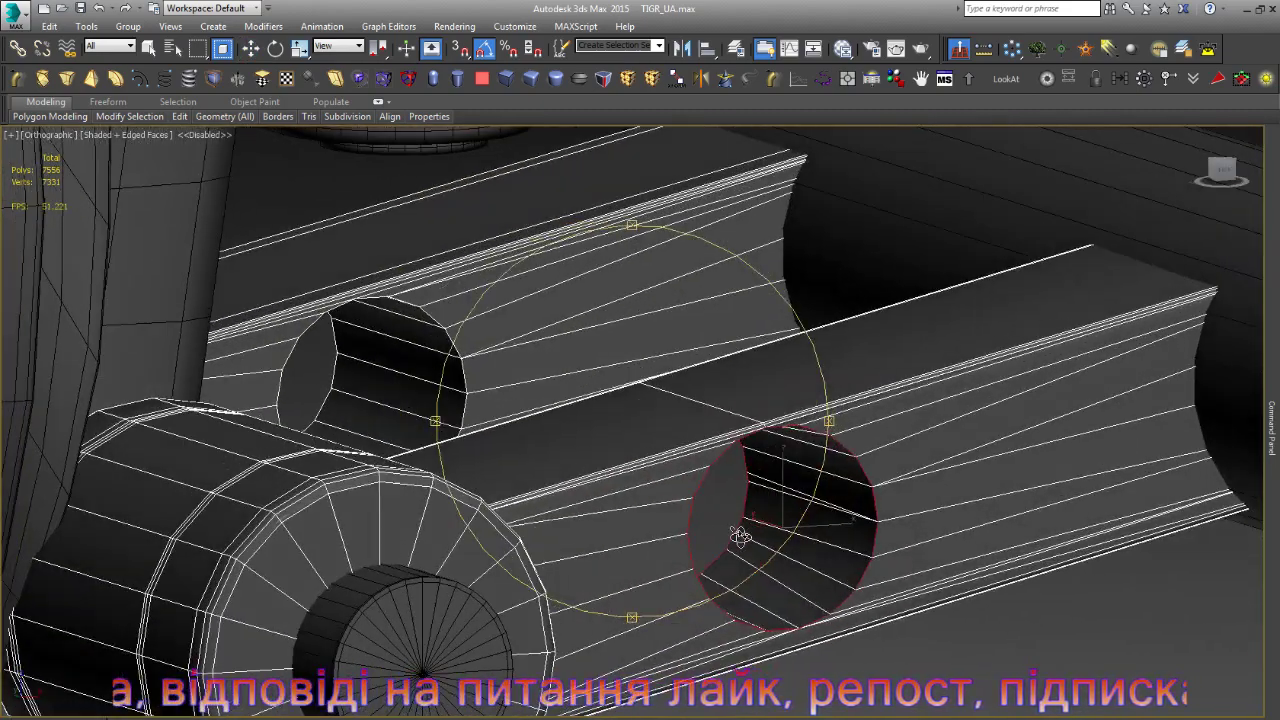
# - Orbit and zoom in on the second hole's rim vertices
pyautogui.press('w')
pyautogui.scroll(5, 680, 449)
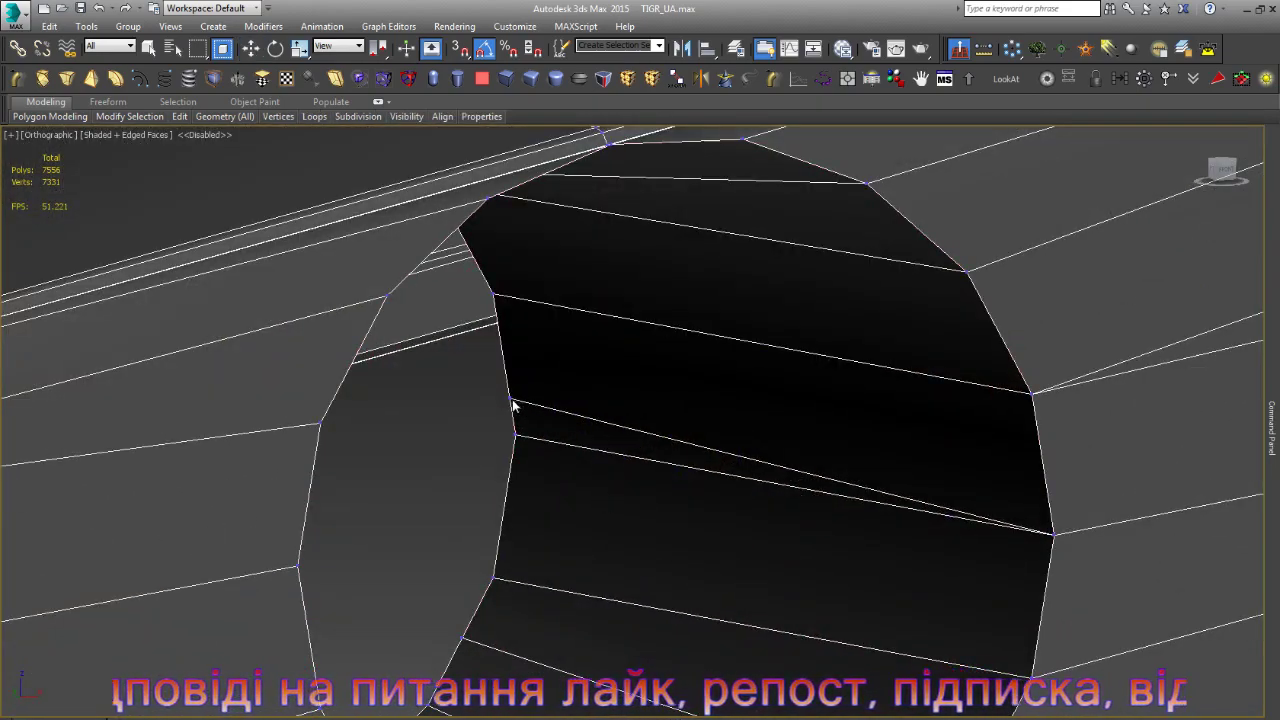
pyautogui.scroll(-4, 540, 436)
pyautogui.scroll(3, 516, 558)
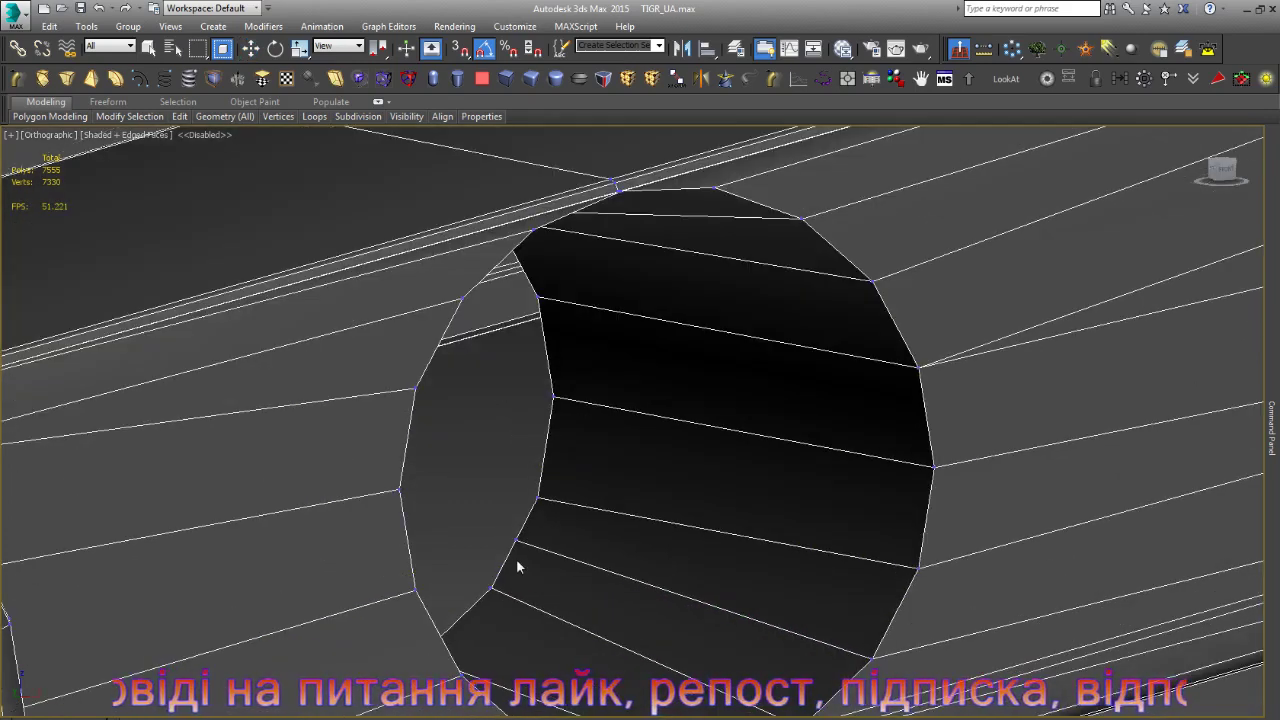
pyautogui.scroll(-2, 518, 550)
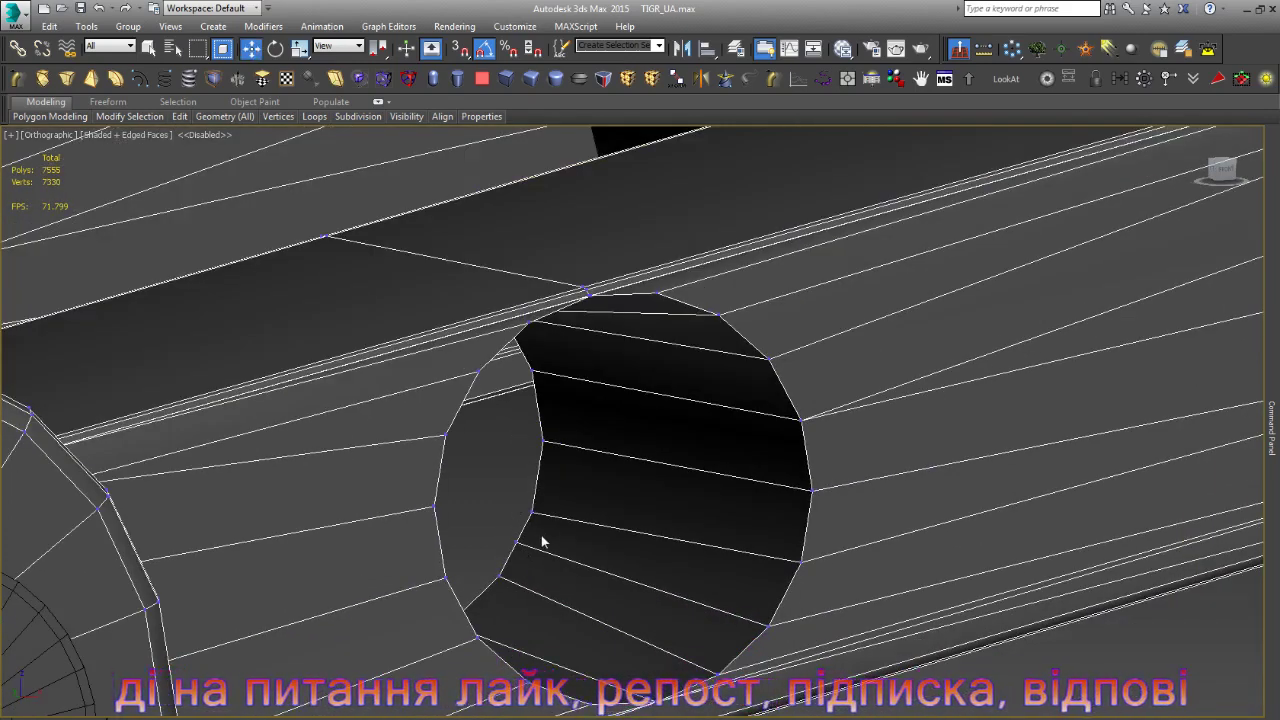
pyautogui.scroll(-2, 544, 544)
pyautogui.keyDown('alt'); pyautogui.moveTo(757, 551); pyautogui.dragTo(762, 560, button='middle'); pyautogui.keyUp('alt')
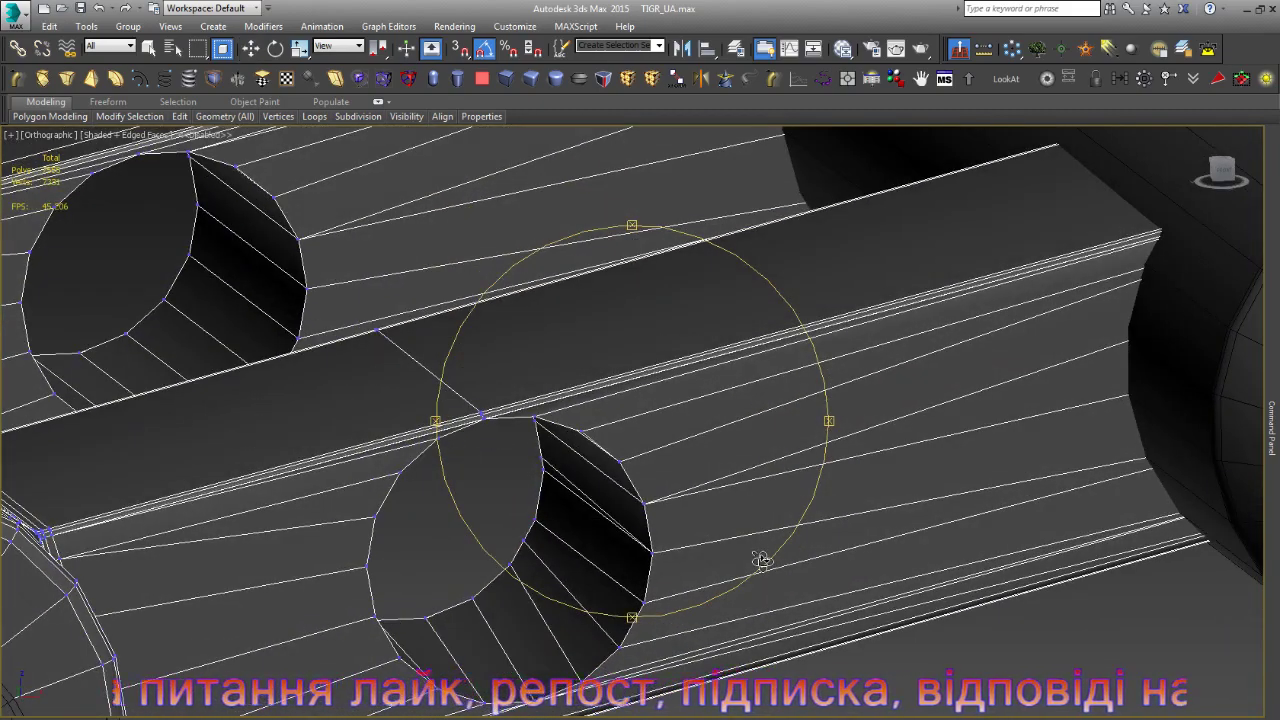
pyautogui.moveTo(762, 560)
pyautogui.keyDown('alt'); pyautogui.mouseDown(button='middle')
pyautogui.moveTo(623, 537)
pyautogui.moveTo(608, 492)
pyautogui.mouseUp(button='middle'); pyautogui.keyUp('alt')
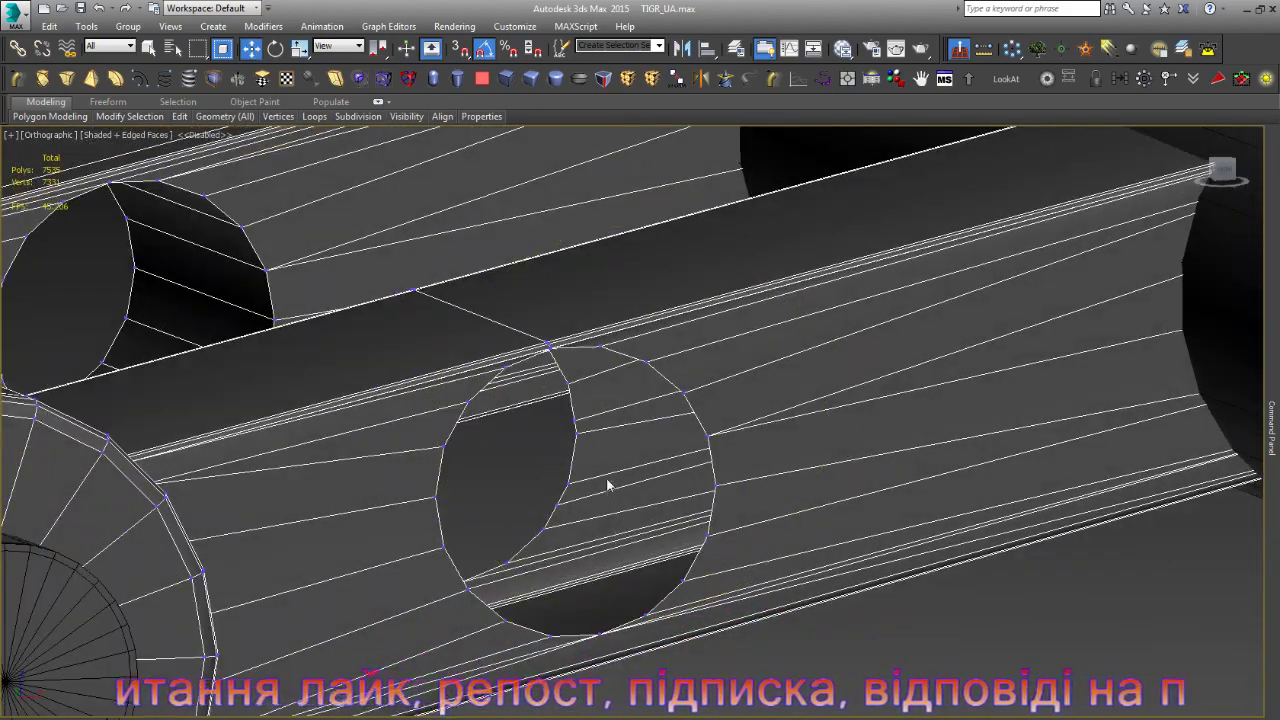
pyautogui.scroll(2, 607, 485)
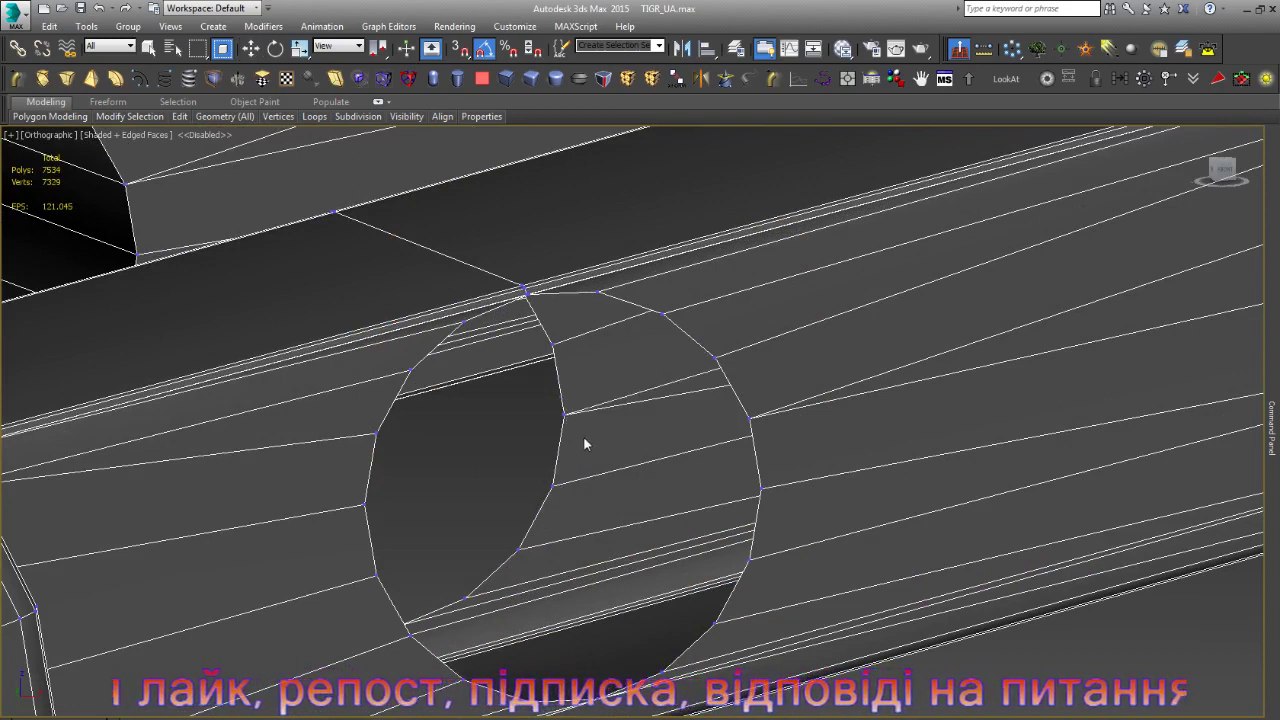
pyautogui.scroll(-3, 584, 440)
pyautogui.scroll(-2, 584, 440)
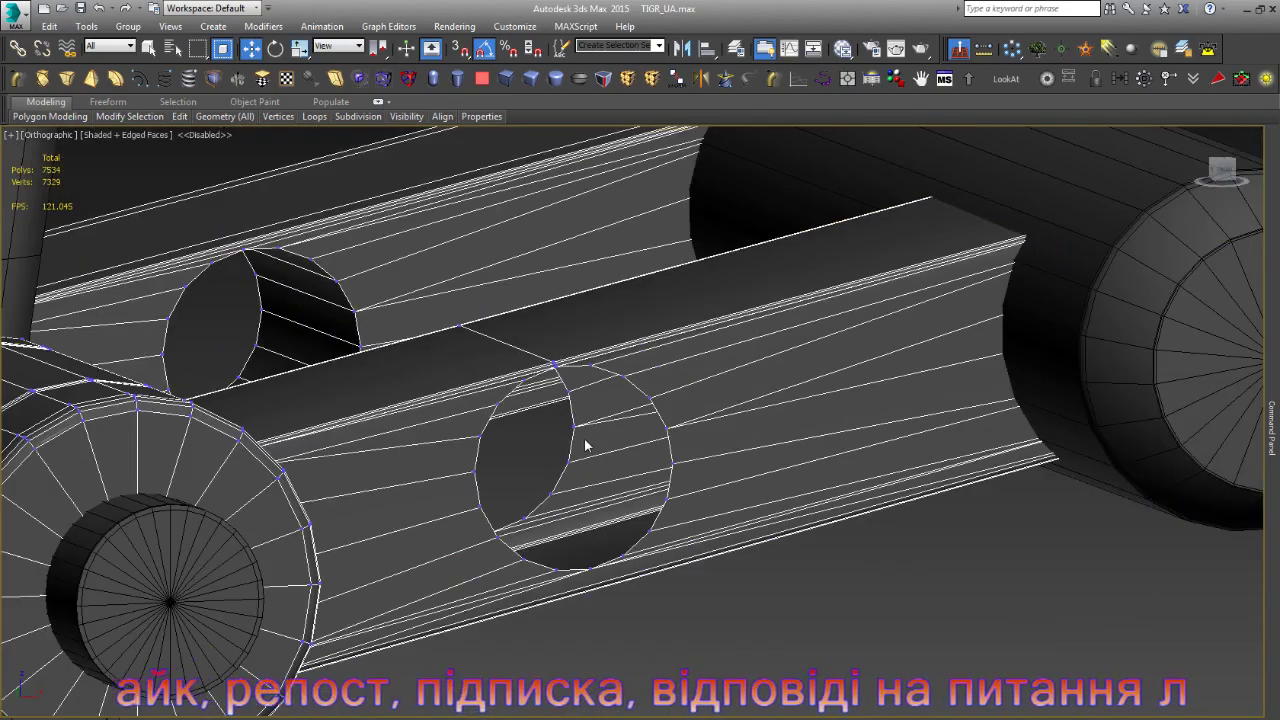
pyautogui.scroll(3, 580, 445)
pyautogui.scroll(3, 574, 457)
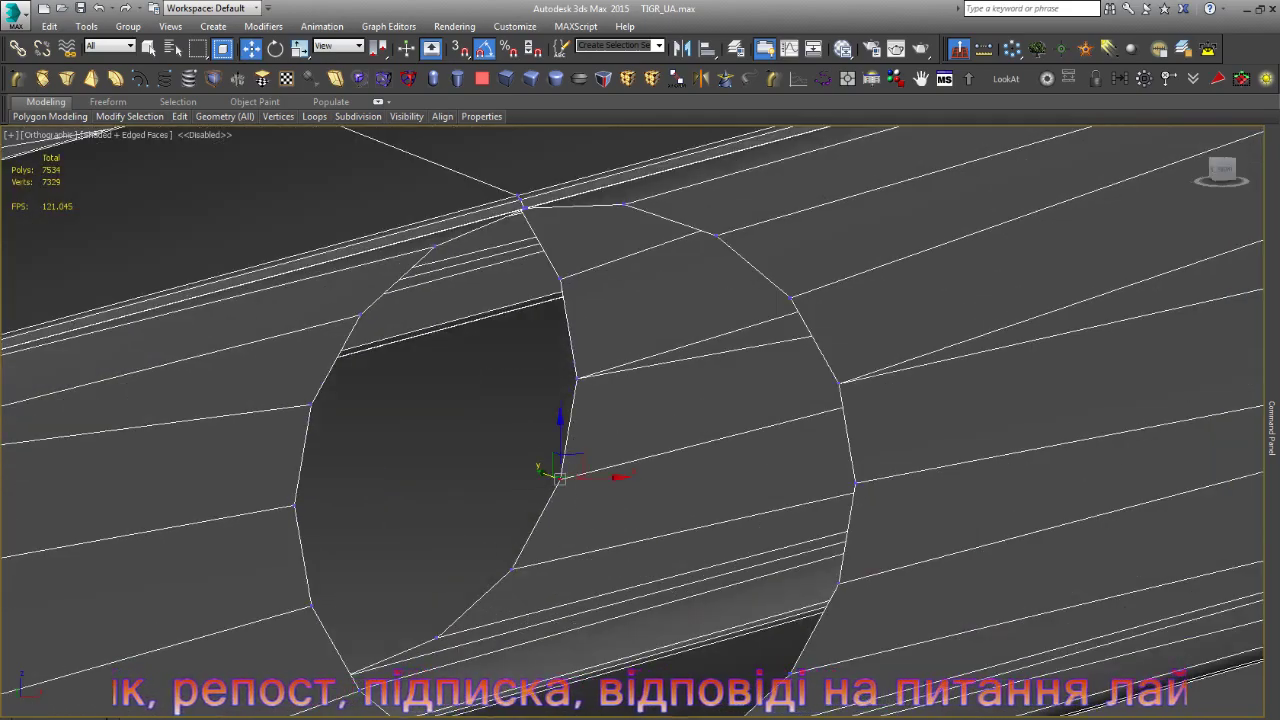
pyautogui.scroll(-4, 691, 500)
pyautogui.scroll(2, 675, 505)
pyautogui.scroll(2, 638, 412)
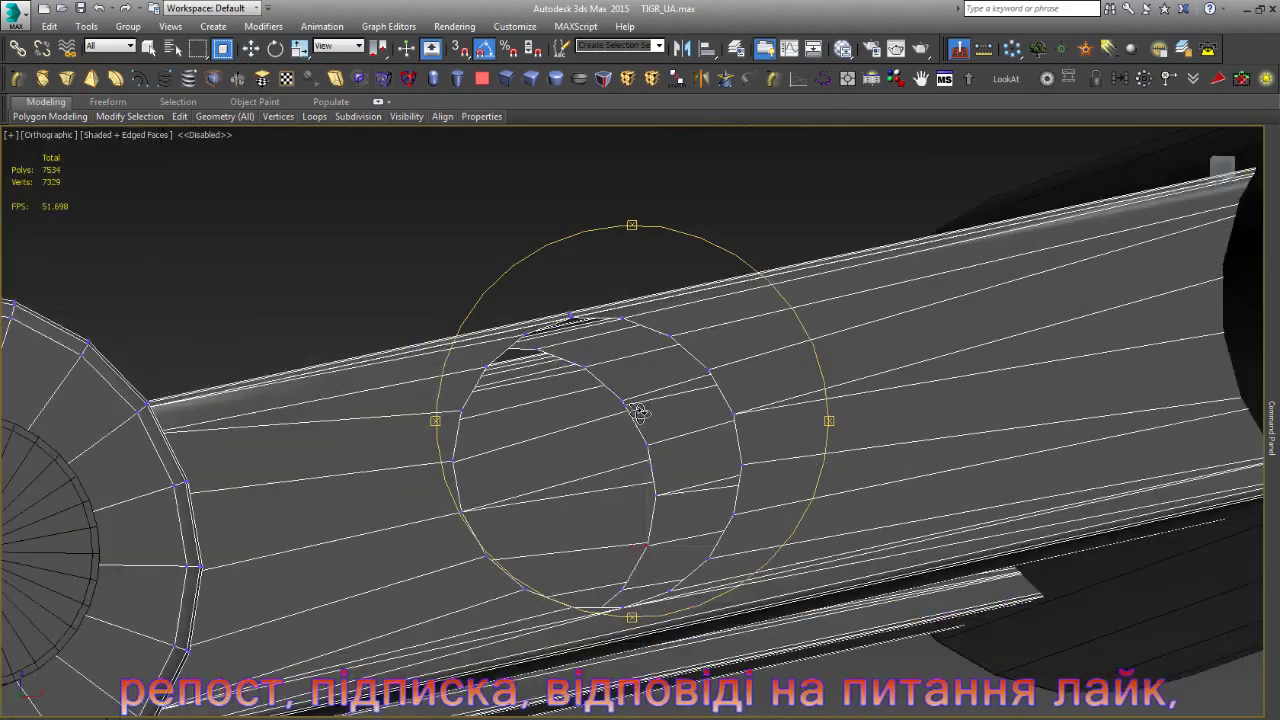
pyautogui.scroll(5, 638, 412)
# - Move the stray rim vertex onto its neighbouring vertex
pyautogui.press('w')
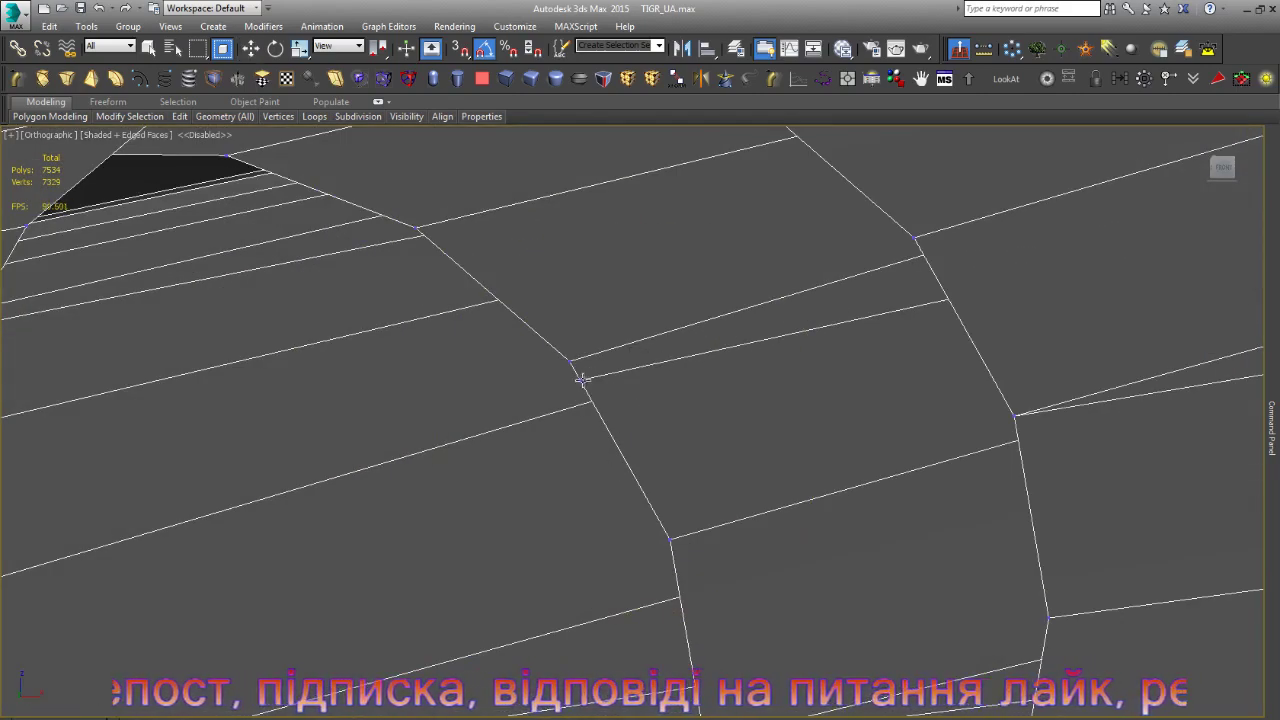
pyautogui.moveTo(576, 377); pyautogui.dragTo(570, 362)
pyautogui.scroll(-5, 692, 441)
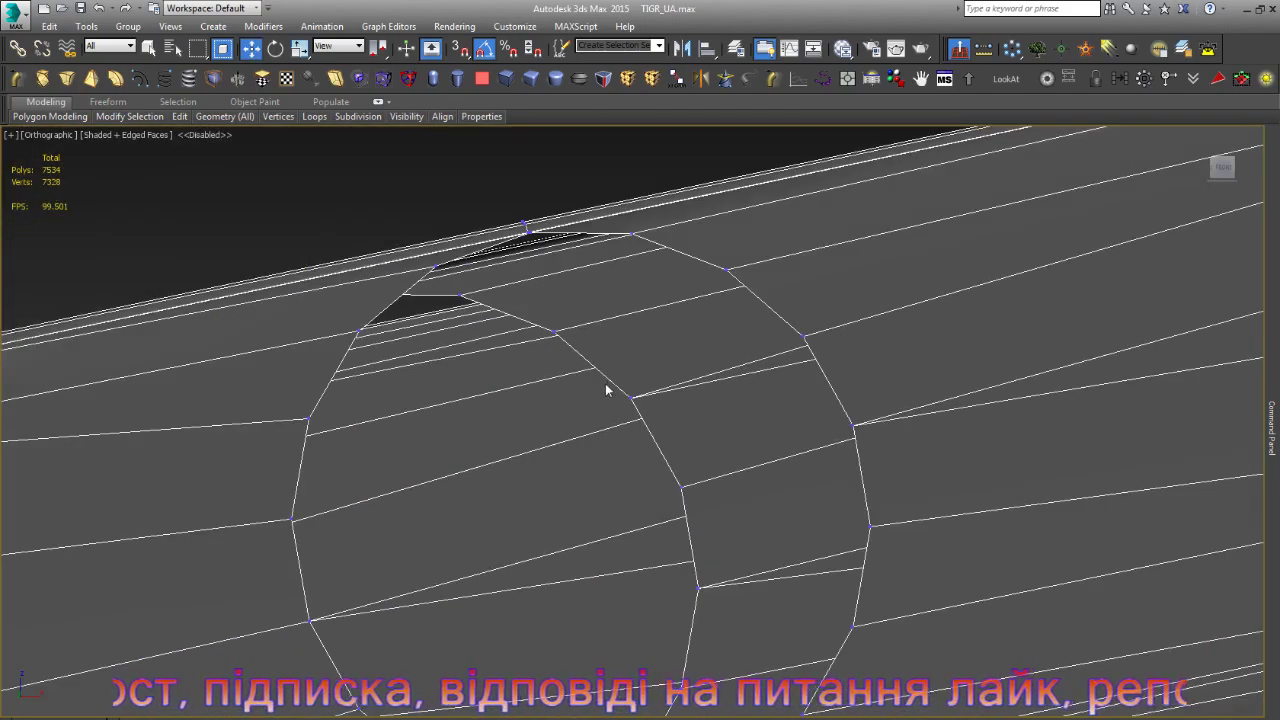
pyautogui.press('2')
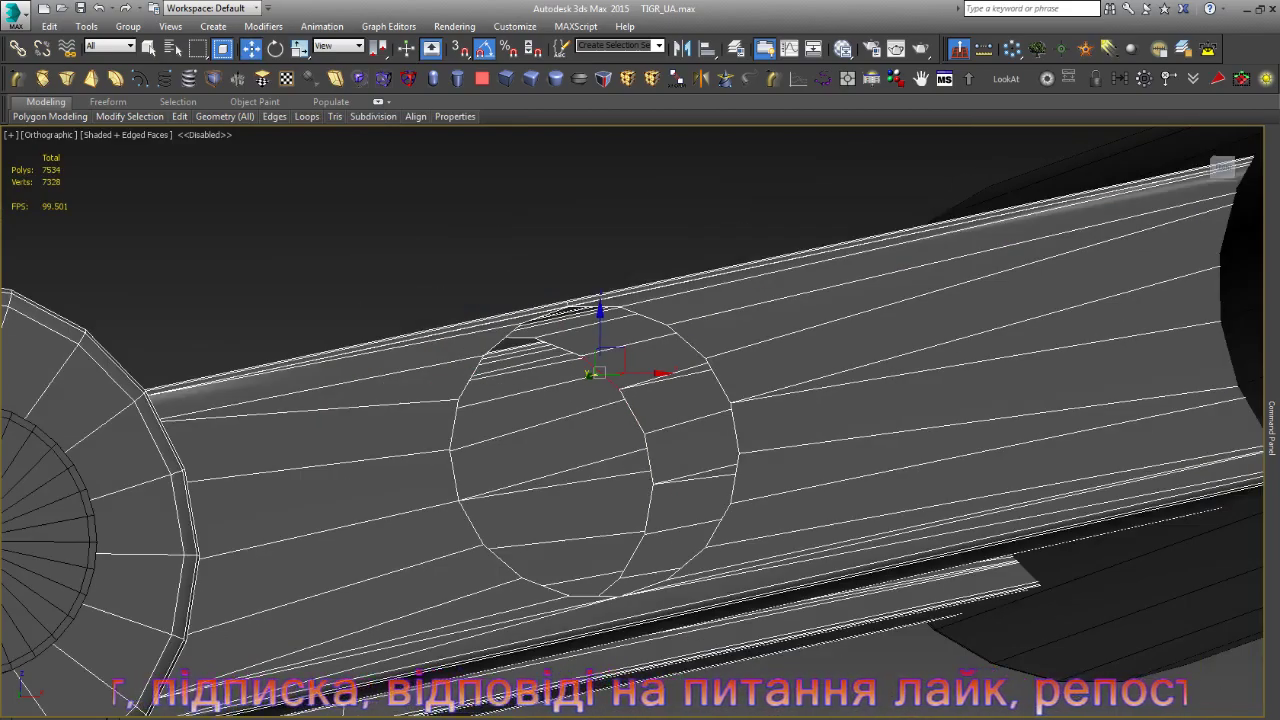
pyautogui.keyDown('alt'); pyautogui.moveTo(663, 443); pyautogui.dragTo(634, 449, button='middle'); pyautogui.keyUp('alt')
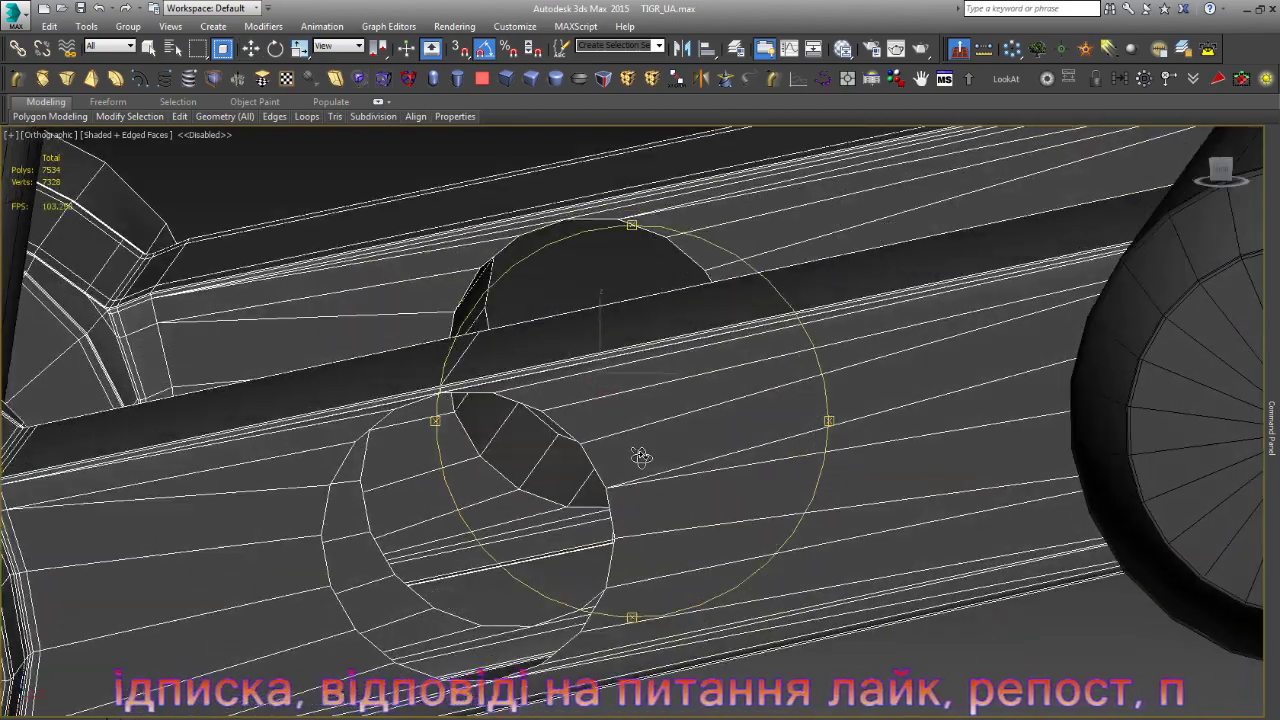
# - Select the second hole's circular border and bridge it into a tube
pyautogui.press('3')
pyautogui.click(465, 598)
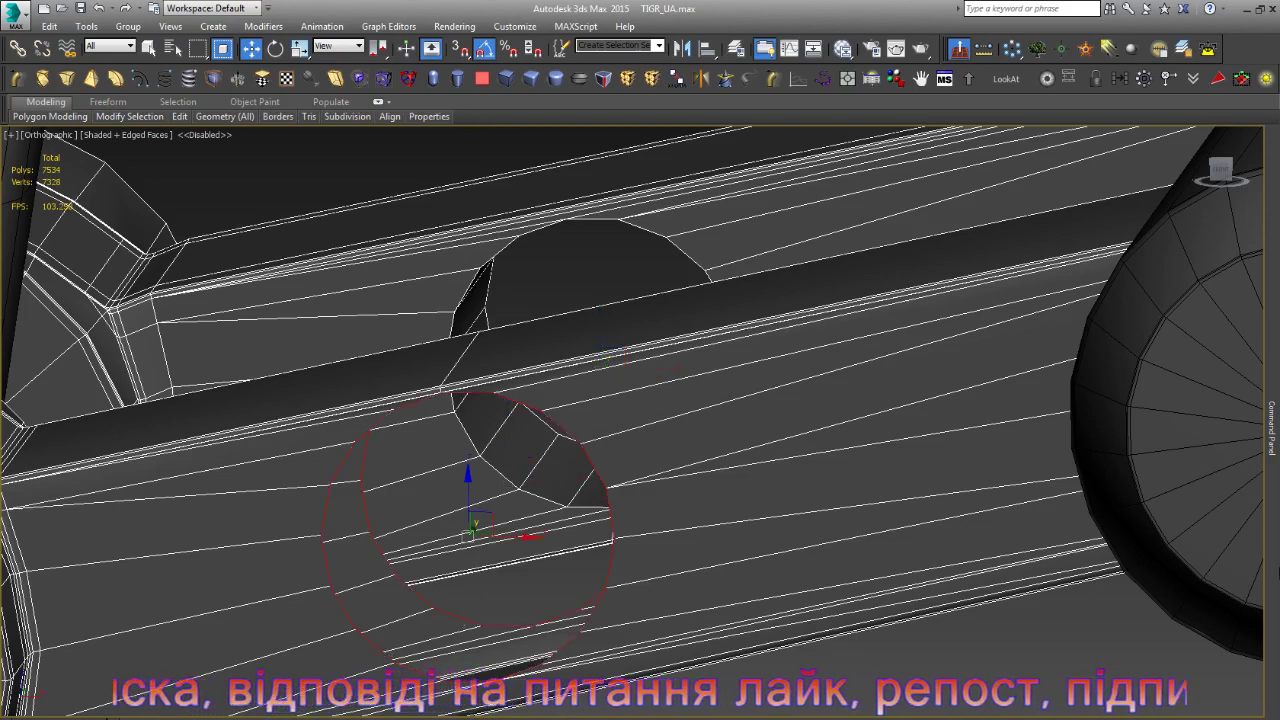
pyautogui.click(1272, 420)
pyautogui.press('z')
pyautogui.scroll(-5, 1185, 486)
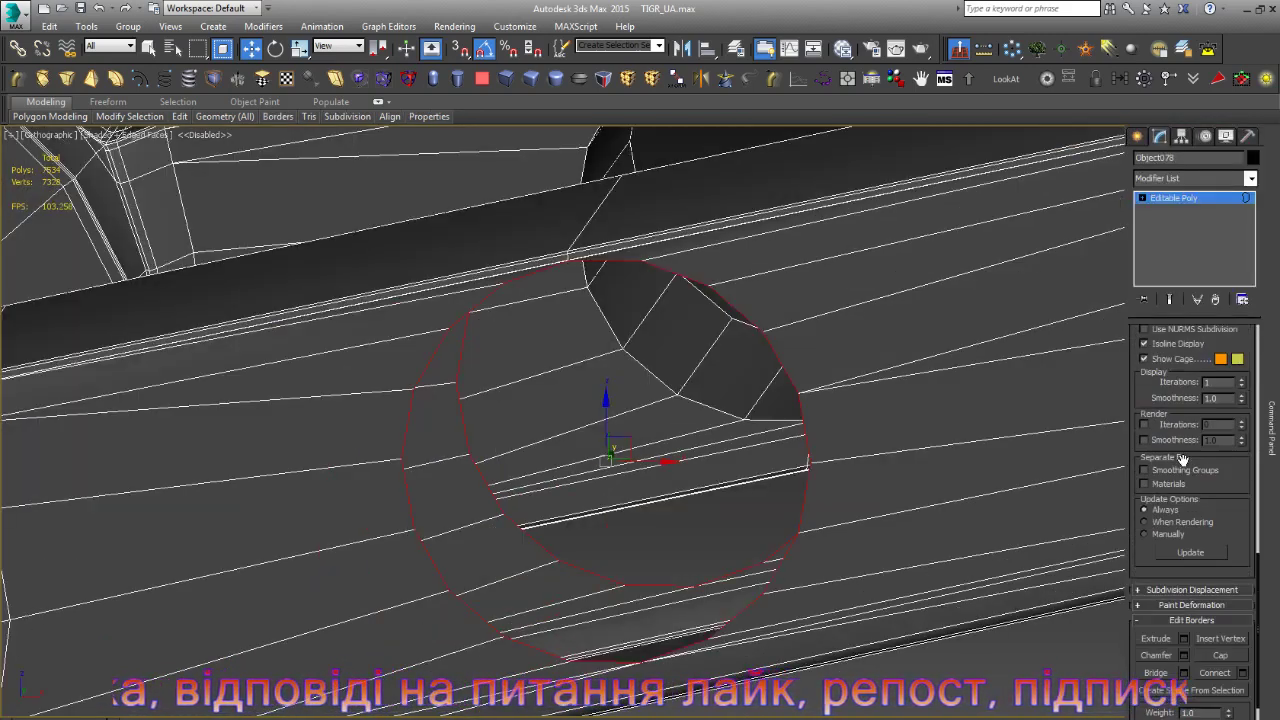
pyautogui.scroll(-1, 1183, 458)
pyautogui.click(1168, 630)
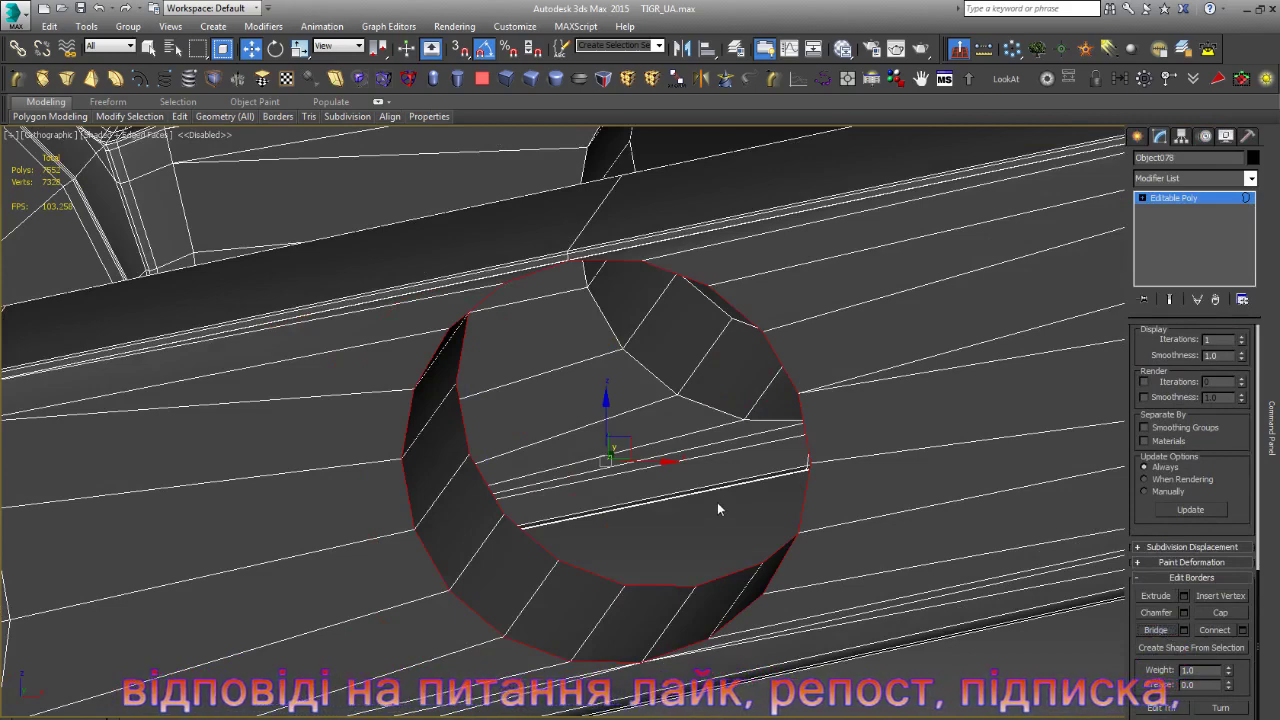
# - Ring-select the tube's edges, convert to its faces, and start covering the hole
pyautogui.press('2')
pyautogui.click(682, 387)
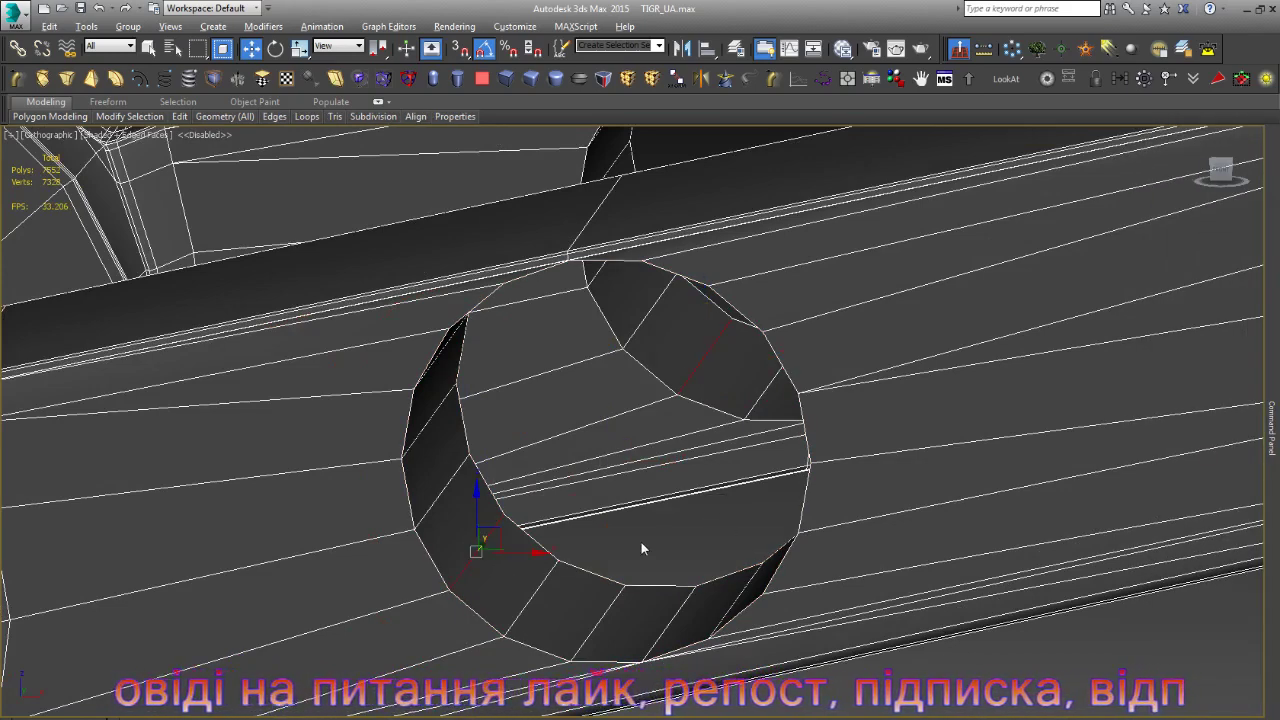
pyautogui.hotkey('alt', 'r')
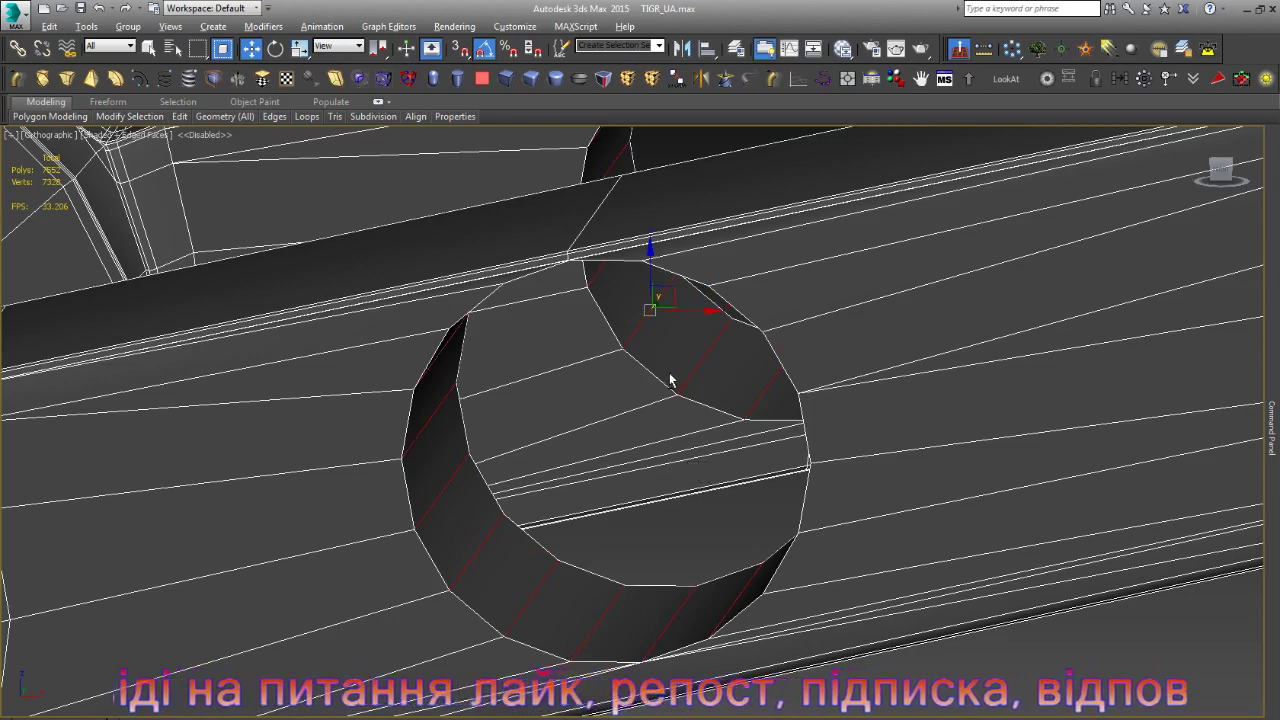
pyautogui.press('4')
pyautogui.hotkey('shift', 'e')
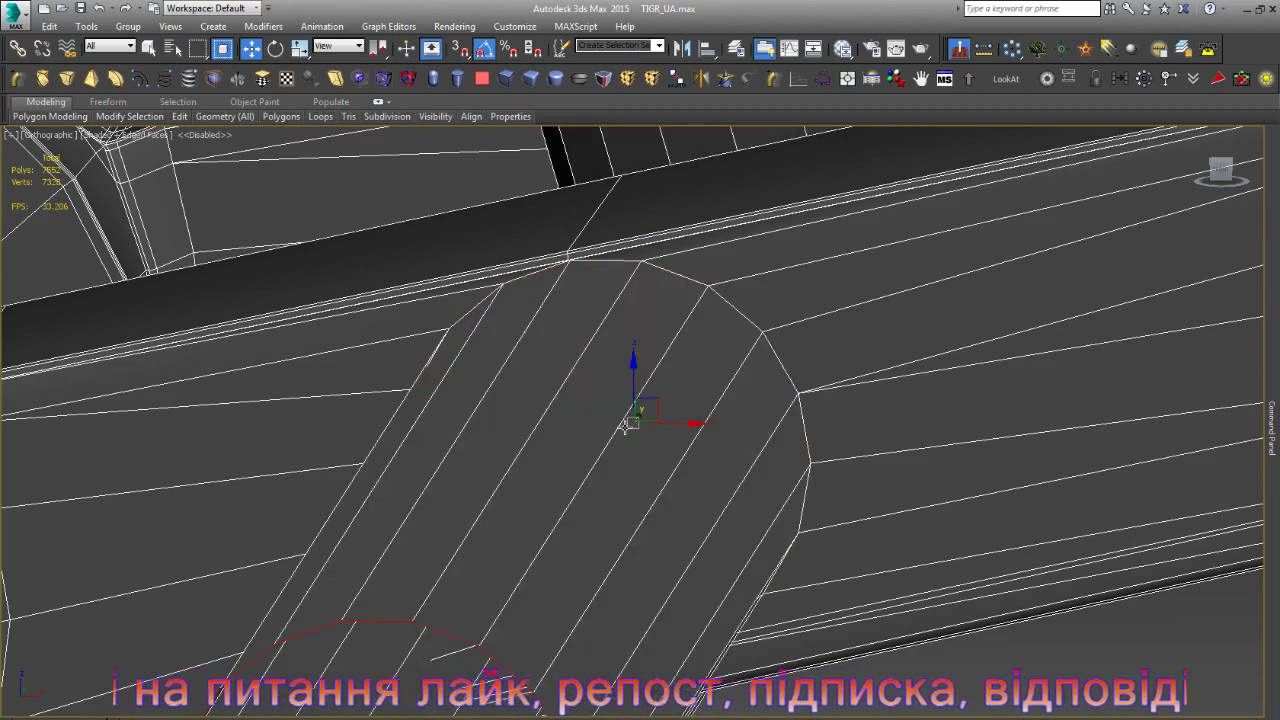
# - Inset the cap into a recessed rim and add a second loop on the hole wall
pyautogui.click(671, 446)
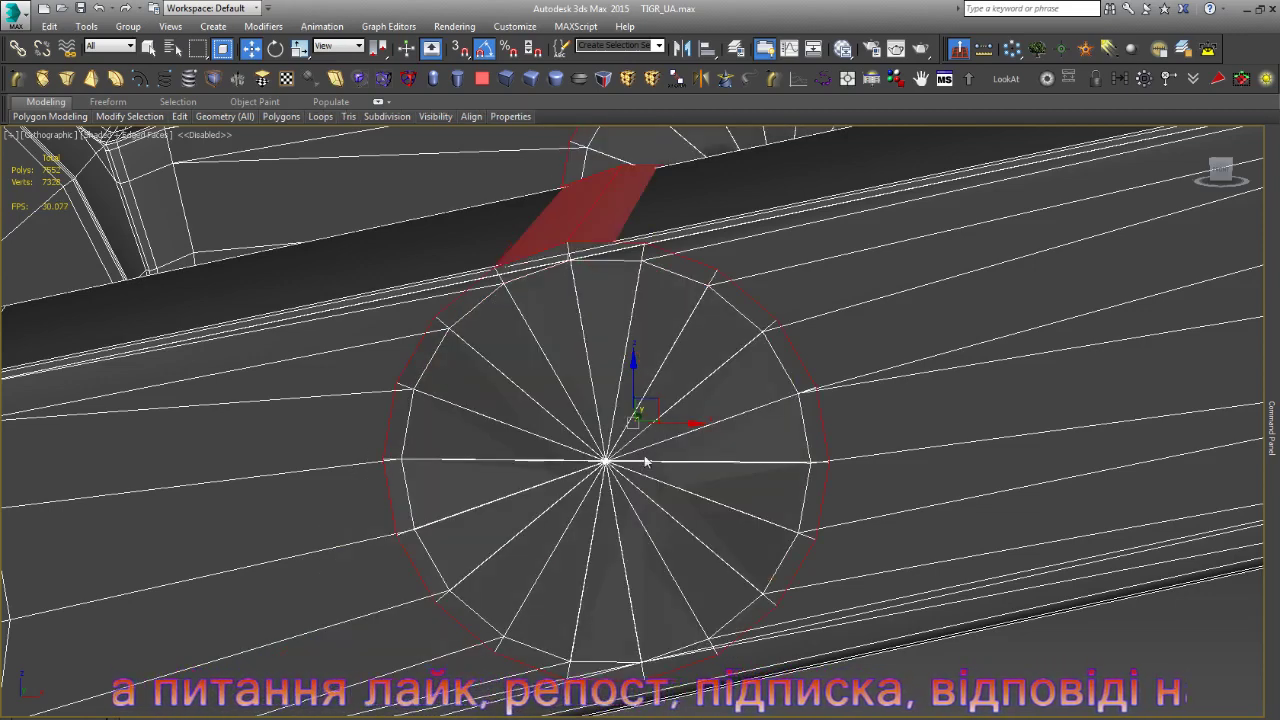
pyautogui.moveTo(645, 461); pyautogui.dragTo(645, 424)
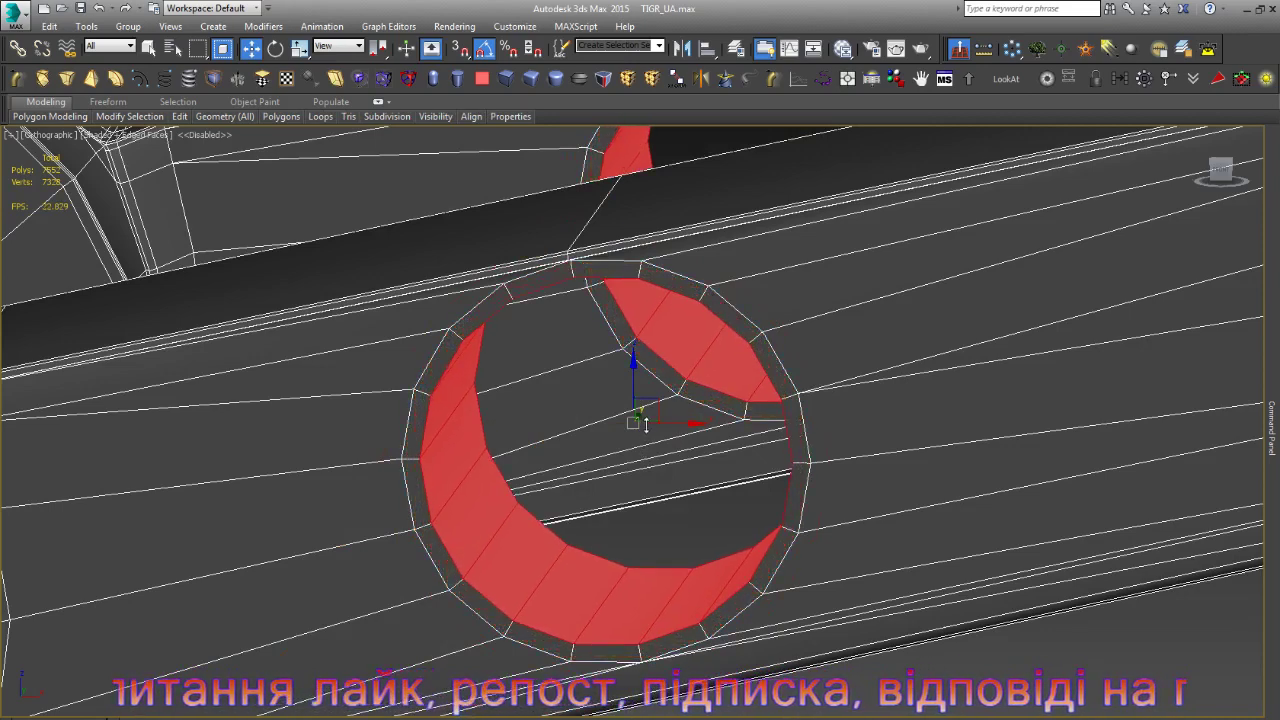
pyautogui.press('2')
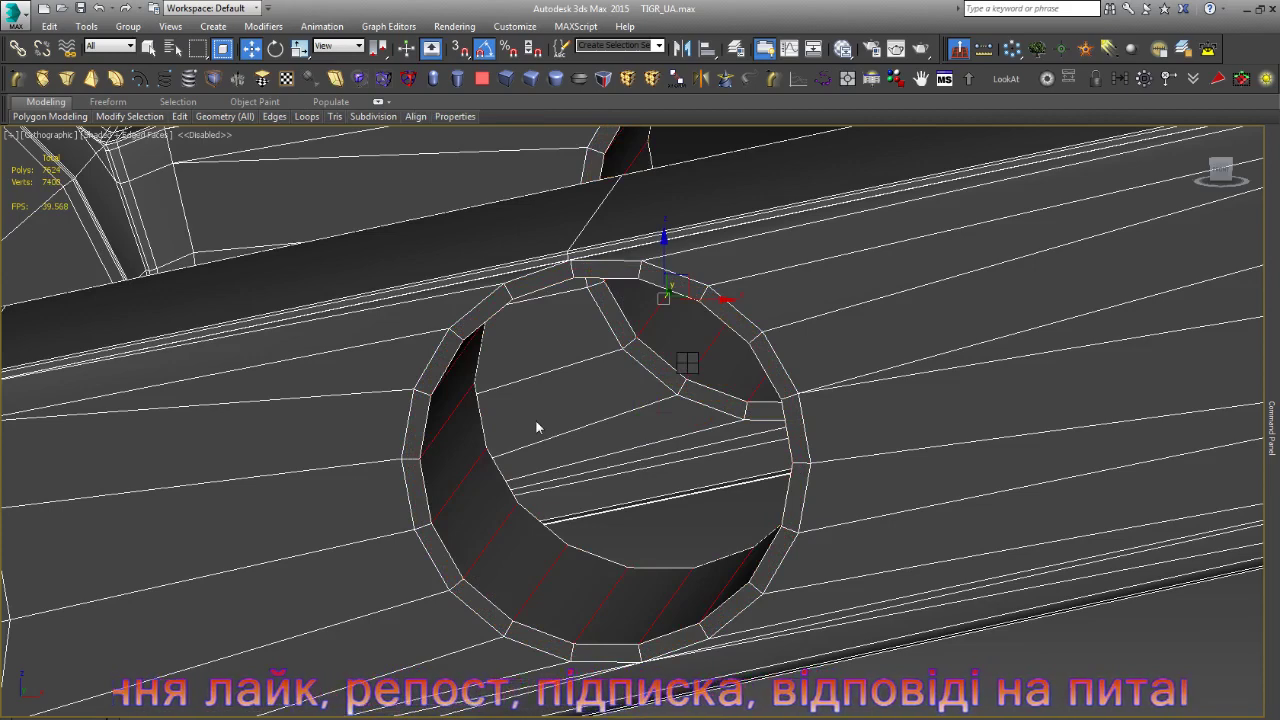
pyautogui.hotkey('ctrl', 'shift', 'e')
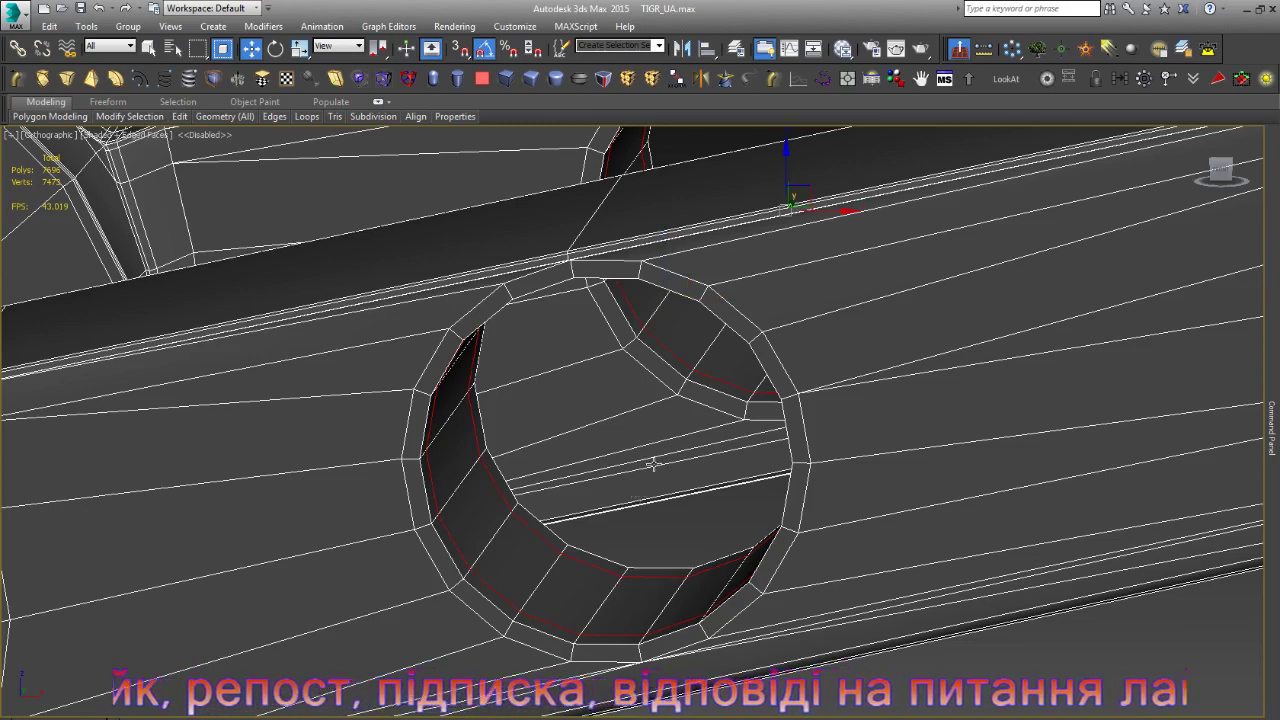
# - Select the hole's inner element, grow it across the arm, then leave element editing
pyautogui.press('5')
pyautogui.click(653, 464)
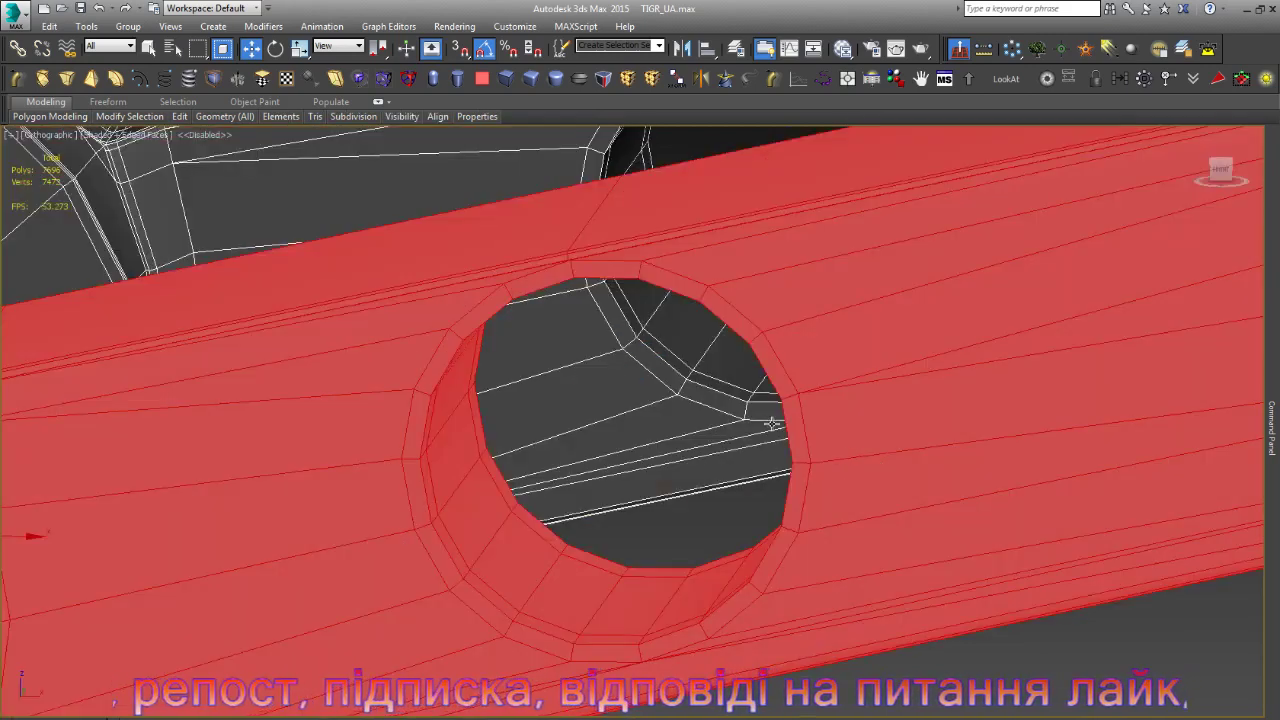
pyautogui.hotkey('ctrl', 'pageup')
pyautogui.press('z')
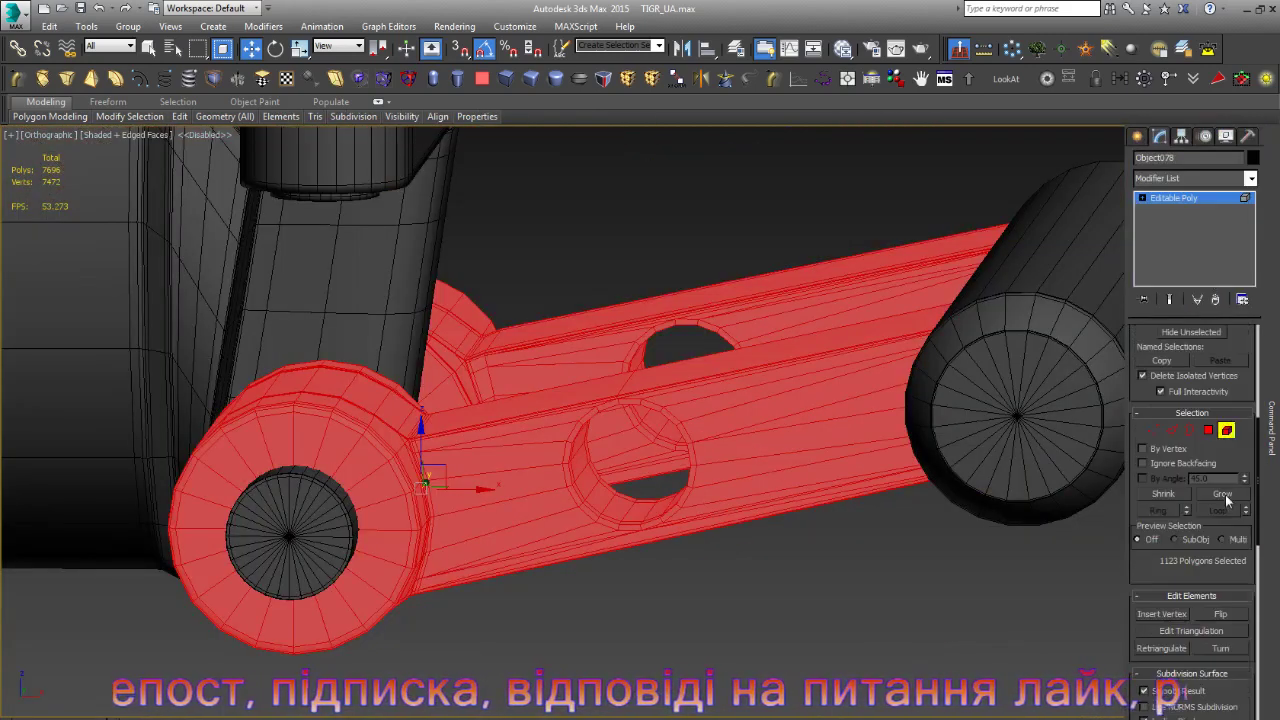
pyautogui.scroll(-5, 1226, 500)
pyautogui.scroll(-5, 1226, 540)
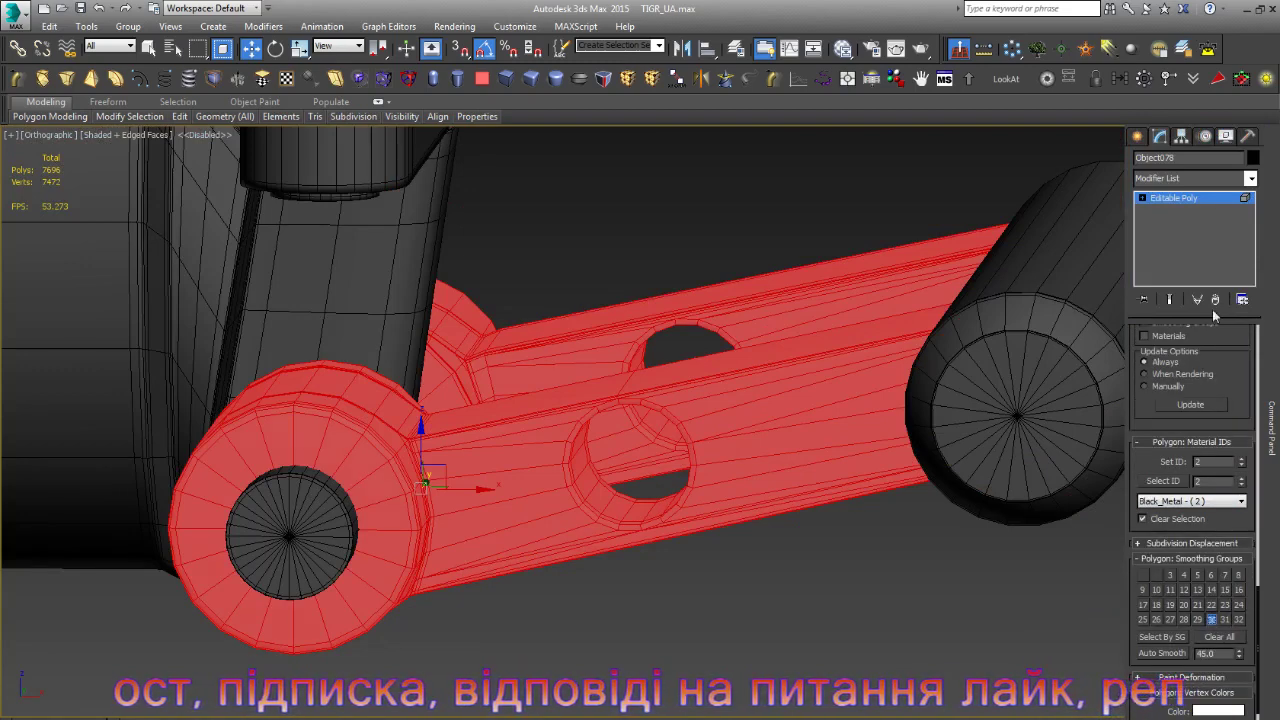
pyautogui.click(1142, 198)
pyautogui.click(1148, 198)
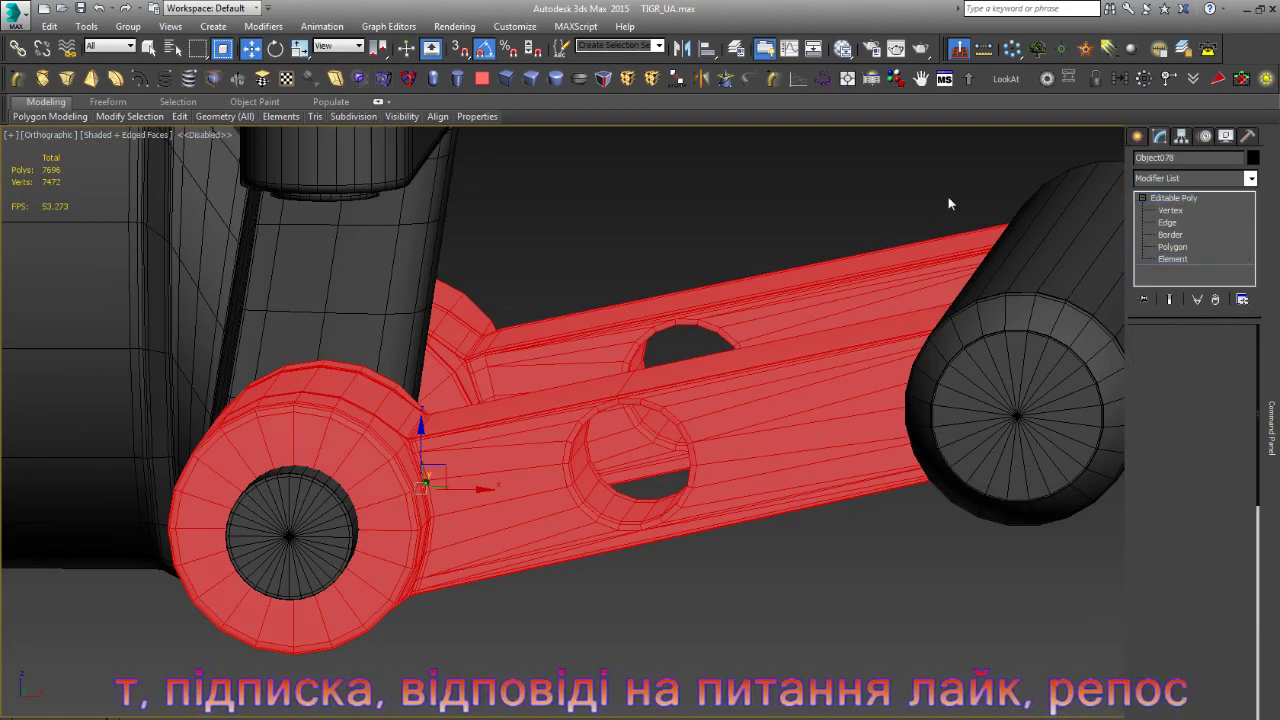
pyautogui.click(947, 197)
# - Zoom in on the hole's upper rim and enter Vertex sub-object level
pyautogui.scroll(3, 607, 388)
pyautogui.scroll(3, 607, 388)
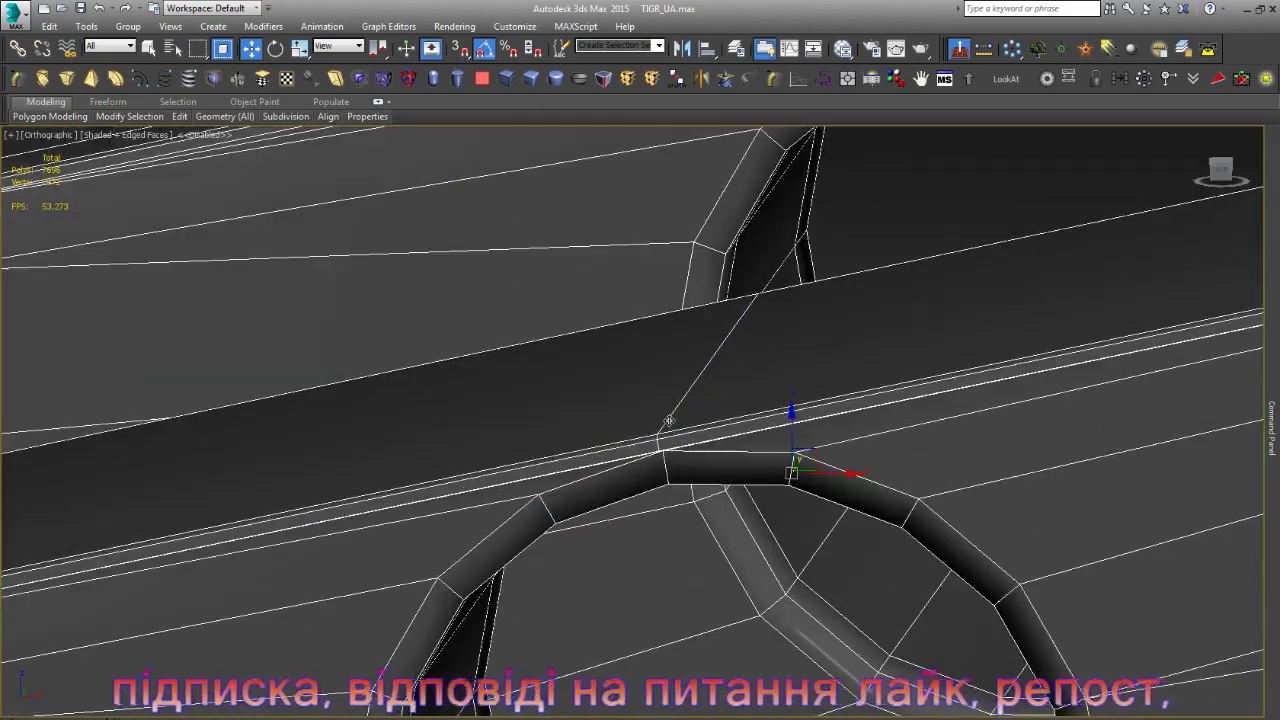
pyautogui.scroll(3, 669, 421)
pyautogui.scroll(-3, 662, 448)
pyautogui.scroll(-2, 297, 519)
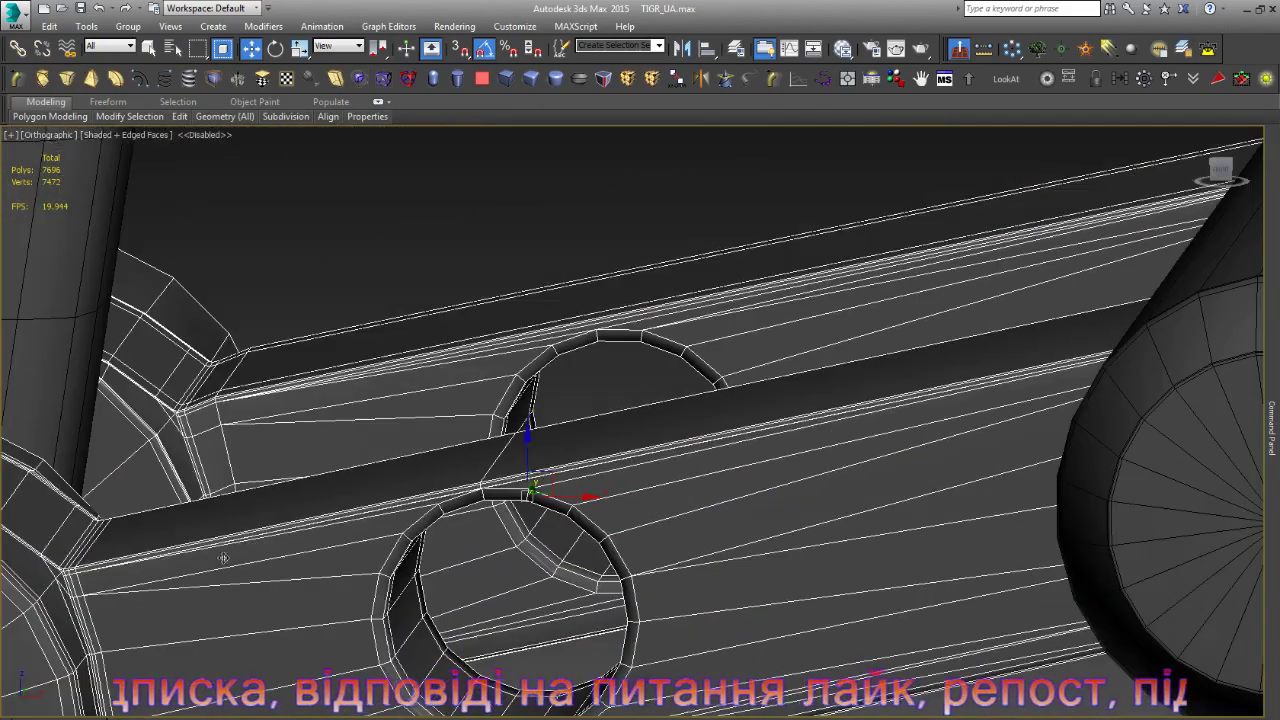
pyautogui.scroll(2, 80, 590)
pyautogui.scroll(2, 75, 565)
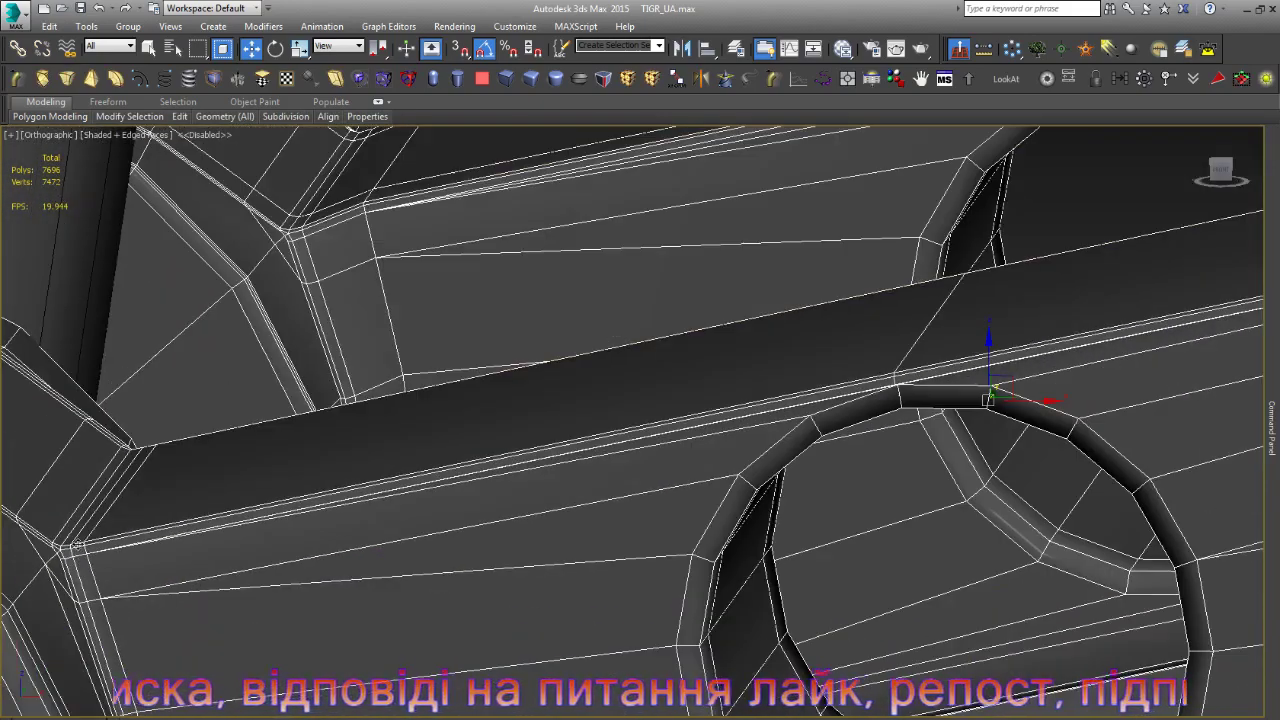
pyautogui.scroll(-5, 80, 545)
pyautogui.scroll(4, 410, 509)
pyautogui.scroll(2, 381, 387)
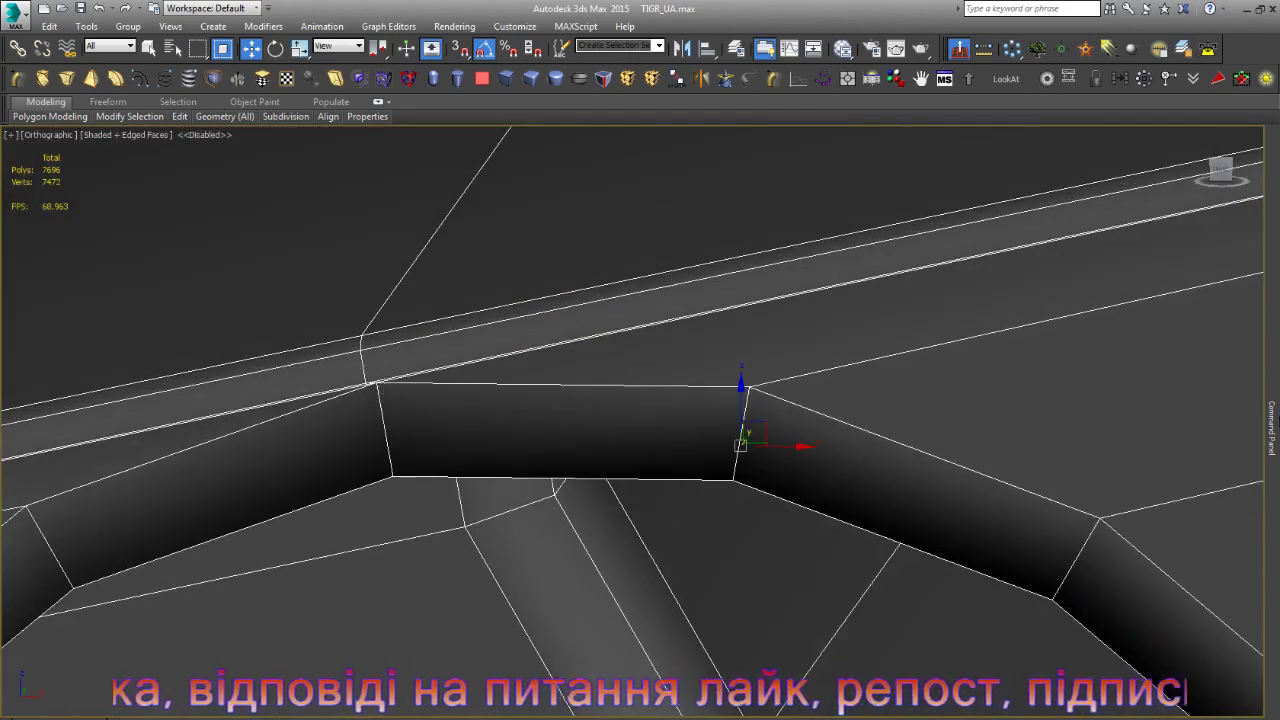
pyautogui.click(1176, 212)
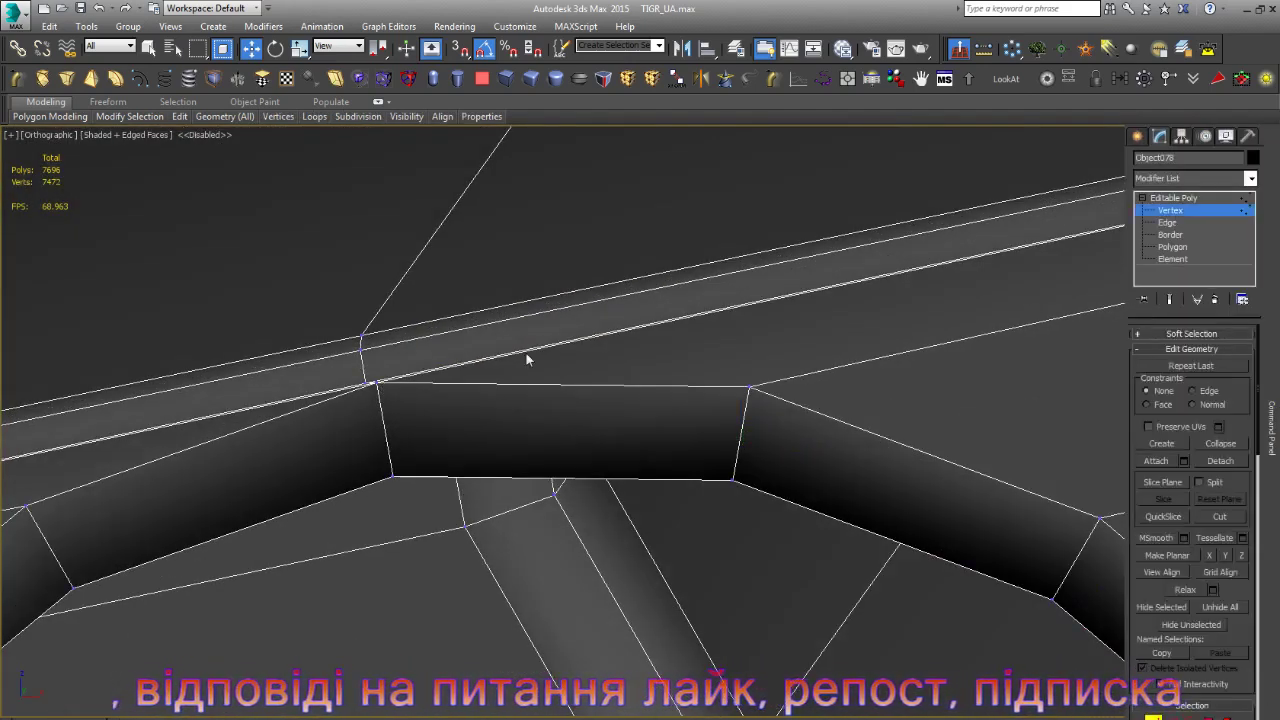
pyautogui.scroll(3, 337, 372)
pyautogui.scroll(2, 337, 376)
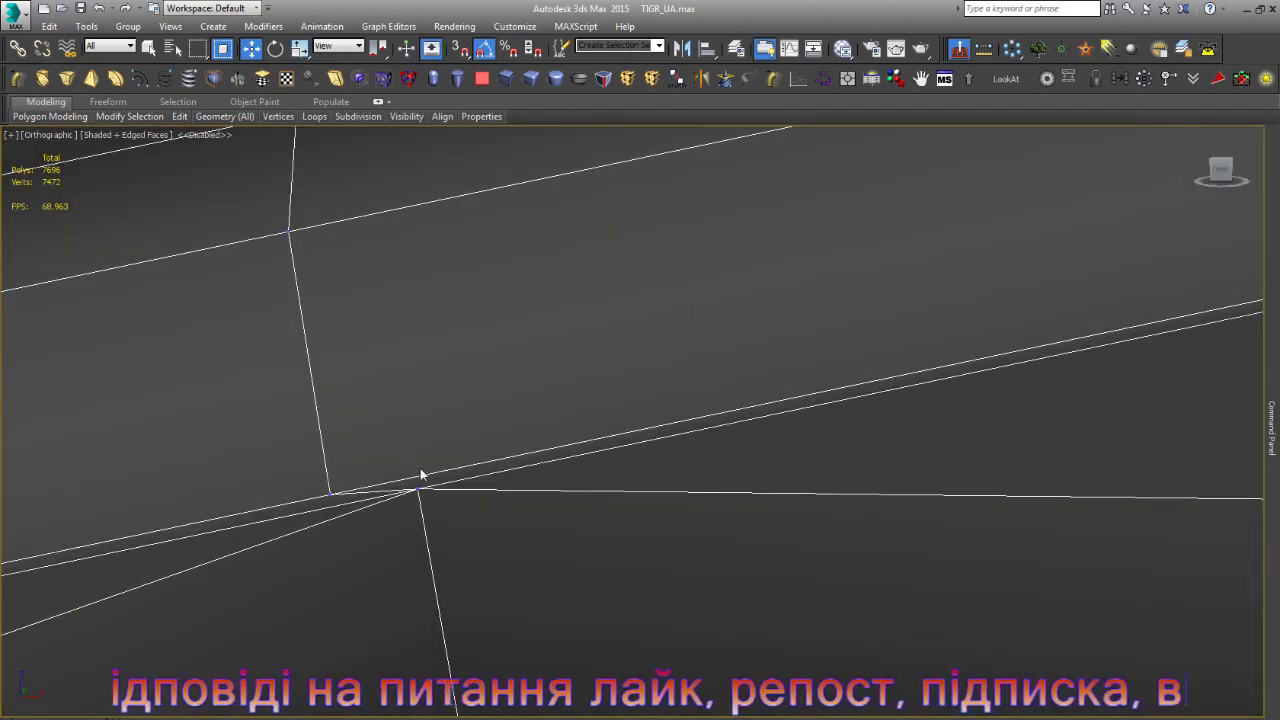
# - Drag the stray vertex down and Target Weld it onto its neighbouring vertex
pyautogui.moveTo(417, 465); pyautogui.dragTo(428, 490)
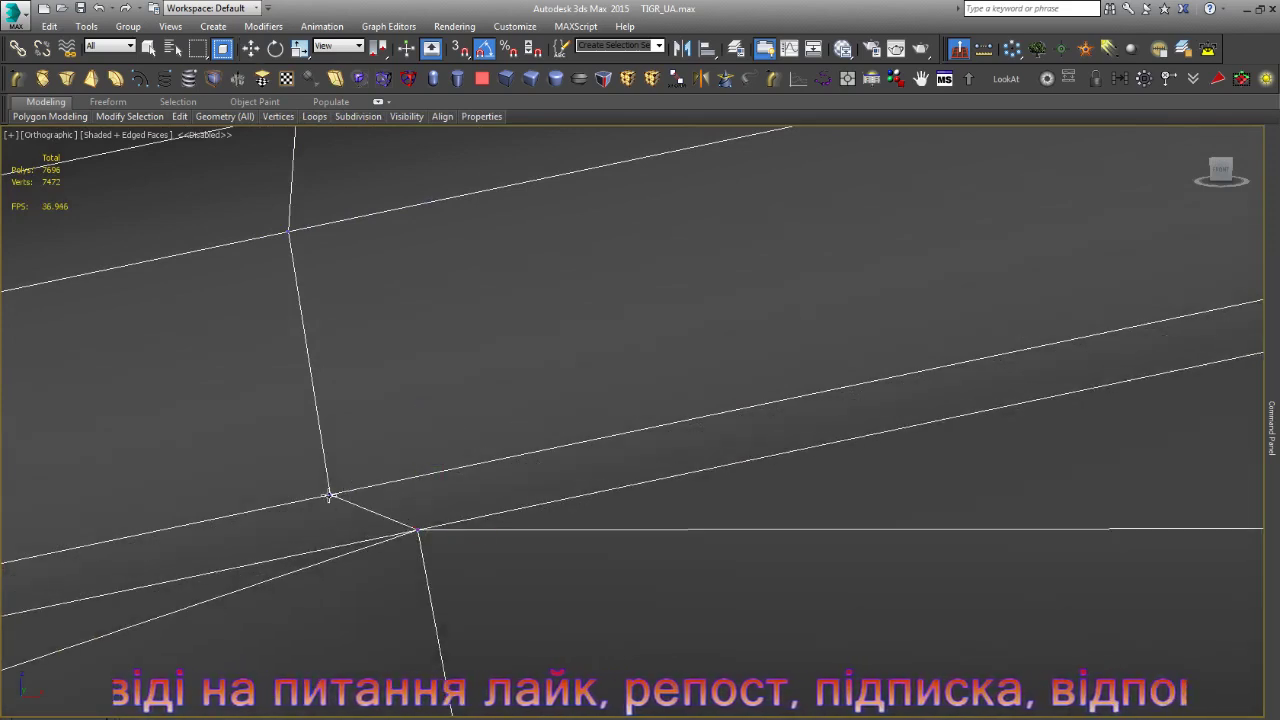
pyautogui.click(329, 495)
pyautogui.click(417, 528)
pyautogui.press('w')
pyautogui.scroll(-2, 500, 418)
pyautogui.scroll(-2, 497, 412)
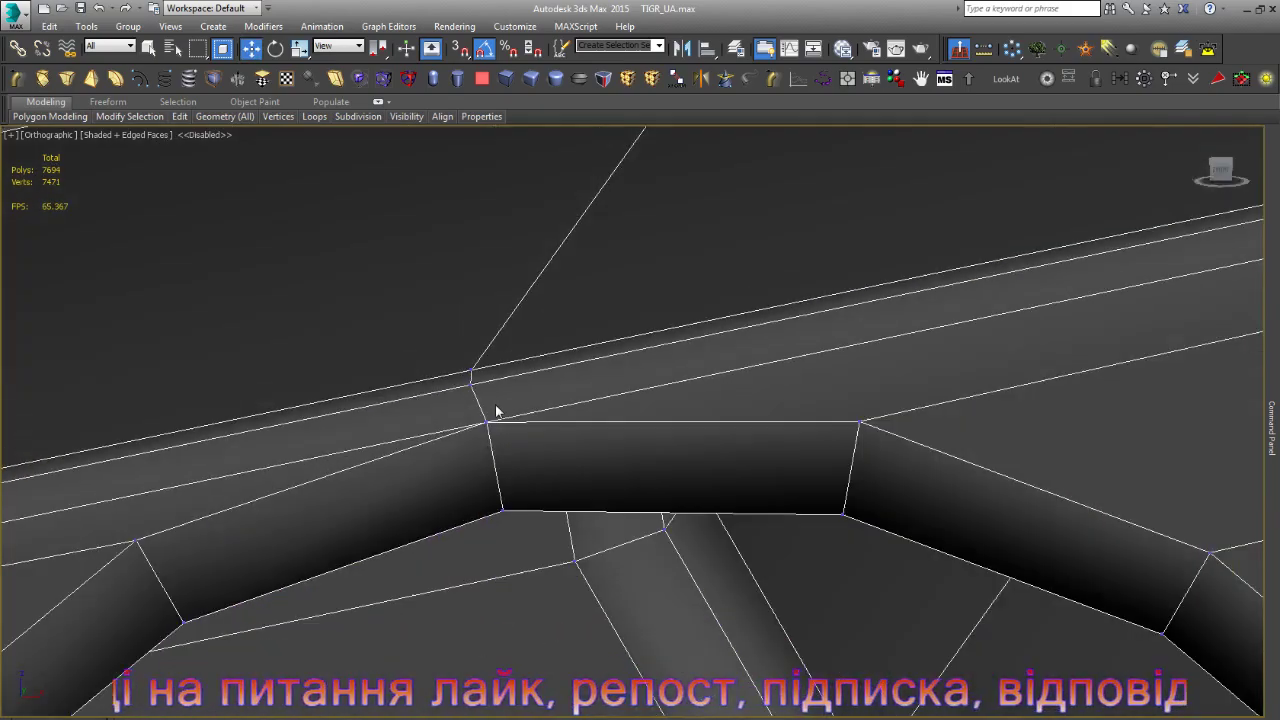
pyautogui.scroll(-2, 495, 404)
pyautogui.scroll(-2, 495, 403)
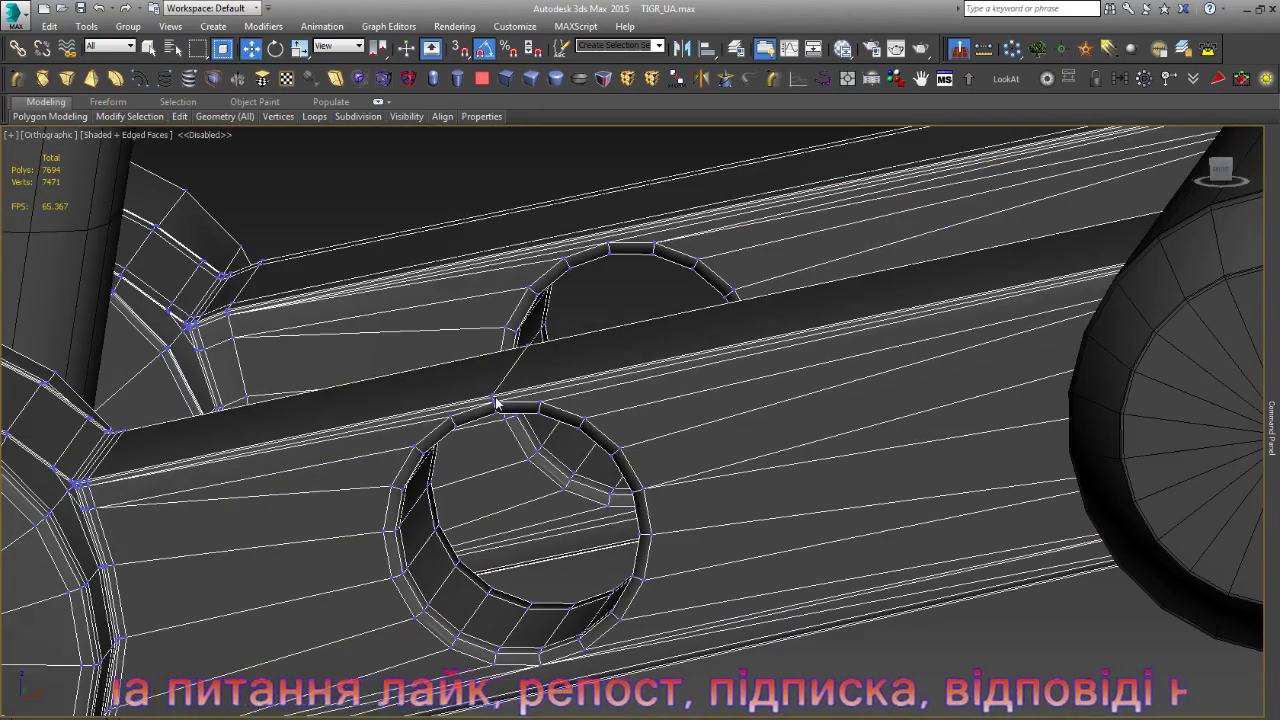
# - Inspect the welded rim, then exit Vertex sub-object level on the link arm
pyautogui.scroll(2, 467, 416)
pyautogui.scroll(-2, 441, 409)
pyautogui.scroll(2, 119, 505)
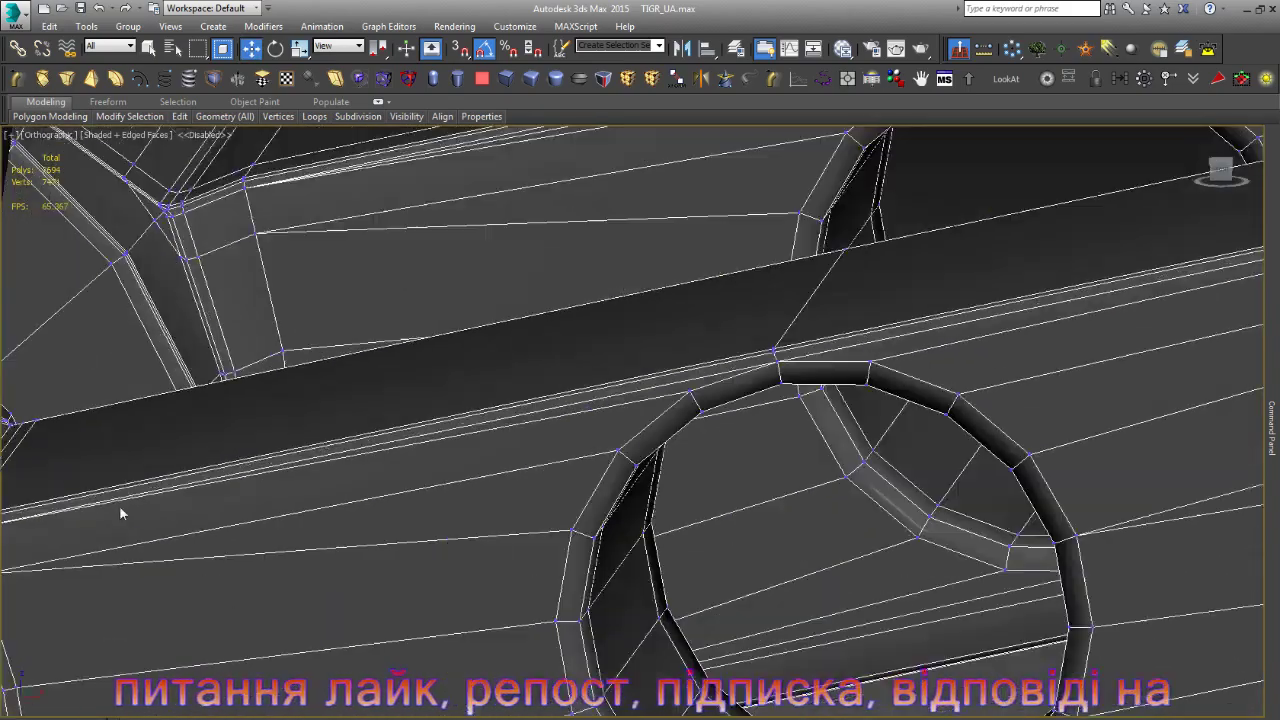
pyautogui.scroll(2, 119, 505)
pyautogui.scroll(-2, 119, 507)
pyautogui.scroll(-2, 183, 466)
pyautogui.scroll(3, 363, 383)
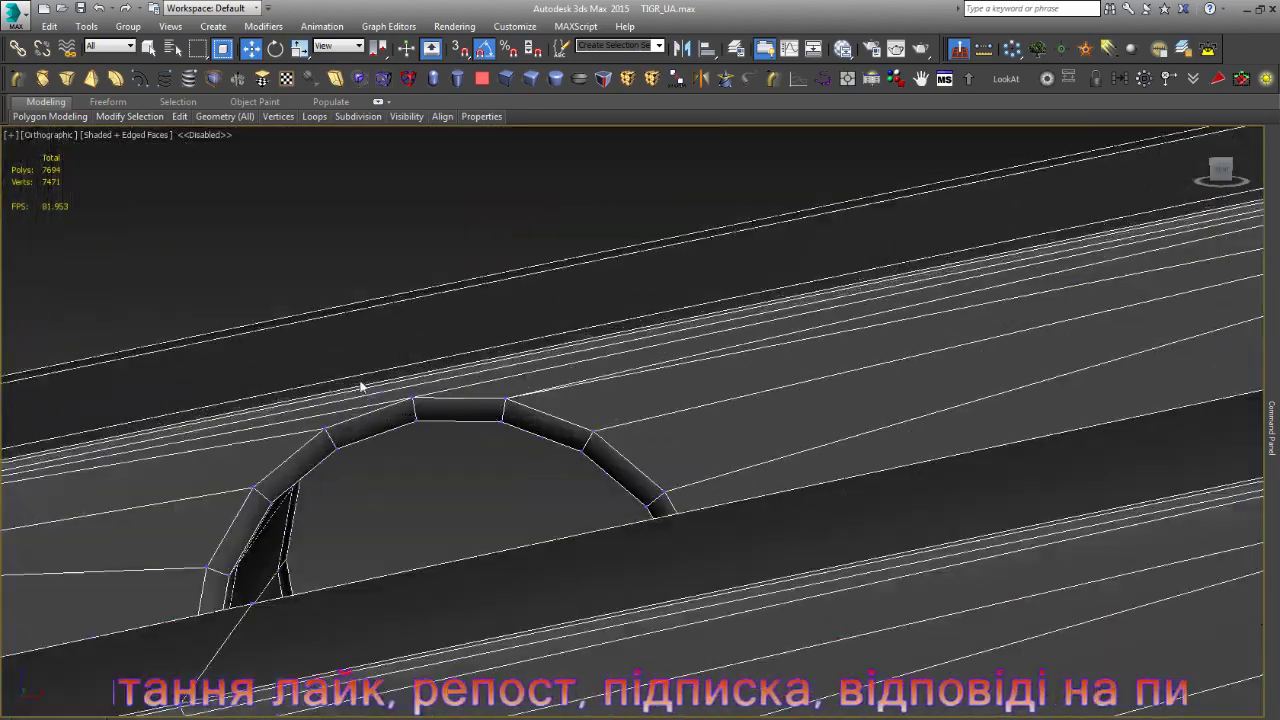
pyautogui.scroll(1, 361, 386)
pyautogui.scroll(-2, 365, 388)
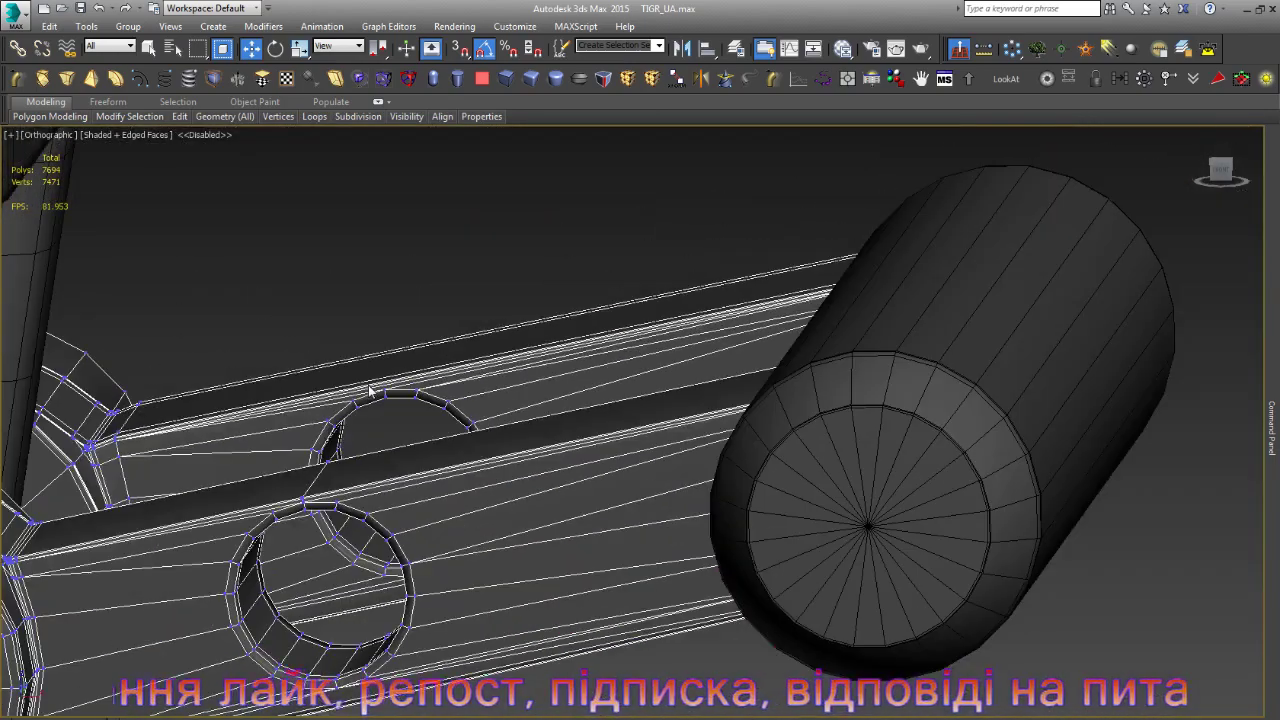
pyautogui.scroll(-2, 370, 389)
pyautogui.click(1190, 199)
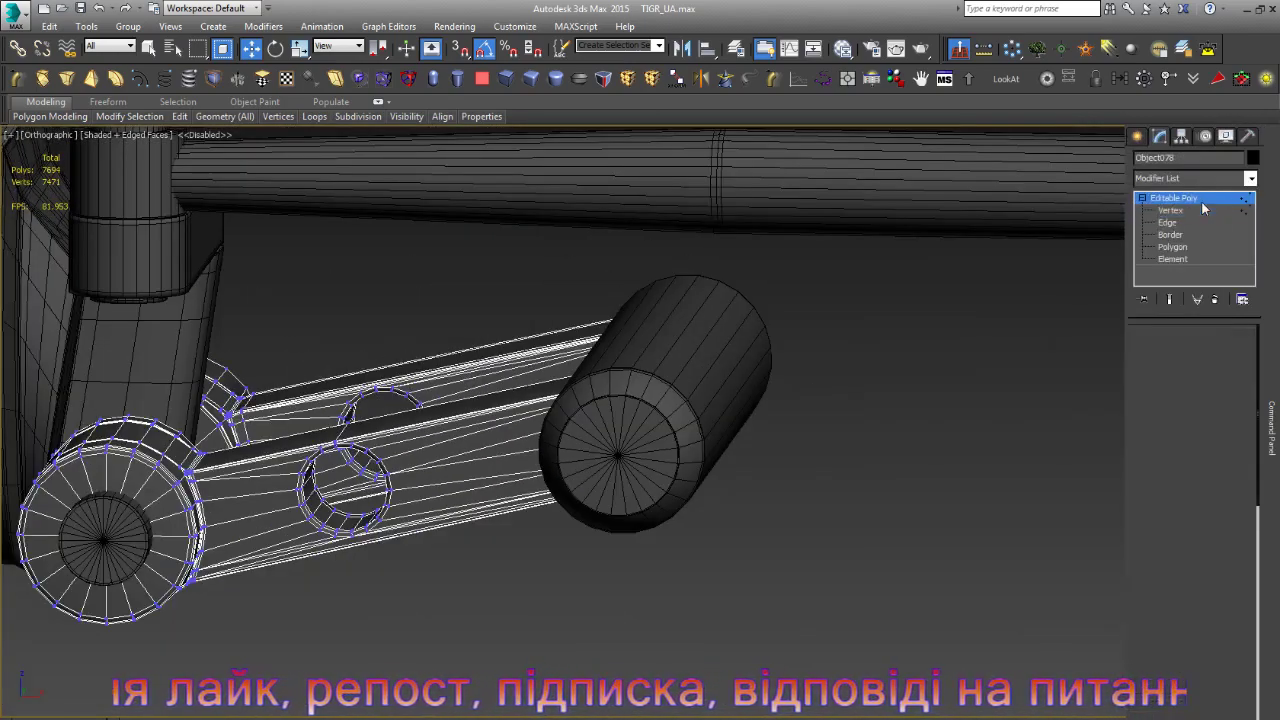
# - Attach the link arm Object078 to the GAZ_TIGR suspension mesh
pyautogui.click(702, 420)
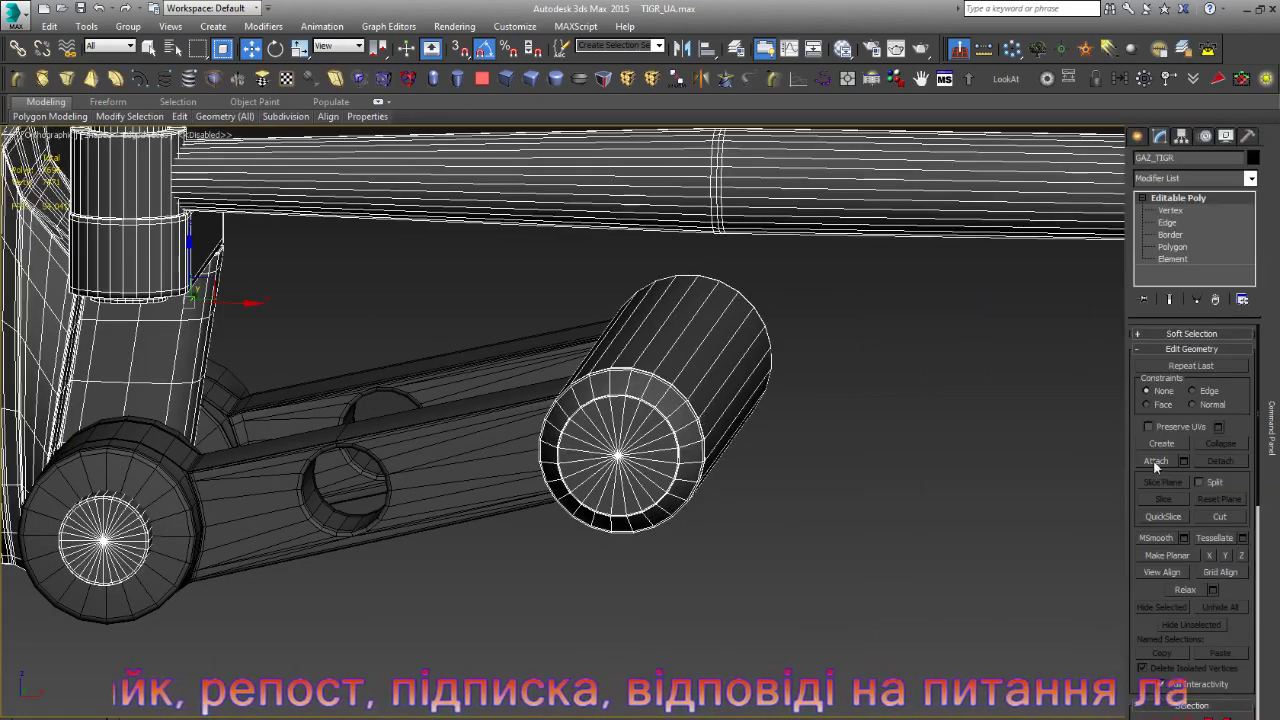
pyautogui.click(497, 440)
pyautogui.press('w')
pyautogui.scroll(-5, 600, 450)
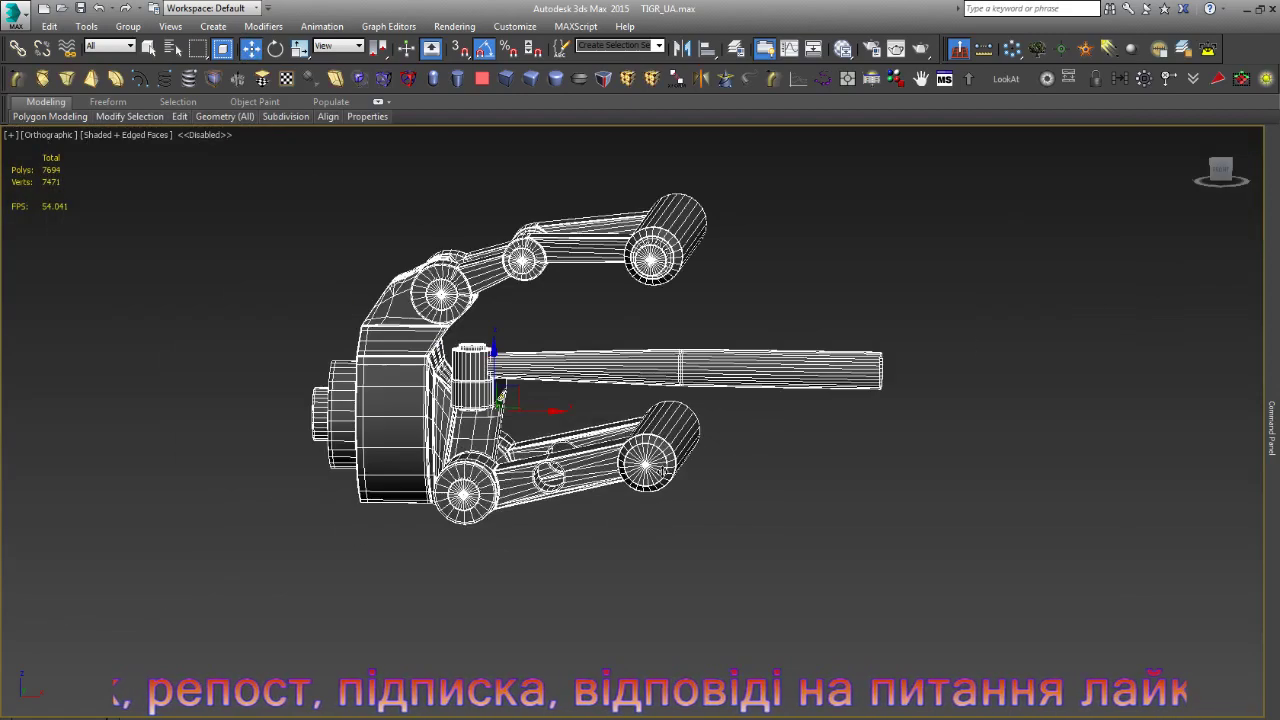
pyautogui.scroll(4, 660, 465)
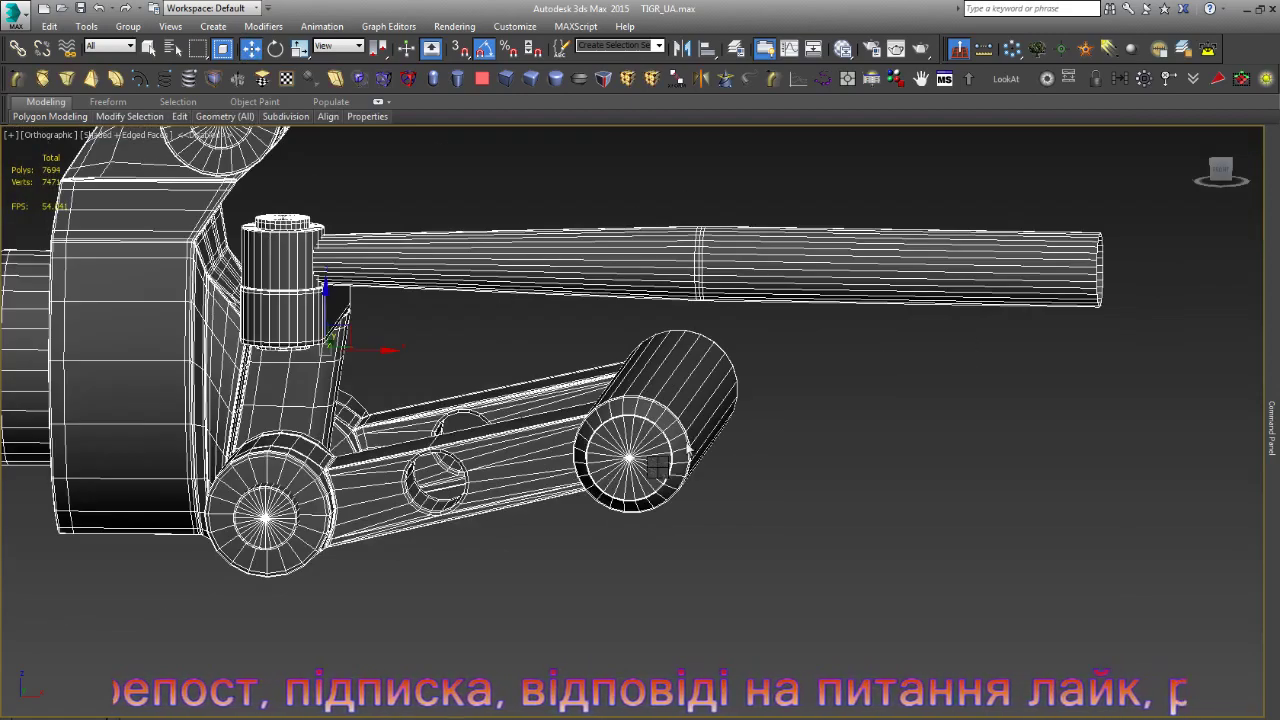
# - Unhide all vehicle parts and orbit around the suspension, chassis and tyre
pyautogui.hotkey('alt', 'u')
pyautogui.click(703, 436)
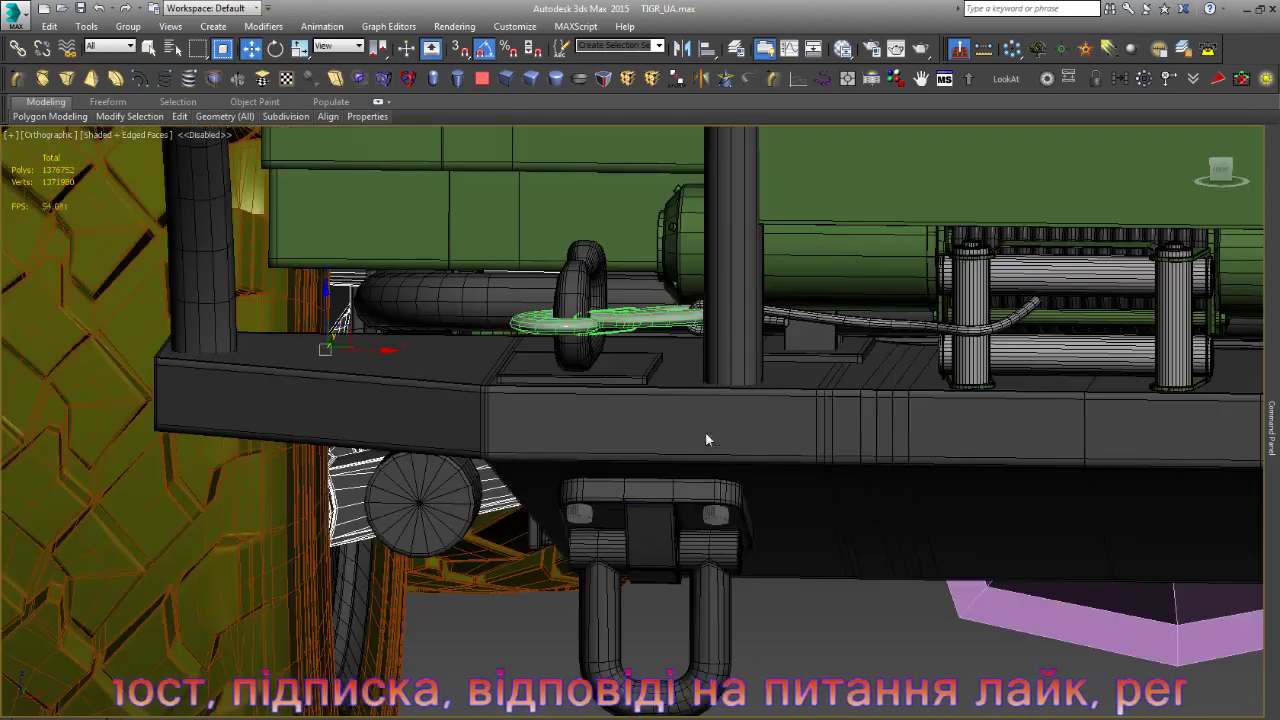
pyautogui.keyDown('alt'); pyautogui.moveTo(640, 500); pyautogui.dragTo(692, 521, button='middle'); pyautogui.keyUp('alt')
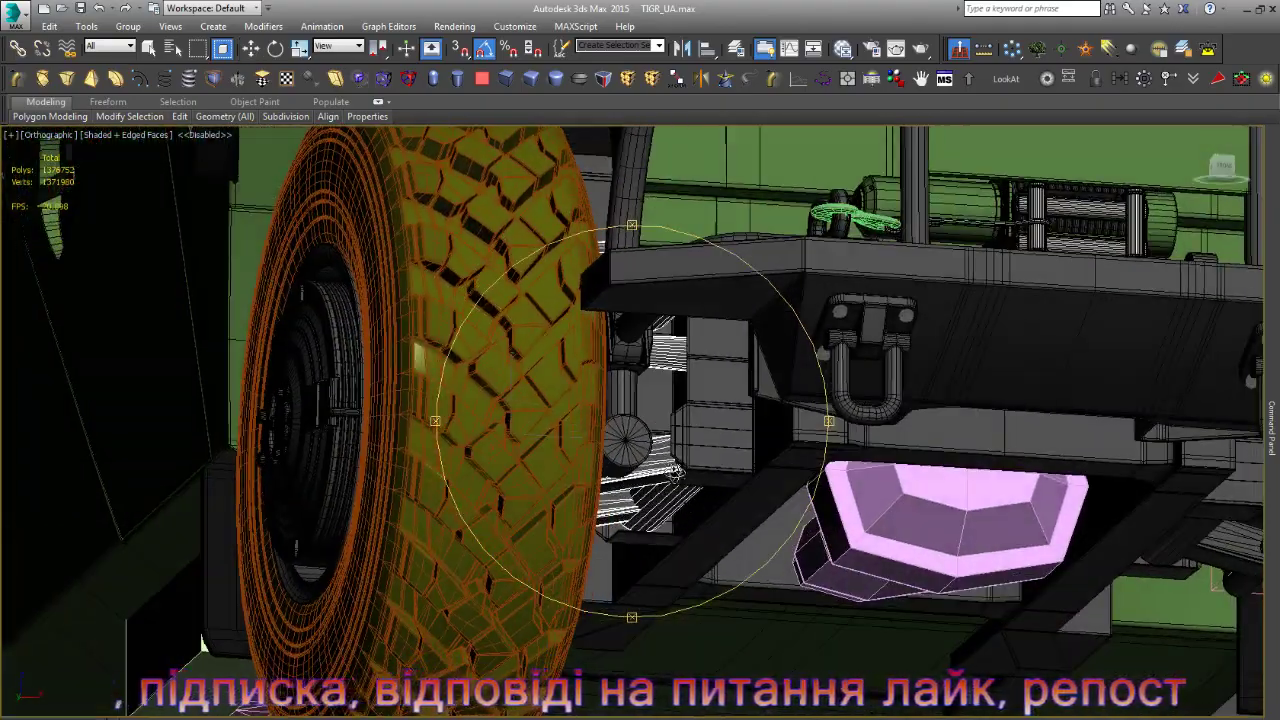
pyautogui.keyDown('alt'); pyautogui.moveTo(674, 475); pyautogui.dragTo(609, 462, button='middle'); pyautogui.keyUp('alt')
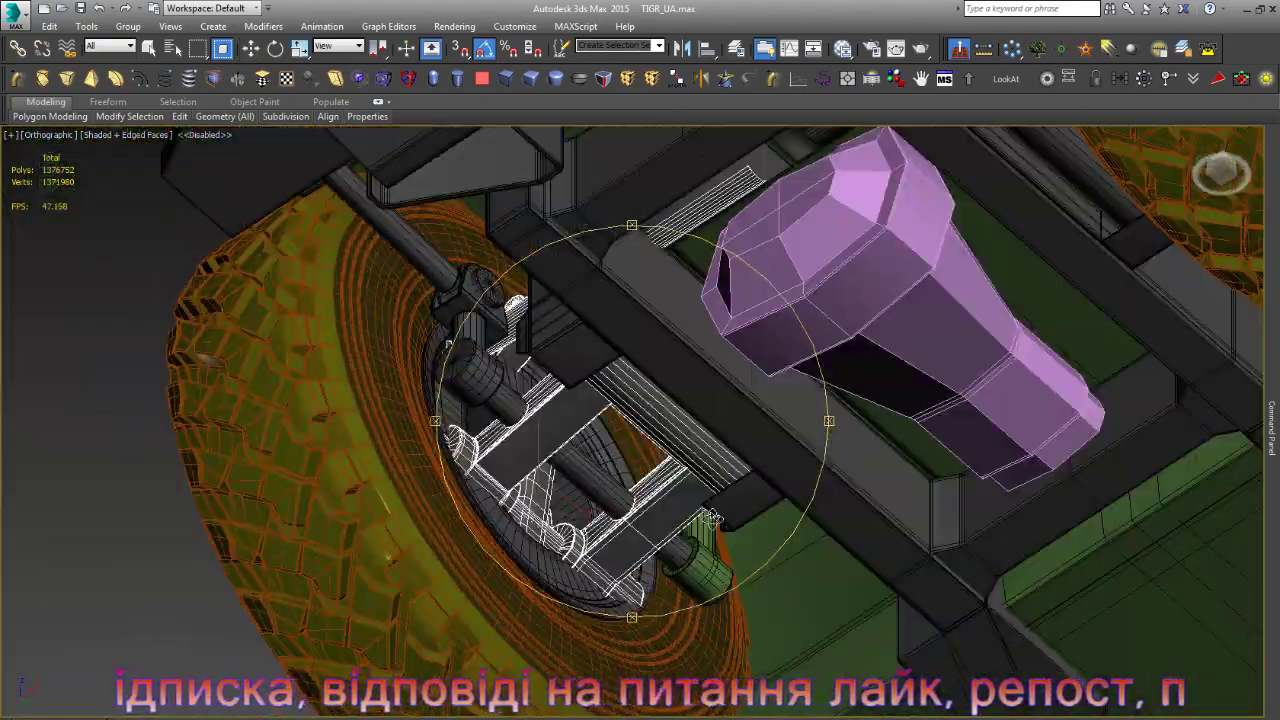
pyautogui.keyDown('alt'); pyautogui.moveTo(710, 517); pyautogui.dragTo(691, 435, button='middle'); pyautogui.keyUp('alt')
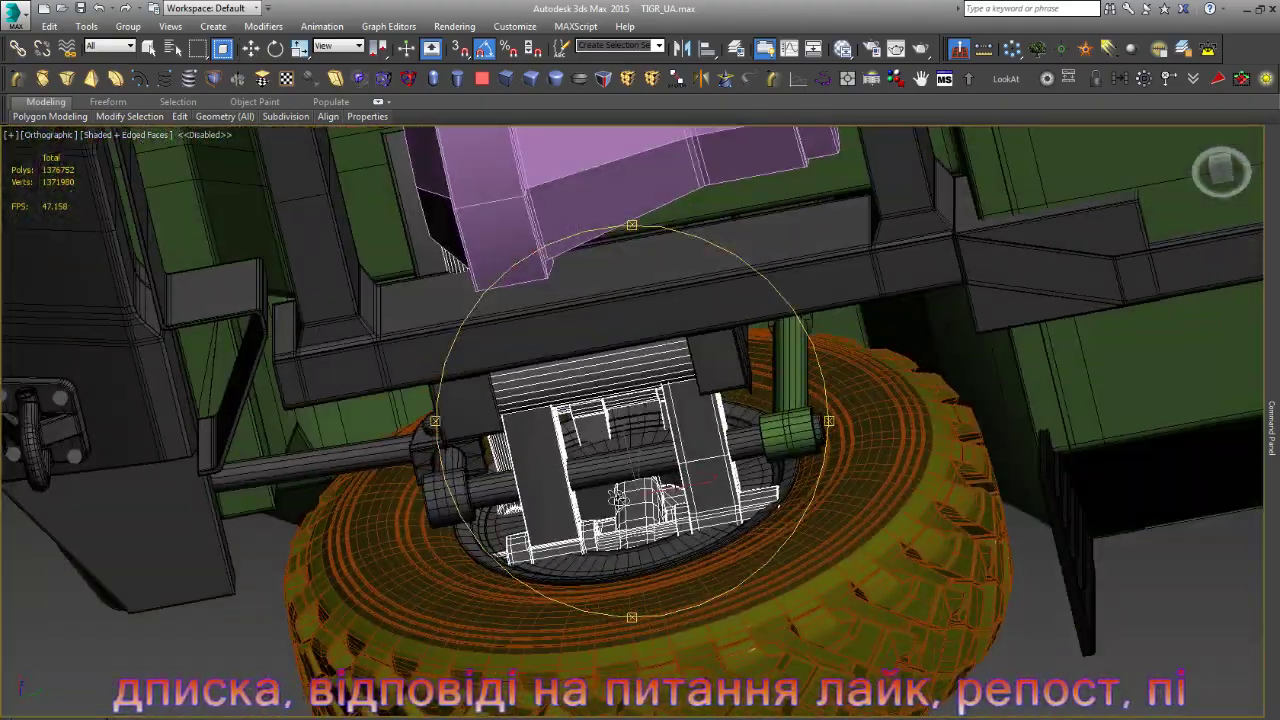
# - Isolate the selected GAZ_TIGR suspension assembly with Alt+Q
pyautogui.scroll(3, 691, 435)
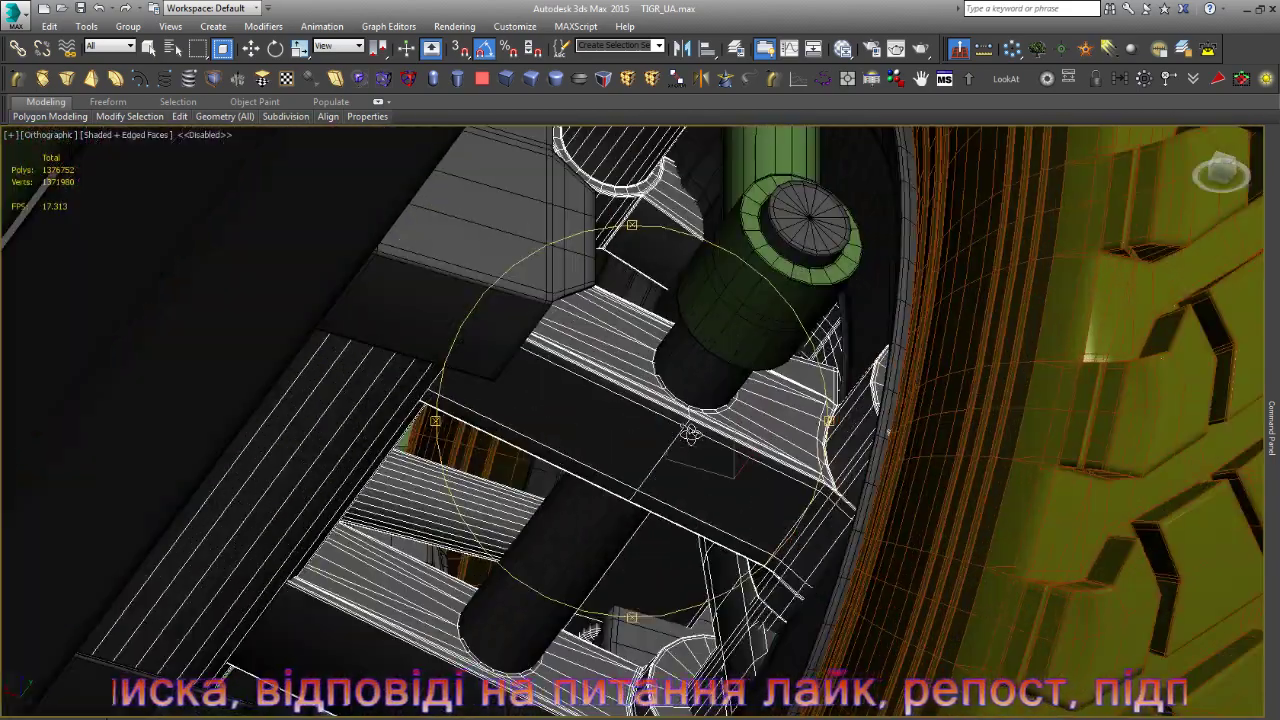
pyautogui.scroll(-3, 691, 435)
pyautogui.scroll(5, 555, 571)
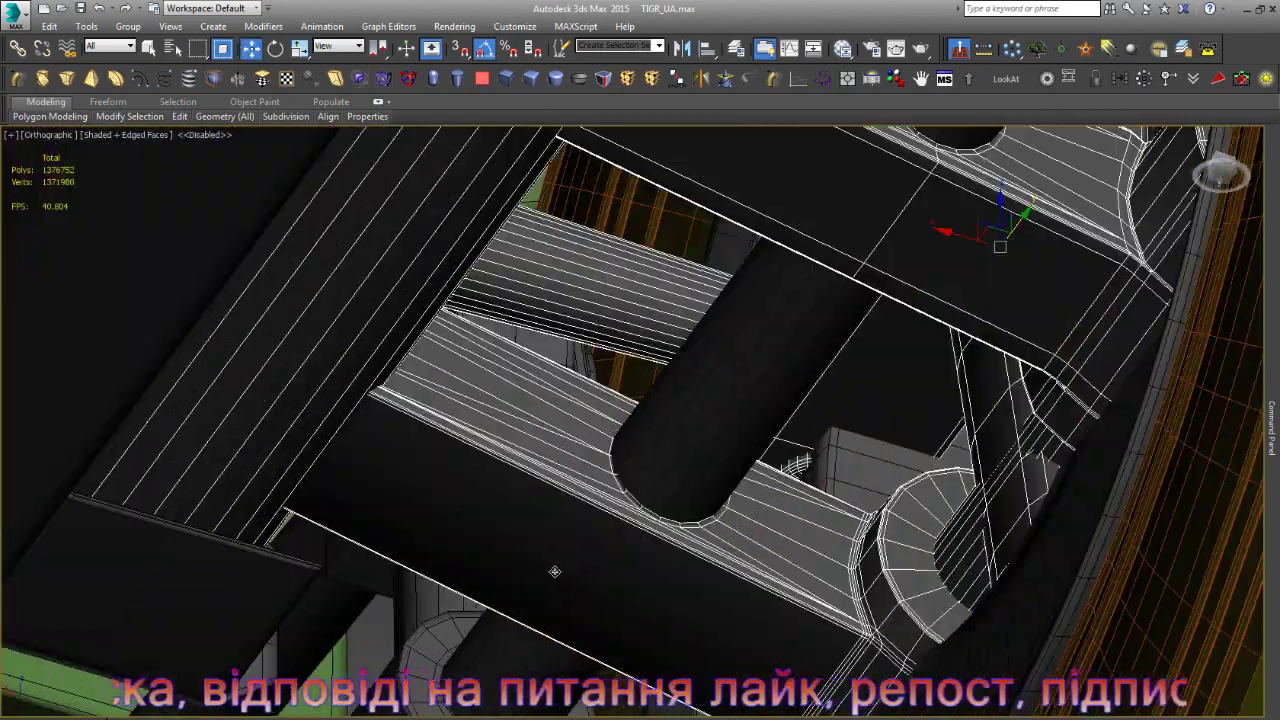
pyautogui.hotkey('alt', 'q')
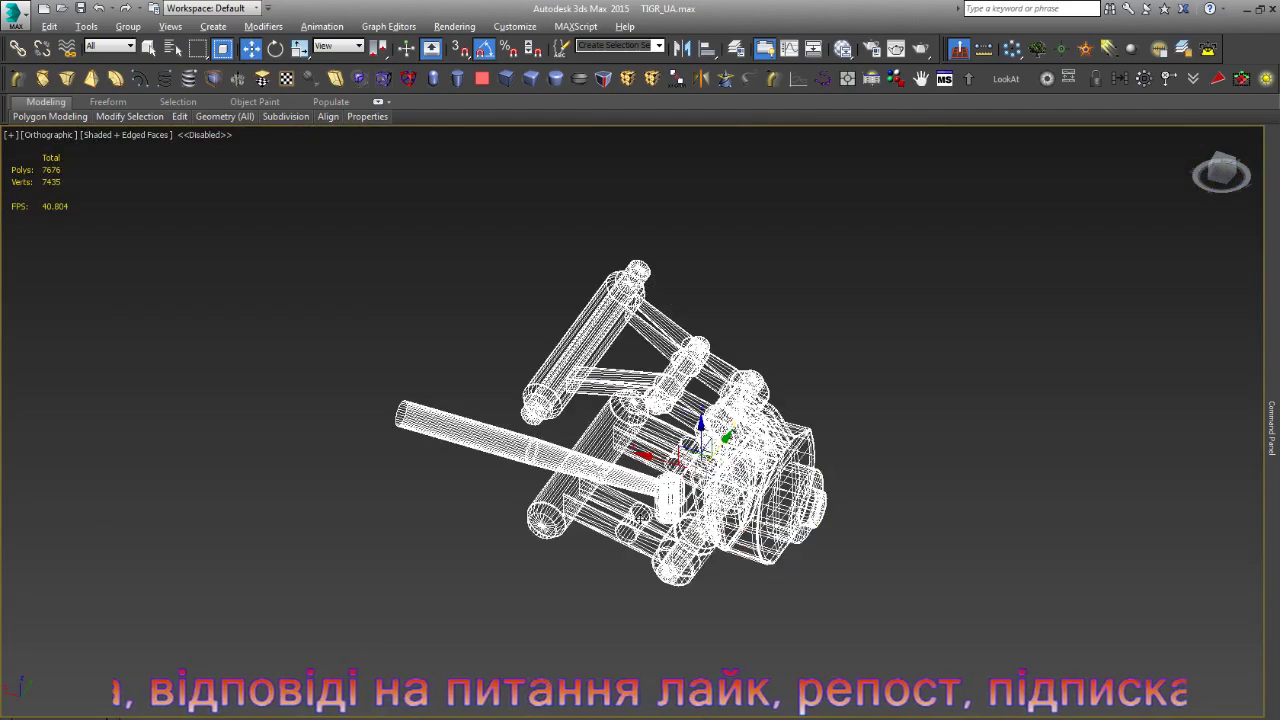
# - Select the link arm and, in Edge mode, select the edge loop inside the hole
pyautogui.click(757, 604)
pyautogui.scroll(5, 643, 514)
pyautogui.scroll(3, 642, 517)
pyautogui.click(642, 517)
pyautogui.scroll(3, 650, 495)
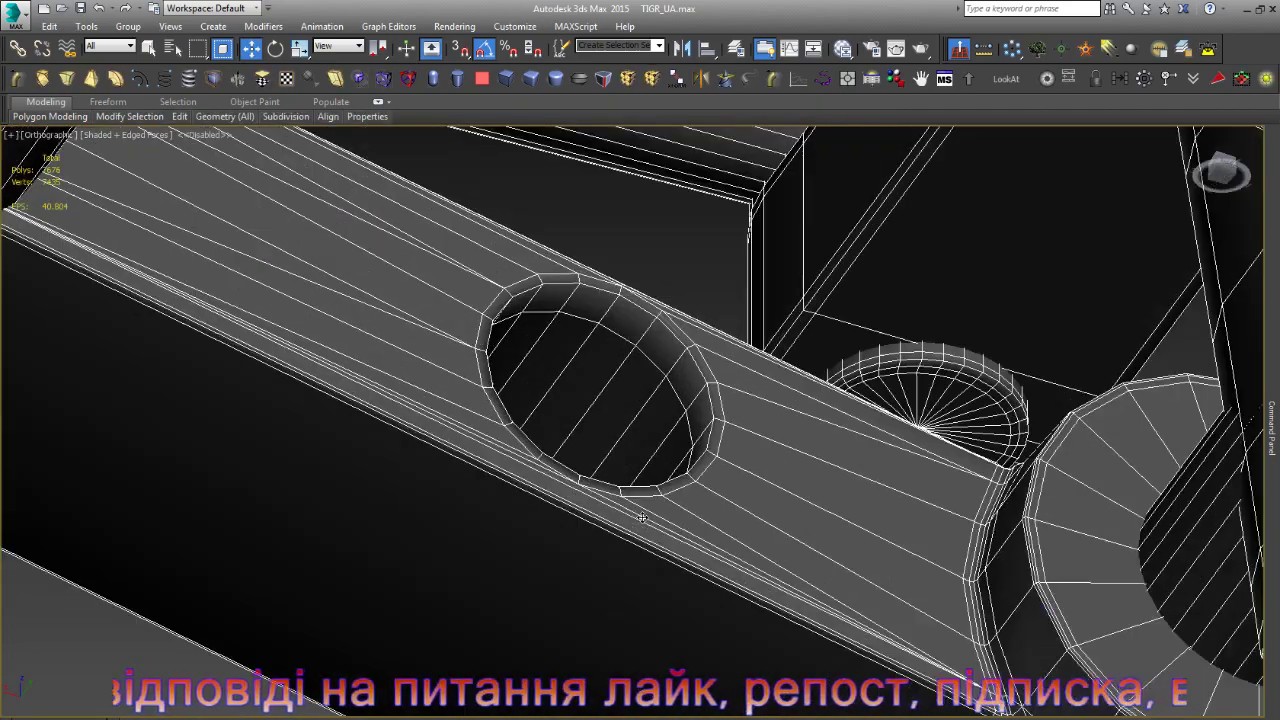
pyautogui.scroll(2, 663, 463)
pyautogui.press('2')
pyautogui.doubleClick(684, 332)
pyautogui.scroll(2, 686, 333)
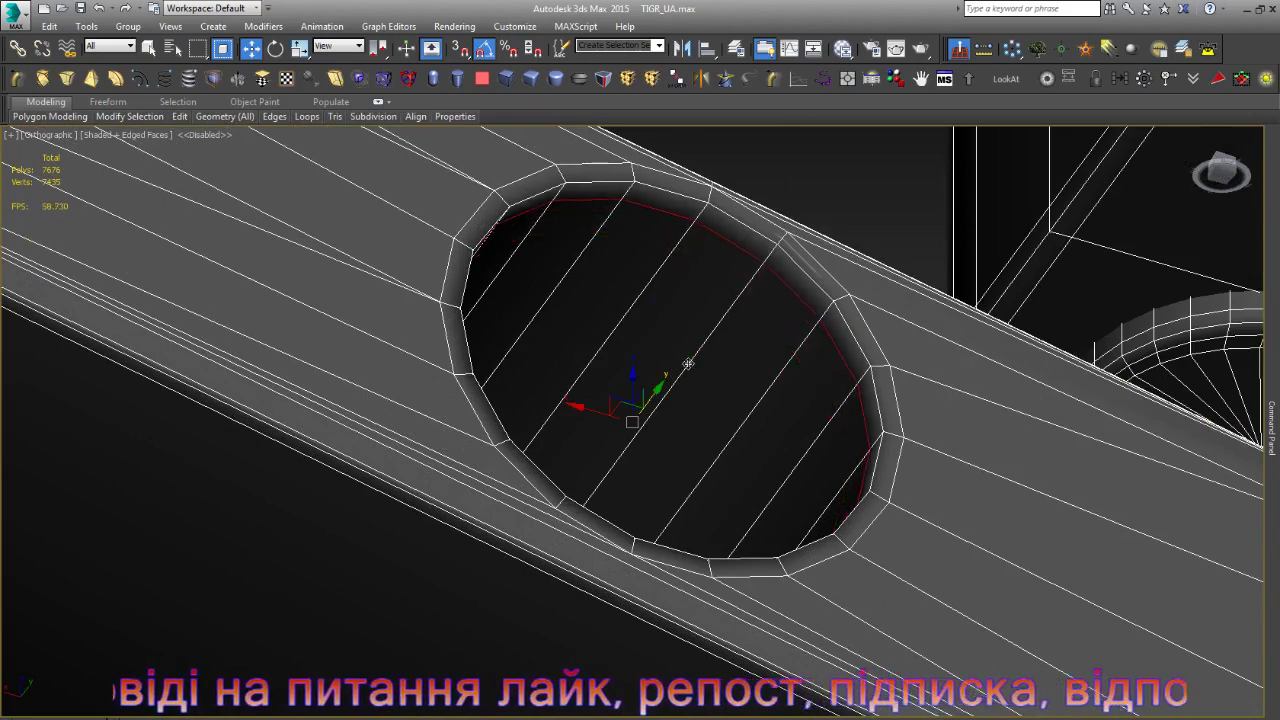
pyautogui.scroll(-2, 650, 420)
pyautogui.scroll(4, 648, 466)
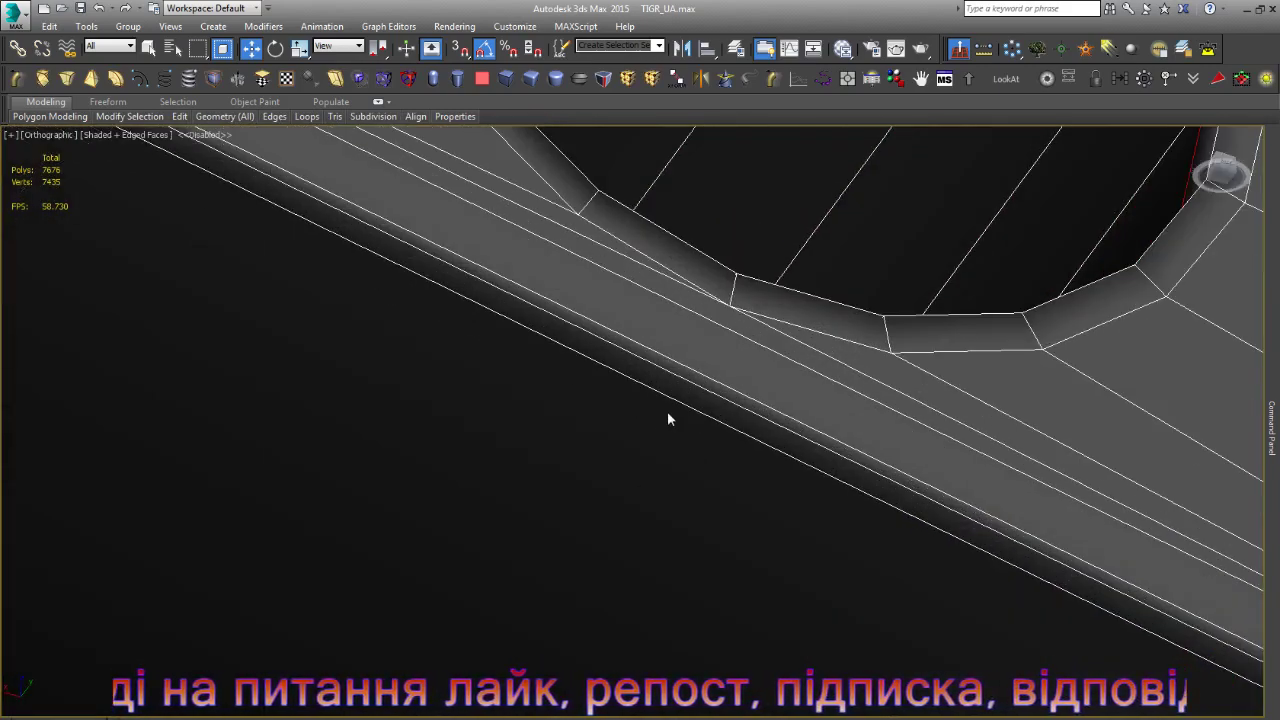
# - Cut a new edge from the hole's rim down across the beam
pyautogui.hotkey('alt', 'c')
pyautogui.click(729, 333)
pyautogui.click(738, 400)
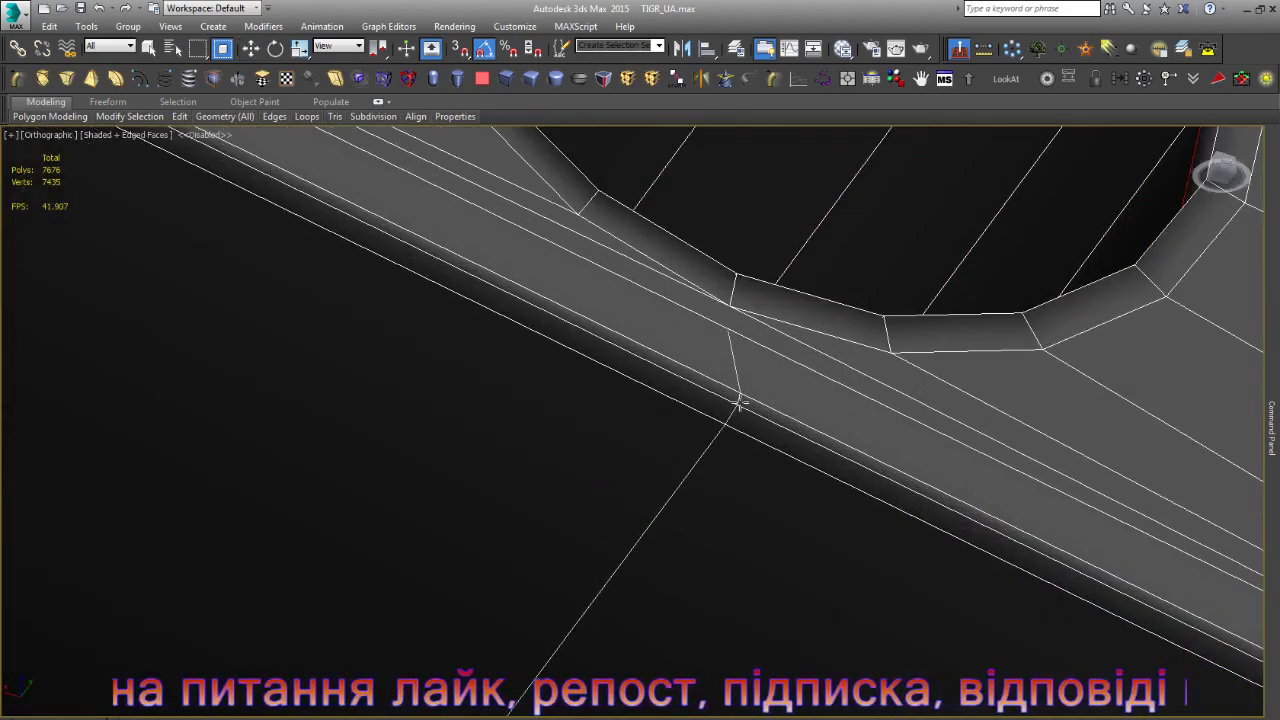
pyautogui.rightClick(740, 403)
# - Select the new vertex below the hole and orbit around the link arm to check it
pyautogui.scroll(3, 735, 360)
pyautogui.press('1')
pyautogui.click(700, 345)
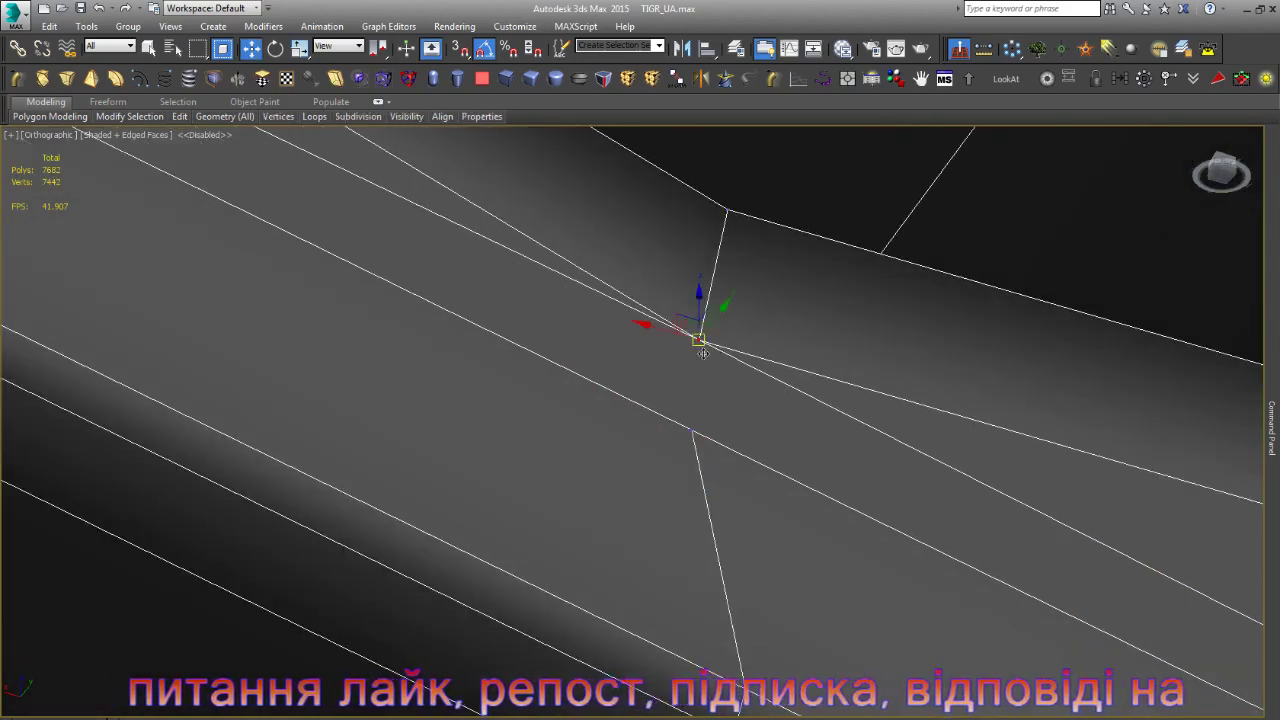
pyautogui.scroll(-3, 700, 440)
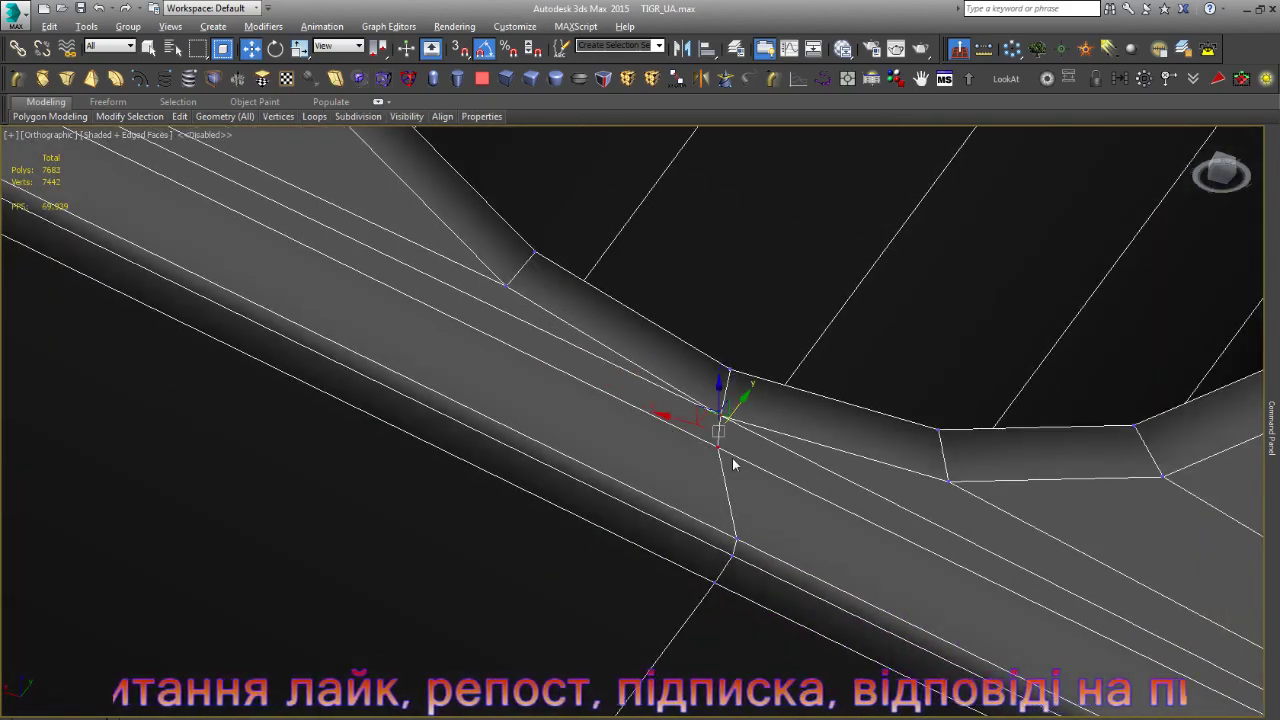
pyautogui.scroll(-2, 767, 463)
pyautogui.scroll(-2, 784, 478)
pyautogui.scroll(-1, 784, 478)
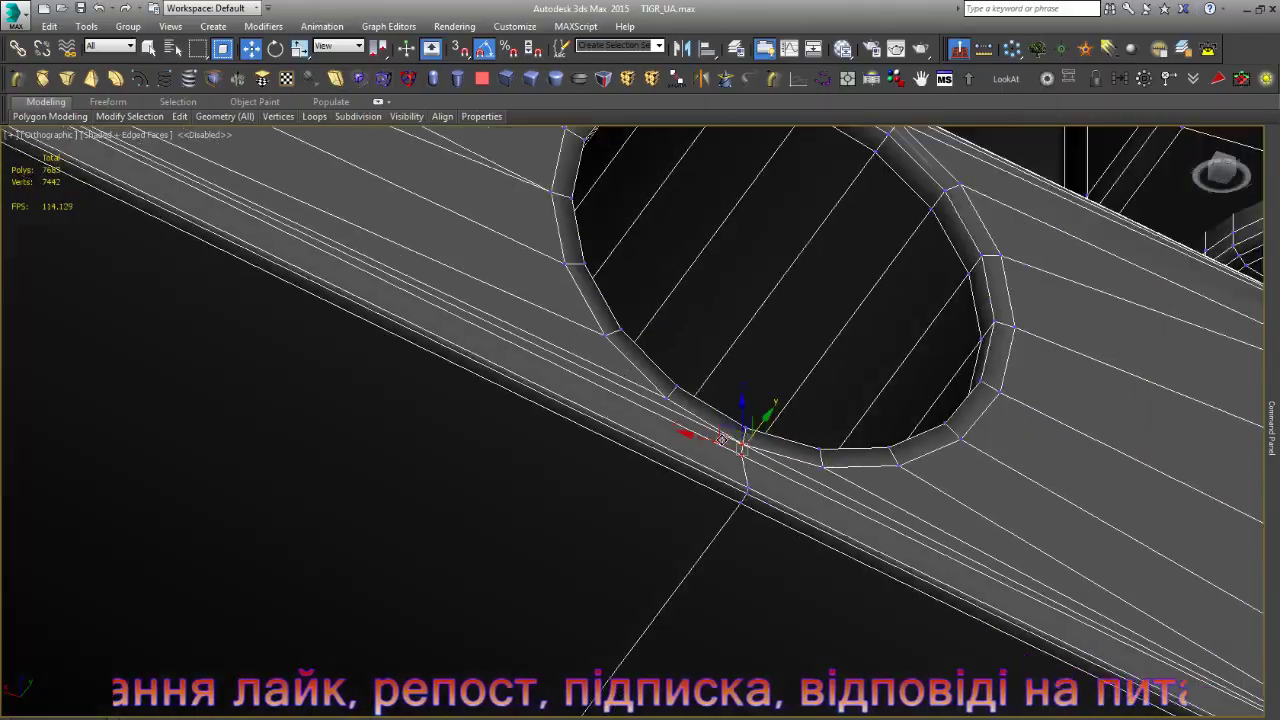
pyautogui.scroll(-1, 730, 440)
pyautogui.scroll(-3, 722, 440)
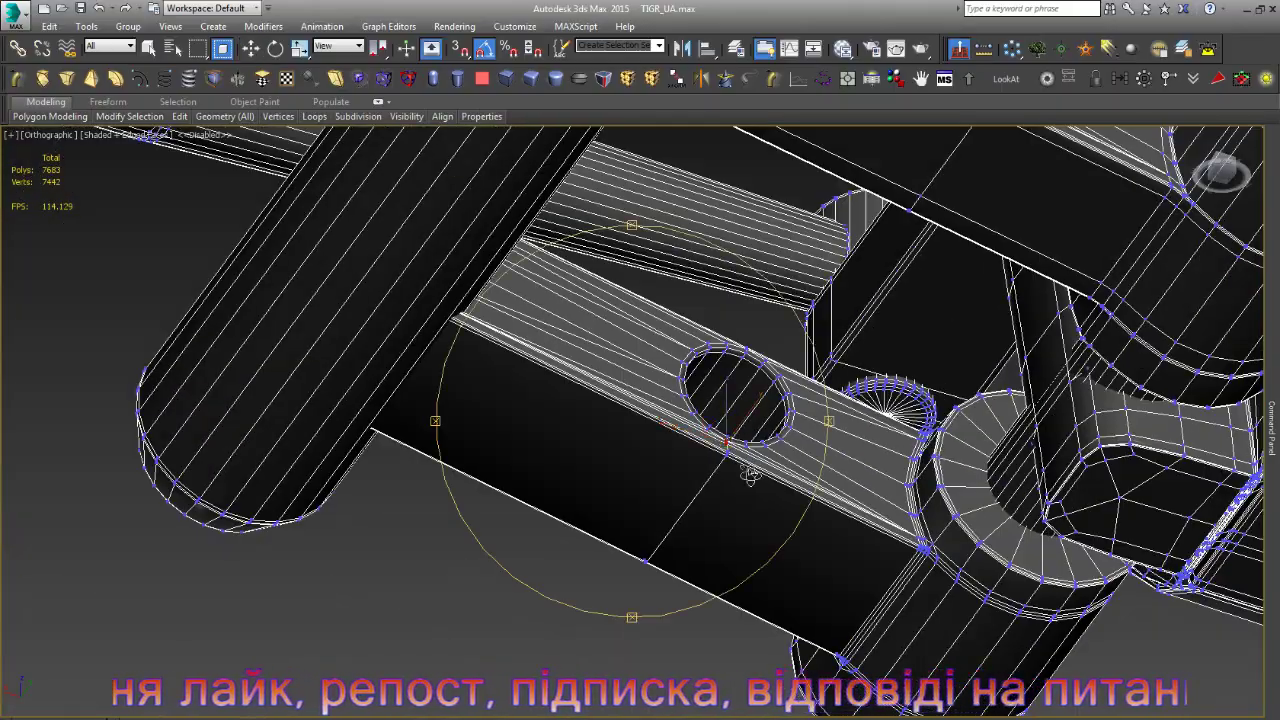
pyautogui.moveTo(658, 480)
pyautogui.keyDown('alt'); pyautogui.mouseDown(button='middle')
pyautogui.moveTo(911, 574)
pyautogui.moveTo(830, 566)
pyautogui.mouseUp(button='middle'); pyautogui.keyUp('alt')
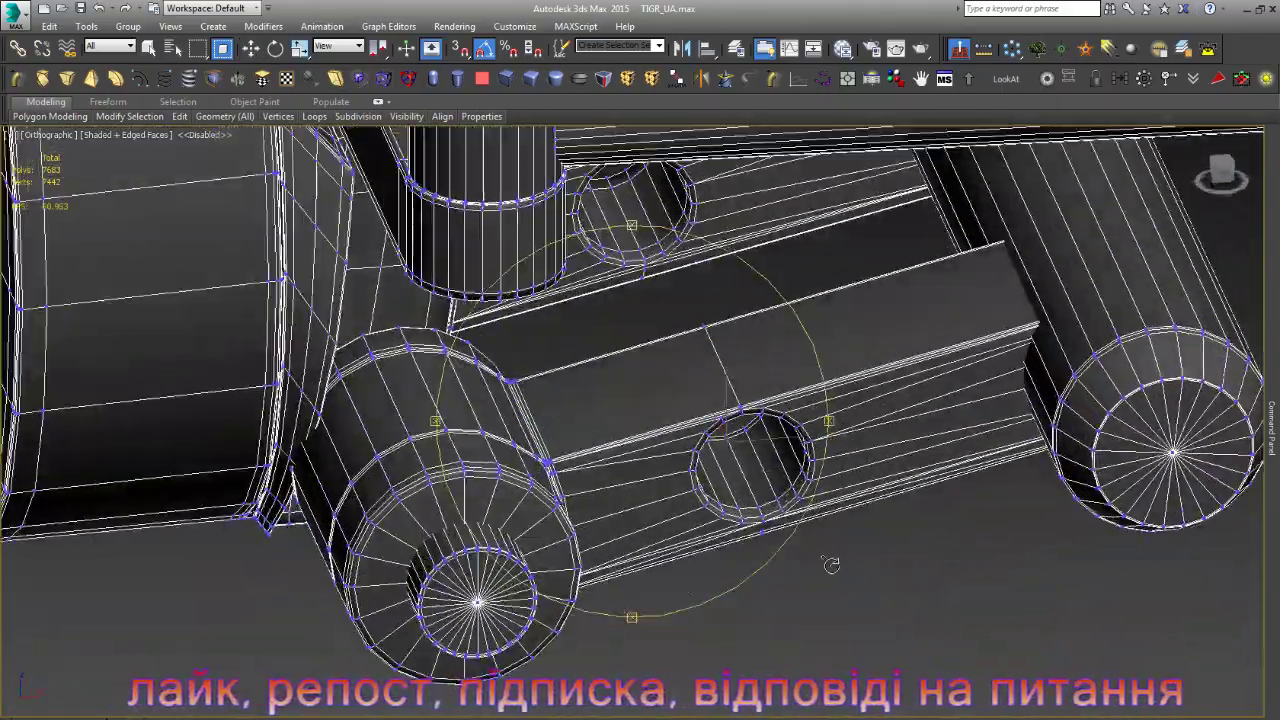
pyautogui.scroll(2, 749, 514)
pyautogui.scroll(2, 821, 527)
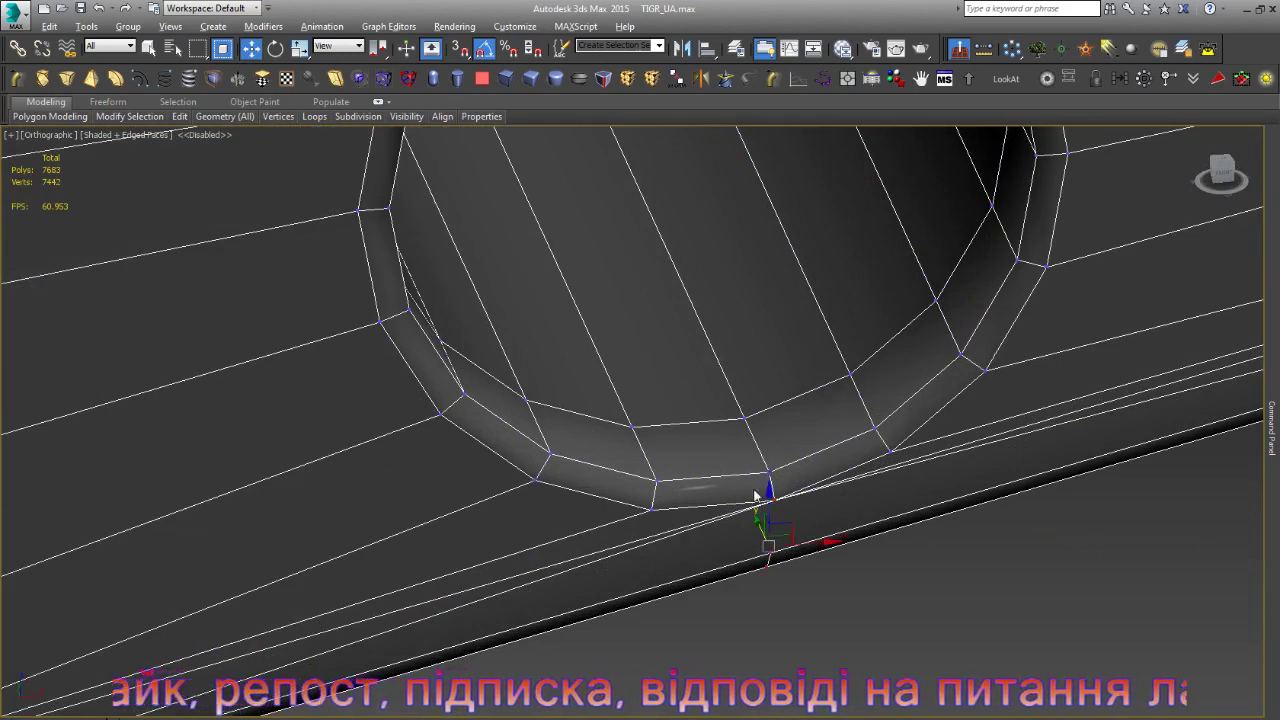
pyautogui.click(864, 536)
pyautogui.scroll(-2, 783, 498)
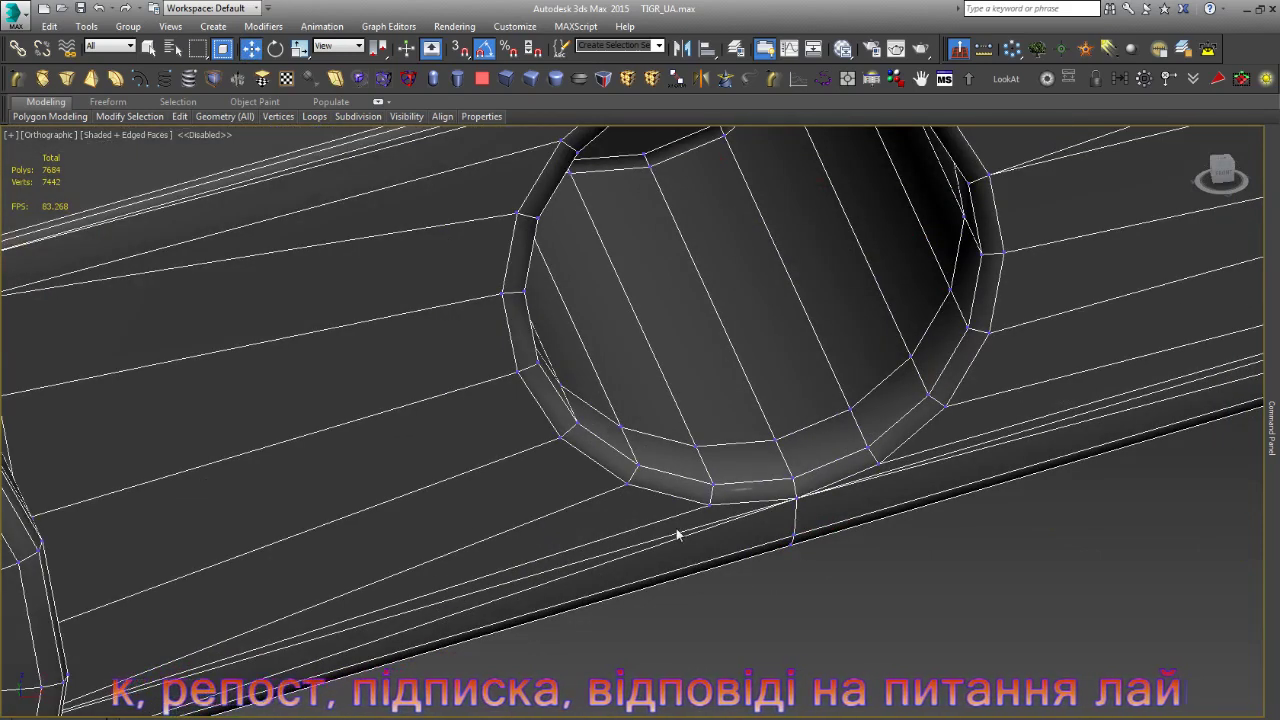
pyautogui.scroll(2, 676, 528)
# - Delete the extra edge beside the hole and select an edge at its rim
pyautogui.press('2')
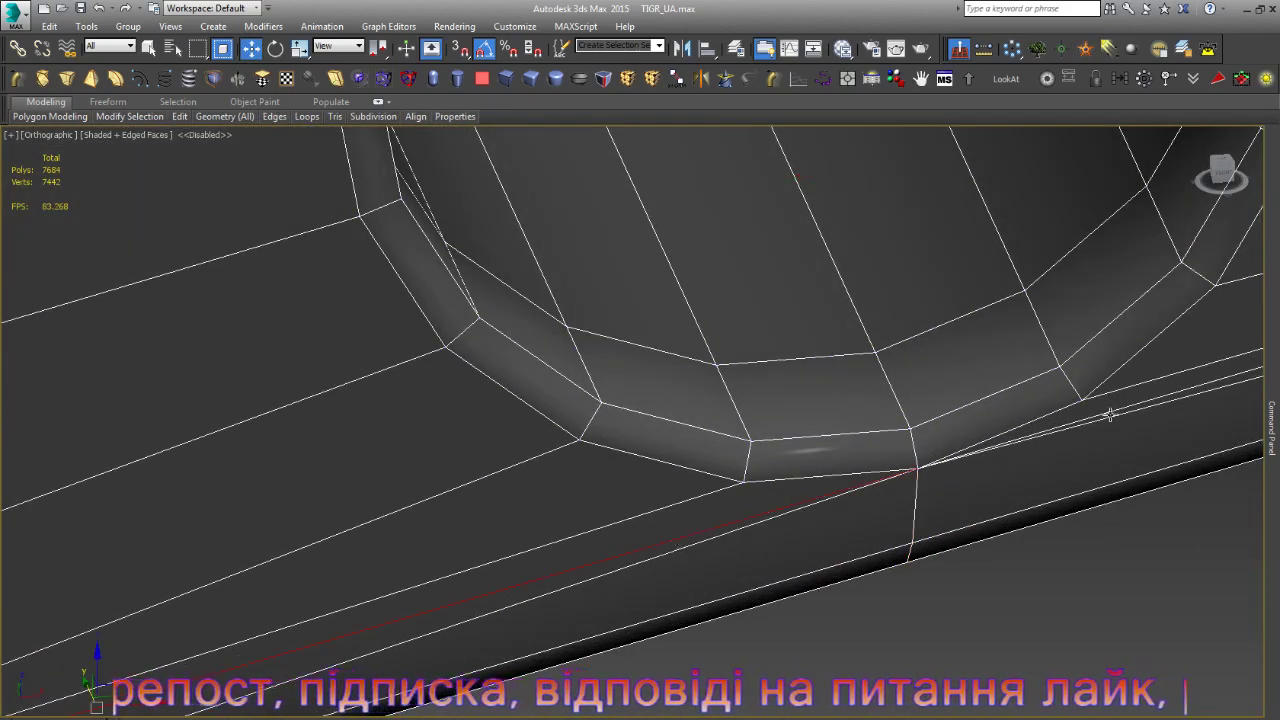
pyautogui.scroll(-3, 898, 441)
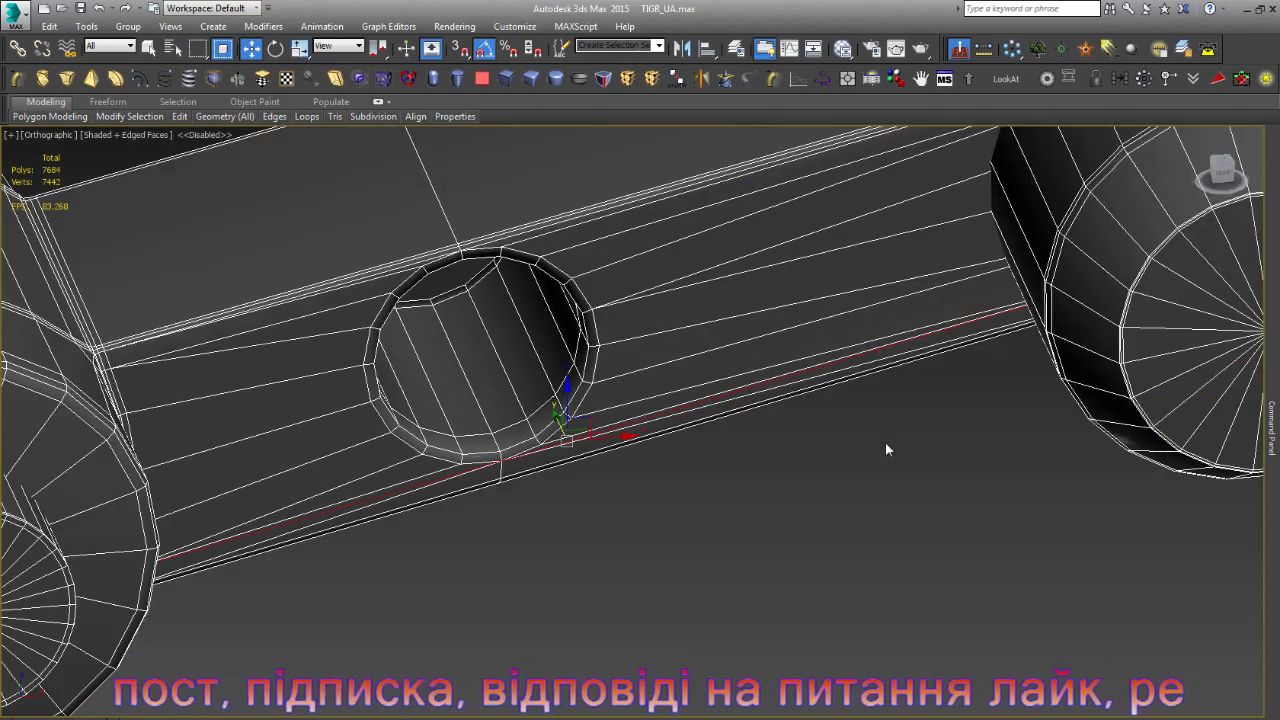
pyautogui.press('BackSpace')
pyautogui.click(537, 410)
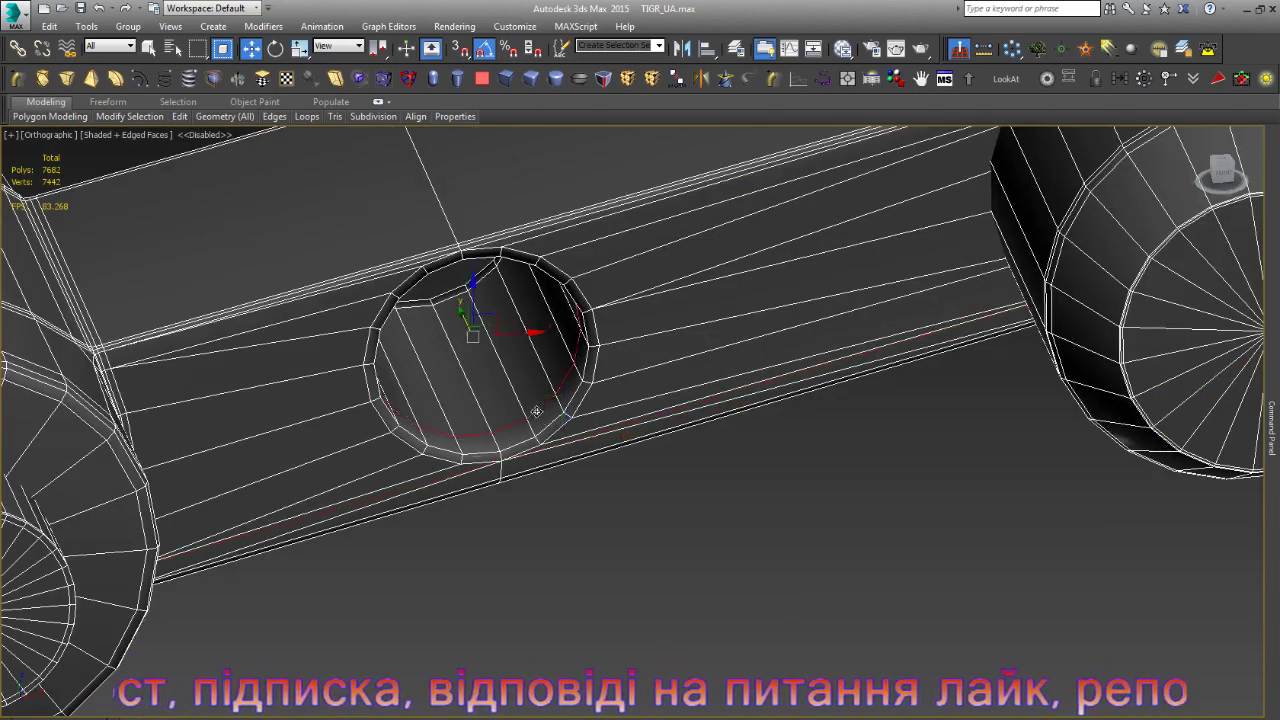
pyautogui.scroll(3, 532, 409)
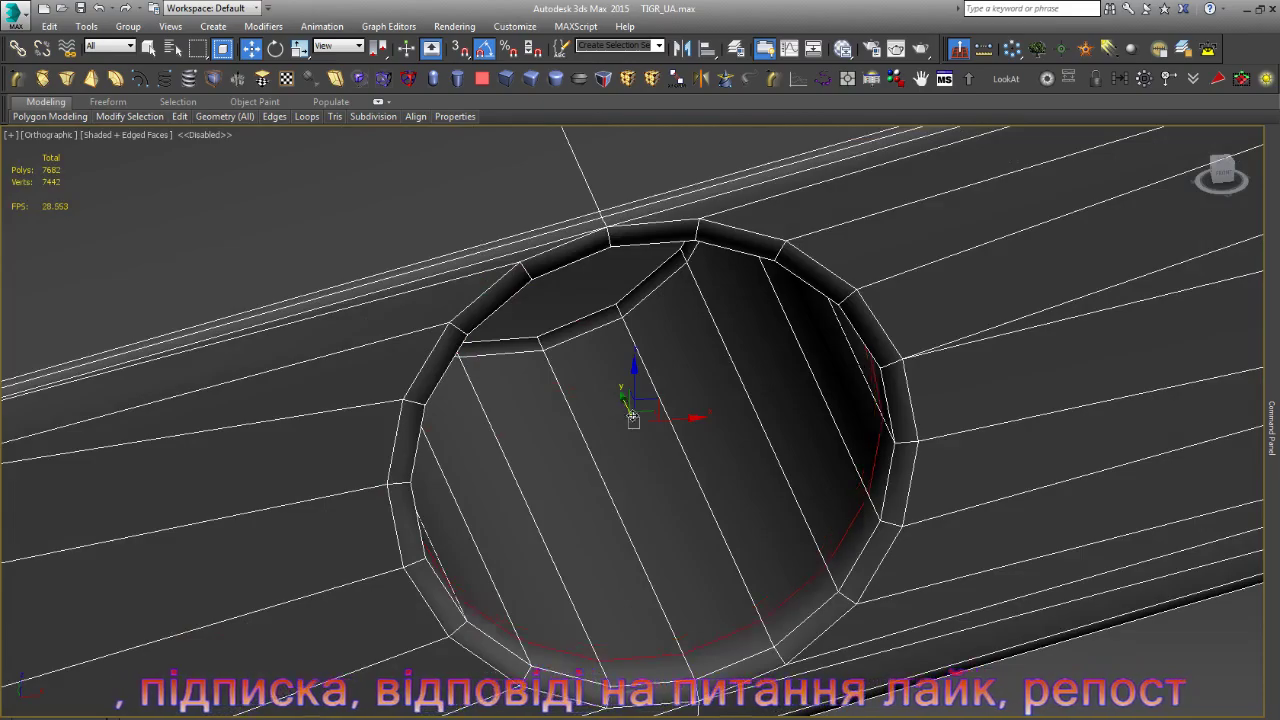
pyautogui.scroll(-5, 622, 400)
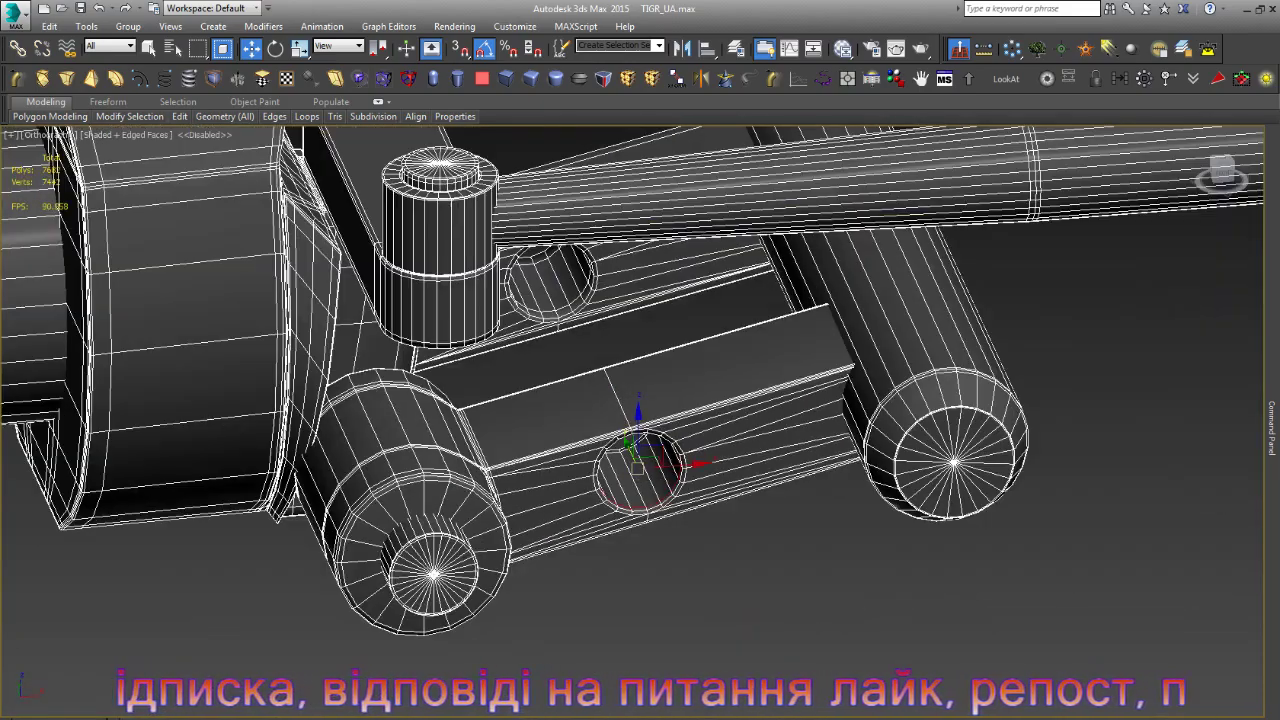
# - Select the edge loop around the hole's inner rim and inspect it from several angles
pyautogui.moveTo(600, 470)
pyautogui.keyDown('alt'); pyautogui.mouseDown(button='middle')
pyautogui.moveTo(535, 452)
pyautogui.moveTo(641, 457)
pyautogui.mouseUp(button='middle'); pyautogui.keyUp('alt')
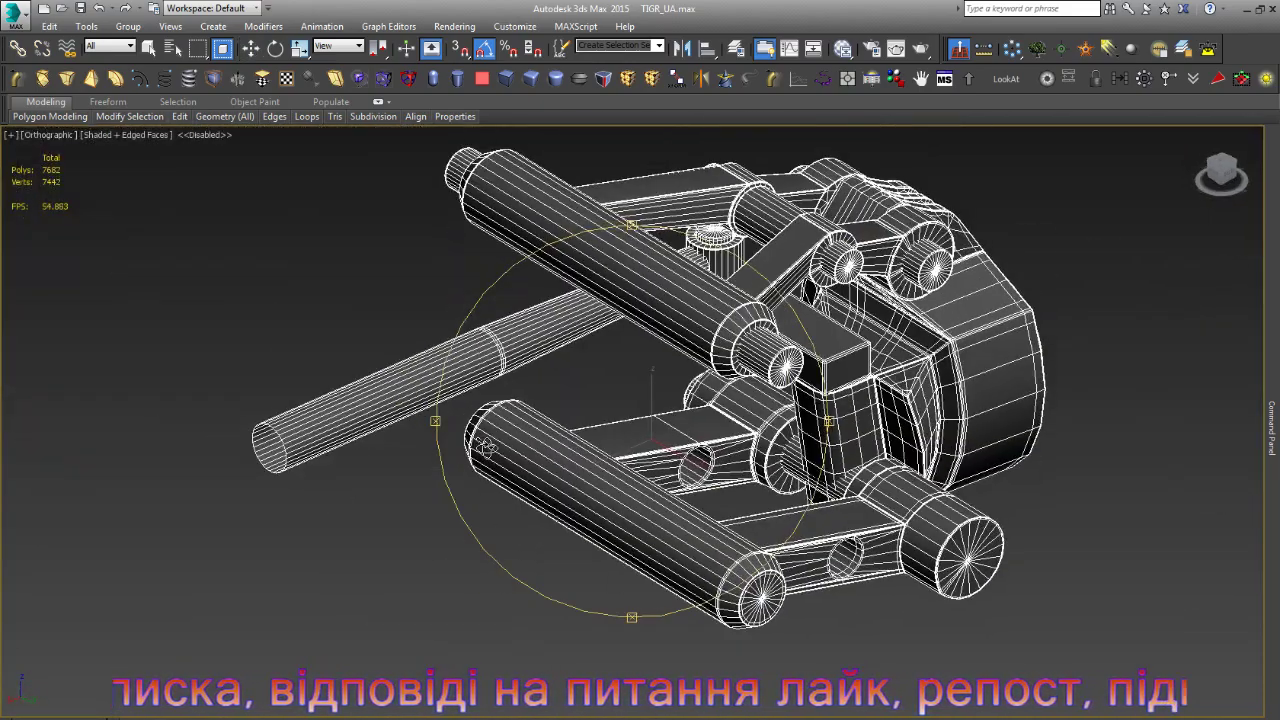
pyautogui.scroll(3, 641, 457)
pyautogui.scroll(2, 641, 457)
pyautogui.scroll(2, 641, 457)
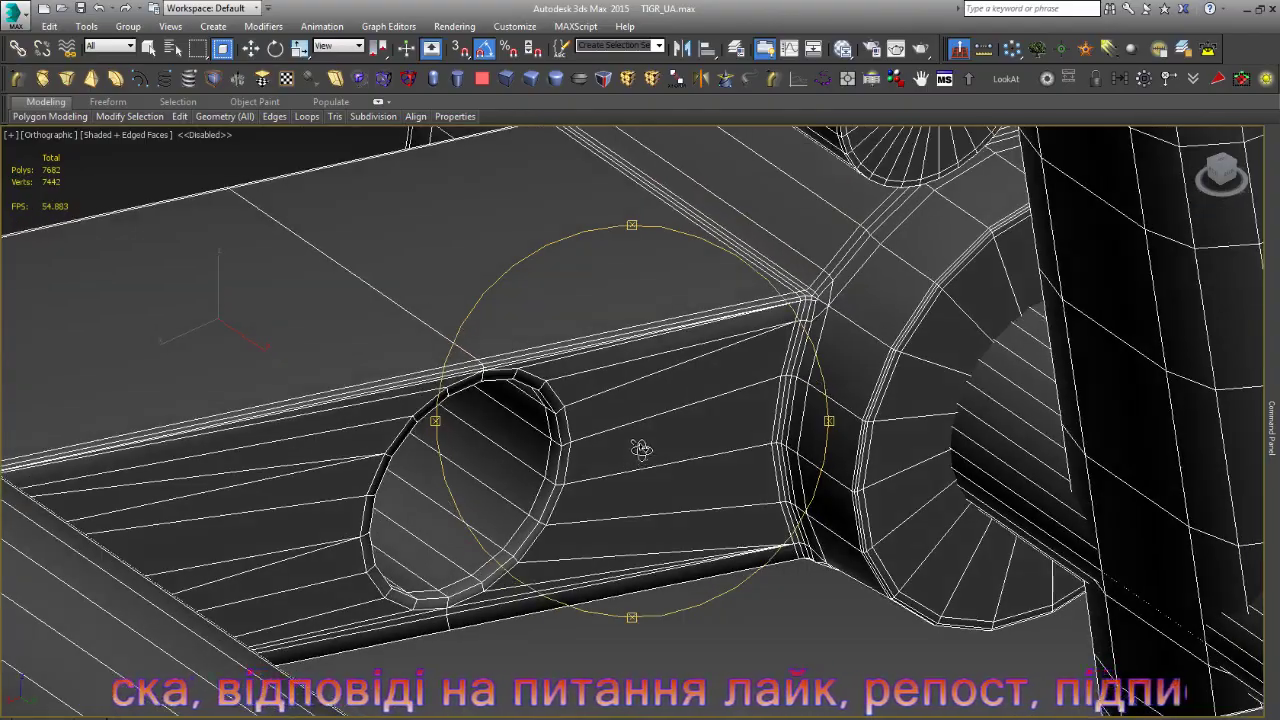
pyautogui.scroll(-5, 641, 457)
pyautogui.scroll(2, 600, 490)
pyautogui.scroll(3, 591, 513)
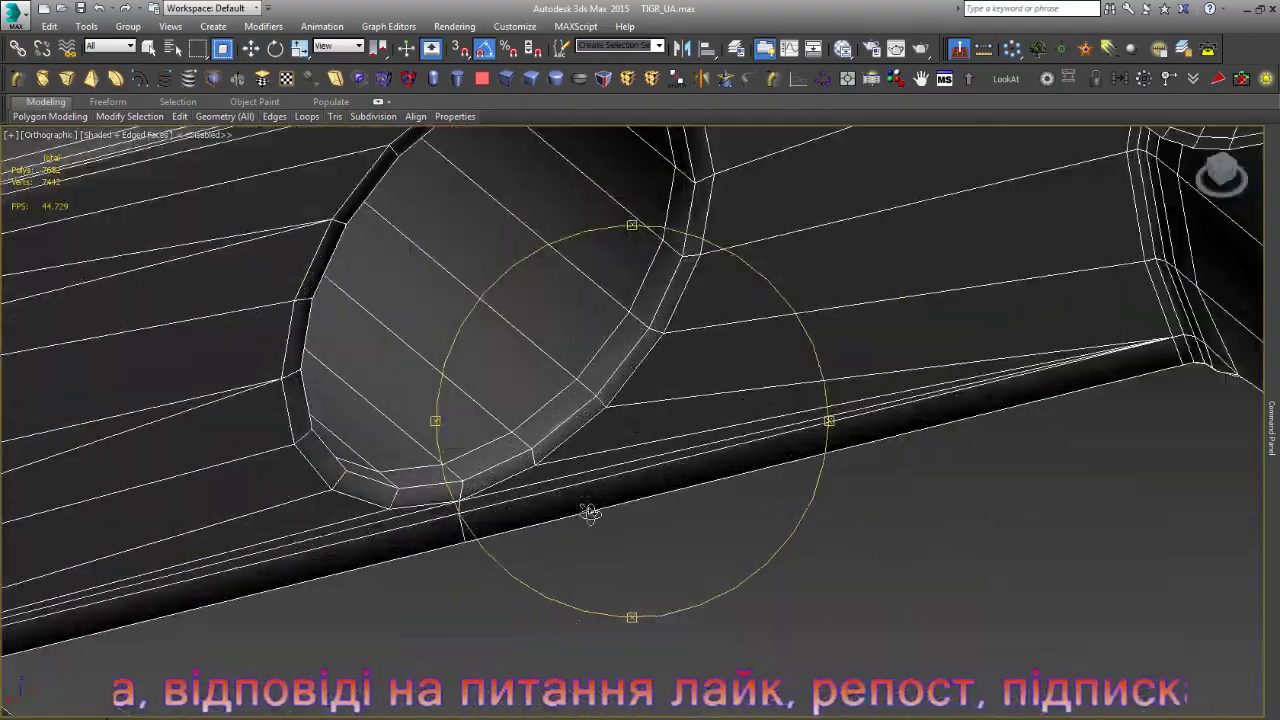
pyautogui.scroll(-2, 591, 513)
pyautogui.scroll(-3, 591, 513)
pyautogui.scroll(-5, 591, 513)
pyautogui.press('w')
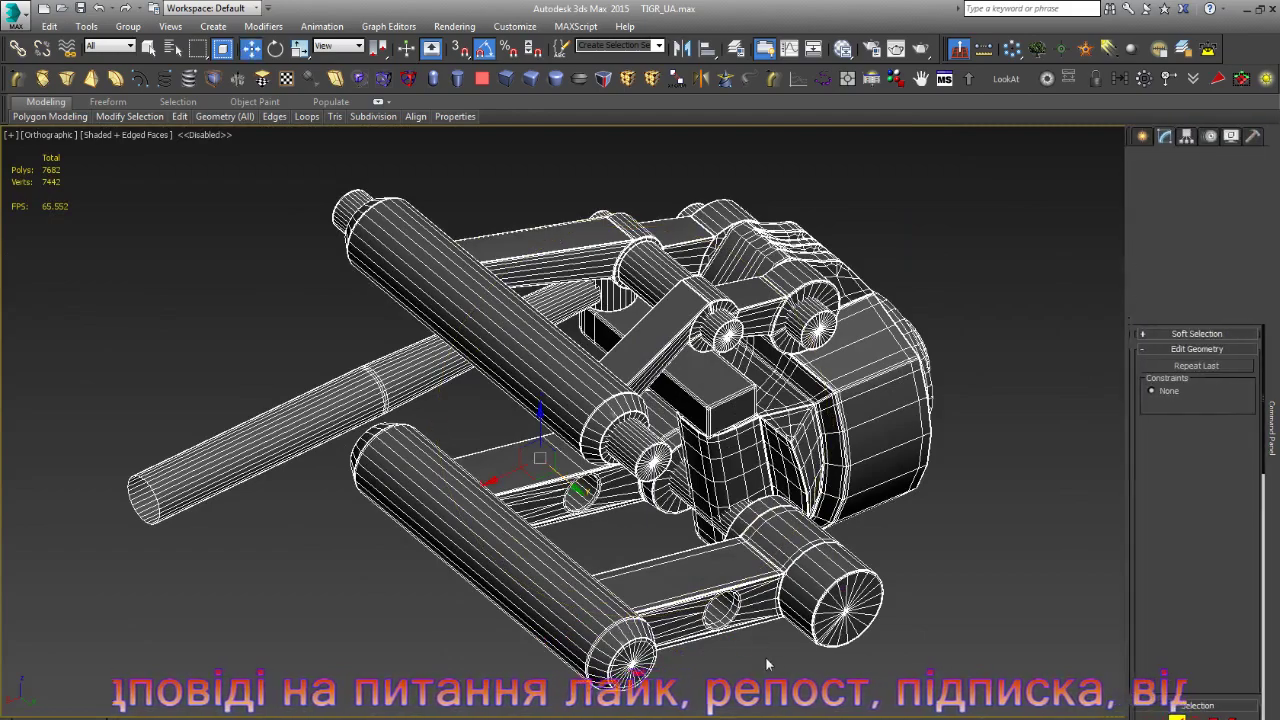
pyautogui.scroll(4, 740, 610)
pyautogui.scroll(3, 719, 569)
pyautogui.doubleClick(703, 564)
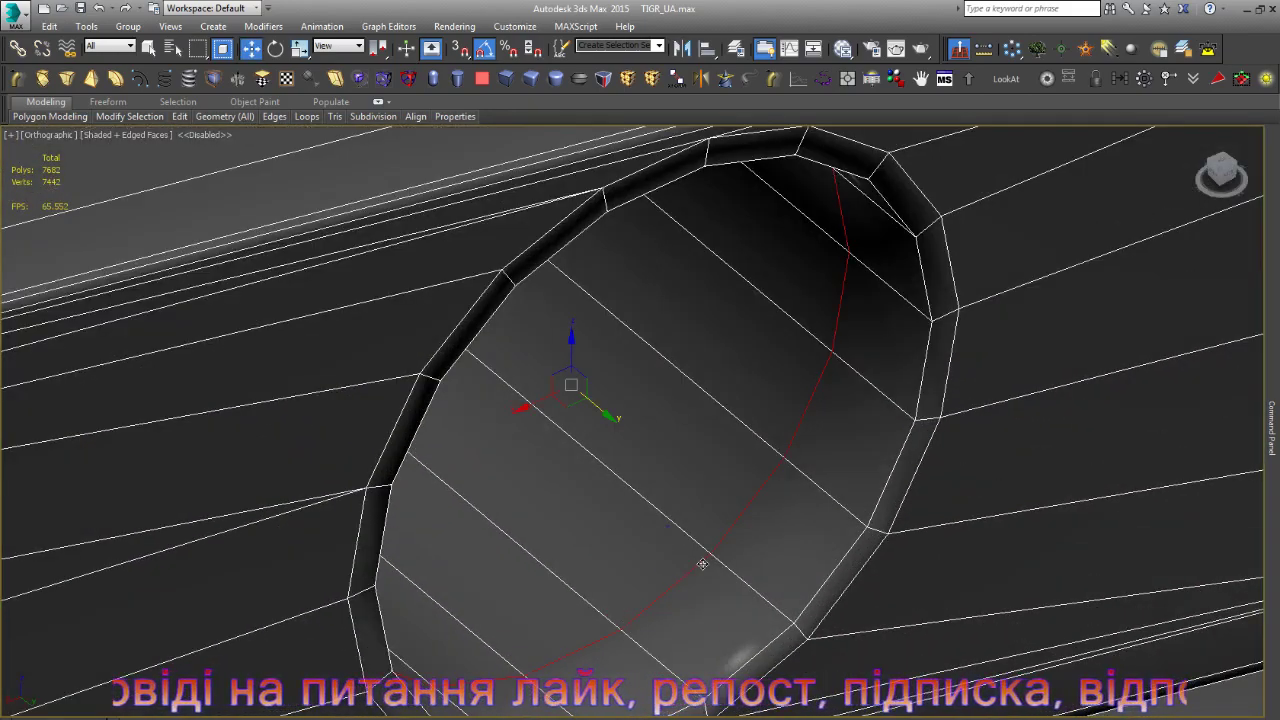
pyautogui.scroll(-2, 703, 564)
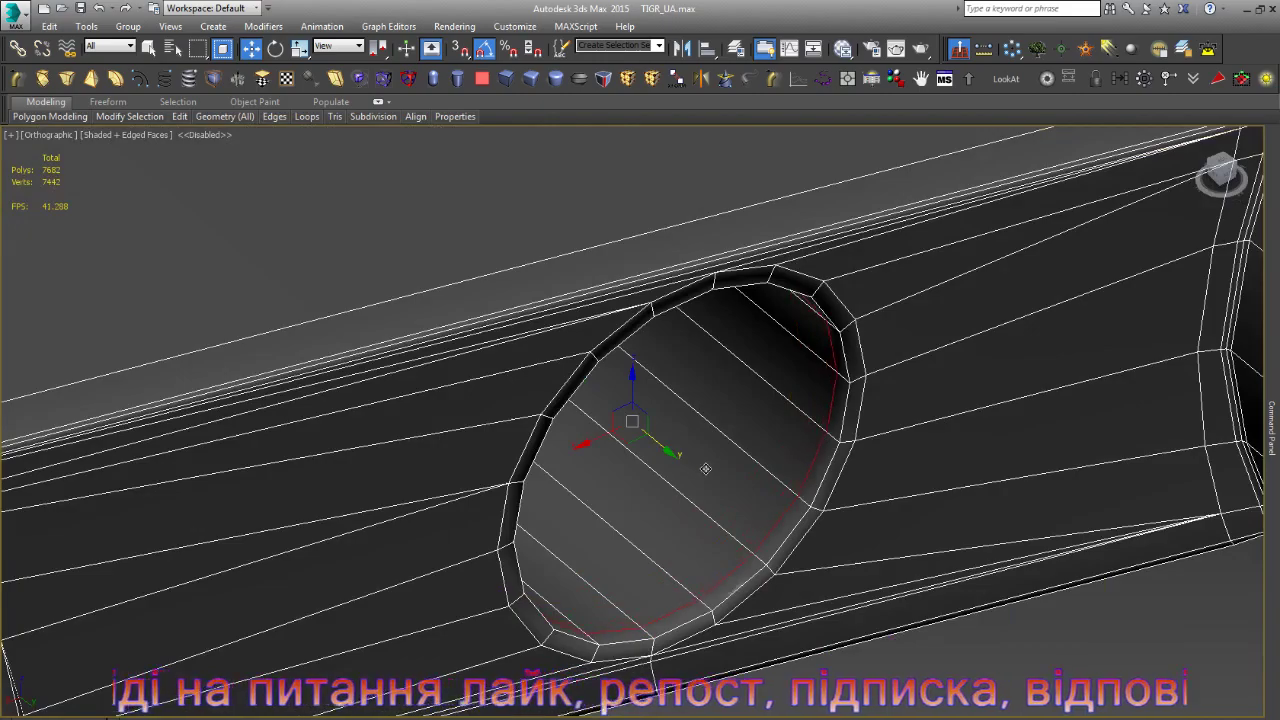
pyautogui.scroll(-2, 695, 461)
pyautogui.scroll(-1, 695, 461)
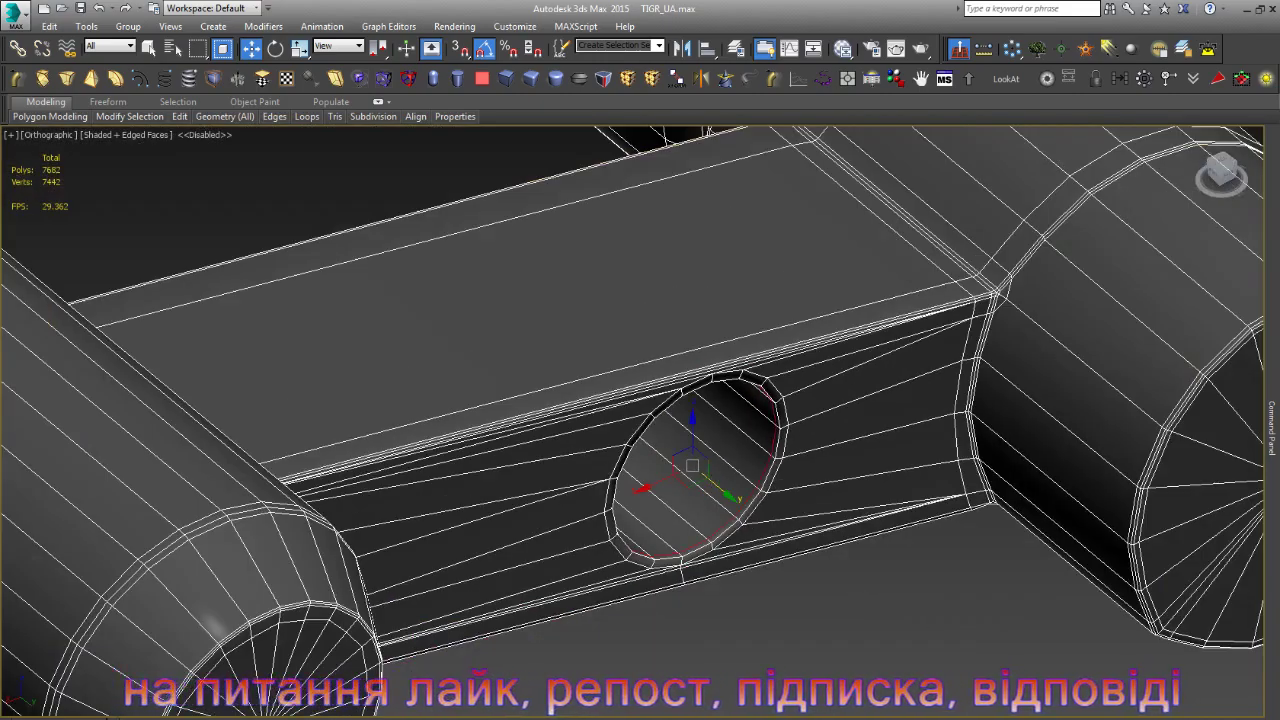
pyautogui.moveTo(700, 465)
pyautogui.keyDown('alt'); pyautogui.mouseDown(button='middle')
pyautogui.moveTo(817, 442)
pyautogui.moveTo(694, 414)
pyautogui.moveTo(666, 443)
pyautogui.moveTo(634, 527)
pyautogui.mouseUp(button='middle'); pyautogui.keyUp('alt')
pyautogui.scroll(3, 640, 500)
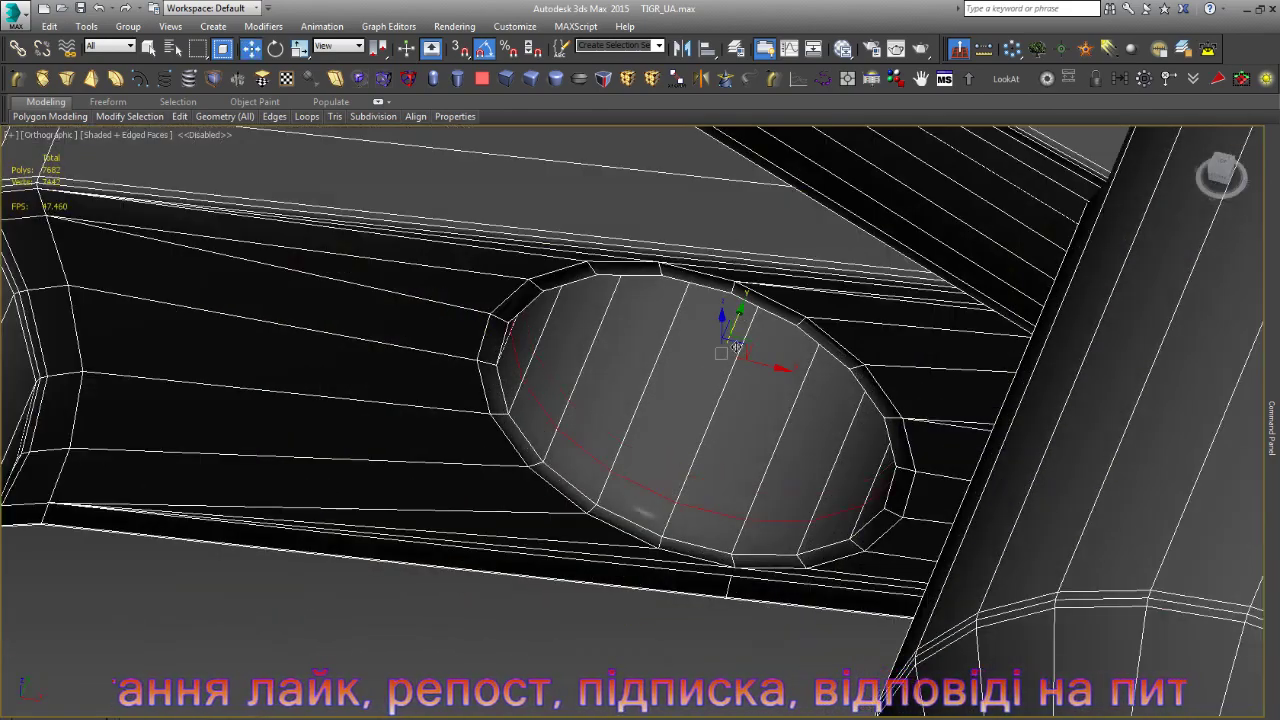
pyautogui.scroll(-4, 757, 402)
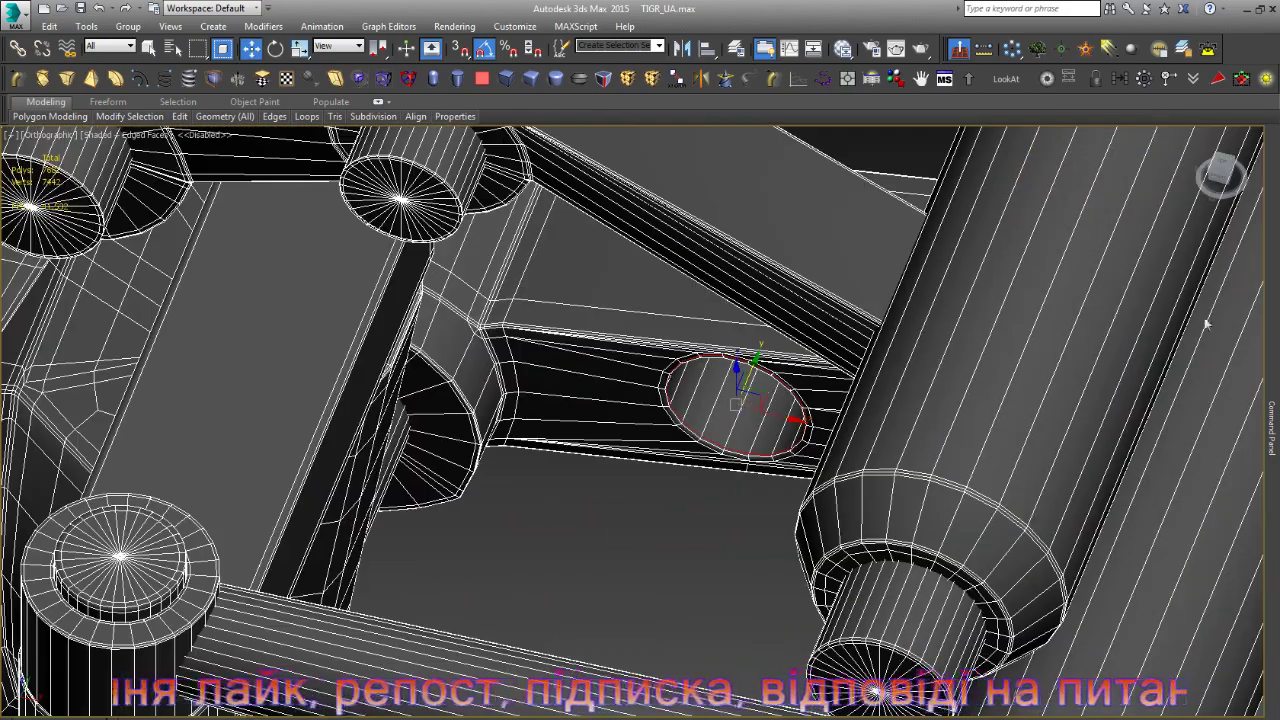
# - Exit Editable Poly sub-object editing and frame the whole model for inspection
pyautogui.click(1272, 412)
pyautogui.click(1213, 203)
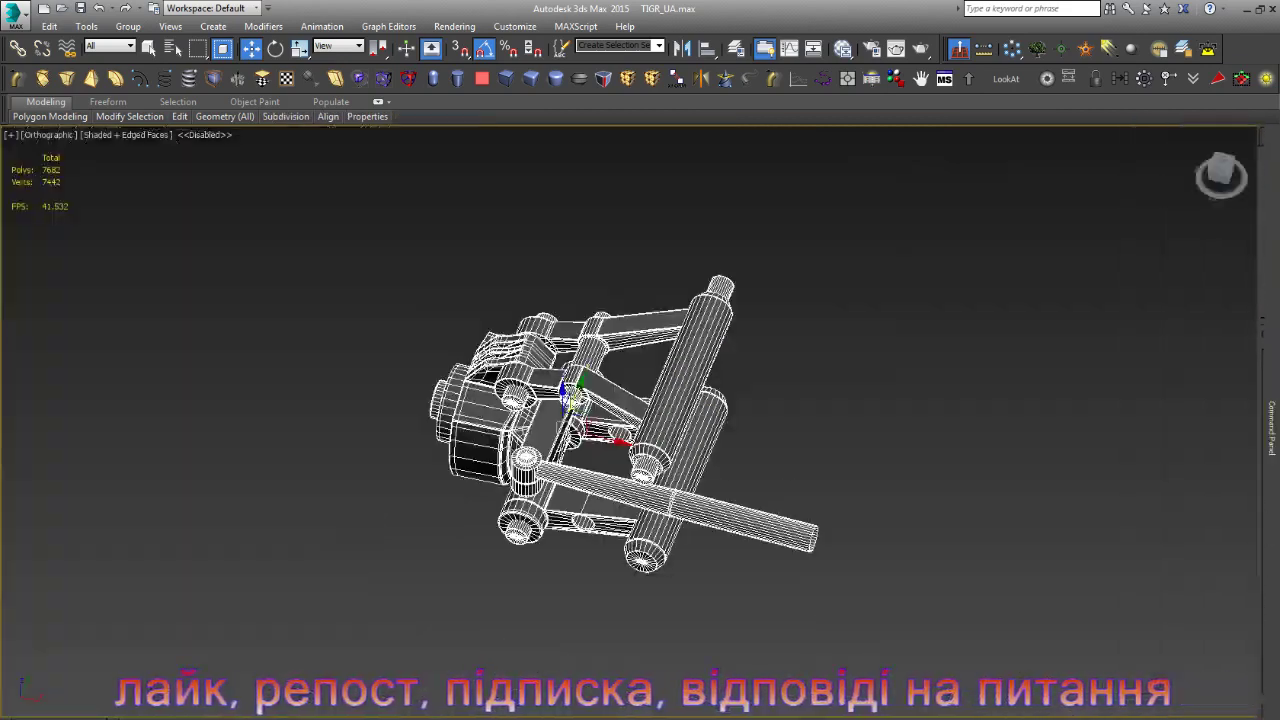
pyautogui.press('z')
pyautogui.keyDown('alt'); pyautogui.moveTo(636, 411); pyautogui.dragTo(610, 417, button='middle'); pyautogui.keyUp('alt')
# - Nudge the near-vertical plate edge slightly left and connect new edges around the hole
pyautogui.scroll(5, 487, 428)
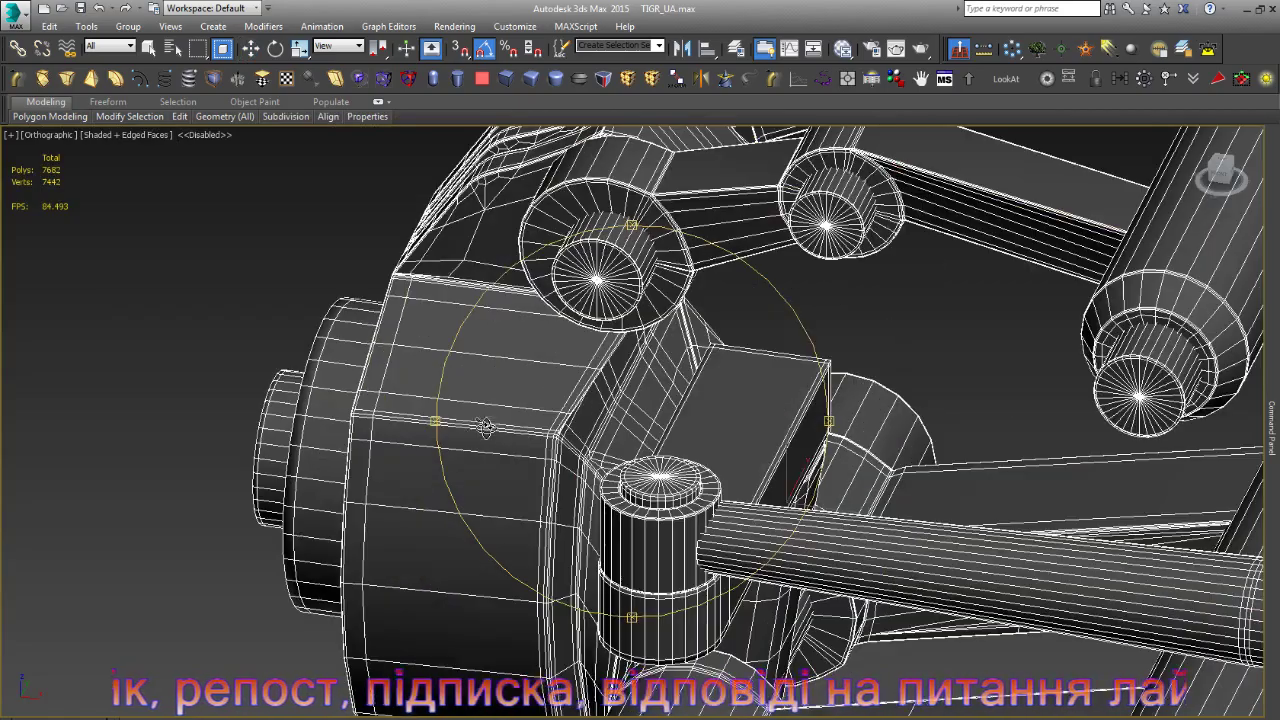
pyautogui.scroll(5, 540, 440)
pyautogui.scroll(2, 498, 414)
pyautogui.scroll(-6, 498, 414)
pyautogui.keyDown('alt'); pyautogui.moveTo(498, 414); pyautogui.dragTo(608, 337, button='middle'); pyautogui.keyUp('alt')
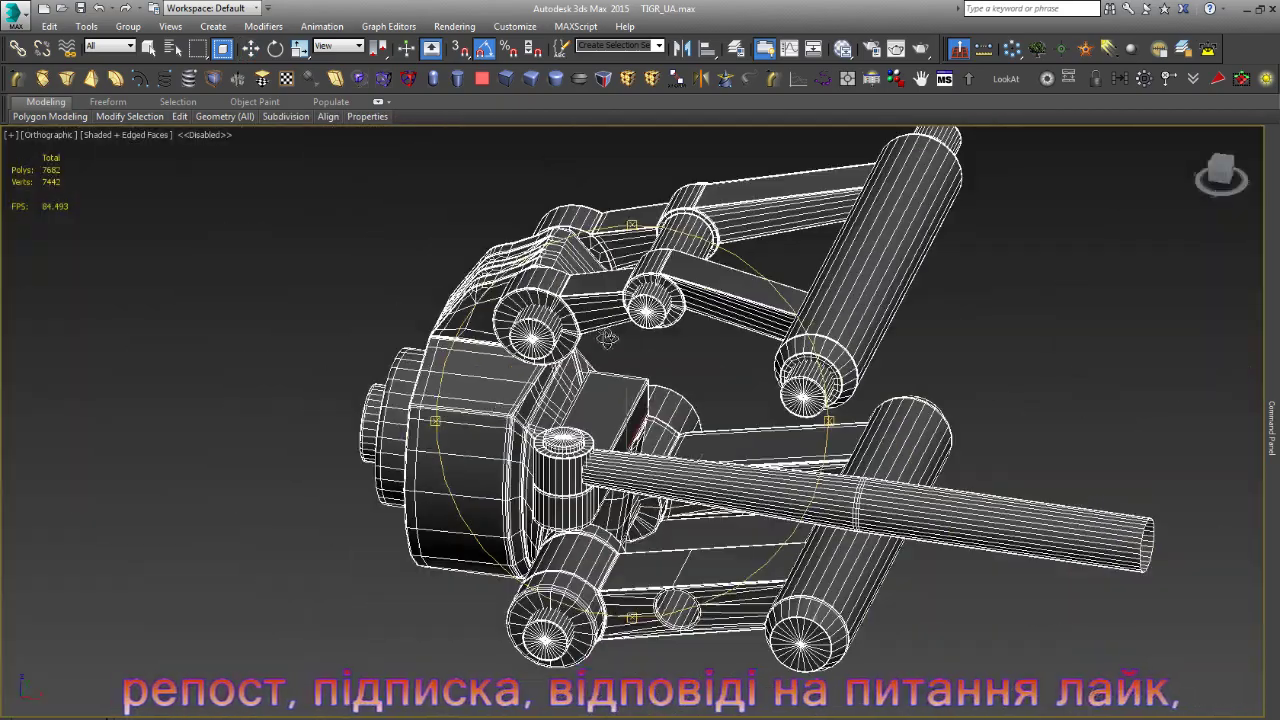
pyautogui.scroll(6, 546, 286)
pyautogui.scroll(3, 466, 287)
pyautogui.scroll(2, 465, 287)
pyautogui.scroll(-3, 463, 287)
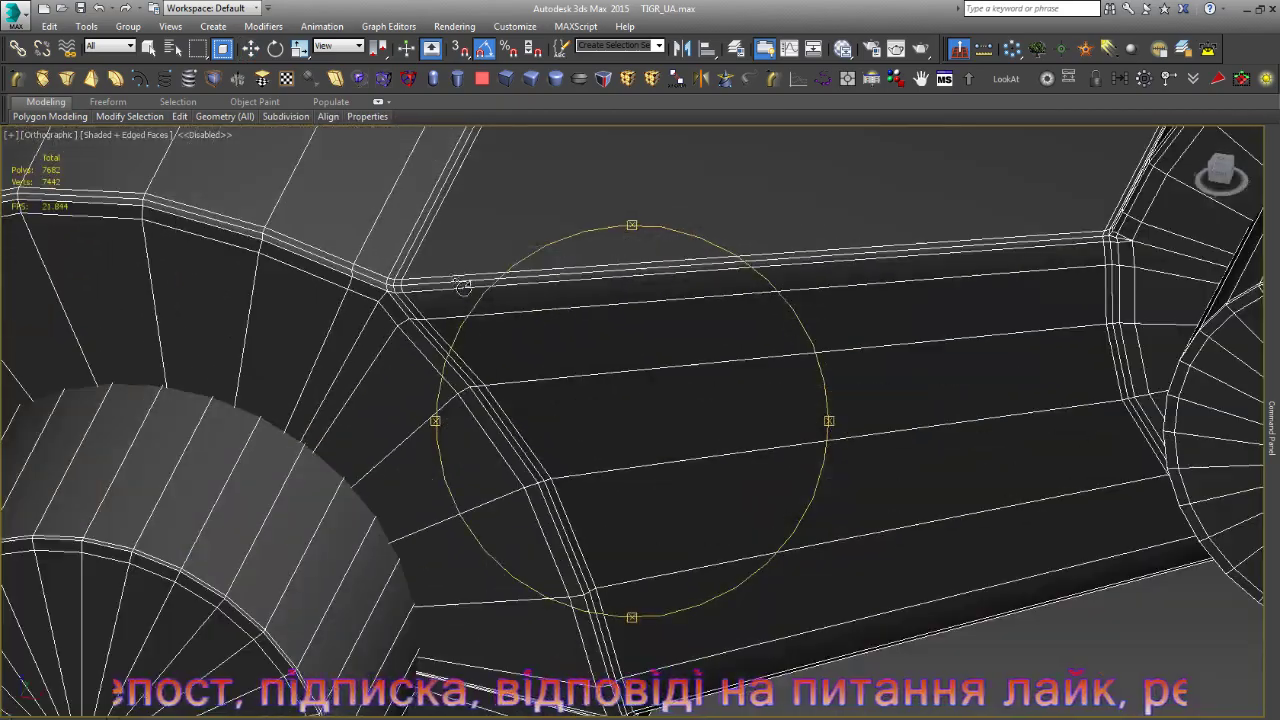
pyautogui.scroll(-4, 459, 284)
pyautogui.moveTo(459, 284)
pyautogui.keyDown('alt'); pyautogui.mouseDown(button='middle')
pyautogui.moveTo(623, 394)
pyautogui.moveTo(767, 428)
pyautogui.mouseUp(button='middle'); pyautogui.keyUp('alt')
pyautogui.scroll(-5, 623, 394)
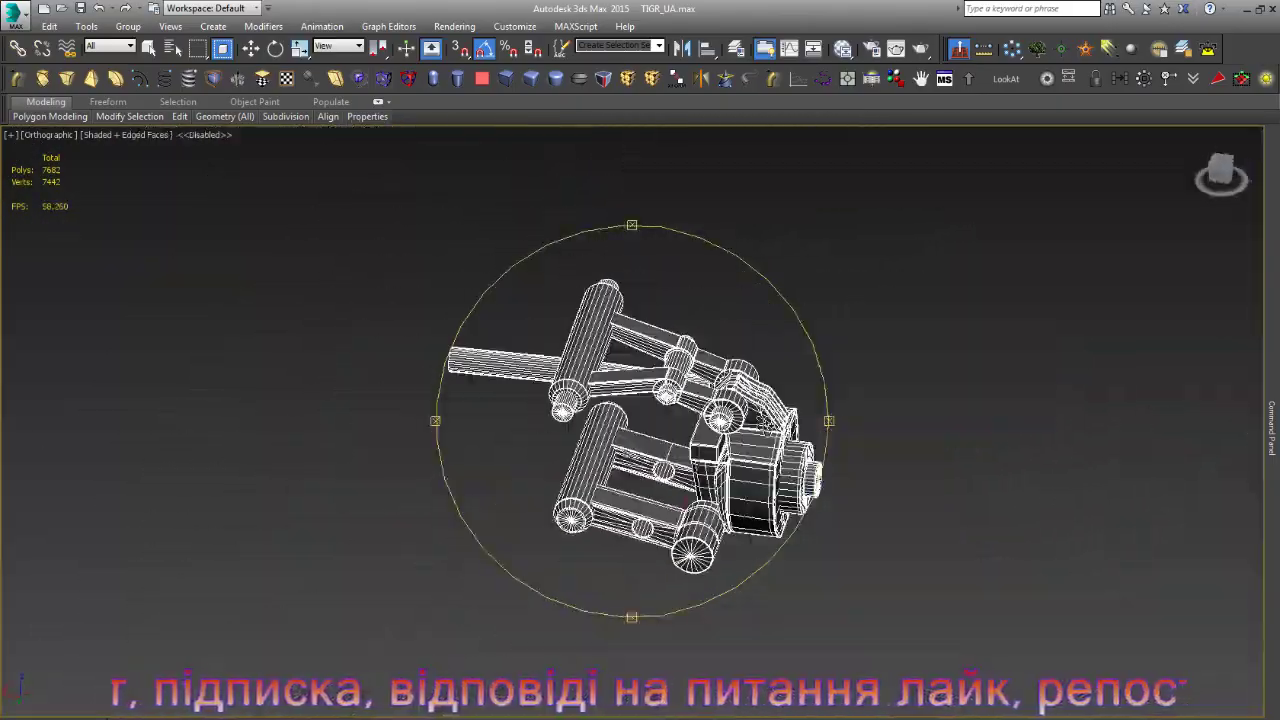
pyautogui.scroll(5, 652, 476)
pyautogui.scroll(5, 636, 462)
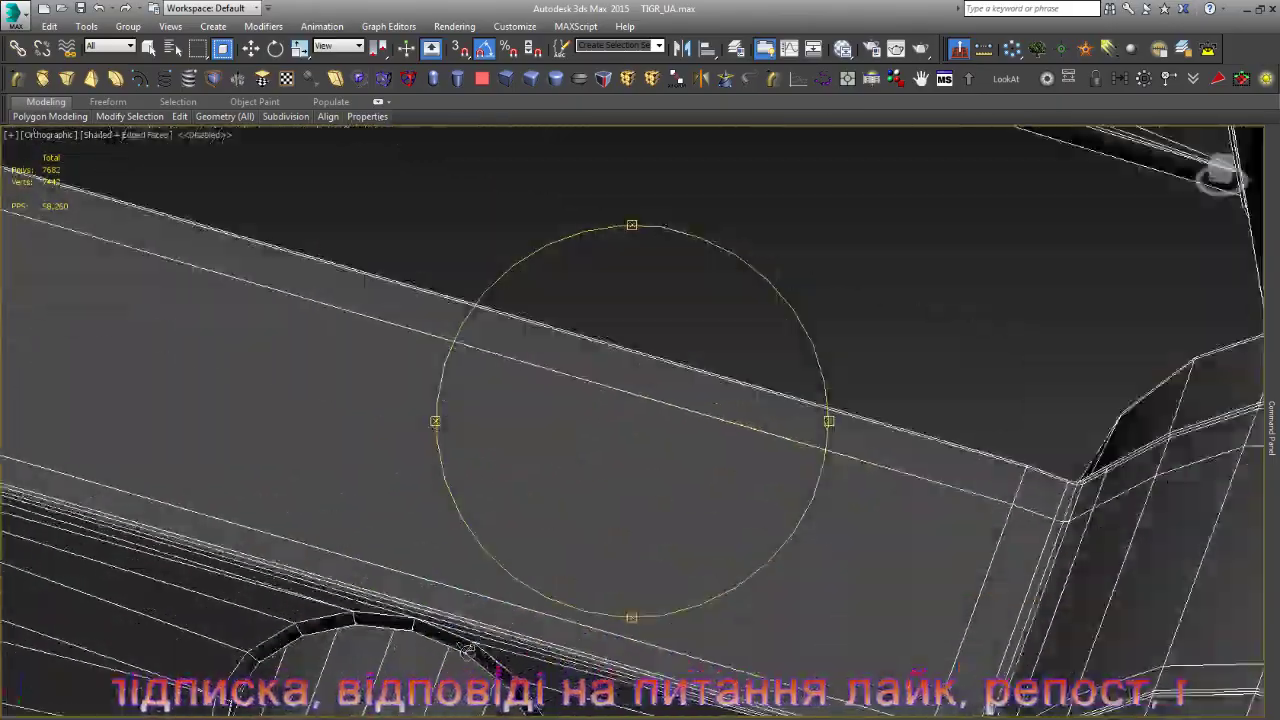
pyautogui.keyDown('alt'); pyautogui.moveTo(636, 462); pyautogui.dragTo(350, 581, button='middle'); pyautogui.keyUp('alt')
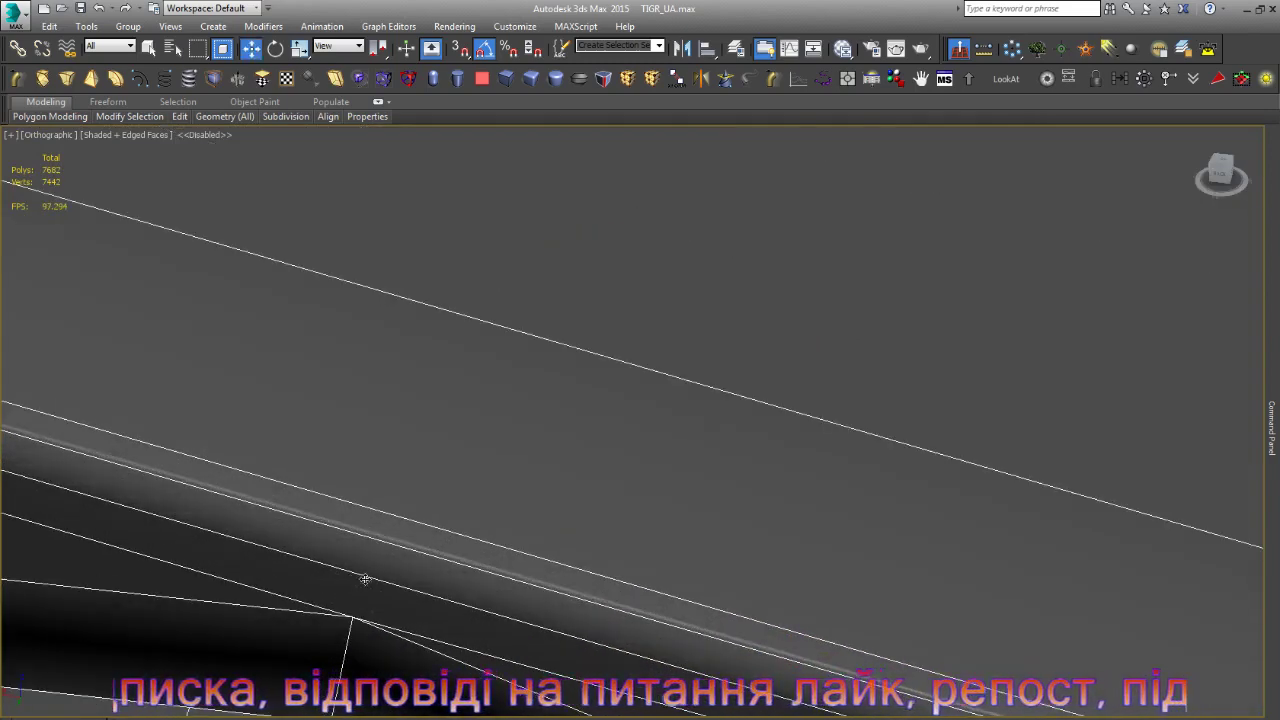
pyautogui.moveTo(369, 548)
pyautogui.mouseDown()
pyautogui.moveTo(350, 543)
pyautogui.moveTo(361, 635)
pyautogui.moveTo(397, 478)
pyautogui.mouseUp()
pyautogui.press('w')
# - Select the long edge running along the link arm plate
pyautogui.scroll(-3, 593, 457)
pyautogui.scroll(-2, 593, 460)
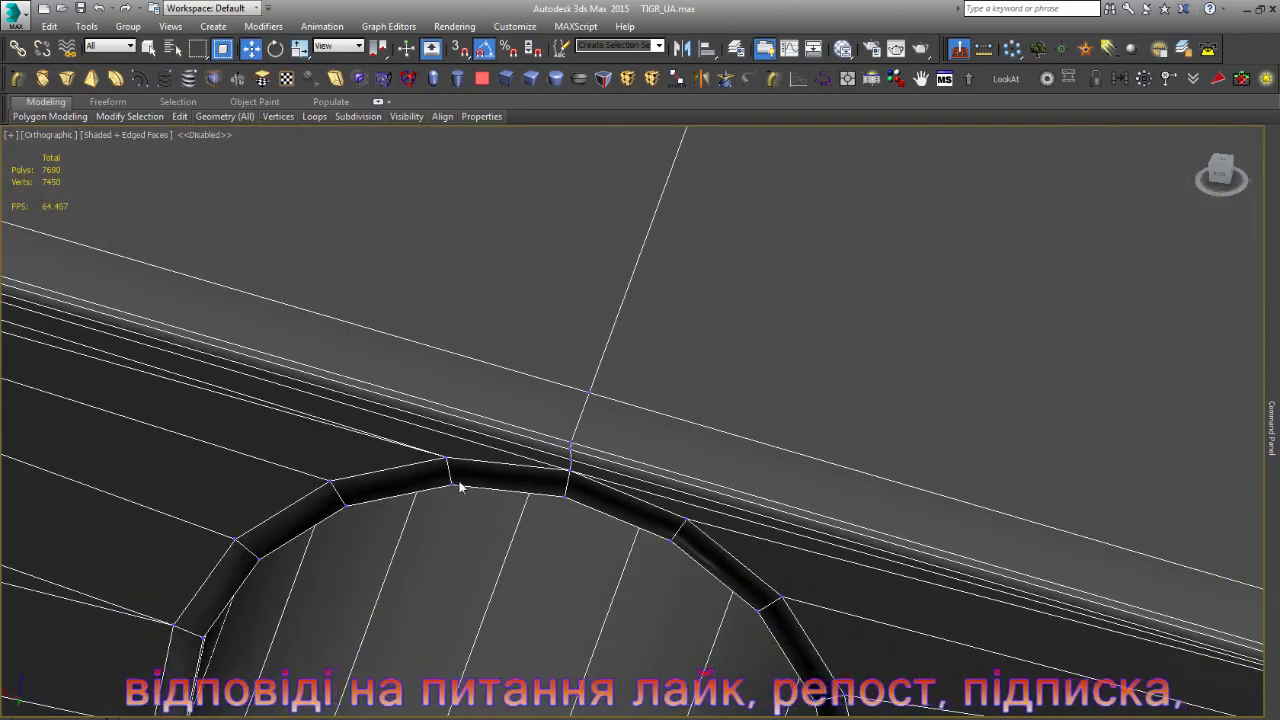
pyautogui.scroll(-4, 280, 463)
pyautogui.scroll(4, 370, 449)
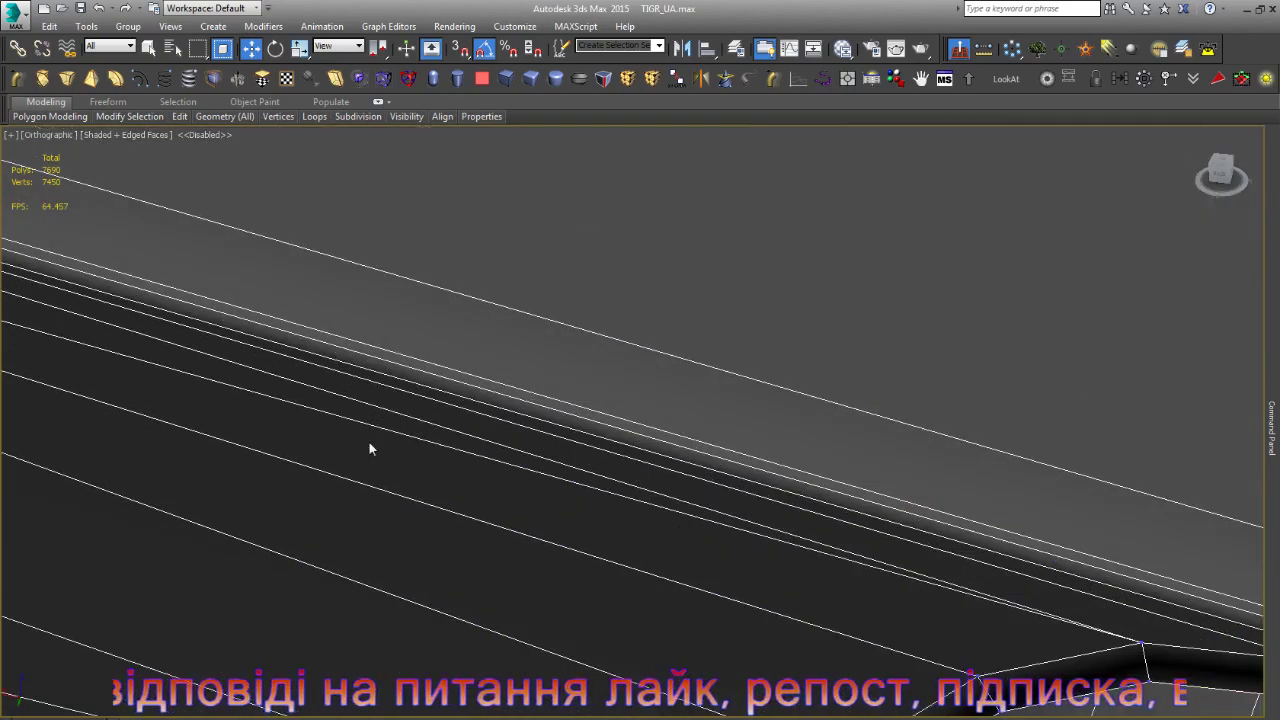
pyautogui.click(554, 462)
pyautogui.scroll(-2, 554, 462)
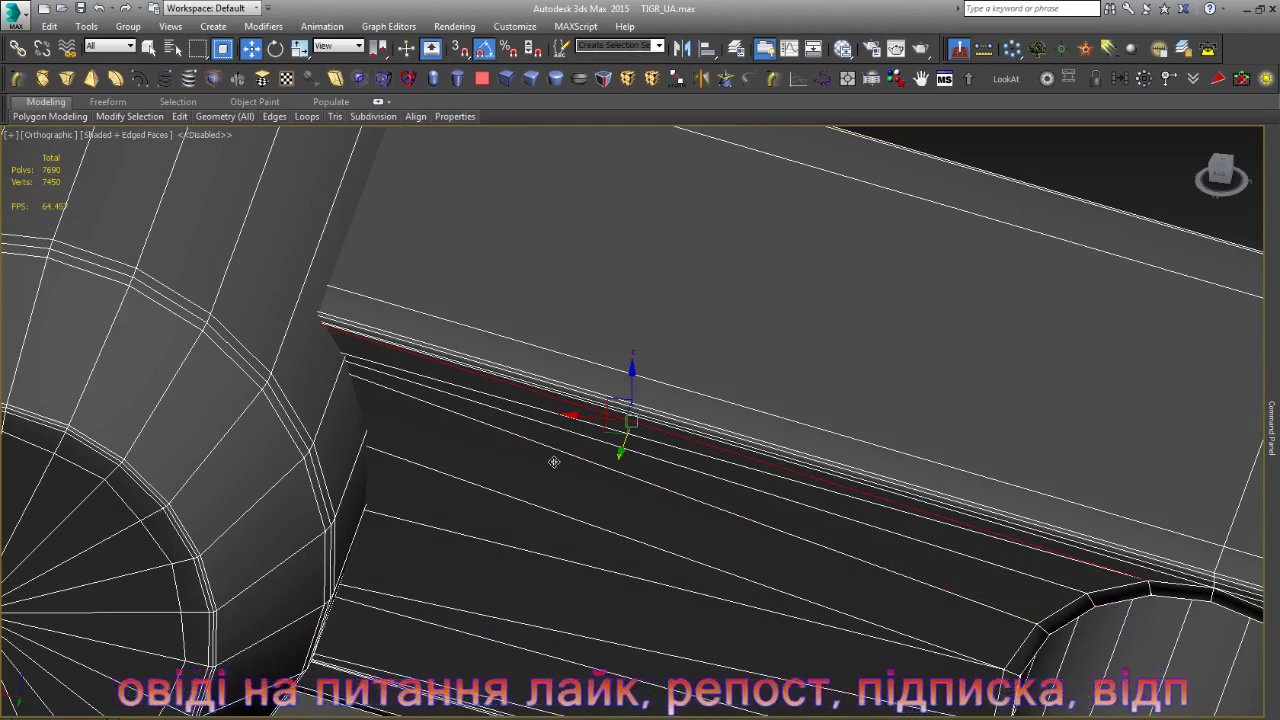
pyautogui.scroll(-2, 554, 462)
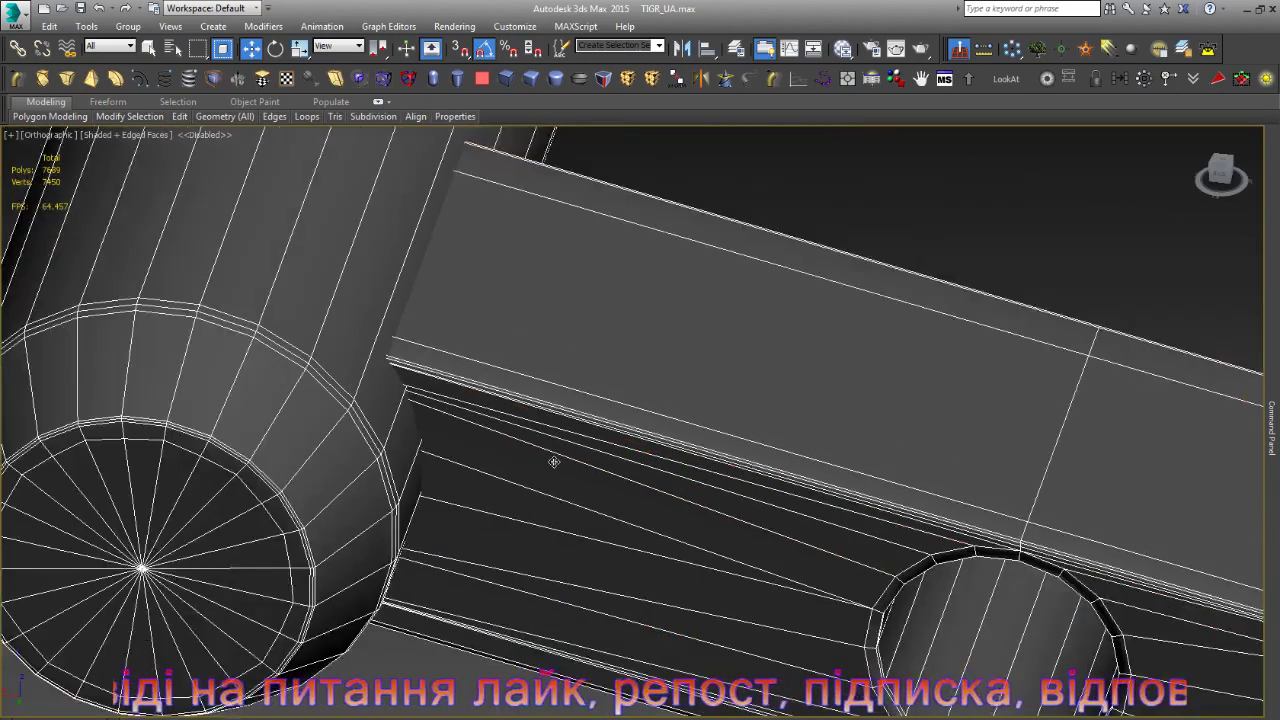
pyautogui.scroll(-2, 552, 458)
pyautogui.scroll(6, 871, 369)
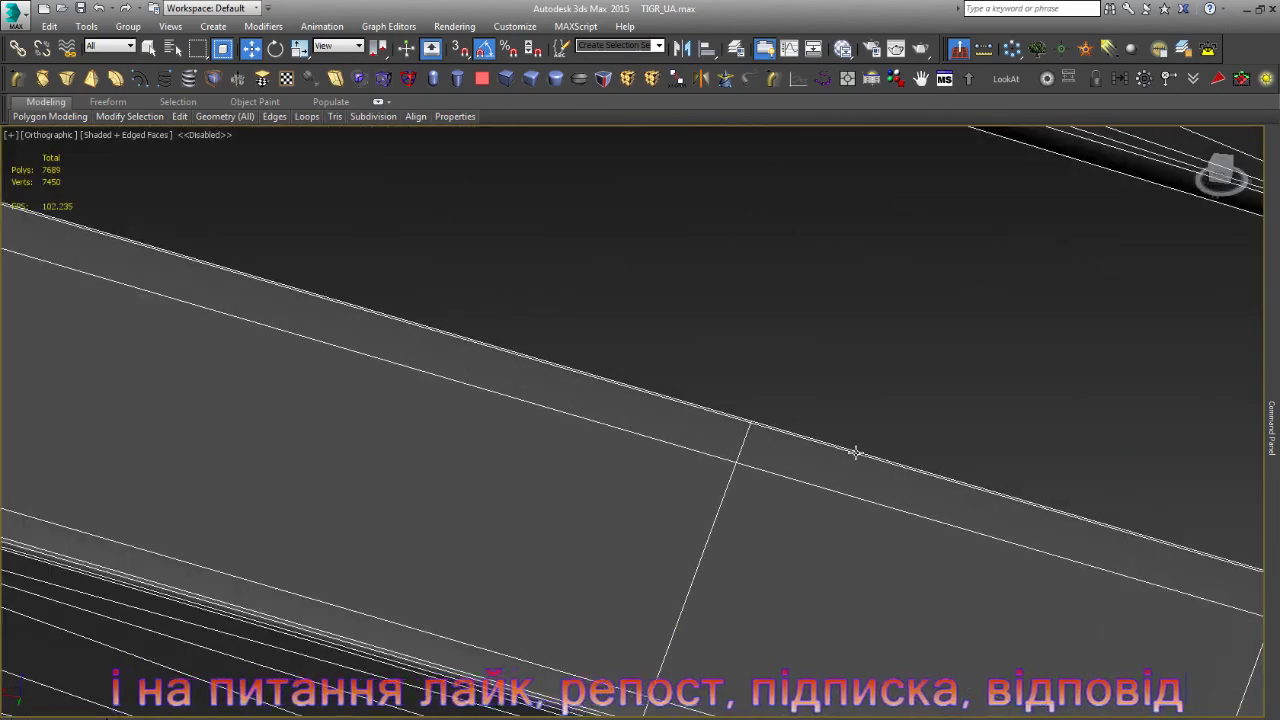
pyautogui.moveTo(600, 484)
pyautogui.keyDown('alt'); pyautogui.mouseDown(button='middle')
pyautogui.moveTo(512, 405)
pyautogui.moveTo(548, 411)
pyautogui.moveTo(766, 374)
pyautogui.moveTo(651, 403)
pyautogui.moveTo(685, 382)
pyautogui.mouseUp(button='middle'); pyautogui.keyUp('alt')
pyautogui.scroll(3, 685, 382)
pyautogui.scroll(3, 660, 374)
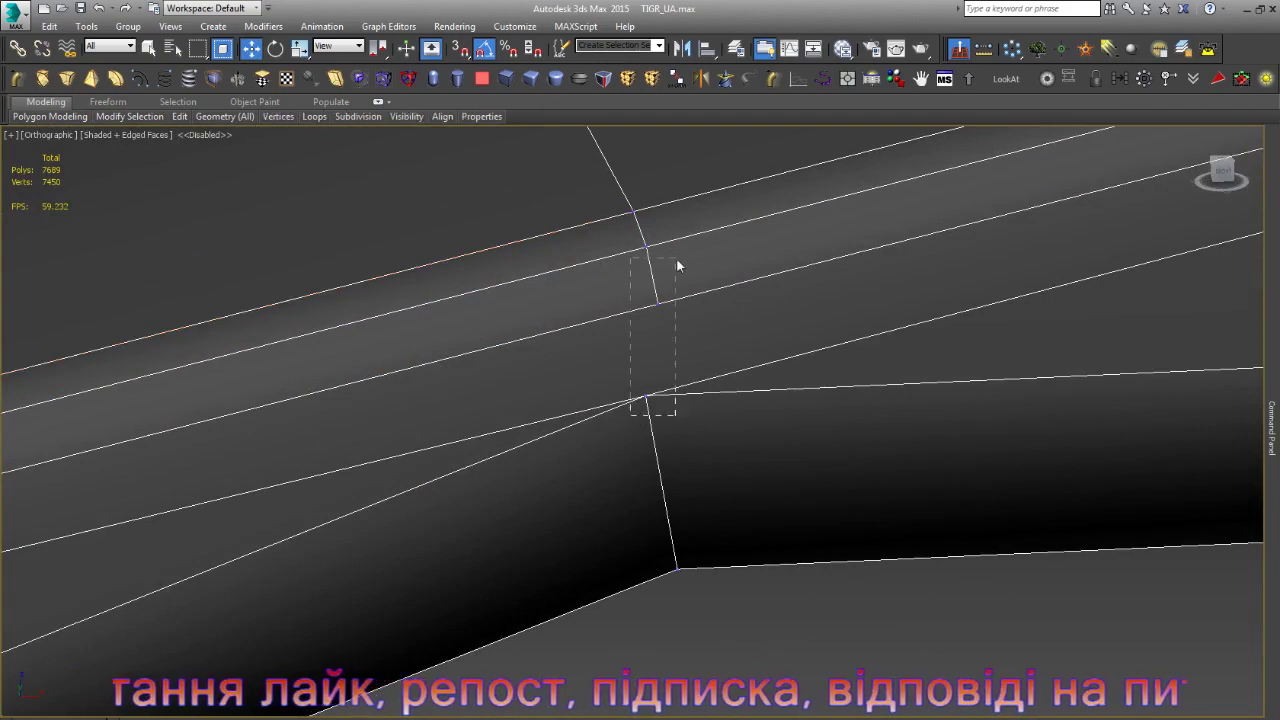
# - Join the two selected vertices near the hole with a new edge using Connect
pyautogui.hotkey('ctrl', 'shift', 'e')
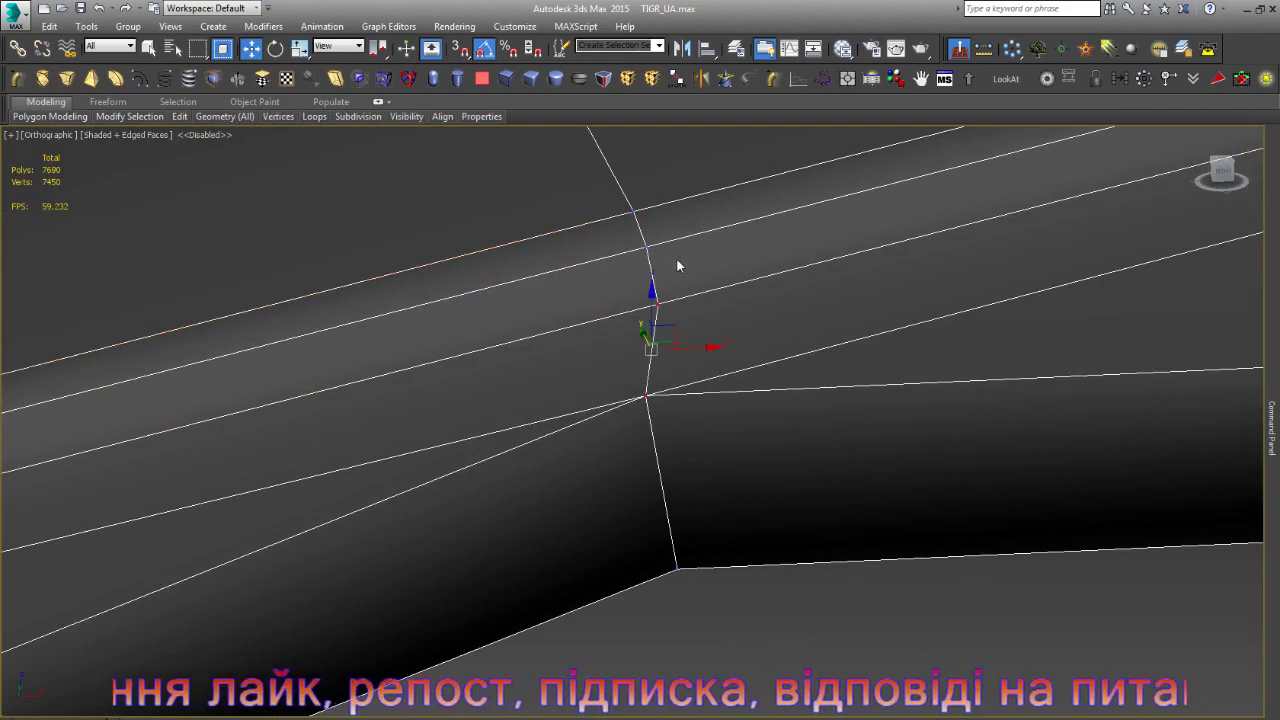
pyautogui.scroll(-3, 546, 357)
pyautogui.scroll(-3, 608, 377)
pyautogui.scroll(1, 773, 290)
pyautogui.scroll(3, 773, 291)
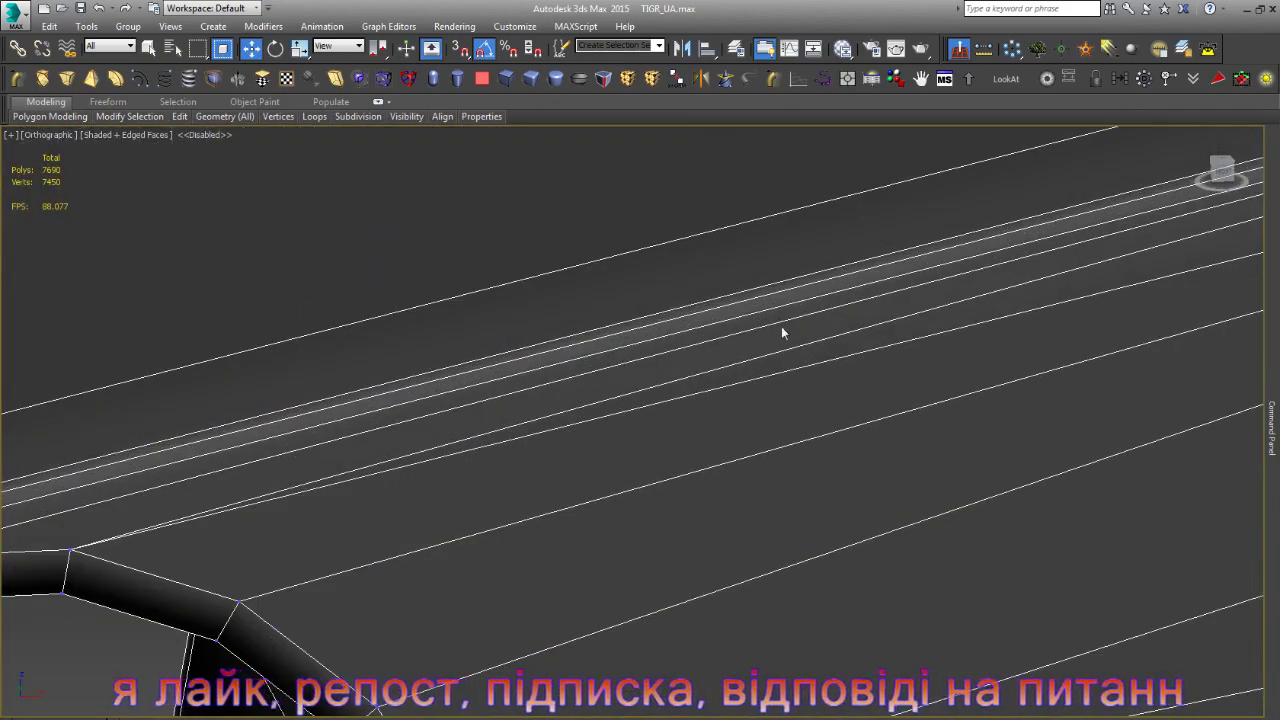
pyautogui.scroll(-3, 727, 303)
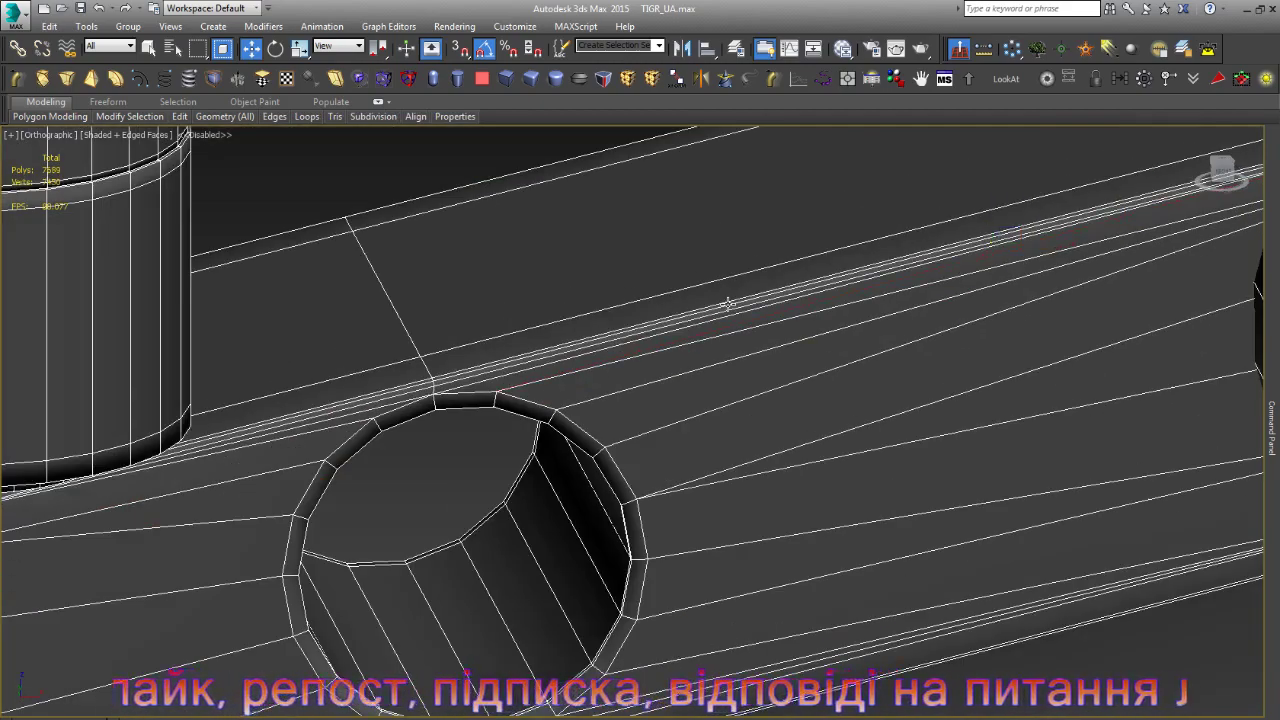
pyautogui.scroll(-4, 727, 303)
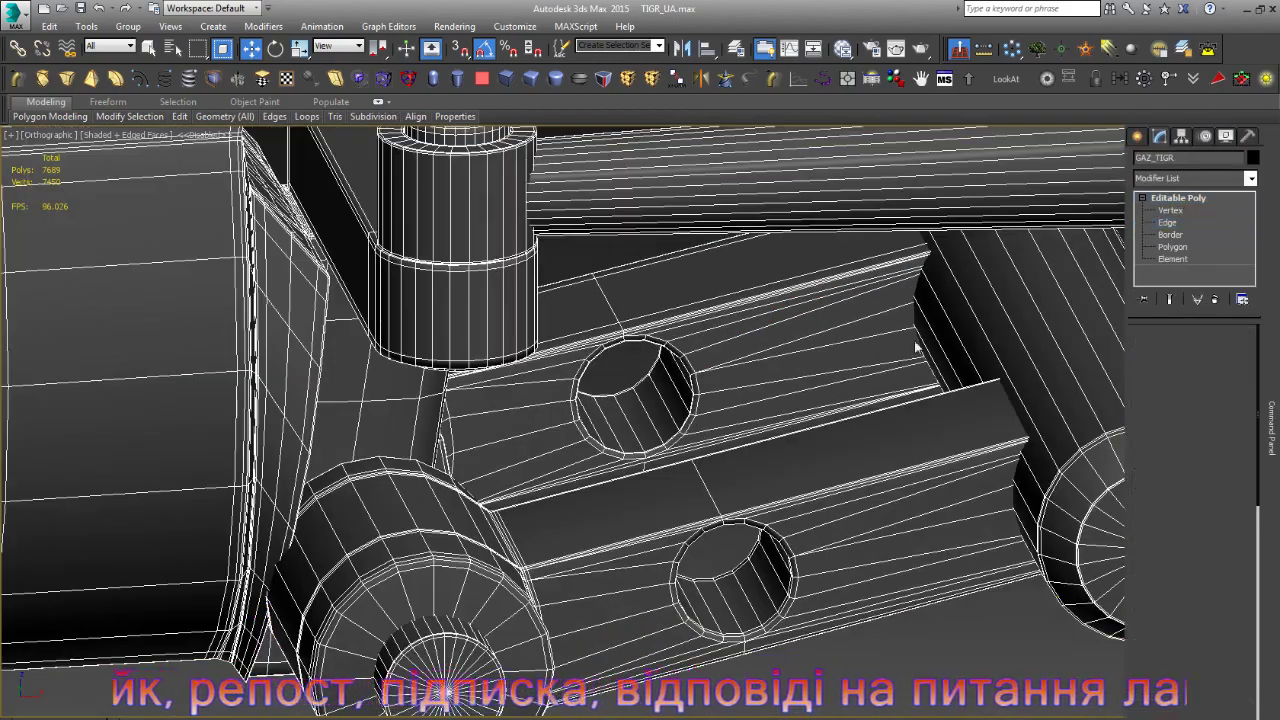
pyautogui.scroll(-5, 791, 397)
# - Unhide all the vehicle parts, then hide the front wheel
pyautogui.click(944, 542)
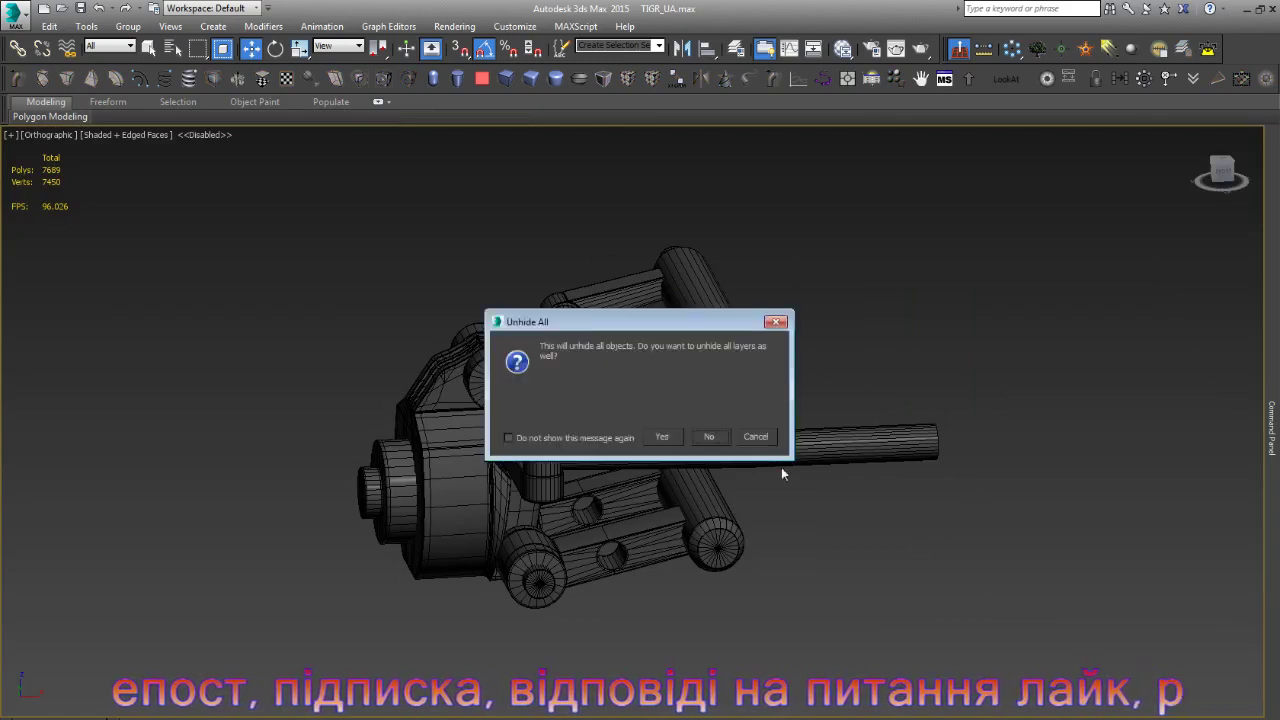
pyautogui.click(710, 438)
pyautogui.click(563, 495)
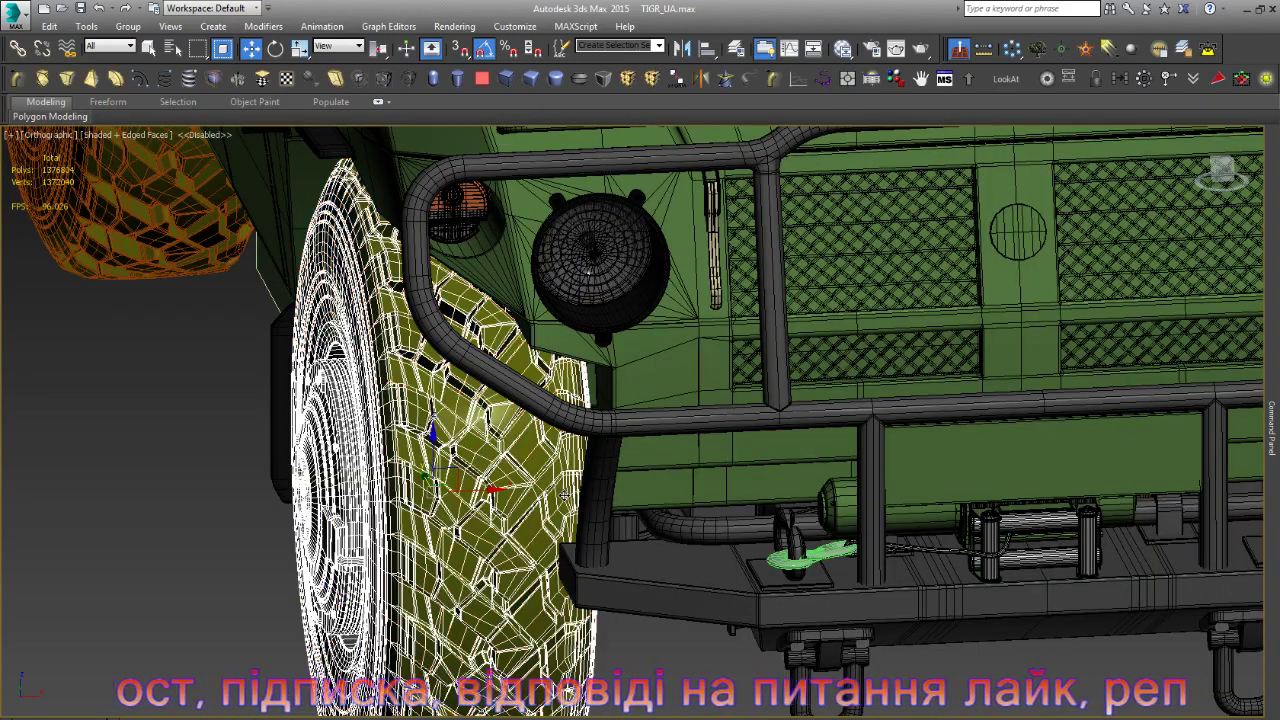
pyautogui.scroll(-3, 570, 500)
pyautogui.keyDown('alt'); pyautogui.moveTo(650, 460); pyautogui.dragTo(705, 432, button='middle'); pyautogui.keyUp('alt')
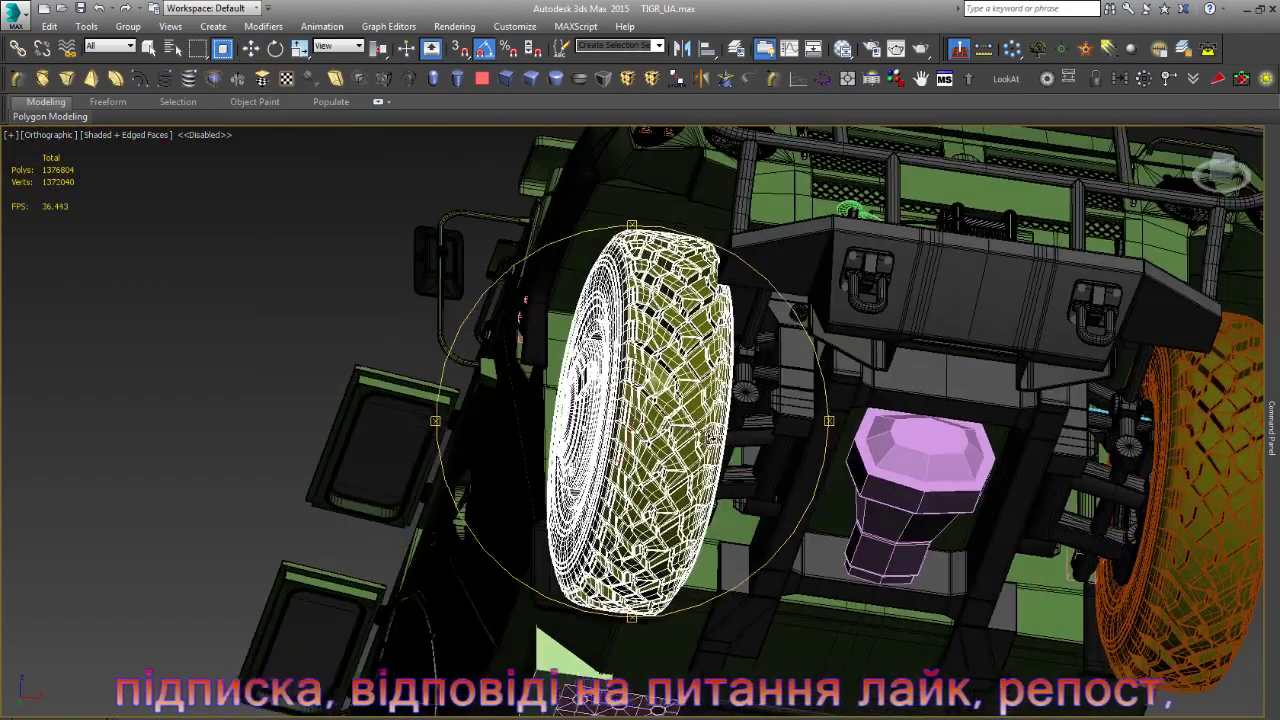
pyautogui.scroll(5, 705, 432)
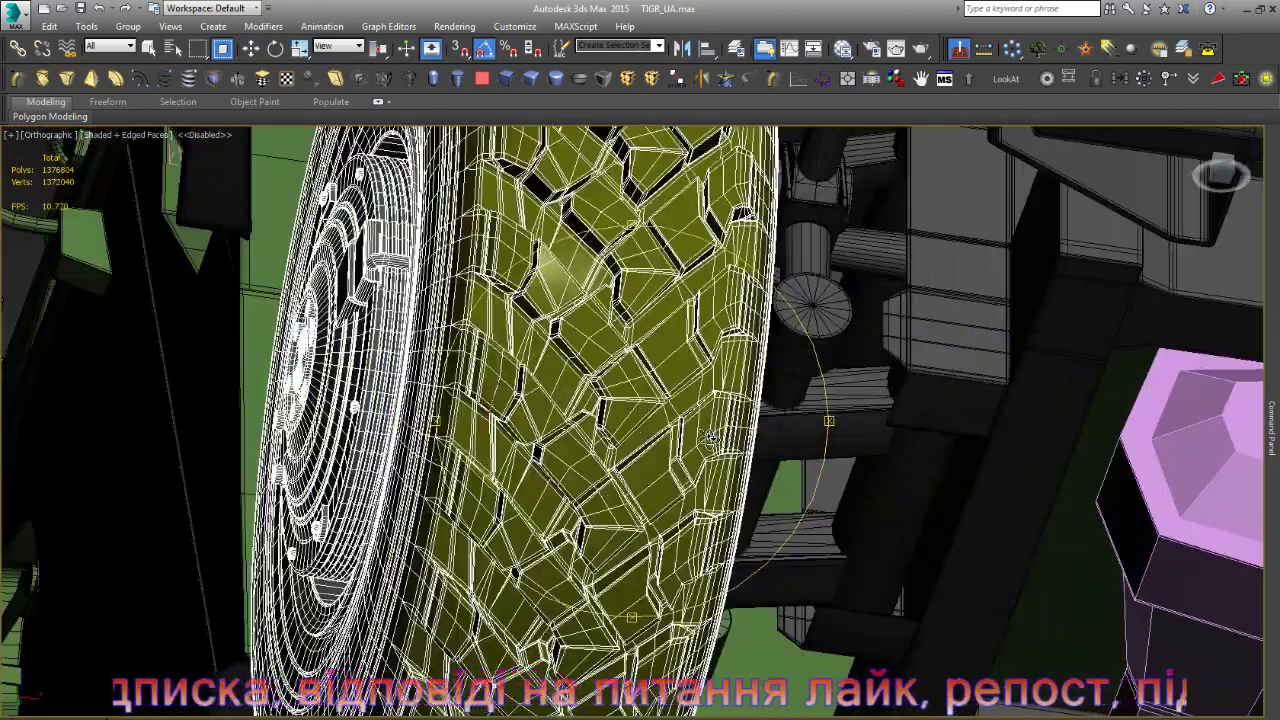
pyautogui.press('w')
pyautogui.press('Delete')
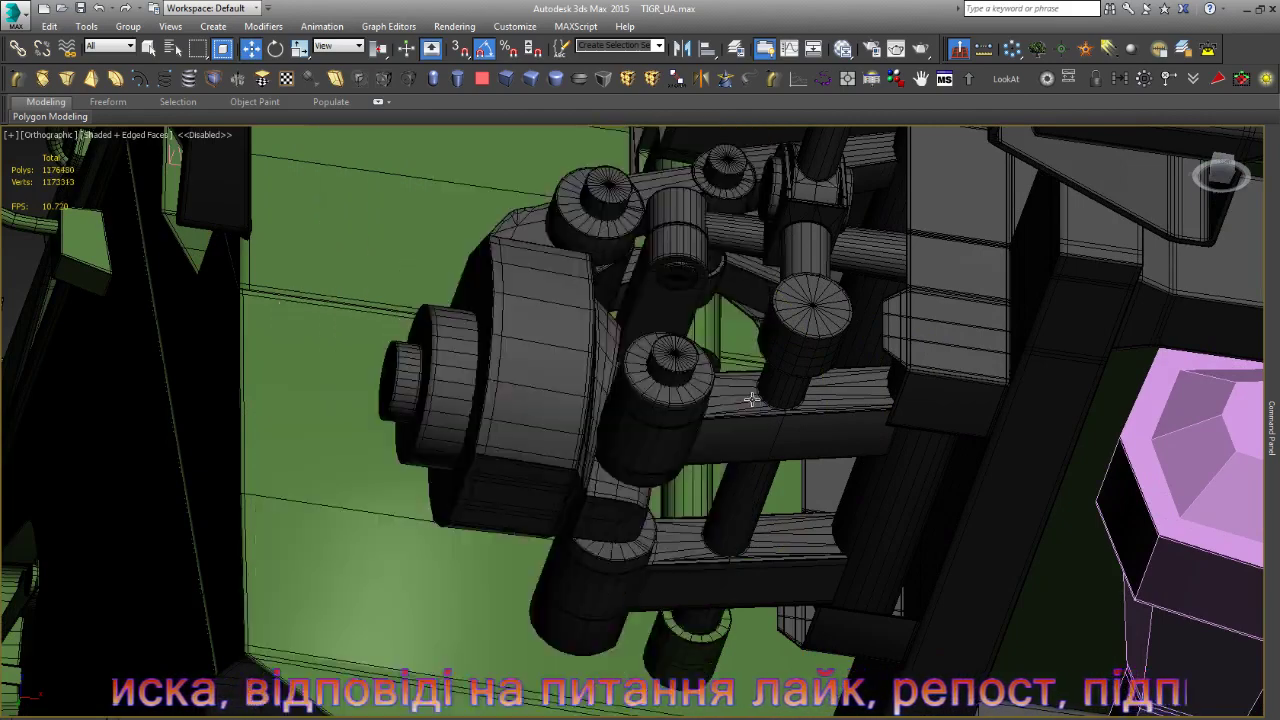
# - Frame the hub and link arm assembly and view it from the vehicle's side
pyautogui.click(752, 400)
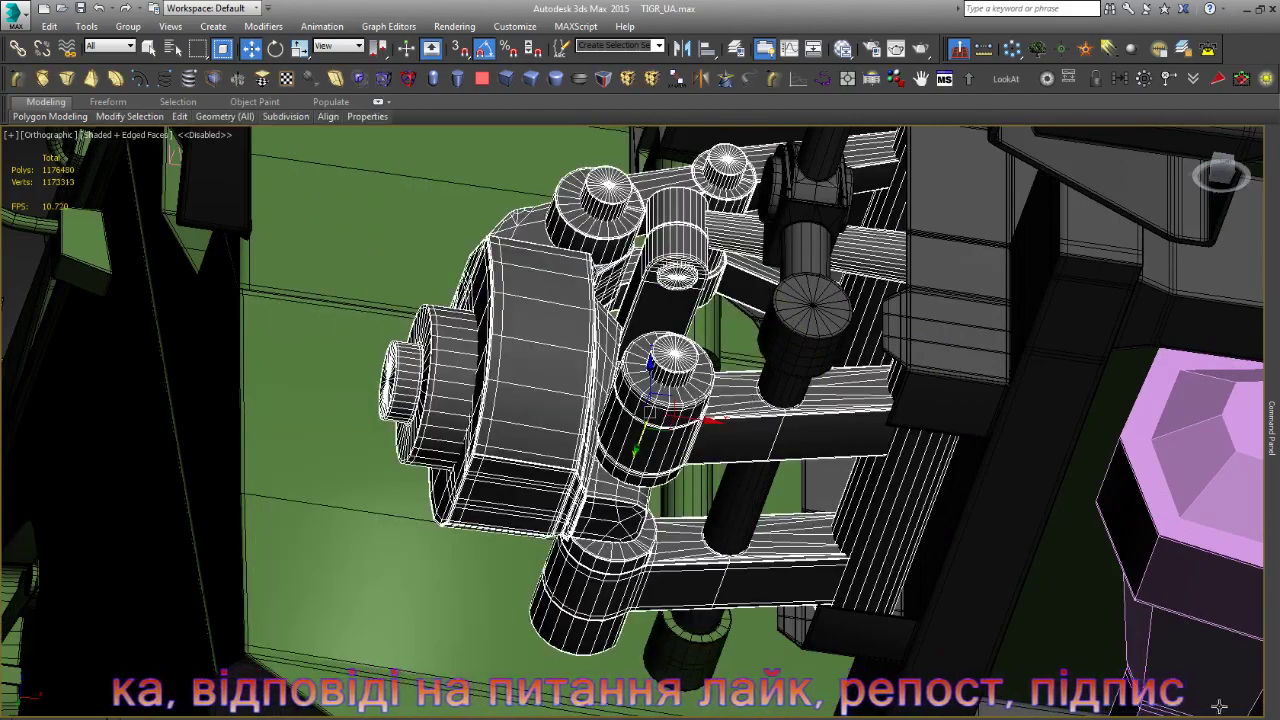
pyautogui.hotkey('ctrl', 'r')
pyautogui.press('z')
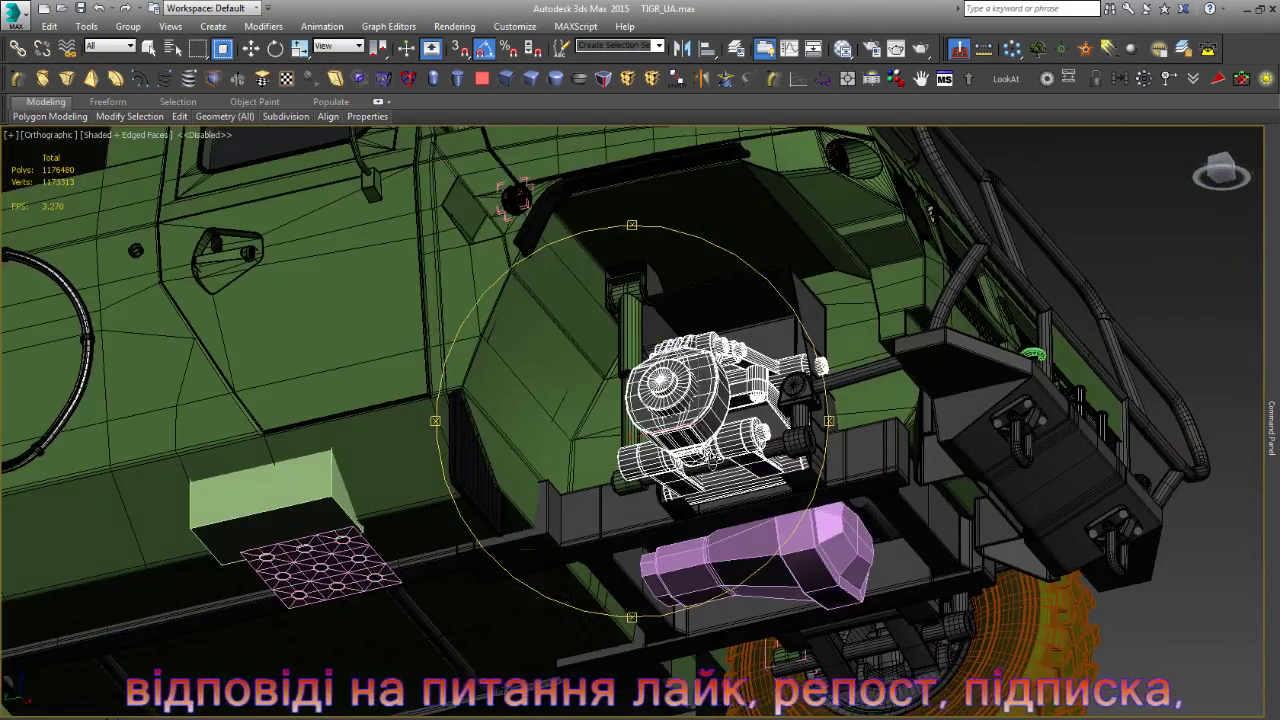
pyautogui.moveTo(700, 420); pyautogui.dragTo(560, 420)
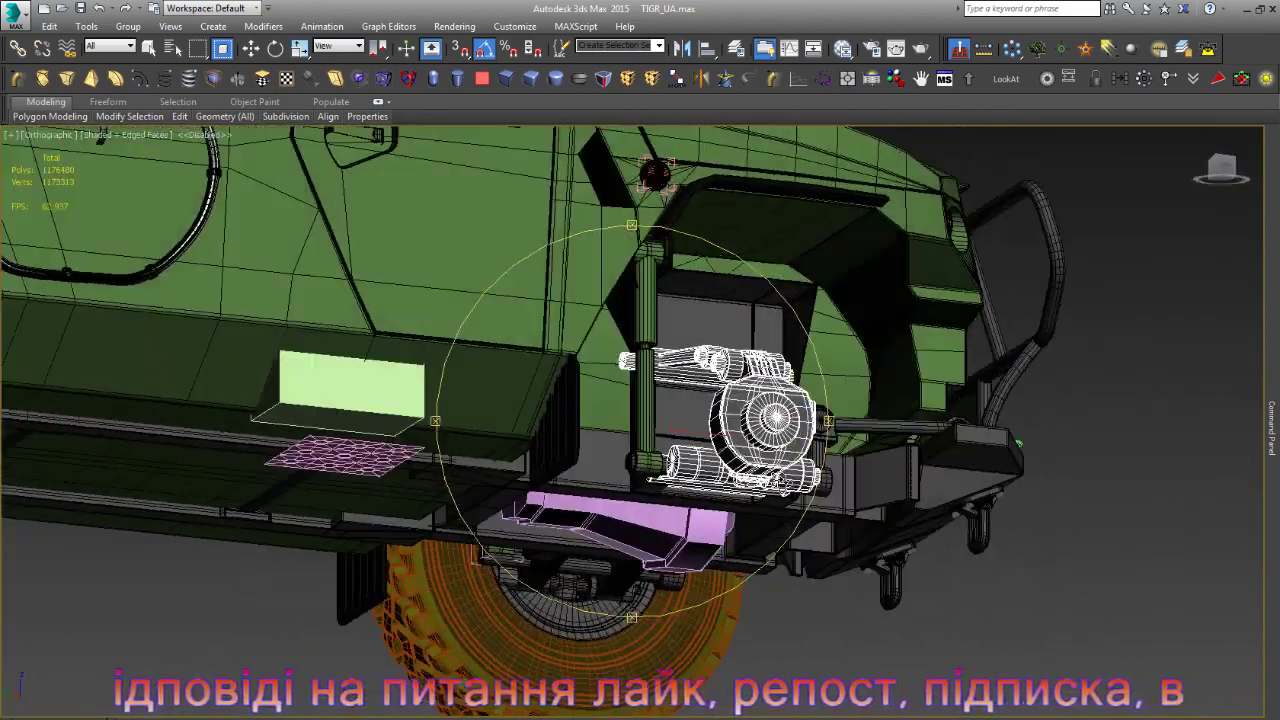
pyautogui.scroll(3, 745, 438)
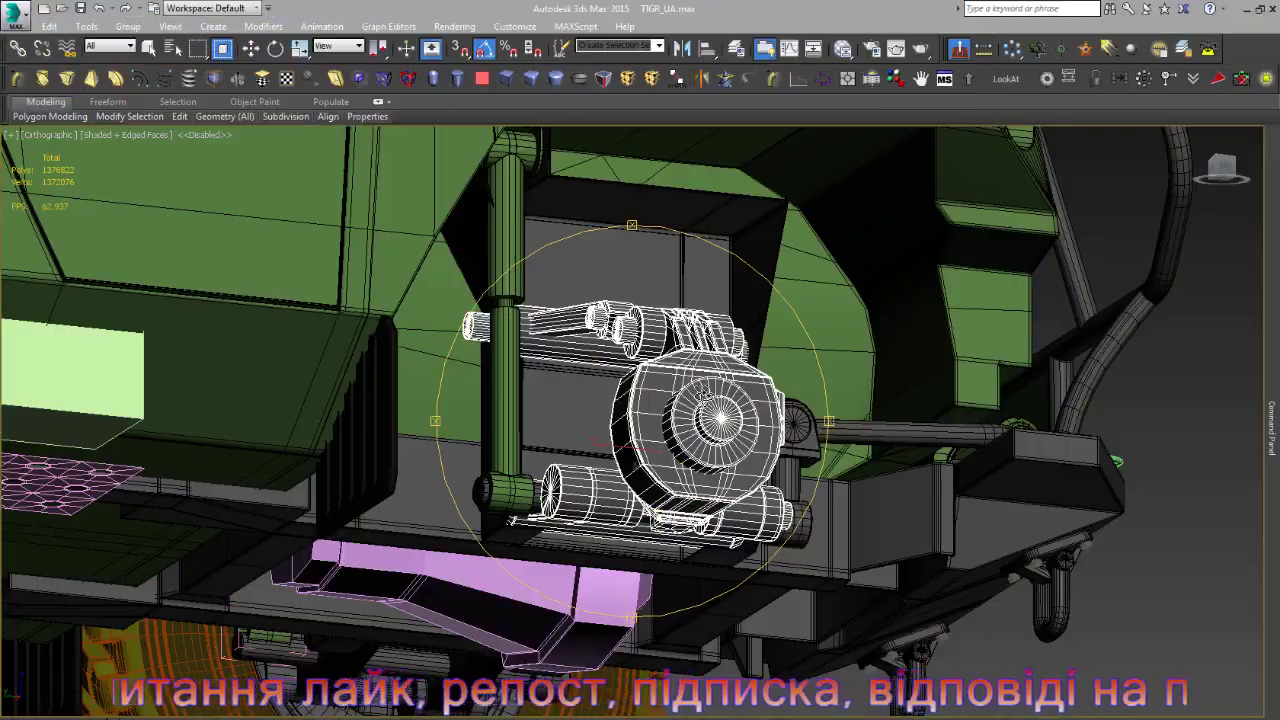
# - Orbit around the suspension assembly to view it from the vehicle's side
pyautogui.moveTo(703, 394)
pyautogui.keyDown('alt'); pyautogui.mouseDown(button='middle')
pyautogui.moveTo(681, 380)
pyautogui.moveTo(737, 457)
pyautogui.moveTo(630, 445)
pyautogui.moveTo(663, 392)
pyautogui.mouseUp(button='middle'); pyautogui.keyUp('alt')
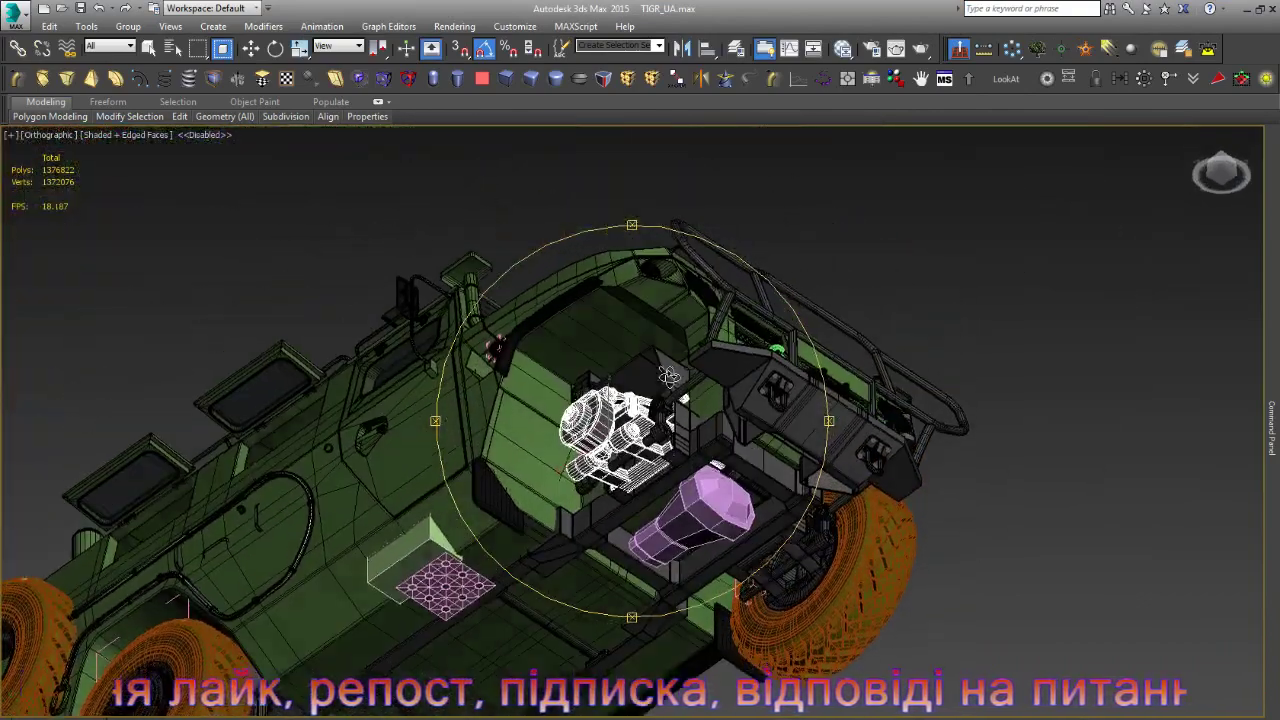
pyautogui.scroll(5, 632, 452)
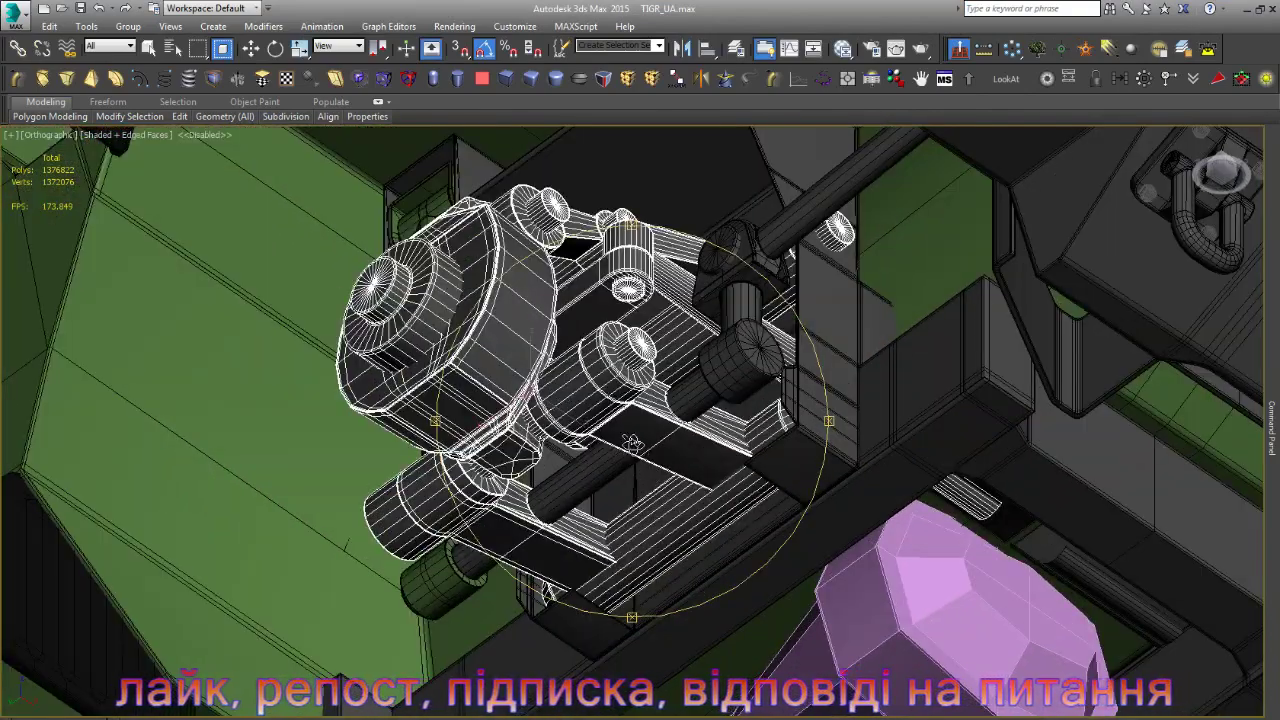
pyautogui.press('w')
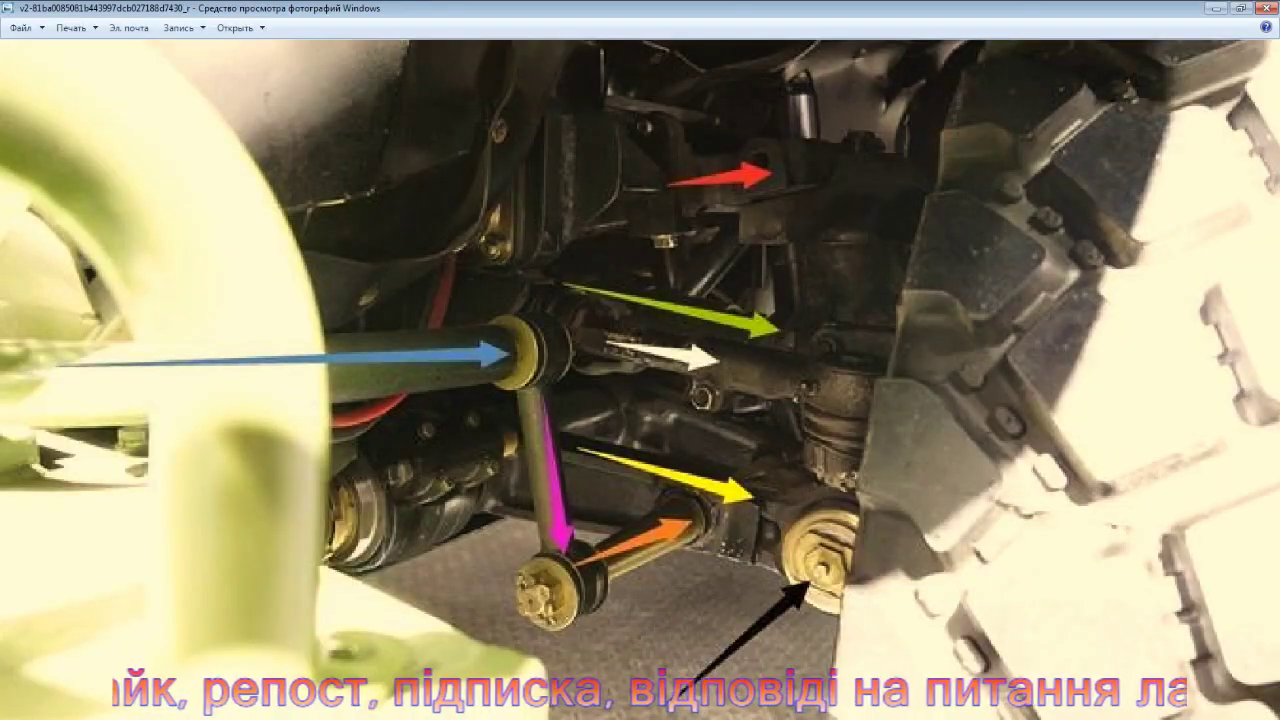
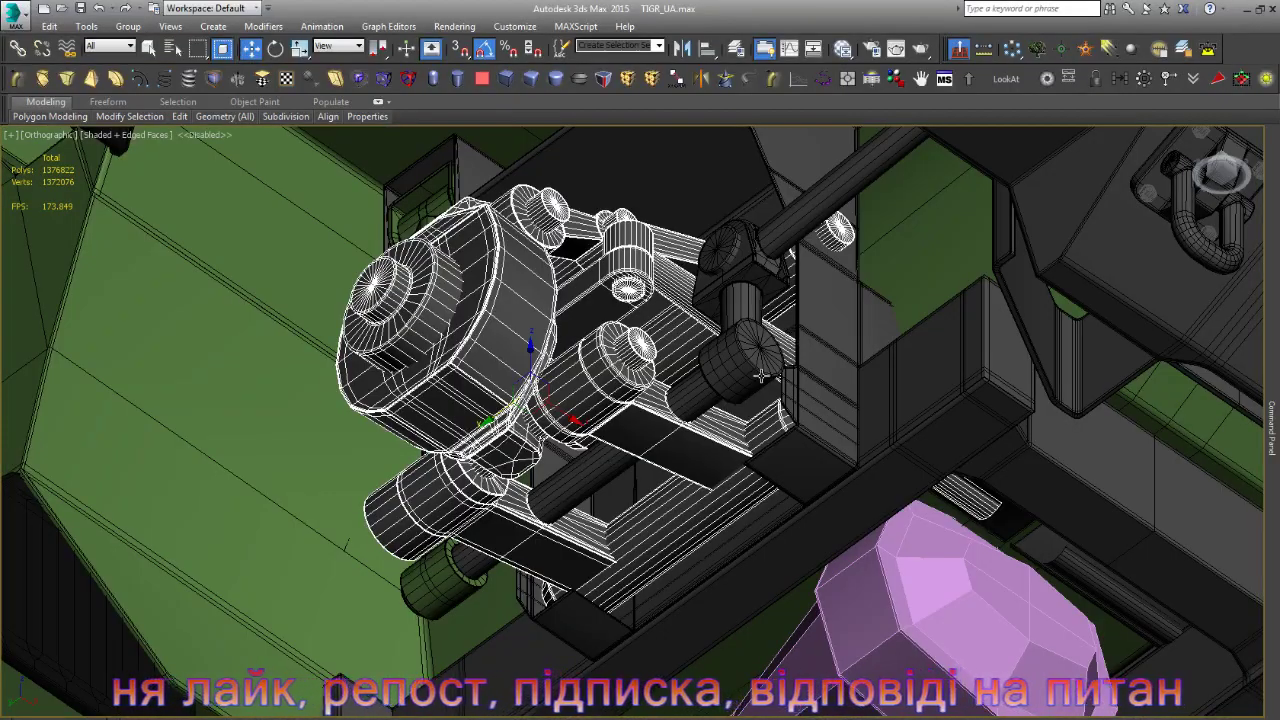
# - Ungroup the hook group on the box into its separate parts
pyautogui.scroll(3, 761, 376)
pyautogui.scroll(3, 763, 356)
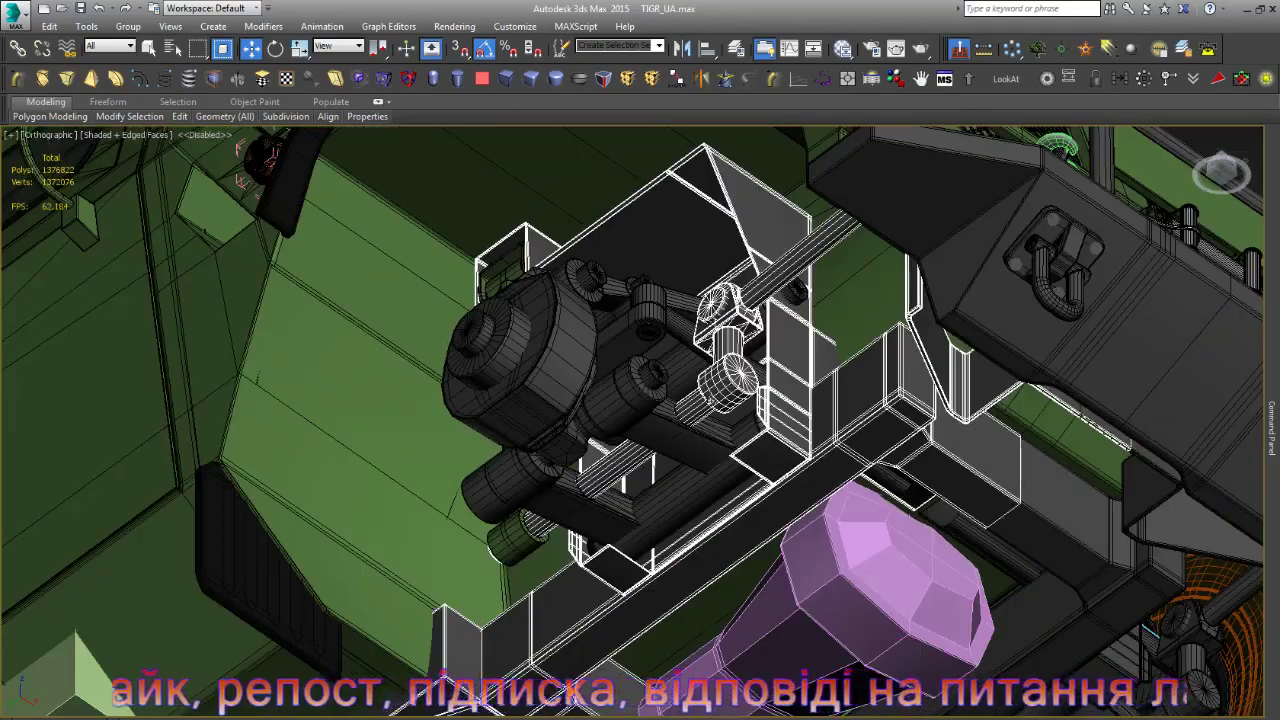
pyautogui.scroll(3, 859, 315)
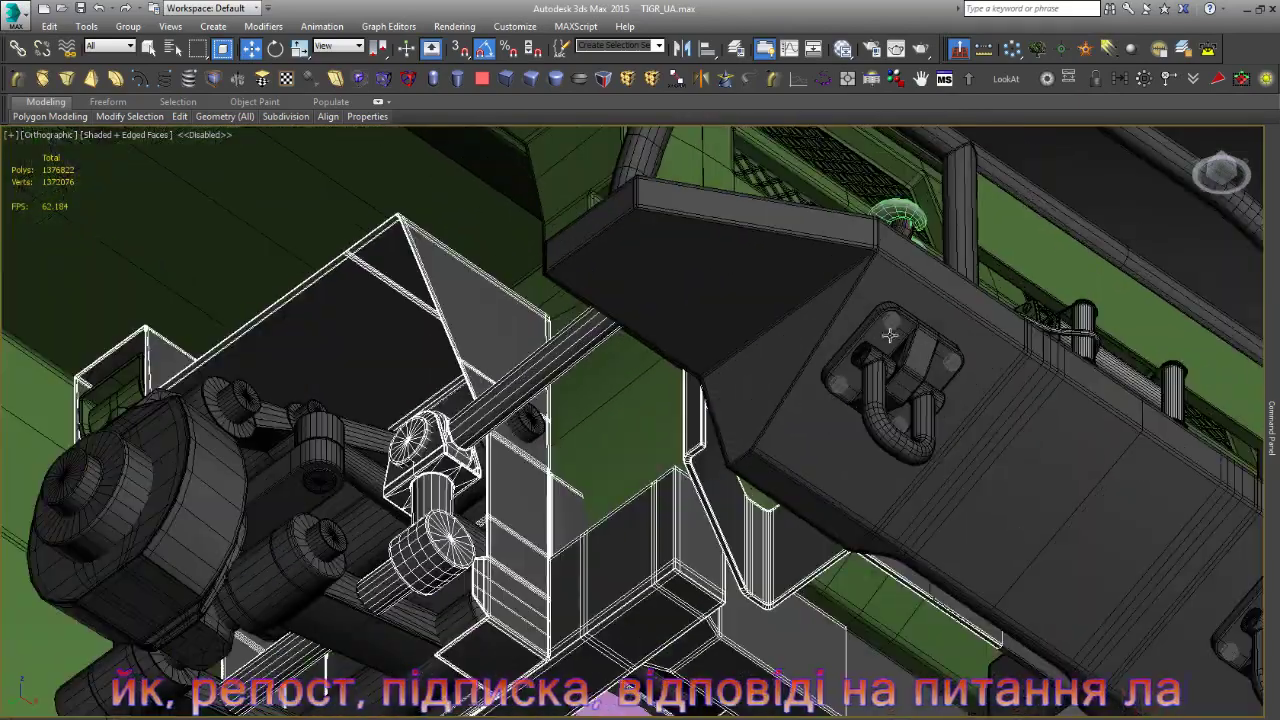
pyautogui.click(837, 382)
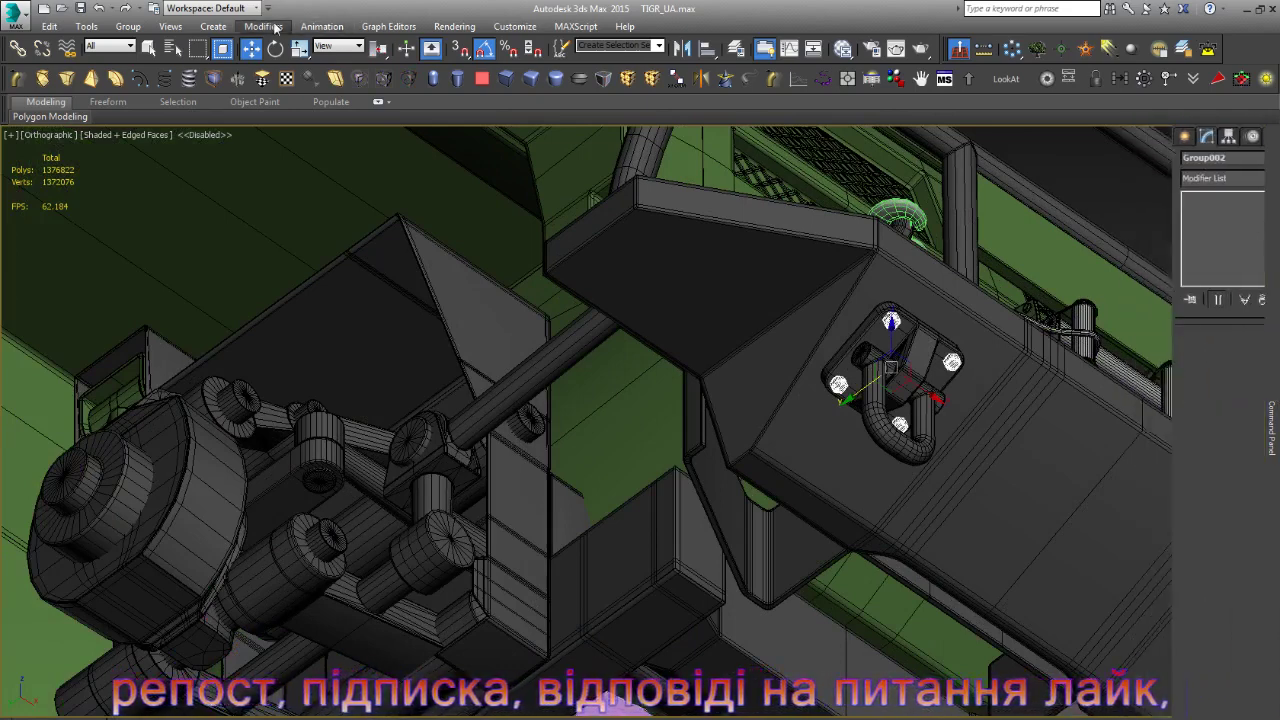
pyautogui.click(128, 26)
pyautogui.click(150, 62)
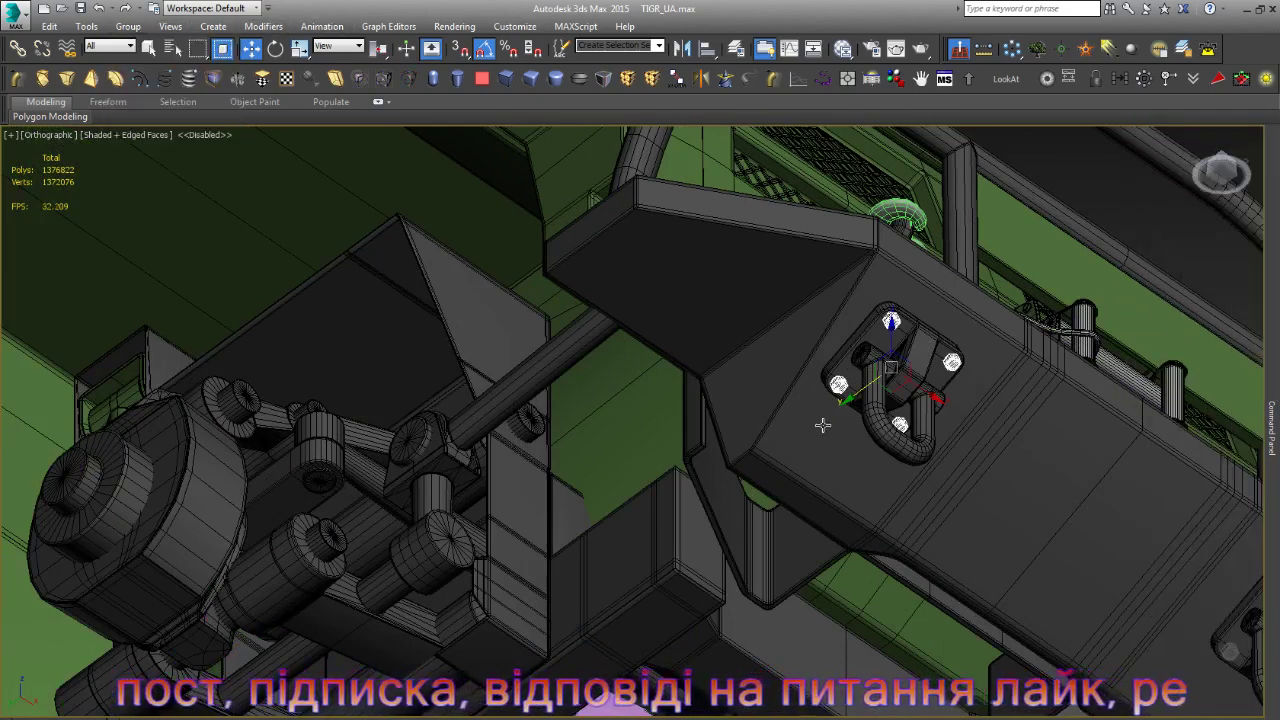
# - Clone a bolt onto the slanted face as bolt043, then isolate the long assembly
pyautogui.click(838, 384)
pyautogui.moveTo(1271, 425)
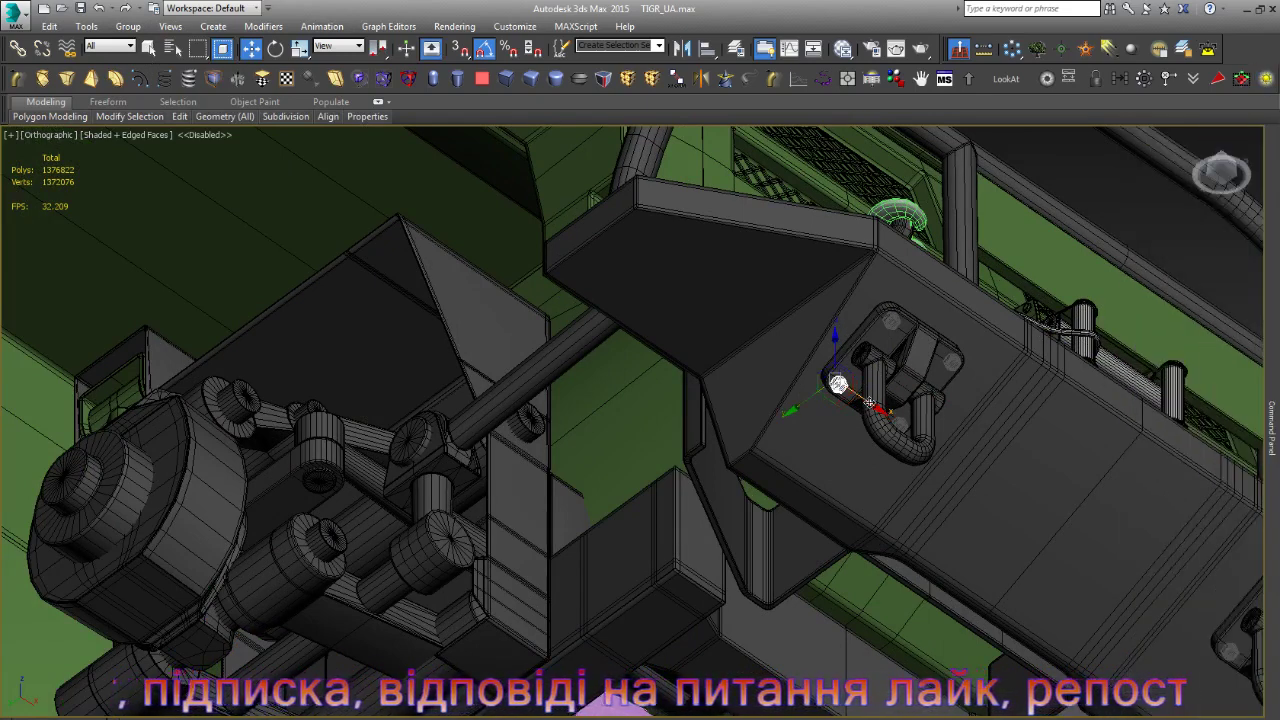
pyautogui.keyDown('shift'); pyautogui.moveTo(838, 384); pyautogui.dragTo(706, 288); pyautogui.keyUp('shift')
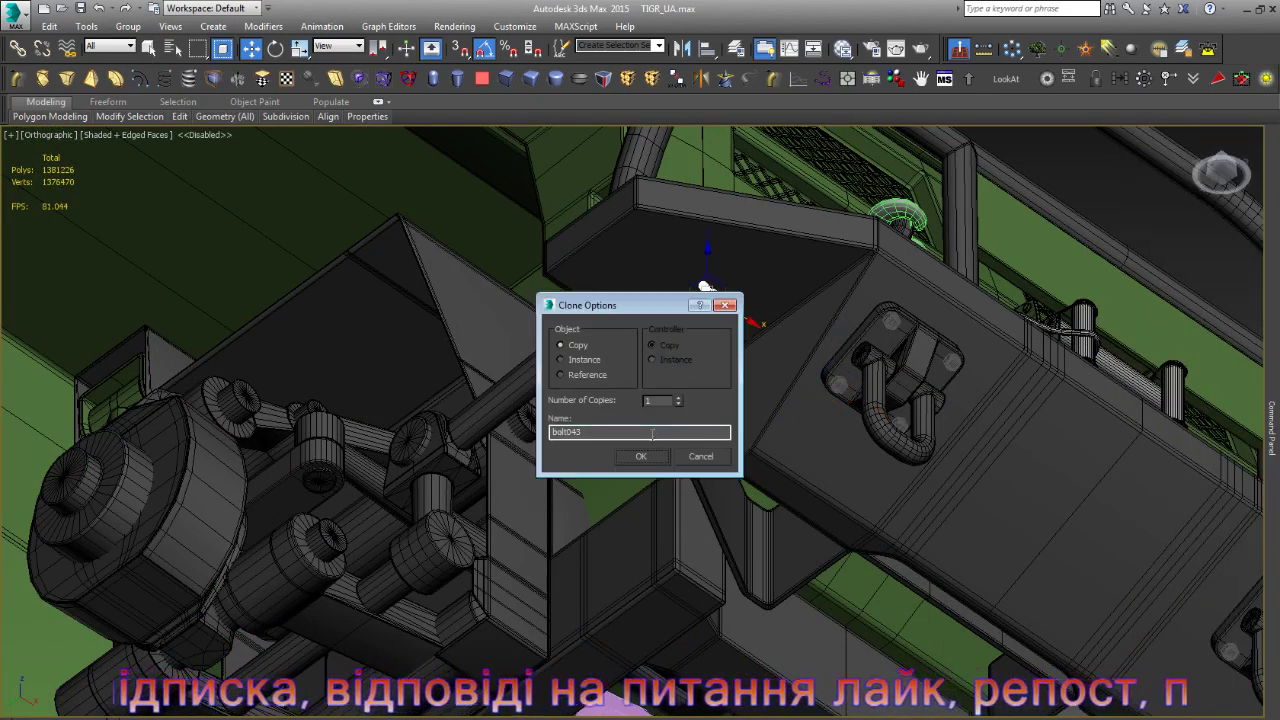
pyautogui.click(645, 457)
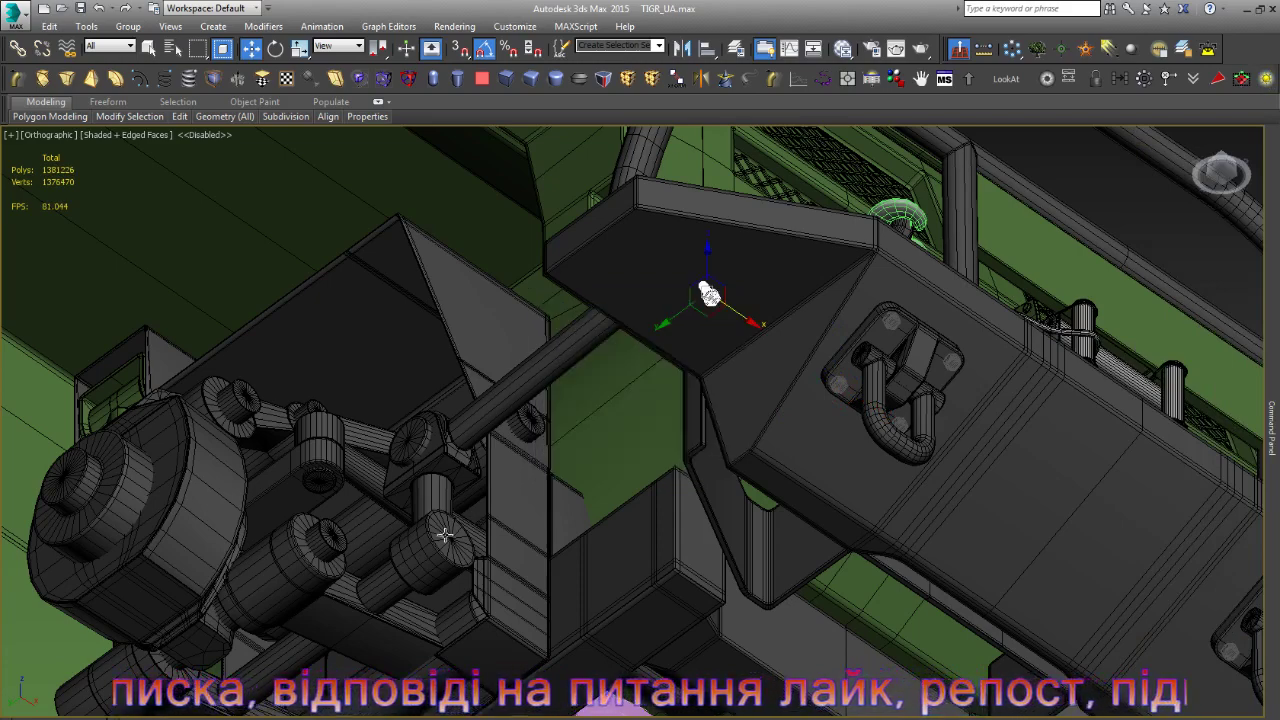
pyautogui.click(445, 535)
pyautogui.hotkey('alt', 'q')
# - Isolate the bolt under the bent pipe and, in Left view, straighten it with its head pointing right
pyautogui.click(819, 345)
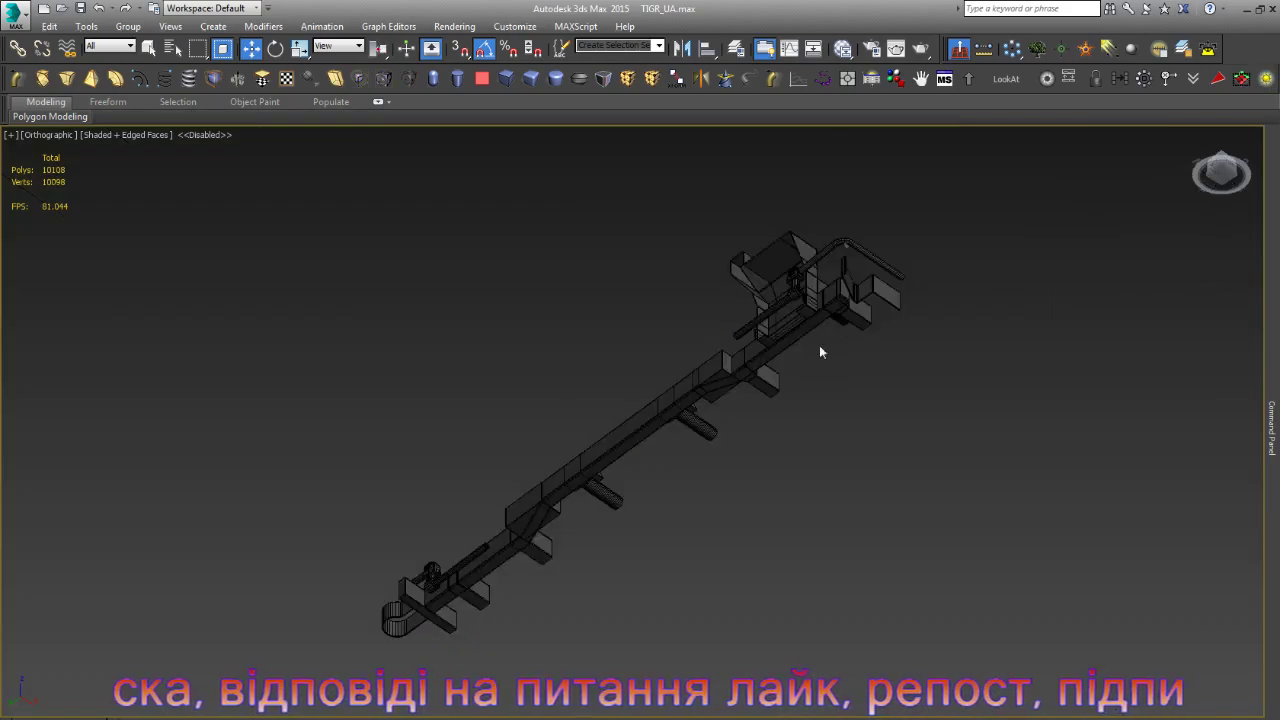
pyautogui.scroll(3, 840, 260)
pyautogui.scroll(5, 864, 168)
pyautogui.scroll(-5, 864, 168)
pyautogui.scroll(5, 849, 216)
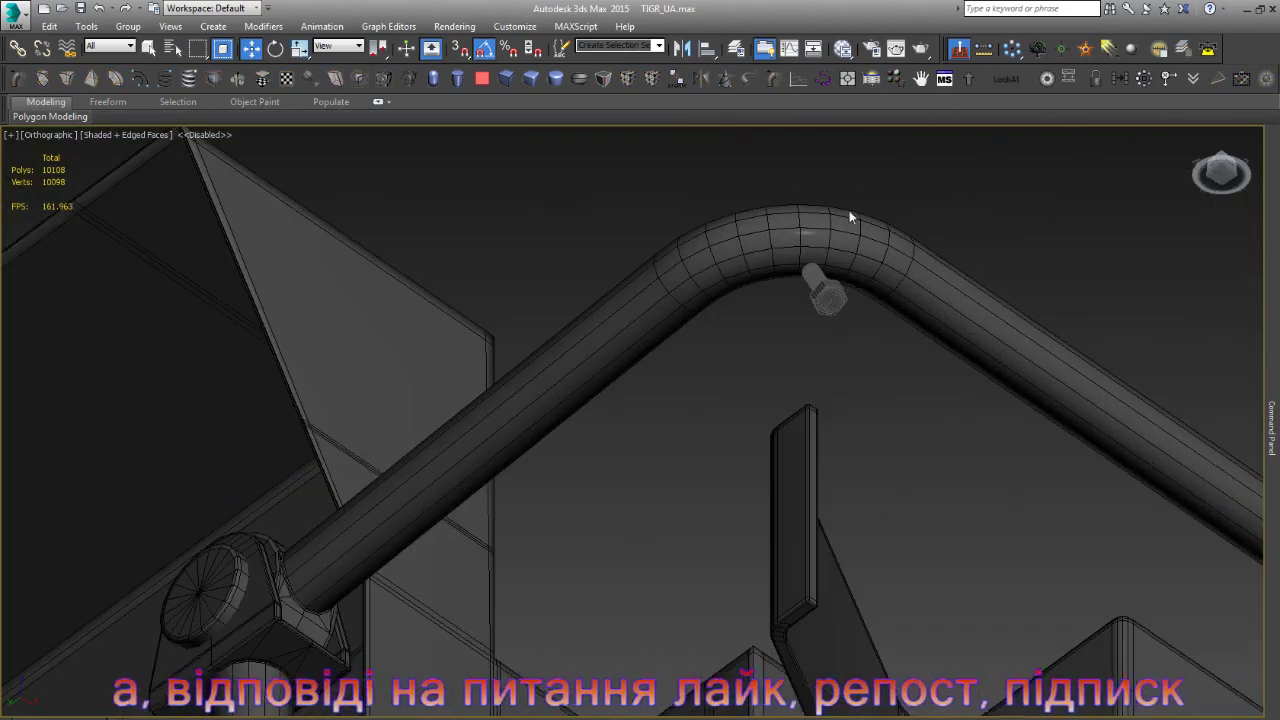
pyautogui.click(828, 287)
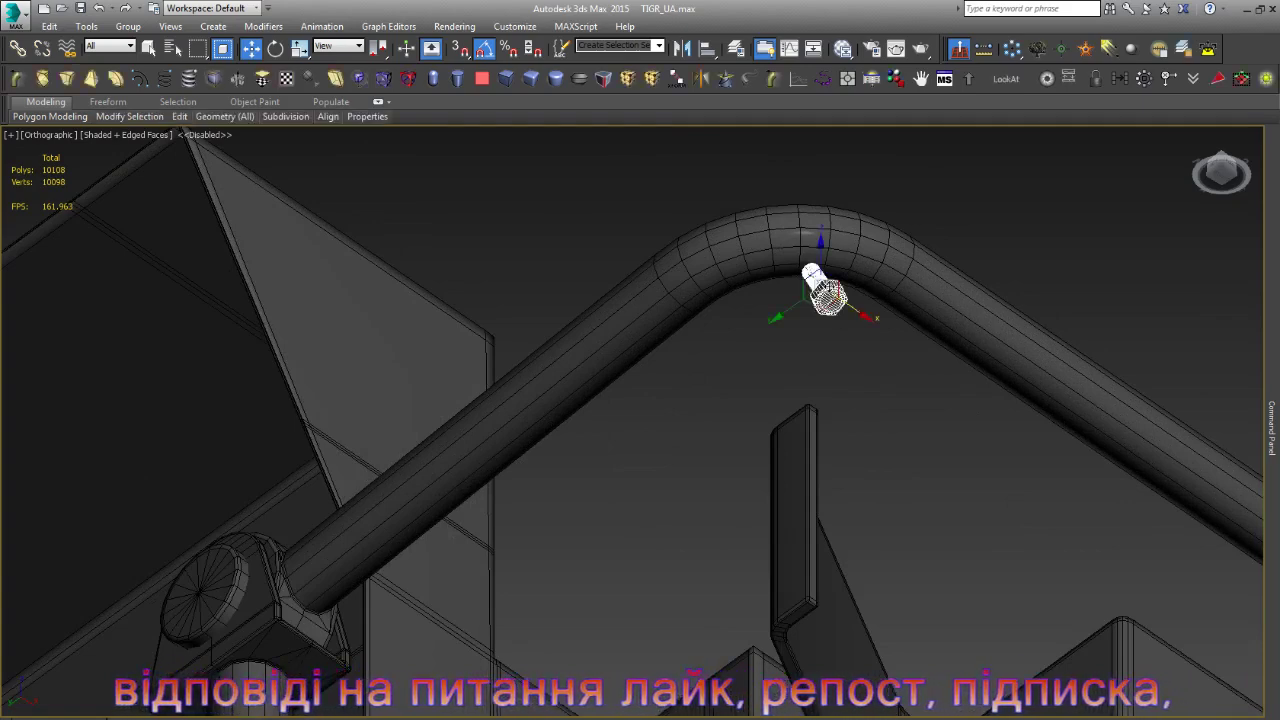
pyautogui.hotkey('alt', 'q')
pyautogui.press('l')
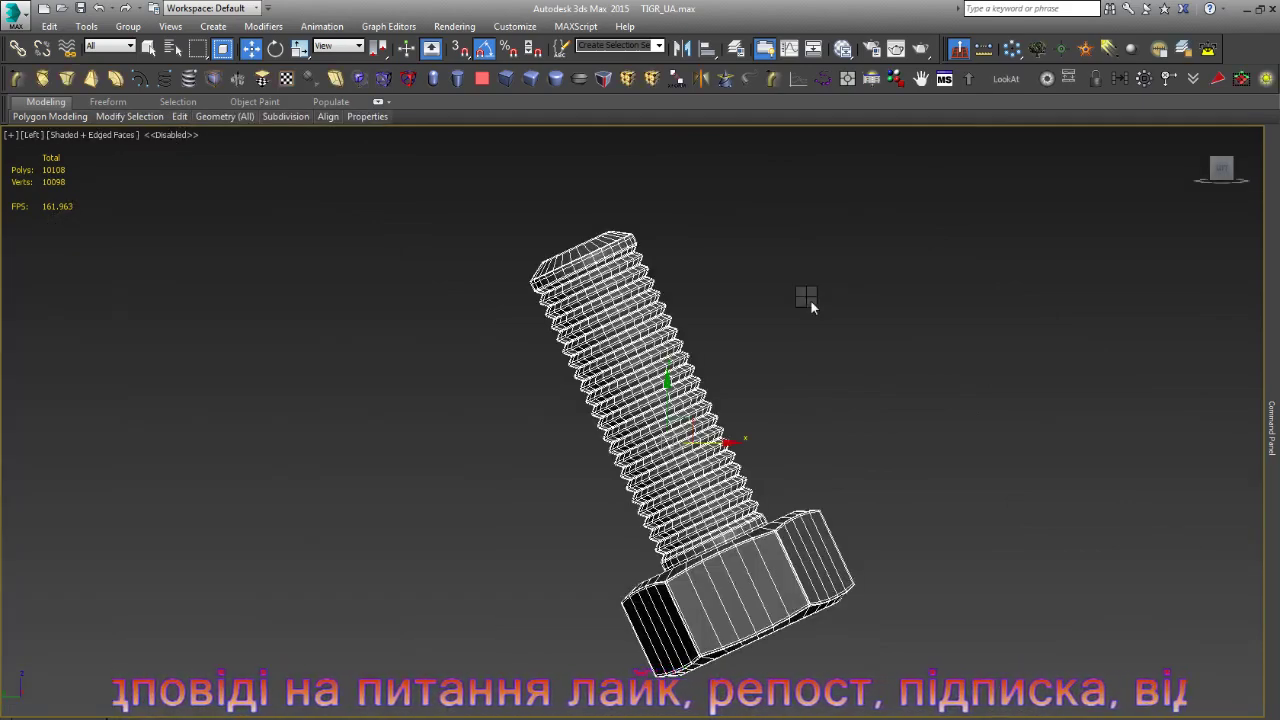
pyautogui.press('e')
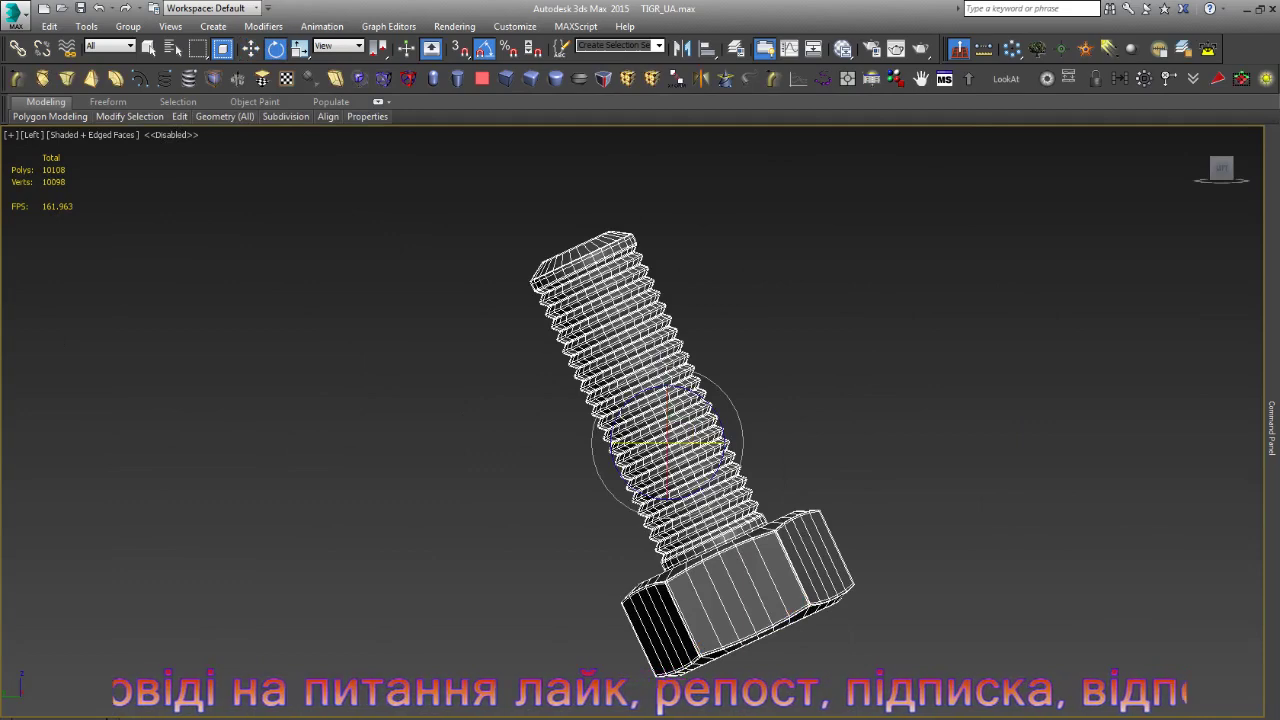
pyautogui.hotkey('ctrl', 'z')
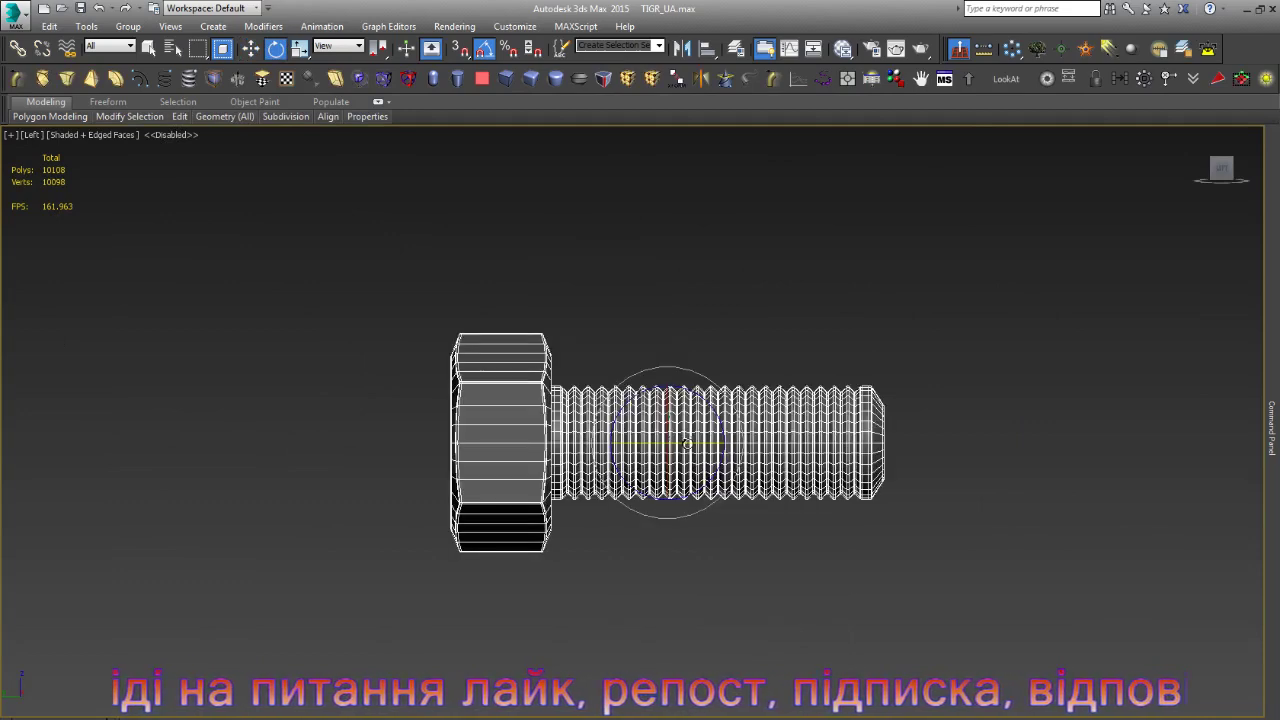
pyautogui.moveTo(687, 443); pyautogui.dragTo(810, 460)
# - Move the bolt left along X and down along Y beside the round end cap
pyautogui.press('w')
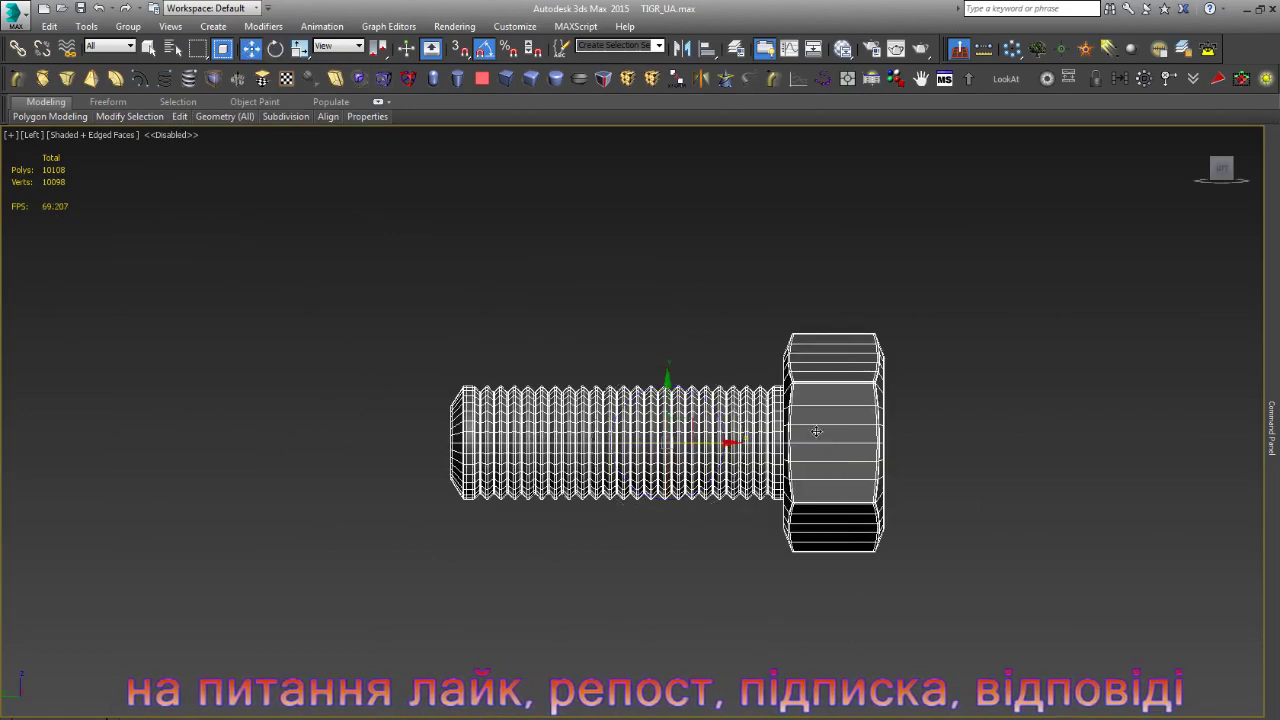
pyautogui.scroll(-5, 817, 431)
pyautogui.scroll(-4, 812, 425)
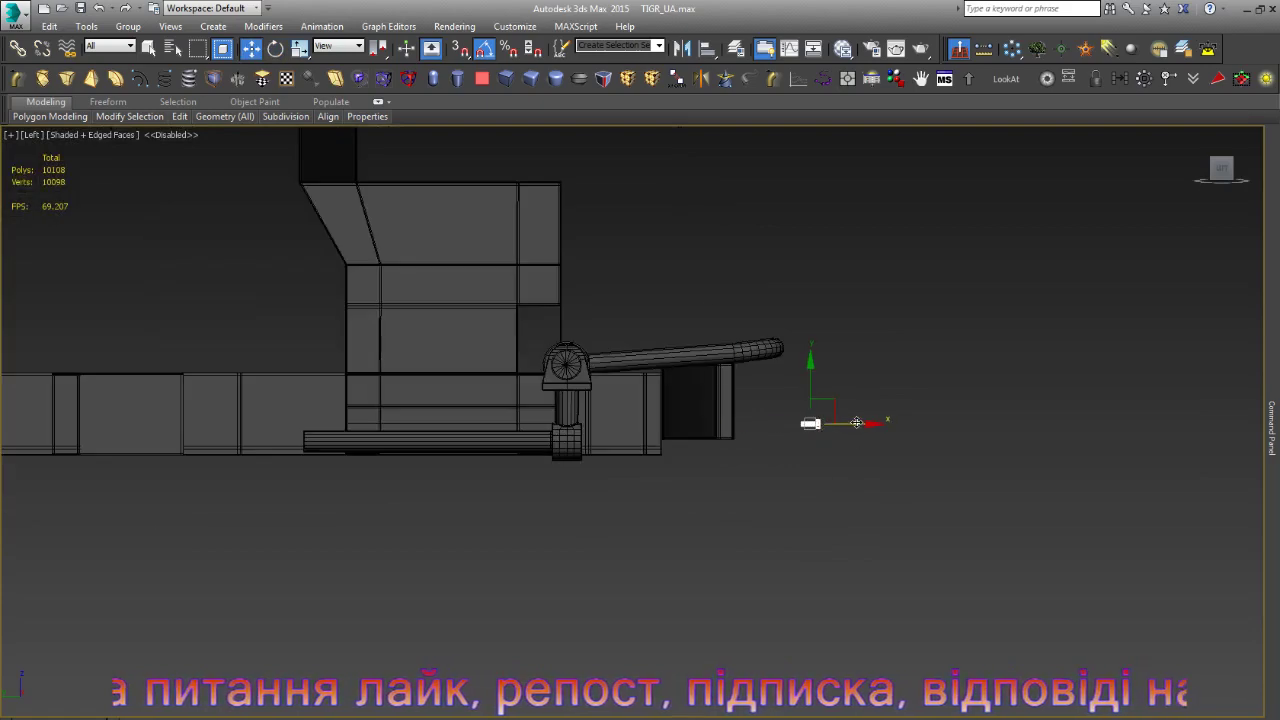
pyautogui.moveTo(856, 423); pyautogui.dragTo(626, 425)
pyautogui.scroll(12, 588, 436)
pyautogui.scroll(-5, 620, 458)
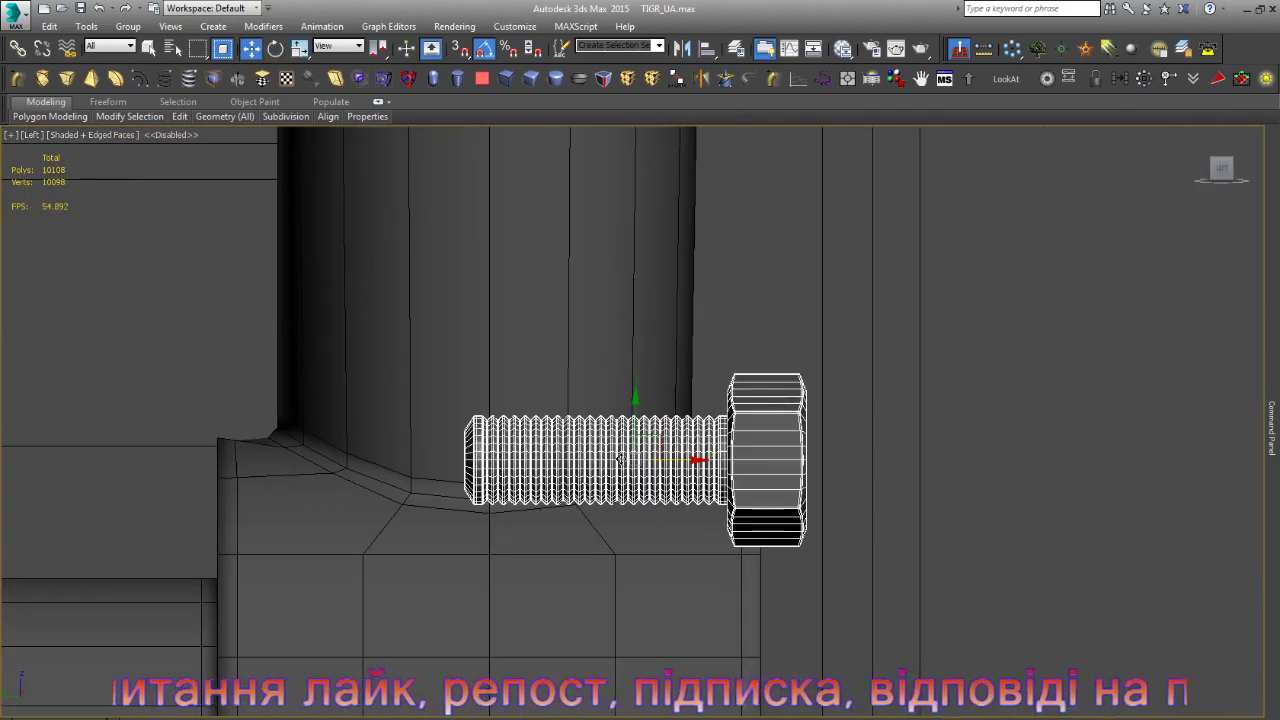
pyautogui.scroll(-4, 620, 458)
pyautogui.moveTo(623, 410); pyautogui.dragTo(646, 516)
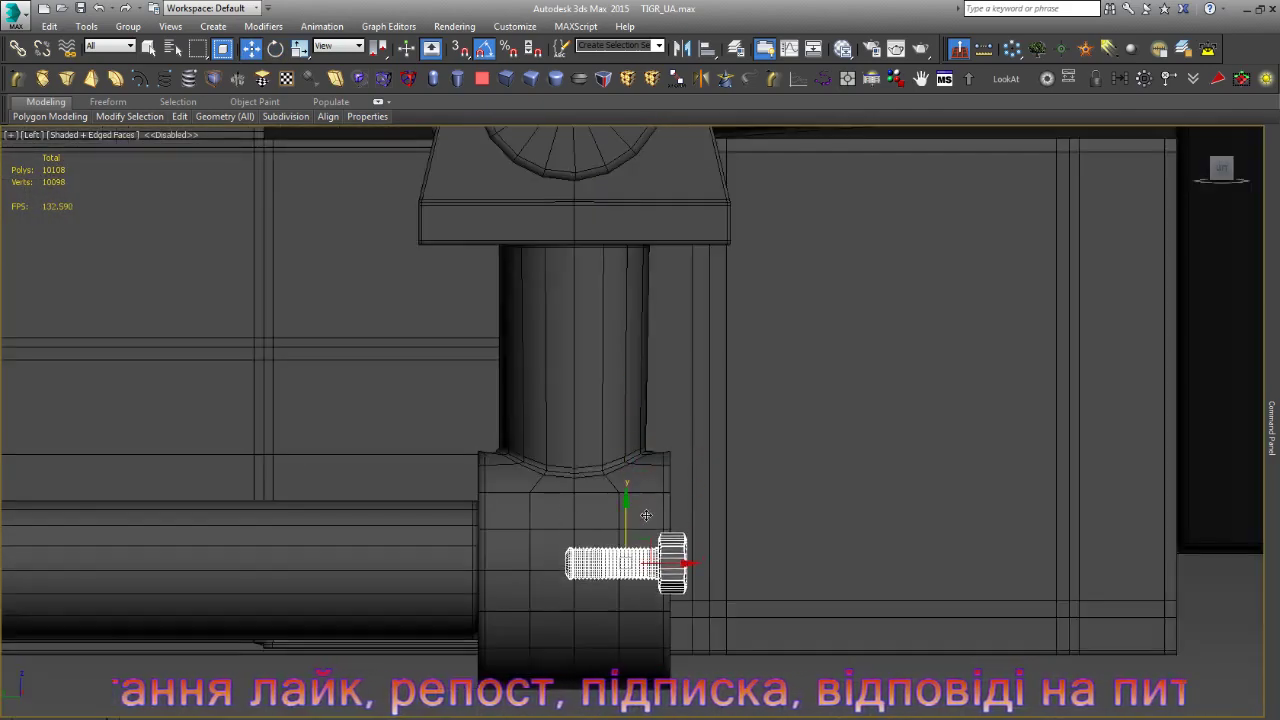
pyautogui.scroll(8, 630, 525)
pyautogui.scroll(2, 617, 530)
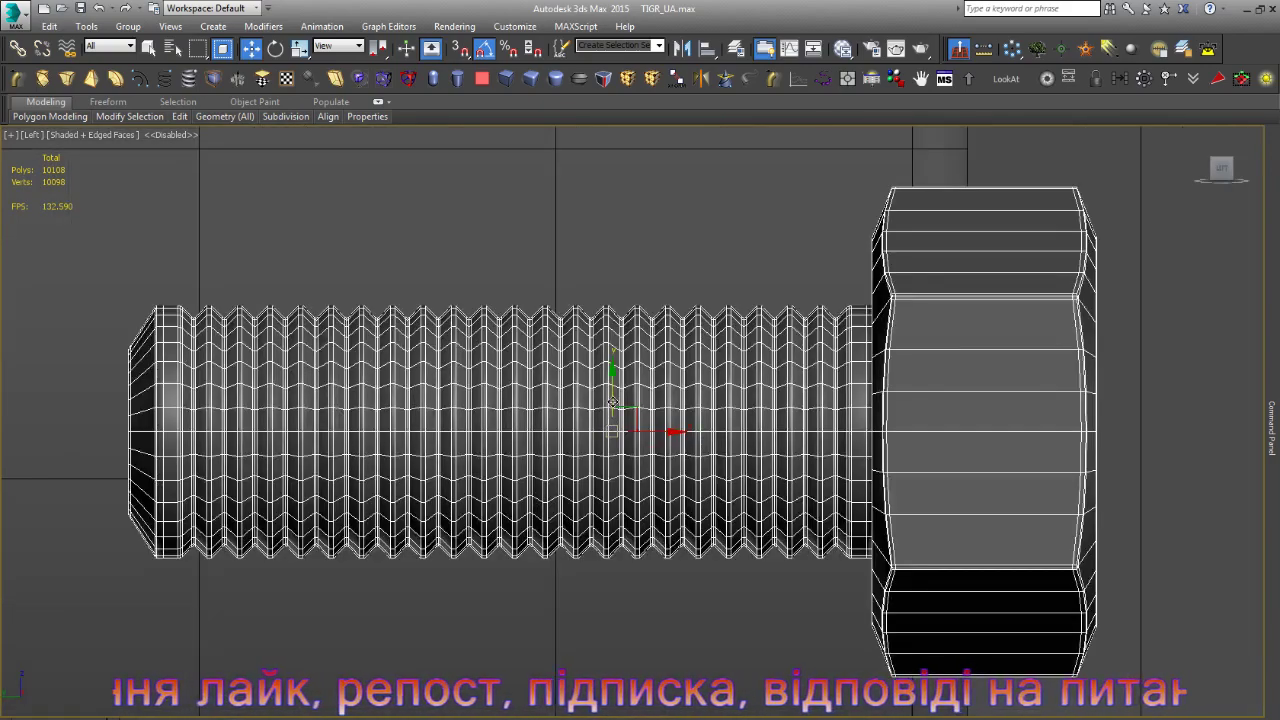
pyautogui.moveTo(613, 402); pyautogui.dragTo(630, 450)
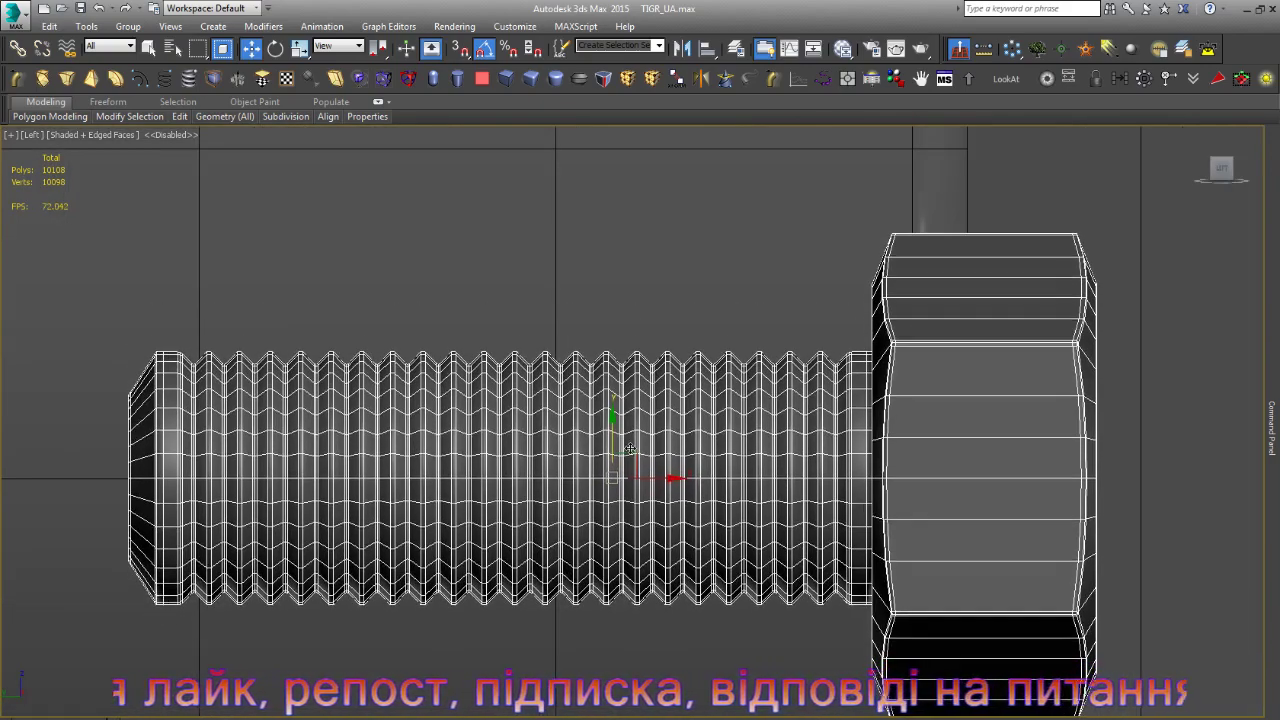
# - Center the bolt on the lower end cap's disc using the wireframe front view
pyautogui.press('f')
pyautogui.scroll(-5, 511, 394)
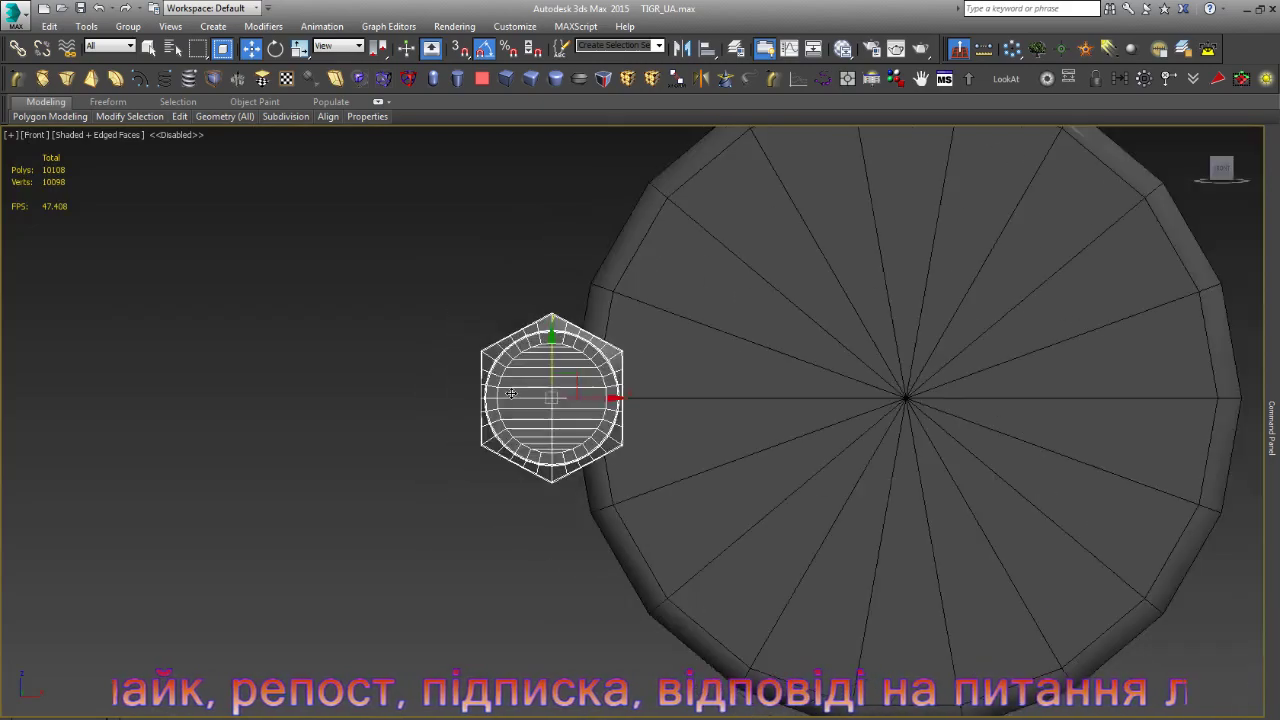
pyautogui.moveTo(633, 402); pyautogui.dragTo(981, 402)
pyautogui.press('z')
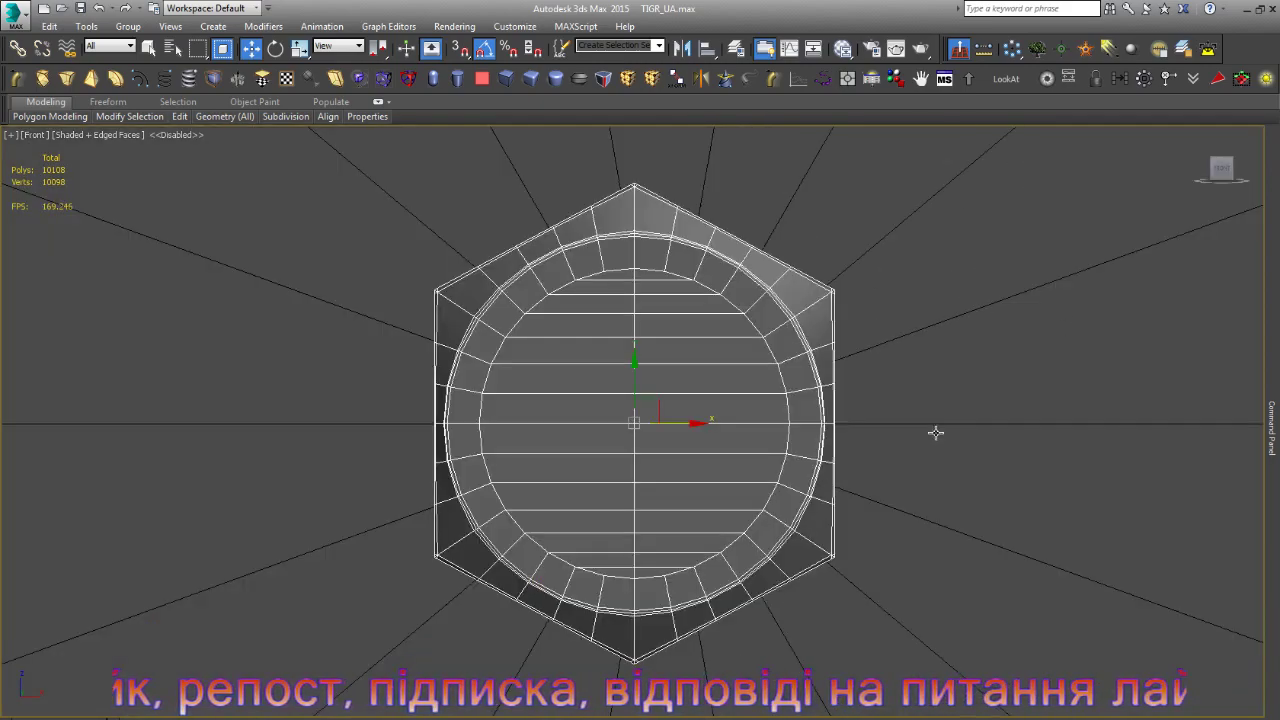
pyautogui.scroll(3, 766, 463)
pyautogui.press('F3')
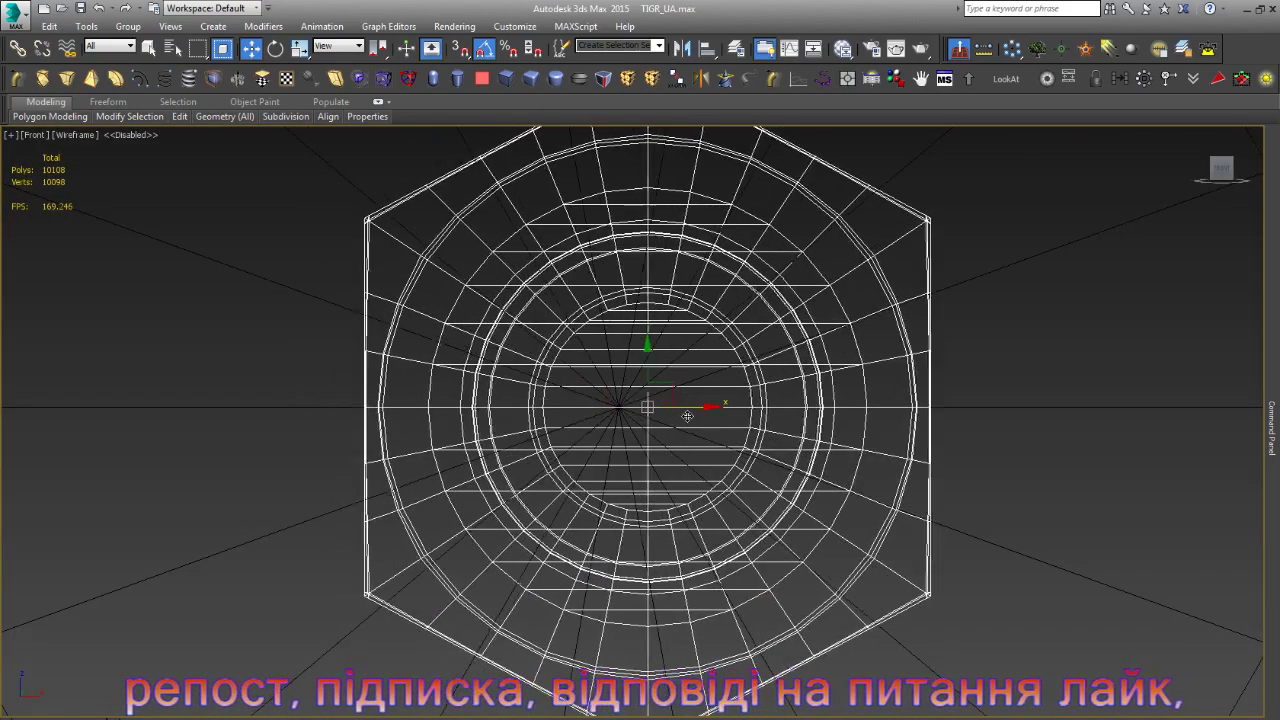
pyautogui.scroll(3, 620, 405)
pyautogui.scroll(4, 618, 400)
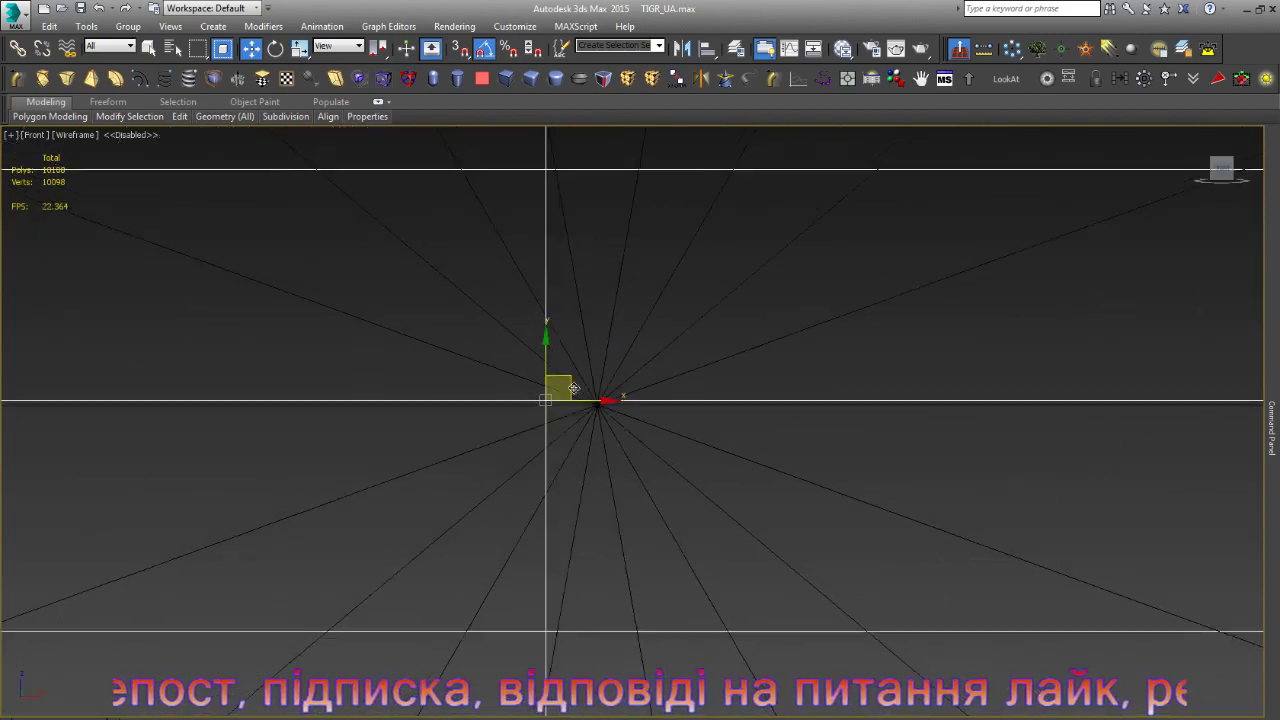
pyautogui.moveTo(549, 455); pyautogui.dragTo(691, 480)
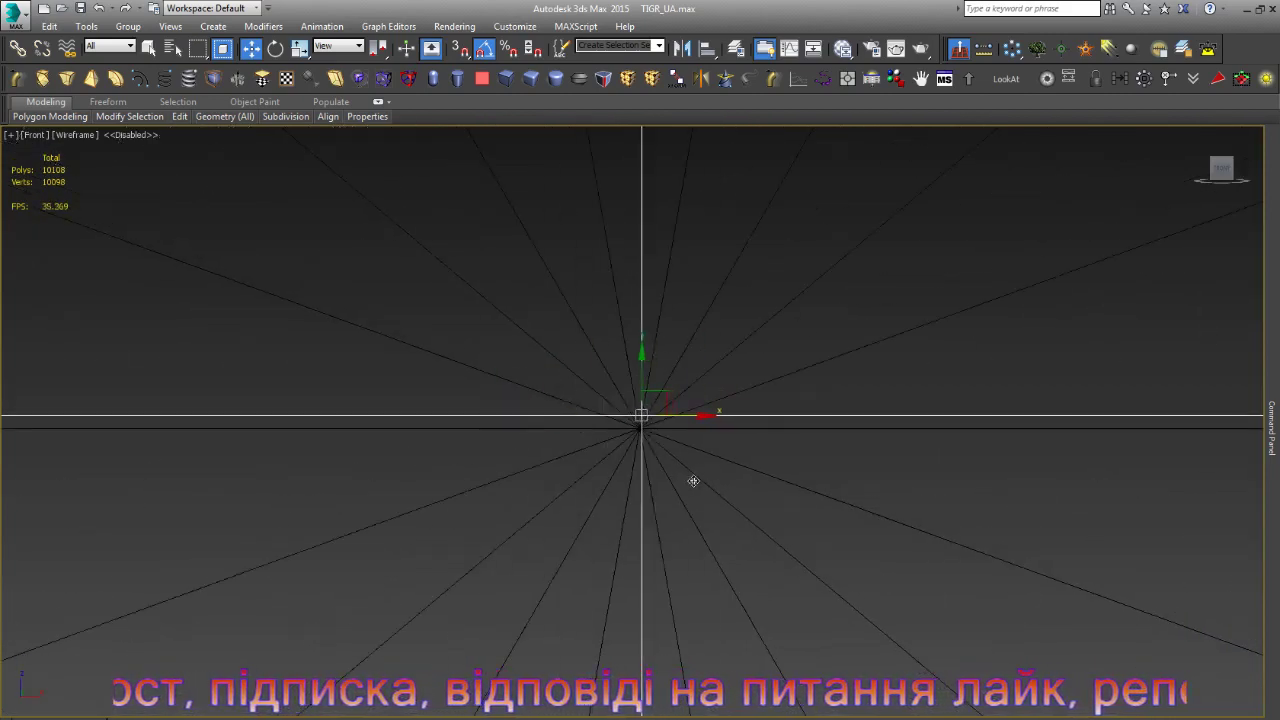
pyautogui.scroll(5, 669, 463)
pyautogui.moveTo(541, 261); pyautogui.dragTo(575, 333)
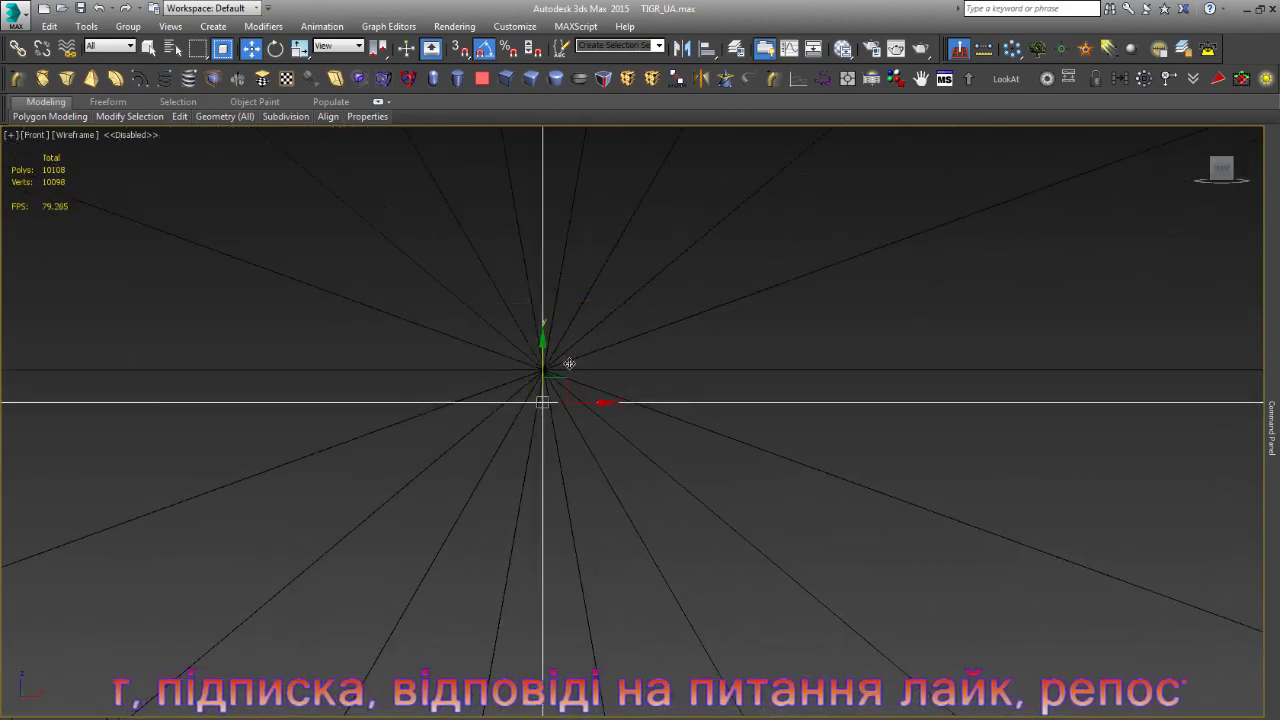
pyautogui.scroll(-4, 579, 337)
pyautogui.scroll(-3, 579, 337)
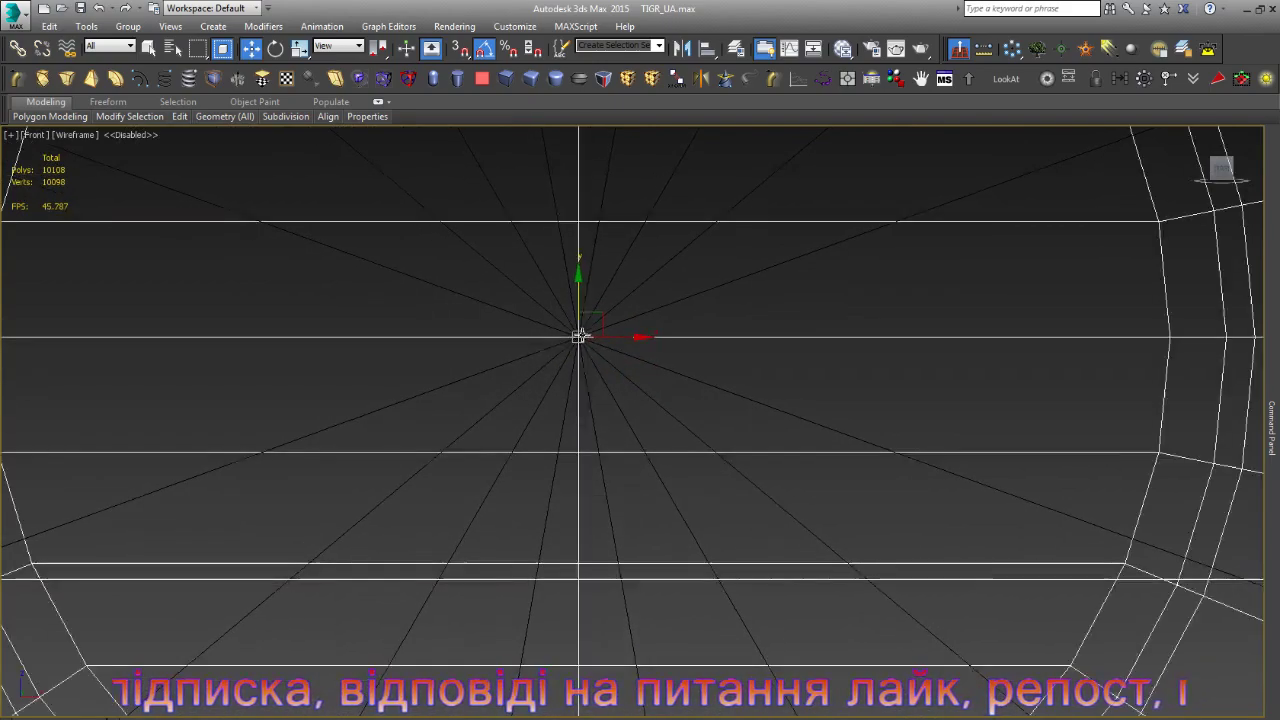
pyautogui.scroll(-3, 580, 337)
pyautogui.press('F3')
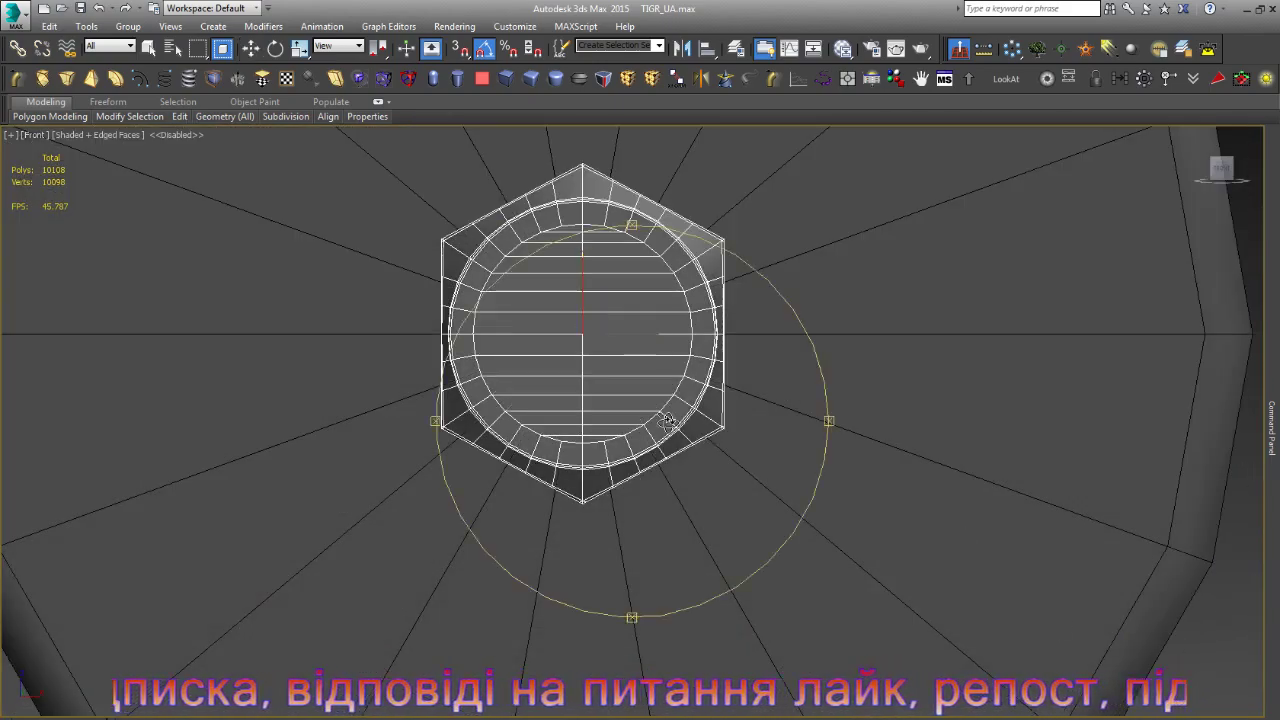
# - Enlarge the bolt slightly and shift its head a little left into place
pyautogui.keyDown('alt'); pyautogui.moveTo(668, 424); pyautogui.dragTo(828, 456, button='middle'); pyautogui.keyUp('alt')
pyautogui.press('r')
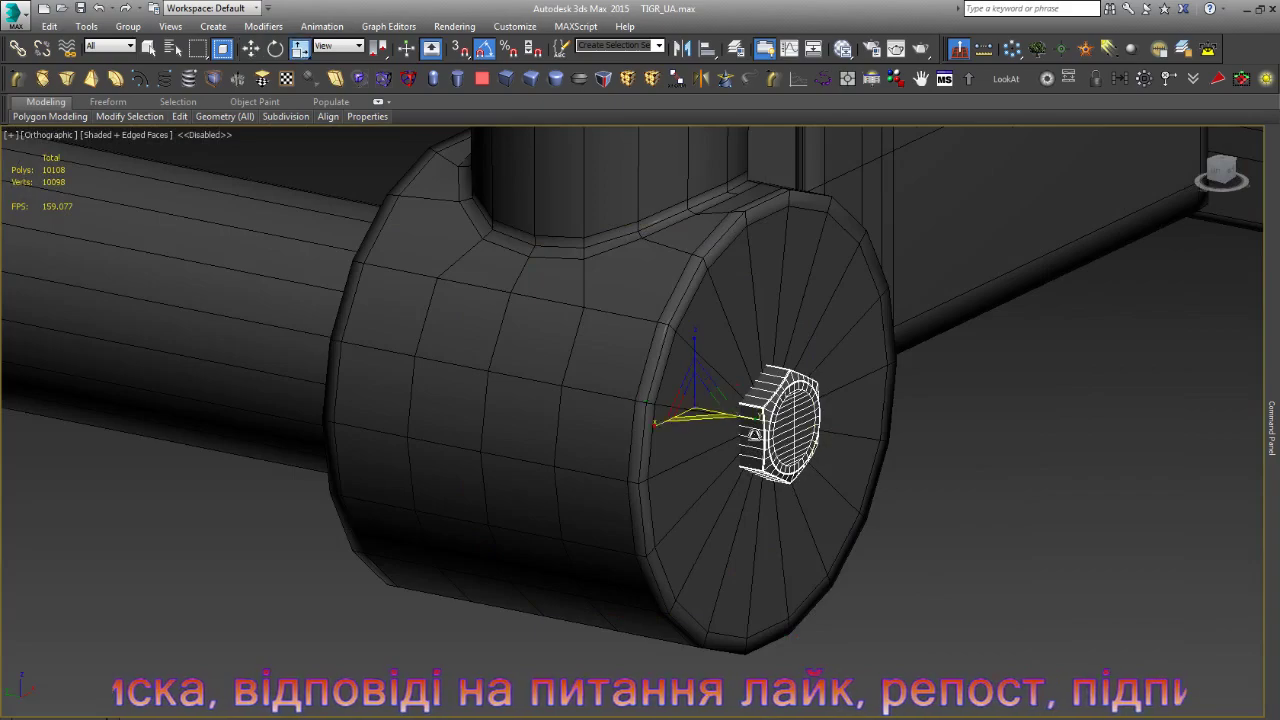
pyautogui.moveTo(707, 404)
pyautogui.mouseDown()
pyautogui.moveTo(706, 366)
pyautogui.moveTo(706, 378)
pyautogui.mouseUp()
pyautogui.press('w')
pyautogui.scroll(5, 620, 427)
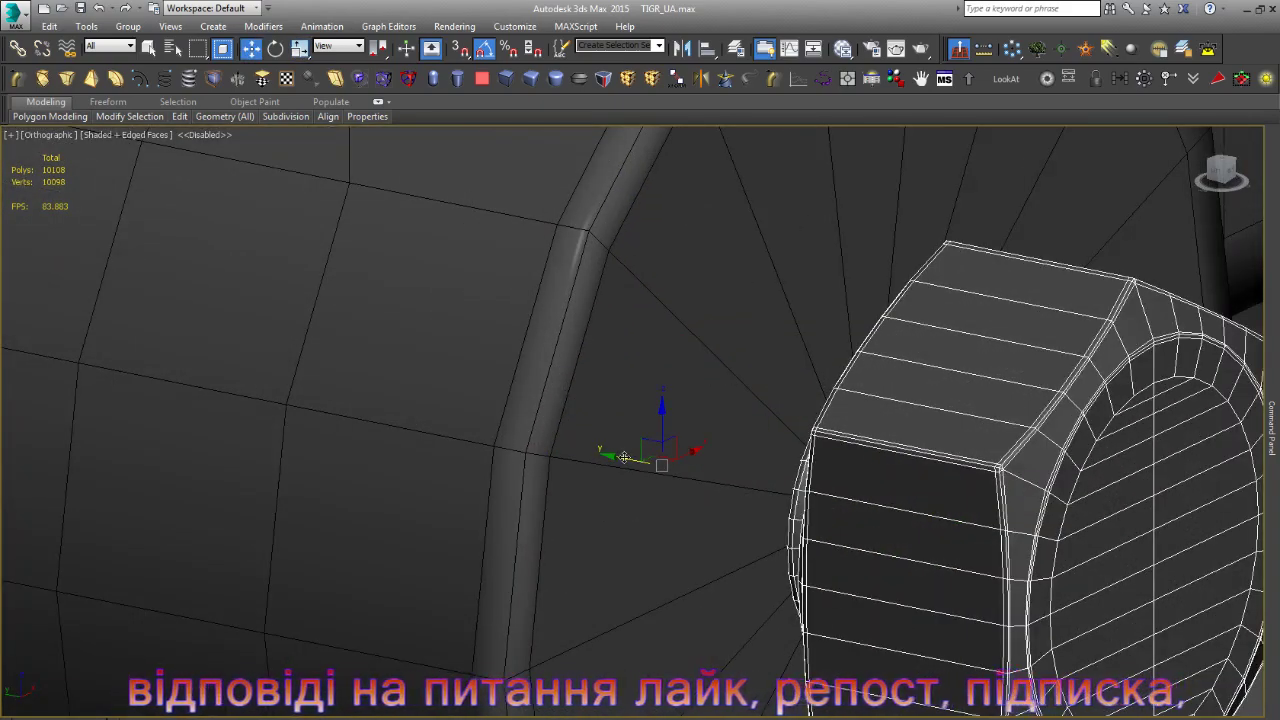
pyautogui.moveTo(624, 457); pyautogui.dragTo(566, 449)
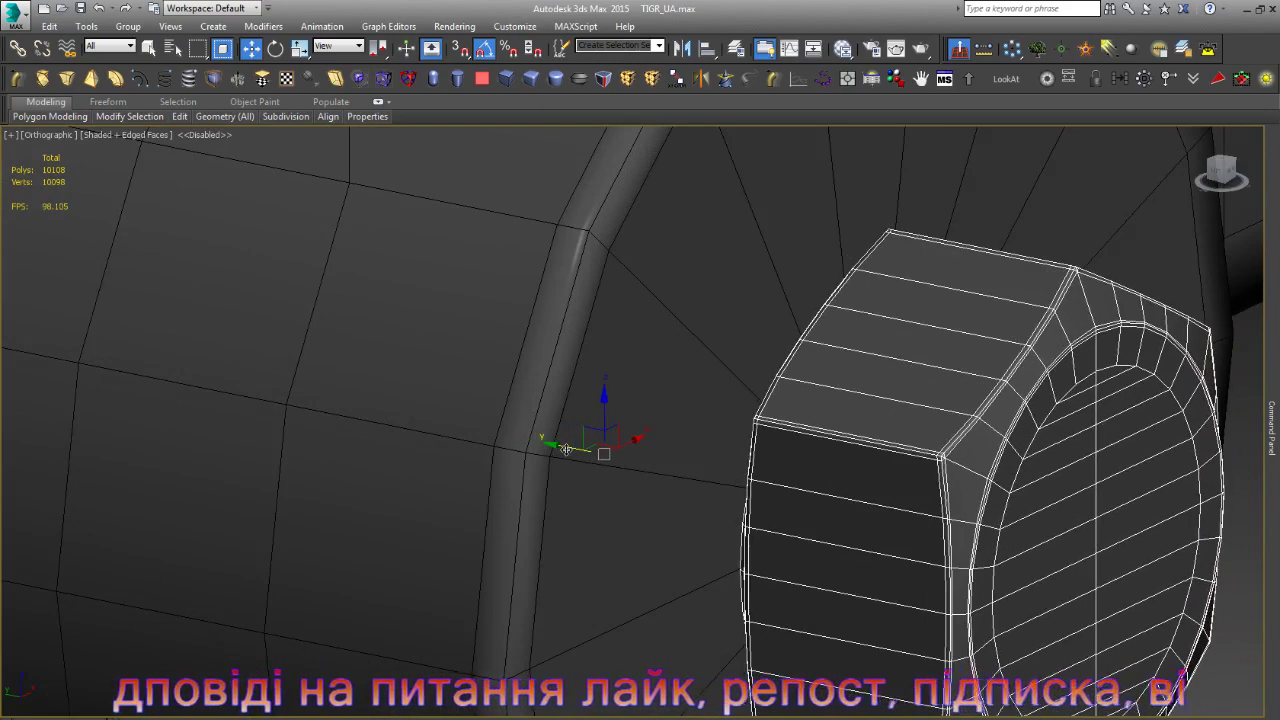
pyautogui.scroll(-3, 566, 449)
pyautogui.scroll(-3, 592, 450)
pyautogui.hotkey('ctrl', 'a')
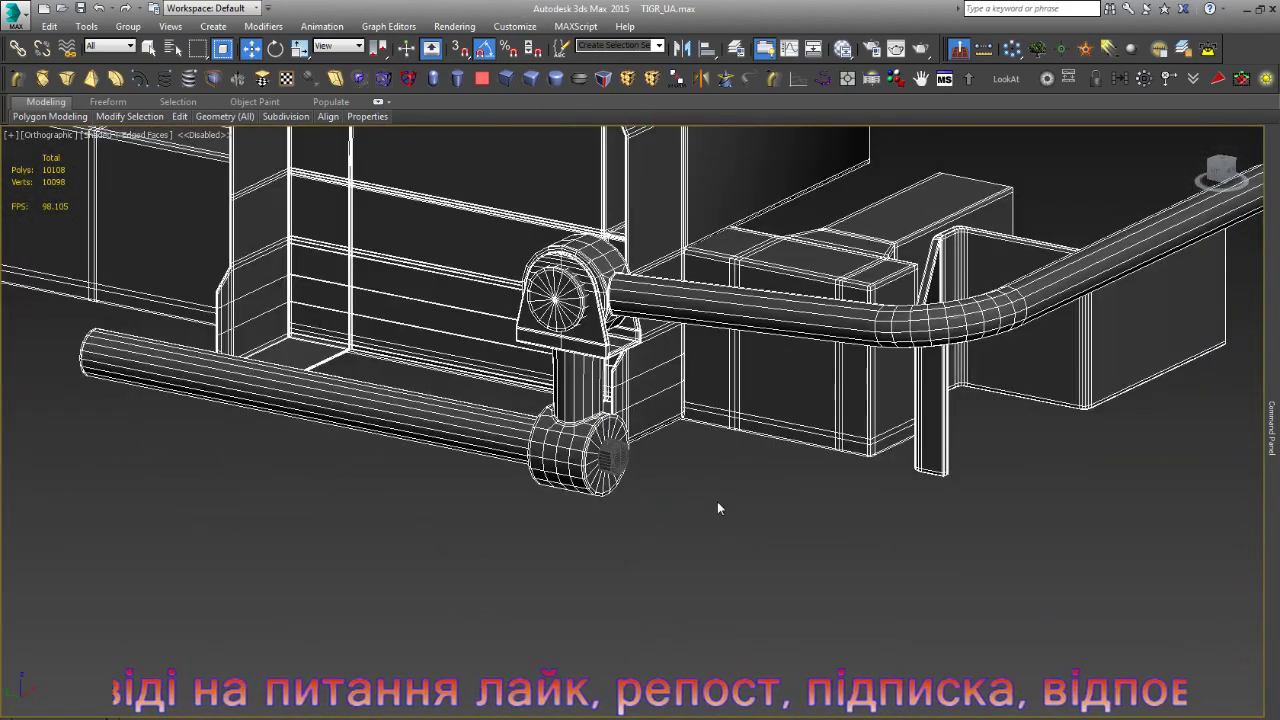
# - Attach the bolt head into the GAZ_TIGR pipe mesh as one editable poly
pyautogui.click(601, 456)
pyautogui.scroll(5, 592, 456)
pyautogui.click(580, 421)
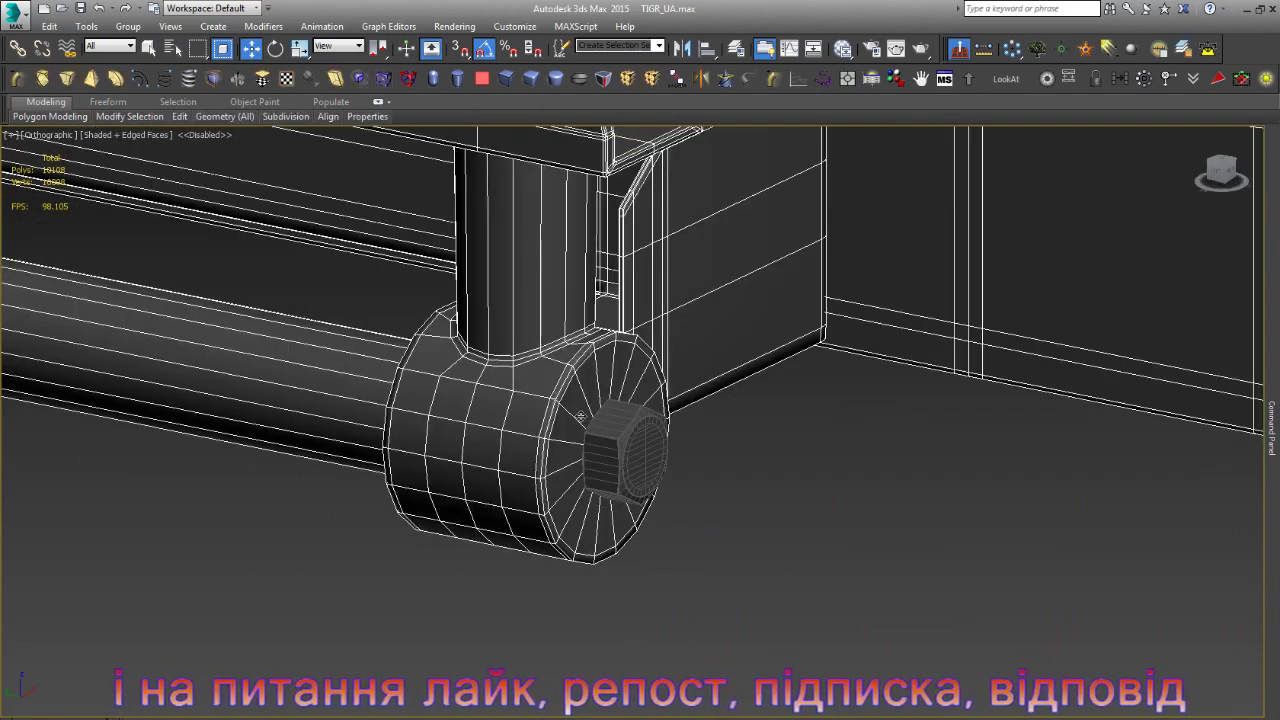
pyautogui.scroll(3, 569, 375)
pyautogui.scroll(3, 569, 375)
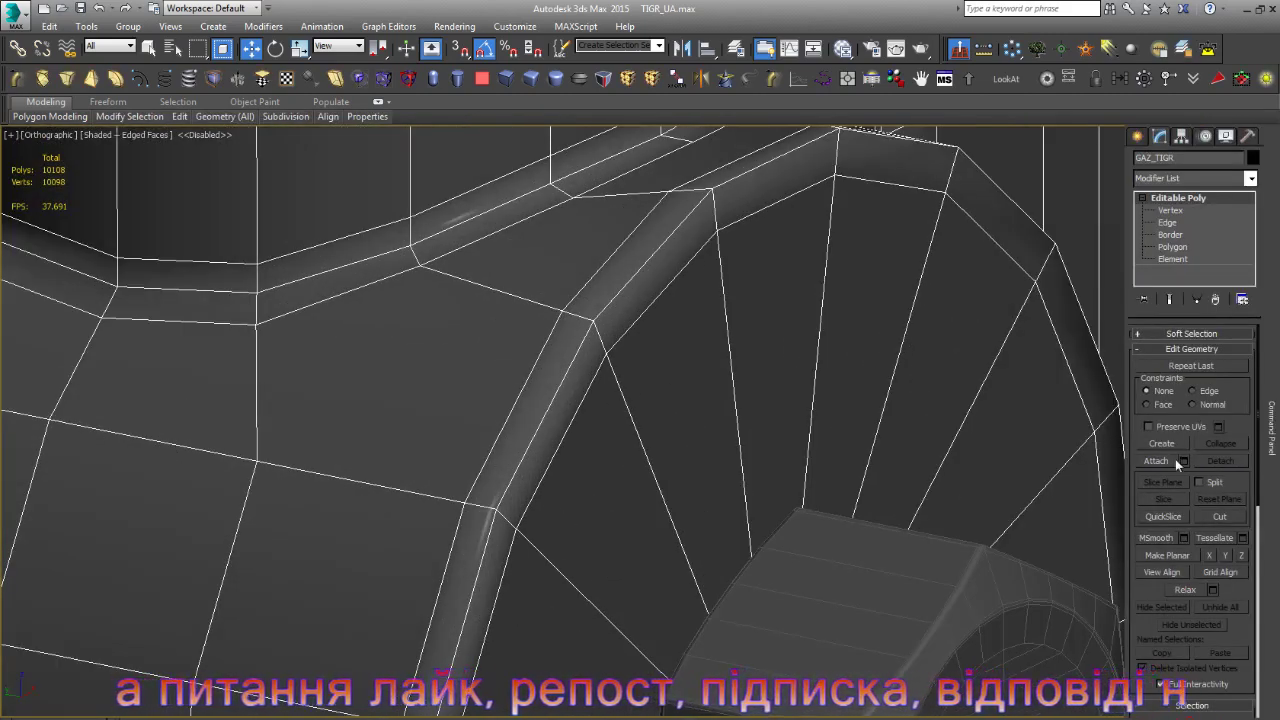
pyautogui.click(1175, 460)
pyautogui.click(1042, 603)
pyautogui.press('w')
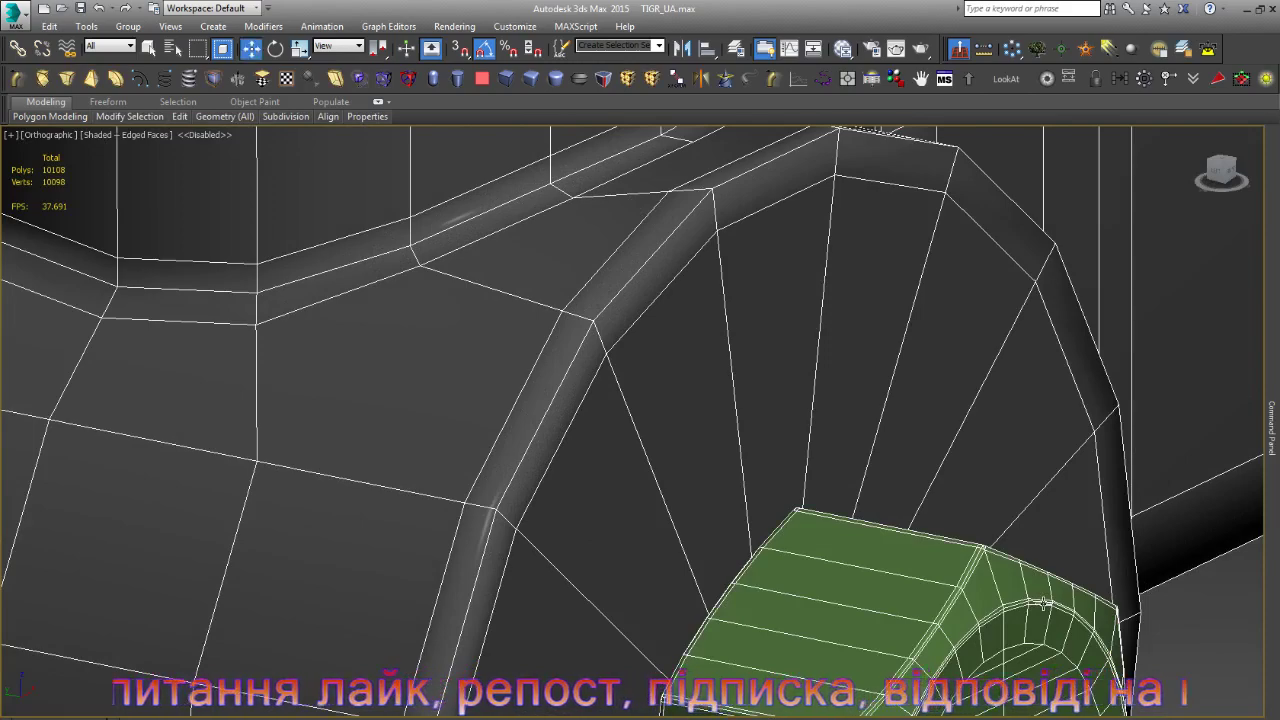
pyautogui.scroll(-5, 824, 462)
pyautogui.scroll(-5, 824, 462)
pyautogui.click(761, 388)
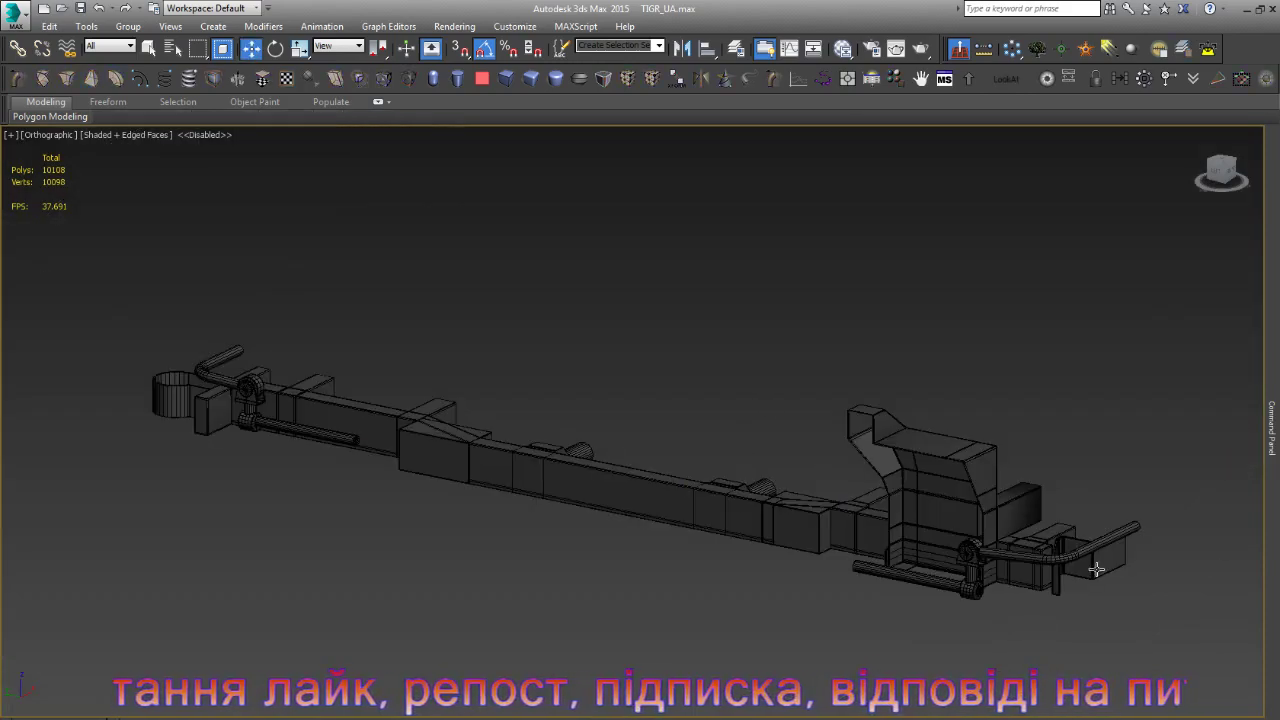
pyautogui.scroll(5, 908, 471)
# - Select the frame model and, in Edge mode, pick the top edge of the beam's open end
pyautogui.scroll(5, 903, 417)
pyautogui.click(906, 417)
pyautogui.scroll(-10, 906, 417)
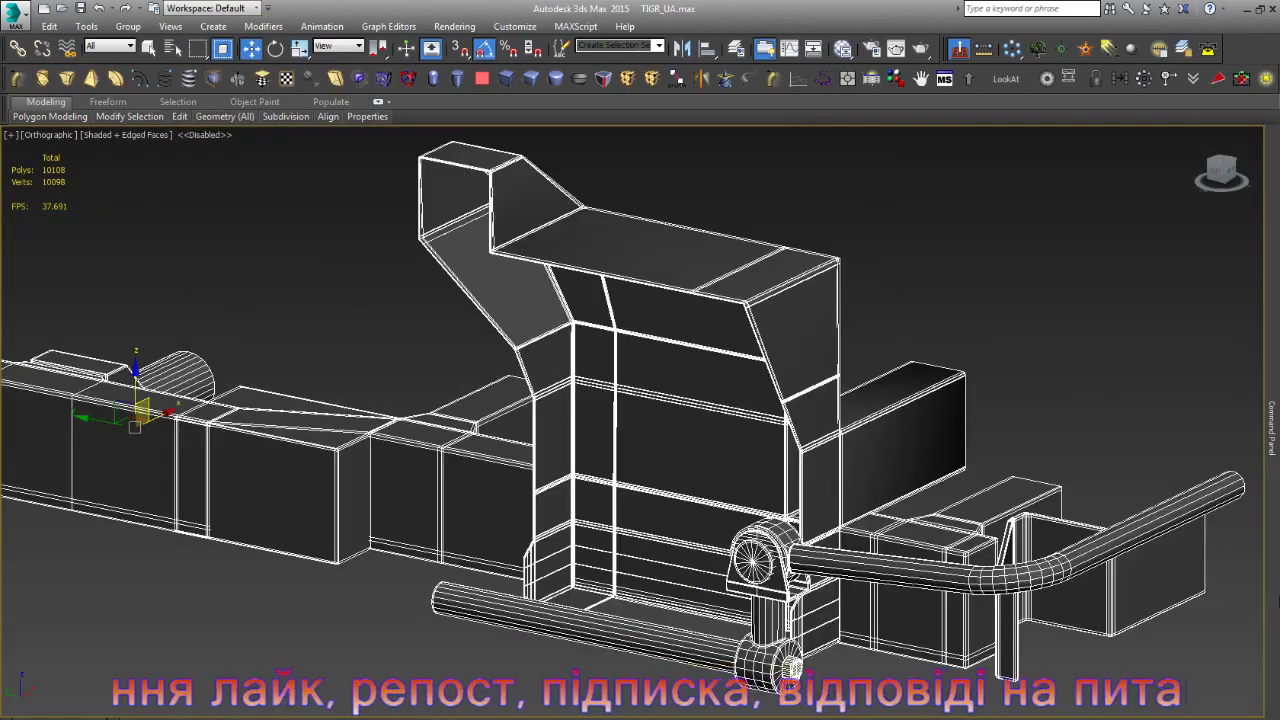
pyautogui.scroll(-5, 719, 462)
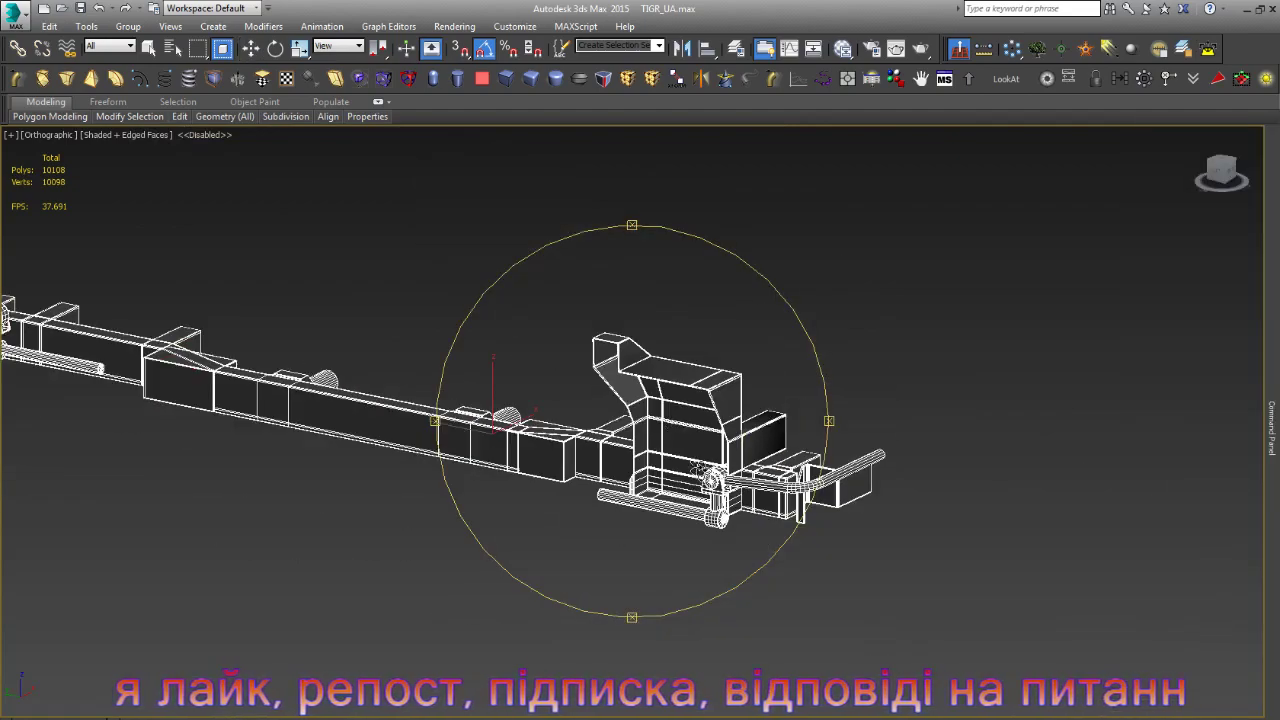
pyautogui.keyDown('alt'); pyautogui.moveTo(719, 462); pyautogui.dragTo(581, 484, button='middle'); pyautogui.keyUp('alt')
pyautogui.scroll(-2, 581, 484)
pyautogui.scroll(6, 499, 376)
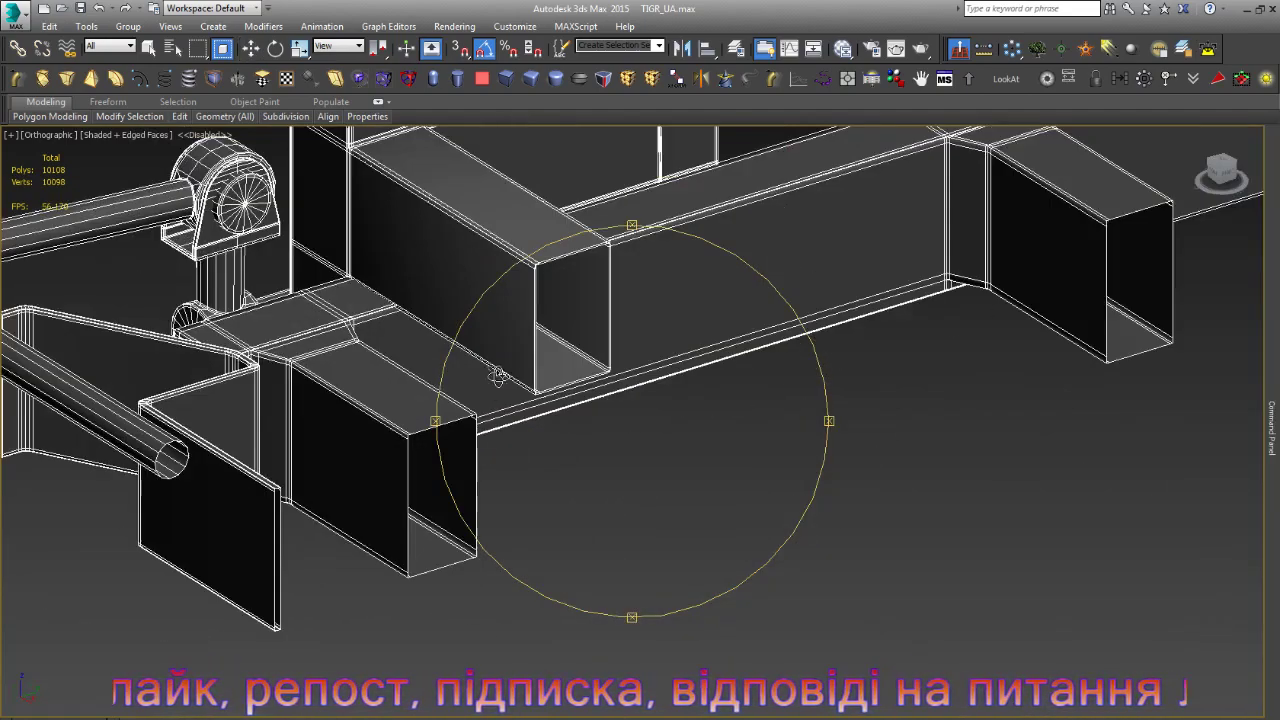
pyautogui.scroll(3, 561, 269)
pyautogui.scroll(3, 522, 252)
pyautogui.scroll(2, 522, 252)
pyautogui.scroll(3, 586, 277)
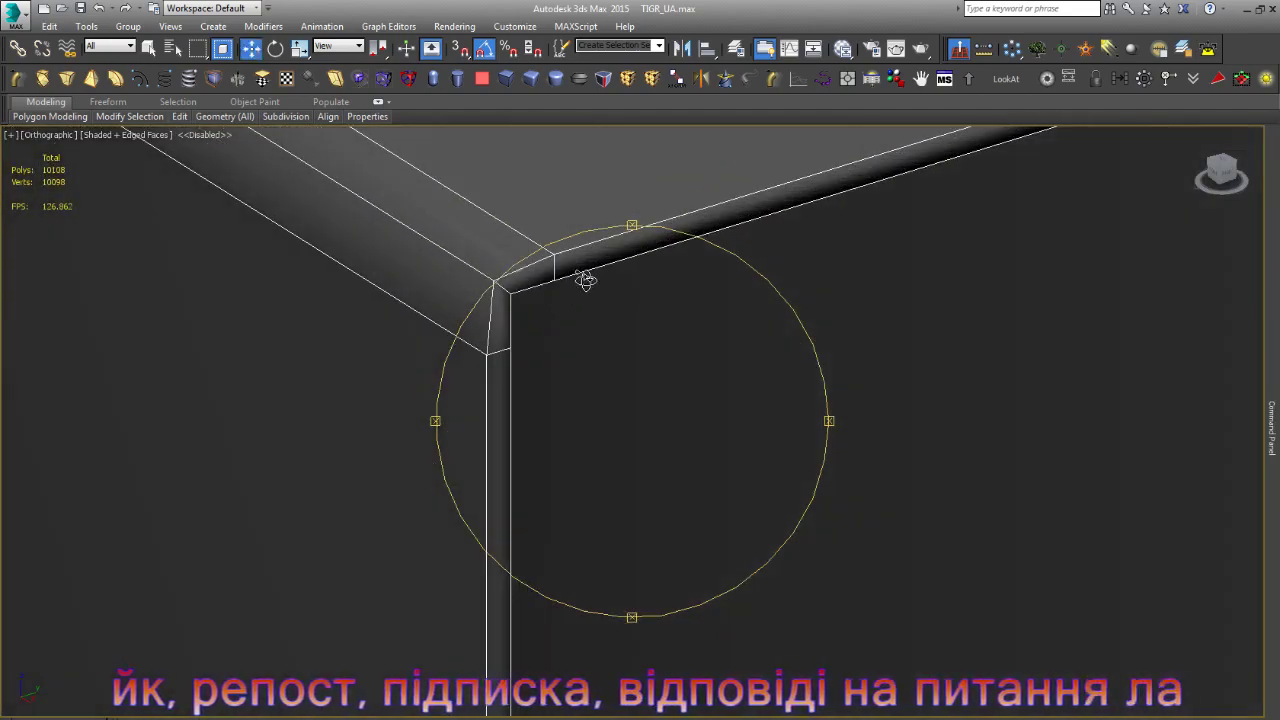
pyautogui.press('w')
pyautogui.press('2')
pyautogui.click(589, 271)
pyautogui.scroll(3, 533, 251)
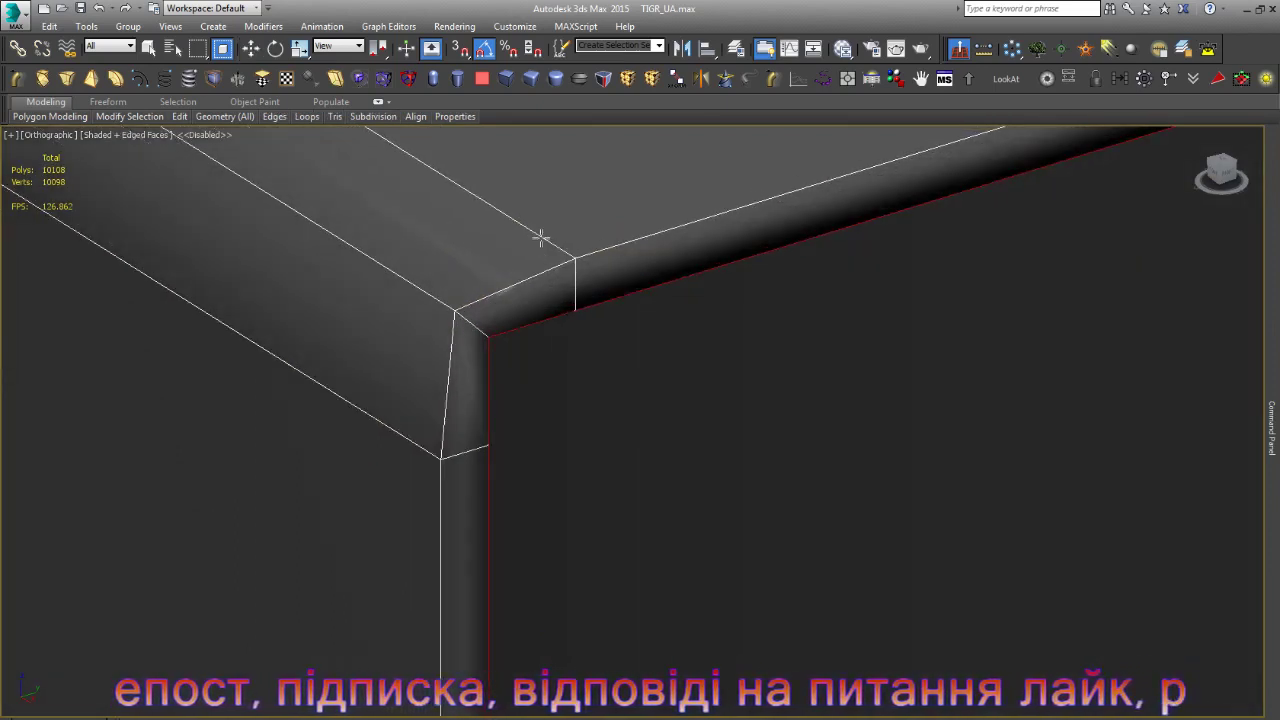
pyautogui.scroll(-1, 573, 262)
pyautogui.scroll(-3, 570, 330)
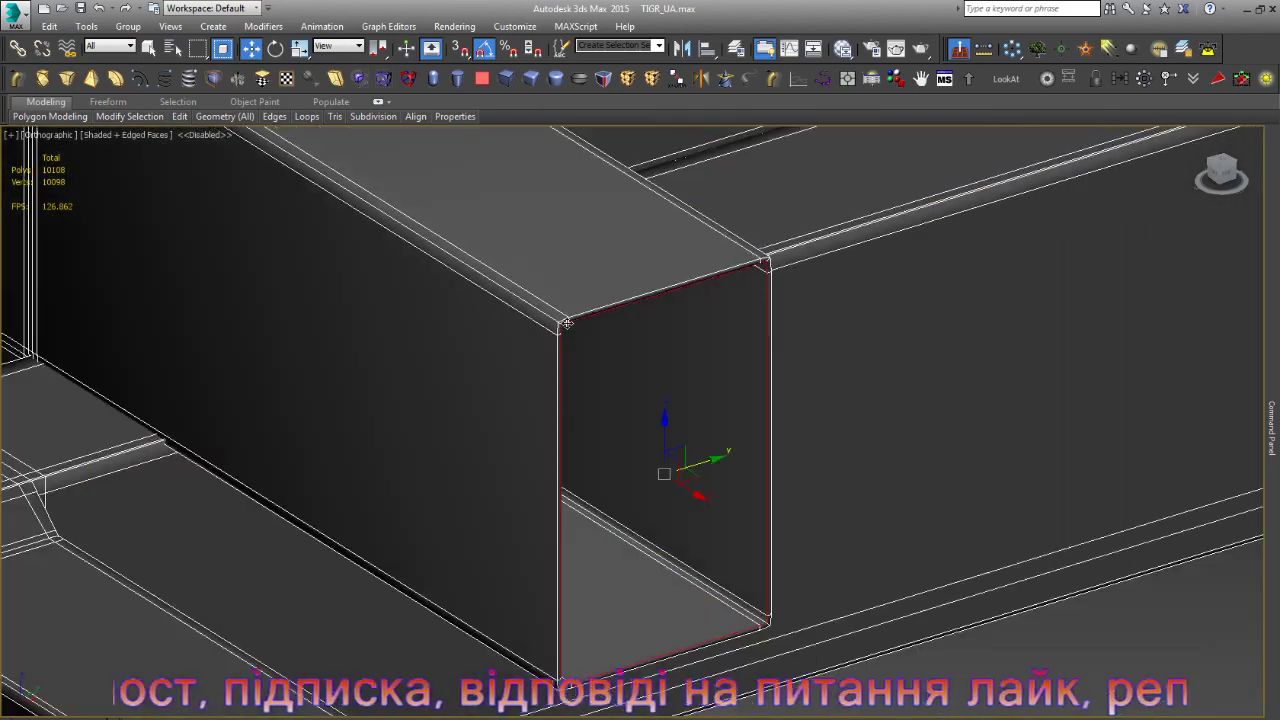
pyautogui.scroll(3, 719, 590)
pyautogui.scroll(2, 740, 598)
pyautogui.scroll(1, 770, 606)
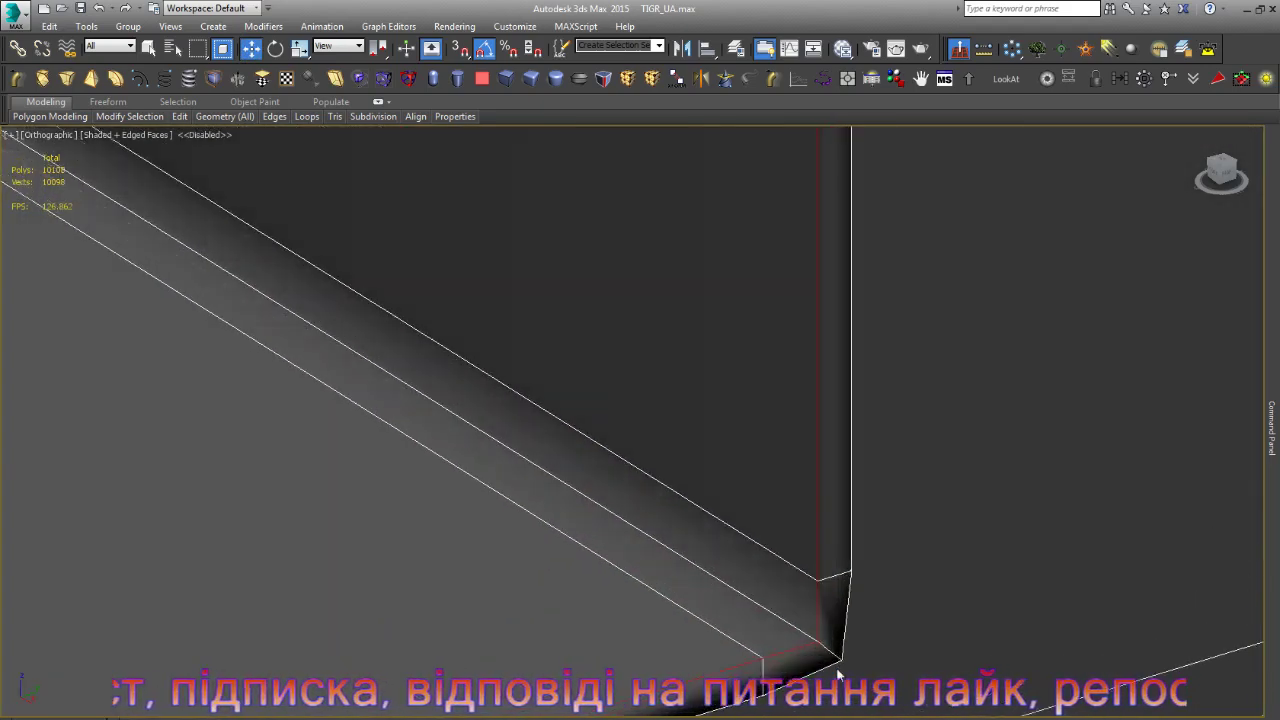
pyautogui.scroll(1, 788, 613)
pyautogui.scroll(2, 788, 613)
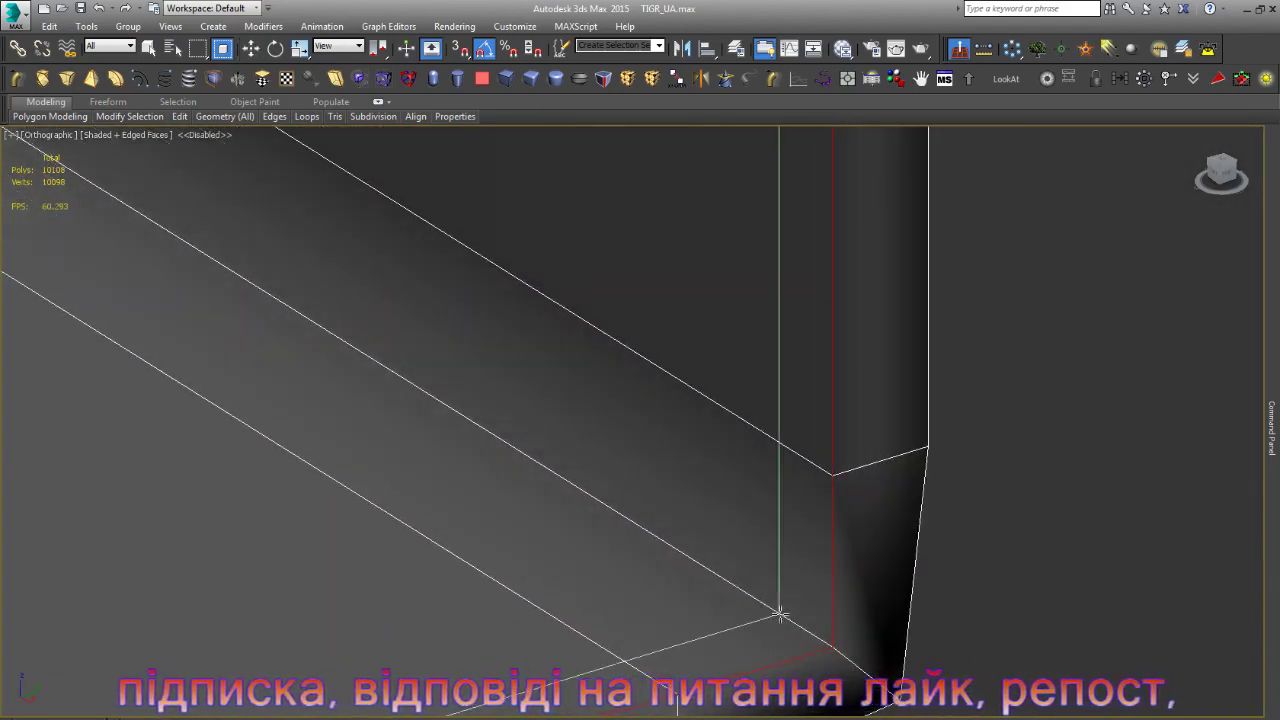
pyautogui.scroll(-1, 783, 614)
pyautogui.scroll(-1, 789, 622)
pyautogui.scroll(-3, 800, 628)
pyautogui.scroll(-1, 860, 635)
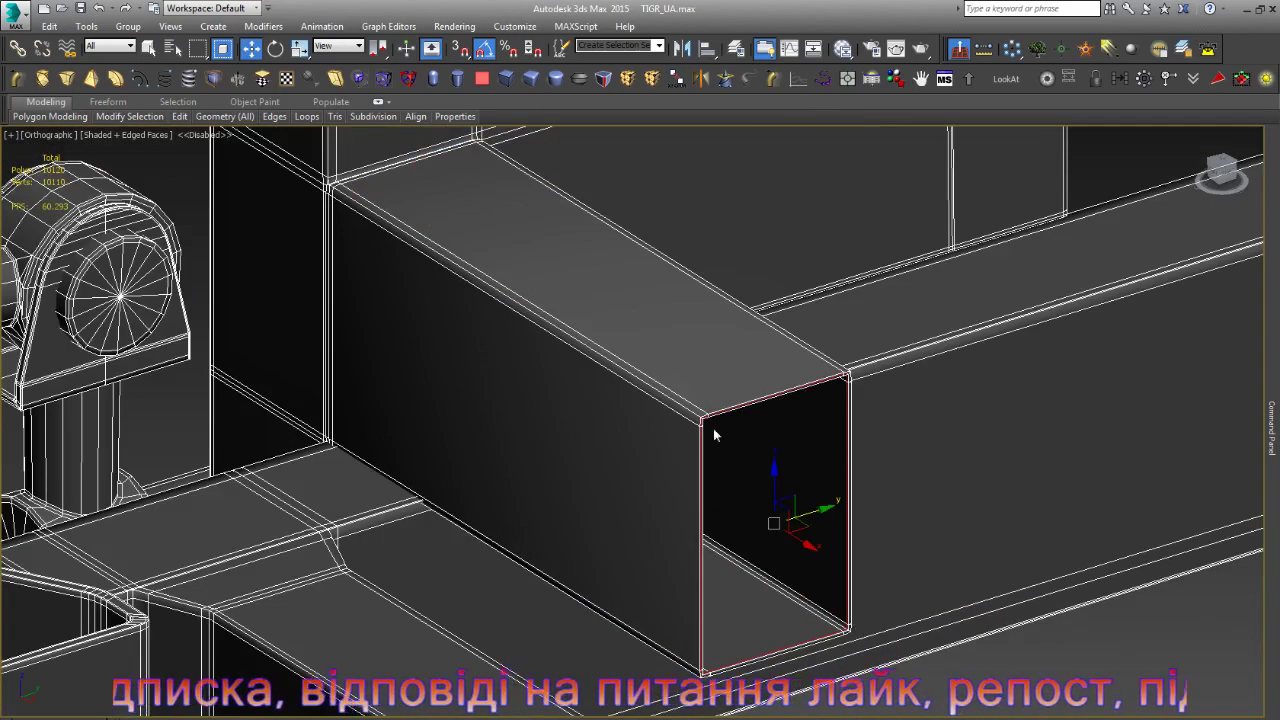
pyautogui.scroll(1, 714, 428)
pyautogui.scroll(3, 690, 405)
pyautogui.scroll(3, 698, 472)
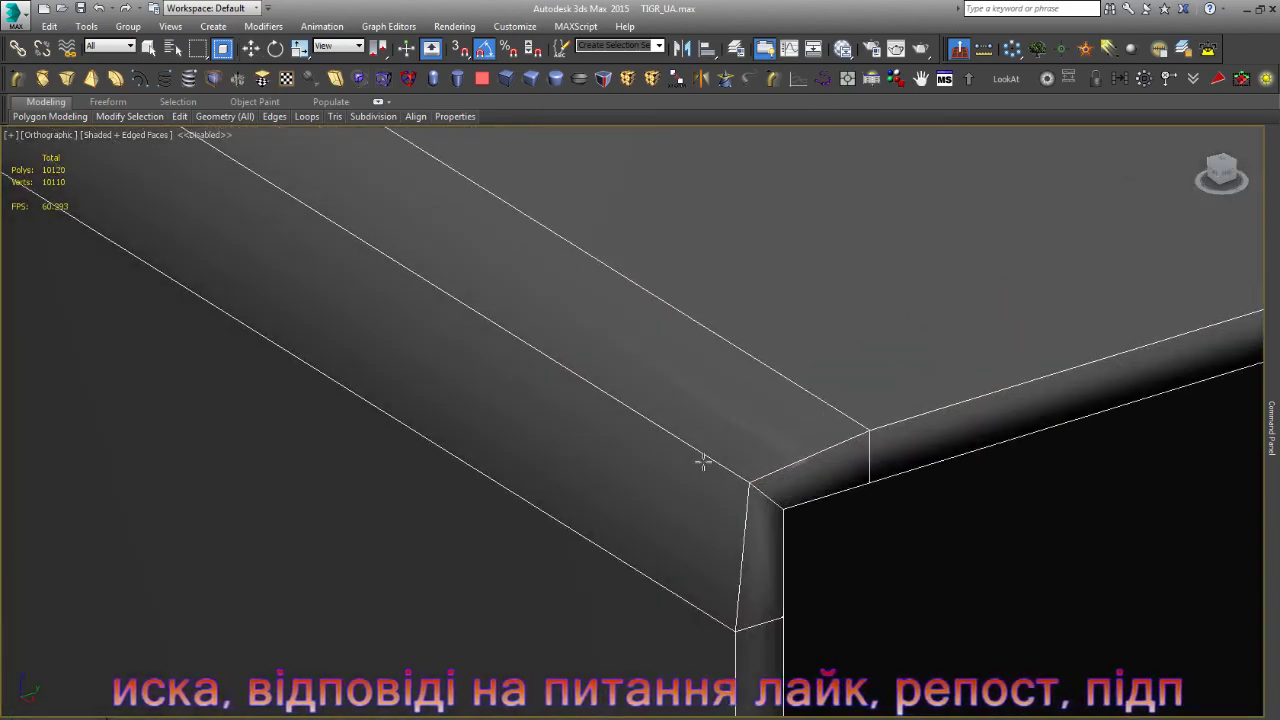
# - Bevel the remaining corner edges, raising polygons from 10120 to 10144, then pick a bearing vertex
pyautogui.press('w')
pyautogui.scroll(-2, 709, 479)
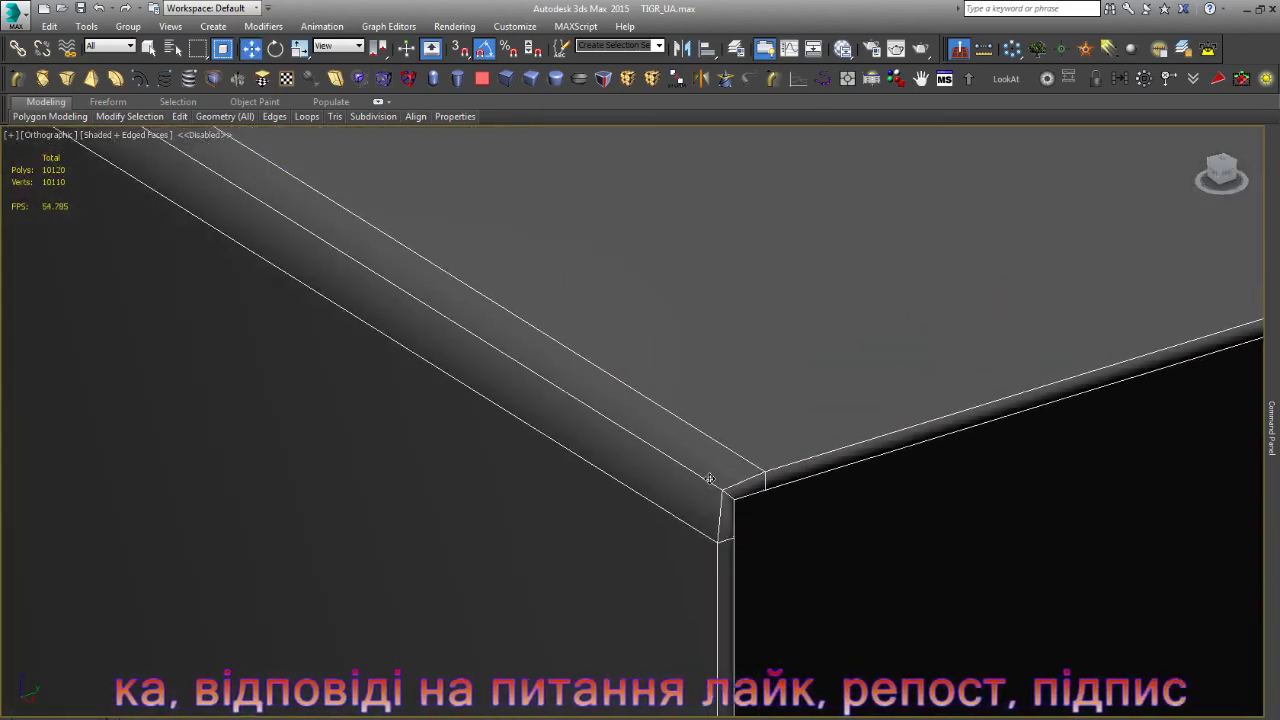
pyautogui.click(709, 479)
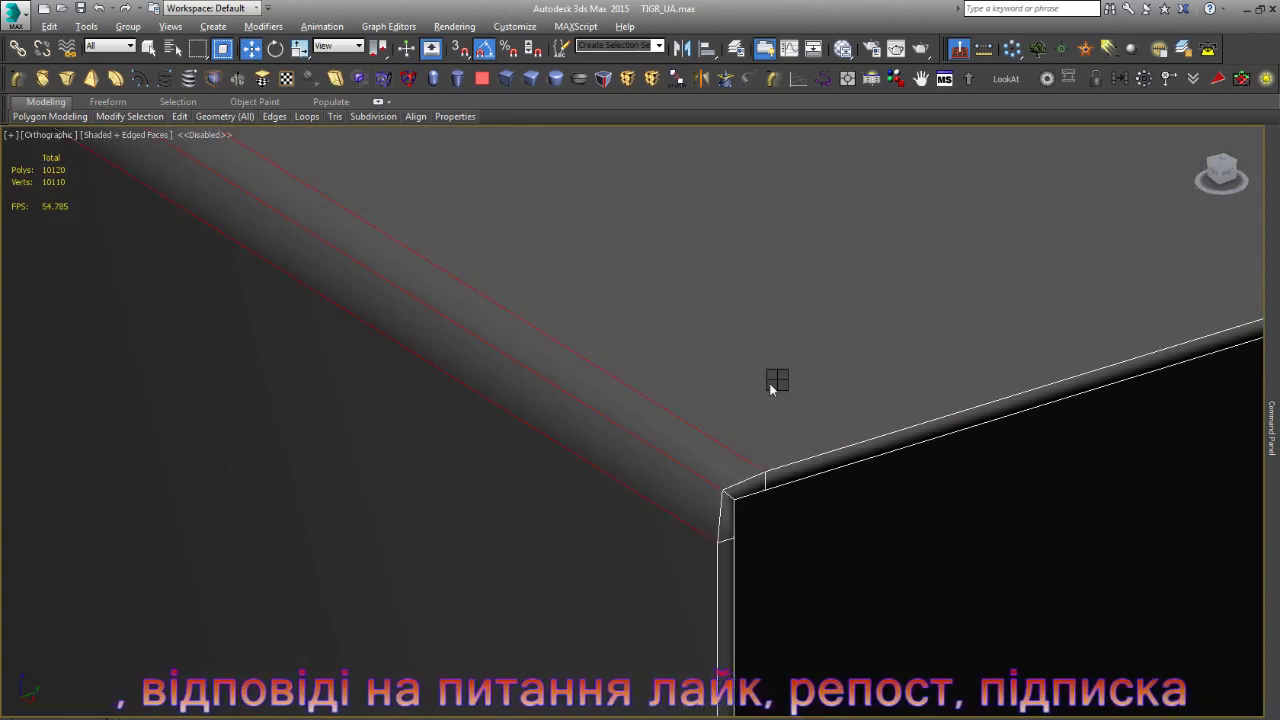
pyautogui.click(657, 461)
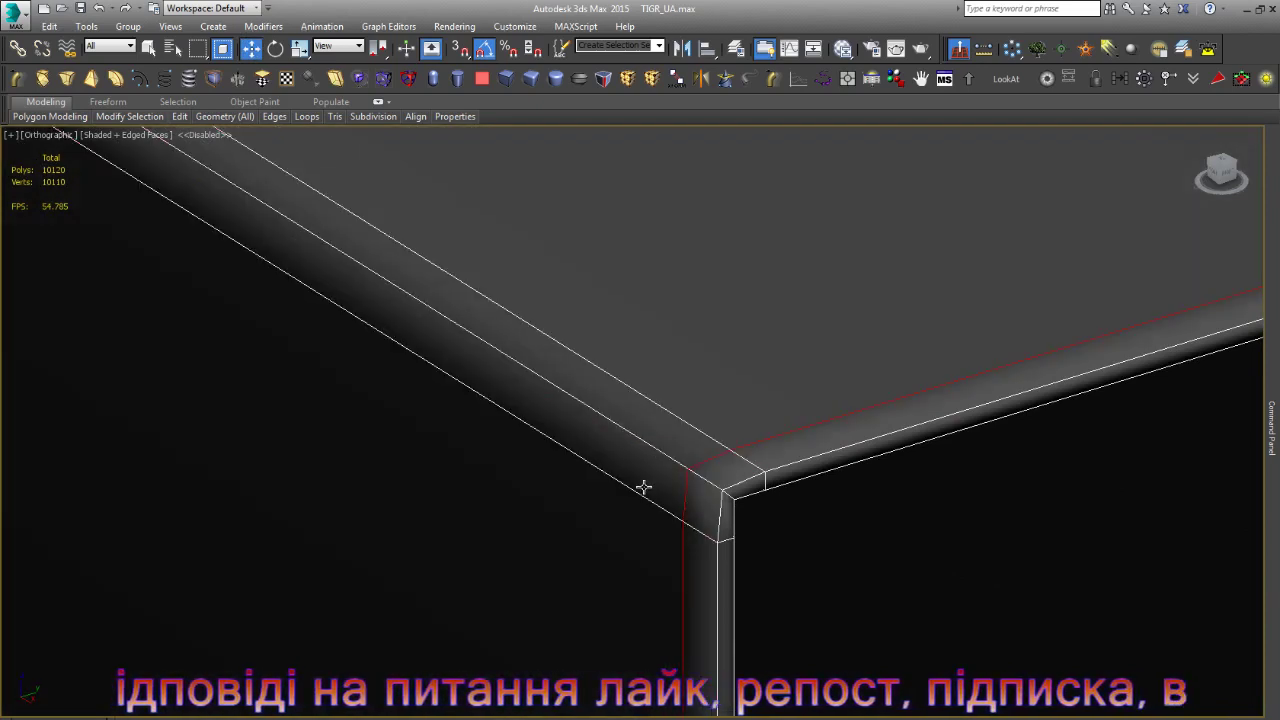
pyautogui.scroll(-2, 793, 534)
pyautogui.scroll(-3, 793, 534)
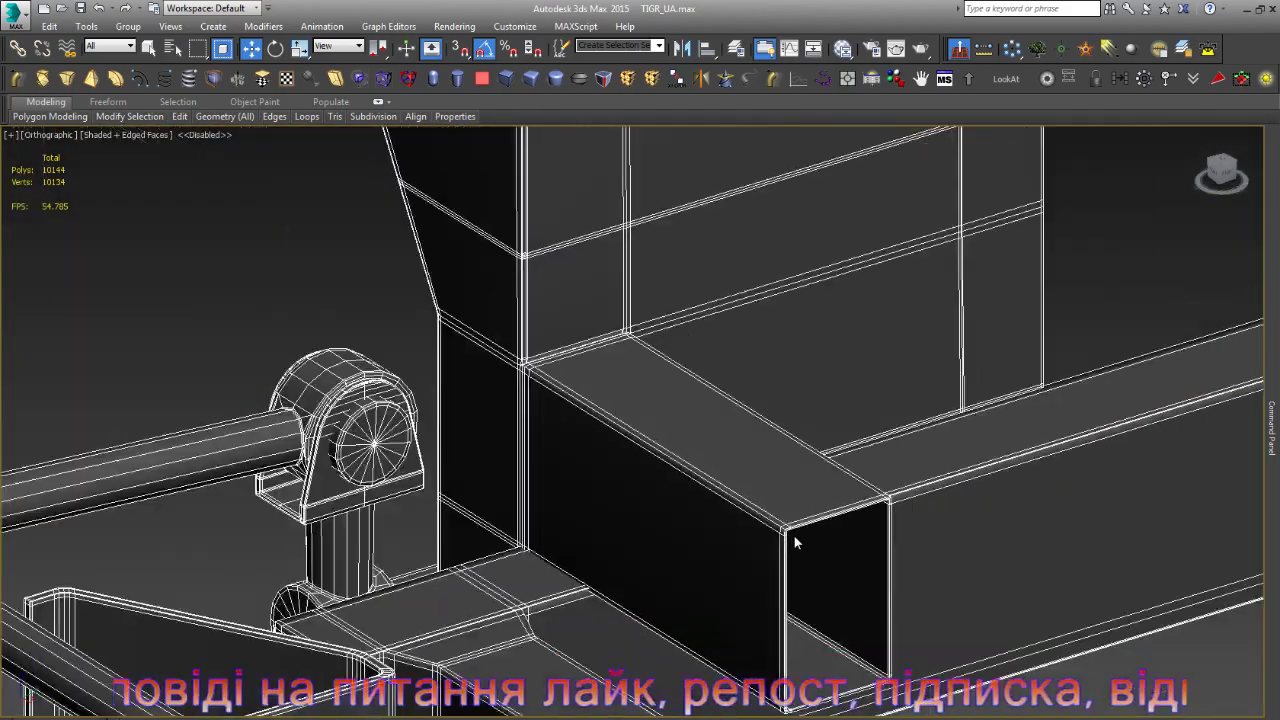
pyautogui.scroll(2, 560, 392)
pyautogui.scroll(2, 560, 392)
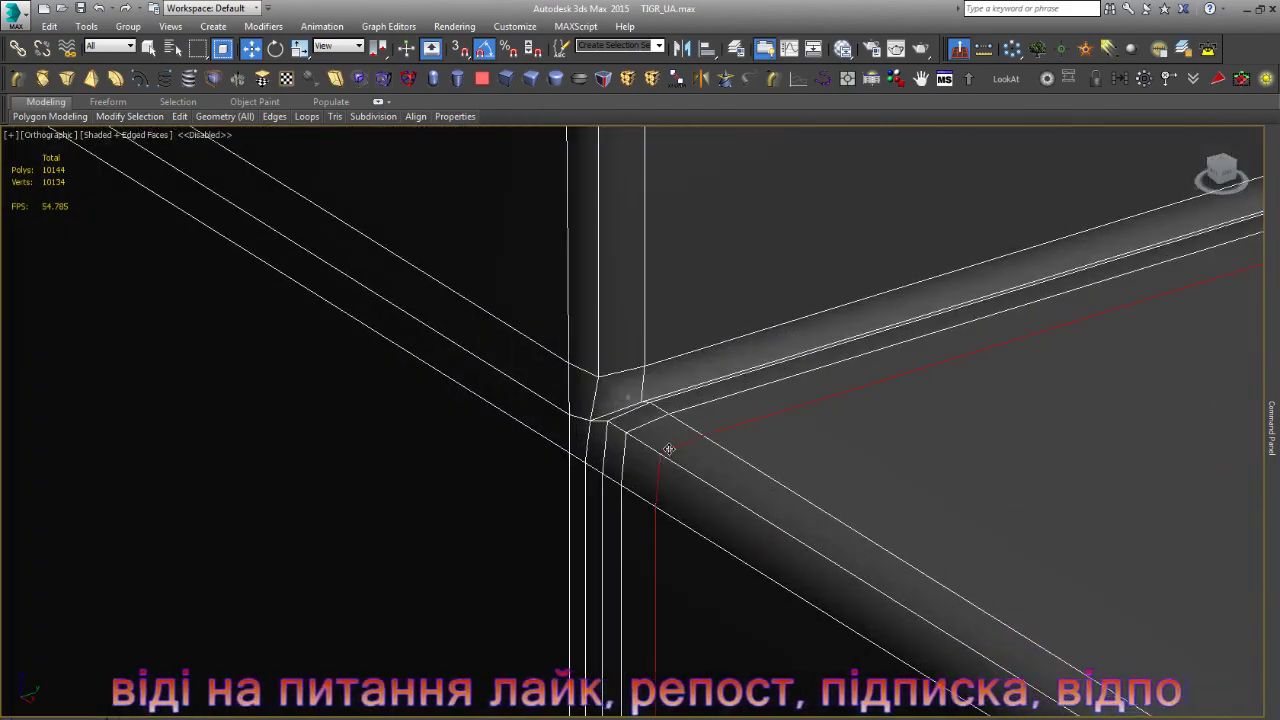
pyautogui.scroll(-2, 531, 428)
pyautogui.scroll(-2, 525, 420)
pyautogui.scroll(2, 450, 424)
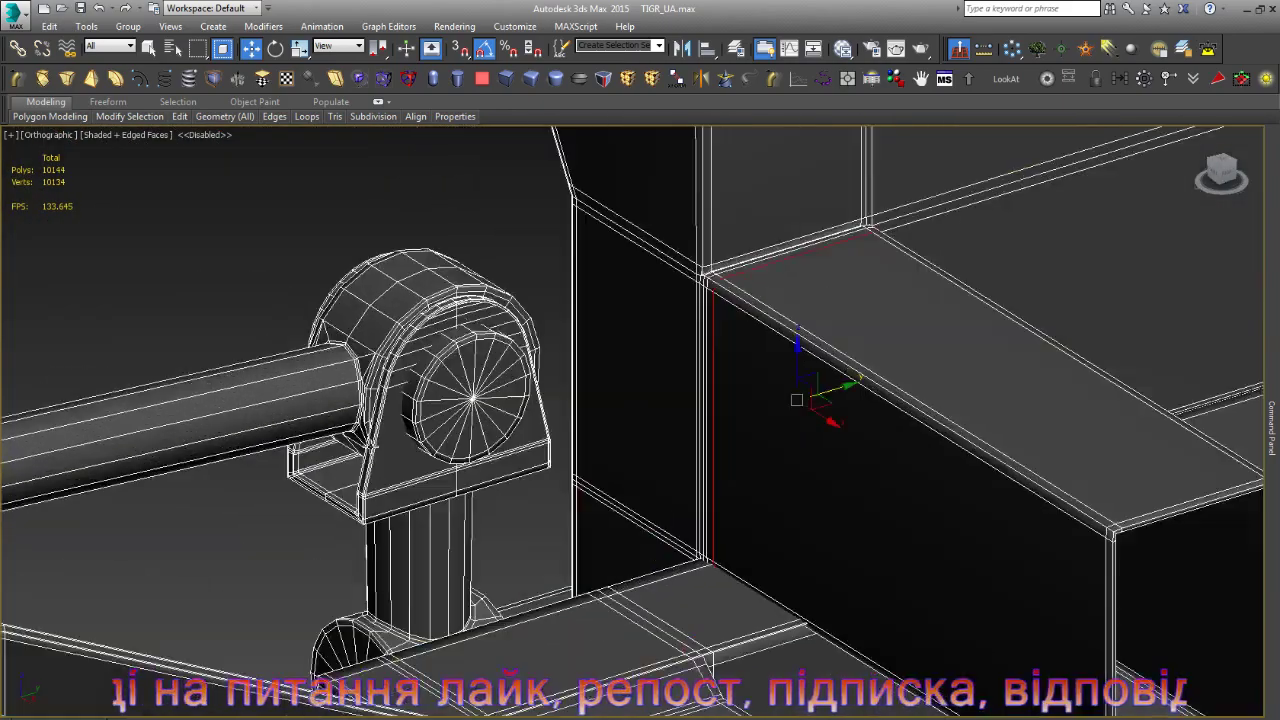
pyautogui.scroll(2, 380, 424)
pyautogui.scroll(2, 350, 424)
pyautogui.scroll(-3, 352, 426)
pyautogui.scroll(4, 411, 364)
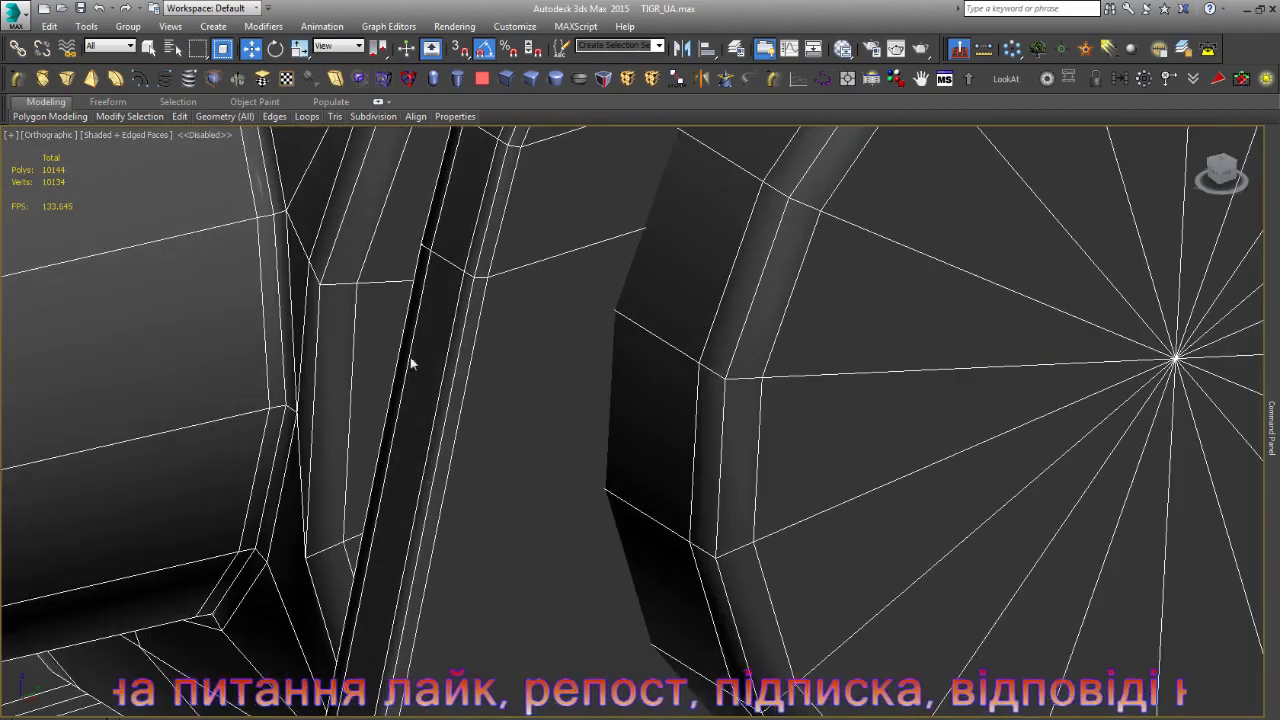
pyautogui.click(334, 284)
pyautogui.scroll(-2, 443, 343)
pyautogui.scroll(-2, 563, 430)
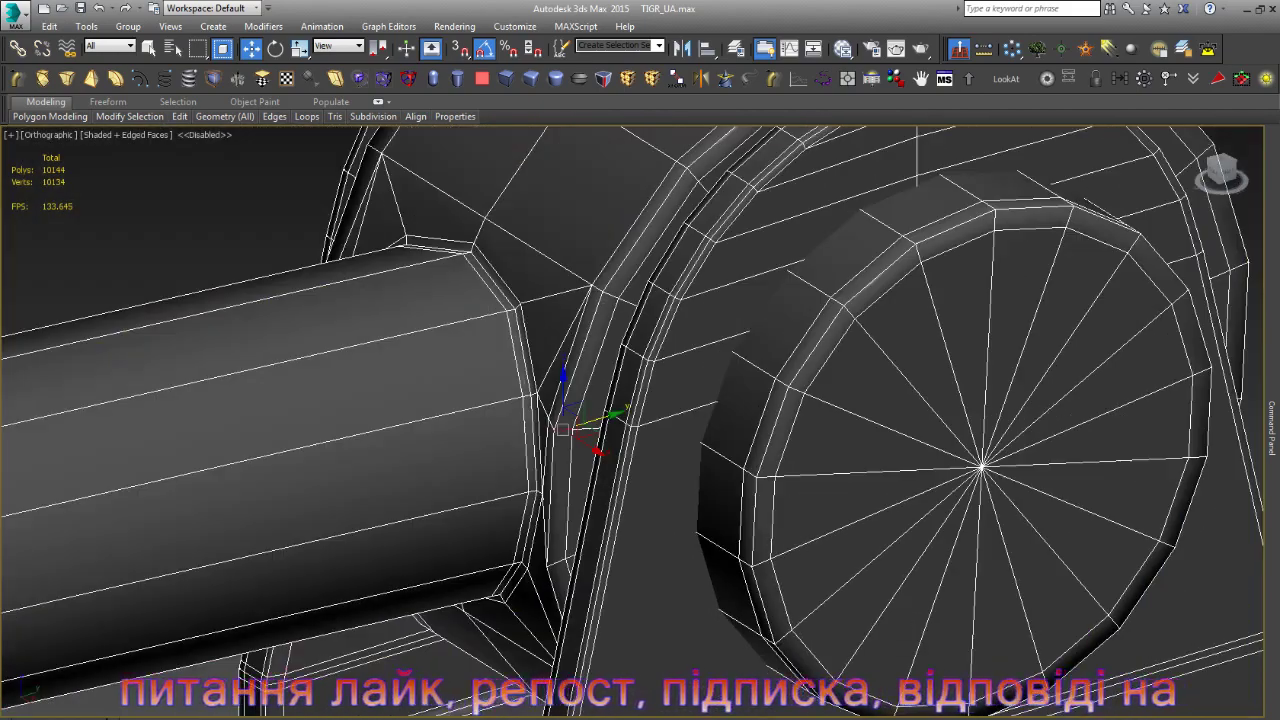
# - Orbit around the shaft and frame beams, then frame the chassis in view
pyautogui.moveTo(563, 430)
pyautogui.keyDown('alt'); pyautogui.mouseDown(button='middle')
pyautogui.moveTo(590, 432)
pyautogui.moveTo(597, 523)
pyautogui.moveTo(634, 517)
pyautogui.moveTo(638, 541)
pyautogui.moveTo(606, 523)
pyautogui.mouseUp(button='middle'); pyautogui.keyUp('alt')
pyautogui.scroll(5, 256, 337)
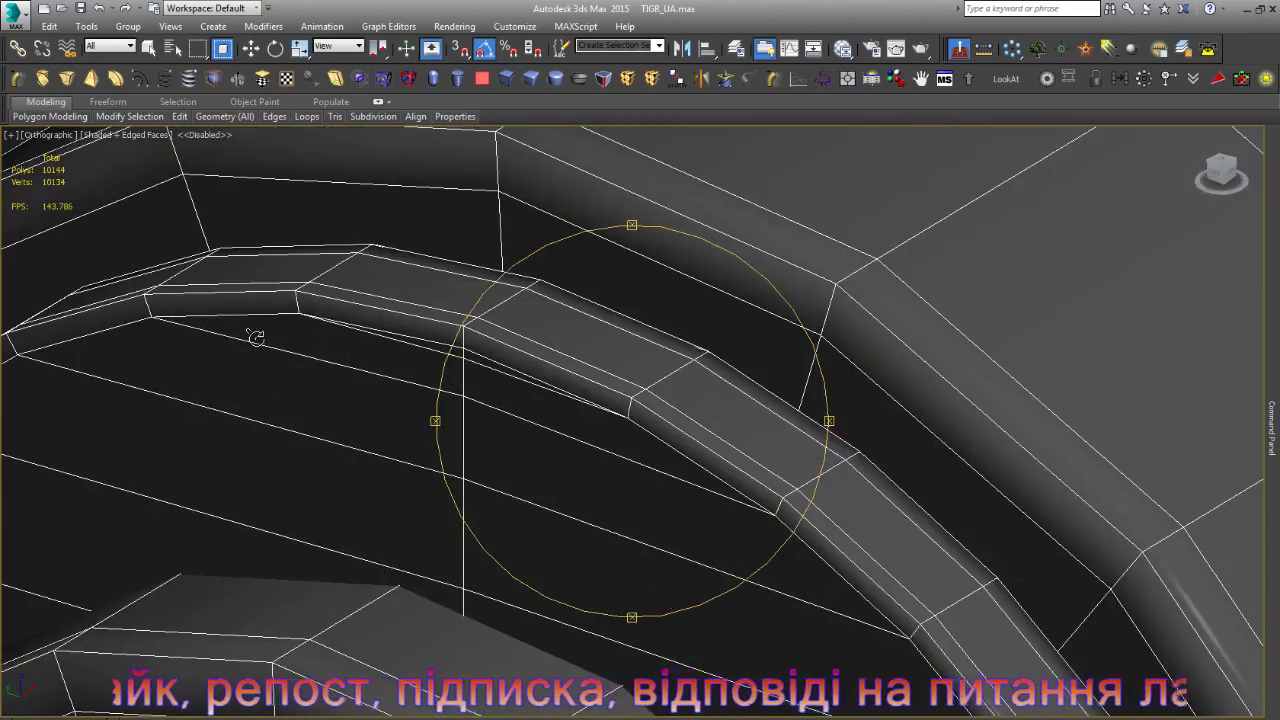
pyautogui.scroll(-5, 441, 339)
pyautogui.scroll(-5, 441, 339)
pyautogui.scroll(-3, 487, 340)
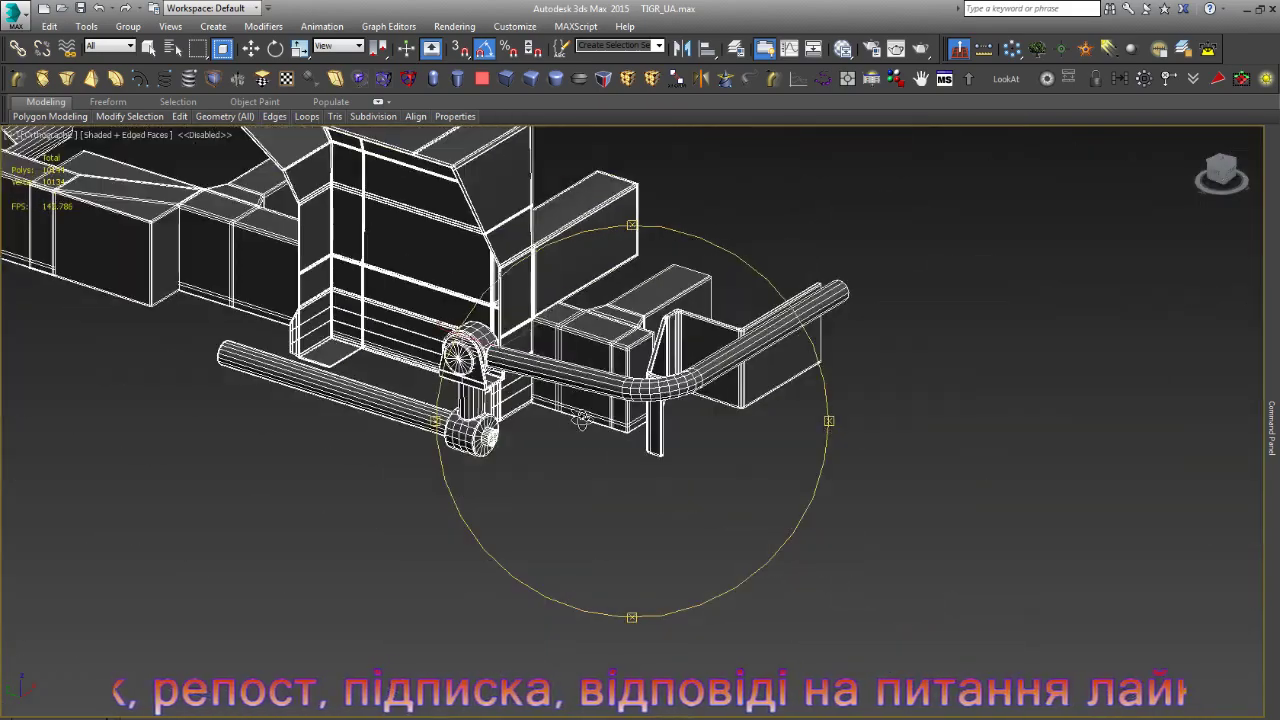
pyautogui.keyDown('alt'); pyautogui.moveTo(582, 420); pyautogui.dragTo(420, 432, button='middle'); pyautogui.keyUp('alt')
pyautogui.scroll(5, 644, 514)
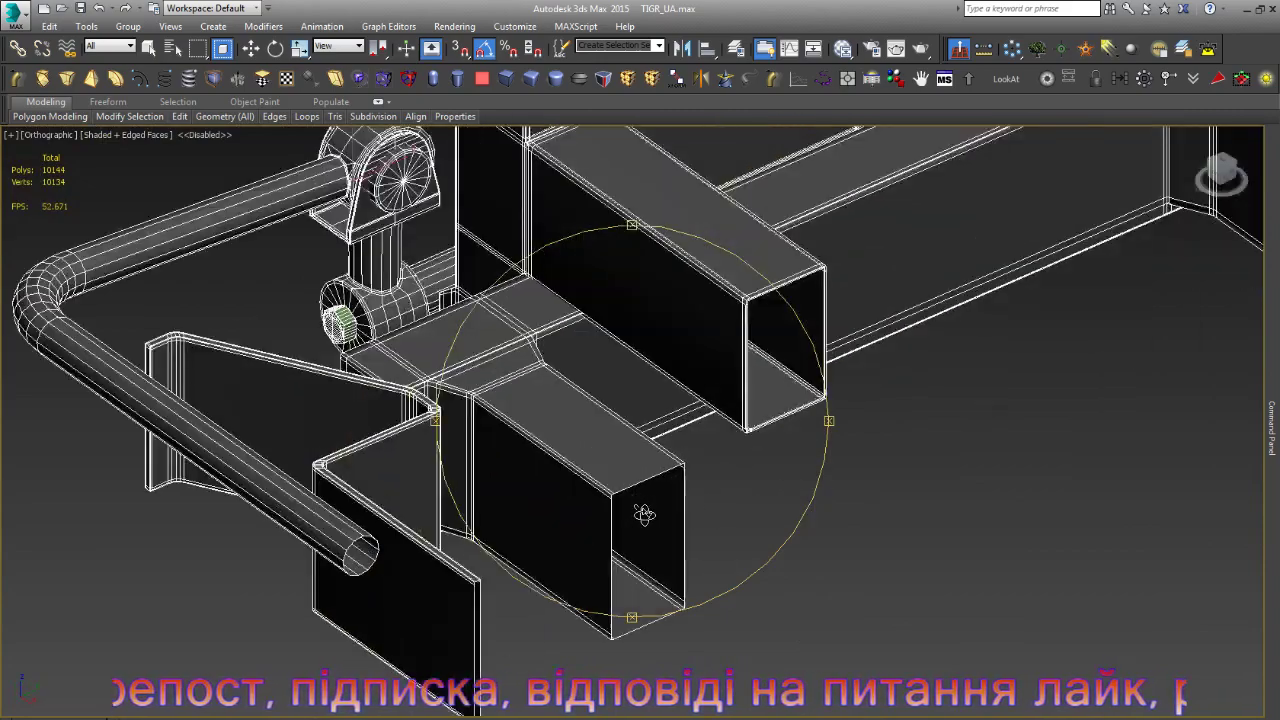
pyautogui.scroll(3, 644, 514)
pyautogui.scroll(3, 520, 466)
pyautogui.scroll(-3, 518, 455)
pyautogui.scroll(-3, 517, 443)
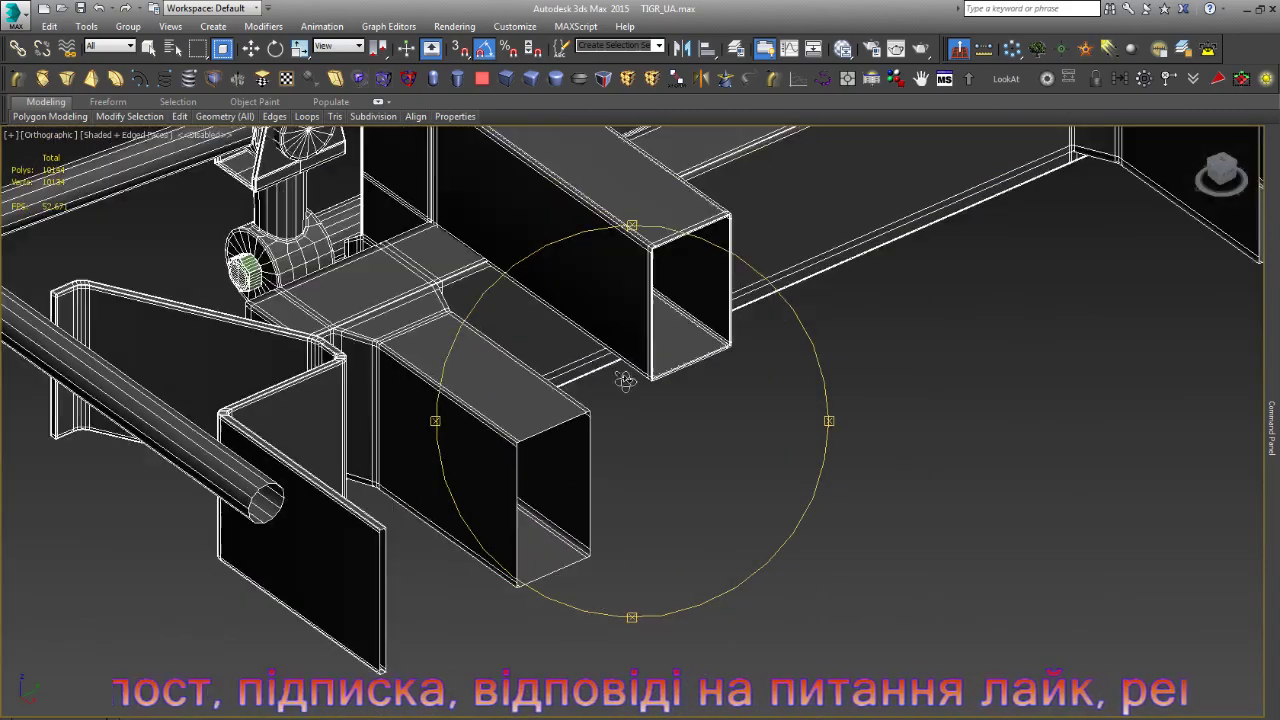
pyautogui.scroll(3, 674, 240)
pyautogui.scroll(-5, 670, 242)
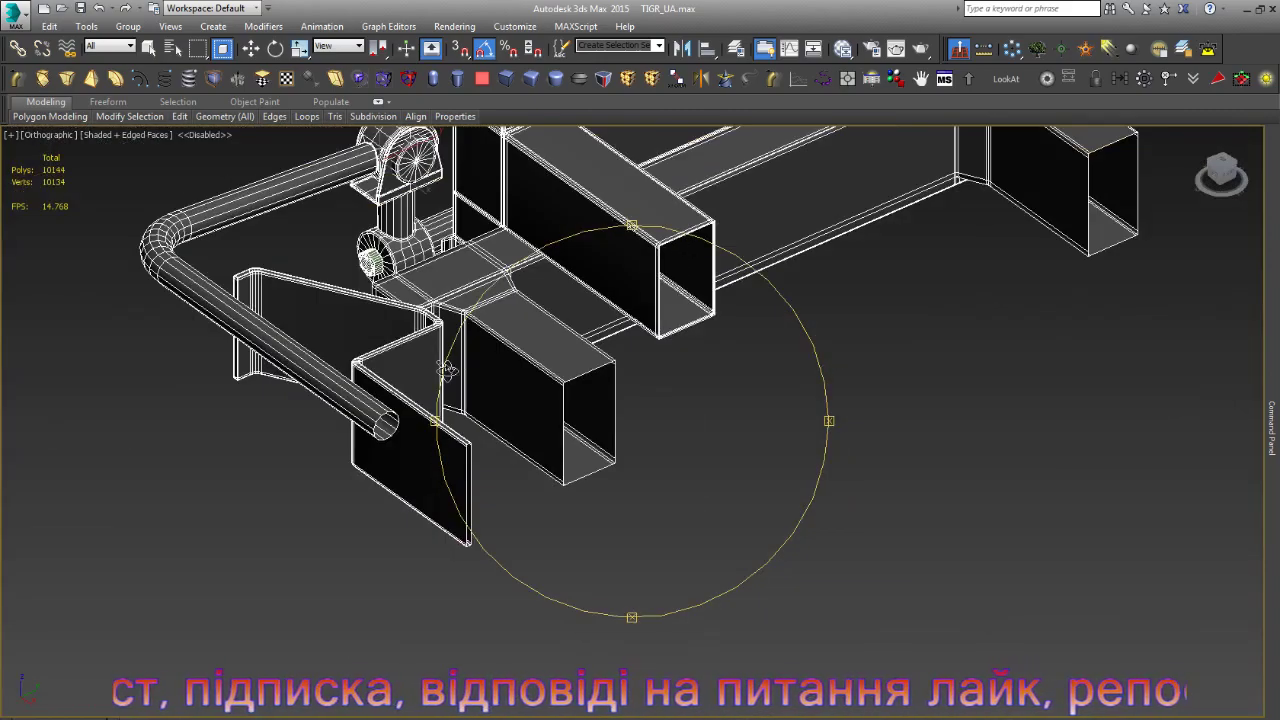
pyautogui.scroll(3, 447, 370)
pyautogui.scroll(3, 440, 350)
pyautogui.scroll(-5, 436, 336)
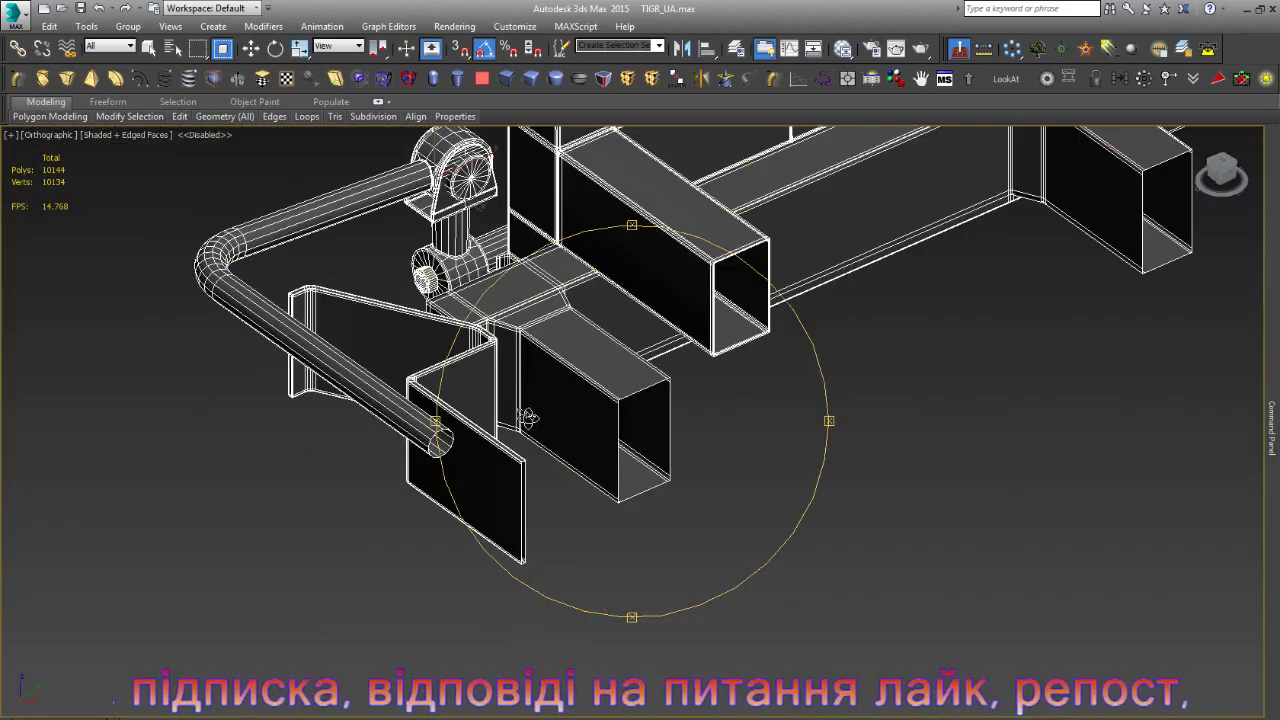
pyautogui.moveTo(594, 434); pyautogui.dragTo(700, 409)
pyautogui.rightClick(711, 398)
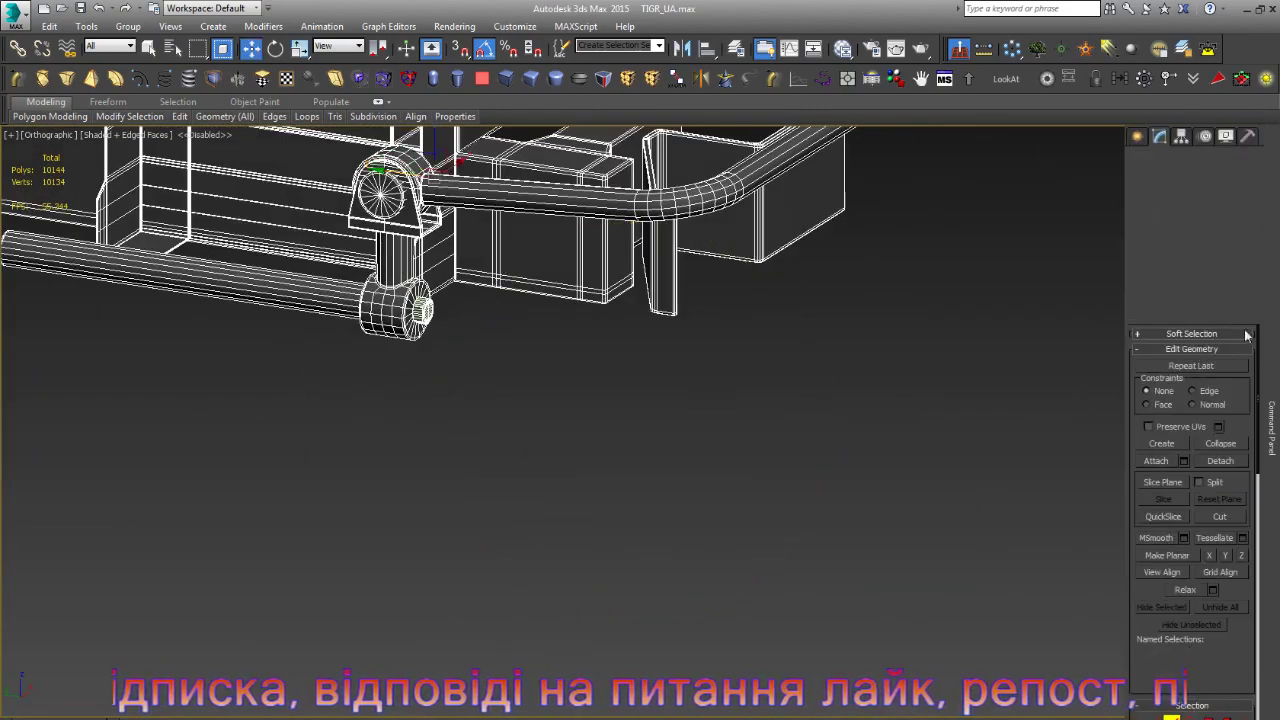
pyautogui.press('z')
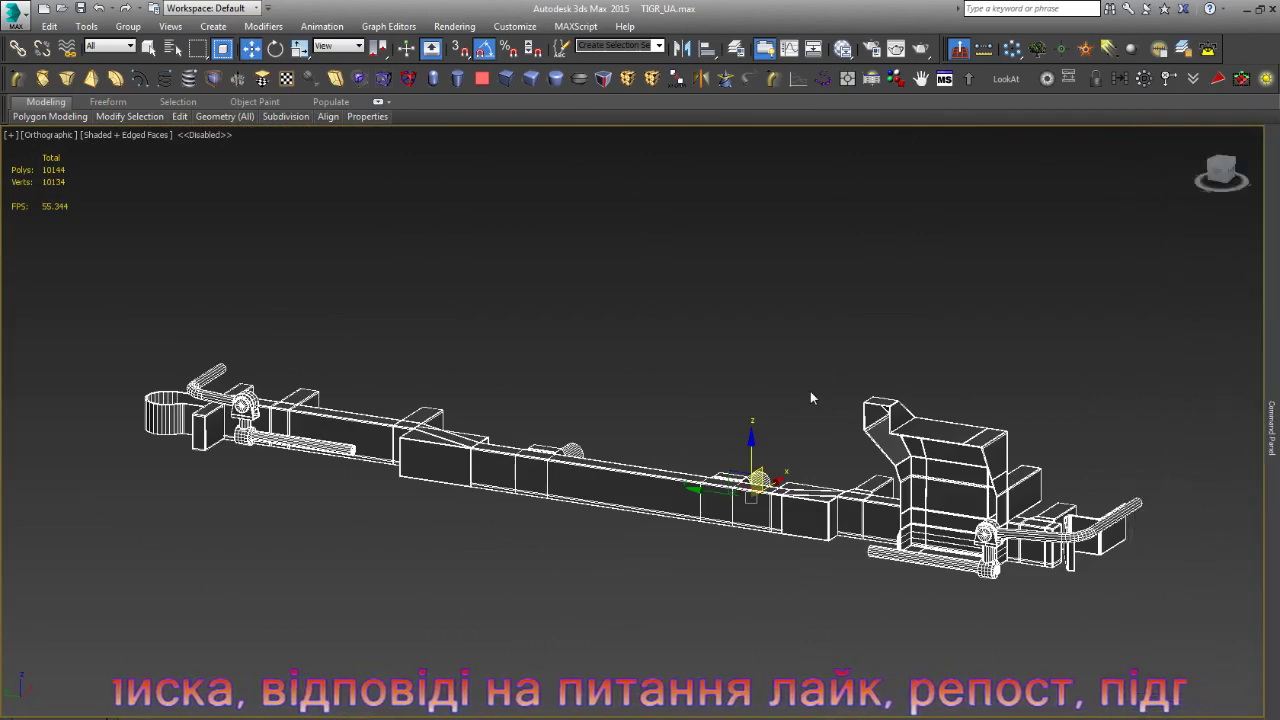
# - Clear the selection and use Unhide All to show the whole vehicle again
pyautogui.click(810, 398)
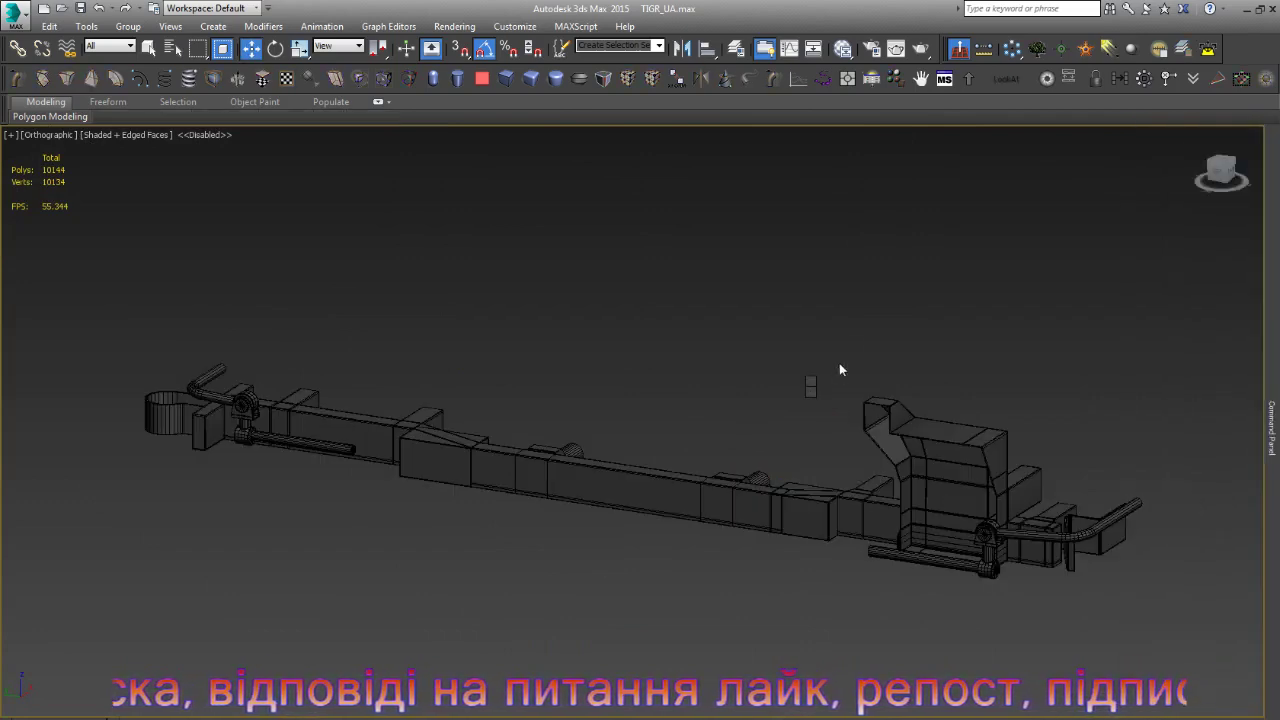
pyautogui.rightClick(839, 363)
pyautogui.click(849, 319)
pyautogui.click(718, 440)
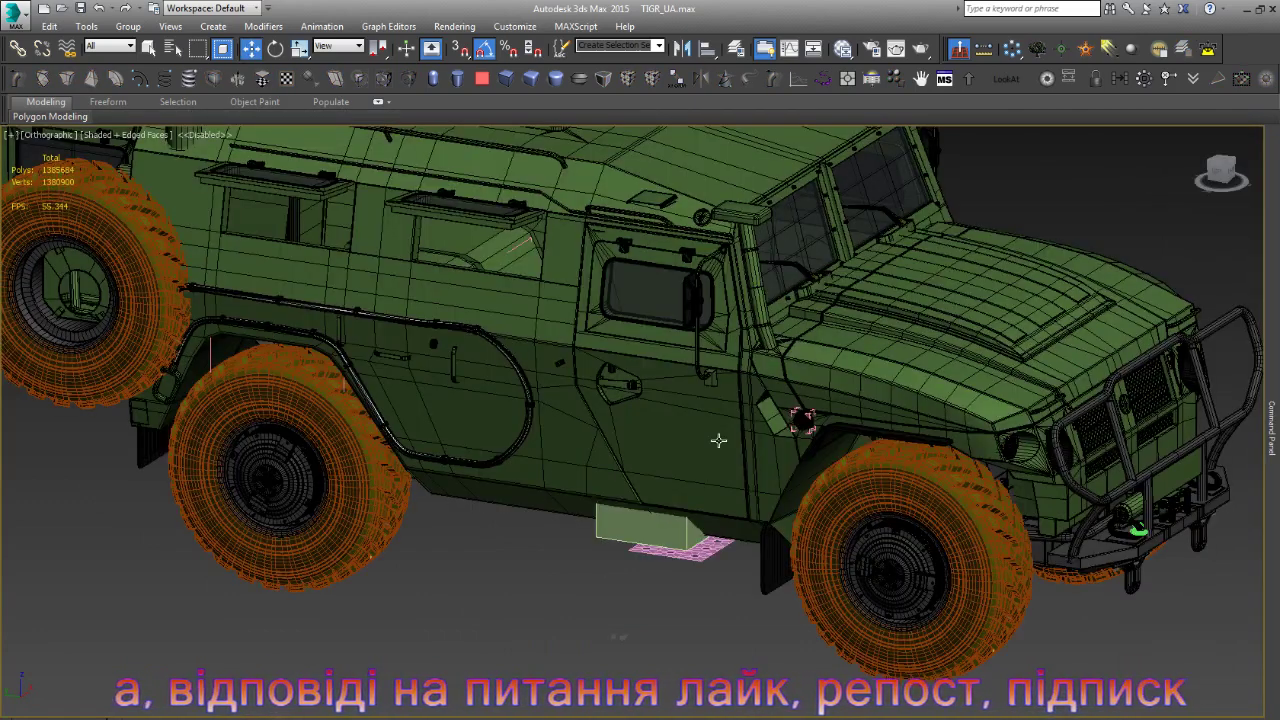
# - Frame the front wheel and hide it to expose the hub and axle
pyautogui.click(875, 517)
pyautogui.press('z')
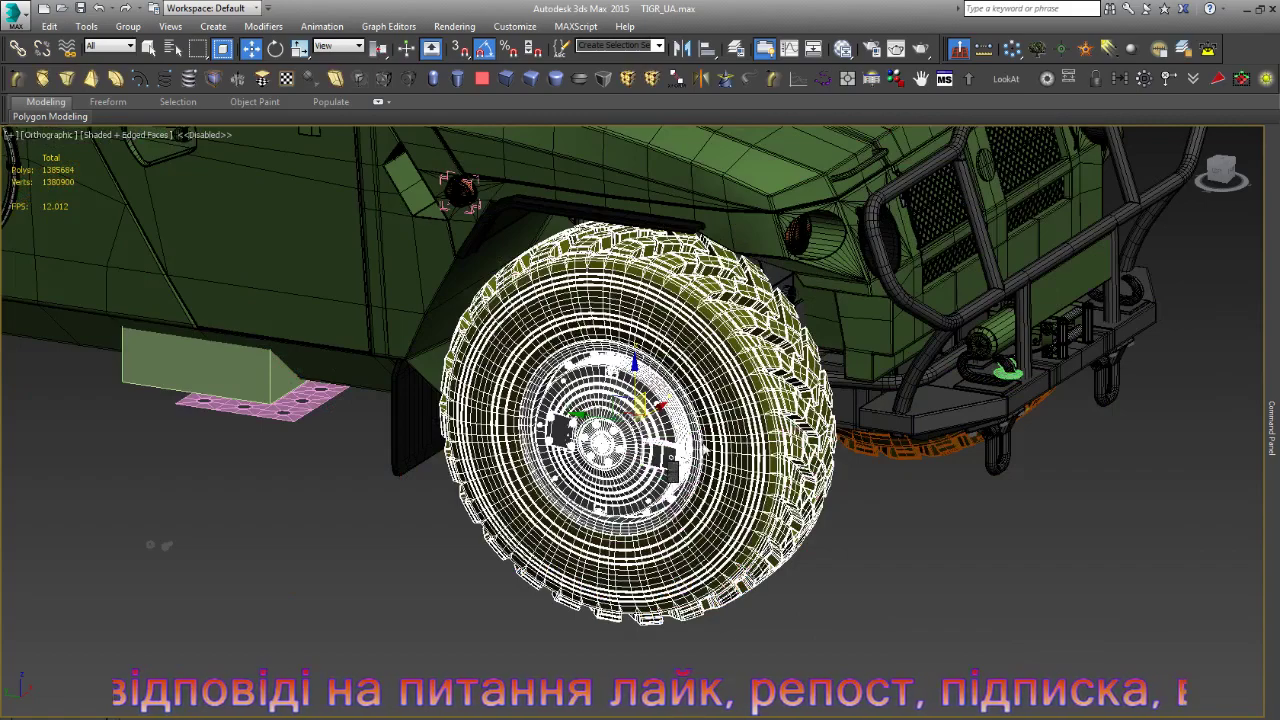
pyautogui.hotkey('alt', 'h')
pyautogui.scroll(5, 705, 425)
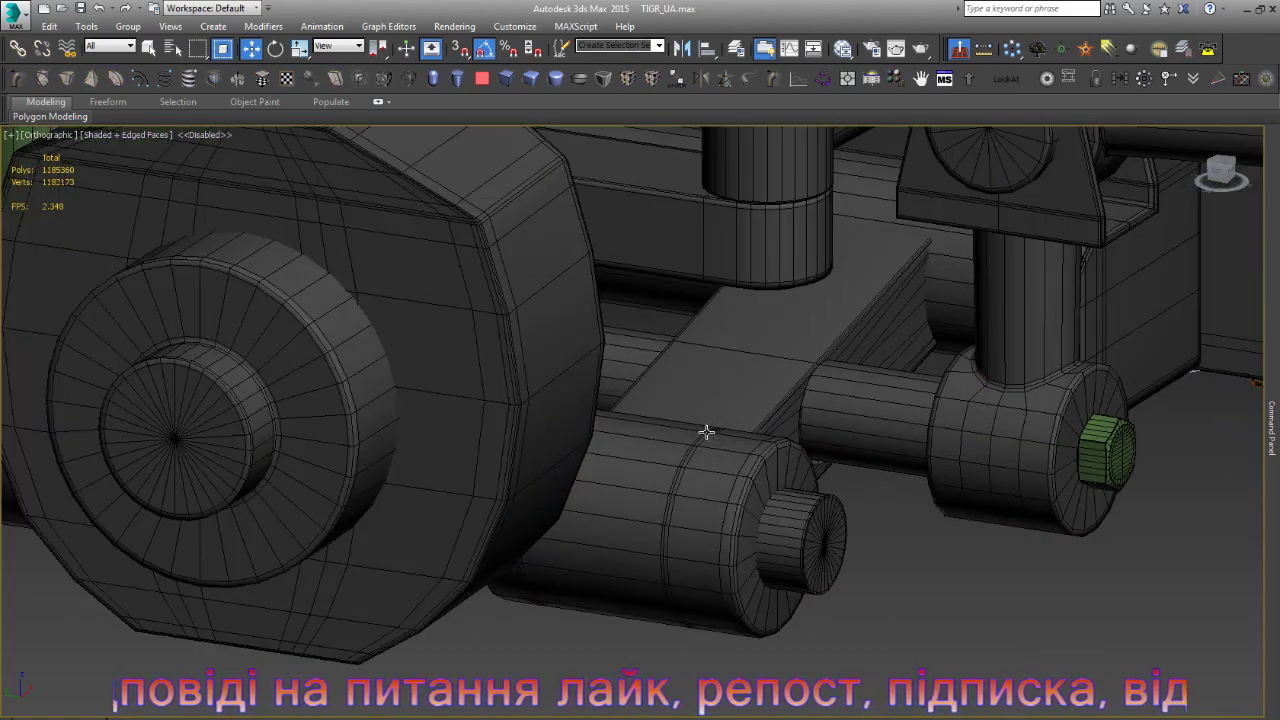
# - Select the axle cylinder and then the wheel hub to inspect them, then clear the selection
pyautogui.click(706, 430)
pyautogui.scroll(4, 806, 572)
pyautogui.scroll(-3, 677, 536)
pyautogui.scroll(-2, 590, 508)
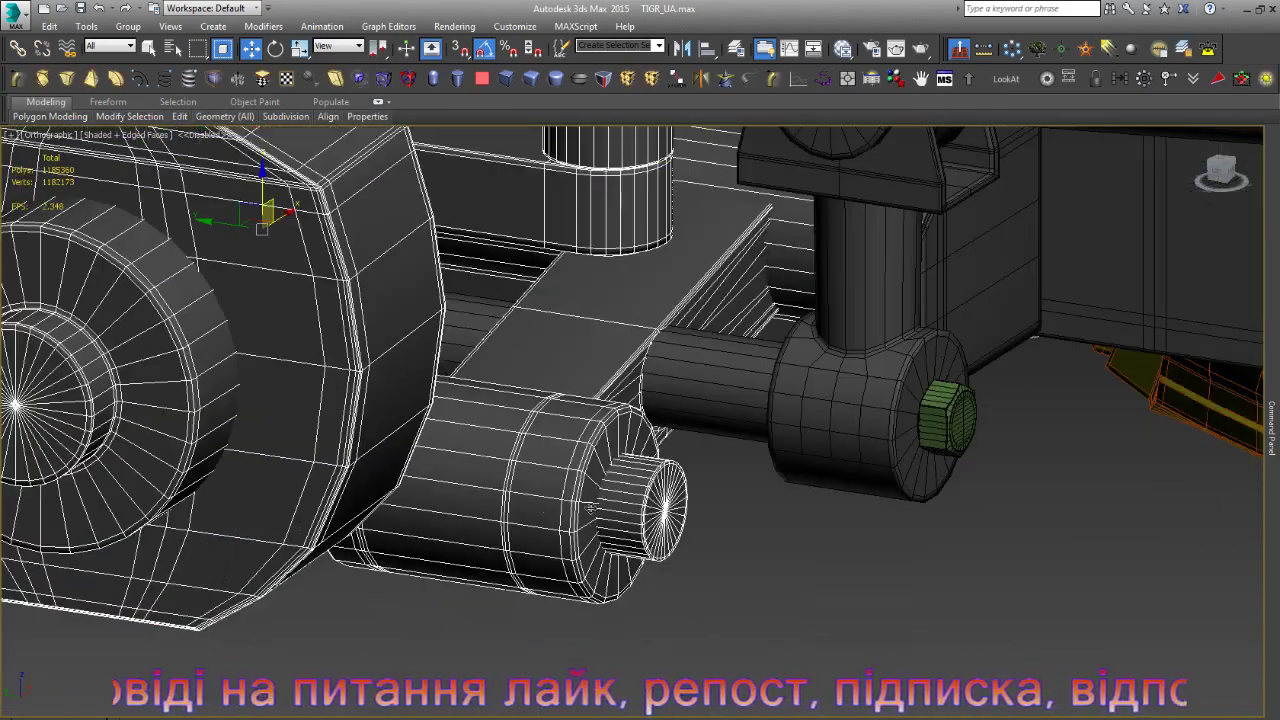
pyautogui.click(928, 457)
pyautogui.scroll(5, 943, 338)
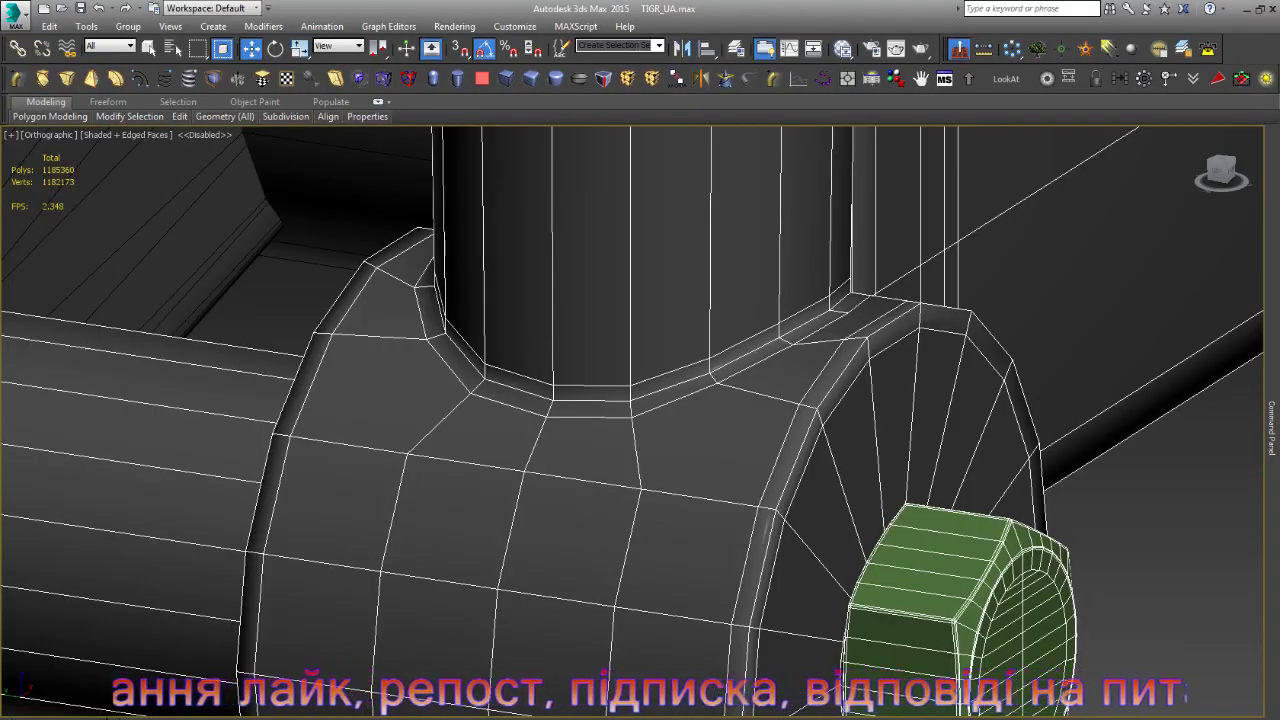
pyautogui.scroll(-5, 580, 393)
pyautogui.scroll(-3, 631, 488)
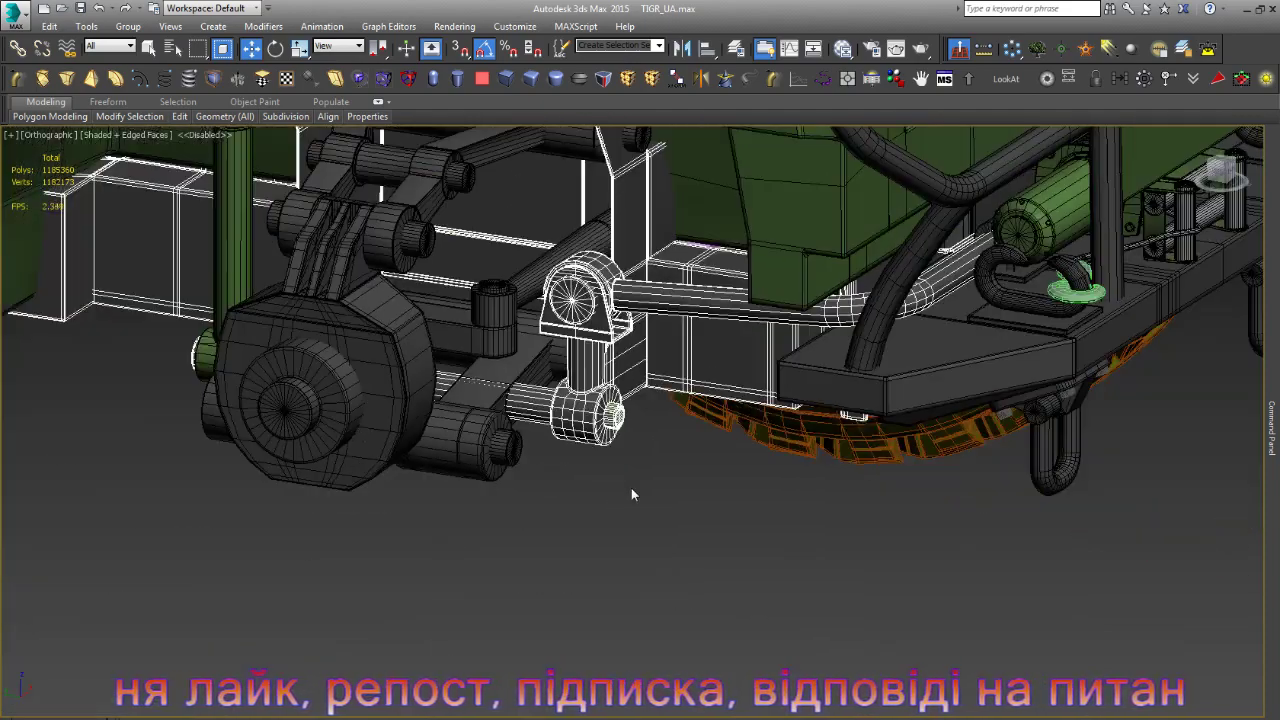
pyautogui.click(631, 488)
pyautogui.scroll(-2, 631, 488)
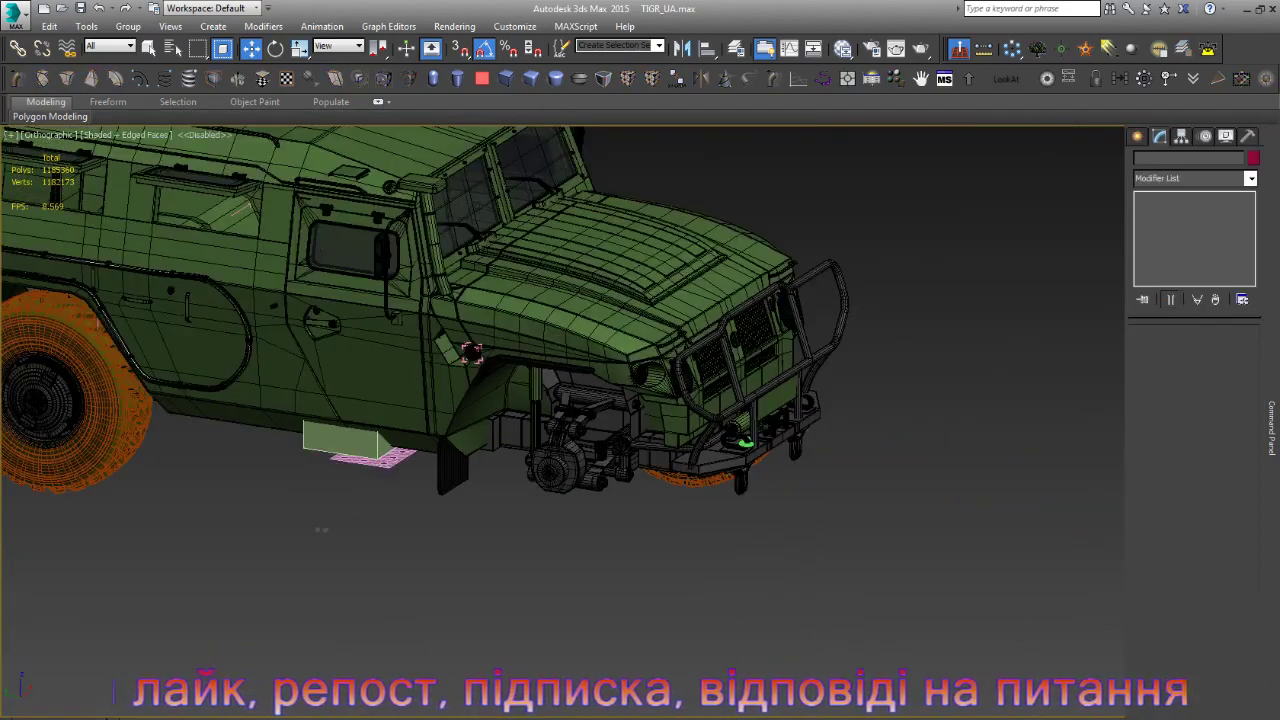
# - From a rear view, select the rear wheel and remove it from view
pyautogui.scroll(-3, 471, 352)
pyautogui.keyDown('alt'); pyautogui.moveTo(471, 352); pyautogui.dragTo(490, 466, button='middle'); pyautogui.keyUp('alt')
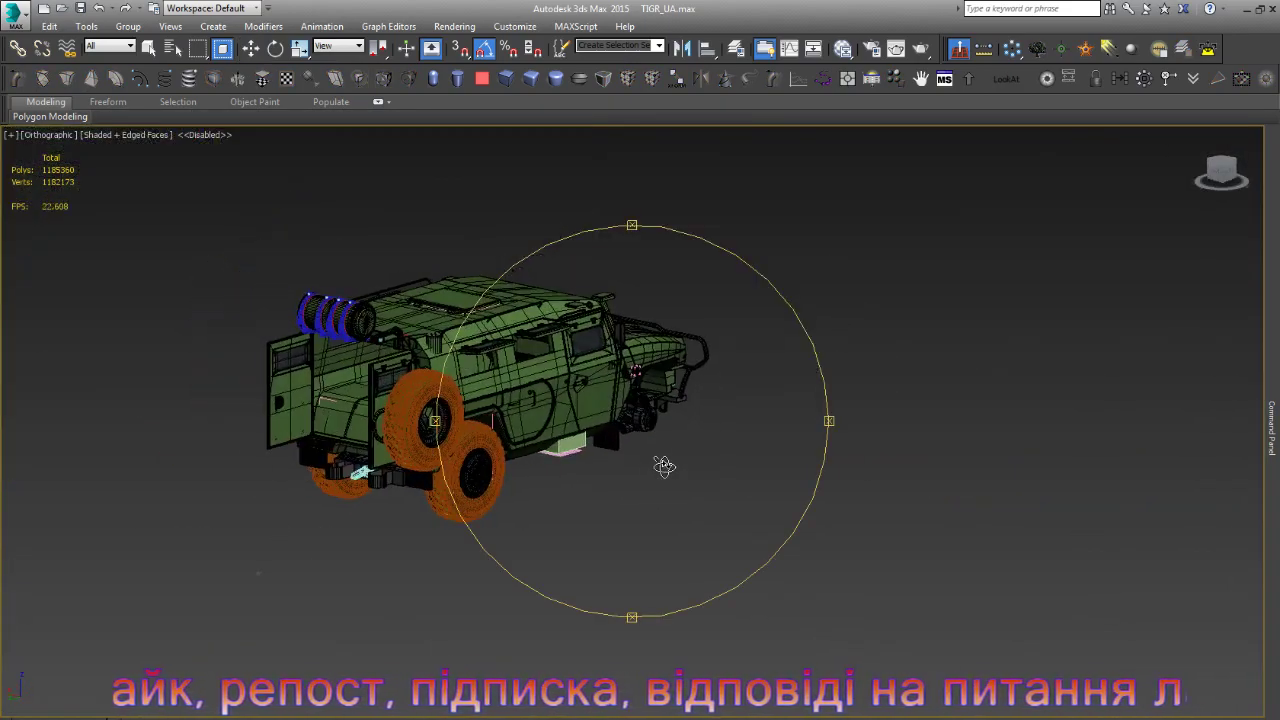
pyautogui.scroll(5, 490, 466)
pyautogui.click(490, 466)
pyautogui.scroll(3, 490, 466)
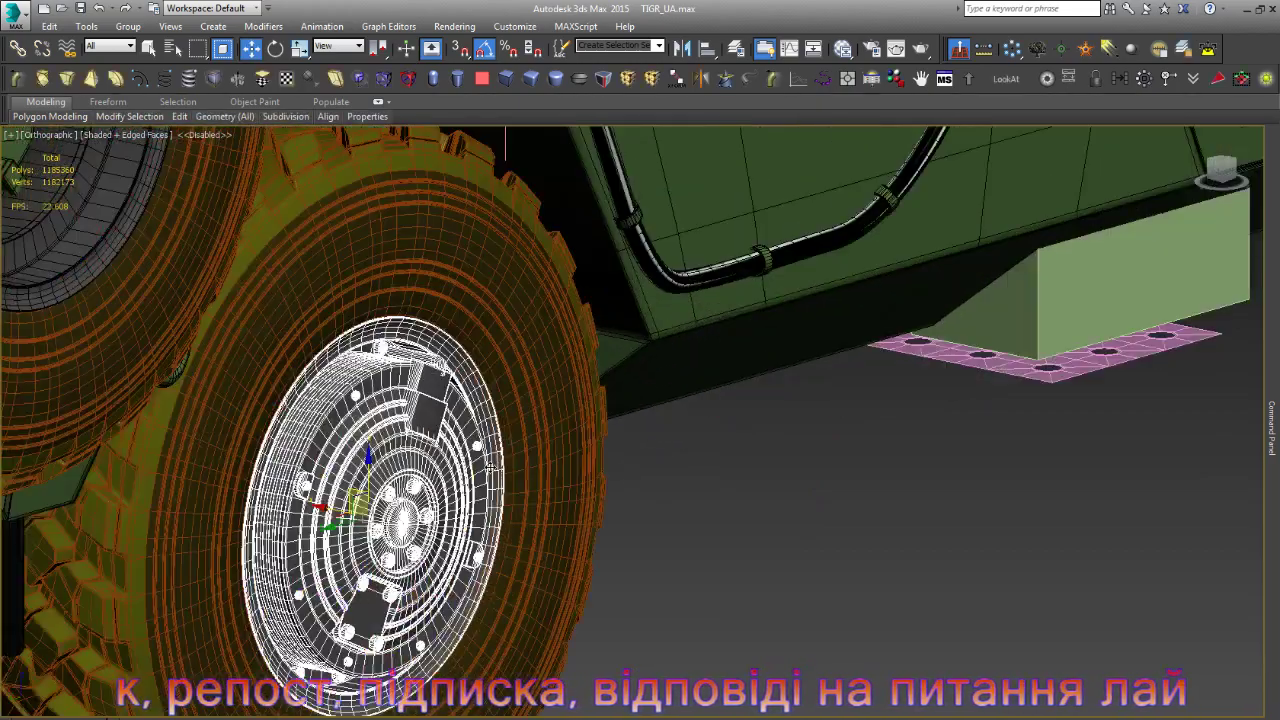
pyautogui.scroll(3, 490, 466)
pyautogui.scroll(3, 492, 467)
pyautogui.scroll(3, 488, 460)
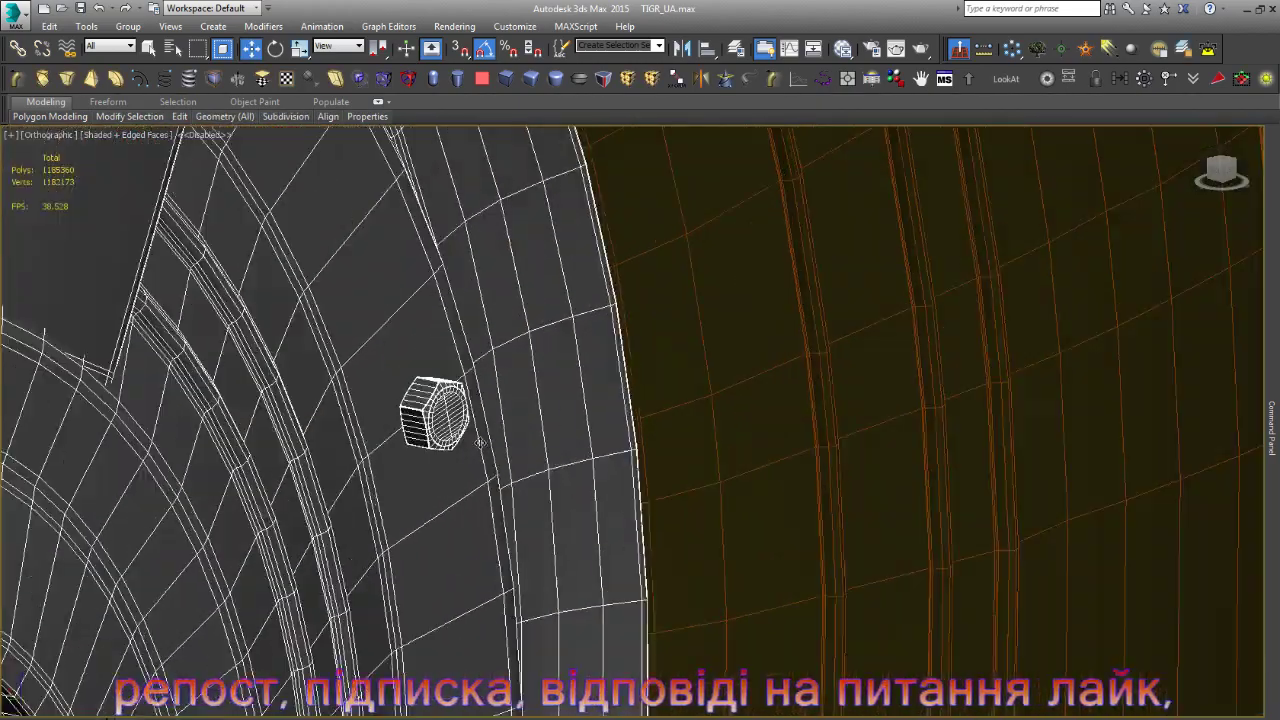
pyautogui.scroll(2, 482, 450)
pyautogui.press('Delete')
# - Delete the orange tyre mesh around the rear hub, then select the rear hub
pyautogui.scroll(-3, 514, 400)
pyautogui.scroll(-2, 530, 430)
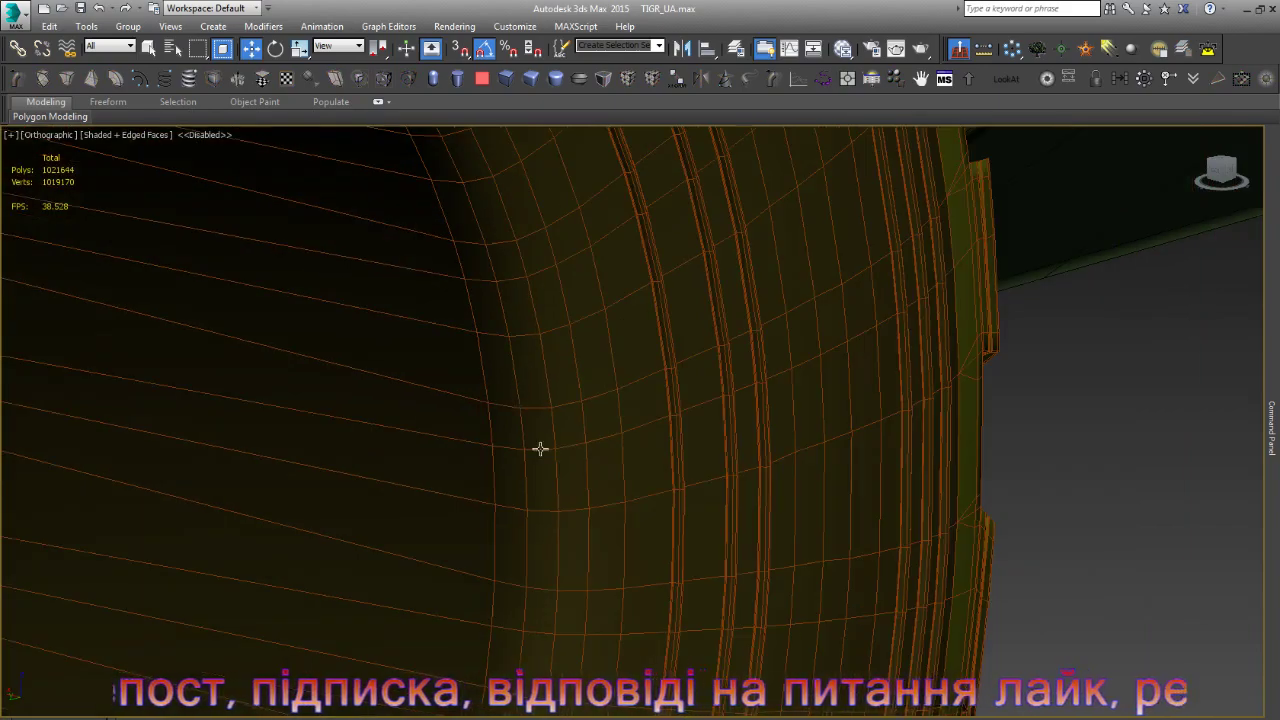
pyautogui.click(540, 449)
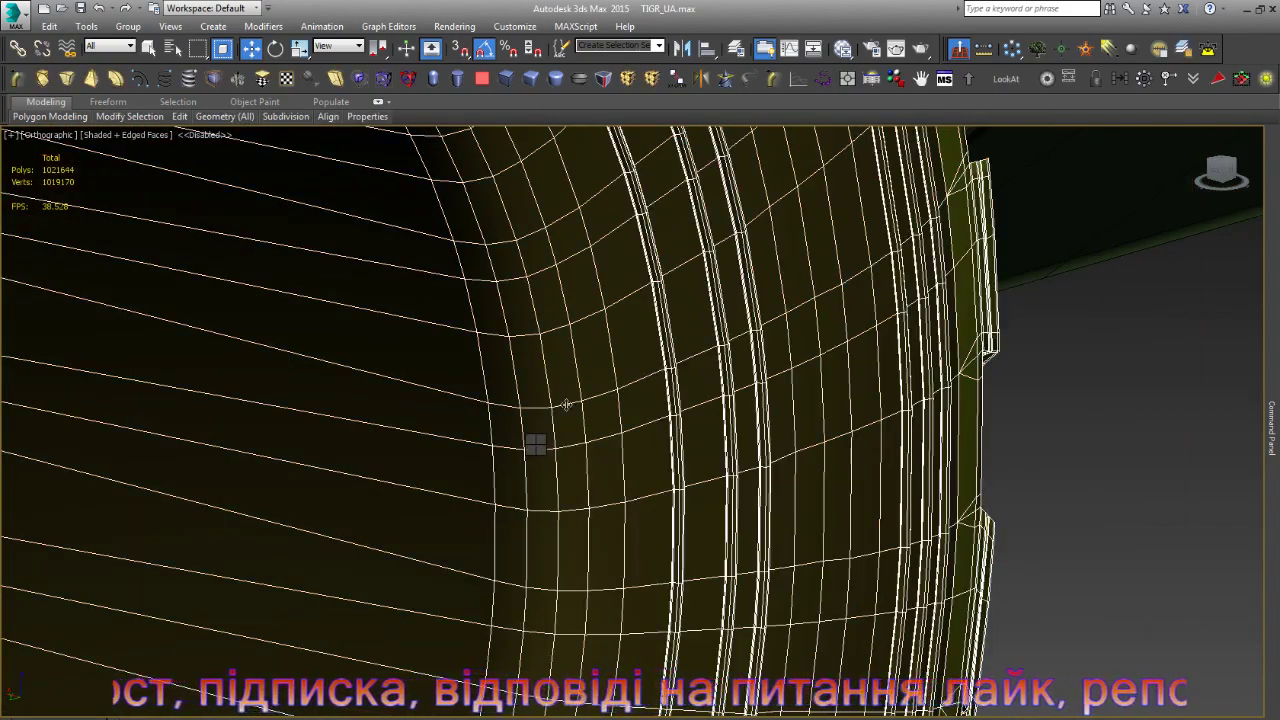
pyautogui.press('Delete')
pyautogui.scroll(-3, 566, 406)
pyautogui.scroll(-1, 423, 449)
pyautogui.scroll(1, 286, 457)
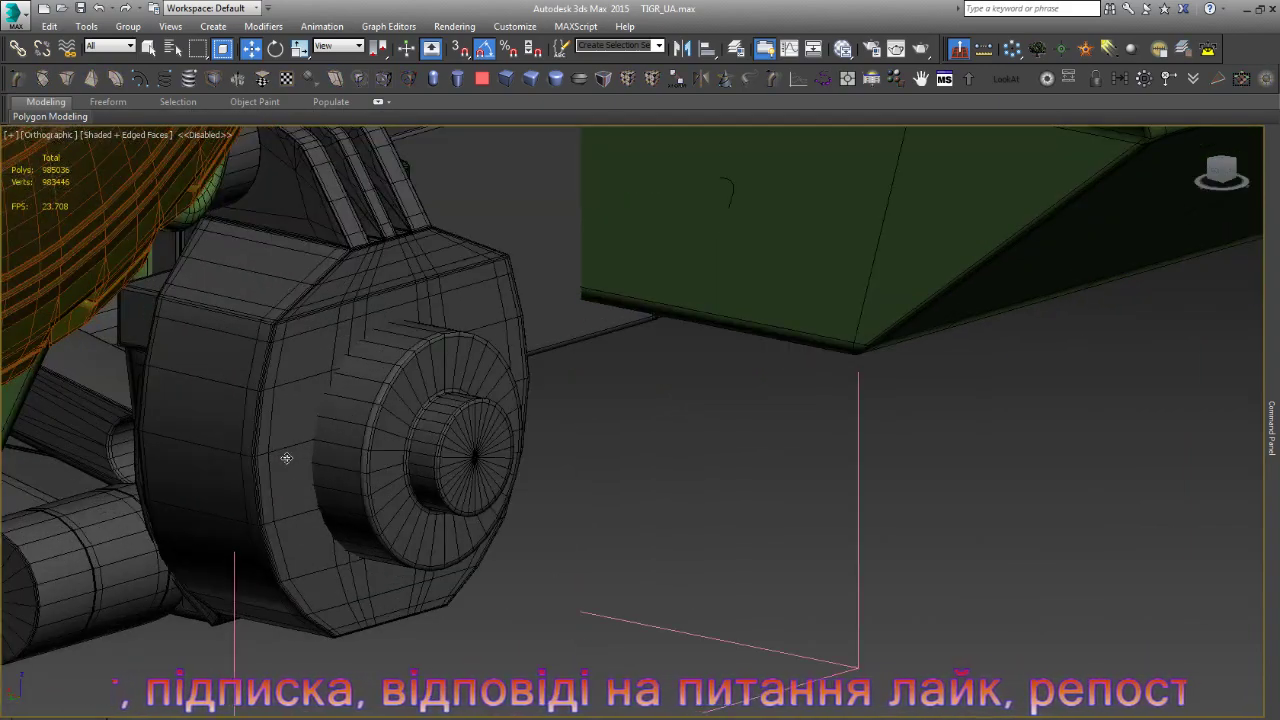
pyautogui.click(286, 457)
pyautogui.scroll(-3, 493, 481)
pyautogui.scroll(-1, 493, 481)
# - Orbit toward the rear lights and bumper and select the pipe and box assembly
pyautogui.keyDown('alt'); pyautogui.moveTo(550, 506); pyautogui.dragTo(489, 490, button='middle'); pyautogui.keyUp('alt')
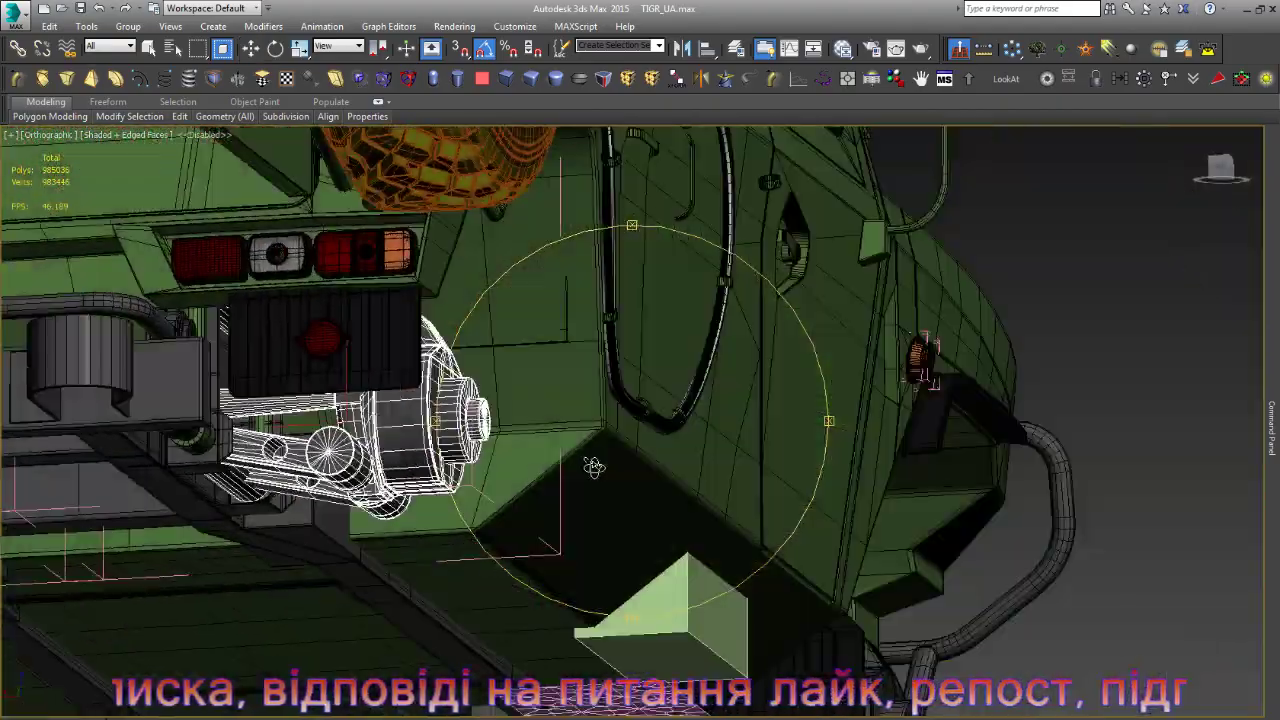
pyautogui.keyDown('alt'); pyautogui.moveTo(489, 490); pyautogui.dragTo(608, 463, button='middle'); pyautogui.keyUp('alt')
pyautogui.keyDown('alt'); pyautogui.moveTo(505, 482); pyautogui.dragTo(490, 488, button='middle'); pyautogui.keyUp('alt')
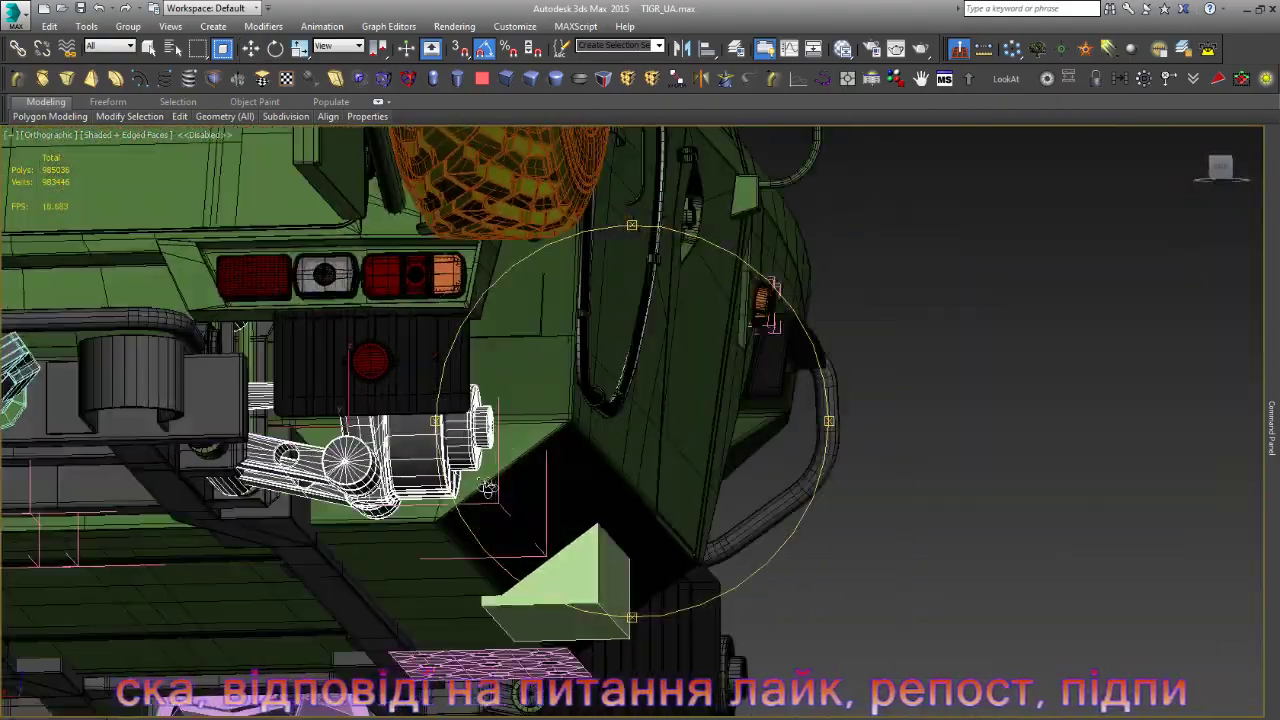
pyautogui.scroll(4, 165, 380)
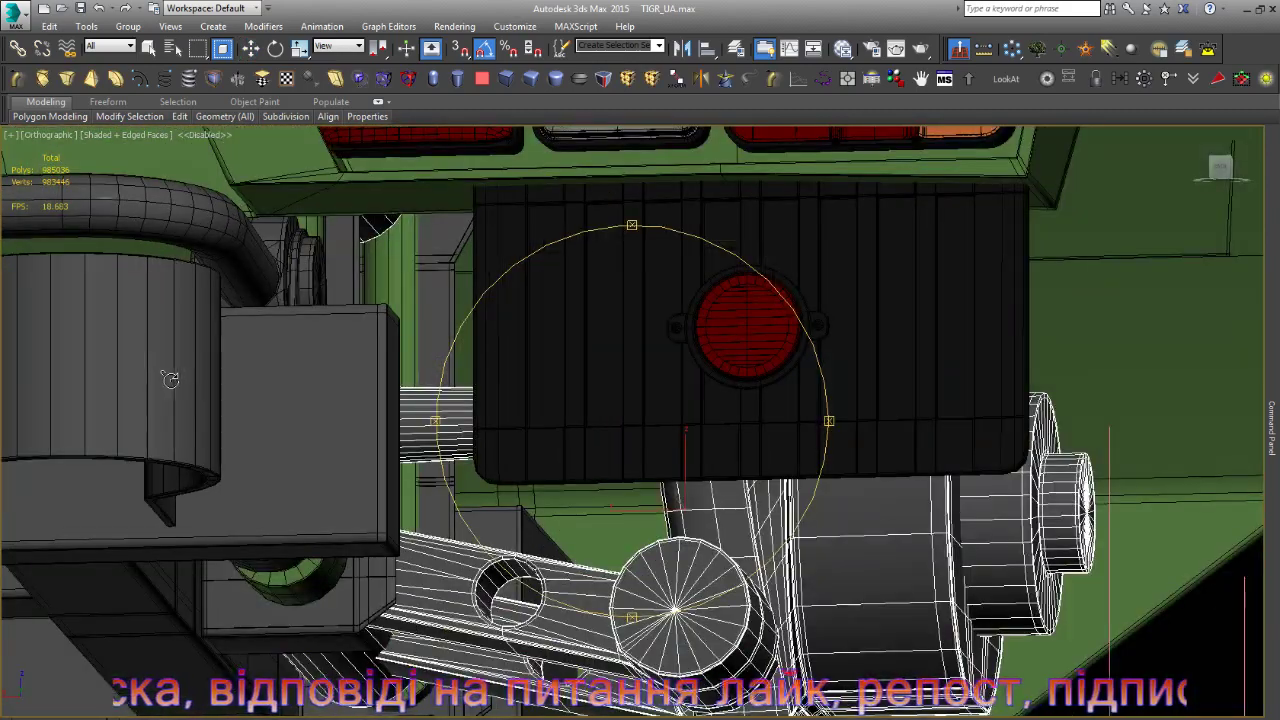
pyautogui.click(258, 260)
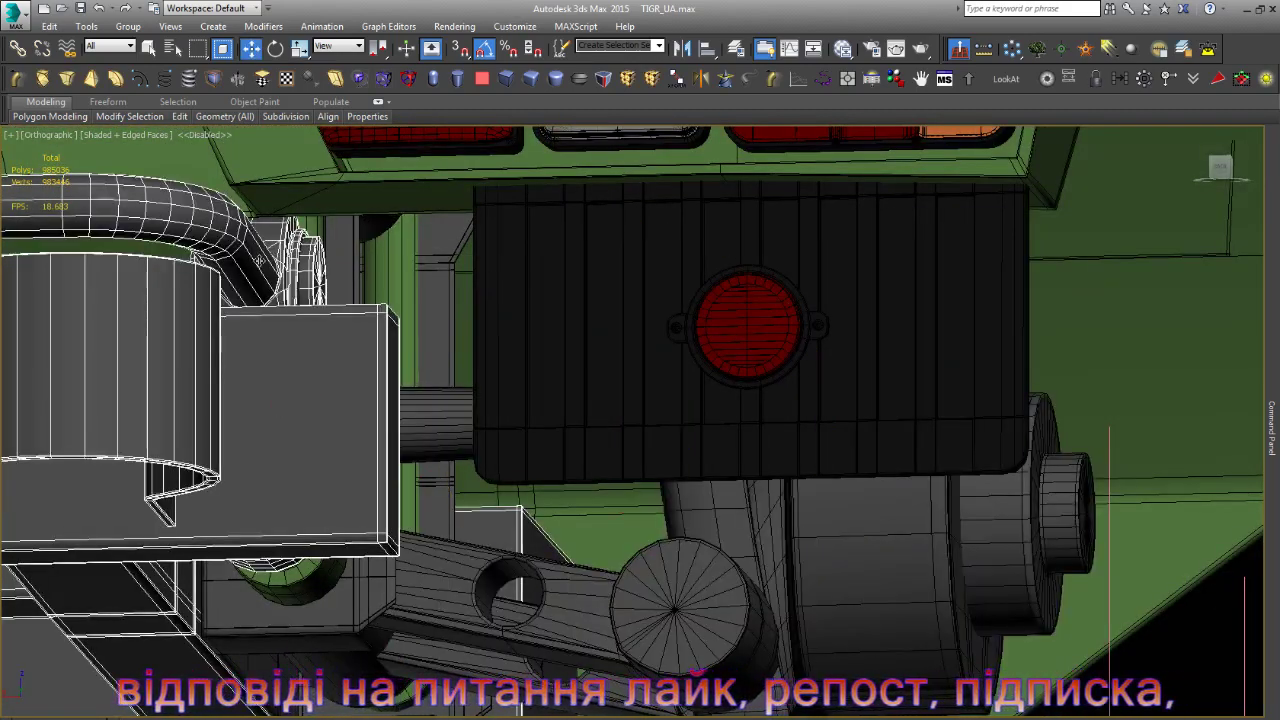
pyautogui.scroll(-2, 258, 260)
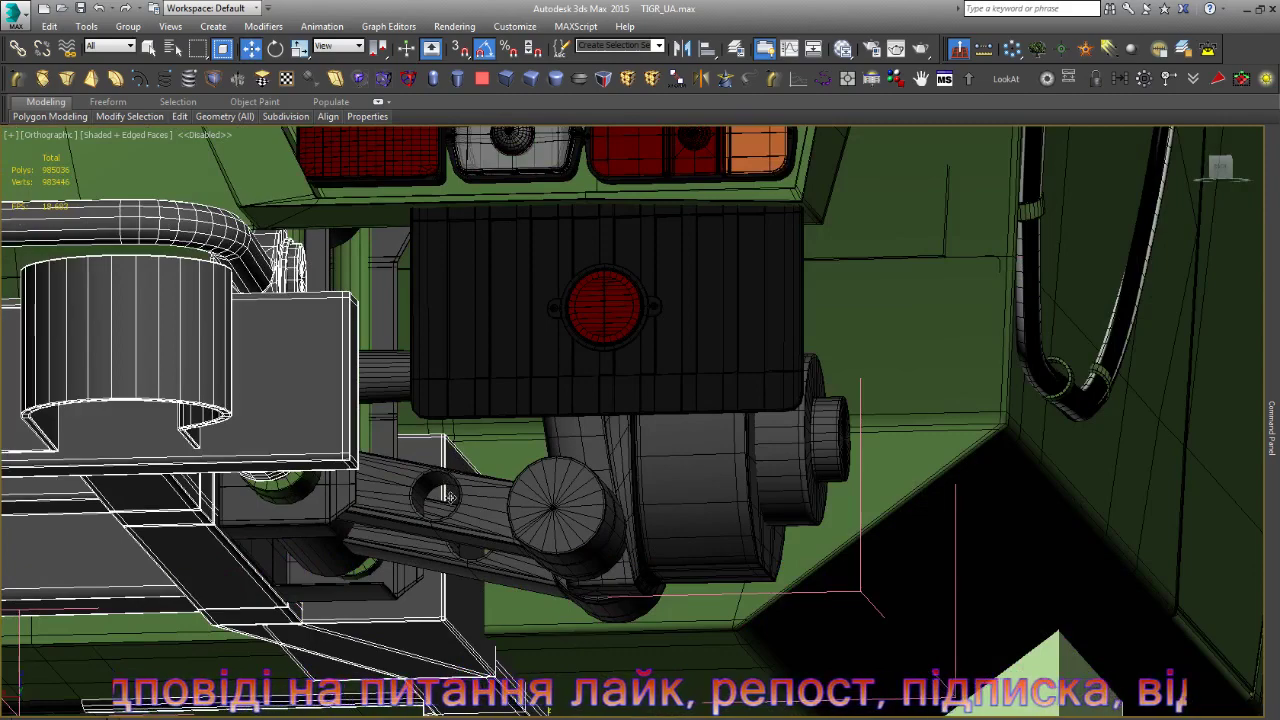
pyautogui.scroll(-3, 505, 488)
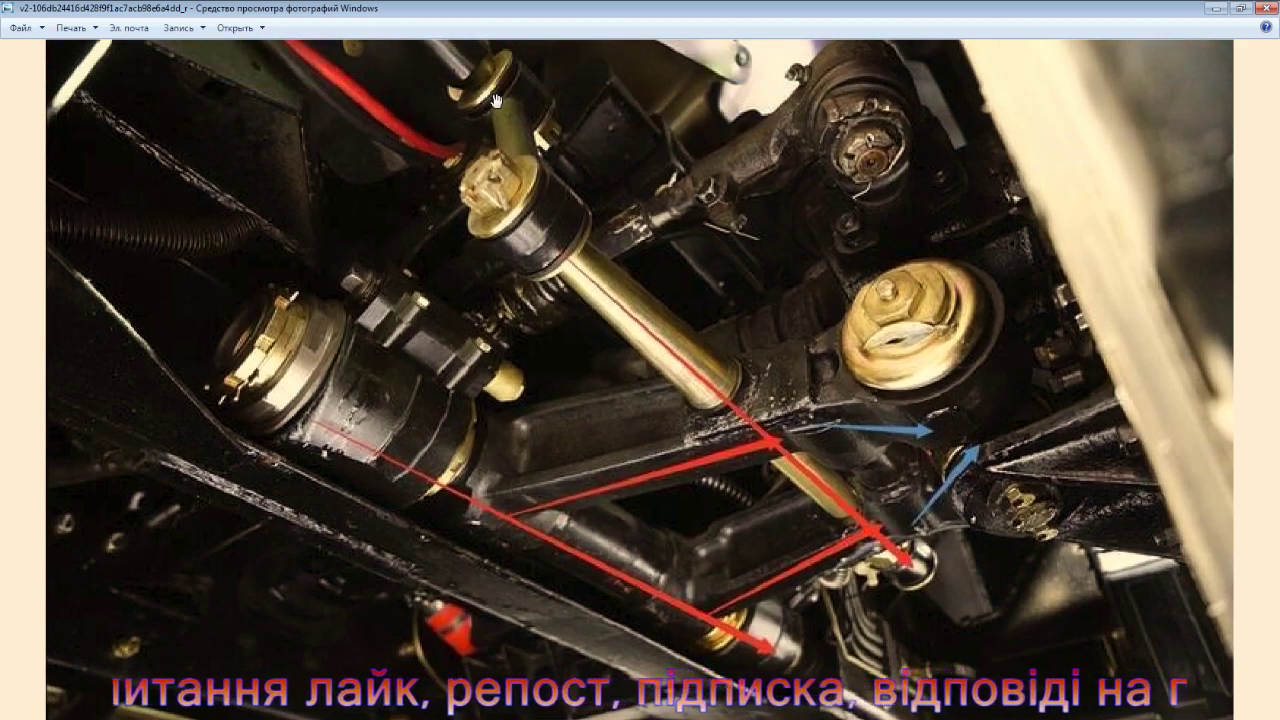
# - Step five photos forward to the arrow-annotated suspension photo, zooming in and out along the way
pyautogui.press('Right')
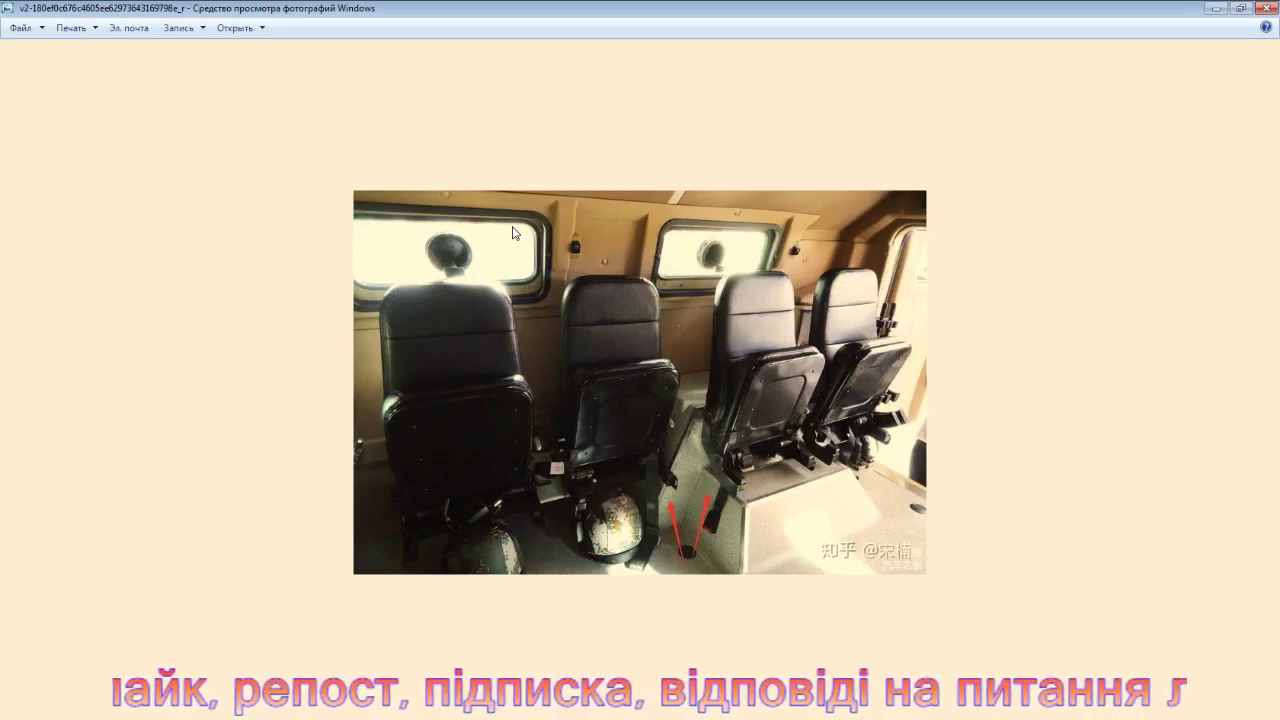
pyautogui.press('Right')
pyautogui.press('Right')
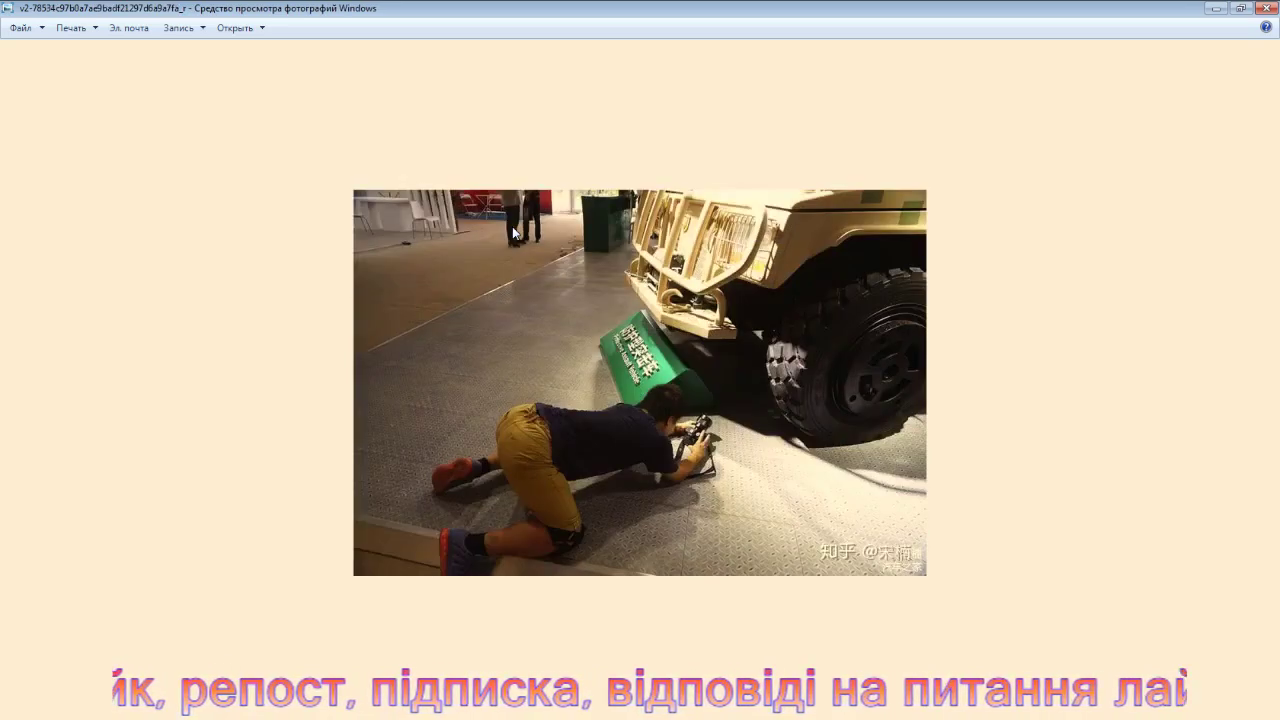
pyautogui.press('Right')
pyautogui.press('Right')
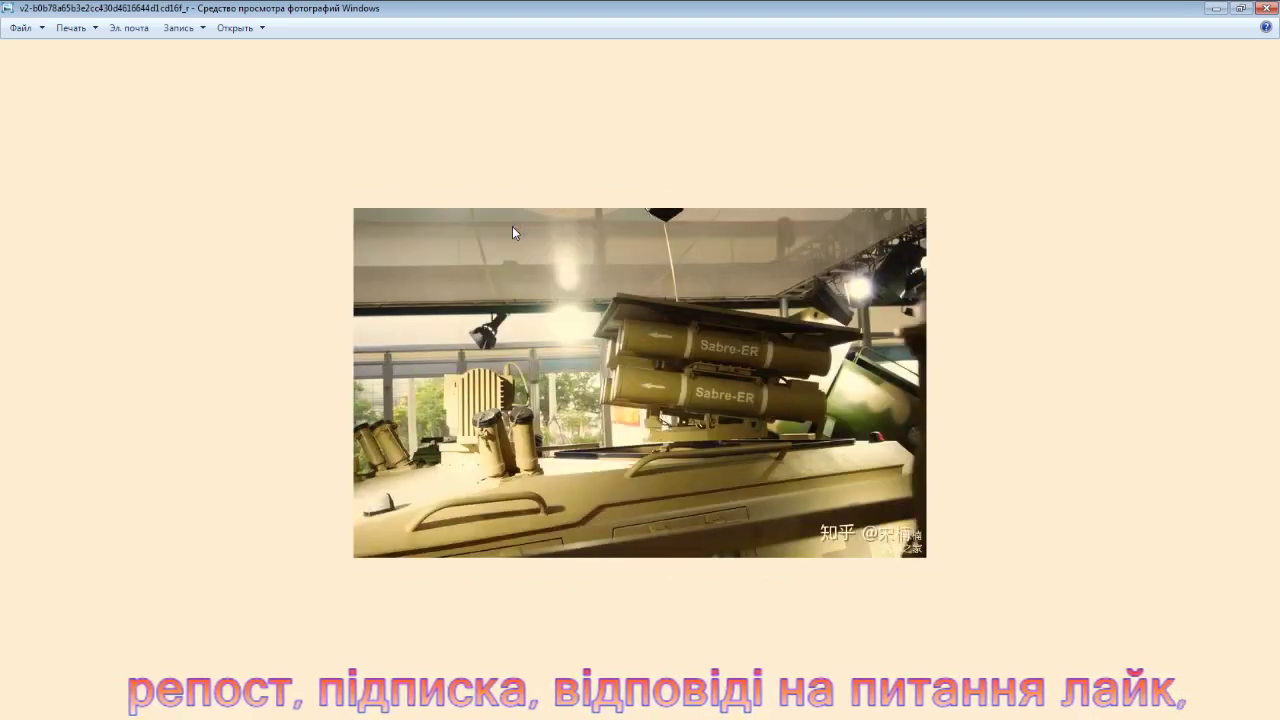
pyautogui.scroll(2, 767, 362)
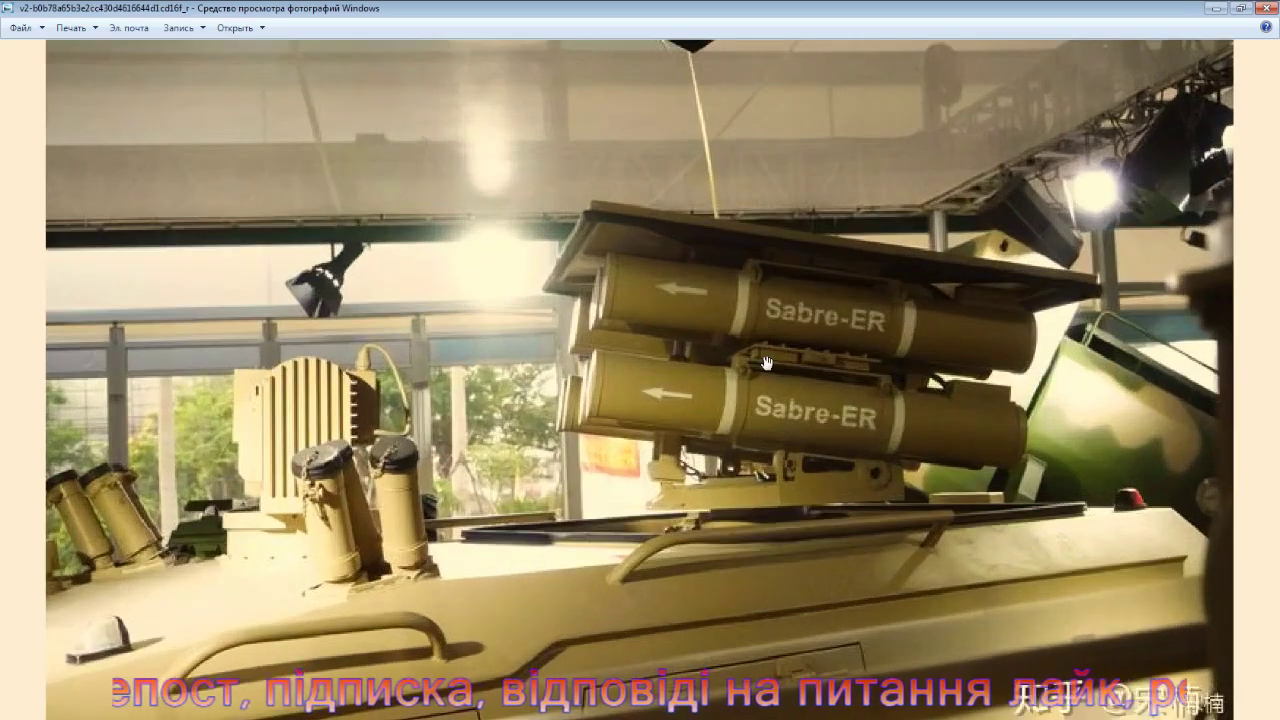
pyautogui.scroll(1, 767, 362)
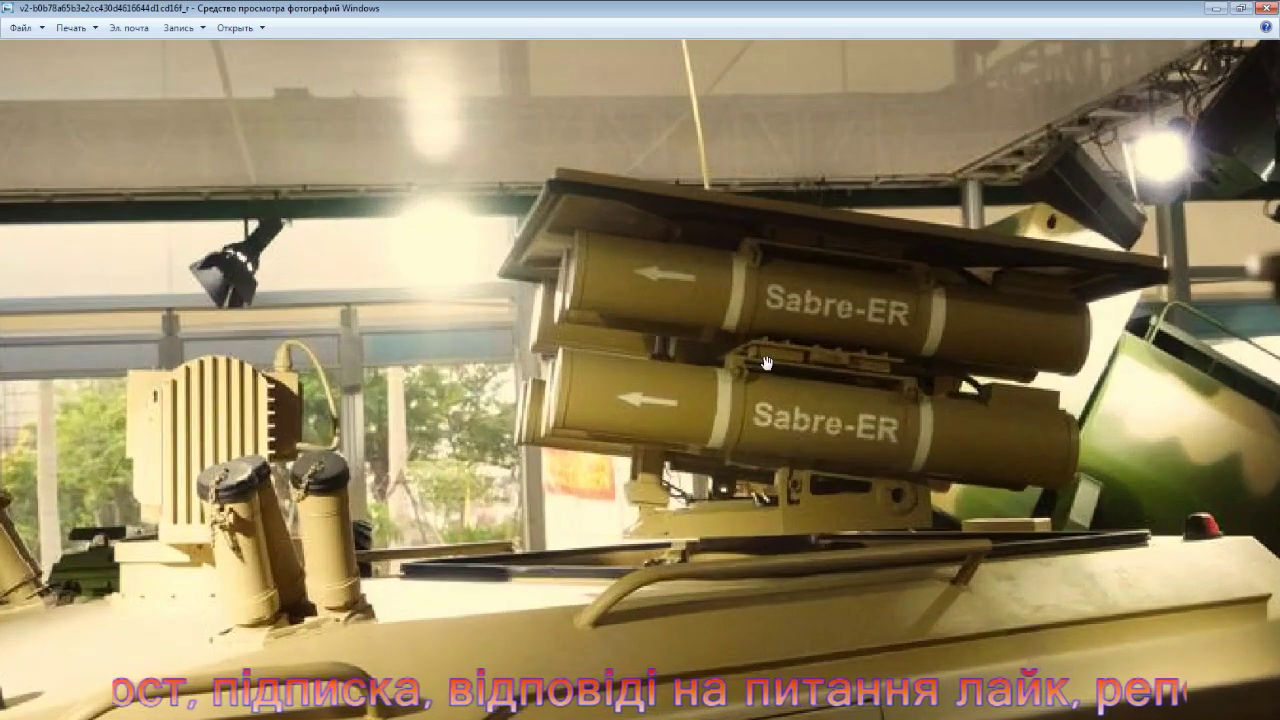
pyautogui.press('Right')
pyautogui.press('Right')
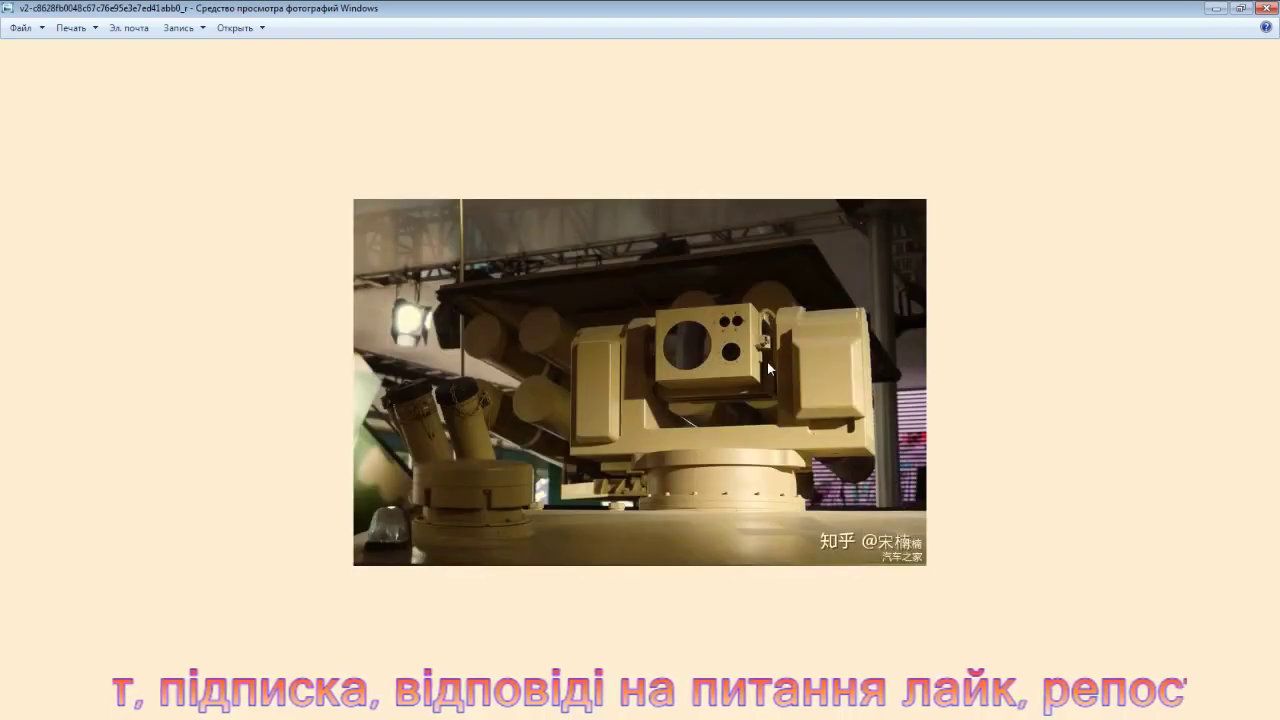
pyautogui.press('Right')
pyautogui.scroll(2, 755, 380)
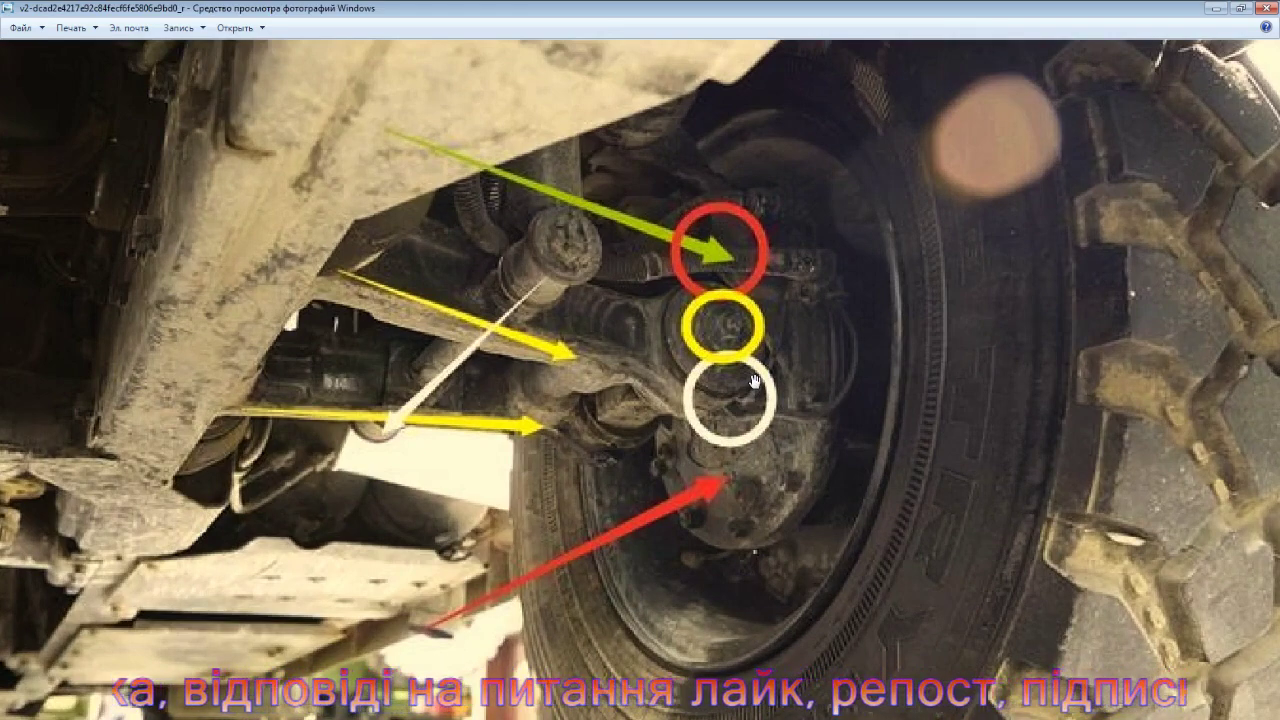
pyautogui.scroll(-1, 755, 380)
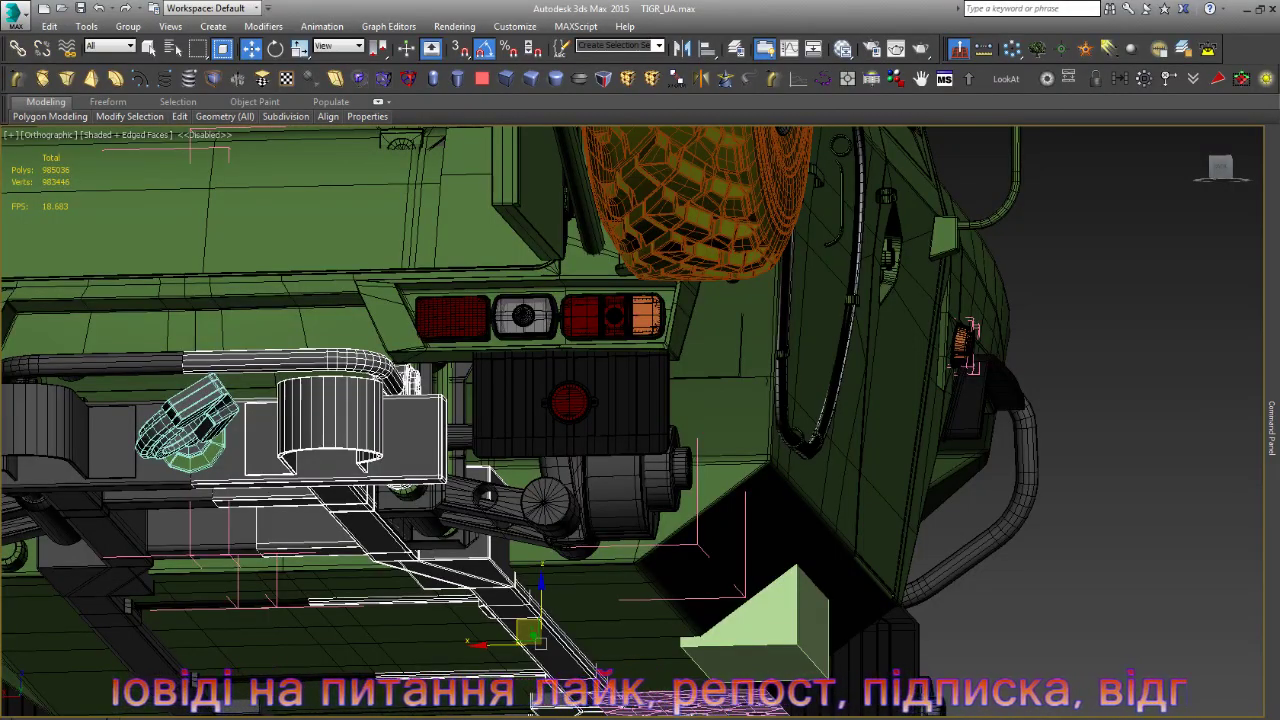
# - Orbit and zoom around the chassis underside and round to the vehicle's front suspension
pyautogui.scroll(-5, 432, 489)
pyautogui.keyDown('alt'); pyautogui.moveTo(500, 480); pyautogui.dragTo(432, 489, button='middle'); pyautogui.keyUp('alt')
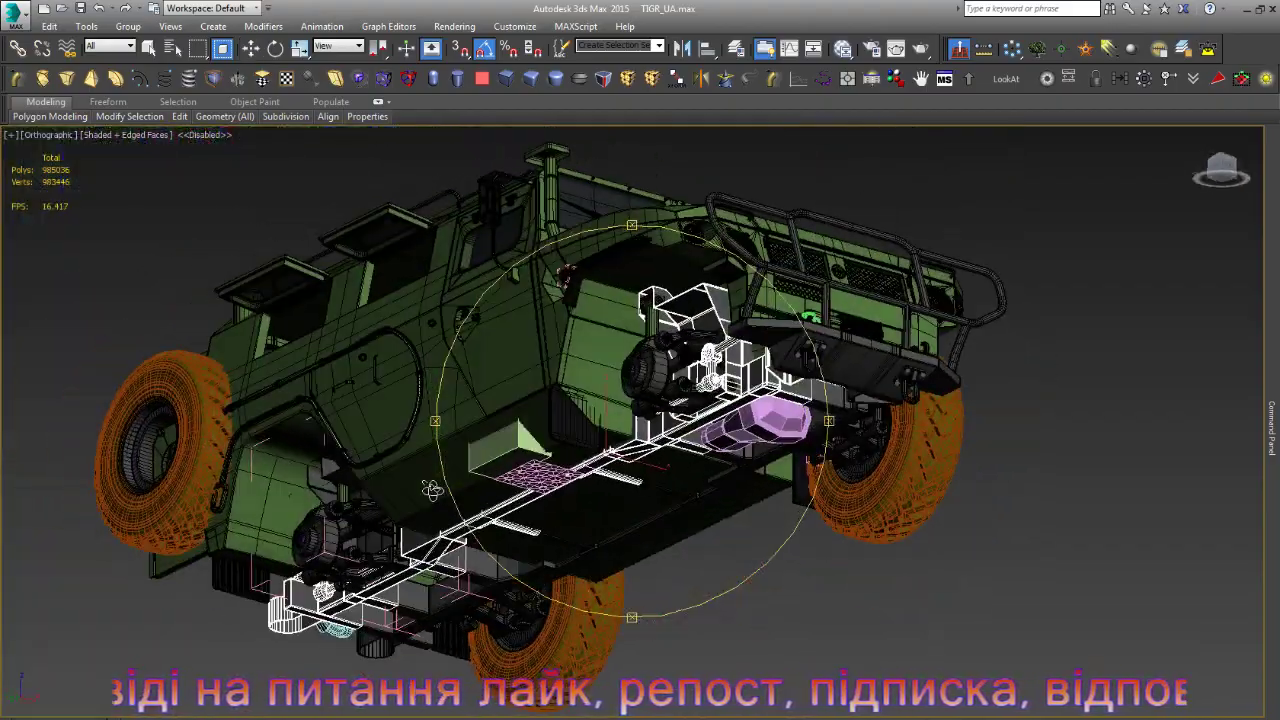
pyautogui.scroll(1, 432, 489)
pyautogui.scroll(2, 590, 408)
pyautogui.scroll(2, 595, 405)
pyautogui.scroll(2, 595, 405)
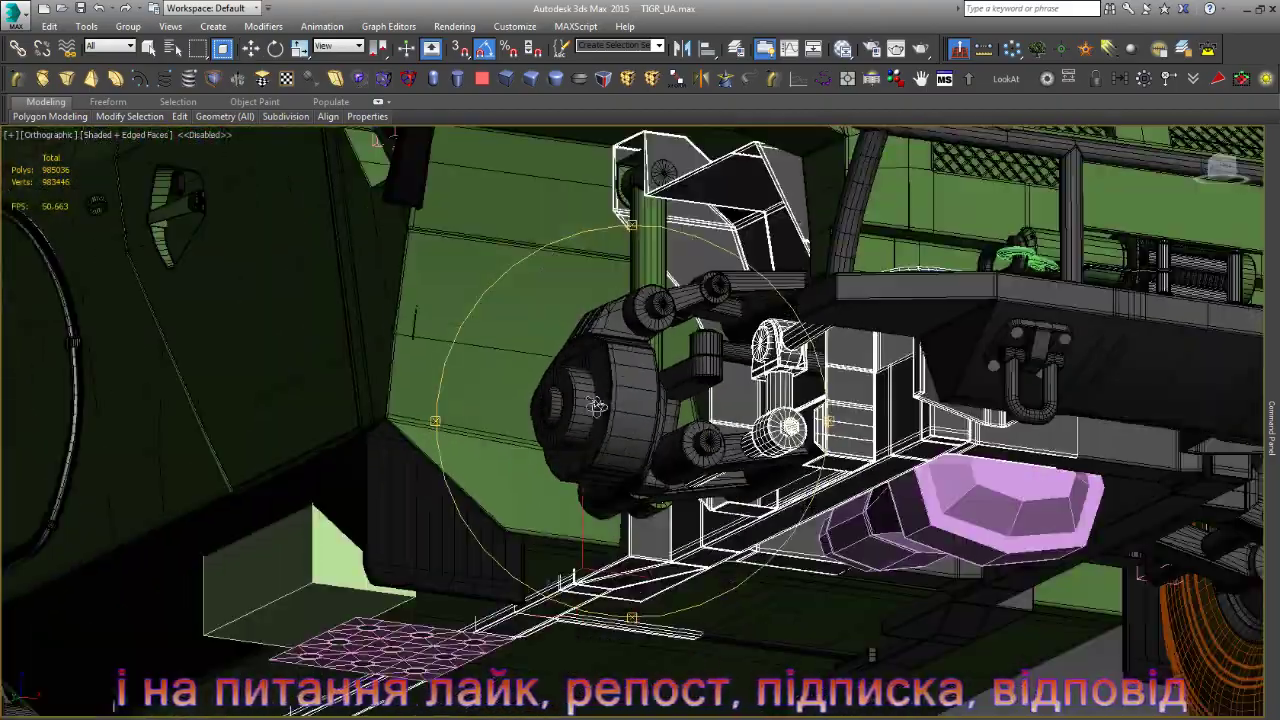
pyautogui.moveTo(595, 405)
pyautogui.keyDown('alt'); pyautogui.mouseDown(button='middle')
pyautogui.moveTo(575, 455)
pyautogui.moveTo(787, 509)
pyautogui.moveTo(468, 505)
pyautogui.mouseUp(button='middle'); pyautogui.keyUp('alt')
pyautogui.scroll(-1, 548, 488)
pyautogui.scroll(3, 458, 502)
# - Advance two reference photos, then zoom in and pan the enlarged image
pyautogui.press('w')
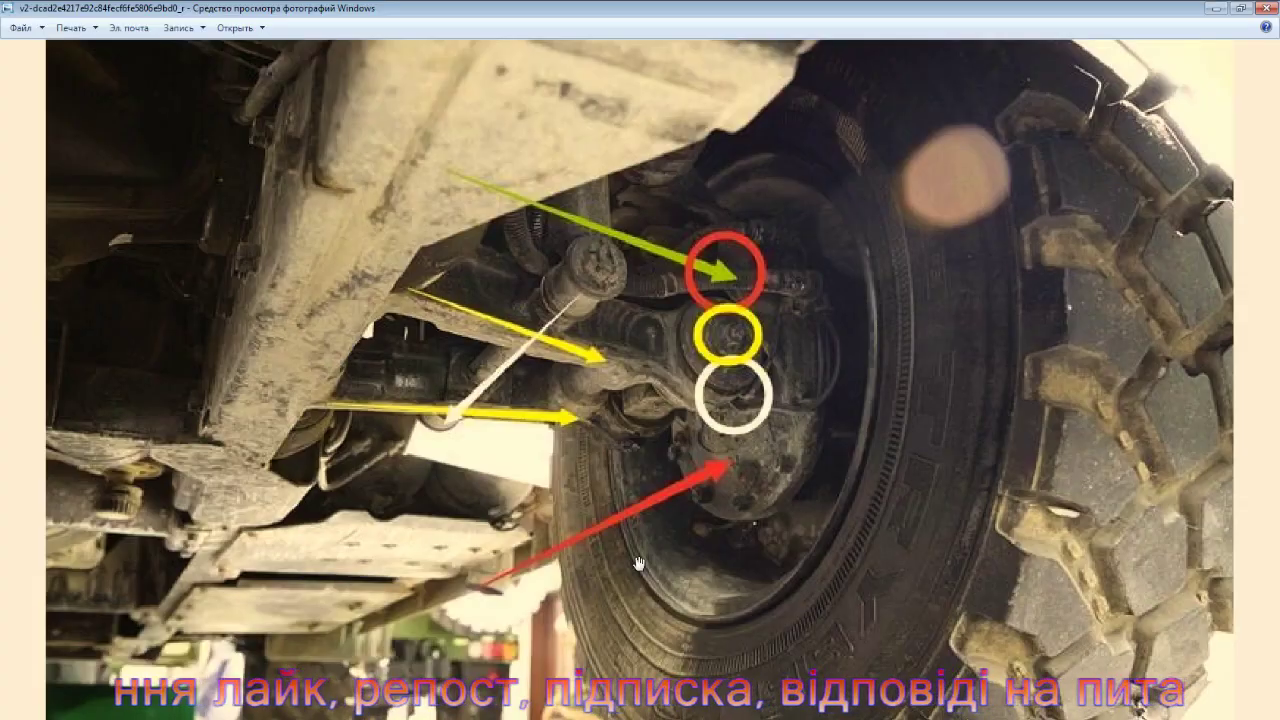
pyautogui.press('Right')
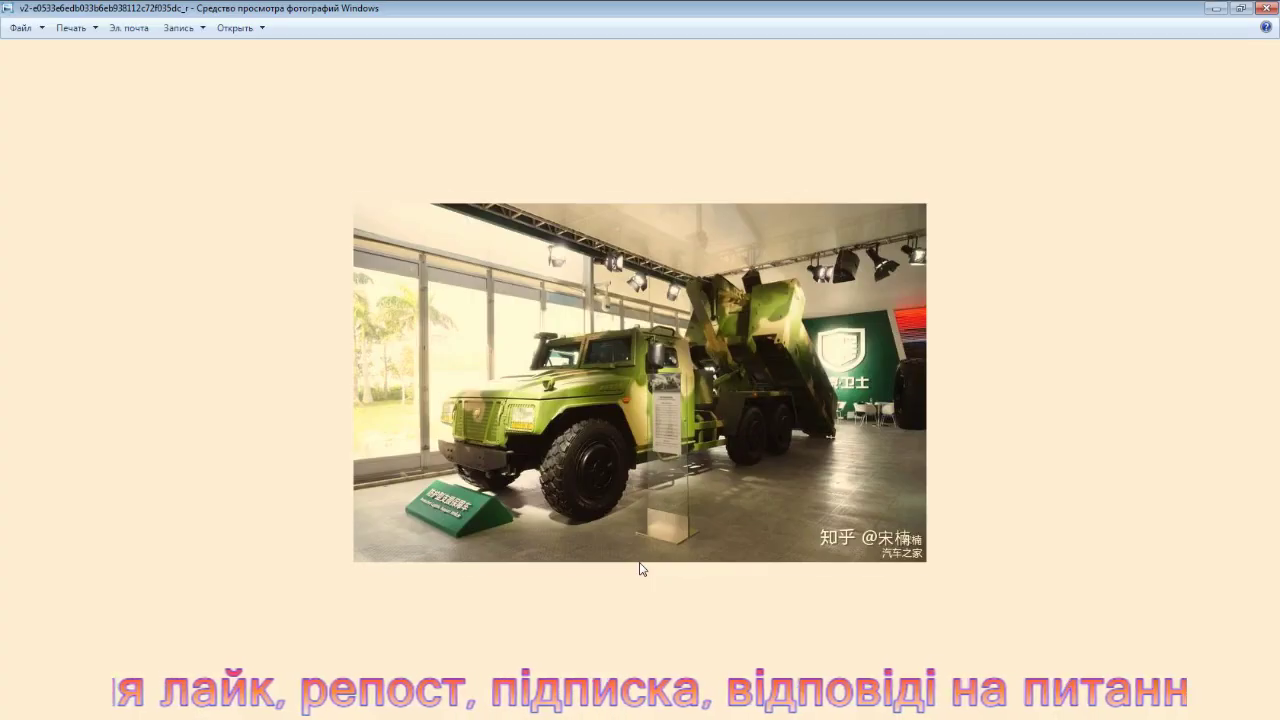
pyautogui.press('Right')
pyautogui.press('Right')
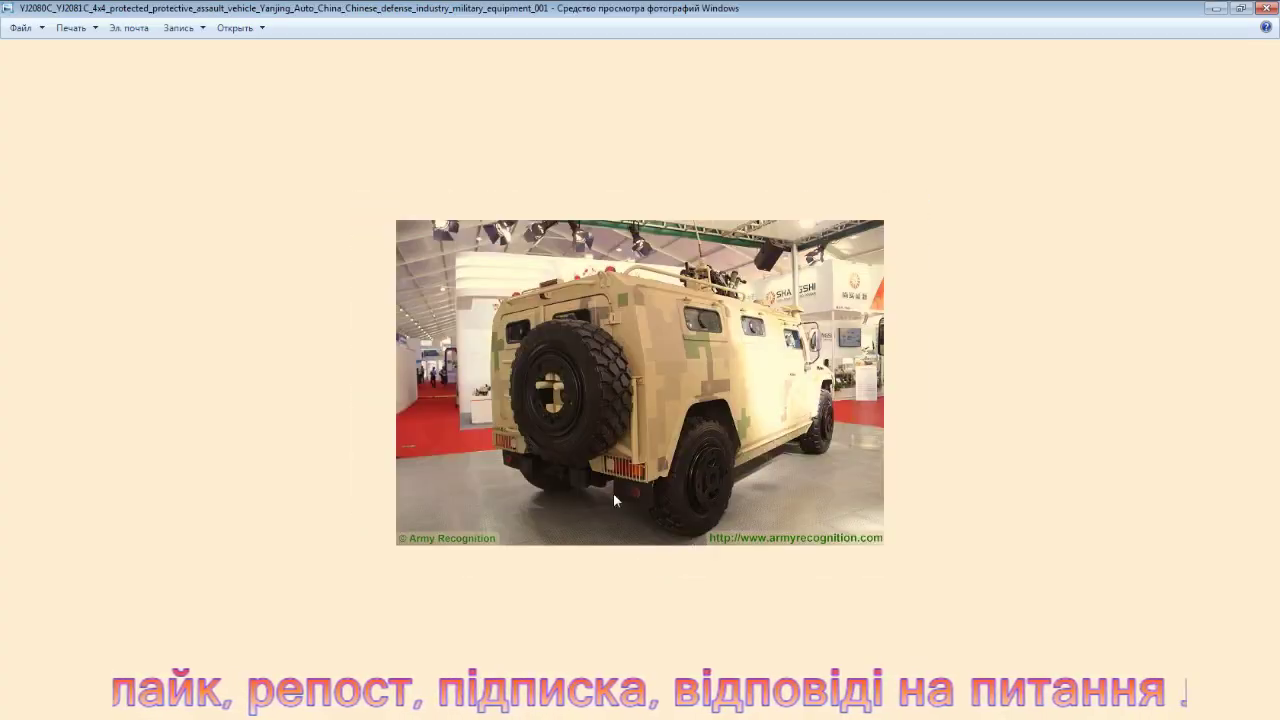
pyautogui.keyDown('ctrl'); pyautogui.scroll(3, 613, 493); pyautogui.keyUp('ctrl')
pyautogui.scroll(1, 504, 430)
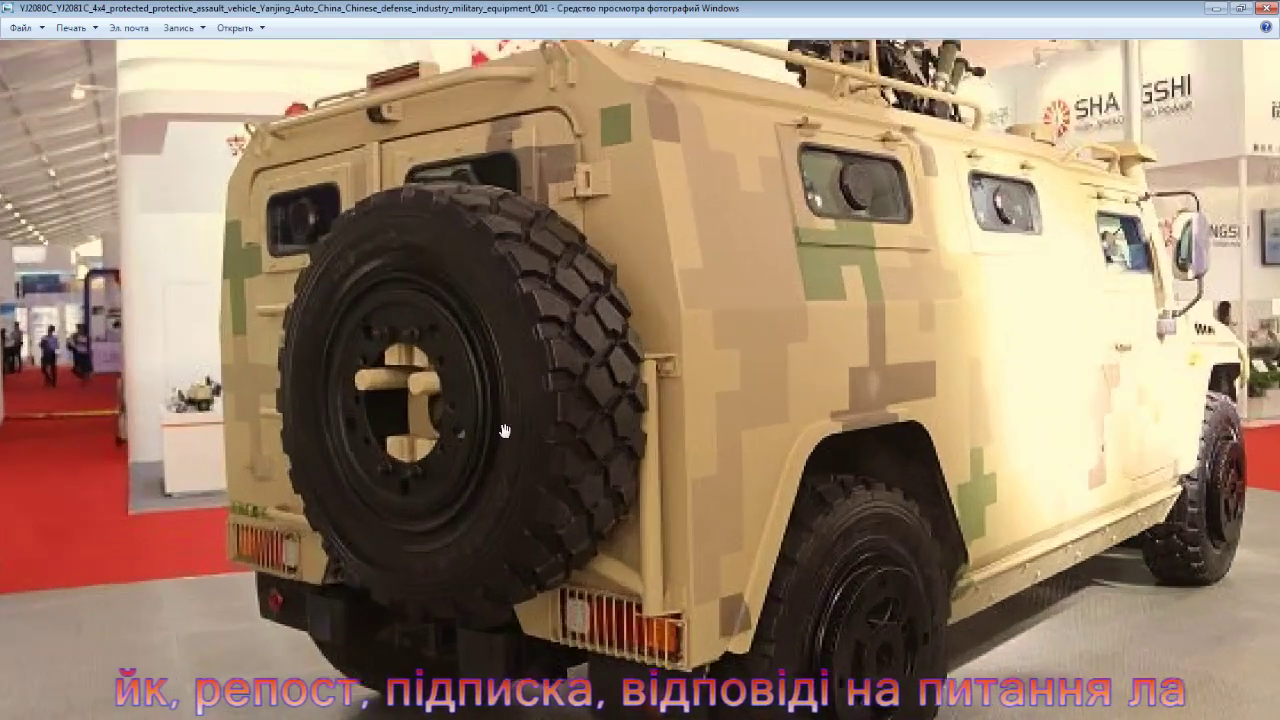
pyautogui.scroll(1, 484, 432)
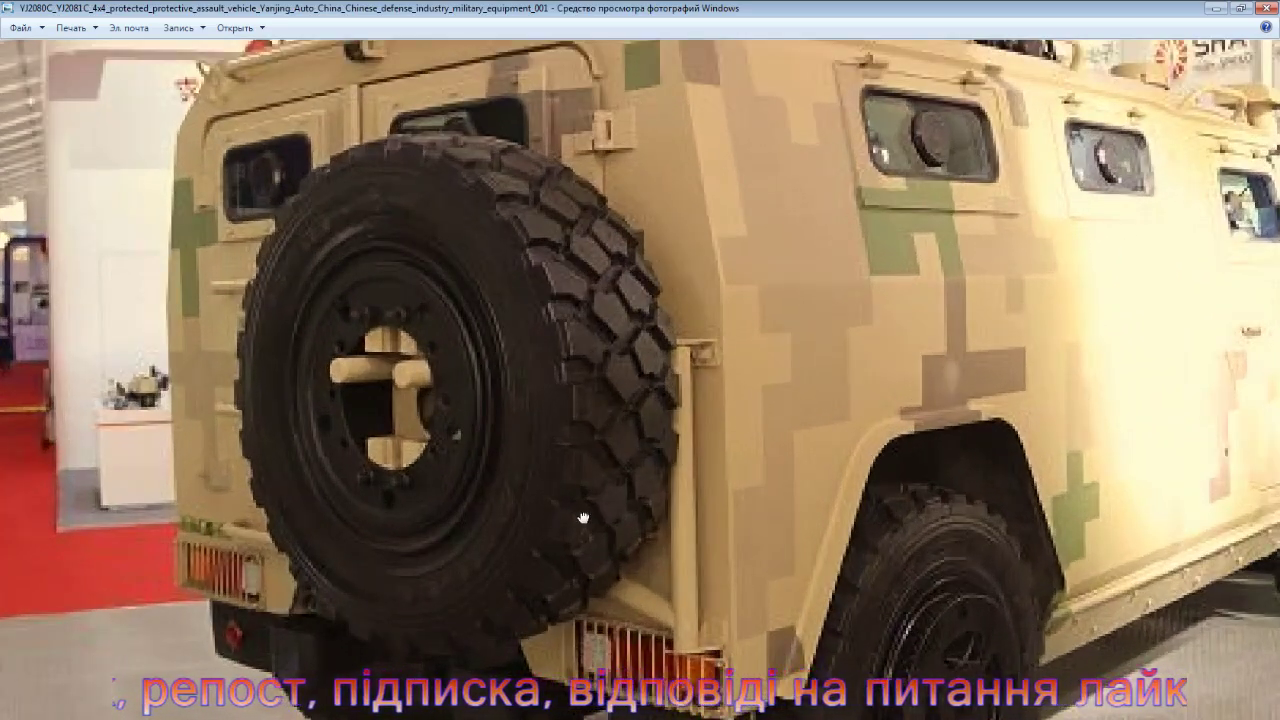
pyautogui.moveTo(583, 518); pyautogui.dragTo(545, 508)
pyautogui.scroll(-5, 545, 508)
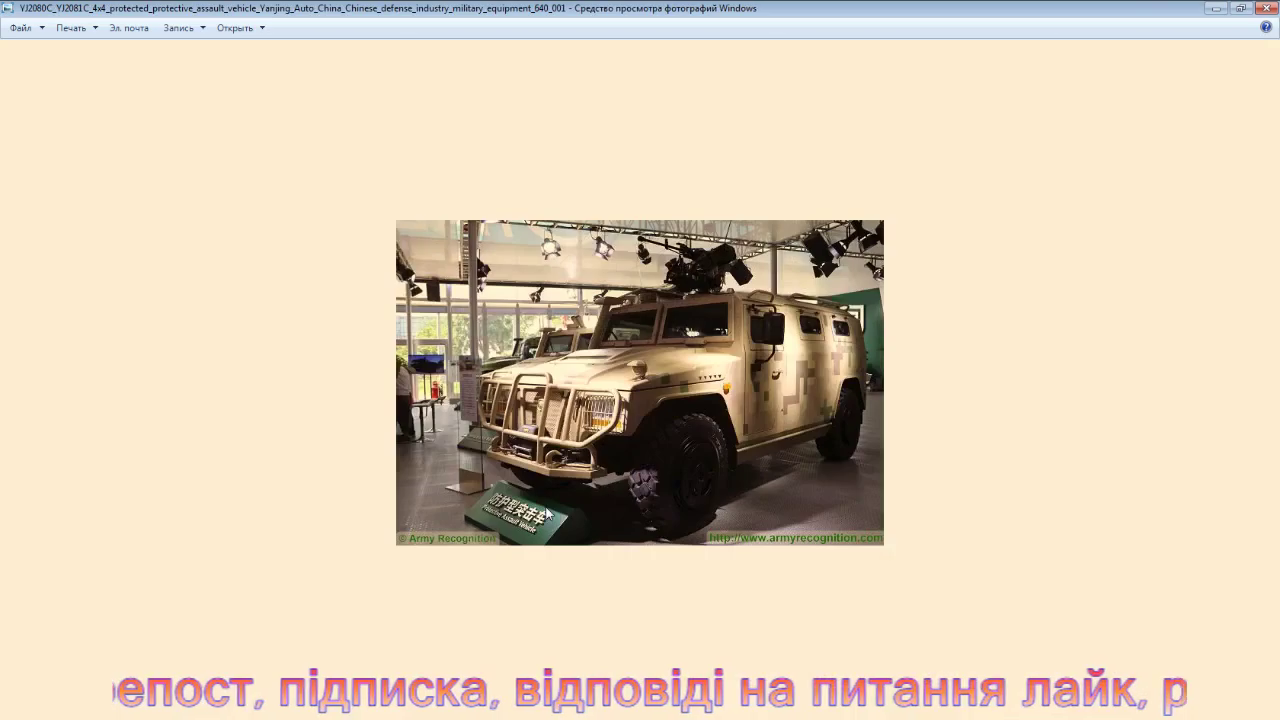
# - Browse forward past the radar-topped vehicle photo and zoom in on a later shot
pyautogui.press('Right')
pyautogui.press('Right')
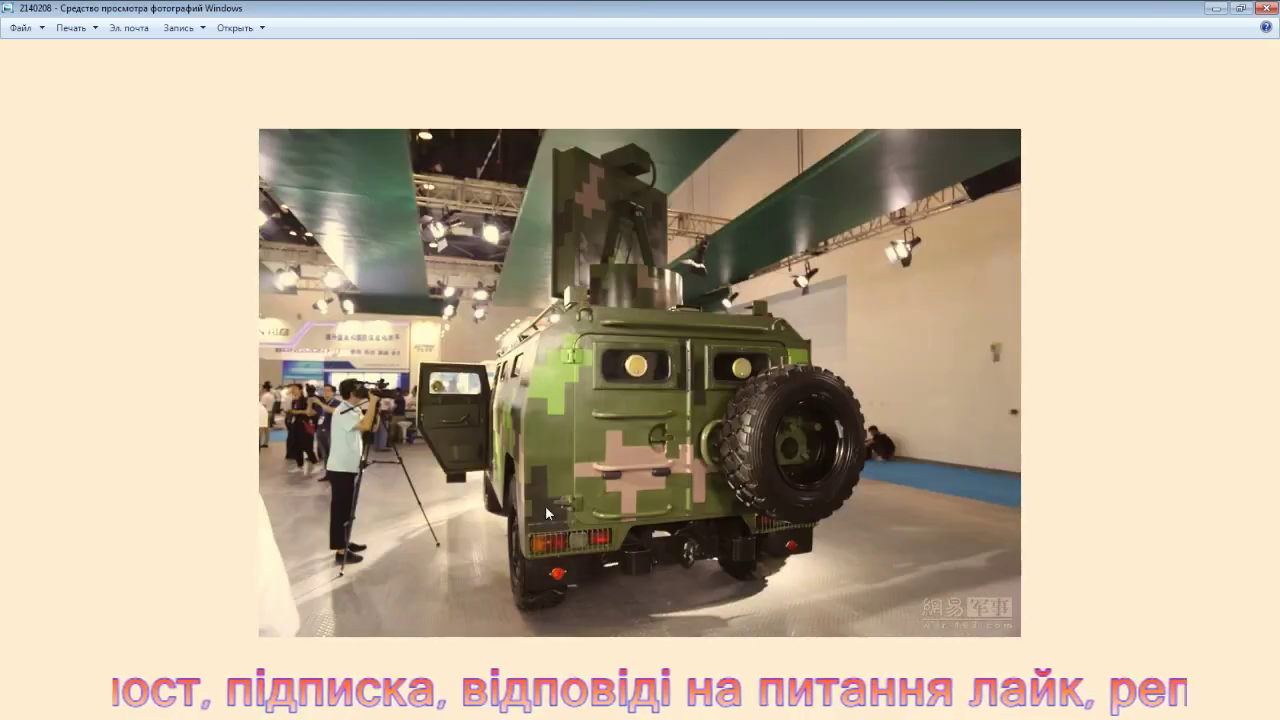
pyautogui.press('Right')
pyautogui.press('Right')
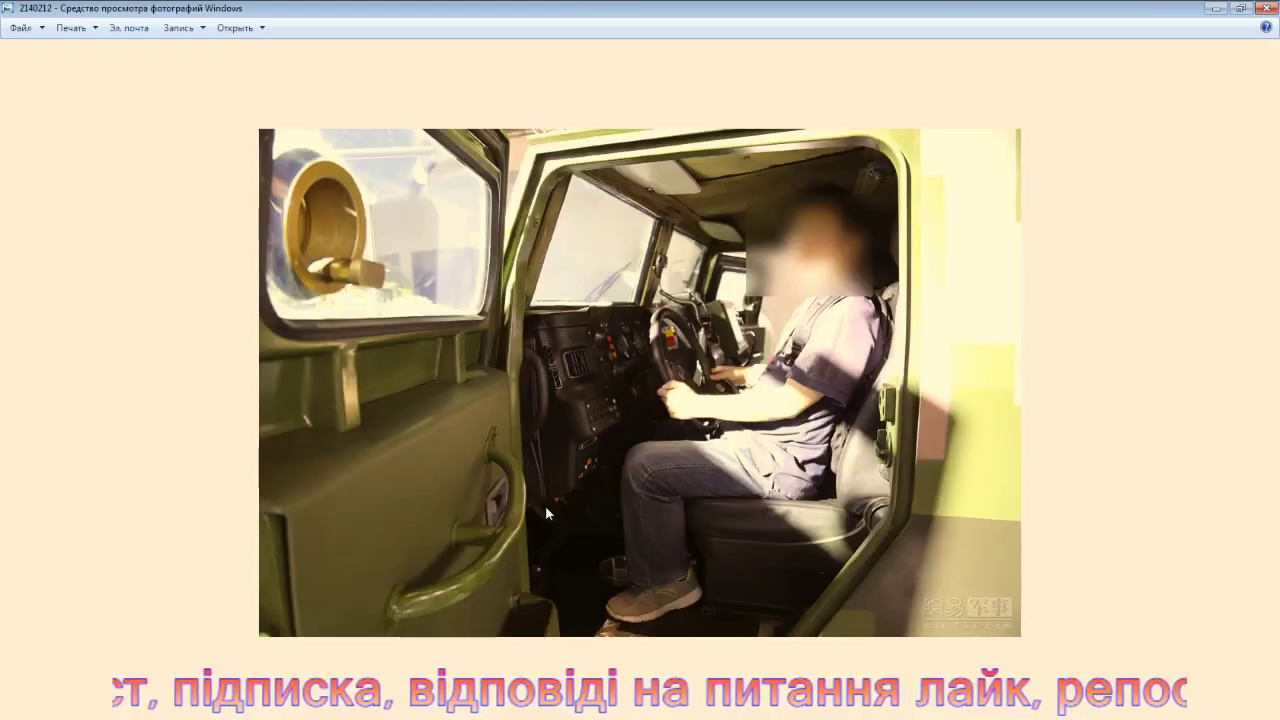
pyautogui.press('Right')
pyautogui.press('Right')
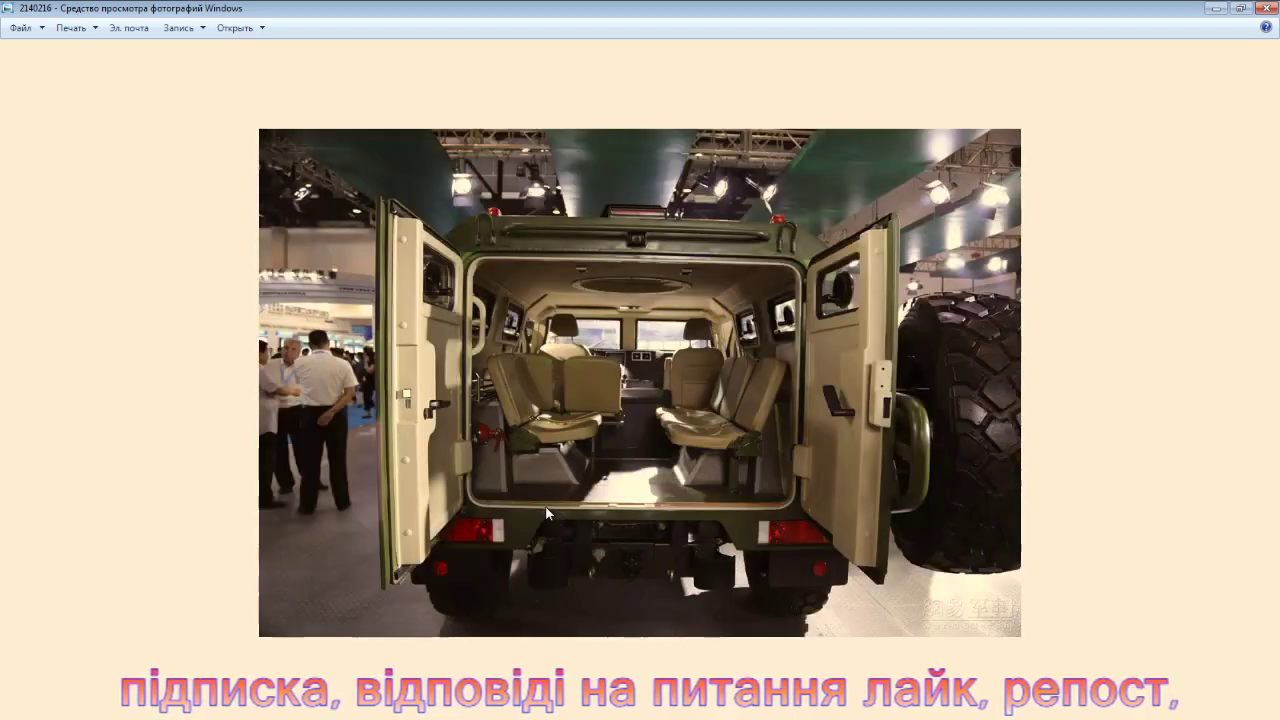
pyautogui.press('Right')
pyautogui.scroll(1, 737, 562)
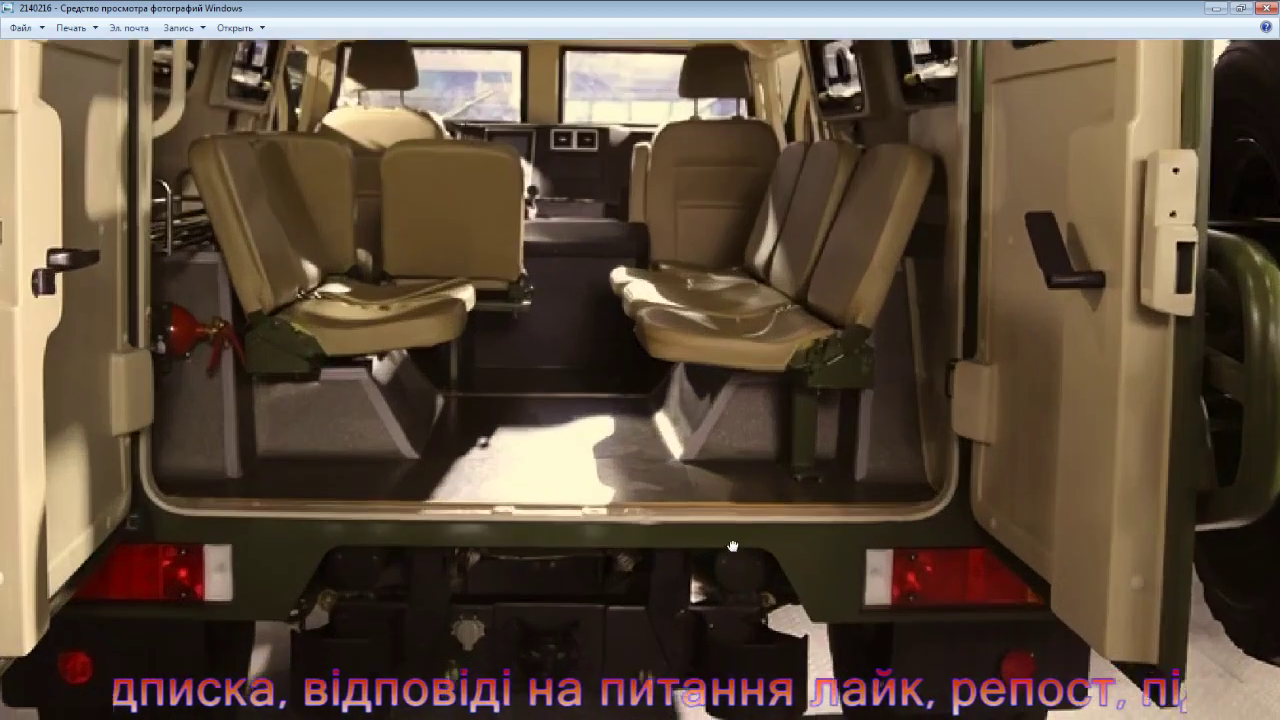
pyautogui.scroll(1, 720, 500)
pyautogui.scroll(1, 713, 470)
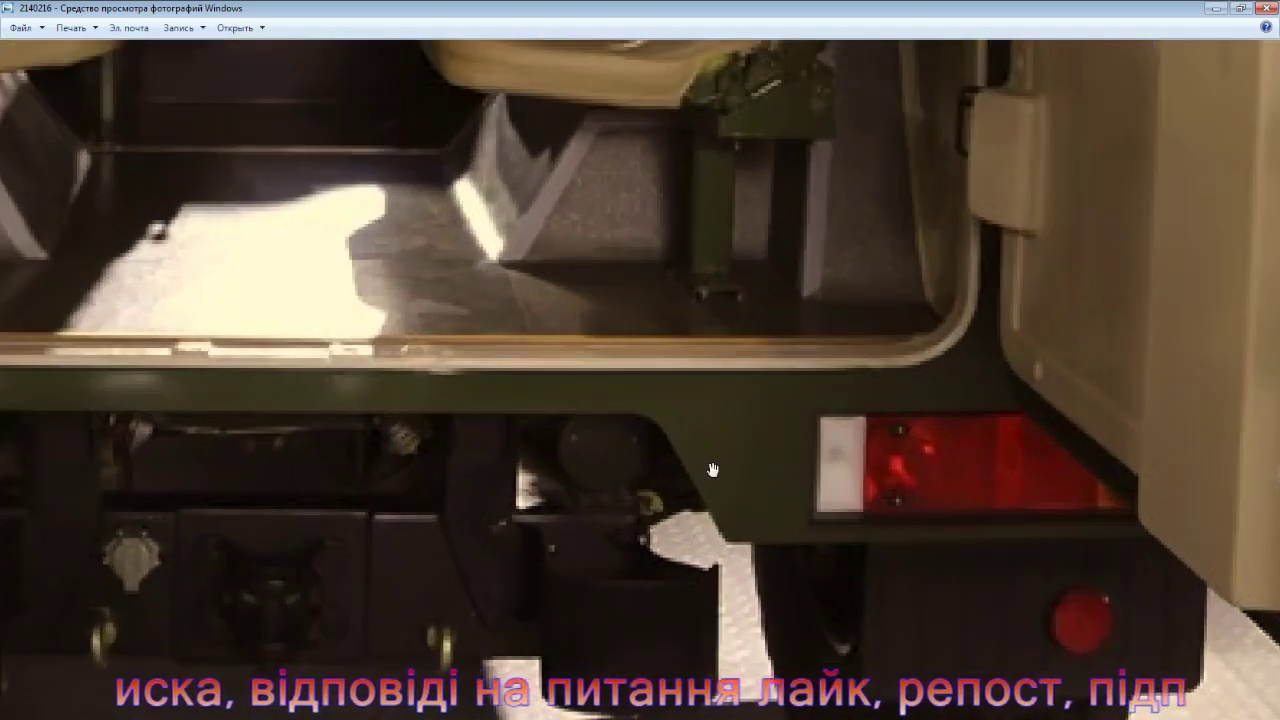
pyautogui.scroll(-2, 713, 470)
# - Step three more photos ahead and zoom into the current reference image
pyautogui.press('Right')
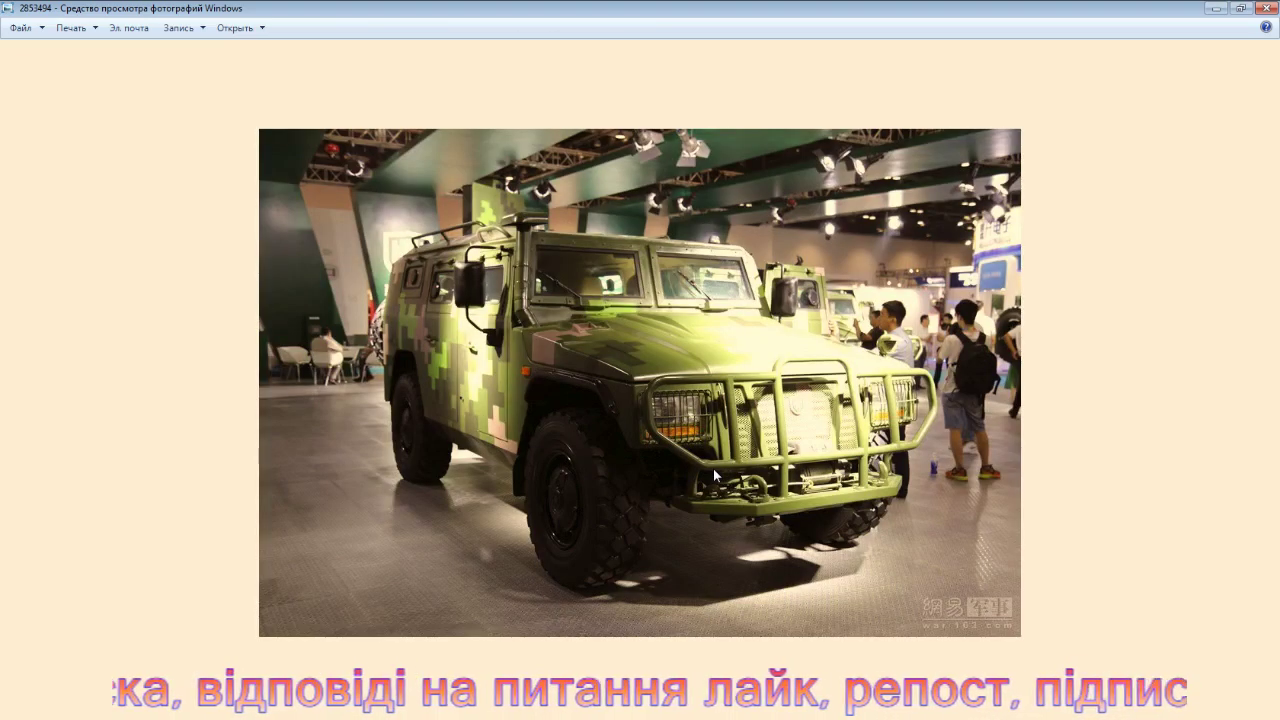
pyautogui.press('Right')
pyautogui.press('Right')
pyautogui.press('Right')
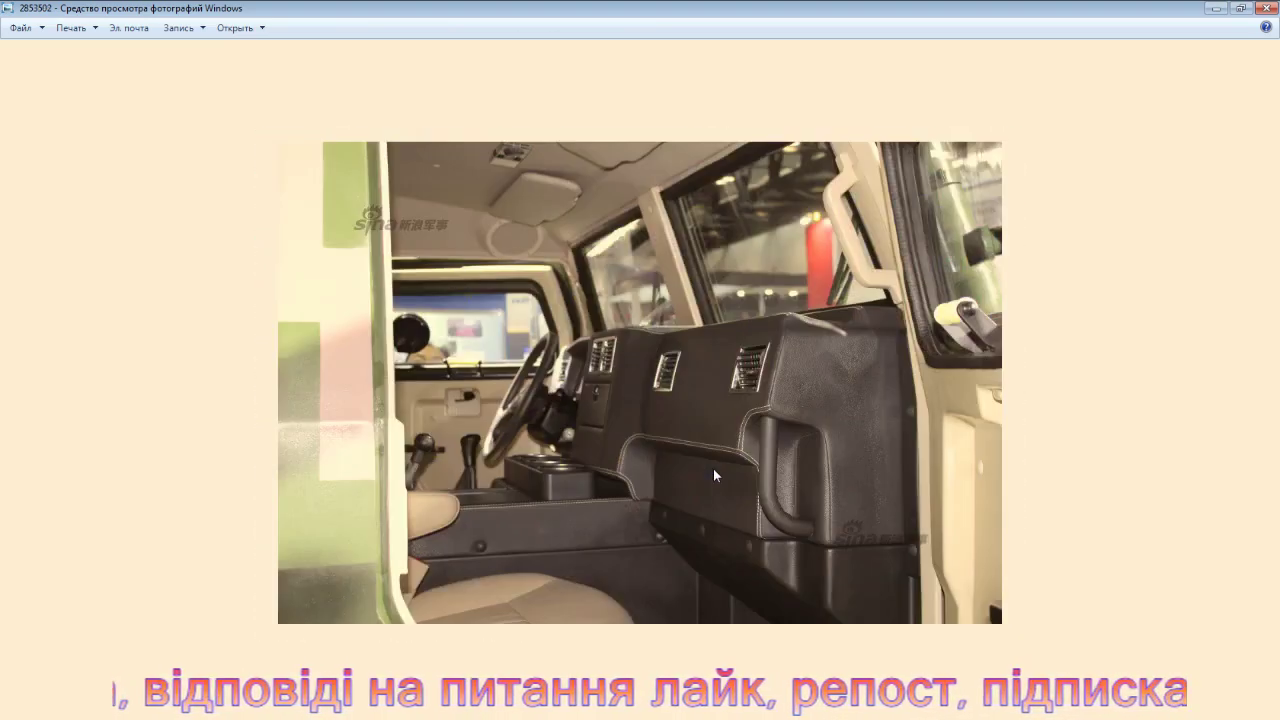
pyautogui.press('Right')
pyautogui.press('Right')
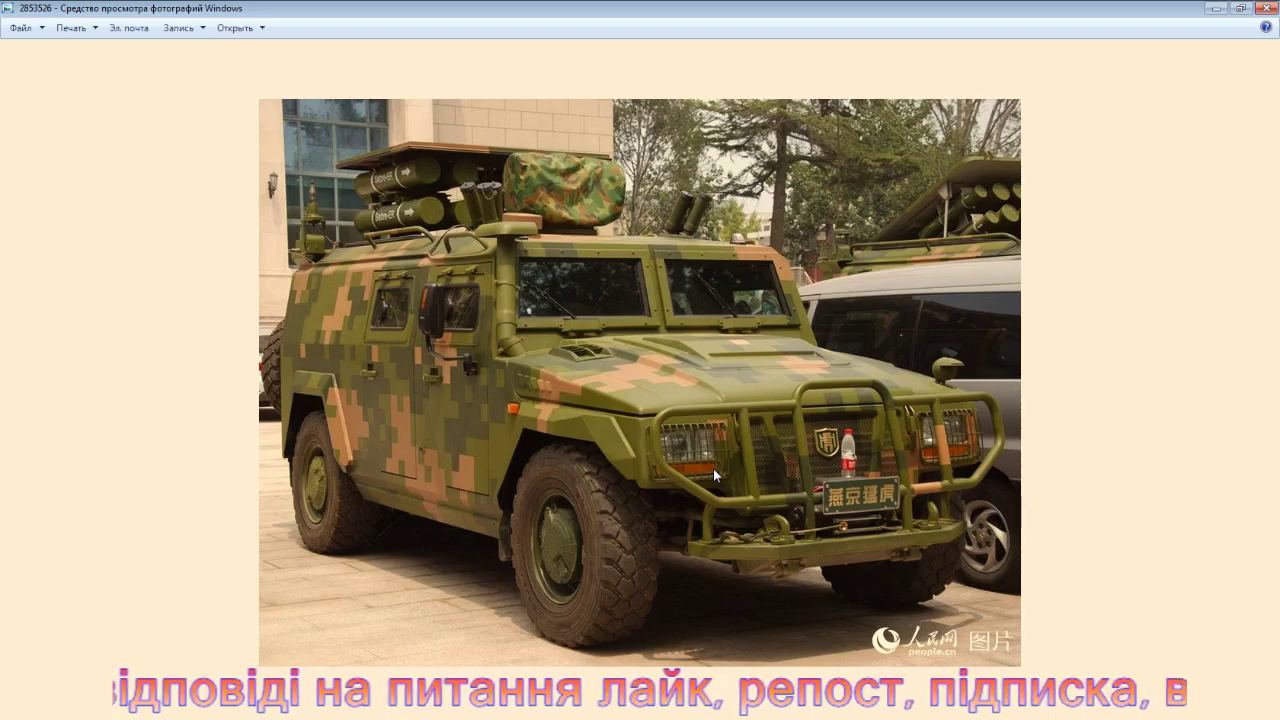
pyautogui.scroll(2, 714, 474)
pyautogui.scroll(2, 680, 534)
pyautogui.scroll(2, 571, 325)
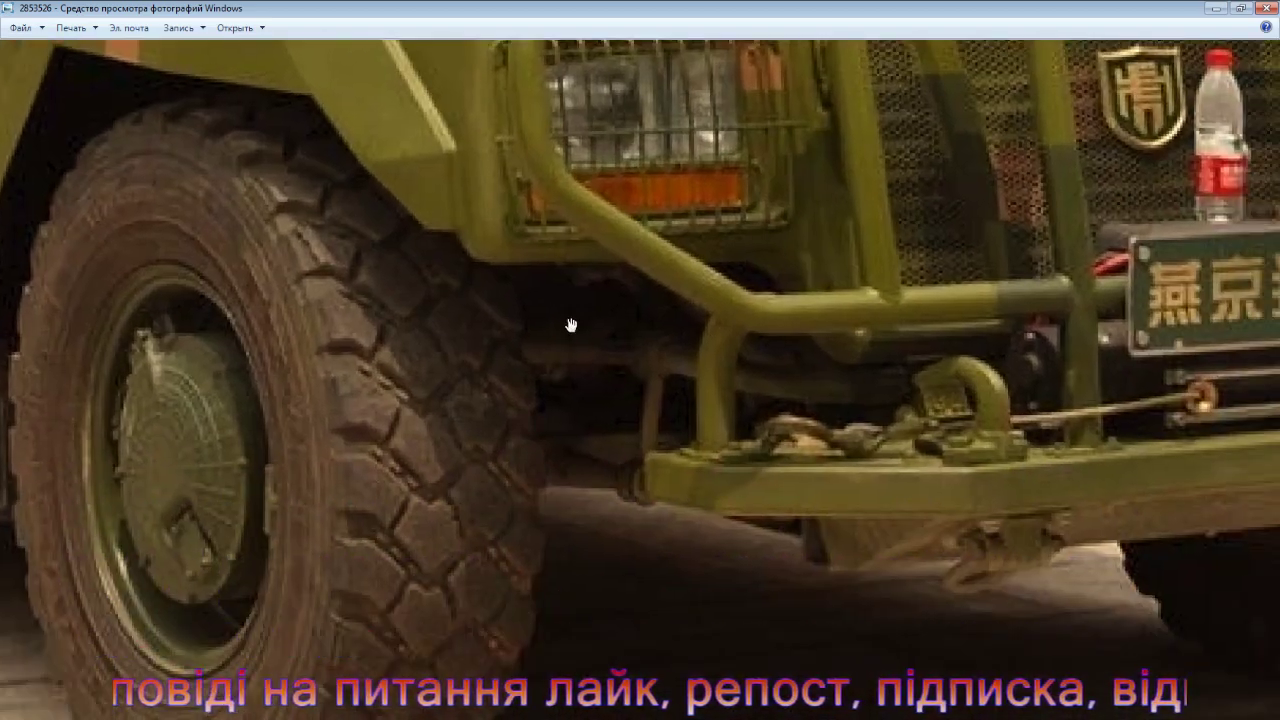
pyautogui.scroll(-2, 856, 331)
pyautogui.scroll(1, 860, 360)
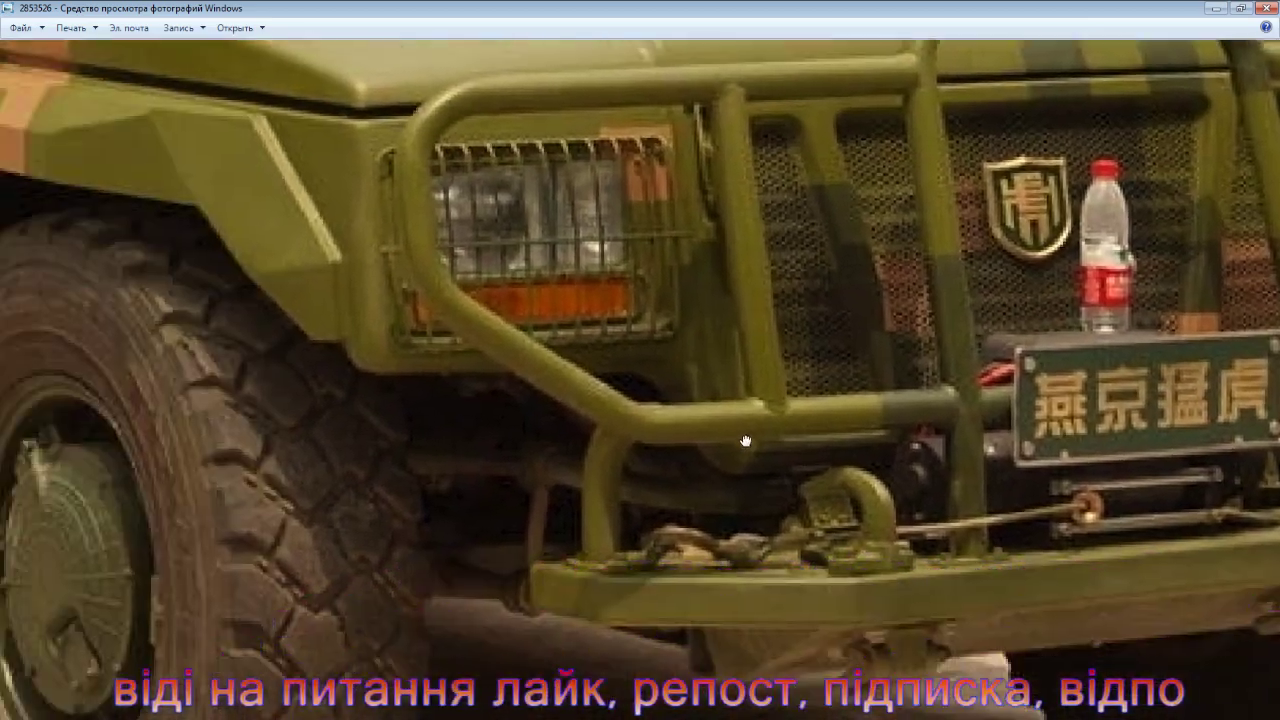
pyautogui.scroll(1, 810, 315)
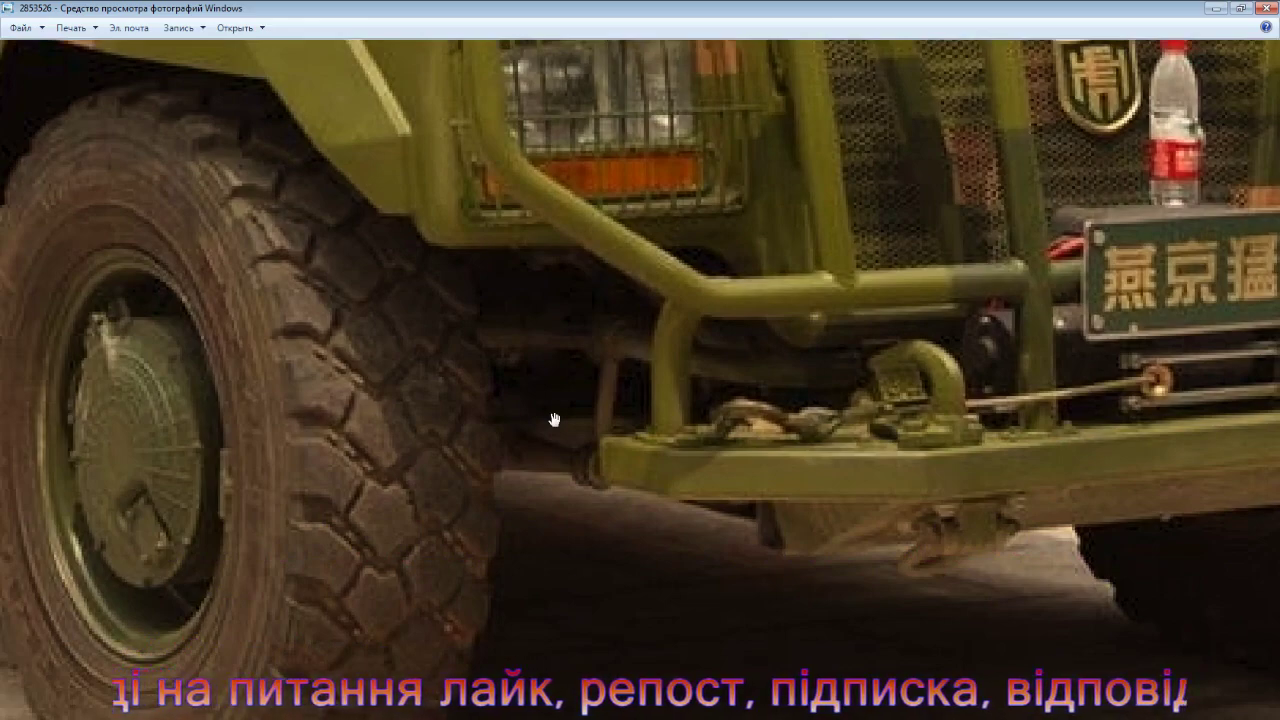
# - Go through photos 2853528, 2853530, 2853532 and 2853534, zooming into each
pyautogui.press('Right')
pyautogui.scroll(4, 570, 470)
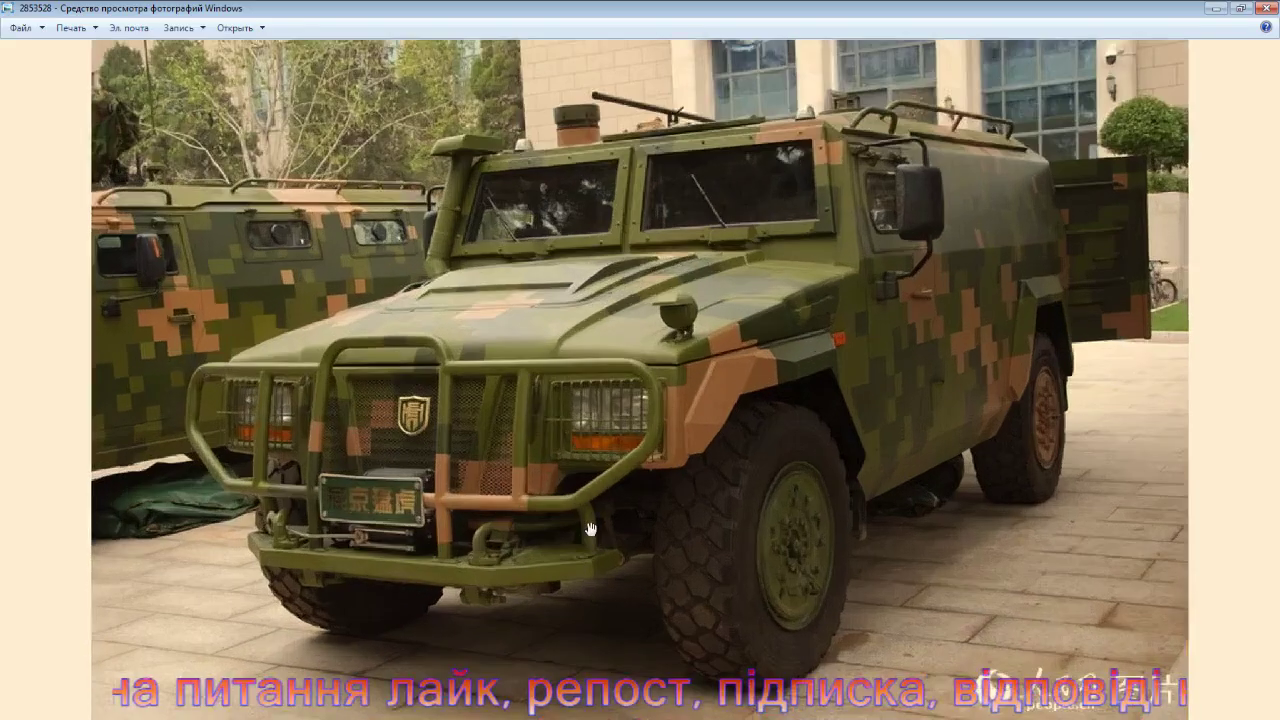
pyautogui.press('Right')
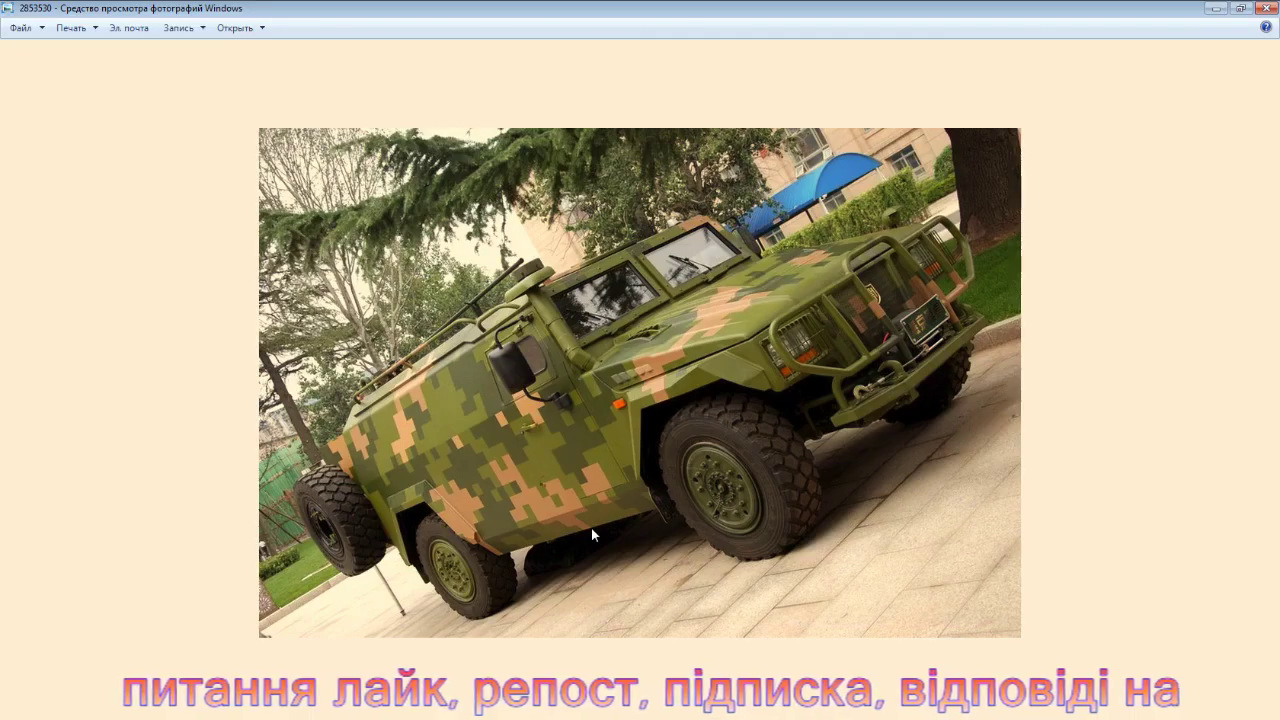
pyautogui.scroll(4, 817, 478)
pyautogui.press('Right')
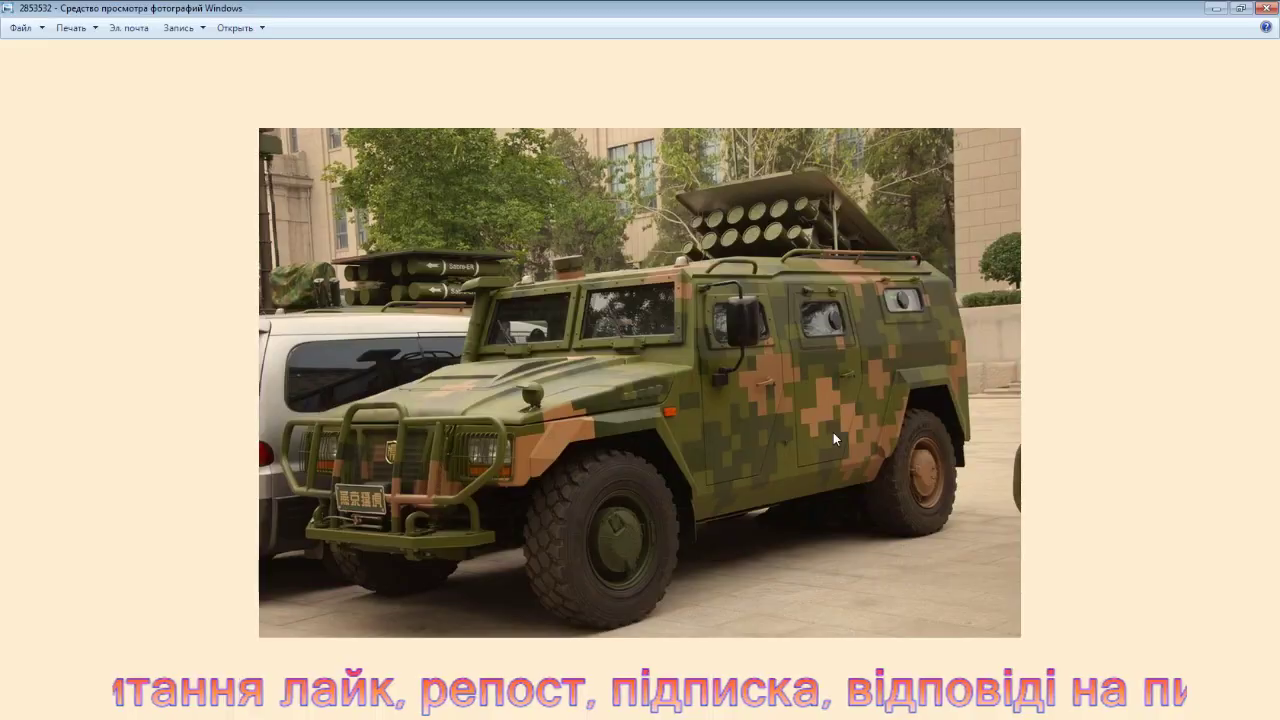
pyautogui.scroll(2, 748, 460)
pyautogui.scroll(2, 654, 527)
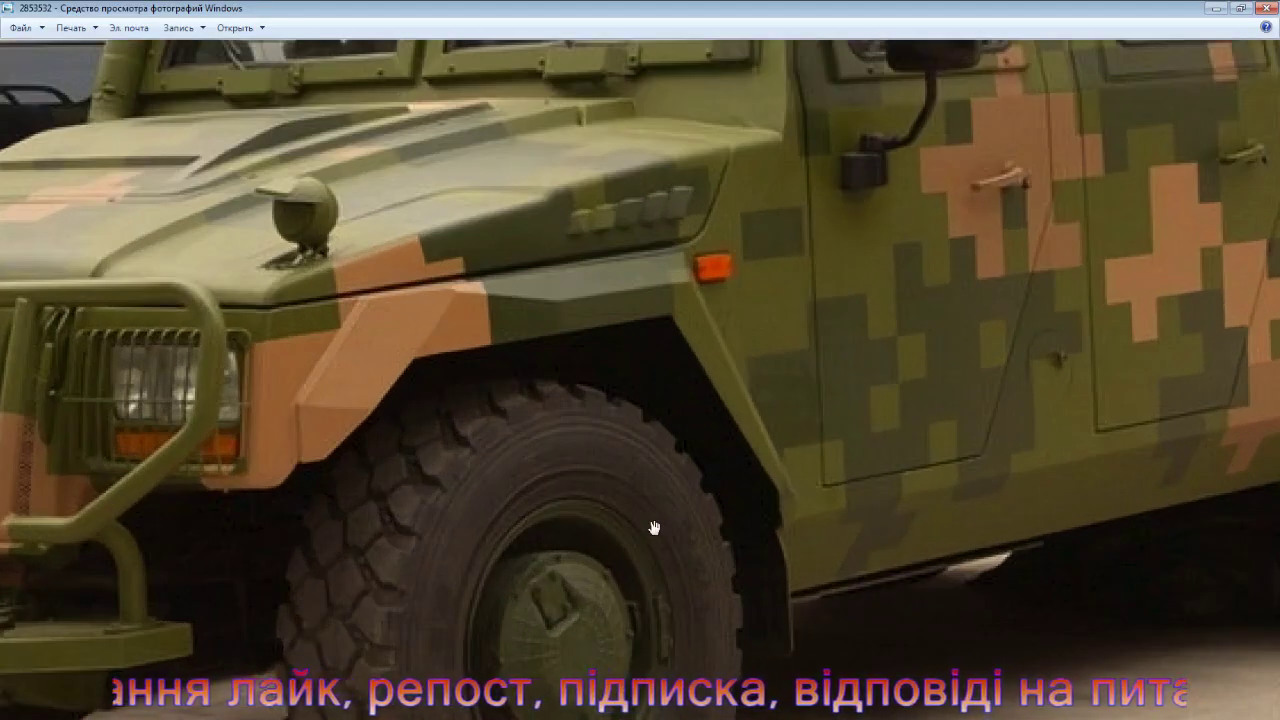
pyautogui.press('Right')
pyautogui.scroll(2, 540, 558)
pyautogui.scroll(2, 507, 564)
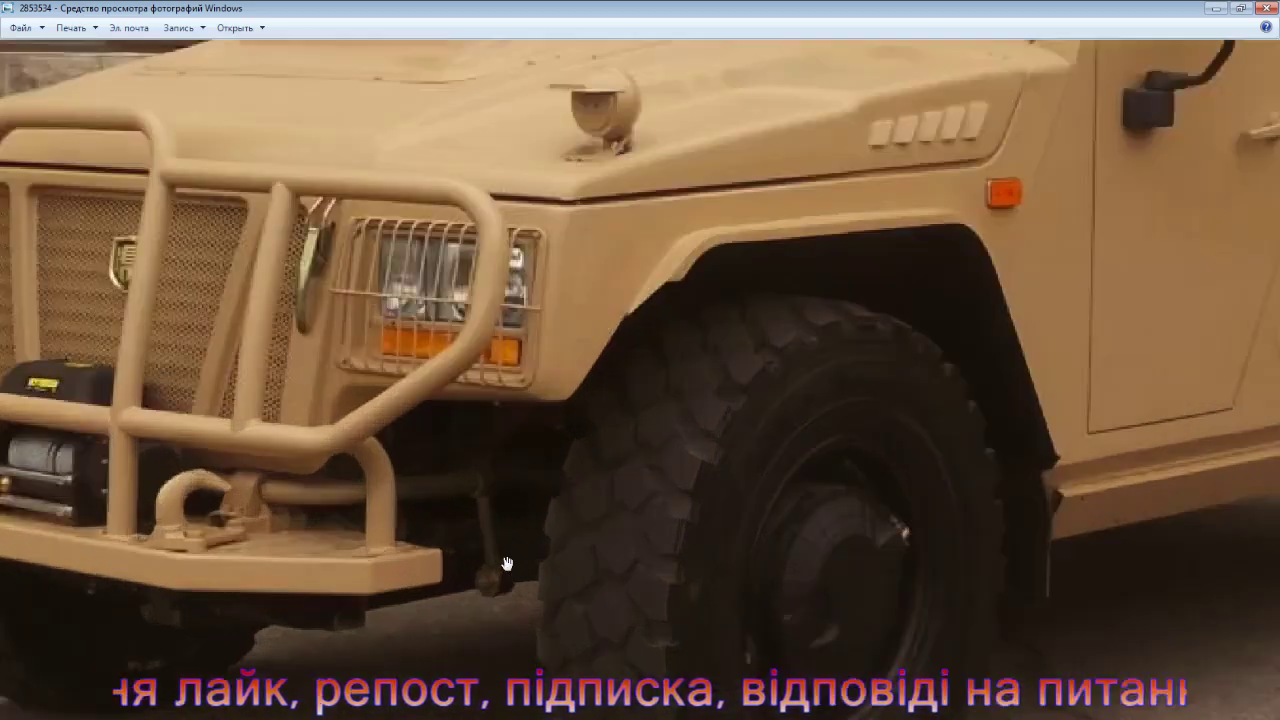
pyautogui.scroll(1, 507, 564)
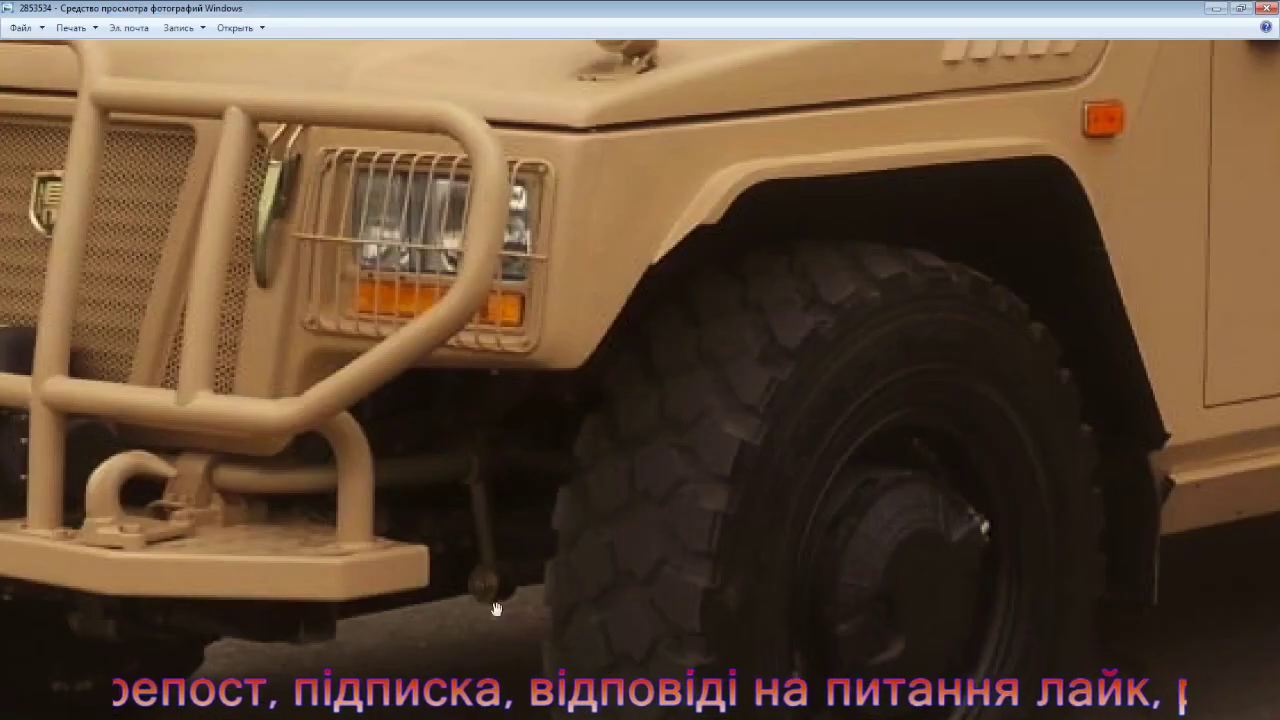
# - Browse past the tan side-view photo to the engine-bay shot, enlarge it and pan to its top
pyautogui.press('Right')
pyautogui.press('Right')
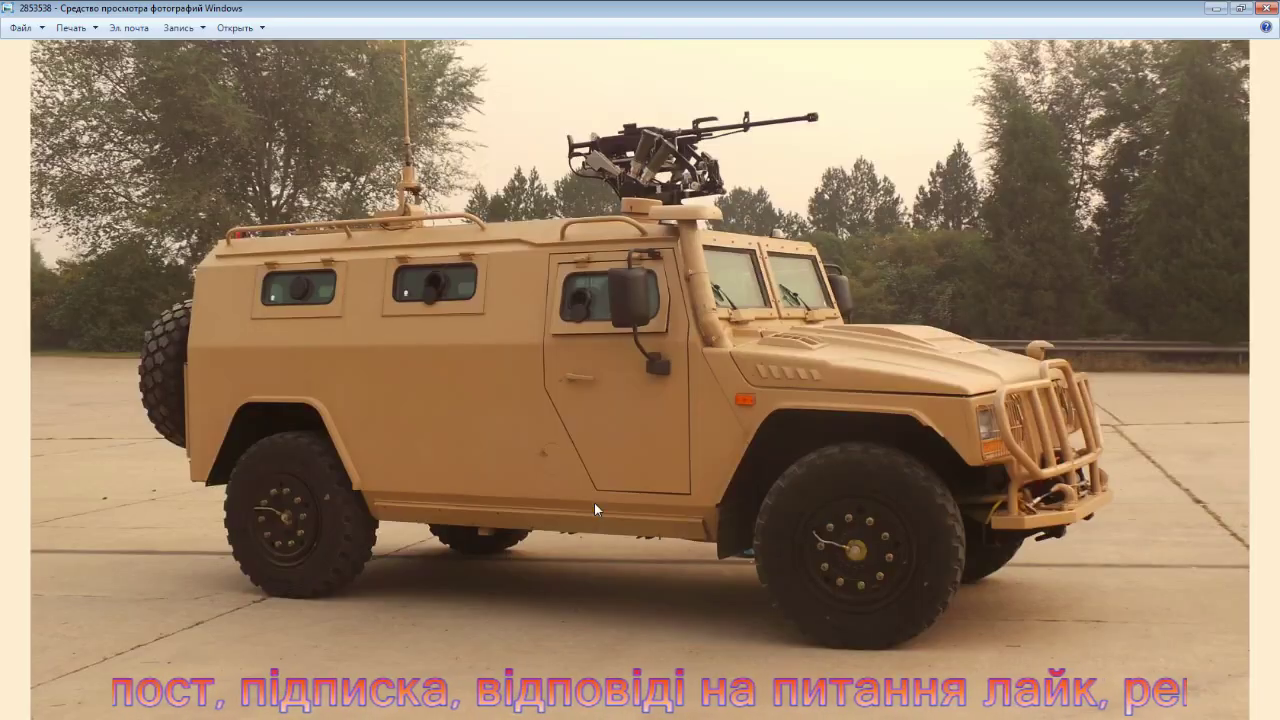
pyautogui.press('Right')
pyautogui.press('Right')
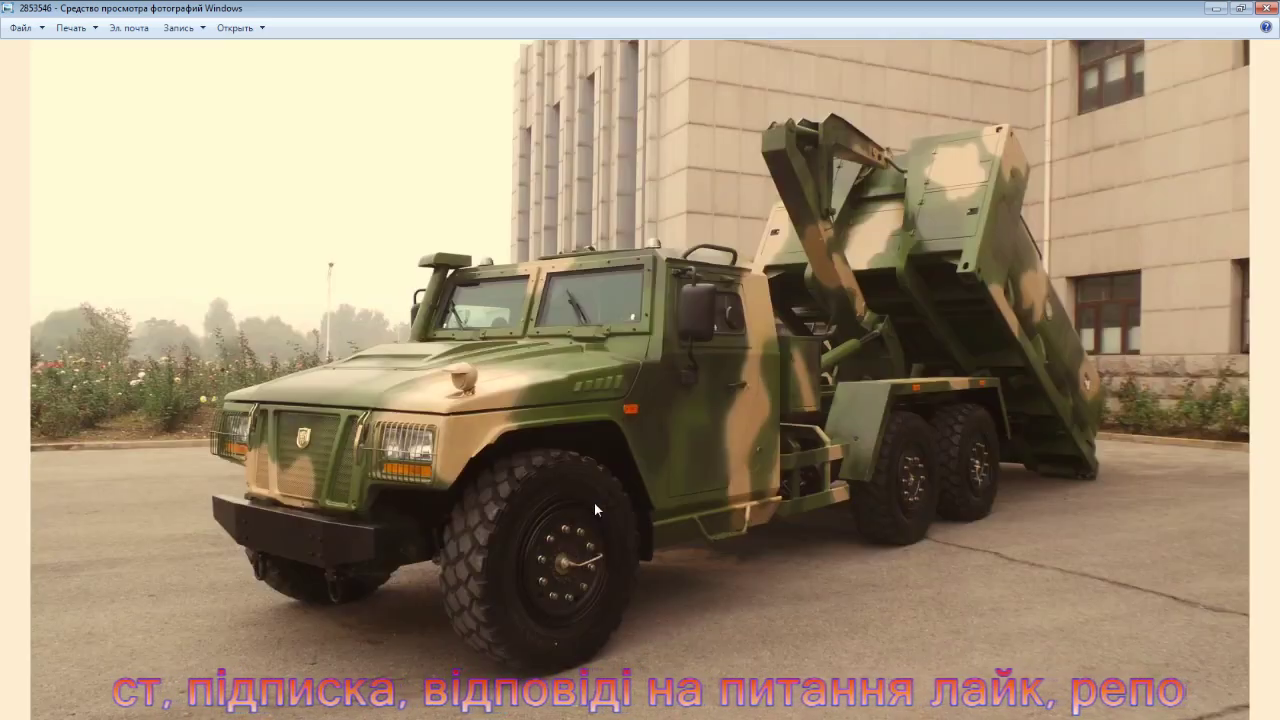
pyautogui.press('Right')
pyautogui.press('Right')
pyautogui.press('Right')
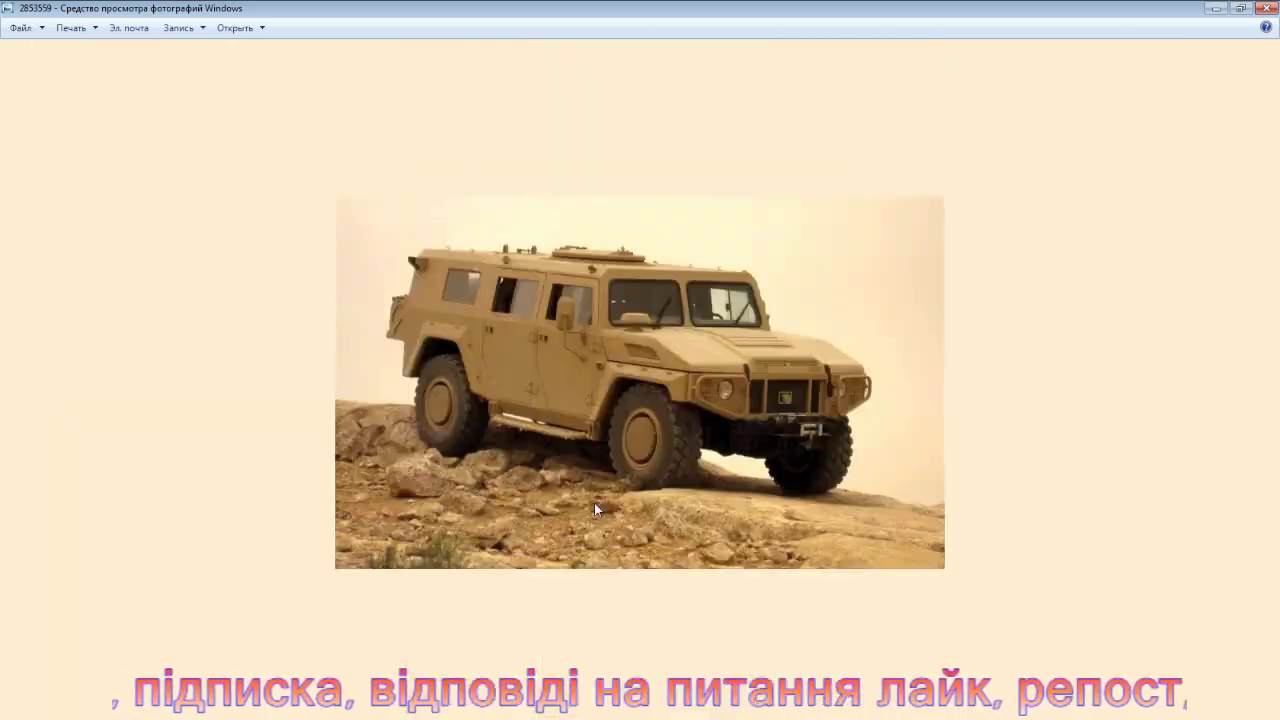
pyautogui.press('Right')
pyautogui.press('Right')
pyautogui.press('Right')
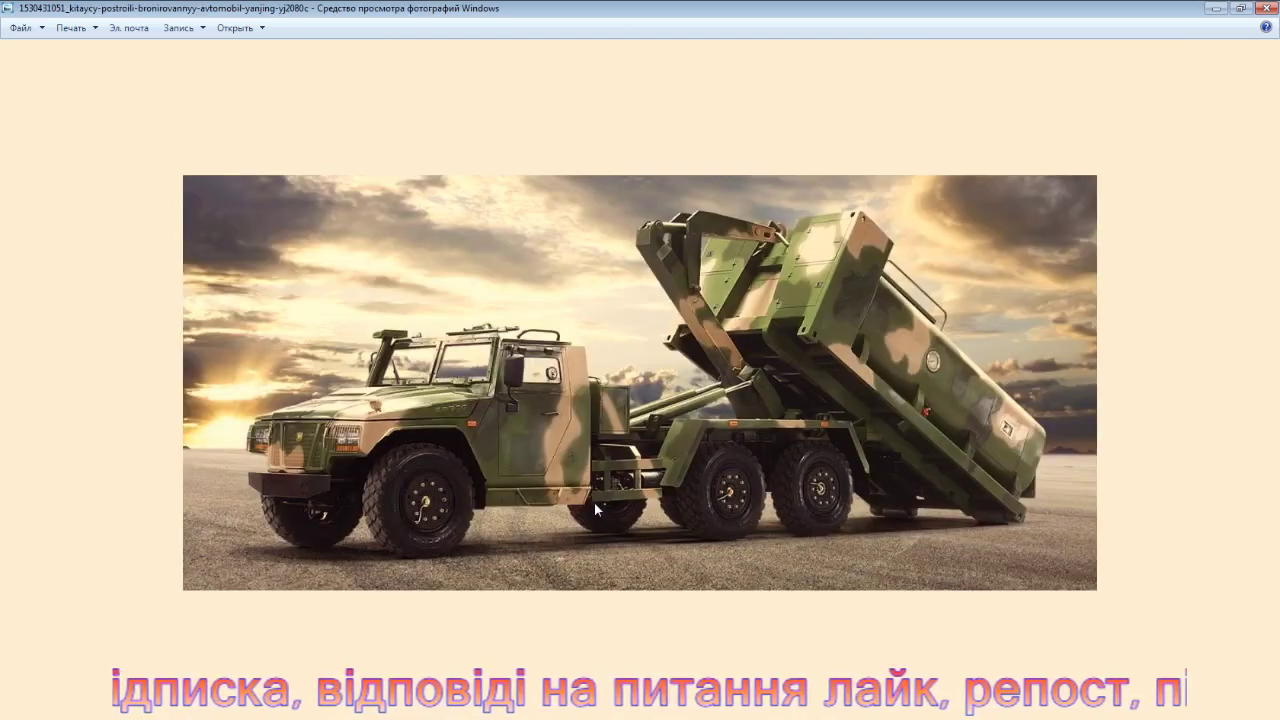
pyautogui.press('Right')
pyautogui.press('Right')
pyautogui.press('Right')
pyautogui.press('Right')
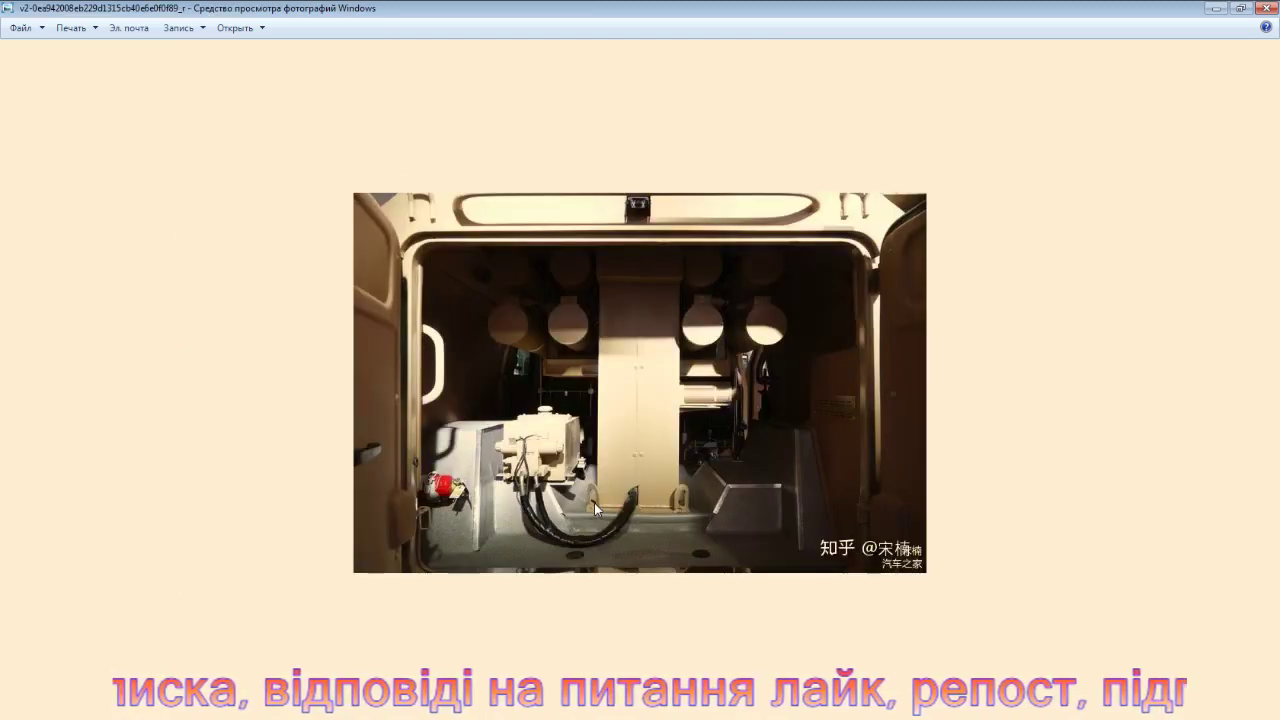
pyautogui.press('Right')
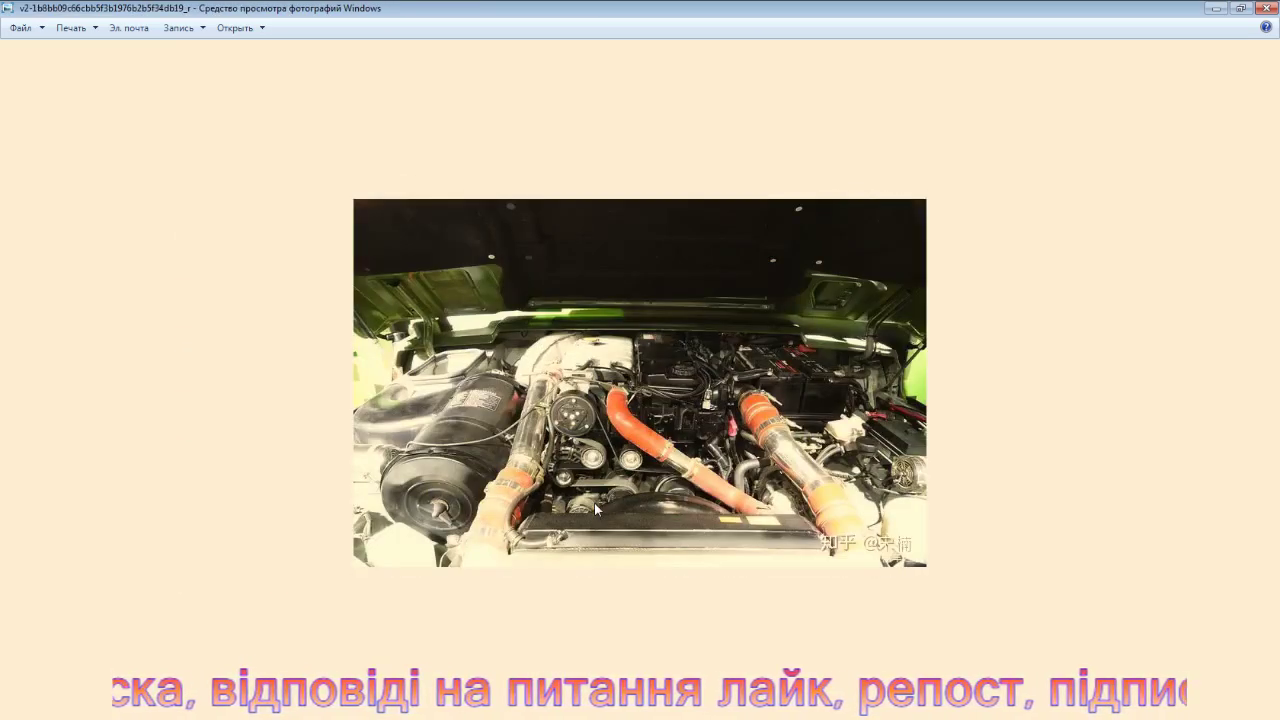
pyautogui.scroll(2, 594, 503)
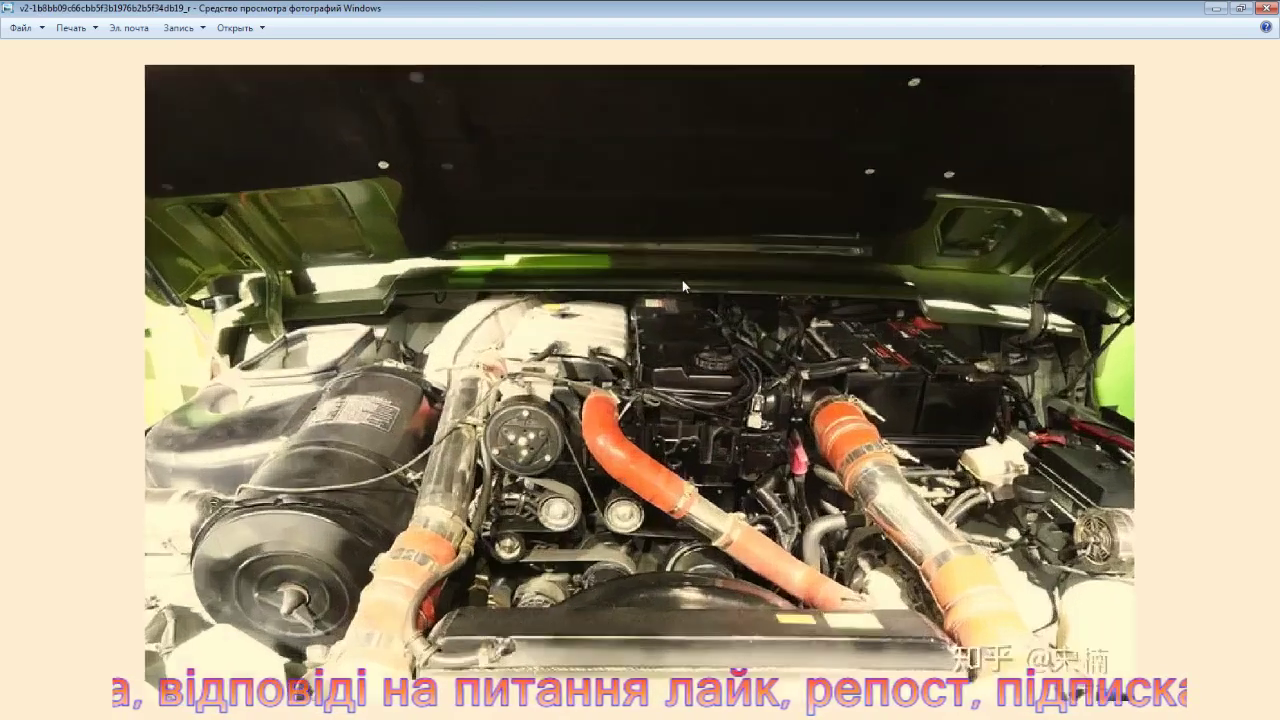
pyautogui.moveTo(681, 280); pyautogui.dragTo(632, 326)
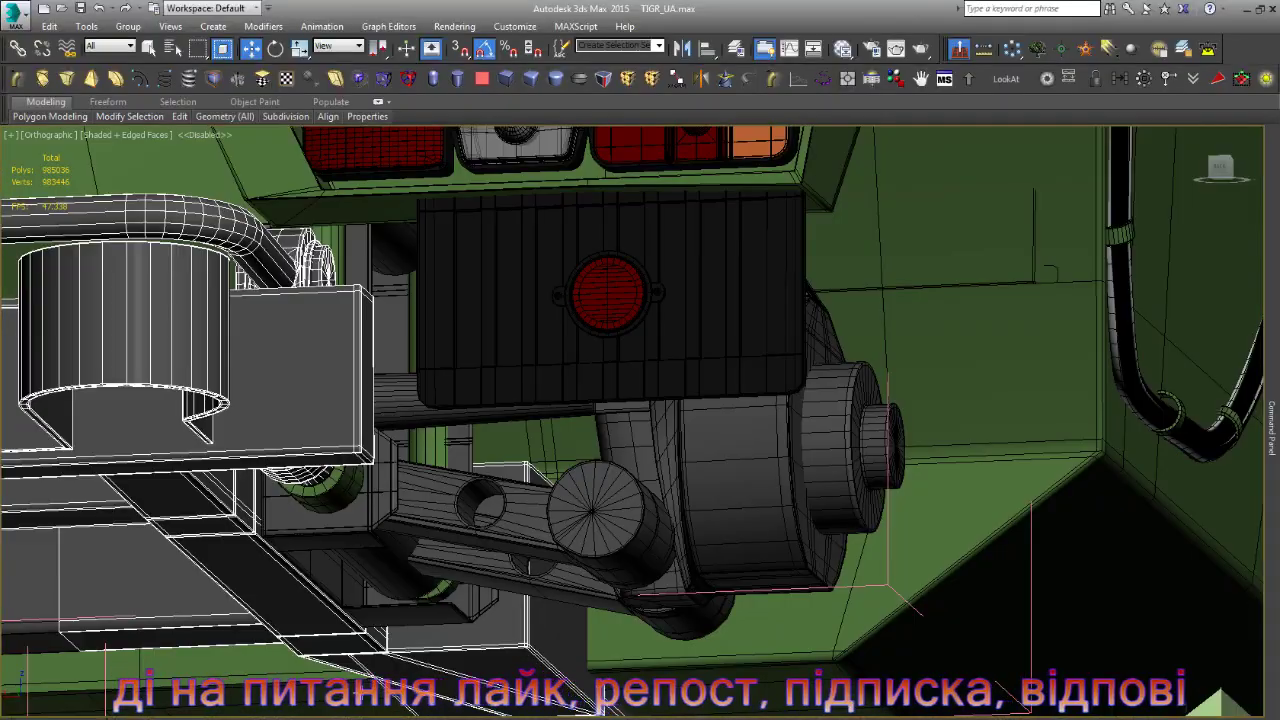
# - Orbit from the vehicle's rear around to its side and front, and select the hood panel
pyautogui.scroll(-3, 550, 462)
pyautogui.scroll(2, 490, 447)
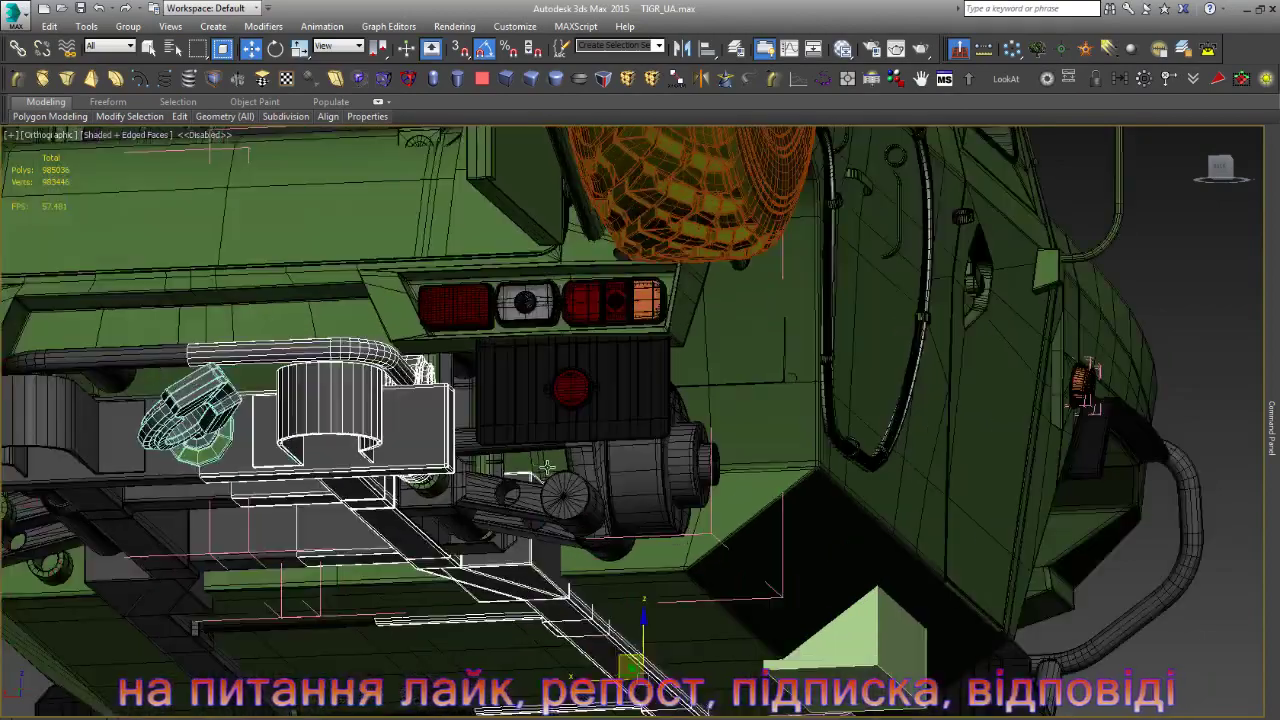
pyautogui.scroll(3, 560, 400)
pyautogui.scroll(3, 615, 465)
pyautogui.click(615, 465)
pyautogui.scroll(3, 499, 419)
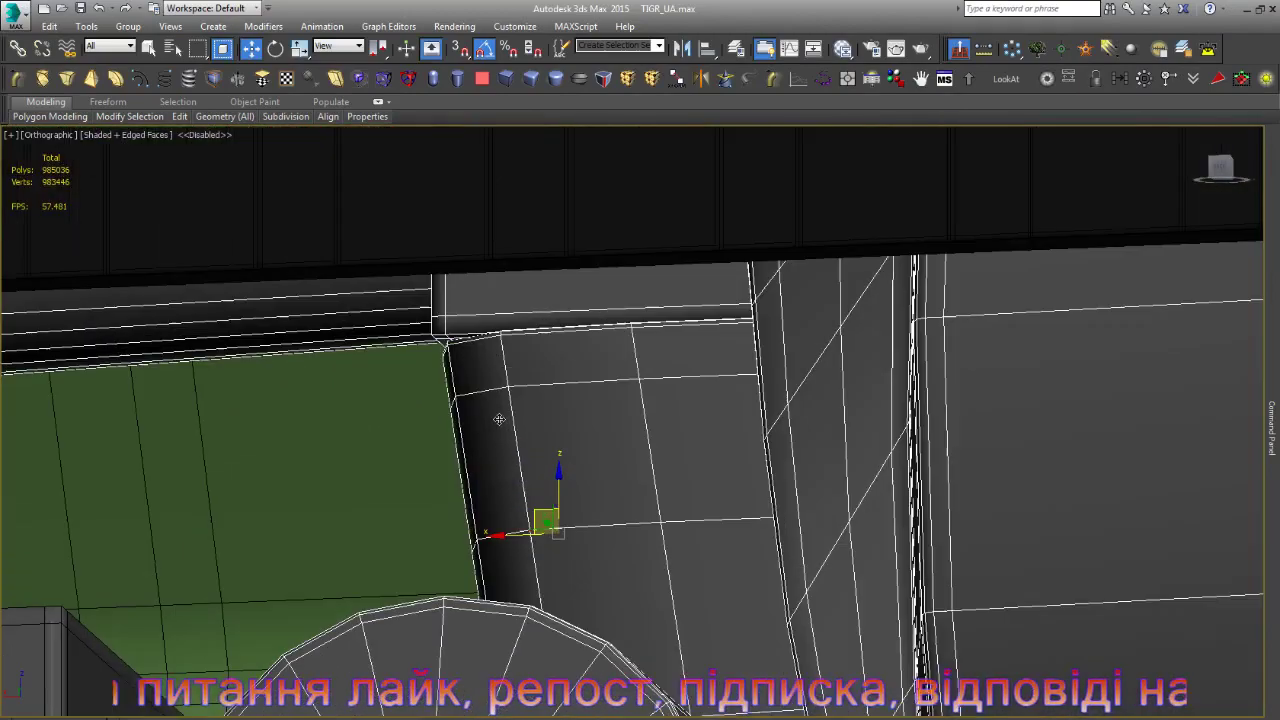
pyautogui.scroll(-3, 510, 426)
pyautogui.scroll(-3, 510, 426)
pyautogui.scroll(-2, 510, 426)
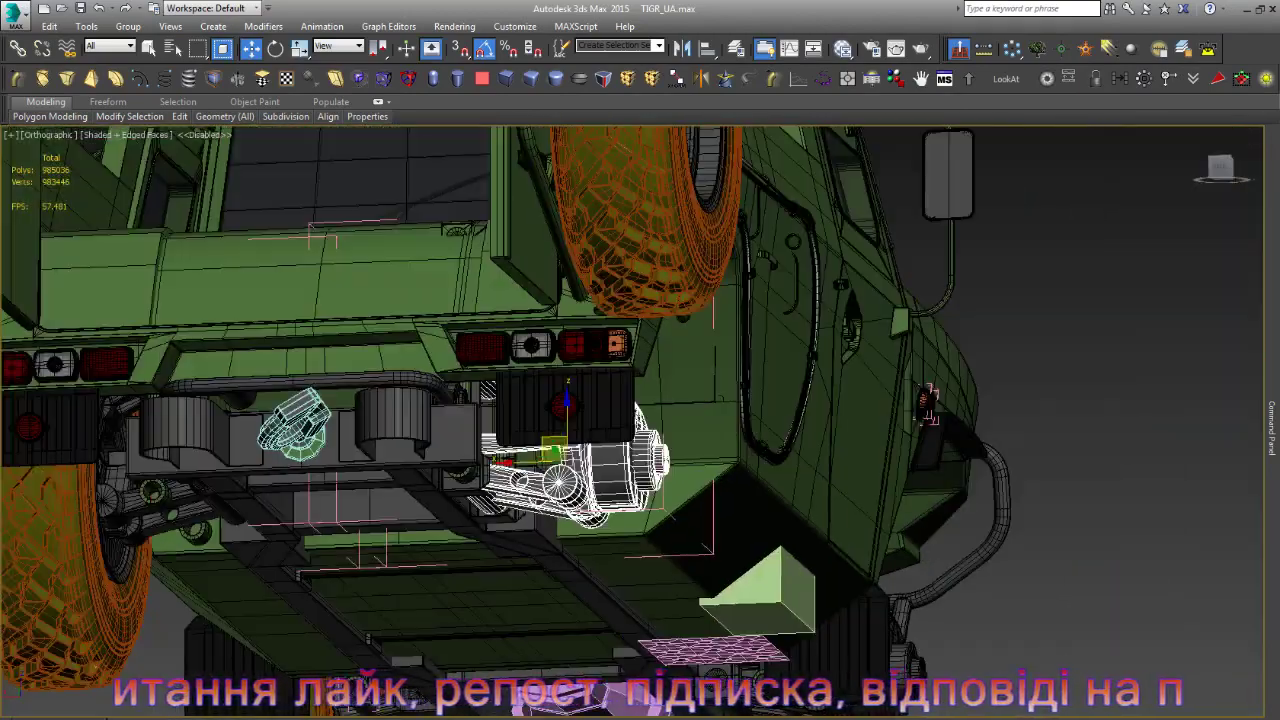
pyautogui.moveTo(510, 426)
pyautogui.keyDown('alt'); pyautogui.mouseDown(button='middle')
pyautogui.moveTo(642, 532)
pyautogui.moveTo(615, 528)
pyautogui.mouseUp(button='middle'); pyautogui.keyUp('alt')
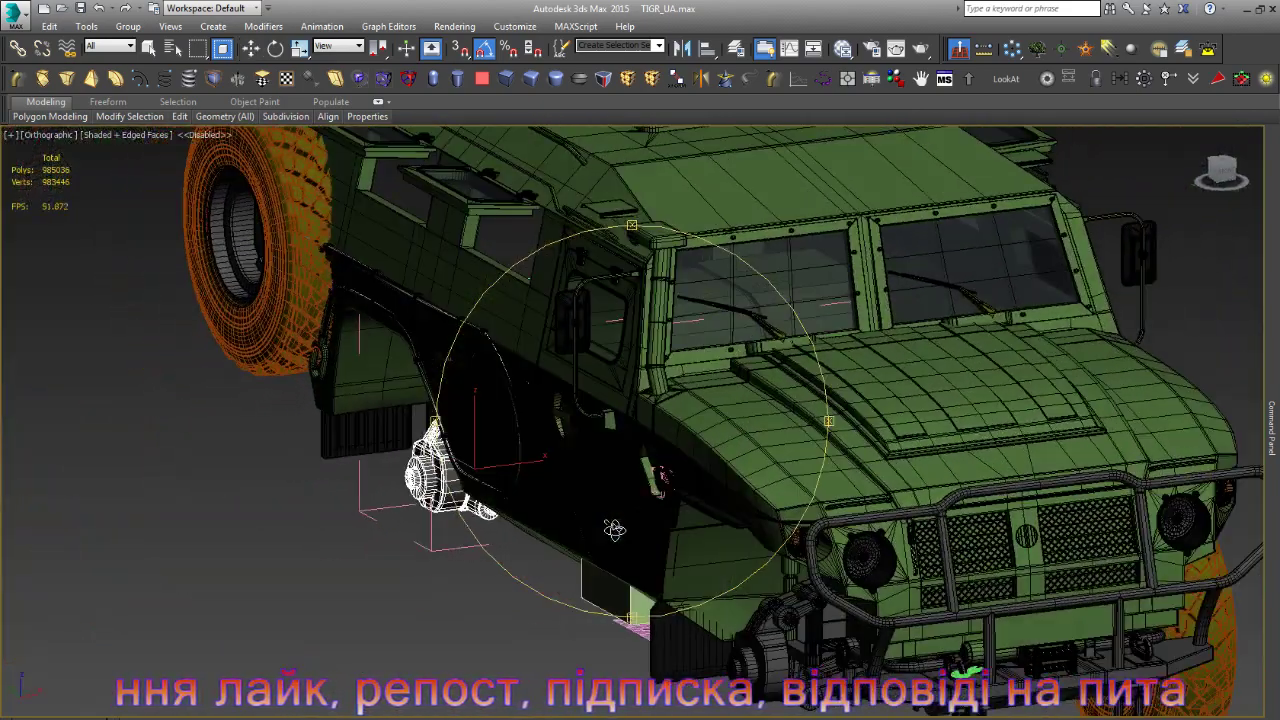
pyautogui.click(757, 480)
# - In the Left view, rotate the framed hood 60 degrees open
pyautogui.press('z')
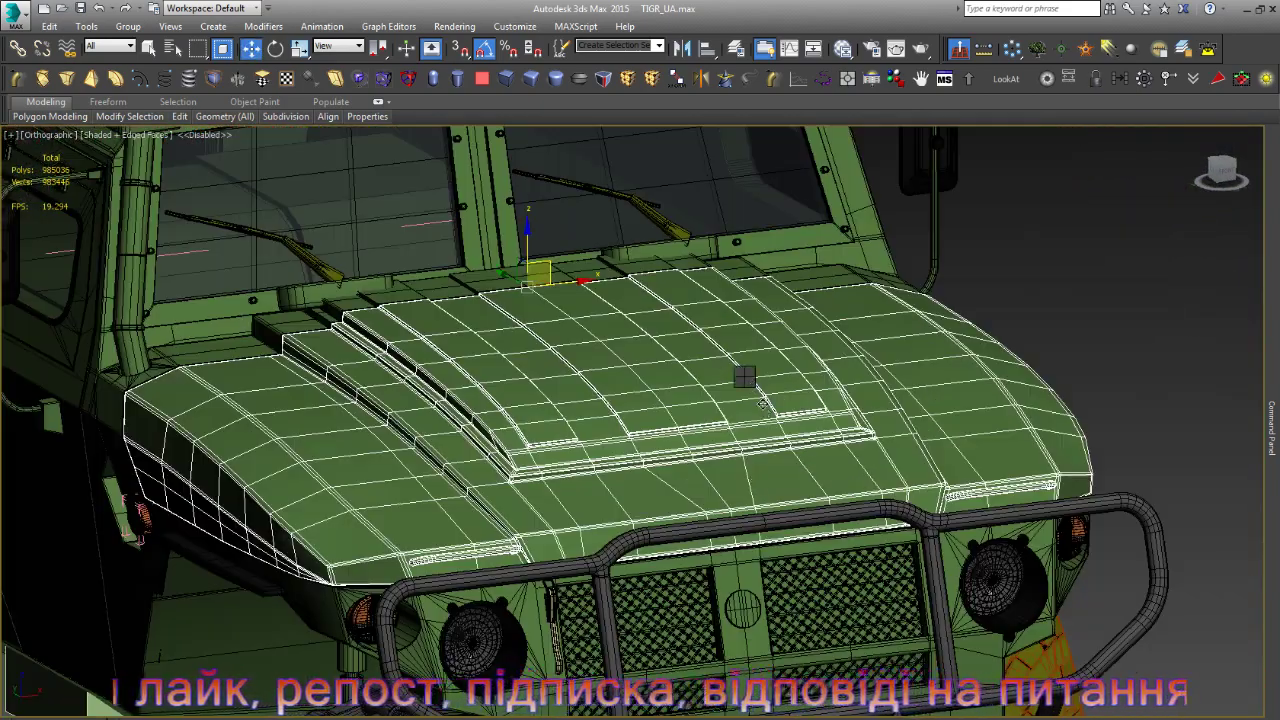
pyautogui.press('e')
pyautogui.press('l')
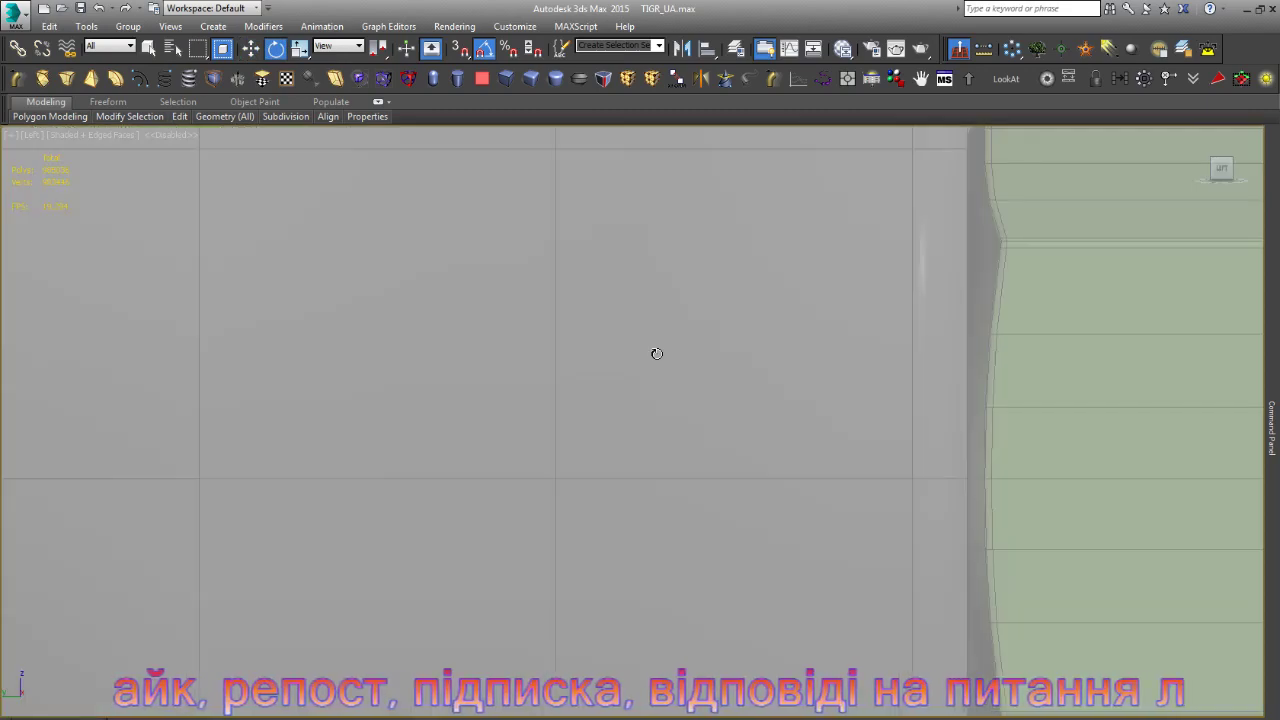
pyautogui.press('z')
pyautogui.moveTo(175, 230)
pyautogui.mouseDown()
pyautogui.moveTo(169, 164)
pyautogui.moveTo(187, 174)
pyautogui.mouseUp()
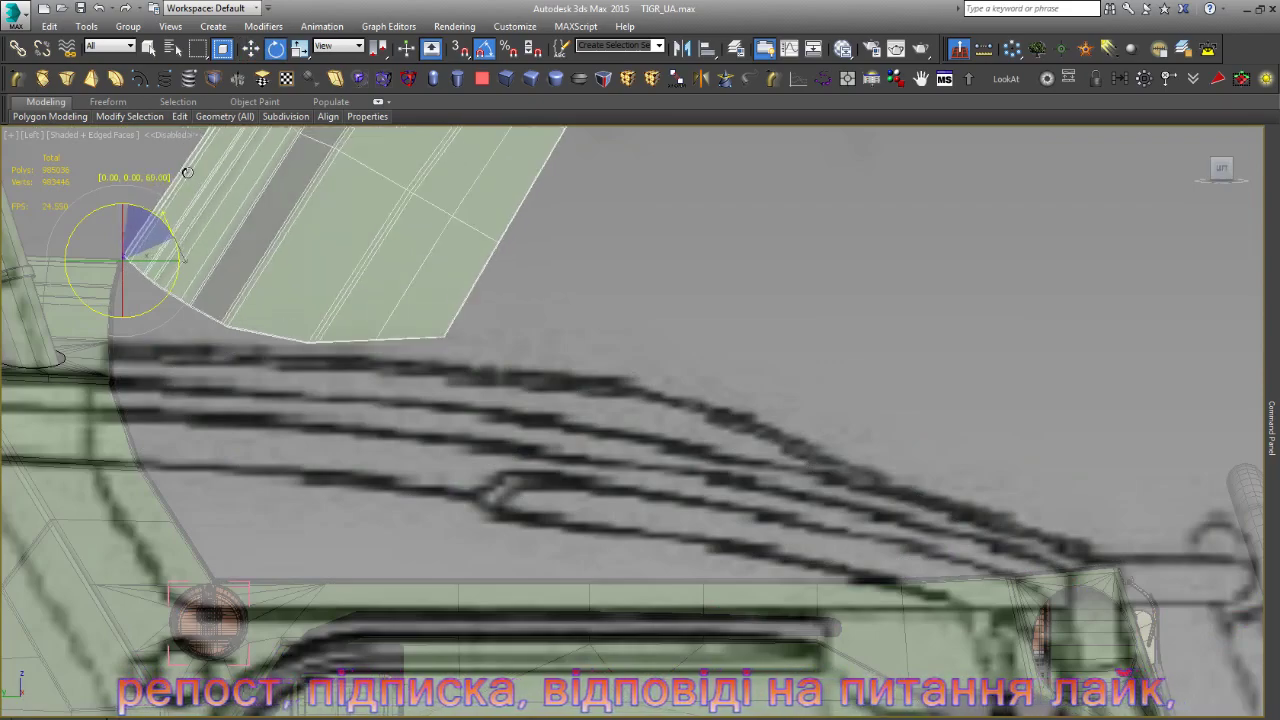
pyautogui.press('z')
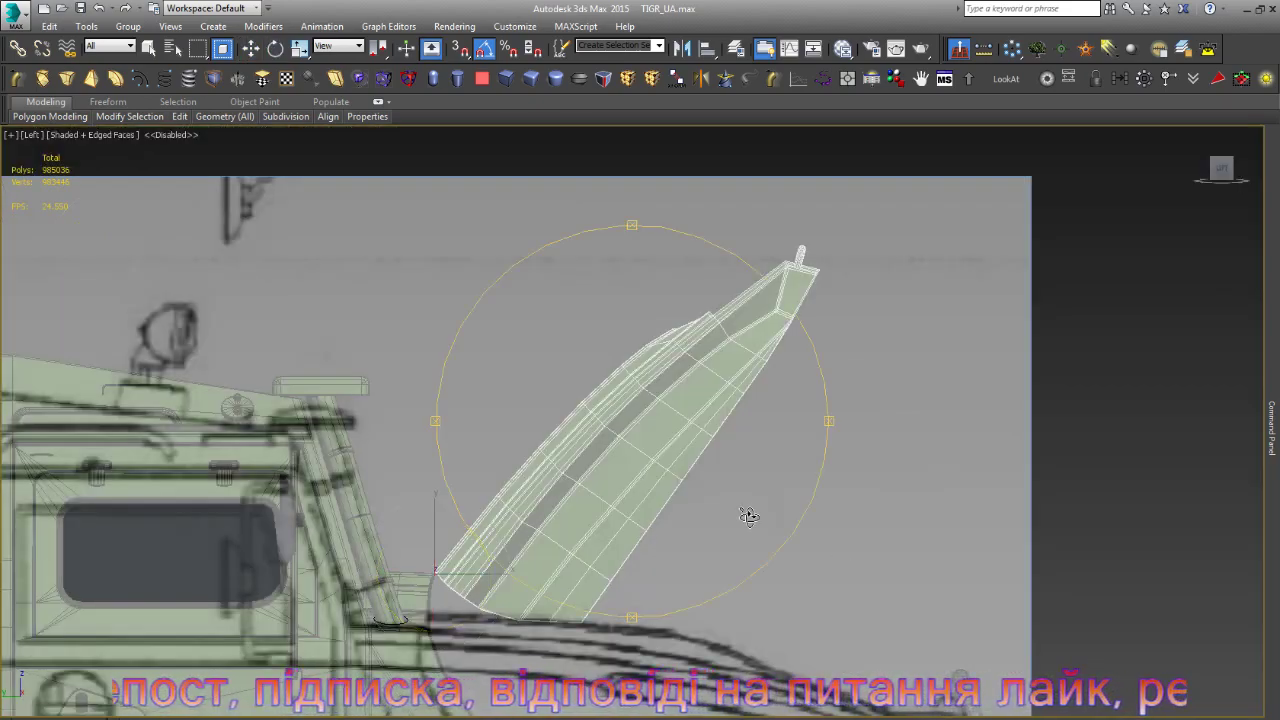
# - Orbit and zoom around the raised hood to view it in 3D and inspect its edge
pyautogui.keyDown('alt'); pyautogui.moveTo(748, 514); pyautogui.dragTo(695, 510, button='middle'); pyautogui.keyUp('alt')
pyautogui.scroll(2, 695, 510)
pyautogui.scroll(3, 695, 510)
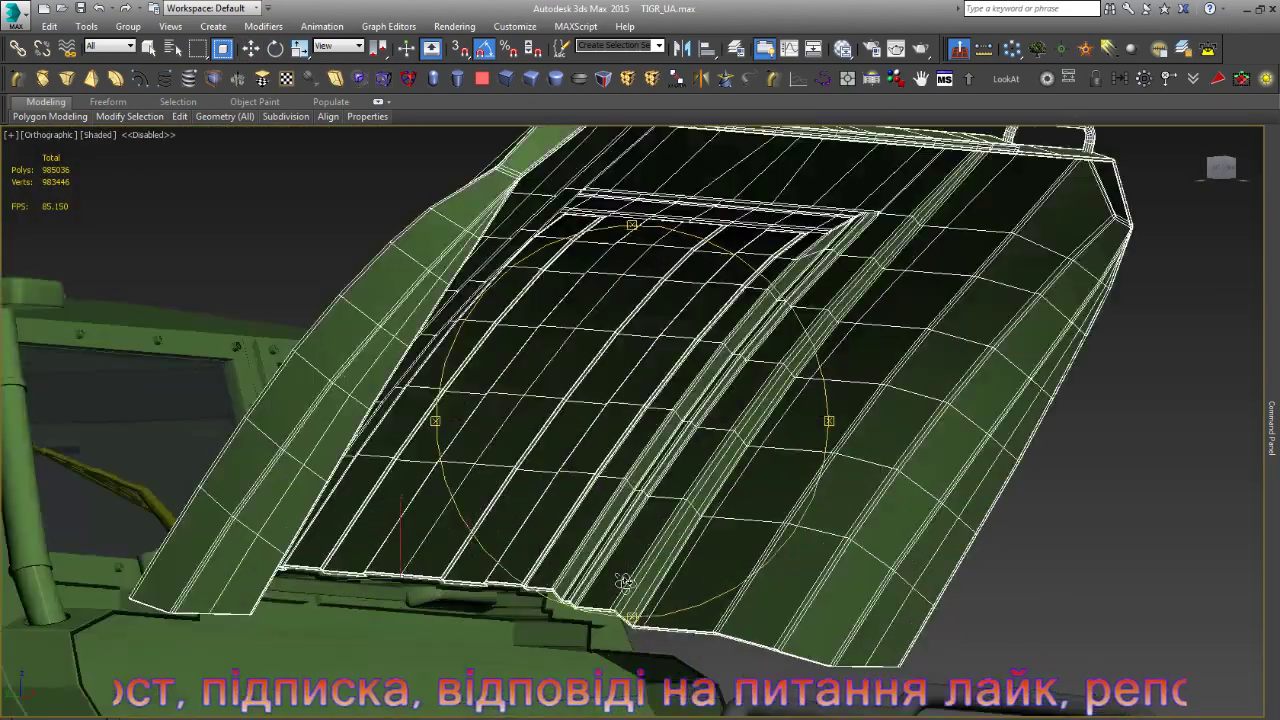
pyautogui.scroll(4, 600, 570)
pyautogui.scroll(3, 479, 648)
pyautogui.moveTo(479, 648)
pyautogui.keyDown('alt'); pyautogui.mouseDown(button='middle')
pyautogui.moveTo(588, 528)
pyautogui.moveTo(553, 563)
pyautogui.moveTo(583, 614)
pyautogui.moveTo(606, 623)
pyautogui.moveTo(593, 628)
pyautogui.moveTo(524, 492)
pyautogui.mouseUp(button='middle'); pyautogui.keyUp('alt')
pyautogui.scroll(-5, 588, 528)
pyautogui.scroll(3, 524, 492)
pyautogui.scroll(3, 524, 492)
# - Show edged faces, select the panel with the lower flap and look under the hood edge
pyautogui.press('F4')
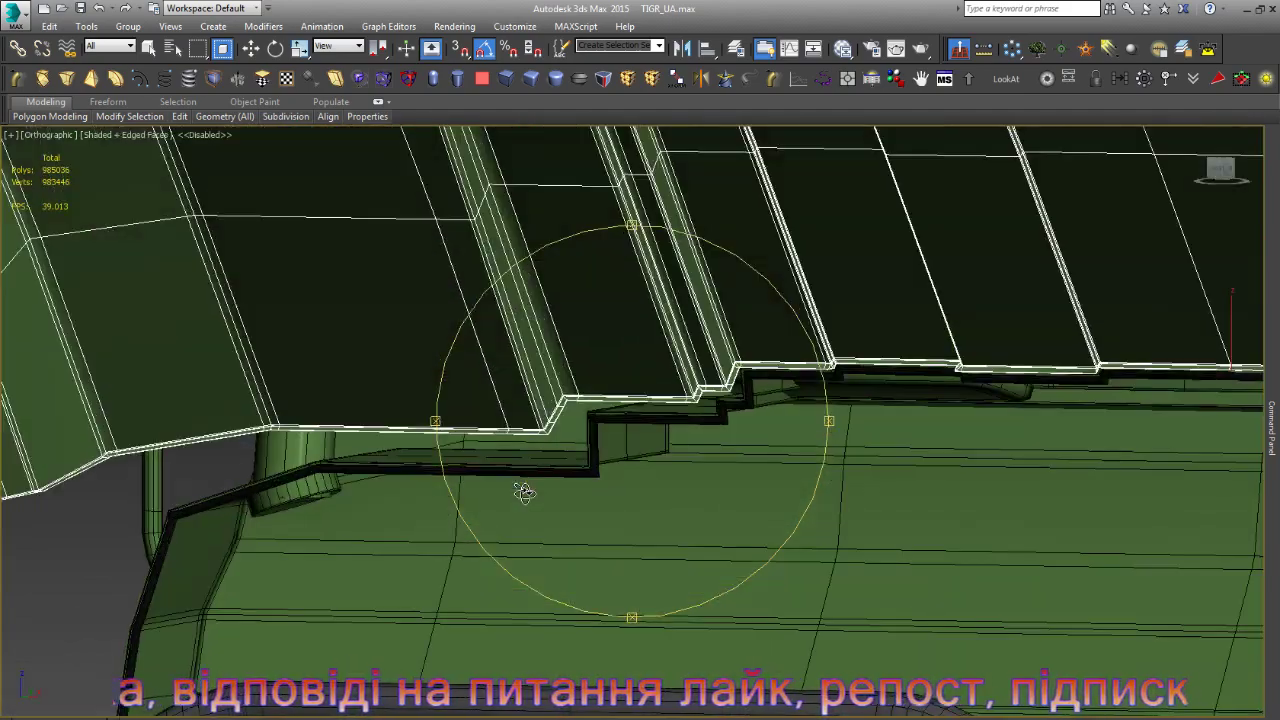
pyautogui.scroll(3, 256, 491)
pyautogui.scroll(4, 256, 491)
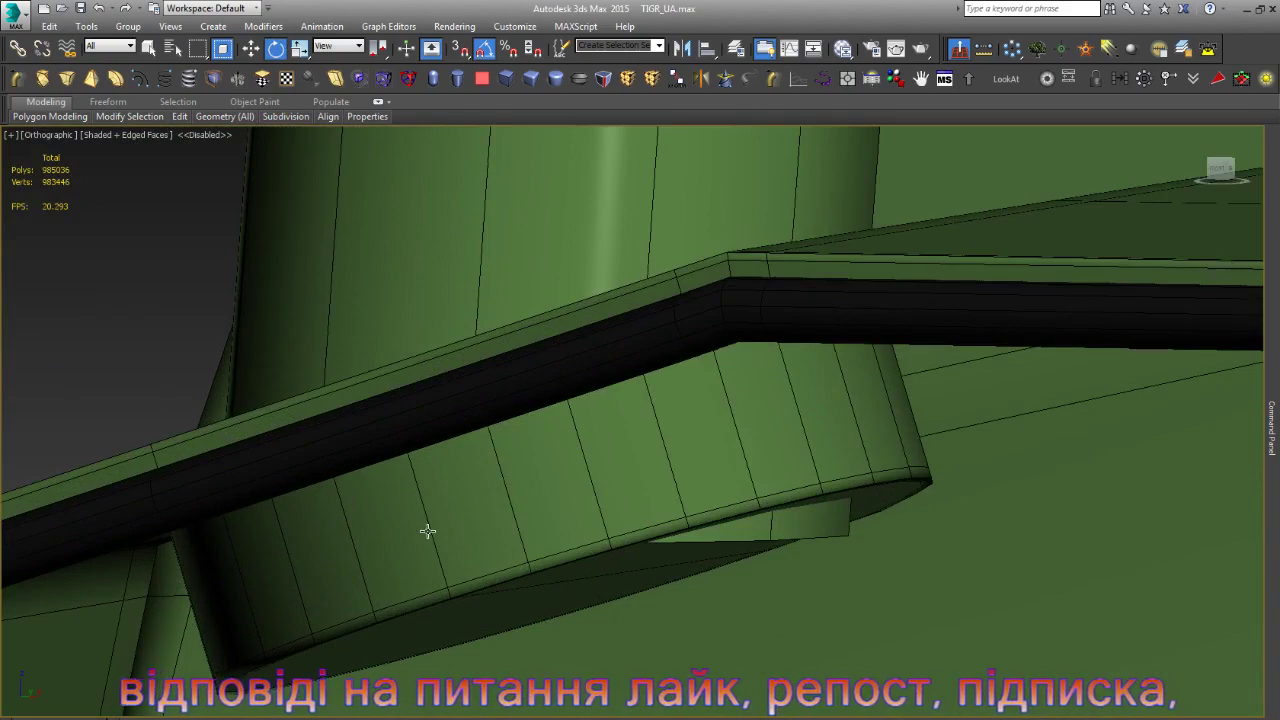
pyautogui.click(427, 531)
pyautogui.scroll(2, 427, 493)
pyautogui.scroll(2, 650, 534)
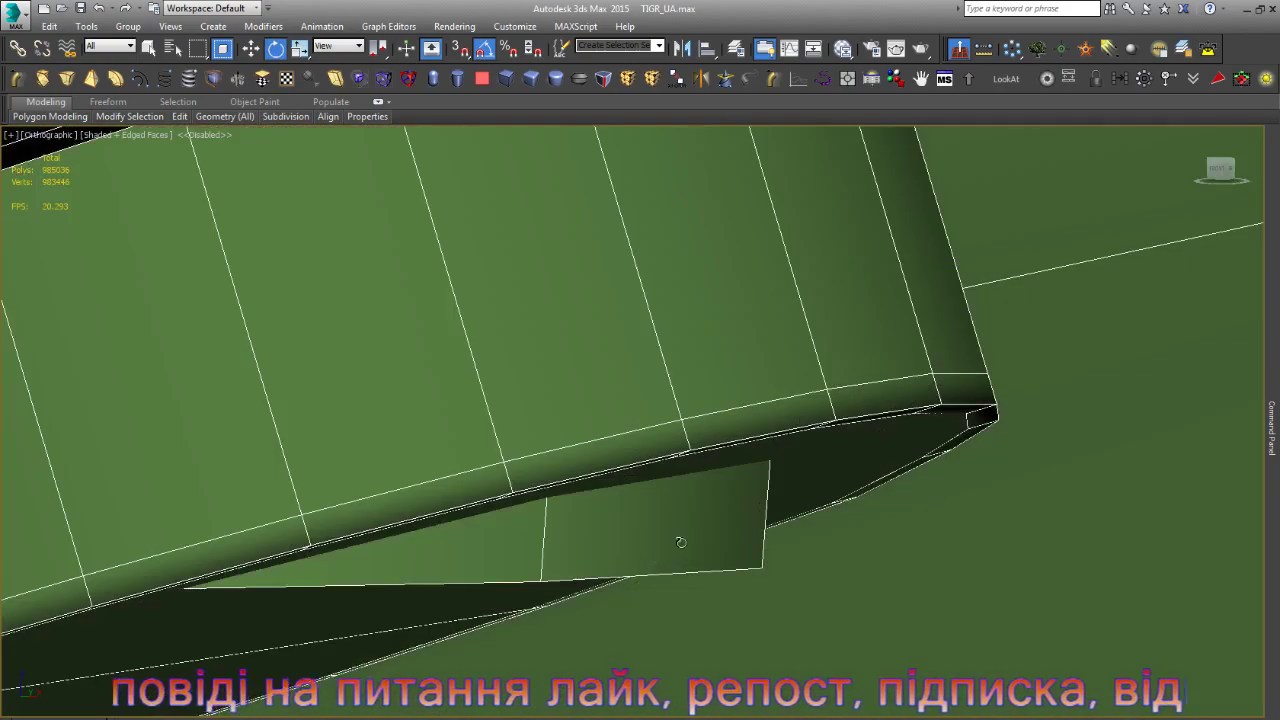
pyautogui.keyDown('alt'); pyautogui.moveTo(680, 542); pyautogui.dragTo(684, 541, button='middle'); pyautogui.keyUp('alt')
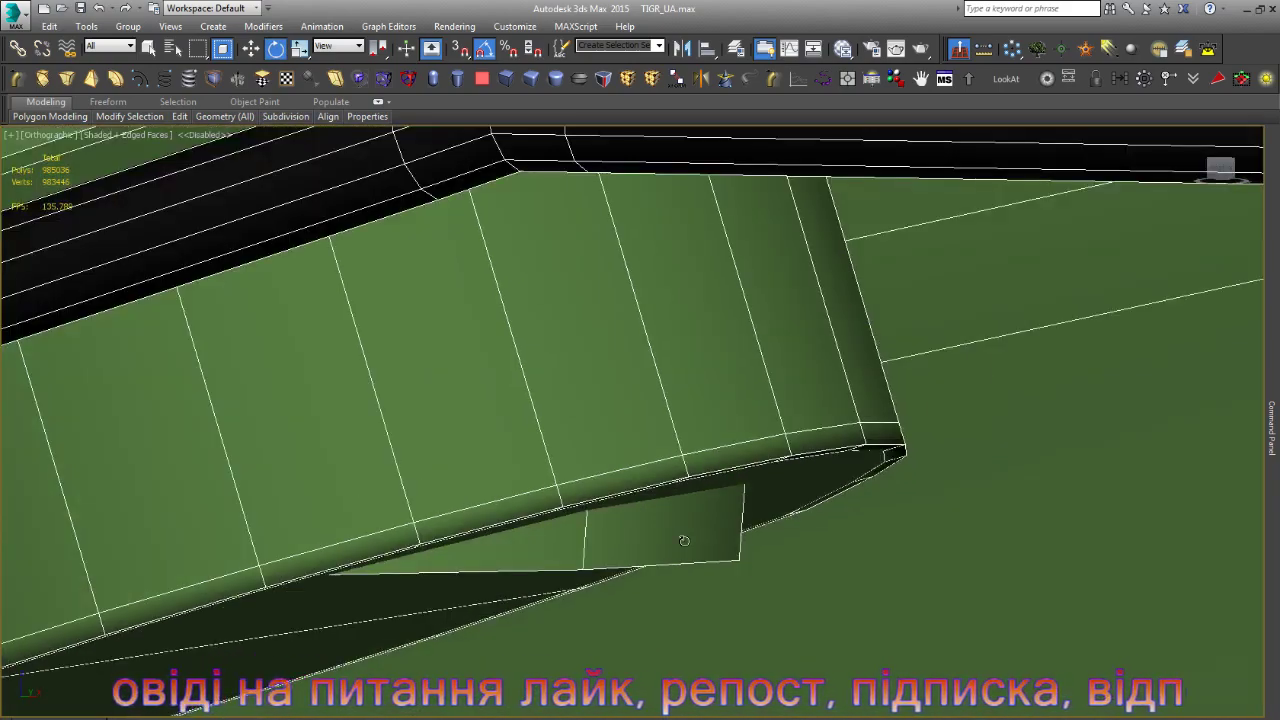
# - Select the small and large flap faces under the hood's edge and delete them
pyautogui.press('4')
pyautogui.click(542, 554)
pyautogui.scroll(-2, 542, 554)
pyautogui.keyDown('alt'); pyautogui.moveTo(542, 554); pyautogui.dragTo(463, 575, button='middle'); pyautogui.keyUp('alt')
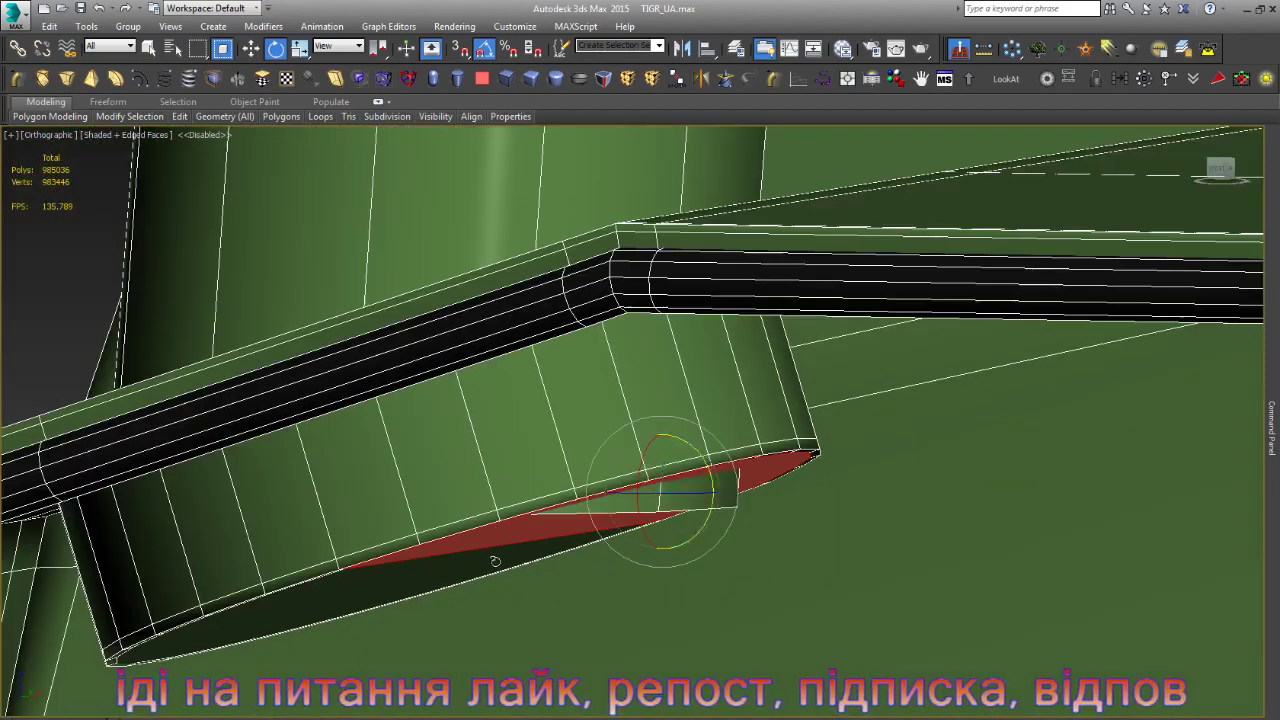
pyautogui.keyDown('ctrl'); pyautogui.click(461, 572); pyautogui.keyUp('ctrl')
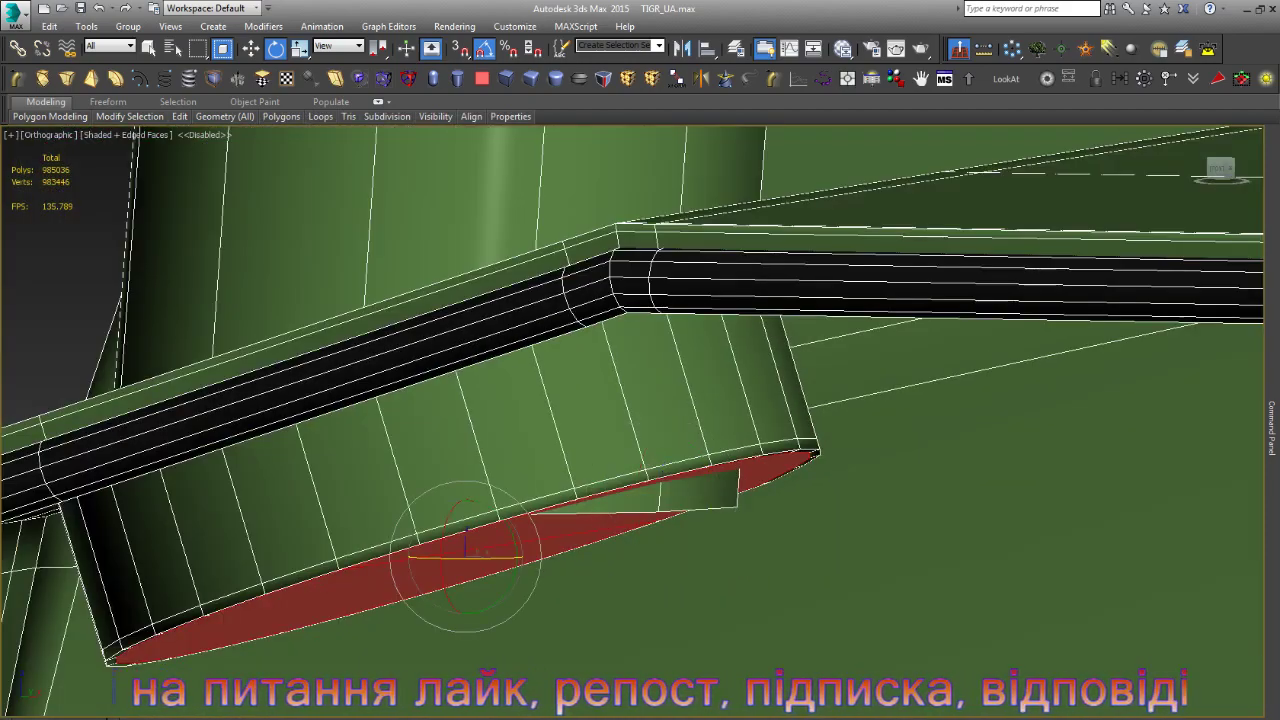
pyautogui.moveTo(636, 478)
pyautogui.keyDown('alt'); pyautogui.mouseDown(button='middle')
pyautogui.moveTo(643, 522)
pyautogui.moveTo(632, 511)
pyautogui.mouseUp(button='middle'); pyautogui.keyUp('alt')
pyautogui.scroll(5, 617, 463)
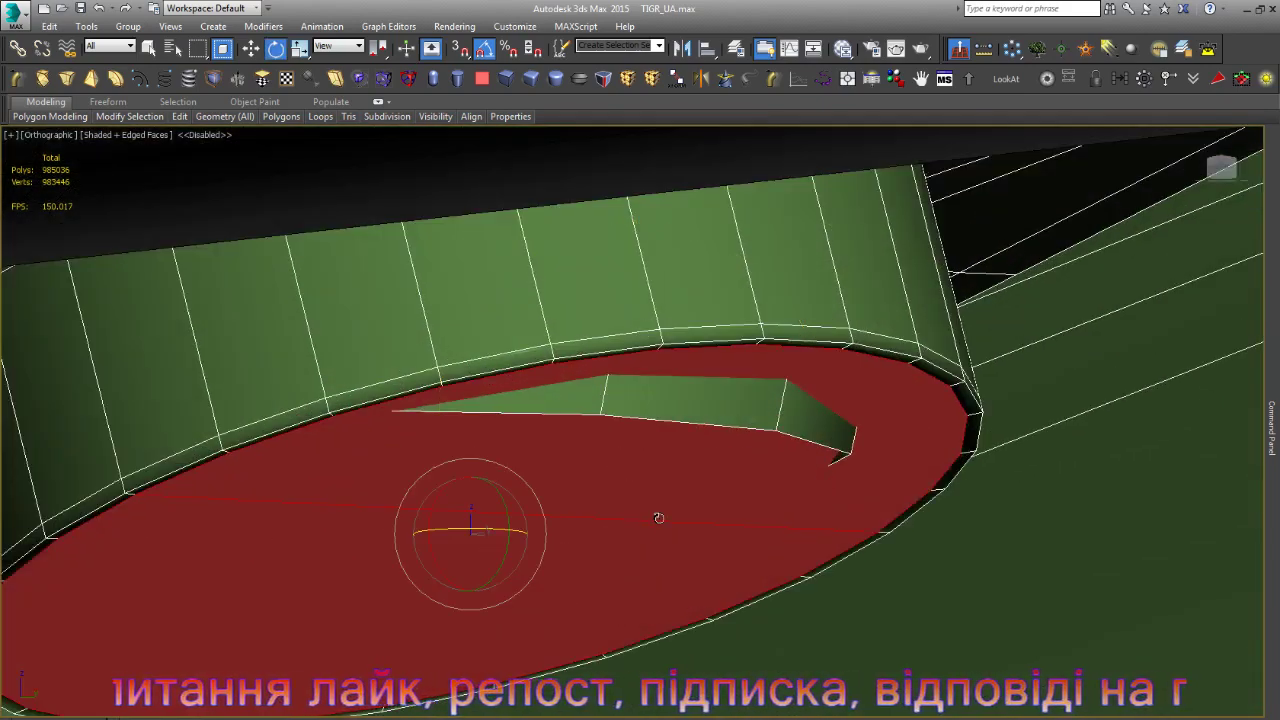
pyautogui.press('Delete')
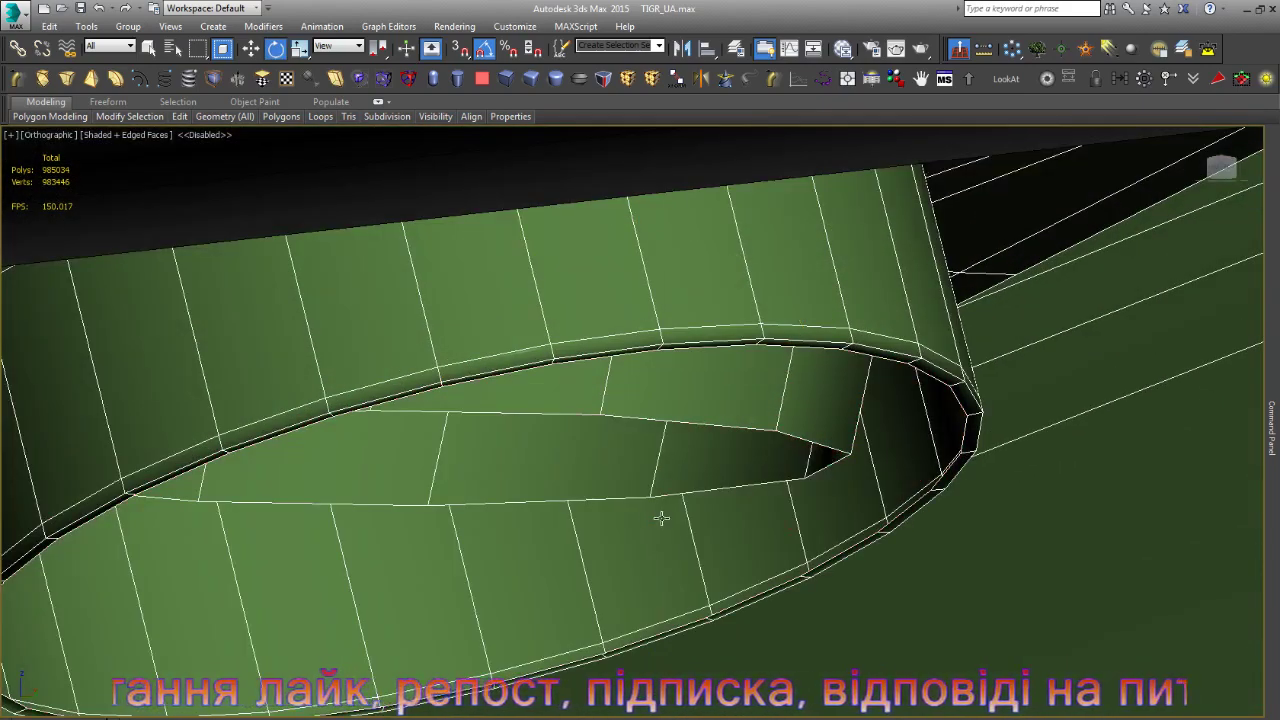
# - Switch to Border level and check the new opening in wireframe and shaded views
pyautogui.press('3')
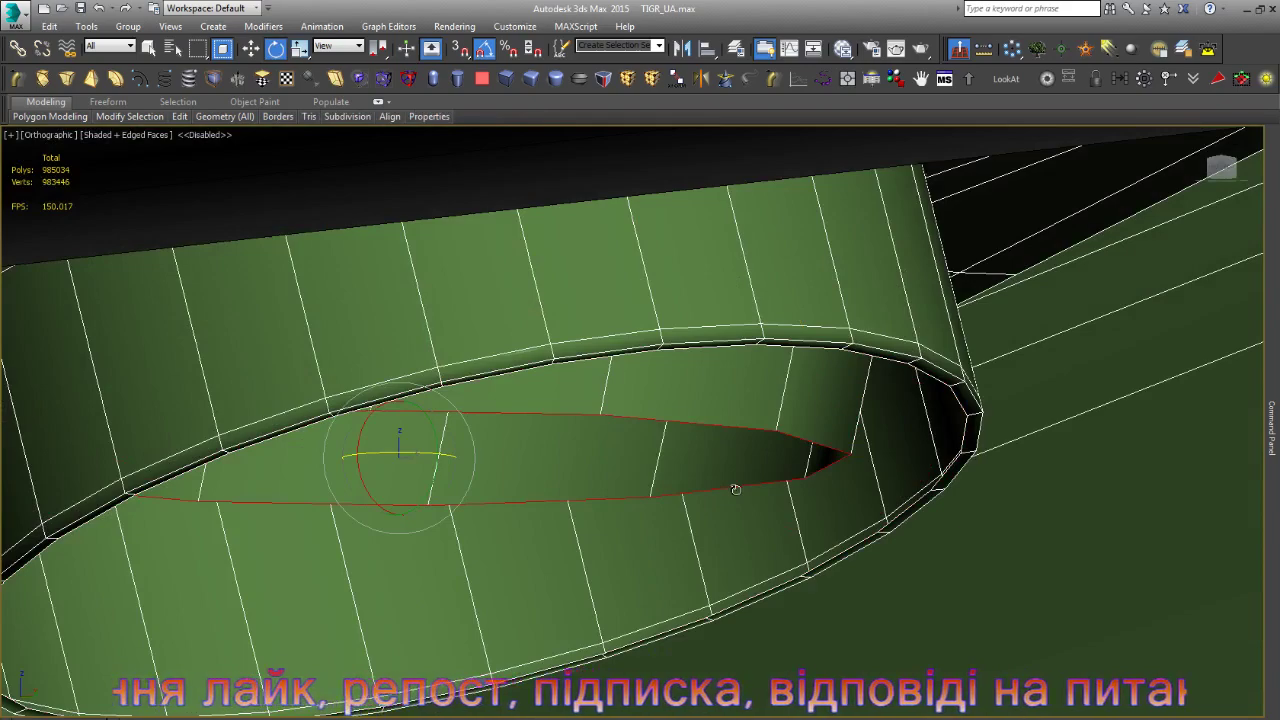
pyautogui.scroll(-3, 735, 489)
pyautogui.press('F3')
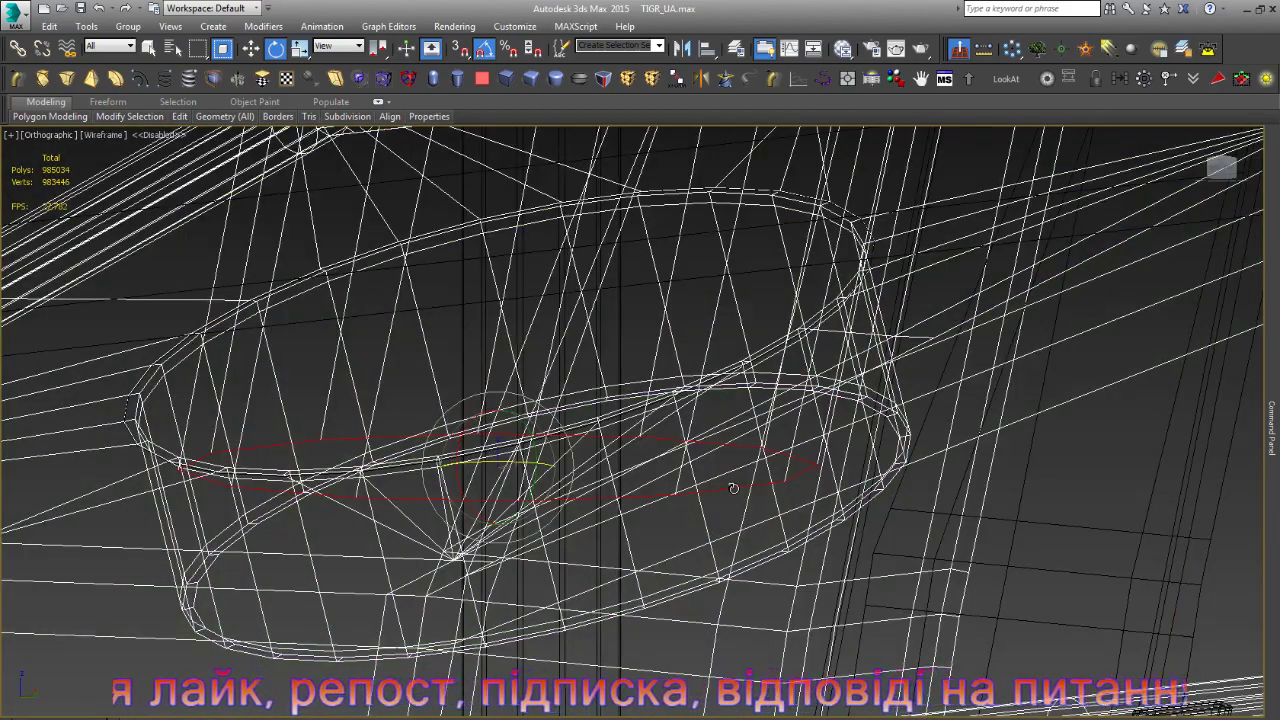
pyautogui.press('F3')
pyautogui.press('w')
pyautogui.scroll(-3, 715, 502)
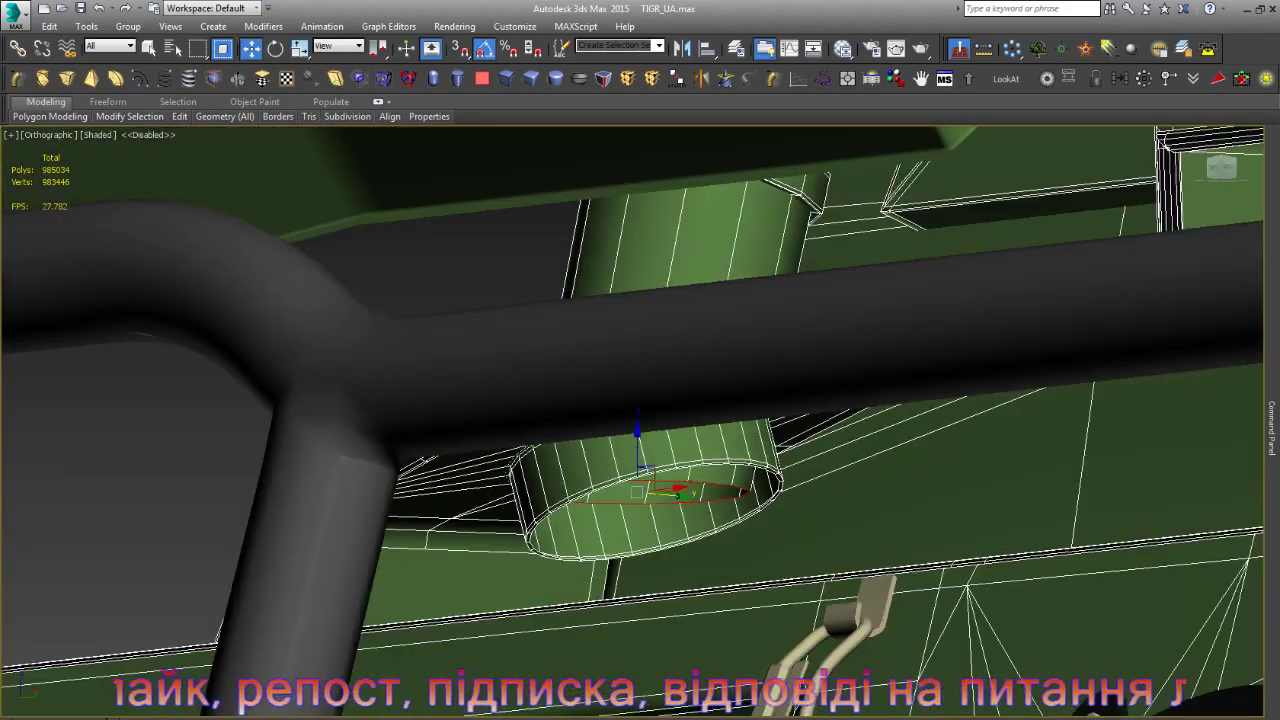
pyautogui.moveTo(705, 474)
pyautogui.keyDown('alt'); pyautogui.mouseDown(button='middle')
pyautogui.moveTo(735, 531)
pyautogui.moveTo(760, 538)
pyautogui.moveTo(806, 511)
pyautogui.mouseUp(button='middle'); pyautogui.keyUp('alt')
# - Show the scene in wireframe and orbit to a new angle around the selection
pyautogui.press('F3')
pyautogui.press('F3')
pyautogui.moveTo(696, 649)
pyautogui.keyDown('alt'); pyautogui.mouseDown(button='middle')
pyautogui.moveTo(683, 532)
pyautogui.moveTo(636, 482)
pyautogui.moveTo(704, 493)
pyautogui.mouseUp(button='middle'); pyautogui.keyUp('alt')
pyautogui.scroll(-3, 704, 493)
pyautogui.scroll(-3, 680, 470)
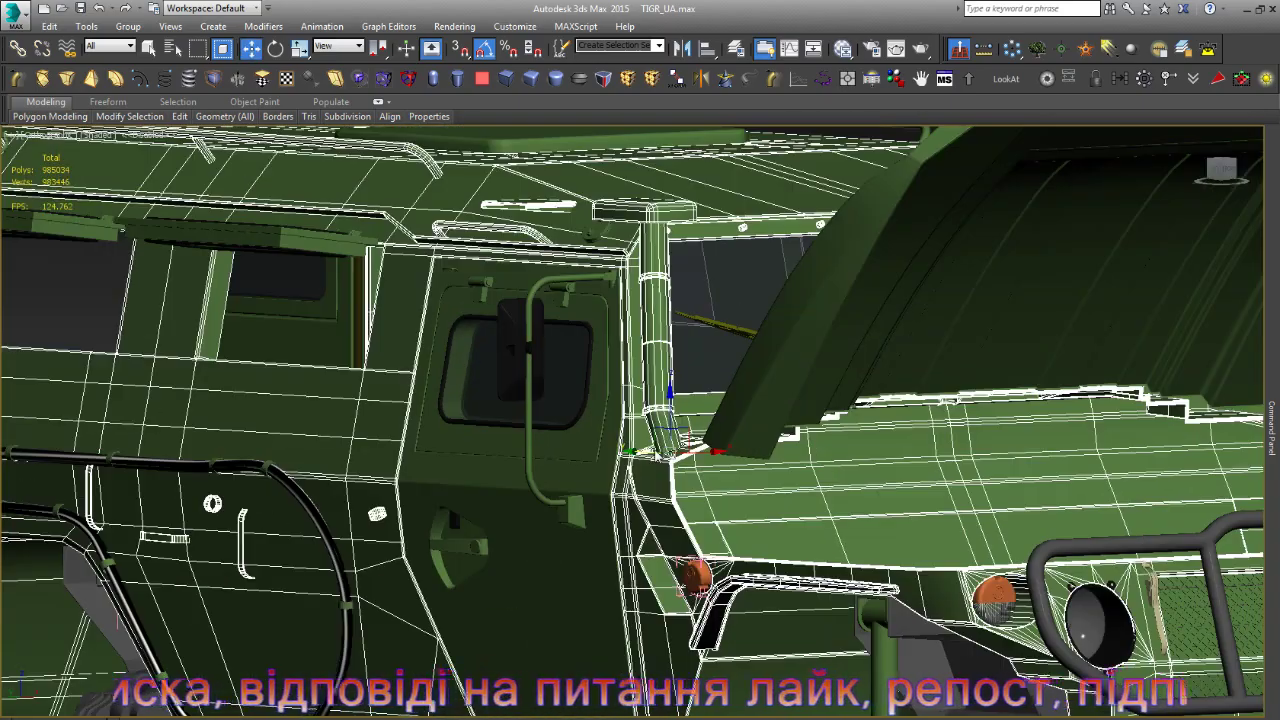
pyautogui.scroll(-2, 660, 447)
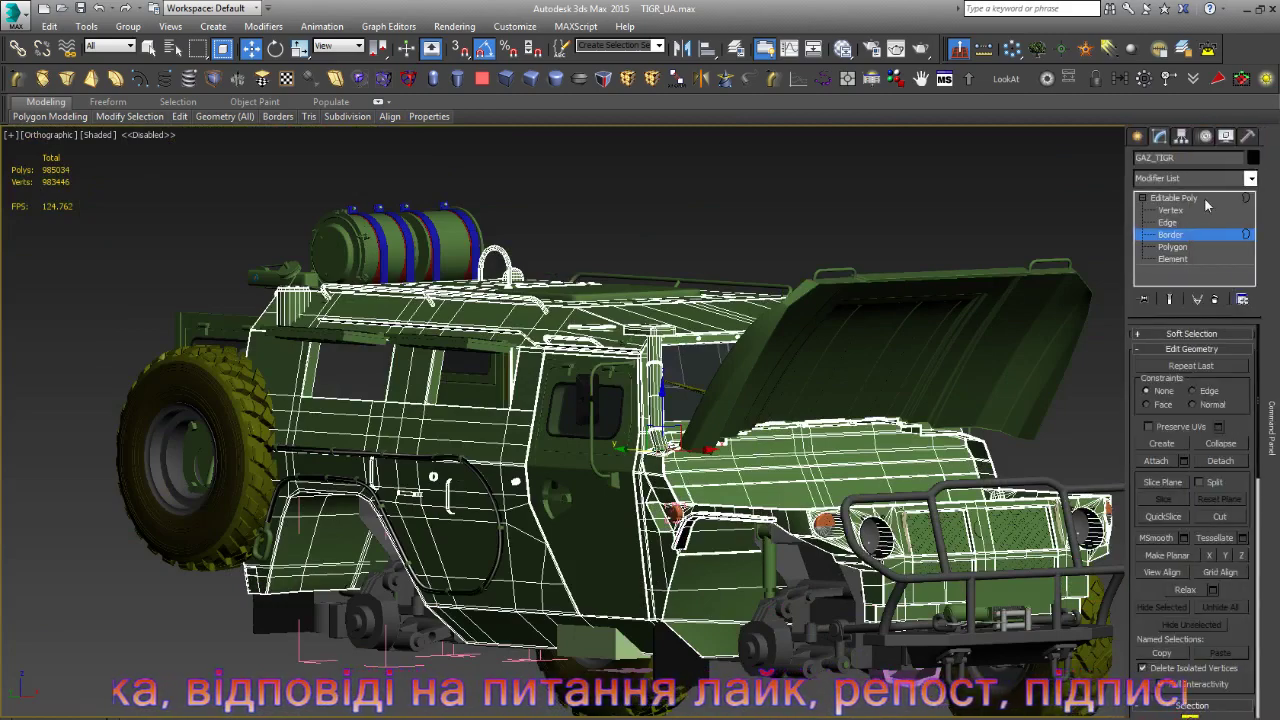
# - Return to object level, select the open hood and zoom onto its lower edge
pyautogui.click(1207, 205)
pyautogui.click(1063, 200)
pyautogui.scroll(5, 873, 340)
pyautogui.click(873, 340)
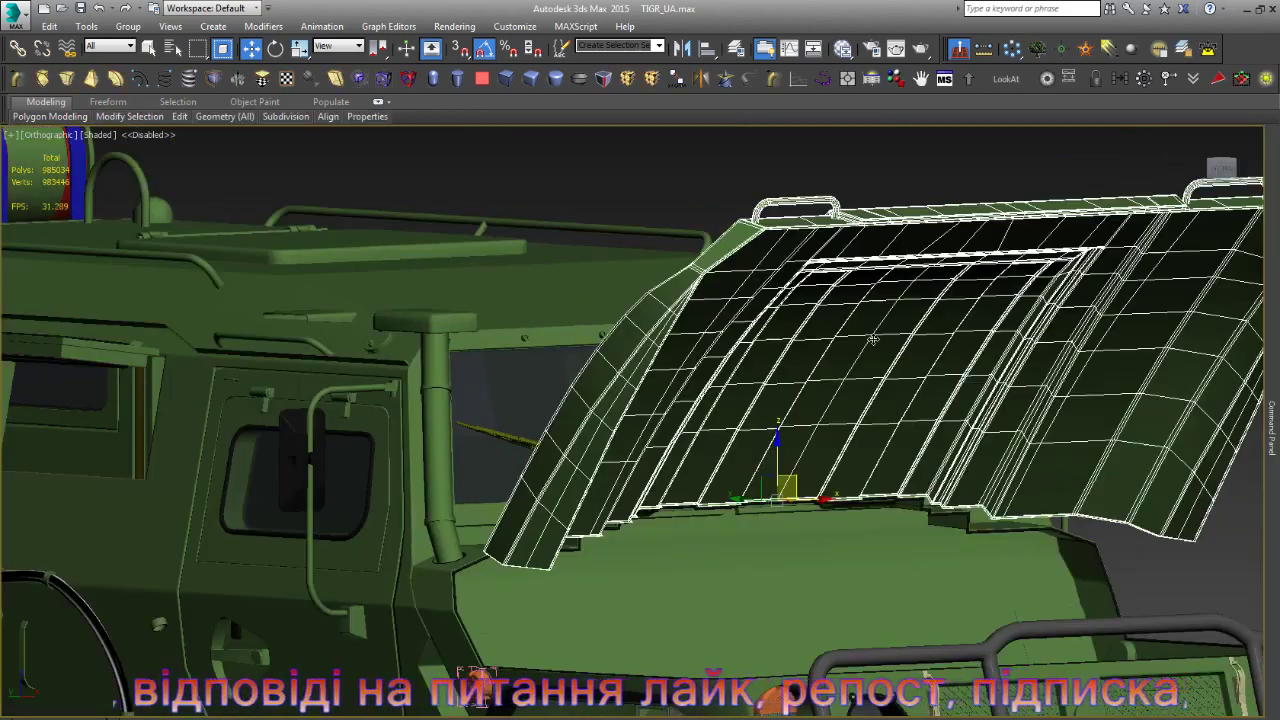
pyautogui.scroll(2, 1124, 509)
pyautogui.scroll(2, 1190, 555)
pyautogui.scroll(2, 1185, 548)
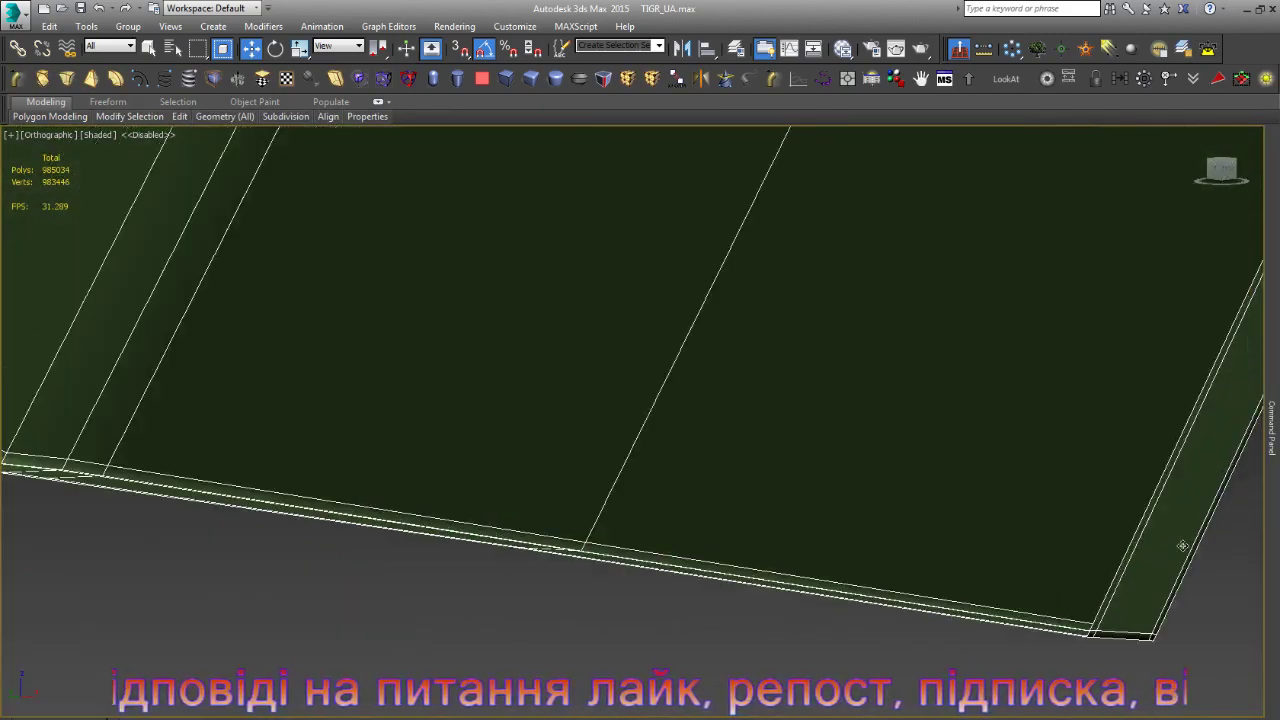
pyautogui.scroll(-1, 1146, 513)
pyautogui.scroll(-3, 1146, 513)
pyautogui.scroll(-2, 1015, 495)
pyautogui.scroll(4, 613, 516)
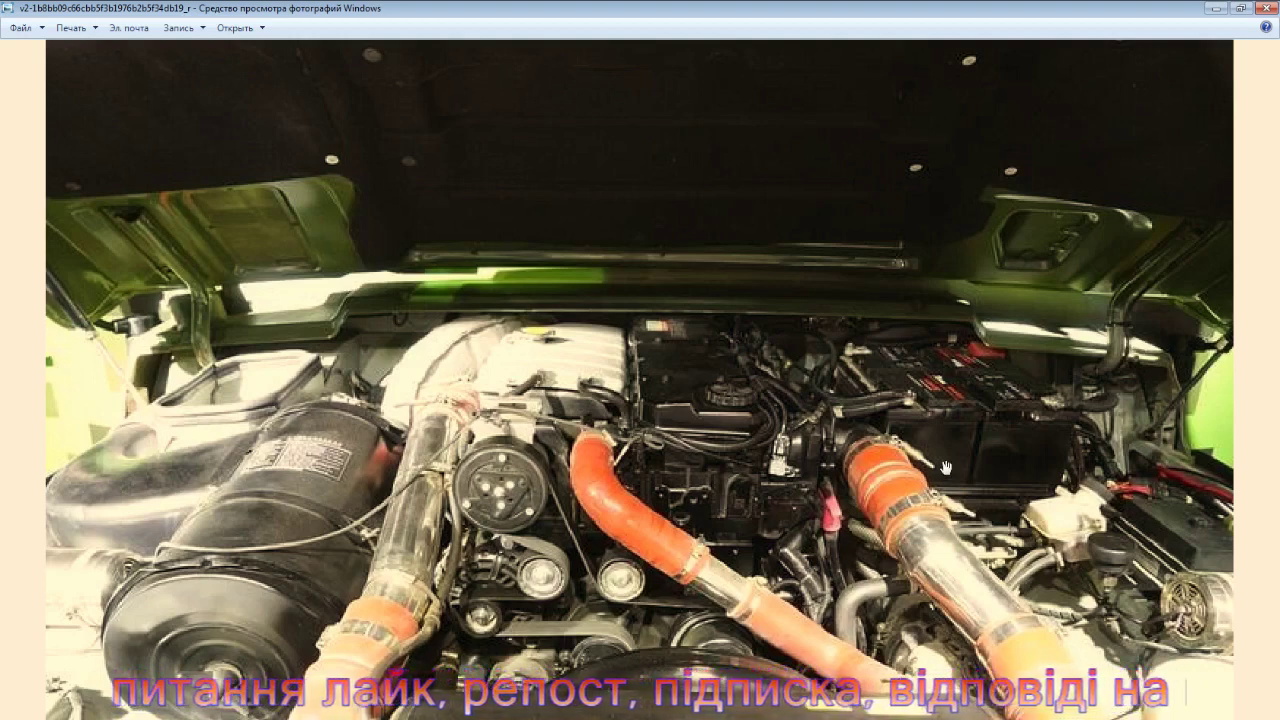
# - Zoom and pan the reference photo onto the hood's upper-left corner, then close the viewer
pyautogui.scroll(4, 396, 380)
pyautogui.moveTo(396, 380); pyautogui.dragTo(711, 511)
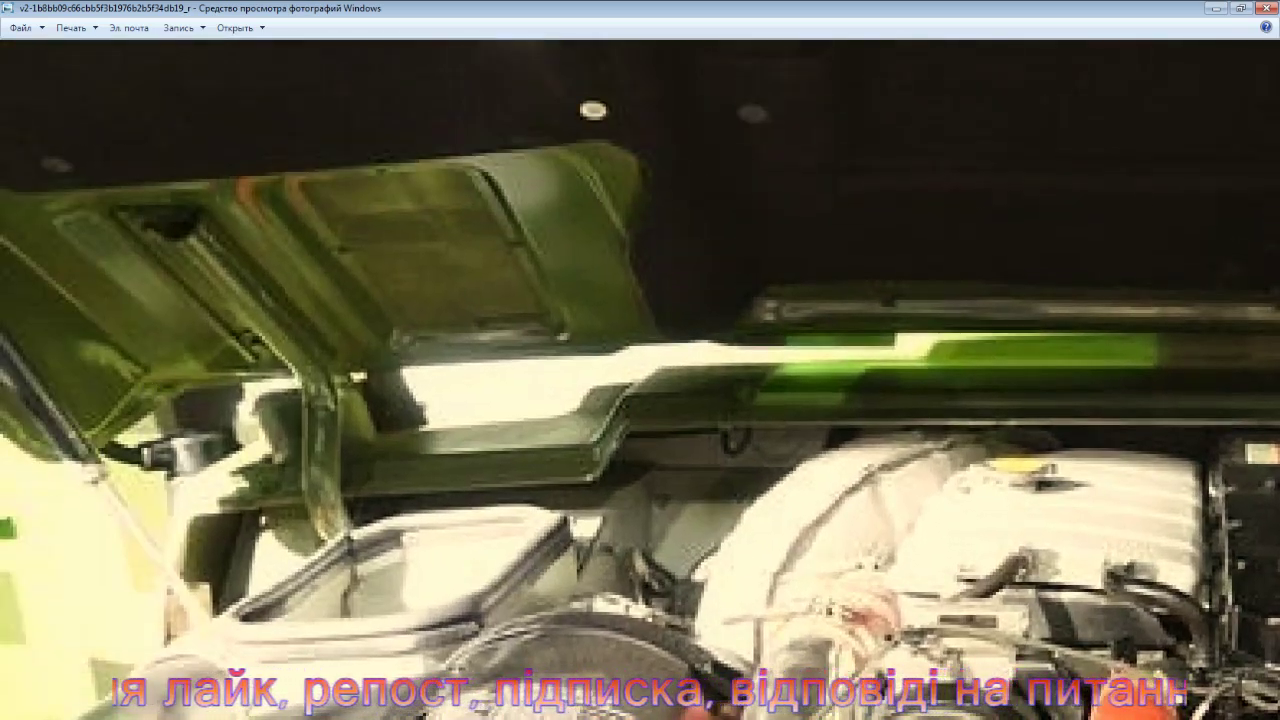
pyautogui.hotkey('alt', 'F4')
pyautogui.keyDown('alt'); pyautogui.moveTo(660, 482); pyautogui.dragTo(605, 490, button='middle'); pyautogui.keyUp('alt')
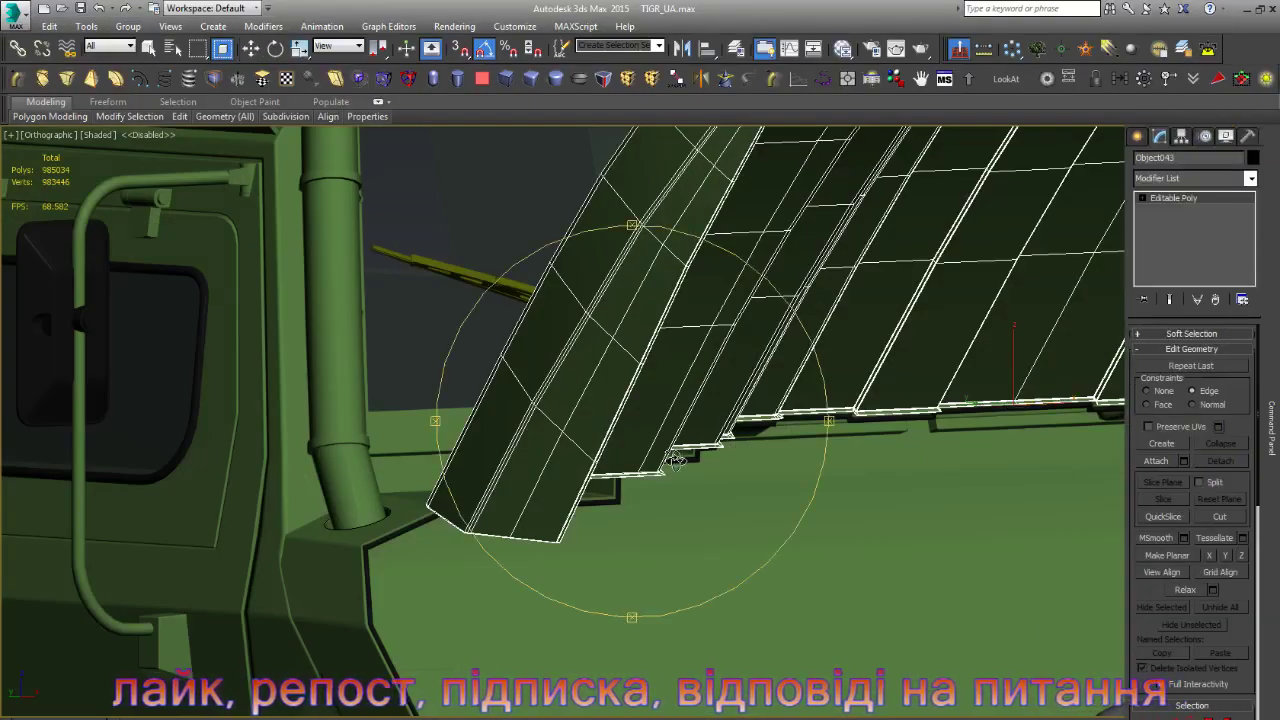
pyautogui.scroll(5, 605, 490)
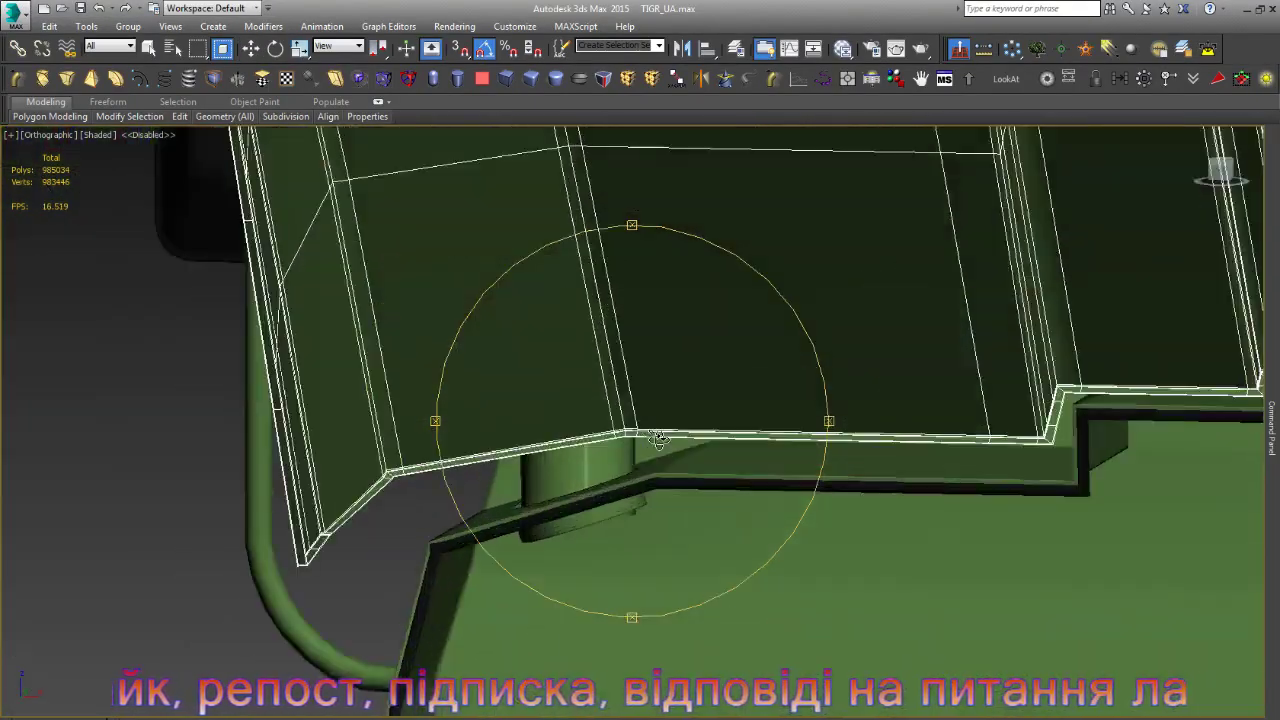
pyautogui.scroll(3, 605, 490)
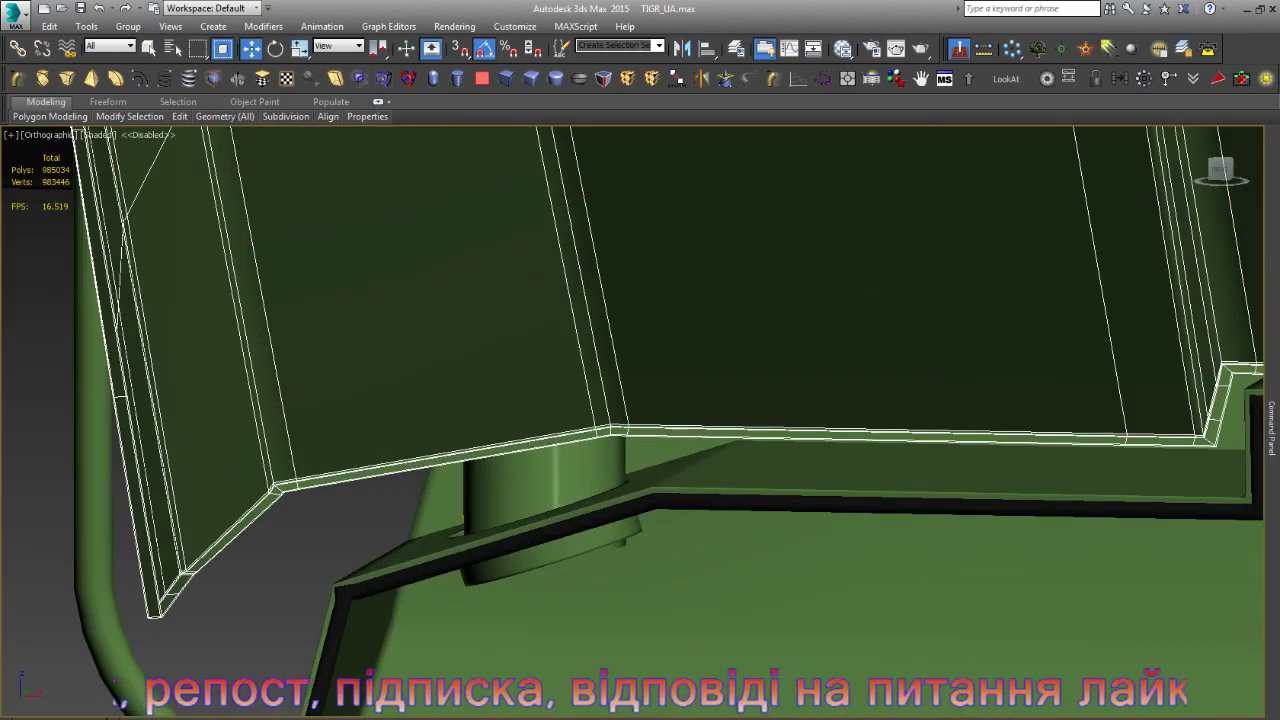
pyautogui.hotkey('alt', 'Tab')
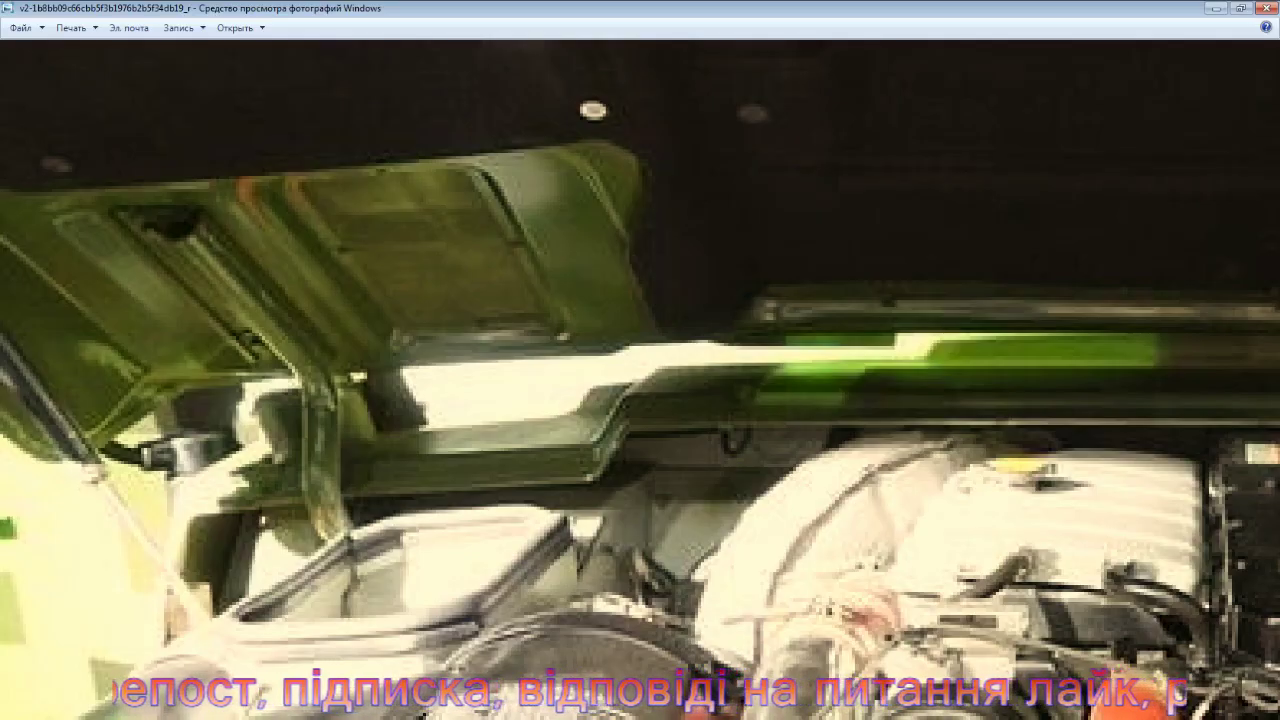
pyautogui.hotkey('alt', 'Tab')
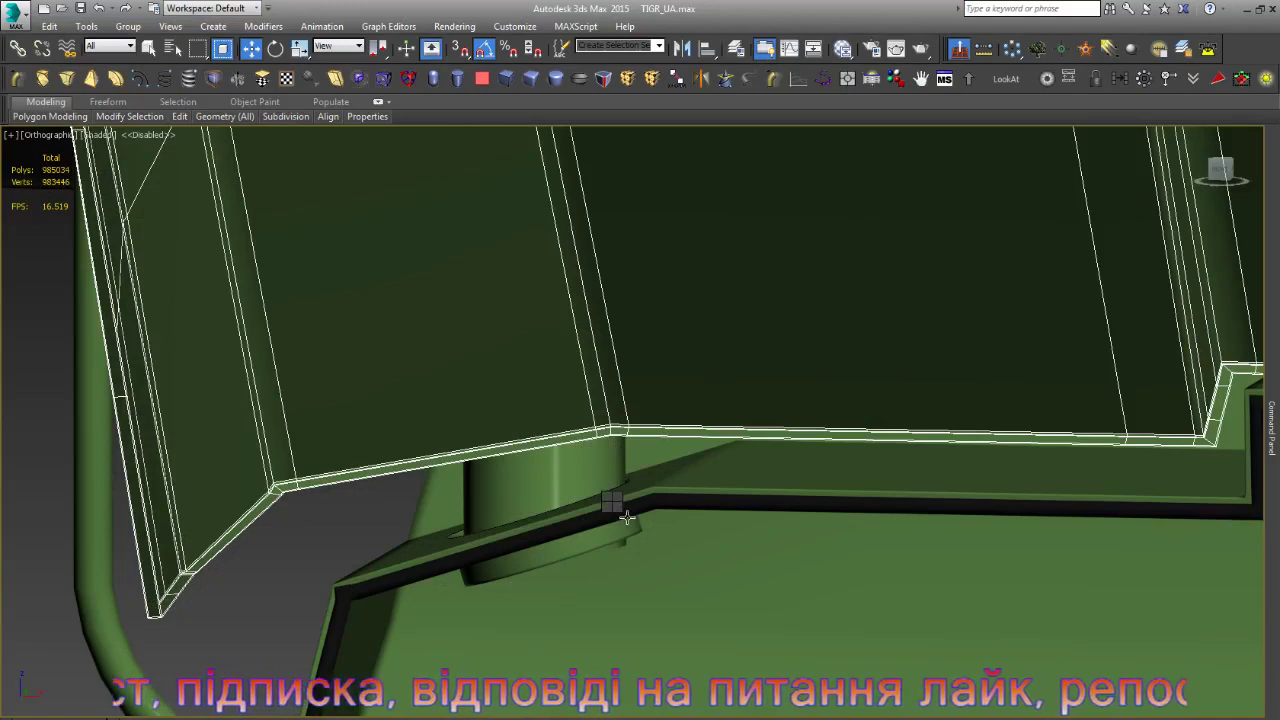
pyautogui.keyDown('alt'); pyautogui.moveTo(626, 516); pyautogui.dragTo(573, 519, button='middle'); pyautogui.keyUp('alt')
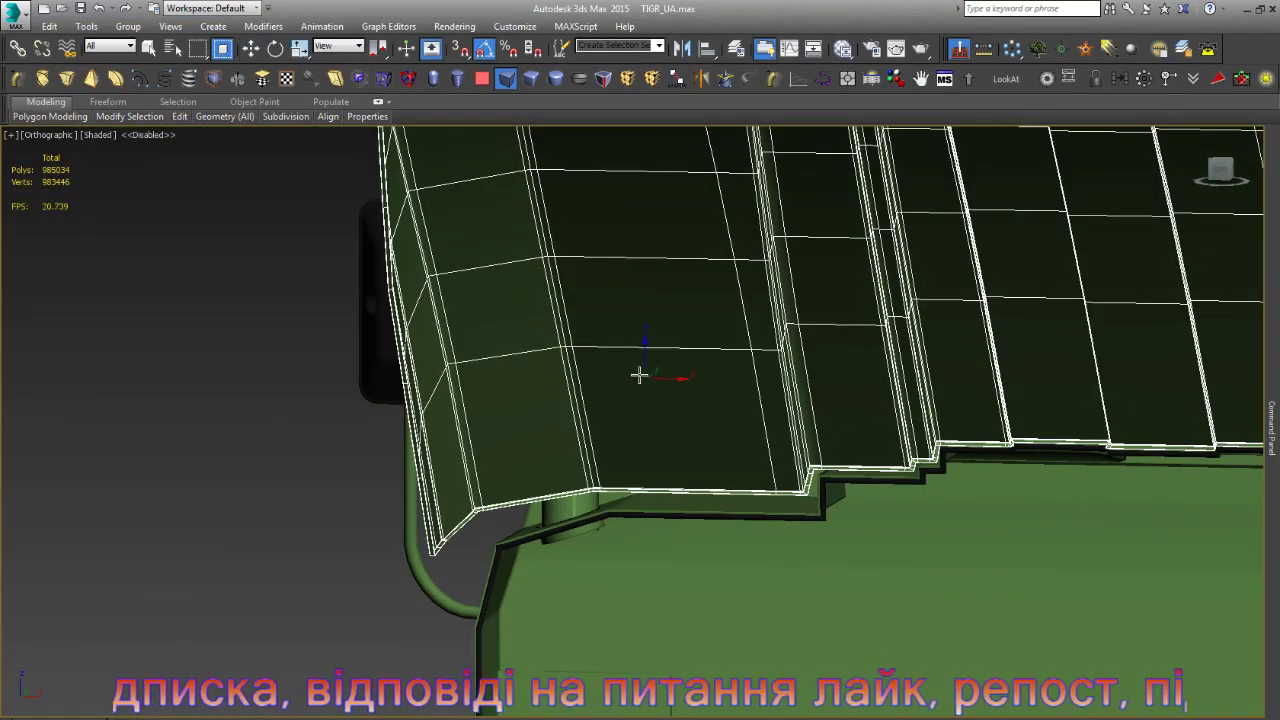
# - Draw a small test box beside the hood, then select and frame the hood
pyautogui.click(1160, 232)
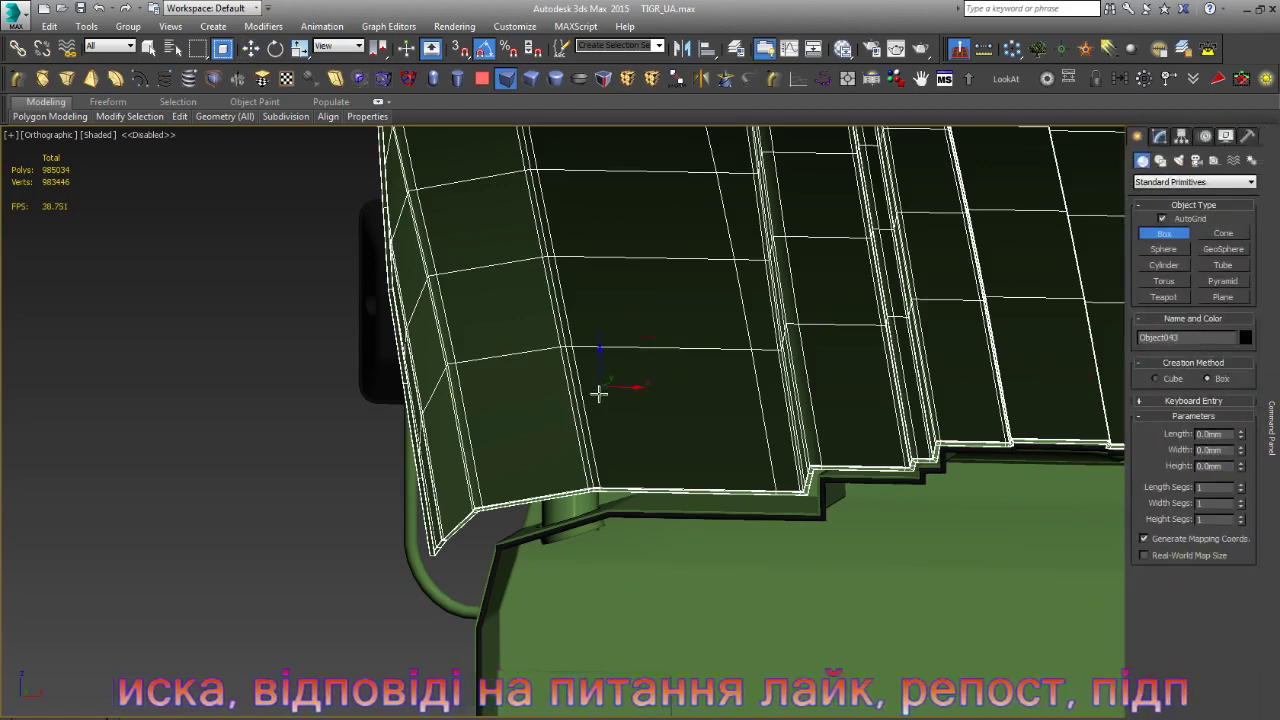
pyautogui.moveTo(652, 362); pyautogui.dragTo(663, 411)
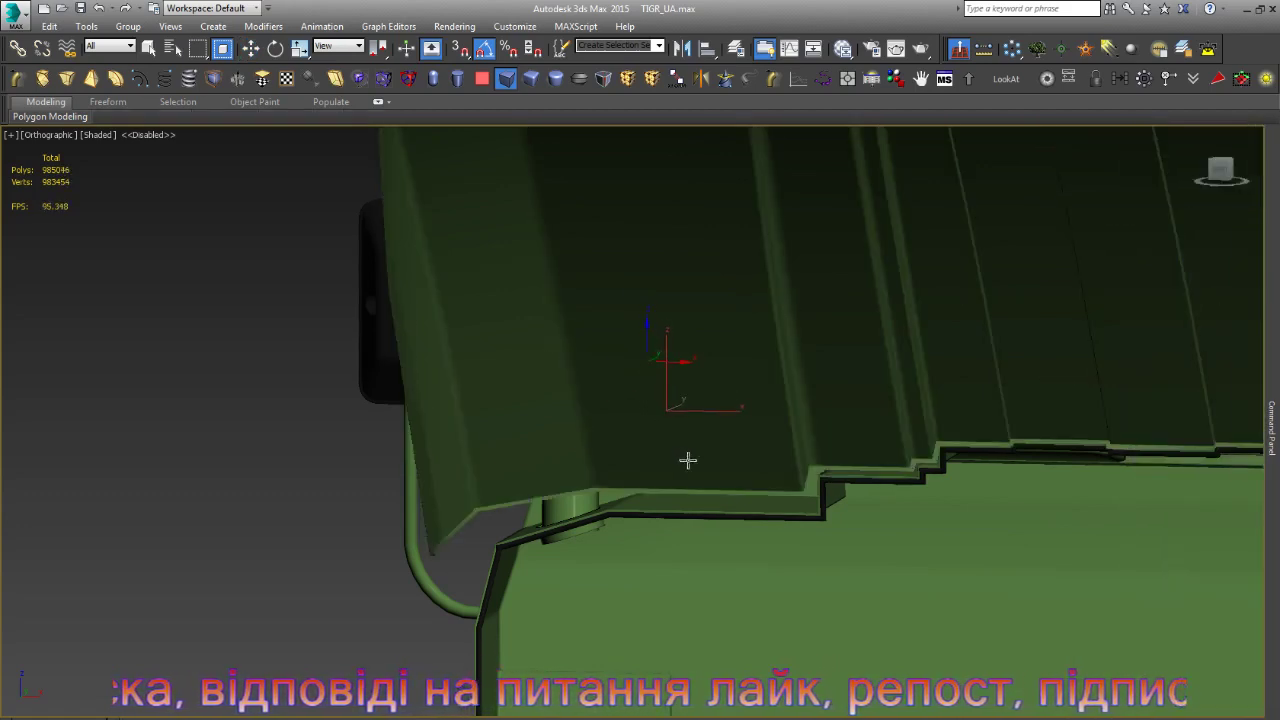
pyautogui.click(573, 441)
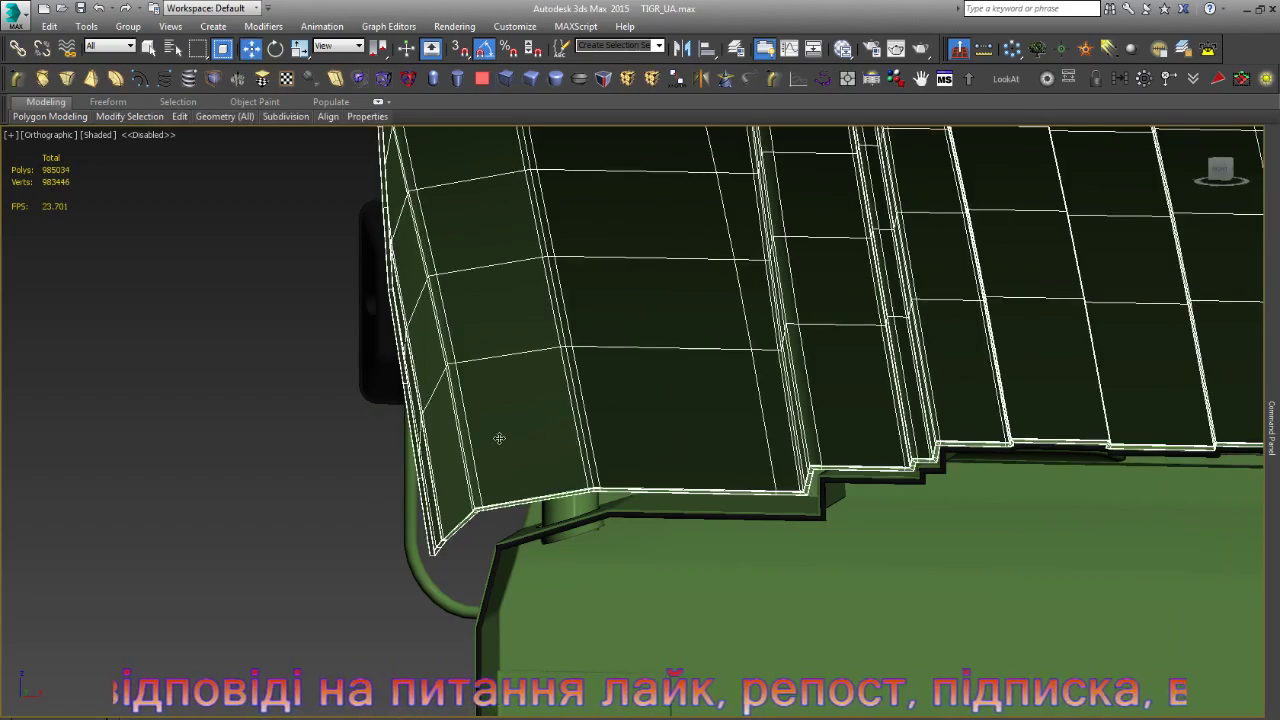
pyautogui.press('z')
# - Orbit above the hood, adjust the zoom, and enter the hood's Vertex sub-object level
pyautogui.moveTo(499, 438)
pyautogui.keyDown('alt'); pyautogui.mouseDown(button='middle')
pyautogui.moveTo(471, 445)
pyautogui.moveTo(733, 592)
pyautogui.mouseUp(button='middle'); pyautogui.keyUp('alt')
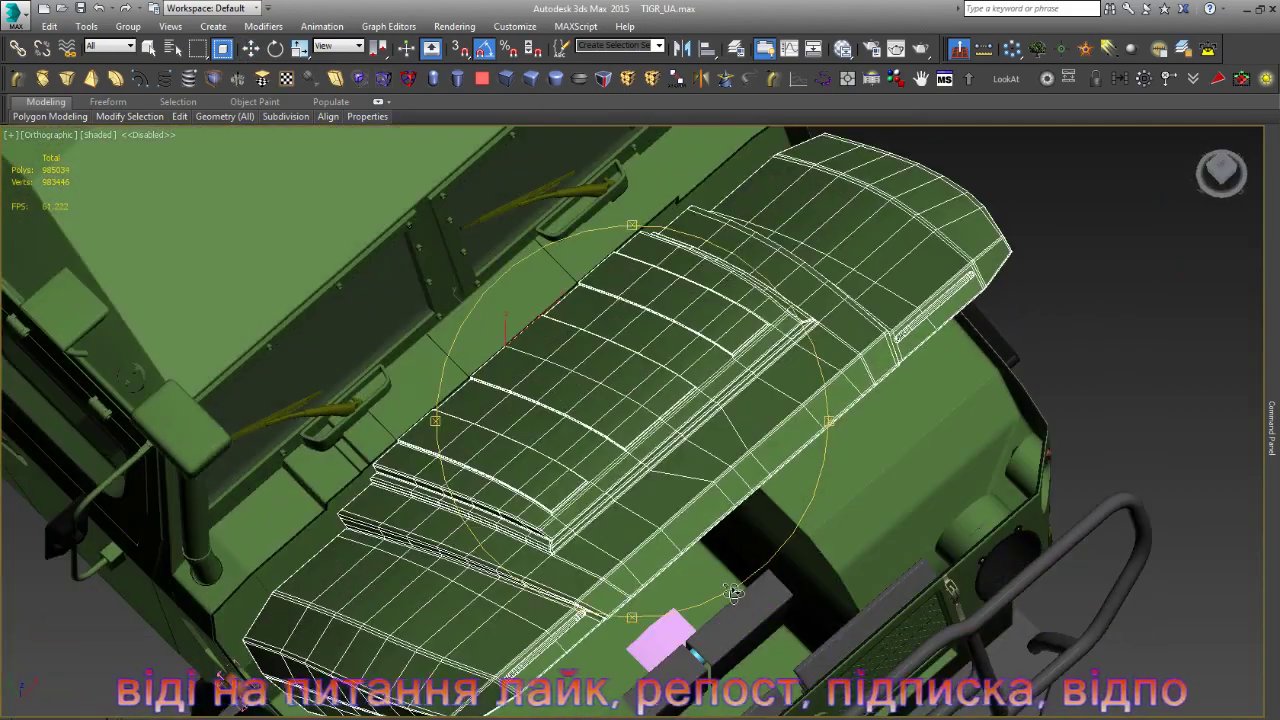
pyautogui.scroll(4, 733, 592)
pyautogui.scroll(3, 690, 493)
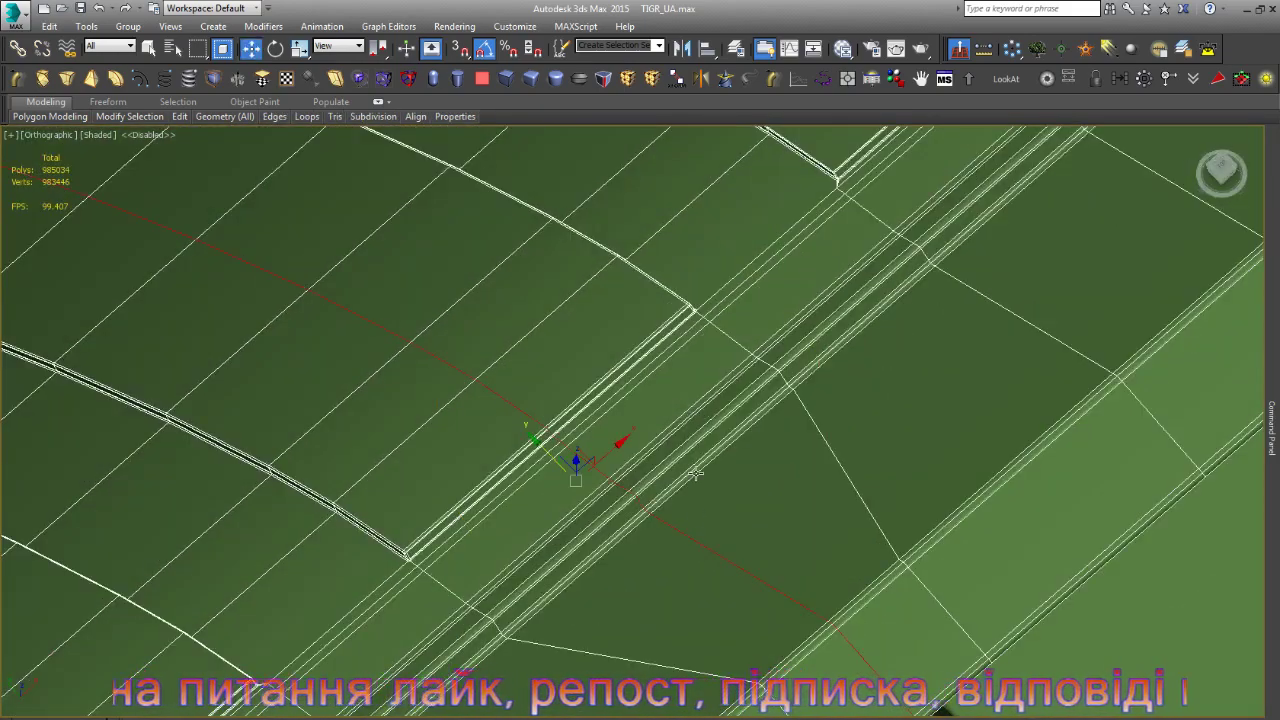
pyautogui.scroll(-4, 695, 474)
pyautogui.scroll(-3, 695, 474)
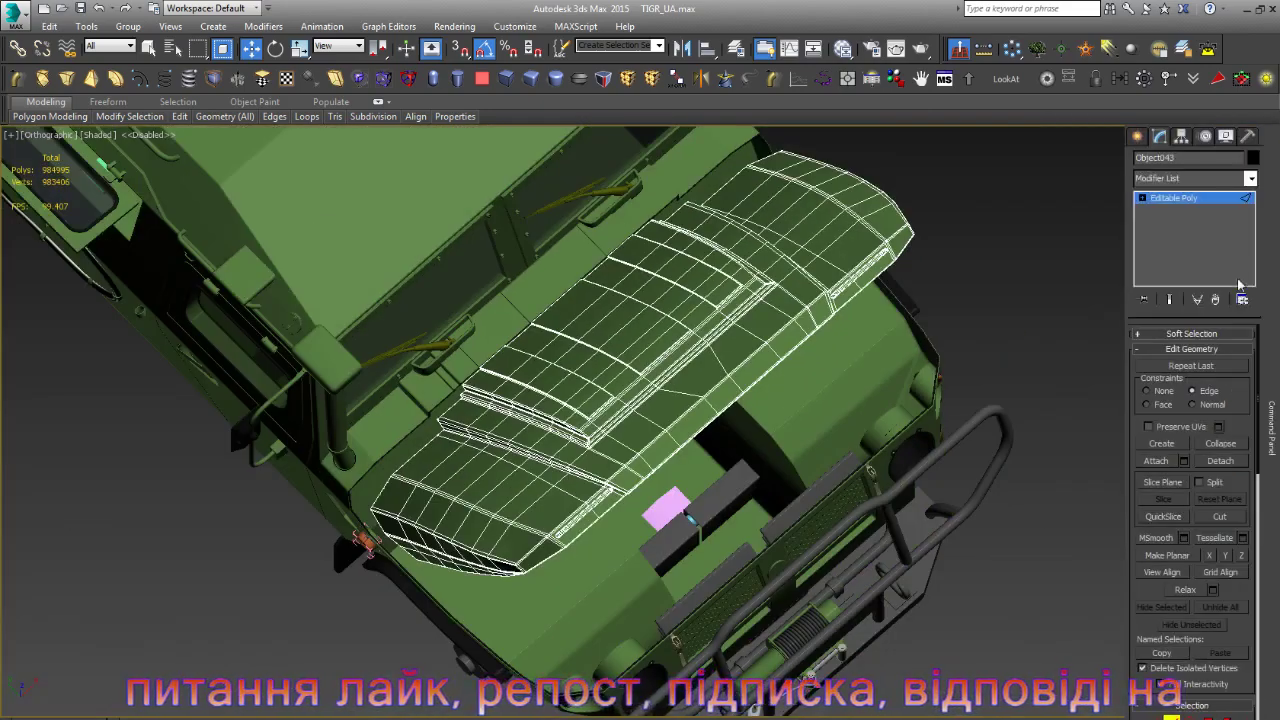
pyautogui.click(1142, 198)
pyautogui.click(1165, 220)
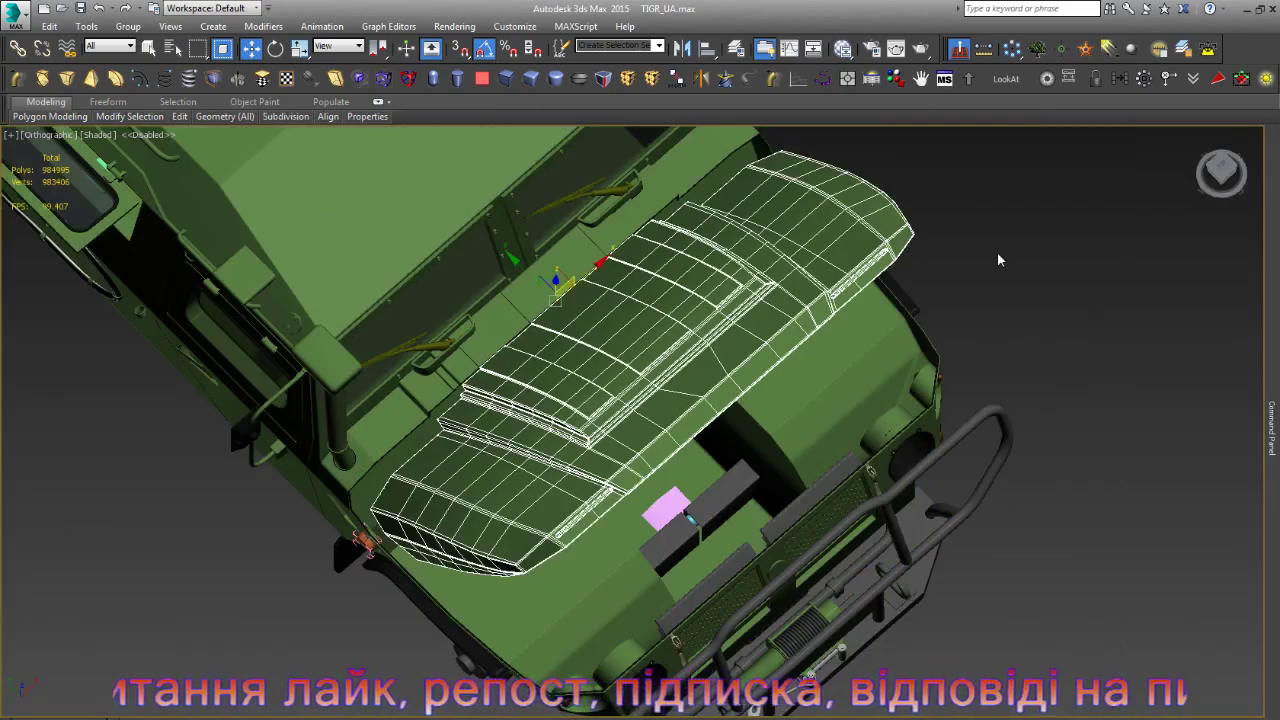
# - In the Left wireframe view, draw a small strut box and rotate it along the hood
pyautogui.press('l')
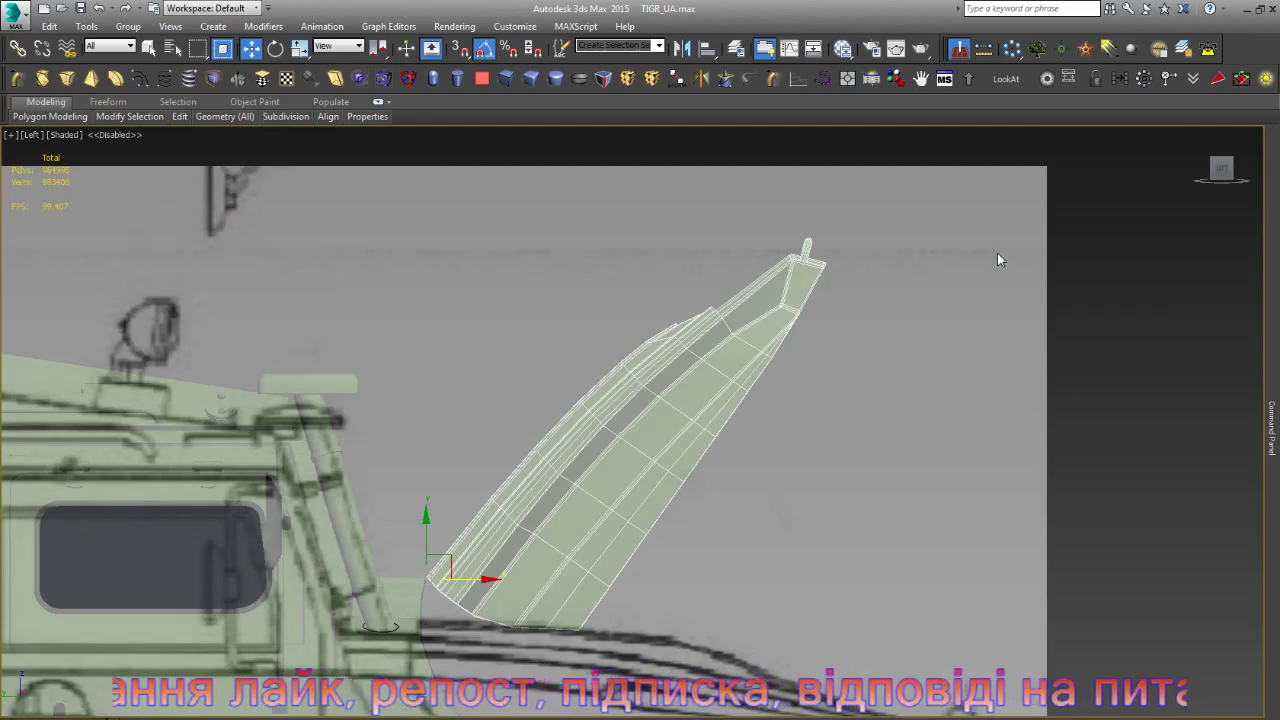
pyautogui.press('F3')
pyautogui.click(1000, 335)
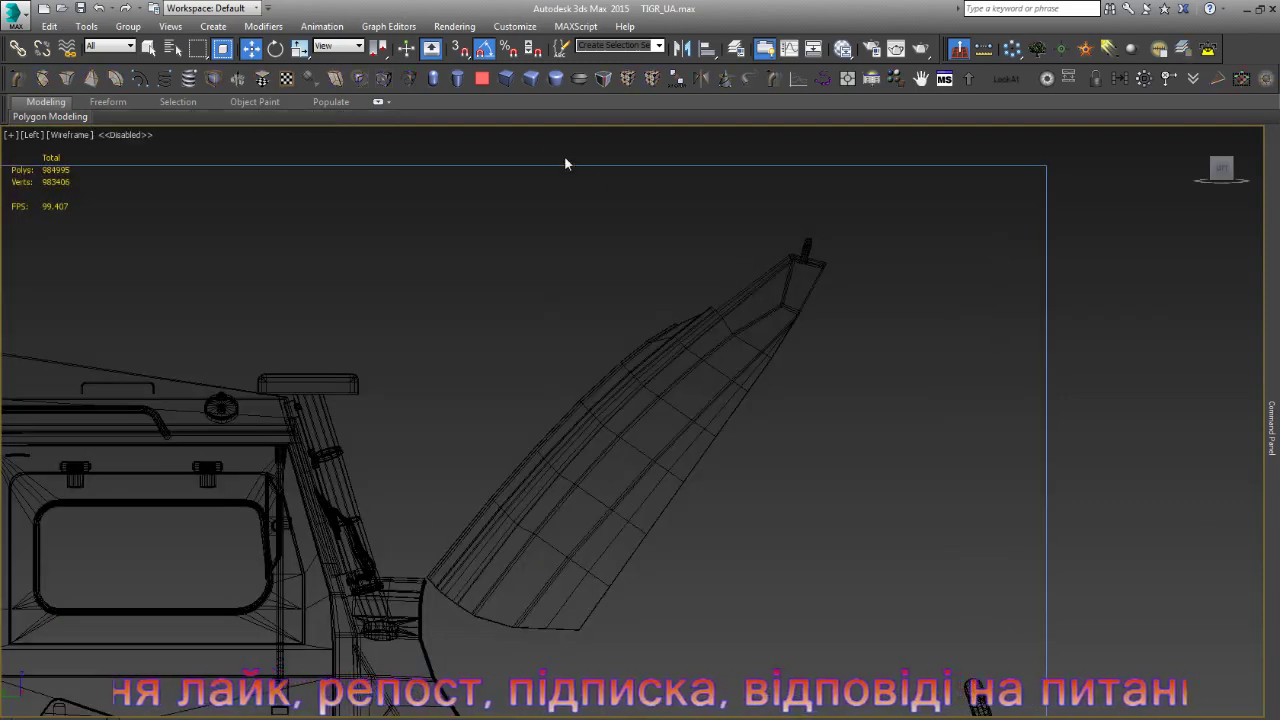
pyautogui.moveTo(682, 544); pyautogui.dragTo(708, 518)
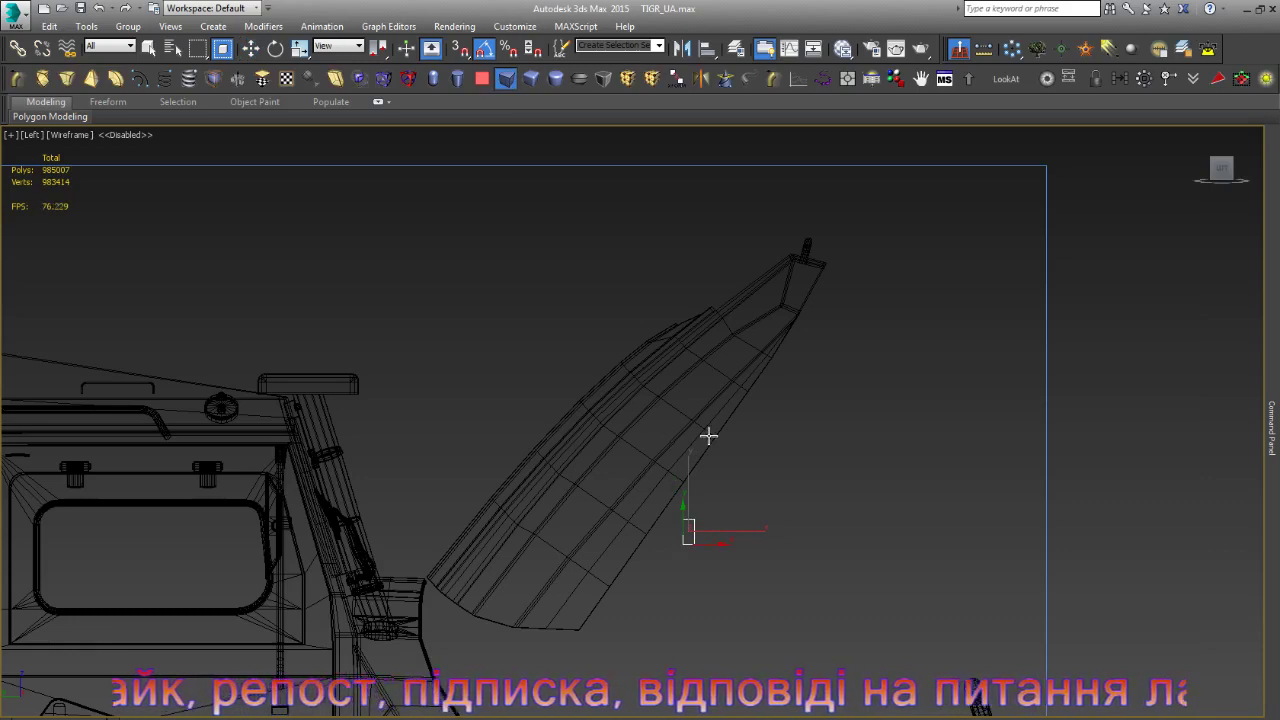
pyautogui.scroll(2, 528, 594)
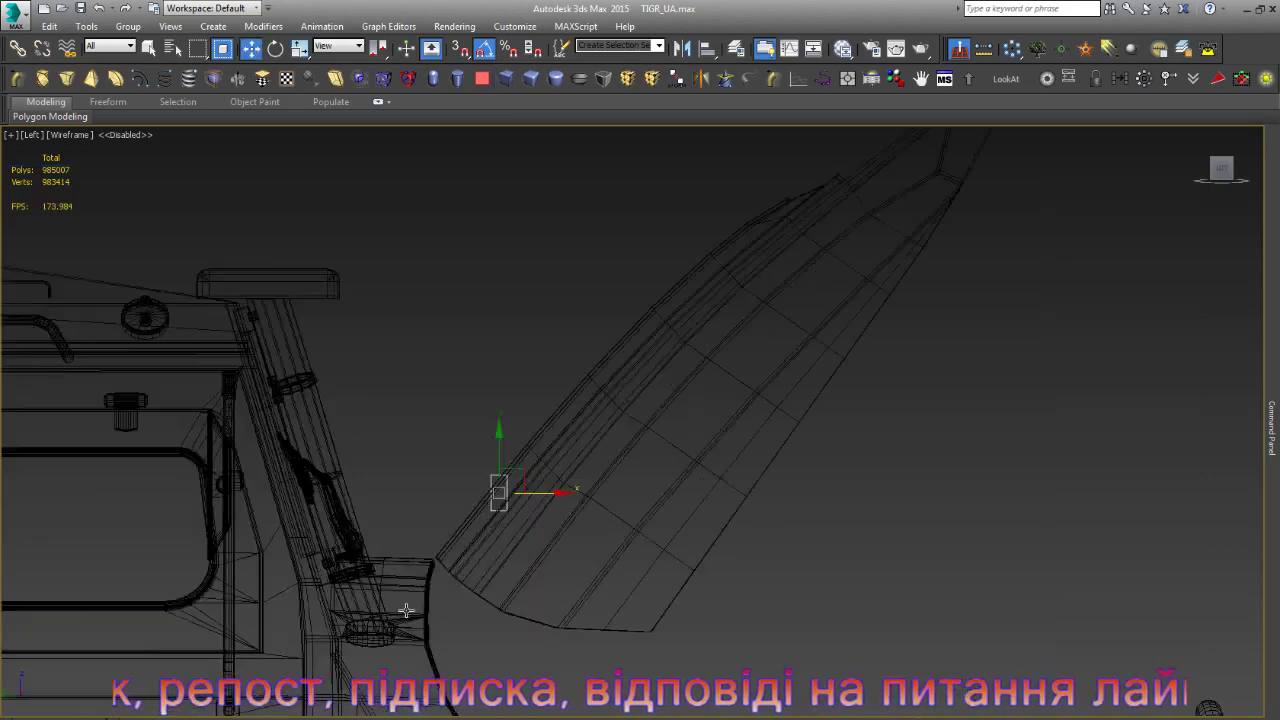
pyautogui.scroll(3, 545, 442)
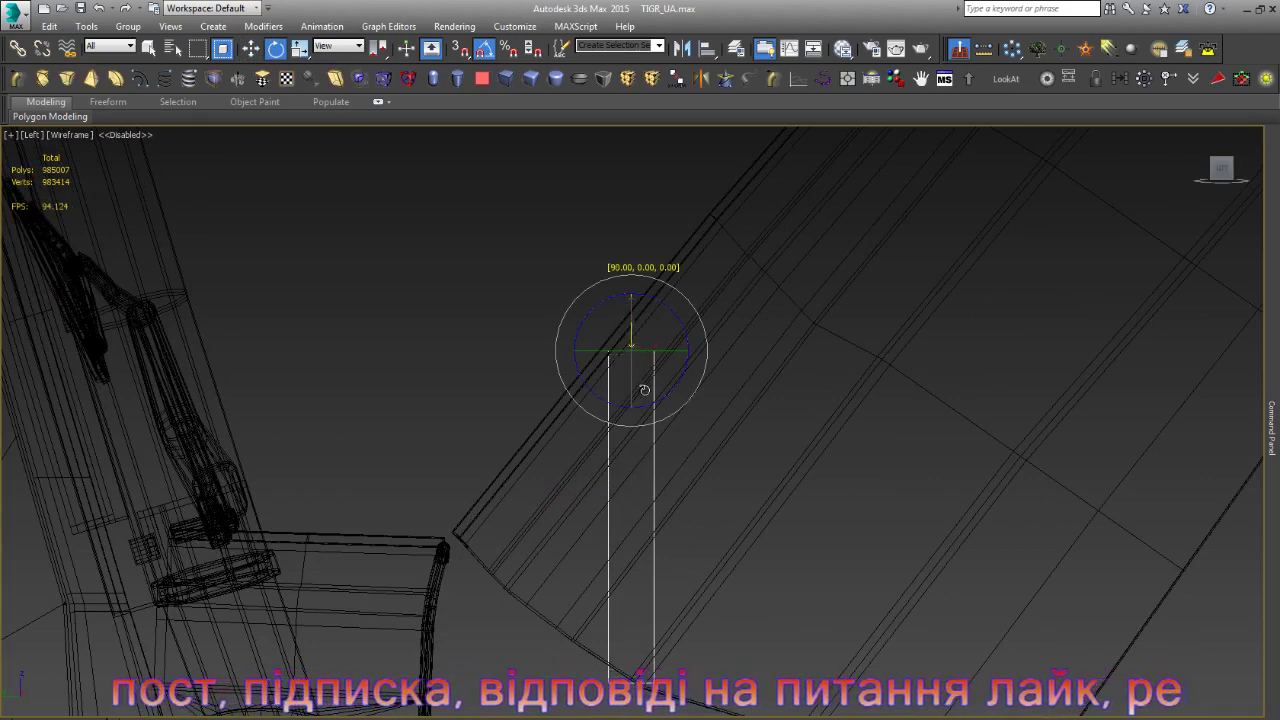
pyautogui.moveTo(649, 300); pyautogui.dragTo(744, 397)
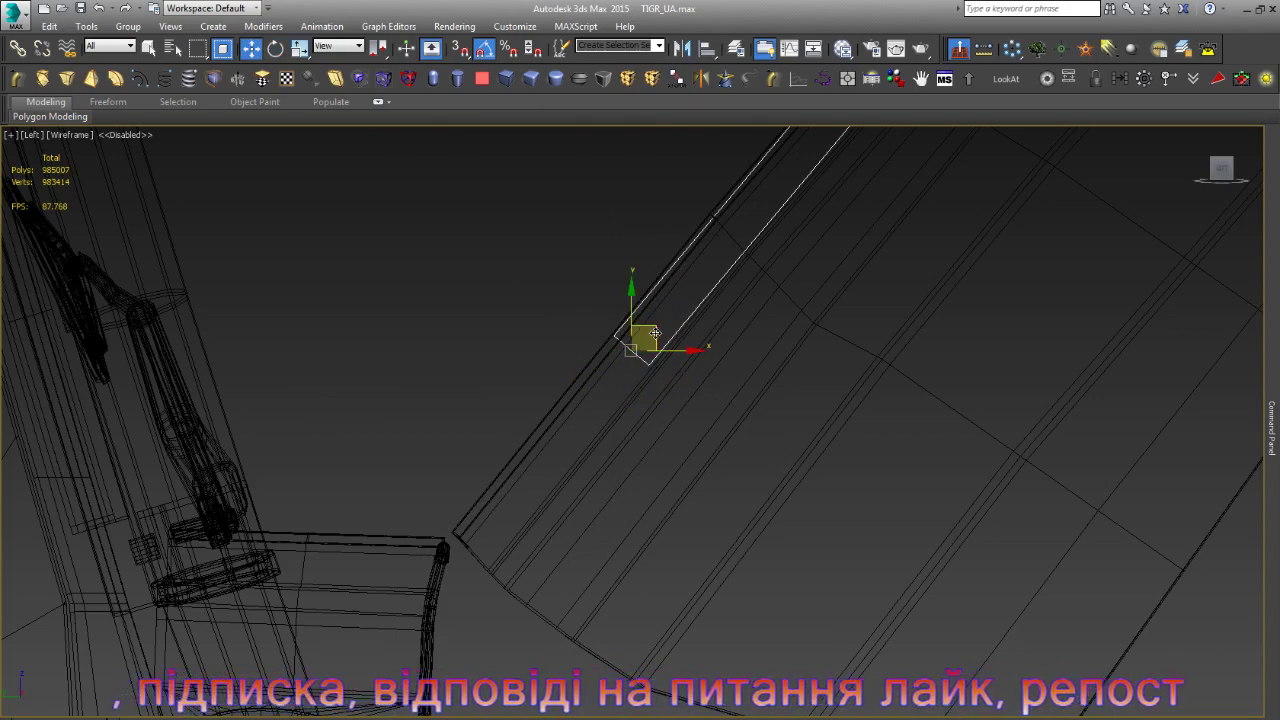
pyautogui.moveTo(655, 333); pyautogui.dragTo(495, 533)
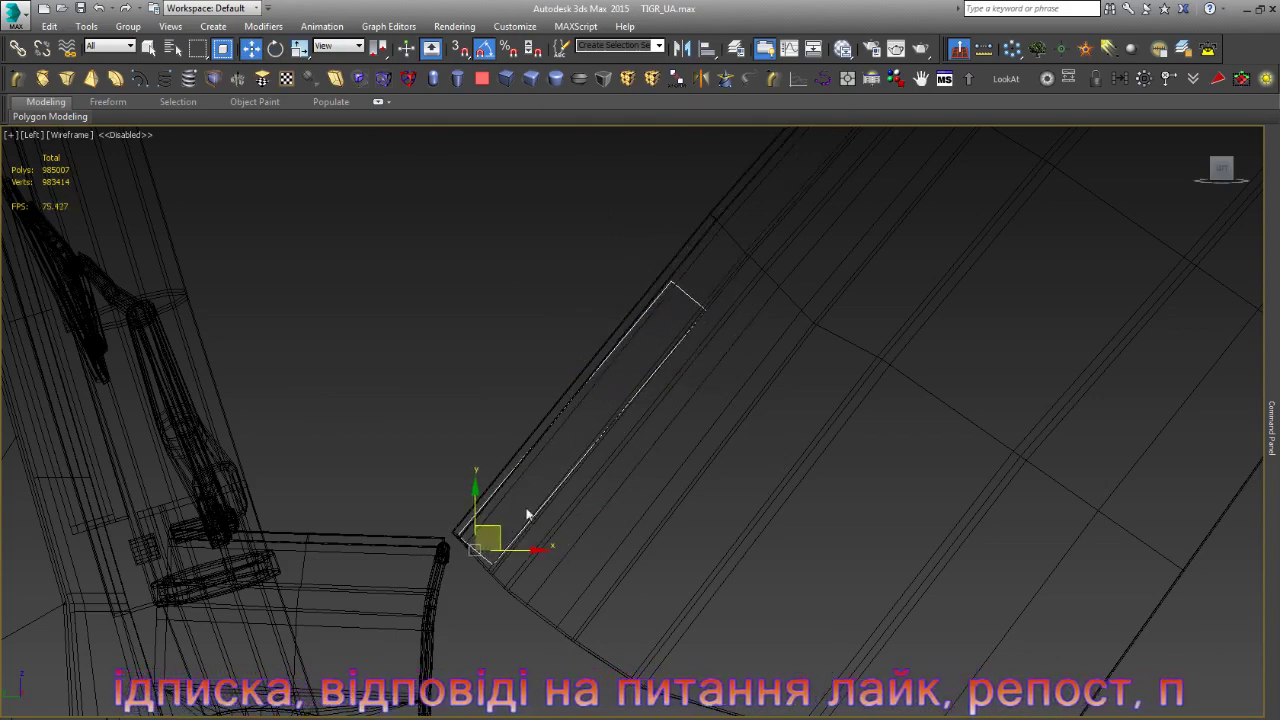
# - From the Front view, move the strut box left and down into place under the hood
pyautogui.press('f')
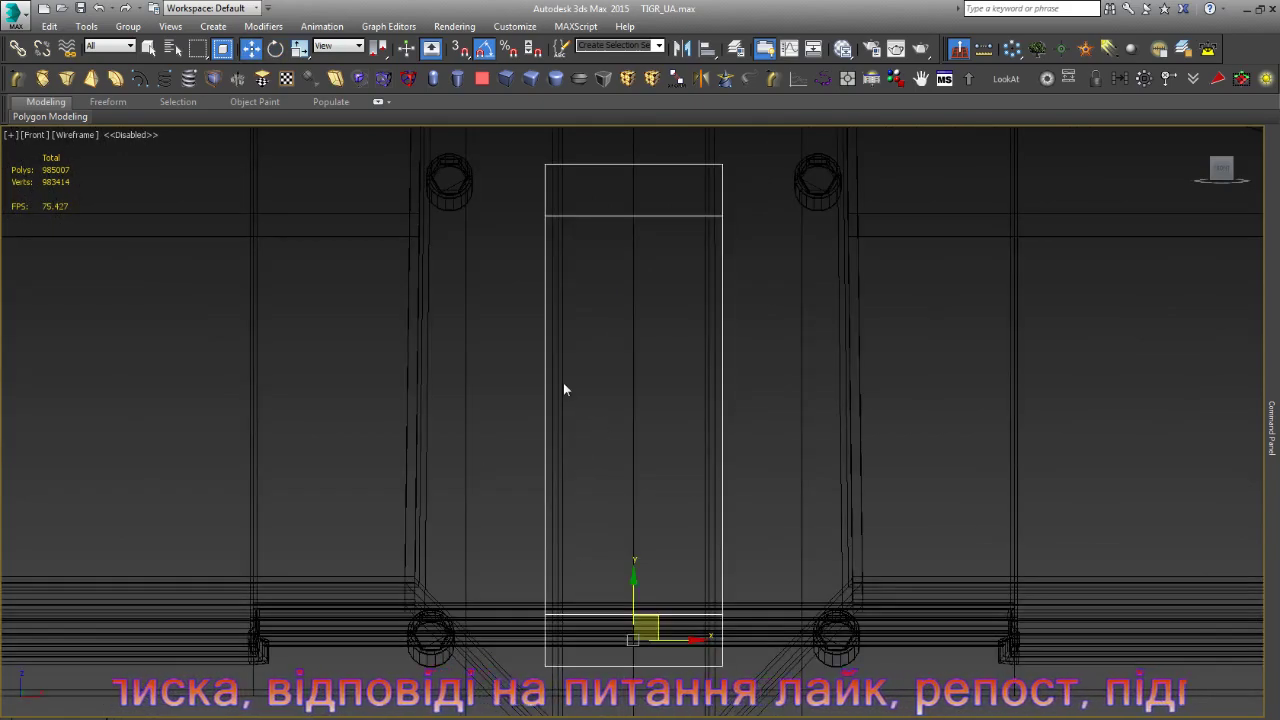
pyautogui.scroll(-5, 560, 385)
pyautogui.press('F3')
pyautogui.scroll(-3, 714, 412)
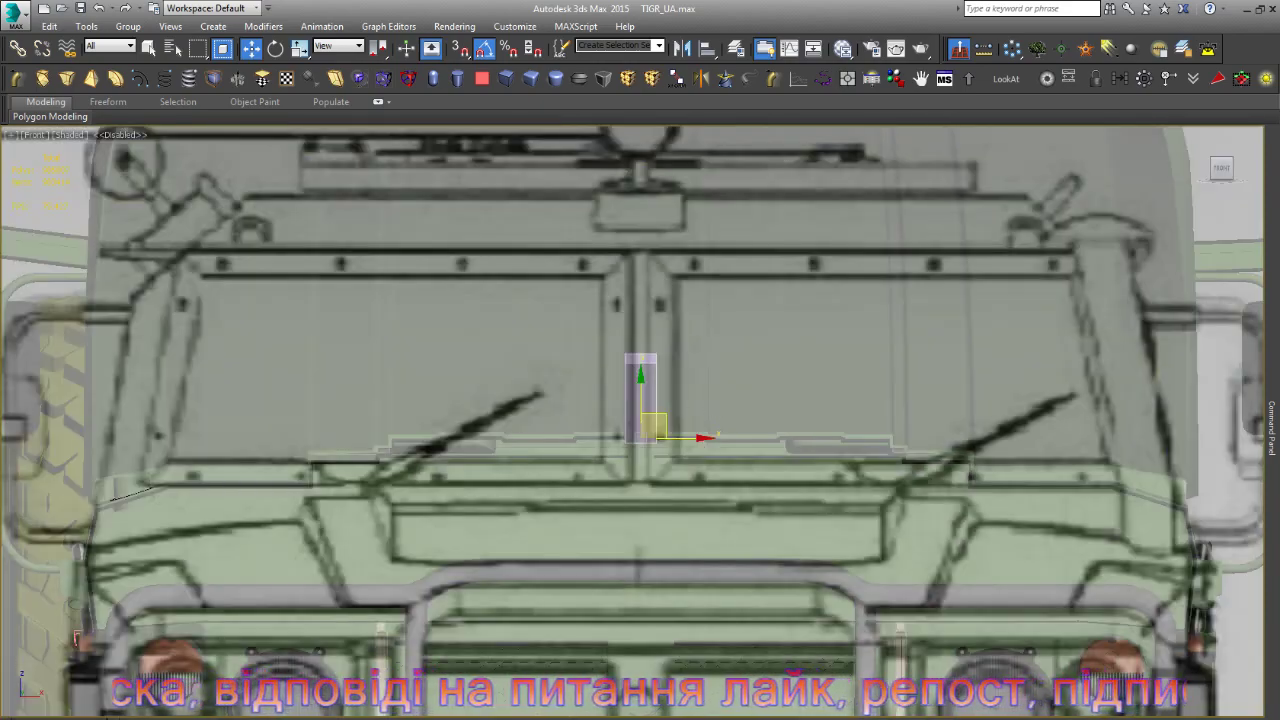
pyautogui.scroll(-4, 640, 440)
pyautogui.moveTo(640, 440)
pyautogui.keyDown('alt'); pyautogui.mouseDown(button='middle')
pyautogui.moveTo(658, 459)
pyautogui.moveTo(791, 473)
pyautogui.mouseUp(button='middle'); pyautogui.keyUp('alt')
pyautogui.scroll(5, 658, 459)
pyautogui.press('w')
pyautogui.moveTo(782, 456); pyautogui.dragTo(479, 525)
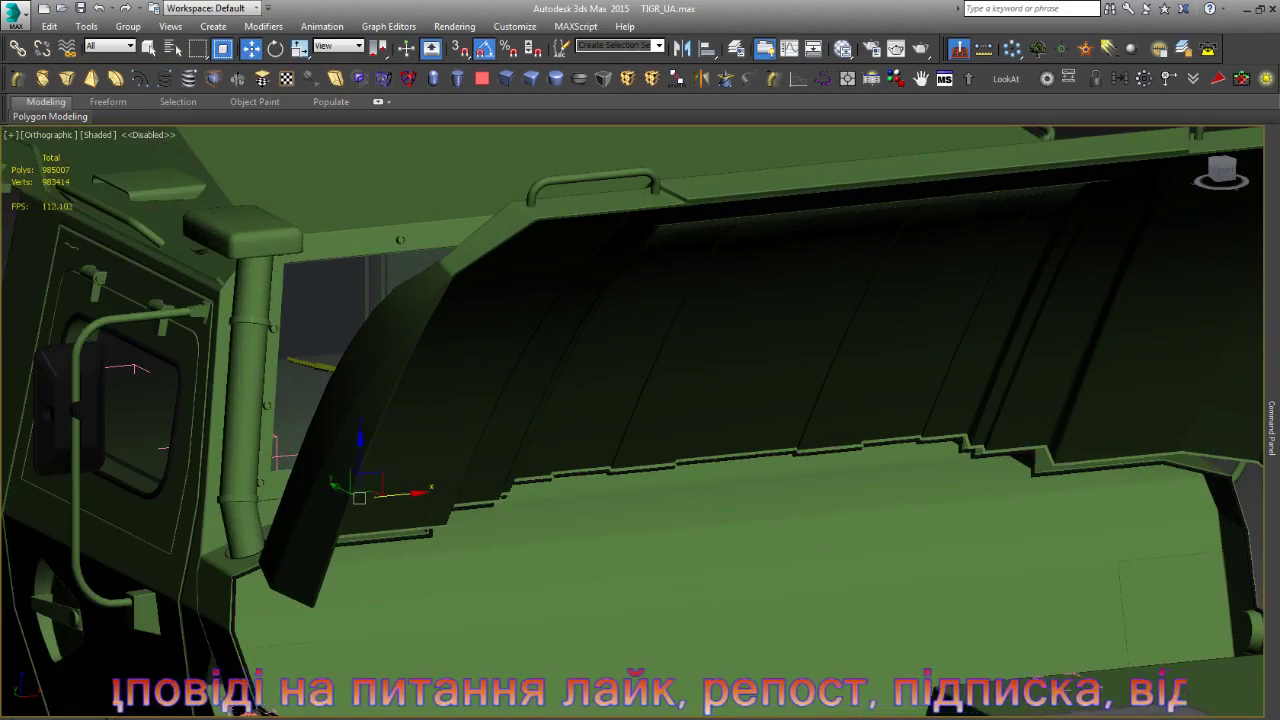
pyautogui.keyDown('alt'); pyautogui.moveTo(700, 509); pyautogui.dragTo(586, 483, button='middle'); pyautogui.keyUp('alt')
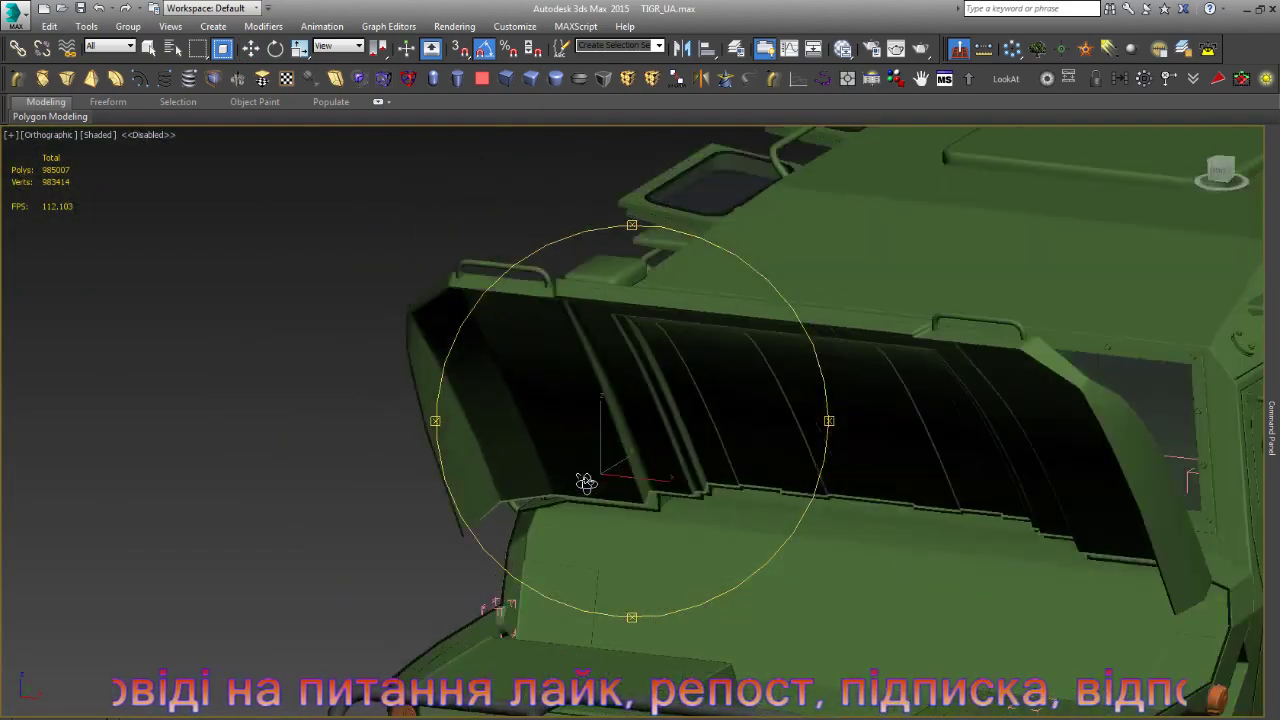
pyautogui.scroll(5, 586, 483)
pyautogui.press('w')
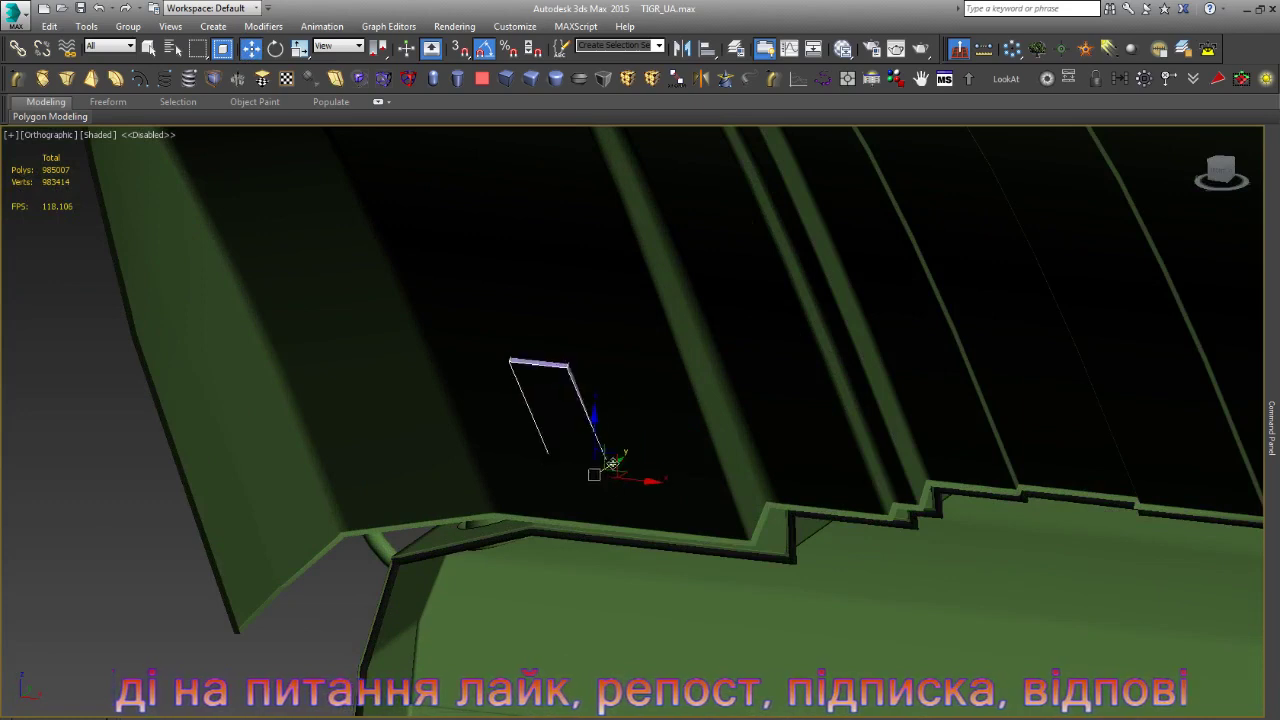
pyautogui.moveTo(612, 463)
pyautogui.mouseDown()
pyautogui.moveTo(594, 480)
pyautogui.moveTo(601, 469)
pyautogui.mouseUp()
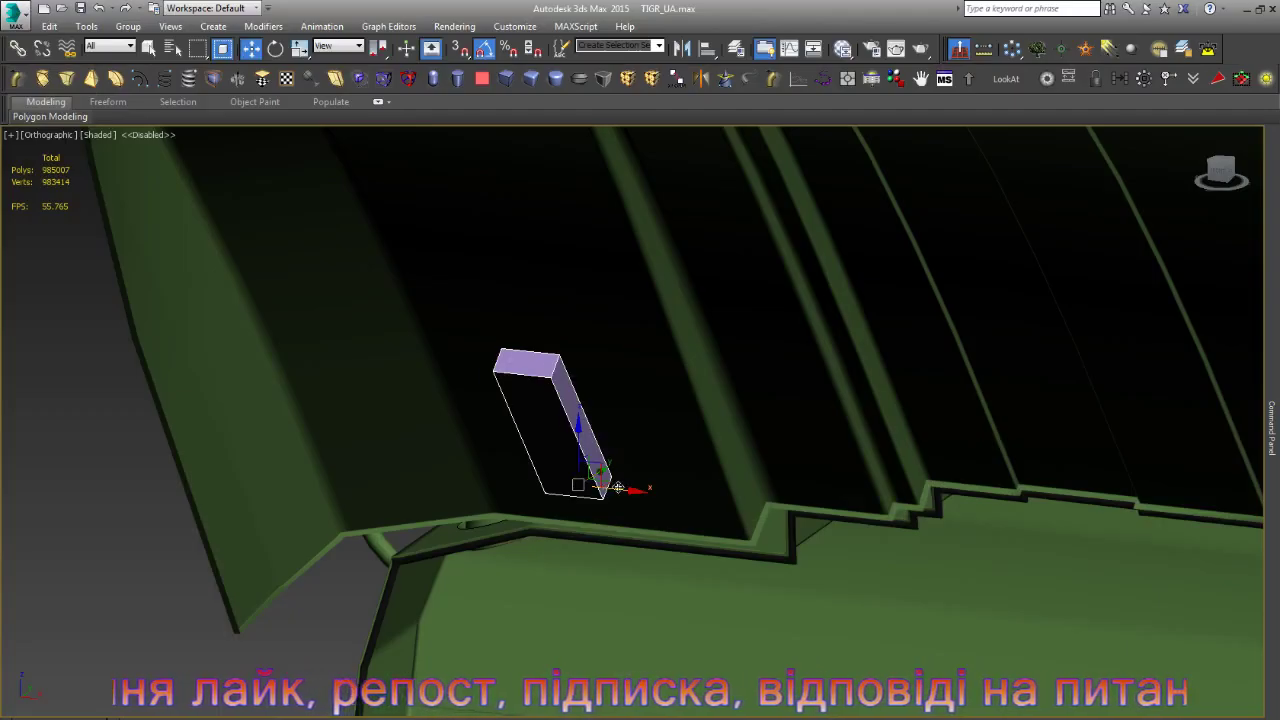
pyautogui.moveTo(587, 483); pyautogui.dragTo(559, 485)
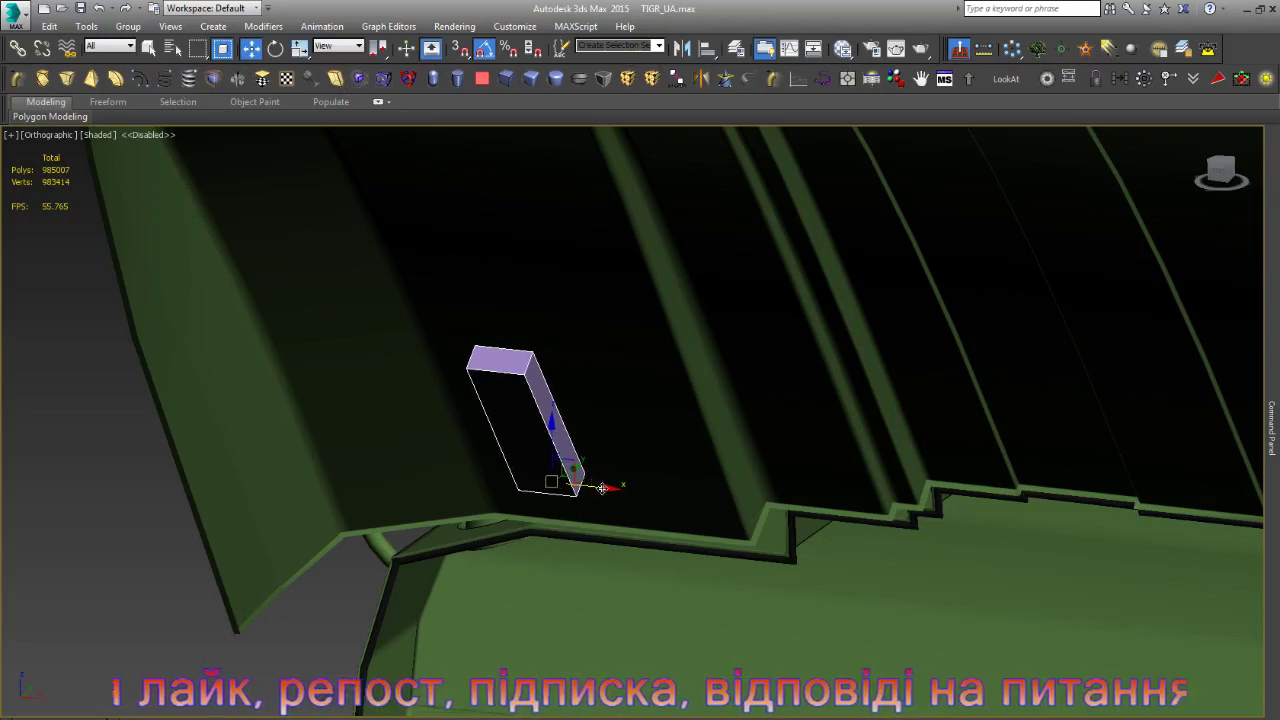
# - Tilt the strut a few degrees counter-clockwise in the Left wireframe view, then return to Move
pyautogui.press('l')
pyautogui.press('e')
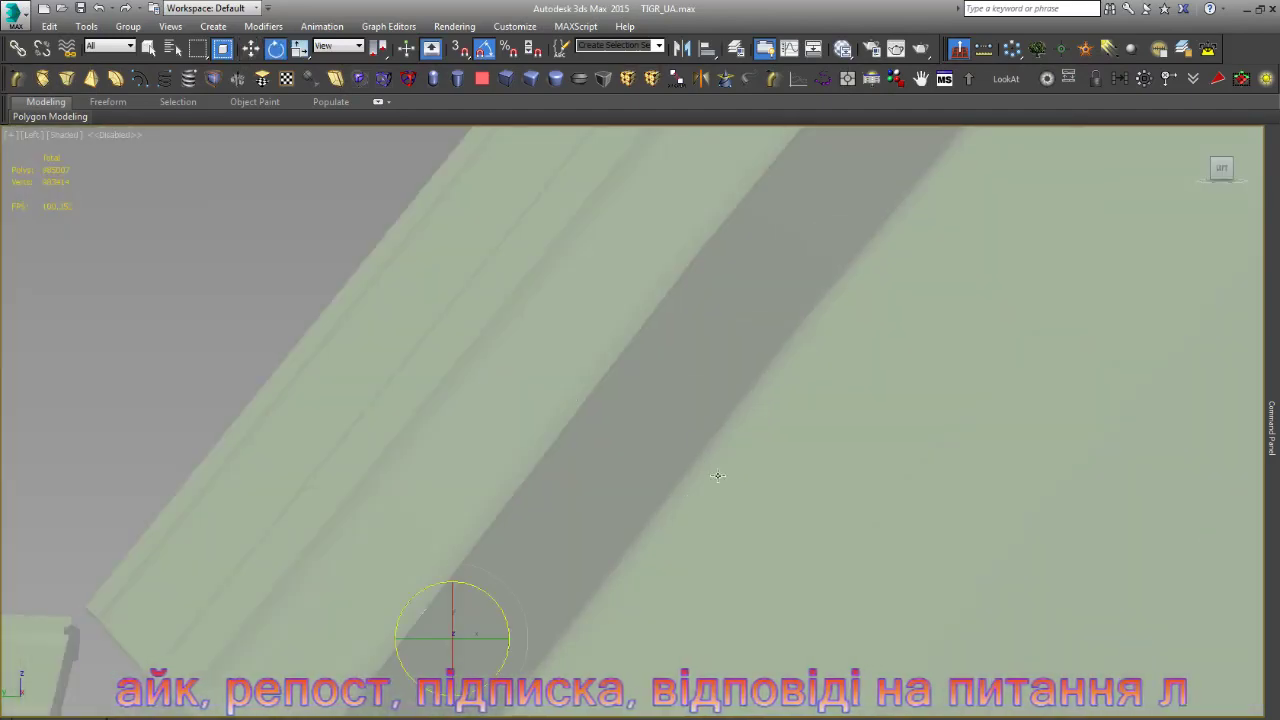
pyautogui.press('F3')
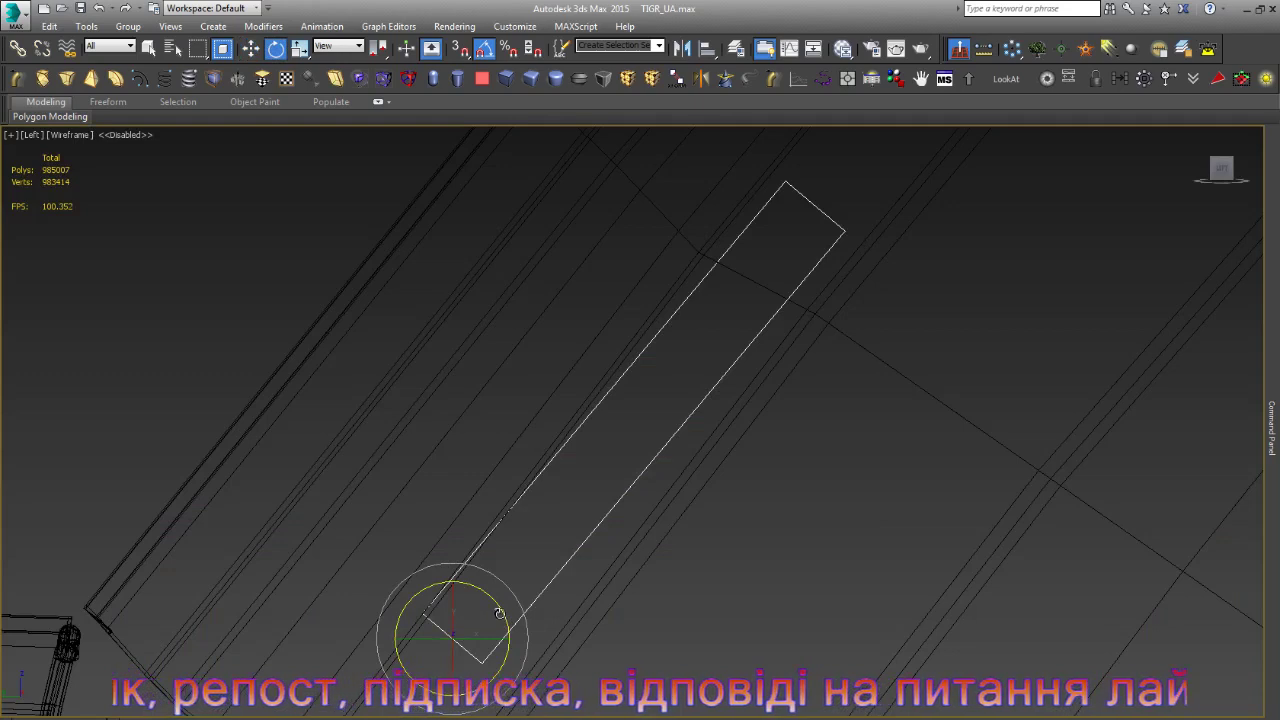
pyautogui.moveTo(502, 619); pyautogui.dragTo(502, 609)
pyautogui.press('w')
pyautogui.scroll(-5, 502, 476)
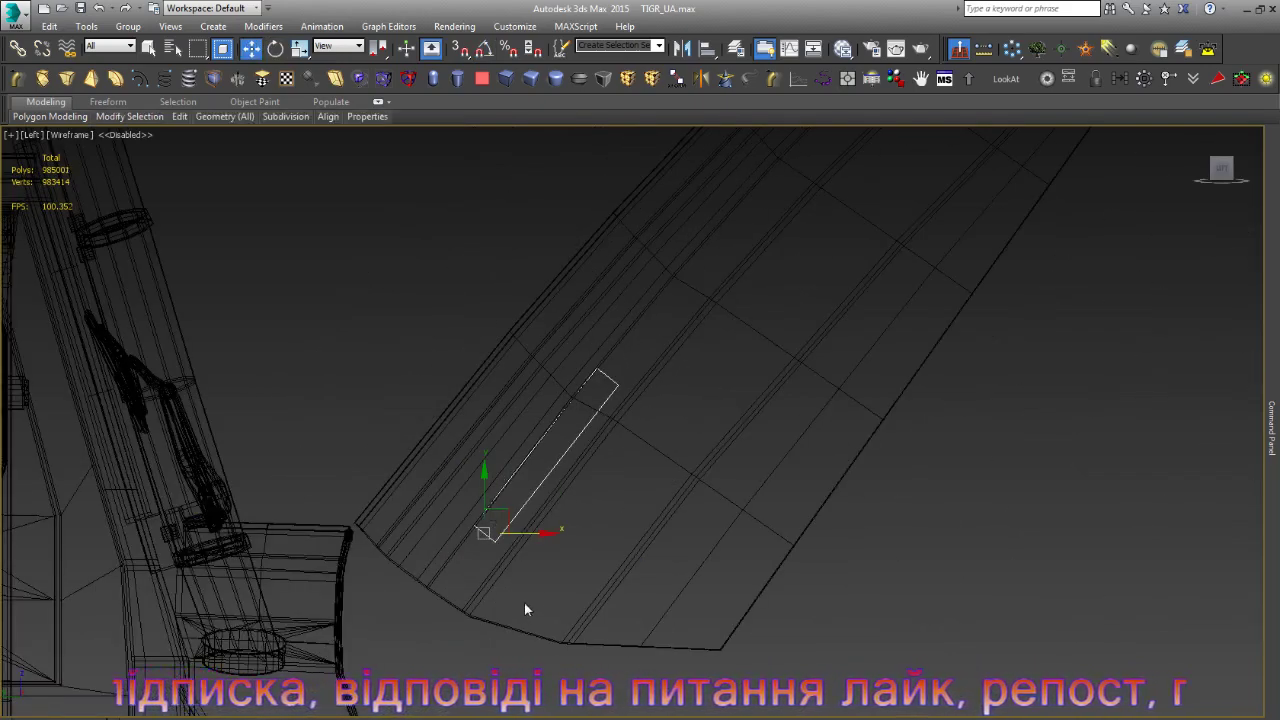
# - Shift-move the strut's end faces in Local coordinates using Clone To Element, then frame and shade
pyautogui.press('4')
pyautogui.moveTo(540, 571); pyautogui.dragTo(414, 510)
pyautogui.click(523, 560)
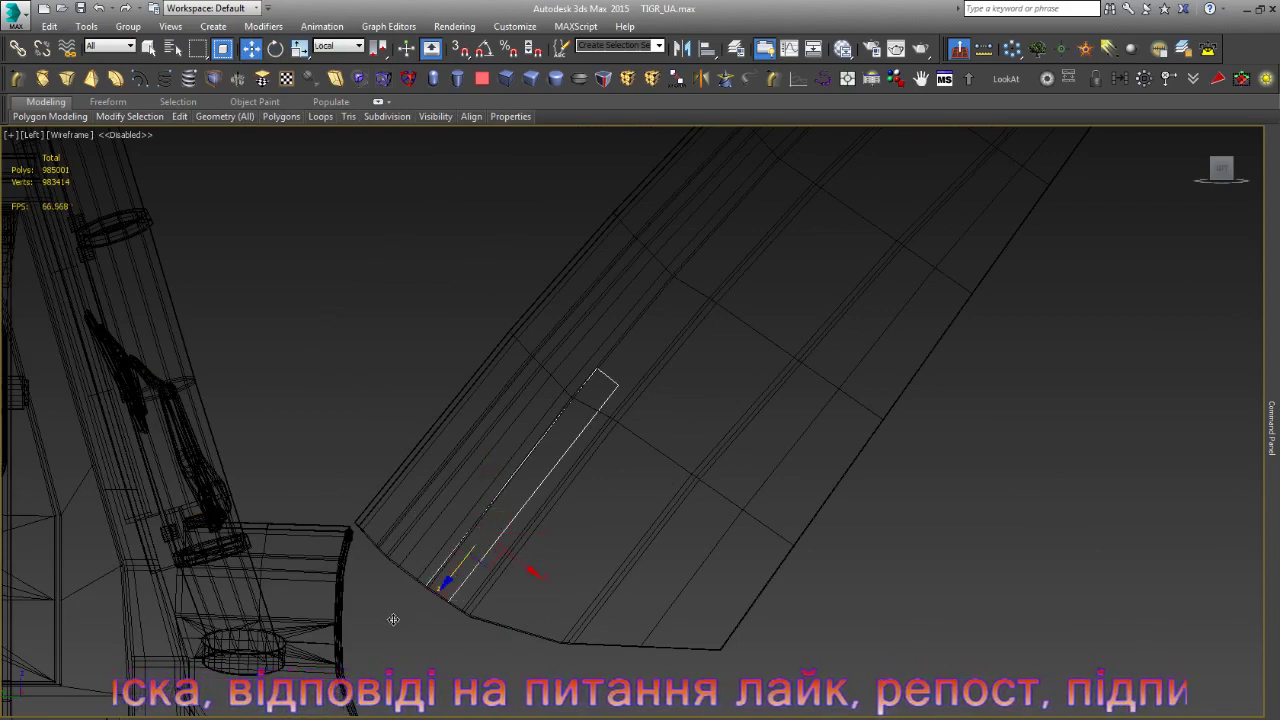
pyautogui.moveTo(397, 616); pyautogui.dragTo(444, 598, button='middle')
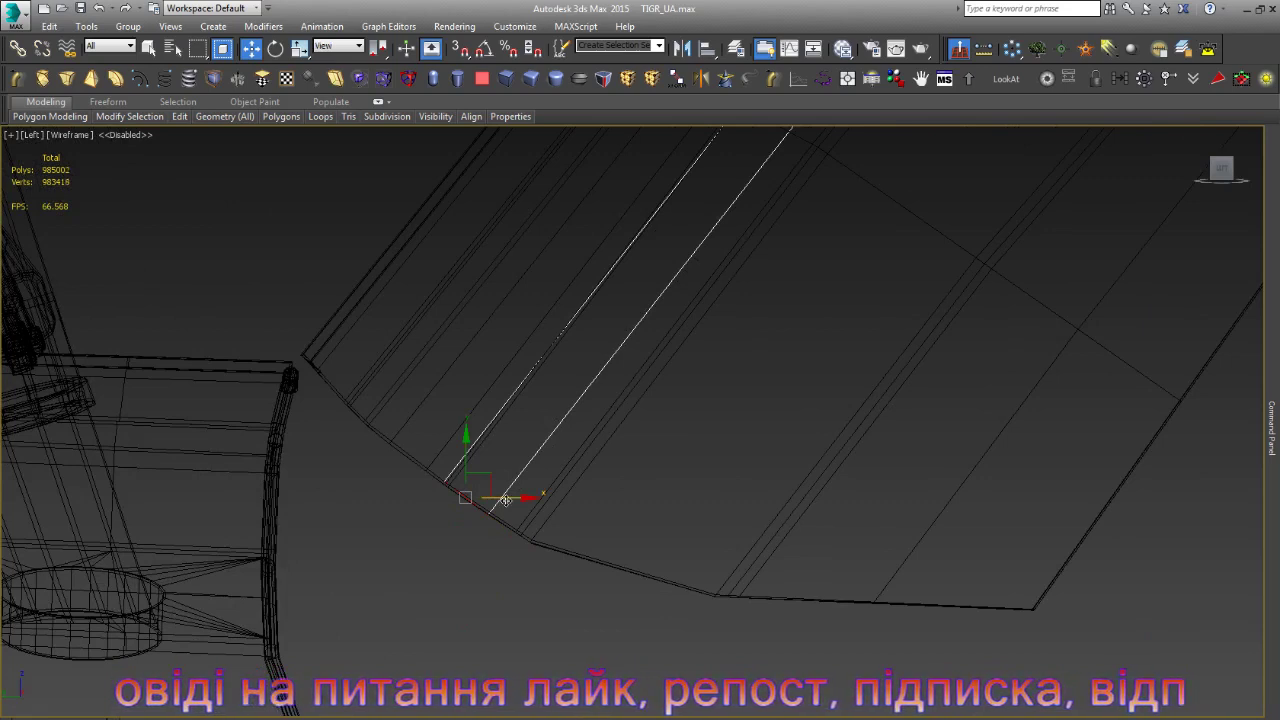
pyautogui.keyDown('shift'); pyautogui.moveTo(506, 499); pyautogui.dragTo(351, 499); pyautogui.keyUp('shift')
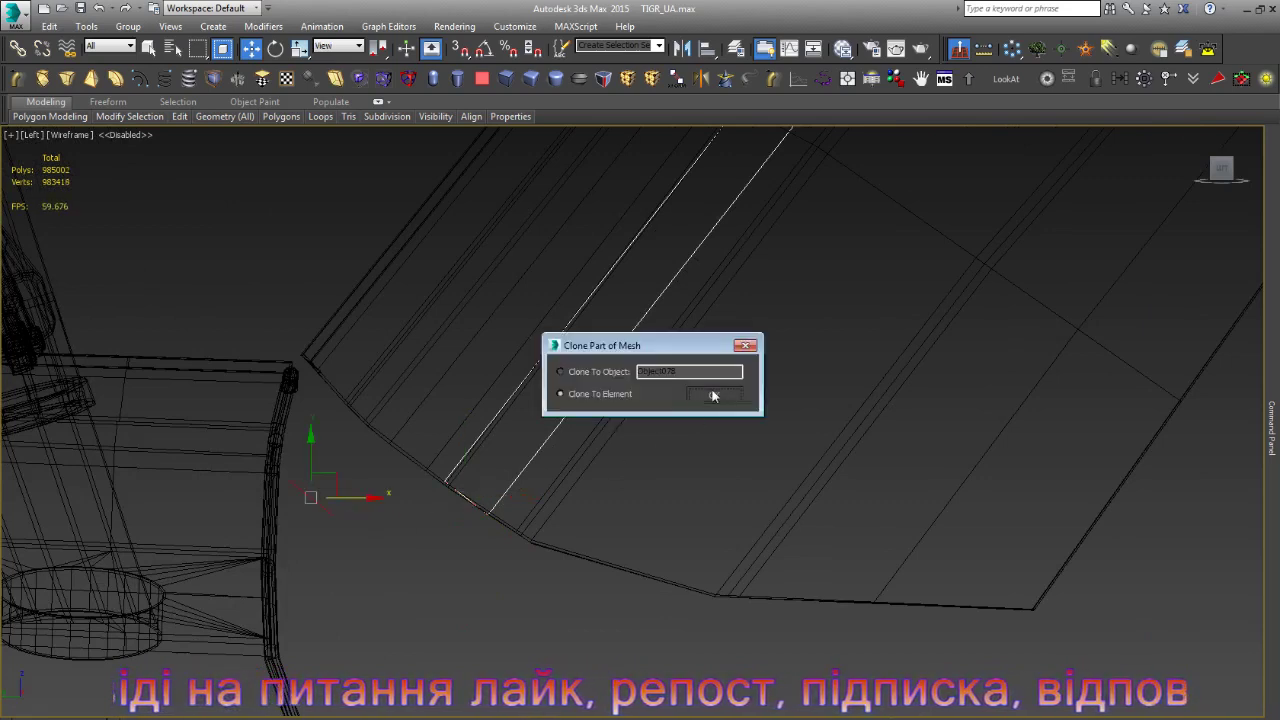
pyautogui.click(713, 394)
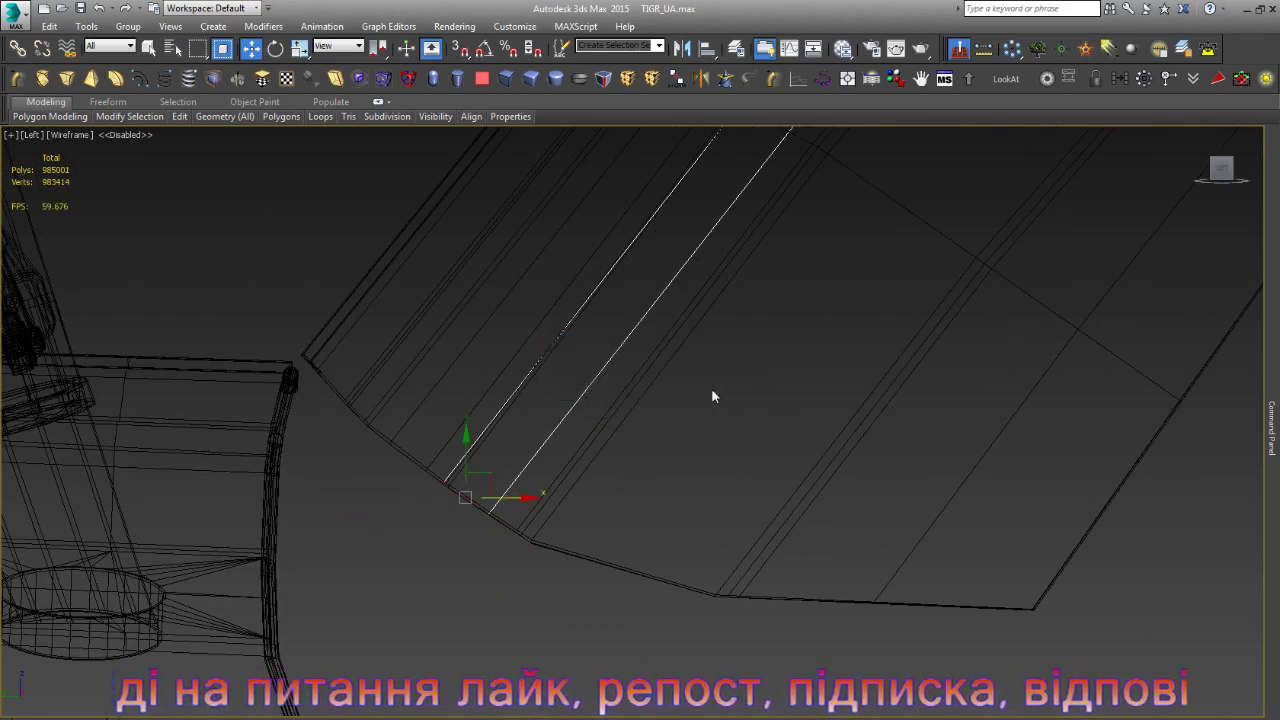
pyautogui.click(519, 467)
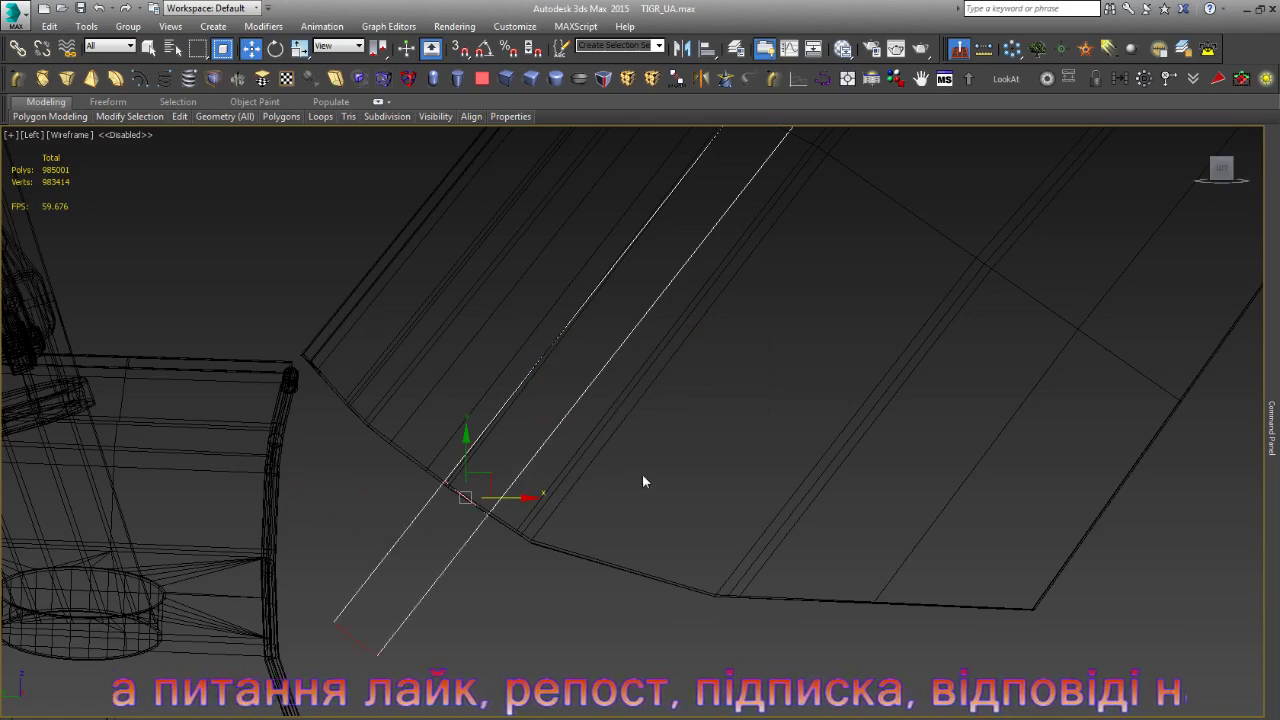
pyautogui.hotkey('alt', 'q')
pyautogui.press('F3')
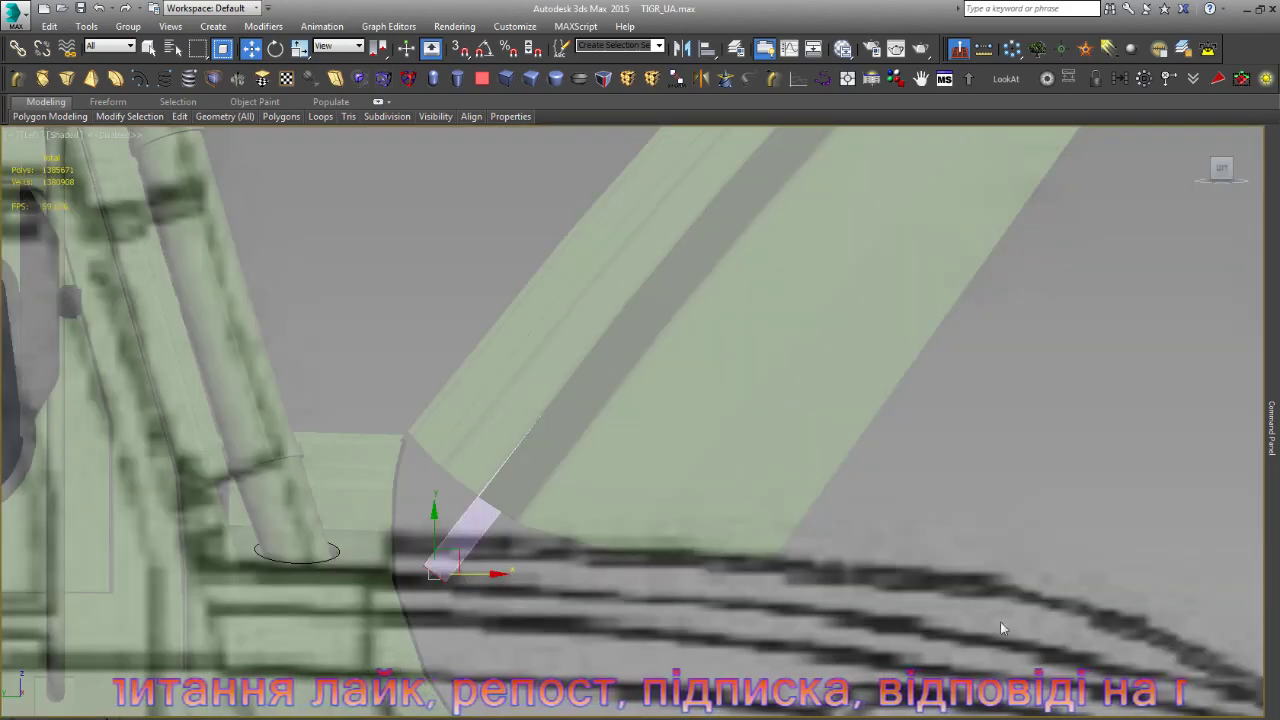
pyautogui.hotkey('ctrl', 'r')
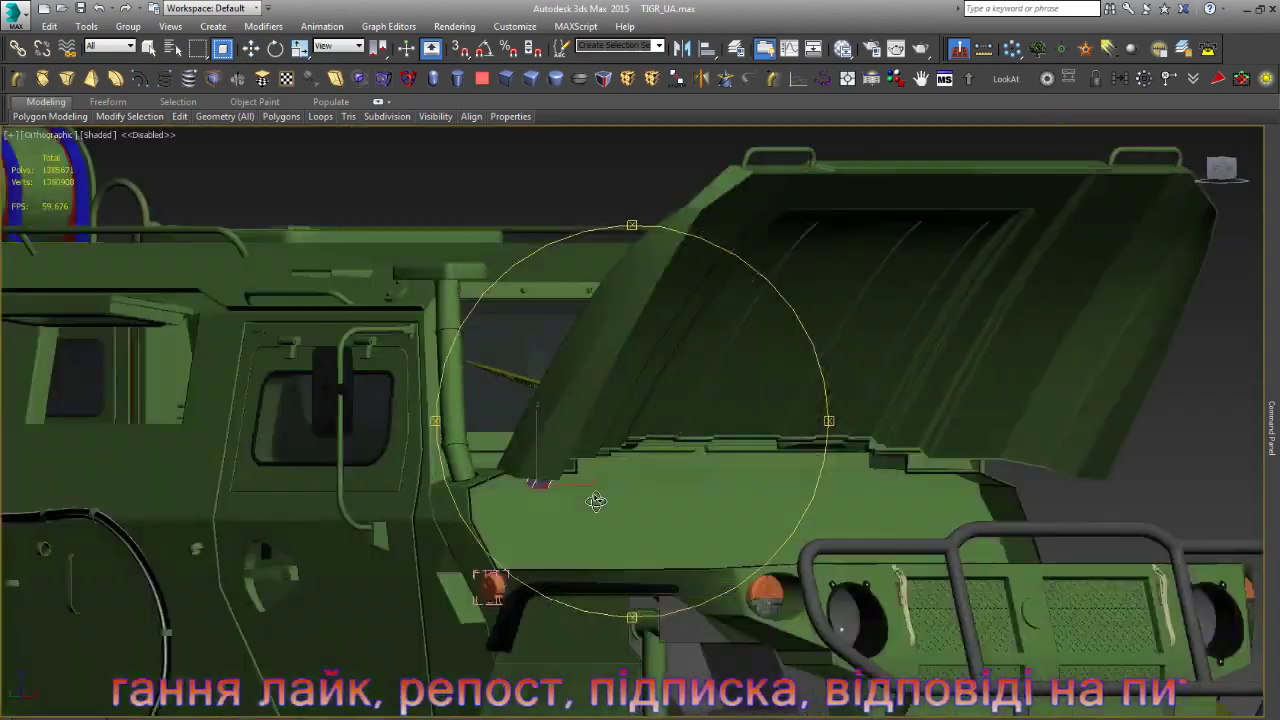
pyautogui.moveTo(588, 425)
pyautogui.mouseDown()
pyautogui.moveTo(556, 520)
pyautogui.moveTo(600, 500)
pyautogui.mouseUp()
pyautogui.scroll(3, 556, 520)
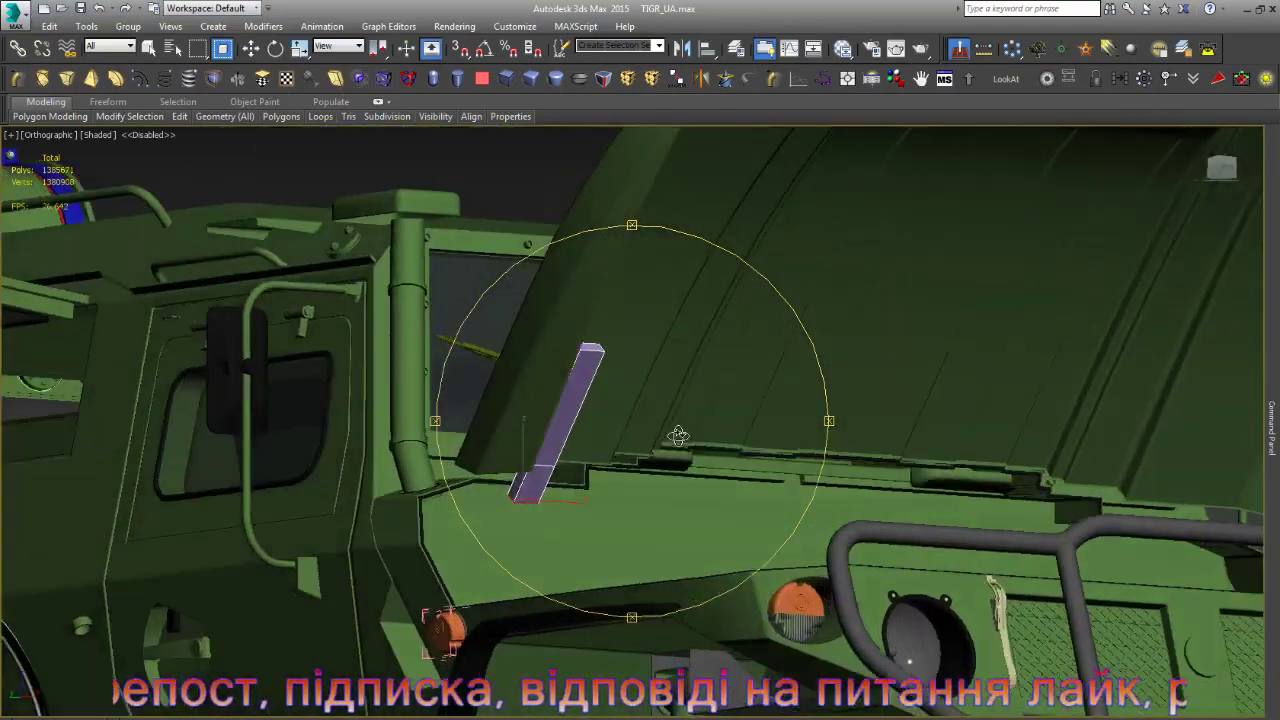
pyautogui.keyDown('alt'); pyautogui.moveTo(678, 435); pyautogui.dragTo(540, 524, button='middle'); pyautogui.keyUp('alt')
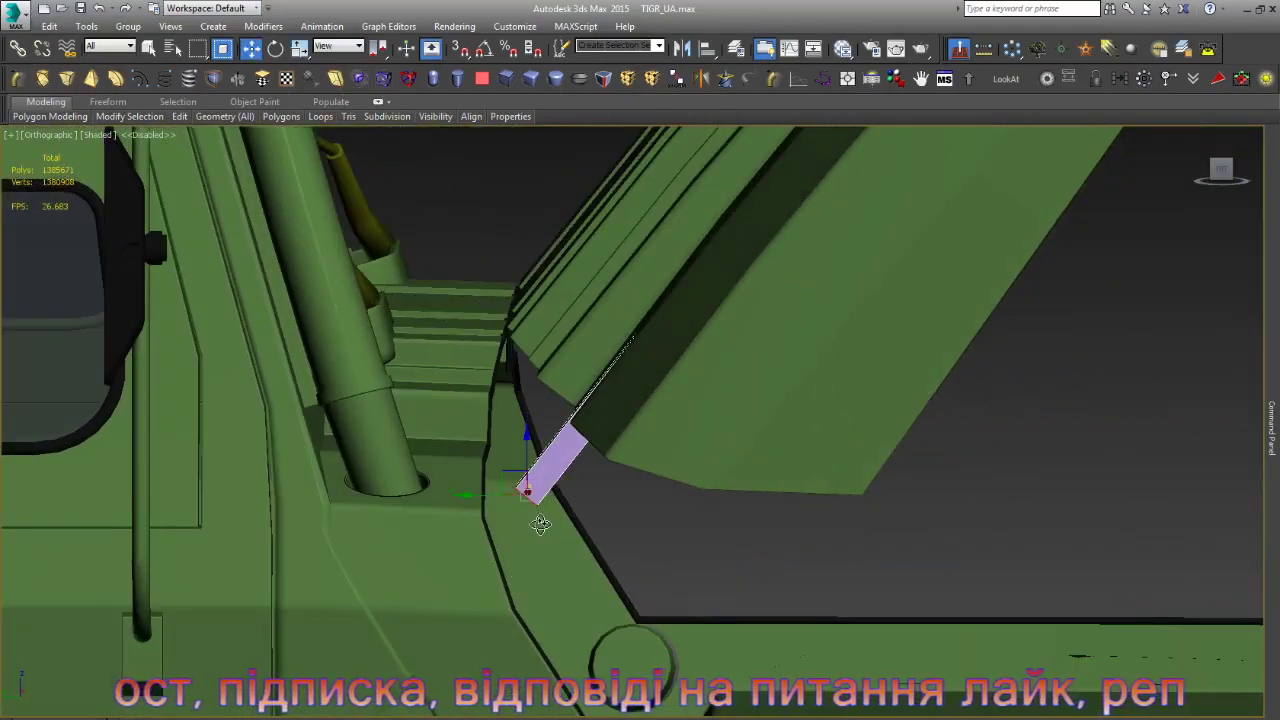
# - Drag the strut's end polygon down toward the body to lengthen it
pyautogui.scroll(3, 543, 510)
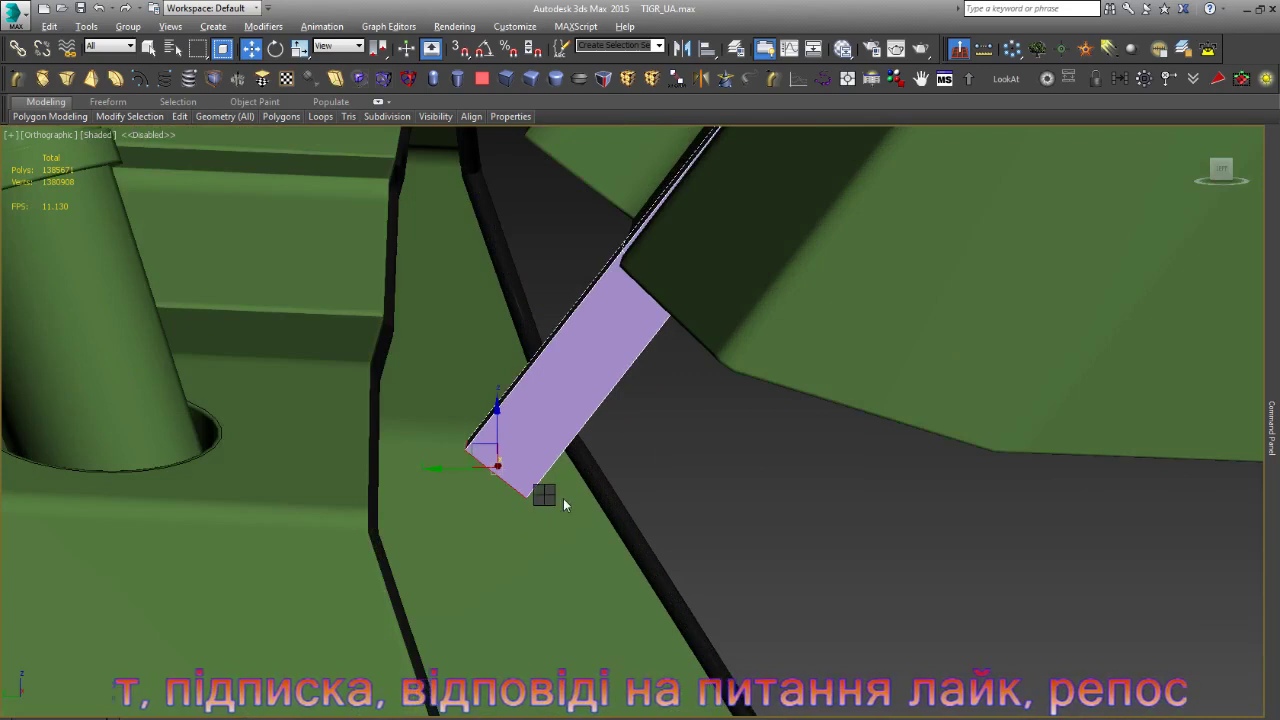
pyautogui.moveTo(468, 506); pyautogui.dragTo(424, 543)
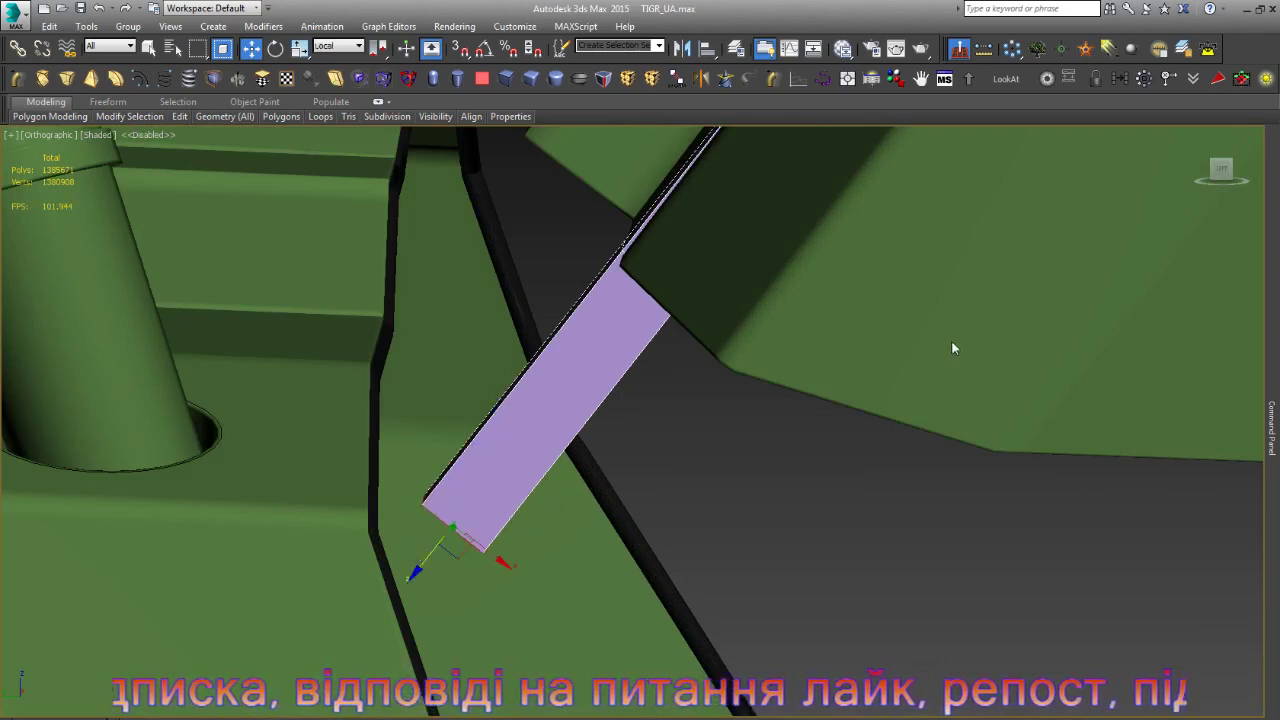
pyautogui.scroll(-3, 952, 343)
pyautogui.press('z')
pyautogui.press('e')
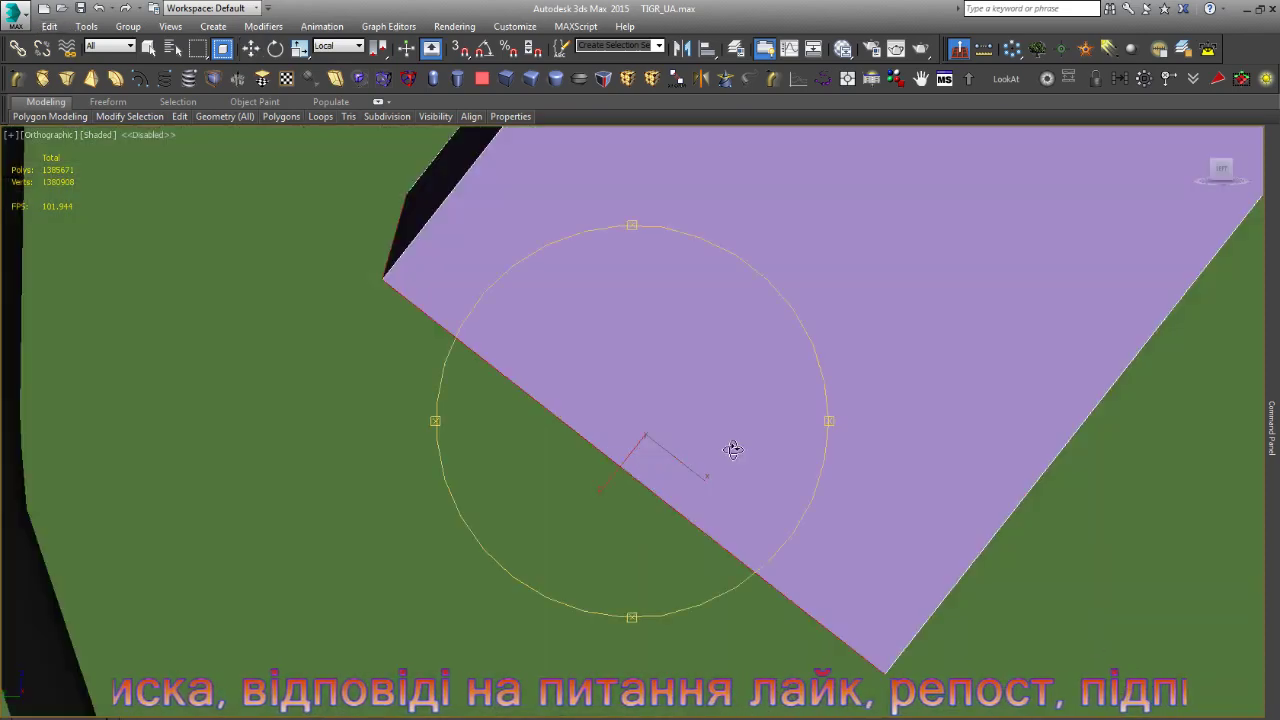
pyautogui.scroll(-3, 646, 500)
pyautogui.scroll(-3, 663, 490)
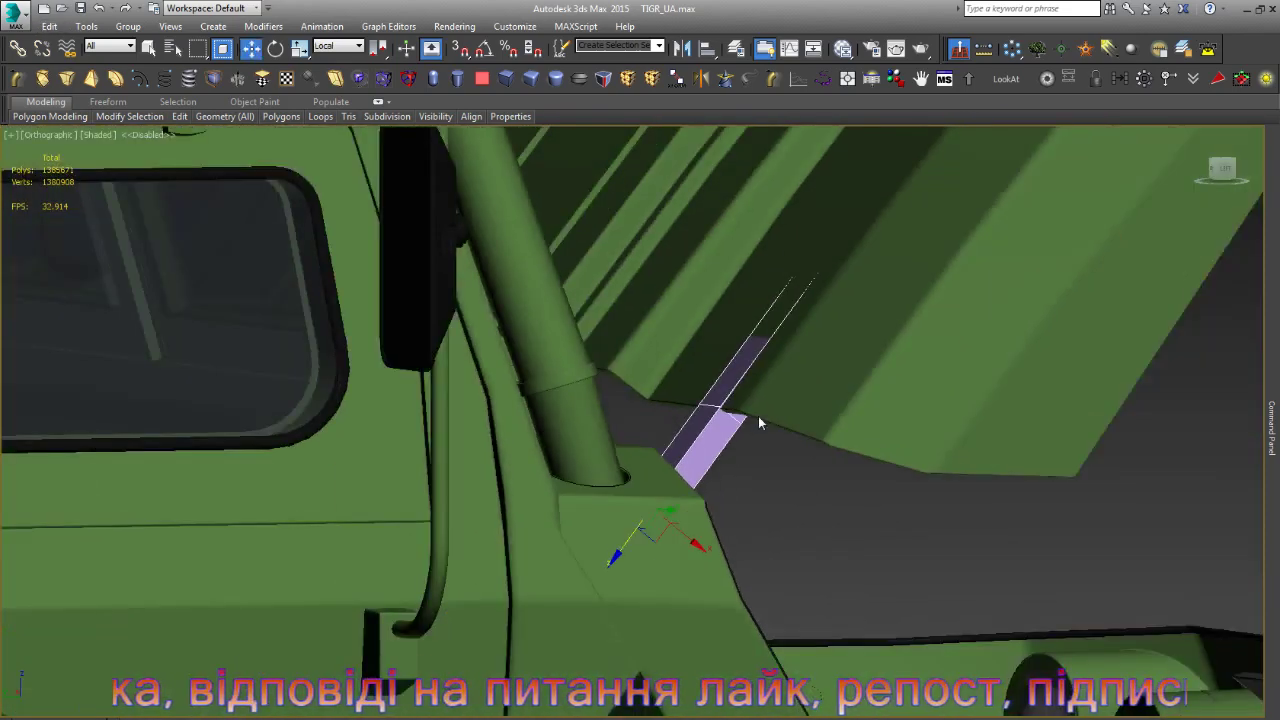
pyautogui.keyDown('alt'); pyautogui.moveTo(663, 490); pyautogui.dragTo(749, 455, button='middle'); pyautogui.keyUp('alt')
# - Select the strut's lower-end vertices and slide them flush onto the body surface
pyautogui.press('1')
pyautogui.press('w')
pyautogui.moveTo(775, 503); pyautogui.dragTo(658, 420)
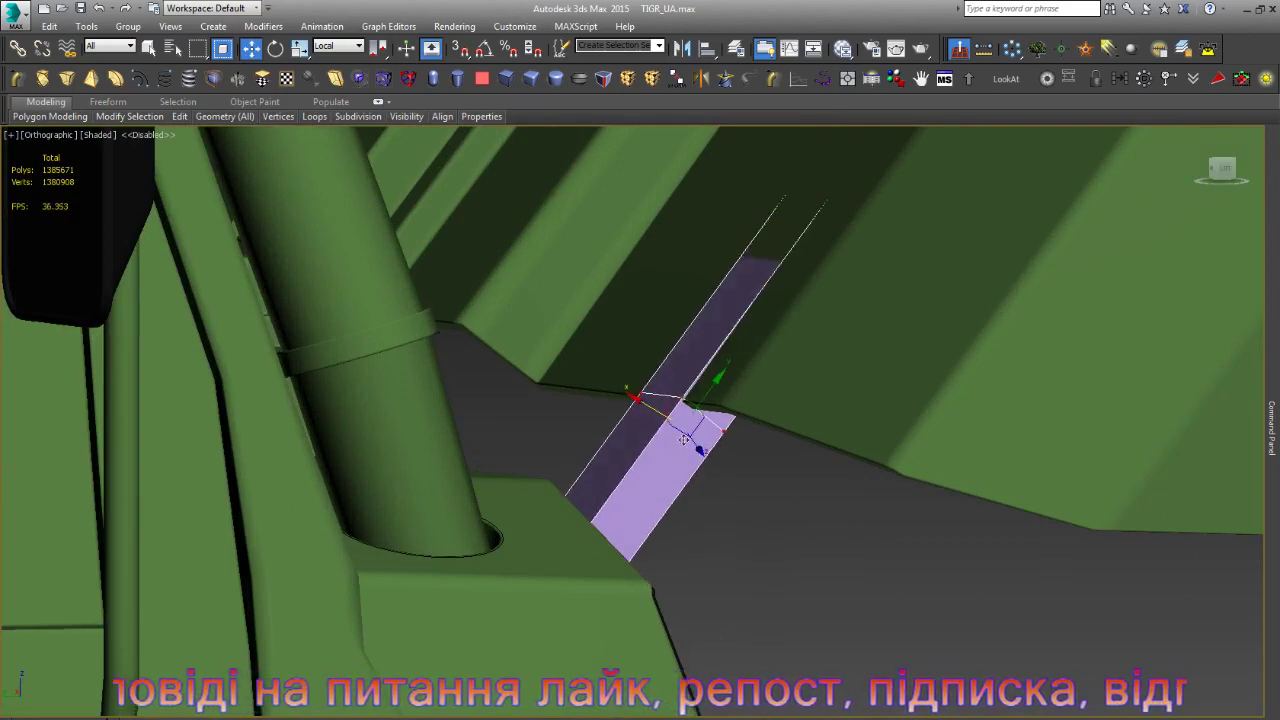
pyautogui.keyDown('alt'); pyautogui.moveTo(751, 412); pyautogui.dragTo(673, 412, button='middle'); pyautogui.keyUp('alt')
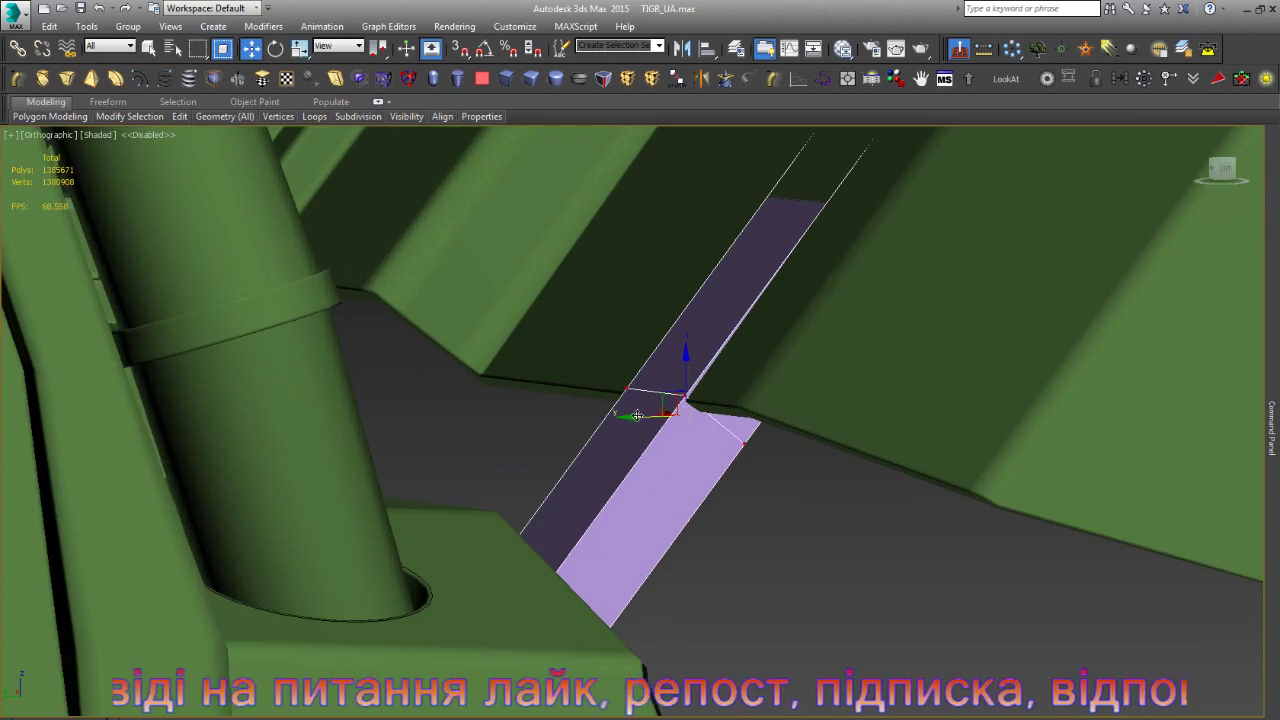
pyautogui.moveTo(637, 415); pyautogui.dragTo(658, 427)
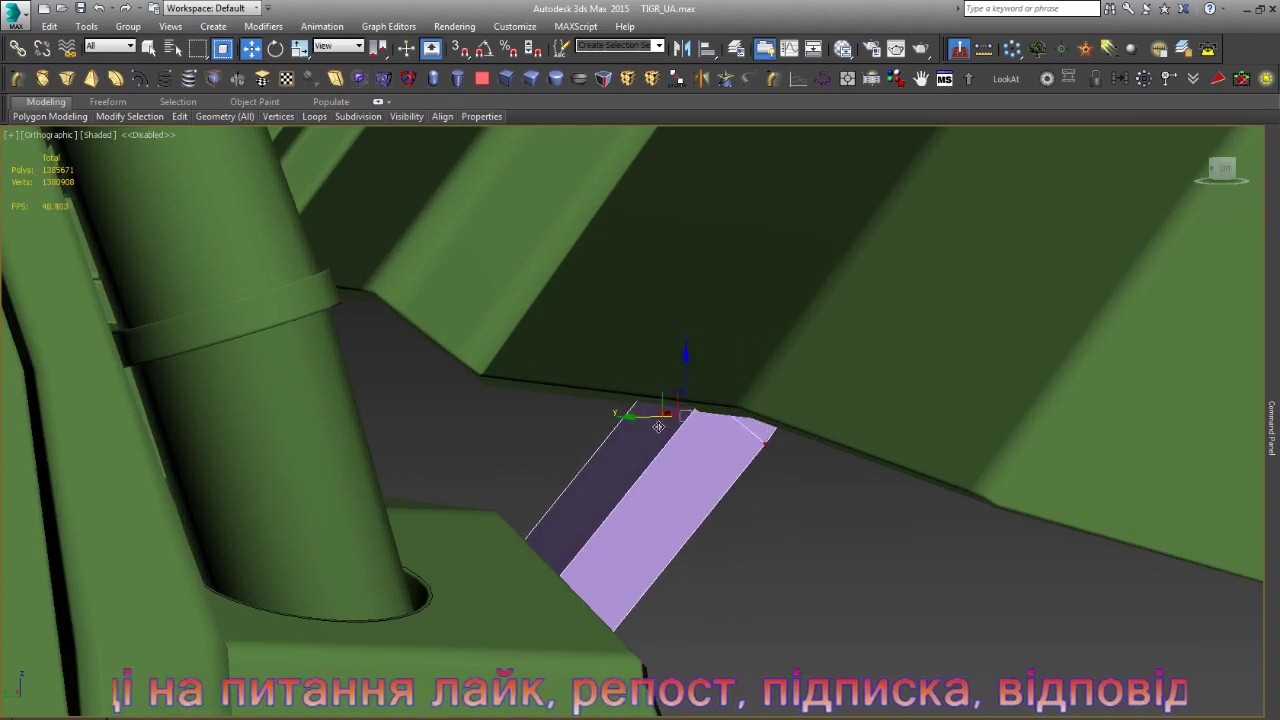
pyautogui.scroll(5, 720, 410)
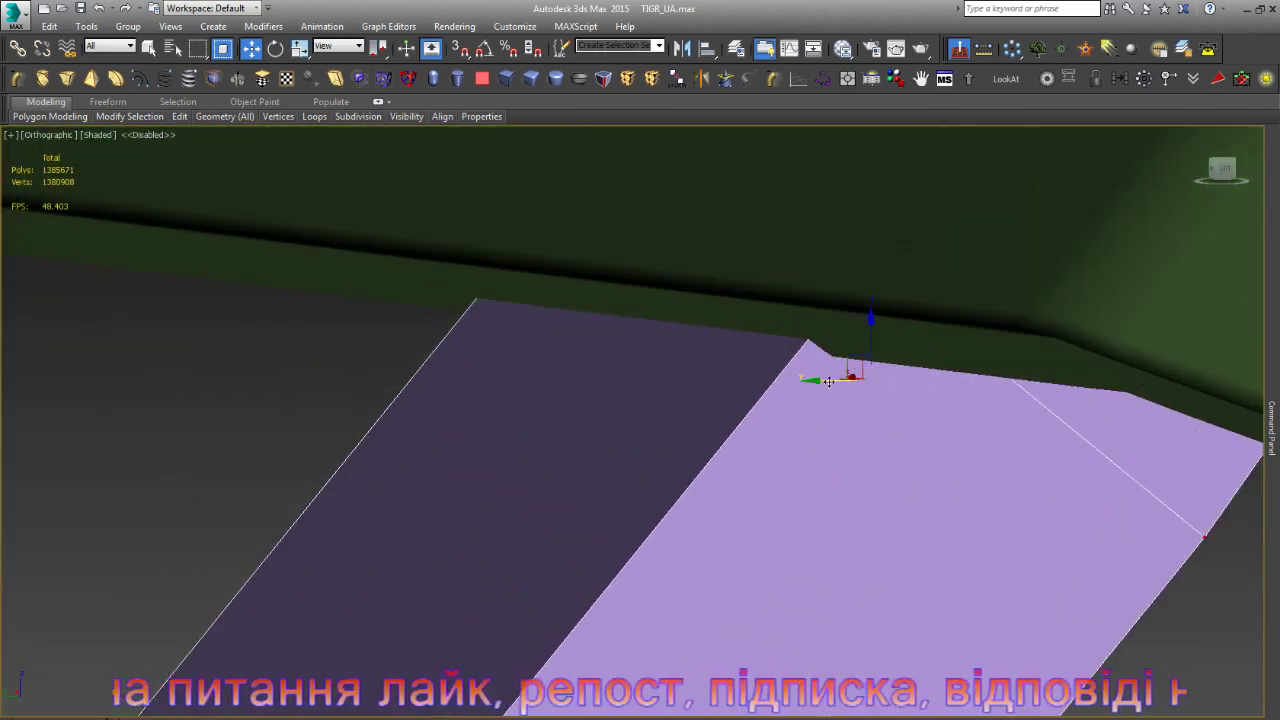
pyautogui.moveTo(828, 382); pyautogui.dragTo(873, 416)
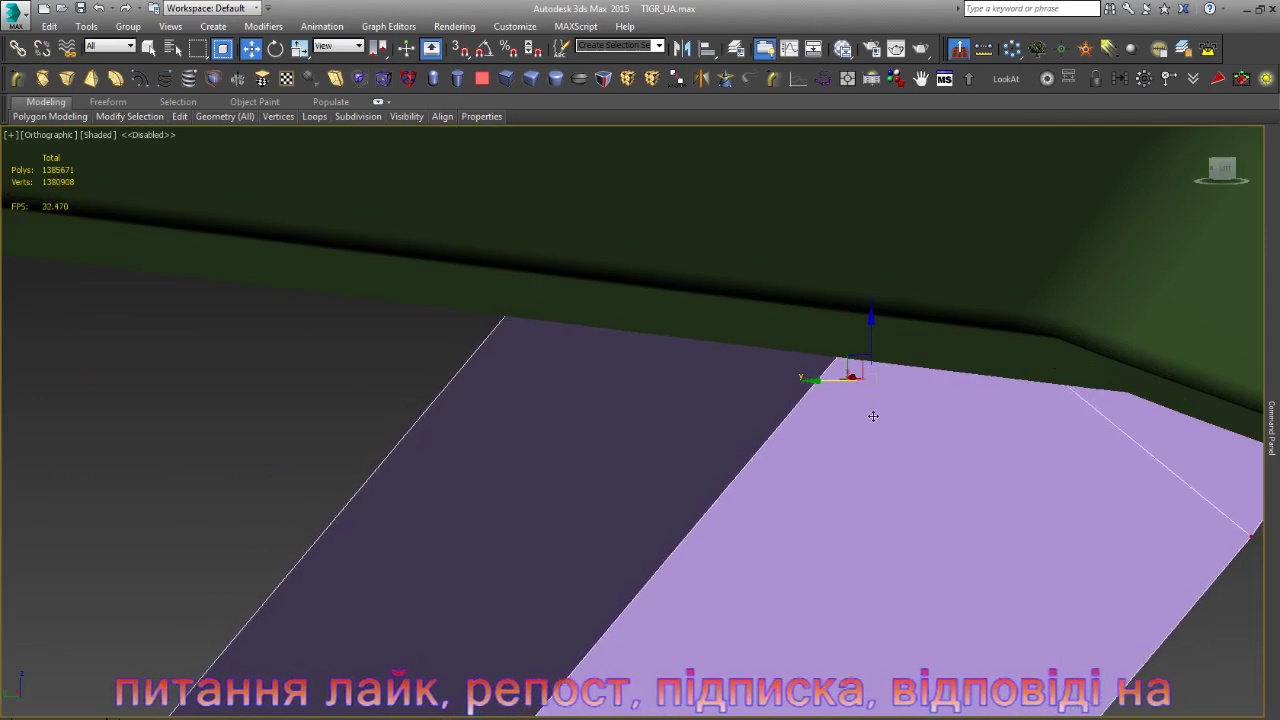
pyautogui.scroll(-3, 673, 381)
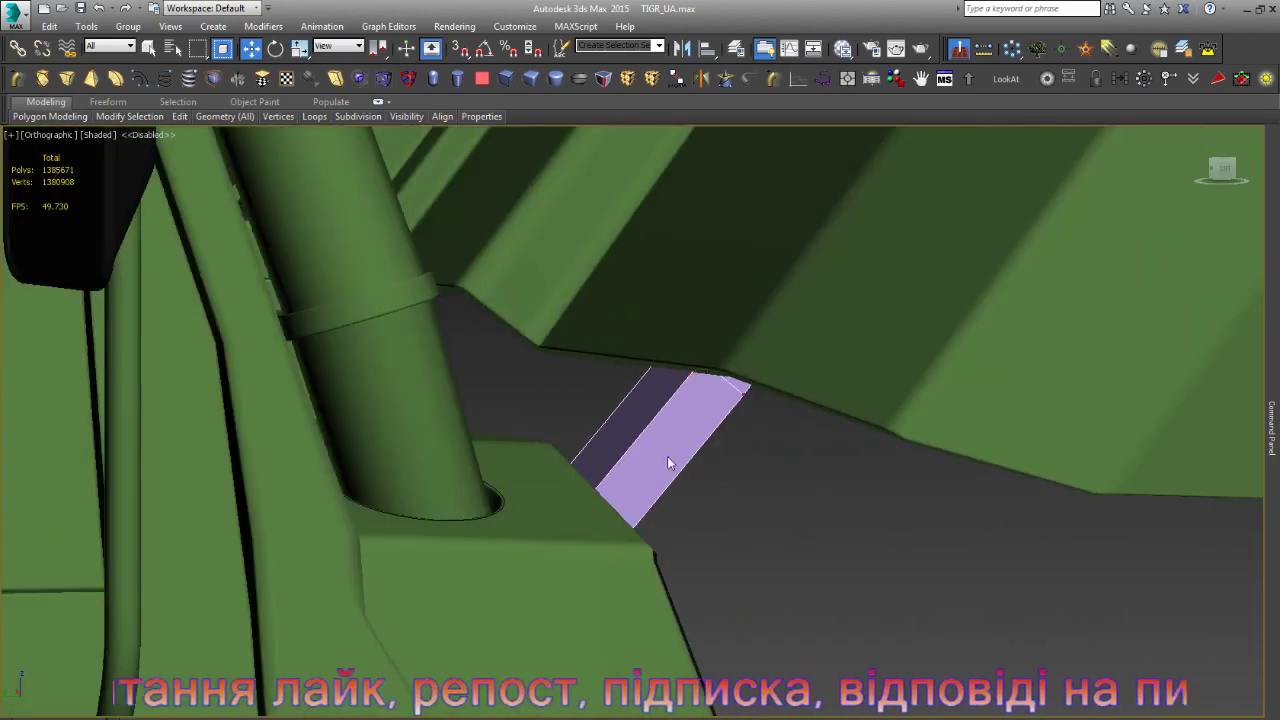
pyautogui.scroll(-4, 669, 462)
pyautogui.scroll(5, 756, 225)
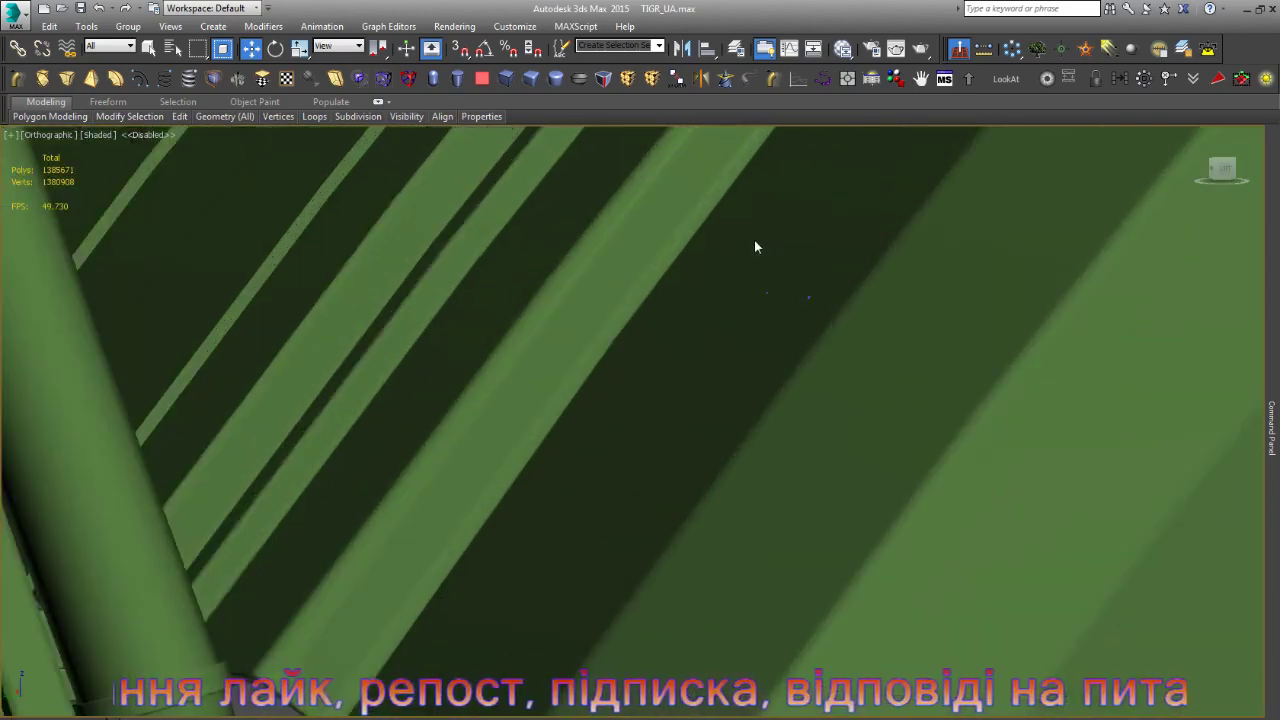
# - Select the strut's end vertex and inspect it in wireframe from a new angle
pyautogui.moveTo(923, 450); pyautogui.dragTo(923, 450)
pyautogui.press('F3')
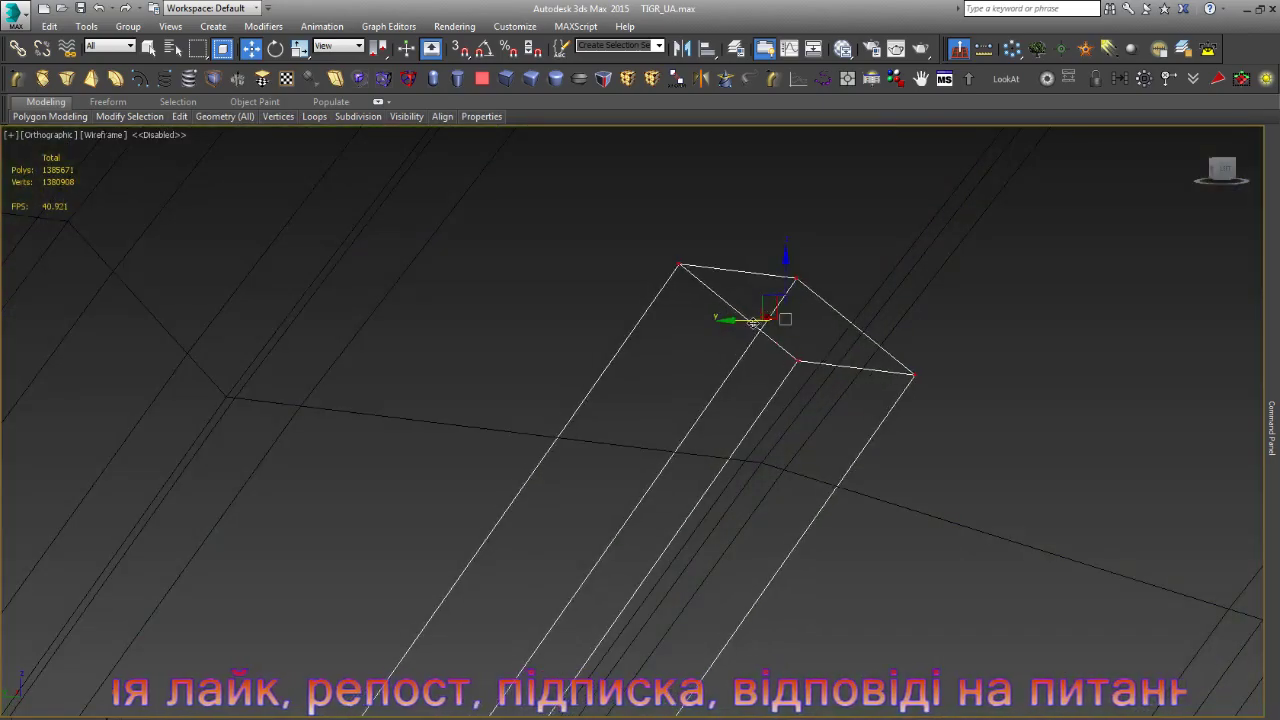
pyautogui.scroll(-2, 754, 332)
pyautogui.scroll(-3, 755, 332)
pyautogui.press('e')
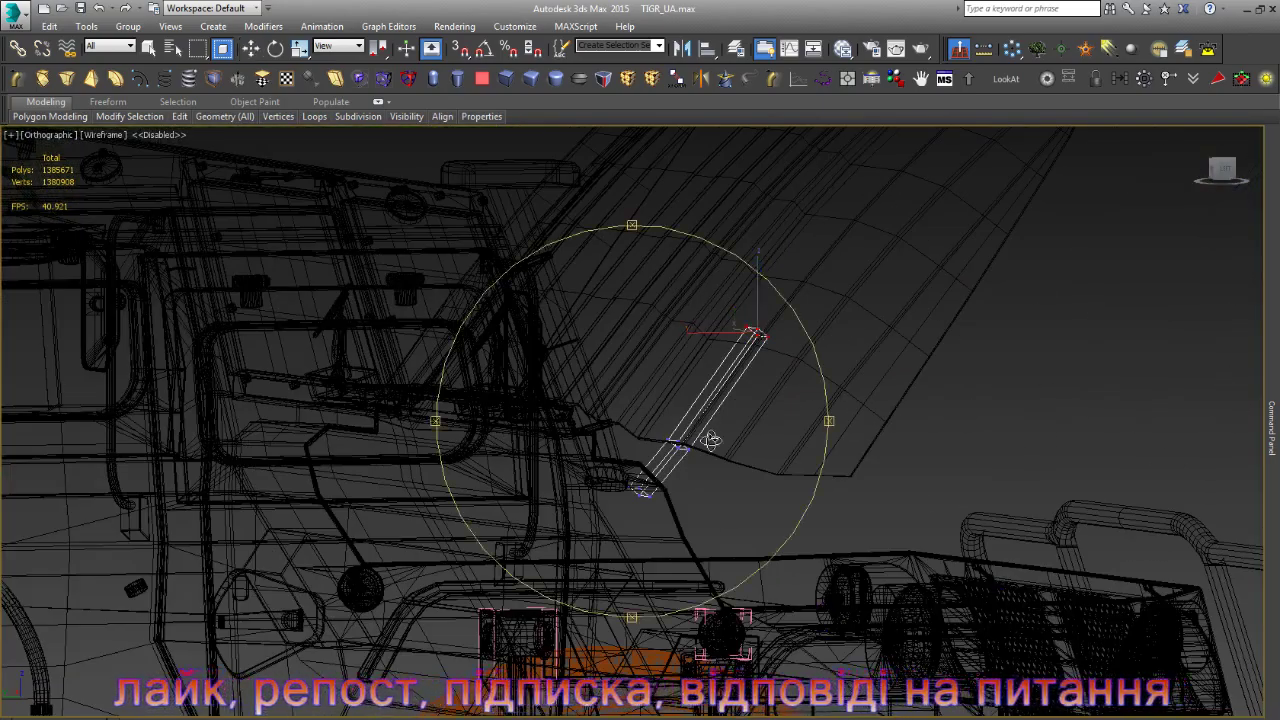
pyautogui.keyDown('alt'); pyautogui.moveTo(710, 440); pyautogui.dragTo(661, 476, button='middle'); pyautogui.keyUp('alt')
pyautogui.press('w')
pyautogui.scroll(5, 661, 476)
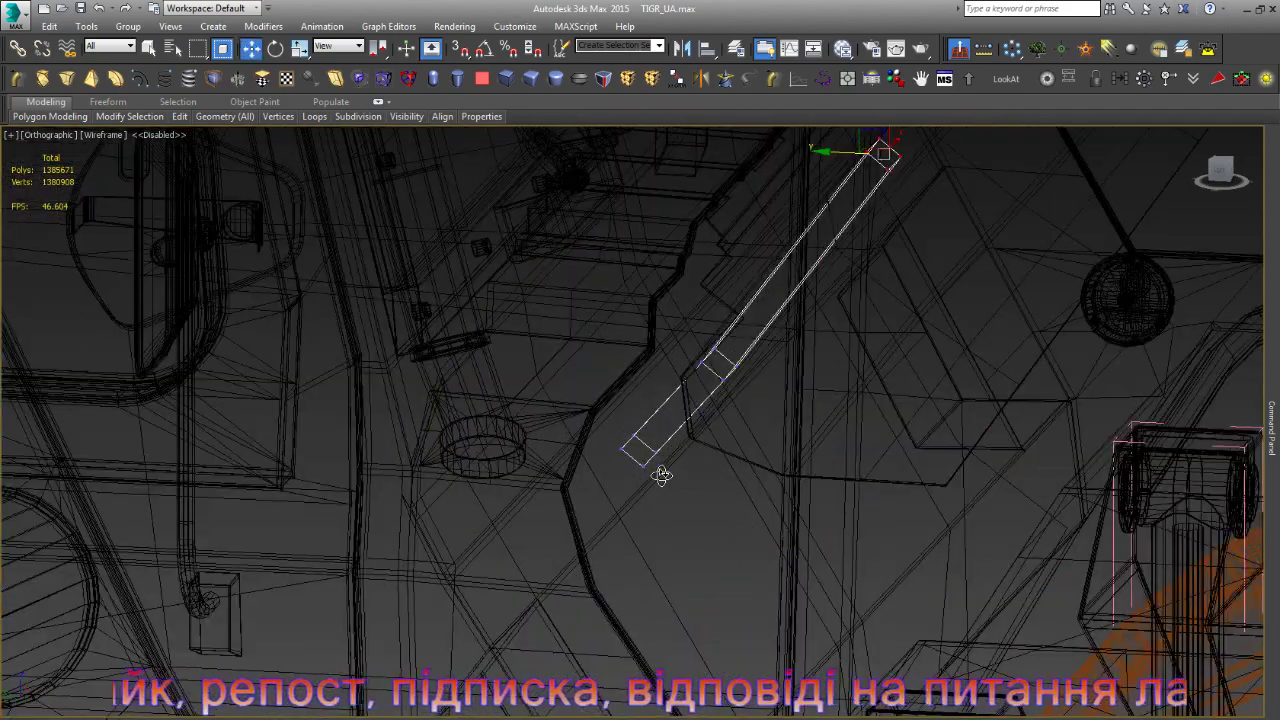
pyautogui.scroll(1, 640, 460)
# - In the Left view, rotate the strut's end face upright until its edge is vertical
pyautogui.press('l')
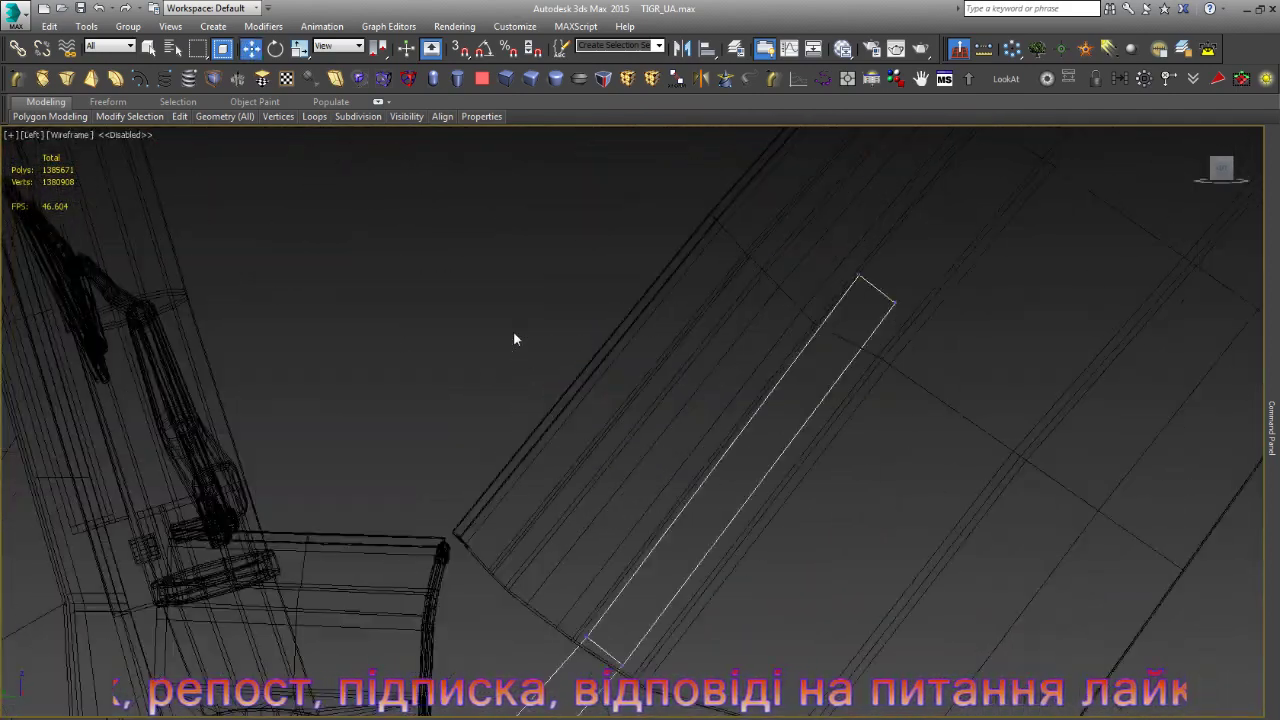
pyautogui.scroll(-4, 513, 338)
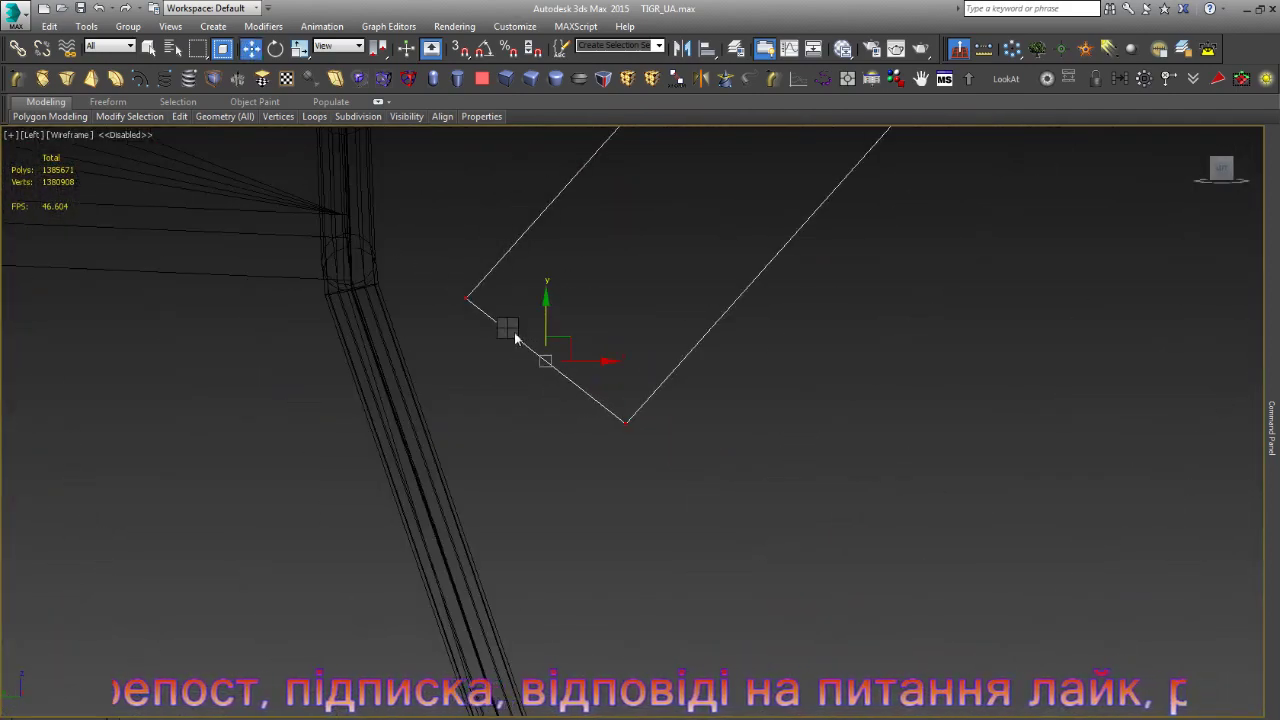
pyautogui.press('e')
pyautogui.moveTo(578, 316); pyautogui.dragTo(634, 352)
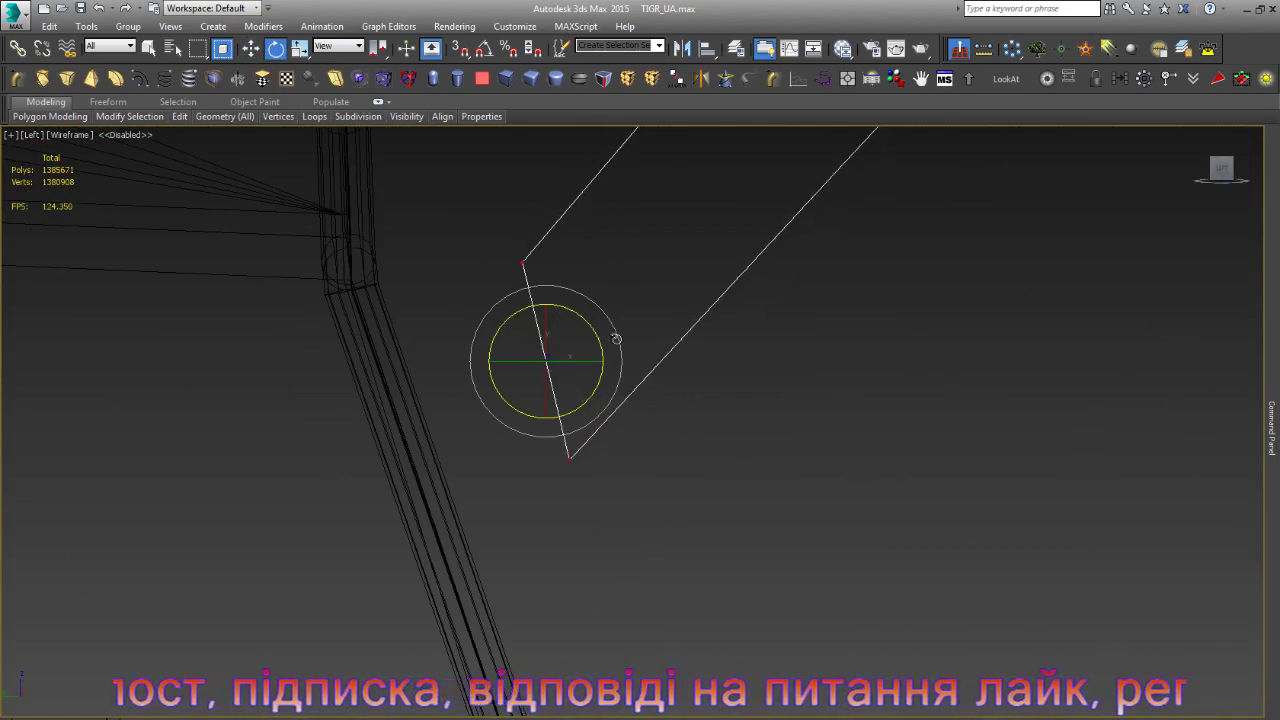
pyautogui.press('w')
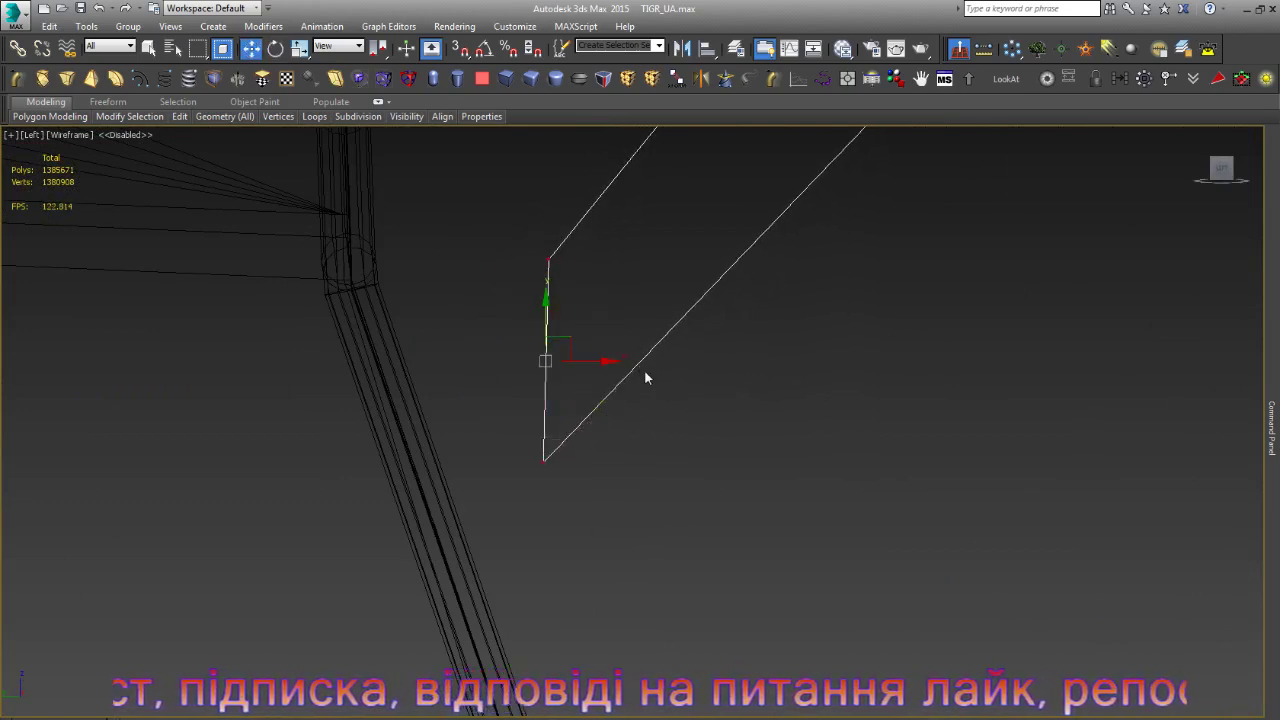
pyautogui.press('4')
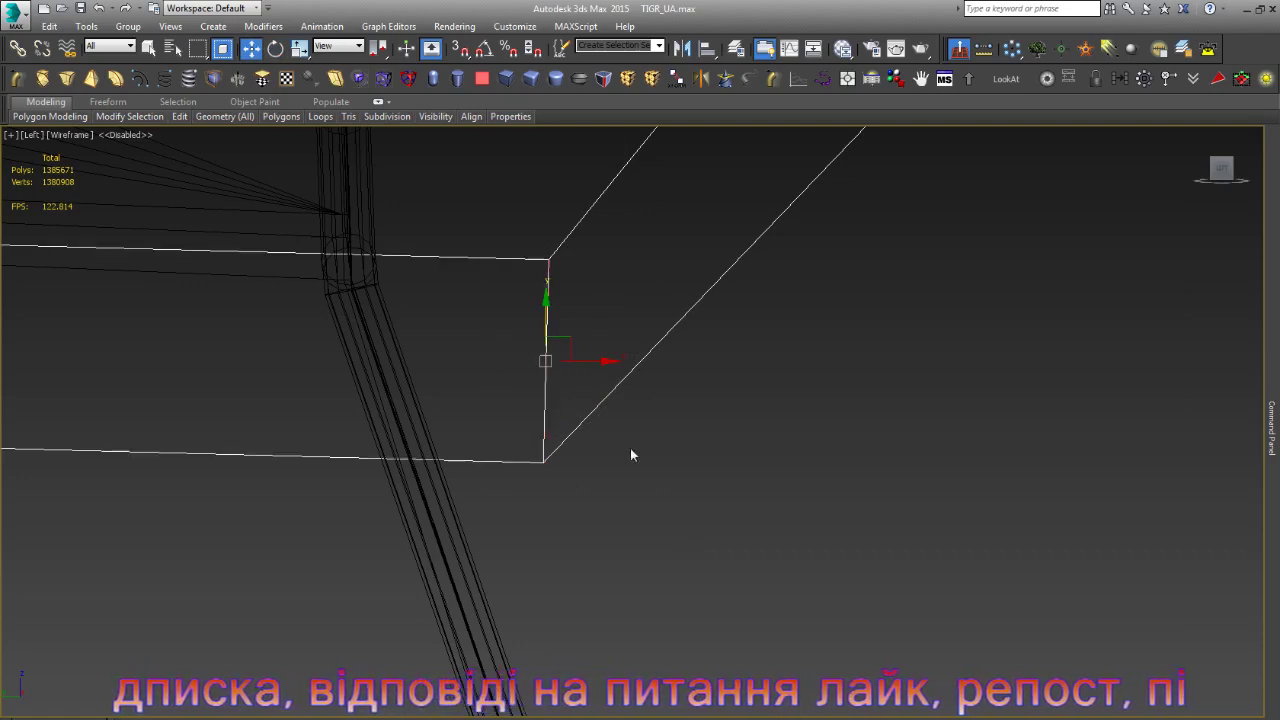
# - Move the end polygon to shorten the strut's horizontal foot
pyautogui.scroll(-5, 641, 416)
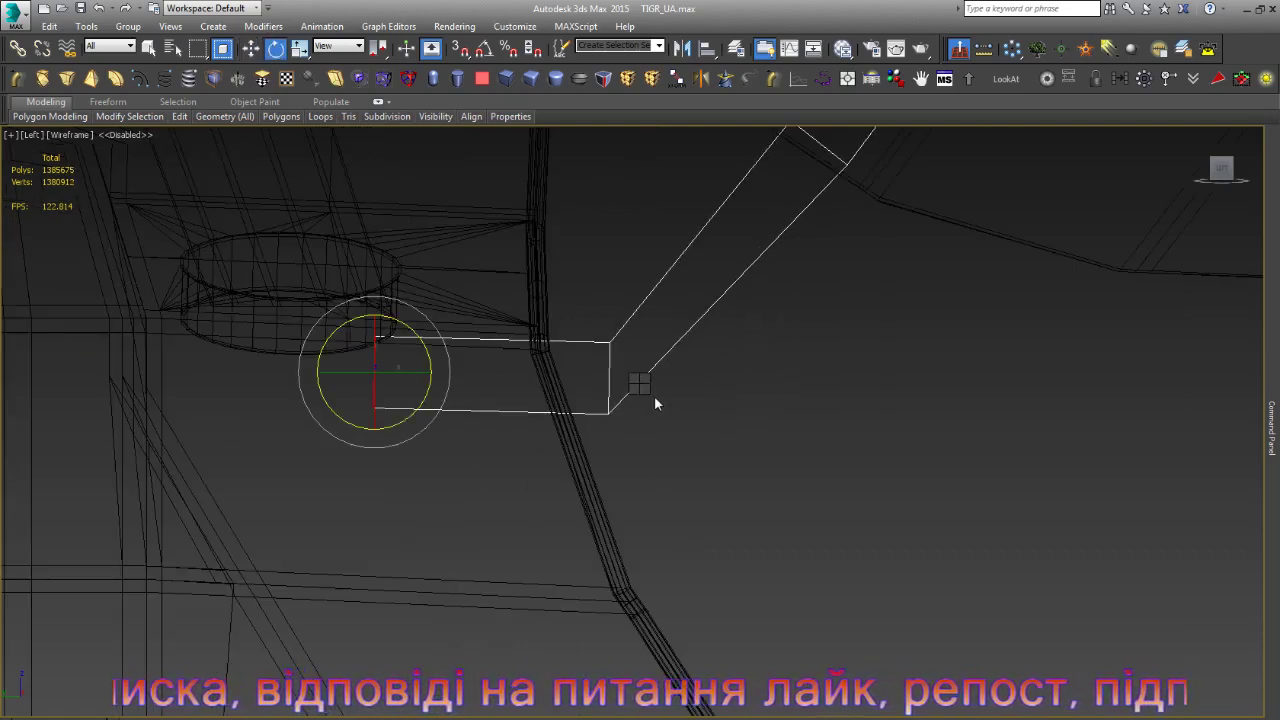
pyautogui.press('w')
pyautogui.moveTo(423, 374); pyautogui.dragTo(466, 371)
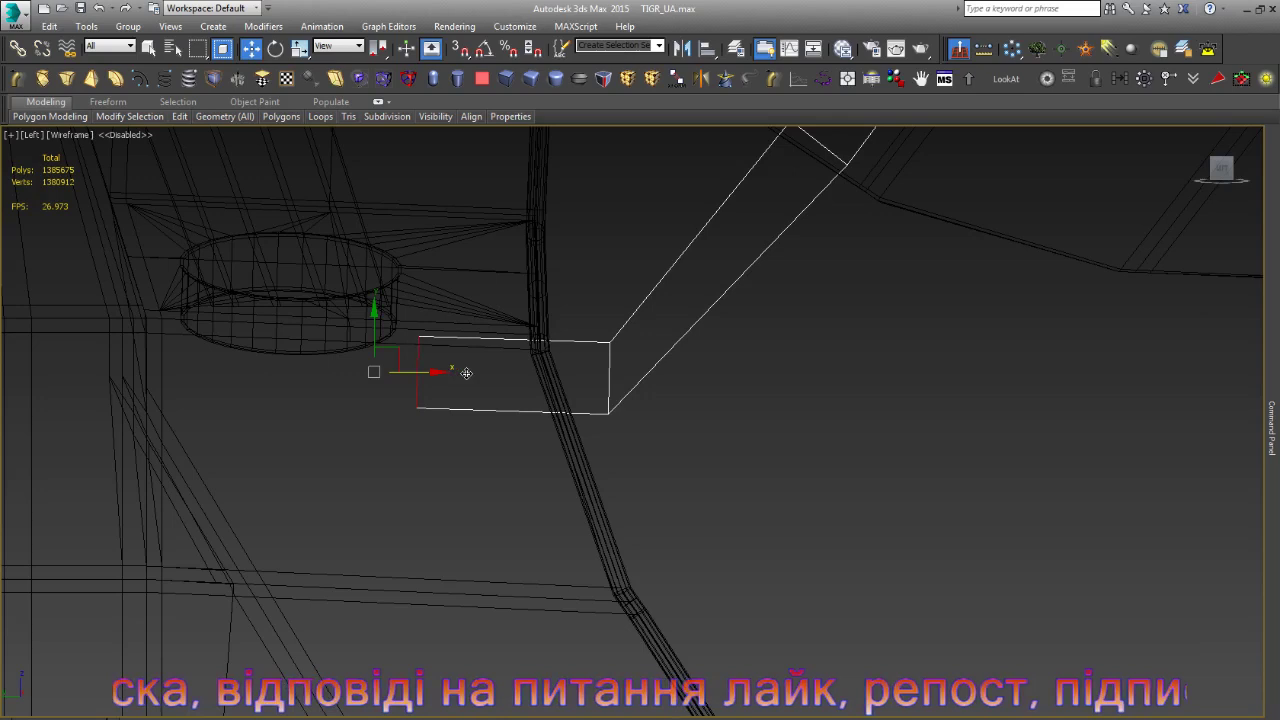
pyautogui.click(540, 451)
# - Scale the foot's vertices in View coordinates and move the foot left against the body
pyautogui.press('1')
pyautogui.moveTo(625, 325); pyautogui.dragTo(405, 370)
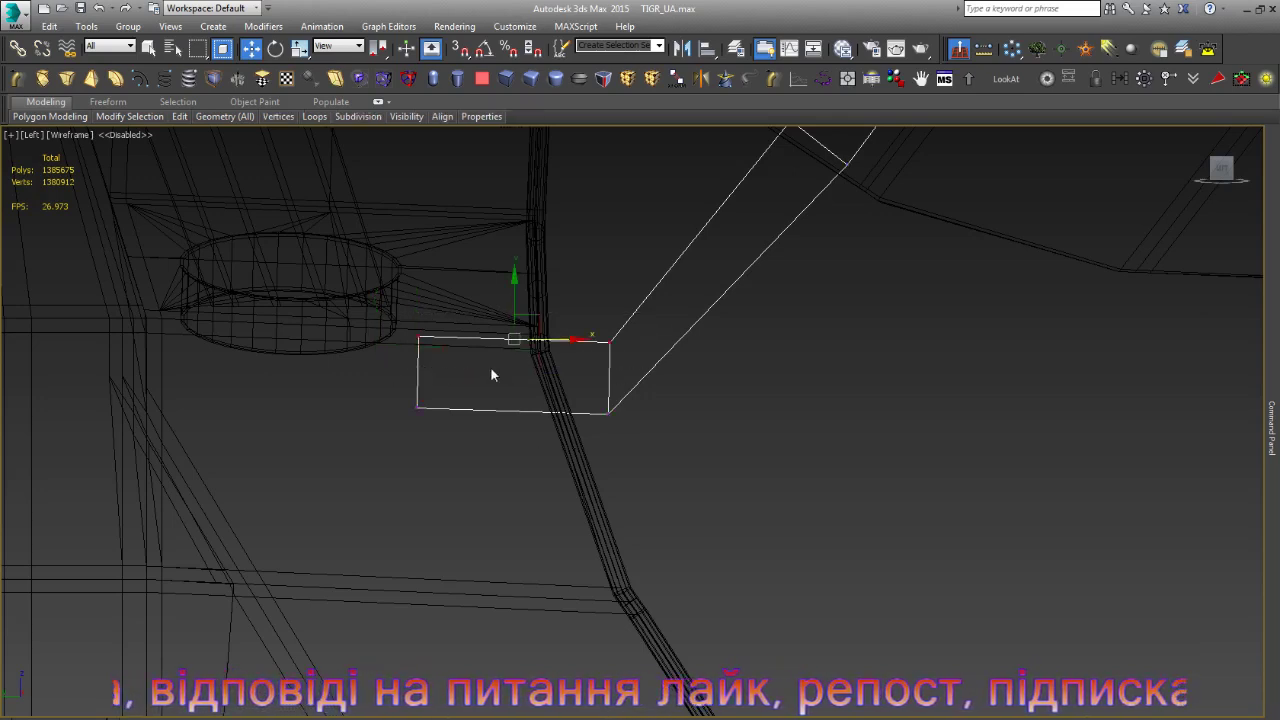
pyautogui.press('r')
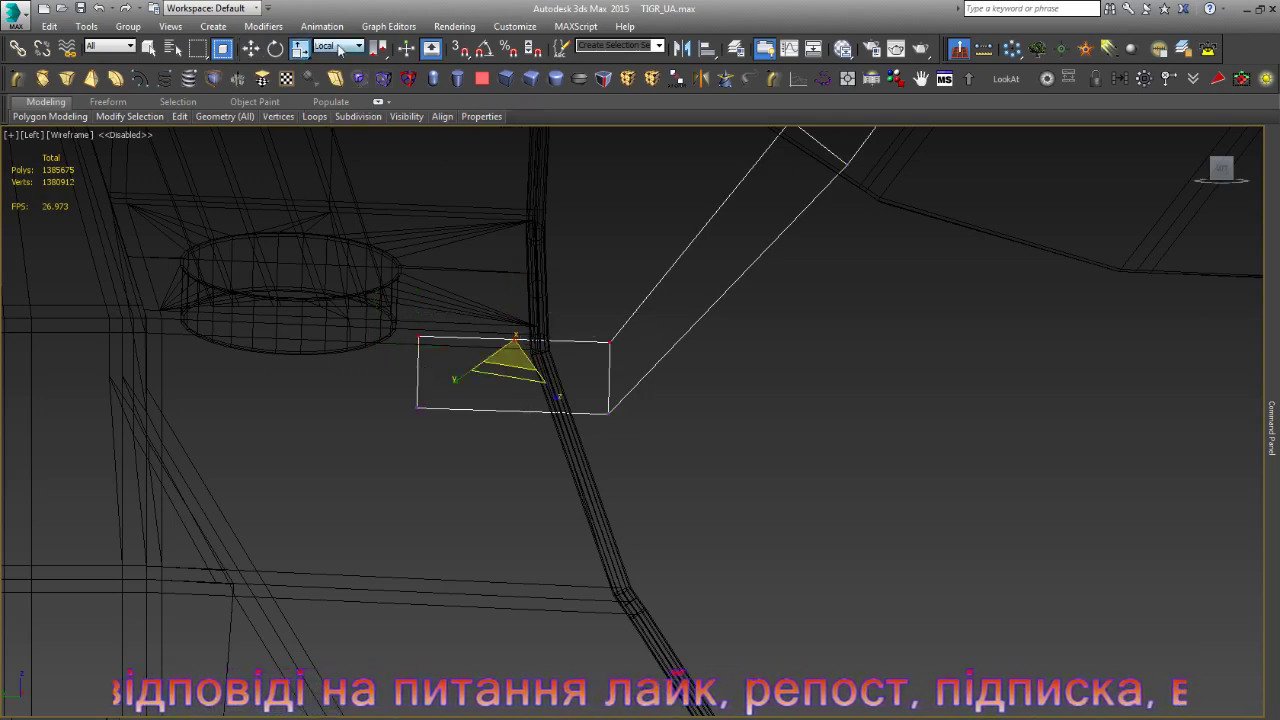
pyautogui.click(338, 45)
pyautogui.click(332, 57)
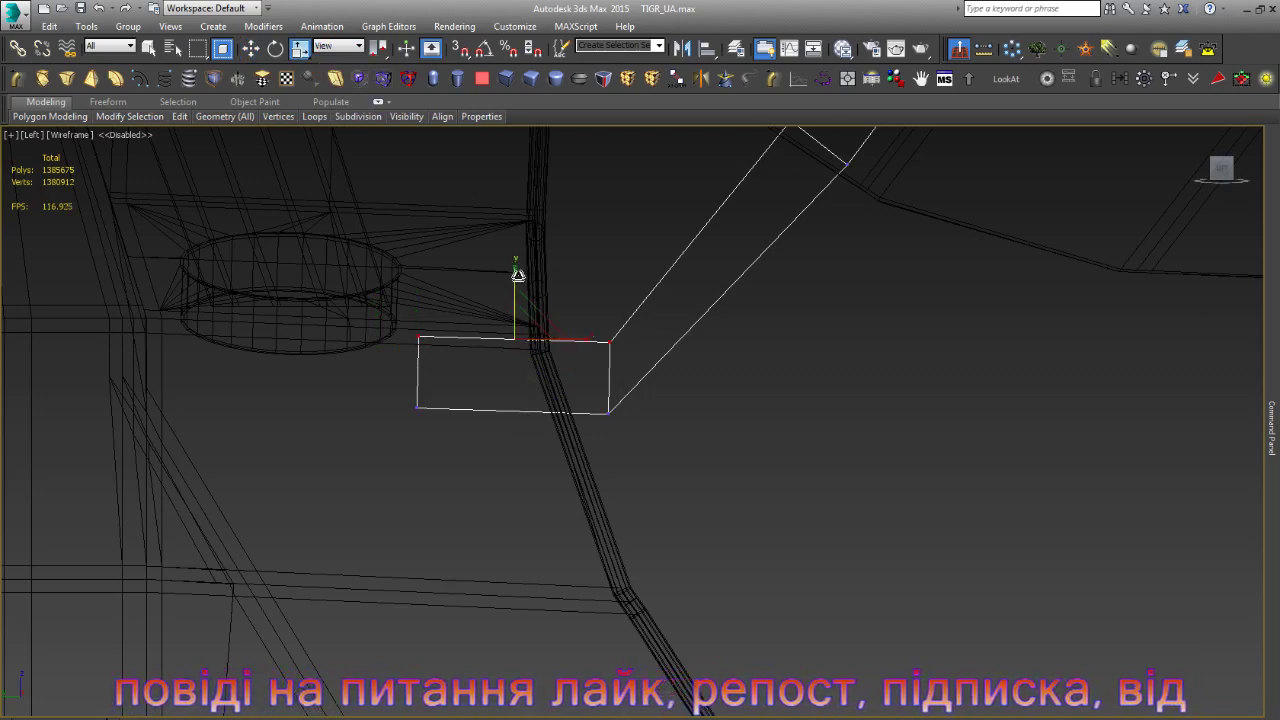
pyautogui.moveTo(654, 368); pyautogui.dragTo(390, 440)
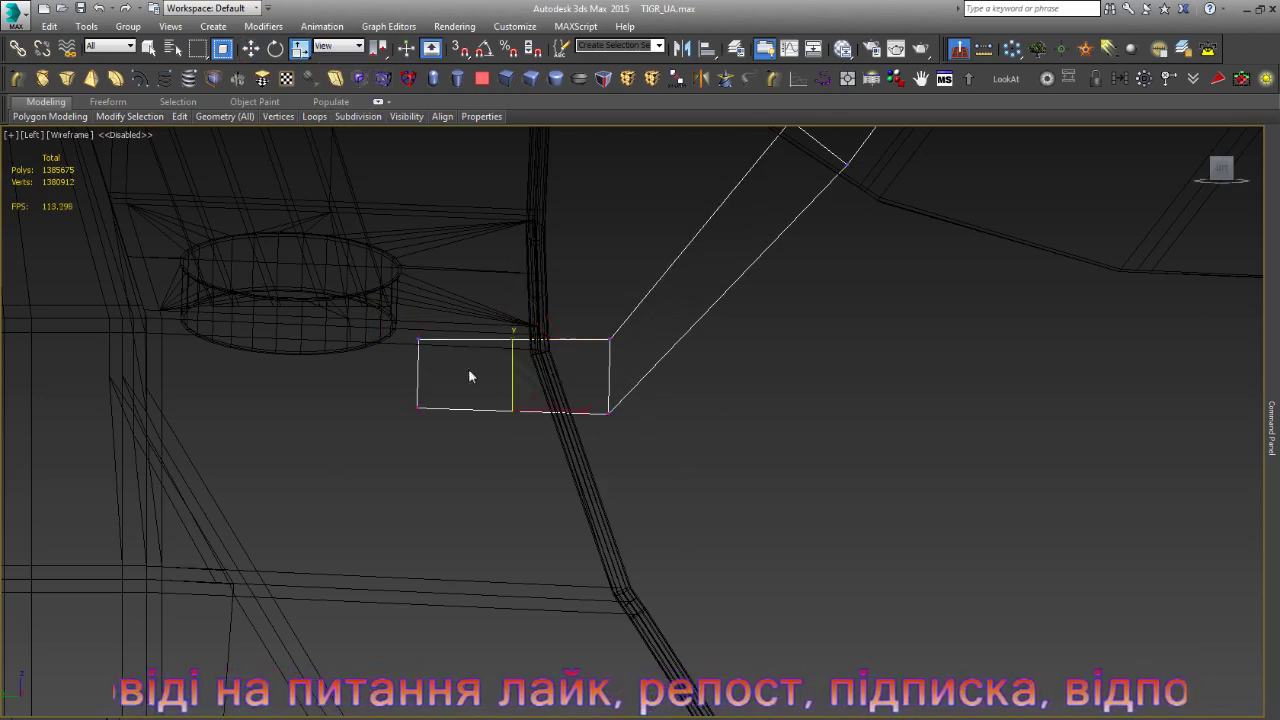
pyautogui.press('w')
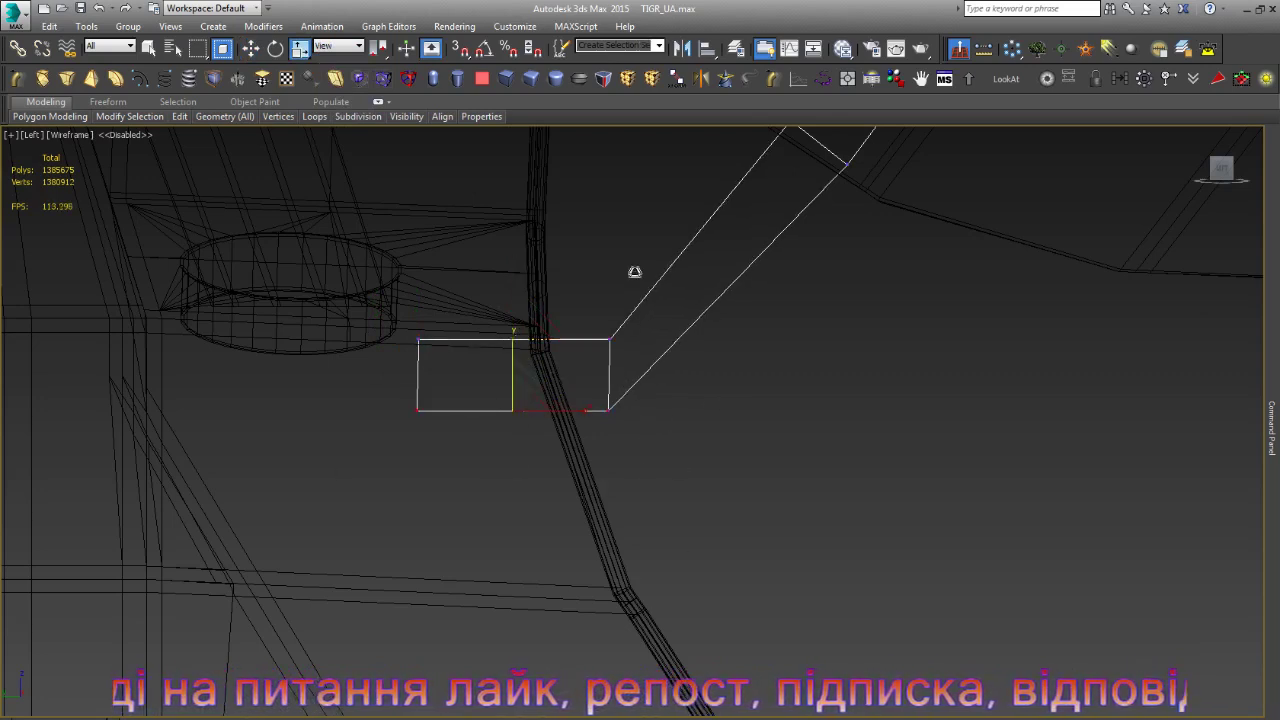
pyautogui.scroll(-4, 490, 474)
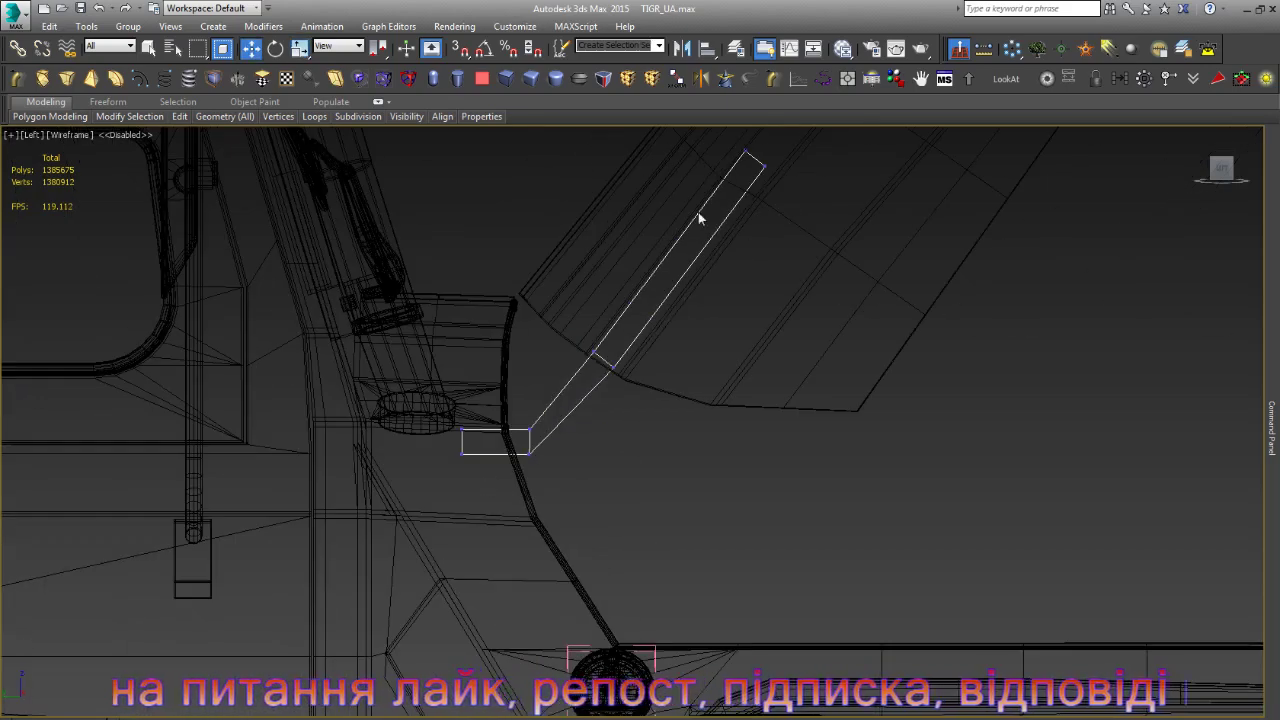
pyautogui.scroll(5, 490, 450)
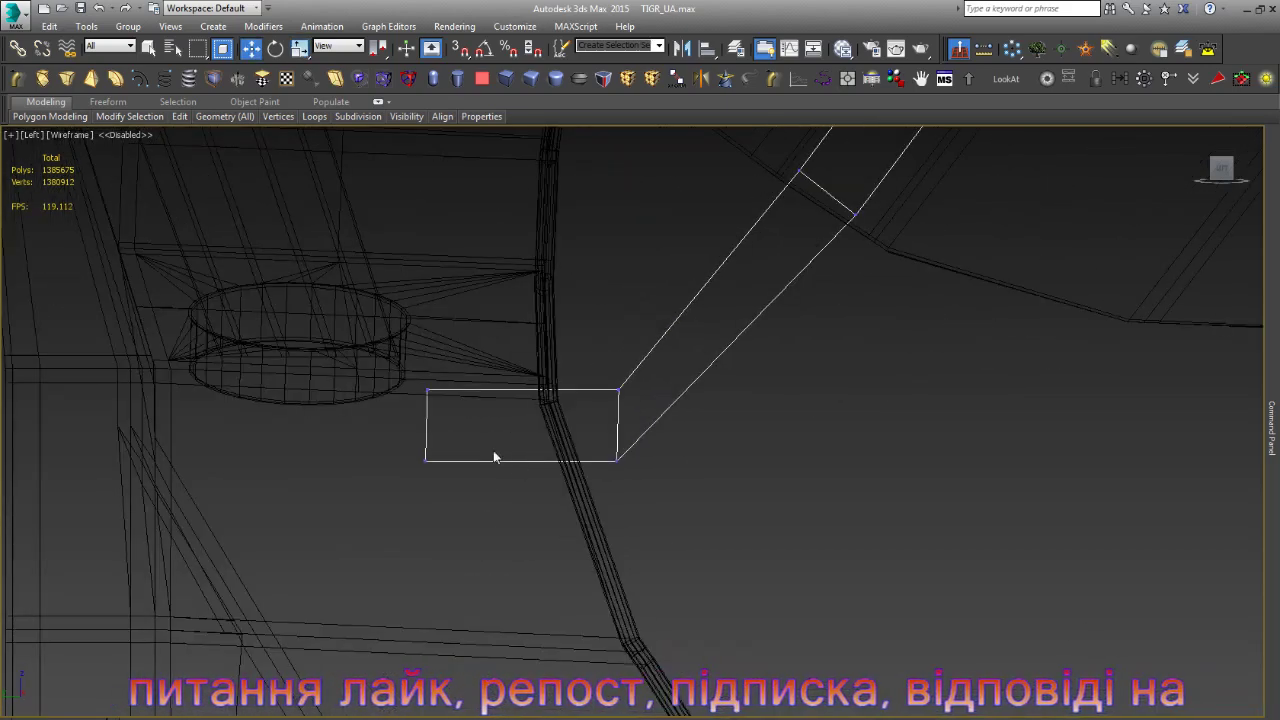
pyautogui.moveTo(571, 477); pyautogui.dragTo(357, 420)
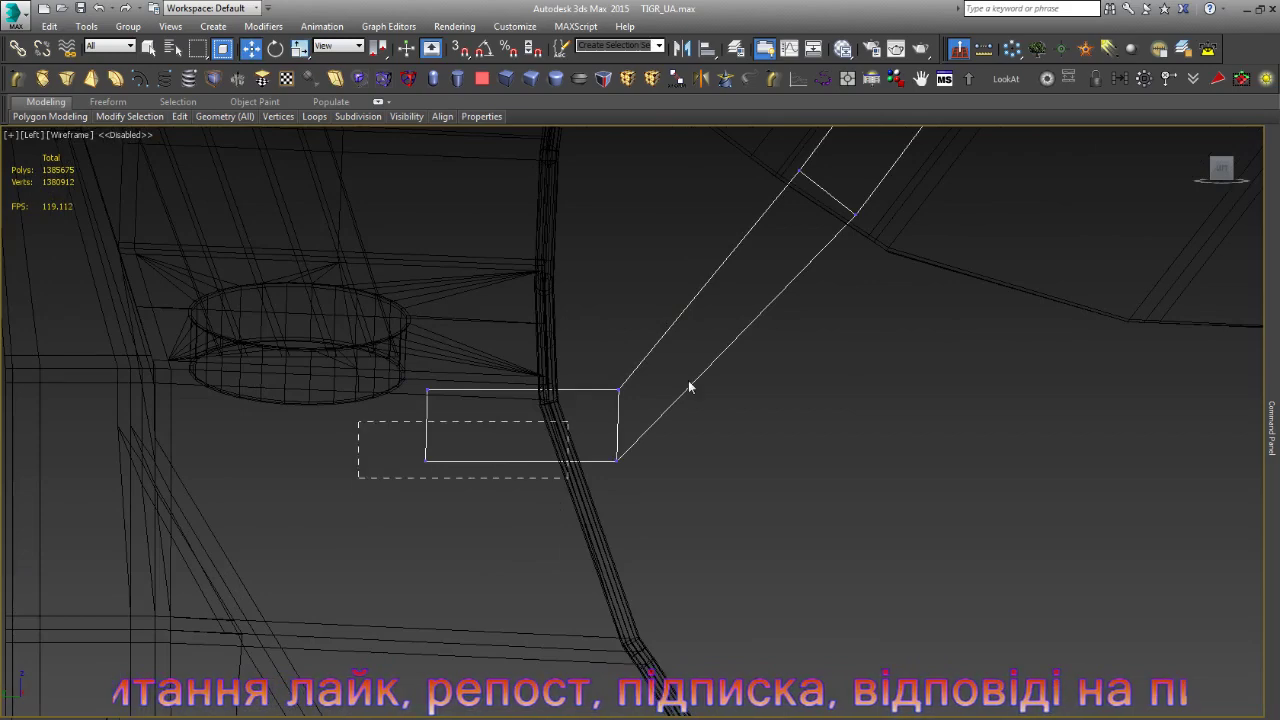
pyautogui.moveTo(578, 436); pyautogui.dragTo(517, 428)
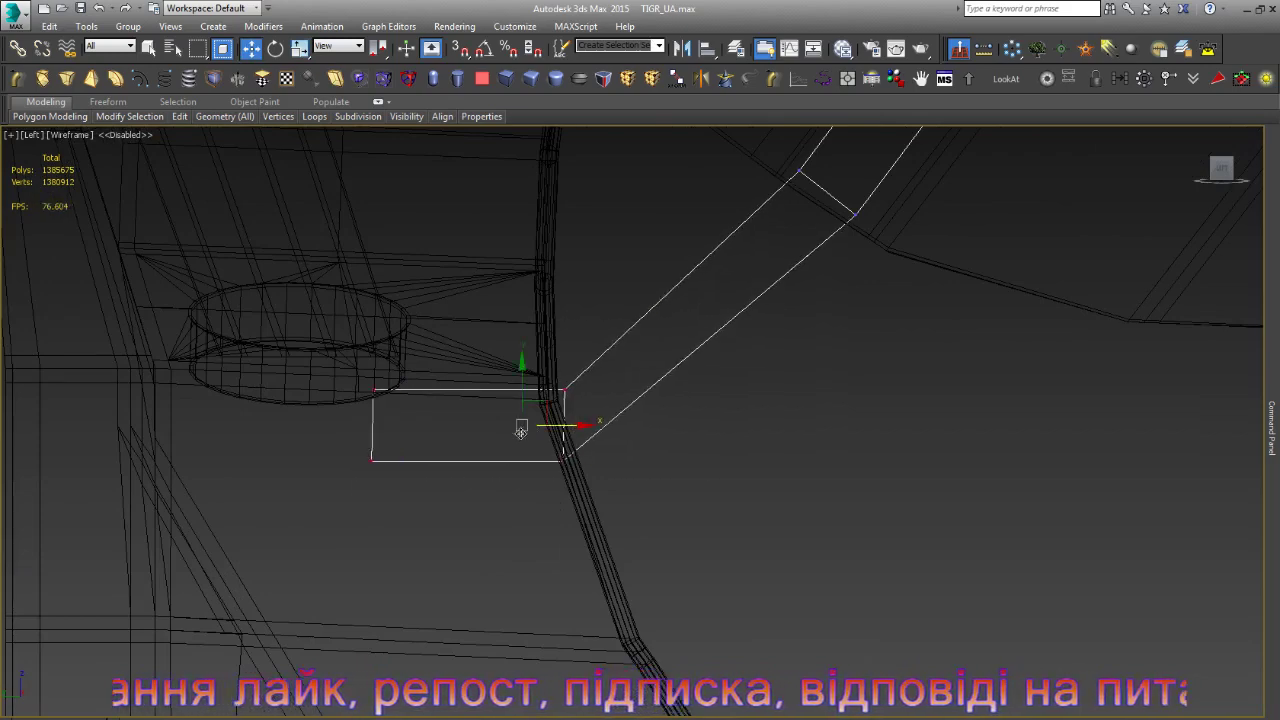
pyautogui.click(654, 517)
# - In shaded view, try raising the foot polygons on Z, undo it, and check the bend
pyautogui.scroll(-3, 655, 515)
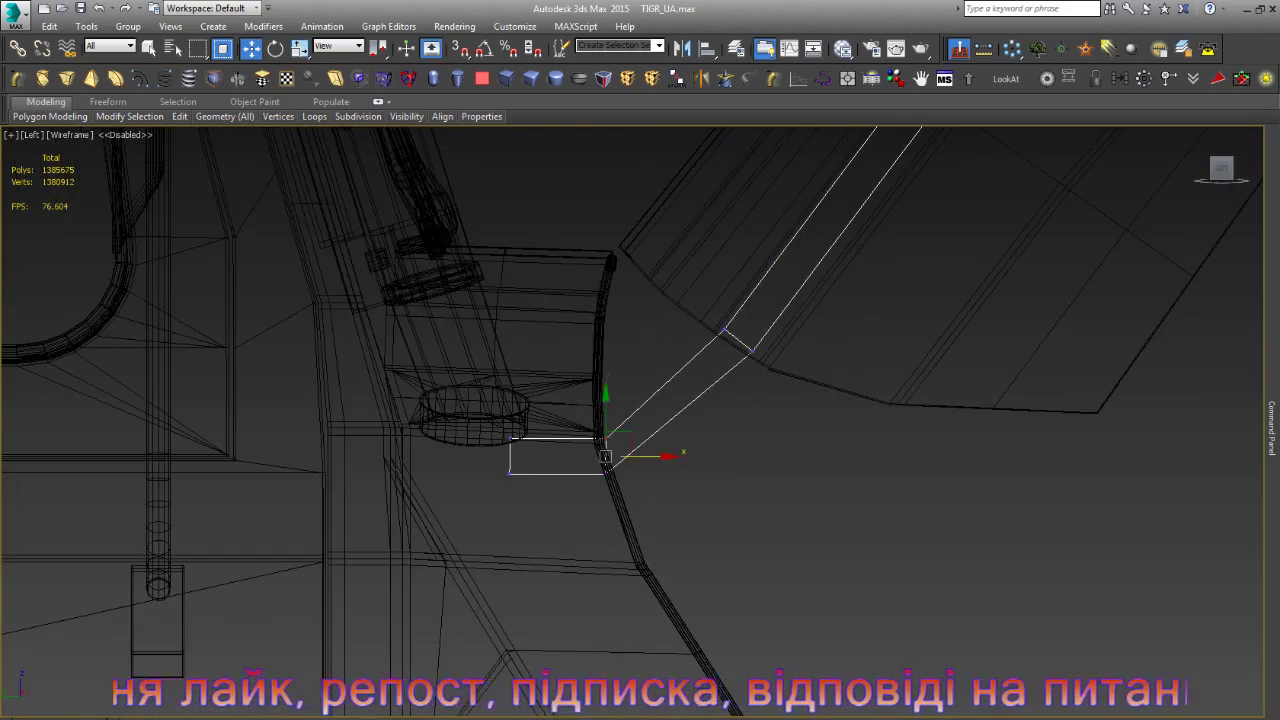
pyautogui.moveTo(651, 409)
pyautogui.keyDown('alt'); pyautogui.mouseDown(button='middle')
pyautogui.moveTo(616, 401)
pyautogui.moveTo(640, 459)
pyautogui.moveTo(623, 437)
pyautogui.mouseUp(button='middle'); pyautogui.keyUp('alt')
pyautogui.press('F3')
pyautogui.press('w')
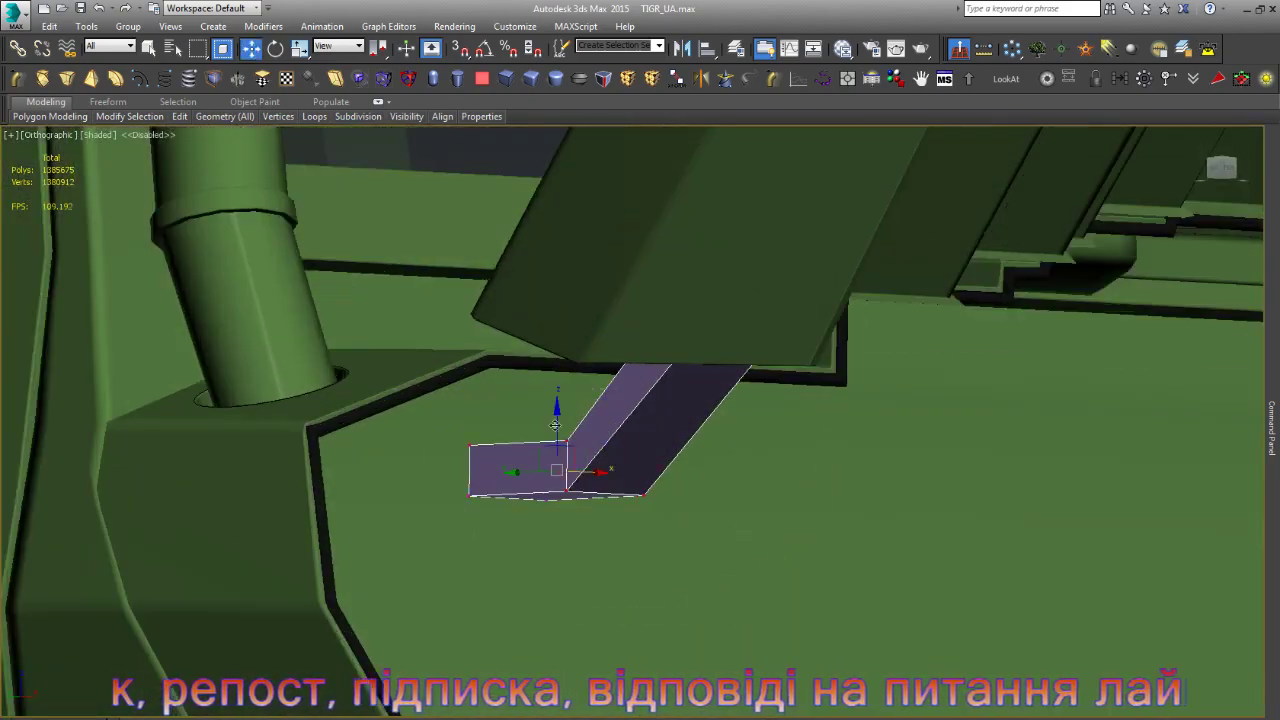
pyautogui.scroll(2, 545, 450)
pyautogui.moveTo(540, 455); pyautogui.dragTo(573, 358)
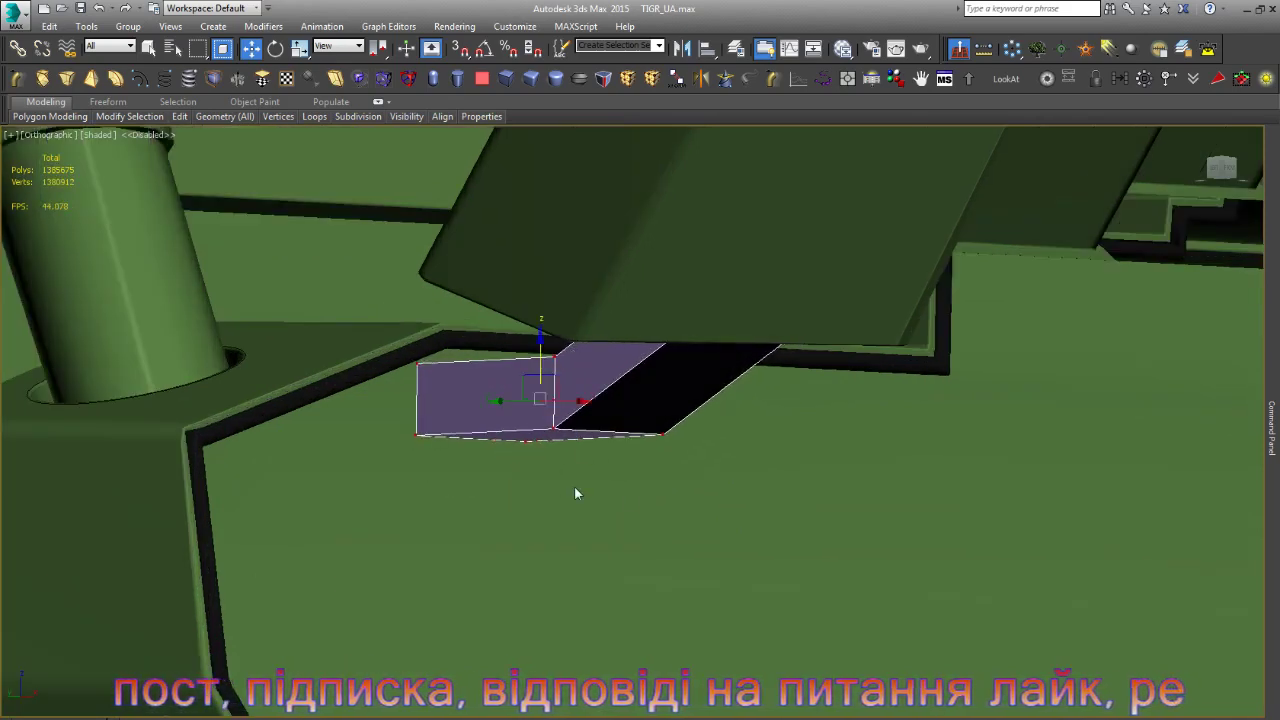
pyautogui.hotkey('ctrl', 'z')
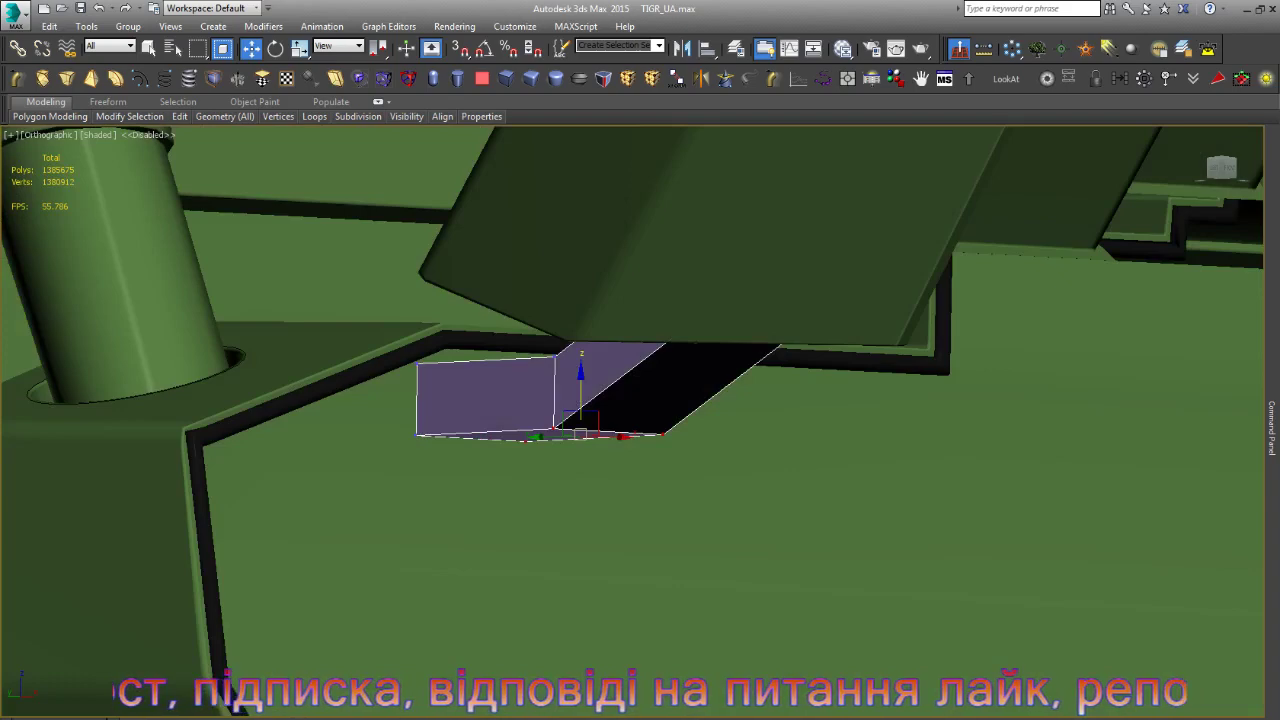
pyautogui.keyDown('alt'); pyautogui.moveTo(663, 463); pyautogui.dragTo(589, 489, button='middle'); pyautogui.keyUp('alt')
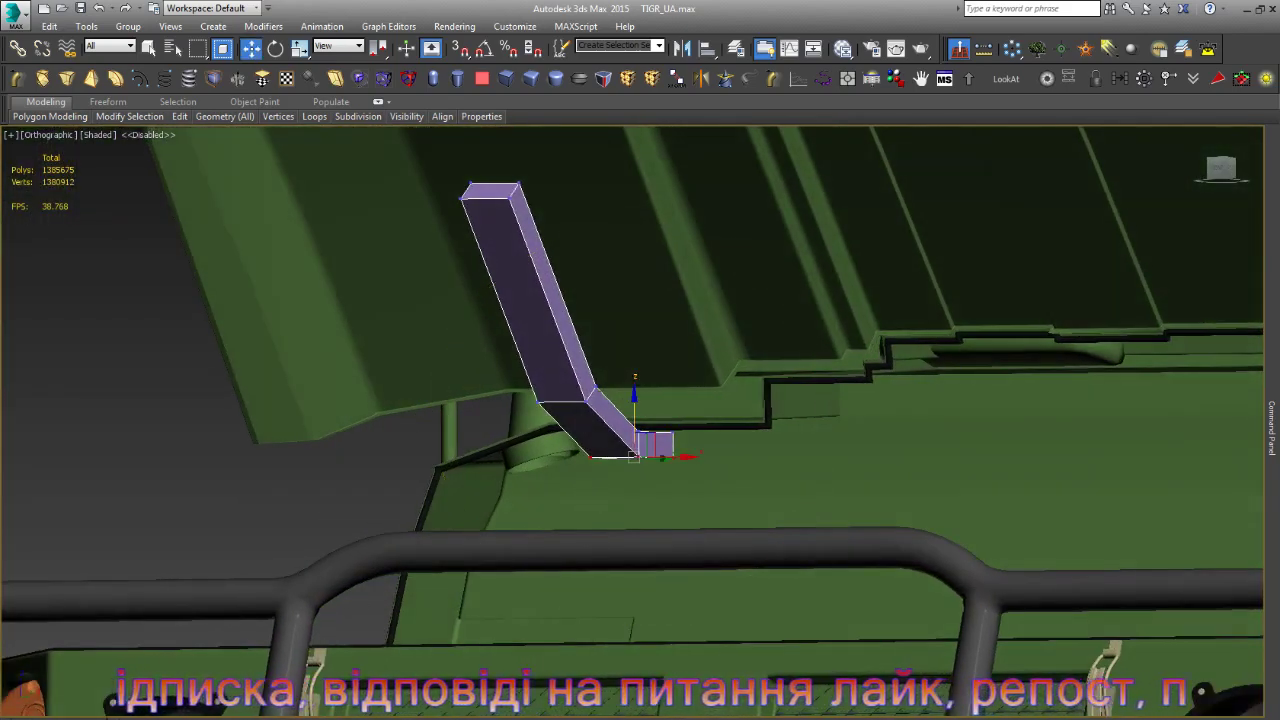
pyautogui.hotkey('alt', 'Tab')
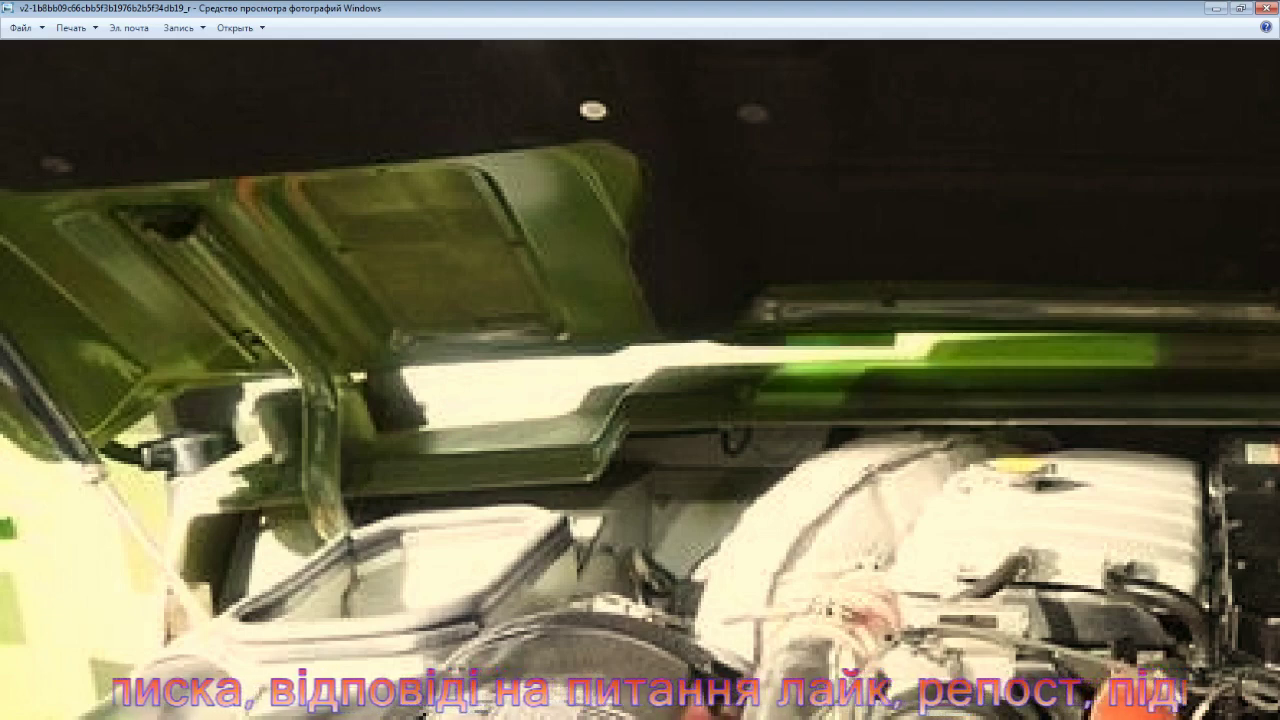
pyautogui.hotkey('alt', 'Tab')
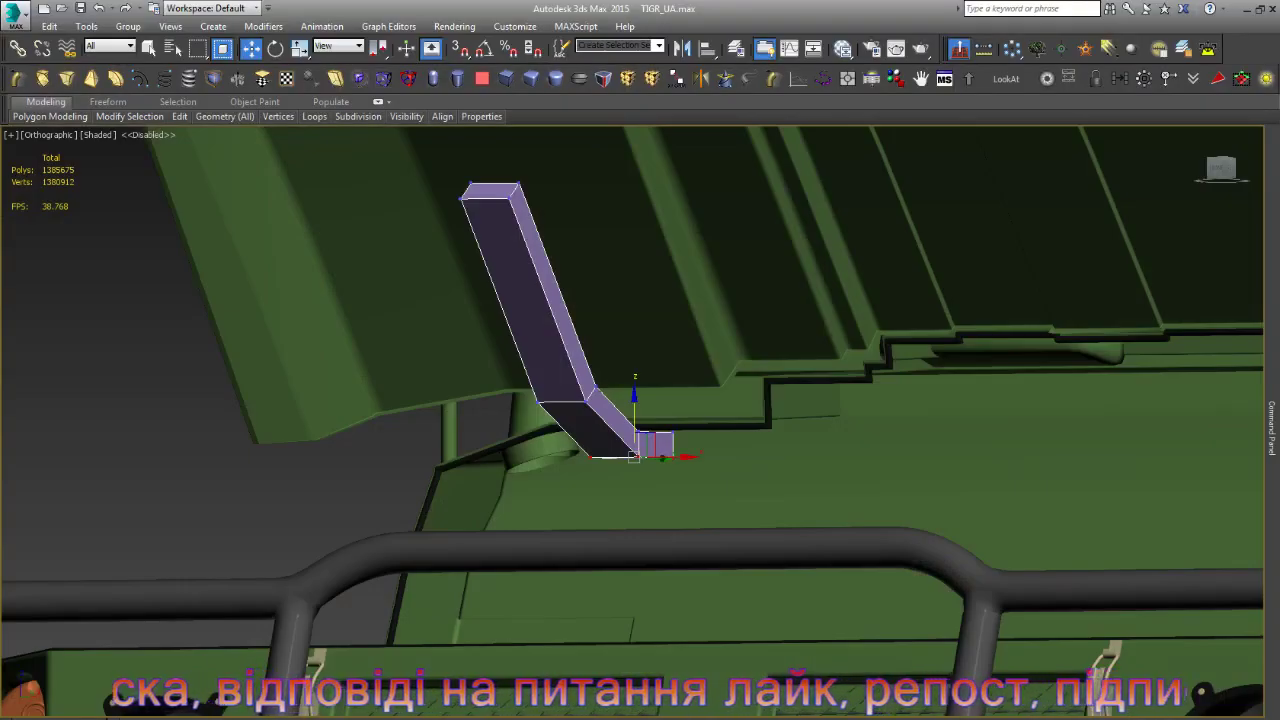
pyautogui.hotkey('alt', 'Tab')
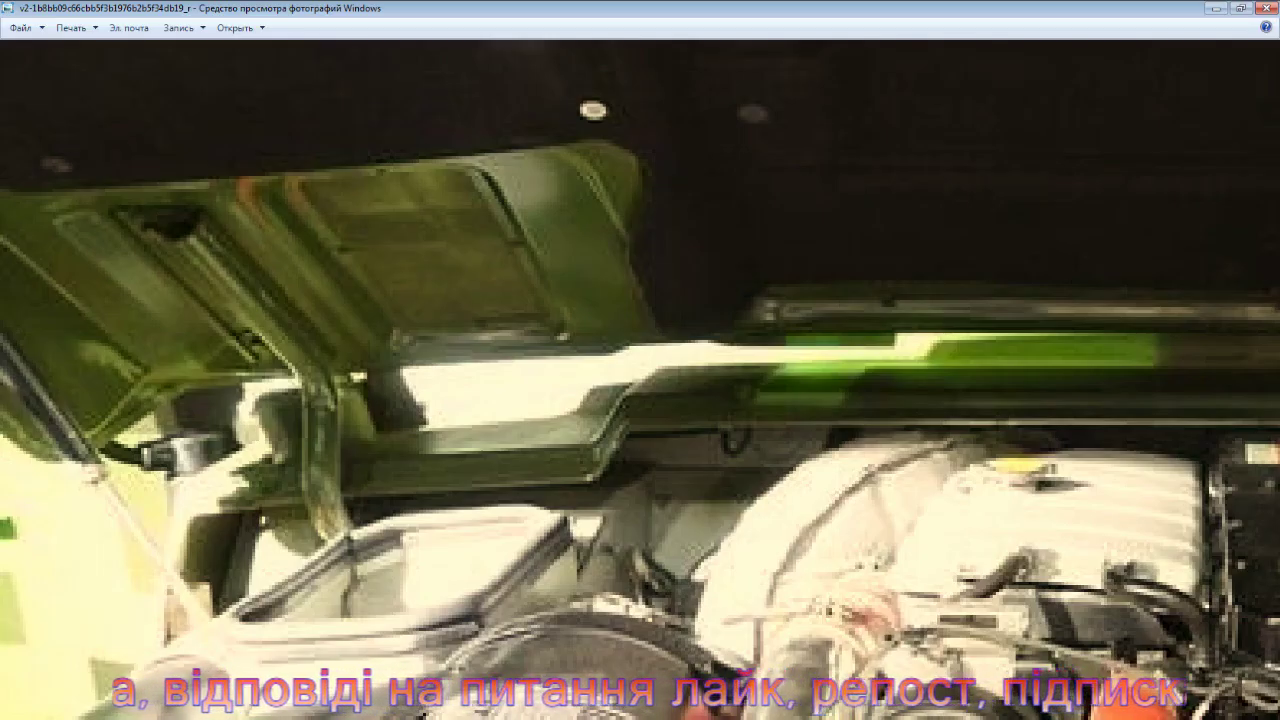
pyautogui.hotkey('alt', 'Tab')
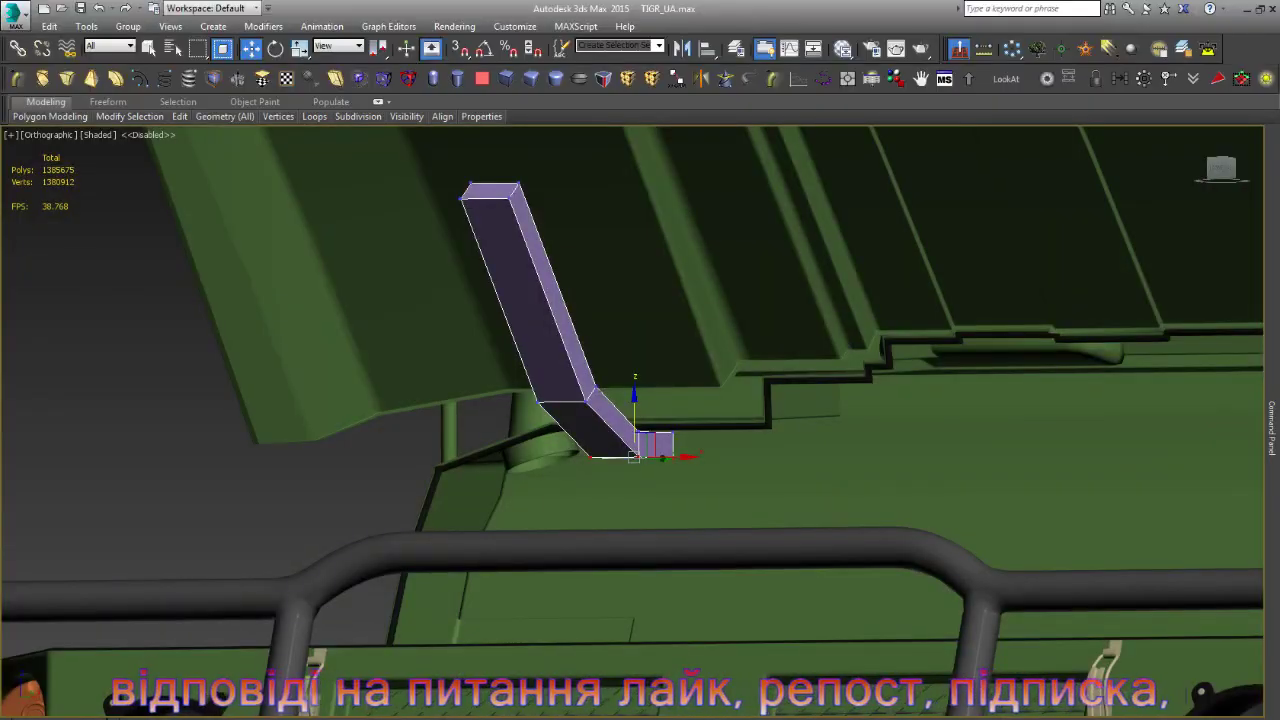
pyautogui.hotkey('alt', 'Tab')
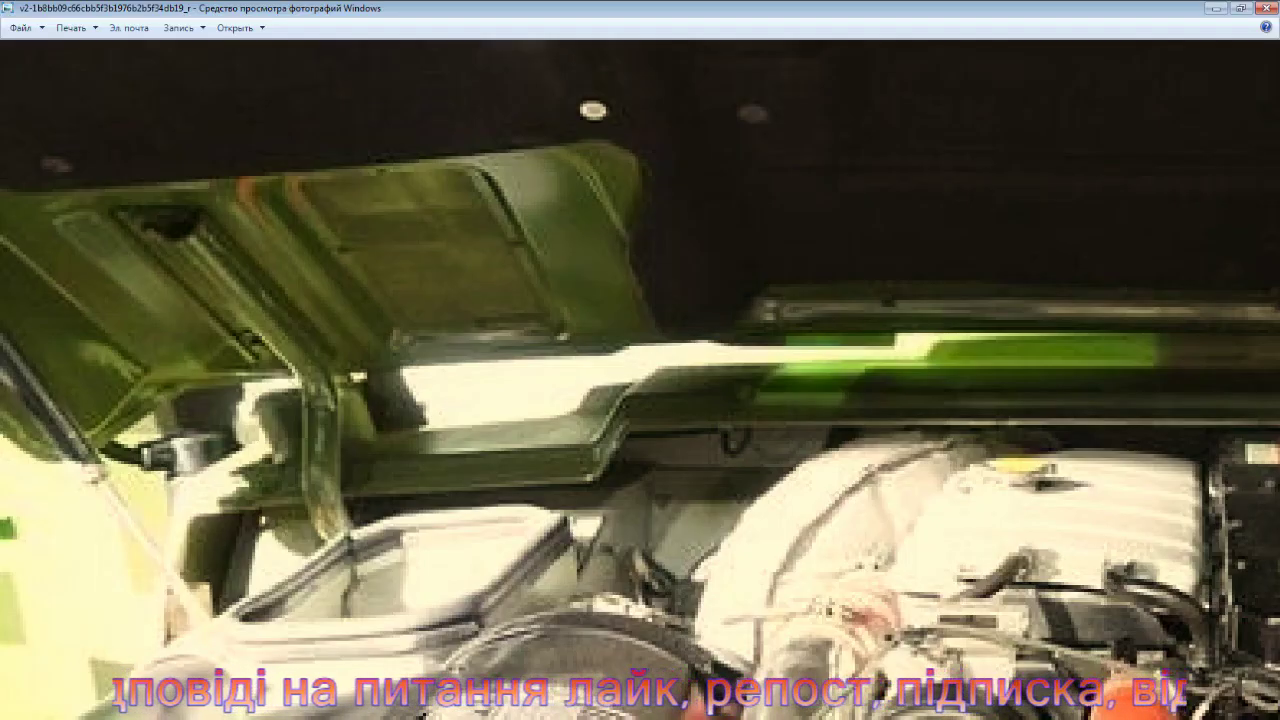
pyautogui.hotkey('alt', 'Tab')
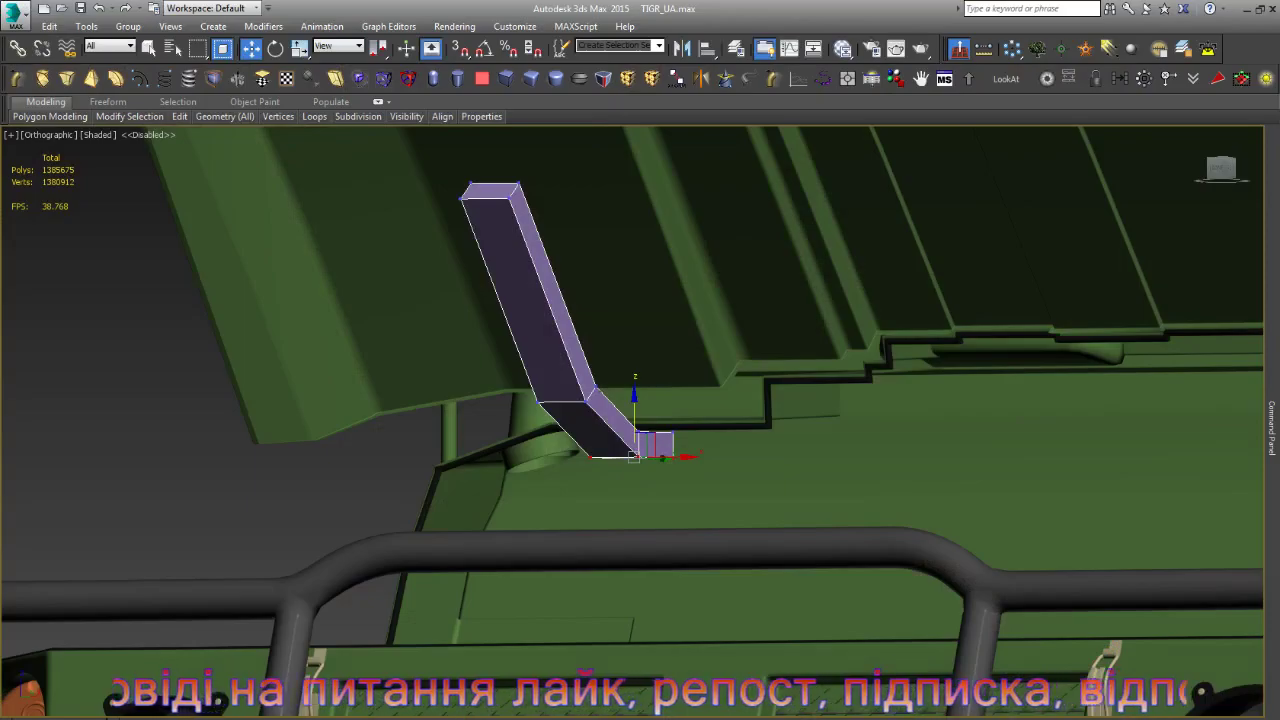
pyautogui.hotkey('alt', 'Tab')
pyautogui.hotkey('alt', 'Tab')
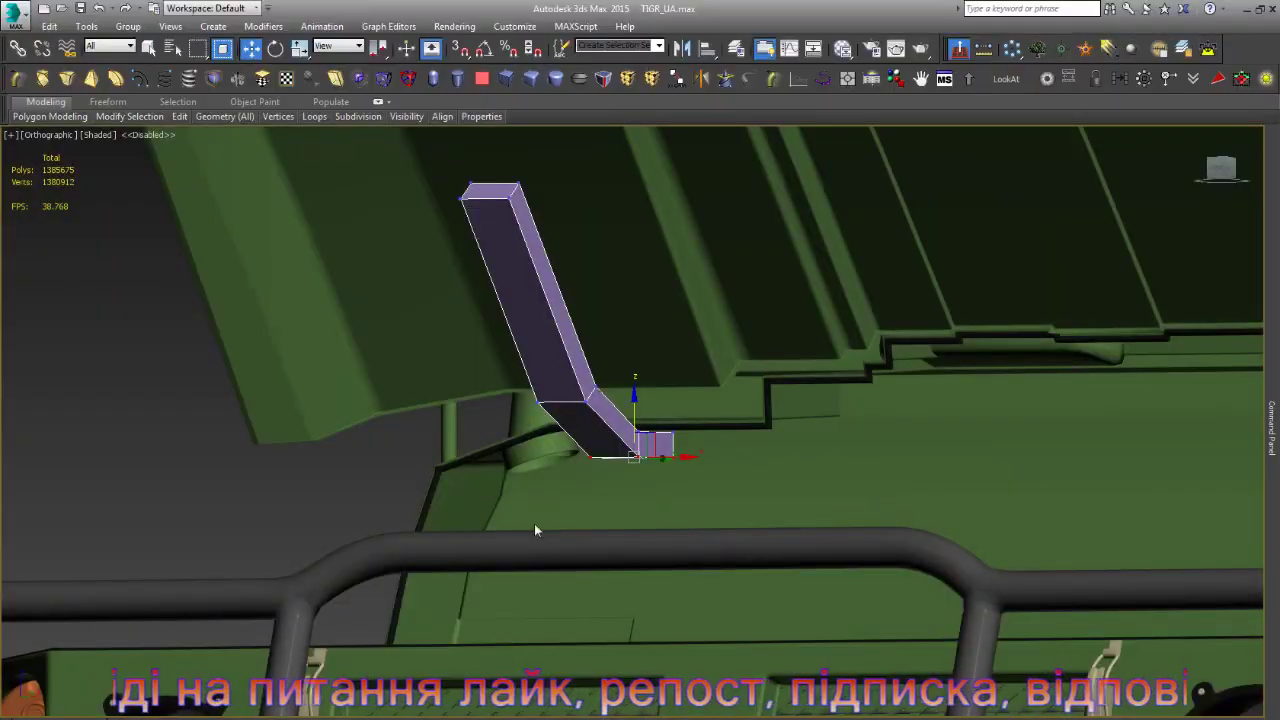
# - In wireframe, lower the strut's selected bottom section and compare it with the engine-bay photo
pyautogui.scroll(3, 660, 470)
pyautogui.press('F3')
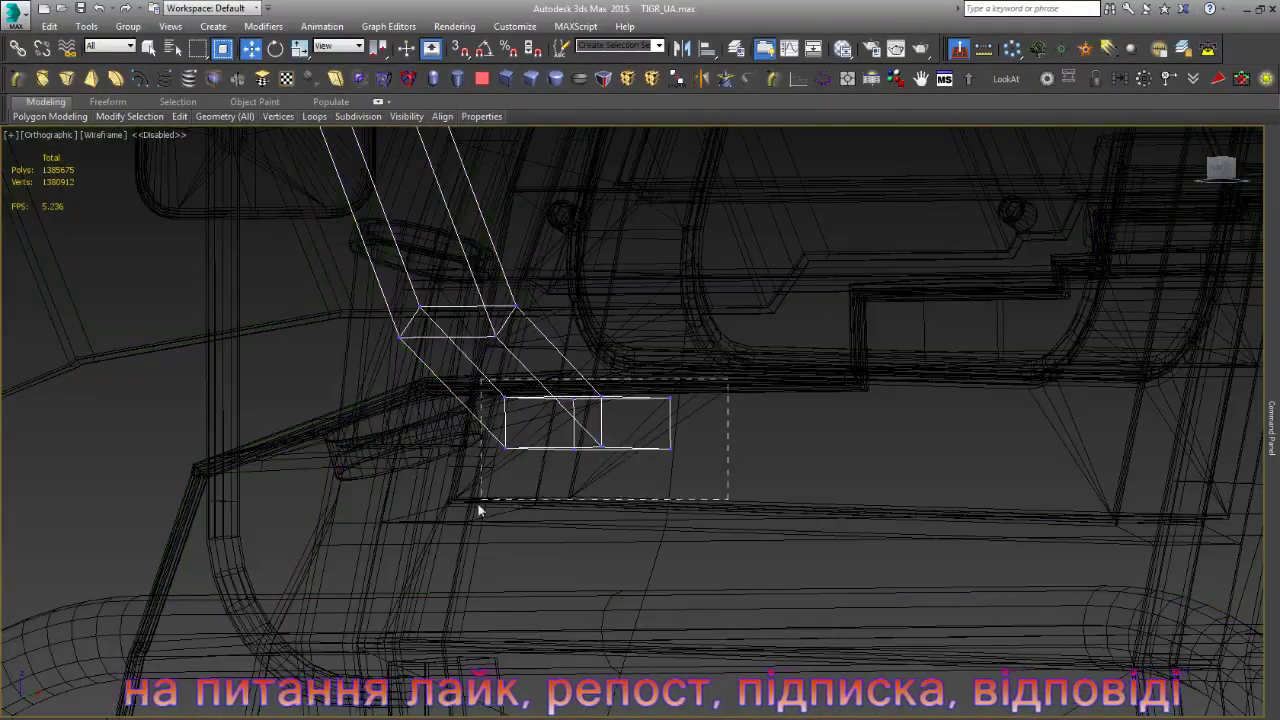
pyautogui.moveTo(590, 375); pyautogui.dragTo(634, 455)
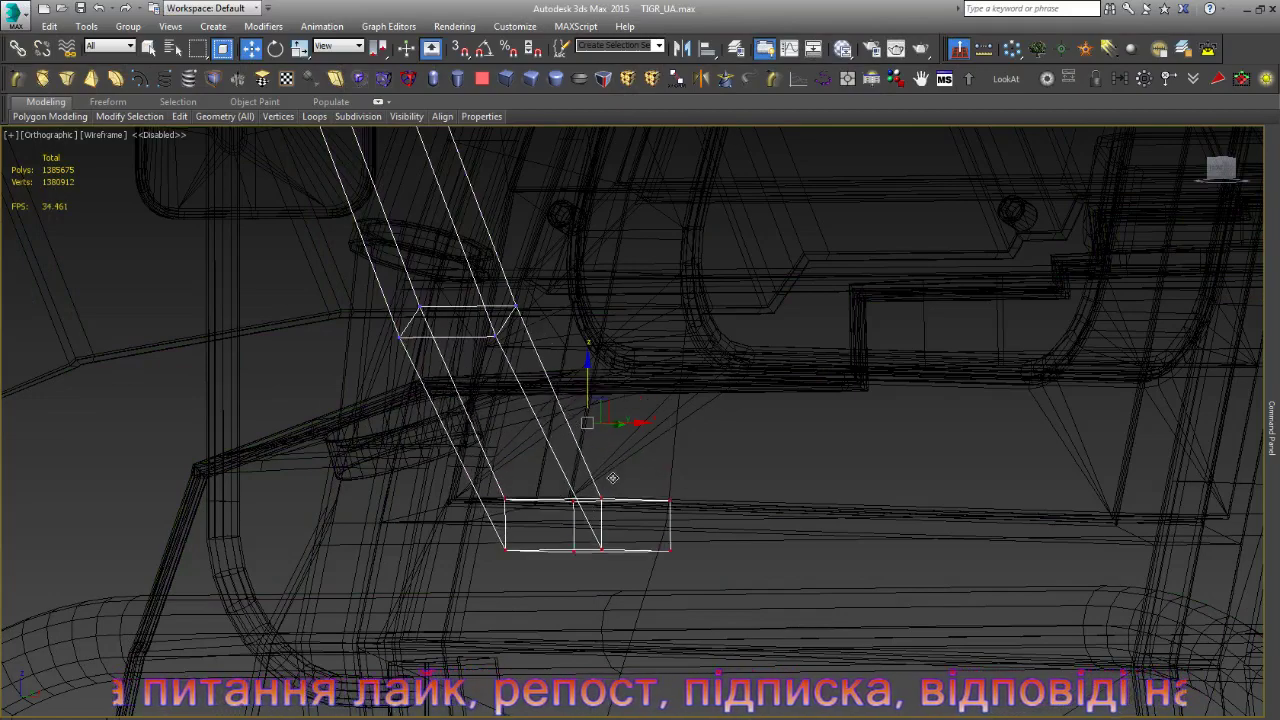
pyautogui.scroll(-2, 640, 460)
pyautogui.hotkey('alt', 'Tab')
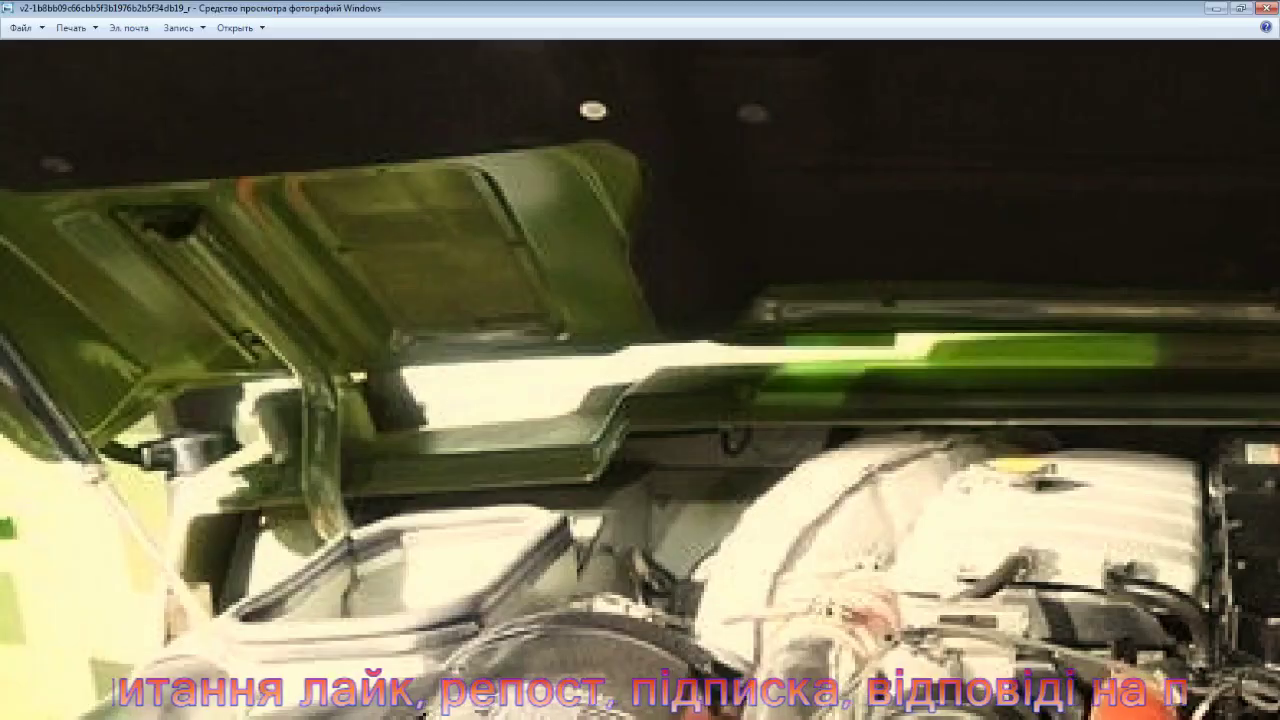
pyautogui.hotkey('alt', 'Tab')
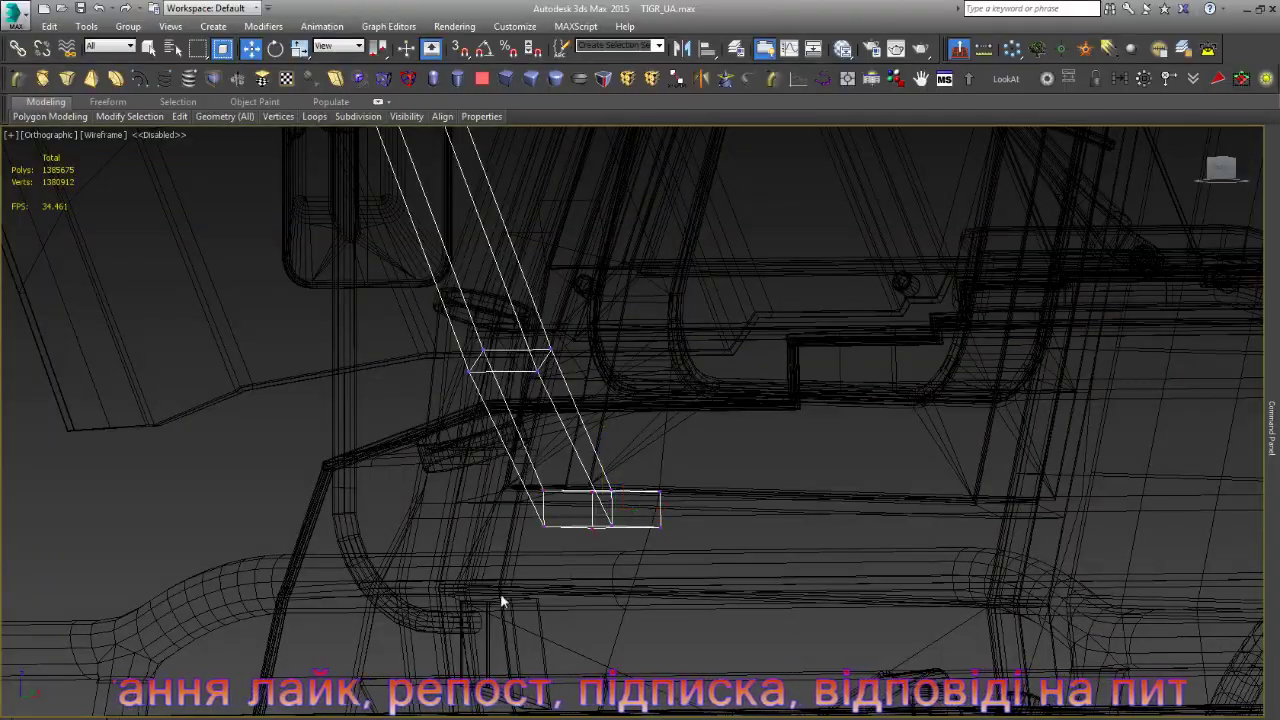
pyautogui.scroll(-2, 500, 593)
pyautogui.press('F3')
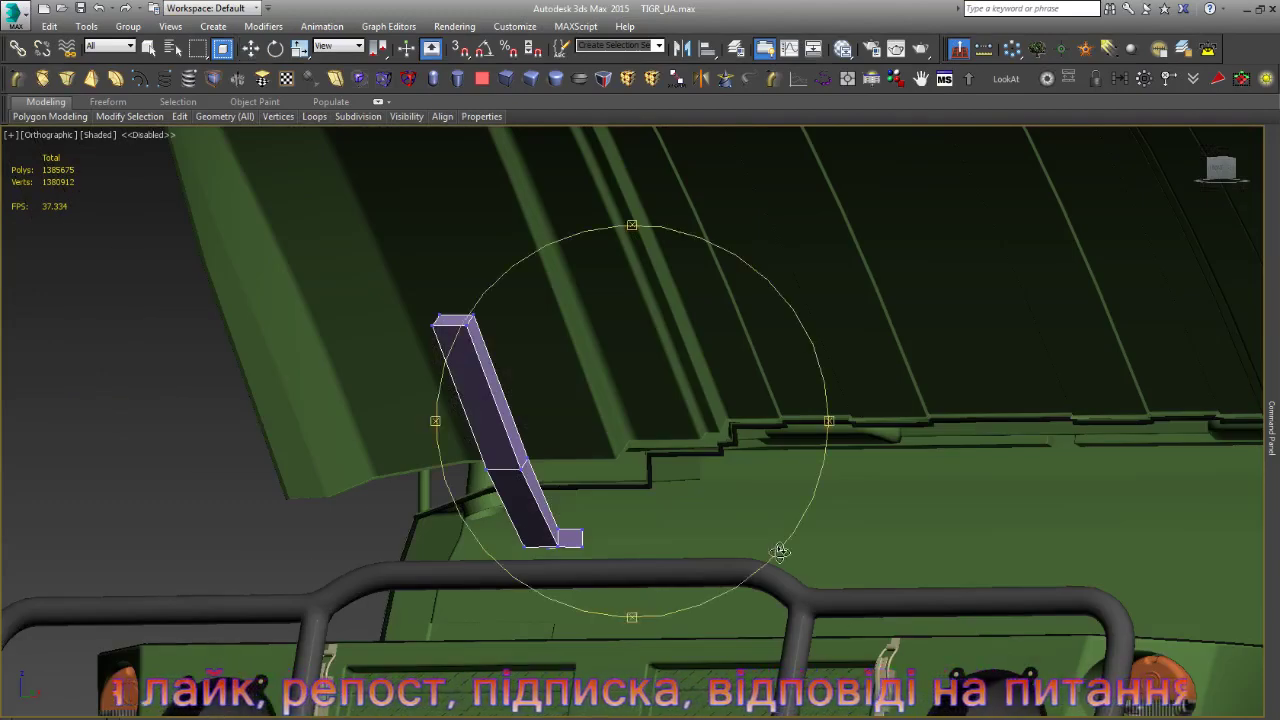
# - Slide the strut's bottom corner vertices sideways and tilt them to angle the foot
pyautogui.keyDown('alt'); pyautogui.moveTo(689, 550); pyautogui.dragTo(439, 587, button='middle'); pyautogui.keyUp('alt')
pyautogui.scroll(3, 601, 551)
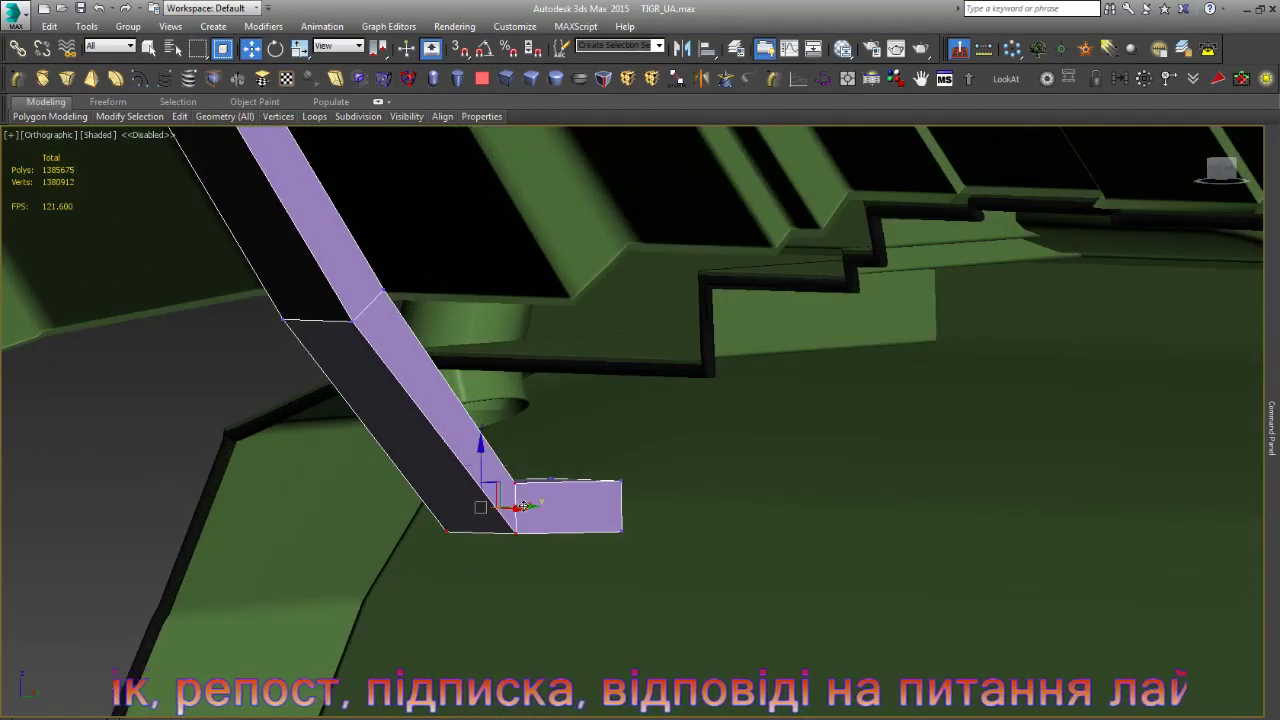
pyautogui.moveTo(523, 506); pyautogui.dragTo(433, 520)
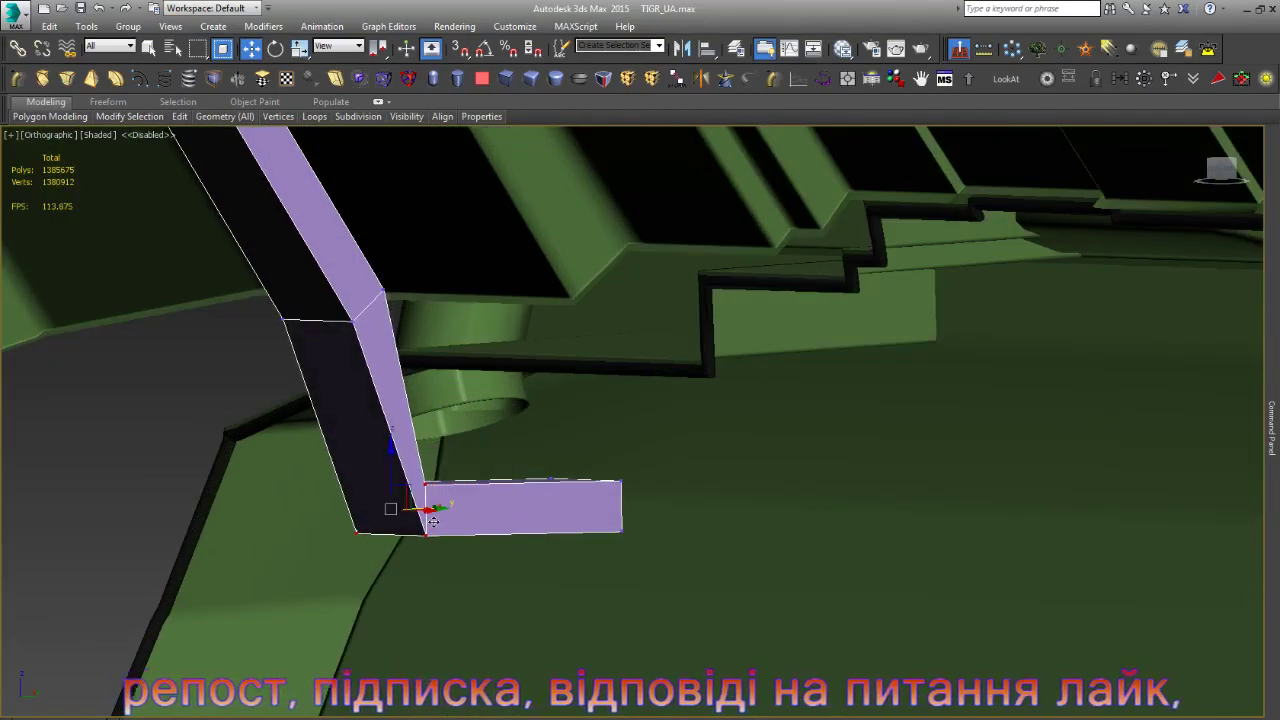
pyautogui.press('e')
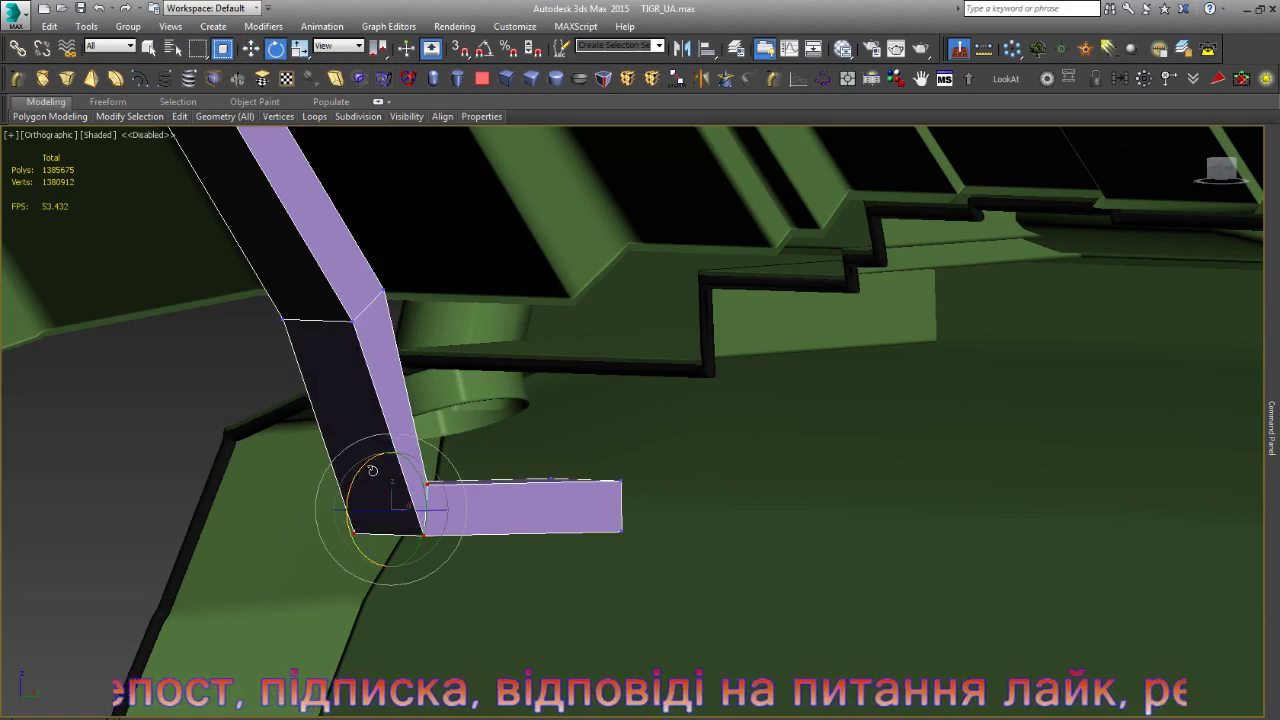
pyautogui.moveTo(372, 470); pyautogui.dragTo(400, 448)
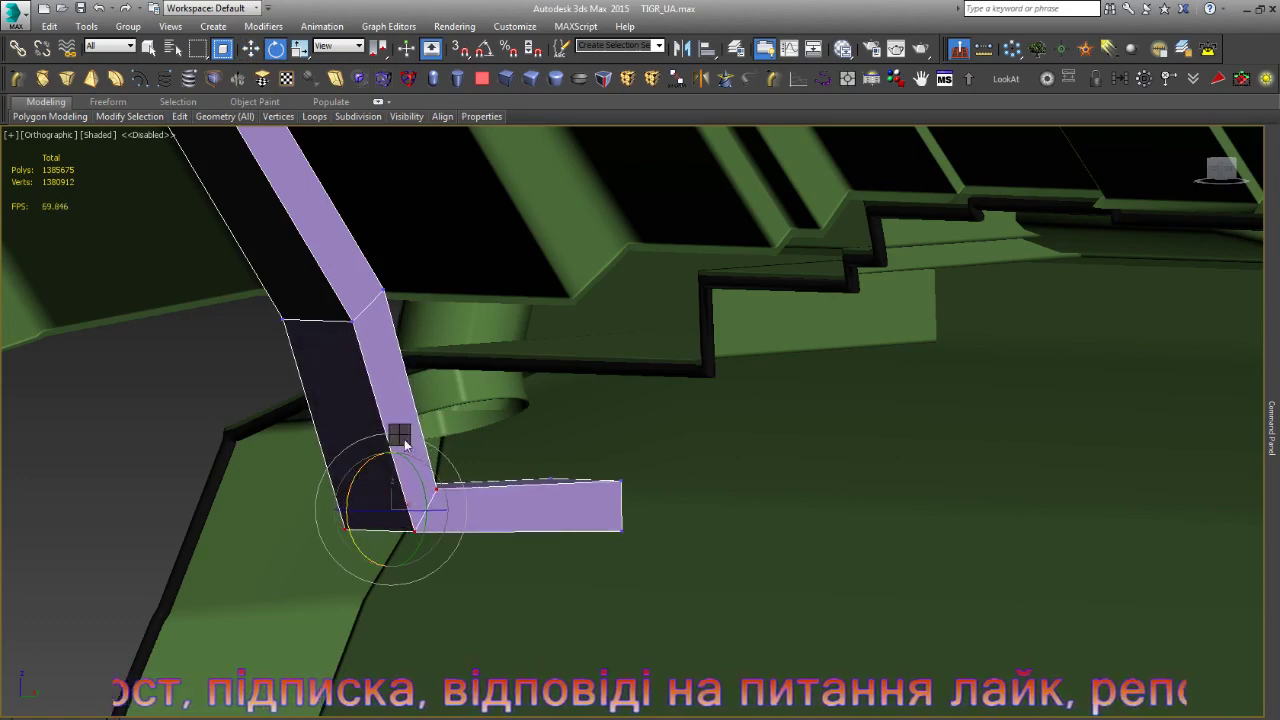
pyautogui.press('w')
# - Check the vehicle reference photo, then lower the strut's lower vertices slightly
pyautogui.keyDown('alt'); pyautogui.moveTo(405, 445); pyautogui.dragTo(253, 706, button='middle'); pyautogui.keyUp('alt')
pyautogui.hotkey('alt', 'Tab')
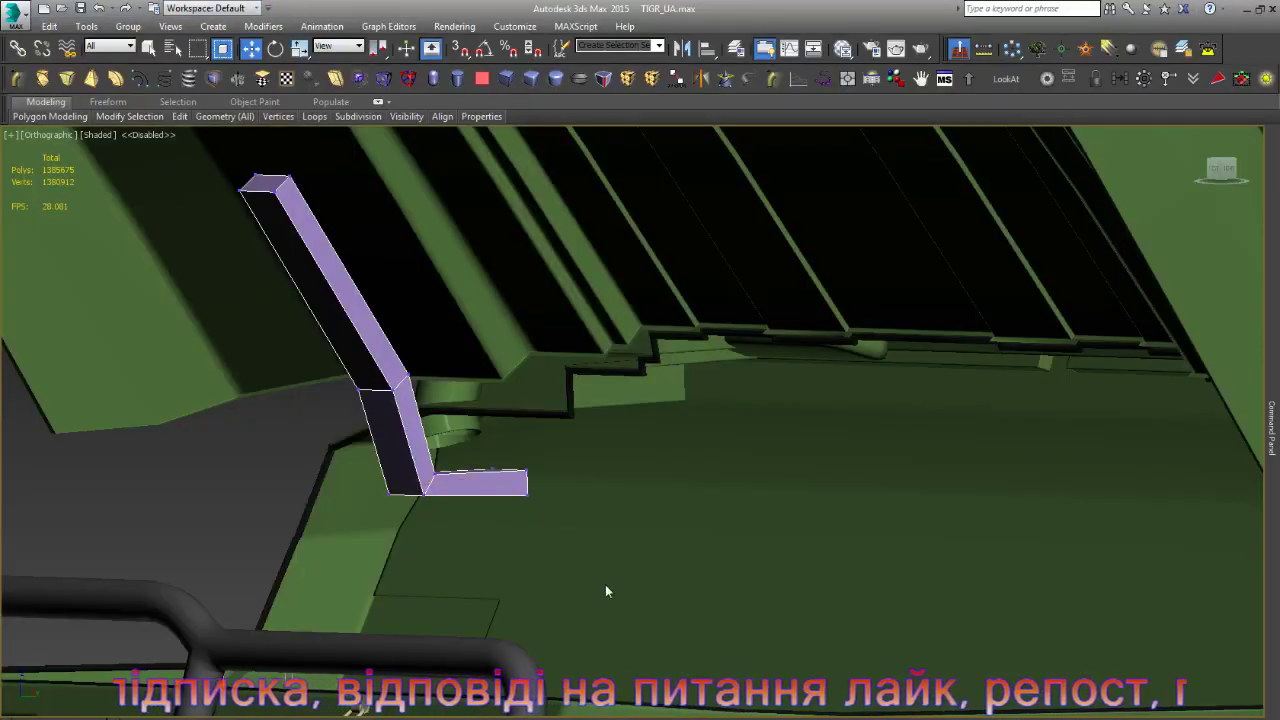
pyautogui.moveTo(367, 464); pyautogui.dragTo(346, 446)
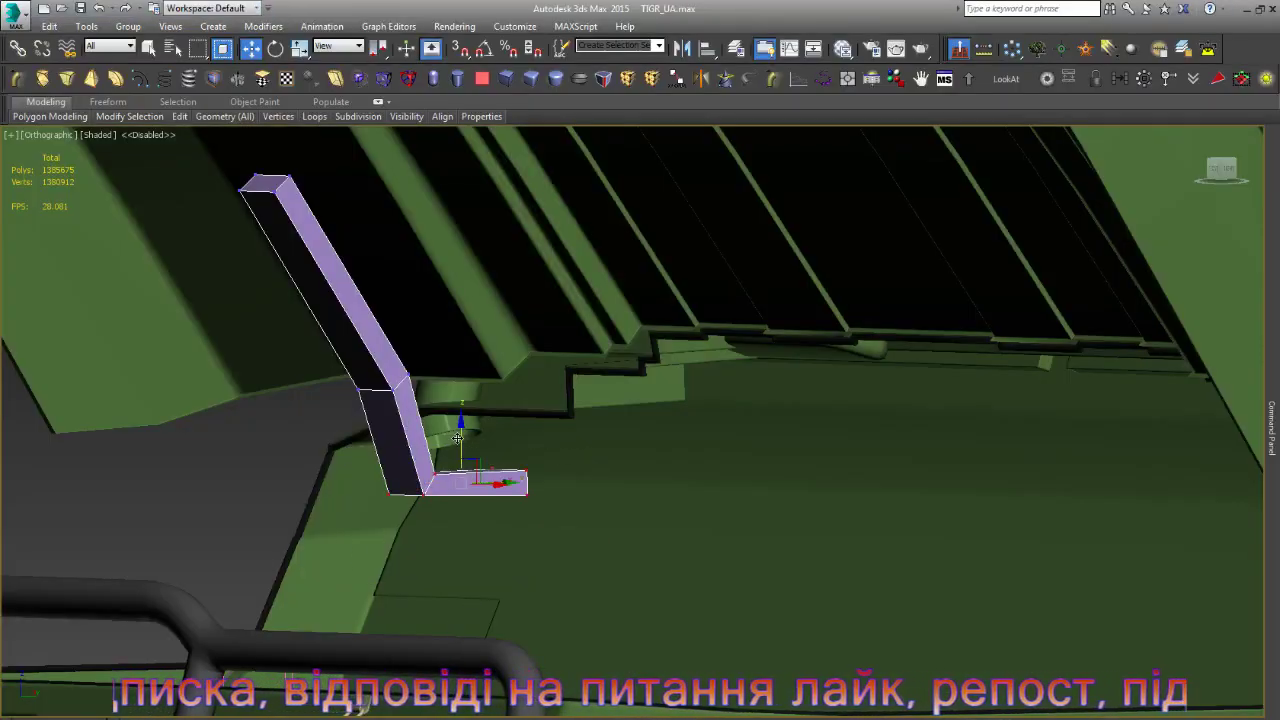
pyautogui.moveTo(461, 437); pyautogui.dragTo(461, 450)
pyautogui.click(517, 444)
pyautogui.scroll(4, 446, 487)
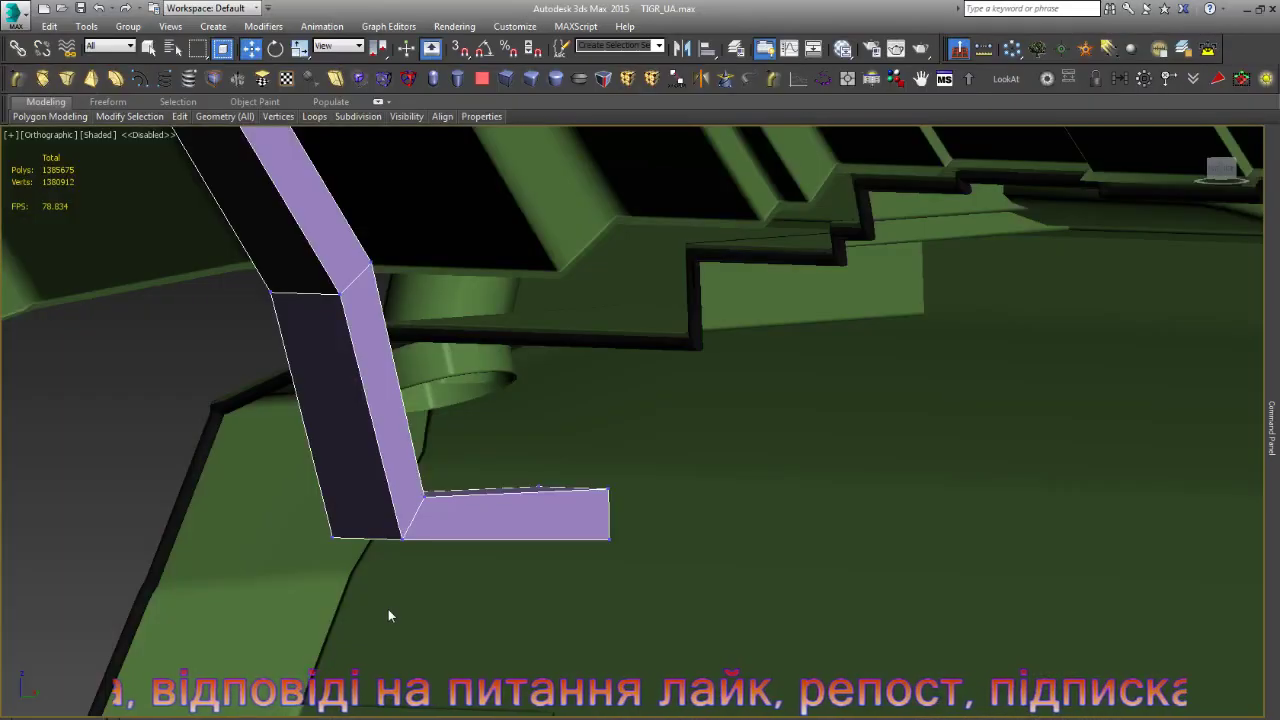
pyautogui.keyDown('alt'); pyautogui.moveTo(388, 609); pyautogui.dragTo(393, 606, button='middle'); pyautogui.keyUp('alt')
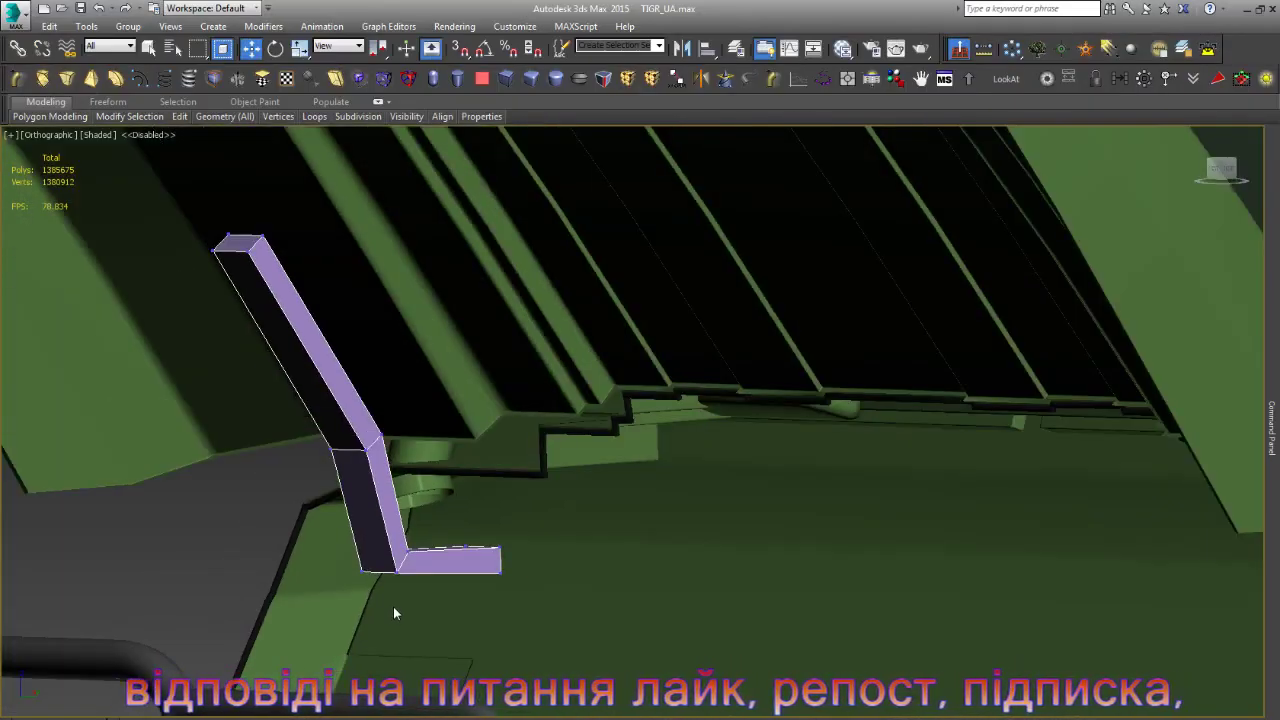
pyautogui.scroll(5, 390, 445)
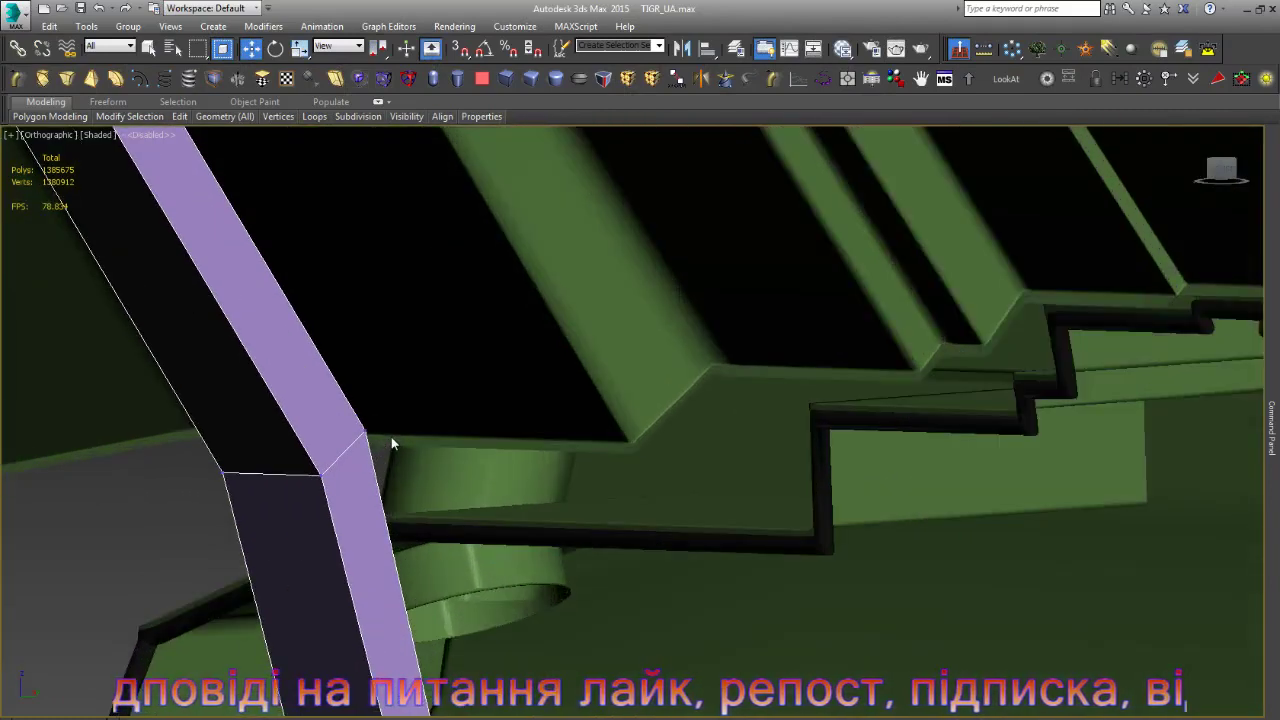
# - Add a lengthwise edge loop along the strut by connecting the edges across its bend
pyautogui.press('2')
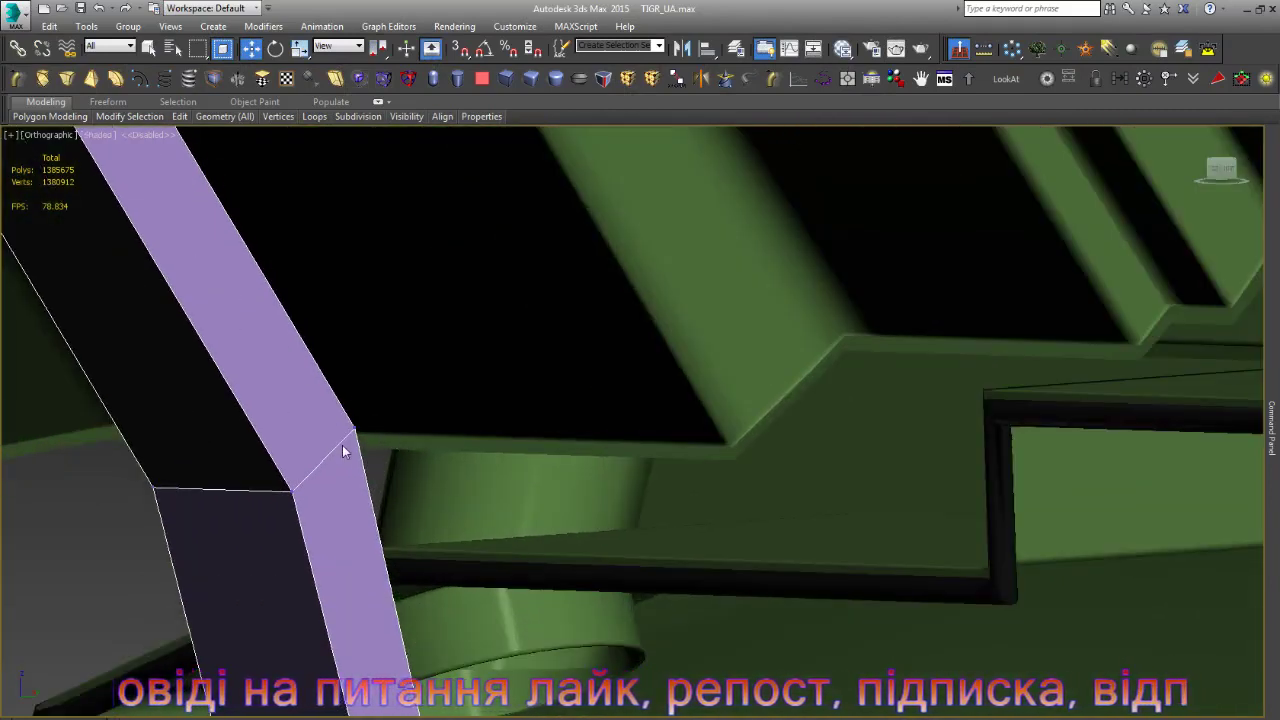
pyautogui.click(343, 444)
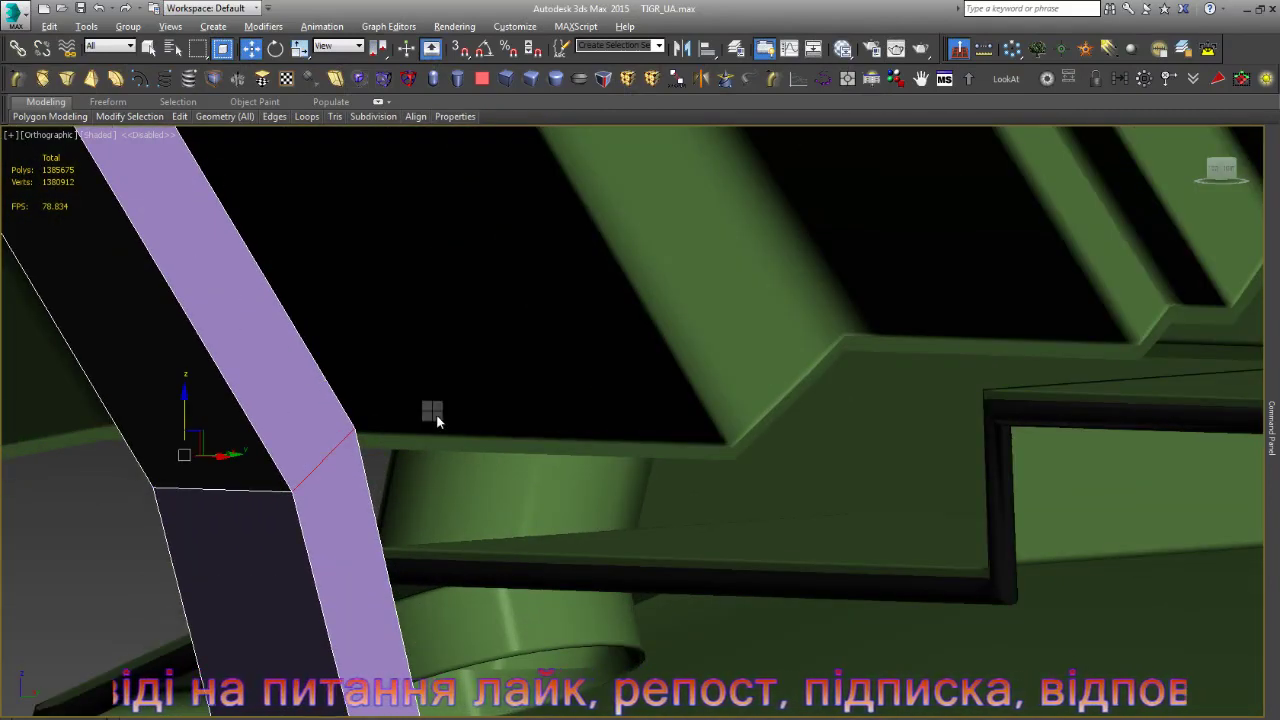
pyautogui.hotkey('ctrl', 'shift', 'e')
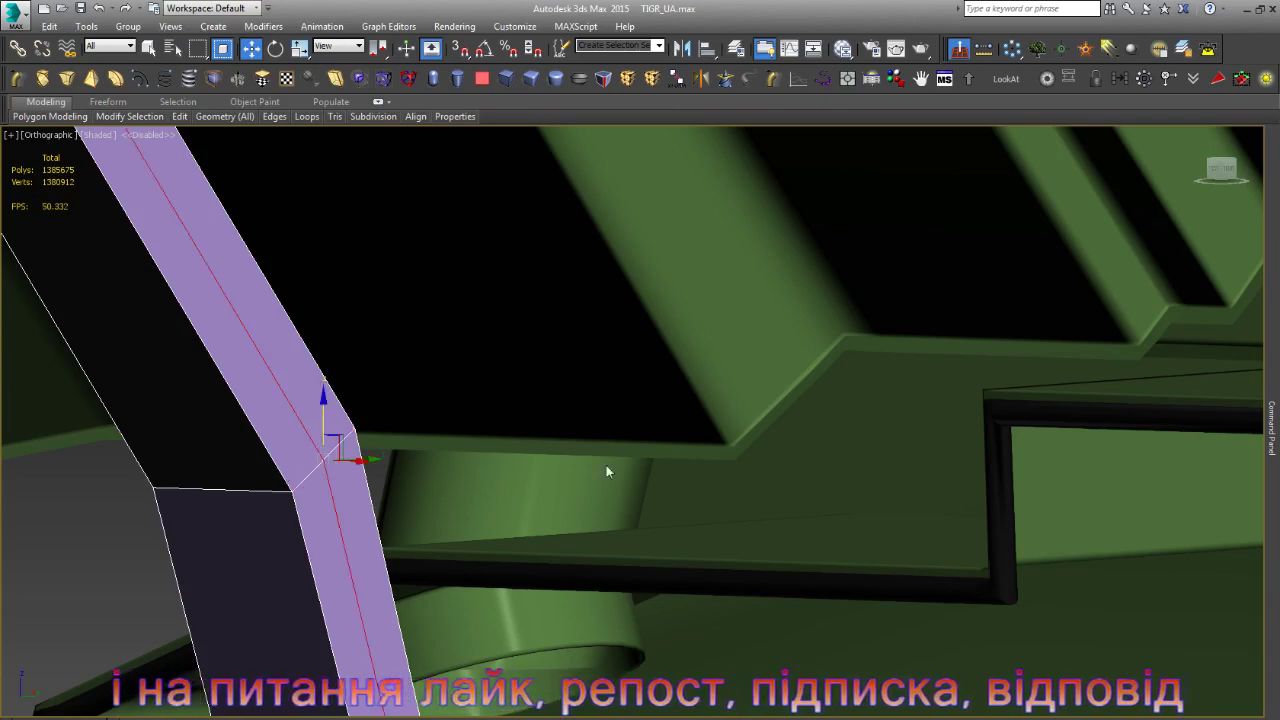
pyautogui.scroll(-3, 381, 457)
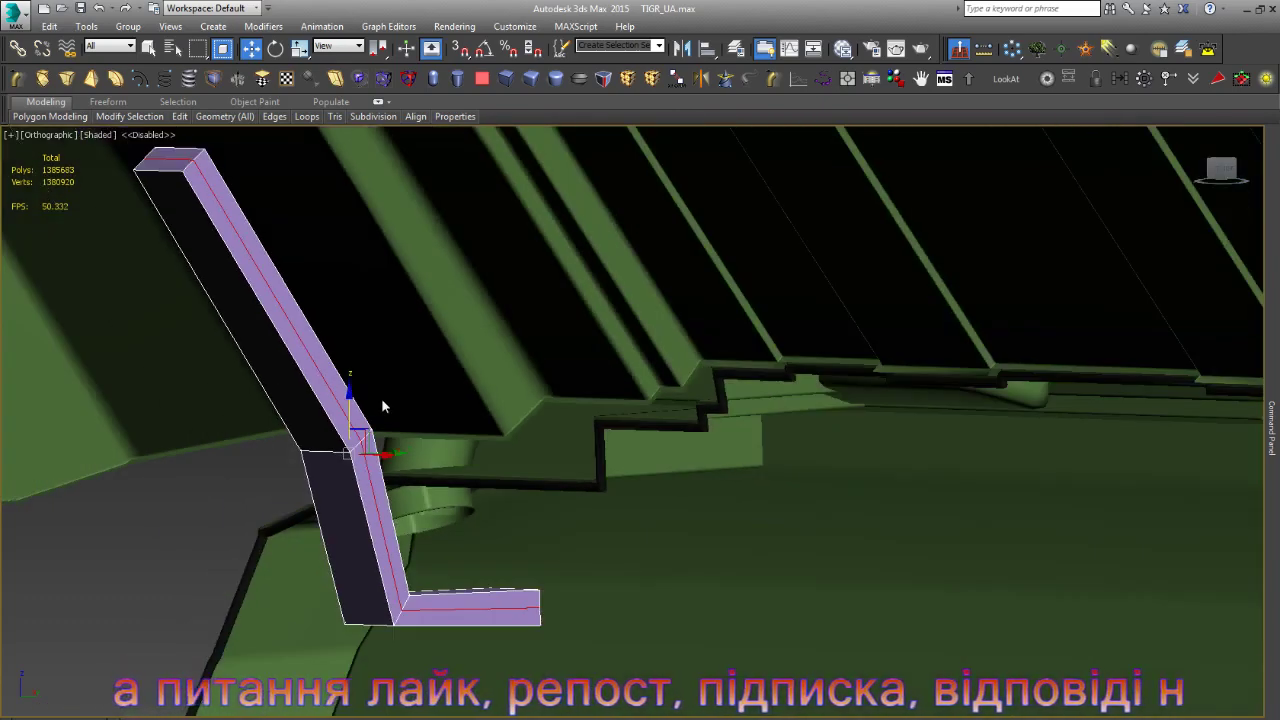
pyautogui.scroll(2, 391, 607)
# - Round the strut's upper bend edges with a widened, multi-segment chamfer
pyautogui.click(391, 607)
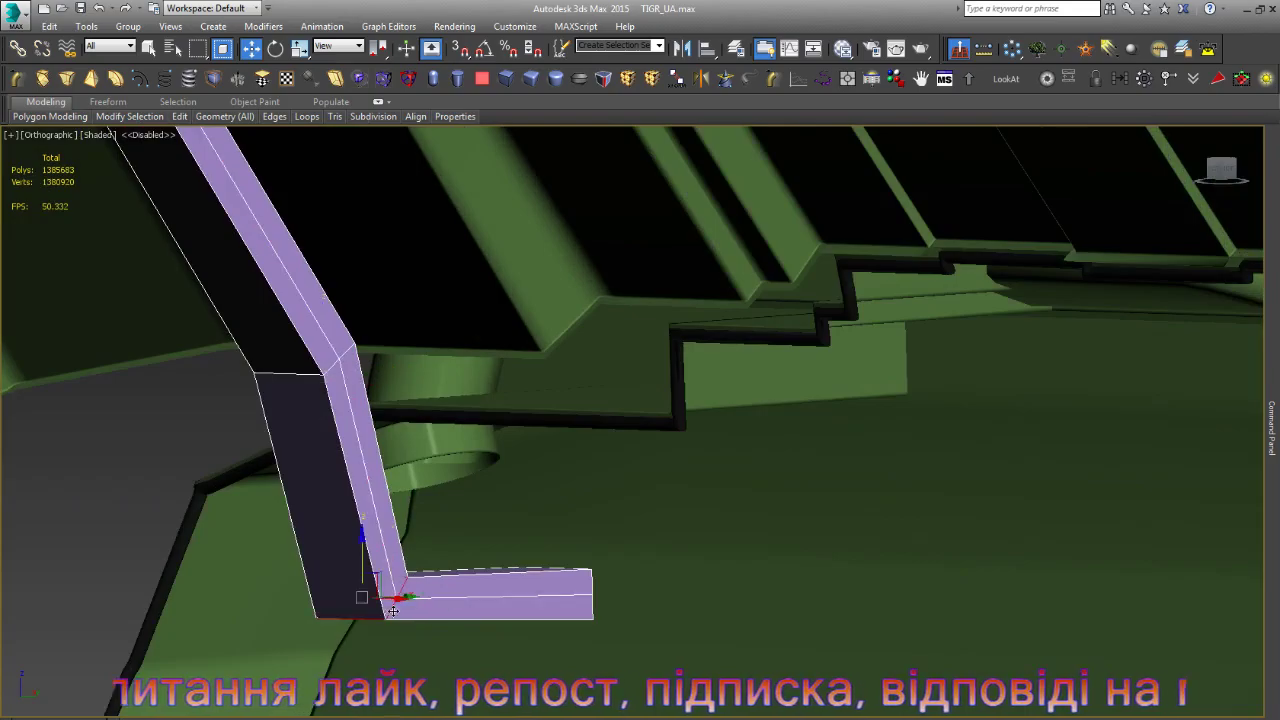
pyautogui.hotkey('alt', 'Tab')
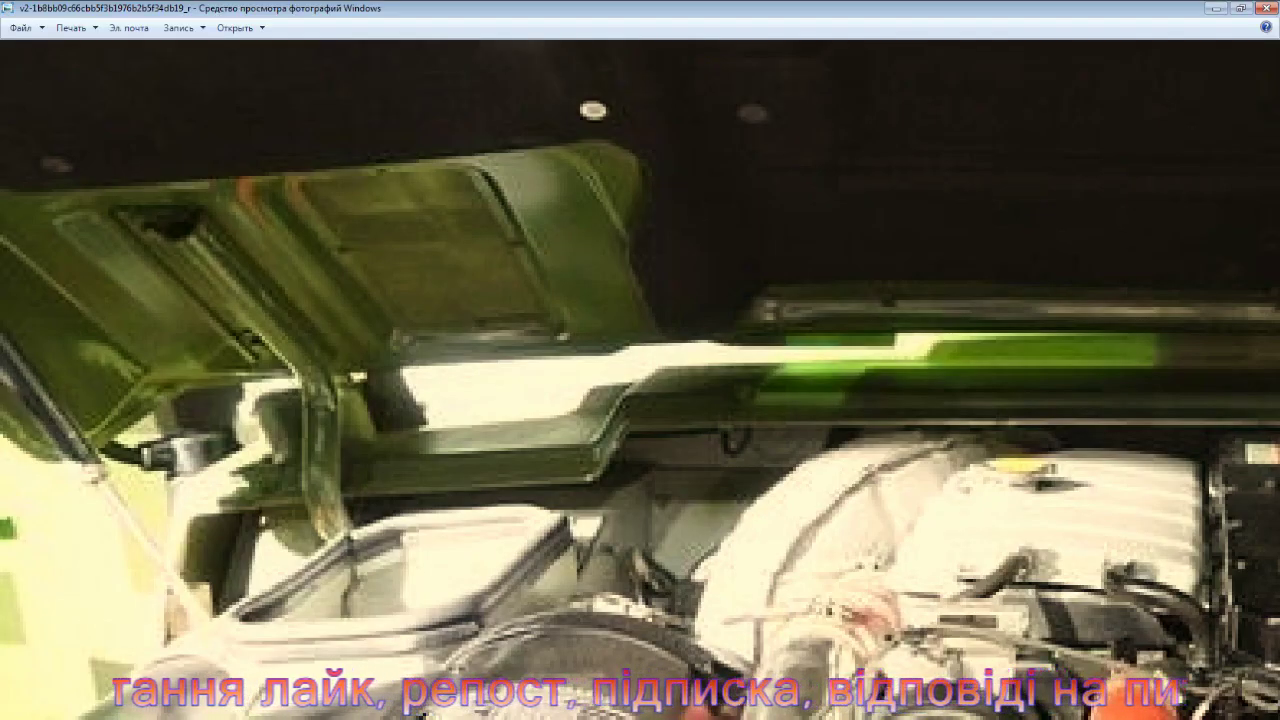
pyautogui.hotkey('alt', 'Tab')
pyautogui.scroll(2, 487, 451)
pyautogui.scroll(2, 490, 430)
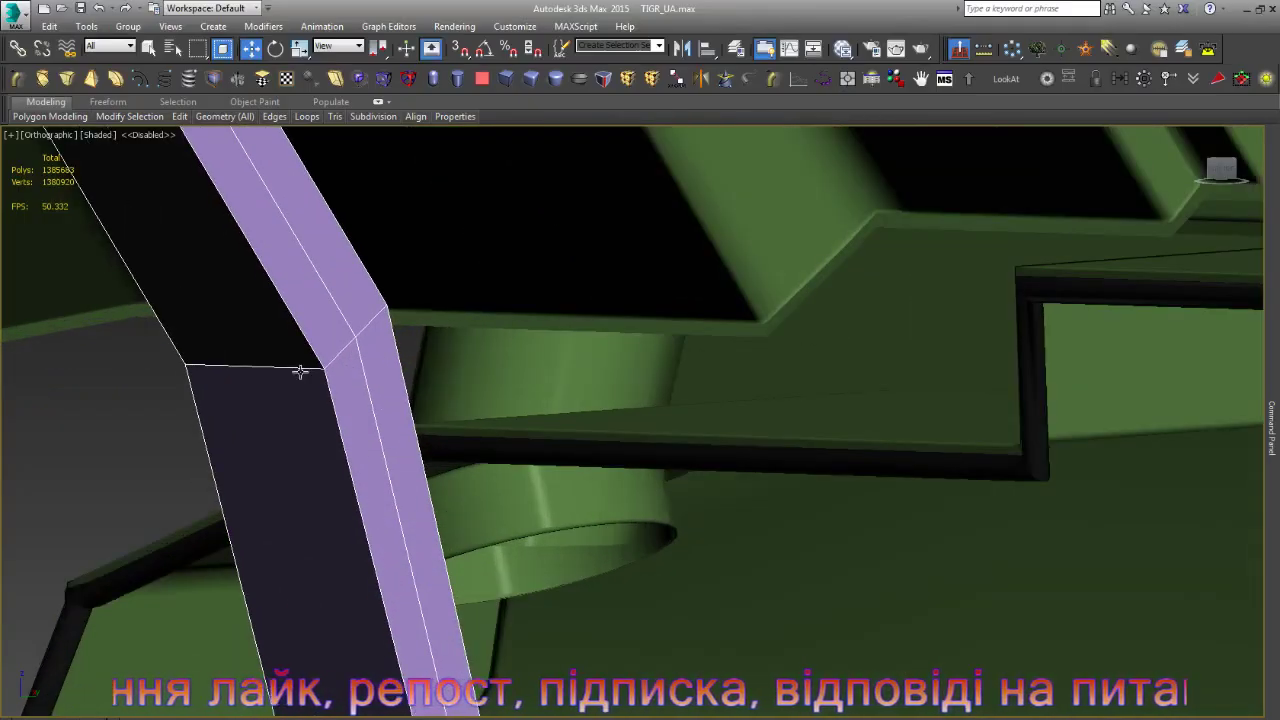
pyautogui.click(255, 366)
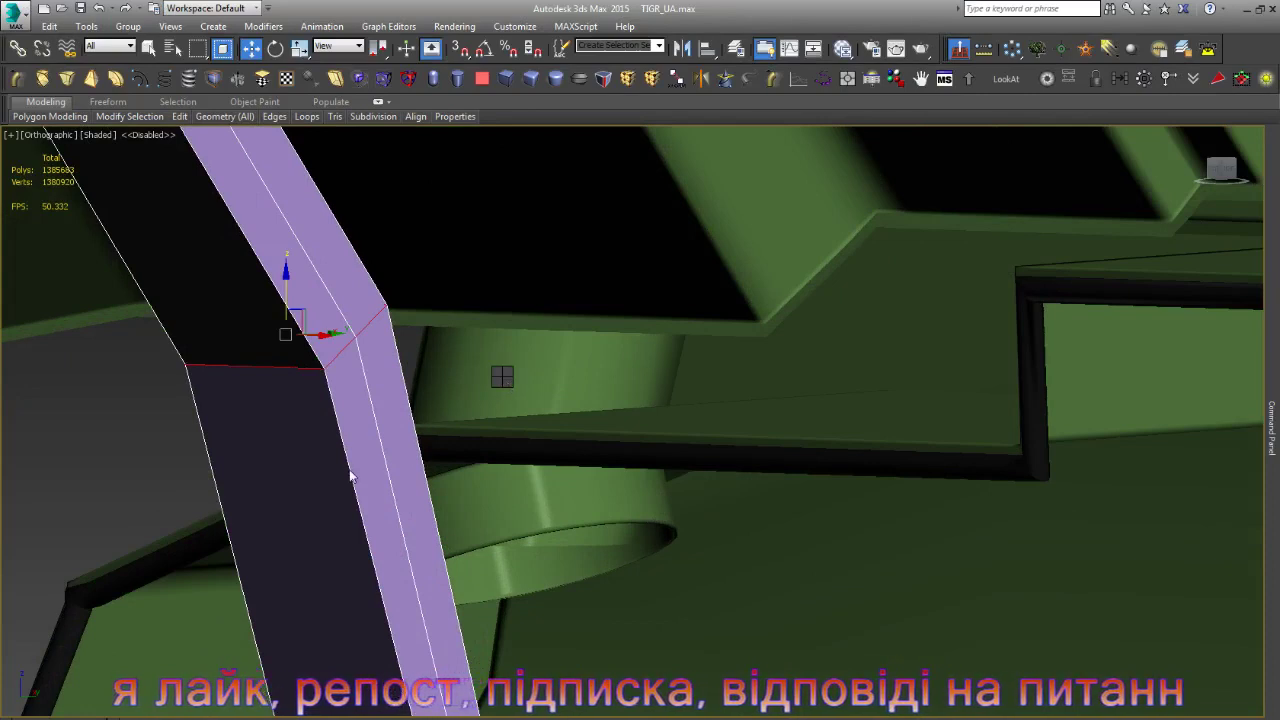
pyautogui.hotkey('ctrl', 'shift', 'c')
pyautogui.keyDown('alt'); pyautogui.moveTo(350, 477); pyautogui.dragTo(370, 479, button='middle'); pyautogui.keyUp('alt')
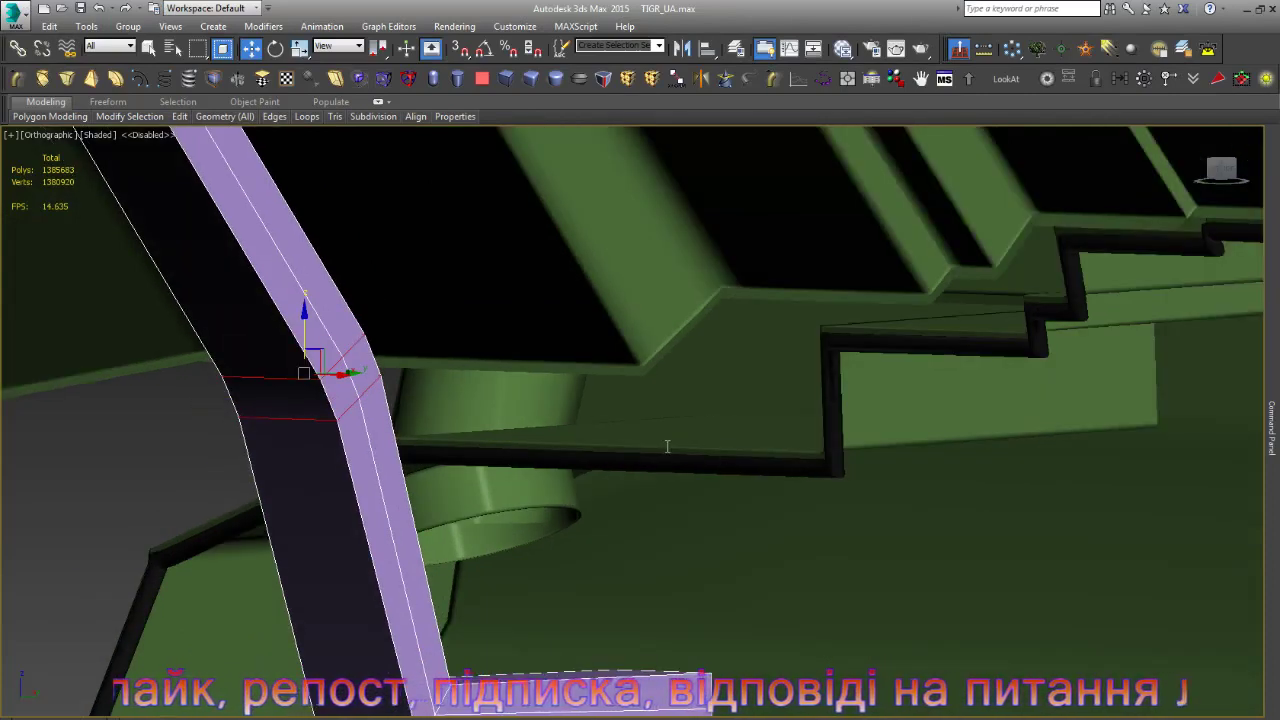
pyautogui.moveTo(648, 455); pyautogui.dragTo(641, 394)
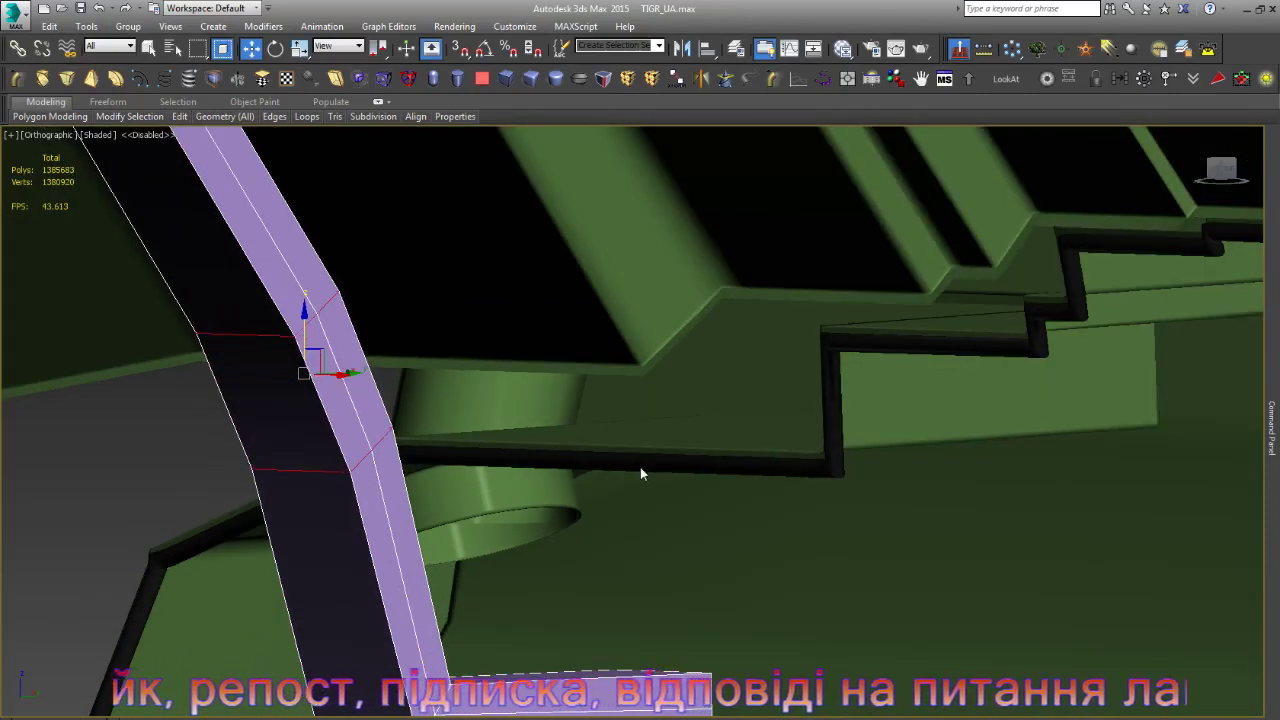
pyautogui.moveTo(640, 473); pyautogui.dragTo(644, 470)
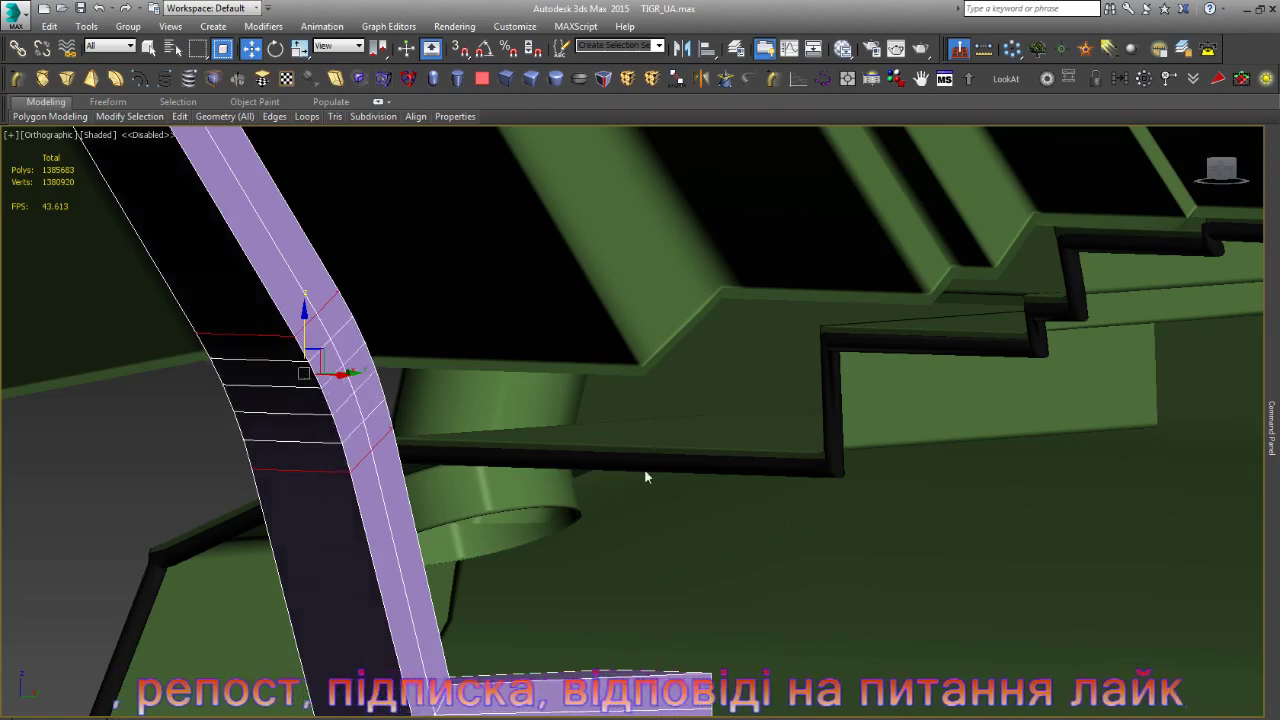
pyautogui.click(640, 423)
pyautogui.keyDown('alt'); pyautogui.moveTo(640, 423); pyautogui.dragTo(315, 693, button='middle'); pyautogui.keyUp('alt')
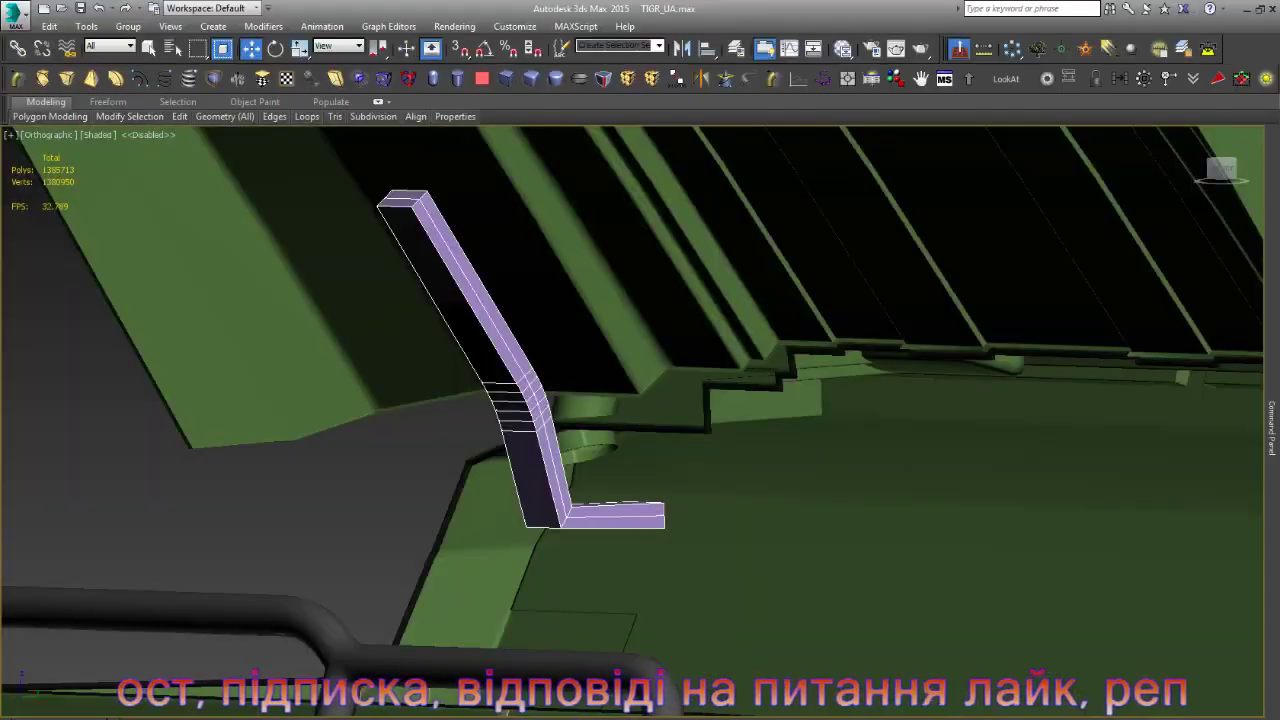
# - Chamfer the lower bend edges into the foot, widening the multi-segment rounding
pyautogui.scroll(4, 578, 521)
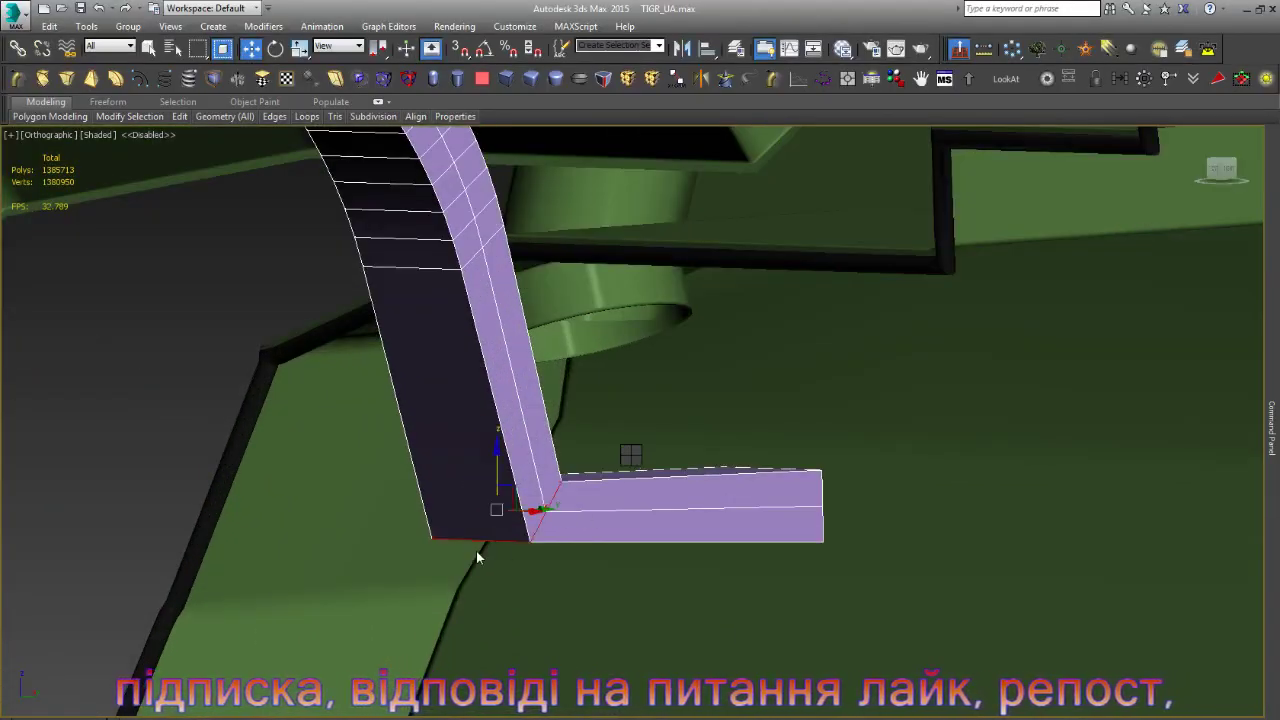
pyautogui.hotkey('ctrl', 'shift', 'c')
pyautogui.moveTo(648, 466); pyautogui.dragTo(642, 417)
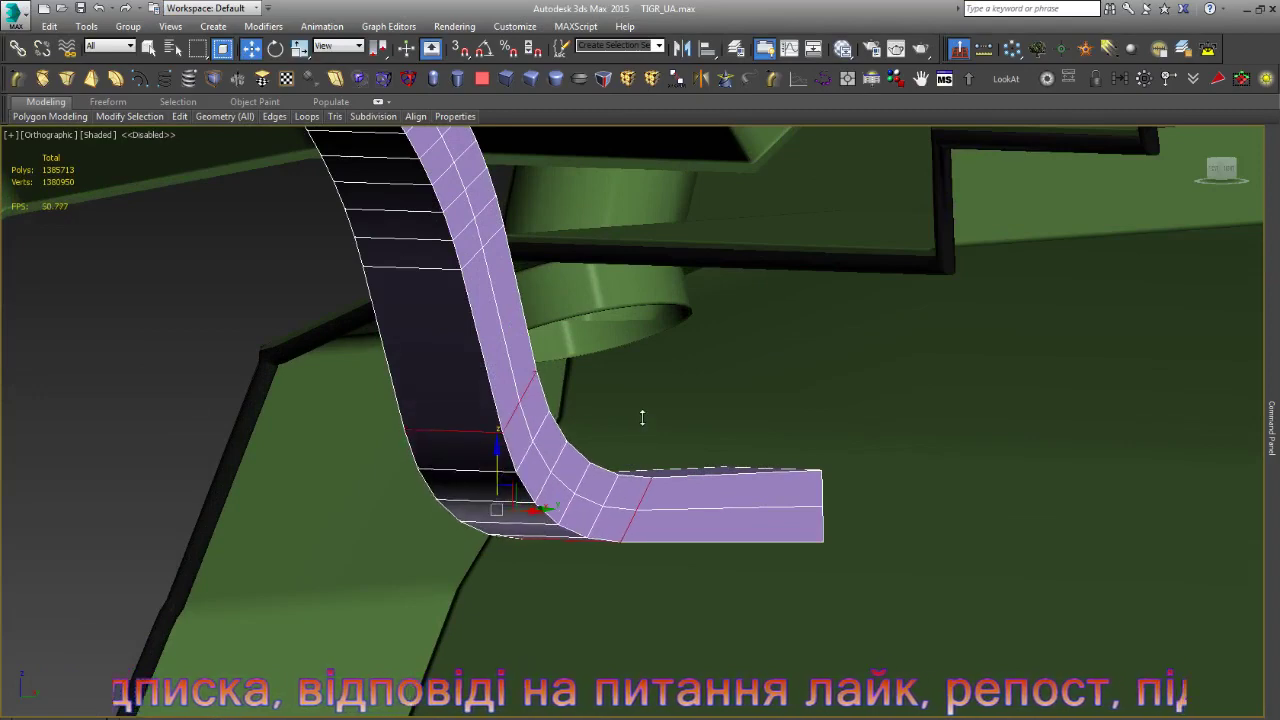
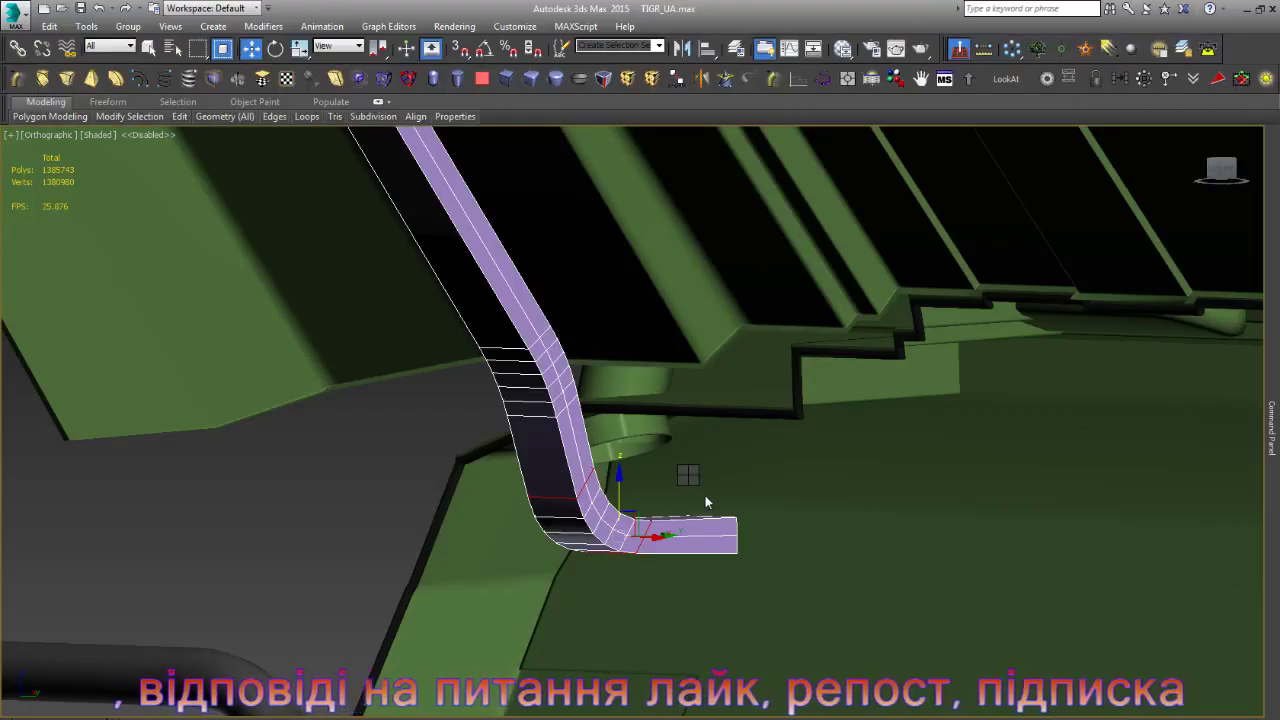
# - Select the edge ring across the strip and connect it with two lengthwise loops
pyautogui.scroll(-2, 705, 495)
pyautogui.scroll(5, 446, 201)
pyautogui.scroll(3, 463, 266)
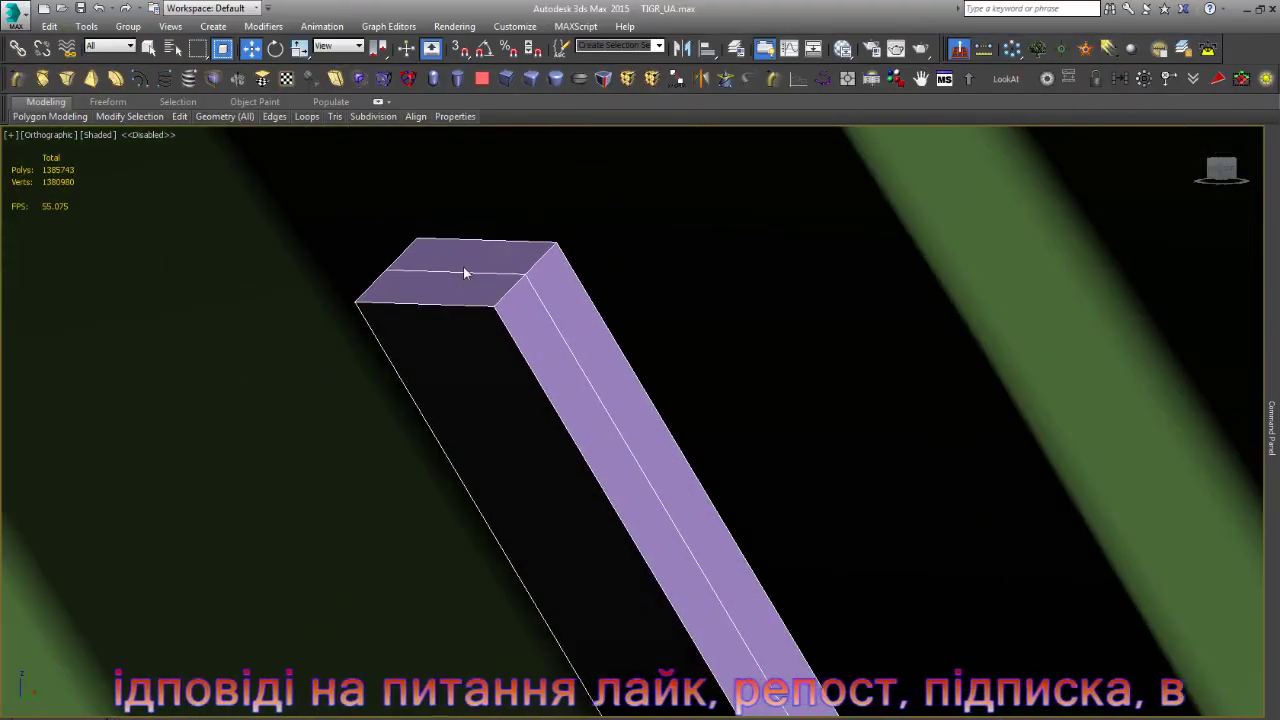
pyautogui.click(465, 274)
pyautogui.scroll(2, 465, 275)
pyautogui.hotkey('alt', 'r')
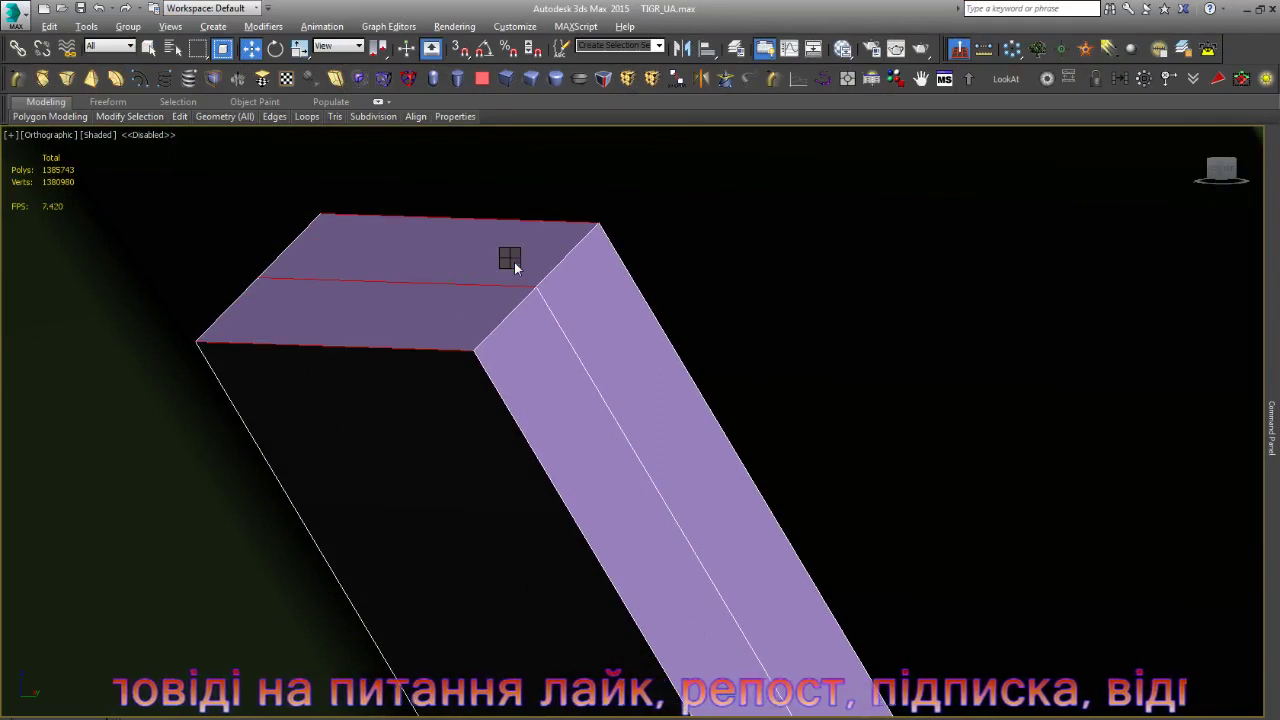
pyautogui.hotkey('ctrl', 'shift', 'e')
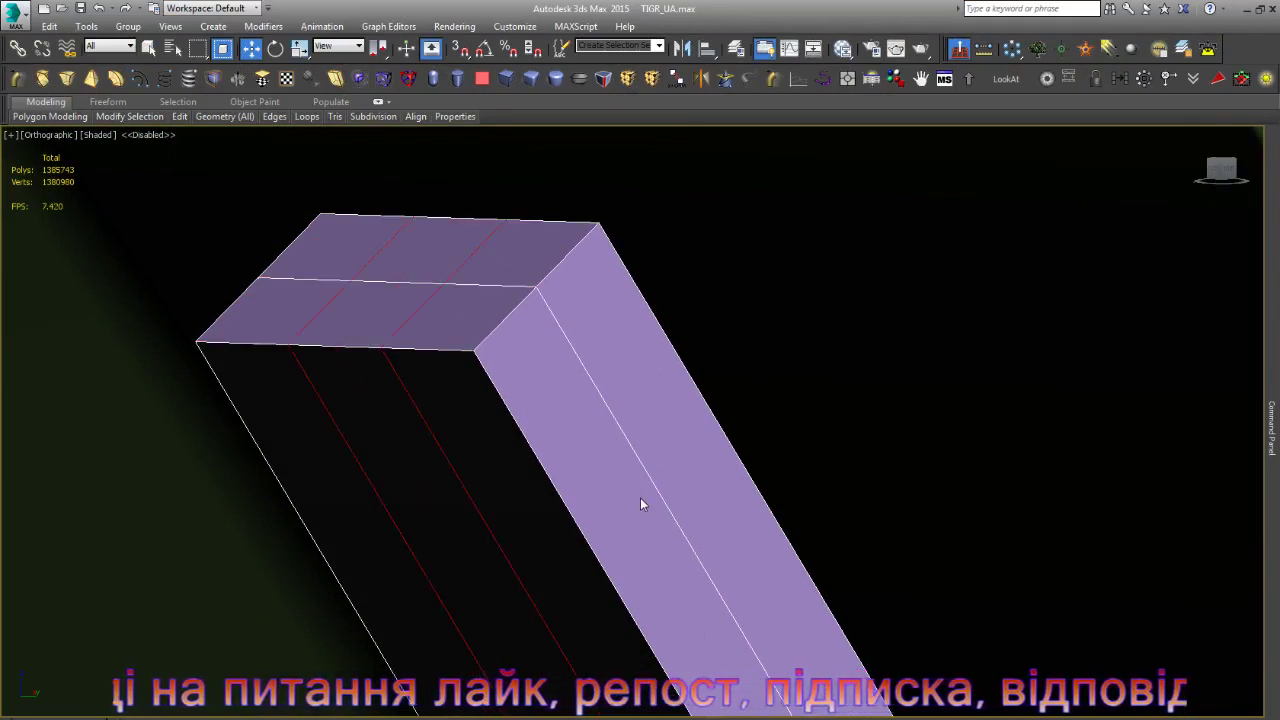
# - Select a polygon on the strip's top face in Polygon mode
pyautogui.press('4')
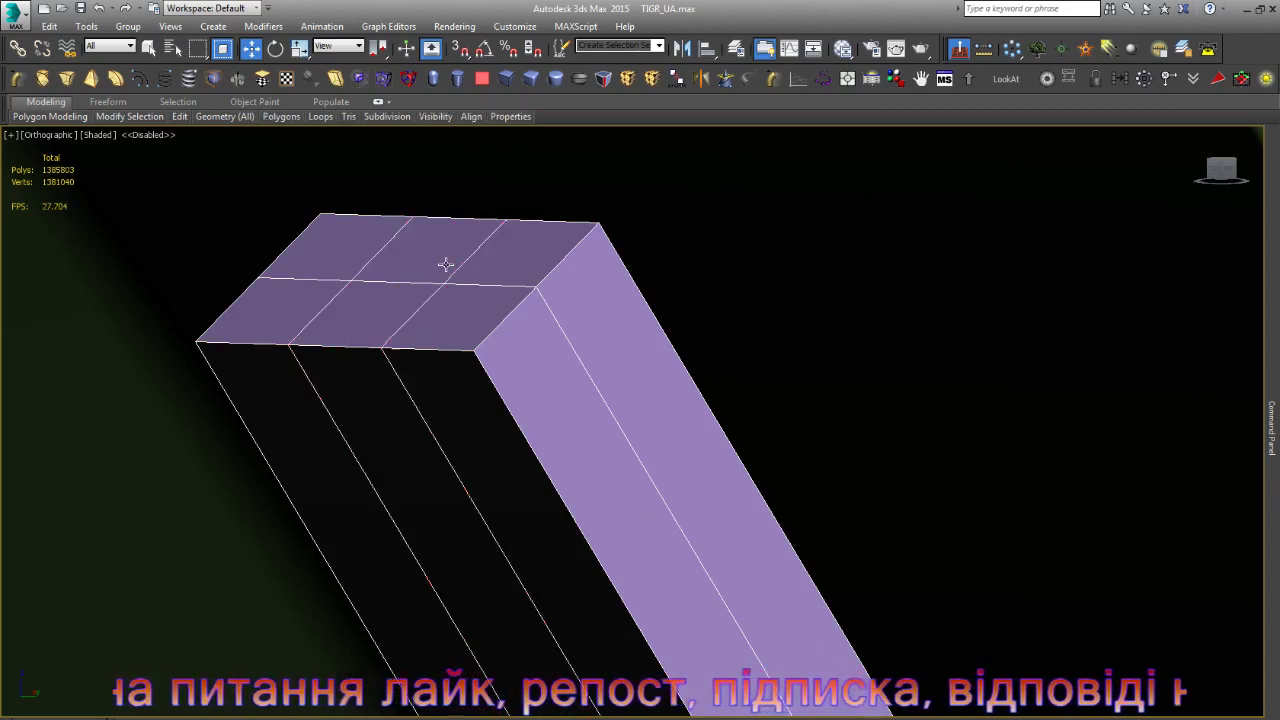
pyautogui.click(445, 264)
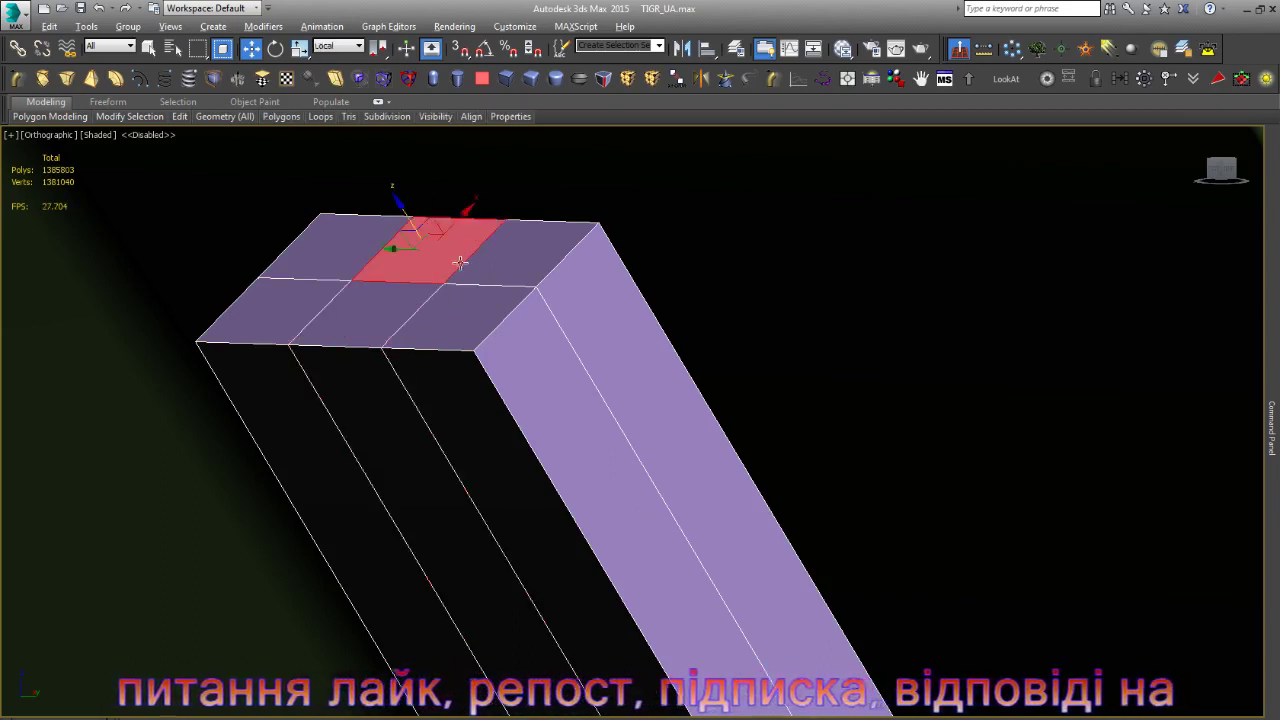
pyautogui.scroll(-2, 409, 219)
pyautogui.scroll(-3, 533, 324)
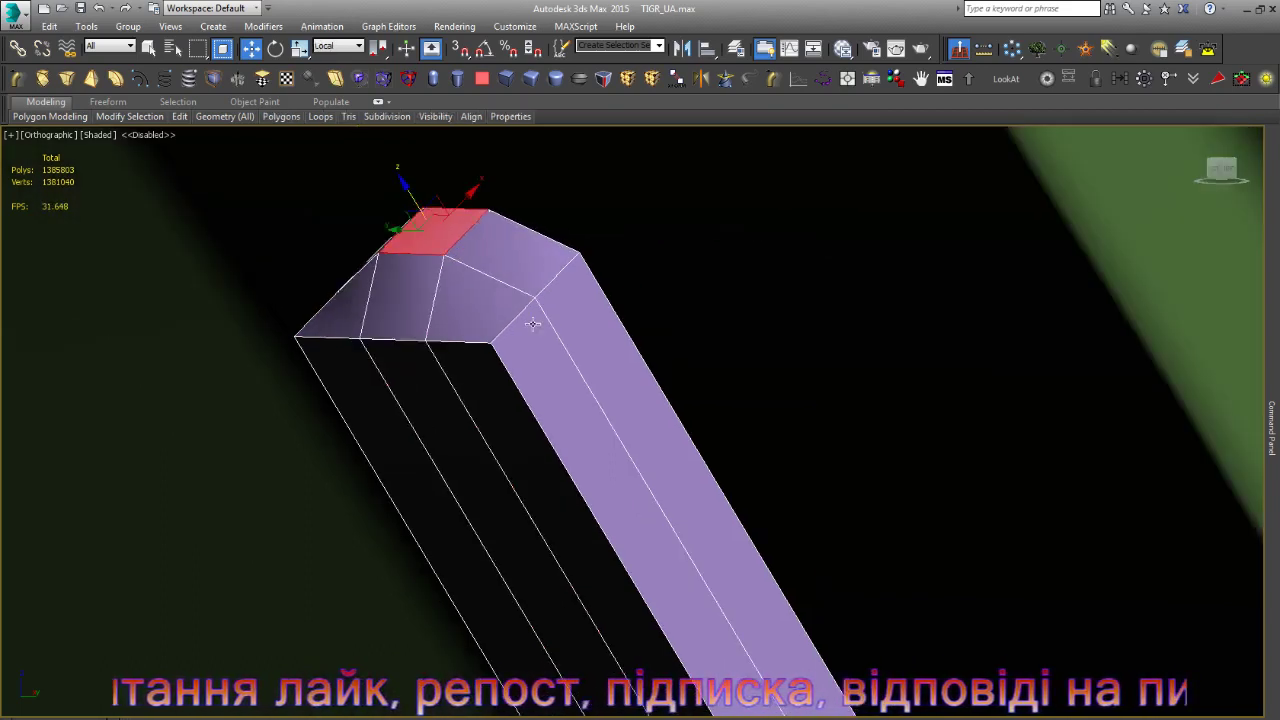
pyautogui.scroll(-2, 533, 324)
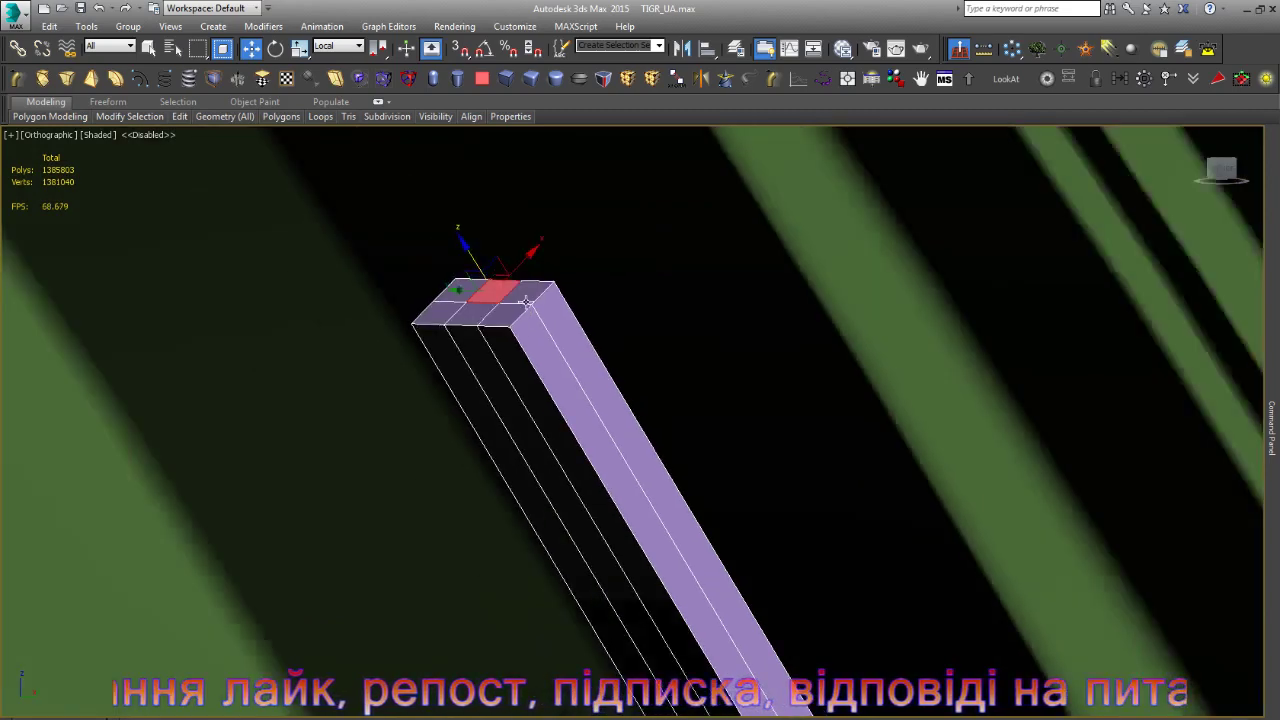
pyautogui.scroll(1, 530, 315)
pyautogui.scroll(3, 526, 301)
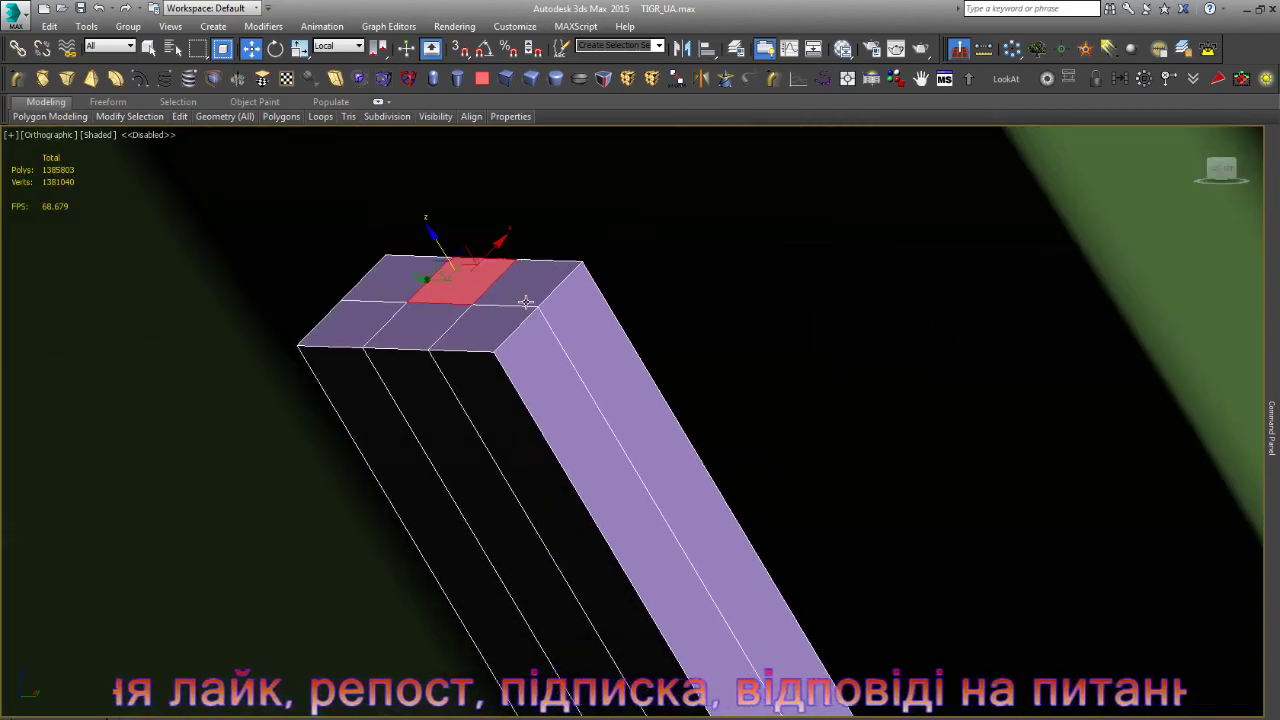
# - Detach the bar's top-and-side polygon loop as a separate object
pyautogui.keyDown('shift'); pyautogui.click(529, 298); pyautogui.keyUp('shift')
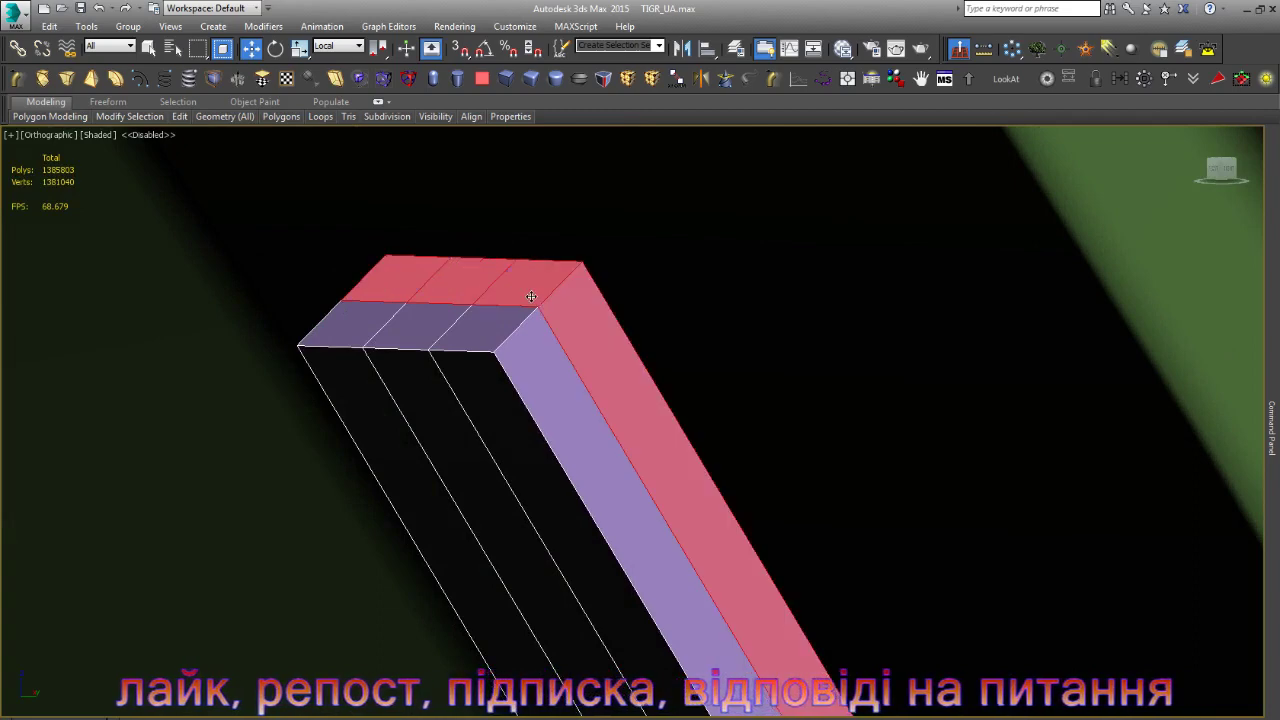
pyautogui.press('z')
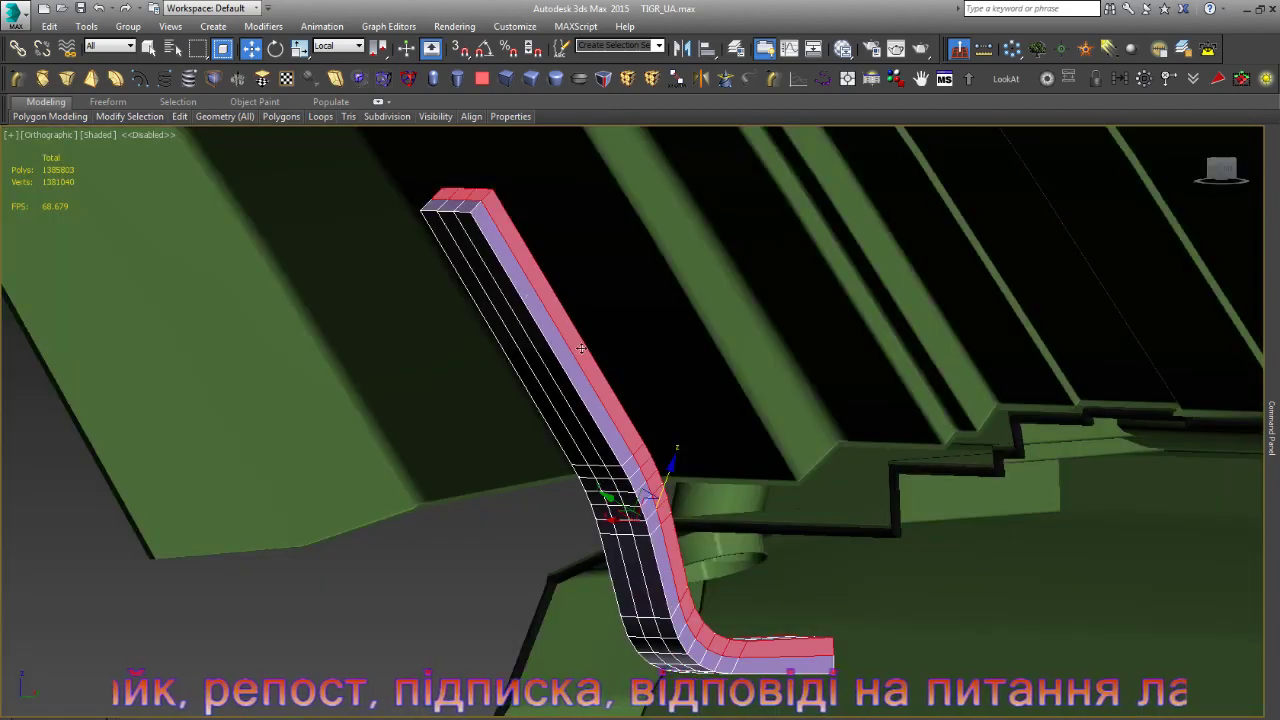
pyautogui.keyDown('alt'); pyautogui.moveTo(690, 512); pyautogui.dragTo(711, 512, button='middle'); pyautogui.keyUp('alt')
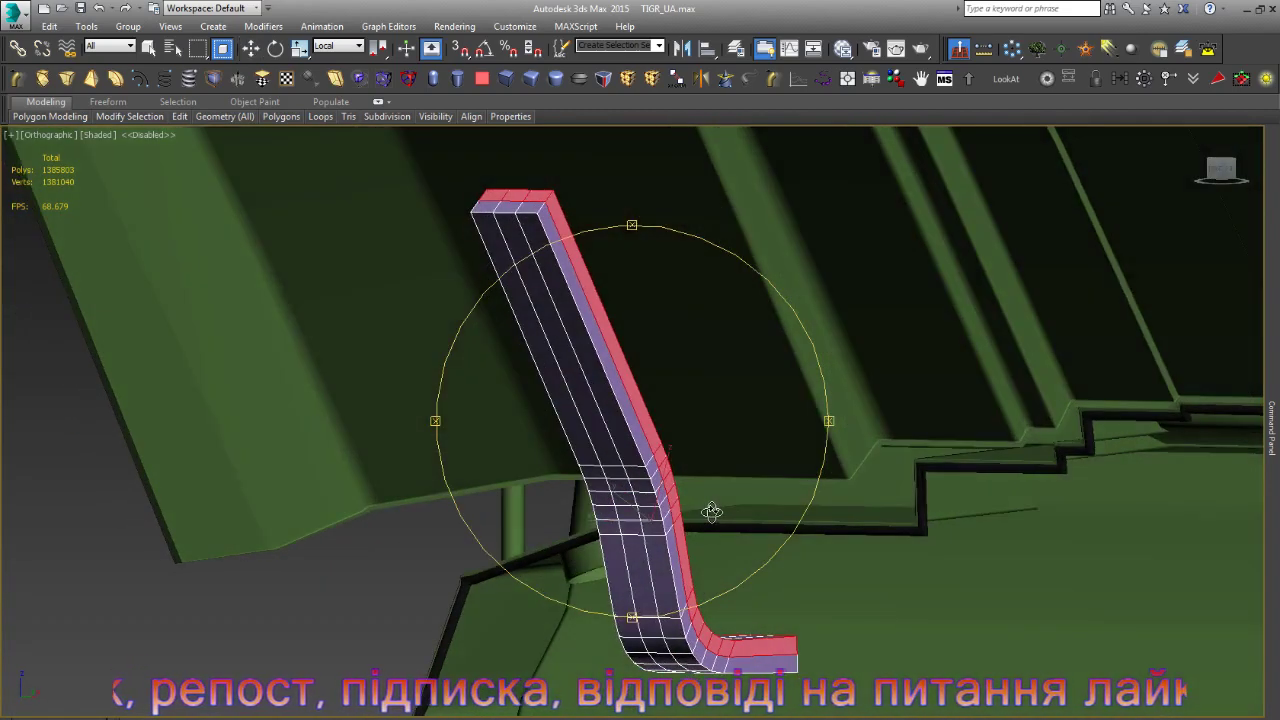
pyautogui.press('w')
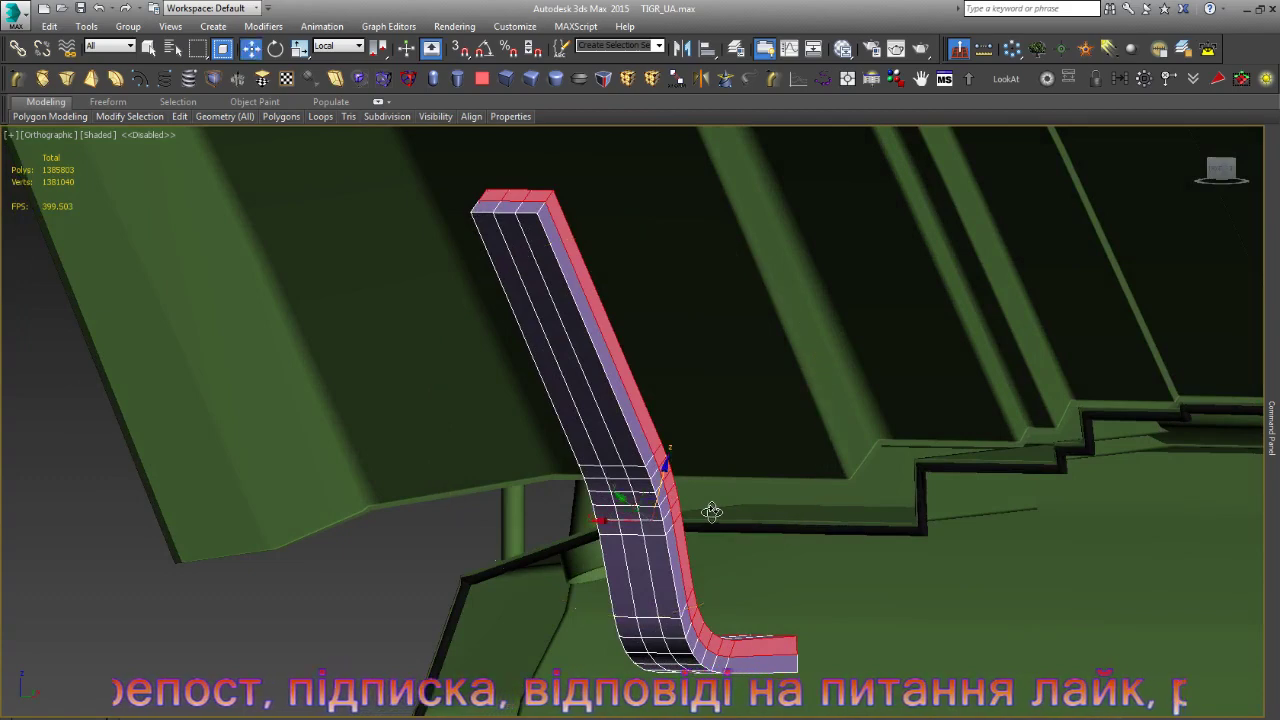
pyautogui.hotkey('ctrl', 'd')
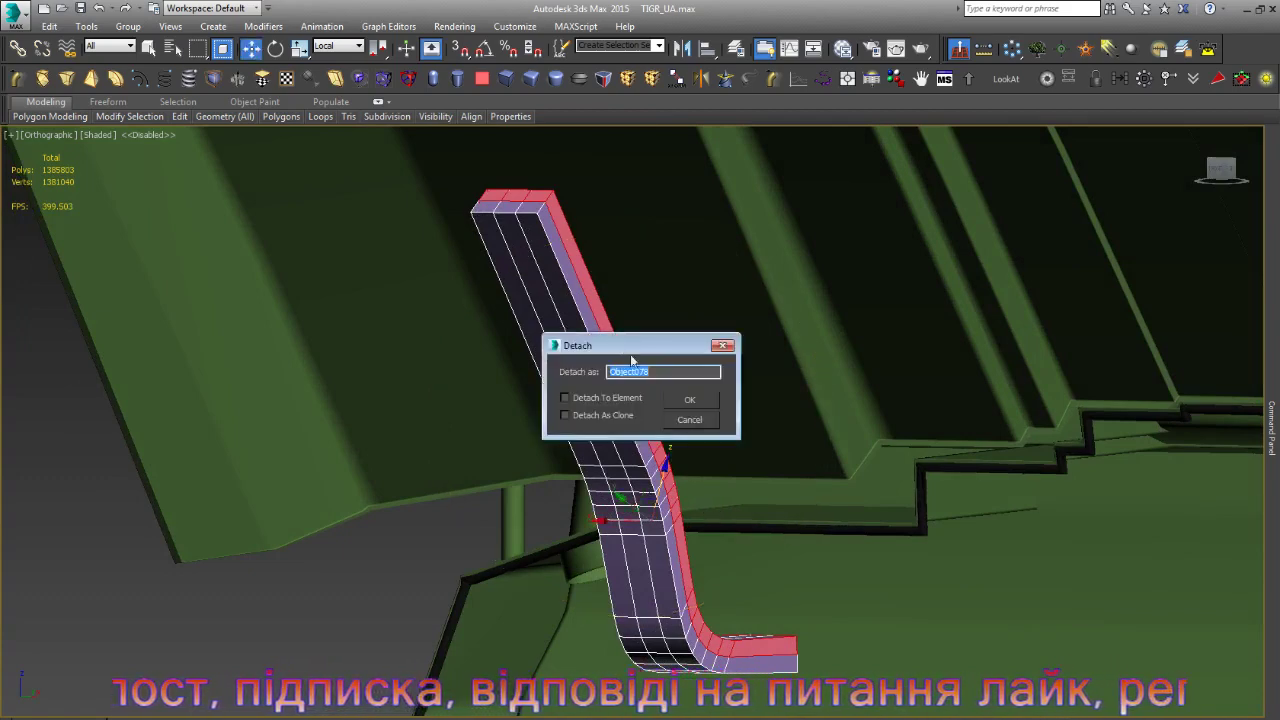
pyautogui.click(679, 401)
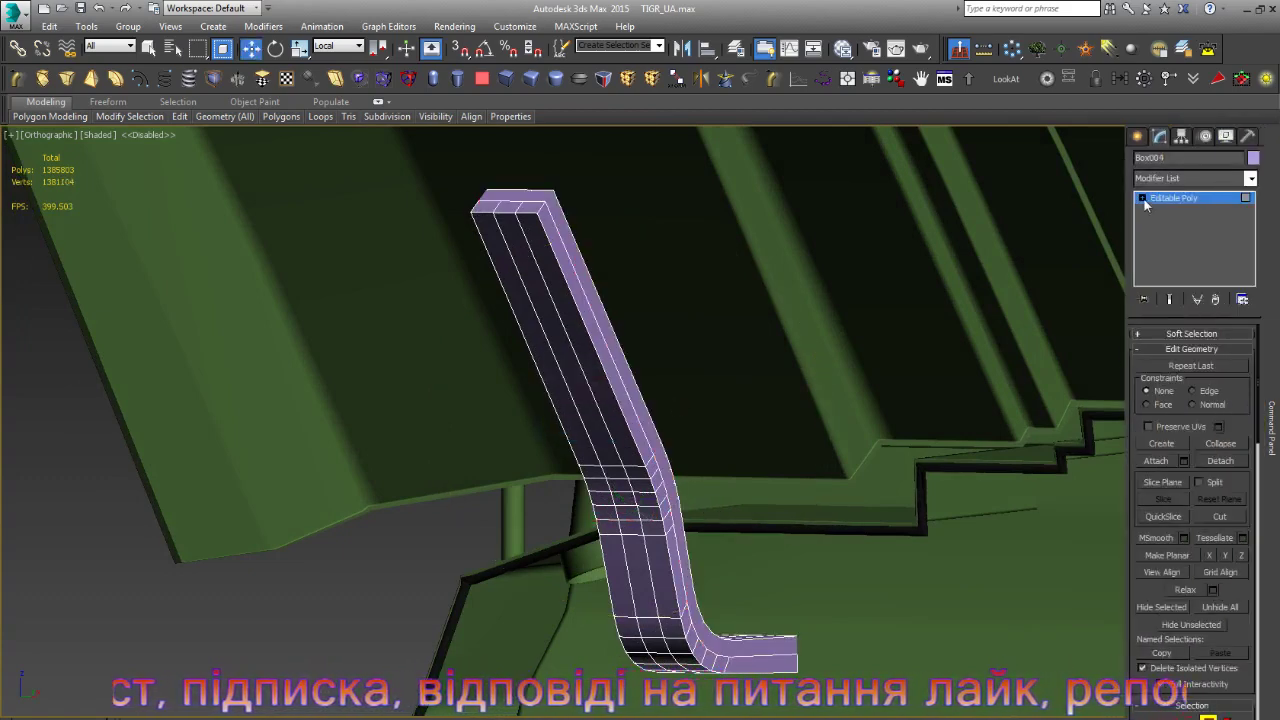
# - Select the side band polygons down the bar and along the bend's lower face
pyautogui.click(1169, 200)
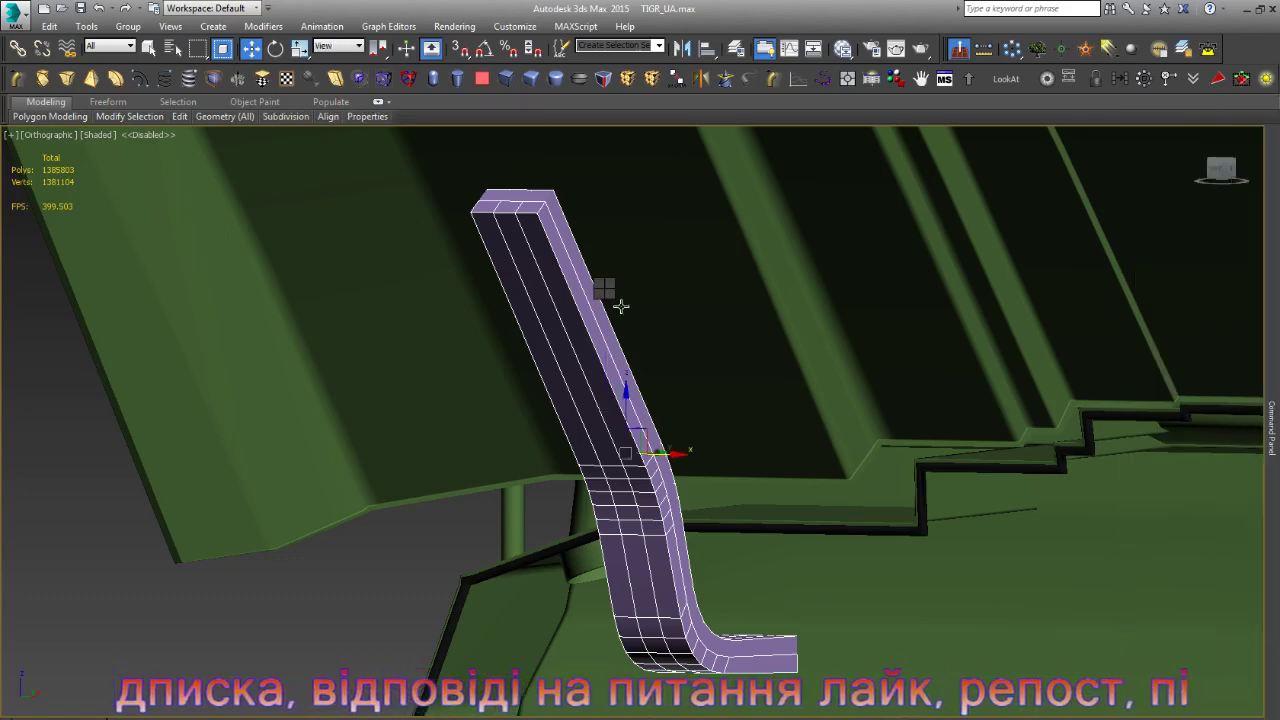
pyautogui.scroll(2, 620, 306)
pyautogui.scroll(5, 560, 250)
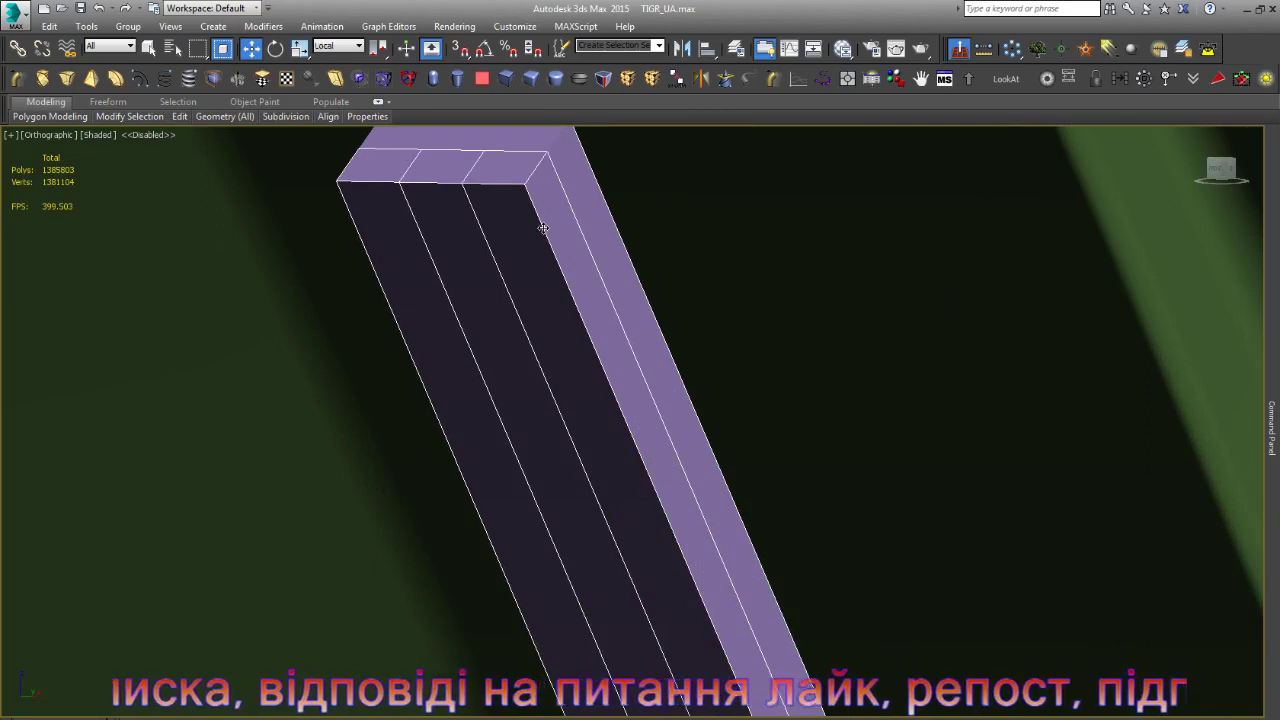
pyautogui.press('4')
pyautogui.scroll(-2, 667, 487)
pyautogui.scroll(-3, 667, 487)
pyautogui.scroll(4, 668, 488)
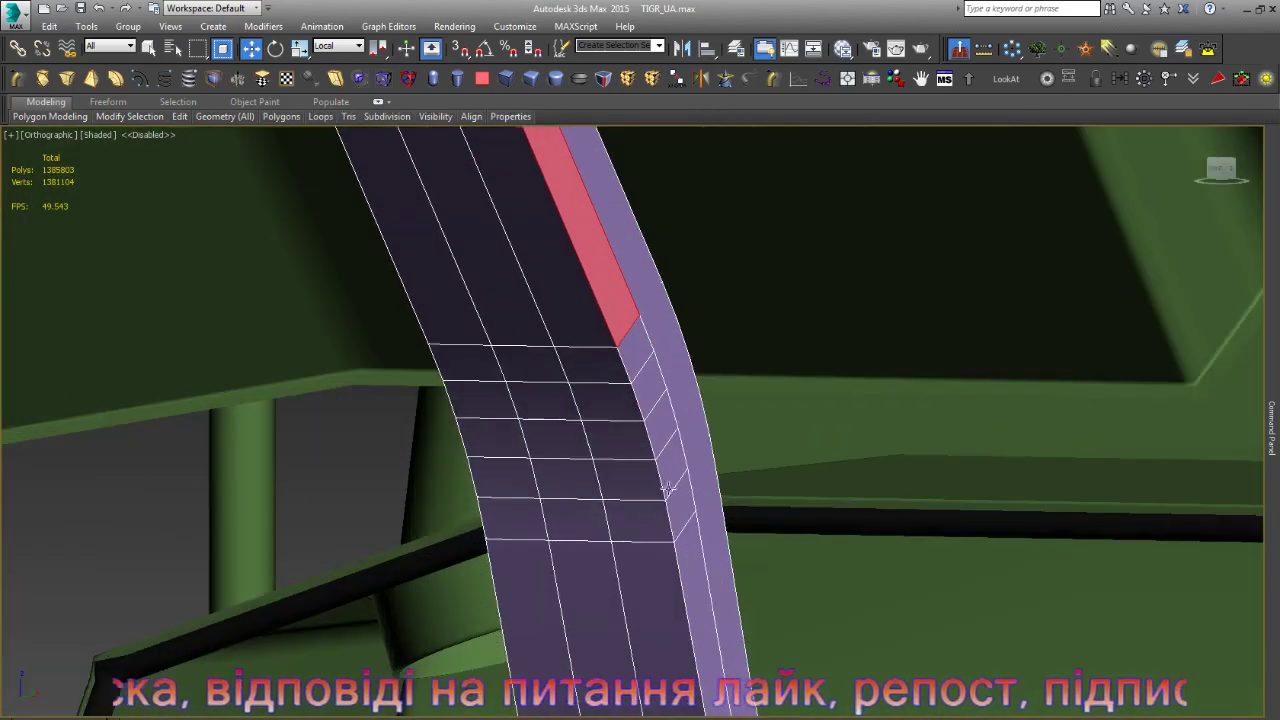
pyautogui.keyDown('ctrl'); pyautogui.moveTo(642, 368); pyautogui.dragTo(684, 545); pyautogui.keyUp('ctrl')
pyautogui.scroll(-3, 684, 545)
pyautogui.scroll(2, 724, 469)
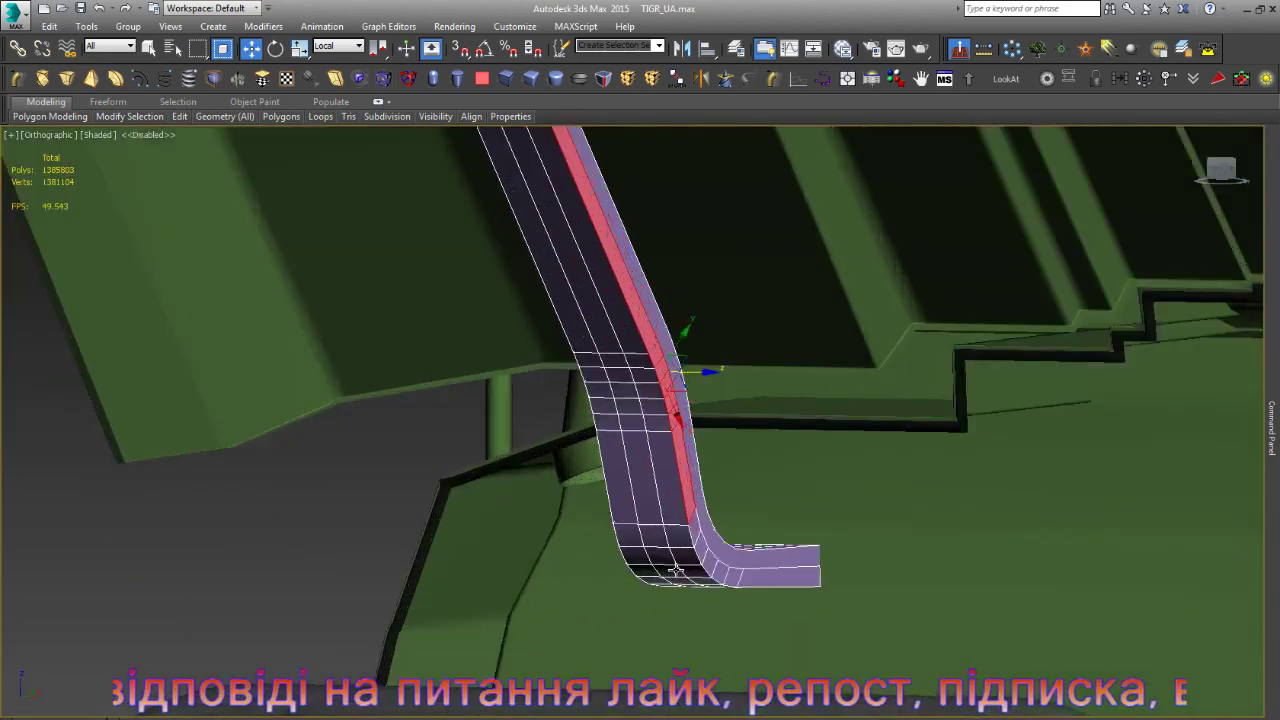
pyautogui.scroll(2, 724, 469)
pyautogui.keyDown('ctrl'); pyautogui.click(732, 458); pyautogui.keyUp('ctrl')
pyautogui.moveTo(755, 515)
pyautogui.keyDown('ctrl'); pyautogui.mouseDown()
pyautogui.moveTo(815, 560)
pyautogui.moveTo(847, 563)
pyautogui.mouseUp(); pyautogui.keyUp('ctrl')
# - Push the selected band inward along X to form a groove
pyautogui.scroll(-5, 847, 563)
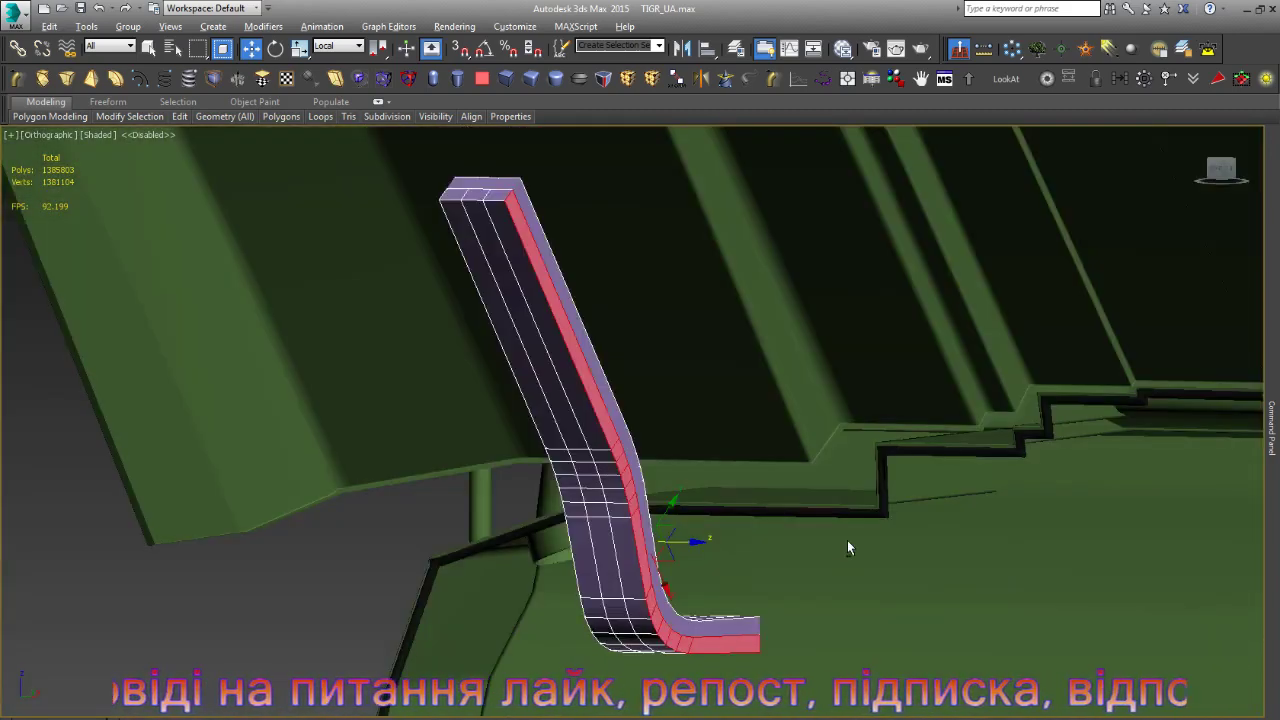
pyautogui.scroll(5, 680, 551)
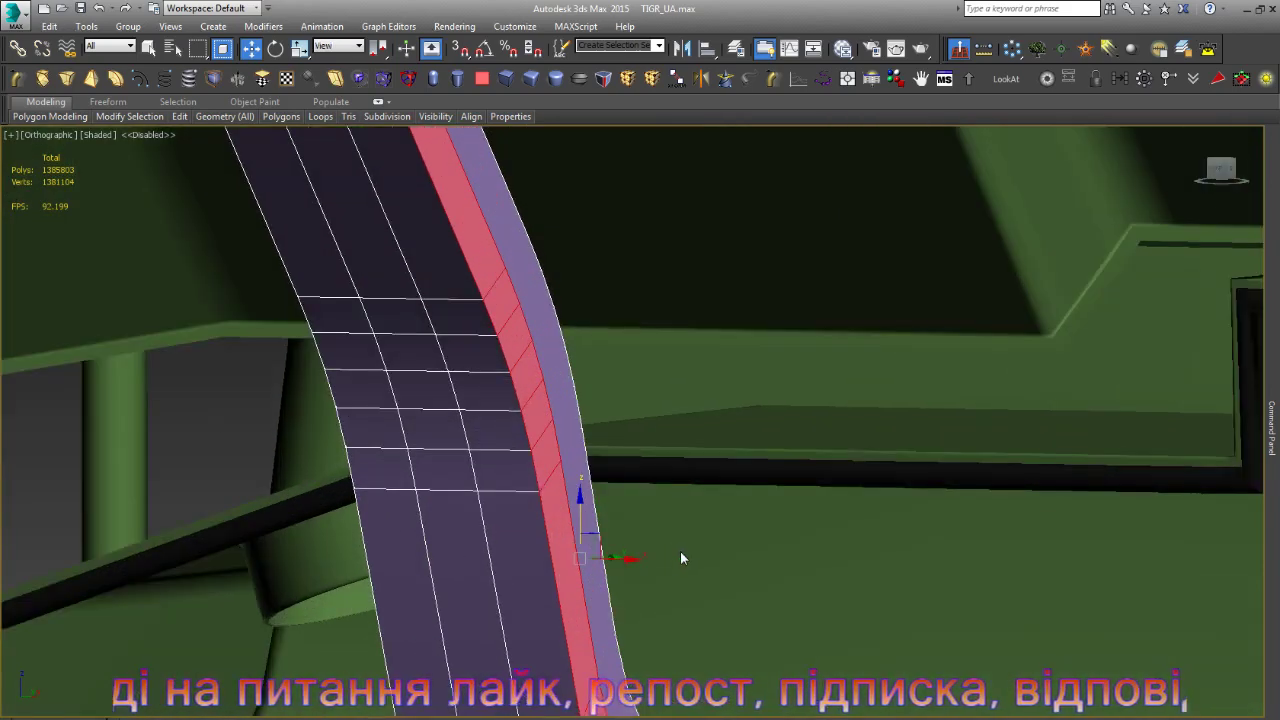
pyautogui.scroll(-5, 680, 560)
pyautogui.moveTo(680, 560)
pyautogui.keyDown('alt'); pyautogui.mouseDown(button='middle')
pyautogui.moveTo(720, 570)
pyautogui.moveTo(661, 521)
pyautogui.mouseUp(button='middle'); pyautogui.keyUp('alt')
pyautogui.scroll(5, 675, 591)
pyautogui.moveTo(659, 502); pyautogui.dragTo(612, 505)
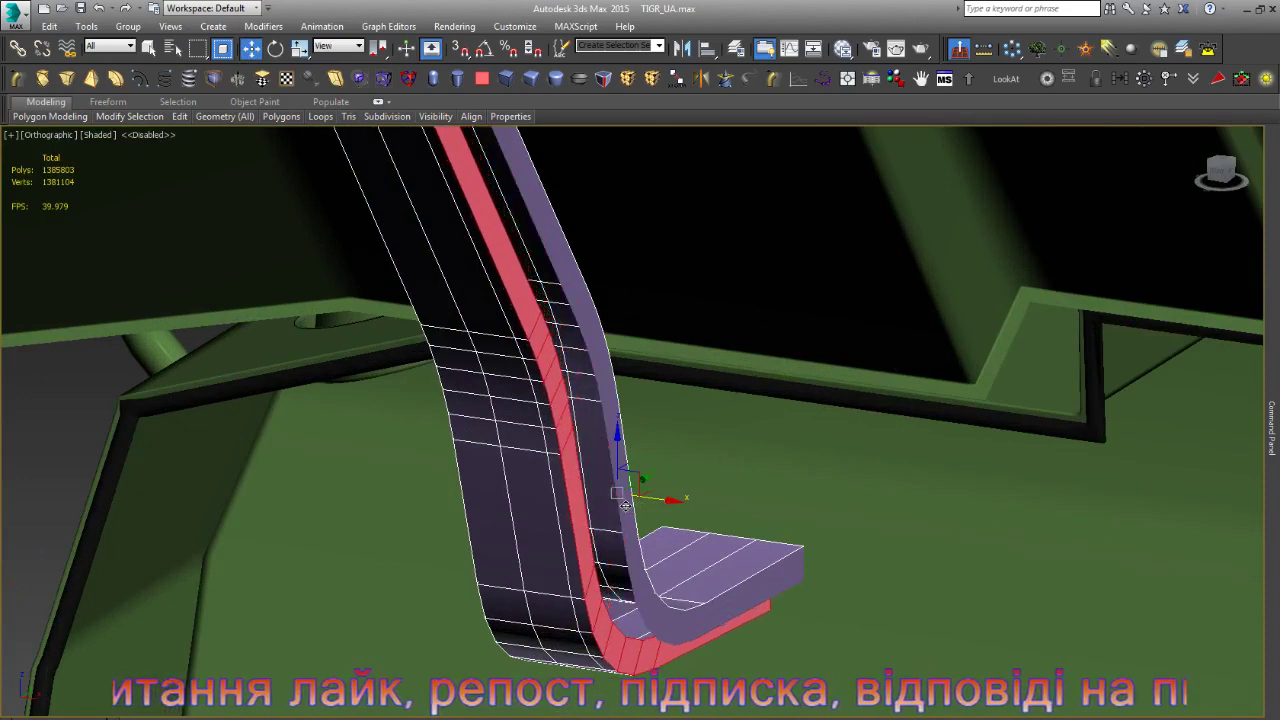
pyautogui.scroll(-3, 610, 505)
pyautogui.scroll(3, 554, 319)
pyautogui.scroll(2, 554, 319)
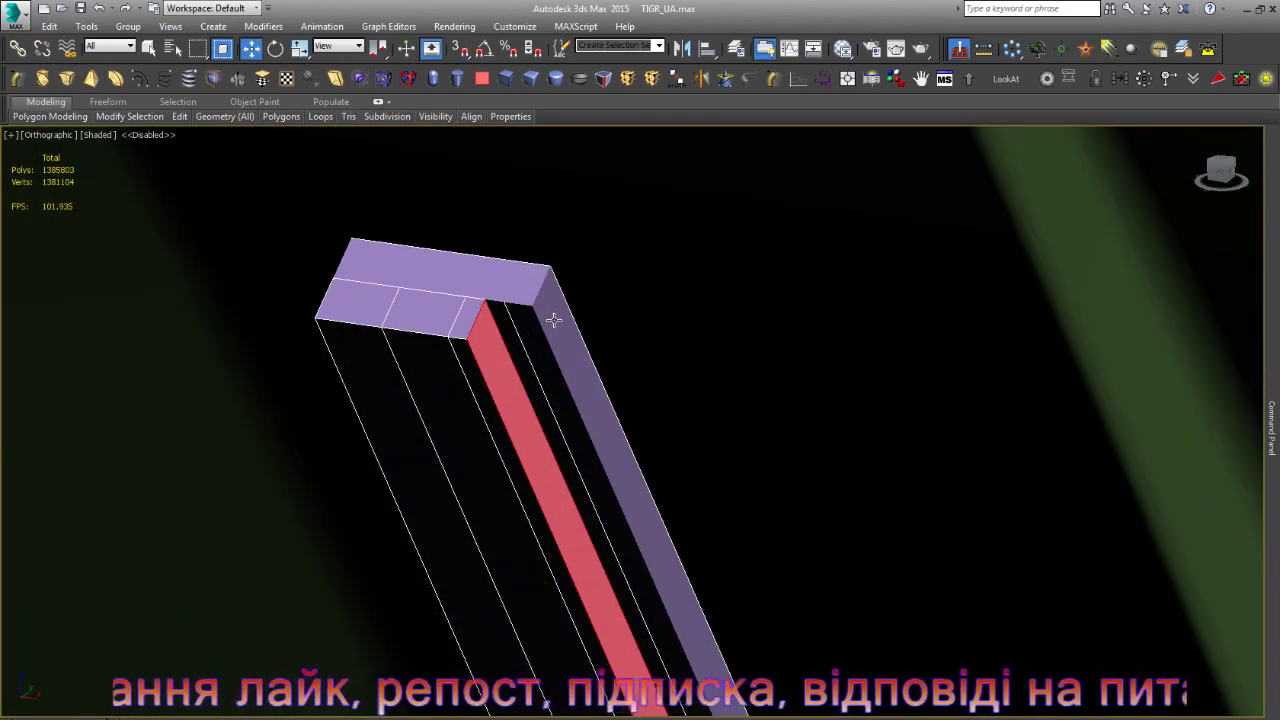
pyautogui.scroll(-3, 554, 319)
pyautogui.scroll(-3, 554, 319)
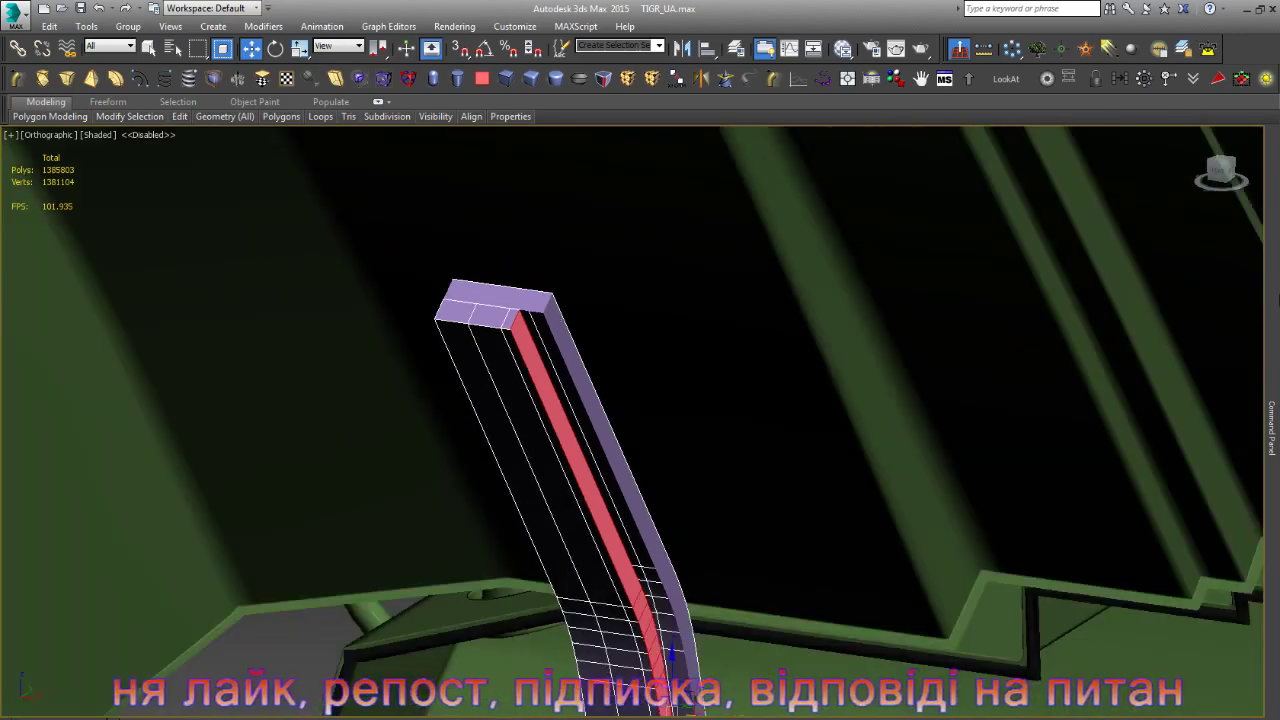
# - Add a Symmetry modifier to the bent bar with Mirror Axis Y and Flip on
pyautogui.click(1198, 200)
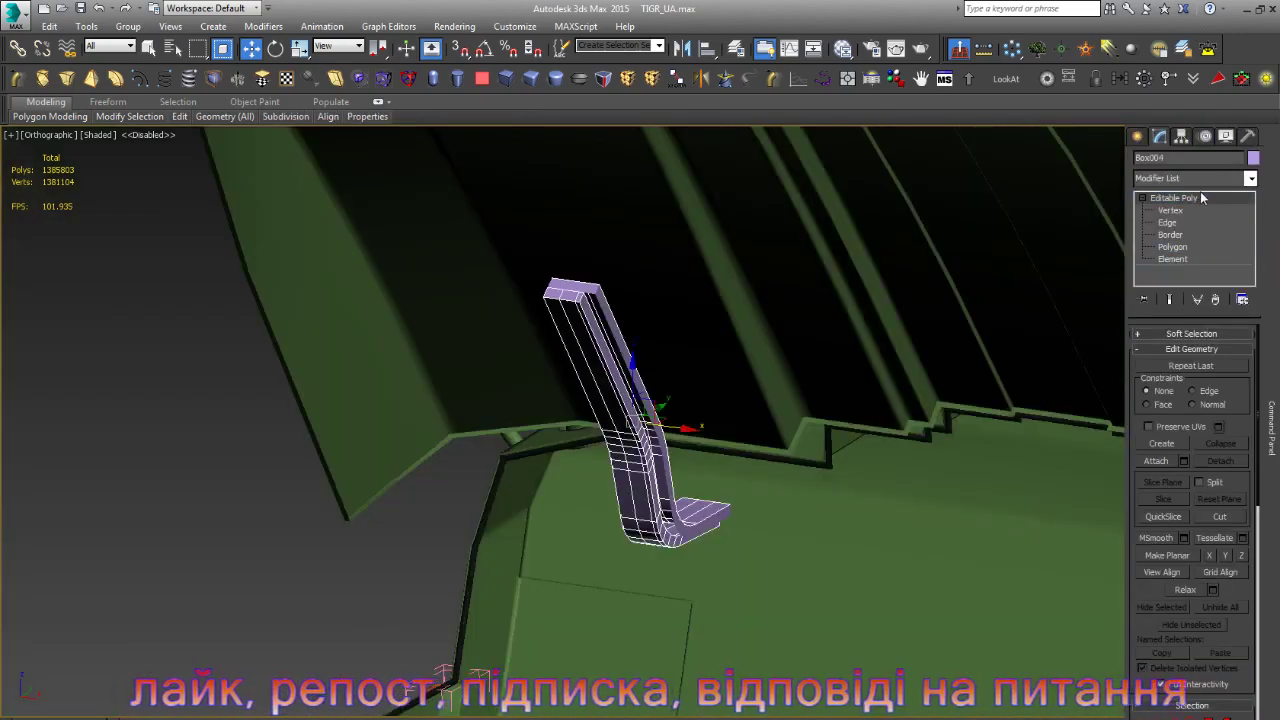
pyautogui.press('z')
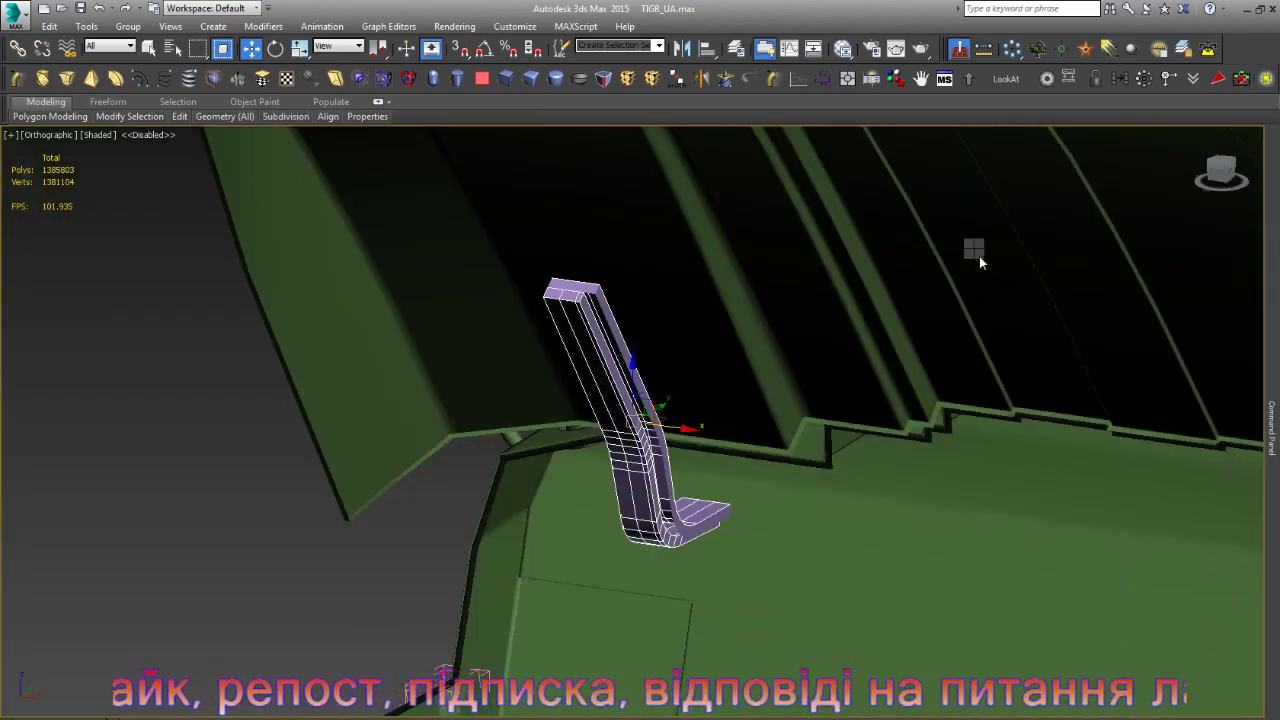
pyautogui.scroll(3, 712, 330)
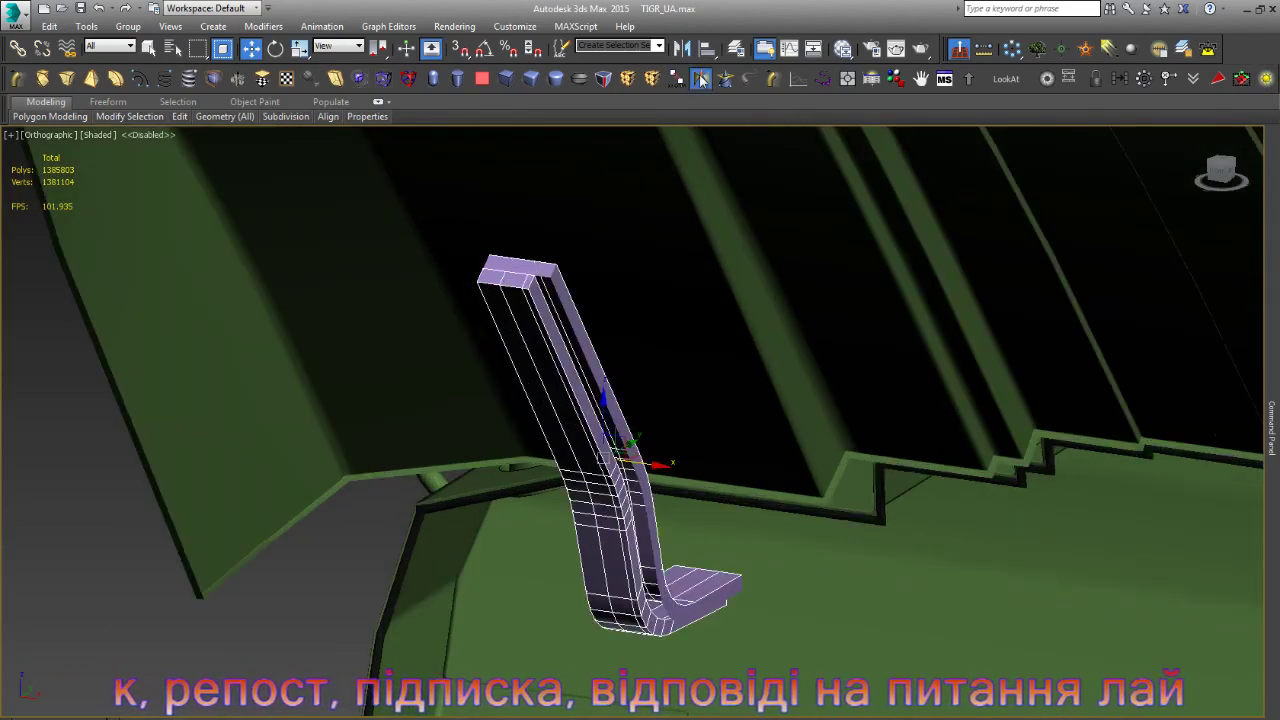
pyautogui.click(700, 79)
pyautogui.click(1190, 362)
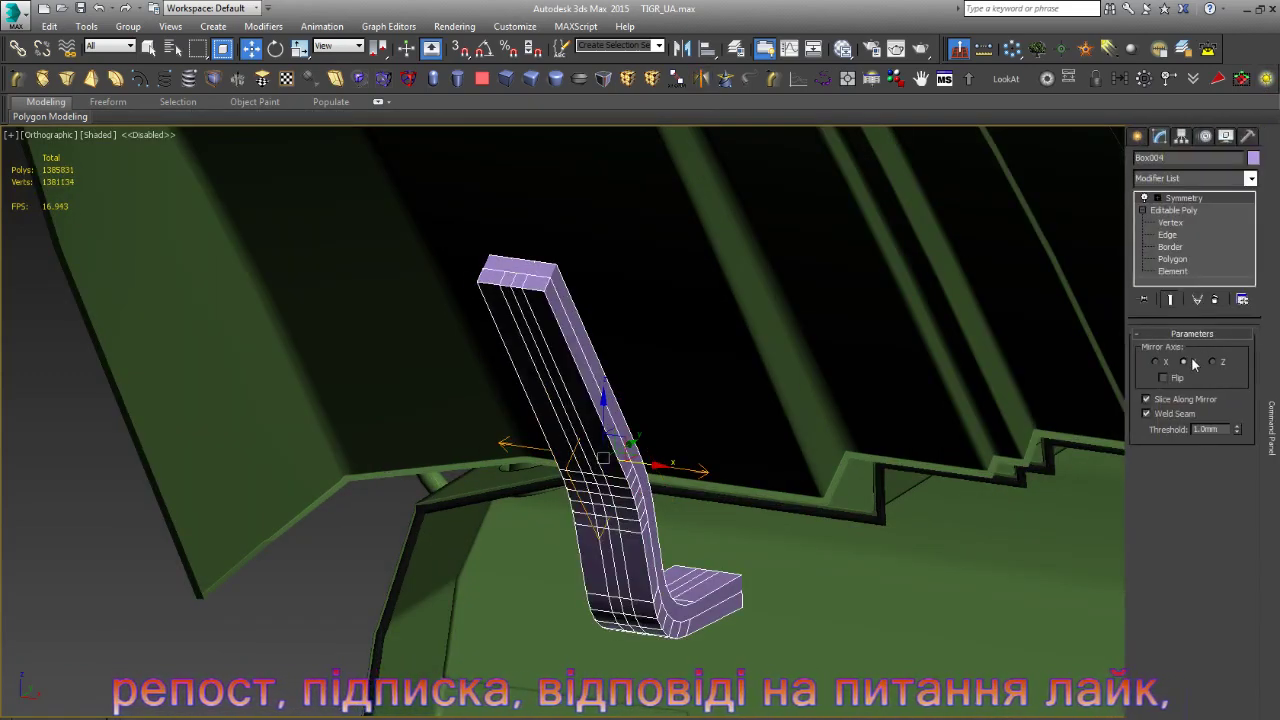
pyautogui.click(1180, 379)
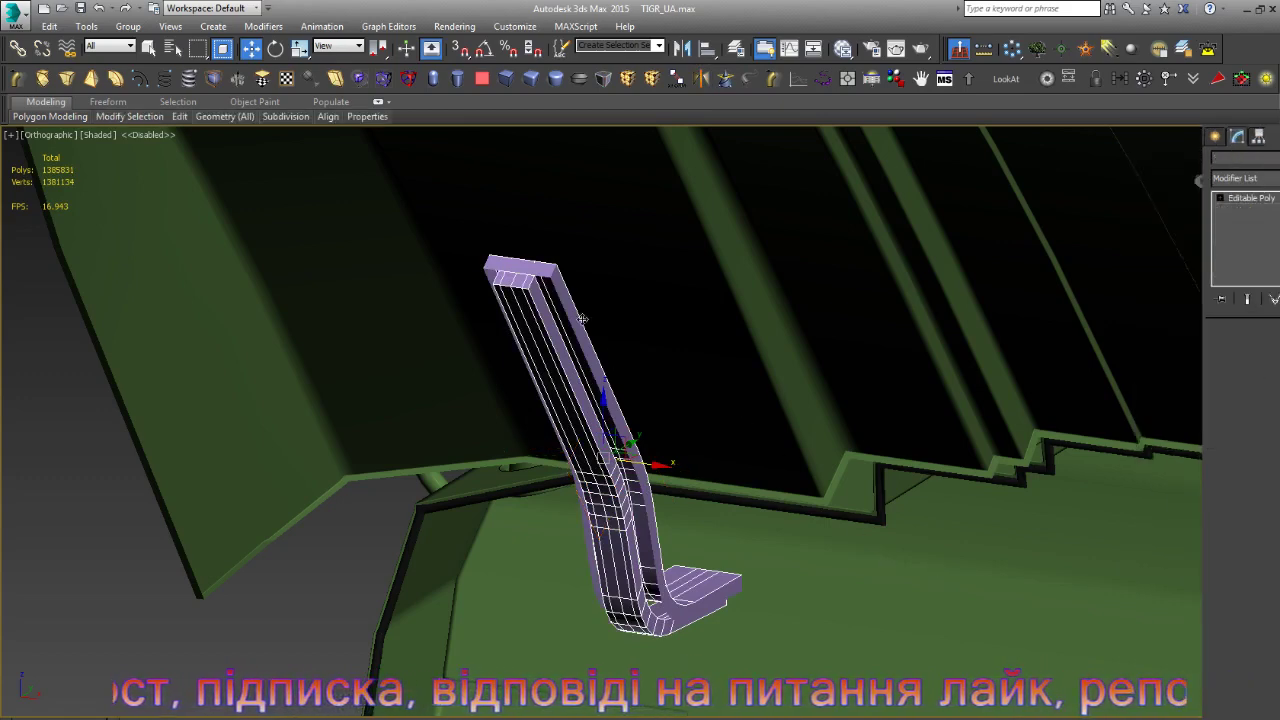
# - Isolate the bent bar and select its outer frame piece
pyautogui.scroll(-3, 600, 320)
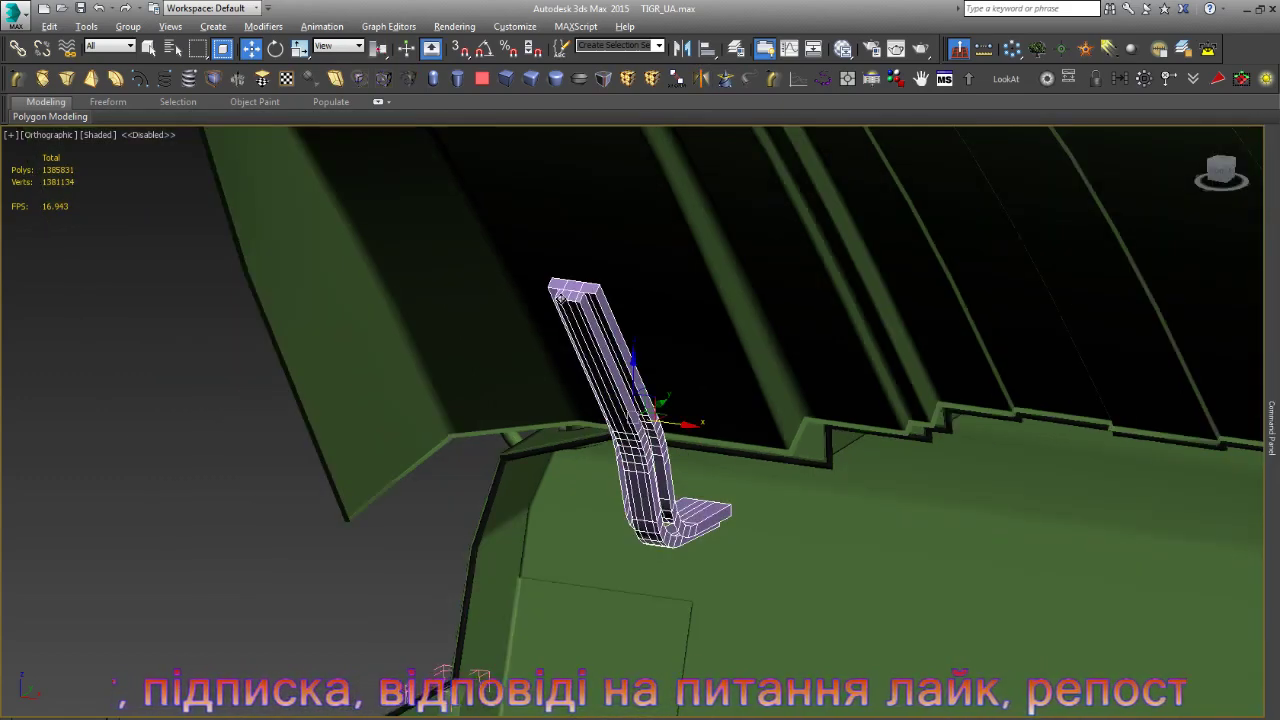
pyautogui.hotkey('alt', 'q')
pyautogui.scroll(5, 595, 295)
pyautogui.scroll(2, 595, 295)
pyautogui.click(594, 293)
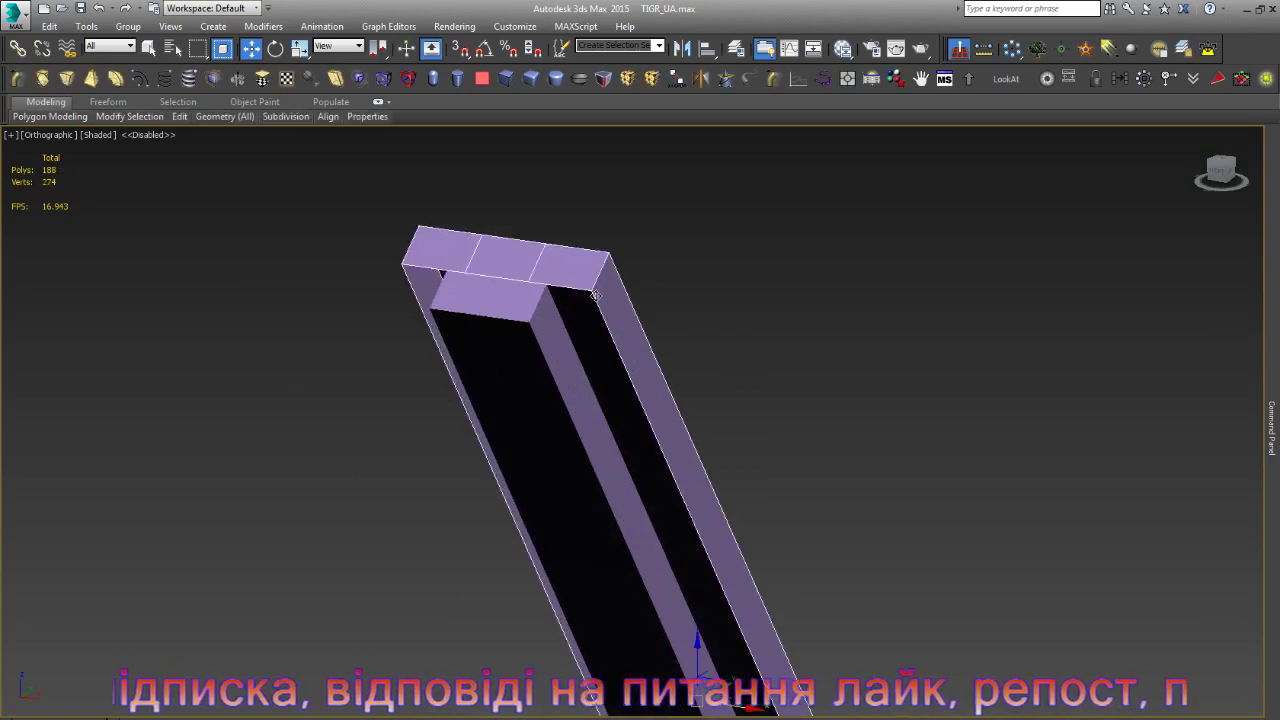
pyautogui.scroll(2, 588, 297)
pyautogui.click(495, 313)
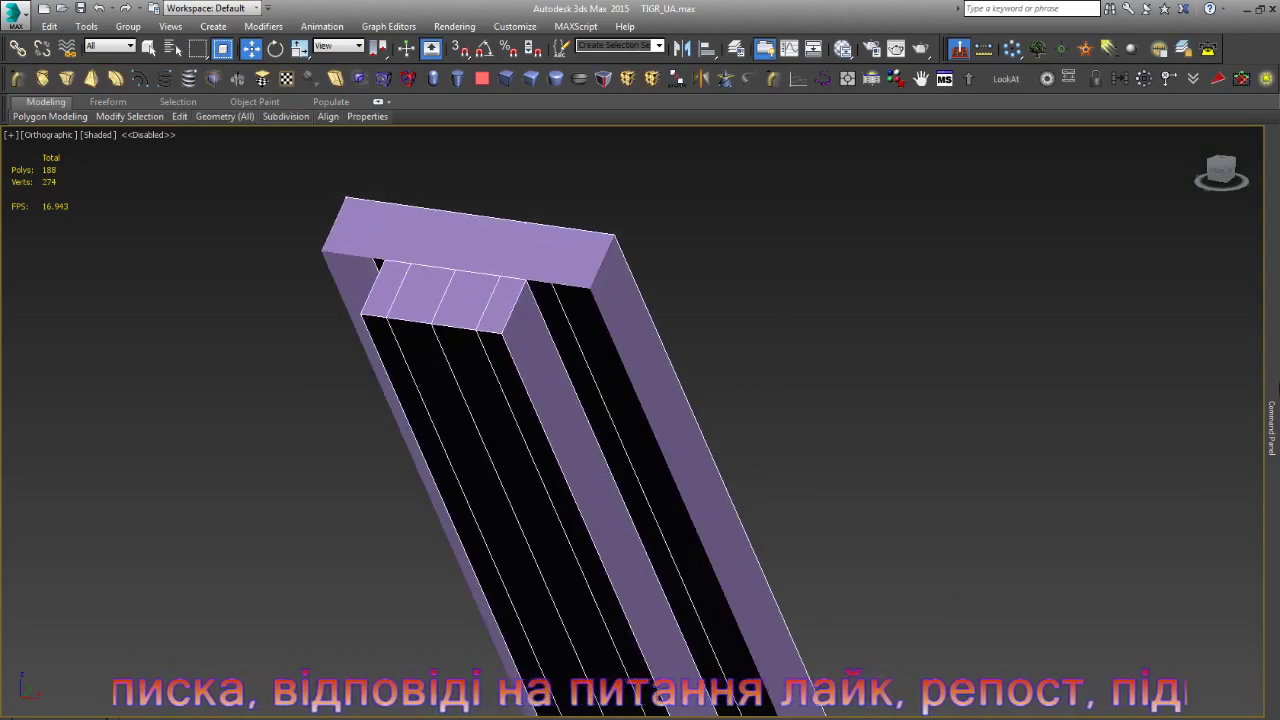
pyautogui.keyDown('ctrl'); pyautogui.click(623, 303); pyautogui.keyUp('ctrl')
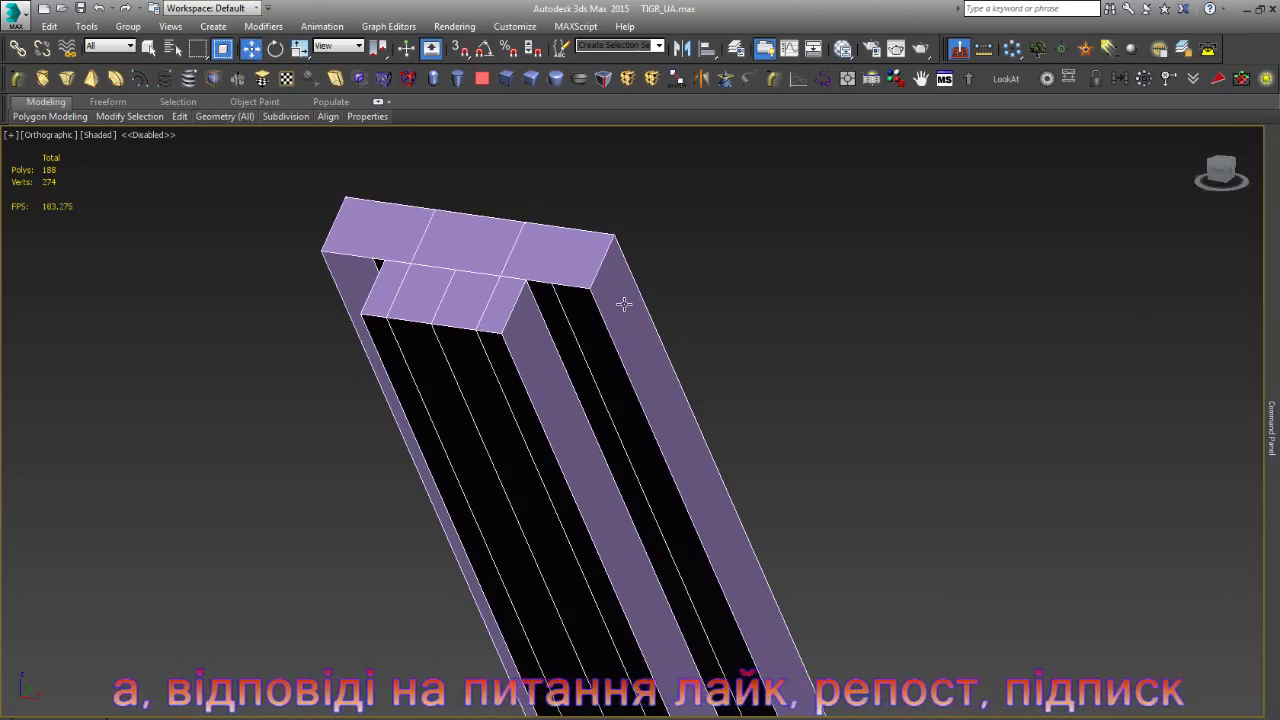
# - Select the edge loop running along the inner channel in Edge mode
pyautogui.press('2')
pyautogui.doubleClick(441, 301)
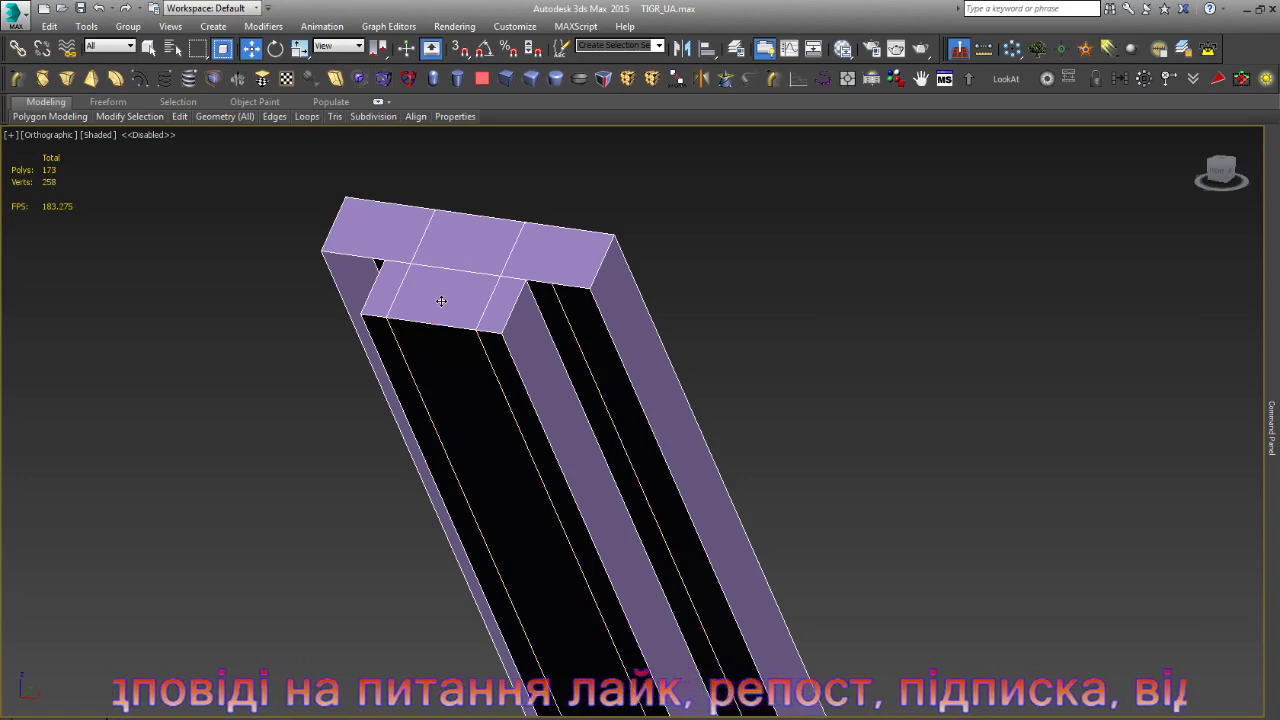
pyautogui.hotkey('ctrl', 'a')
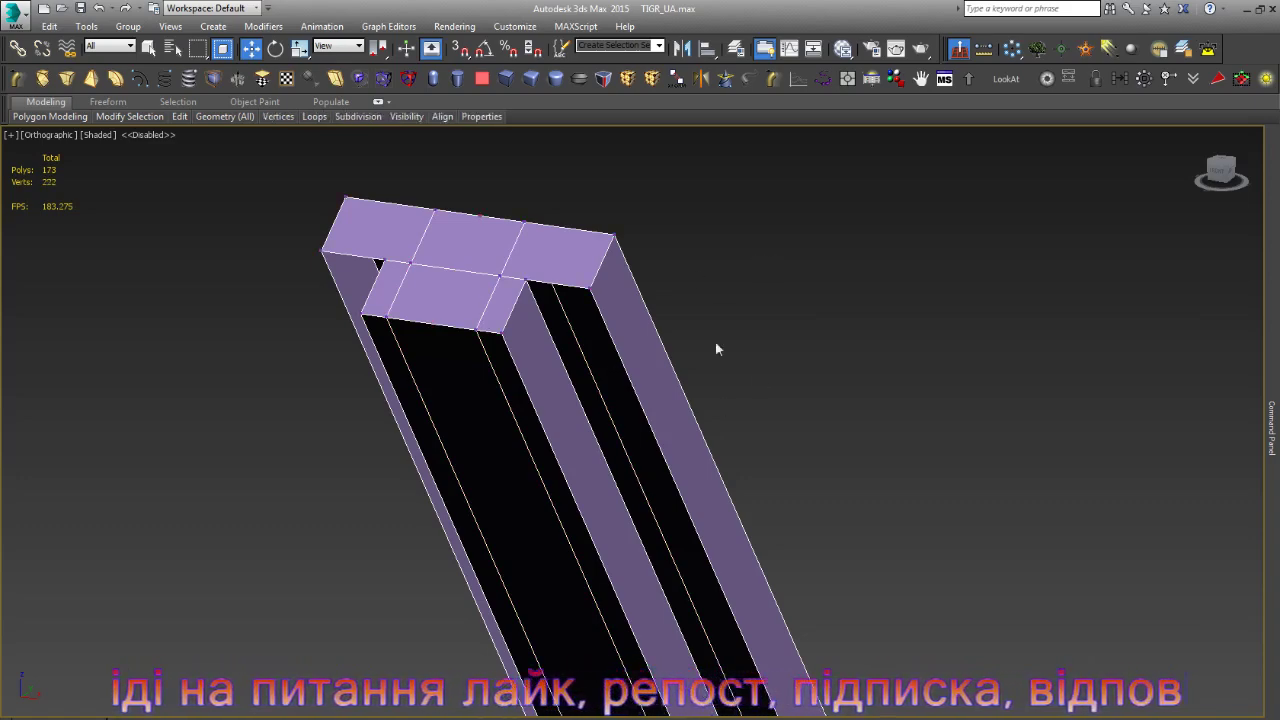
pyautogui.scroll(-4, 552, 263)
pyautogui.scroll(8, 552, 263)
# - Check the selected loop in wireframe, then return to shaded display
pyautogui.press('F3')
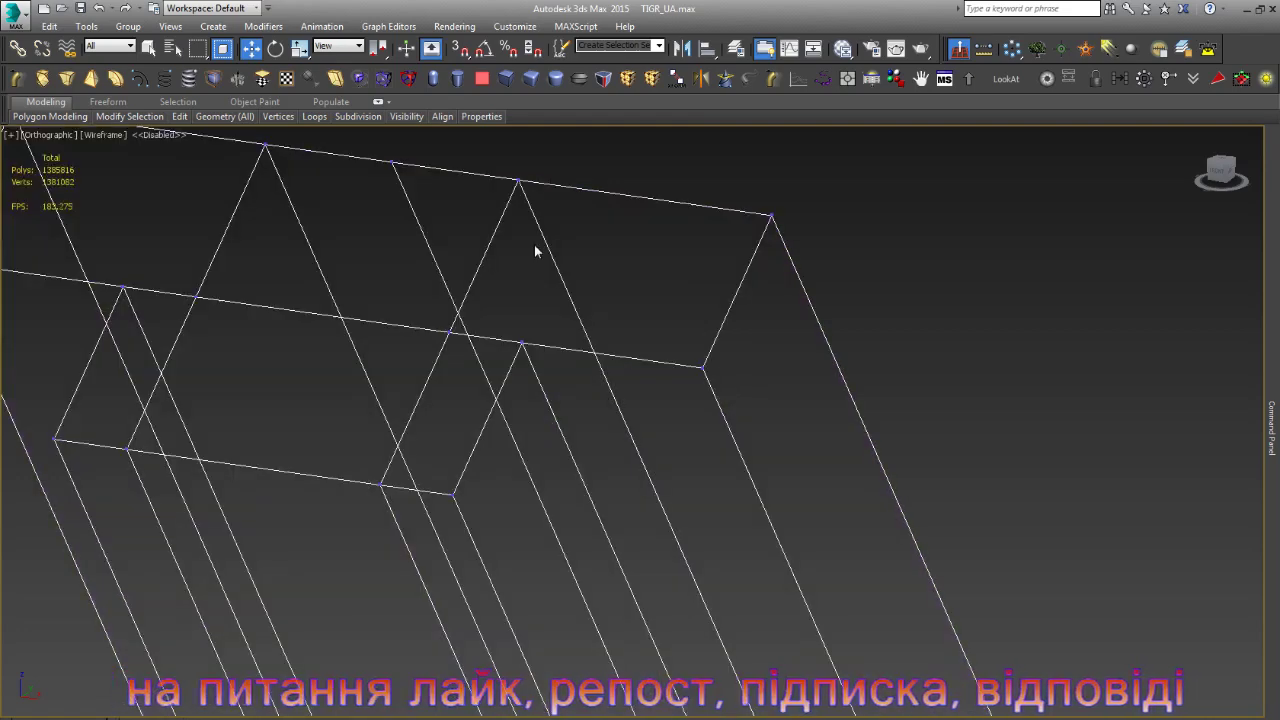
pyautogui.press('2')
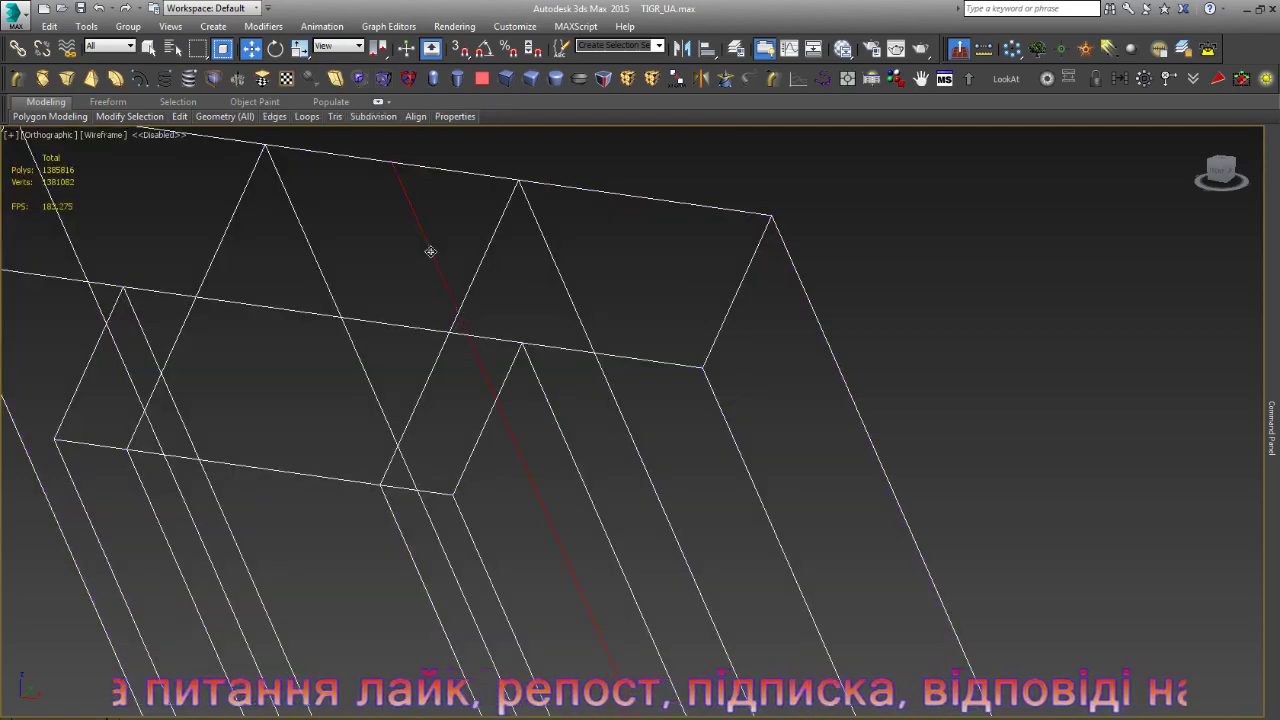
pyautogui.press('F3')
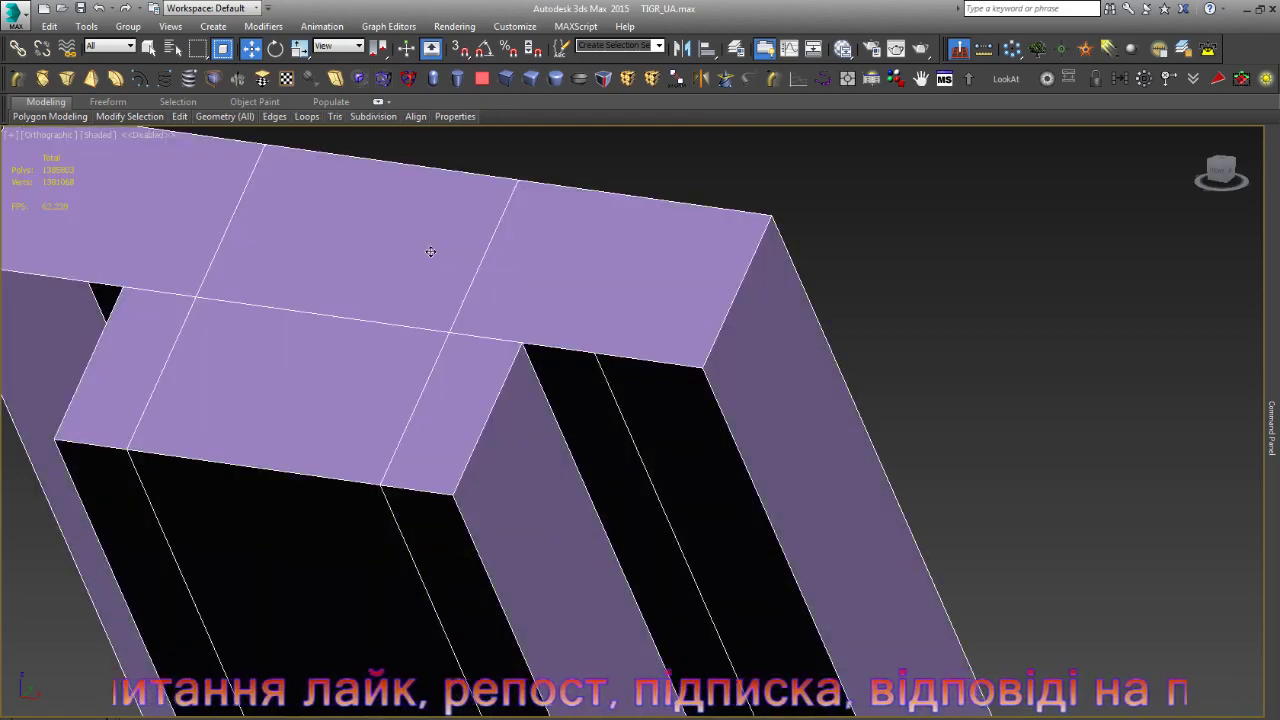
pyautogui.scroll(-3, 430, 251)
pyautogui.scroll(-2, 430, 251)
pyautogui.scroll(-3, 430, 251)
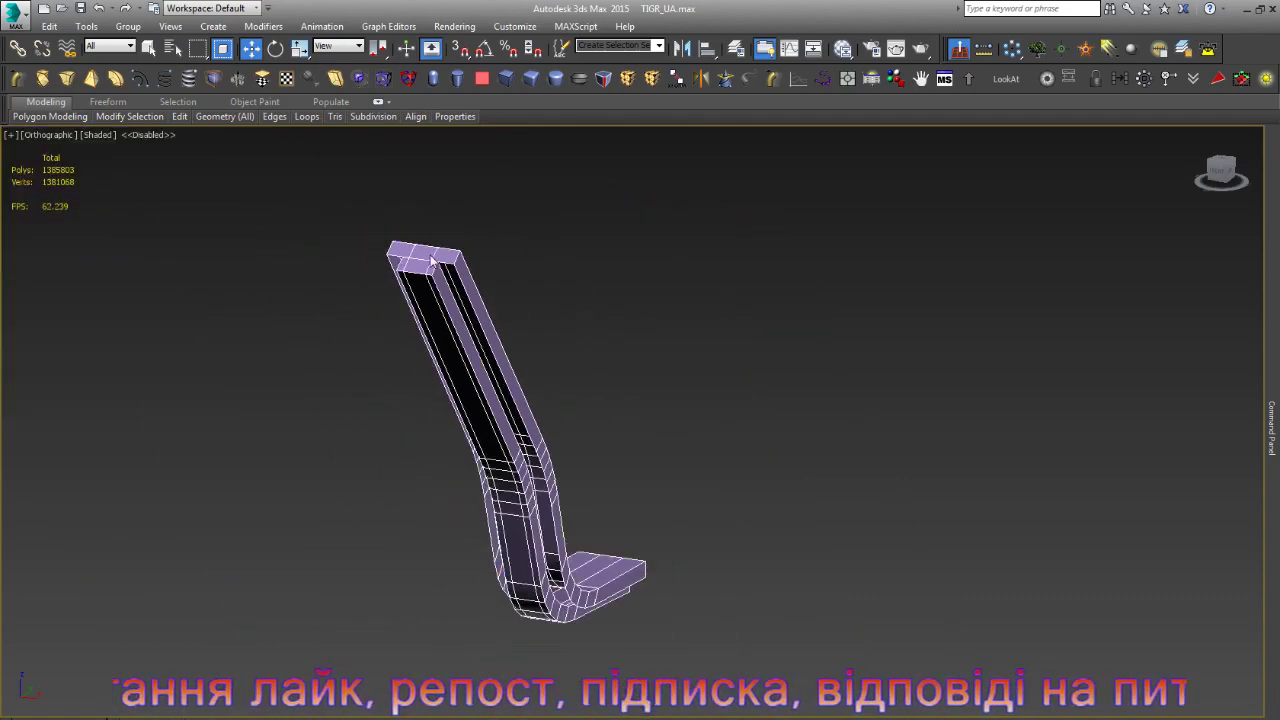
pyautogui.scroll(-2, 430, 251)
pyautogui.scroll(5, 476, 345)
pyautogui.scroll(4, 430, 340)
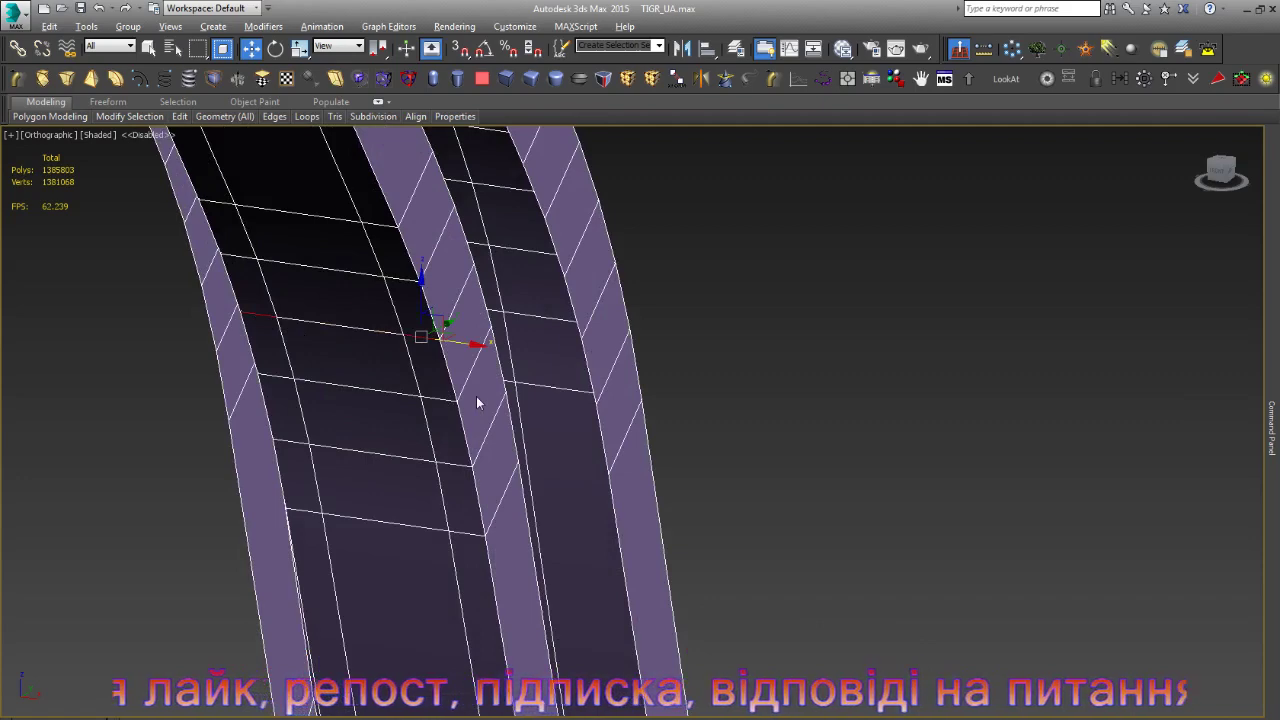
pyautogui.scroll(-5, 476, 396)
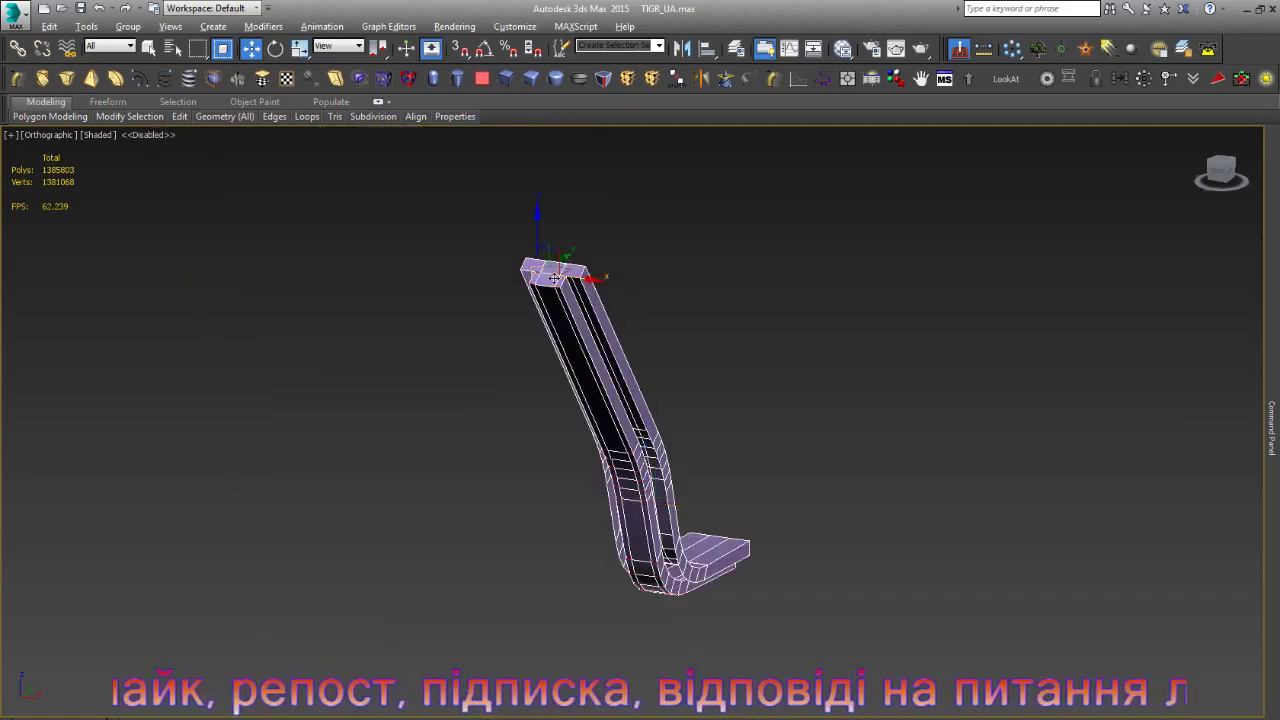
pyautogui.scroll(4, 588, 272)
pyautogui.scroll(3, 509, 309)
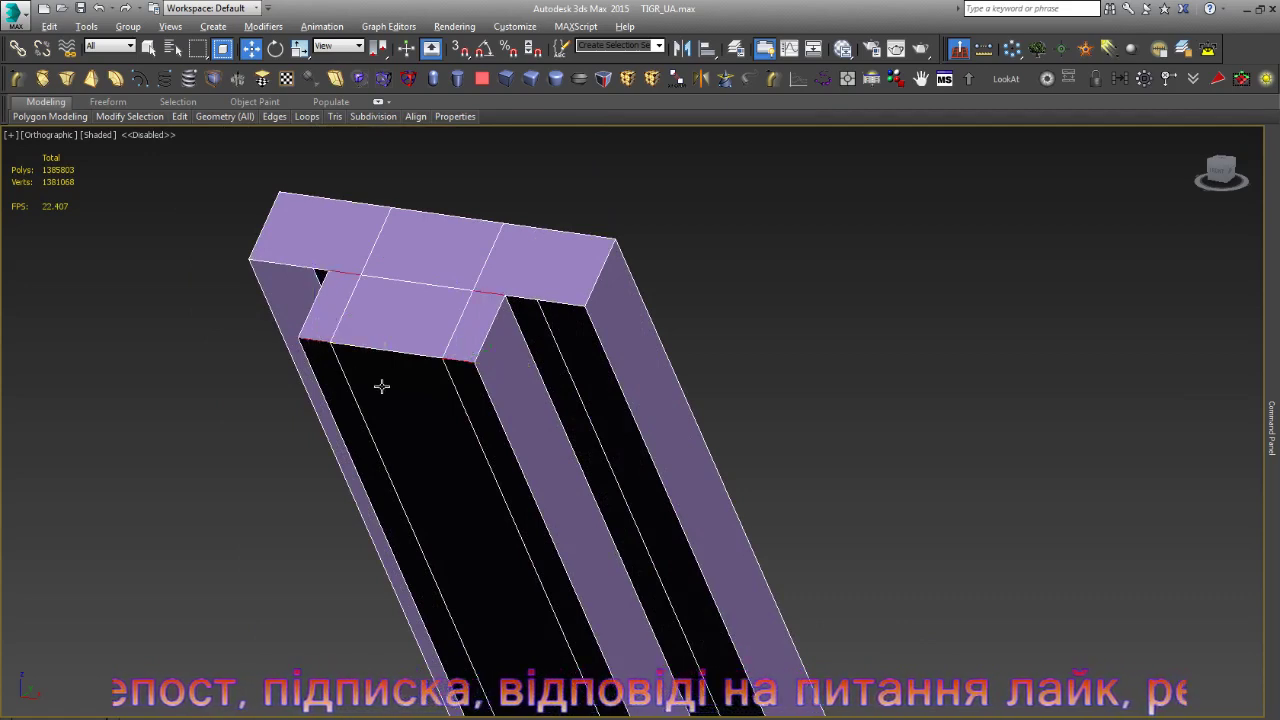
# - Remove the selected edges and delete the inner strip element
pyautogui.press('BackSpace')
pyautogui.press('5')
pyautogui.click(502, 386)
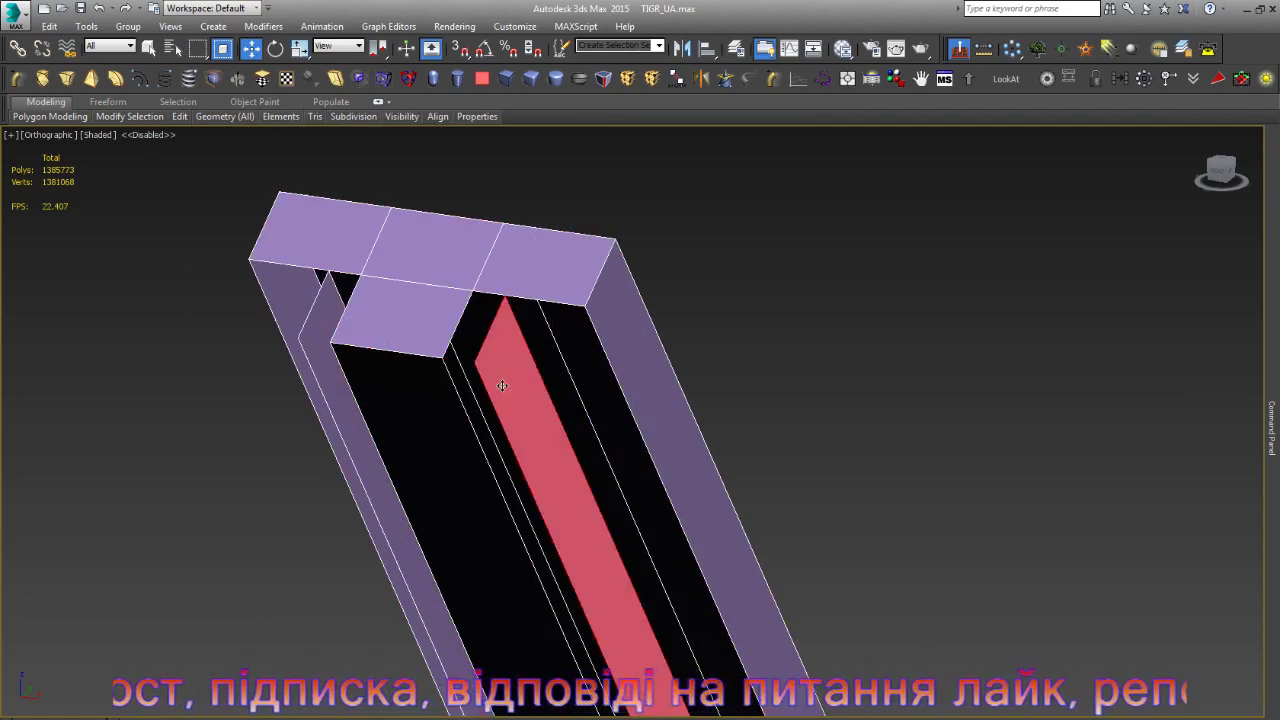
pyautogui.press('Delete')
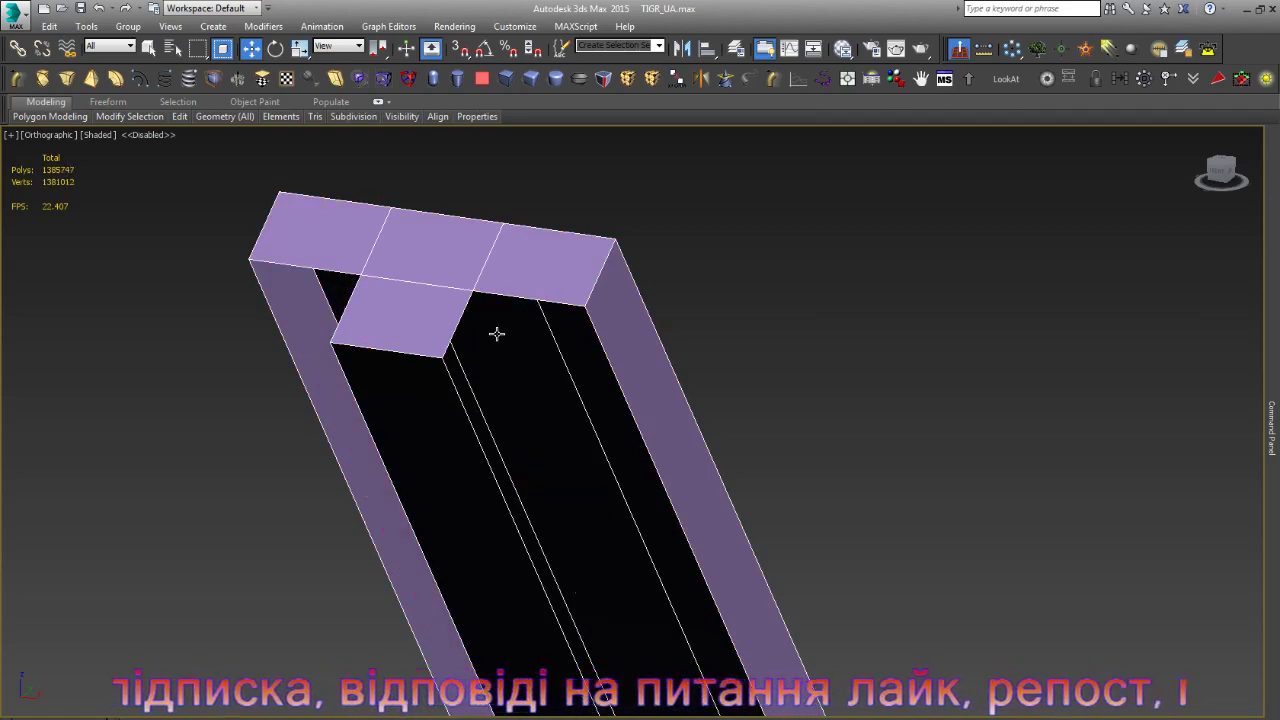
pyautogui.scroll(-5, 497, 333)
pyautogui.scroll(3, 513, 354)
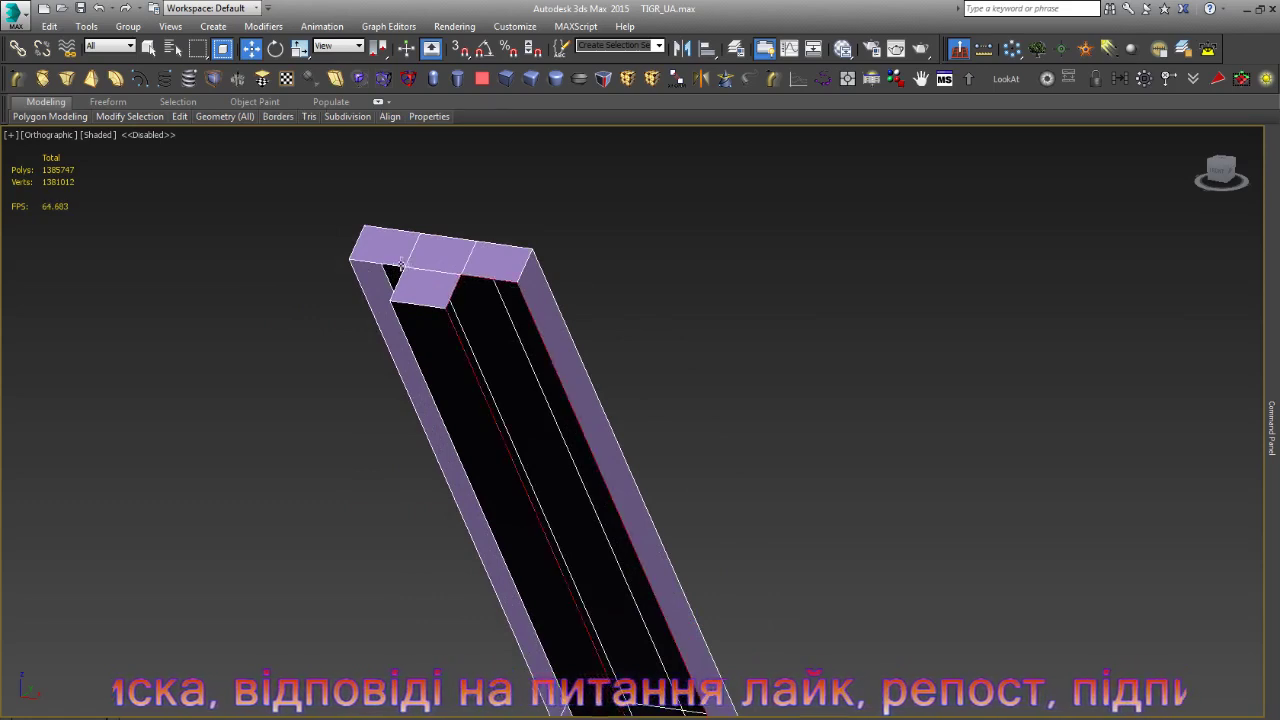
# - Try capping the open channel gap, then undo the cap
pyautogui.click(457, 335)
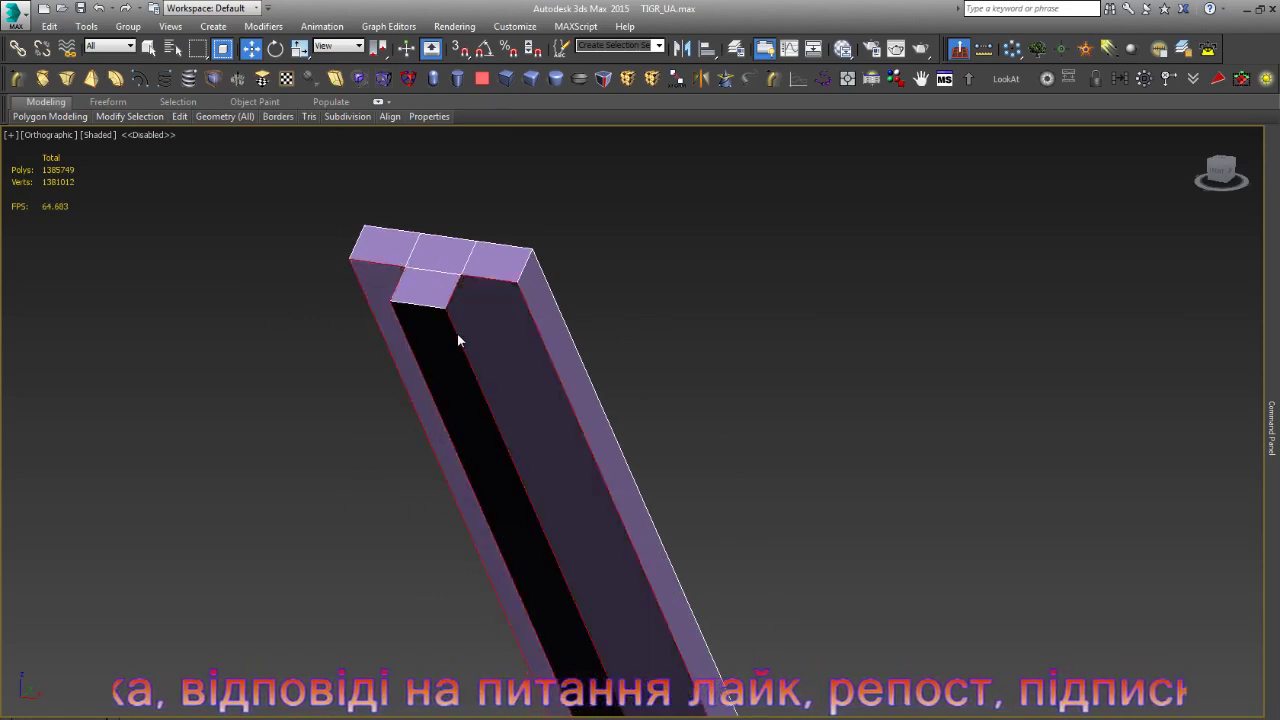
pyautogui.scroll(-4, 467, 240)
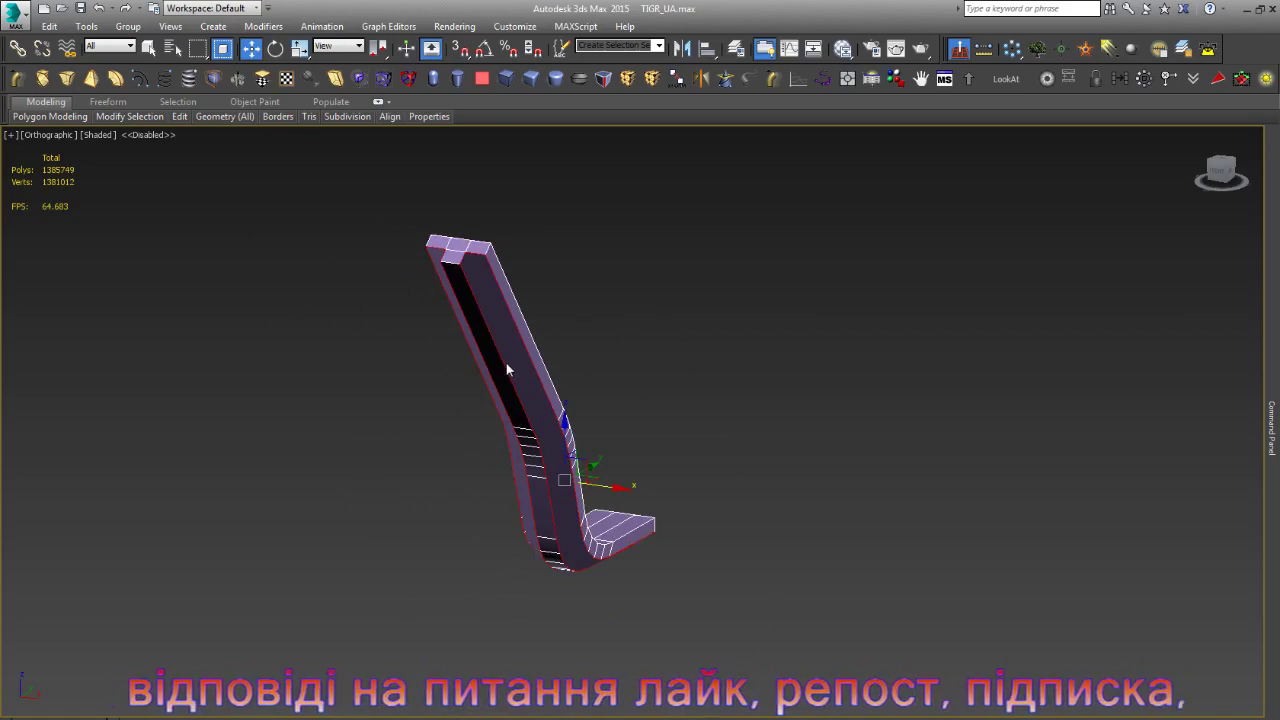
pyautogui.hotkey('ctrl', 'z')
pyautogui.scroll(4, 520, 305)
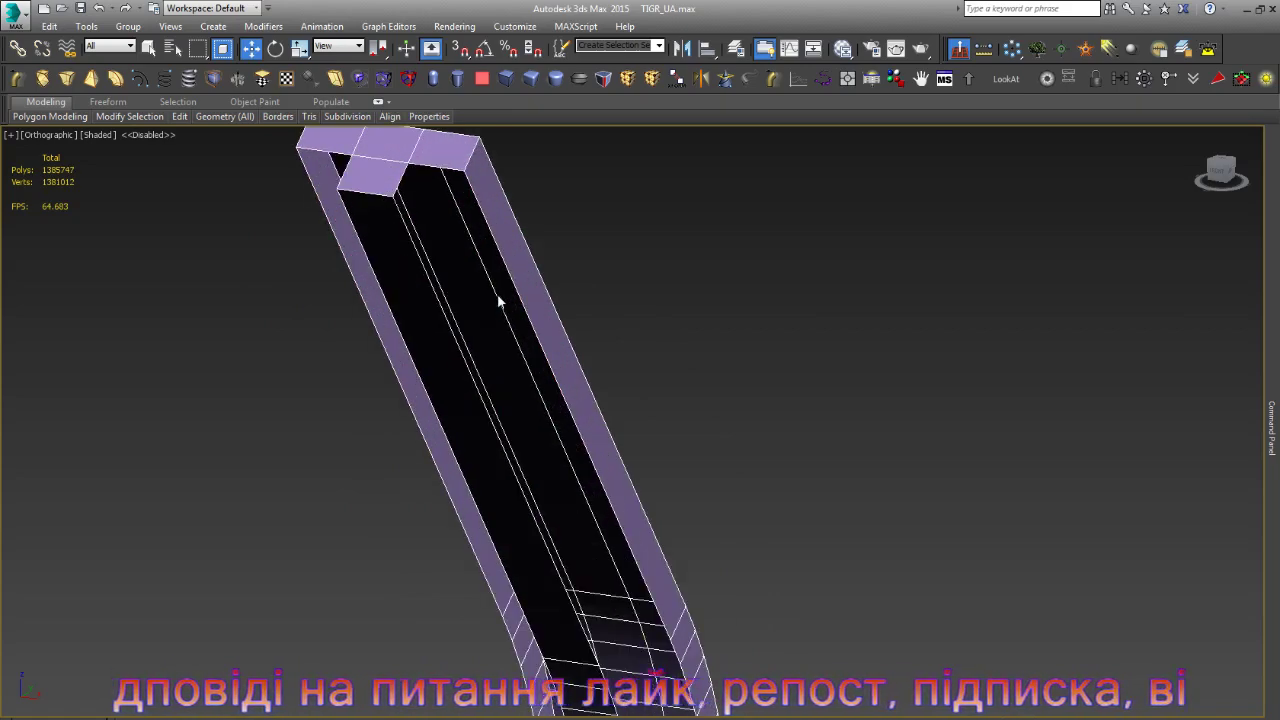
# - Select an inner edge along the open channel and inspect it
pyautogui.press('2')
pyautogui.click(505, 272)
pyautogui.scroll(-4, 540, 390)
pyautogui.scroll(4, 568, 402)
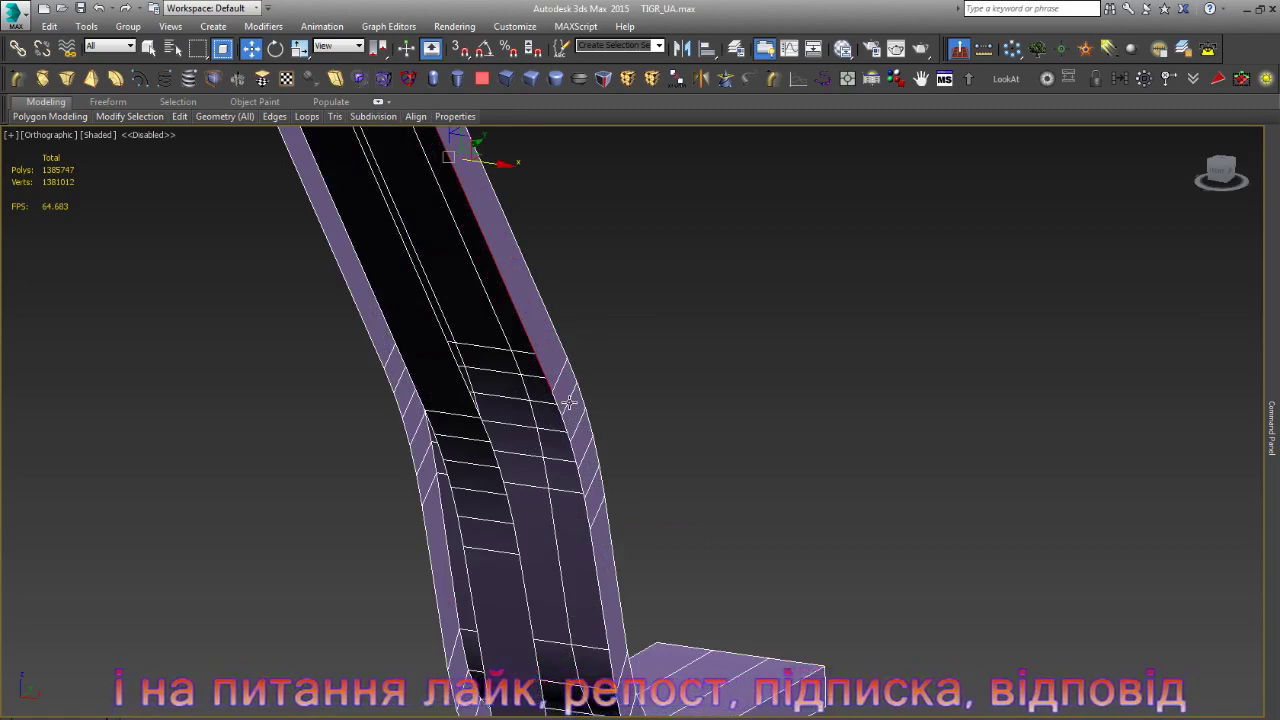
pyautogui.scroll(-1, 591, 577)
pyautogui.scroll(-3, 598, 555)
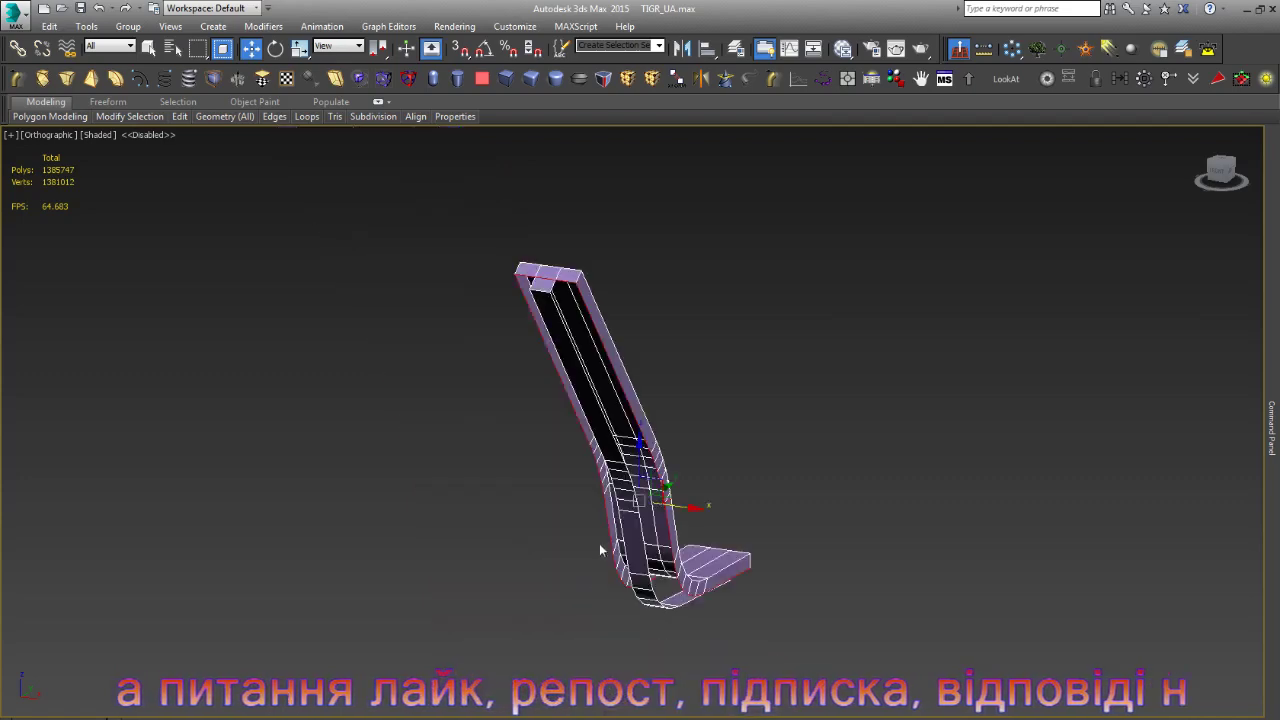
pyautogui.scroll(5, 586, 256)
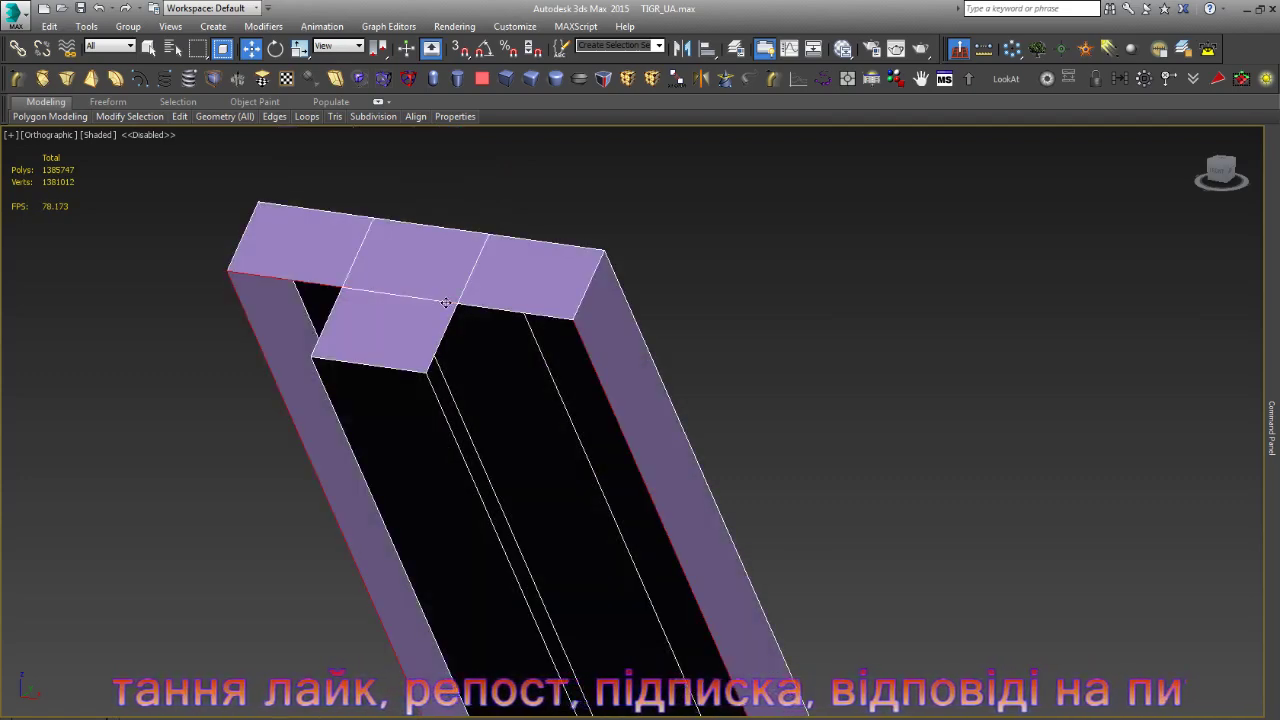
pyautogui.scroll(-5, 445, 302)
pyautogui.scroll(3, 741, 619)
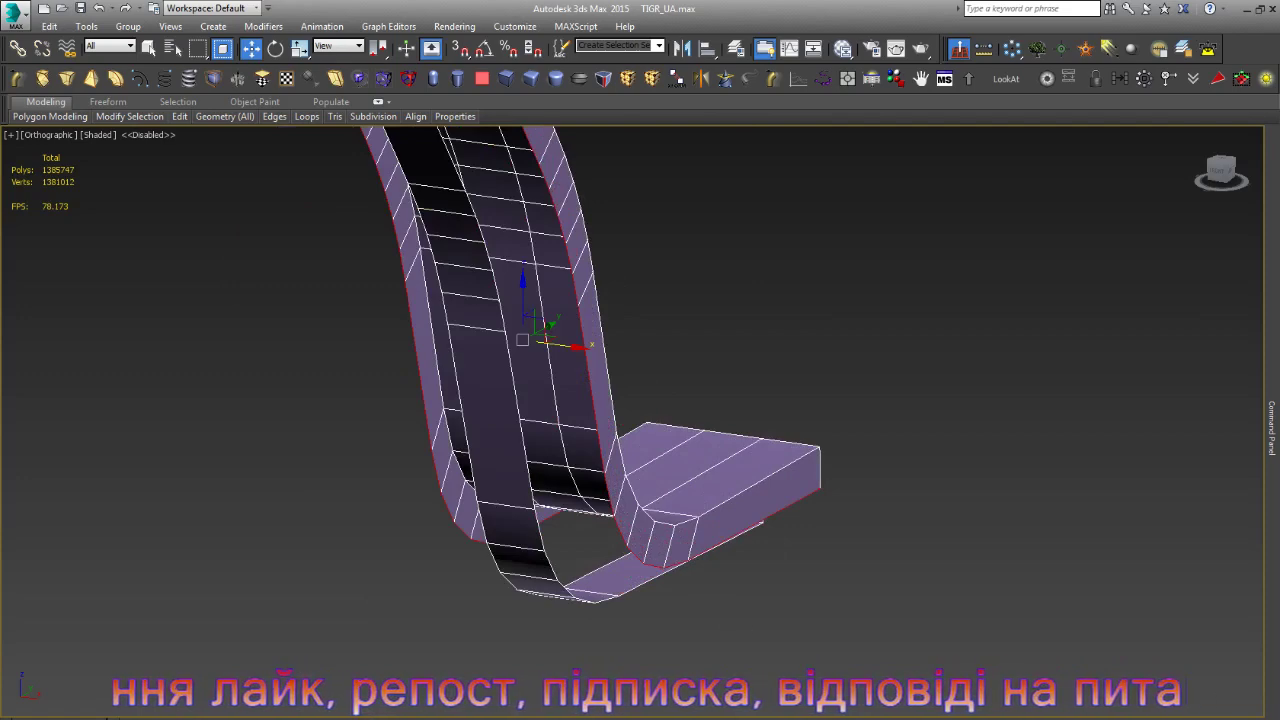
# - Slide the lower foot's edge down and to the left
pyautogui.keyDown('alt'); pyautogui.moveTo(741, 619); pyautogui.dragTo(700, 590, button='middle'); pyautogui.keyUp('alt')
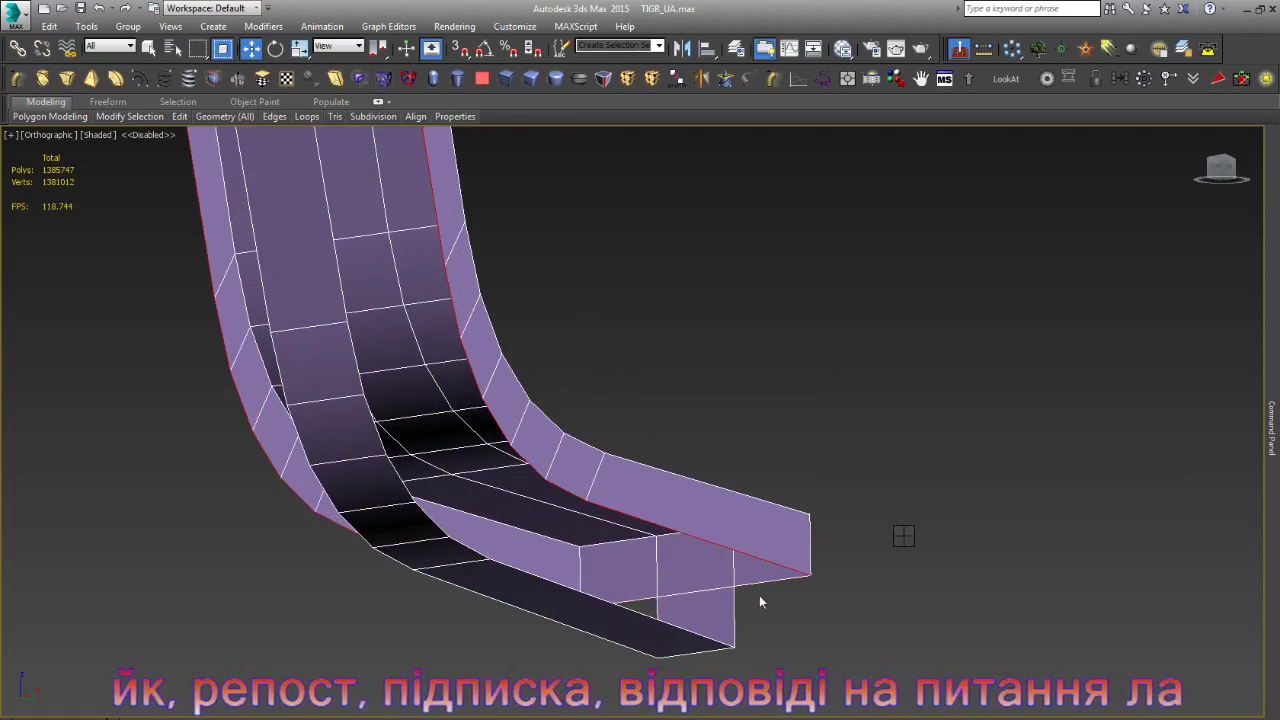
pyautogui.hotkey('alt', 'q')
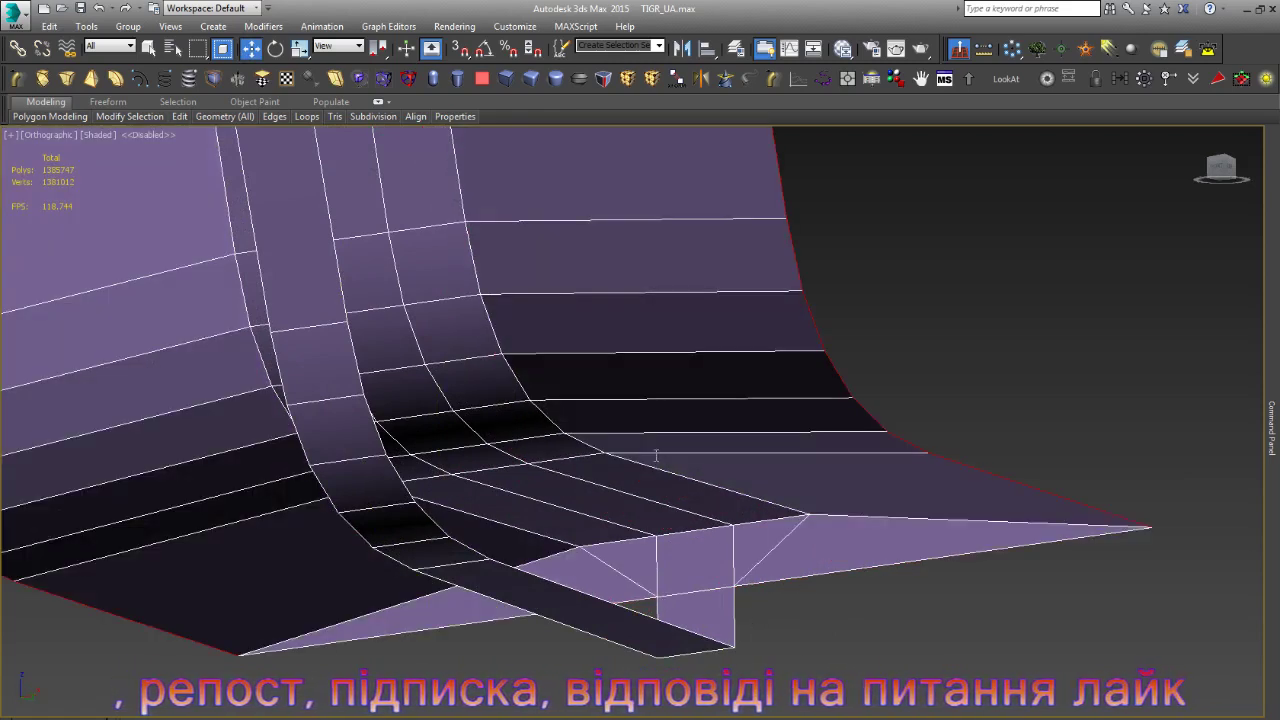
pyautogui.hotkey('alt', 'q')
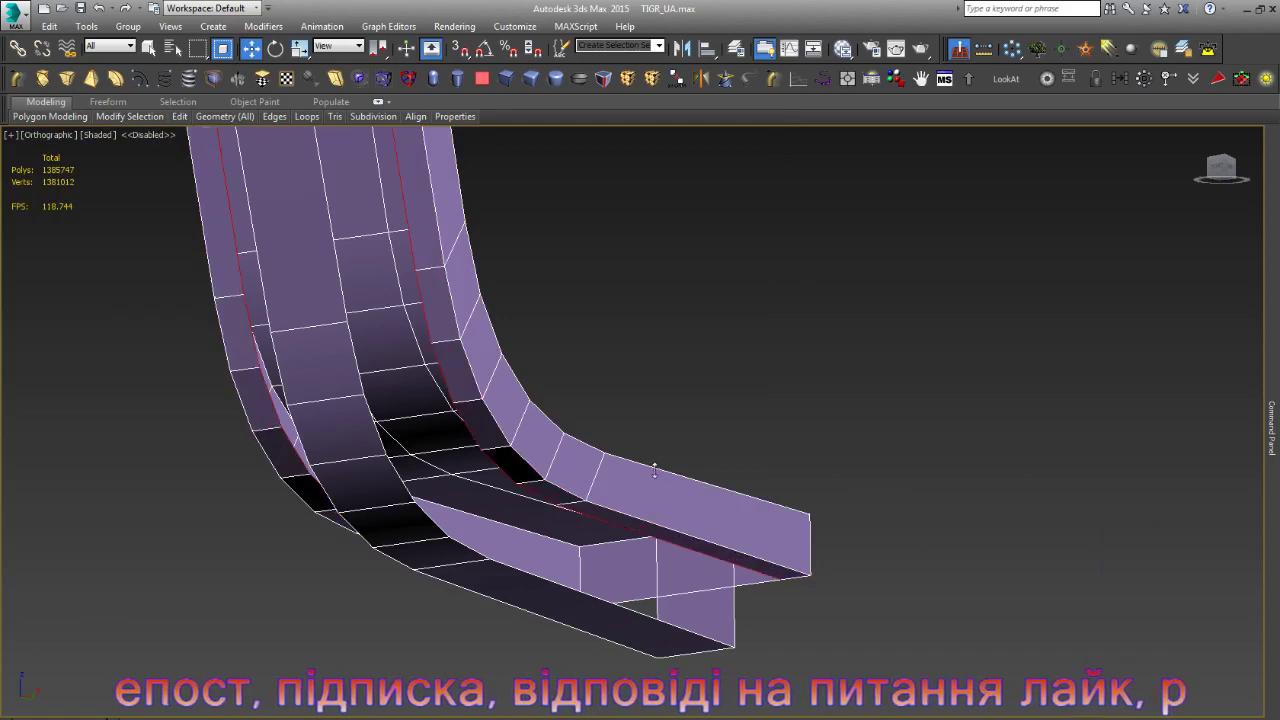
pyautogui.scroll(5, 686, 556)
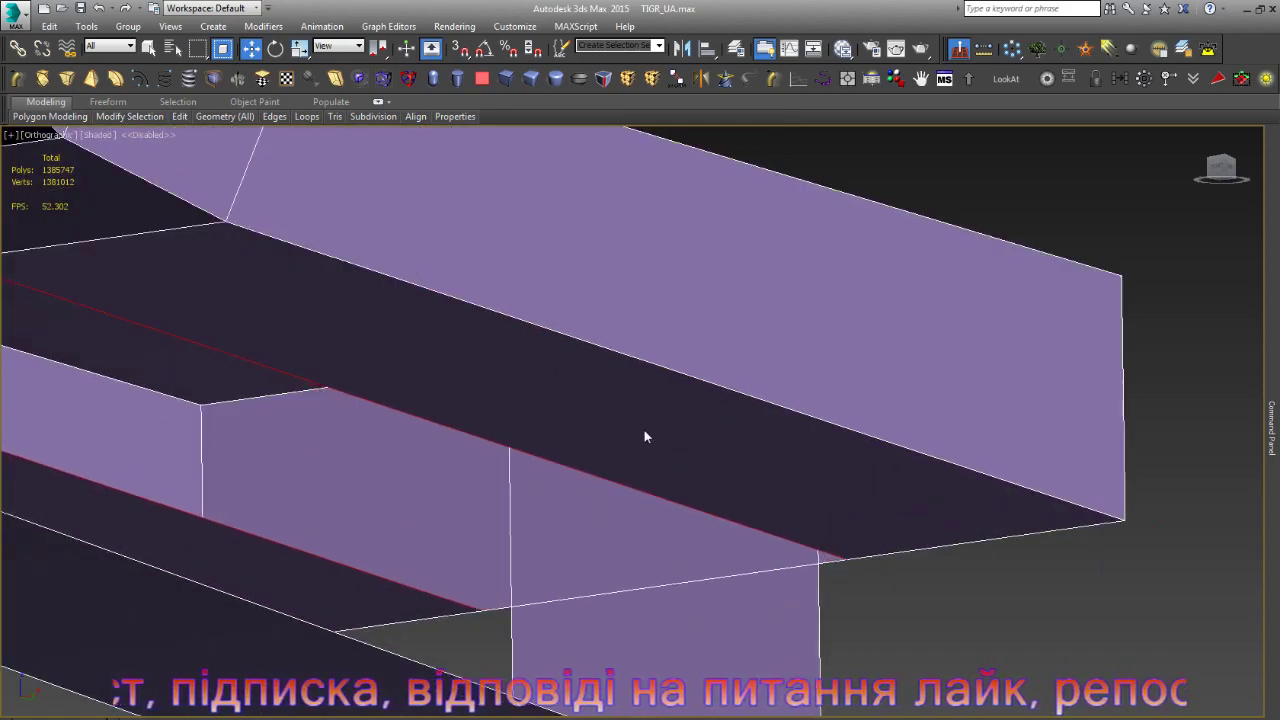
pyautogui.moveTo(646, 436); pyautogui.dragTo(659, 468)
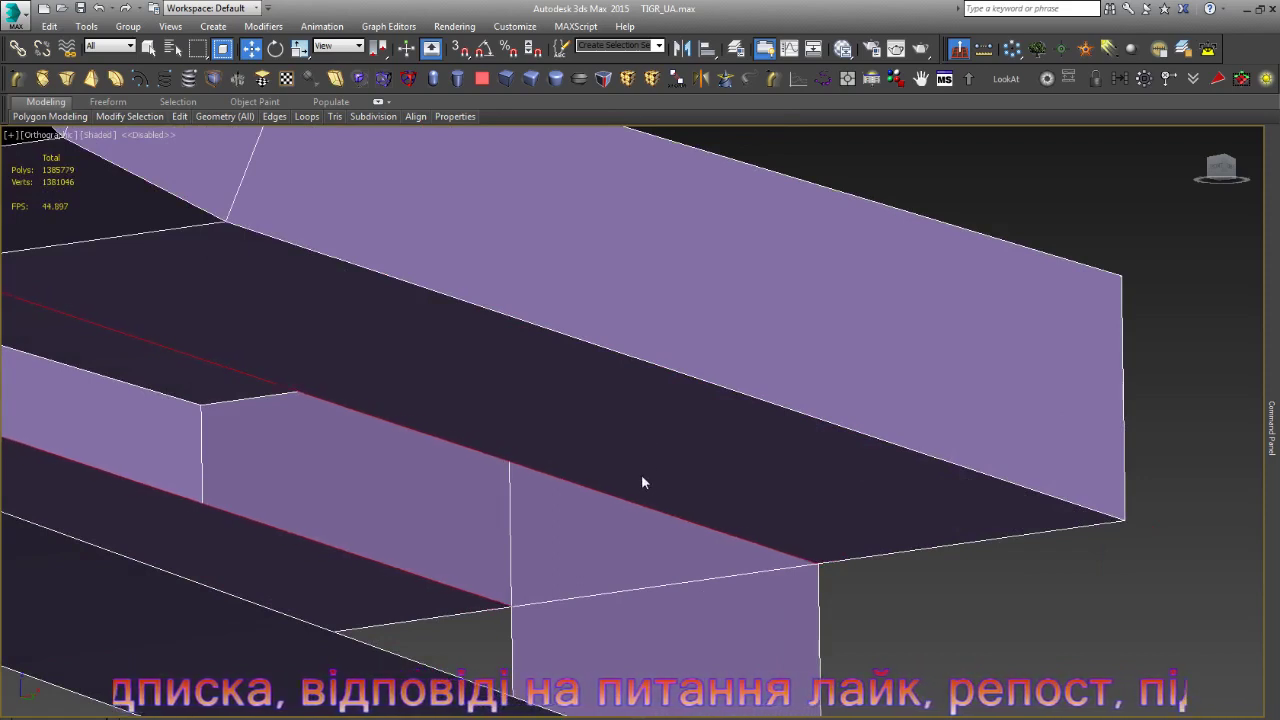
pyautogui.press('1')
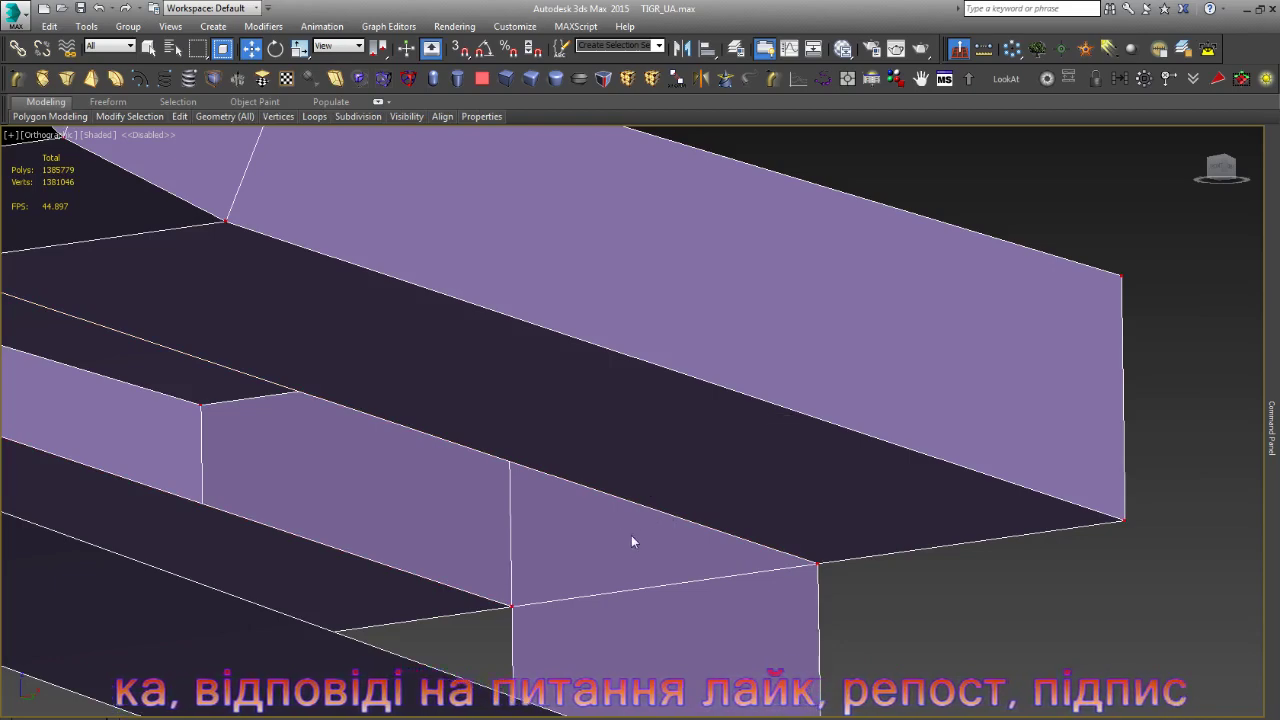
pyautogui.scroll(-5, 674, 512)
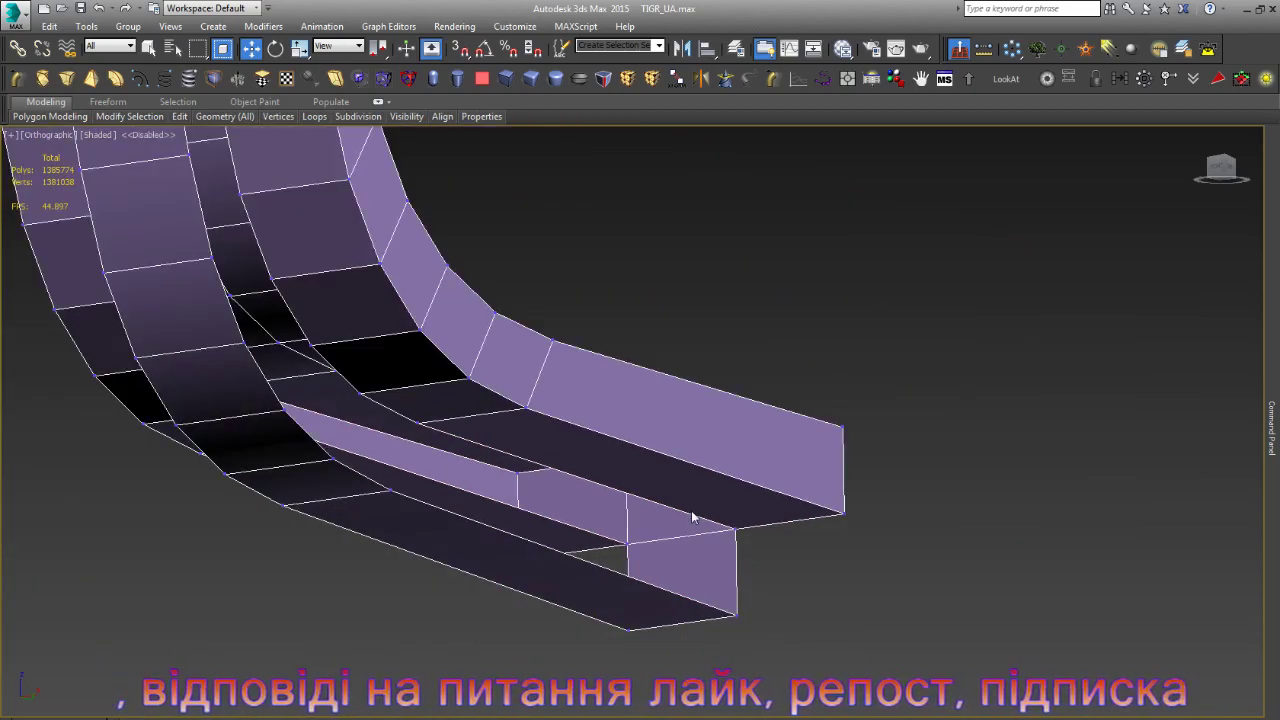
# - Bridge the two open channel borders into a strip and select its corner vertices
pyautogui.press('3')
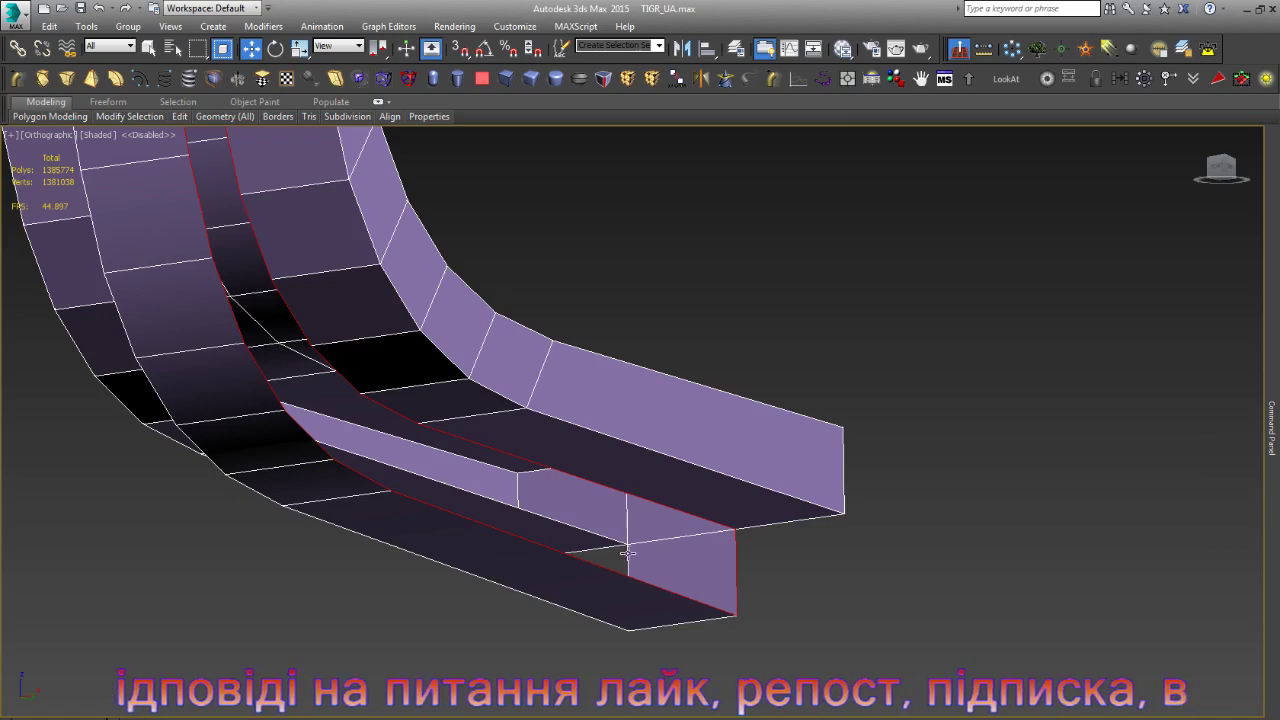
pyautogui.keyDown('ctrl'); pyautogui.click(627, 552); pyautogui.keyUp('ctrl')
pyautogui.hotkey('ctrl', 'shift', 'b')
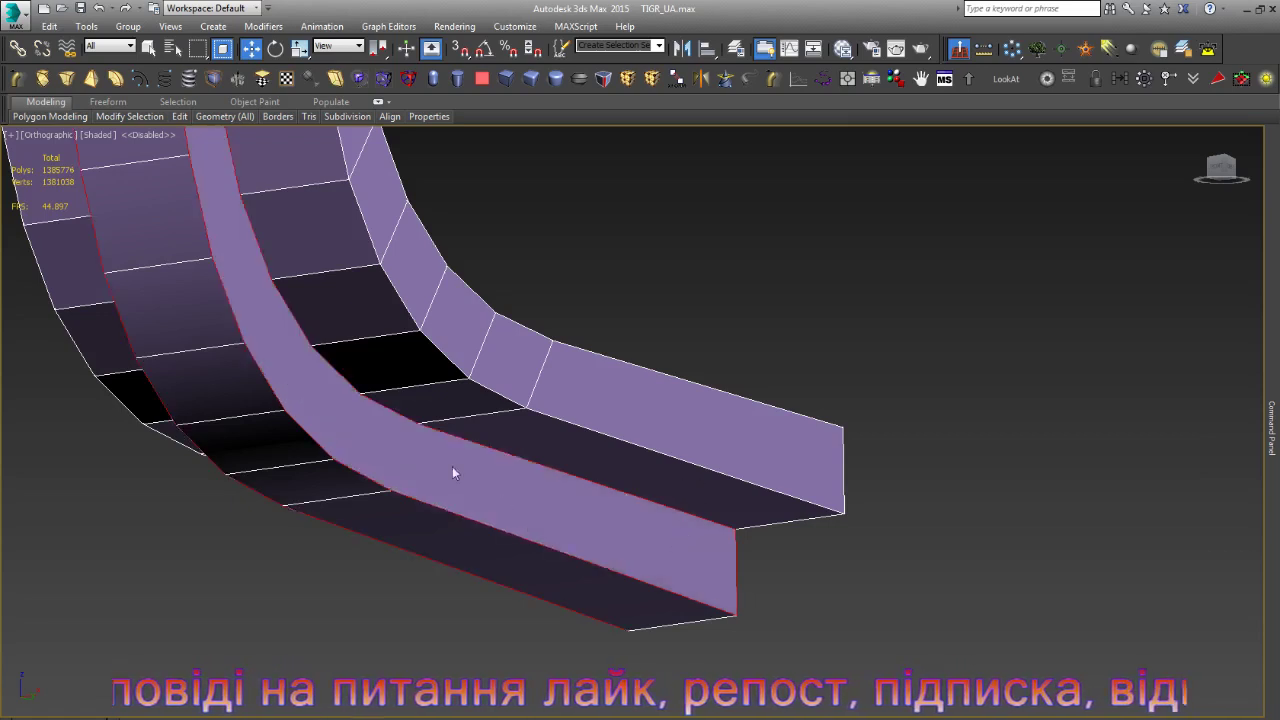
pyautogui.press('1')
pyautogui.click(418, 425)
pyautogui.keyDown('ctrl'); pyautogui.click(389, 490); pyautogui.keyUp('ctrl')
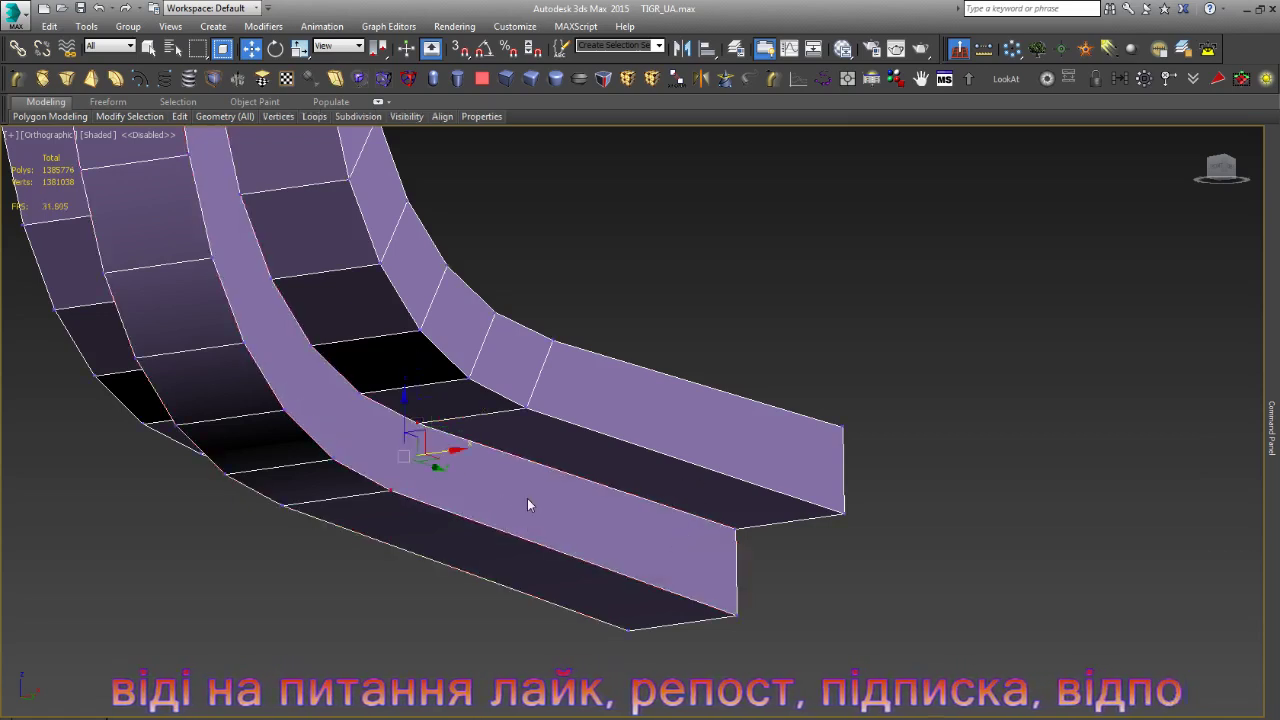
# - In Left wireframe view, join the first facing vertex pairs across the strip with a cross edge
pyautogui.press('l')
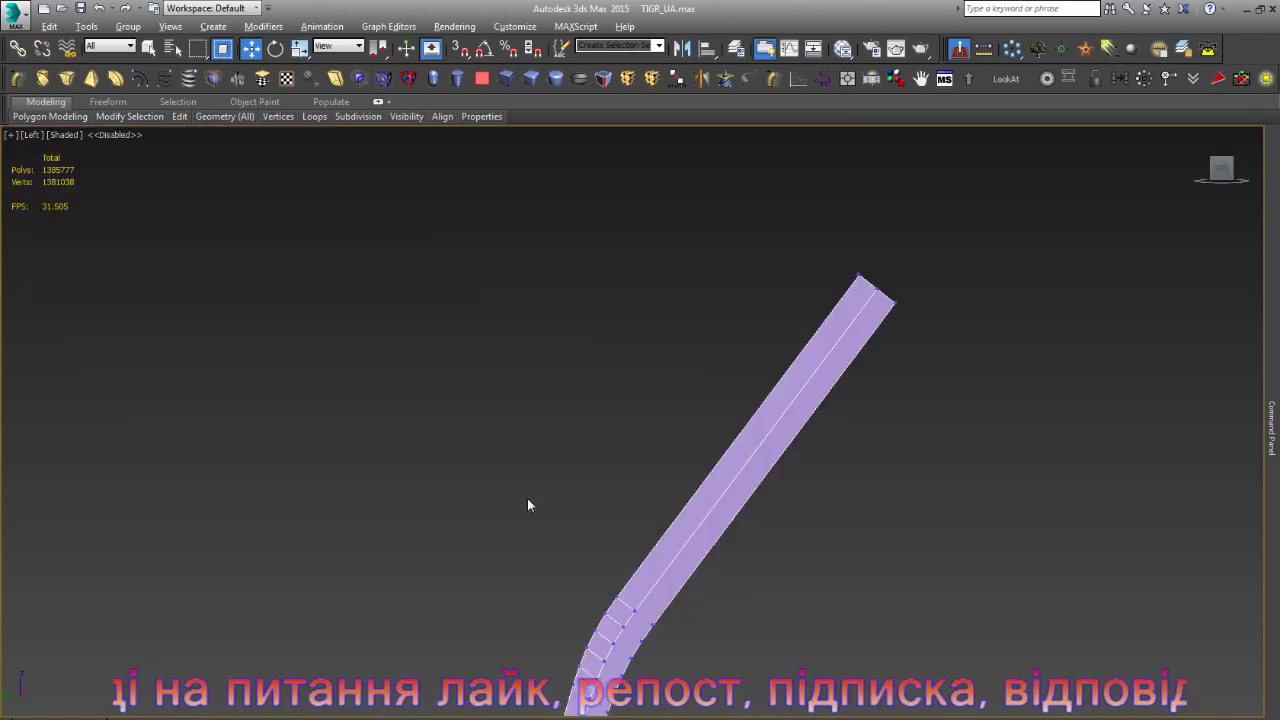
pyautogui.press('z')
pyautogui.scroll(-3, 527, 498)
pyautogui.press('F3')
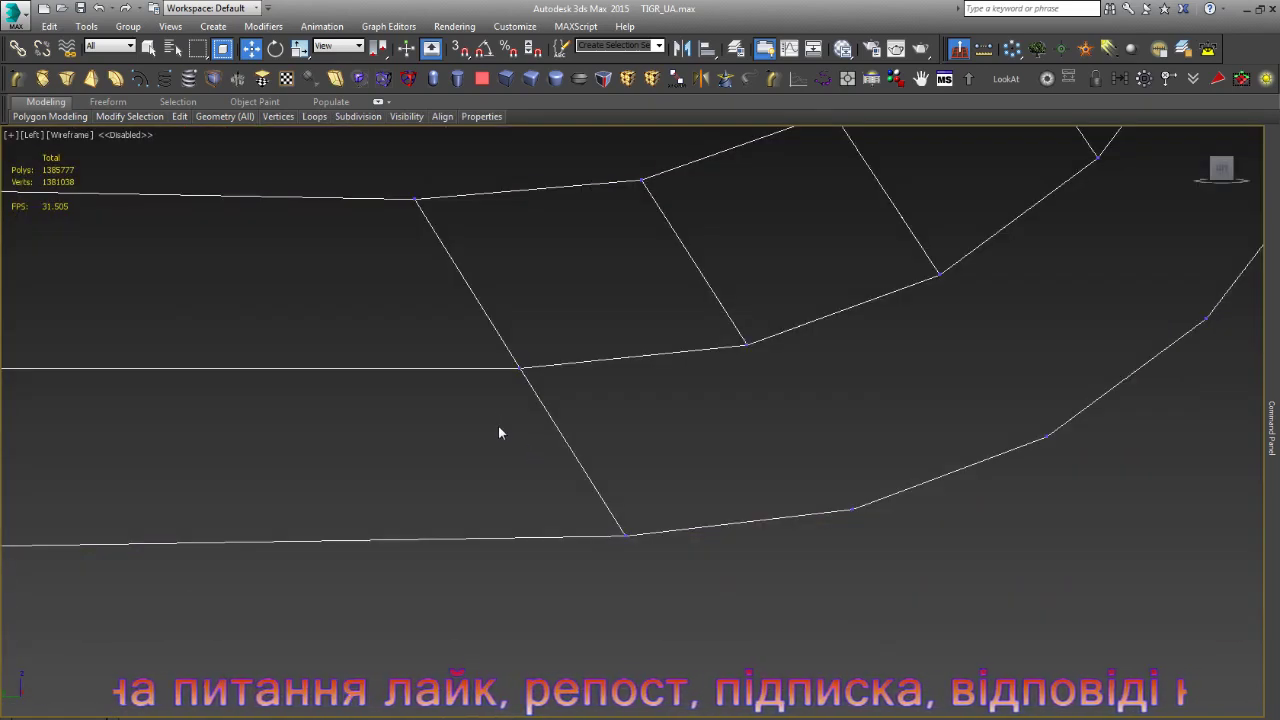
pyautogui.moveTo(471, 337); pyautogui.dragTo(625, 565)
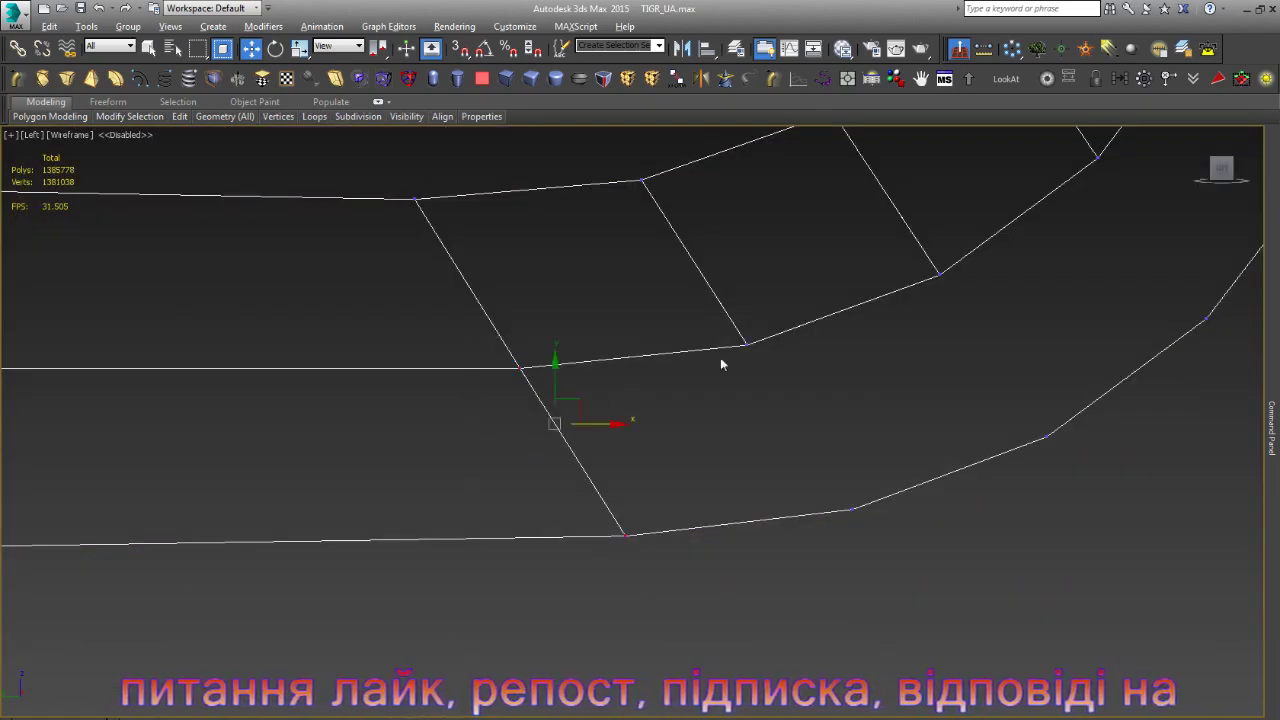
pyautogui.moveTo(708, 306)
pyautogui.mouseDown()
pyautogui.moveTo(879, 557)
pyautogui.moveTo(866, 584)
pyautogui.mouseUp()
pyautogui.hotkey('ctrl', 'shift', 'e')
# - Add cross edges joining the next facing vertex pairs along the strip's first curve
pyautogui.scroll(-2, 497, 569)
pyautogui.moveTo(497, 569); pyautogui.dragTo(680, 529, button='middle')
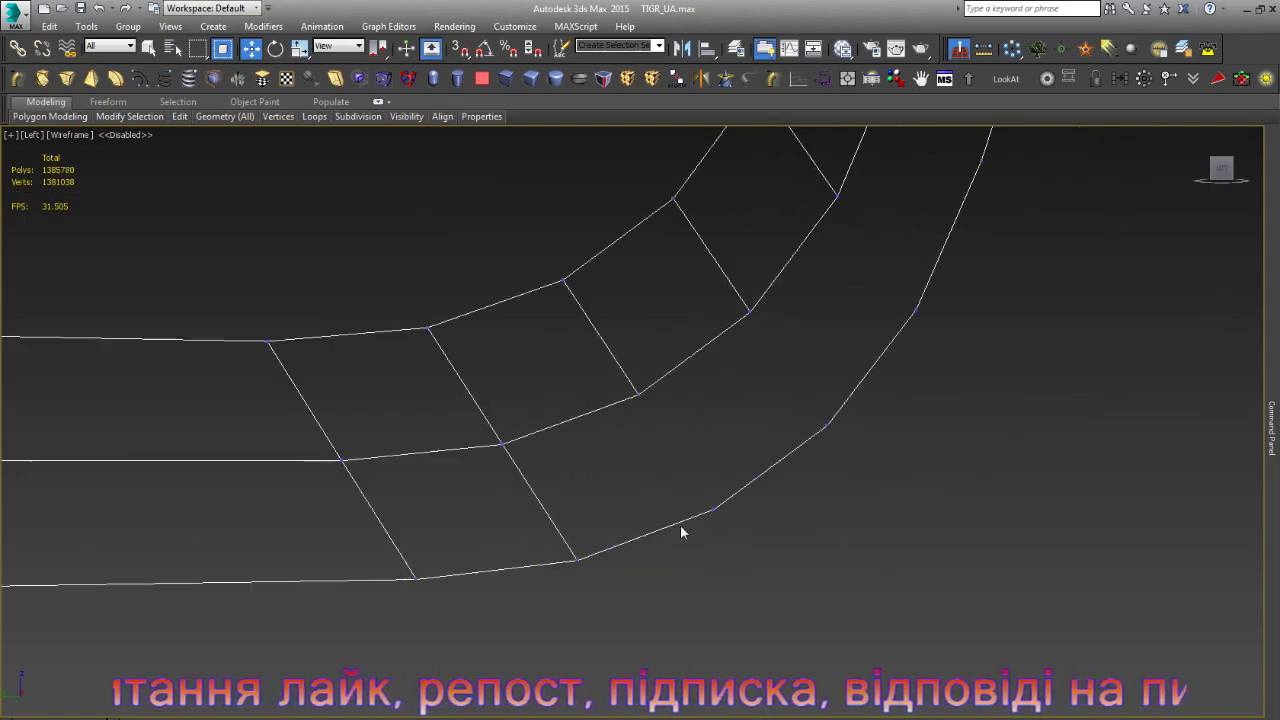
pyautogui.moveTo(751, 529); pyautogui.dragTo(634, 397)
pyautogui.hotkey('ctrl', 'shift', 'e')
pyautogui.moveTo(735, 287); pyautogui.dragTo(843, 452)
pyautogui.hotkey('ctrl', 'shift', 'e')
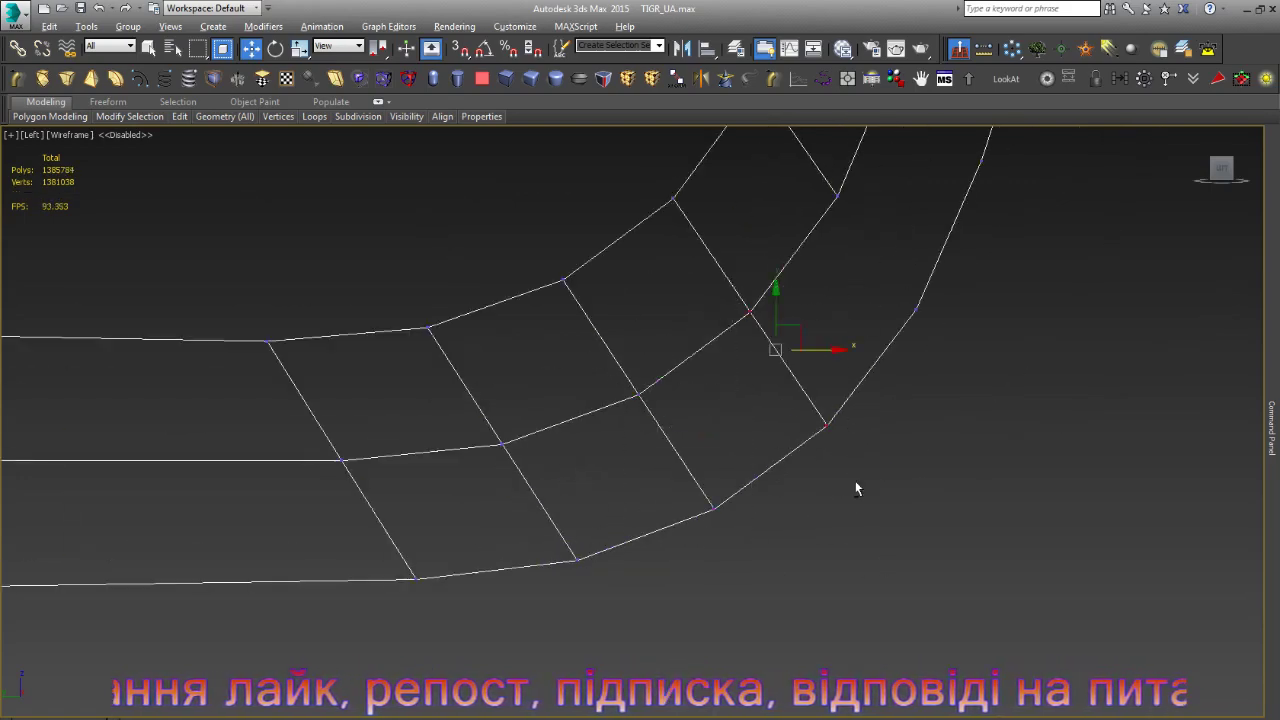
pyautogui.scroll(-3, 800, 480)
pyautogui.scroll(5, 731, 467)
pyautogui.scroll(-3, 731, 473)
pyautogui.moveTo(800, 391); pyautogui.dragTo(660, 240)
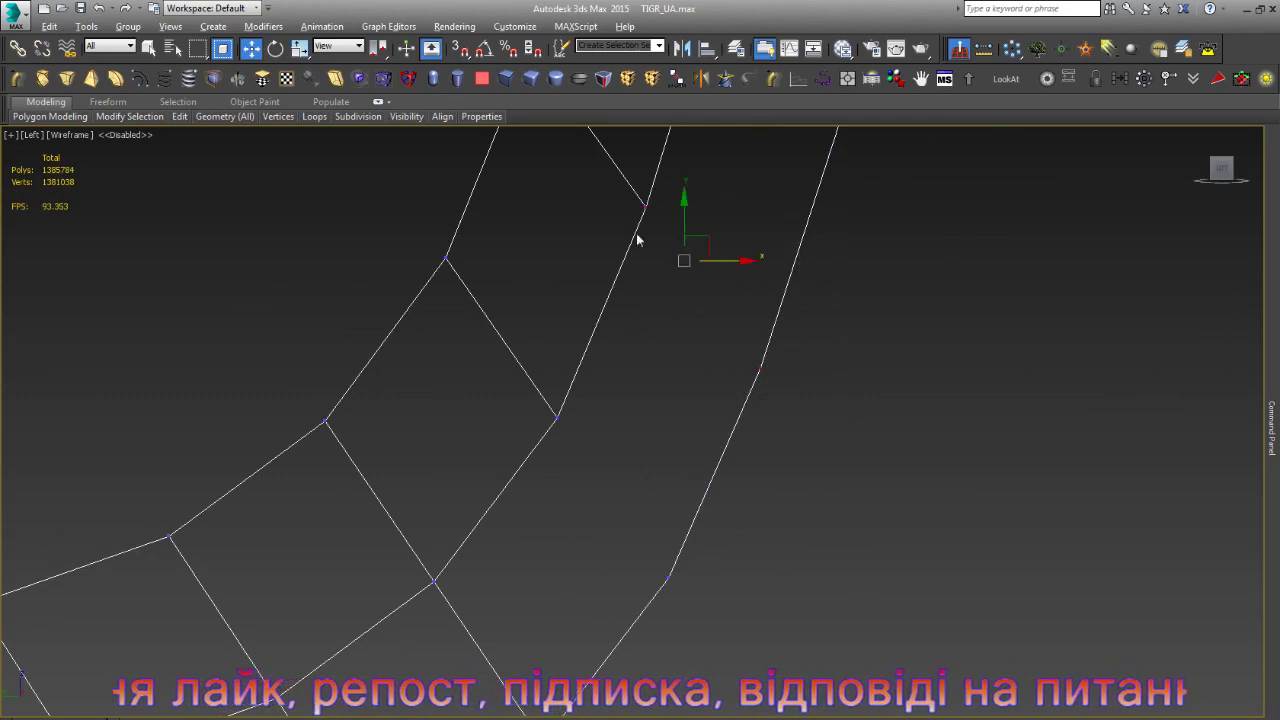
pyautogui.hotkey('ctrl', 'shift', 'e')
pyautogui.scroll(5, 709, 616)
pyautogui.scroll(-3, 709, 616)
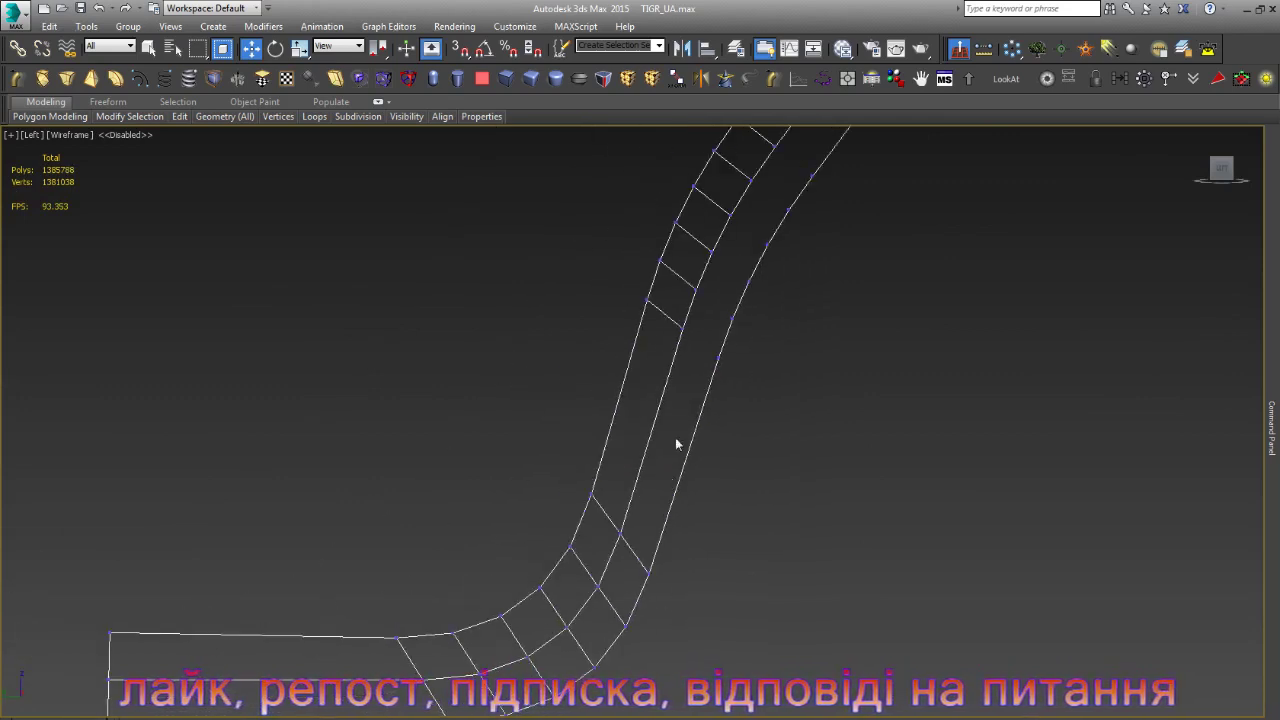
pyautogui.moveTo(677, 443); pyautogui.dragTo(720, 363)
pyautogui.hotkey('ctrl', 'shift', 'e')
# - Connect further inner and outer vertex pairs higher up the strip with new edges
pyautogui.scroll(5, 720, 363)
pyautogui.moveTo(605, 370); pyautogui.dragTo(637, 414)
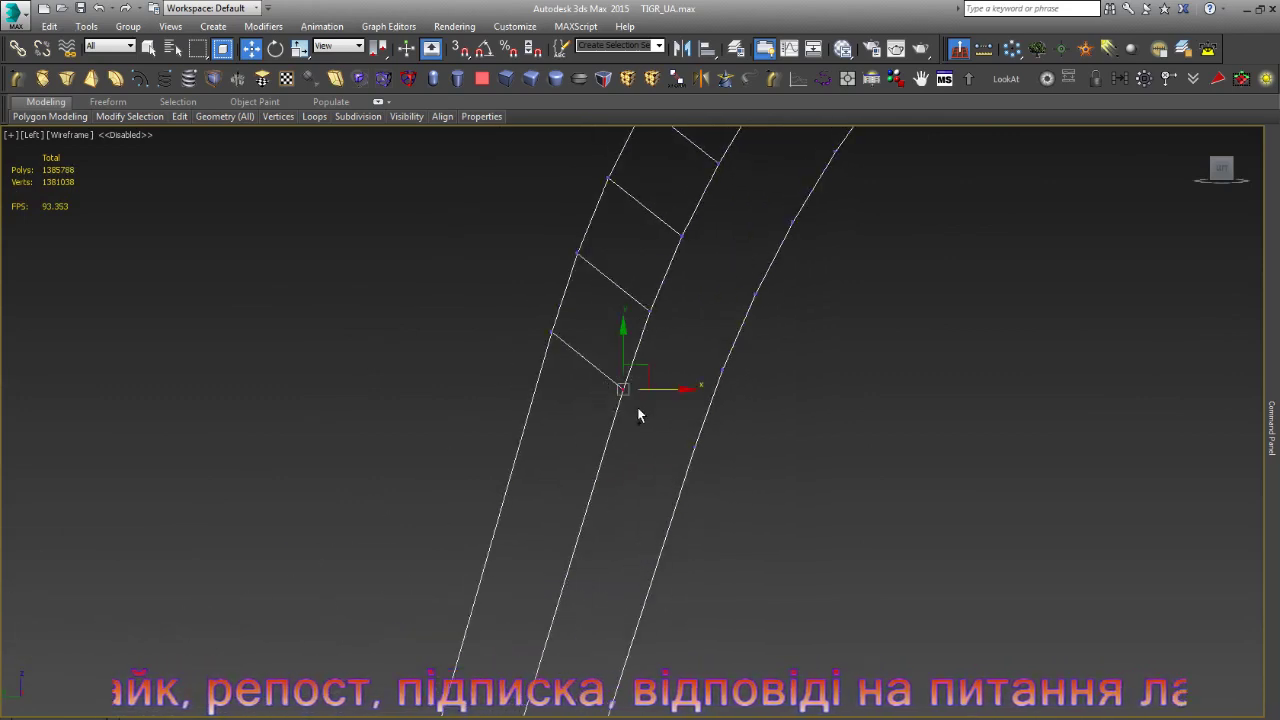
pyautogui.moveTo(722, 483); pyautogui.dragTo(683, 447)
pyautogui.hotkey('ctrl', 'shift', 'e')
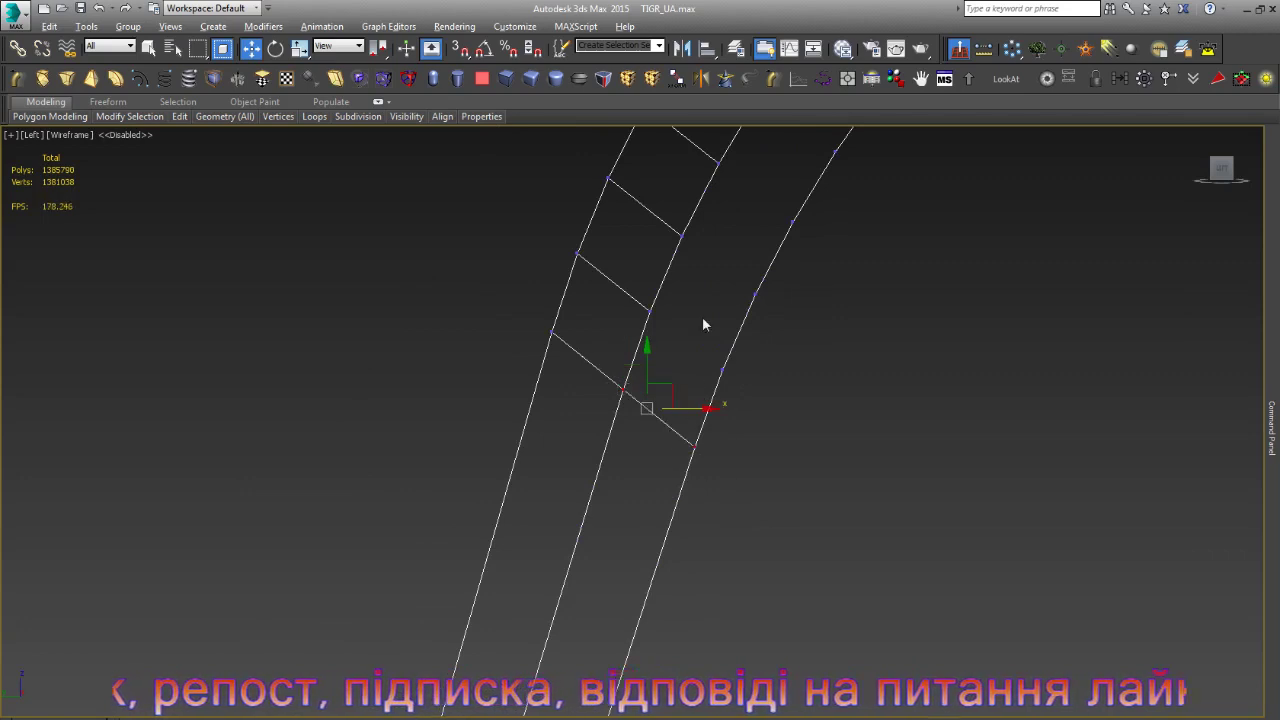
pyautogui.moveTo(703, 323); pyautogui.dragTo(671, 334)
pyautogui.hotkey('ctrl', 'shift', 'e')
pyautogui.scroll(-3, 571, 600)
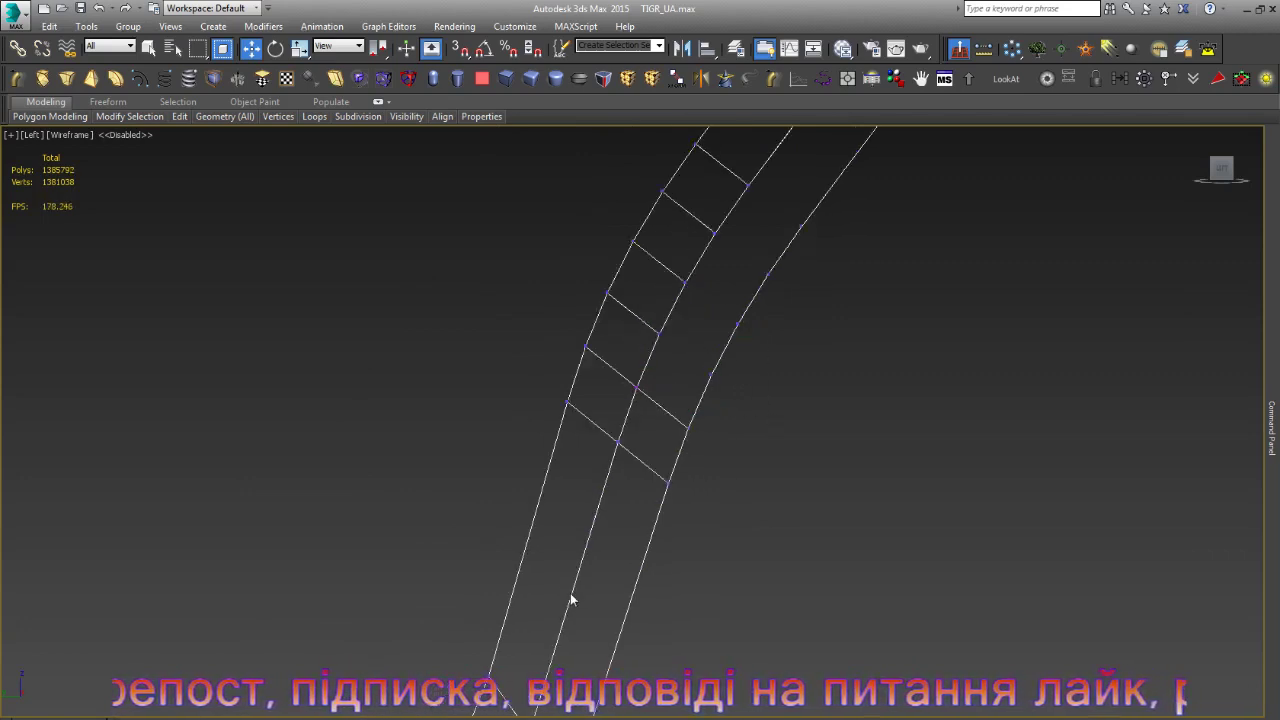
pyautogui.scroll(3, 748, 337)
pyautogui.moveTo(672, 258); pyautogui.dragTo(628, 288)
pyautogui.keyDown('ctrl'); pyautogui.moveTo(708, 320); pyautogui.dragTo(739, 361); pyautogui.keyUp('ctrl')
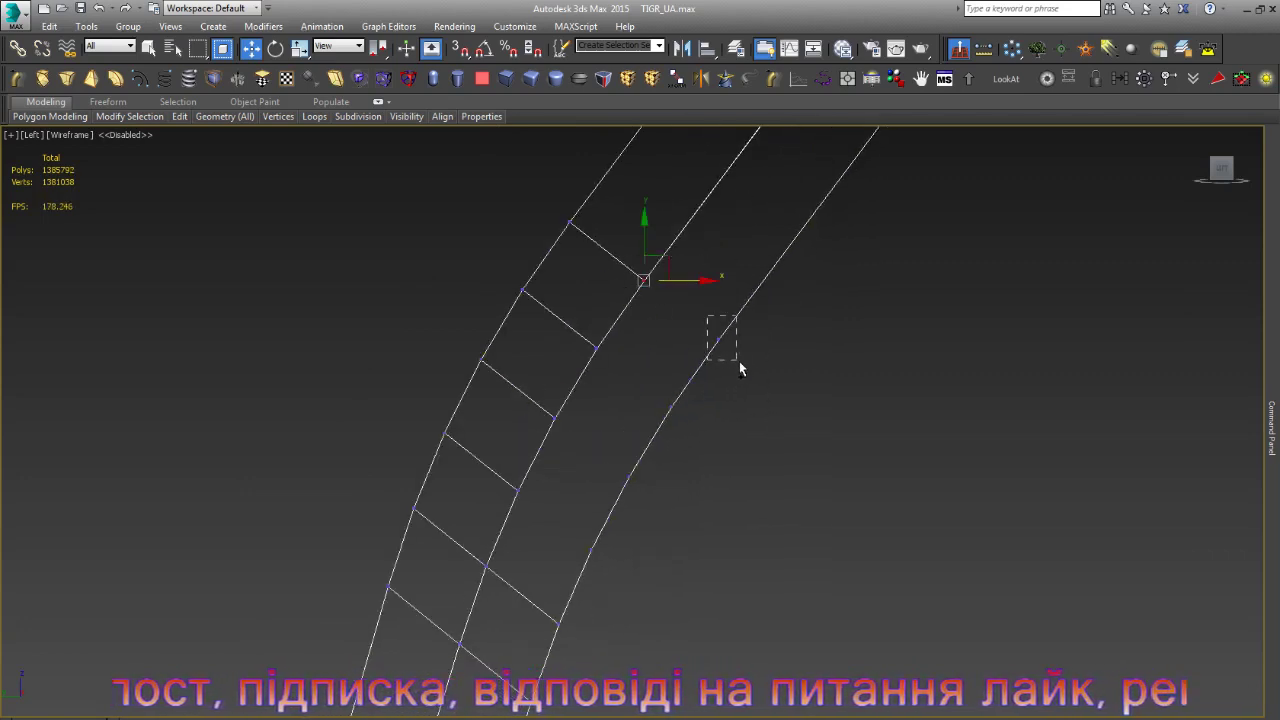
pyautogui.hotkey('ctrl', 'shift', 'e')
# - Connect the remaining vertex pairs down the bend, then return to shaded view
pyautogui.moveTo(622, 371)
pyautogui.mouseDown()
pyautogui.moveTo(660, 380)
pyautogui.moveTo(706, 463)
pyautogui.mouseUp()
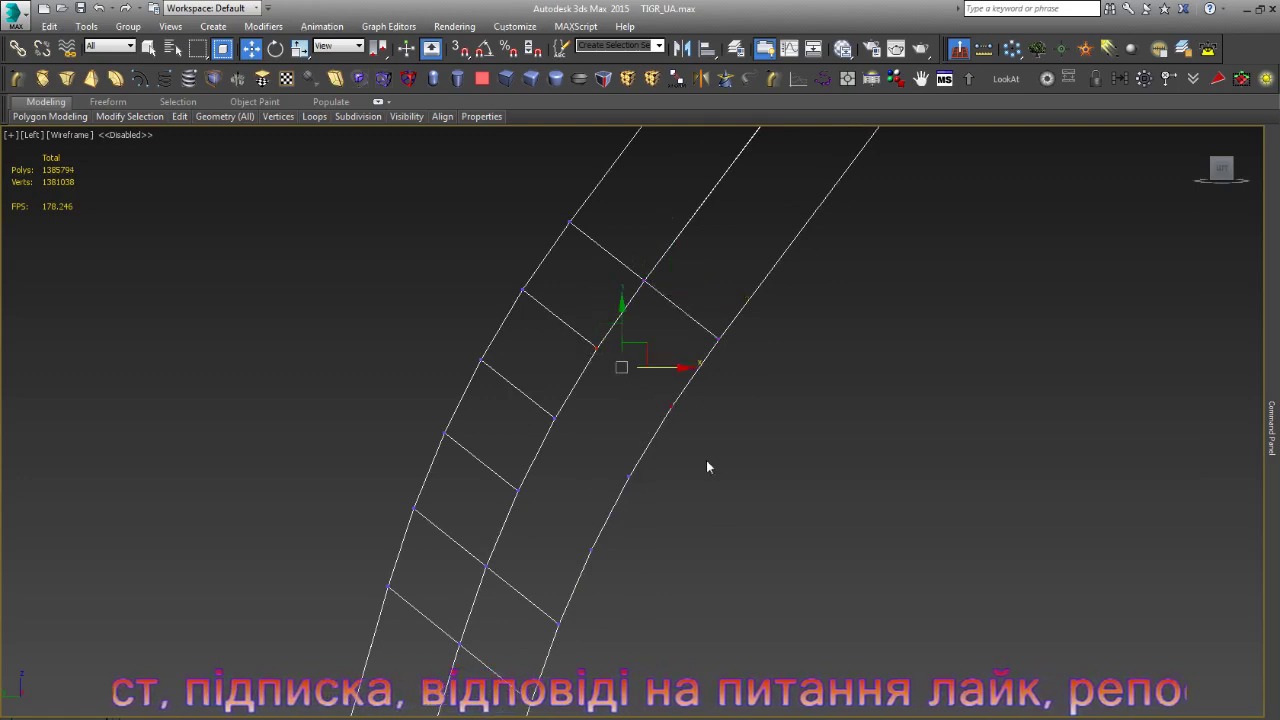
pyautogui.hotkey('ctrl', 'shift', 'e')
pyautogui.moveTo(583, 440); pyautogui.dragTo(658, 506)
pyautogui.hotkey('ctrl', 'shift', 'e')
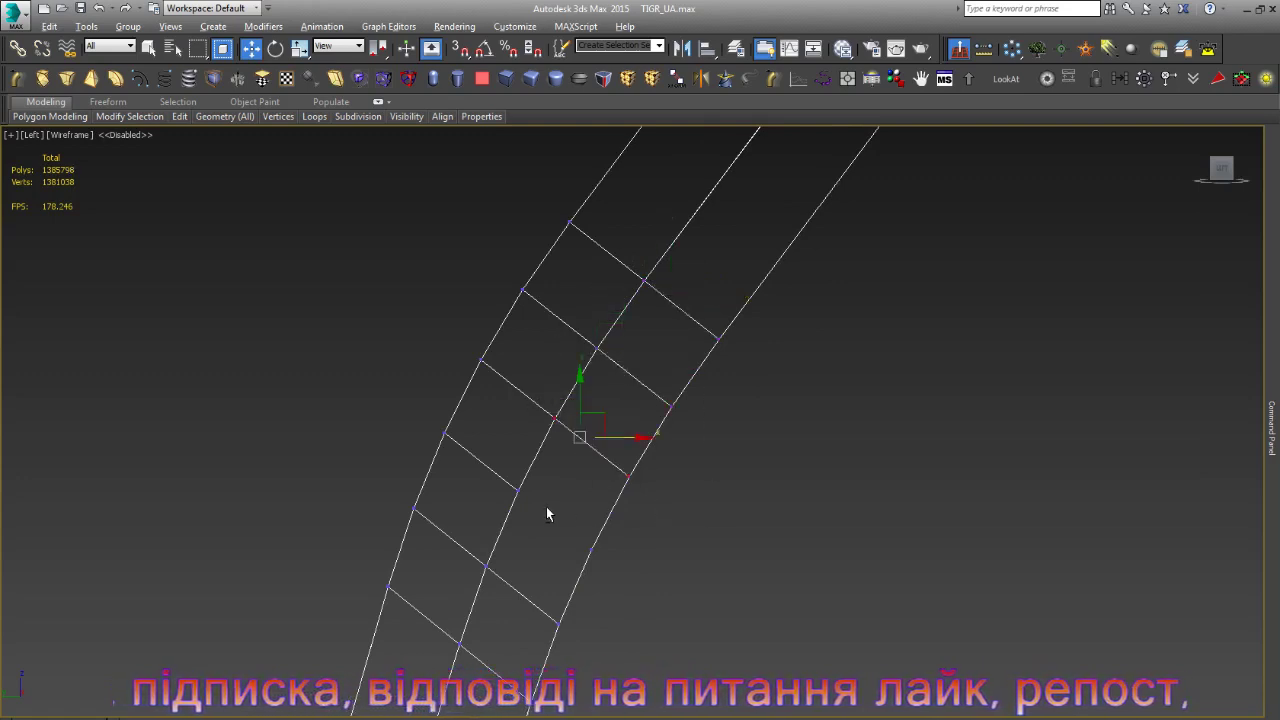
pyautogui.moveTo(505, 478); pyautogui.dragTo(617, 574)
pyautogui.hotkey('ctrl', 'shift', 'e')
pyautogui.scroll(-2, 429, 530)
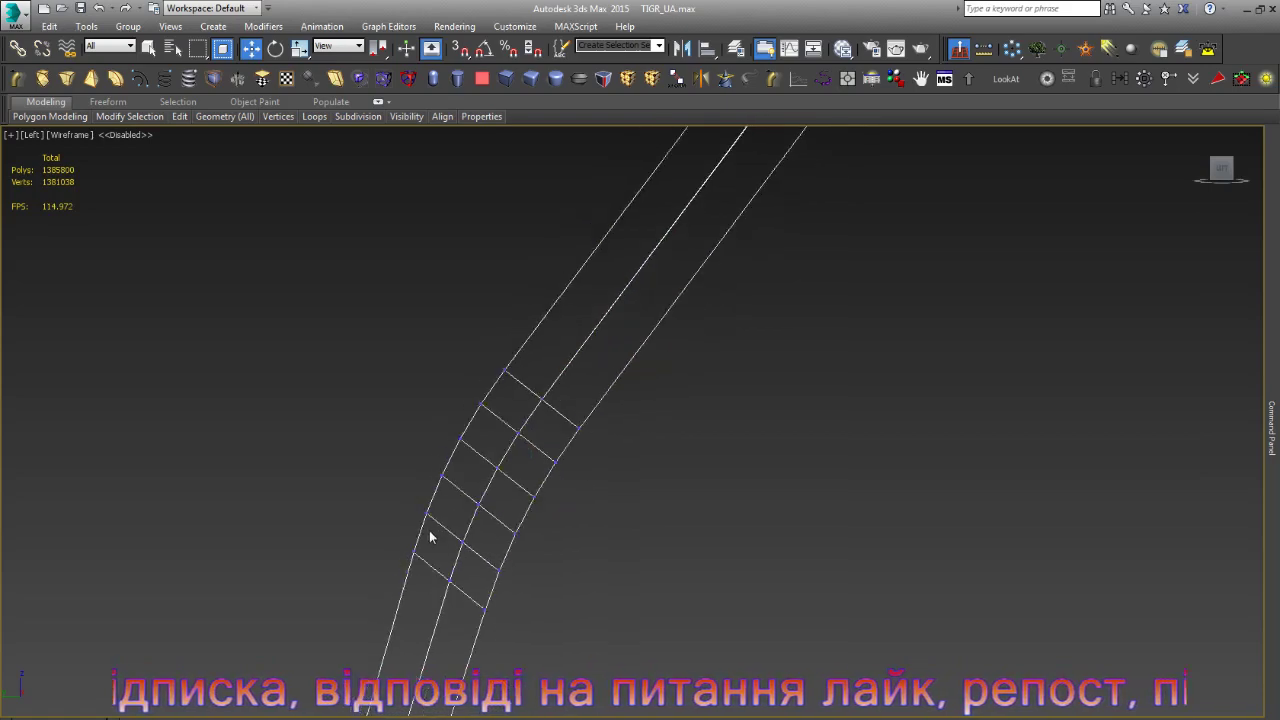
pyautogui.scroll(-2, 430, 535)
pyautogui.scroll(1, 443, 560)
pyautogui.press('F3')
# - Frame the strip in Front view and enter vertex sub-object level
pyautogui.scroll(-3, 490, 512)
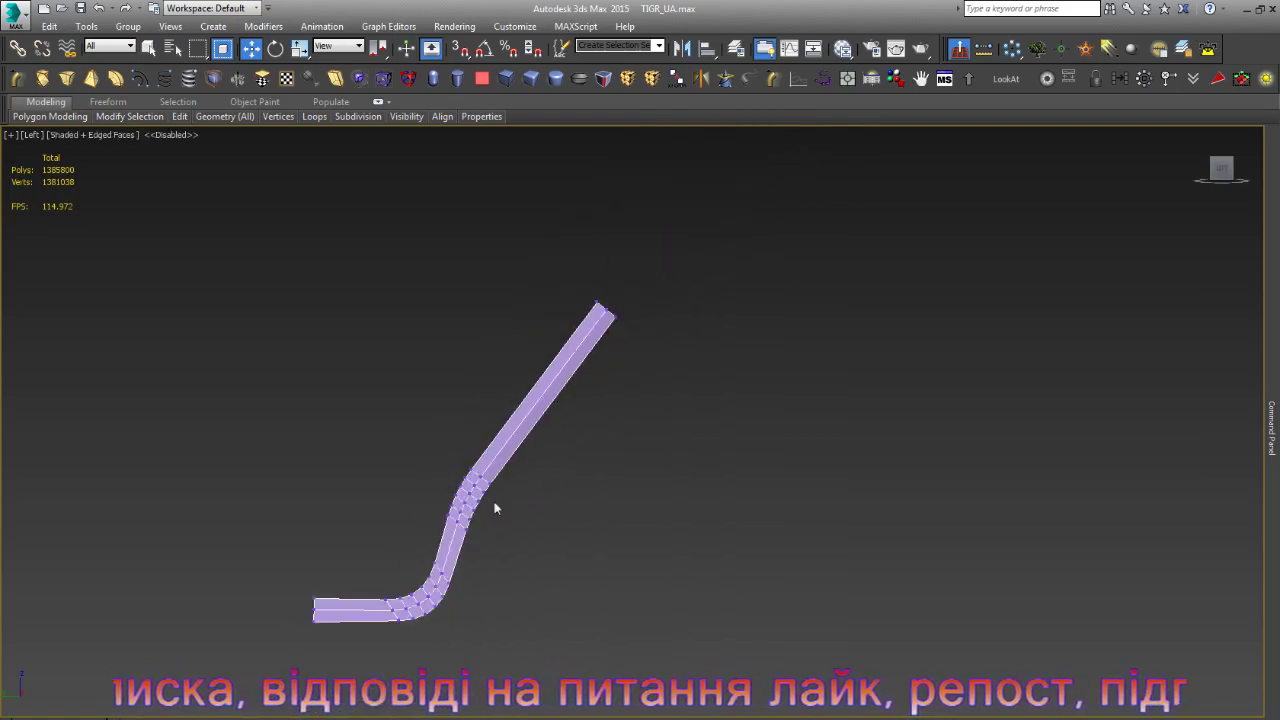
pyautogui.keyDown('alt'); pyautogui.moveTo(703, 460); pyautogui.dragTo(600, 457, button='middle'); pyautogui.keyUp('alt')
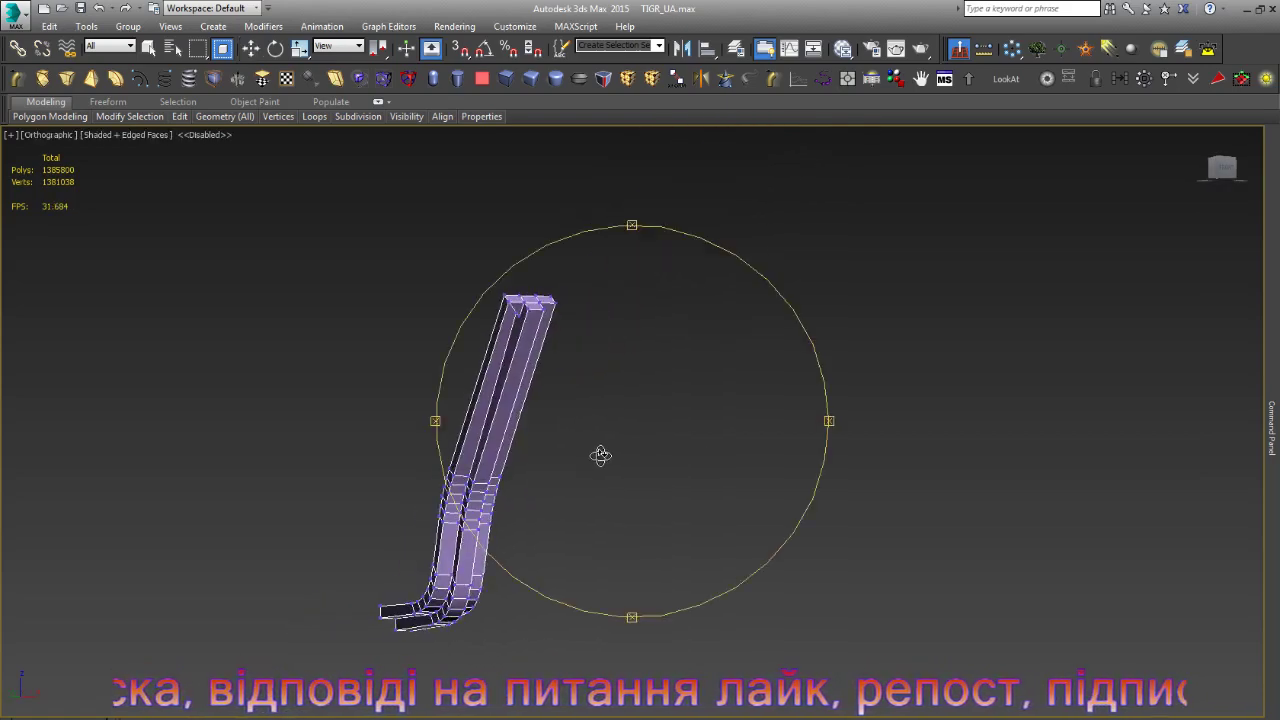
pyautogui.scroll(3, 528, 304)
pyautogui.scroll(2, 528, 304)
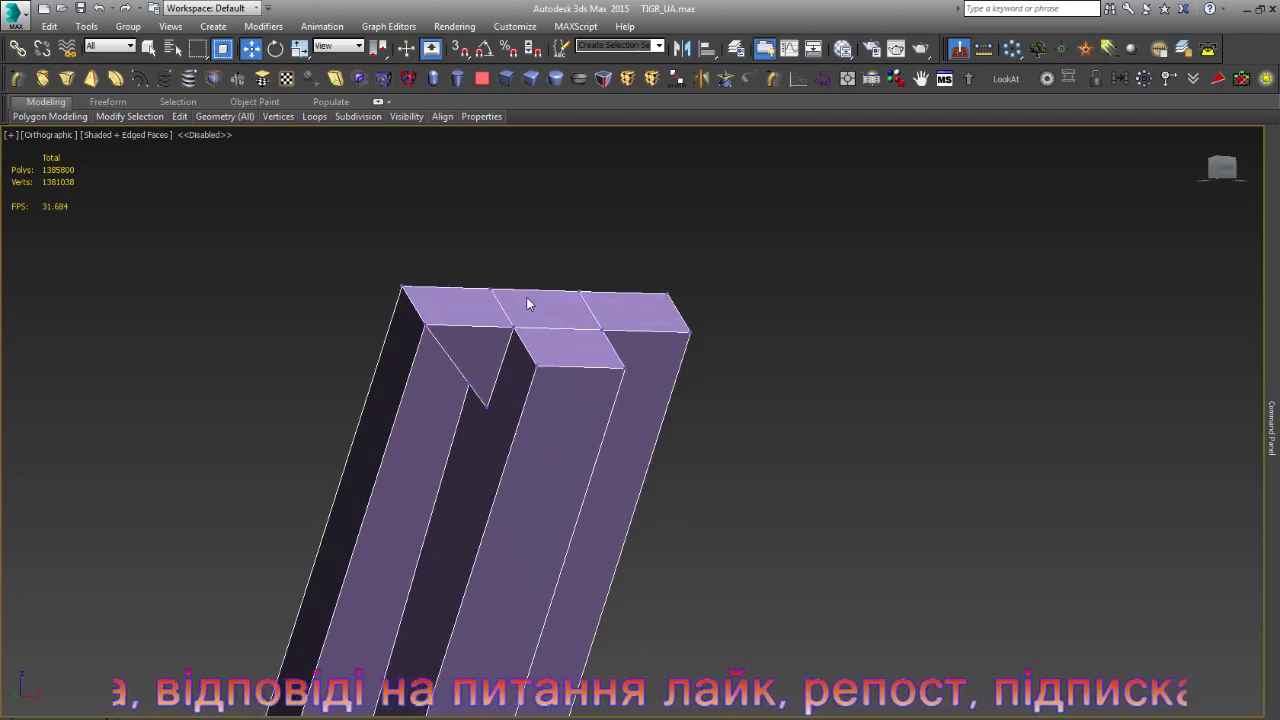
pyautogui.scroll(-2, 526, 297)
pyautogui.press('f')
pyautogui.press('z')
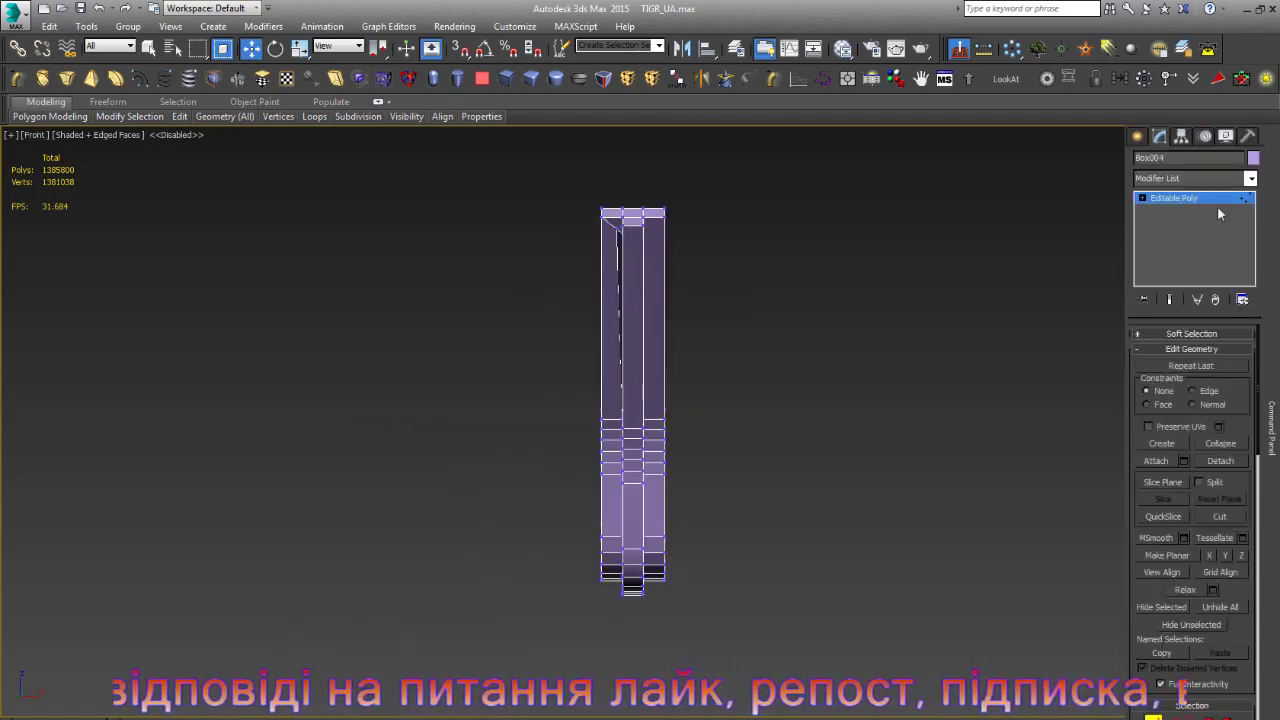
pyautogui.click(1142, 198)
pyautogui.click(1162, 209)
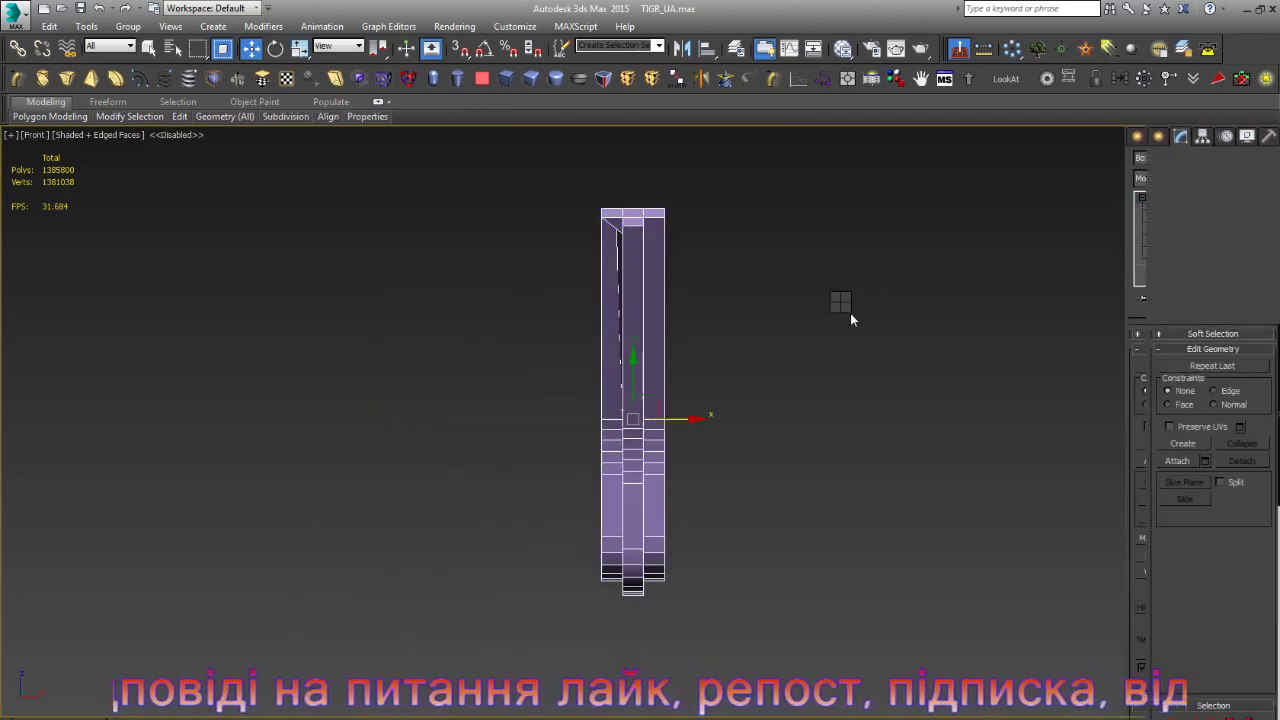
# - Add a Symmetry modifier, trying Z with Flip before settling on the Y mirror axis
pyautogui.scroll(10, 614, 198)
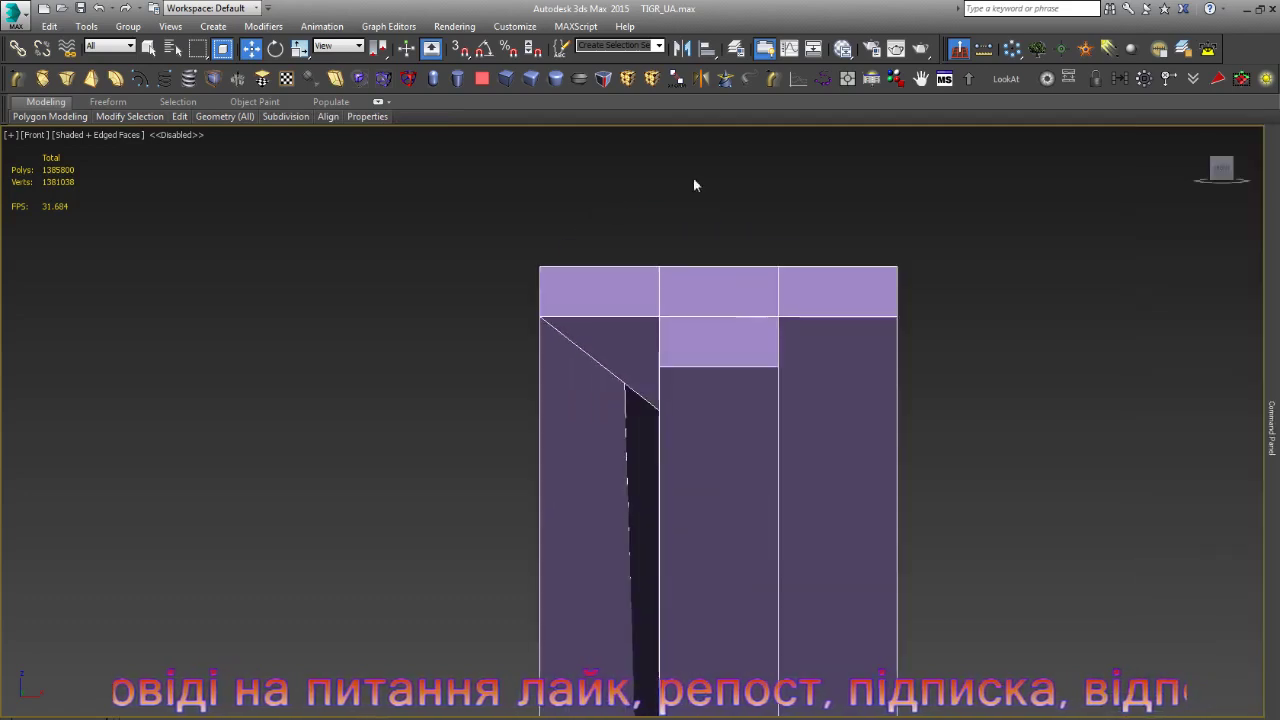
pyautogui.click(705, 86)
pyautogui.click(1213, 362)
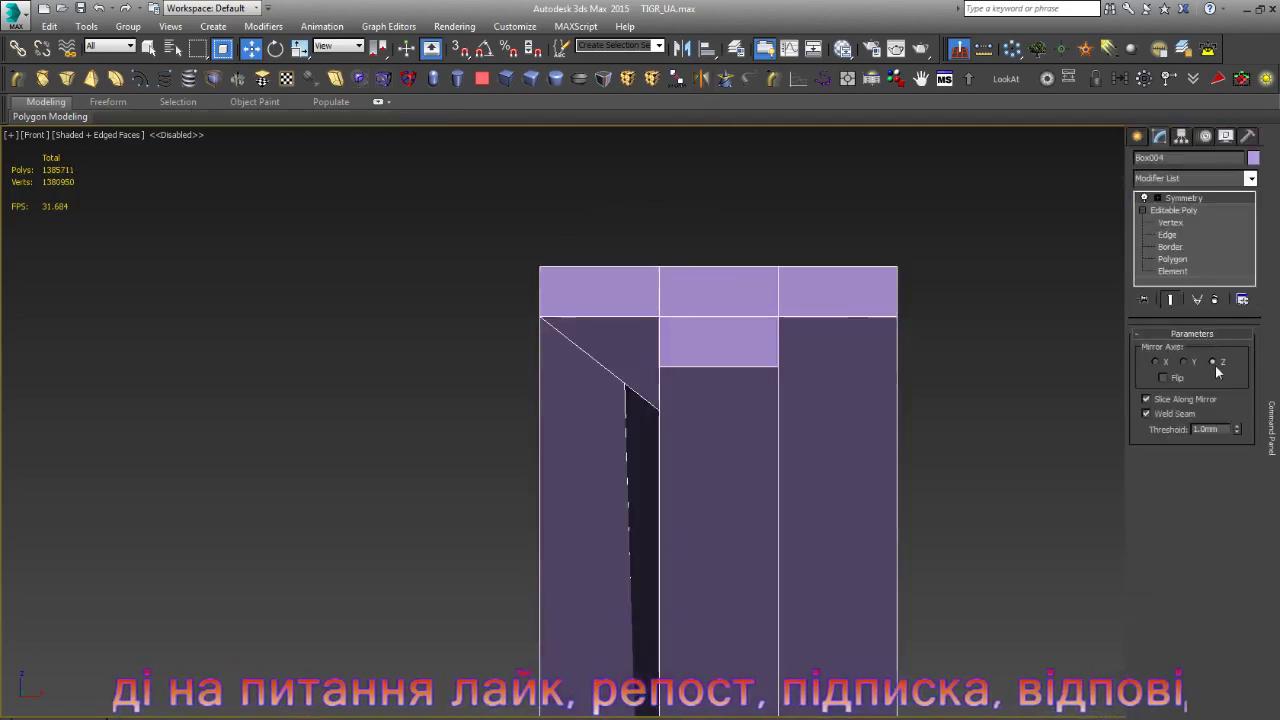
pyautogui.click(1163, 378)
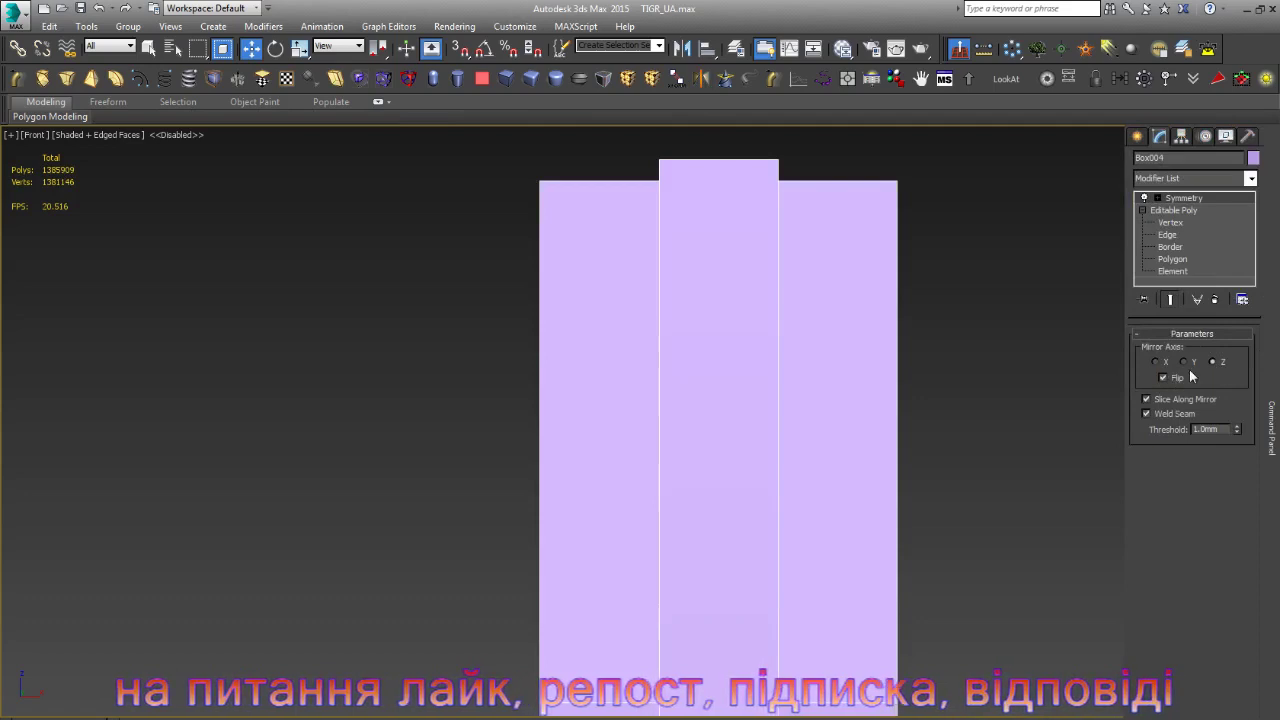
pyautogui.click(1189, 363)
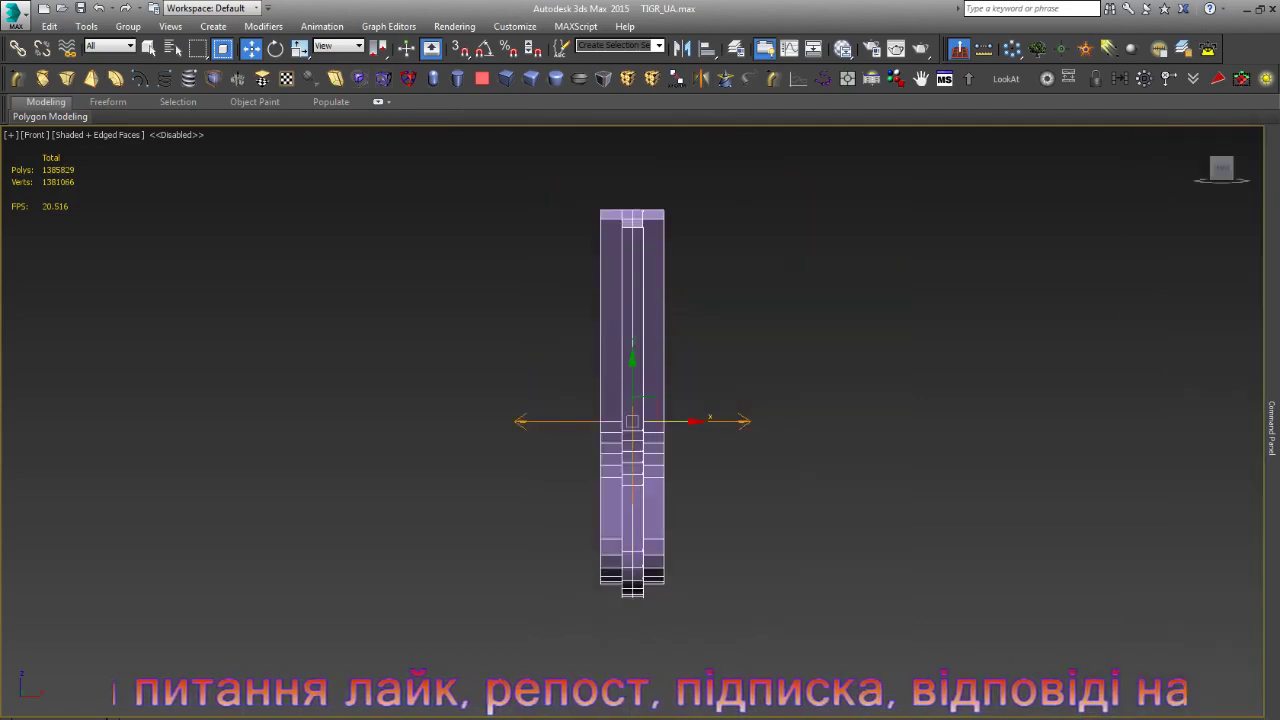
pyautogui.keyDown('alt'); pyautogui.moveTo(660, 446); pyautogui.dragTo(636, 443, button='middle'); pyautogui.keyUp('alt')
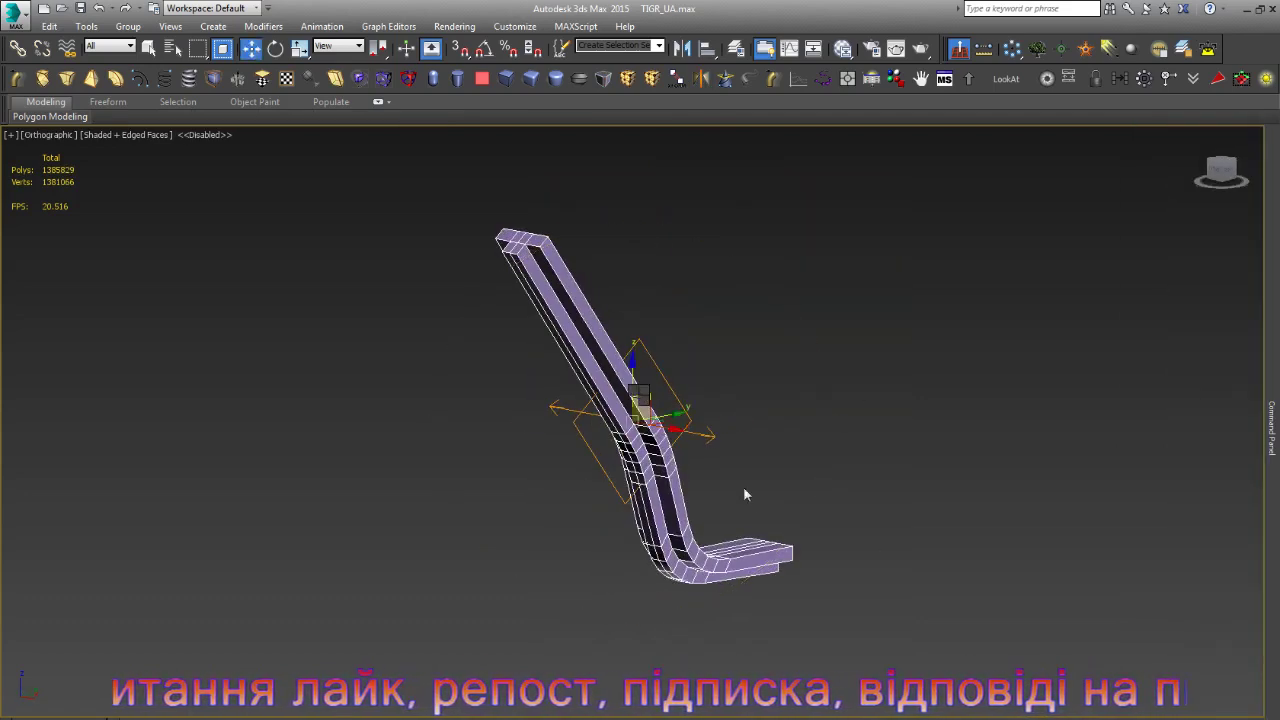
# - Extrude the three top-end polygons upward, then frame the whole strip at vertex level
pyautogui.scroll(8, 516, 202)
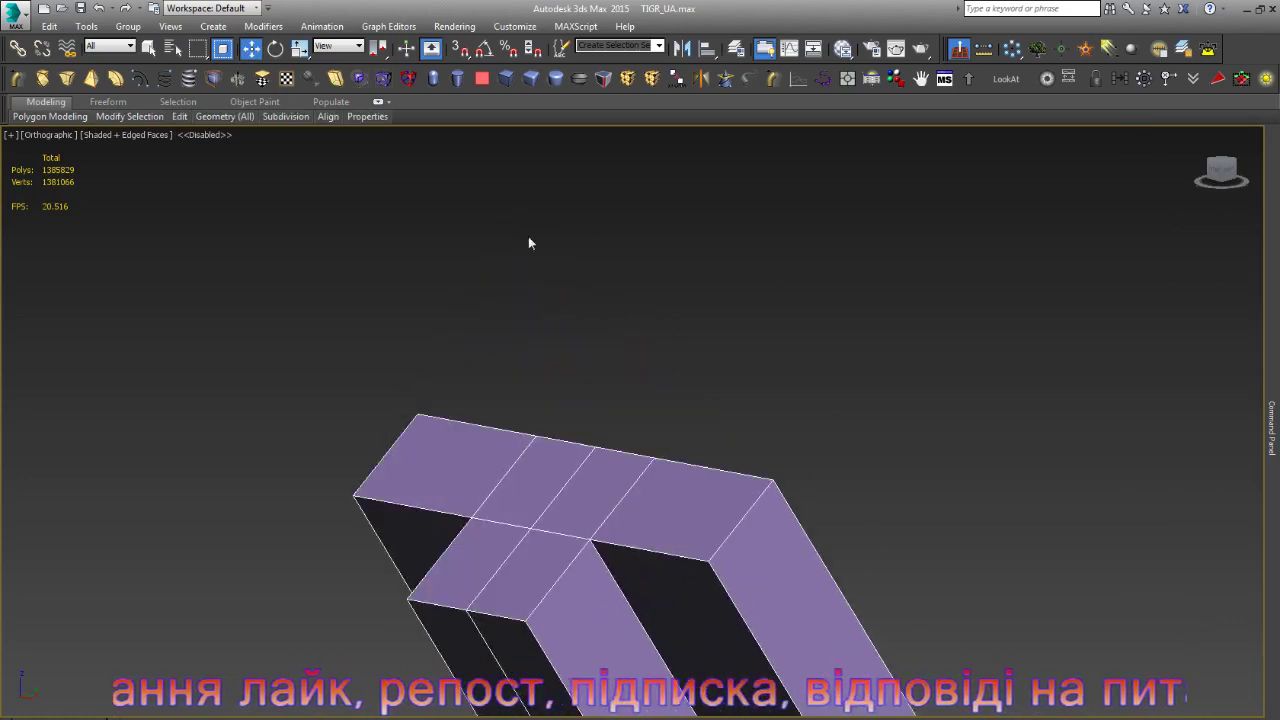
pyautogui.press('4')
pyautogui.click(500, 457)
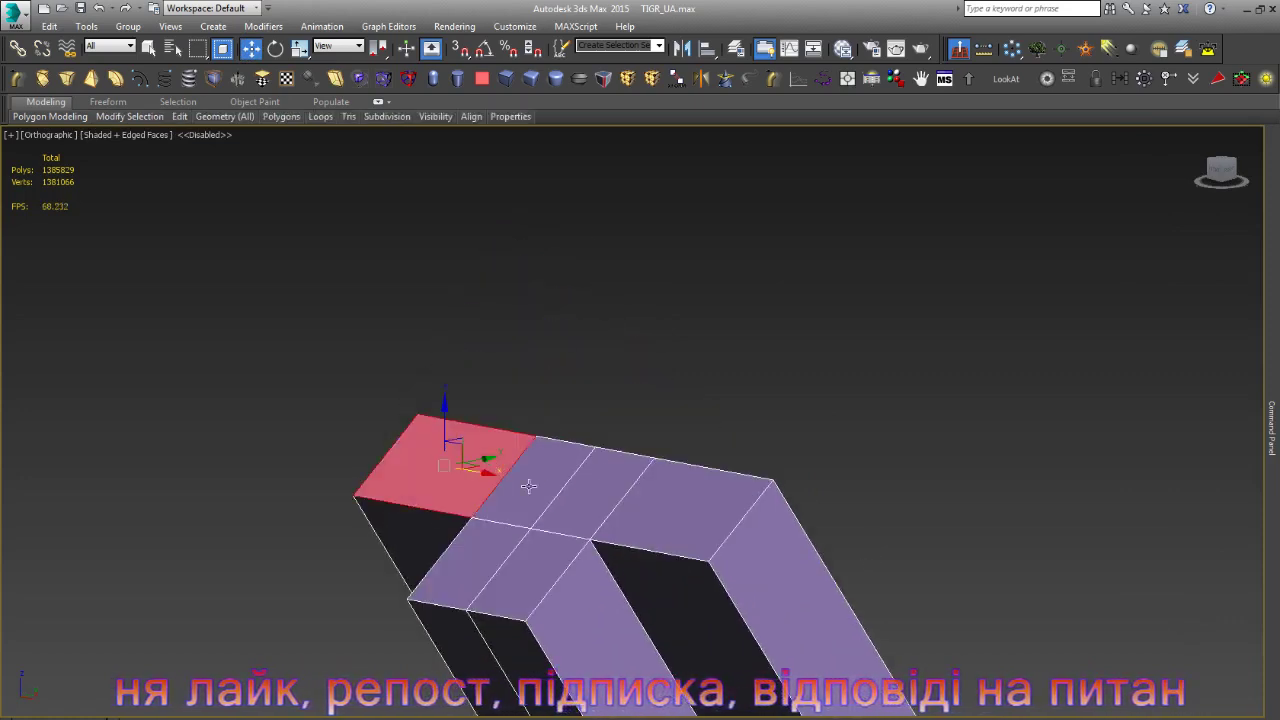
pyautogui.keyDown('ctrl'); pyautogui.click(529, 486); pyautogui.keyUp('ctrl')
pyautogui.keyDown('ctrl'); pyautogui.click(658, 474); pyautogui.keyUp('ctrl')
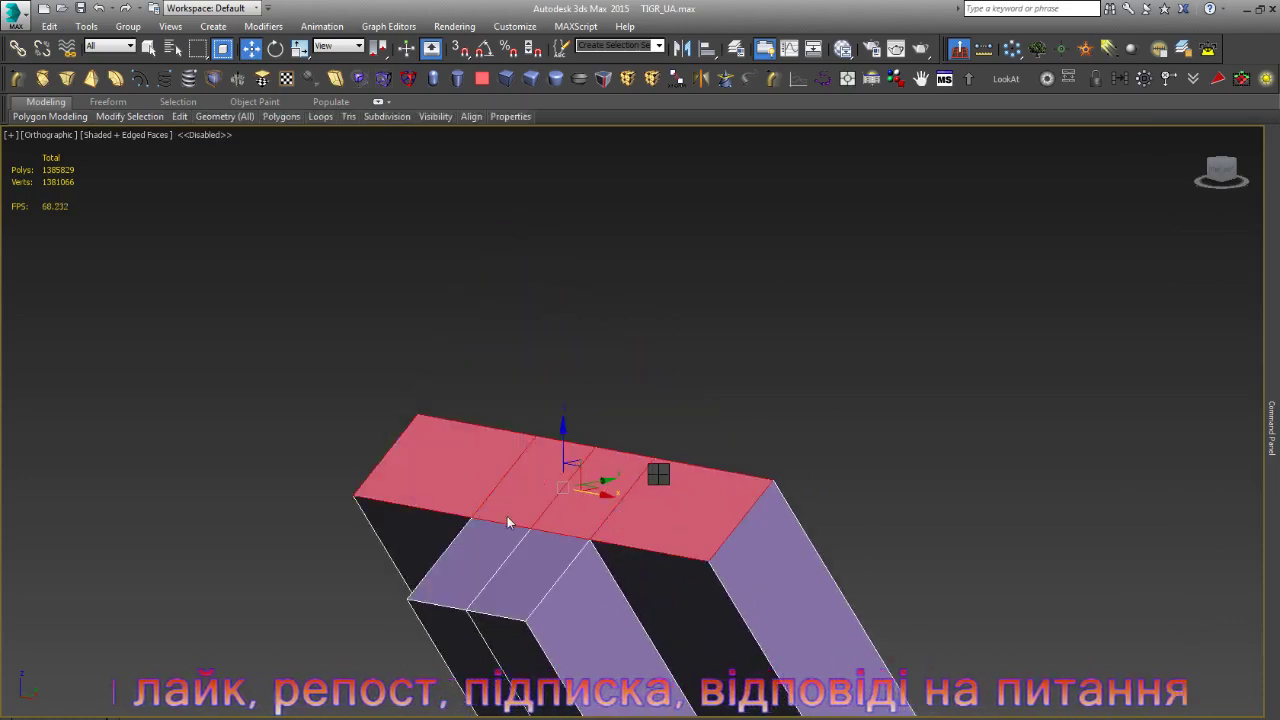
pyautogui.moveTo(508, 522)
pyautogui.mouseDown()
pyautogui.moveTo(597, 359)
pyautogui.moveTo(577, 280)
pyautogui.mouseUp()
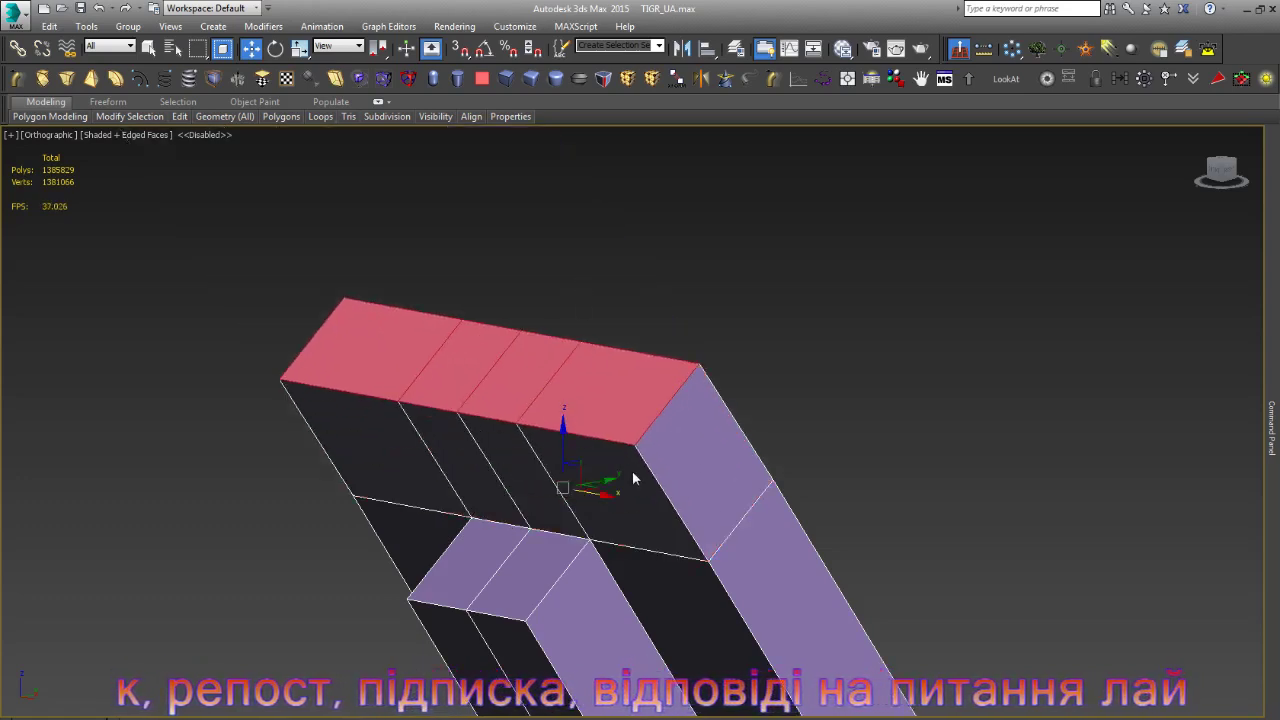
pyautogui.press('4')
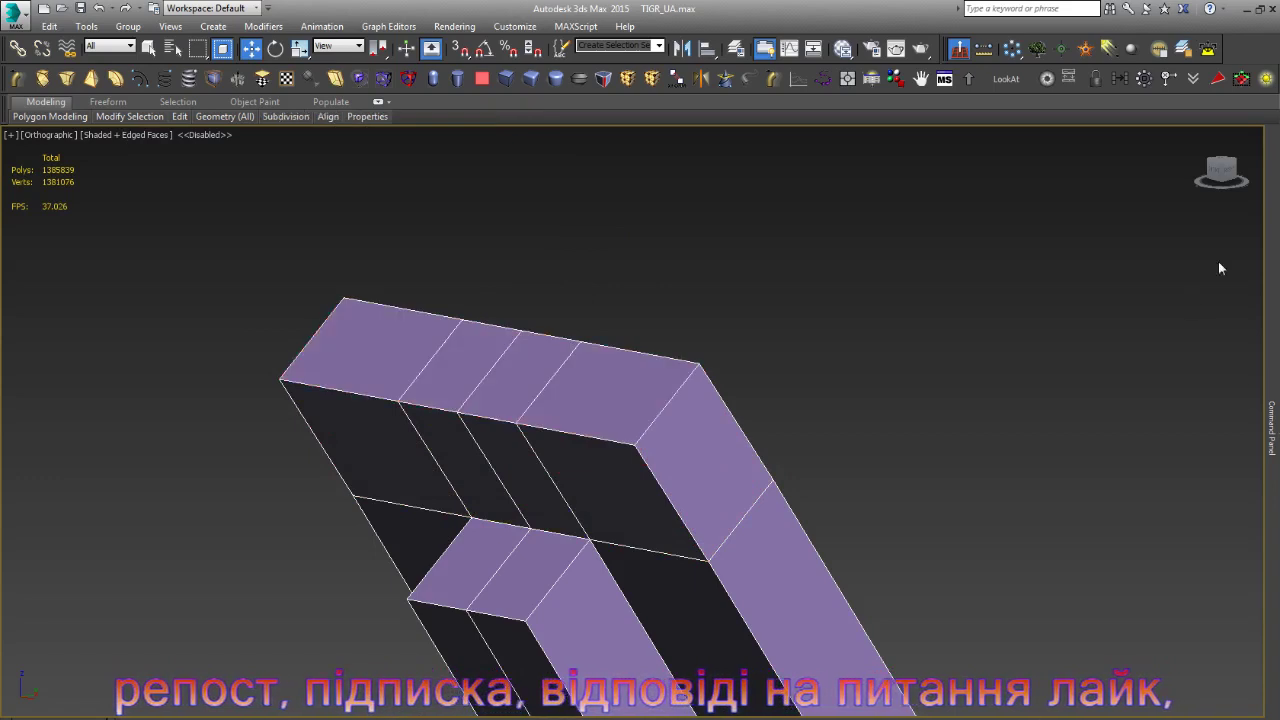
pyautogui.click(1143, 198)
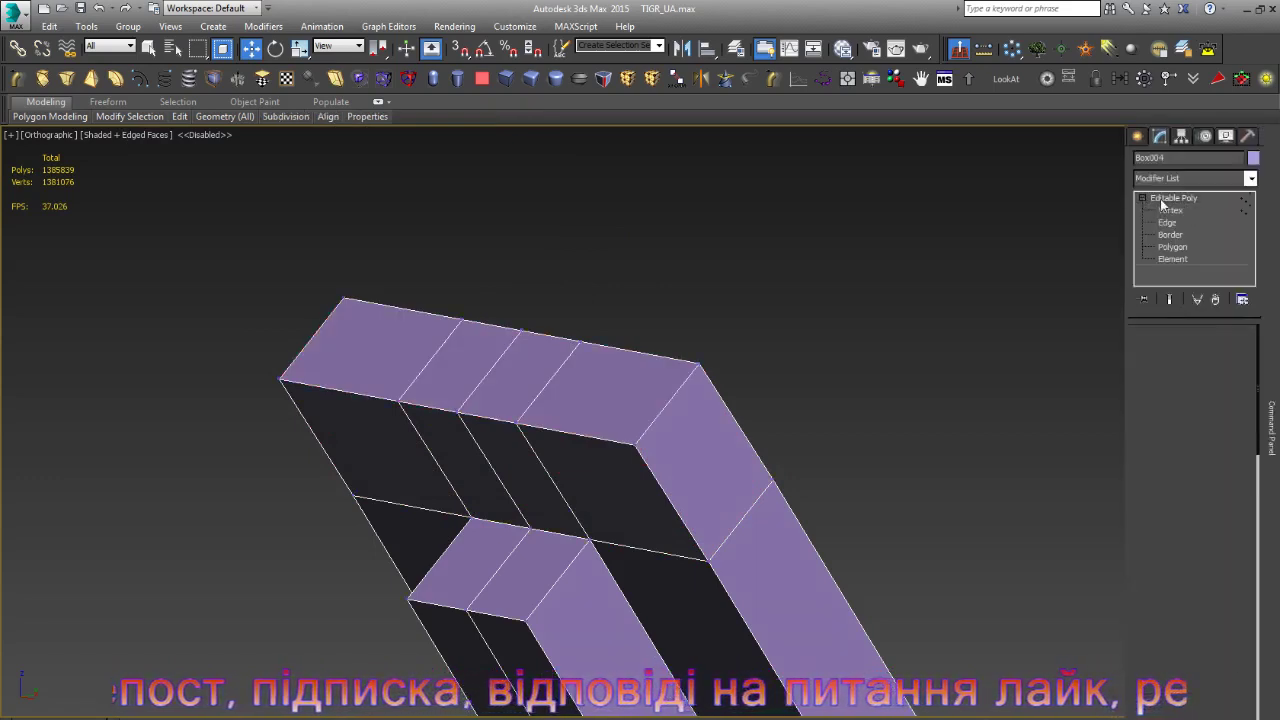
pyautogui.click(1166, 210)
pyautogui.press('z')
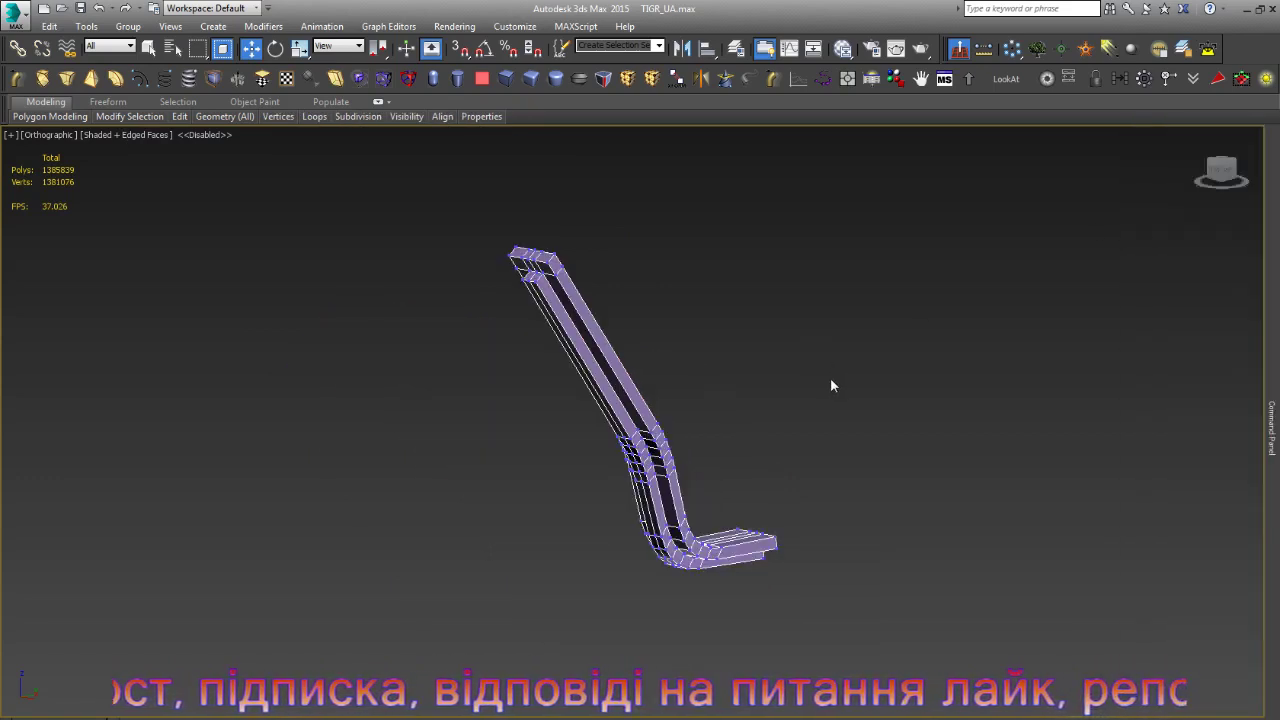
# - Check the engine-bay reference photo and move the top end's front corner edges to angle it
pyautogui.hotkey('alt', 'Tab')
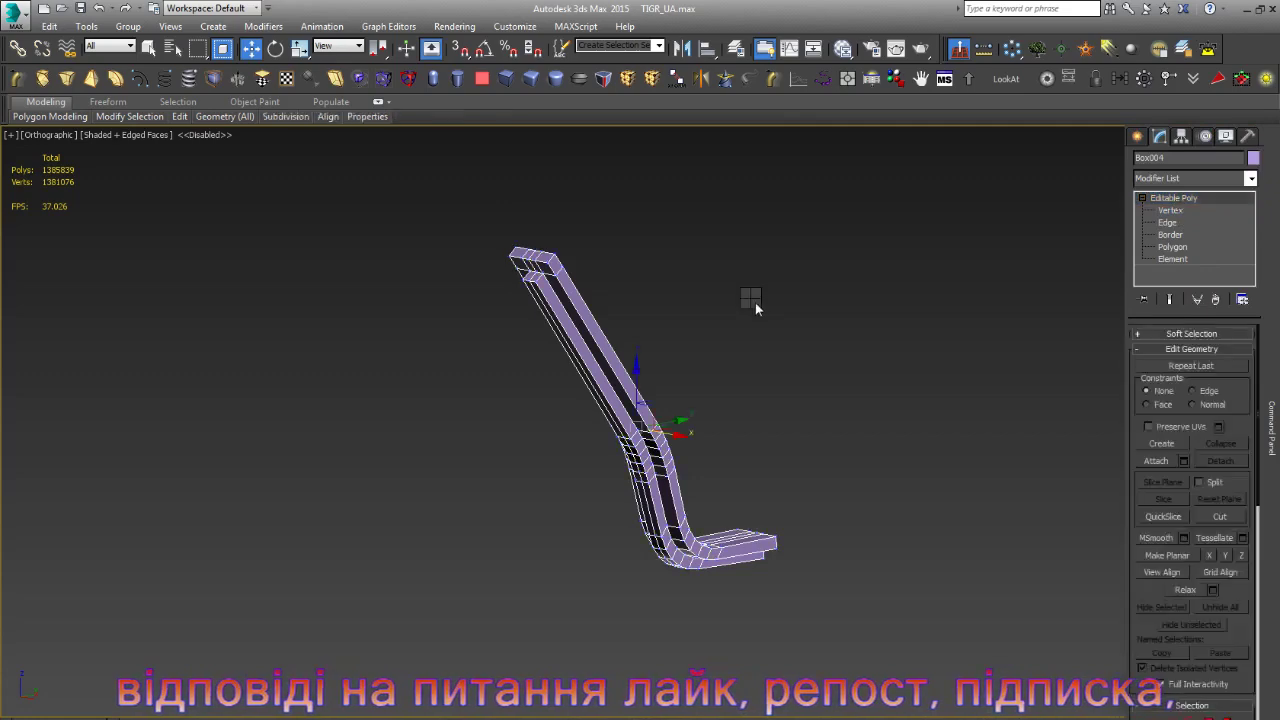
pyautogui.scroll(3, 473, 241)
pyautogui.scroll(4, 473, 241)
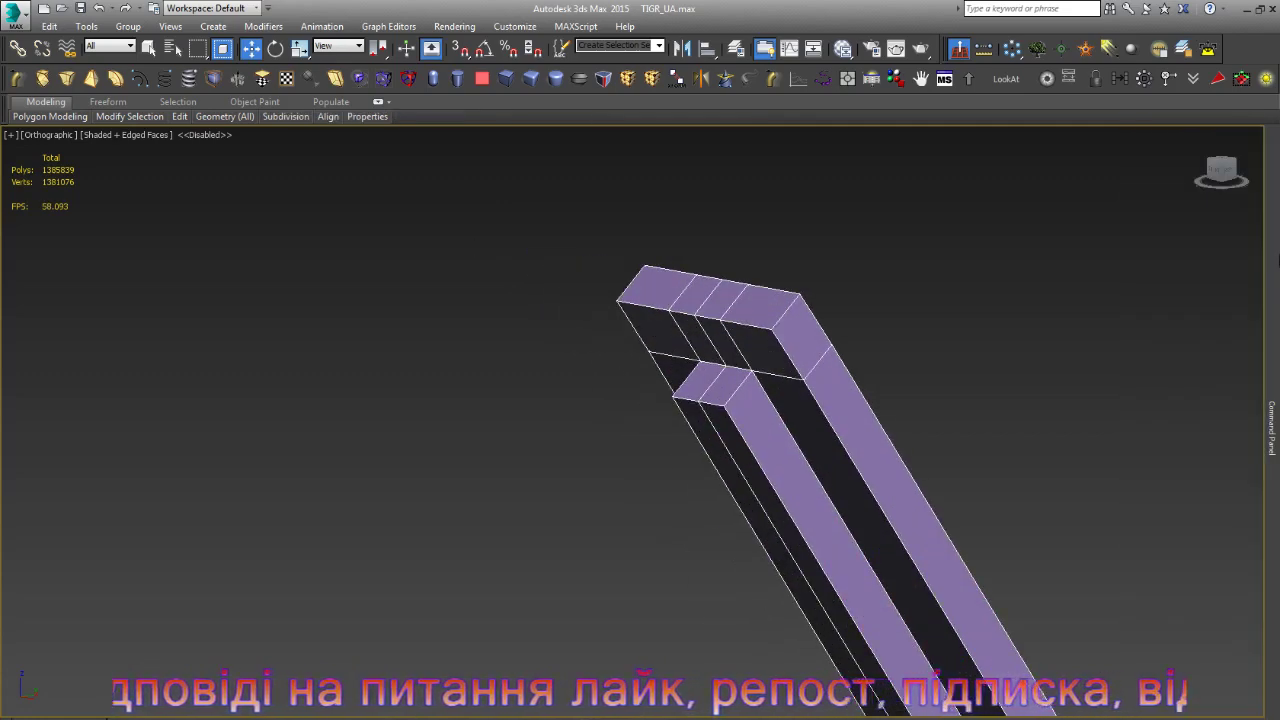
pyautogui.click(1167, 222)
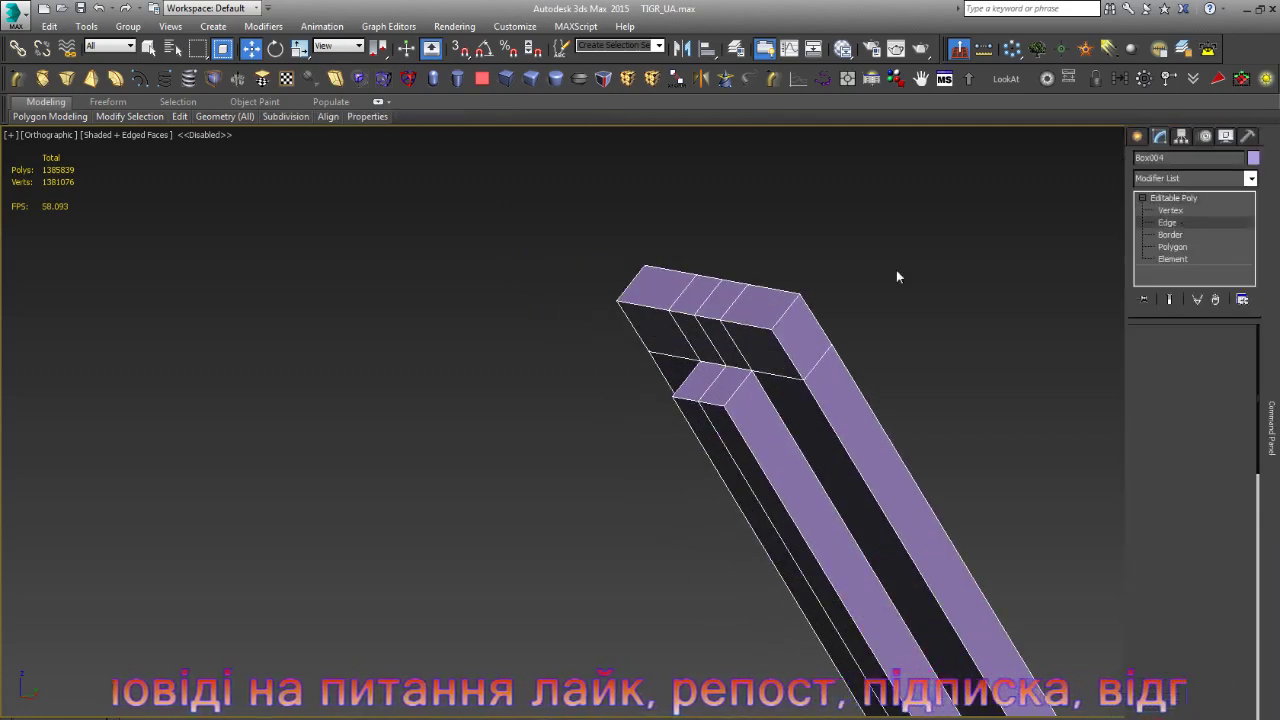
pyautogui.click(779, 331)
pyautogui.keyDown('alt'); pyautogui.moveTo(779, 331); pyautogui.dragTo(665, 294, button='middle'); pyautogui.keyUp('alt')
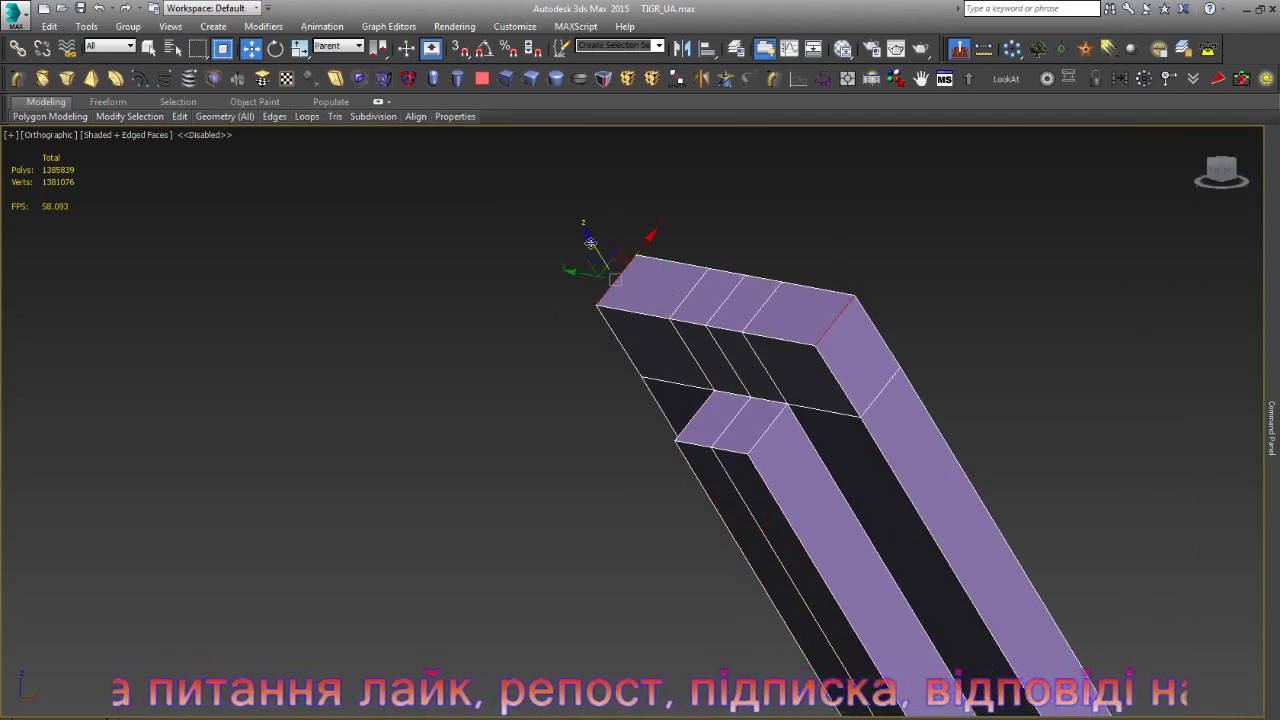
pyautogui.moveTo(590, 243); pyautogui.dragTo(629, 287)
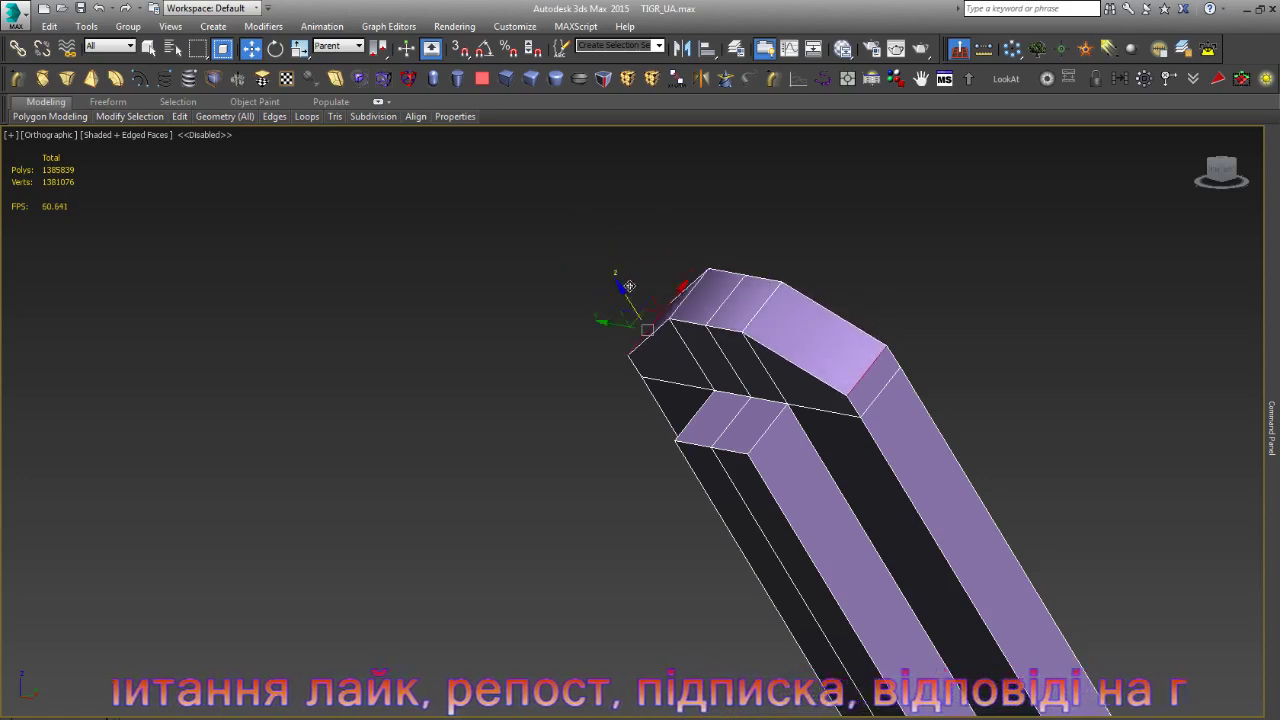
# - Adjust the end face's horizontal edge and the bend edges, then exit to object level
pyautogui.scroll(3, 760, 406)
pyautogui.click(765, 396)
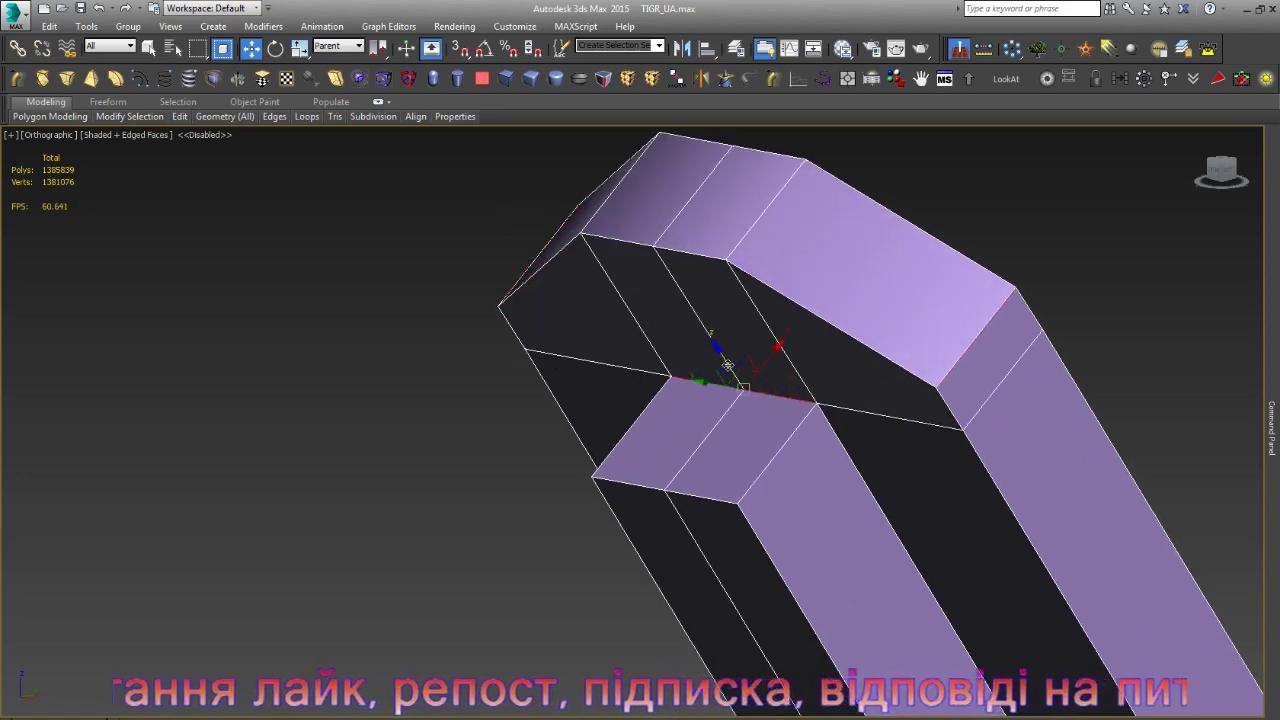
pyautogui.moveTo(727, 365); pyautogui.dragTo(720, 362)
pyautogui.scroll(-4, 636, 287)
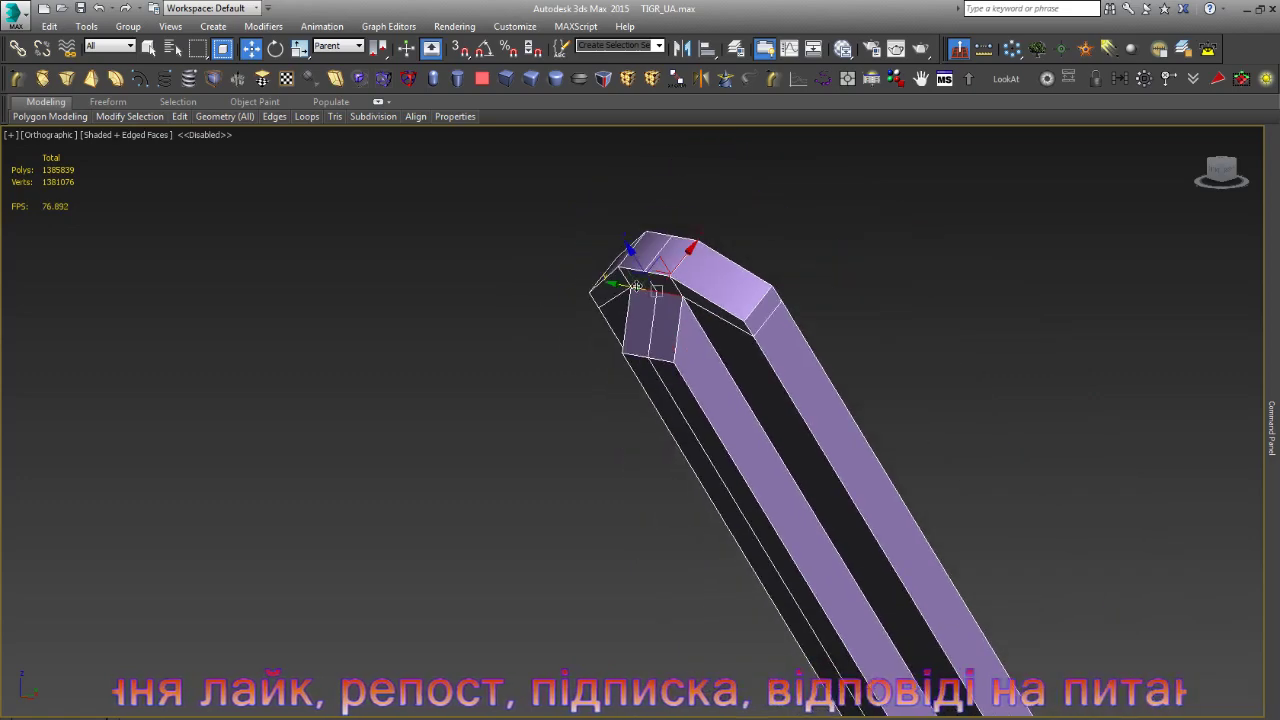
pyautogui.scroll(-3, 636, 287)
pyautogui.scroll(-2, 636, 287)
pyautogui.scroll(5, 769, 444)
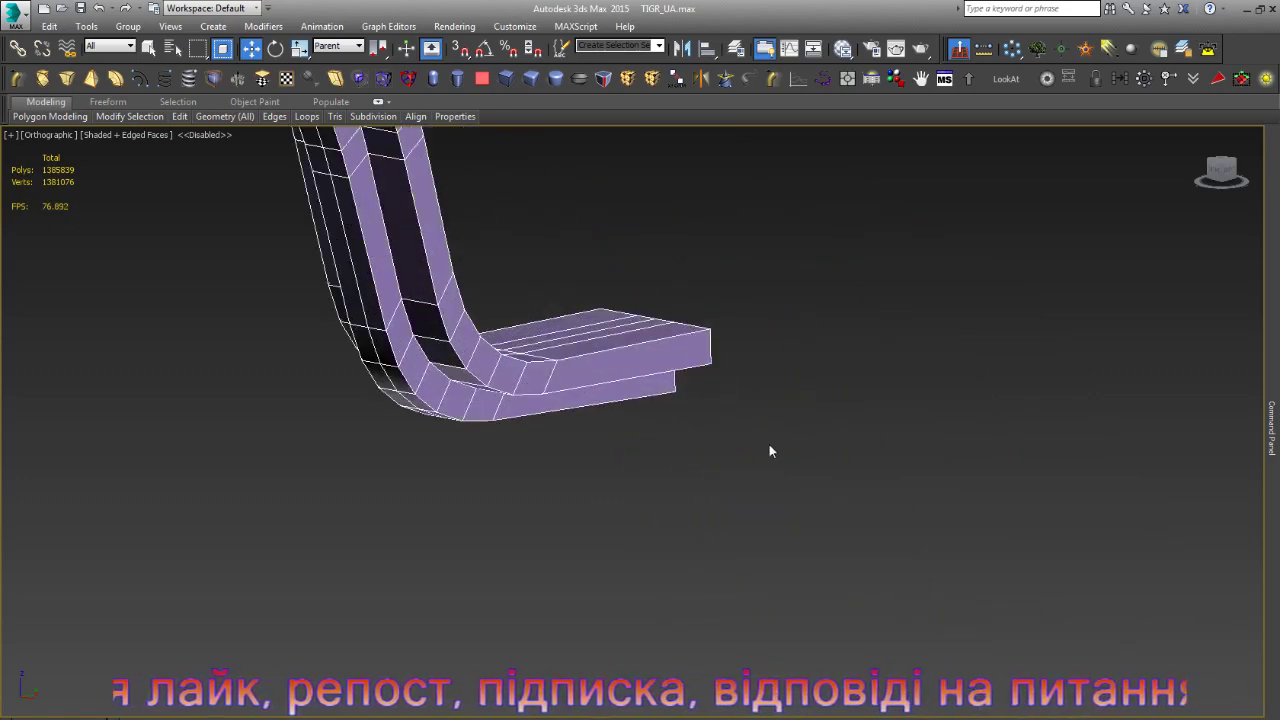
pyautogui.moveTo(795, 428); pyautogui.dragTo(612, 259)
pyautogui.moveTo(700, 420)
pyautogui.keyDown('alt'); pyautogui.mouseDown(button='middle')
pyautogui.moveTo(613, 432)
pyautogui.moveTo(586, 394)
pyautogui.mouseUp(button='middle'); pyautogui.keyUp('alt')
pyautogui.press('w')
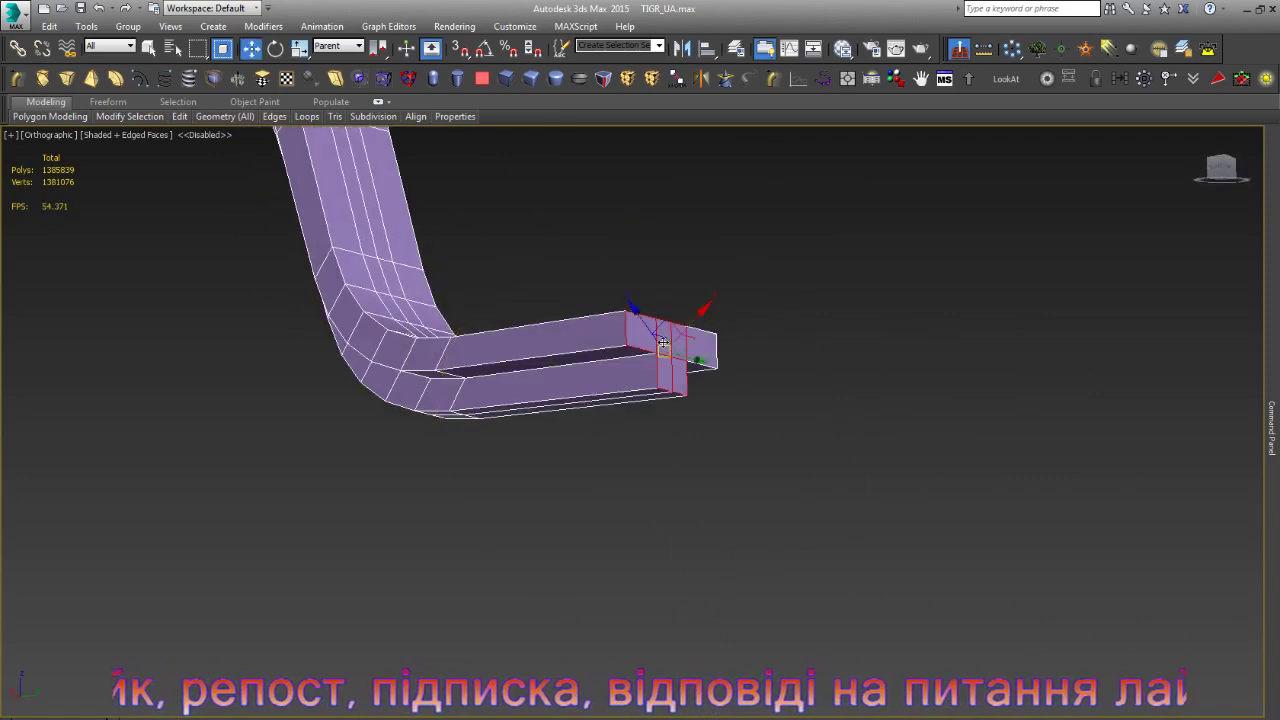
pyautogui.click(1172, 197)
# - Frame the whole bar in the view and reselect it
pyautogui.press('z')
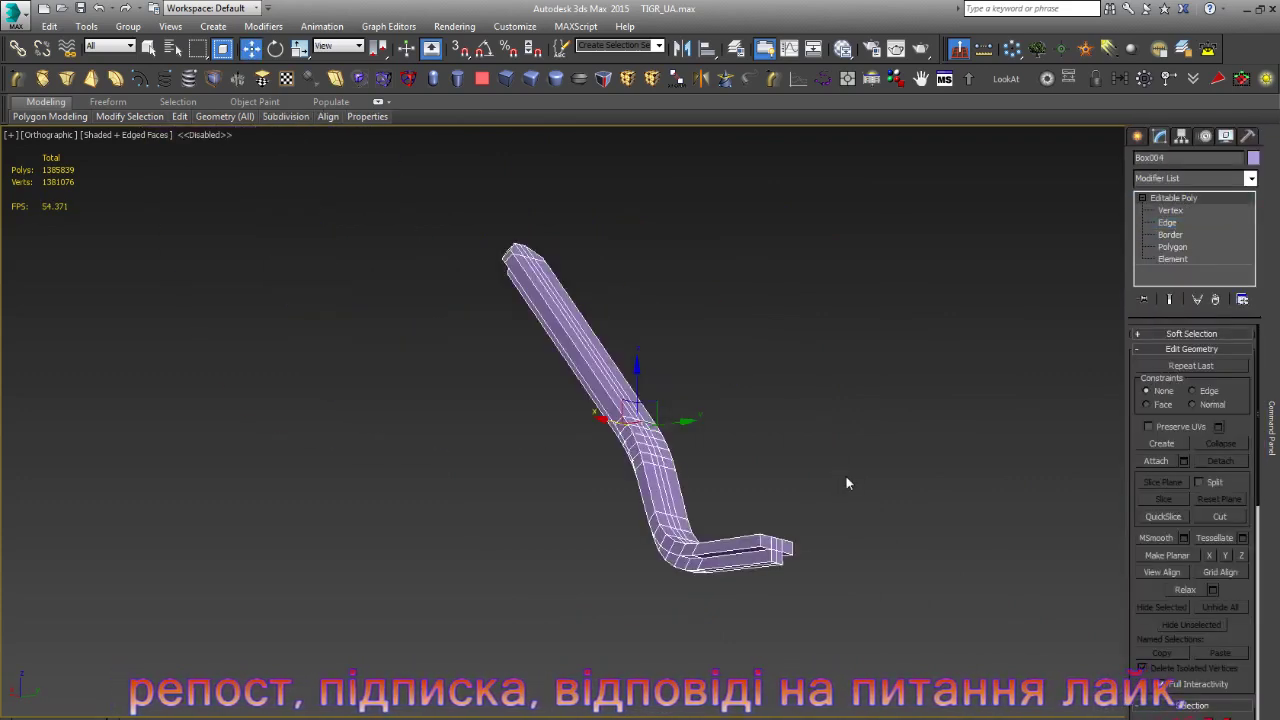
pyautogui.click(788, 573)
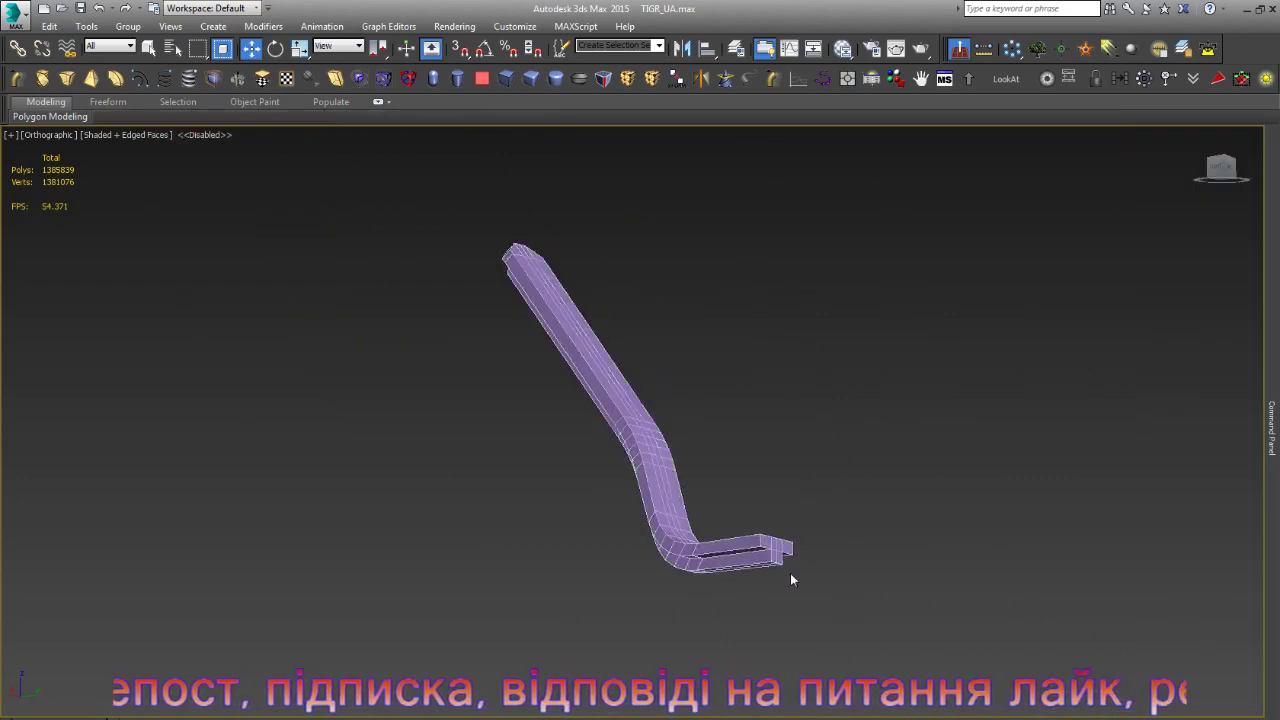
pyautogui.scroll(5, 790, 573)
pyautogui.click(846, 520)
pyautogui.scroll(5, 846, 520)
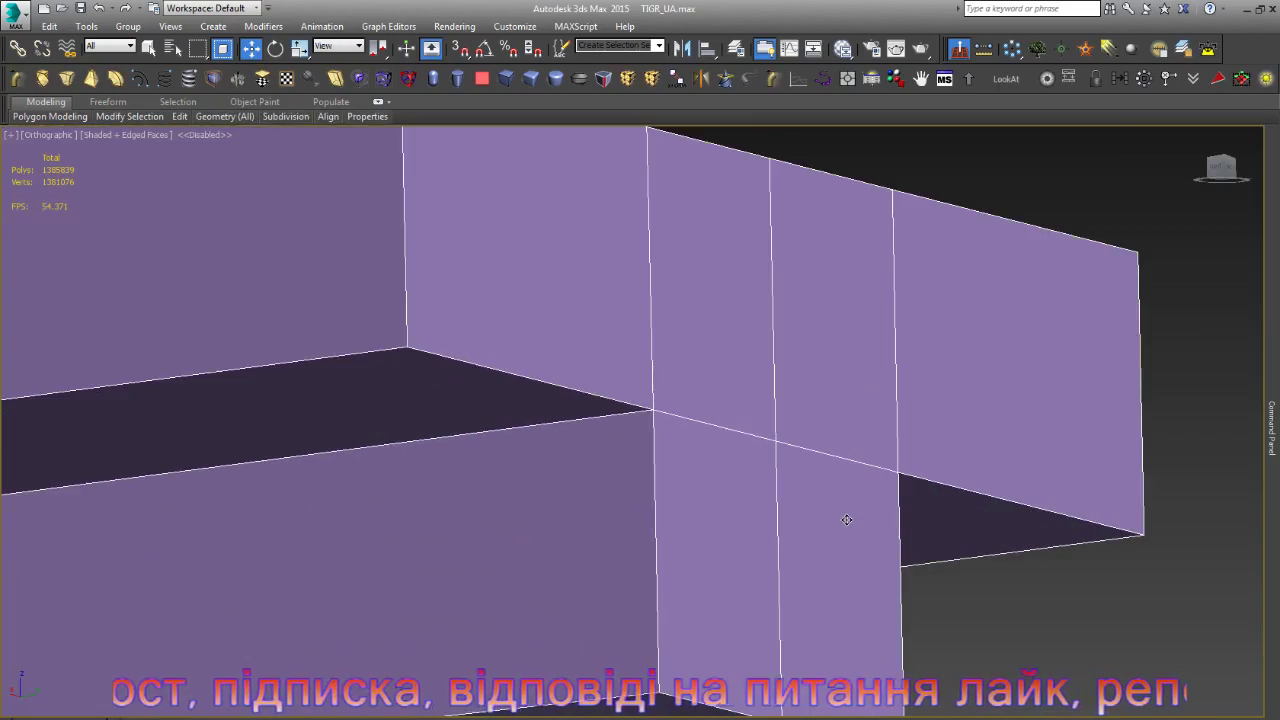
# - Insert Swift Loop edge loops near the foot's top, bottom and left-wall corners
pyautogui.keyDown('shift'); pyautogui.moveTo(661, 443); pyautogui.dragTo(662, 544); pyautogui.keyUp('shift')
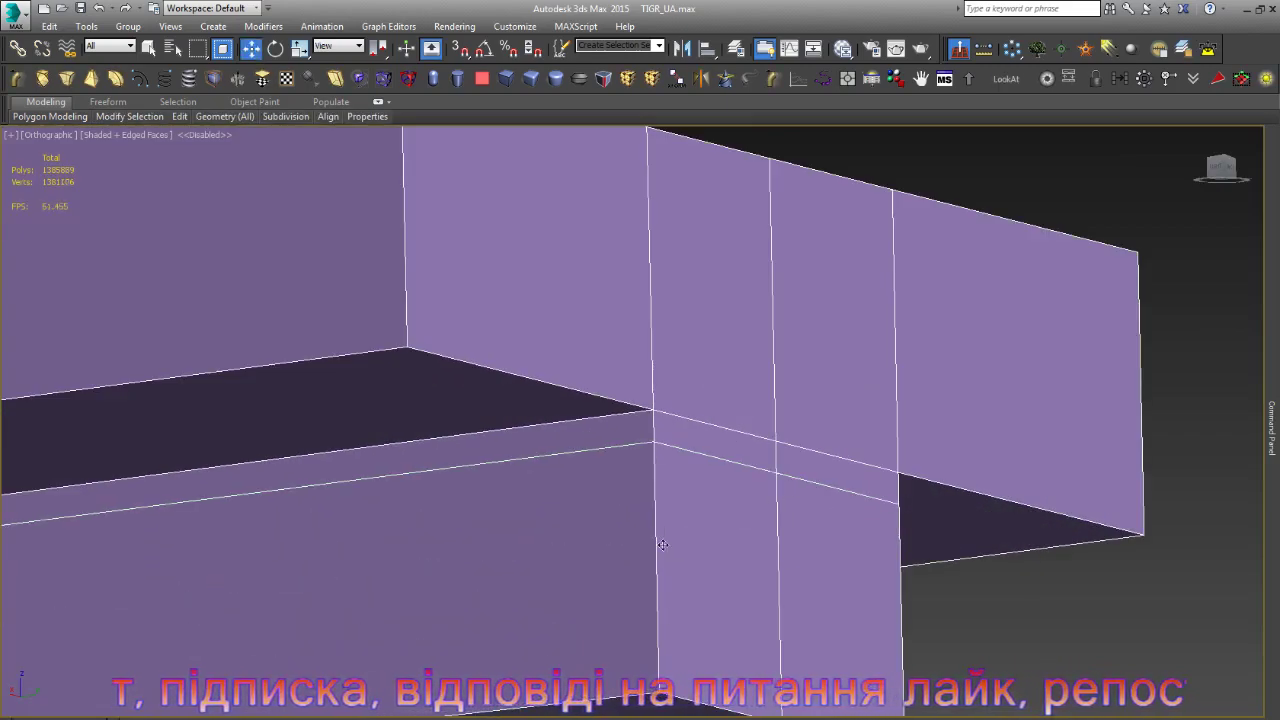
pyautogui.keyDown('shift'); pyautogui.moveTo(664, 669); pyautogui.dragTo(662, 705); pyautogui.keyUp('shift')
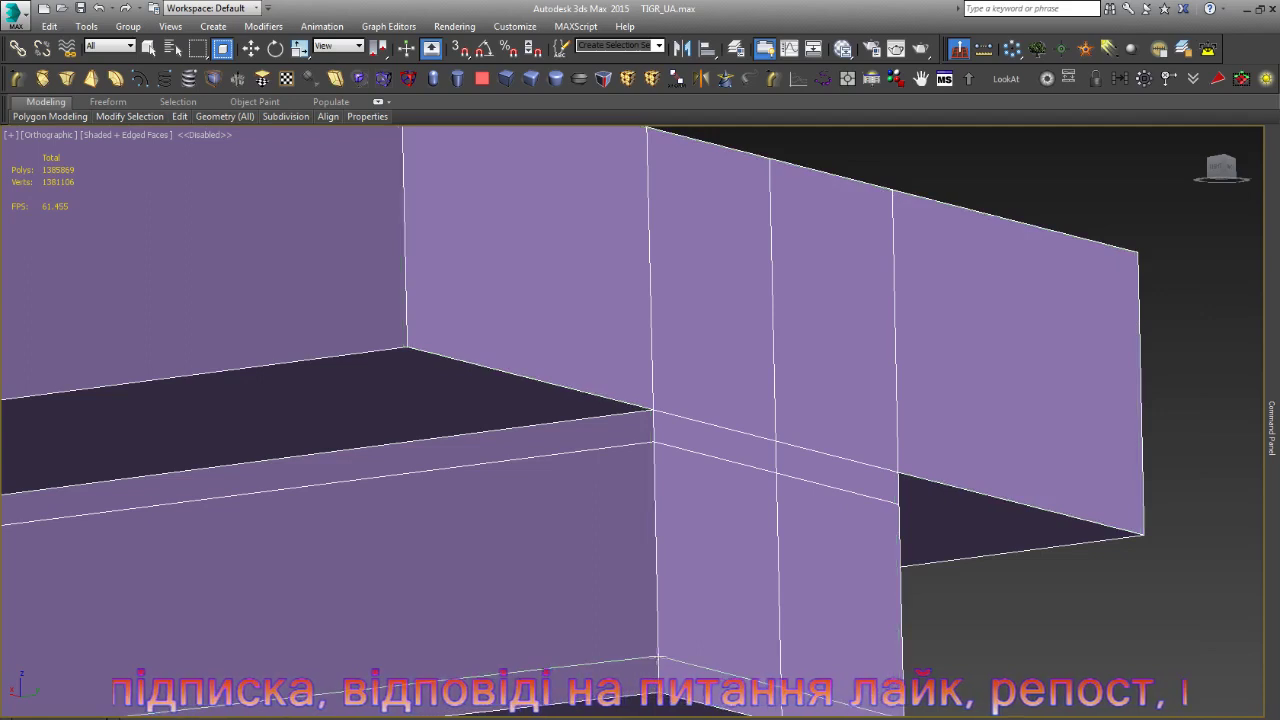
pyautogui.keyDown('shift'); pyautogui.moveTo(637, 508); pyautogui.dragTo(634, 465); pyautogui.keyUp('shift')
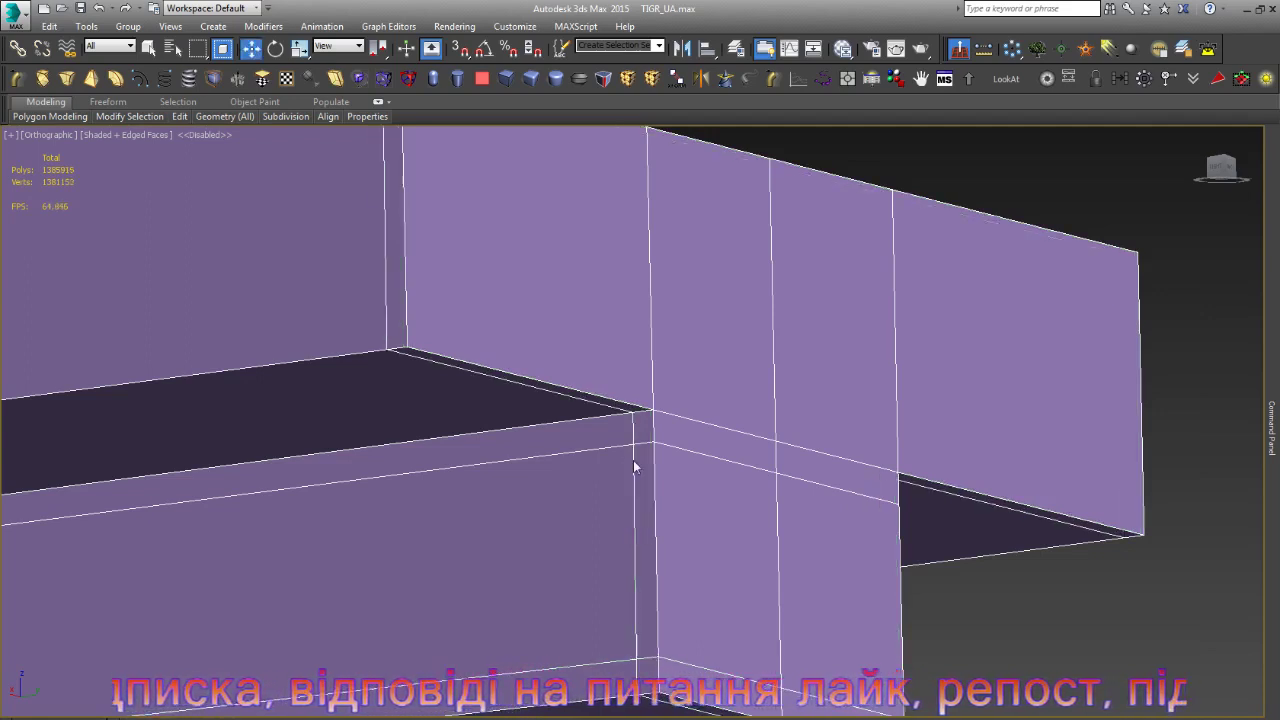
pyautogui.click(409, 330)
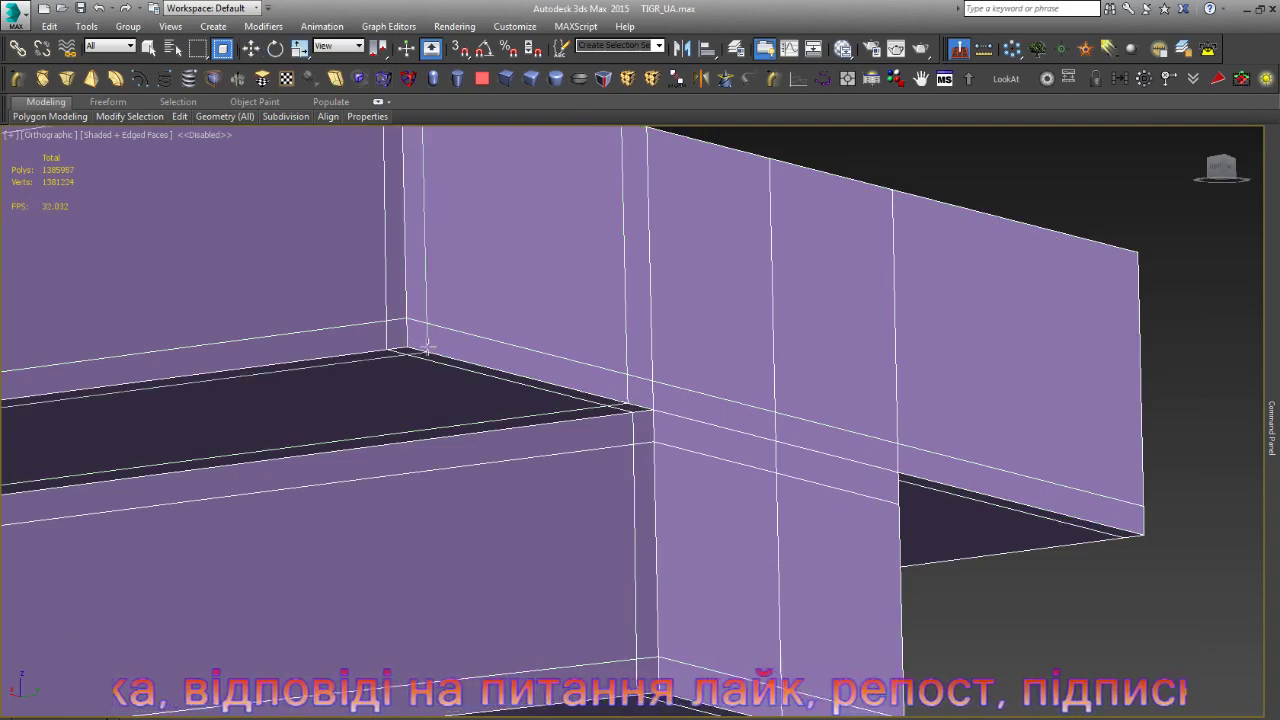
pyautogui.press('w')
pyautogui.scroll(-3, 577, 563)
pyautogui.scroll(3, 577, 563)
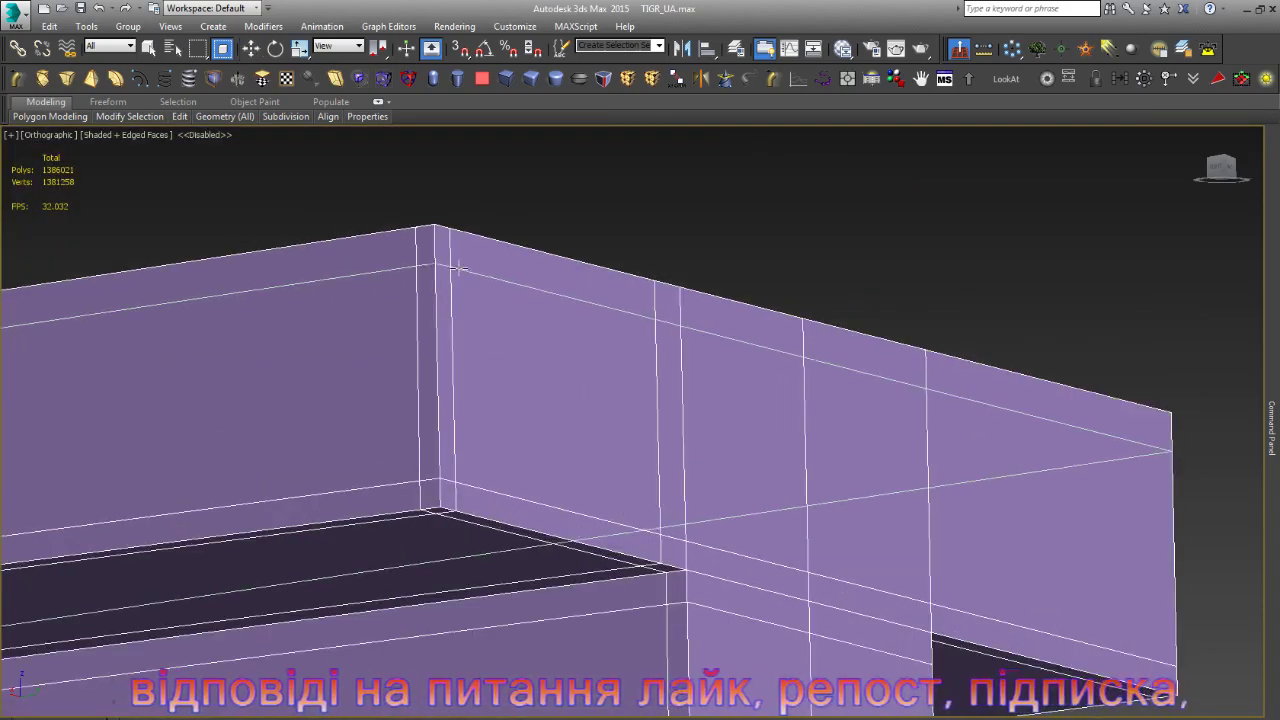
pyautogui.scroll(-3, 477, 267)
pyautogui.scroll(4, 502, 411)
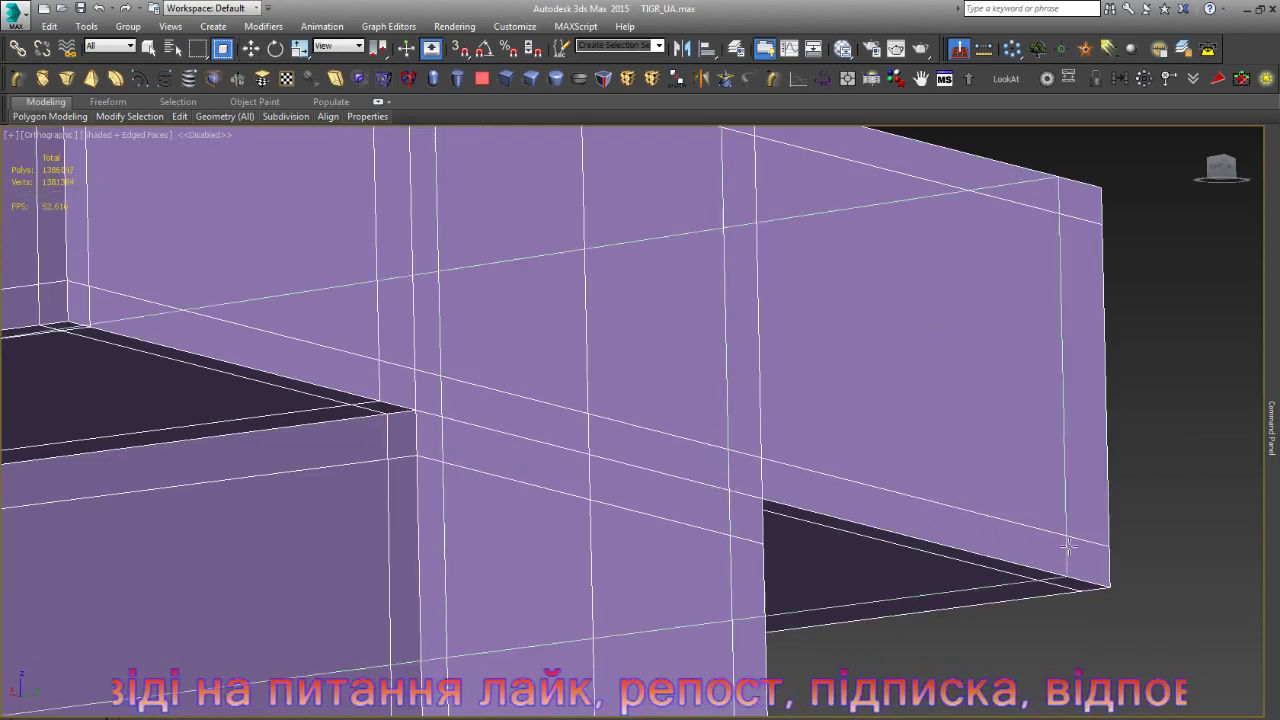
pyautogui.scroll(-5, 1011, 455)
# - Arc Rotate the view to face the bar's angled top end
pyautogui.scroll(-5, 1011, 455)
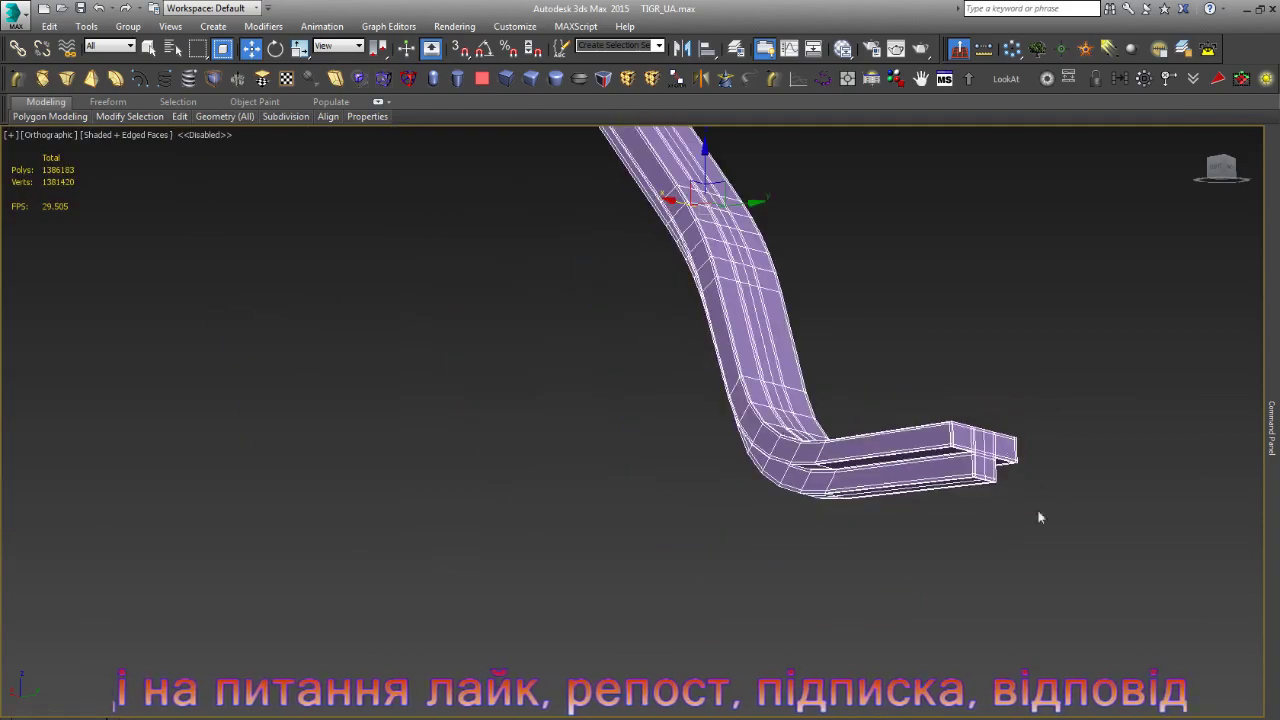
pyautogui.click(1272, 420)
pyautogui.hotkey('ctrl', 'r')
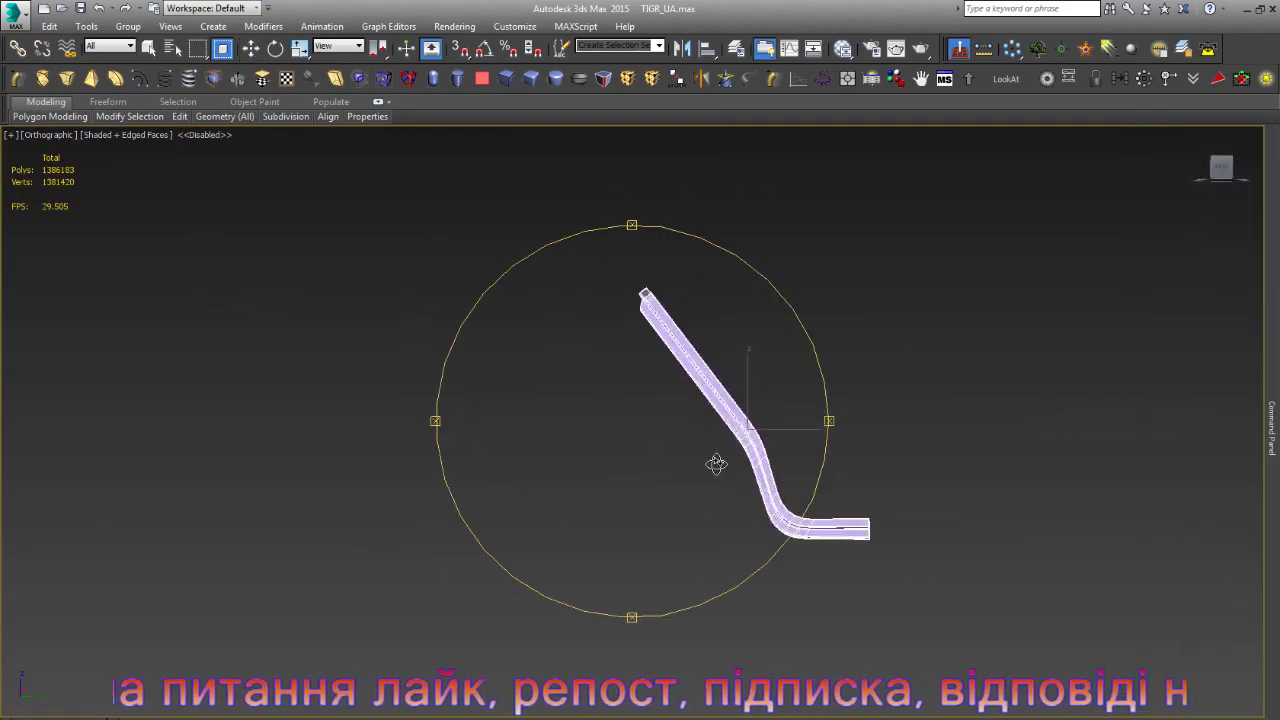
pyautogui.moveTo(723, 470); pyautogui.dragTo(726, 375)
pyautogui.scroll(2, 670, 315)
pyautogui.scroll(4, 670, 315)
pyautogui.scroll(2, 670, 315)
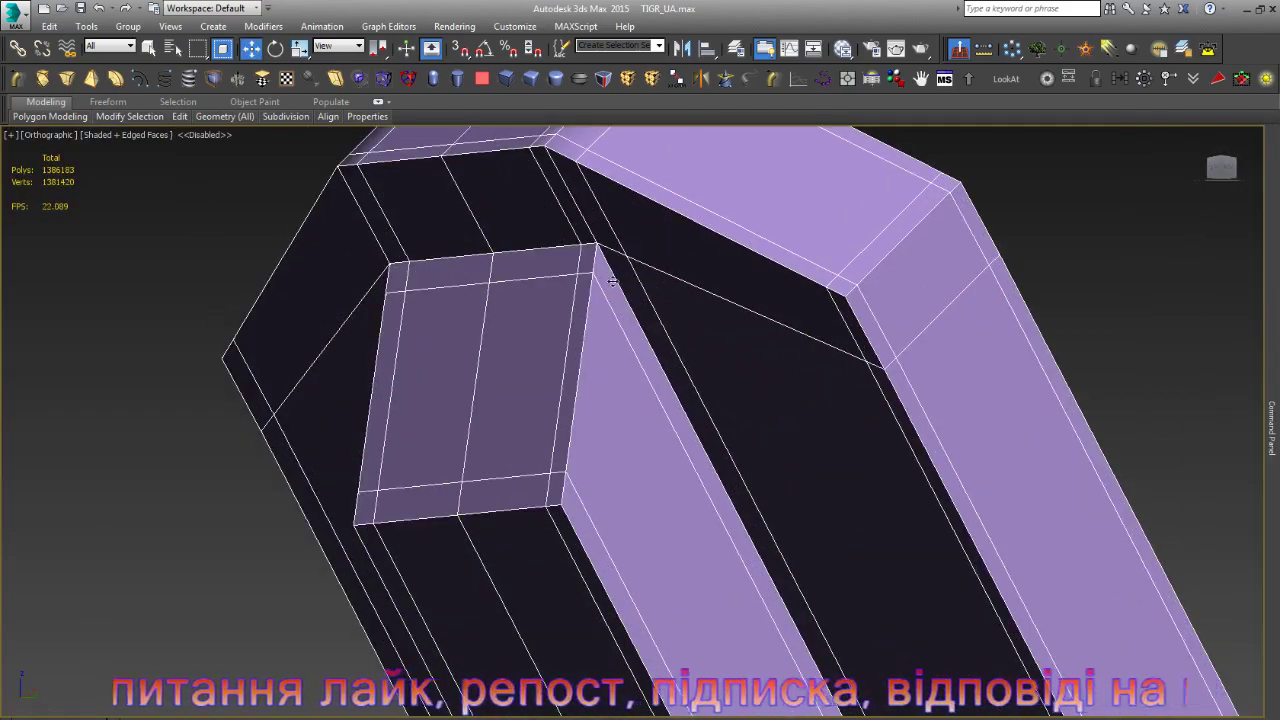
pyautogui.scroll(4, 613, 280)
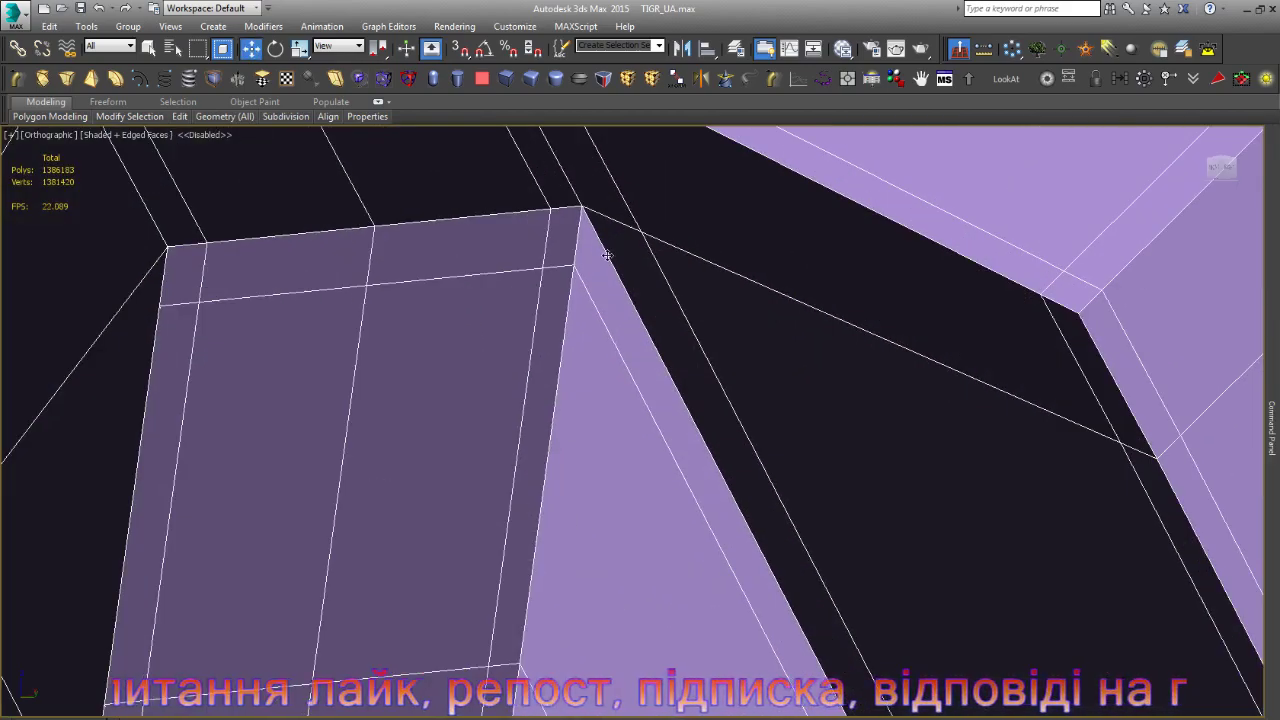
# - Insert three support edge loops near the top end's corners and select the bar element
pyautogui.click(567, 189)
pyautogui.click(567, 189)
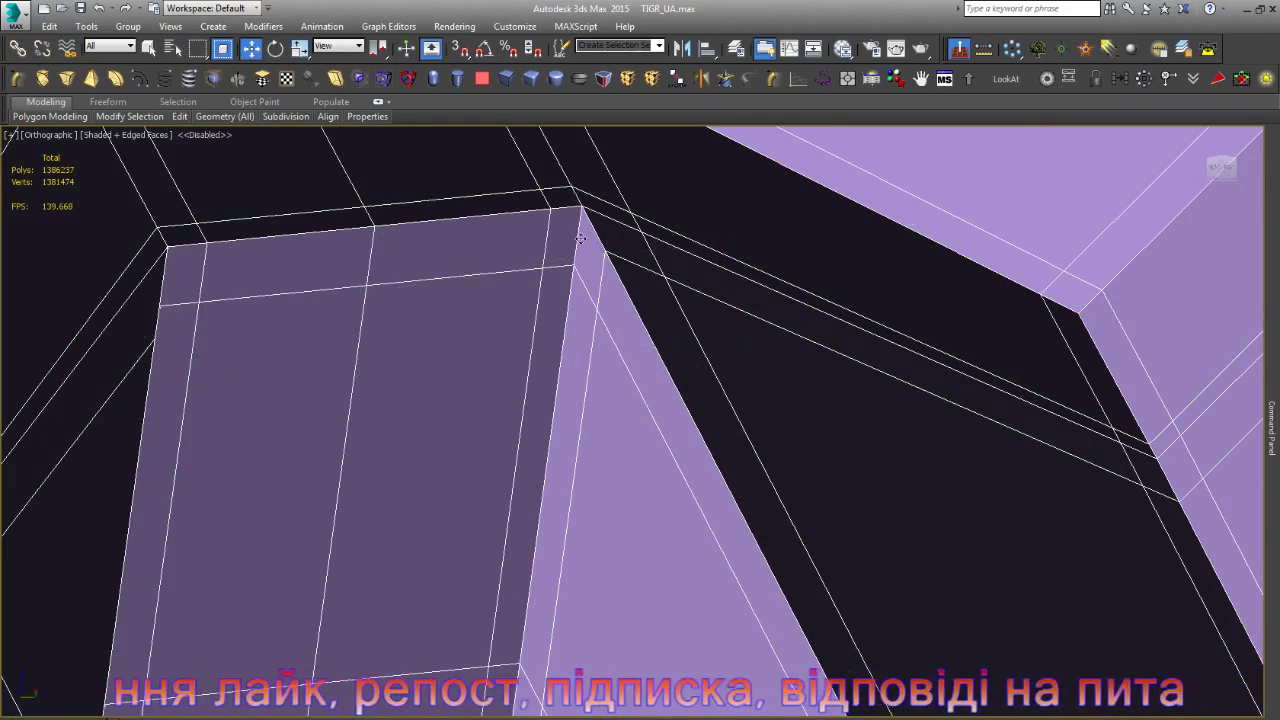
pyautogui.scroll(-3, 650, 300)
pyautogui.press('w')
pyautogui.scroll(4, 772, 412)
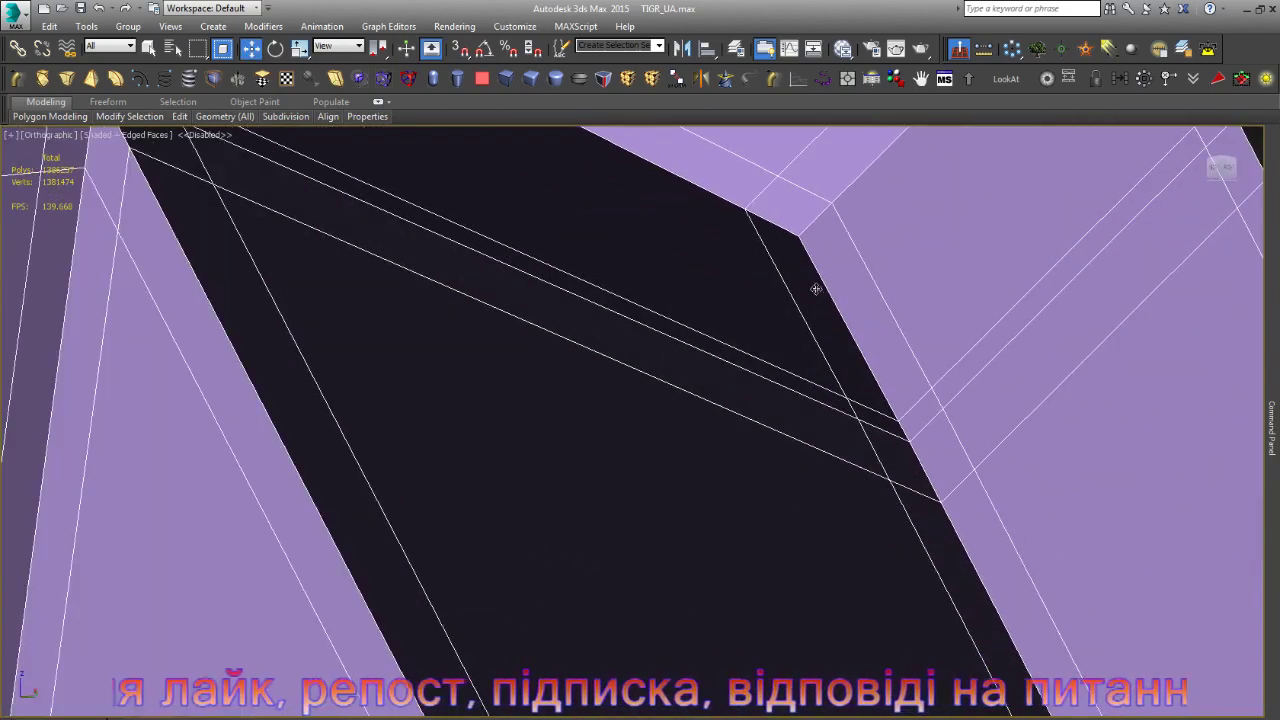
pyautogui.click(812, 280)
pyautogui.scroll(-4, 700, 440)
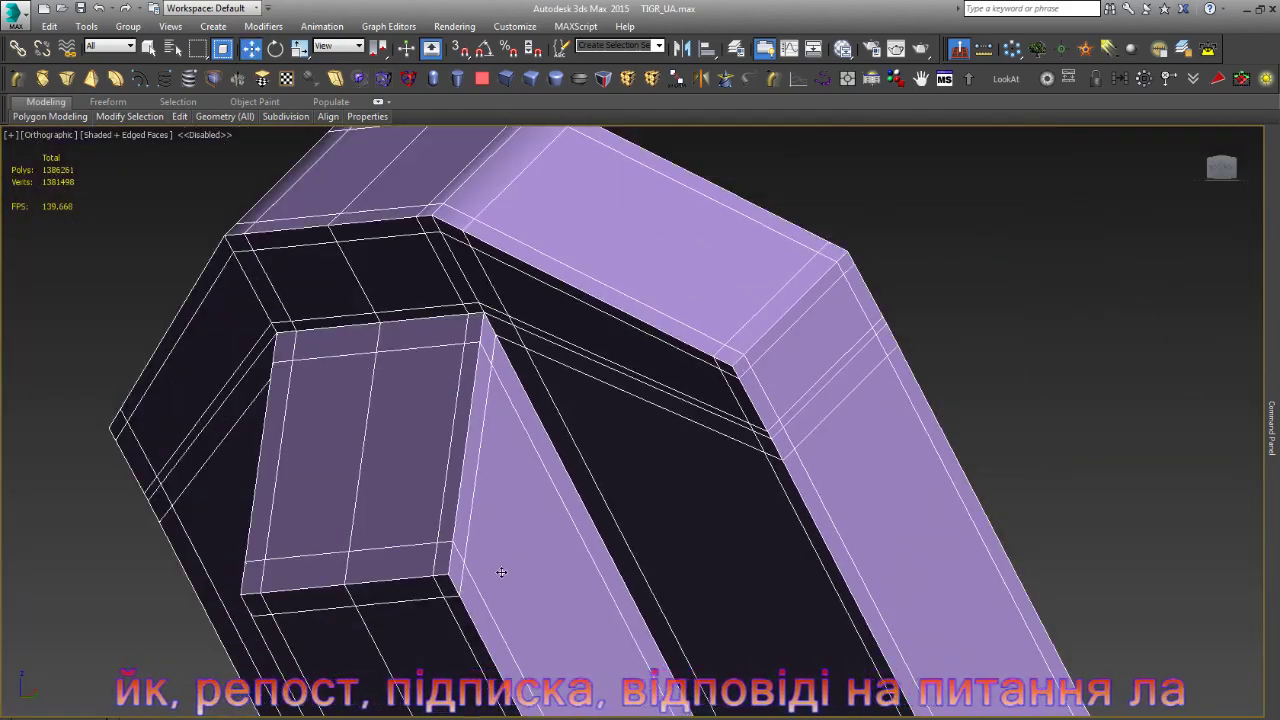
pyautogui.press('5')
pyautogui.click(501, 572)
pyautogui.scroll(-5, 501, 572)
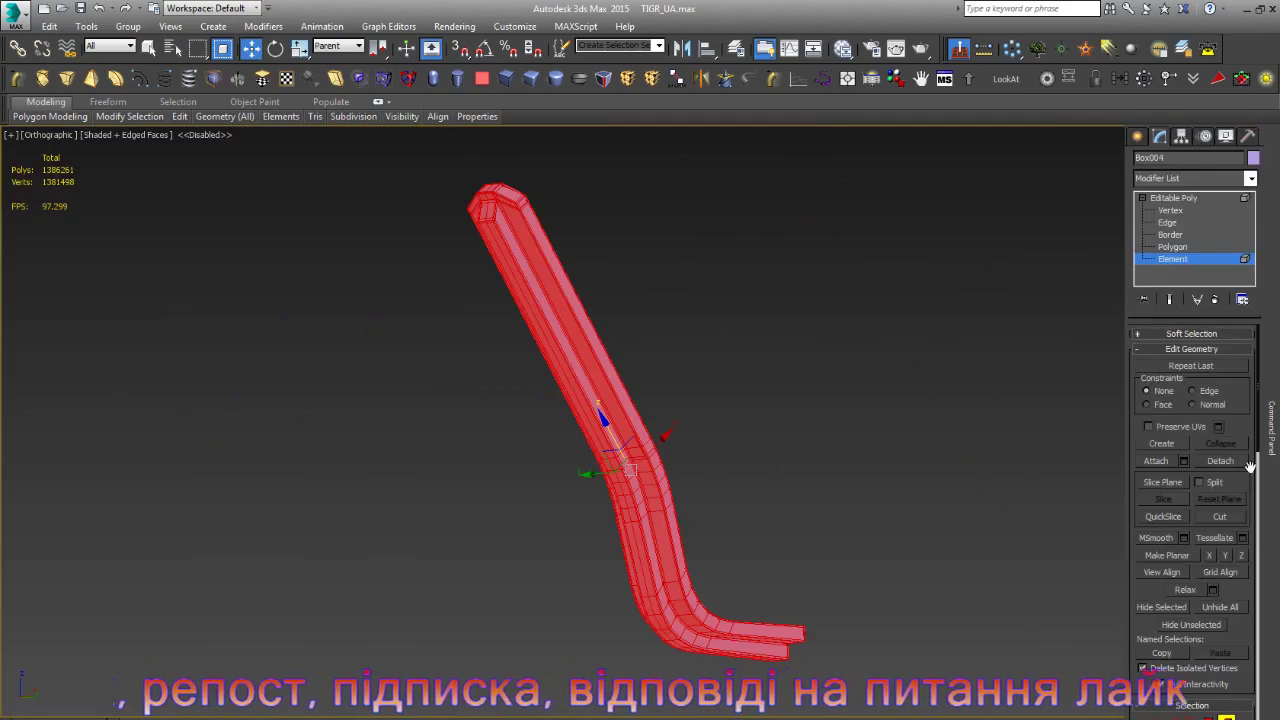
# - Return the bar to object level, orbit the view and deselect it
pyautogui.scroll(-3, 1231, 398)
pyautogui.scroll(-5, 1231, 398)
pyautogui.scroll(-5, 1231, 398)
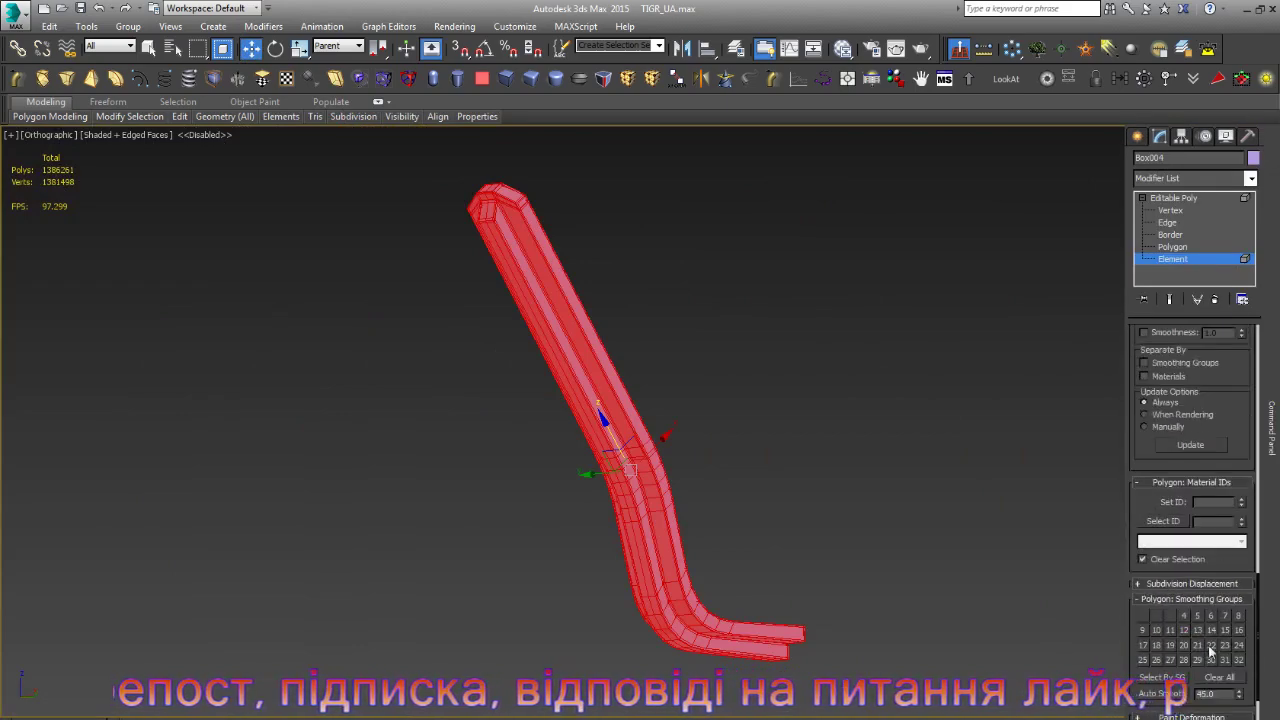
pyautogui.click(1173, 198)
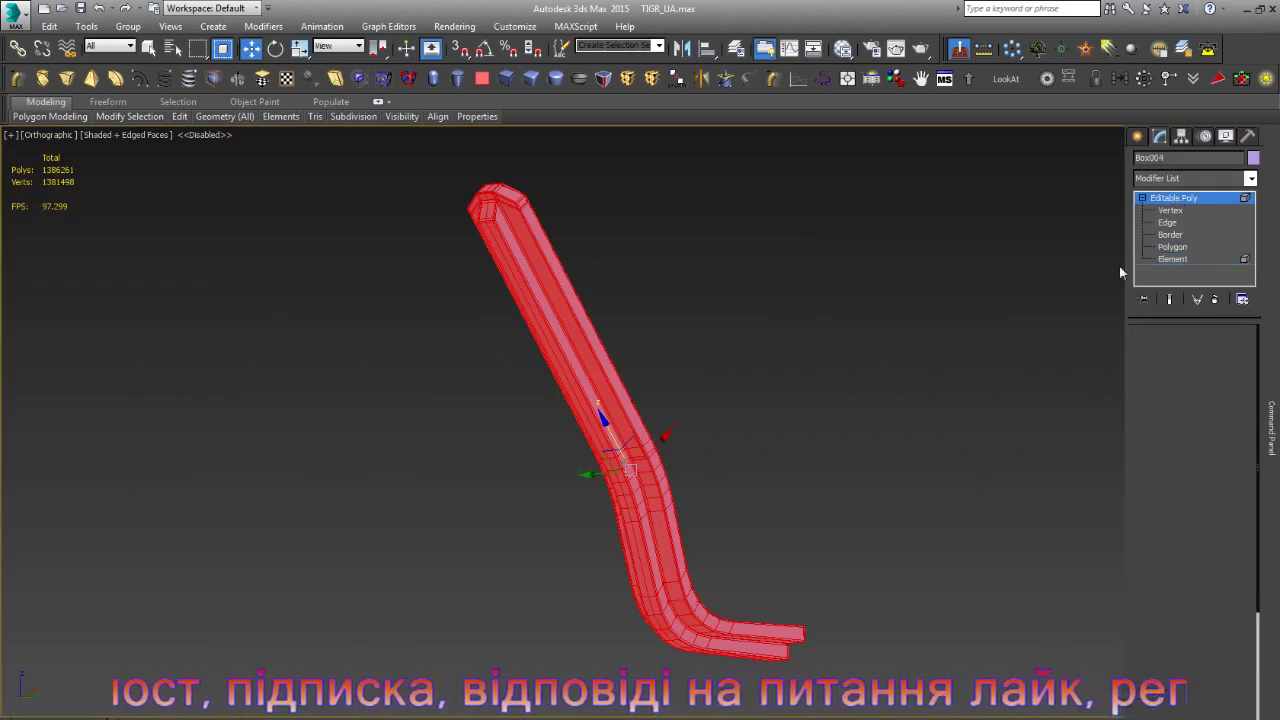
pyautogui.keyDown('alt'); pyautogui.moveTo(640, 460); pyautogui.dragTo(825, 481, button='middle'); pyautogui.keyUp('alt')
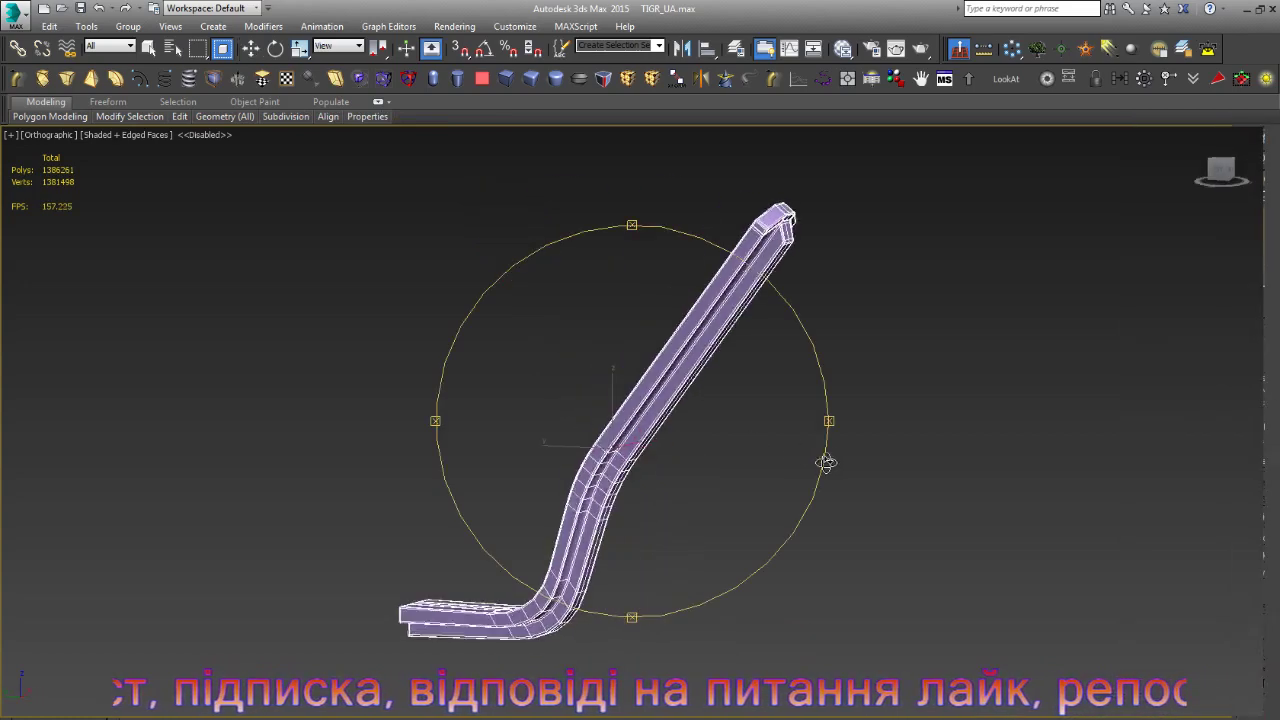
pyautogui.click(762, 615)
pyautogui.scroll(3, 762, 615)
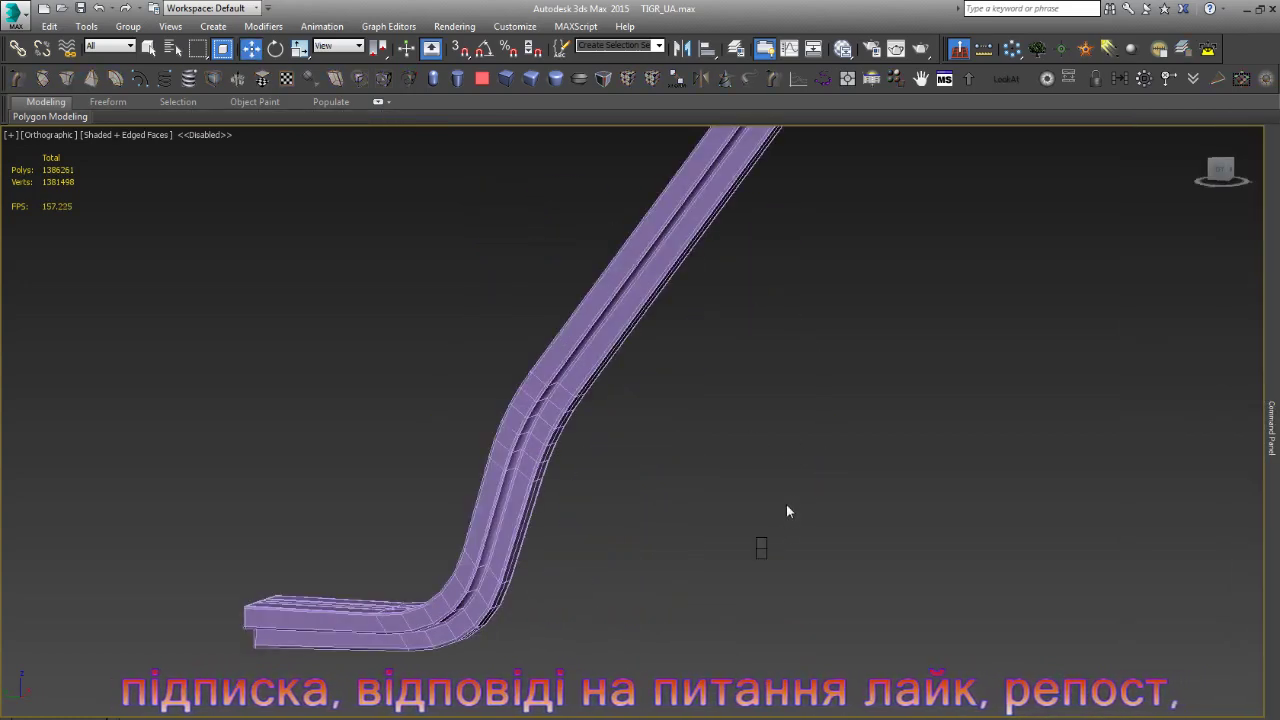
# - Unhide all hidden objects from the viewport quad menu and enable Attach
pyautogui.rightClick(789, 546)
pyautogui.click(716, 456)
pyautogui.click(709, 437)
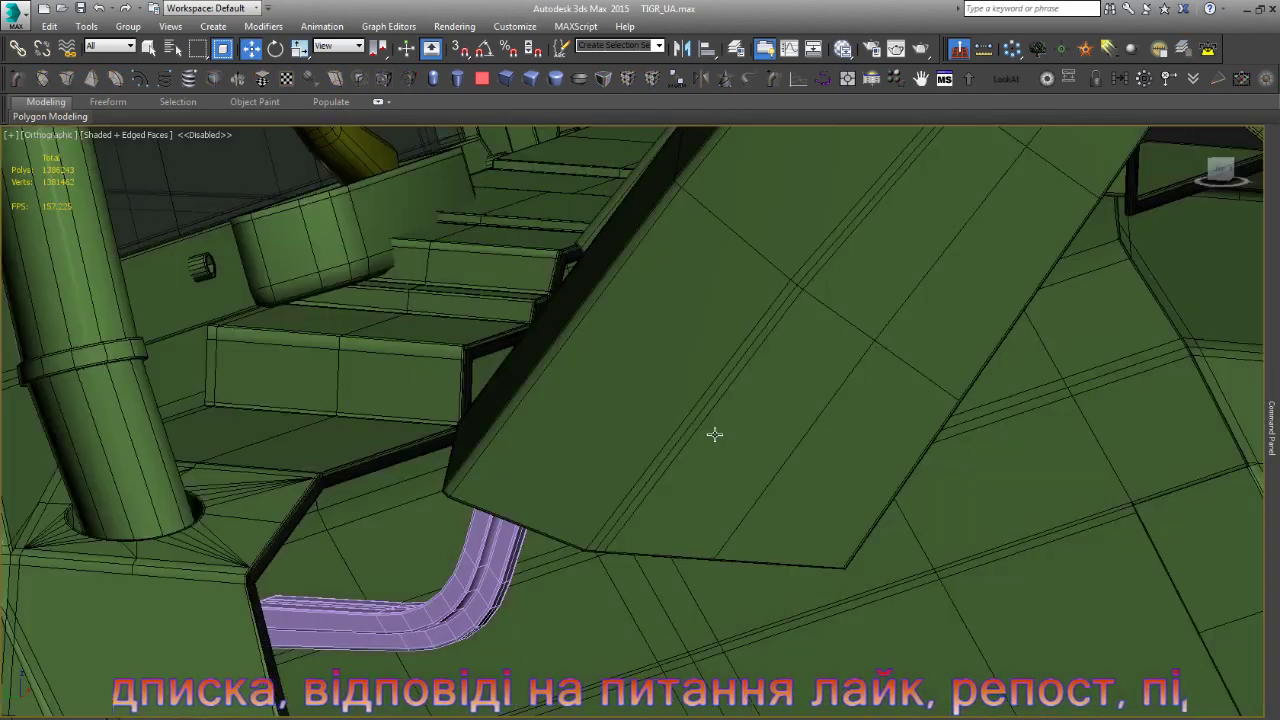
pyautogui.click(715, 434)
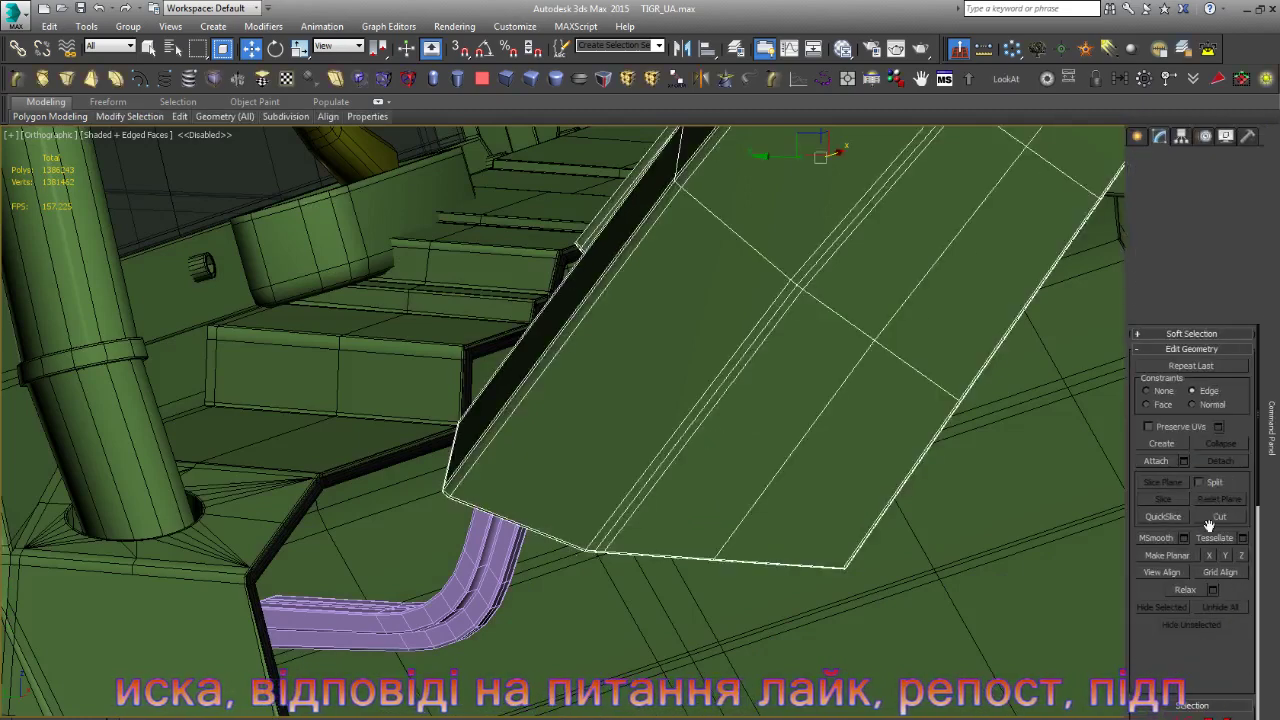
pyautogui.click(1160, 461)
# - Give the front panel a Symmetry modifier with Flip so the bar appears on both sides
pyautogui.scroll(-2, 460, 595)
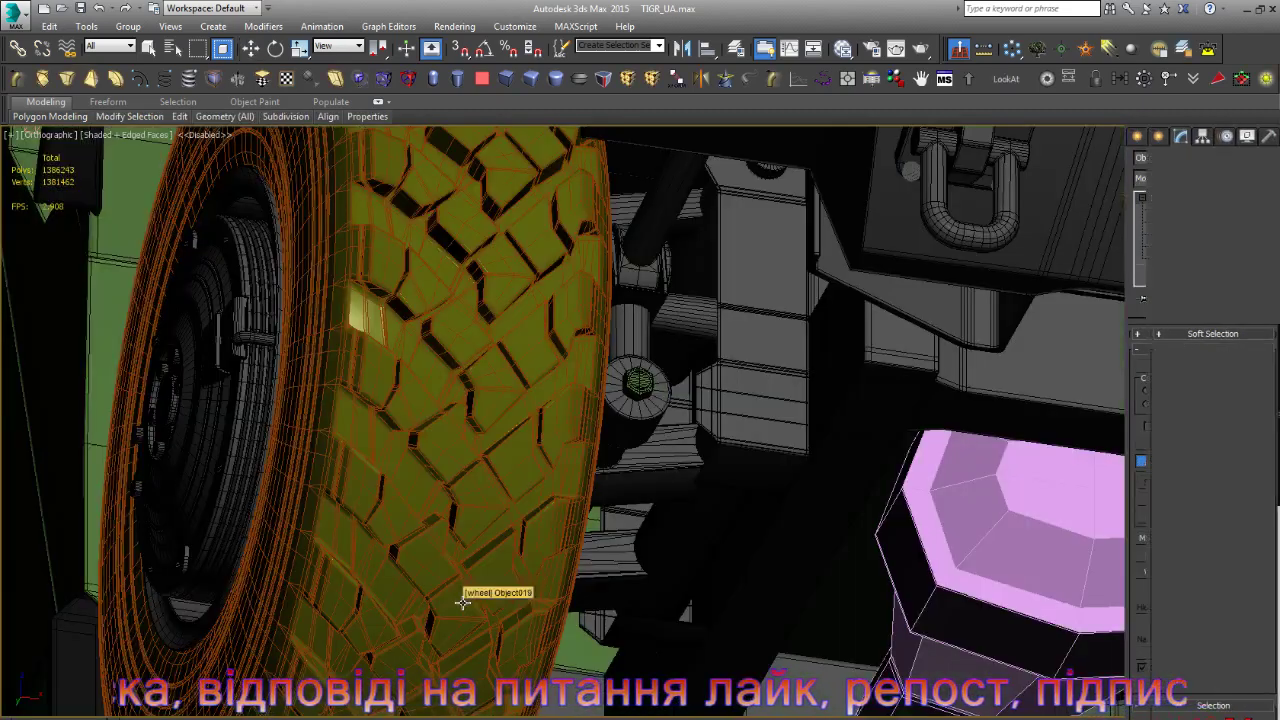
pyautogui.scroll(-2, 485, 601)
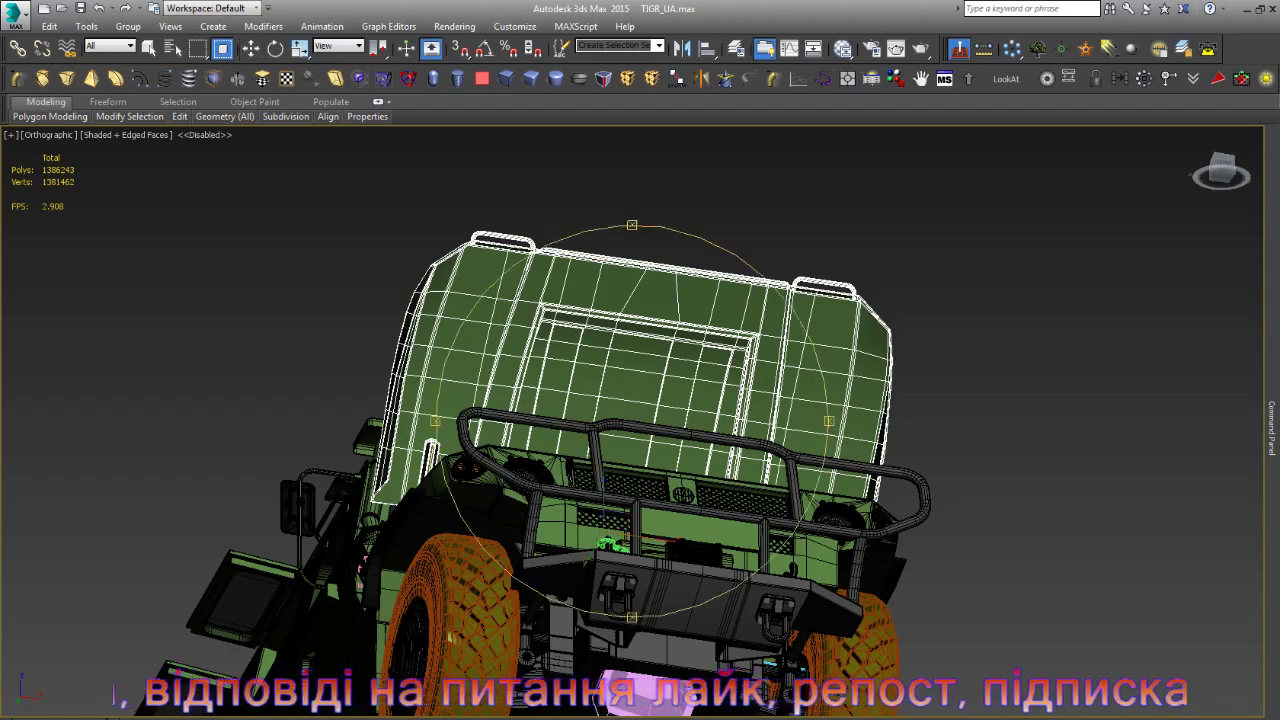
pyautogui.moveTo(486, 601)
pyautogui.keyDown('alt'); pyautogui.mouseDown(button='middle')
pyautogui.moveTo(659, 551)
pyautogui.moveTo(662, 491)
pyautogui.mouseUp(button='middle'); pyautogui.keyUp('alt')
pyautogui.press('w')
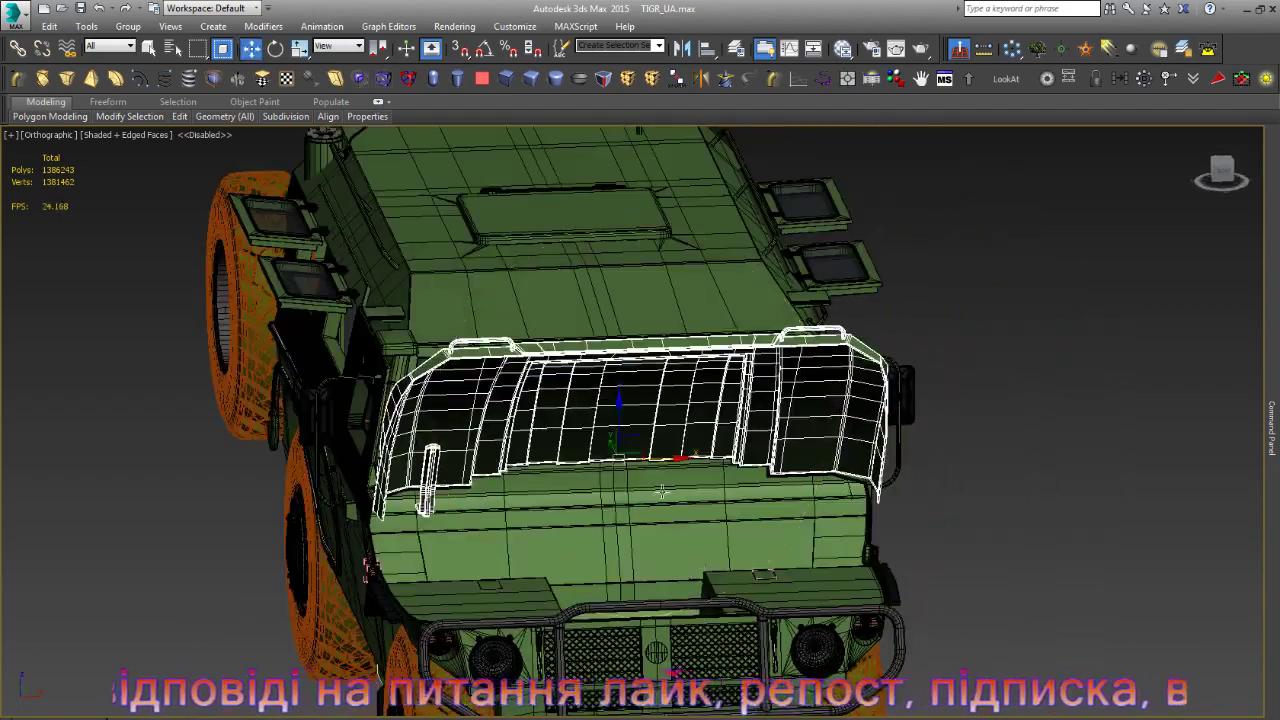
pyautogui.scroll(3, 659, 485)
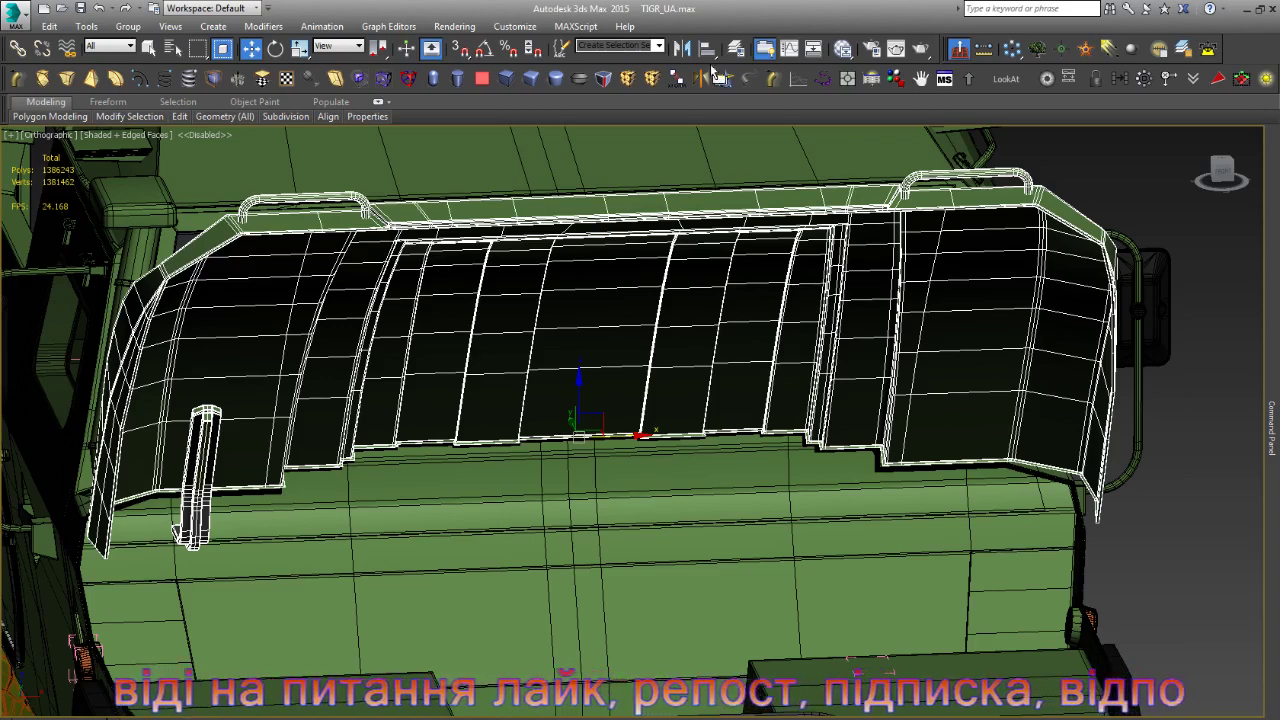
pyautogui.click(701, 78)
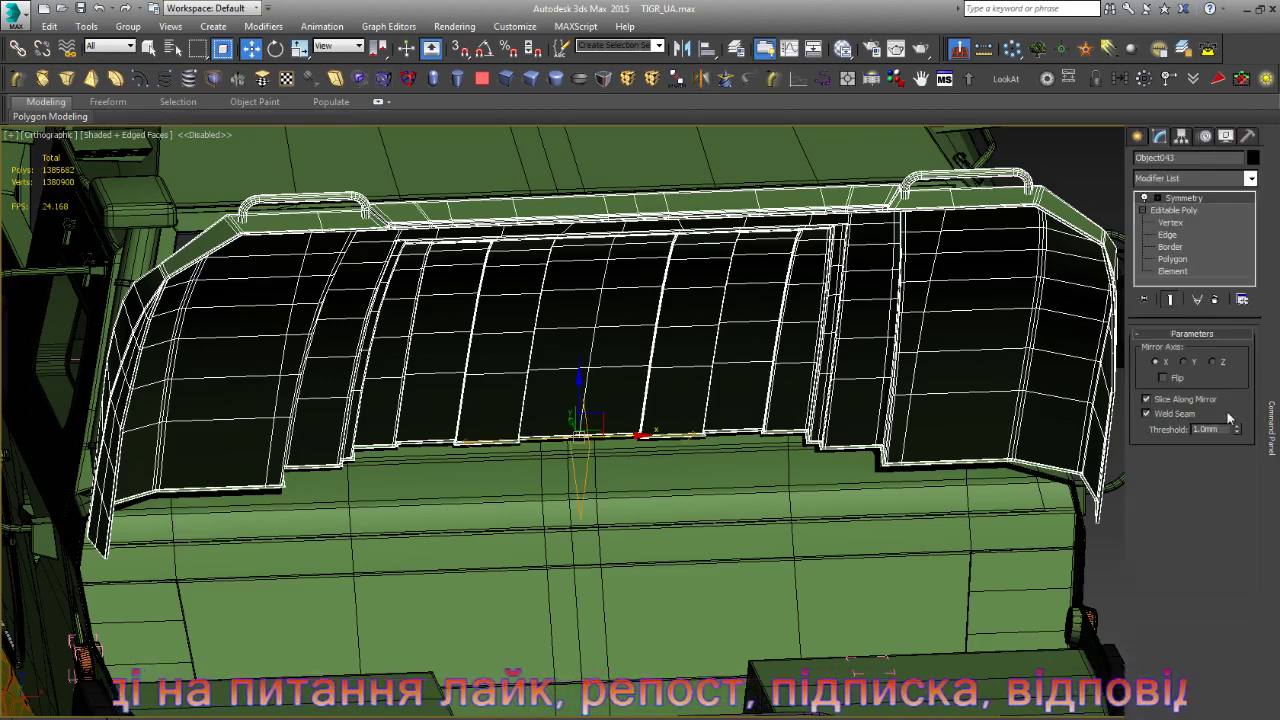
pyautogui.click(1163, 378)
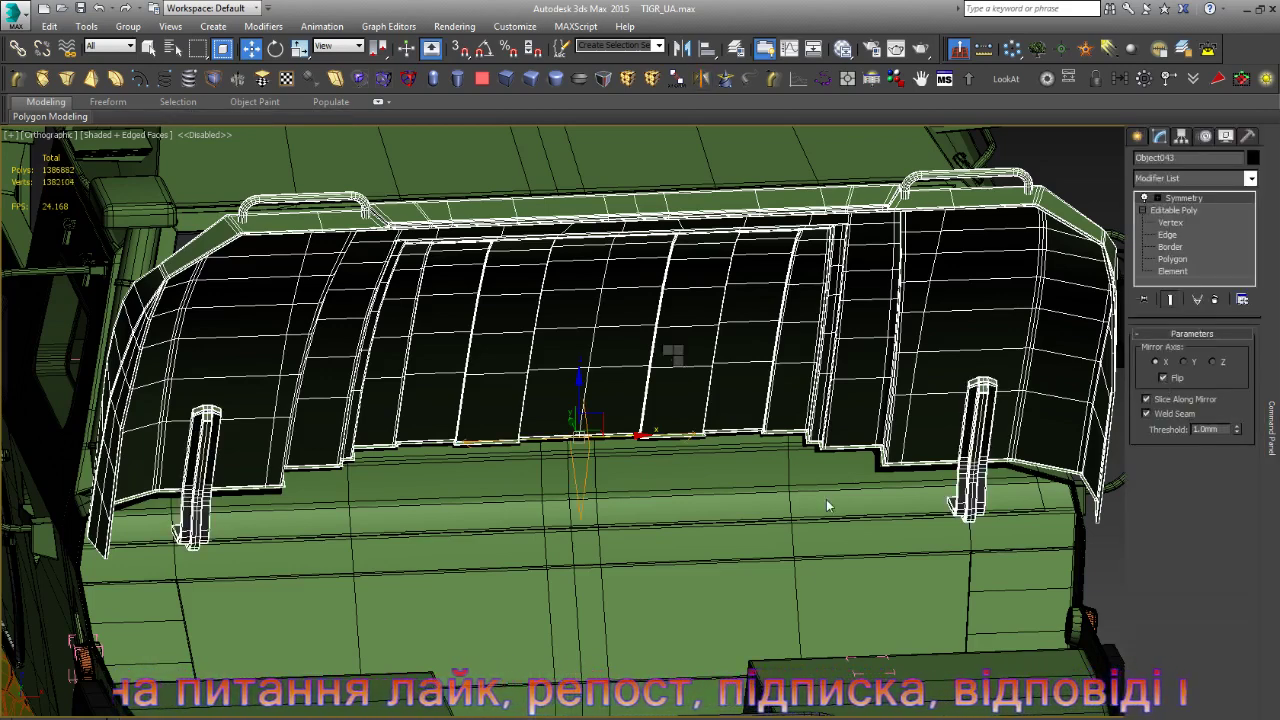
pyautogui.scroll(-5, 874, 529)
pyautogui.moveTo(874, 529)
pyautogui.keyDown('alt'); pyautogui.mouseDown(button='middle')
pyautogui.moveTo(718, 561)
pyautogui.moveTo(859, 558)
pyautogui.mouseUp(button='middle'); pyautogui.keyUp('alt')
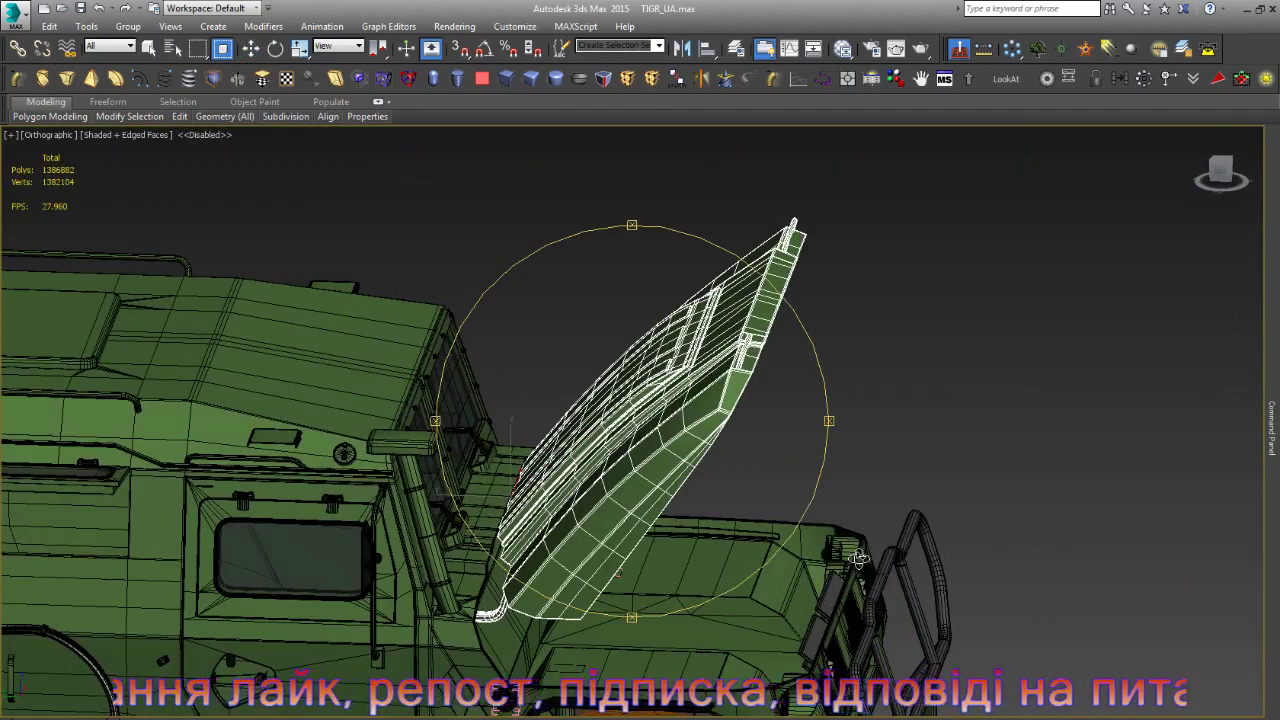
# - Orbit and zoom in on the cab and raised hood panel
pyautogui.press('w')
pyautogui.keyDown('alt'); pyautogui.moveTo(621, 538); pyautogui.dragTo(619, 541, button='middle'); pyautogui.keyUp('alt')
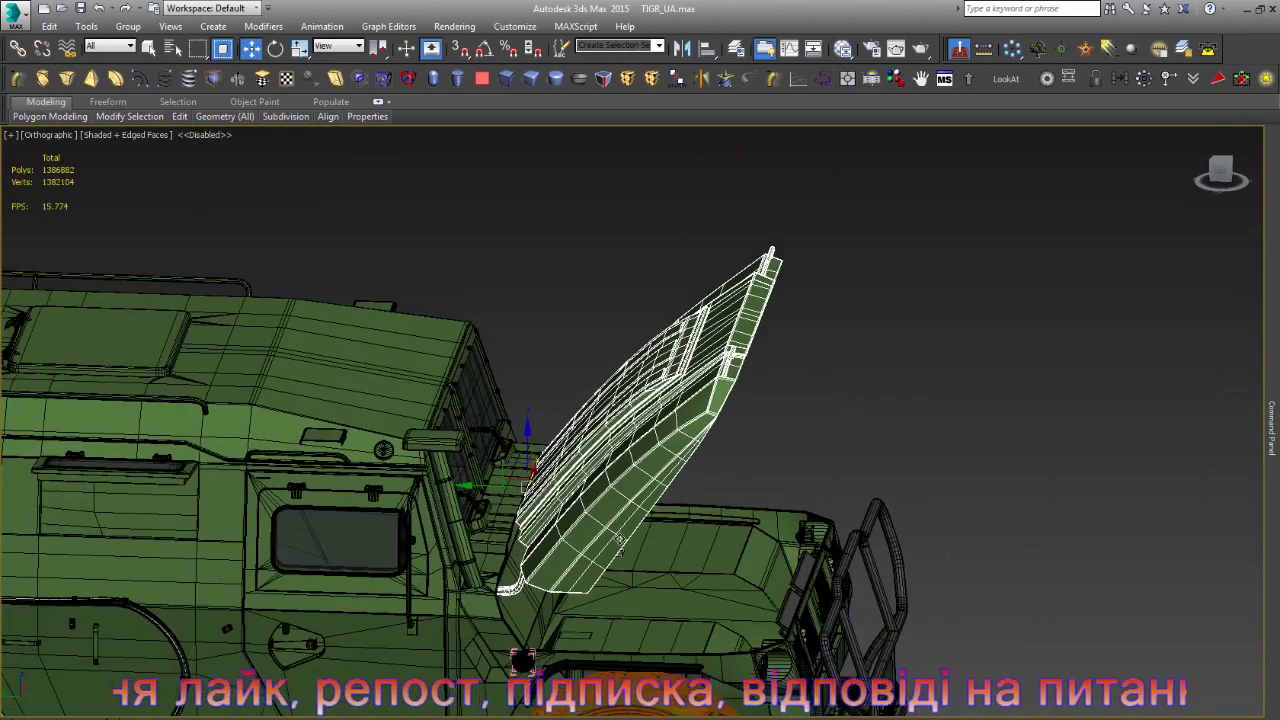
pyautogui.moveTo(739, 524)
pyautogui.keyDown('alt'); pyautogui.mouseDown(button='middle')
pyautogui.moveTo(706, 494)
pyautogui.moveTo(572, 537)
pyautogui.moveTo(539, 507)
pyautogui.mouseUp(button='middle'); pyautogui.keyUp('alt')
pyautogui.scroll(3, 706, 494)
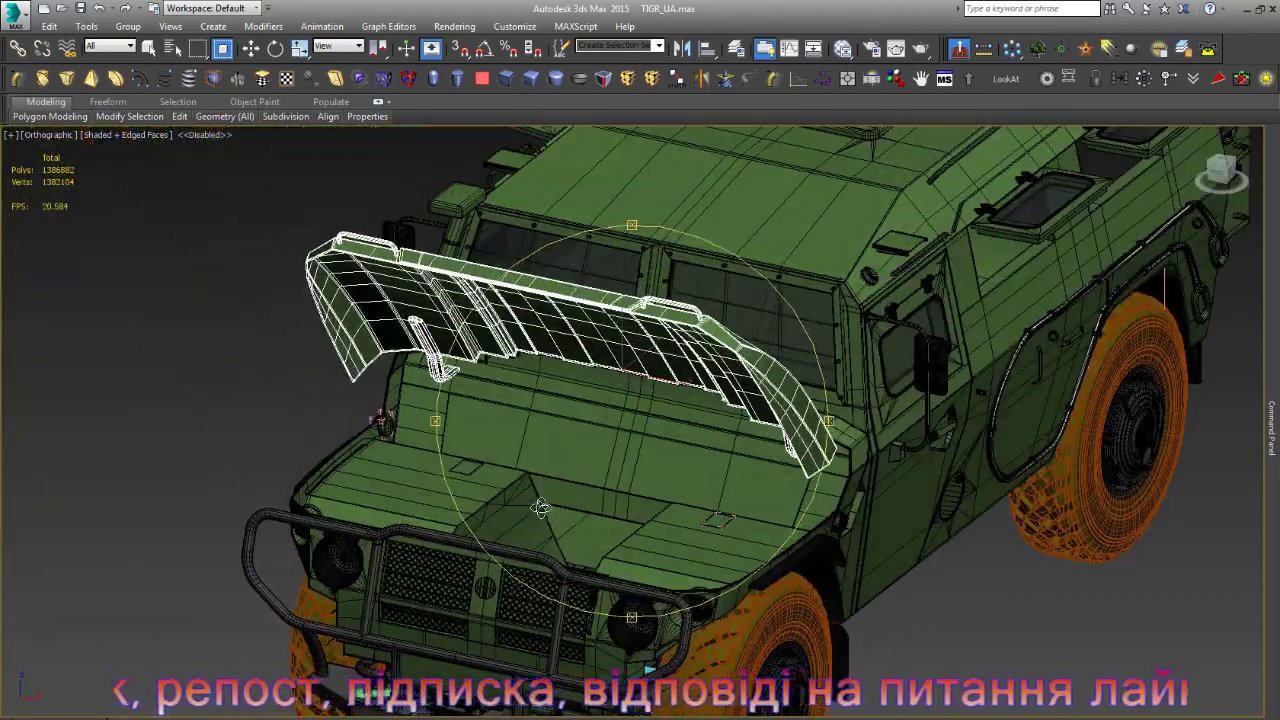
pyautogui.scroll(5, 492, 484)
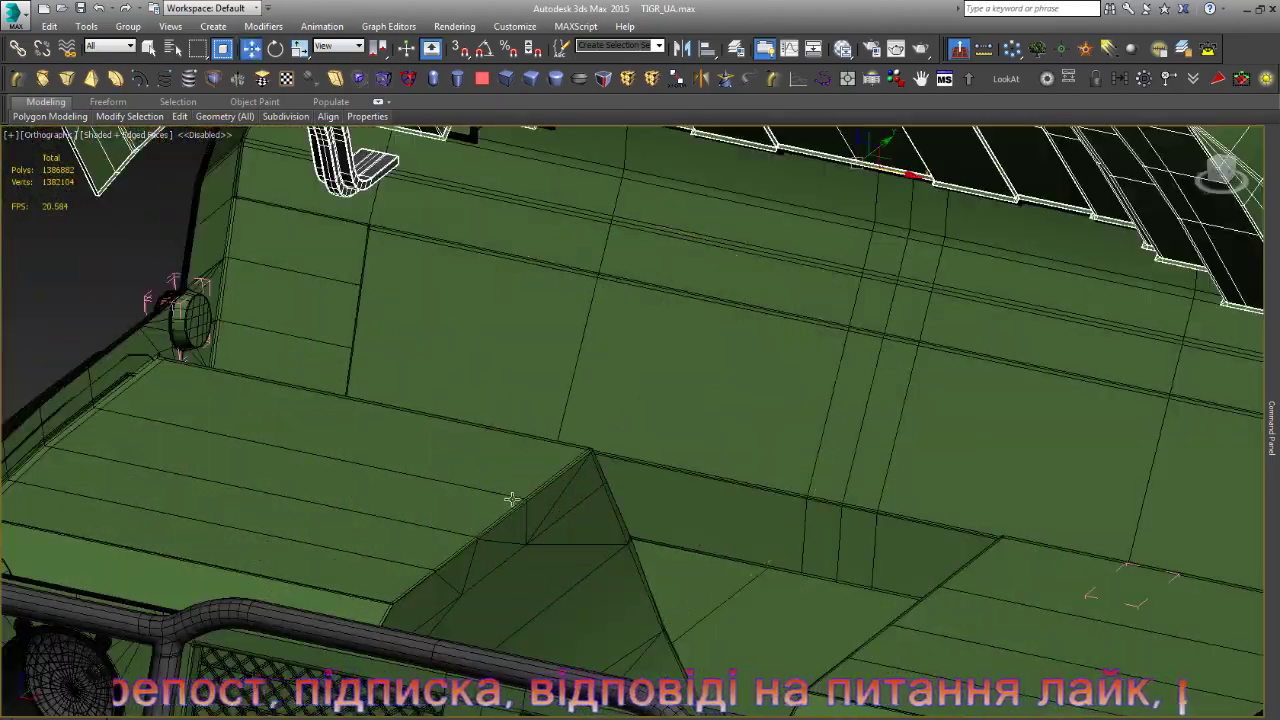
# - Select the body, toggle wireframe then shading, and view the hood from above
pyautogui.click(510, 498)
pyautogui.press('F3')
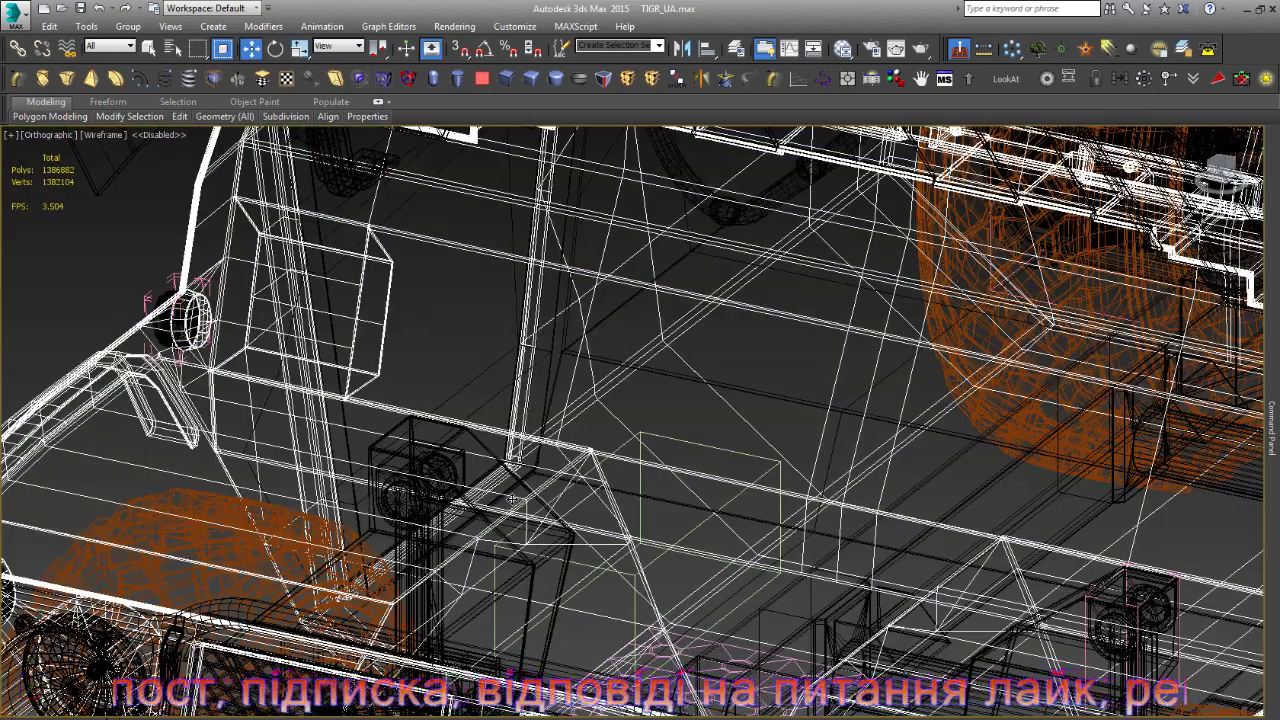
pyautogui.press('F3')
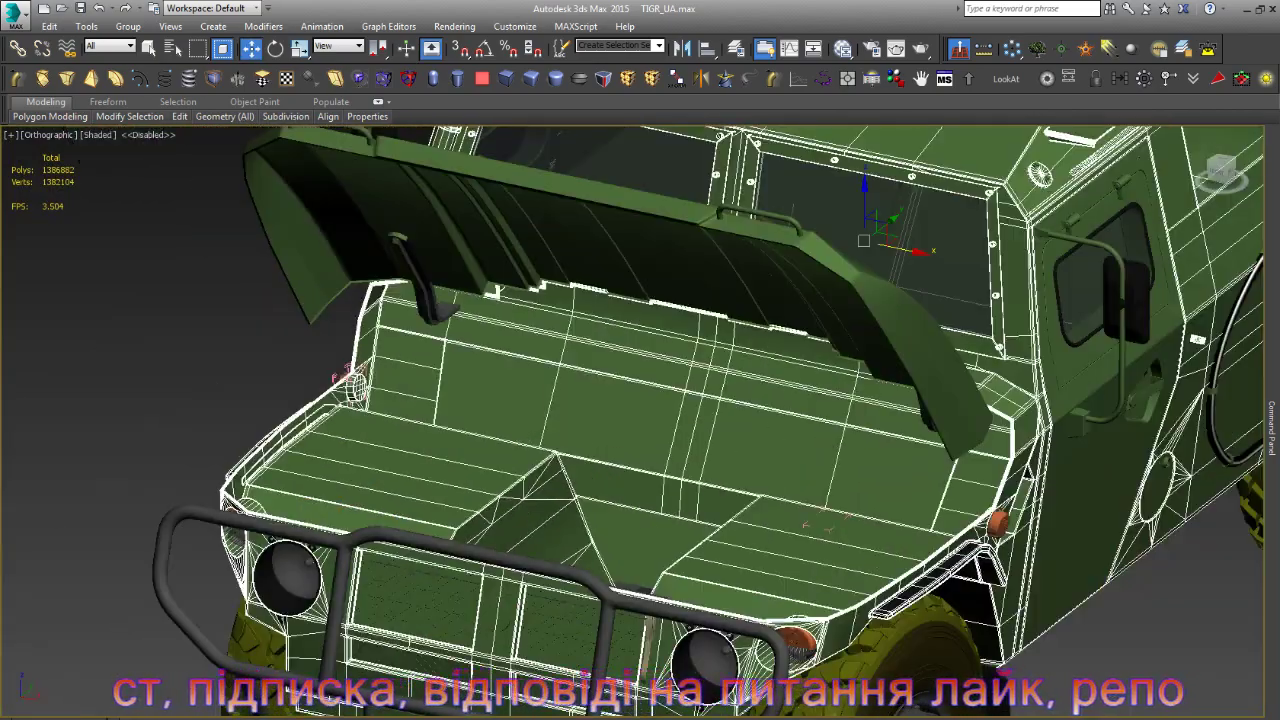
pyautogui.moveTo(694, 600)
pyautogui.keyDown('alt'); pyautogui.mouseDown(button='middle')
pyautogui.moveTo(694, 540)
pyautogui.moveTo(852, 446)
pyautogui.moveTo(852, 432)
pyautogui.mouseUp(button='middle'); pyautogui.keyUp('alt')
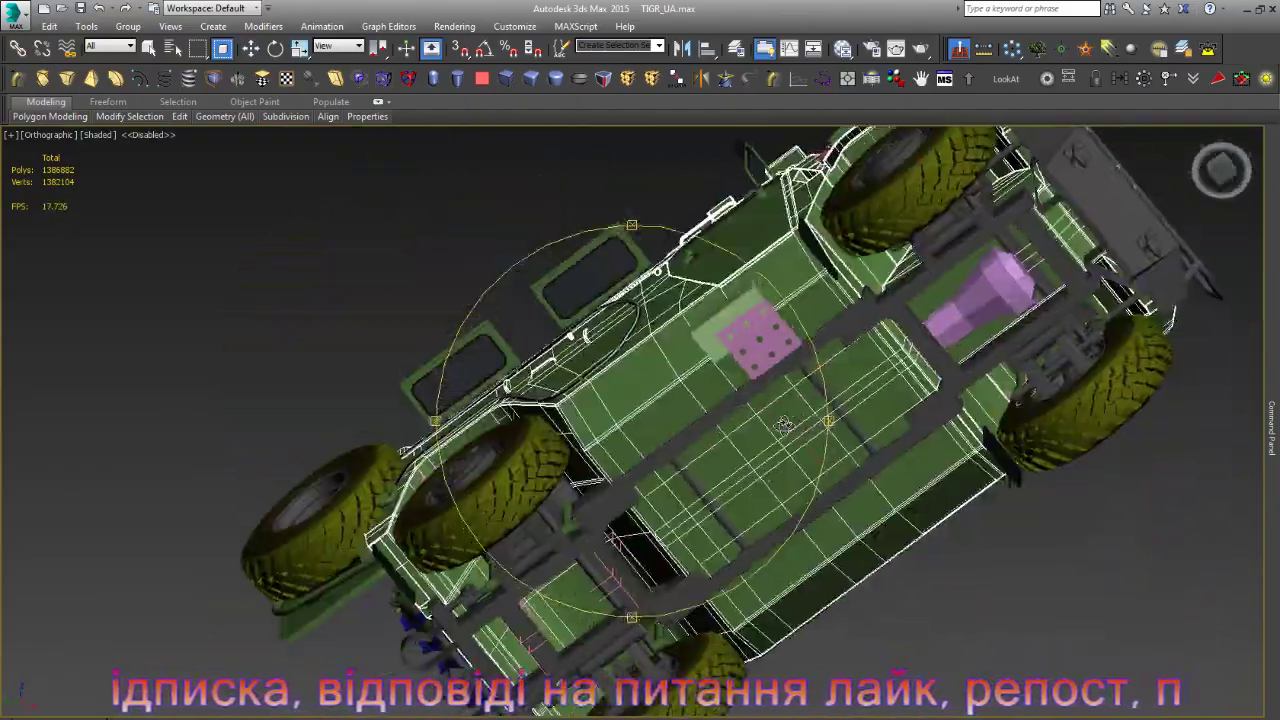
# - Select the pink cone-shaped part and frame it with Z
pyautogui.press('w')
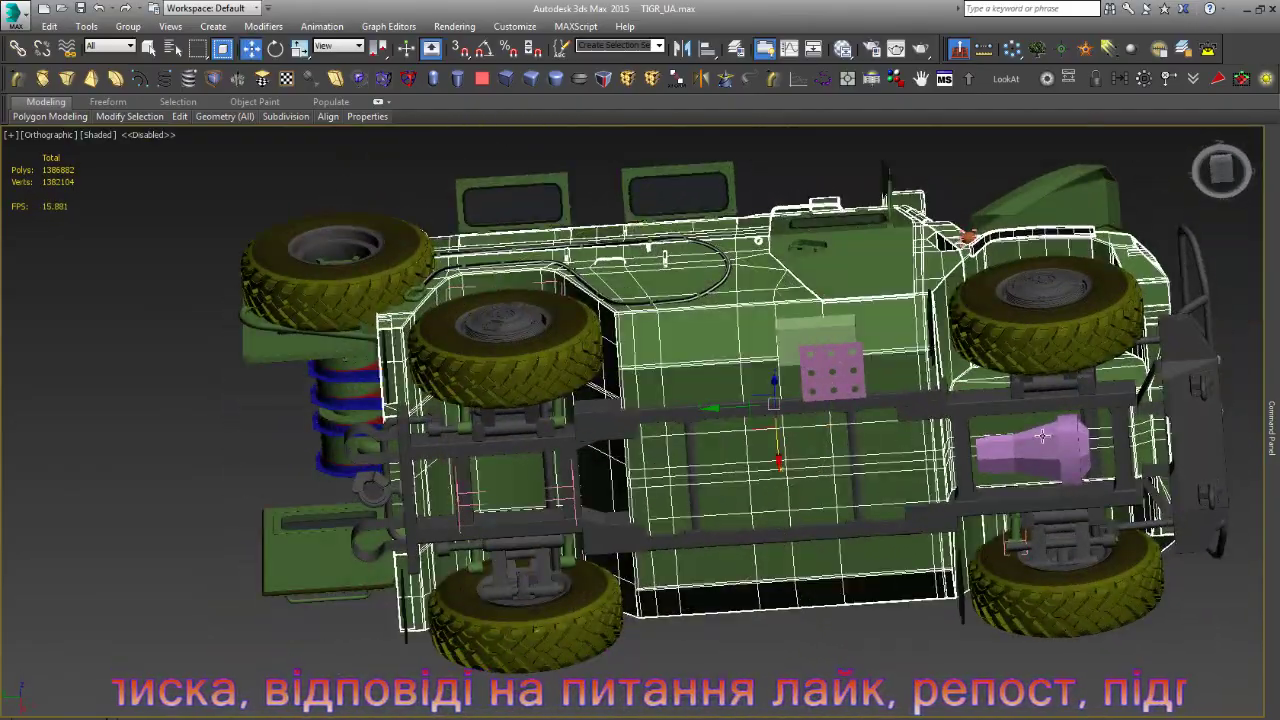
pyautogui.click(1042, 436)
pyautogui.press('z')
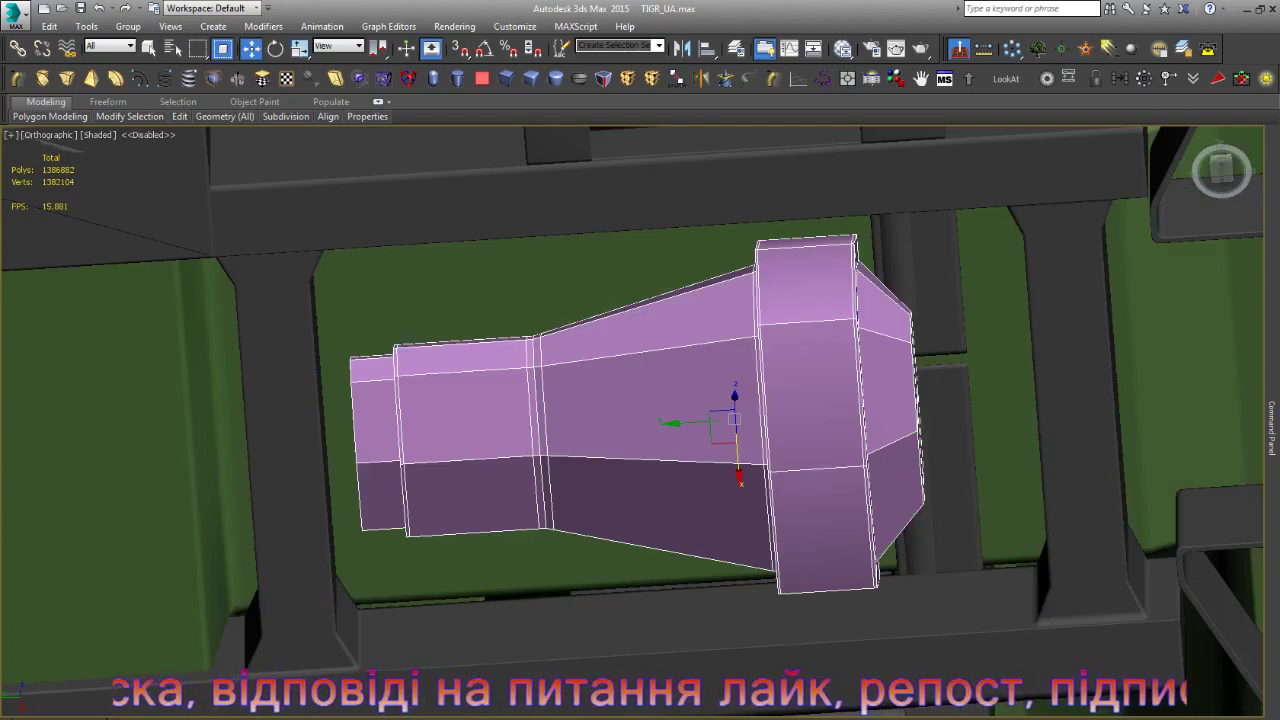
pyautogui.scroll(-3, 688, 573)
pyautogui.scroll(-2, 664, 425)
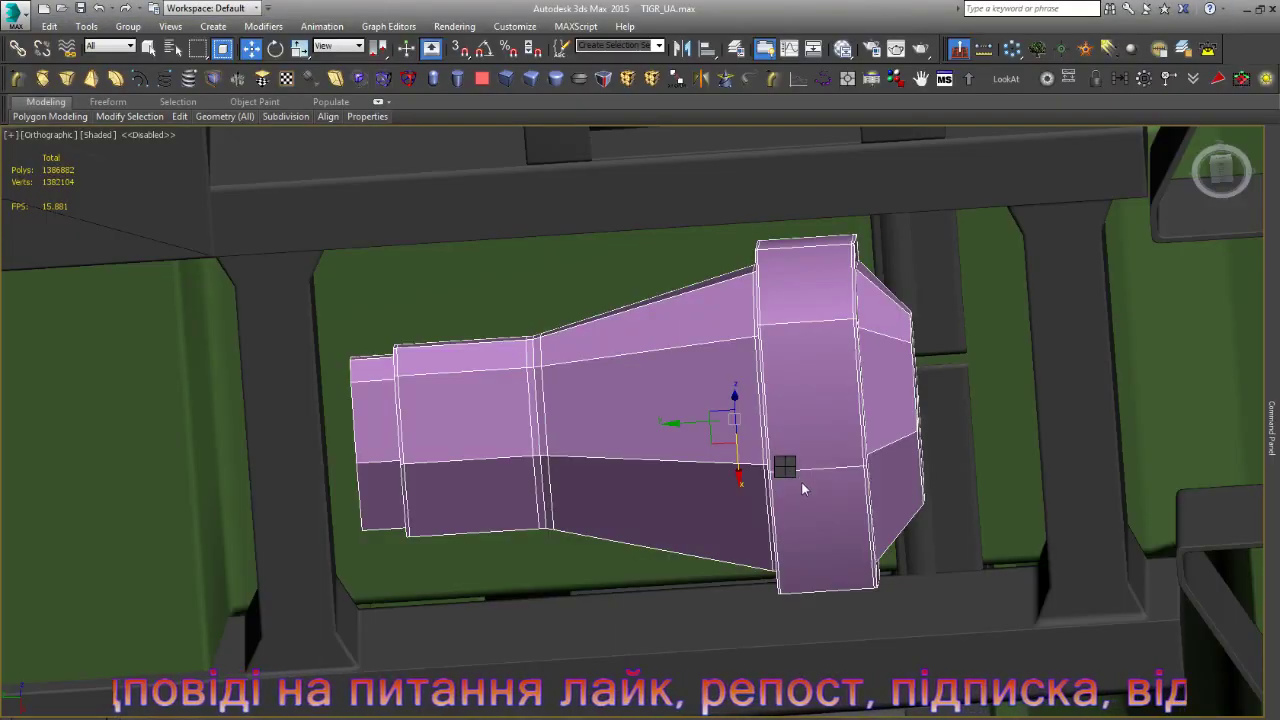
pyautogui.scroll(-3, 801, 482)
pyautogui.scroll(-2, 871, 443)
# - Select the dark chassis rail and isolate it with Alt+Q
pyautogui.scroll(3, 871, 443)
pyautogui.scroll(3, 795, 497)
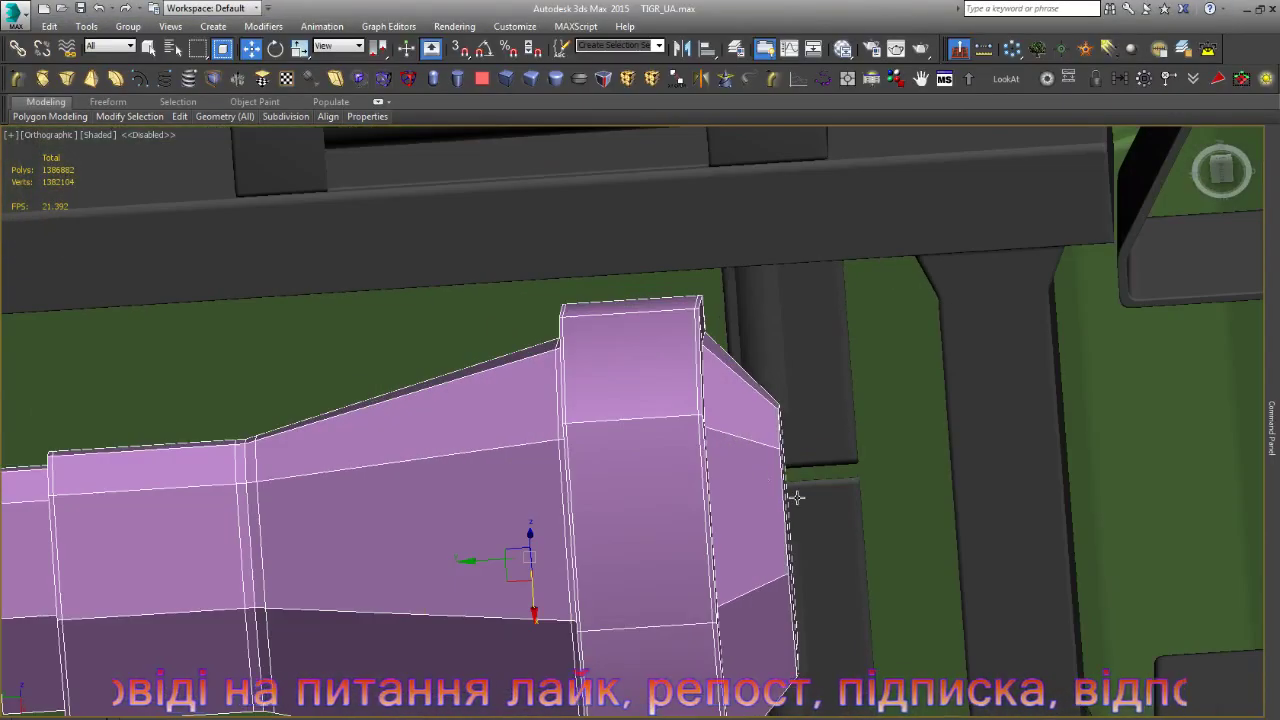
pyautogui.click(795, 497)
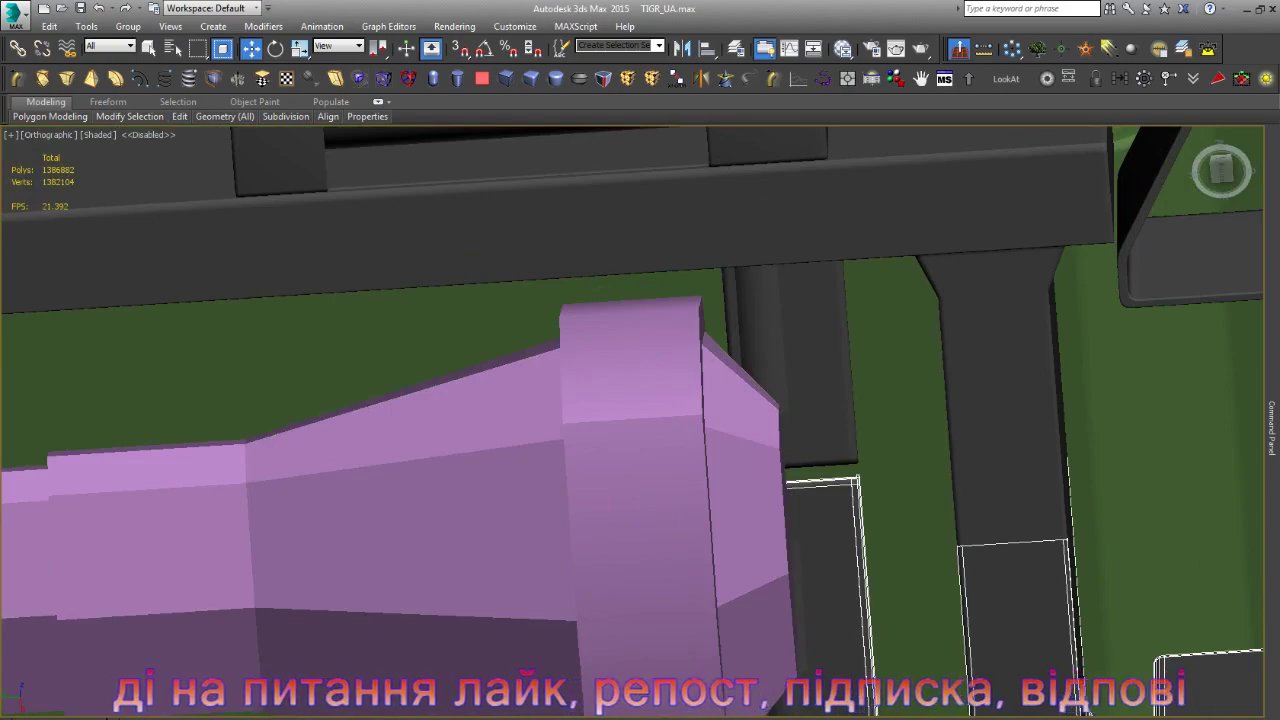
pyautogui.keyDown('alt'); pyautogui.moveTo(766, 480); pyautogui.dragTo(765, 512, button='middle'); pyautogui.keyUp('alt')
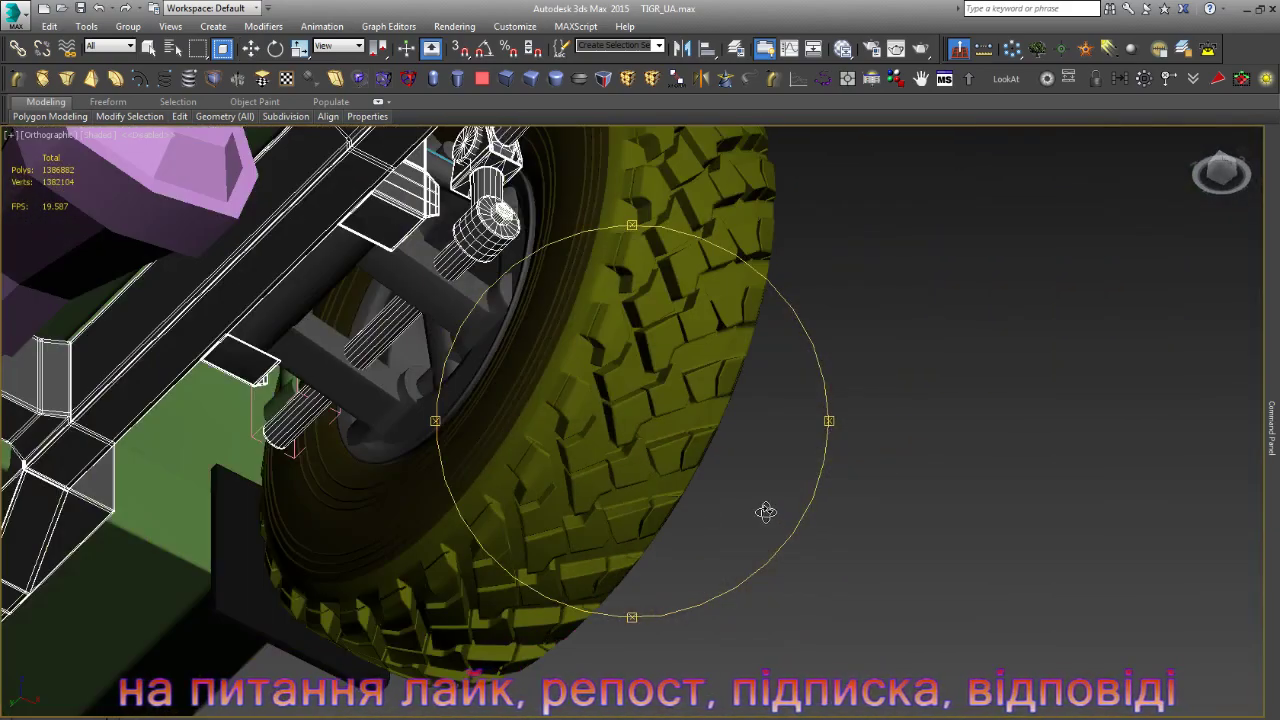
pyautogui.hotkey('alt', 'q')
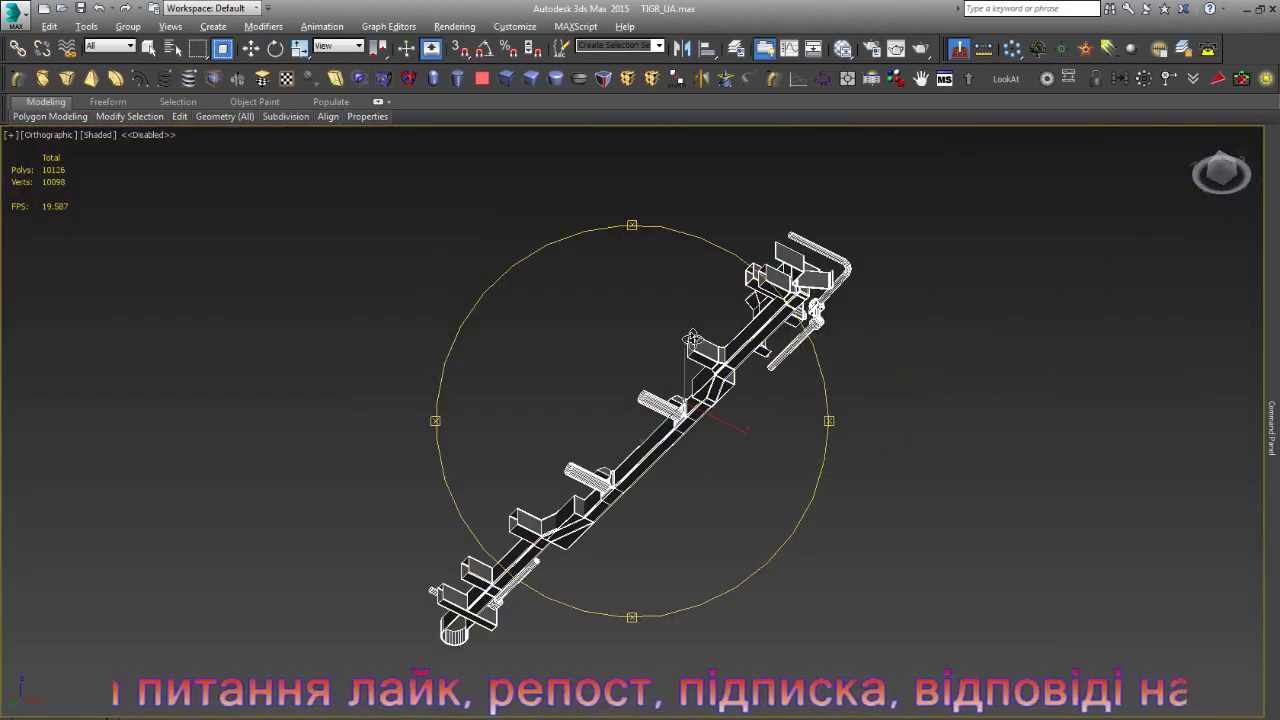
# - Delete the selected panel piece from the chassis rail
pyautogui.press('w')
pyautogui.scroll(5, 746, 268)
pyautogui.scroll(5, 770, 230)
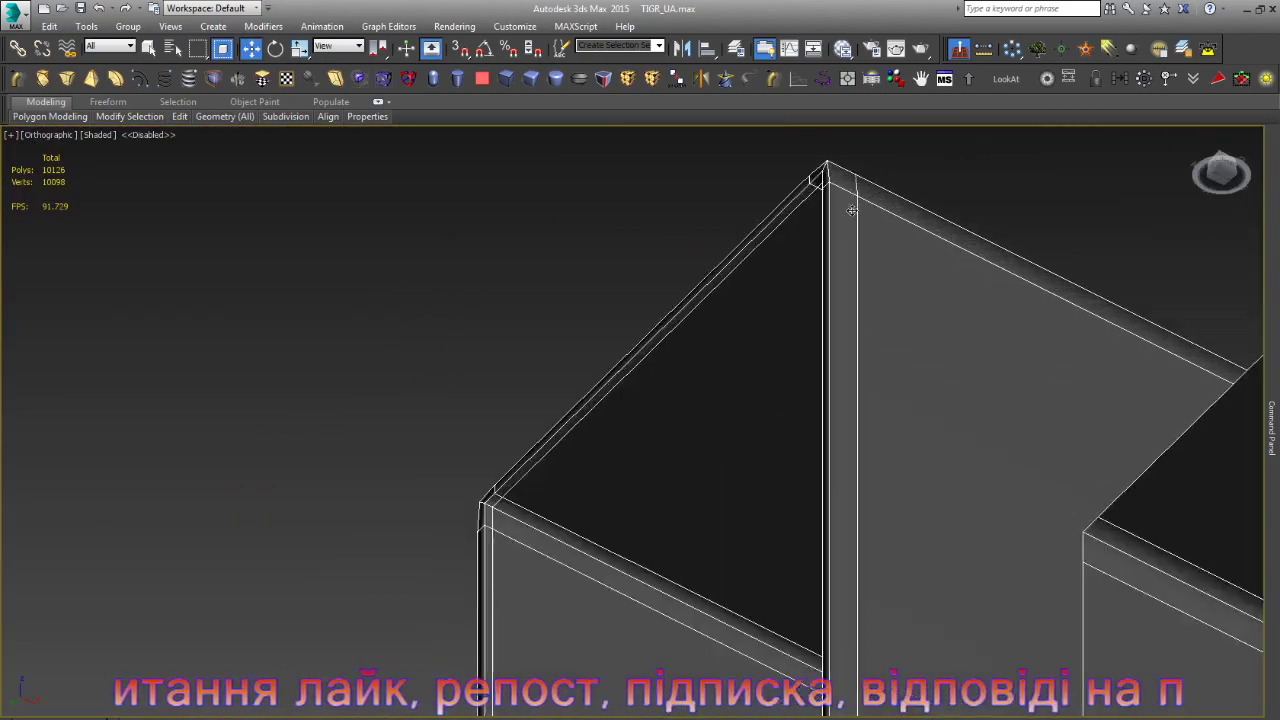
pyautogui.scroll(5, 800, 195)
pyautogui.scroll(3, 819, 172)
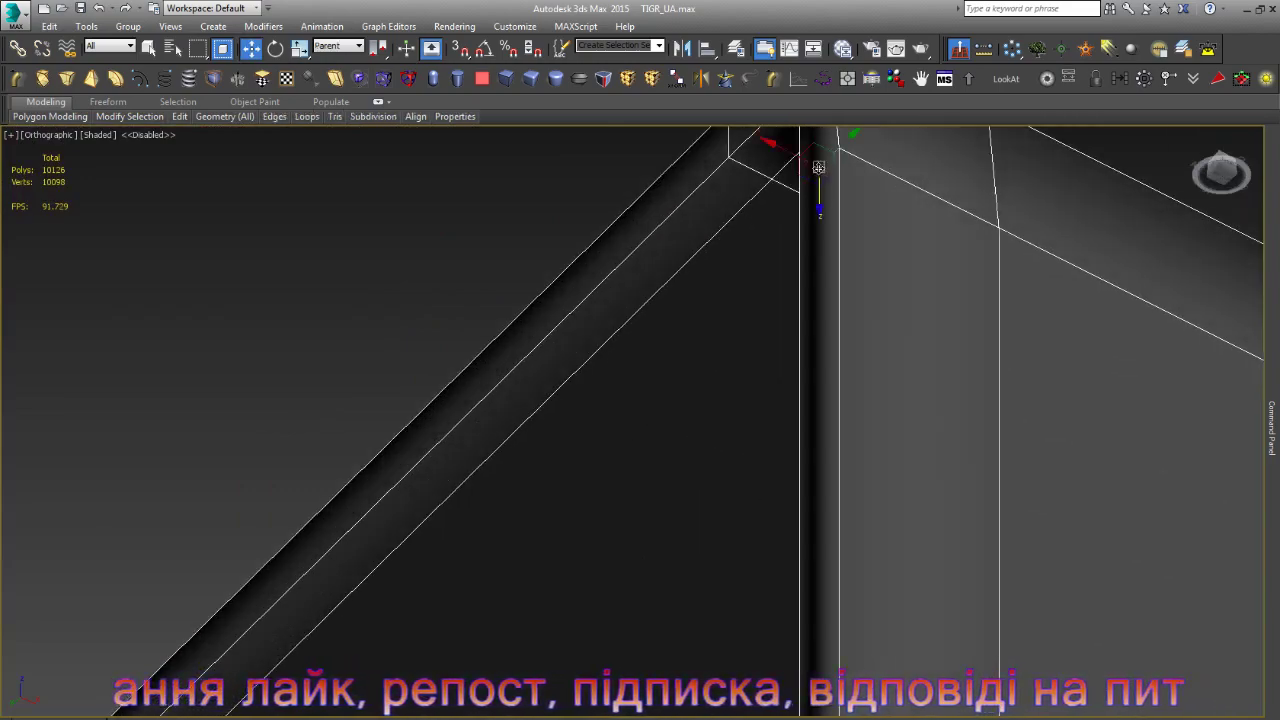
pyautogui.scroll(-4, 830, 260)
pyautogui.scroll(-3, 814, 346)
pyautogui.scroll(-3, 807, 385)
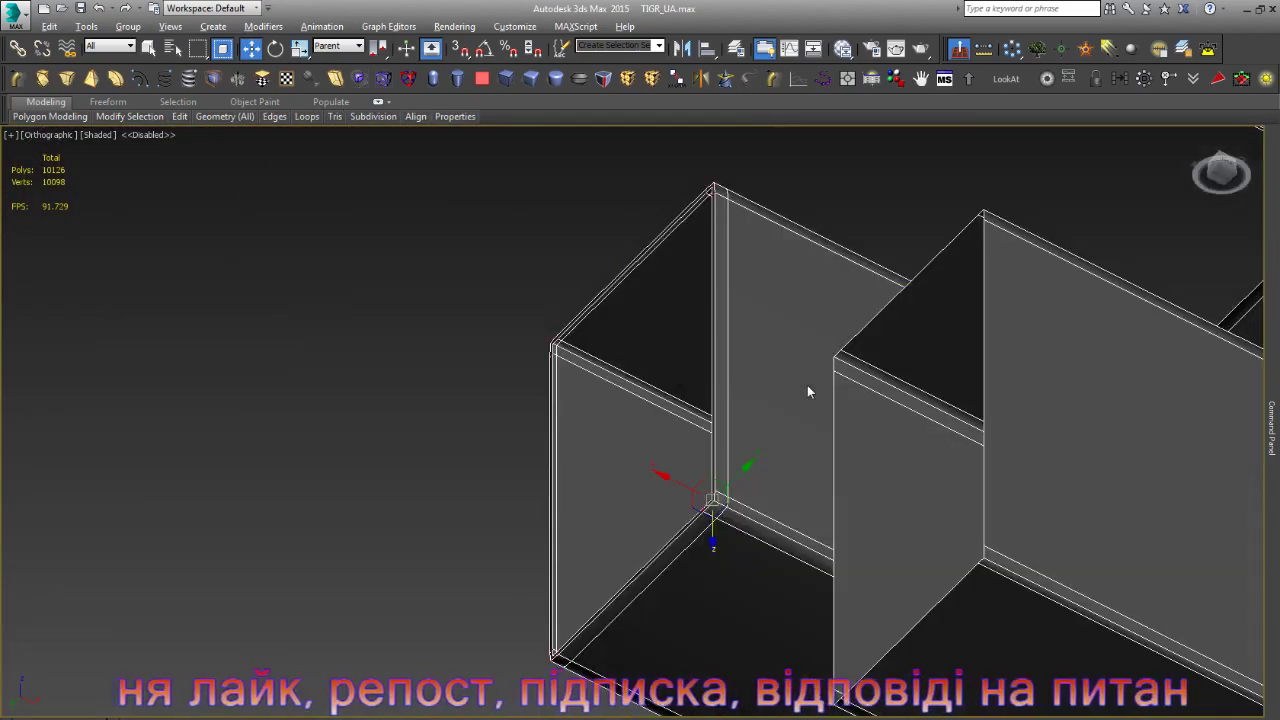
pyautogui.press('Delete')
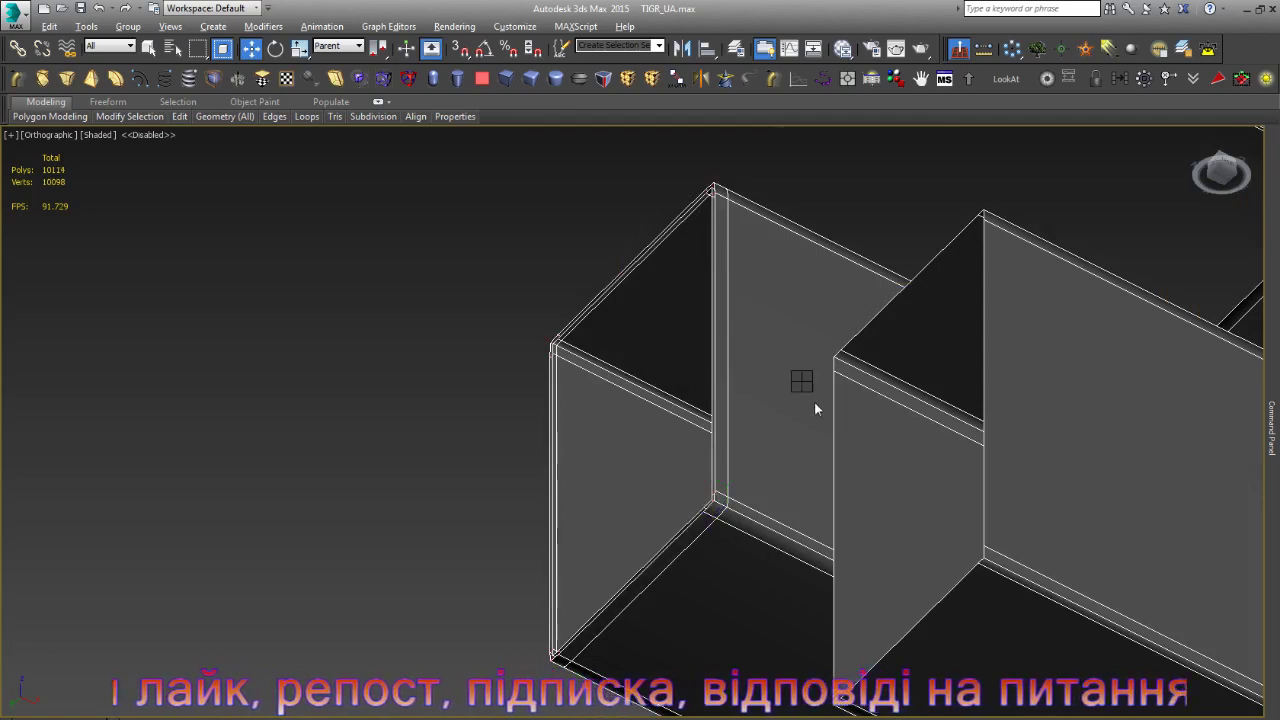
# - Shift the open border at the rail corner to the left
pyautogui.scroll(5, 600, 320)
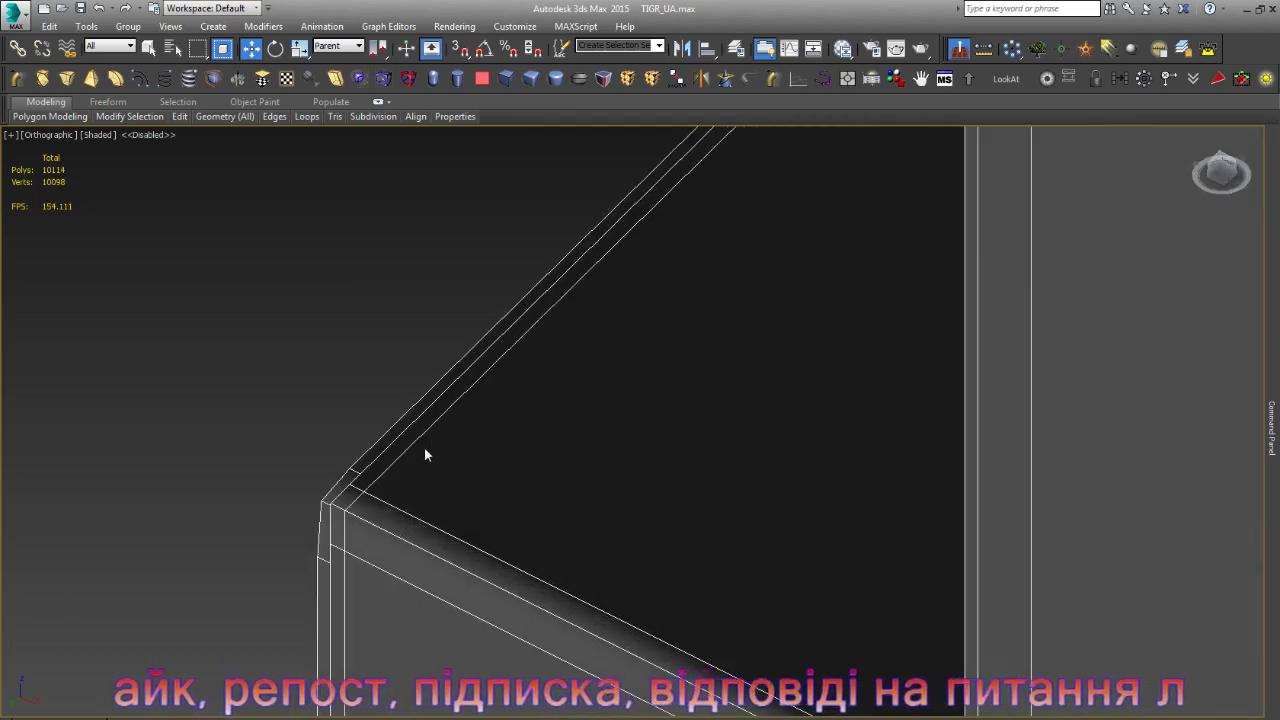
pyautogui.press('3')
pyautogui.click(411, 422)
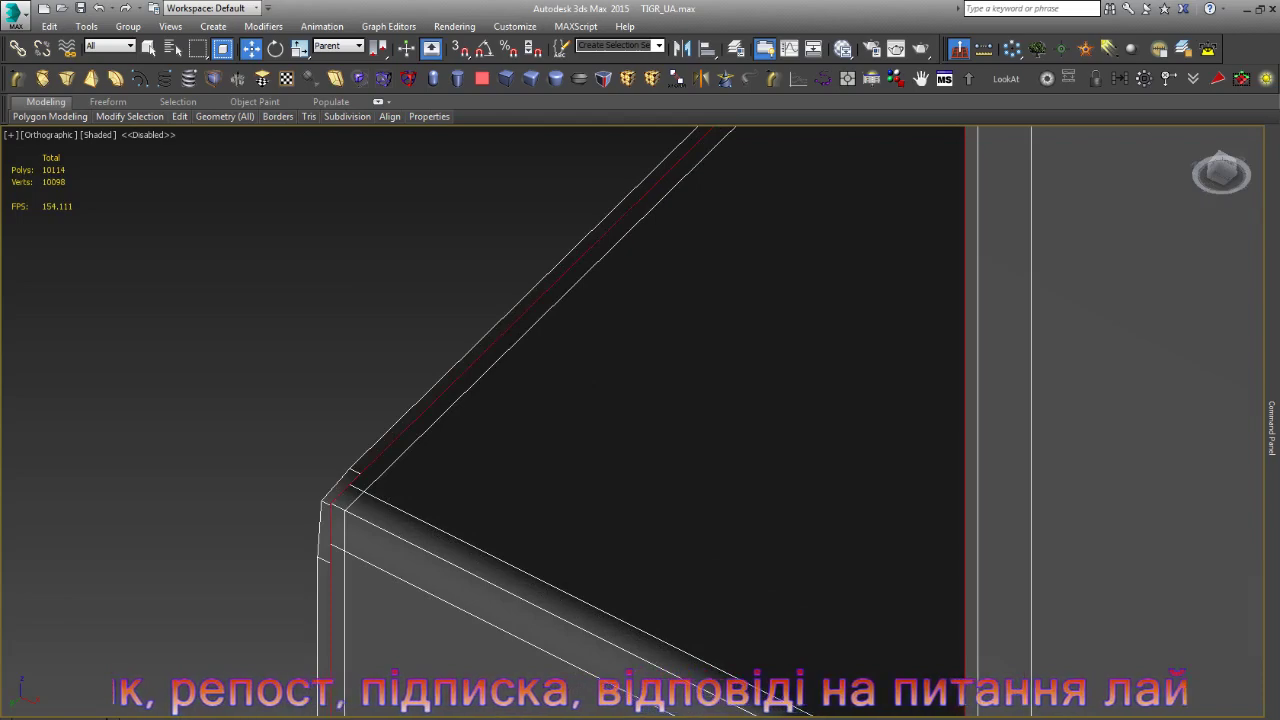
pyautogui.moveTo(525, 560); pyautogui.dragTo(469, 536)
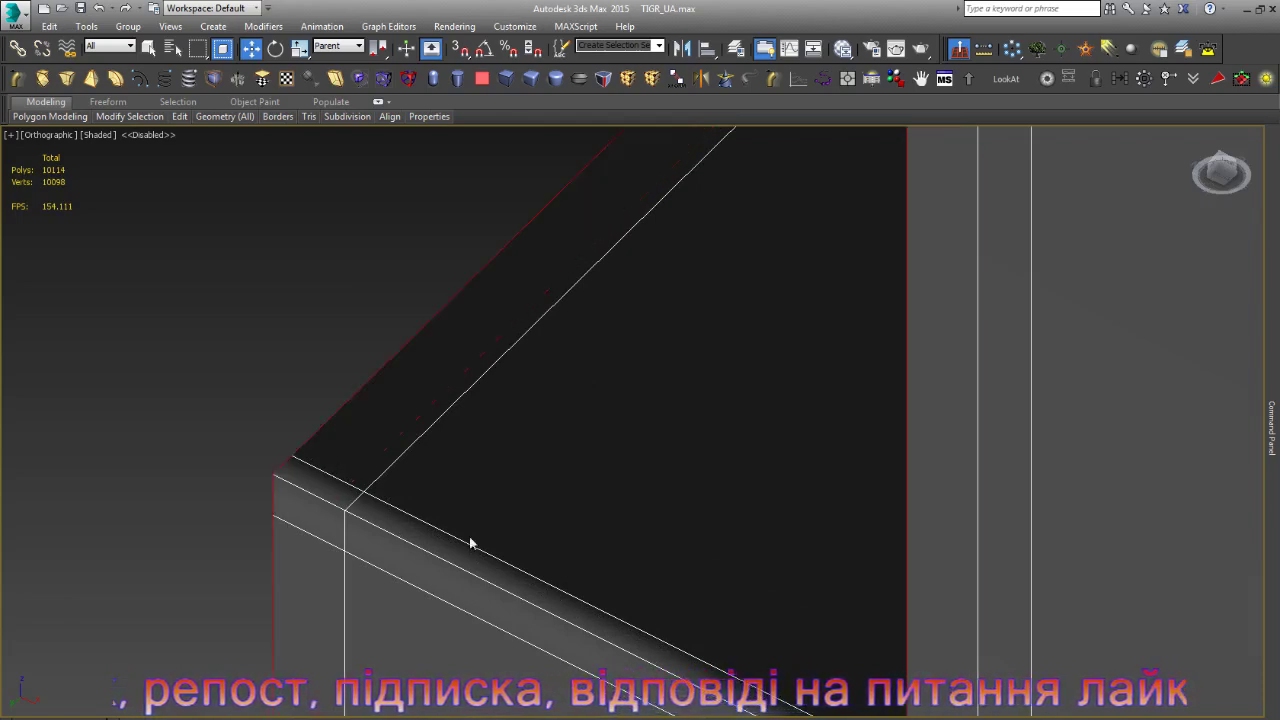
# - Pull the diagonal corner edge up to the corner, then return to Editable Poly level
pyautogui.click(410, 446)
pyautogui.scroll(-5, 410, 446)
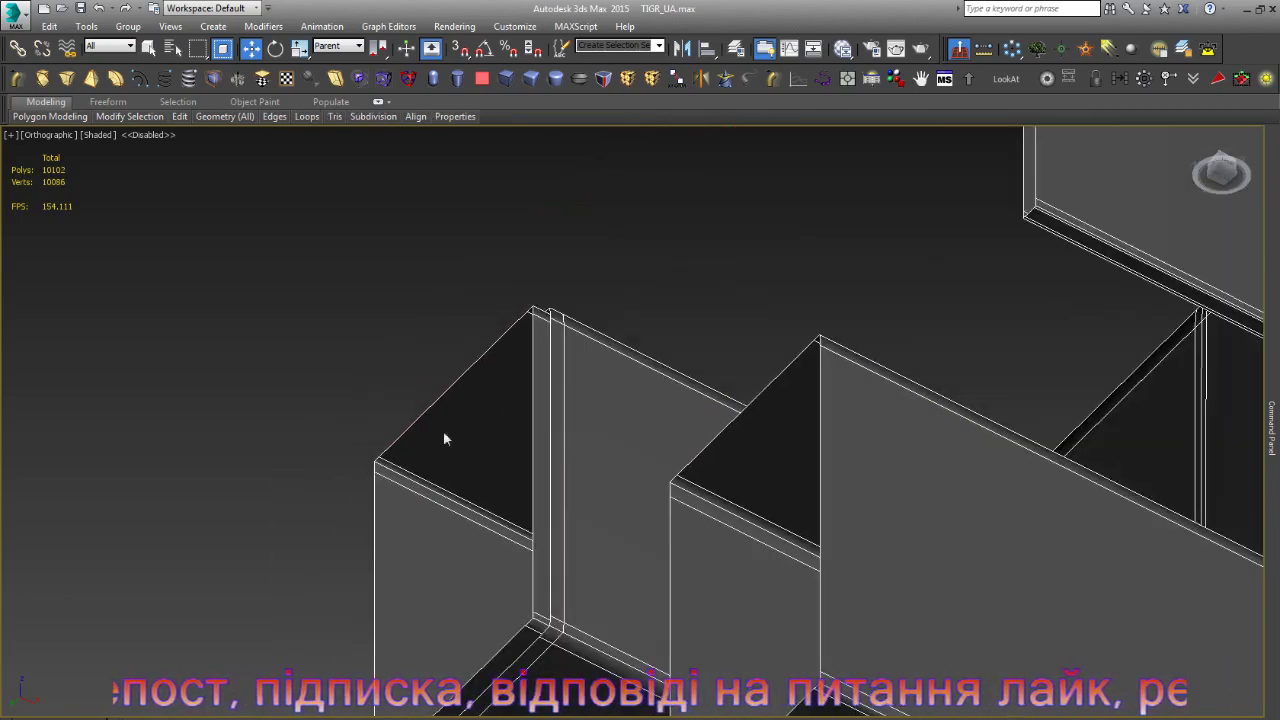
pyautogui.scroll(3, 443, 431)
pyautogui.scroll(2, 495, 352)
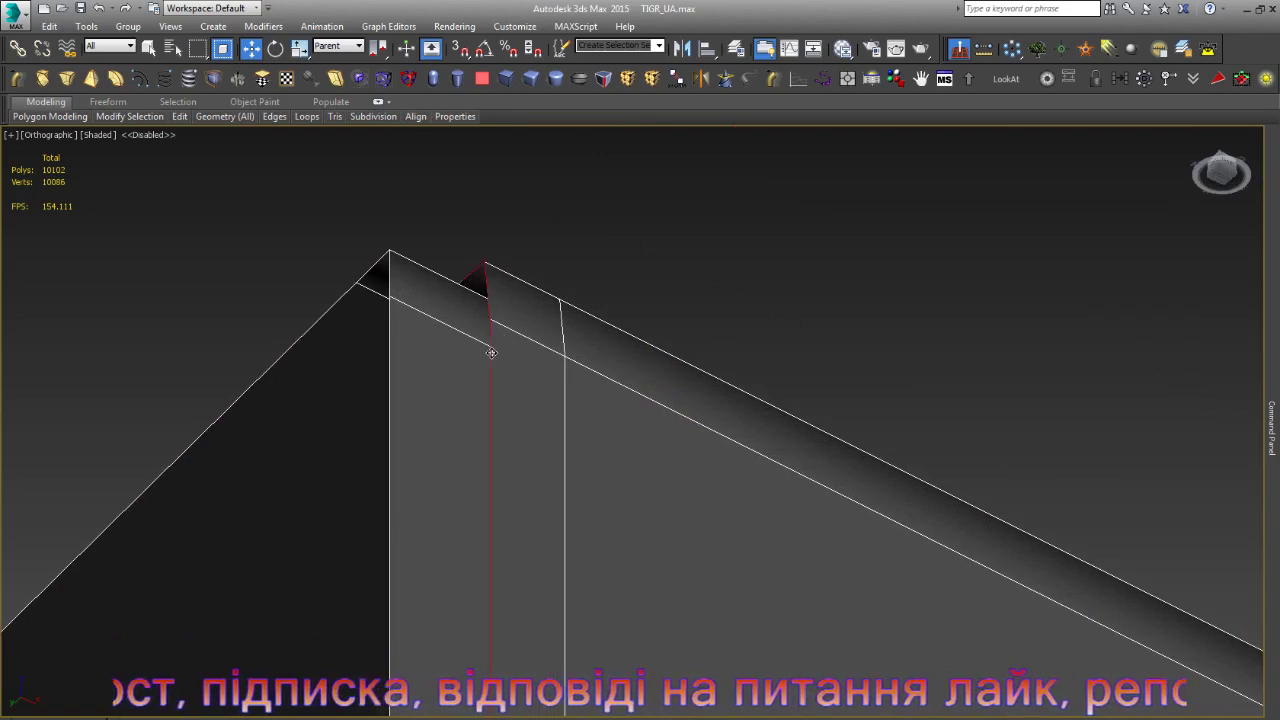
pyautogui.moveTo(695, 522); pyautogui.dragTo(613, 482)
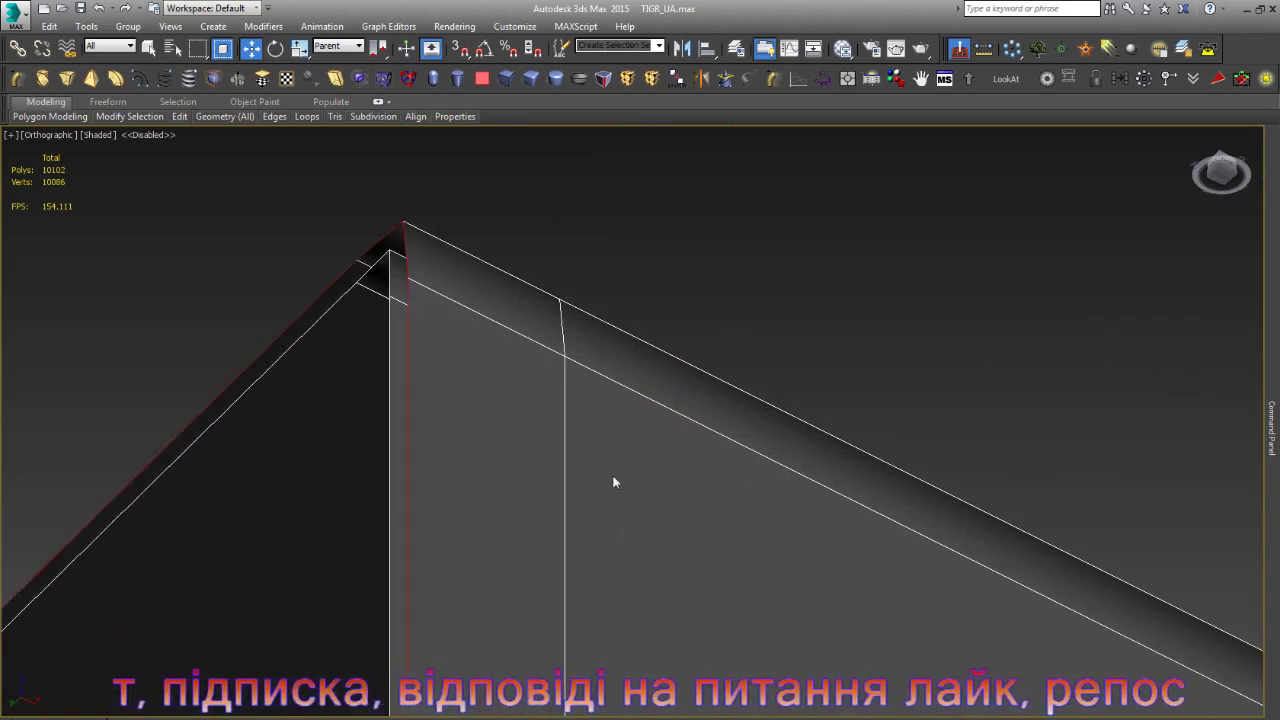
pyautogui.click(563, 452)
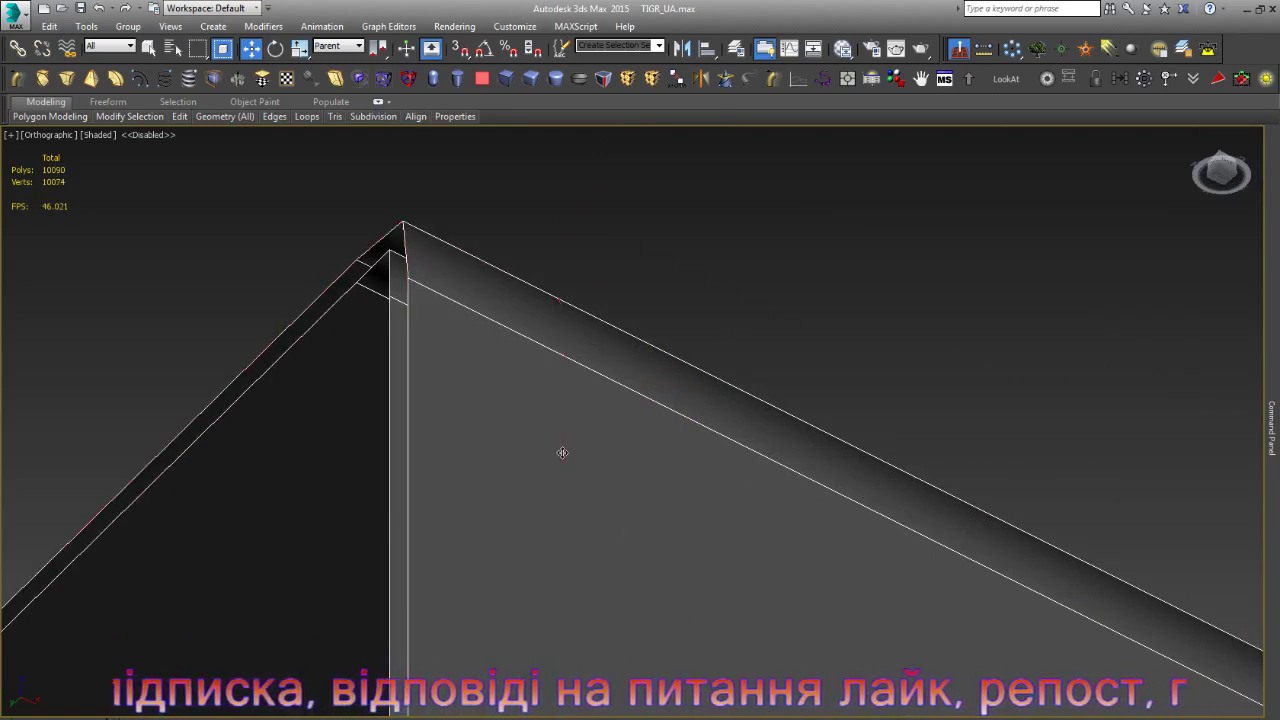
pyautogui.scroll(-5, 563, 452)
pyautogui.click(1272, 428)
# - Return to object level, deselect, and reselect the frame pipe assembly
pyautogui.click(1190, 200)
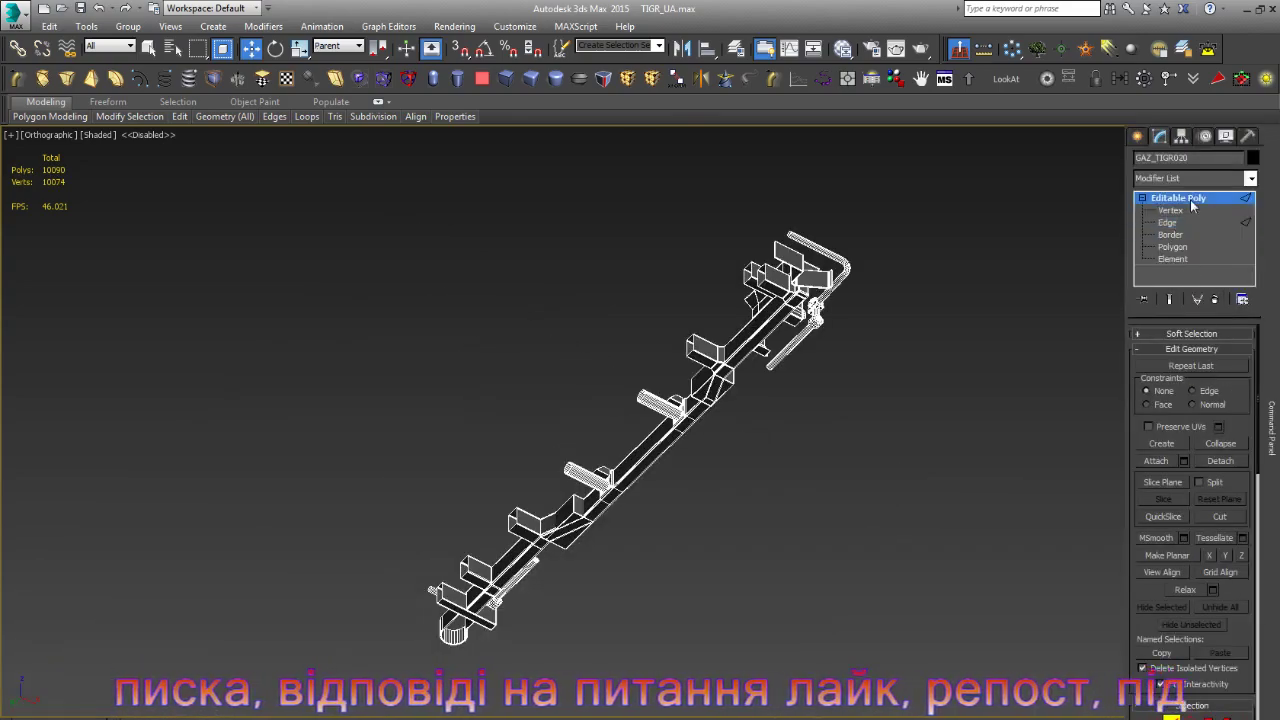
pyautogui.click(971, 247)
pyautogui.scroll(5, 801, 228)
pyautogui.scroll(3, 797, 230)
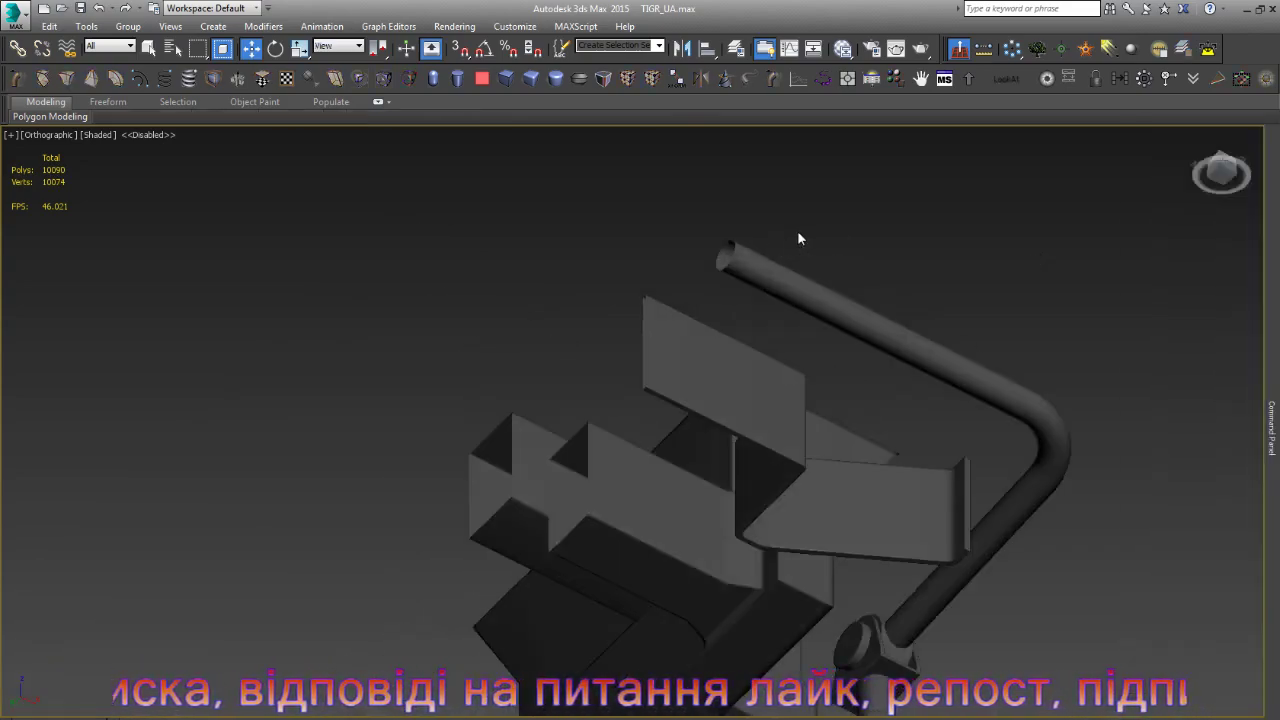
pyautogui.click(829, 300)
pyautogui.scroll(5, 900, 688)
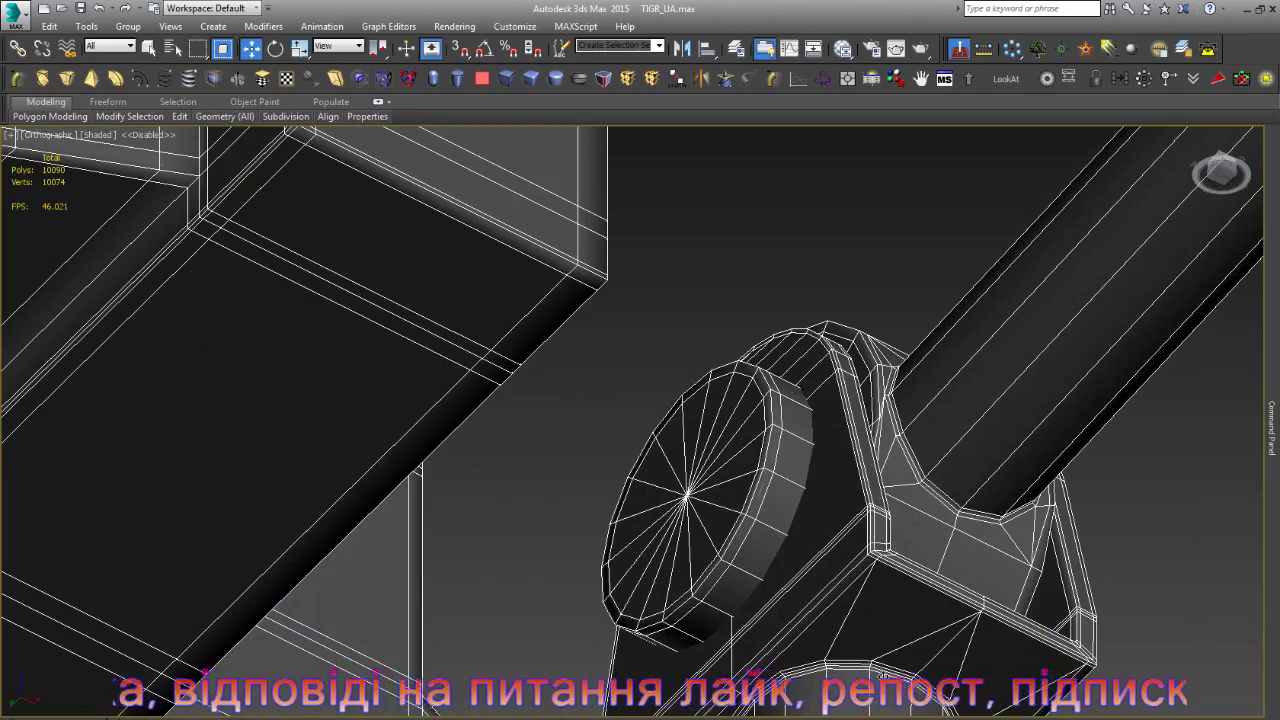
pyautogui.scroll(-3, 792, 488)
pyautogui.scroll(-2, 814, 520)
pyautogui.scroll(2, 822, 560)
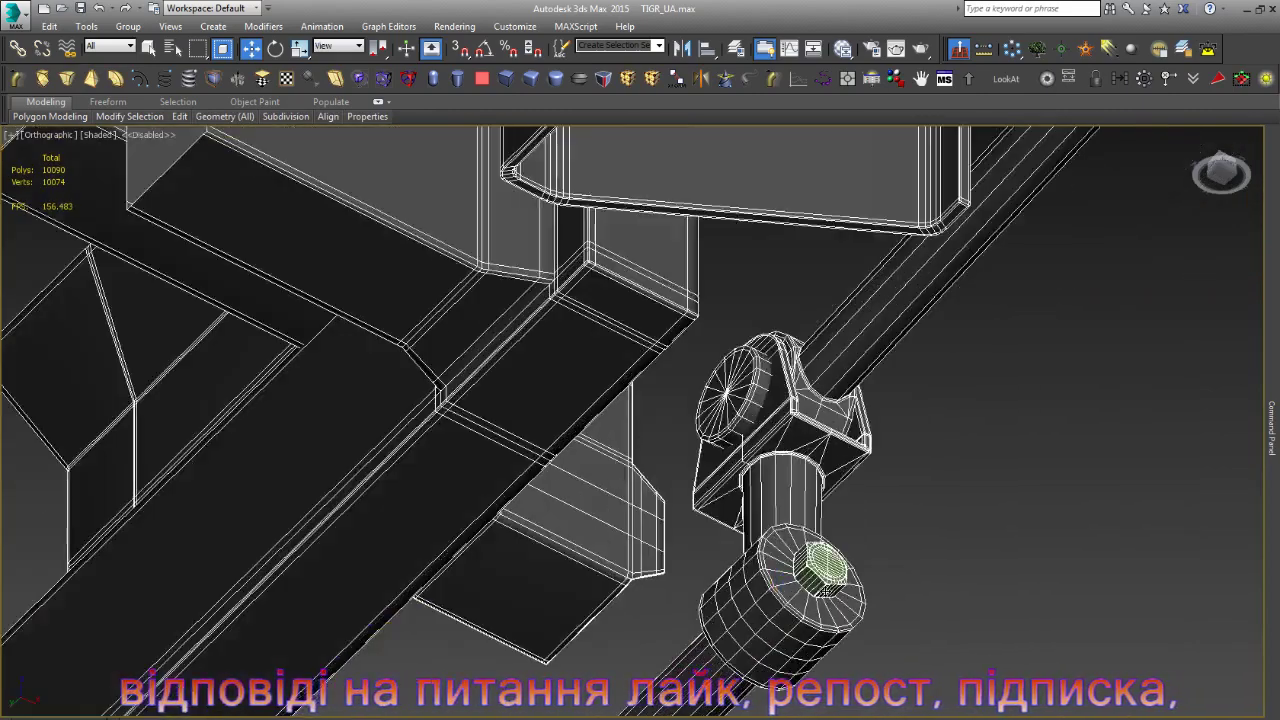
pyautogui.scroll(3, 825, 592)
pyautogui.scroll(-5, 825, 592)
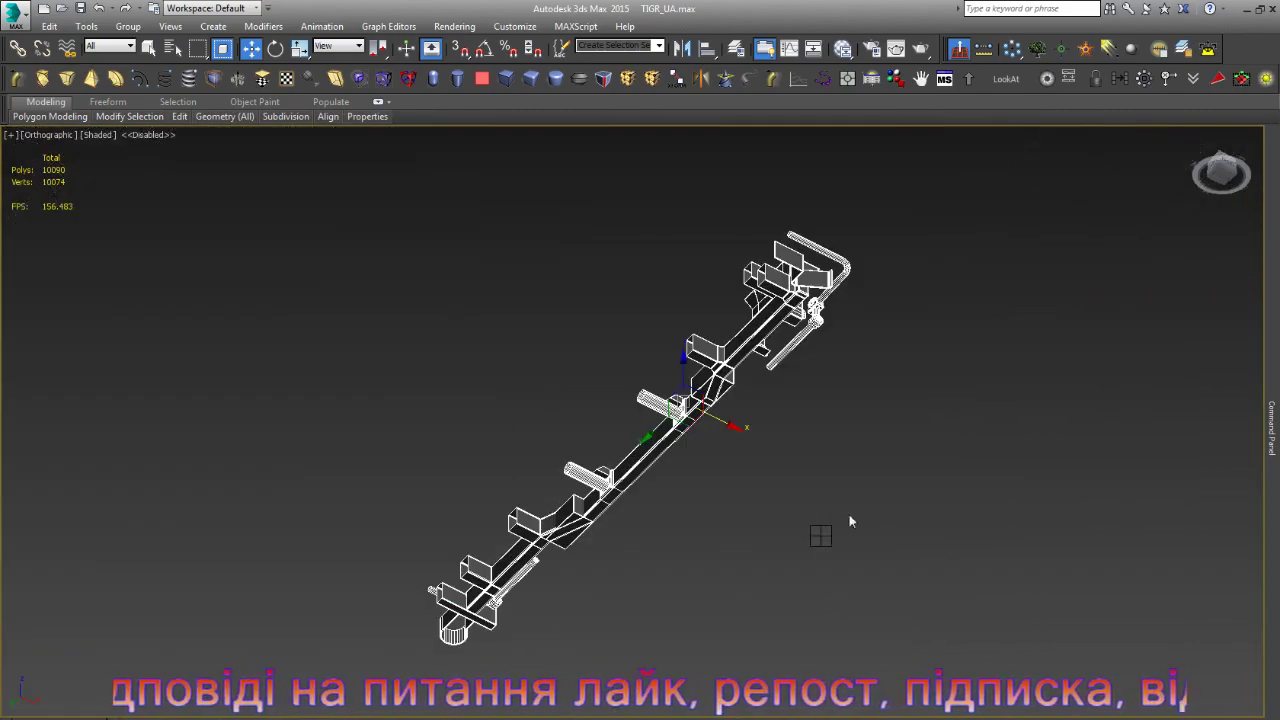
# - Unhide all objects, confirm Yes, and orbit to a side-front view of the vehicle
pyautogui.rightClick(864, 481)
pyautogui.click(905, 412)
pyautogui.click(712, 437)
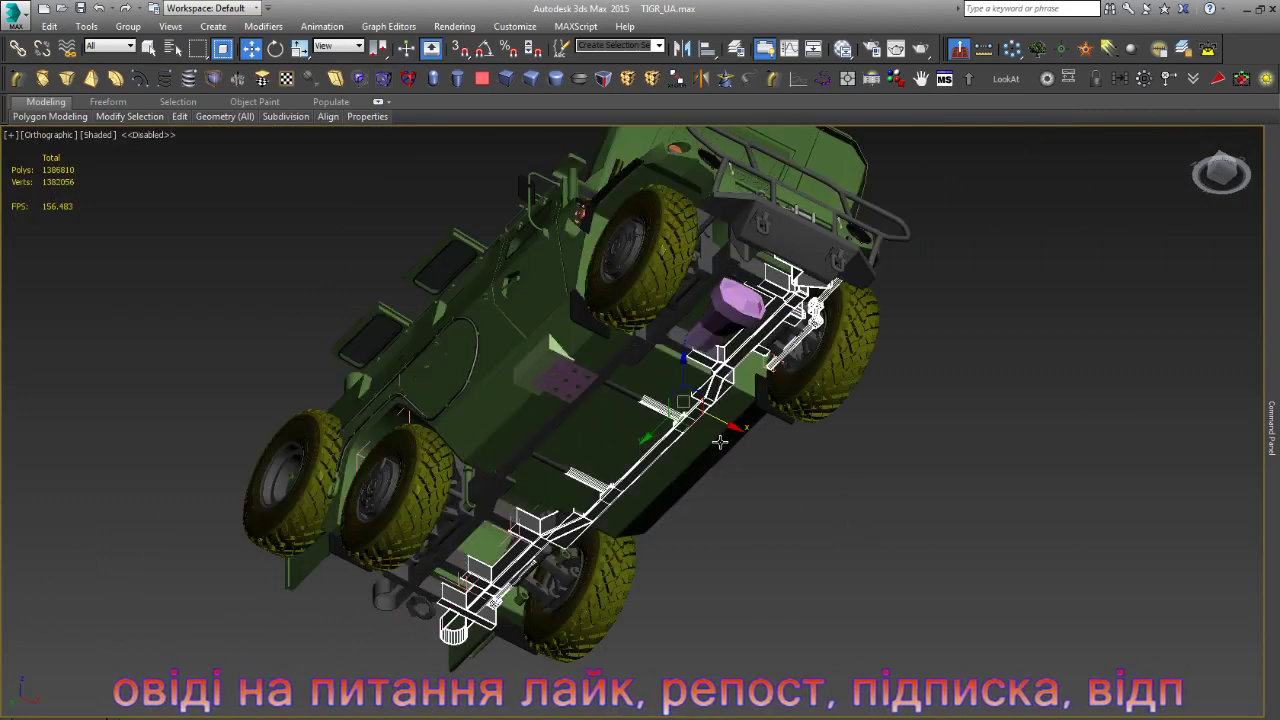
pyautogui.click(652, 430)
pyautogui.scroll(-5, 652, 430)
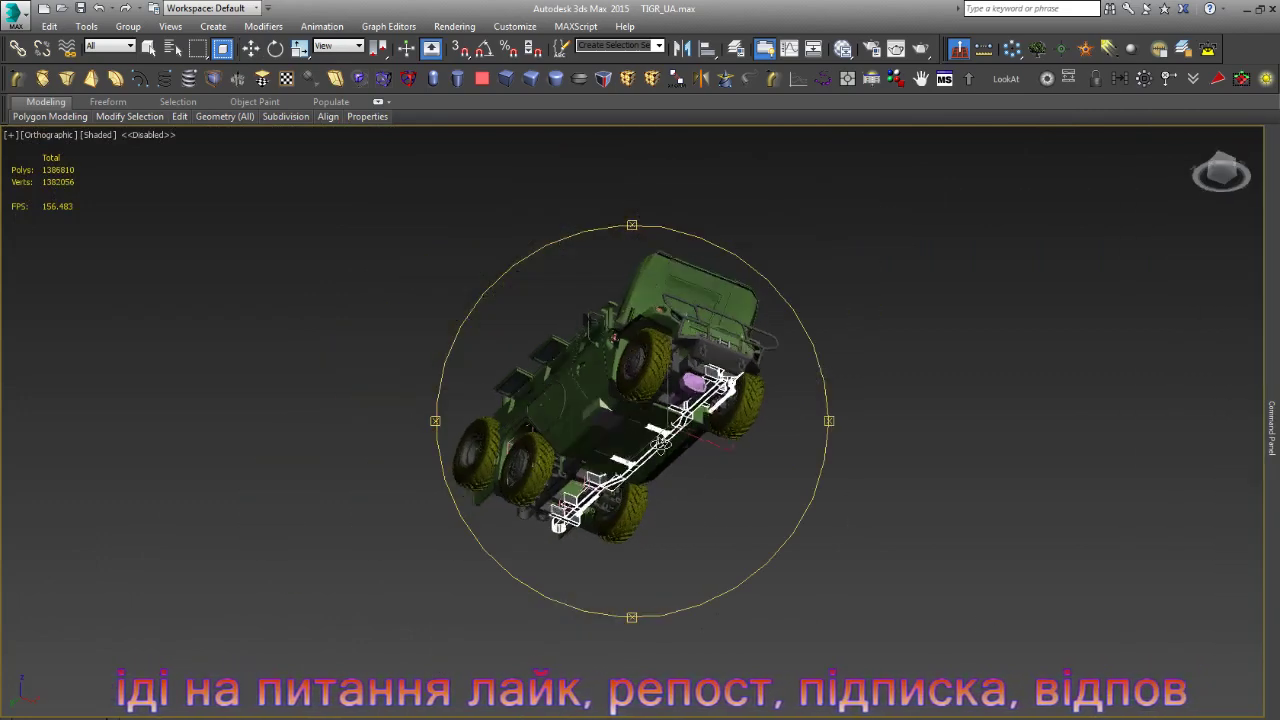
pyautogui.keyDown('alt'); pyautogui.moveTo(652, 430); pyautogui.dragTo(584, 430, button='middle'); pyautogui.keyUp('alt')
pyautogui.scroll(8, 584, 430)
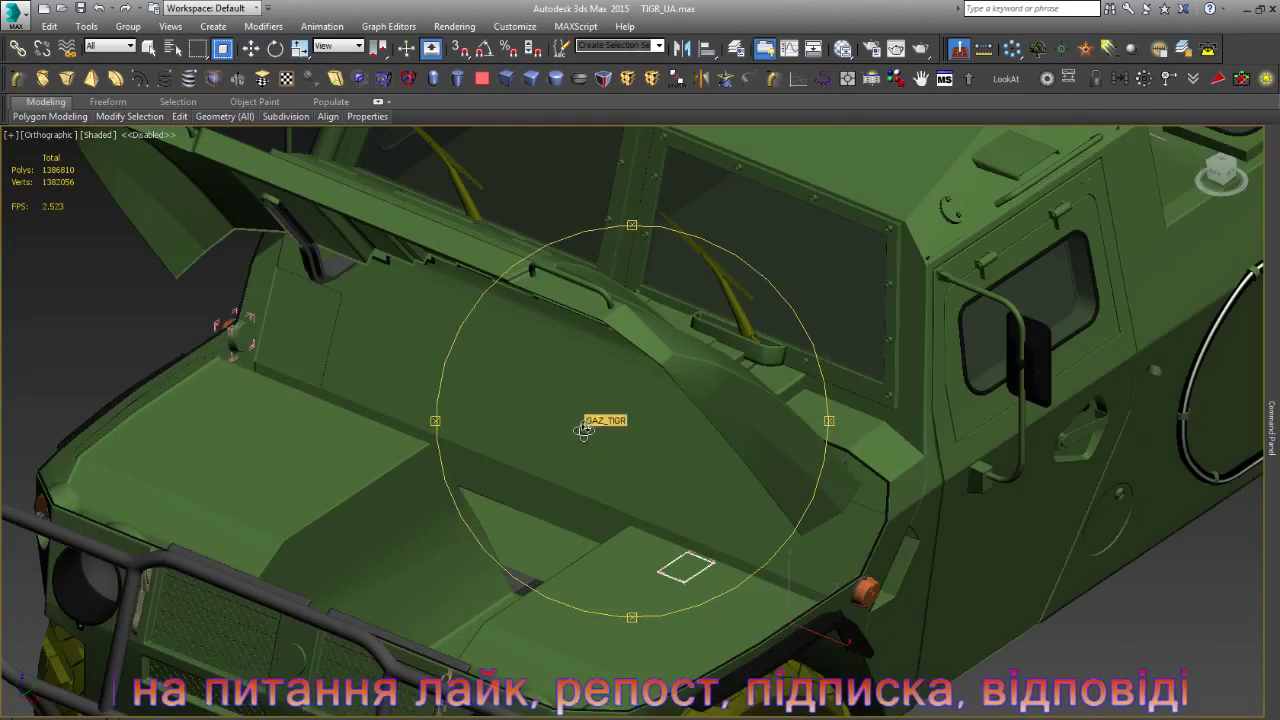
pyautogui.scroll(-8, 584, 430)
pyautogui.keyDown('alt'); pyautogui.moveTo(584, 430); pyautogui.dragTo(752, 415, button='middle'); pyautogui.keyUp('alt')
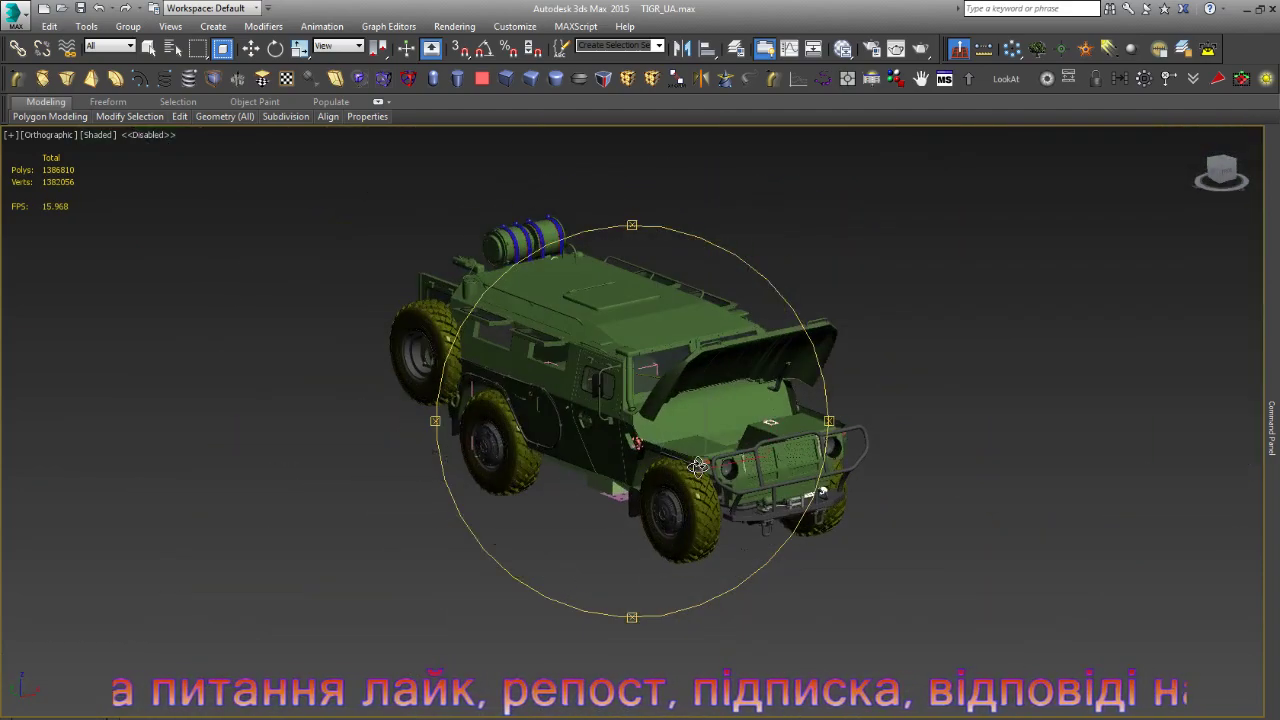
# - Select the raised hood panel and orbit to view the vehicle front
pyautogui.press('w')
pyautogui.scroll(8, 836, 336)
pyautogui.click(779, 421)
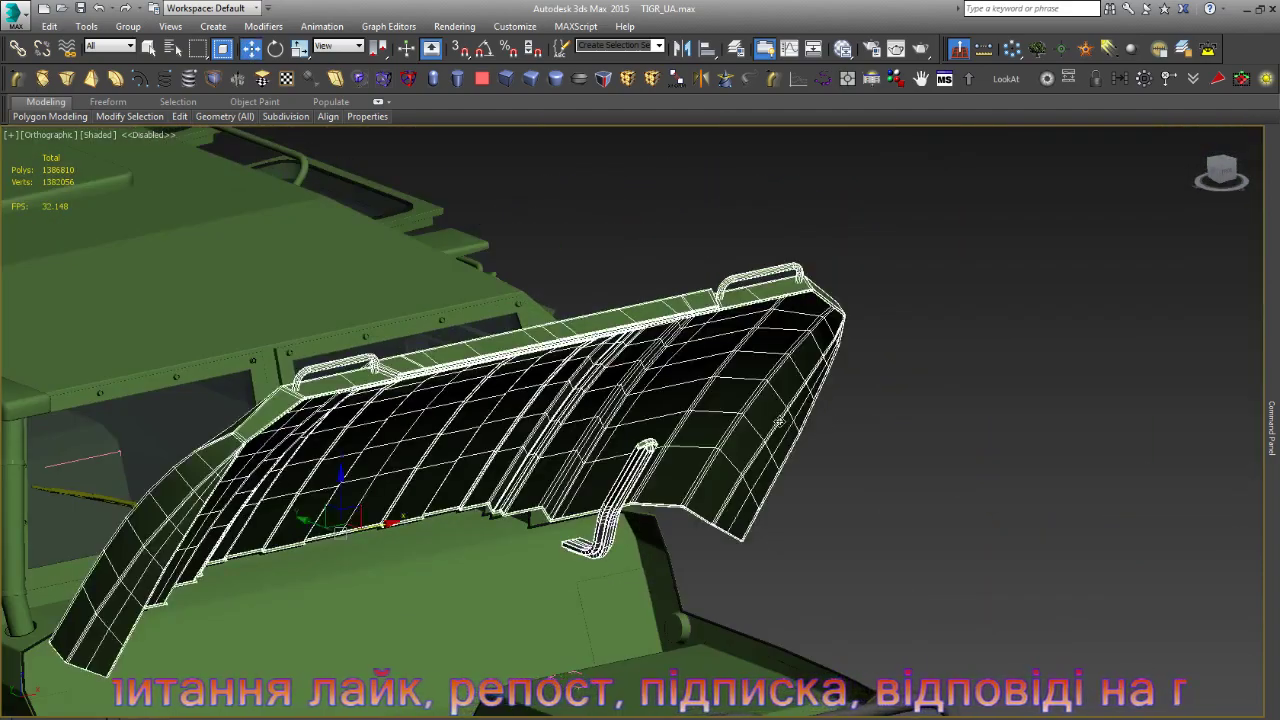
pyautogui.scroll(-5, 859, 380)
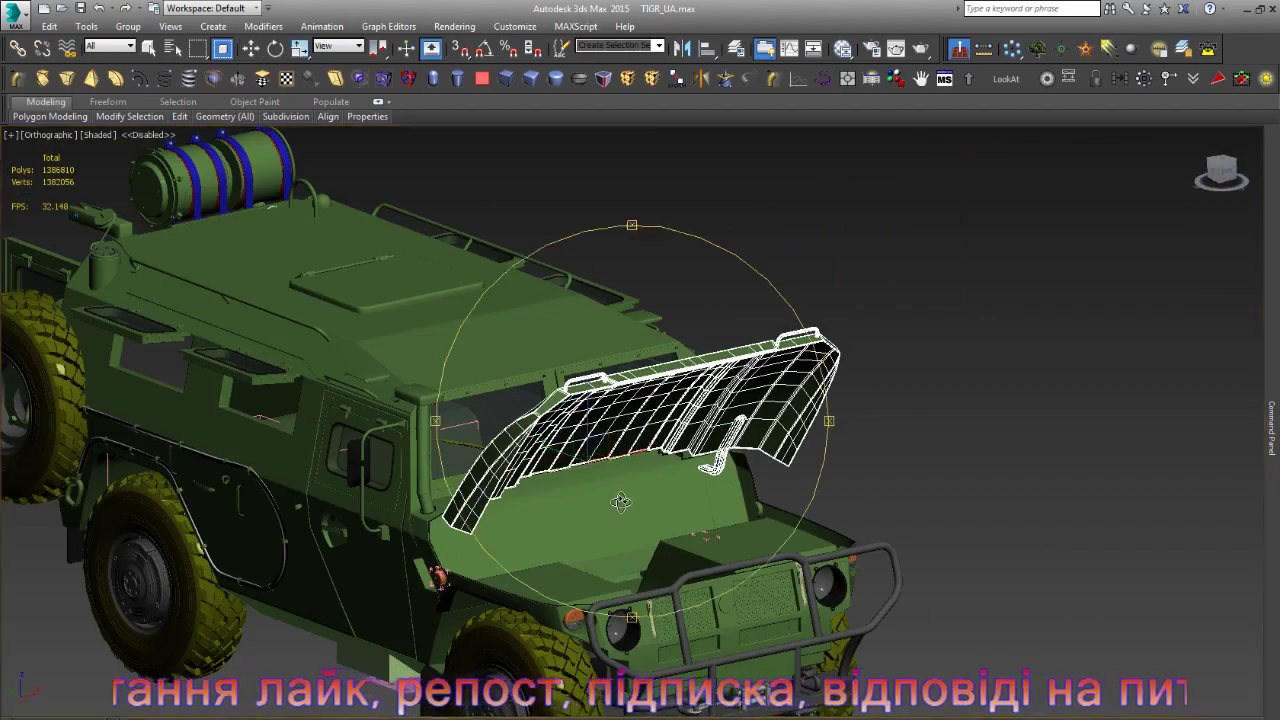
pyautogui.moveTo(560, 440)
pyautogui.keyDown('alt'); pyautogui.mouseDown(button='middle')
pyautogui.moveTo(550, 529)
pyautogui.moveTo(508, 523)
pyautogui.moveTo(514, 514)
pyautogui.mouseUp(button='middle'); pyautogui.keyUp('alt')
pyautogui.scroll(5, 485, 477)
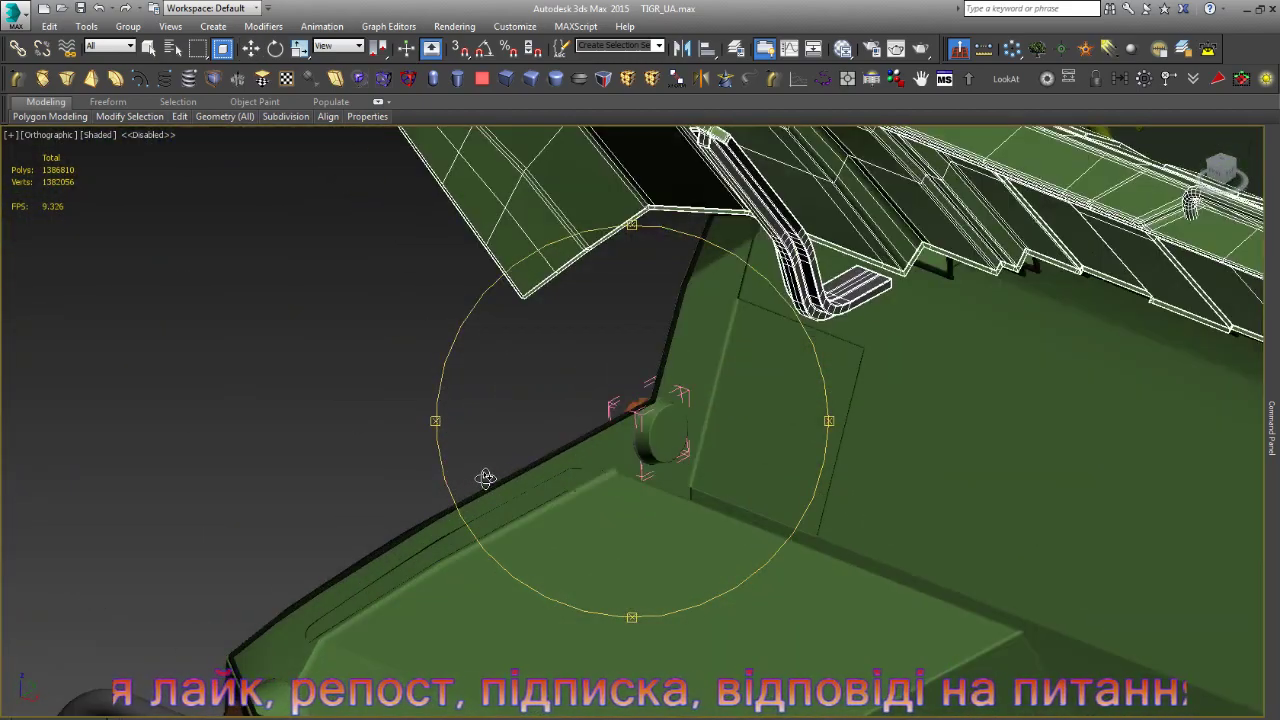
pyautogui.scroll(-2, 485, 477)
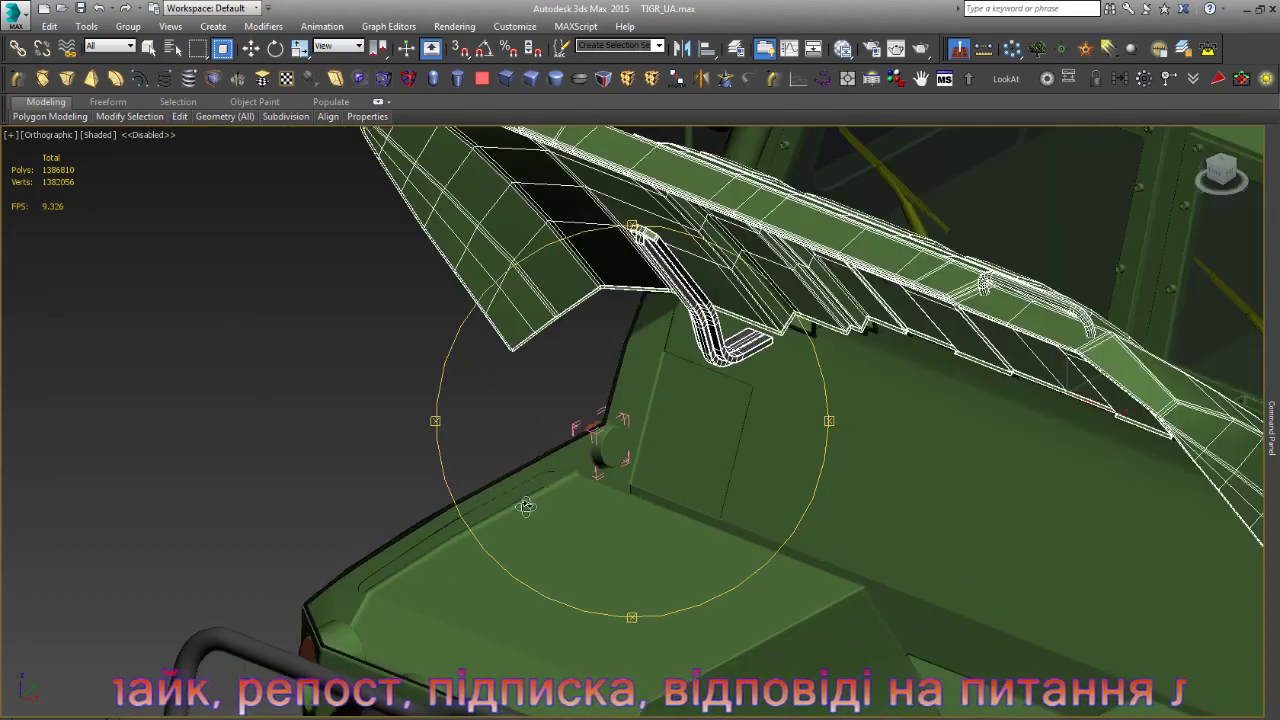
pyautogui.keyDown('alt'); pyautogui.moveTo(526, 506); pyautogui.dragTo(569, 597, button='middle'); pyautogui.keyUp('alt')
pyautogui.scroll(-3, 539, 497)
pyautogui.scroll(5, 567, 601)
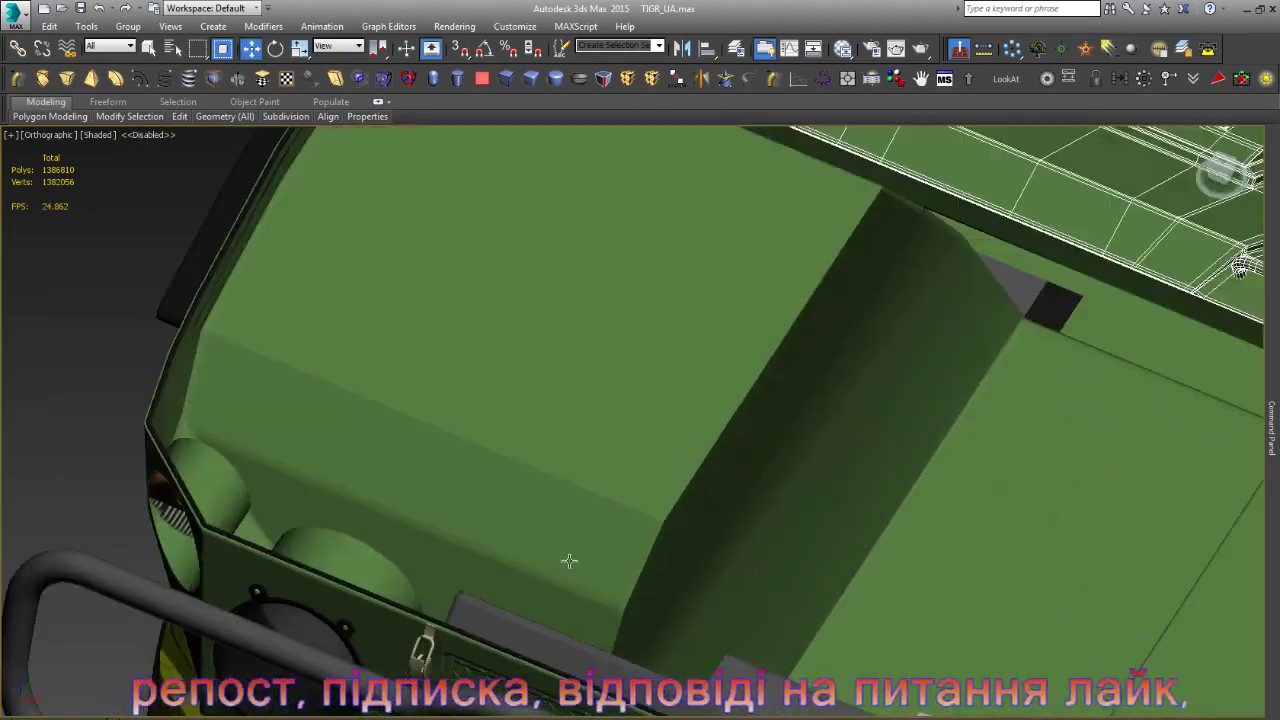
# - Turn on Edged Faces and toggle wireframe to see the wheel and frame, ending shaded
pyautogui.press('F4')
pyautogui.press('F3')
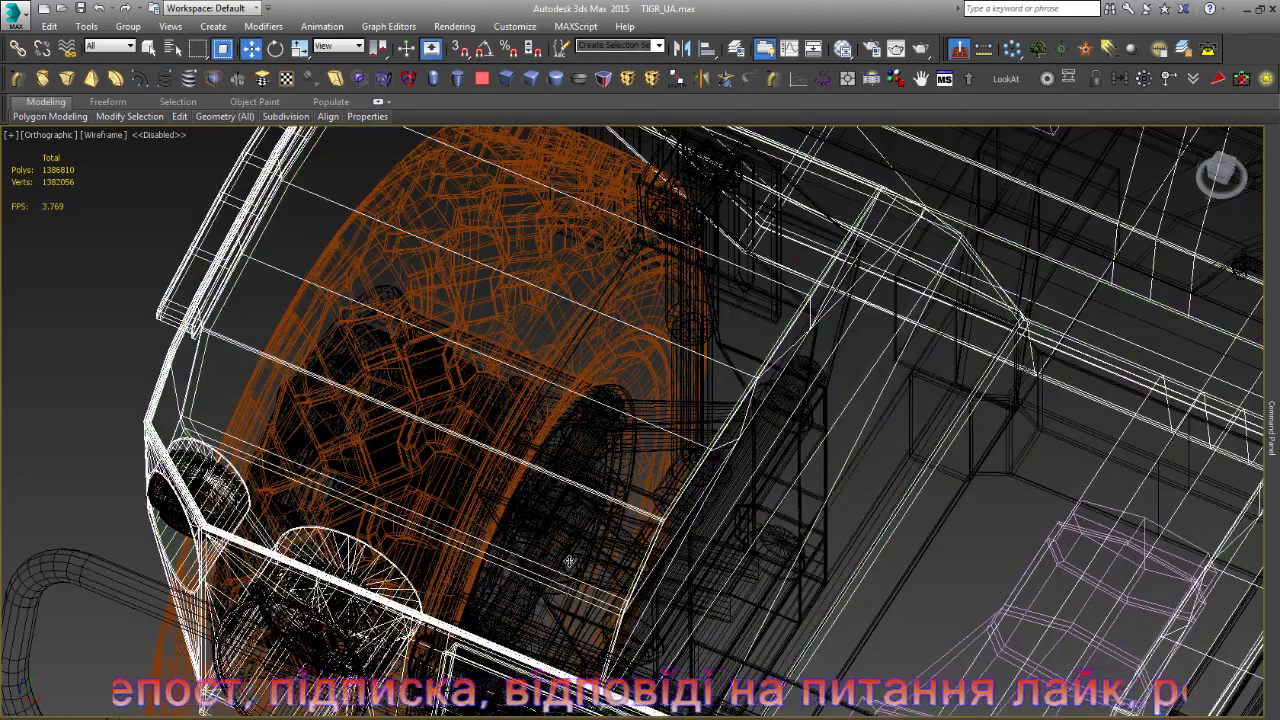
pyautogui.press('F3')
pyautogui.scroll(-1, 569, 562)
pyautogui.scroll(5, 670, 322)
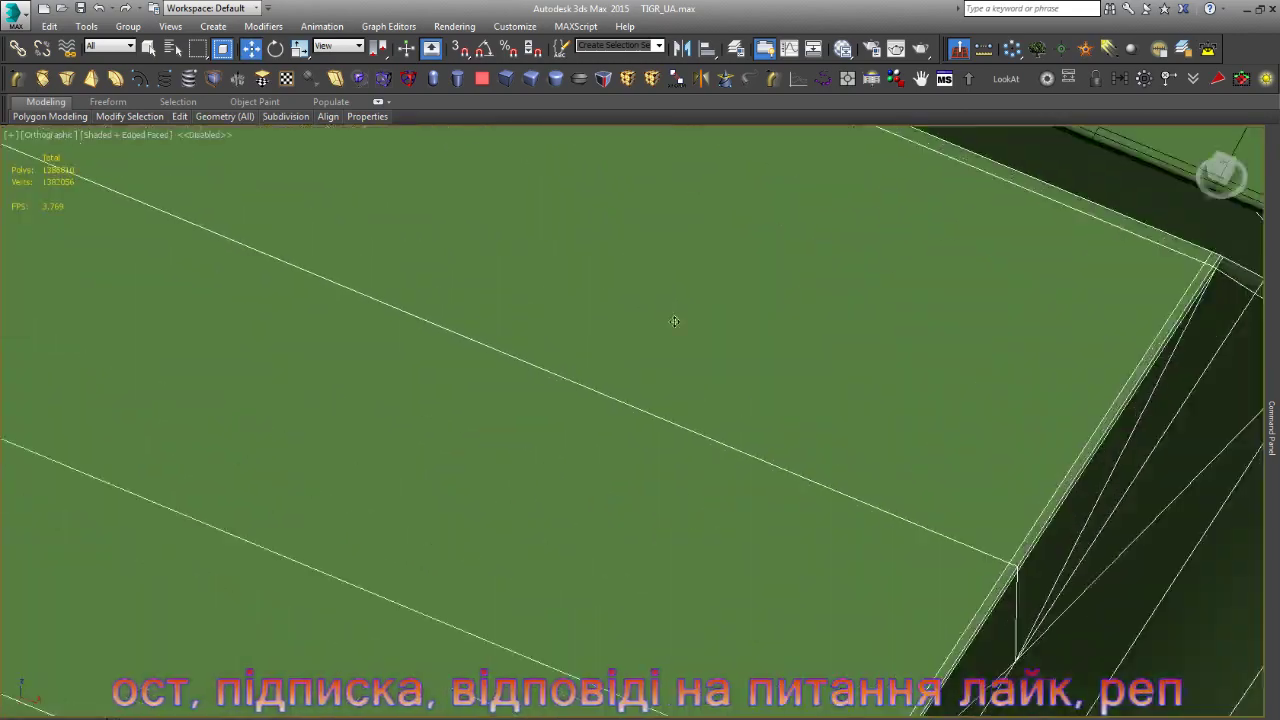
pyautogui.scroll(1, 680, 342)
pyautogui.press('F3')
pyautogui.scroll(-2, 678, 357)
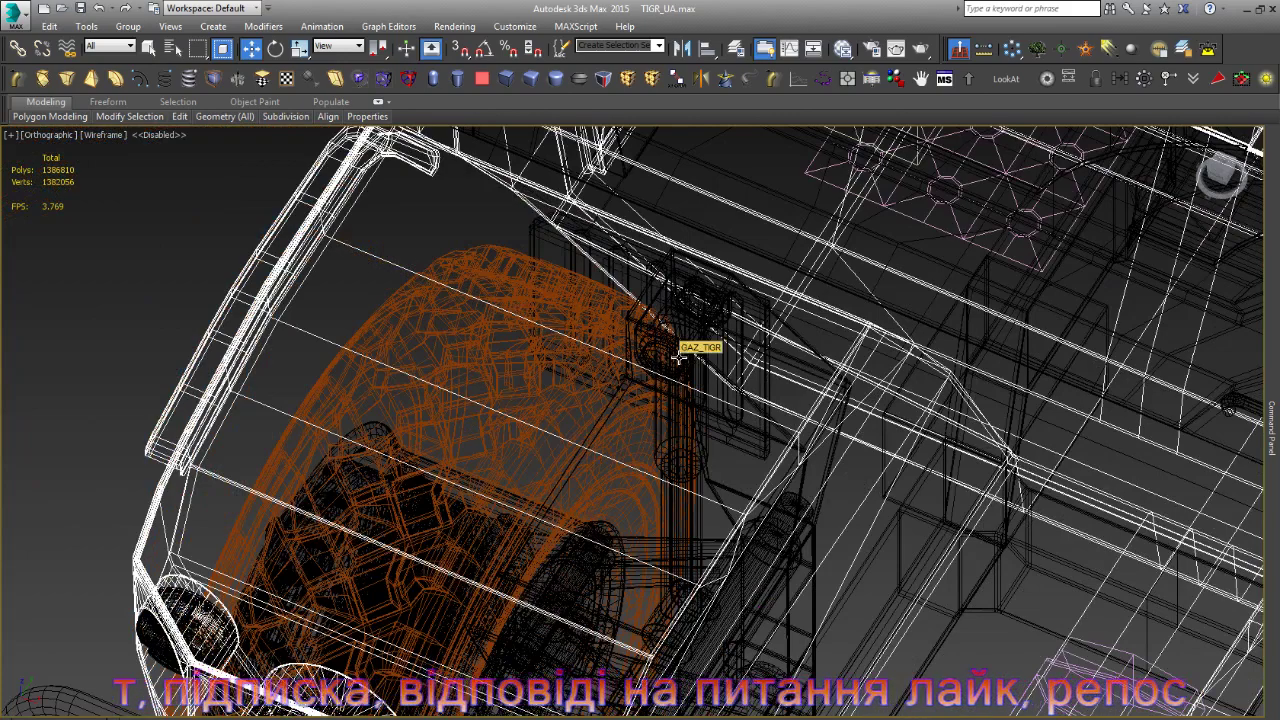
pyautogui.press('F3')
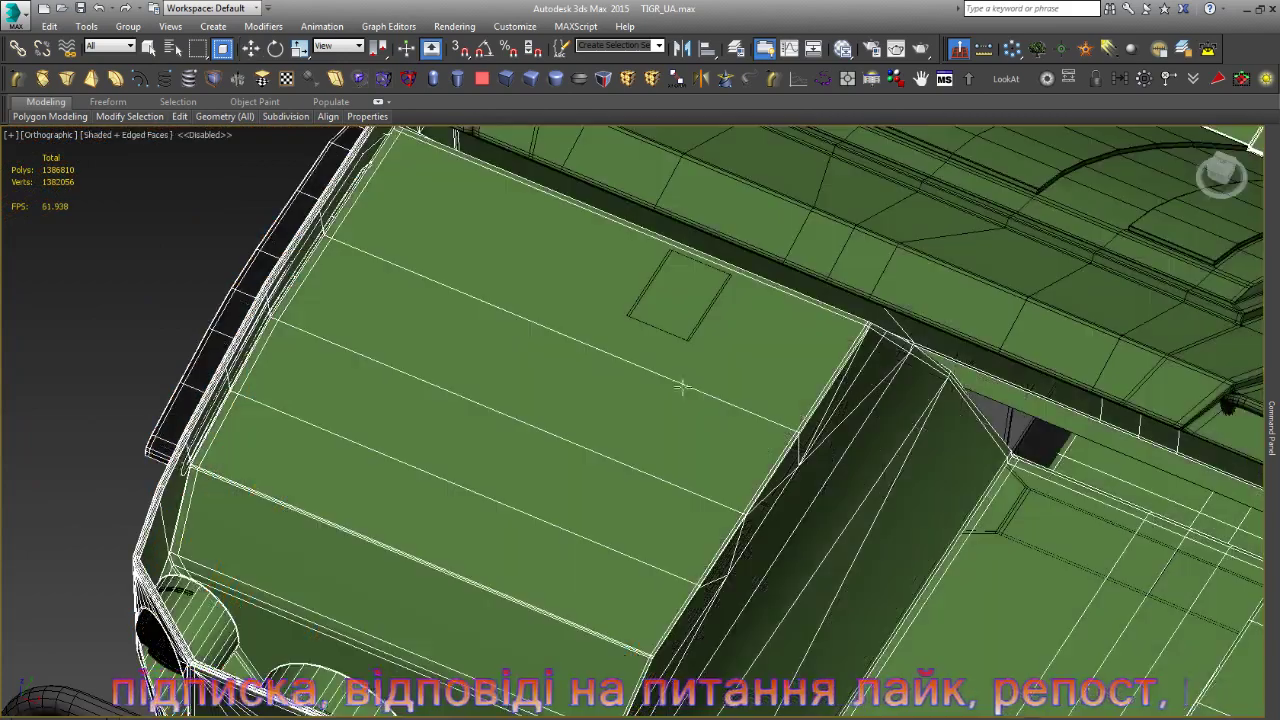
# - Zoom and orbit to a side view of the edged truck
pyautogui.scroll(-2, 682, 382)
pyautogui.scroll(-2, 682, 382)
pyautogui.scroll(3, 760, 422)
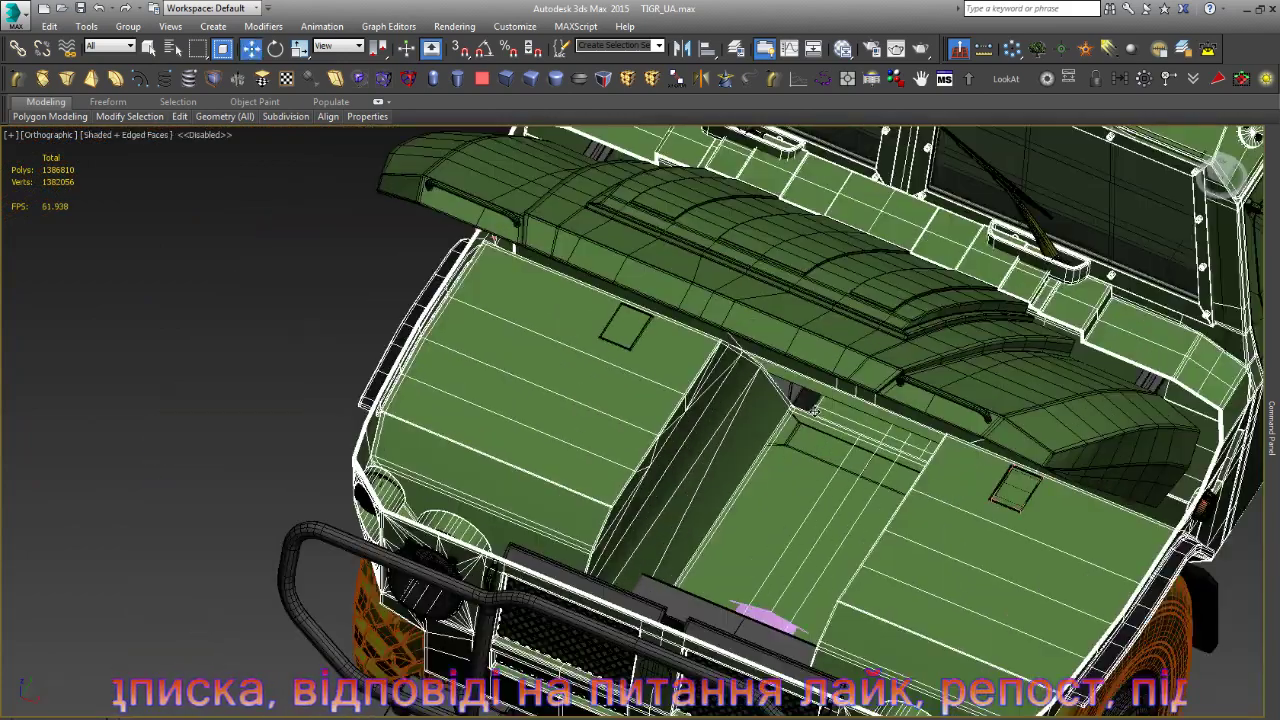
pyautogui.scroll(3, 760, 422)
pyautogui.scroll(2, 729, 381)
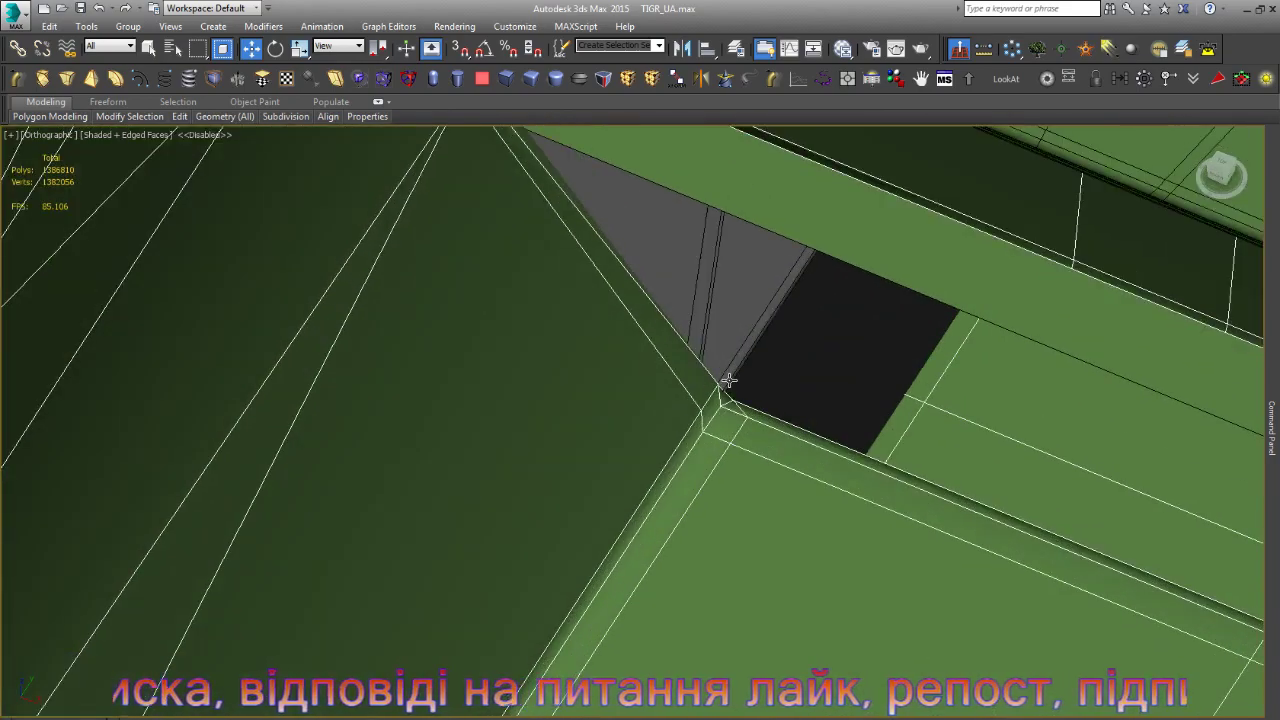
pyautogui.scroll(-2, 729, 381)
pyautogui.scroll(-4, 729, 381)
pyautogui.scroll(-2, 729, 381)
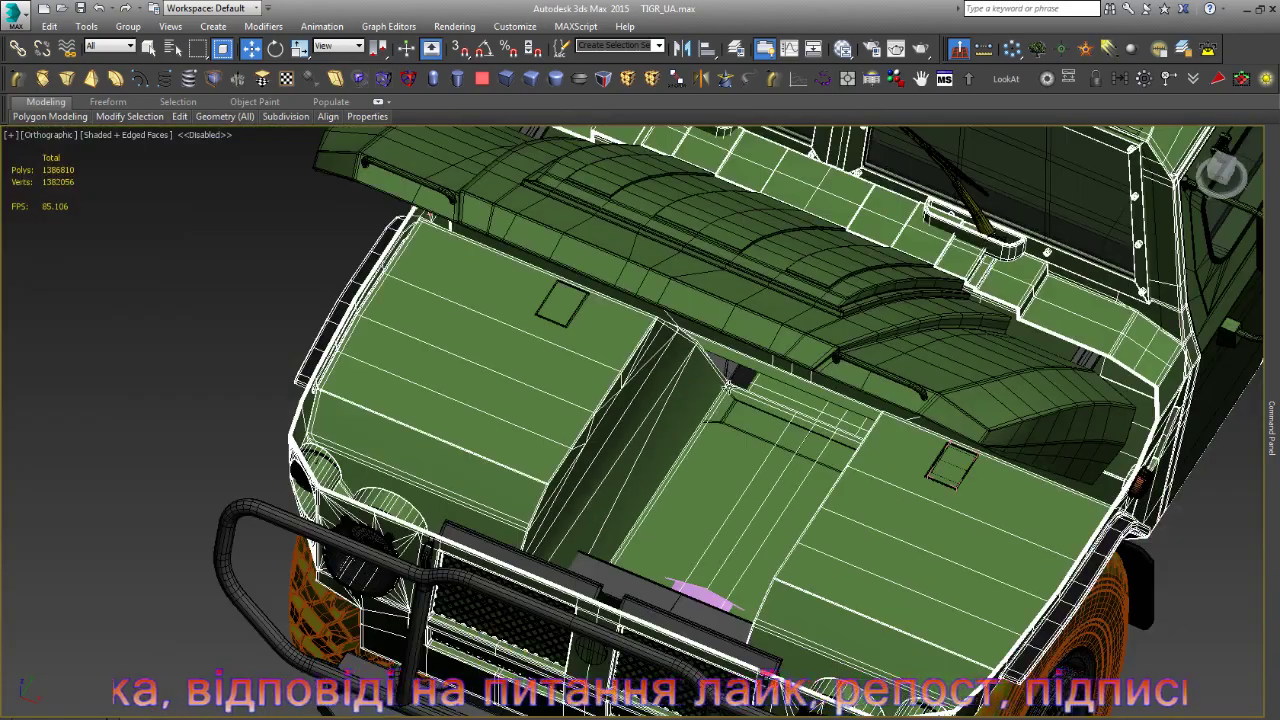
pyautogui.scroll(-2, 729, 381)
pyautogui.moveTo(729, 381)
pyautogui.keyDown('alt'); pyautogui.mouseDown(button='middle')
pyautogui.moveTo(457, 596)
pyautogui.moveTo(693, 348)
pyautogui.moveTo(634, 394)
pyautogui.mouseUp(button='middle'); pyautogui.keyUp('alt')
pyautogui.scroll(-3, 457, 596)
pyautogui.scroll(5, 693, 348)
pyautogui.scroll(-4, 693, 348)
pyautogui.scroll(3, 667, 281)
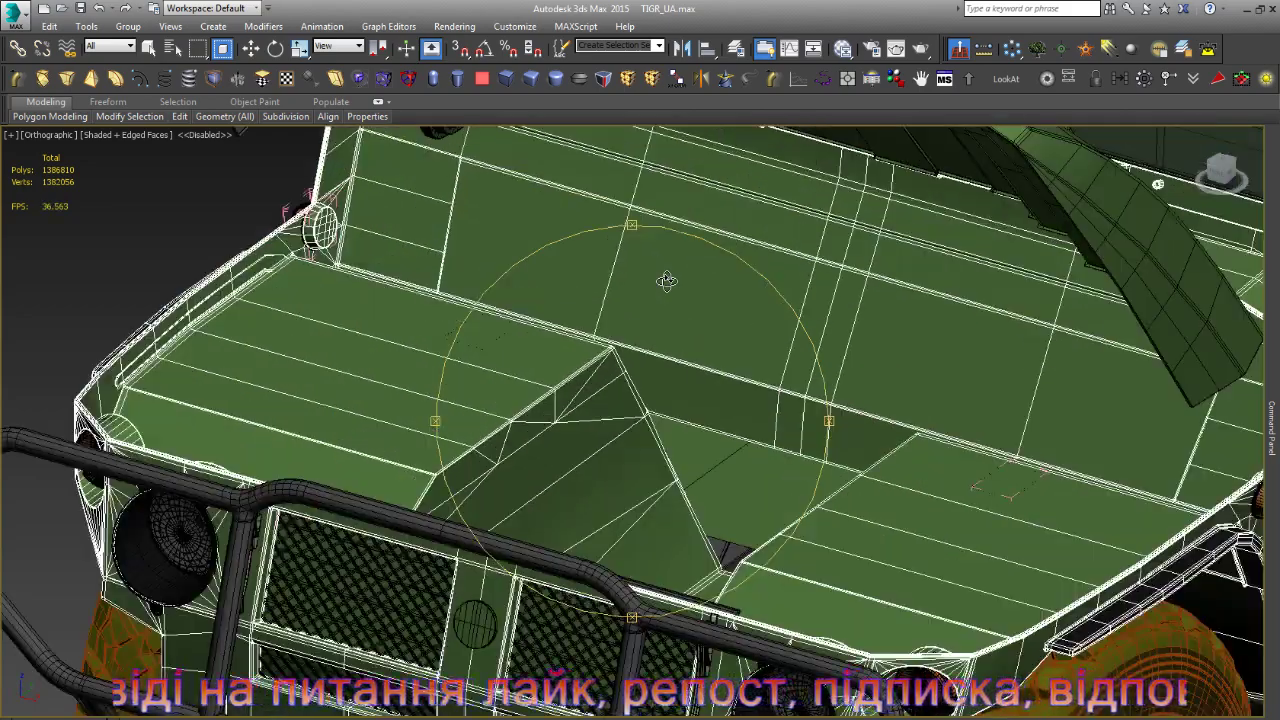
pyautogui.scroll(-5, 667, 281)
# - Pan the engine-bay reference photo to view the lower bay and the raised hood
pyautogui.press('w')
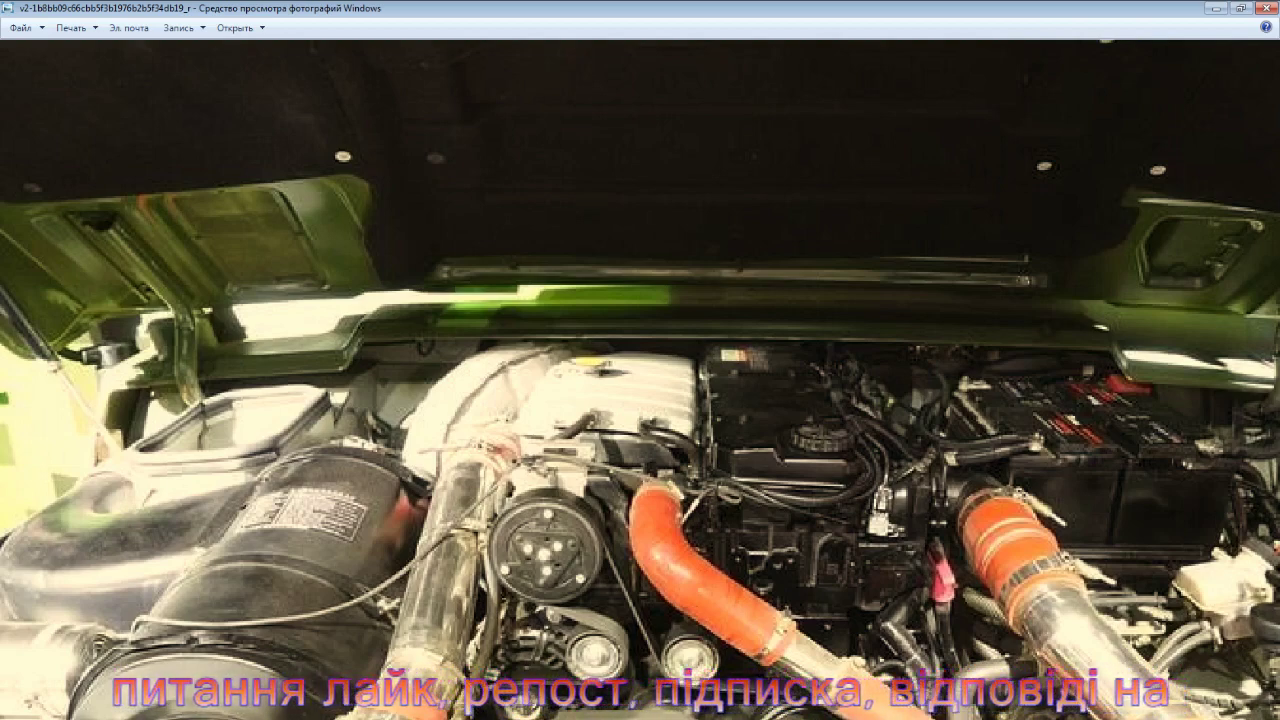
pyautogui.moveTo(476, 628); pyautogui.dragTo(514, 381)
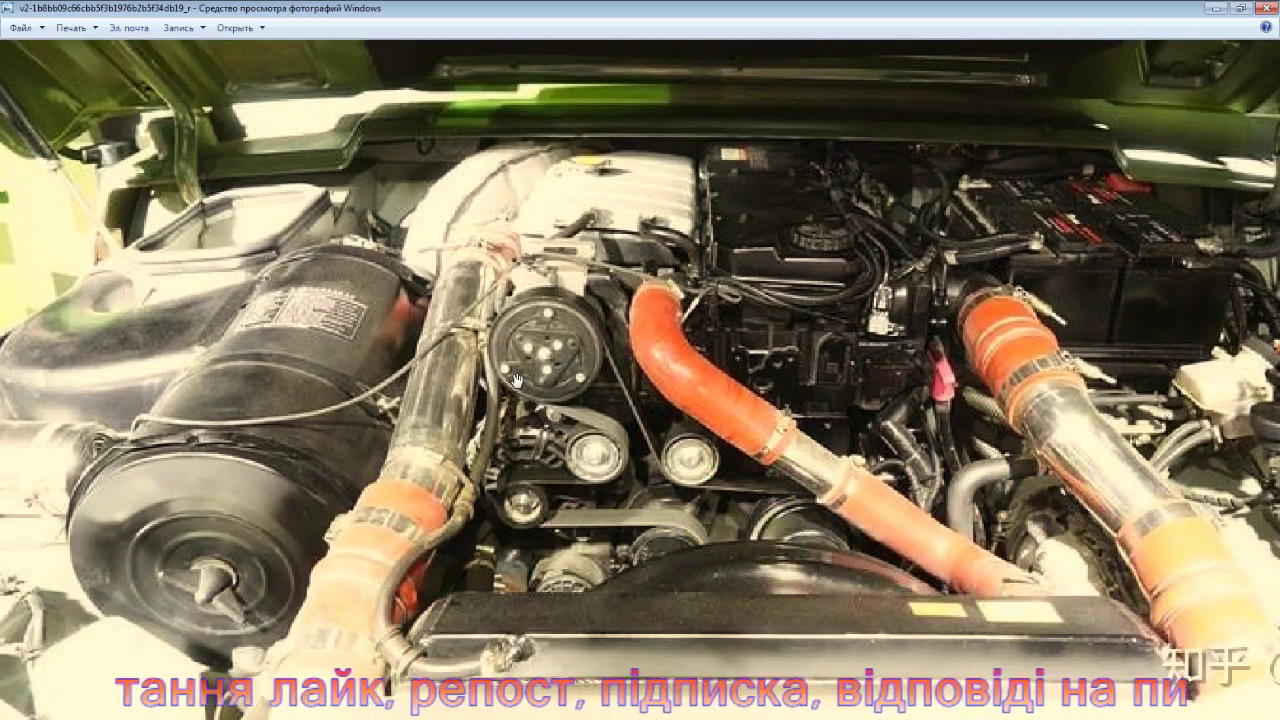
pyautogui.moveTo(516, 380); pyautogui.dragTo(551, 402)
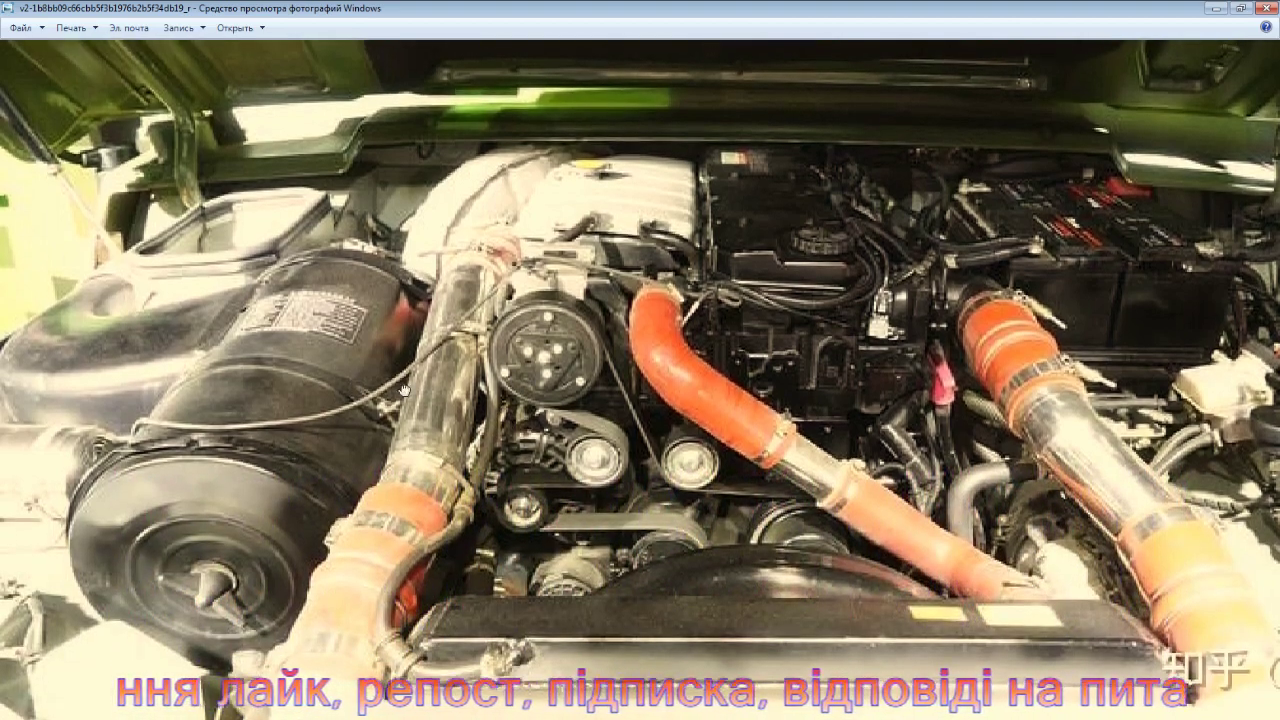
pyautogui.moveTo(379, 346); pyautogui.dragTo(414, 433)
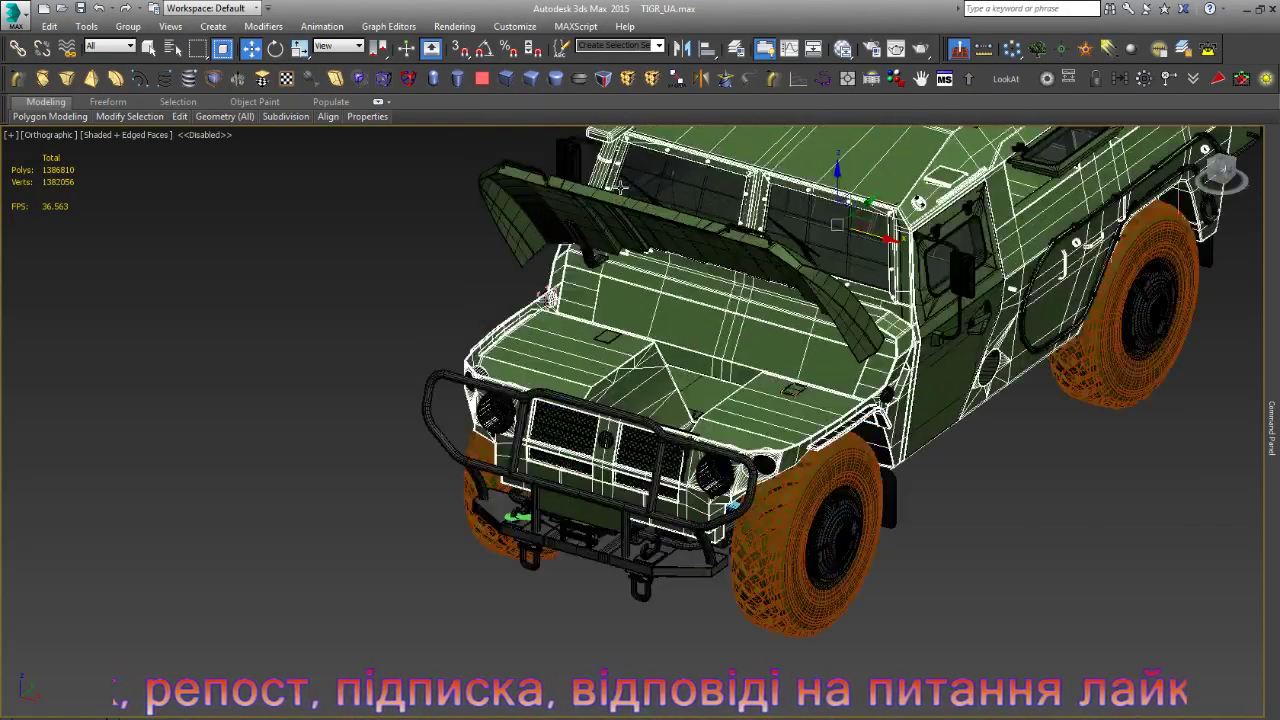
# - Enter and then exit Element sub-object level on the hood
pyautogui.scroll(5, 624, 210)
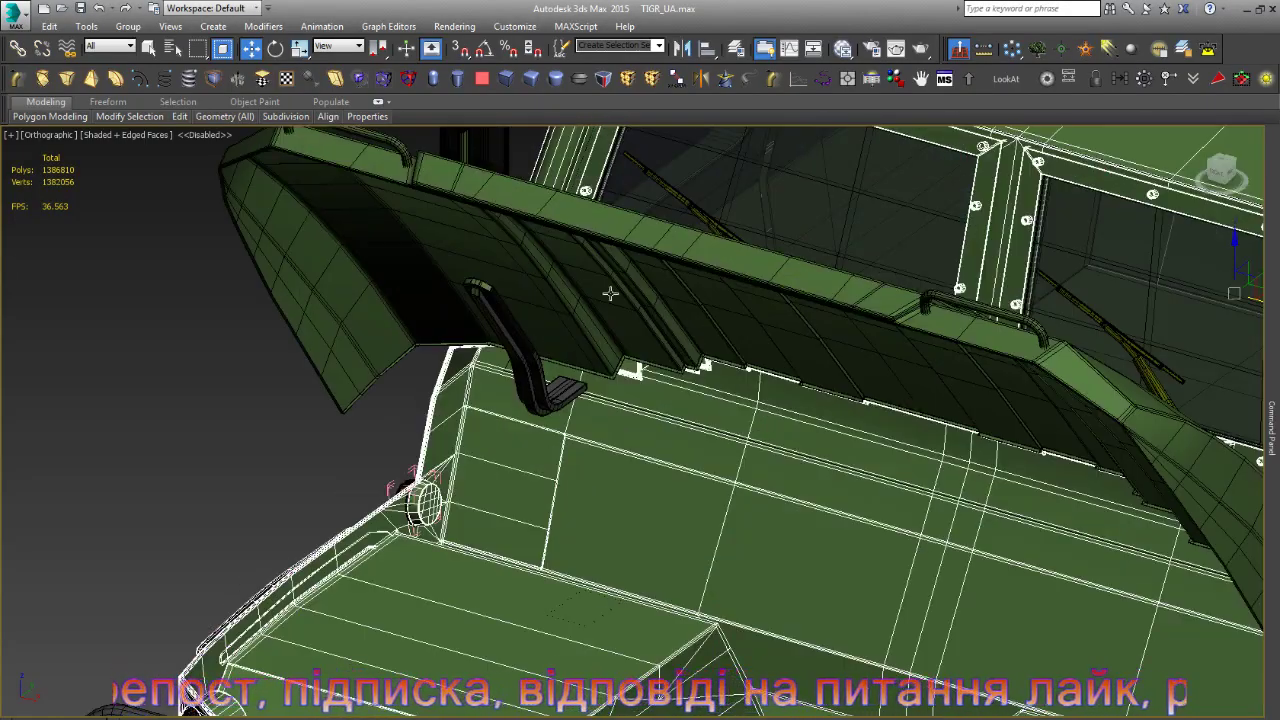
pyautogui.scroll(-3, 610, 293)
pyautogui.scroll(-2, 610, 293)
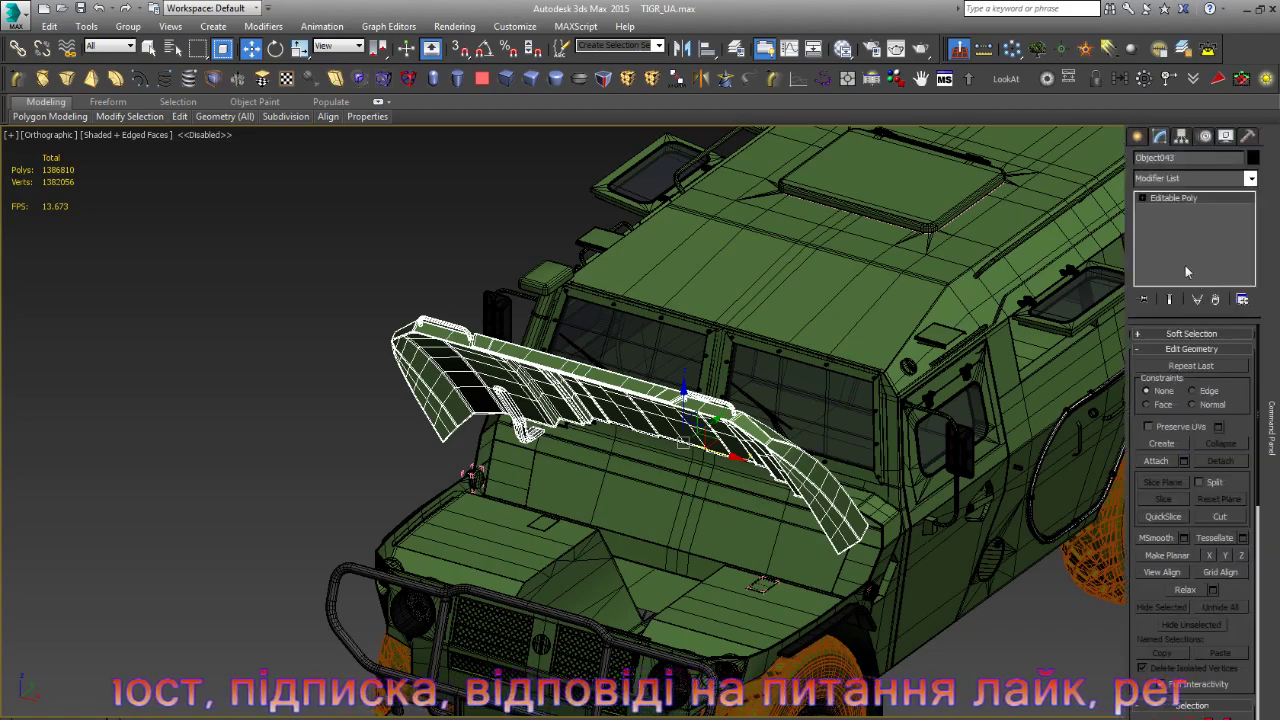
pyautogui.click(1142, 200)
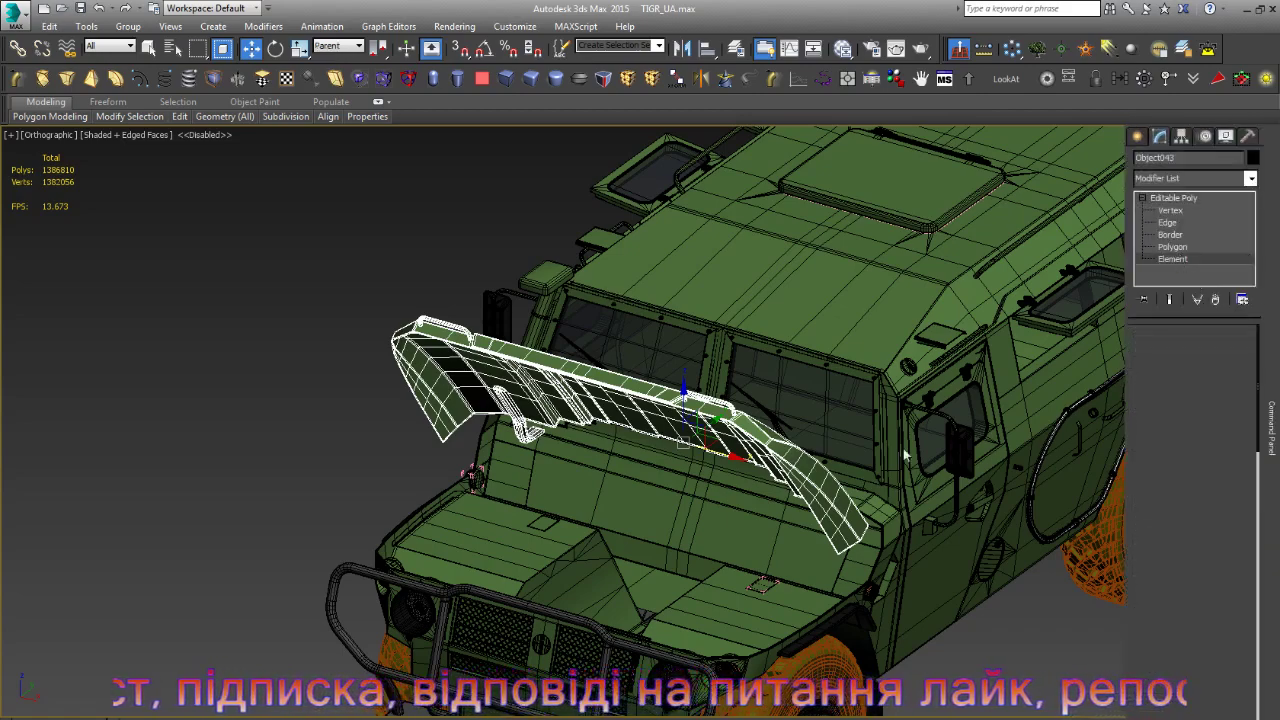
pyautogui.click(1178, 259)
pyautogui.scroll(-3, 1230, 478)
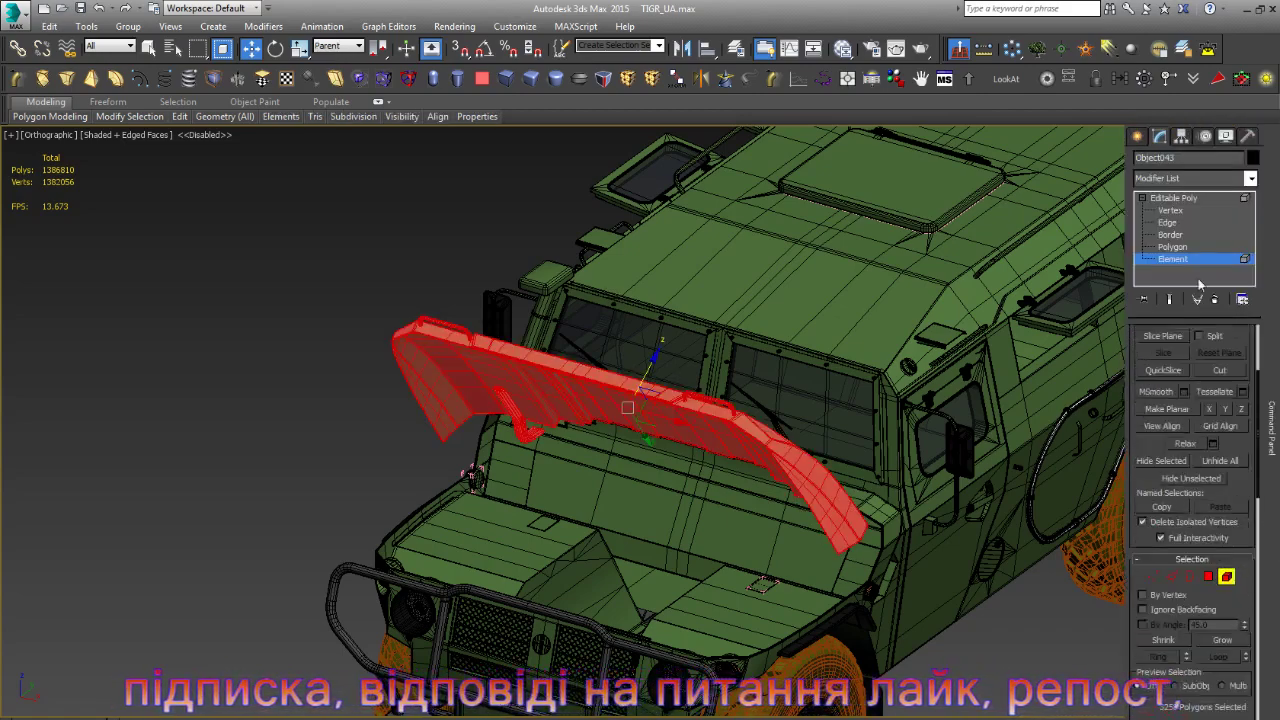
pyautogui.scroll(-3, 1204, 469)
pyautogui.scroll(-3, 1204, 469)
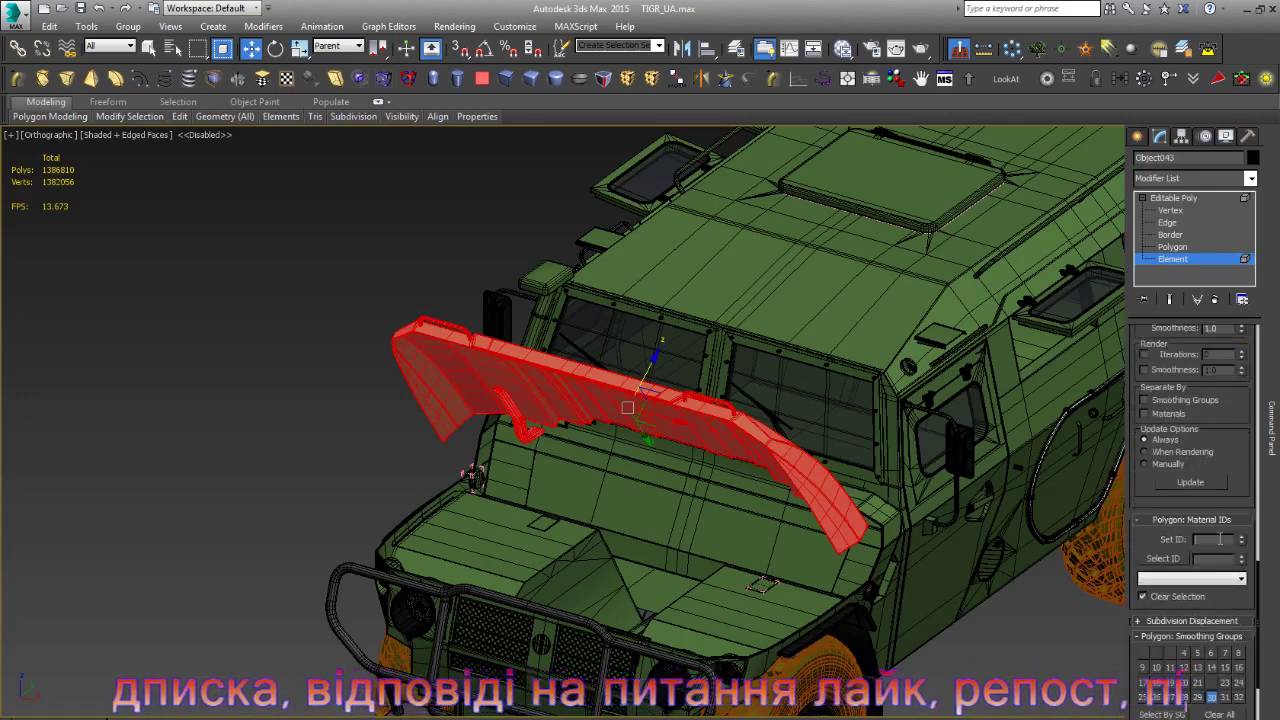
pyautogui.click(1193, 199)
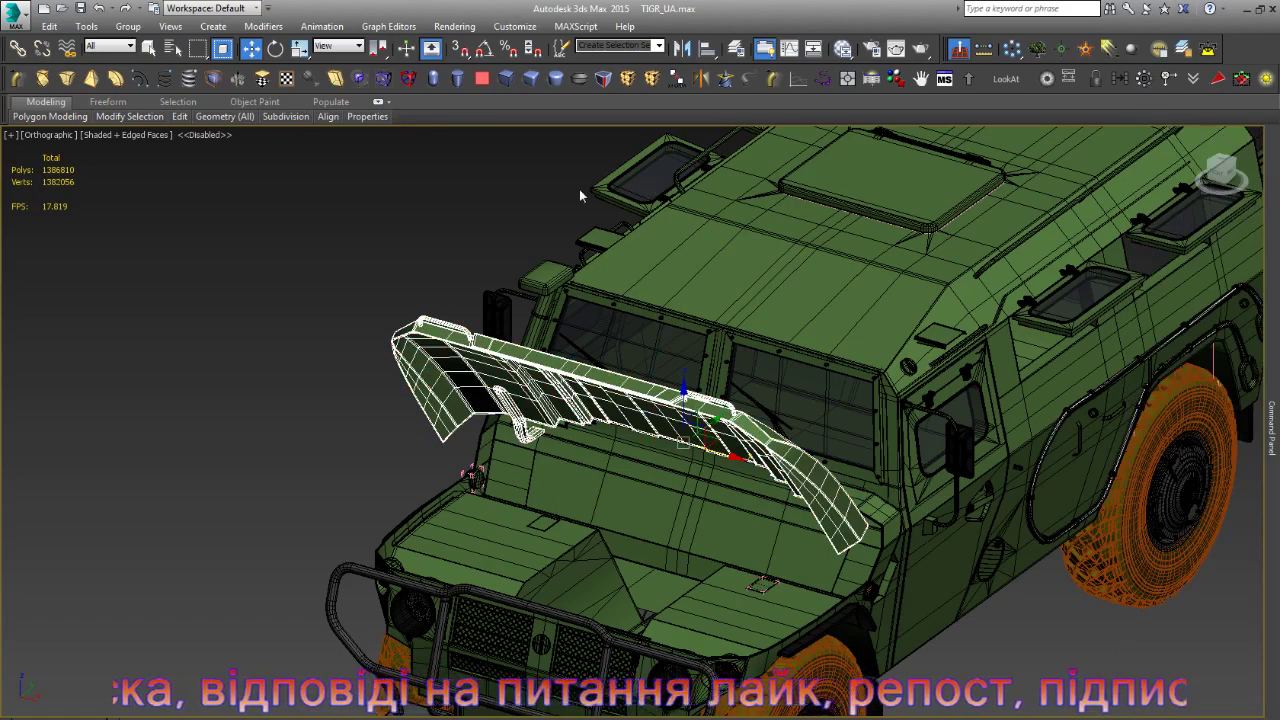
# - Deselect the hood, select the GAZ_TIGR body, and orbit to a side view
pyautogui.click(579, 196)
pyautogui.scroll(-3, 471, 266)
pyautogui.keyDown('alt'); pyautogui.moveTo(471, 266); pyautogui.dragTo(625, 360, button='middle'); pyautogui.keyUp('alt')
pyautogui.scroll(5, 625, 360)
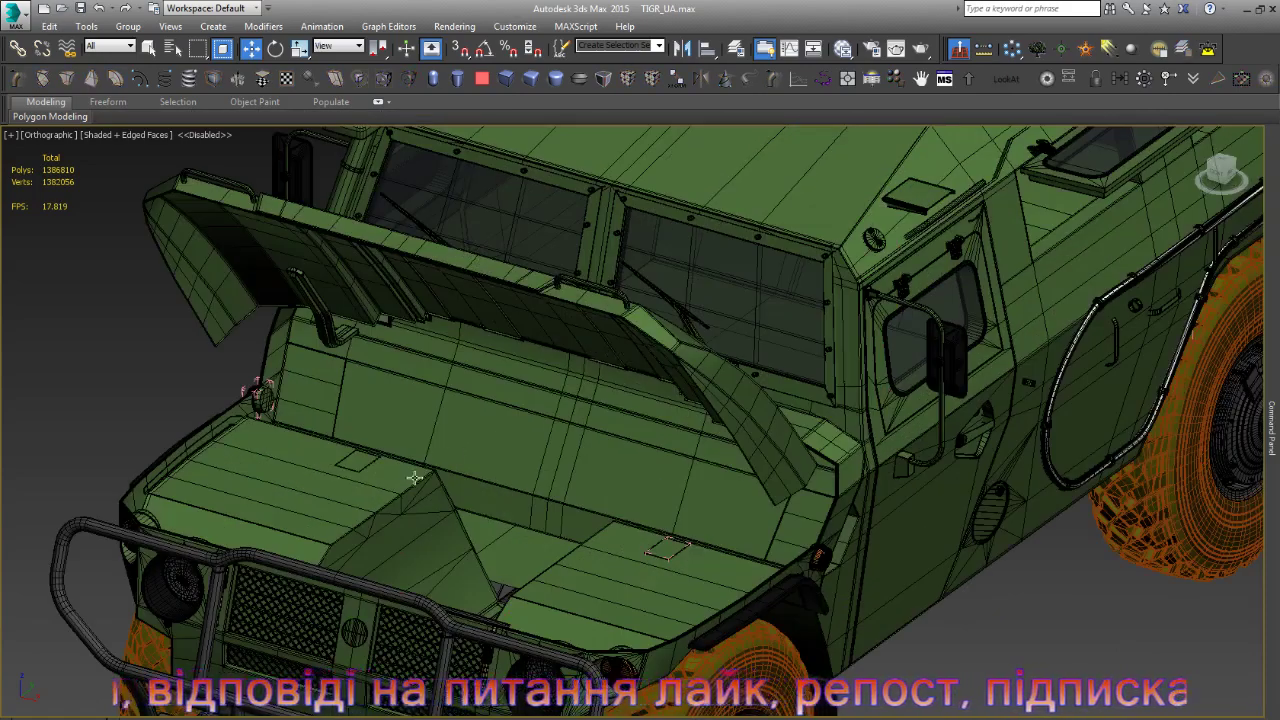
pyautogui.click(390, 500)
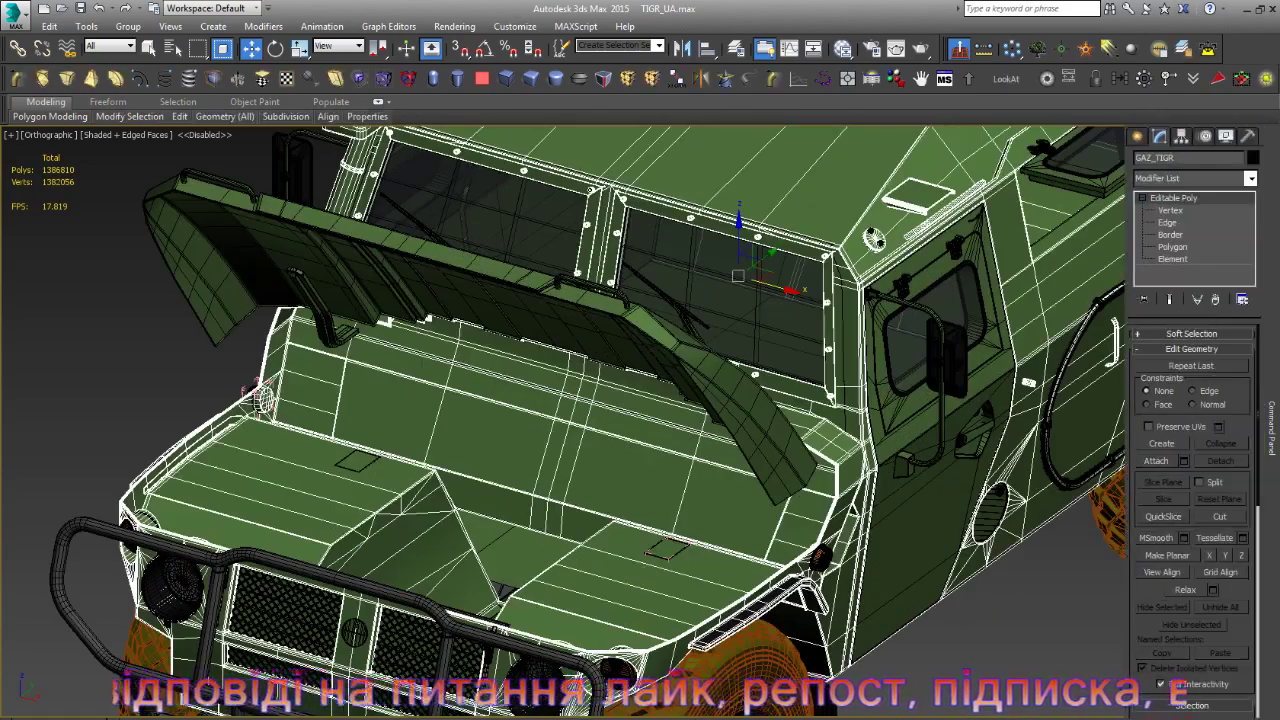
pyautogui.scroll(-5, 729, 533)
pyautogui.keyDown('alt'); pyautogui.moveTo(729, 533); pyautogui.dragTo(786, 463, button='middle'); pyautogui.keyUp('alt')
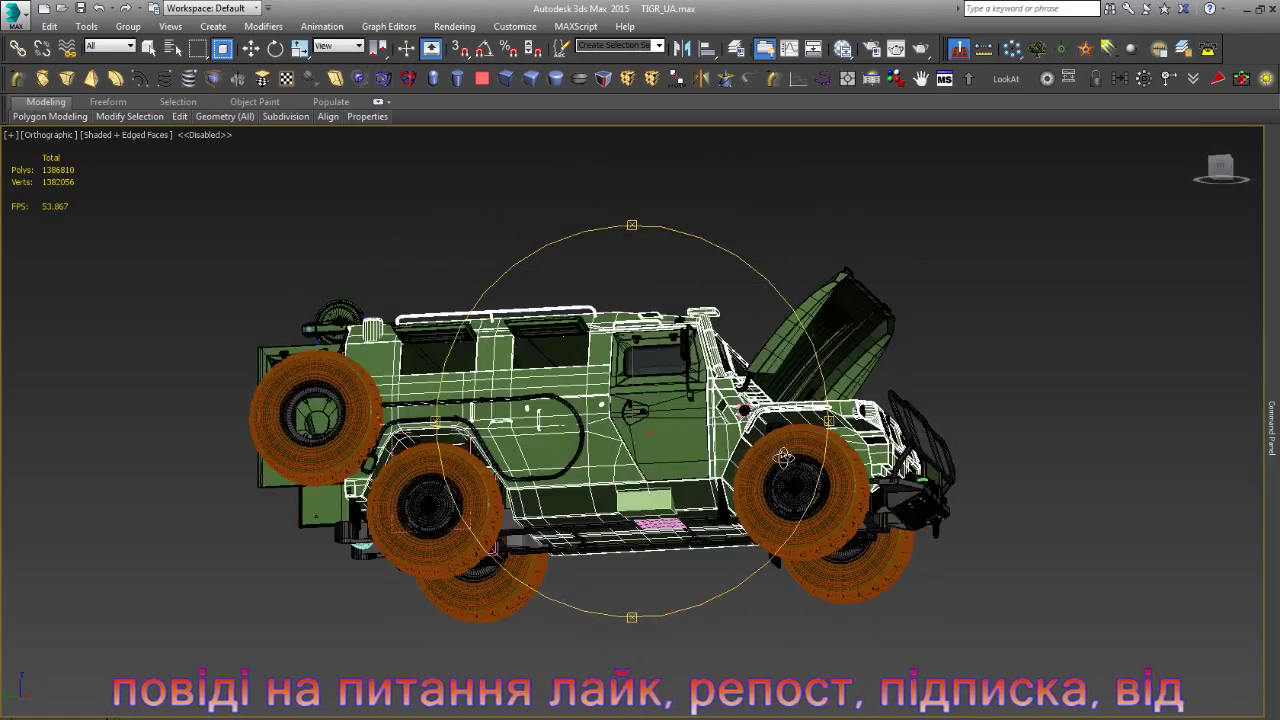
# - Select the front spare wheel and hide it to reveal the winch
pyautogui.click(787, 469)
pyautogui.press('z')
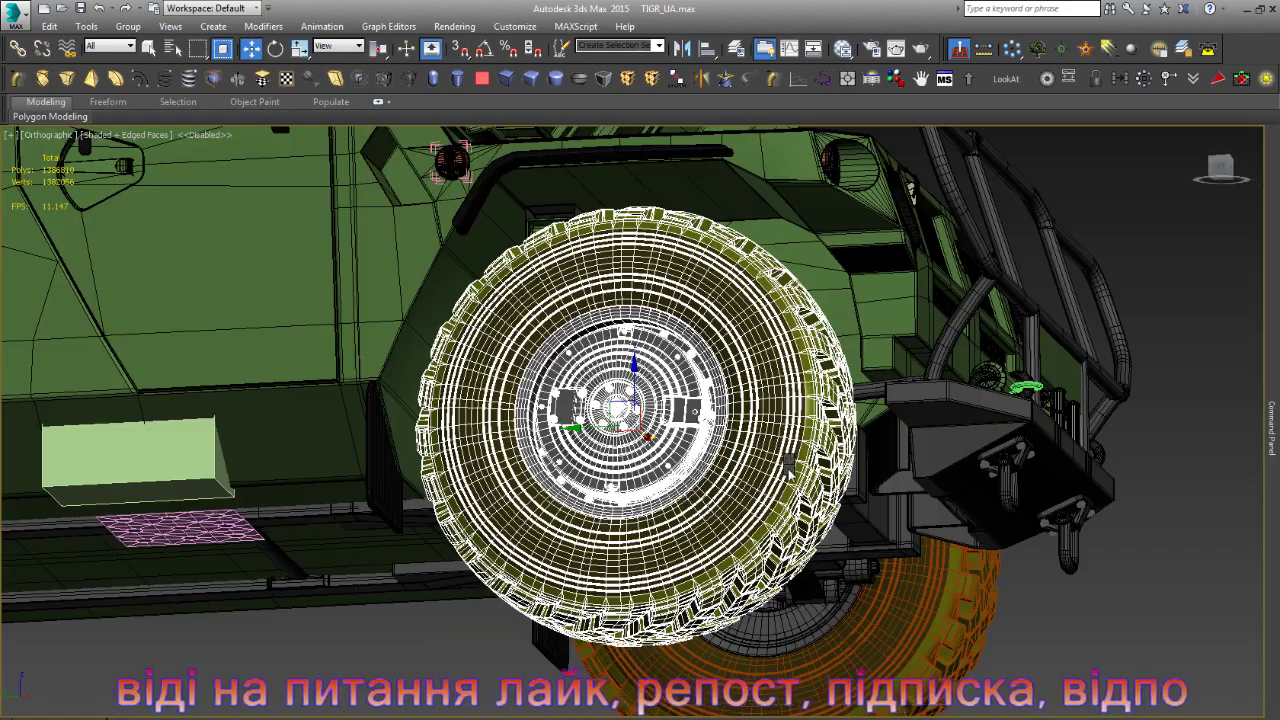
pyautogui.press('Delete')
pyautogui.scroll(3, 811, 417)
pyautogui.scroll(3, 640, 250)
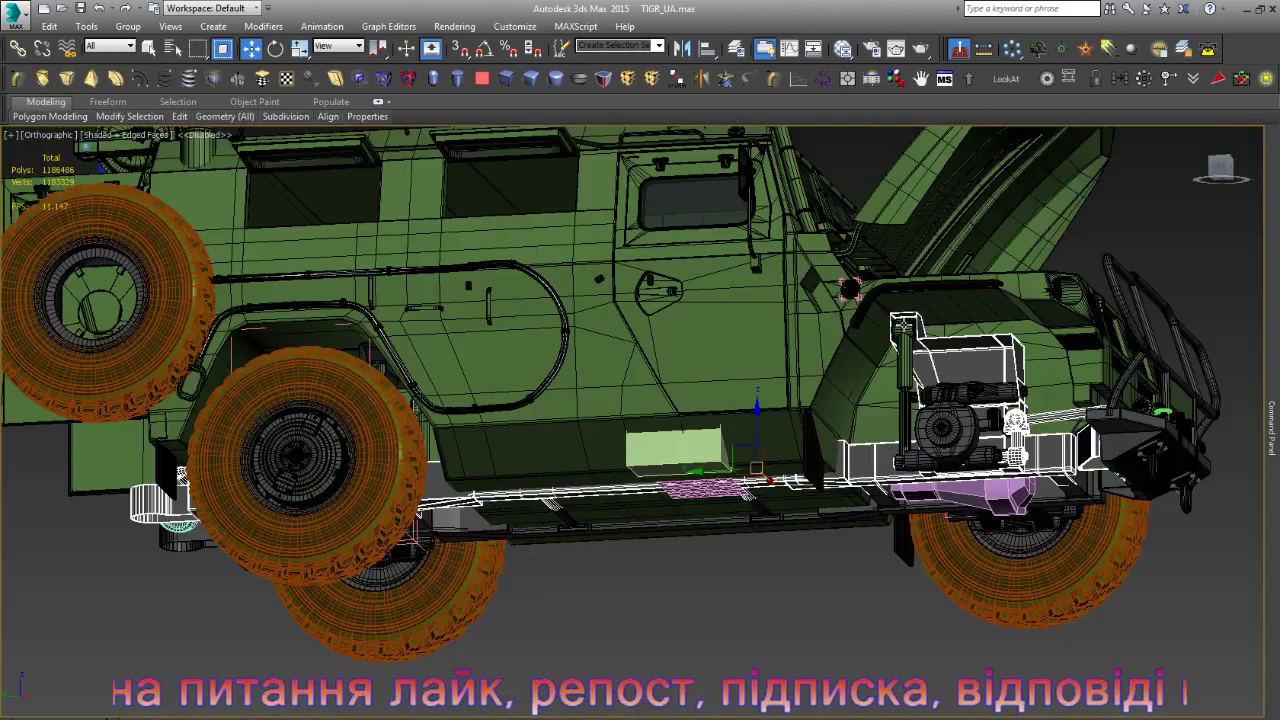
pyautogui.scroll(3, 904, 325)
pyautogui.scroll(3, 940, 315)
pyautogui.scroll(-3, 607, 348)
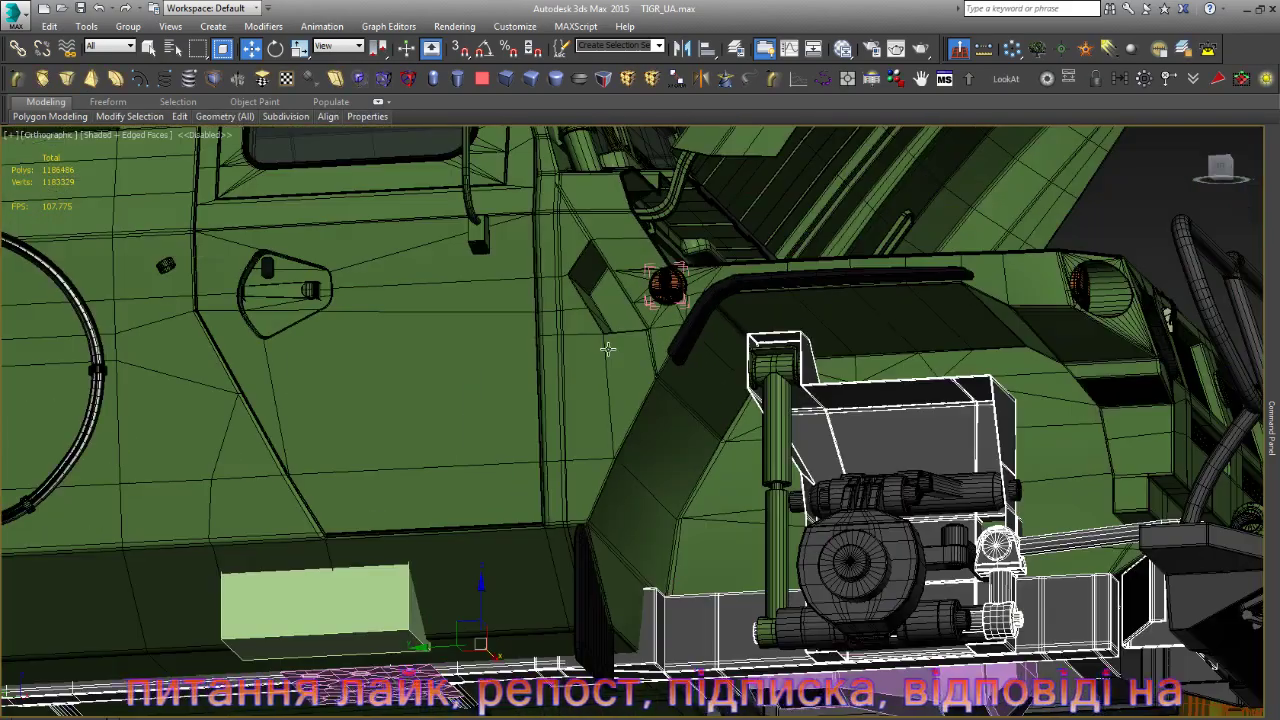
# - Isolate the GAZ_TIGR body shell with Alt+Q and reselect the body mesh
pyautogui.click(843, 358)
pyautogui.hotkey('alt', 'q')
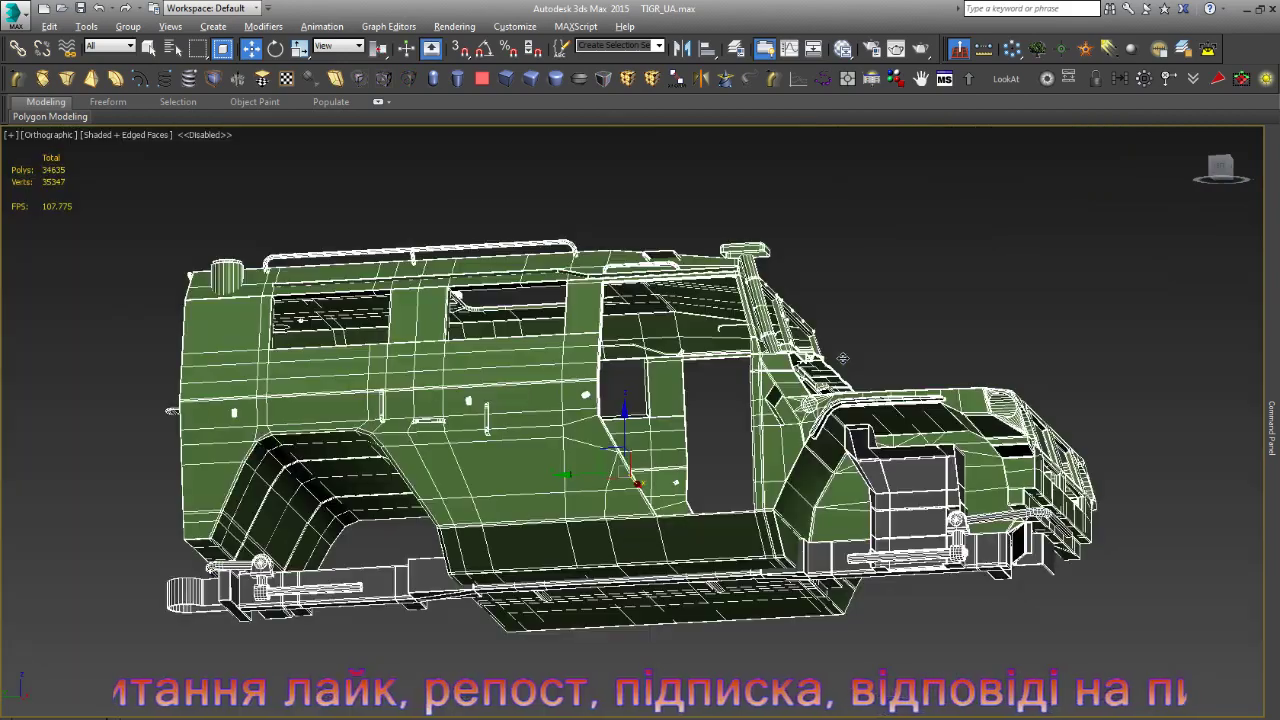
pyautogui.click(919, 346)
pyautogui.scroll(5, 919, 346)
pyautogui.click(971, 452)
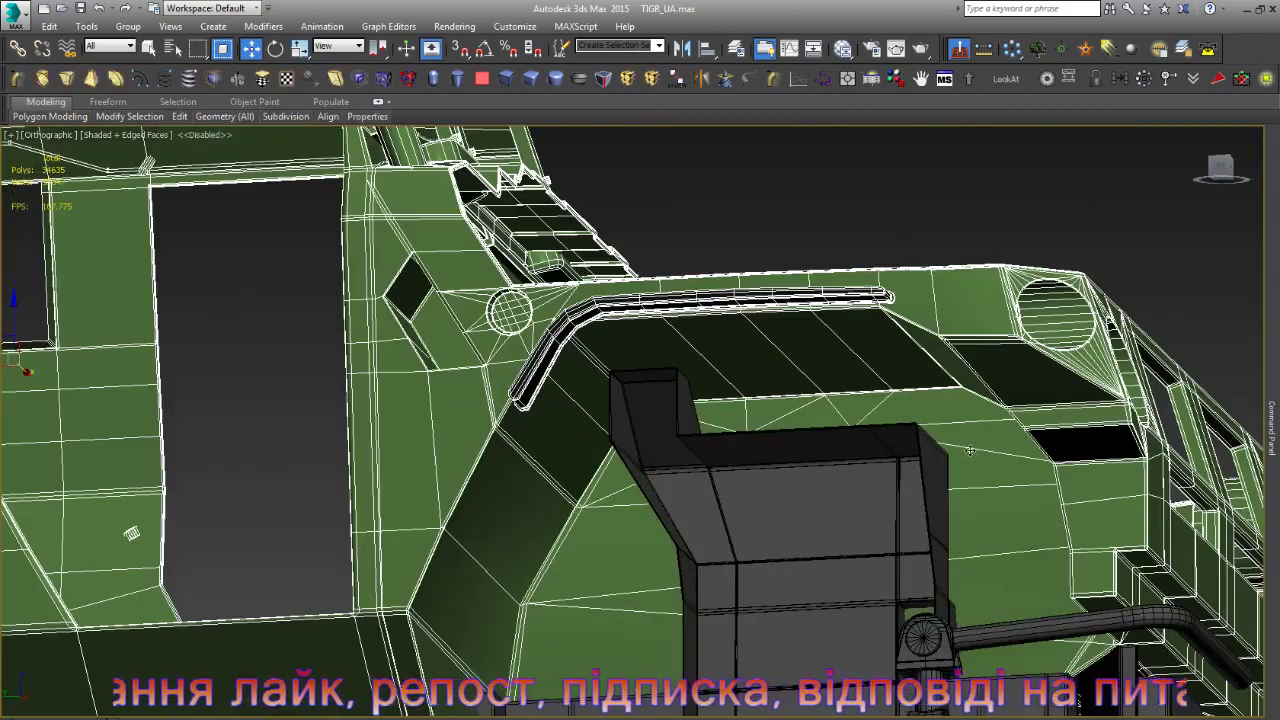
pyautogui.scroll(-5, 624, 528)
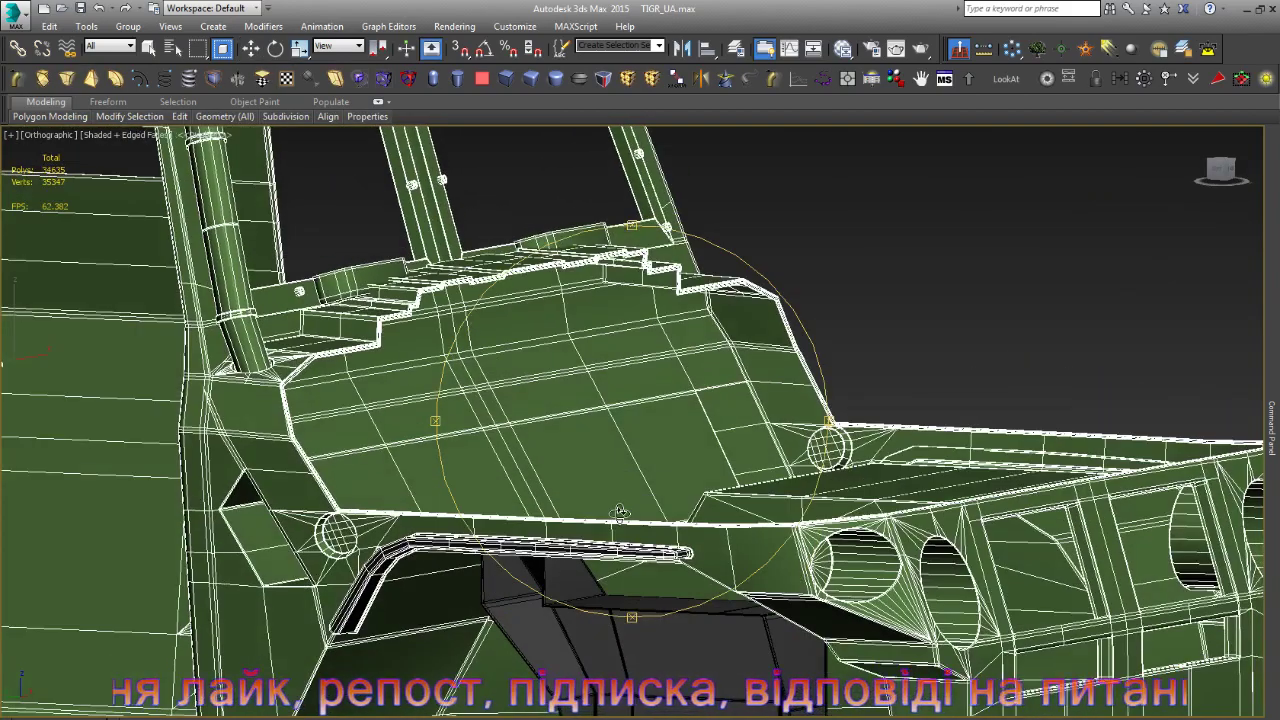
# - Orbit the isolated body to inspect its front, top three-quarter and side
pyautogui.moveTo(624, 528)
pyautogui.keyDown('alt'); pyautogui.mouseDown(button='middle')
pyautogui.moveTo(618, 468)
pyautogui.moveTo(522, 607)
pyautogui.moveTo(746, 549)
pyautogui.mouseUp(button='middle'); pyautogui.keyUp('alt')
pyautogui.scroll(-4, 617, 468)
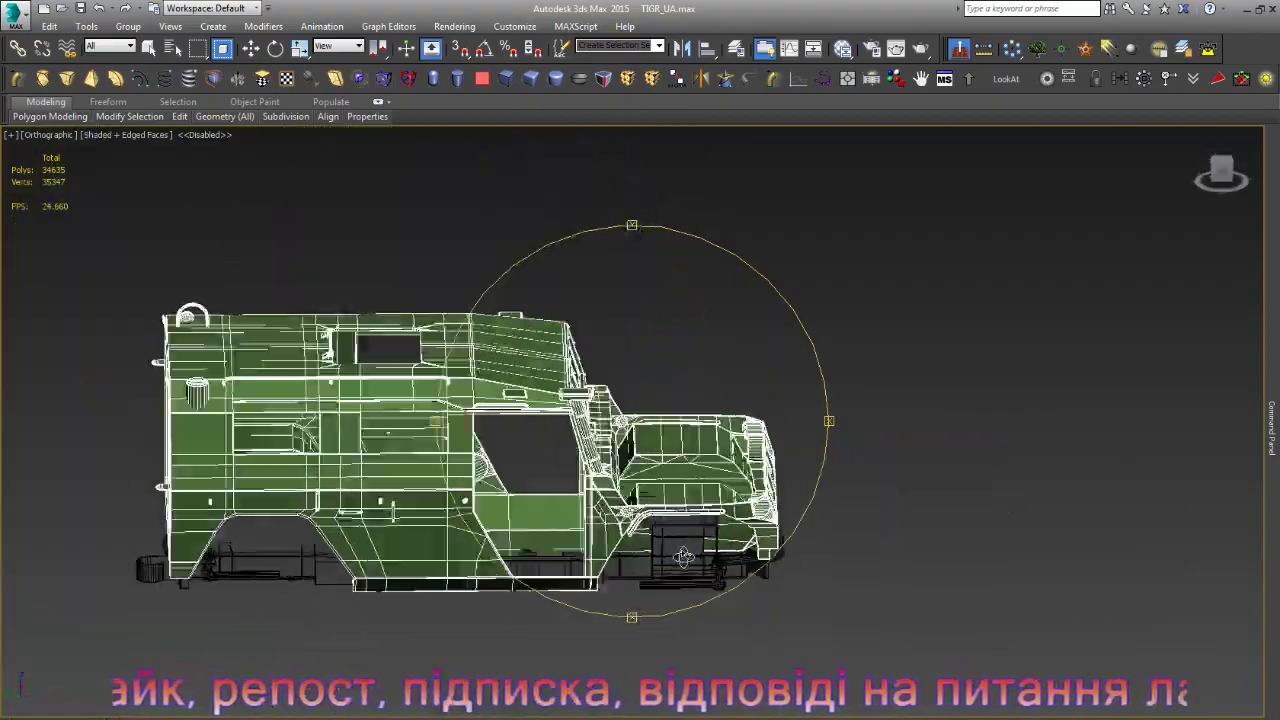
pyautogui.scroll(3, 746, 549)
pyautogui.scroll(3, 720, 520)
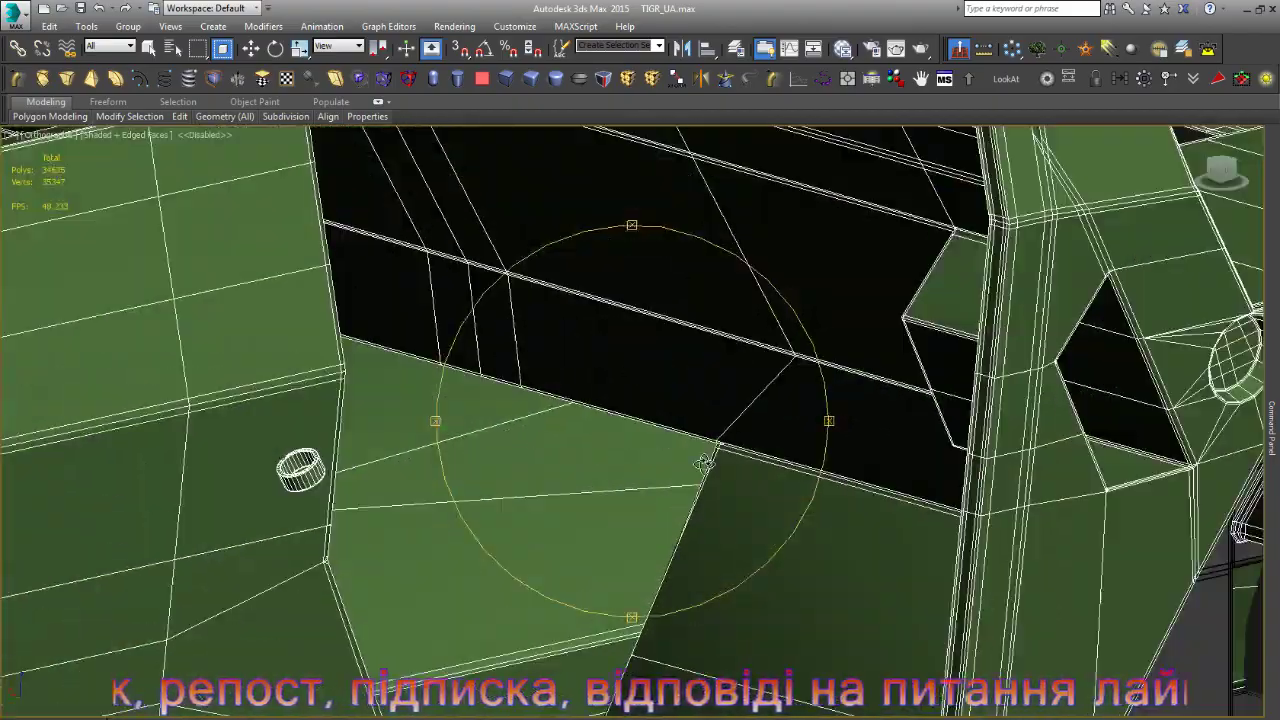
pyautogui.scroll(-2, 690, 480)
pyautogui.scroll(-1, 678, 465)
pyautogui.scroll(-3, 678, 465)
pyautogui.keyDown('alt'); pyautogui.moveTo(678, 465); pyautogui.dragTo(539, 516, button='middle'); pyautogui.keyUp('alt')
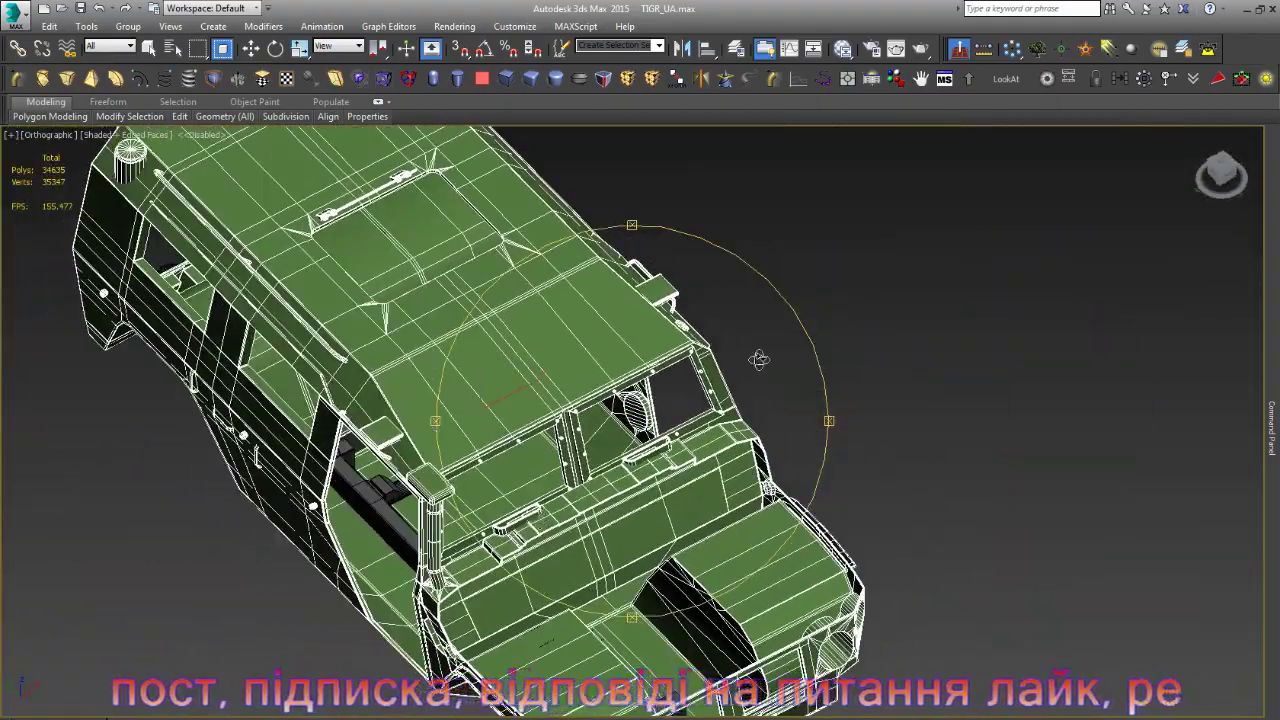
pyautogui.scroll(5, 759, 359)
pyautogui.scroll(-1, 610, 323)
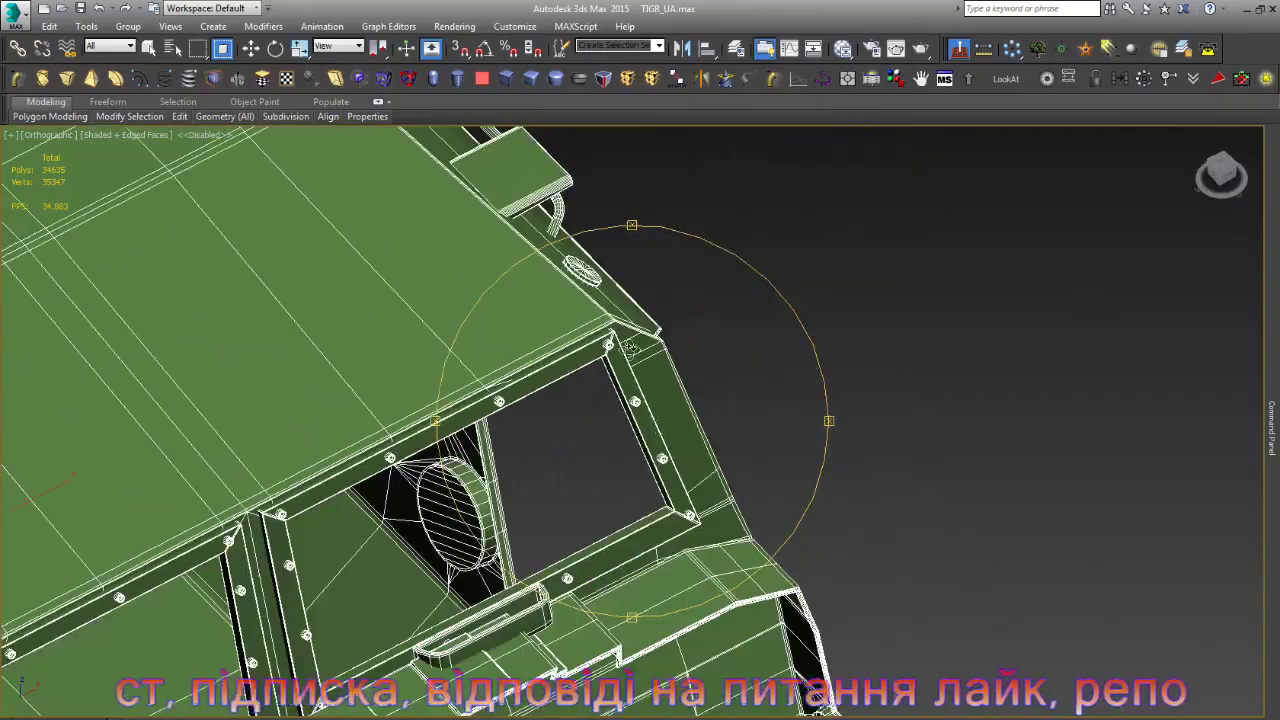
pyautogui.keyDown('alt'); pyautogui.moveTo(621, 346); pyautogui.dragTo(600, 440, button='middle'); pyautogui.keyUp('alt')
# - Orbit further to inspect the body's underside and rear-top view
pyautogui.scroll(-3, 558, 372)
pyautogui.scroll(-3, 558, 372)
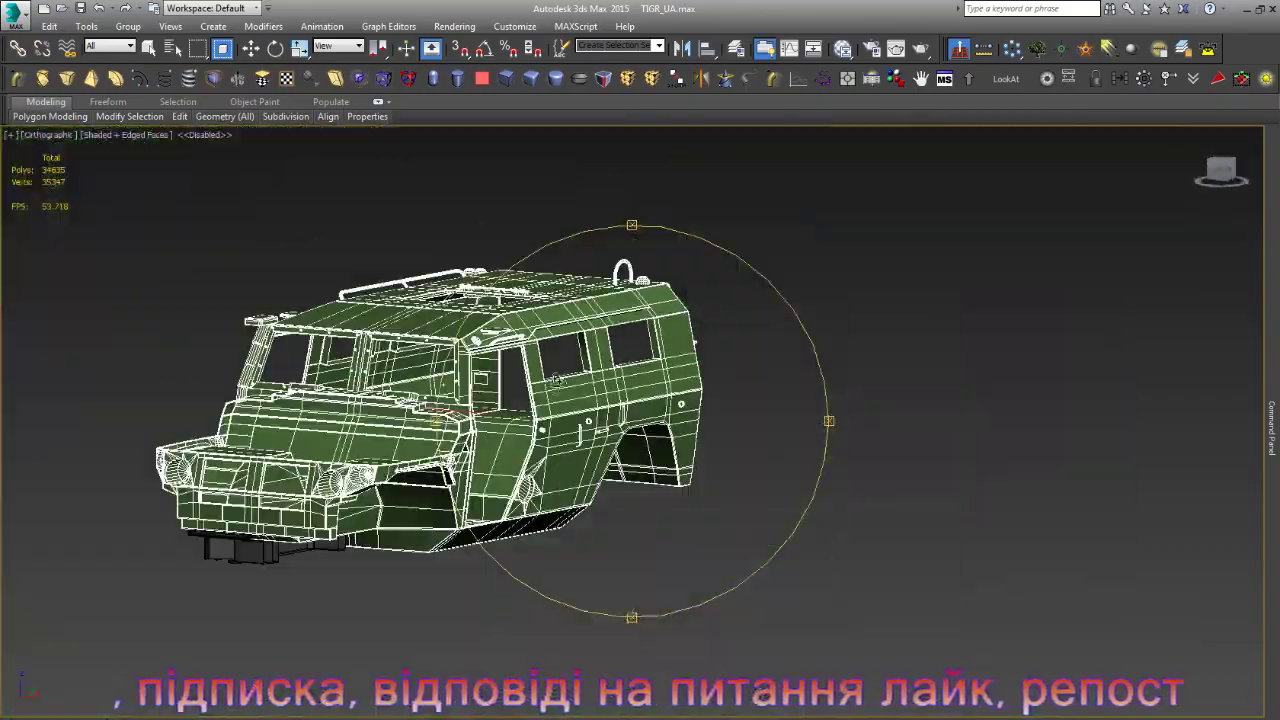
pyautogui.scroll(4, 486, 385)
pyautogui.scroll(3, 486, 385)
pyautogui.scroll(-5, 486, 385)
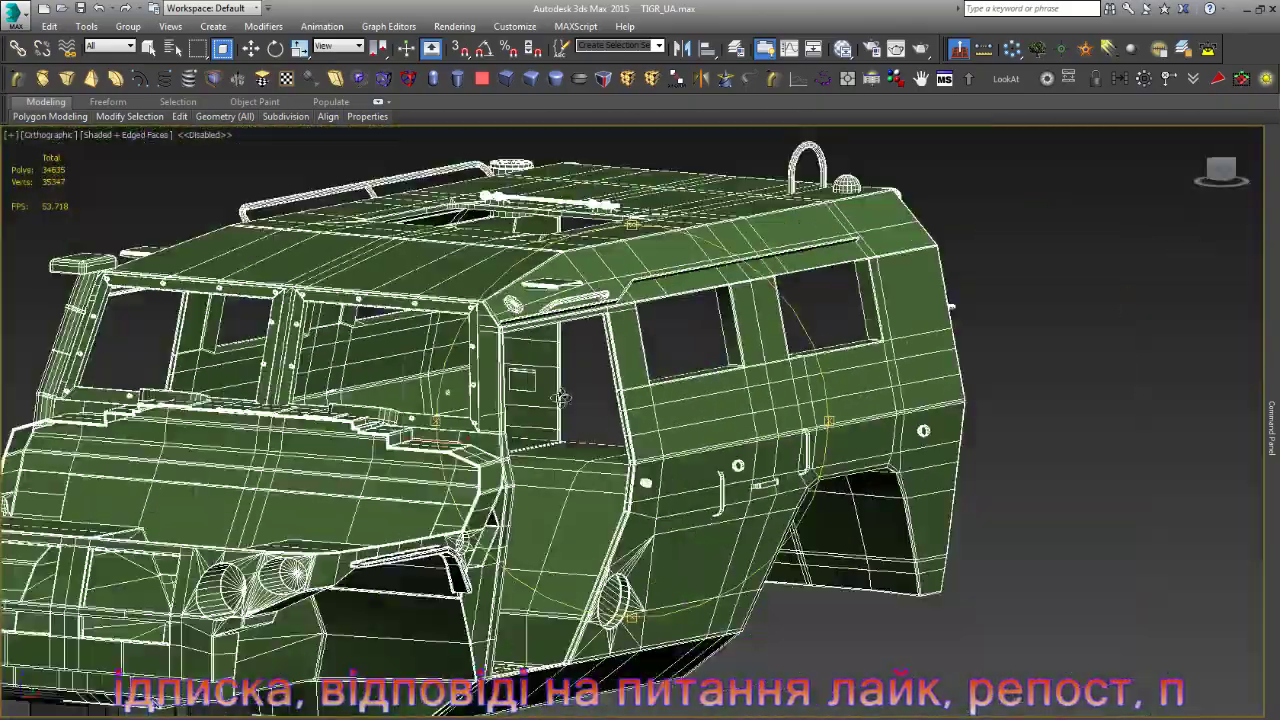
pyautogui.moveTo(486, 385)
pyautogui.keyDown('alt'); pyautogui.mouseDown(button='middle')
pyautogui.moveTo(580, 385)
pyautogui.moveTo(487, 409)
pyautogui.moveTo(543, 451)
pyautogui.moveTo(558, 500)
pyautogui.moveTo(374, 505)
pyautogui.mouseUp(button='middle'); pyautogui.keyUp('alt')
pyautogui.scroll(5, 487, 409)
pyautogui.scroll(-3, 487, 409)
pyautogui.scroll(2, 538, 452)
pyautogui.scroll(-5, 558, 500)
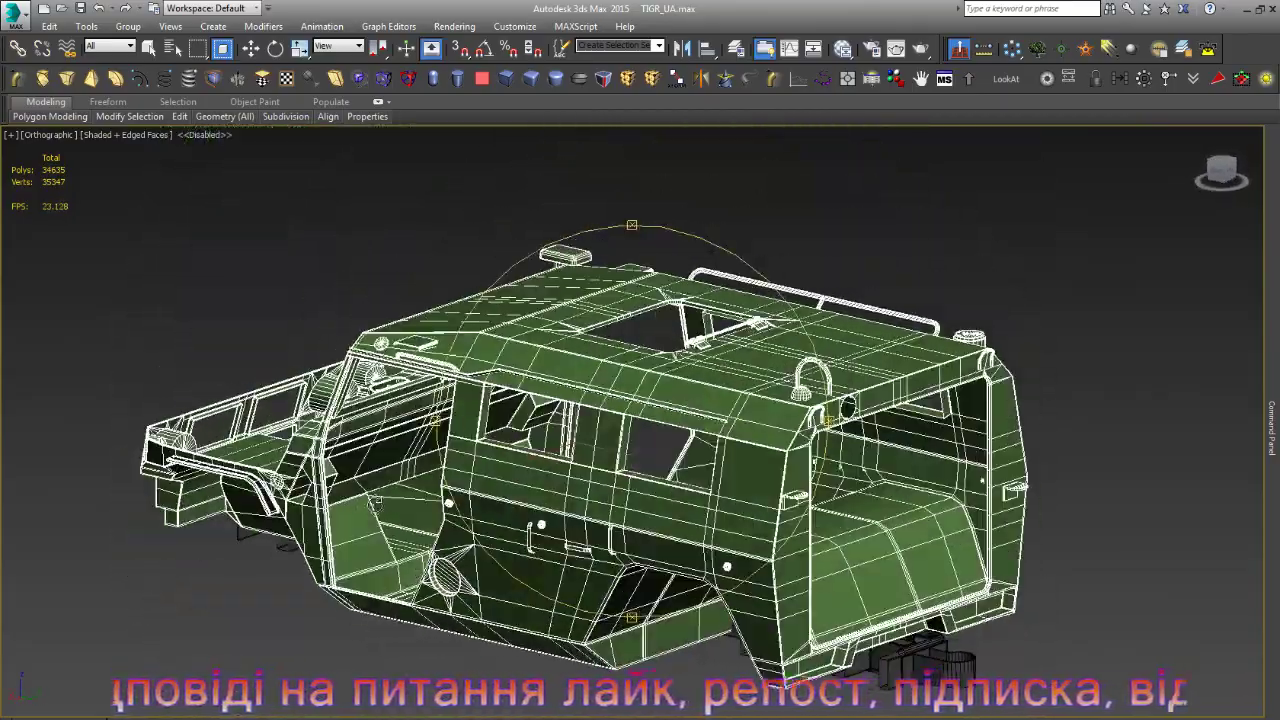
pyautogui.scroll(4, 374, 505)
pyautogui.scroll(-2, 490, 503)
pyautogui.scroll(-3, 490, 503)
pyautogui.moveTo(490, 503)
pyautogui.keyDown('alt'); pyautogui.mouseDown(button='middle')
pyautogui.moveTo(472, 540)
pyautogui.moveTo(590, 508)
pyautogui.moveTo(700, 504)
pyautogui.mouseUp(button='middle'); pyautogui.keyUp('alt')
# - Bring up Object Properties for the body shell
pyautogui.press('w')
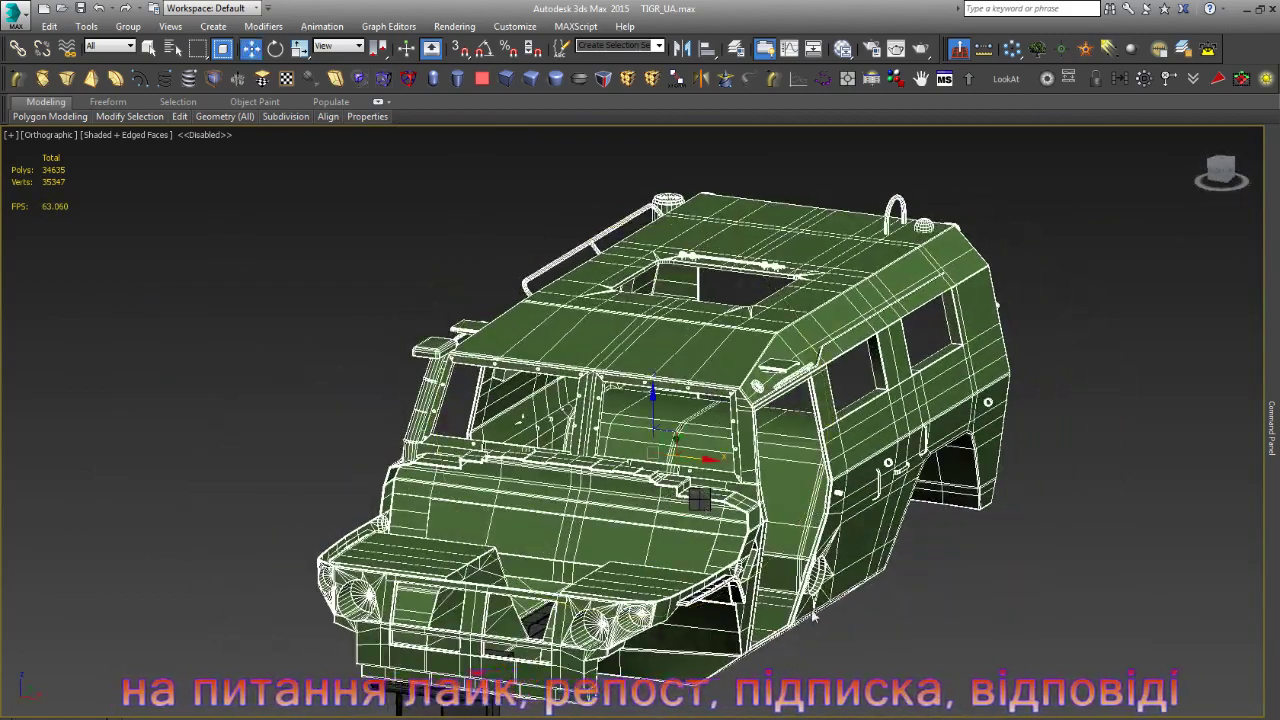
pyautogui.rightClick(702, 503)
pyautogui.click(760, 628)
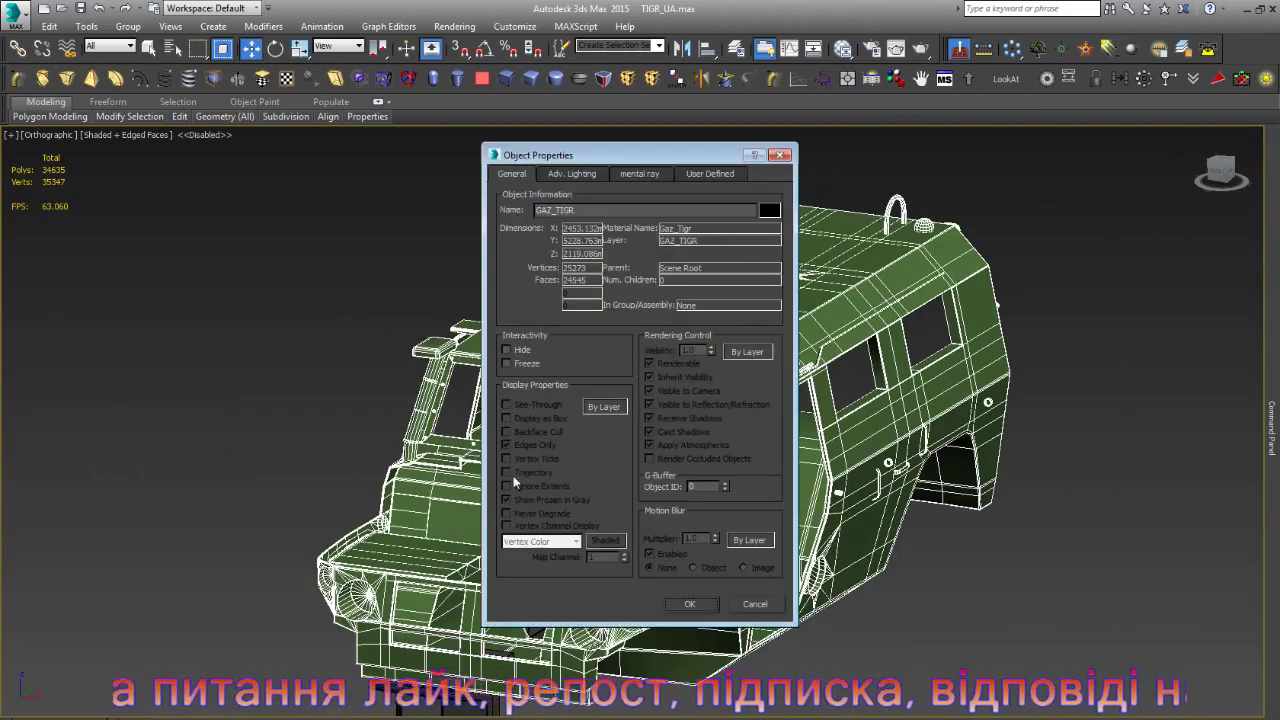
pyautogui.click(604, 406)
pyautogui.click(689, 604)
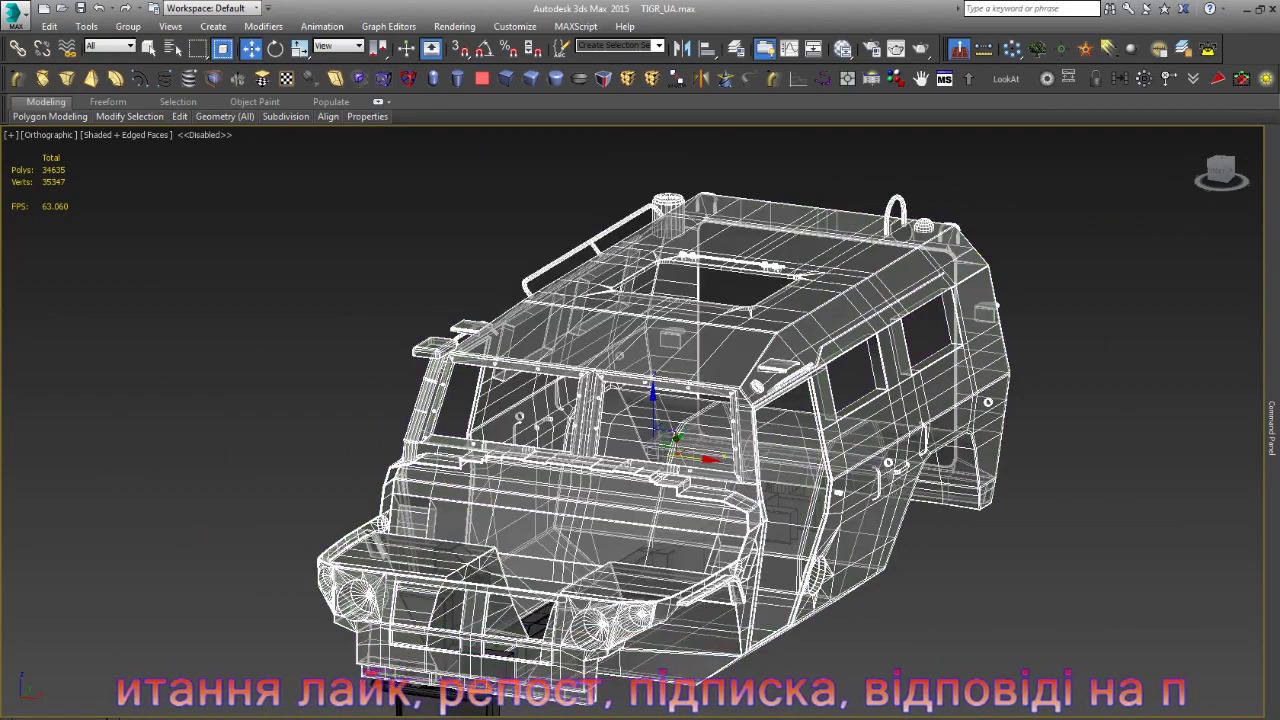
pyautogui.moveTo(728, 541)
pyautogui.keyDown('alt'); pyautogui.mouseDown(button='middle')
pyautogui.moveTo(679, 497)
pyautogui.moveTo(615, 628)
pyautogui.moveTo(618, 456)
pyautogui.moveTo(651, 488)
pyautogui.mouseUp(button='middle'); pyautogui.keyUp('alt')
pyautogui.press('w')
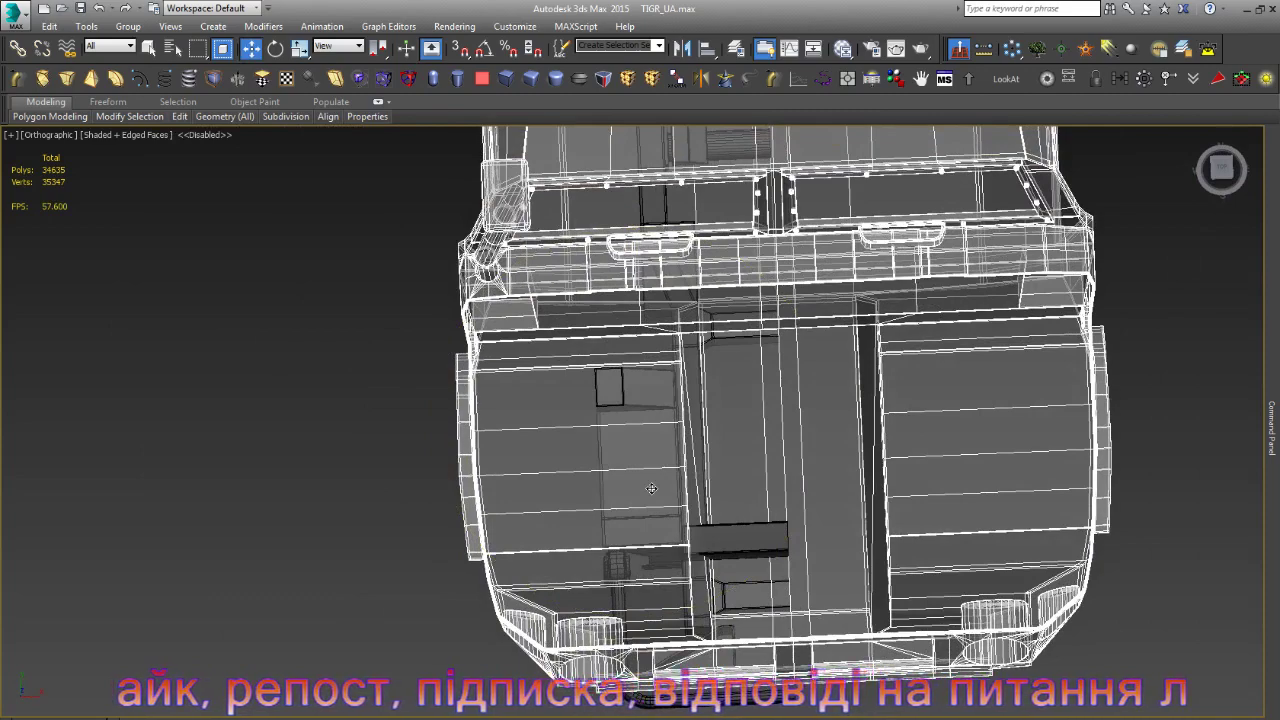
pyautogui.press('t')
pyautogui.press('z')
pyautogui.scroll(3, 607, 636)
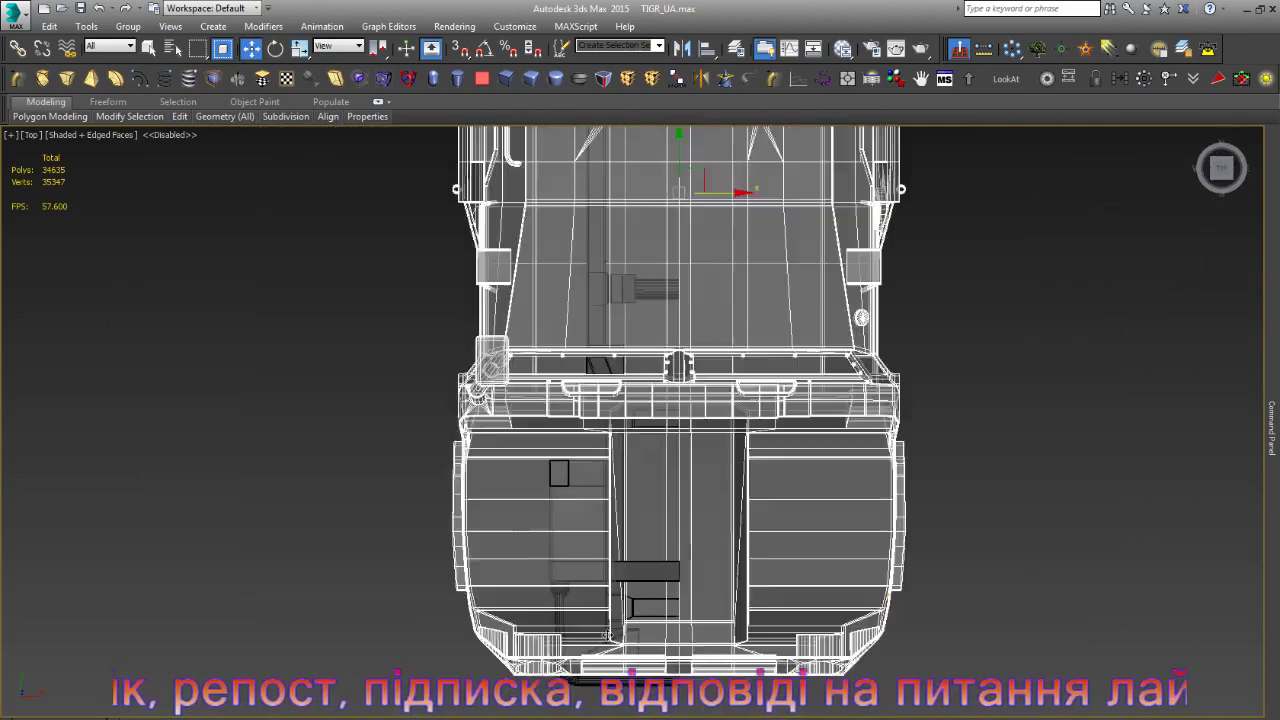
pyautogui.scroll(3, 607, 636)
pyautogui.press('z')
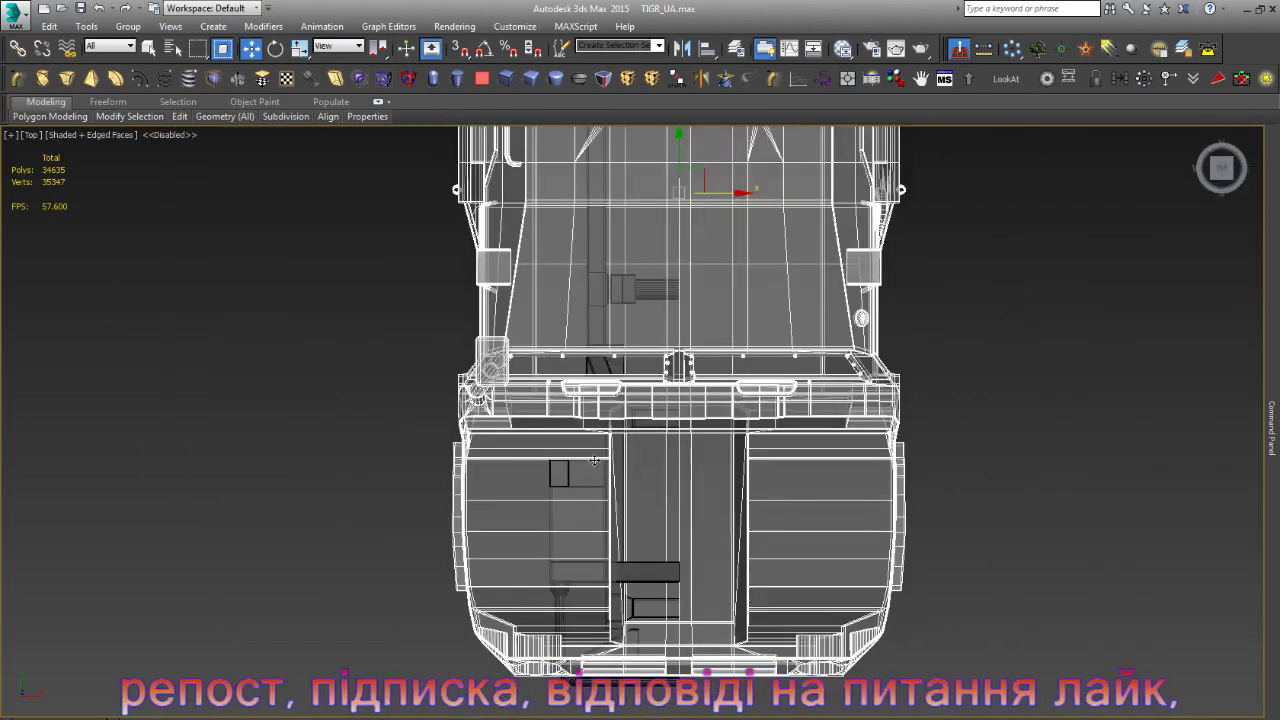
pyautogui.scroll(5, 593, 459)
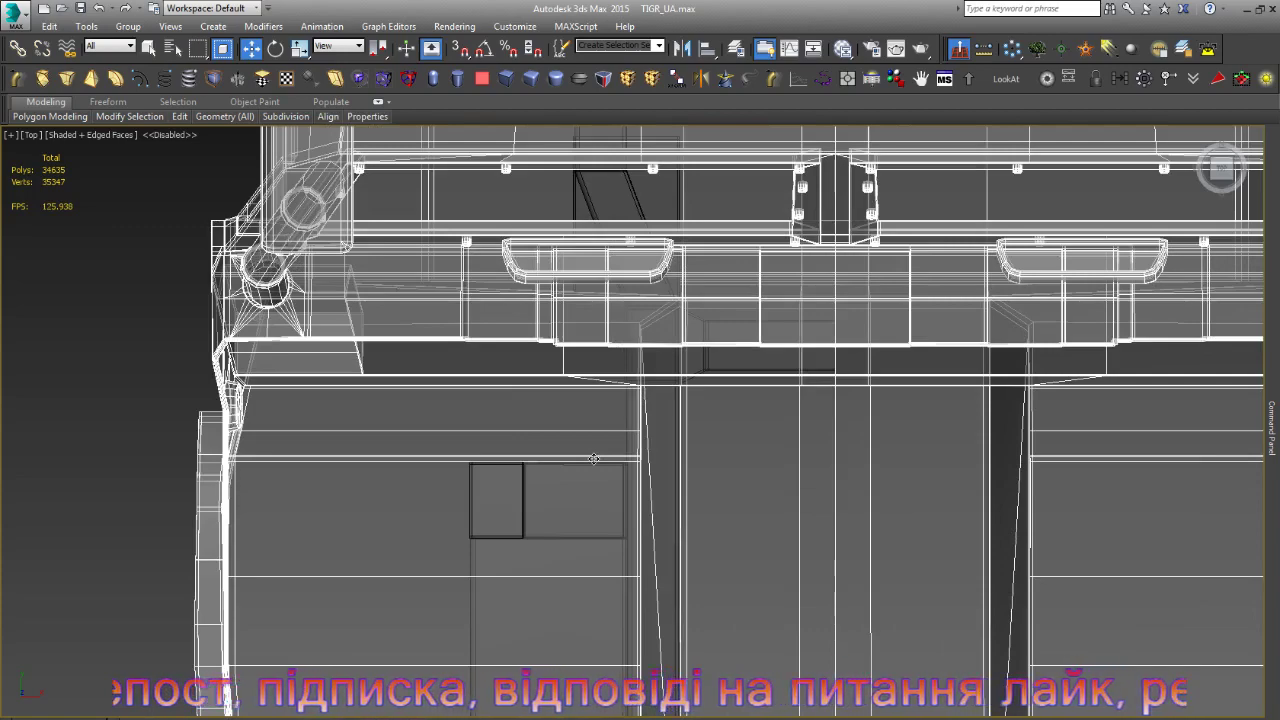
pyautogui.scroll(-4, 593, 459)
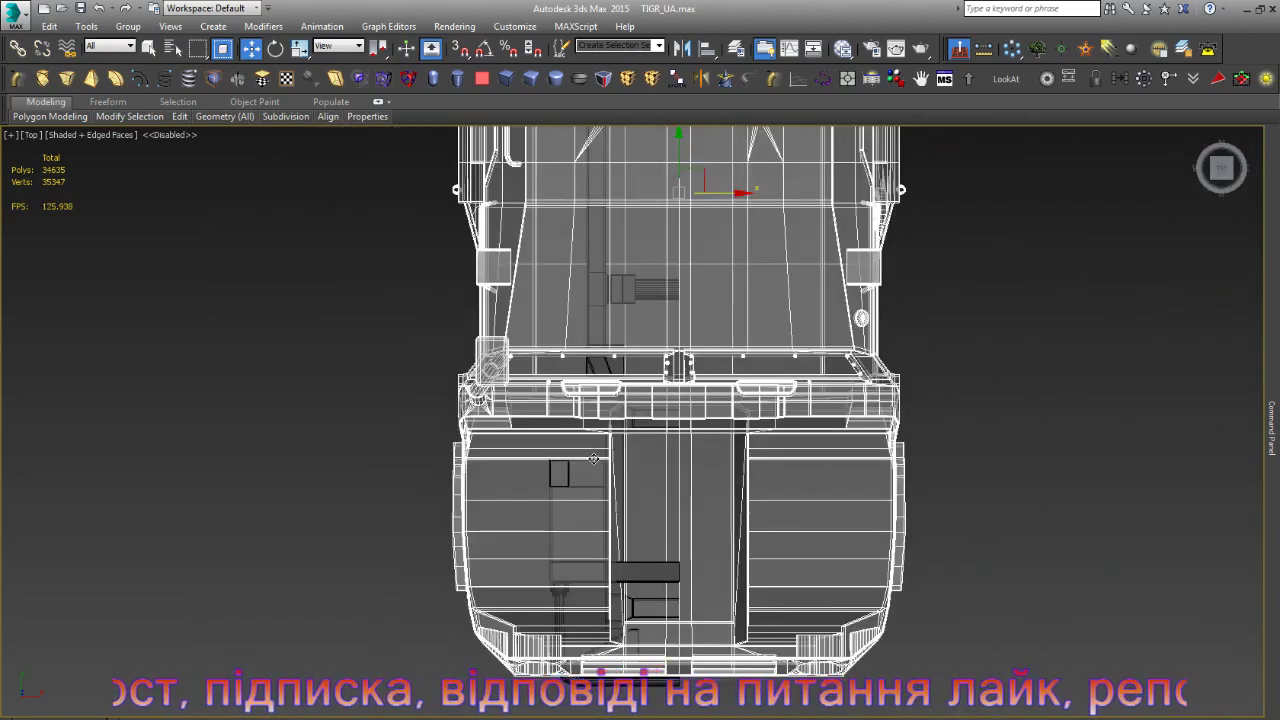
pyautogui.scroll(2, 635, 575)
pyautogui.scroll(2, 625, 594)
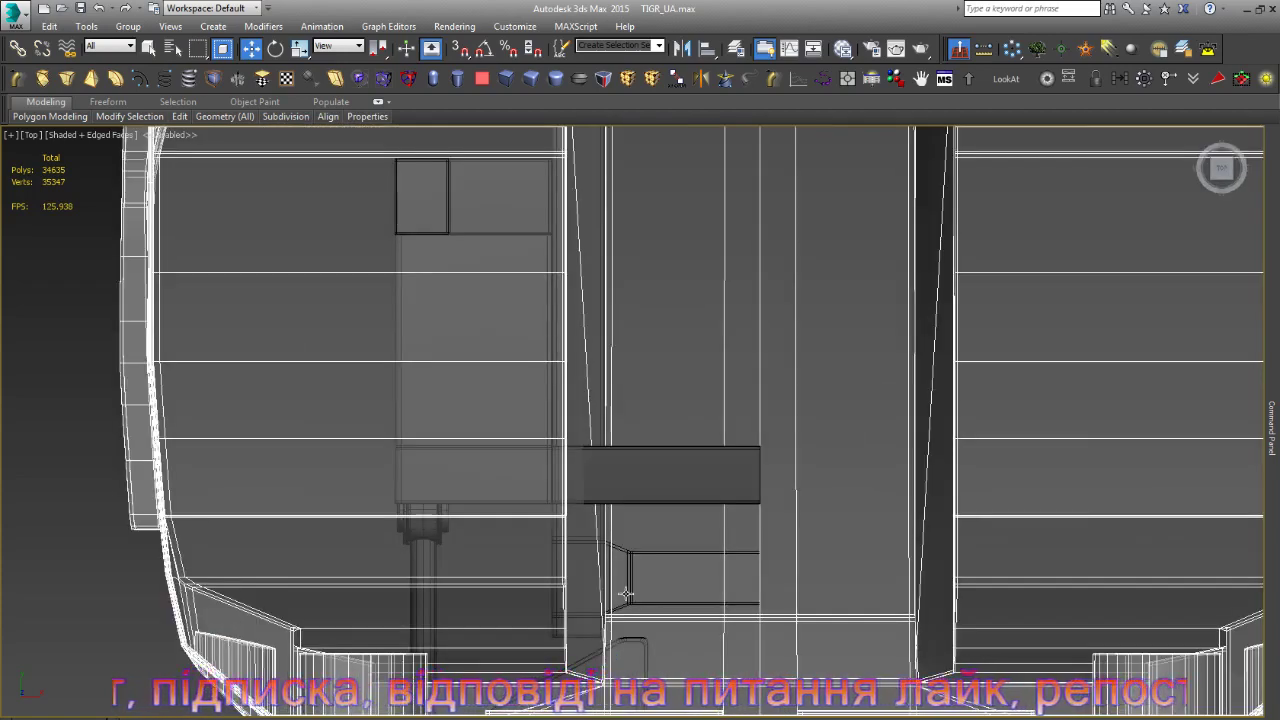
pyautogui.scroll(-2, 625, 594)
pyautogui.scroll(-2, 625, 594)
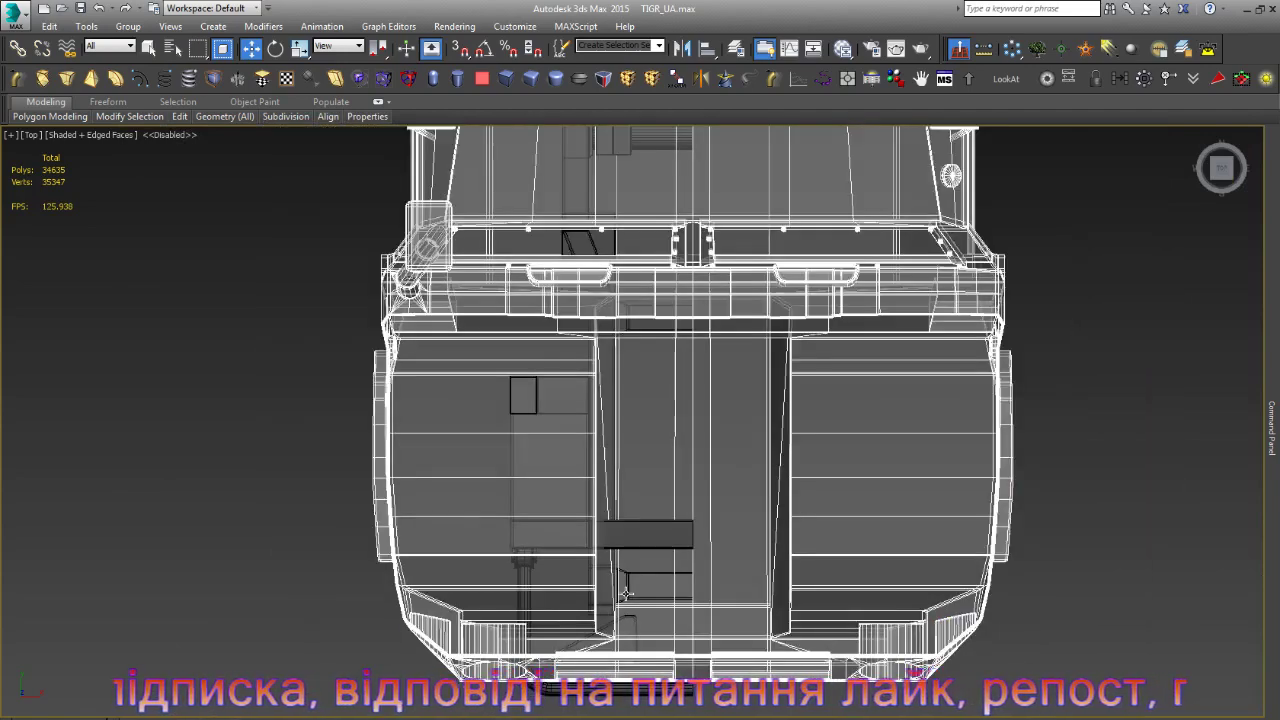
pyautogui.press('q')
pyautogui.click(723, 475)
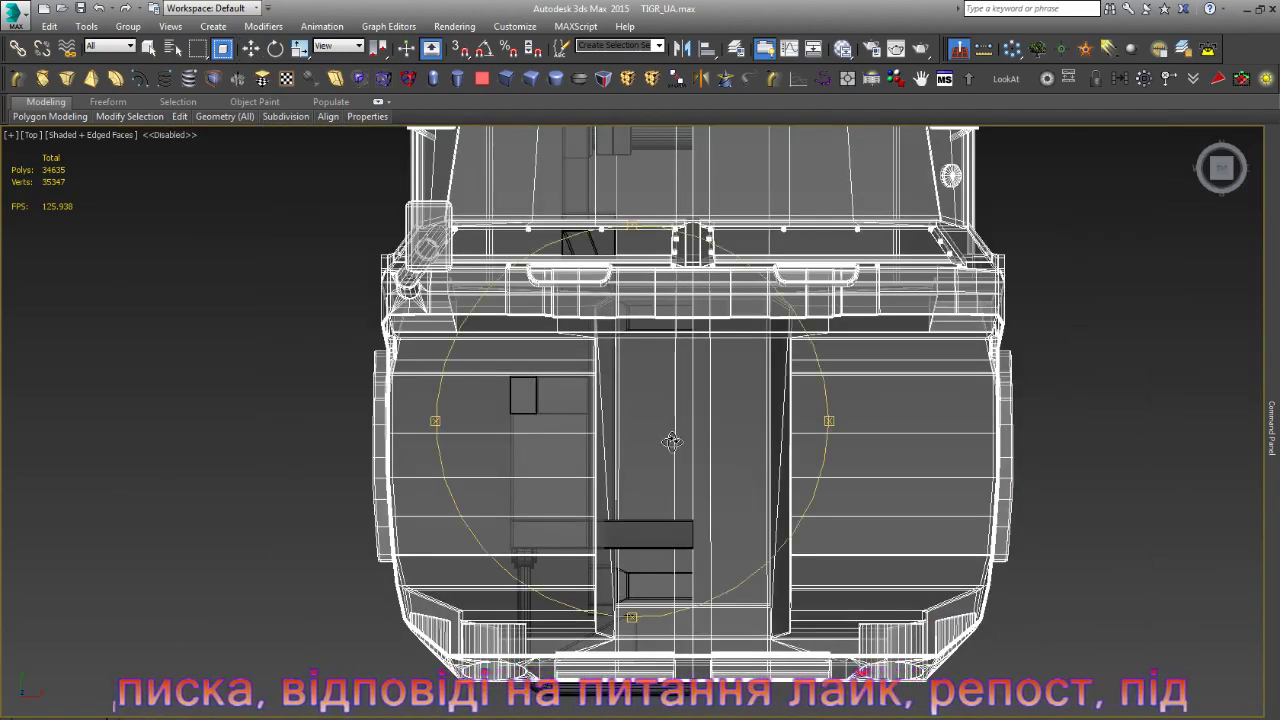
pyautogui.scroll(-3, 672, 441)
pyautogui.moveTo(680, 476); pyautogui.dragTo(654, 290)
pyautogui.scroll(5, 740, 219)
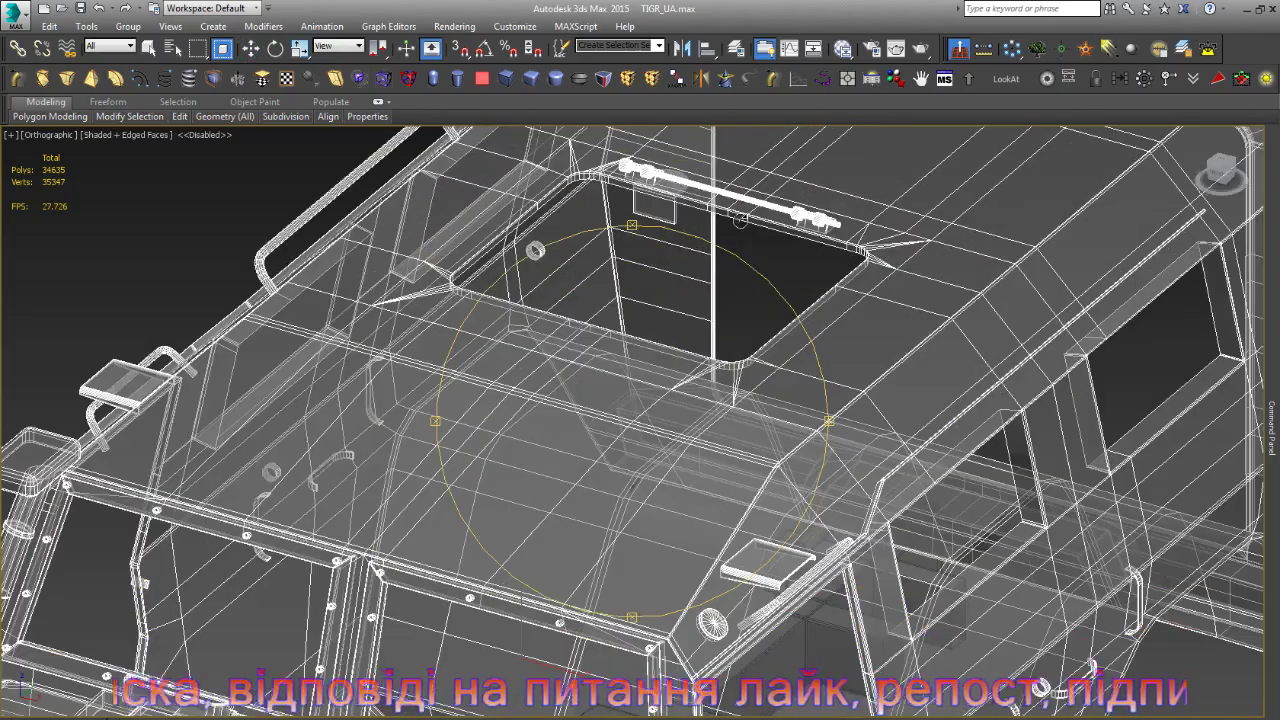
pyautogui.scroll(5, 740, 296)
pyautogui.scroll(-3, 740, 296)
pyautogui.scroll(-3, 738, 300)
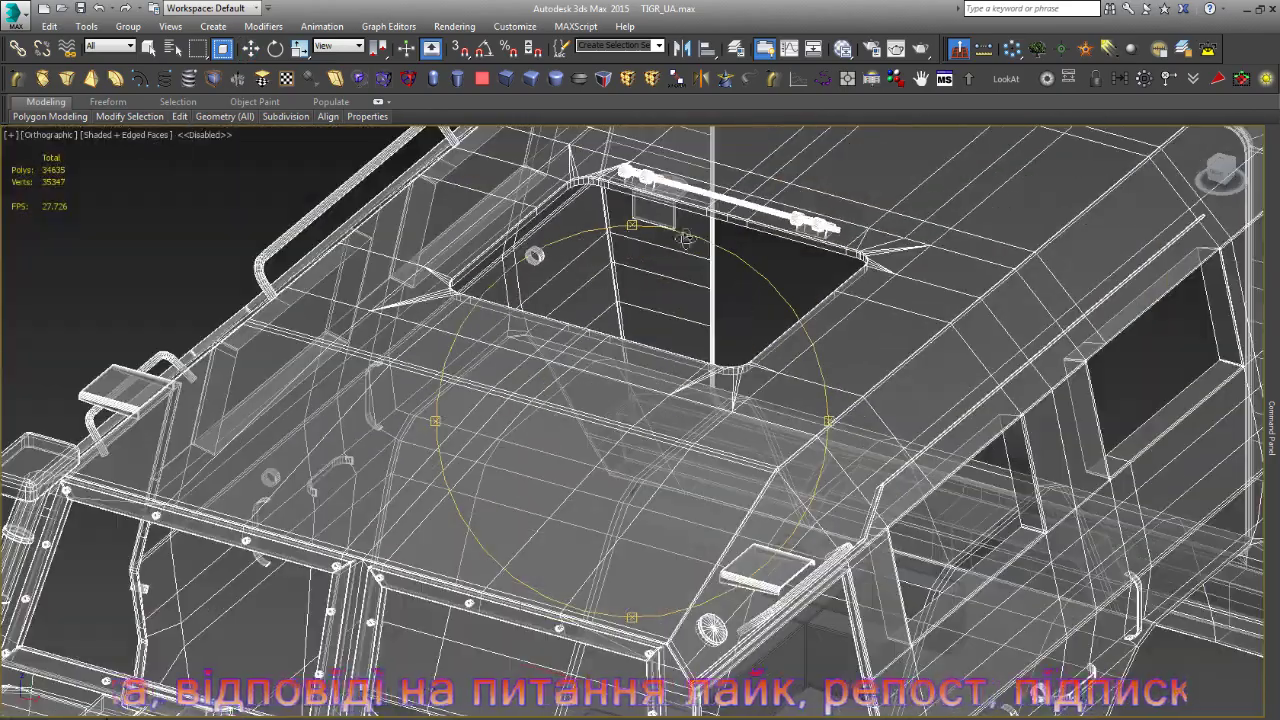
pyautogui.scroll(2, 669, 265)
pyautogui.scroll(2, 668, 230)
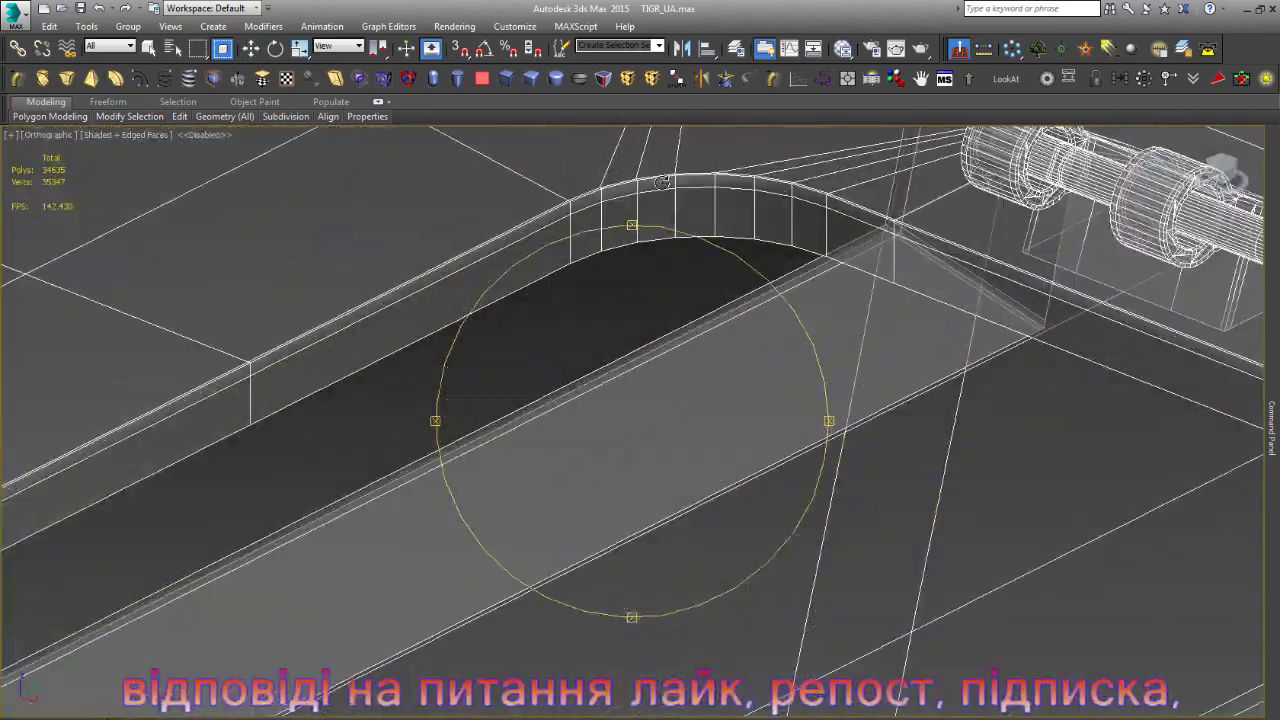
pyautogui.scroll(1, 667, 200)
pyautogui.moveTo(668, 200)
pyautogui.keyDown('alt'); pyautogui.mouseDown(button='middle')
pyautogui.moveTo(742, 208)
pyautogui.moveTo(582, 202)
pyautogui.mouseUp(button='middle'); pyautogui.keyUp('alt')
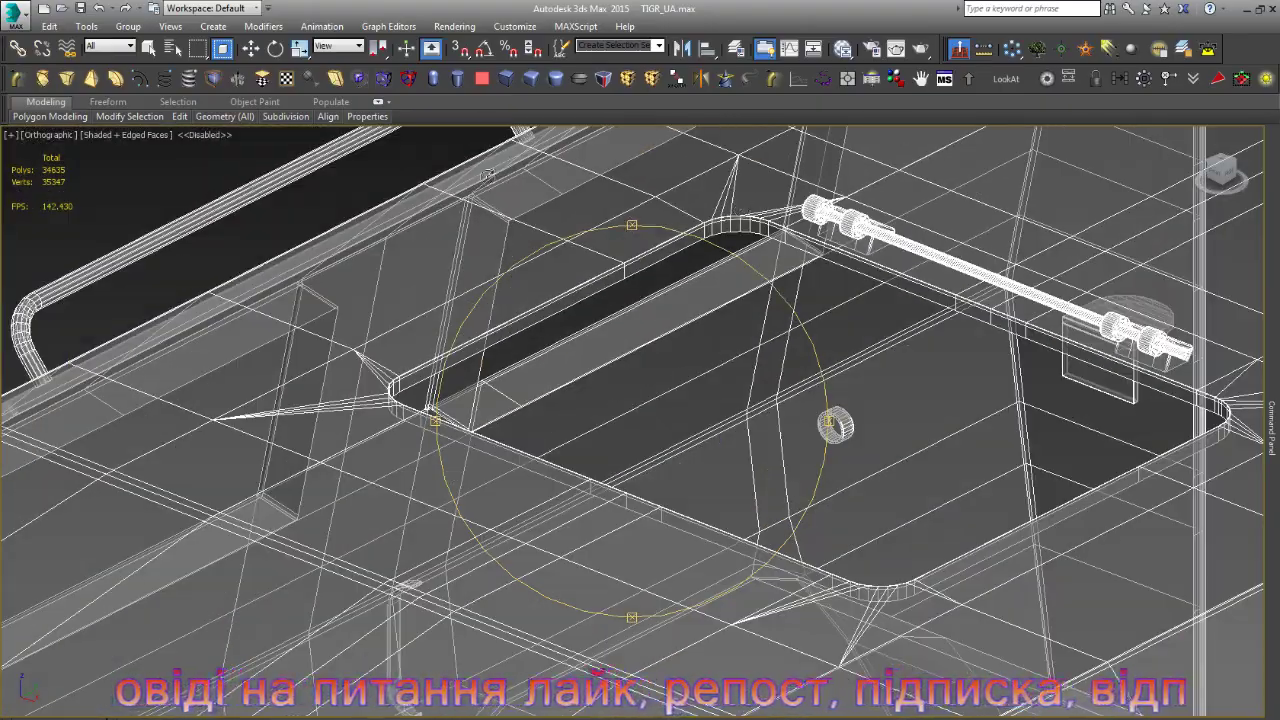
pyautogui.keyDown('alt'); pyautogui.moveTo(487, 175); pyautogui.dragTo(540, 190, button='middle'); pyautogui.keyUp('alt')
pyautogui.scroll(-5, 540, 190)
pyautogui.scroll(-3, 560, 230)
pyautogui.moveTo(600, 250)
pyautogui.keyDown('alt'); pyautogui.mouseDown(button='middle')
pyautogui.moveTo(755, 317)
pyautogui.moveTo(376, 297)
pyautogui.moveTo(665, 372)
pyautogui.mouseUp(button='middle'); pyautogui.keyUp('alt')
pyautogui.scroll(6, 376, 297)
pyautogui.scroll(2, 376, 290)
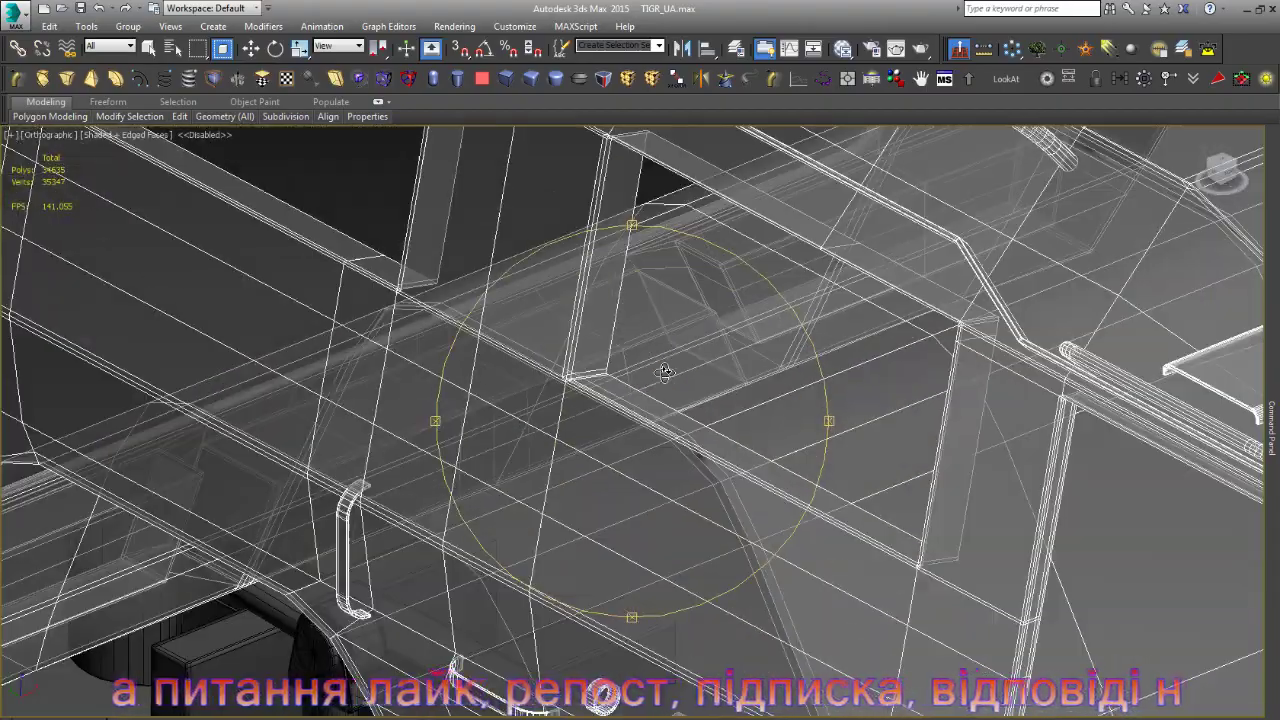
pyautogui.scroll(-5, 665, 372)
pyautogui.scroll(1, 680, 385)
pyautogui.scroll(2, 693, 392)
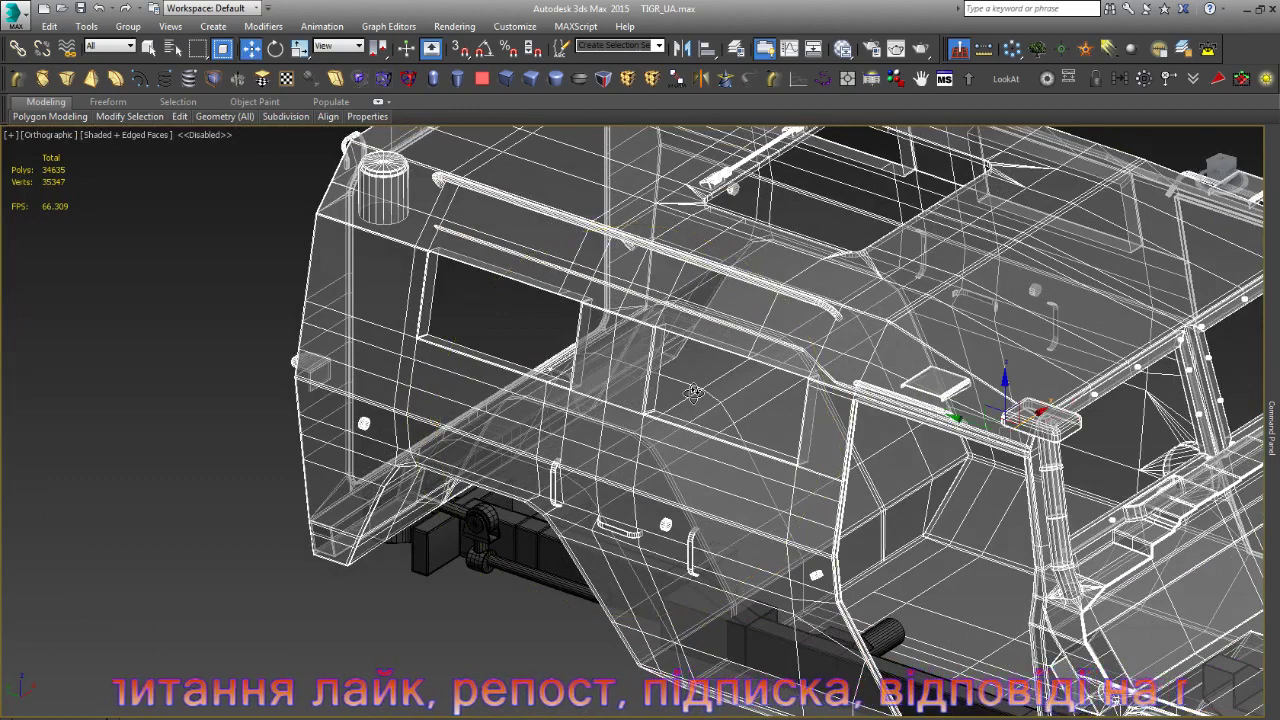
# - Turn off See-Through on the body, frame it, and orbit to a low side view
pyautogui.hotkey('alt', 'x')
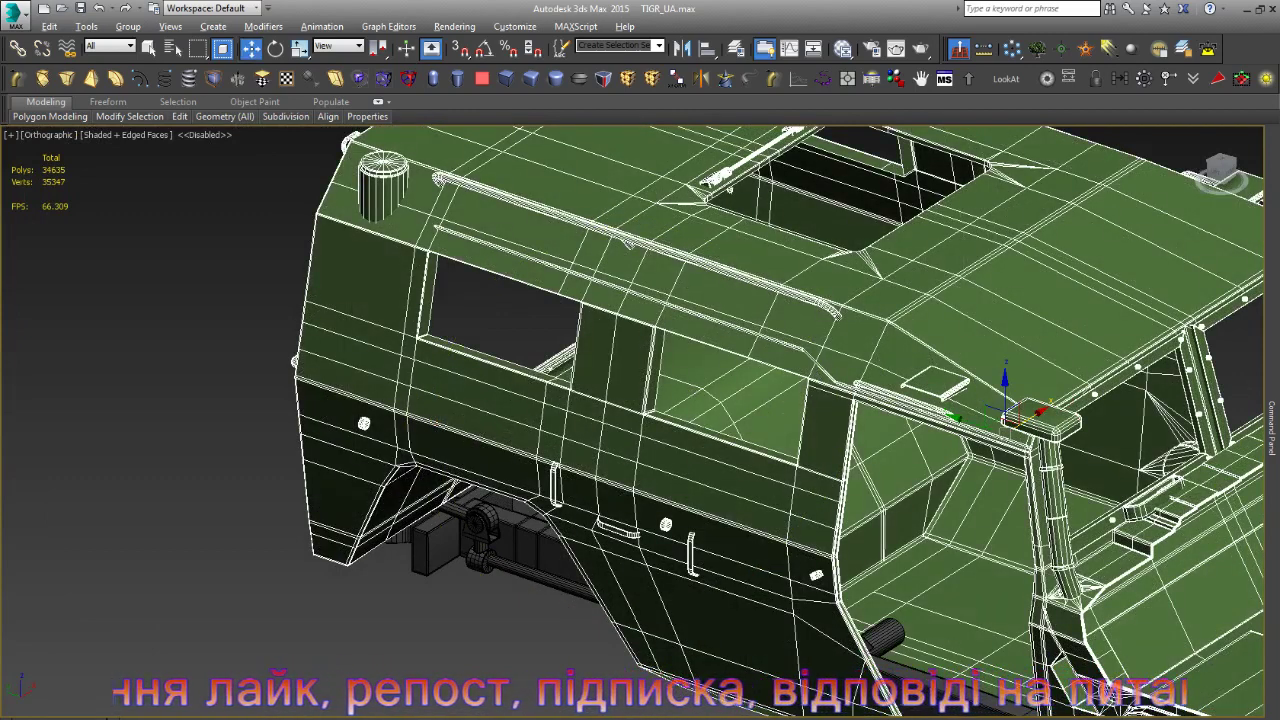
pyautogui.press('z')
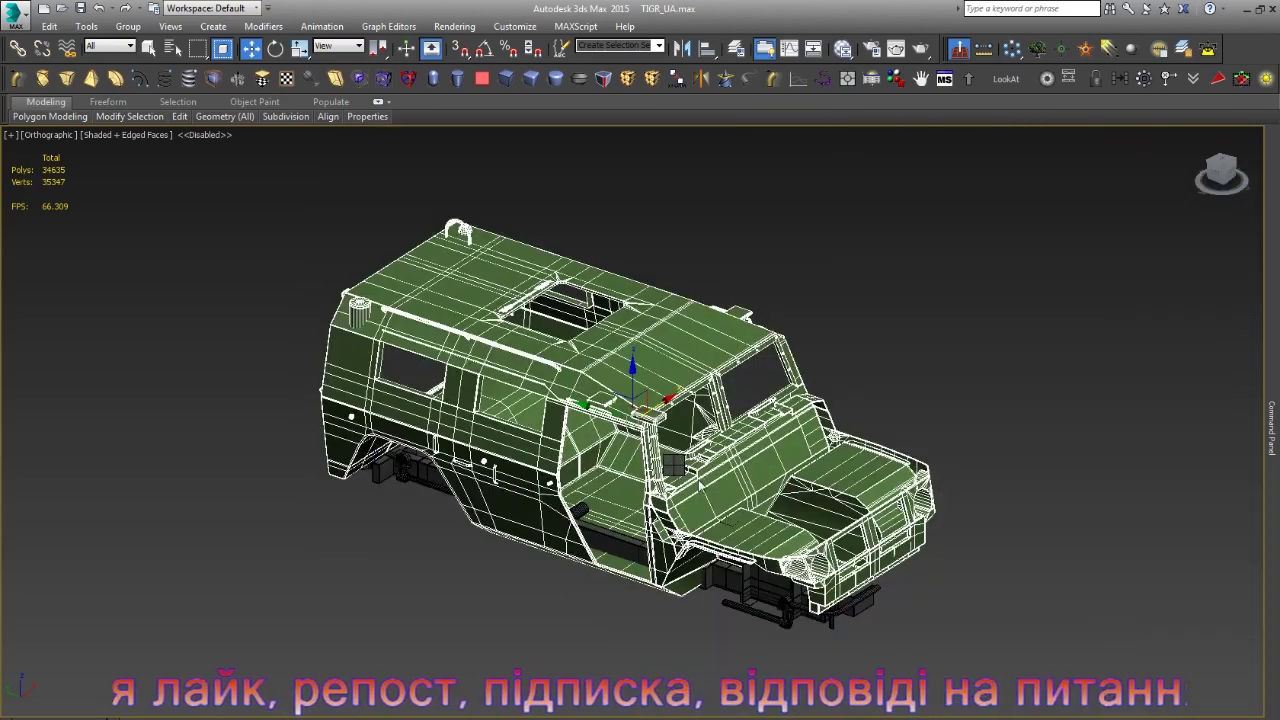
pyautogui.click(903, 387)
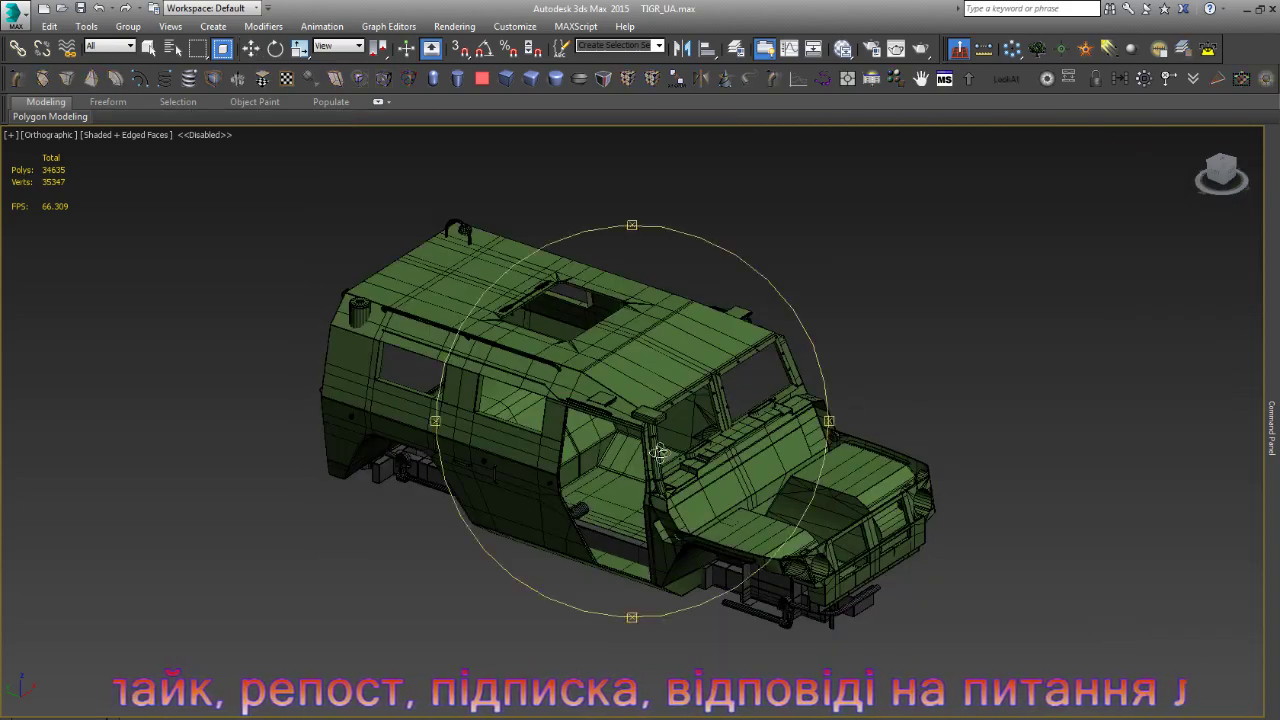
pyautogui.keyDown('alt'); pyautogui.moveTo(660, 453); pyautogui.dragTo(645, 515, button='middle'); pyautogui.keyUp('alt')
pyautogui.scroll(5, 645, 515)
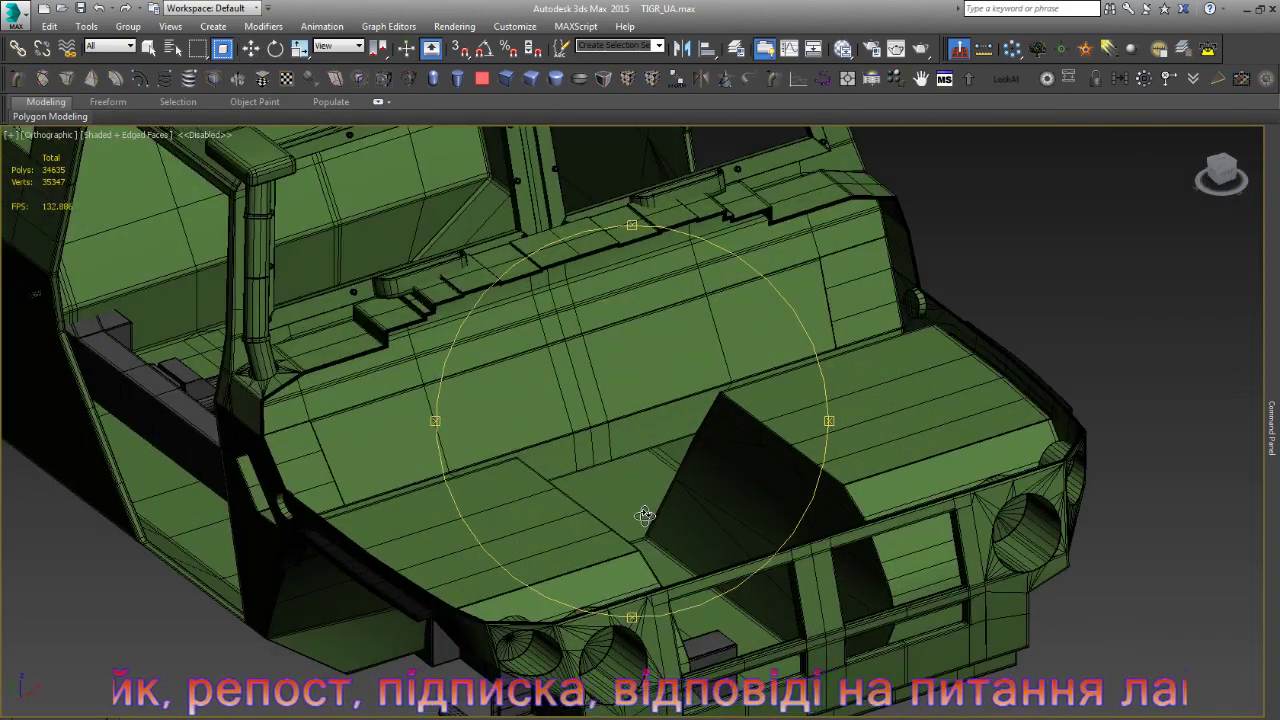
pyautogui.scroll(-3, 645, 515)
pyautogui.moveTo(645, 515)
pyautogui.keyDown('alt'); pyautogui.mouseDown(button='middle')
pyautogui.moveTo(675, 432)
pyautogui.moveTo(797, 485)
pyautogui.moveTo(760, 465)
pyautogui.mouseUp(button='middle'); pyautogui.keyUp('alt')
pyautogui.scroll(4, 757, 463)
# - Reselect the body shell, re-enable See-Through with Alt+X, and orbit around it
pyautogui.press('w')
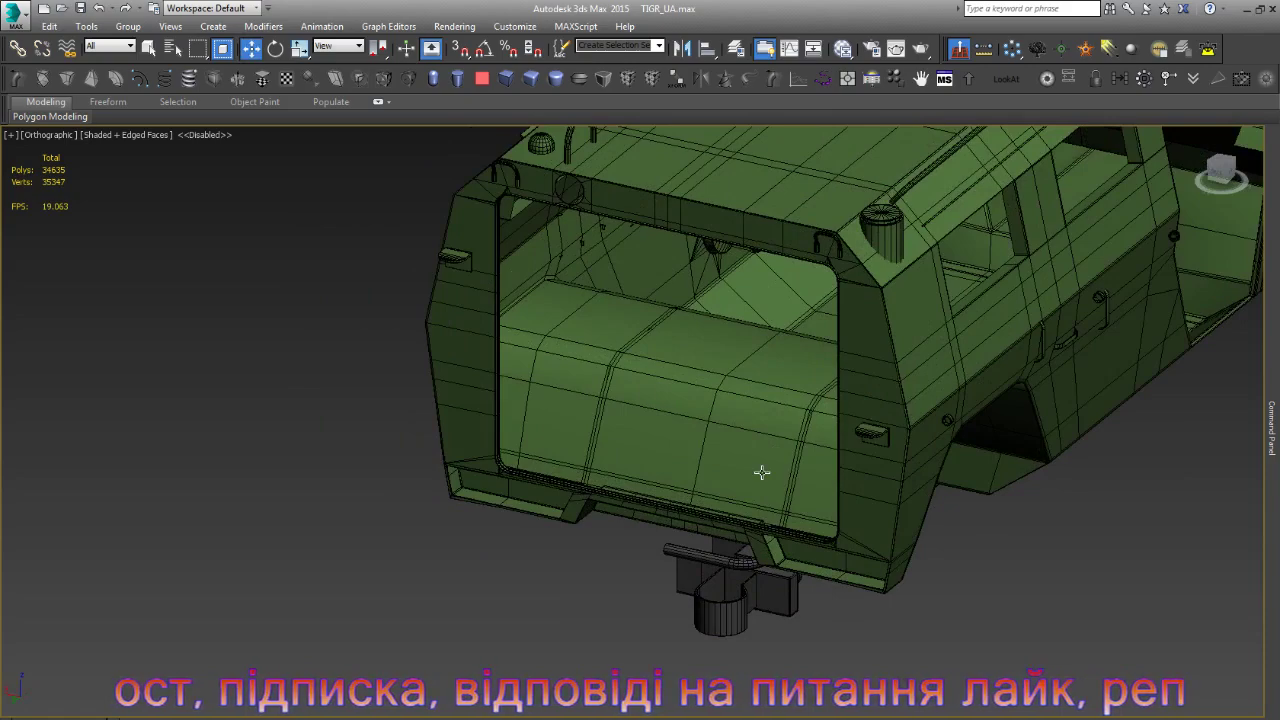
pyautogui.click(762, 472)
pyautogui.scroll(3, 745, 450)
pyautogui.scroll(-2, 740, 442)
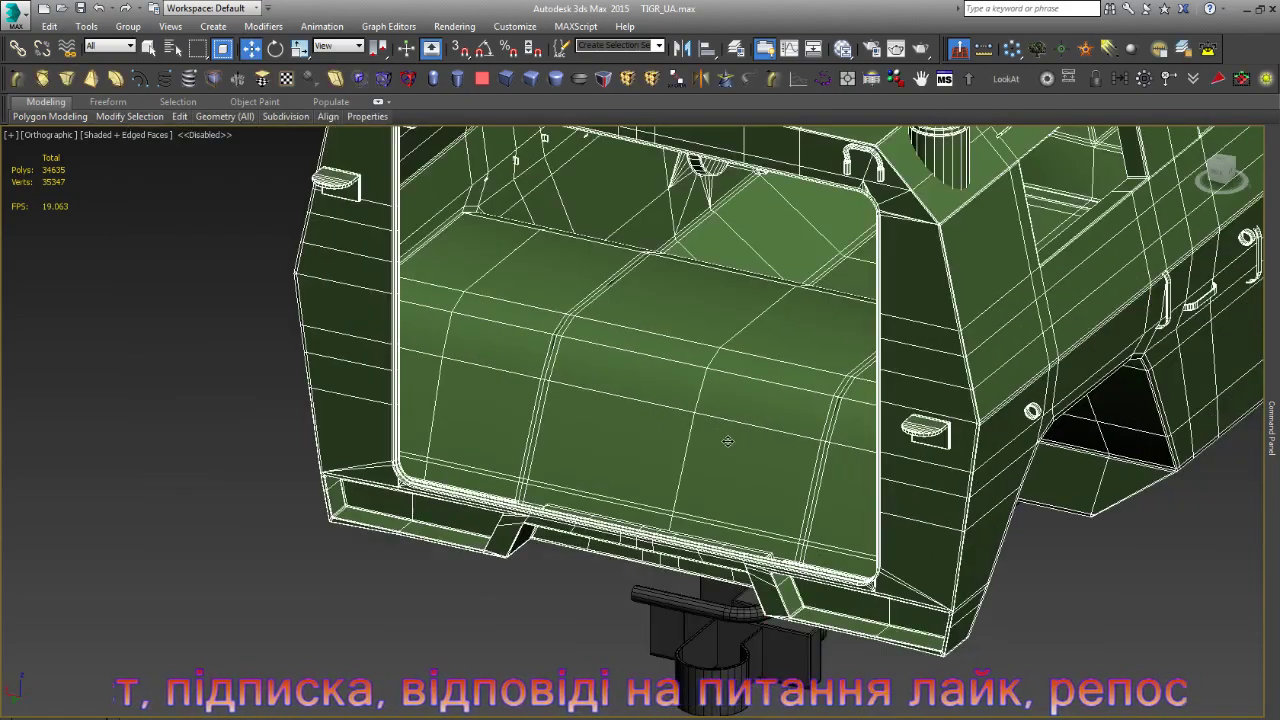
pyautogui.hotkey('alt', 'x')
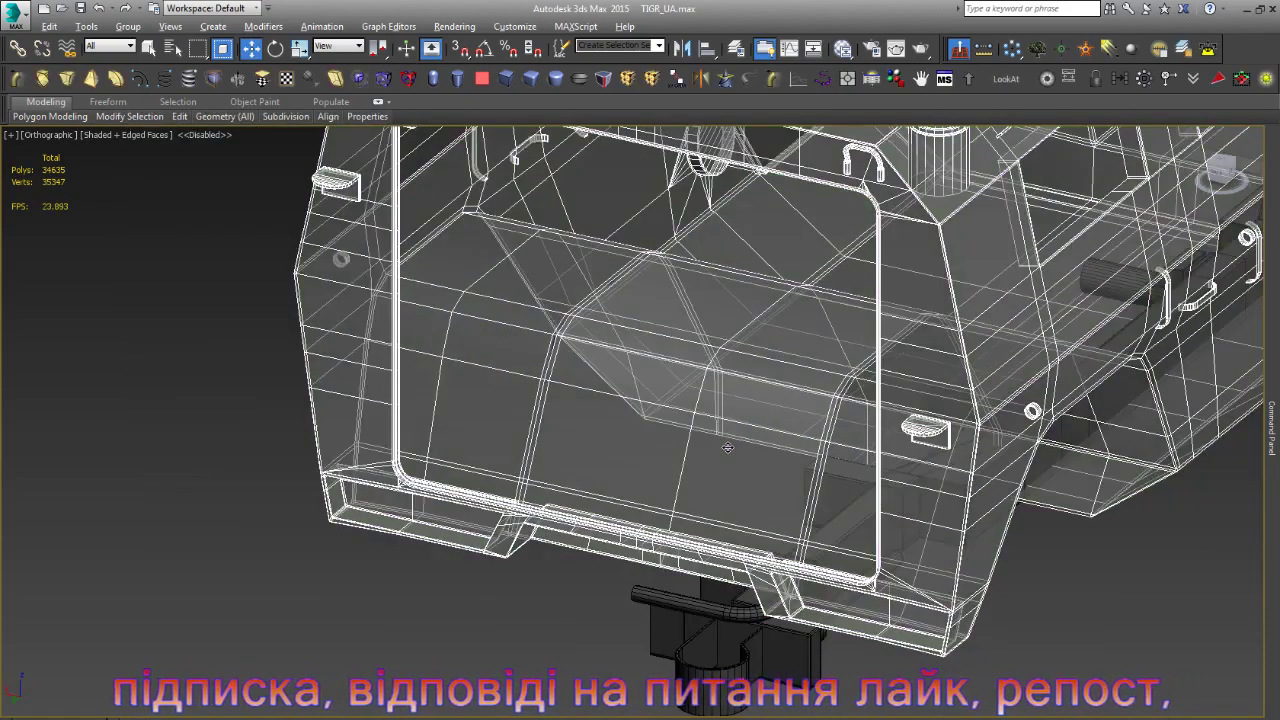
pyautogui.scroll(-5, 695, 487)
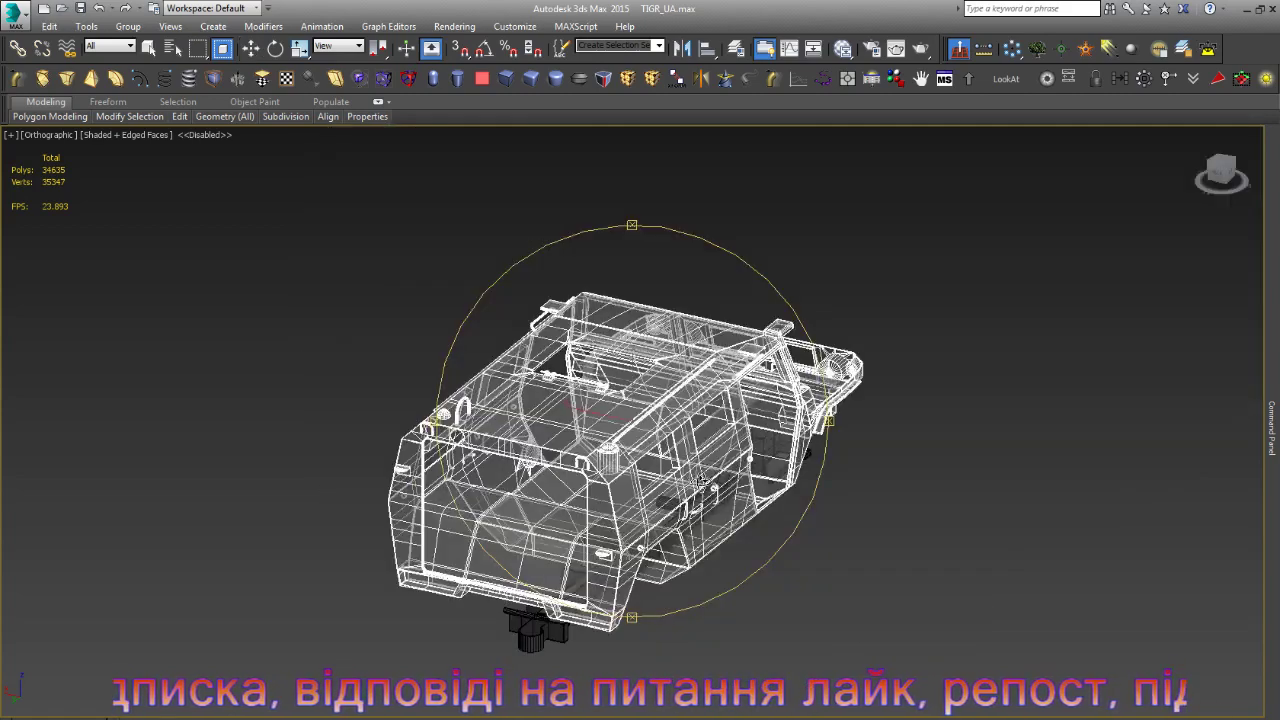
pyautogui.keyDown('alt'); pyautogui.moveTo(695, 487); pyautogui.dragTo(739, 494, button='middle'); pyautogui.keyUp('alt')
pyautogui.scroll(6, 732, 574)
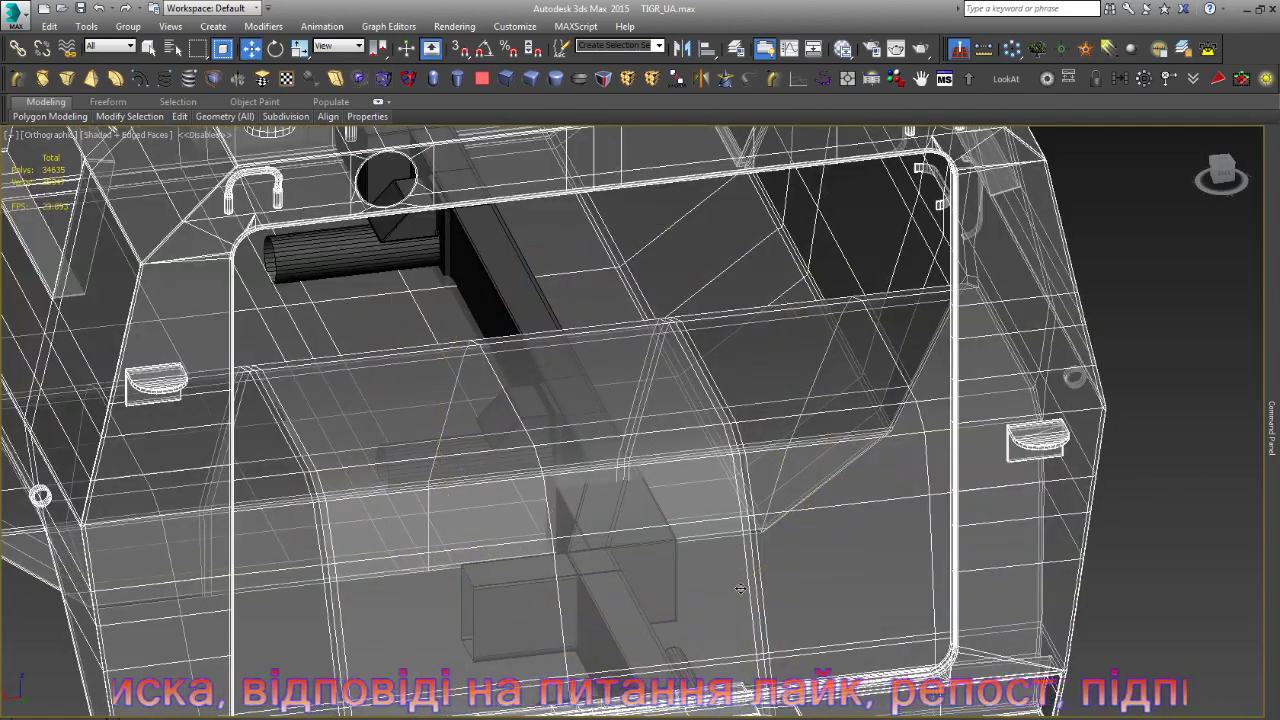
# - Unhide all objects and their layers with Alt+U, revealing the full vehicle
pyautogui.hotkey('alt', 'u')
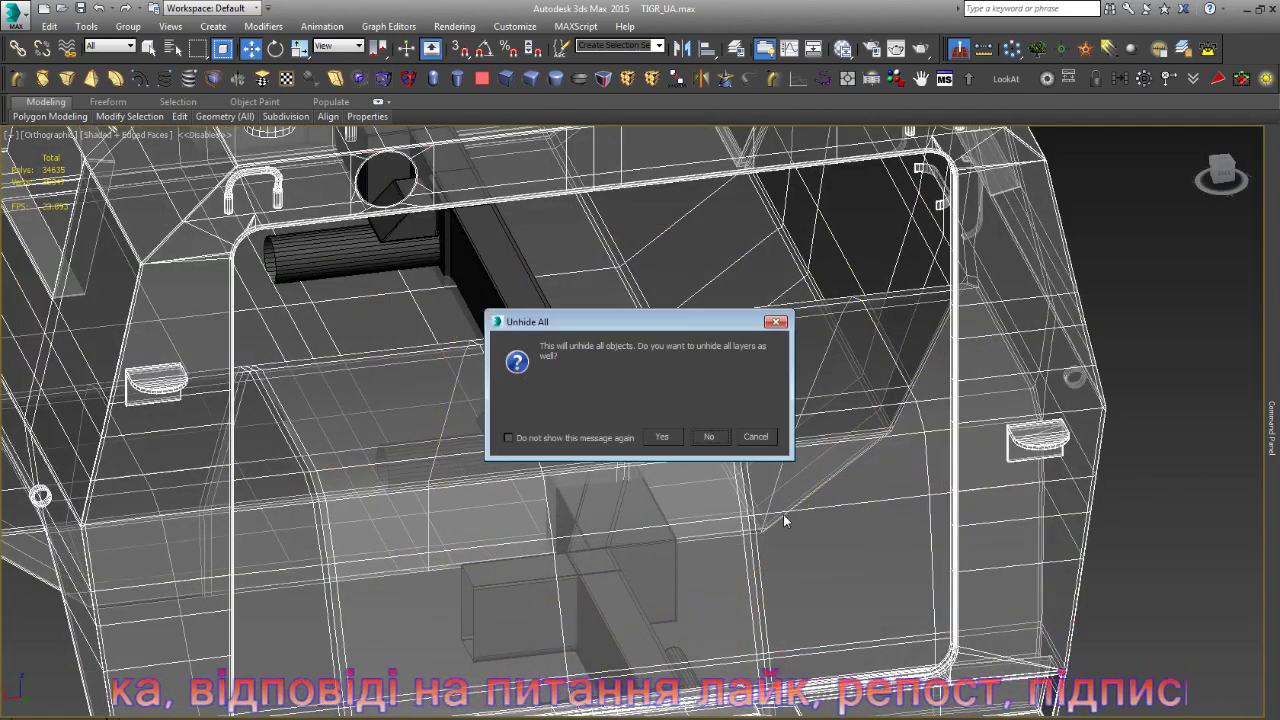
pyautogui.click(711, 440)
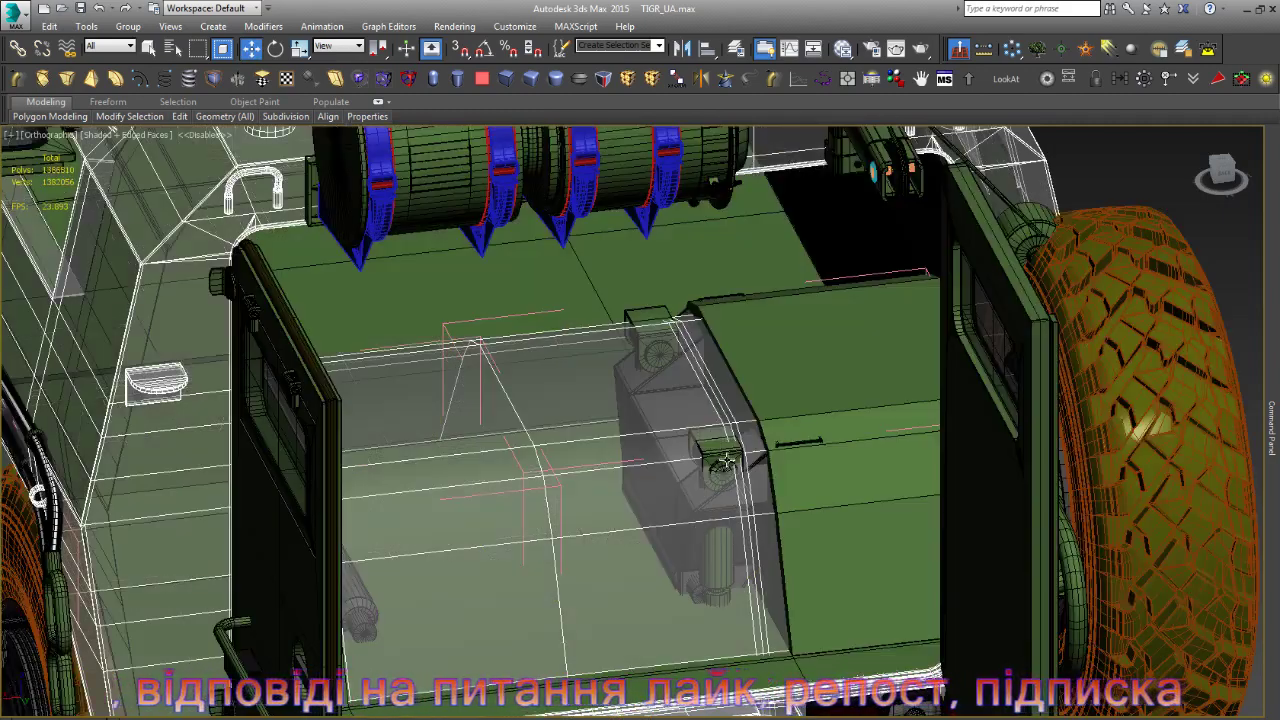
pyautogui.scroll(3, 725, 462)
pyautogui.scroll(2, 727, 461)
pyautogui.scroll(-2, 726, 461)
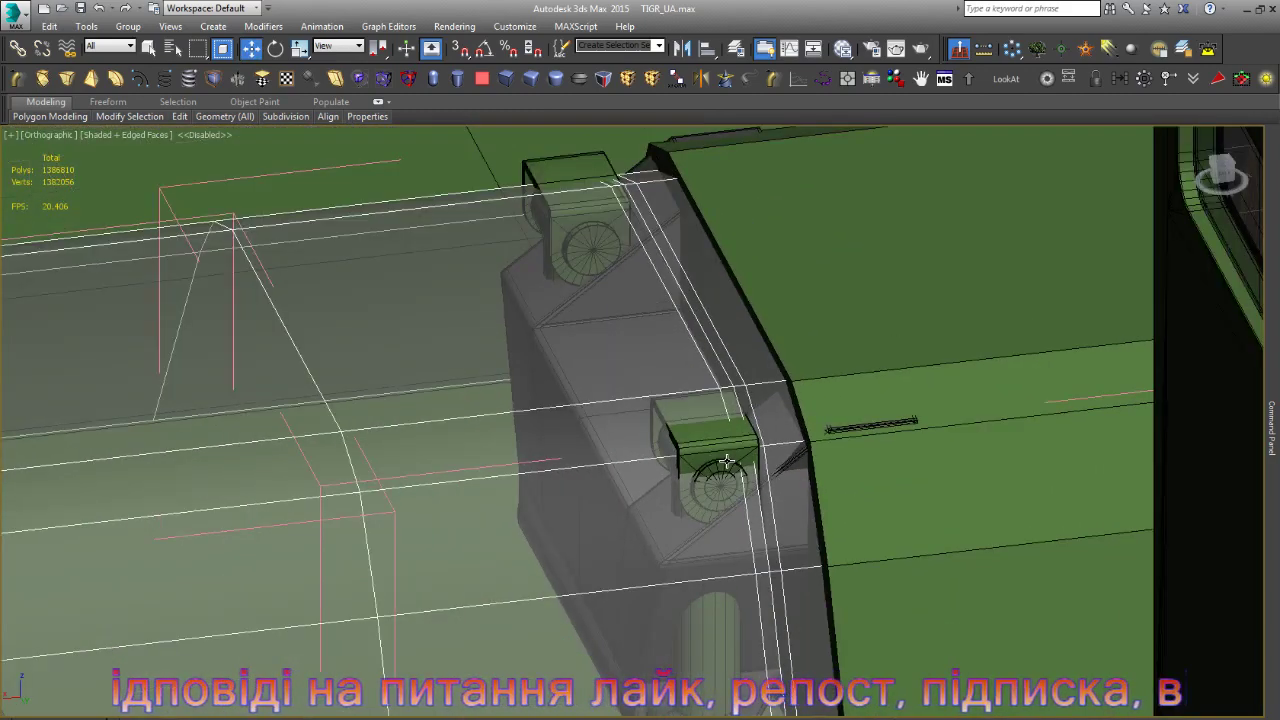
pyautogui.scroll(-2, 726, 460)
pyautogui.scroll(-2, 725, 462)
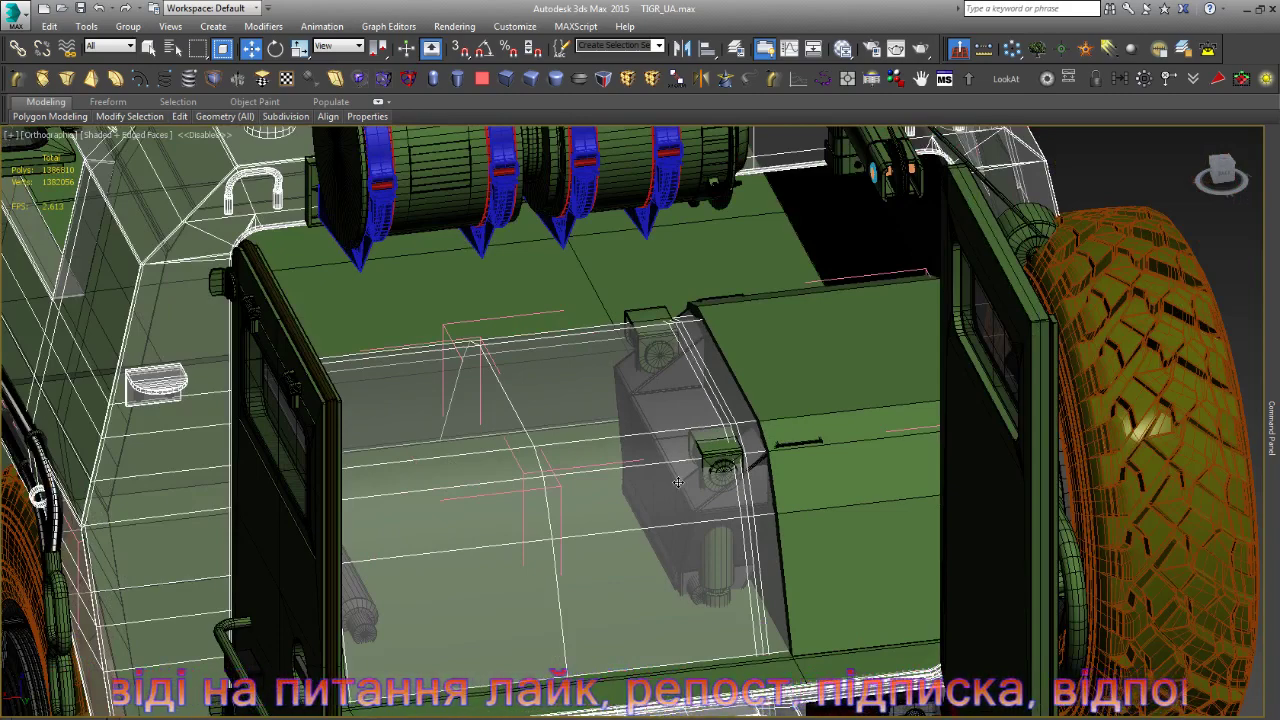
pyautogui.scroll(-3, 678, 482)
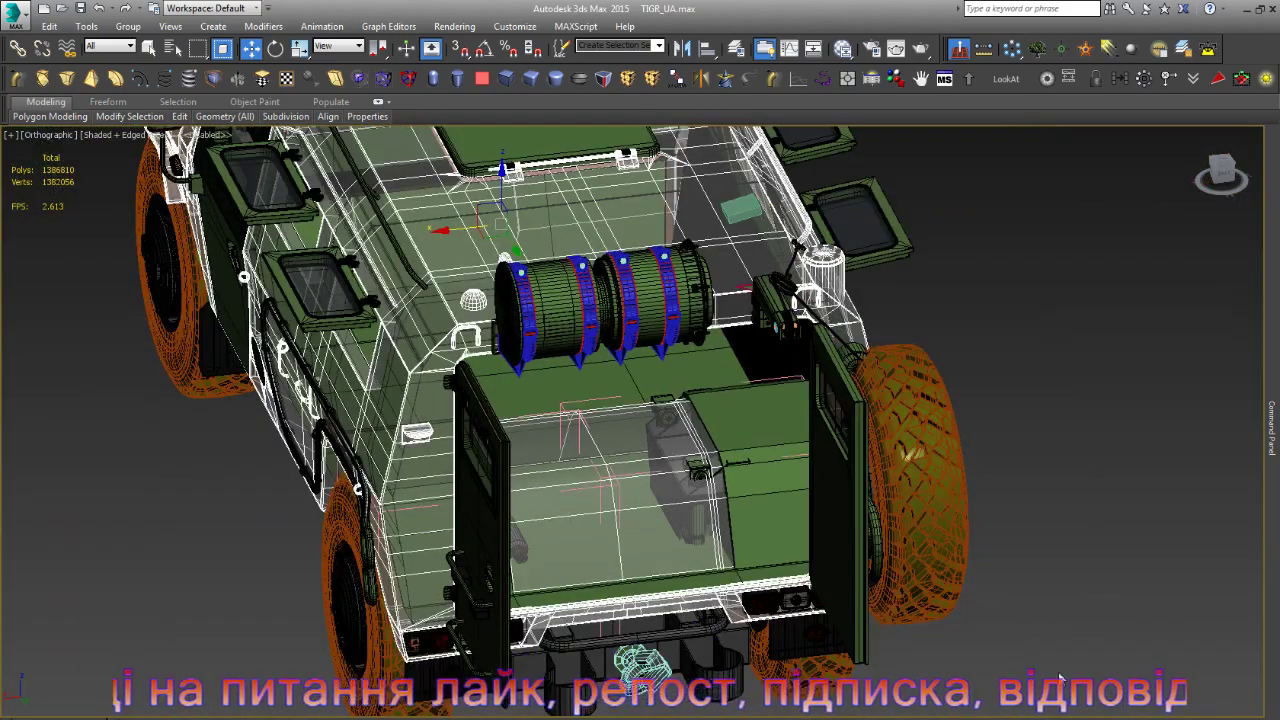
pyautogui.scroll(-2, 697, 468)
# - Select the small cylinder at the rear and orbit to inspect it from below
pyautogui.moveTo(697, 468)
pyautogui.keyDown('alt'); pyautogui.mouseDown(button='middle')
pyautogui.moveTo(665, 500)
pyautogui.moveTo(690, 450)
pyautogui.mouseUp(button='middle'); pyautogui.keyUp('alt')
pyautogui.scroll(4, 680, 430)
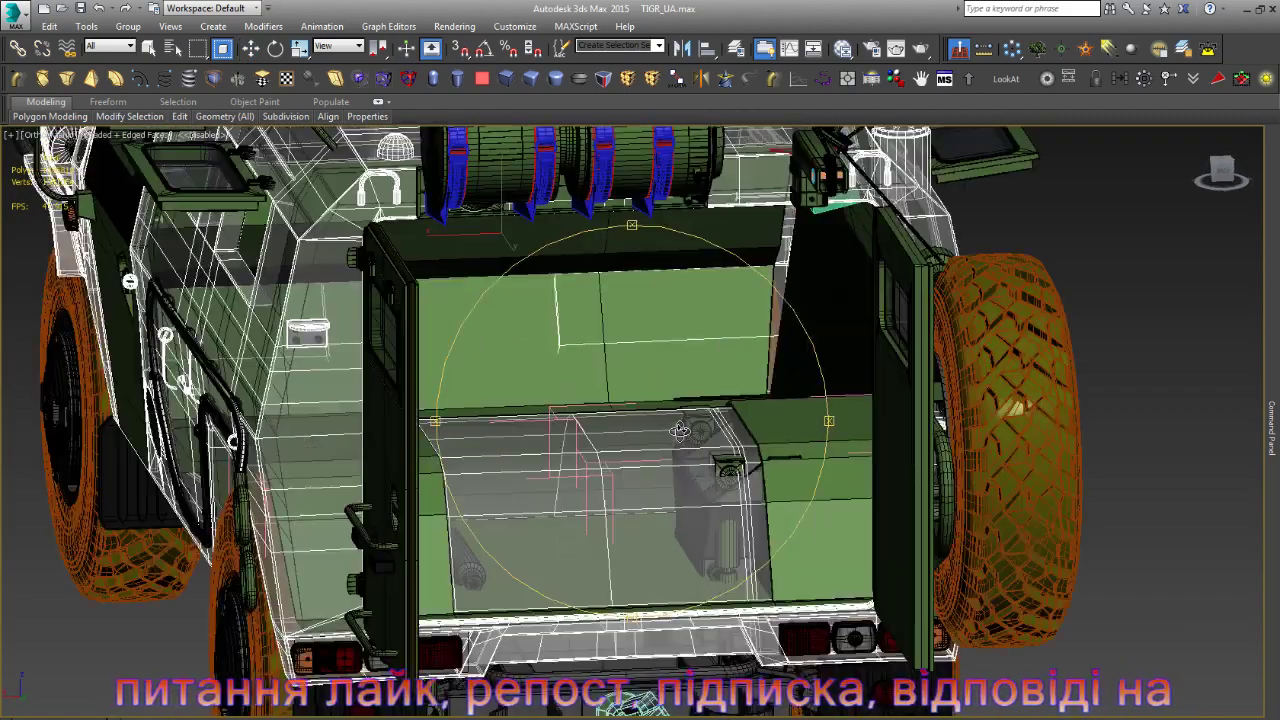
pyautogui.scroll(4, 716, 458)
pyautogui.scroll(-4, 716, 458)
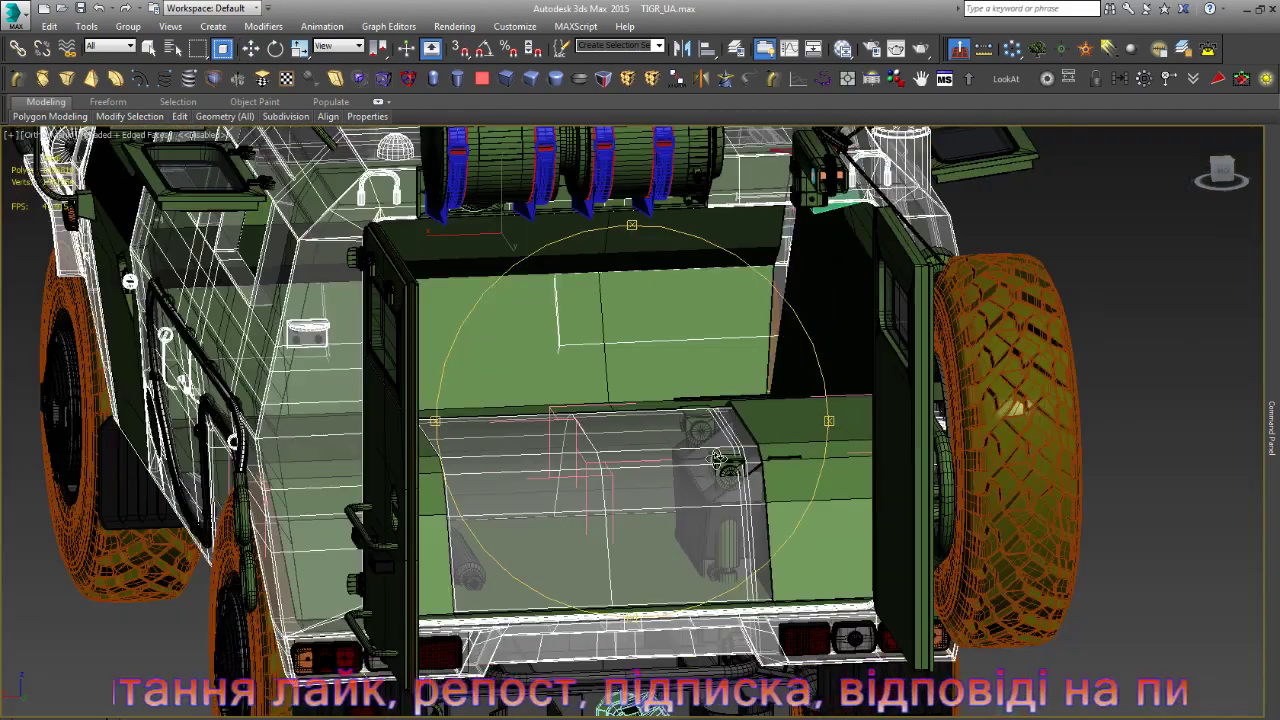
pyautogui.press('w')
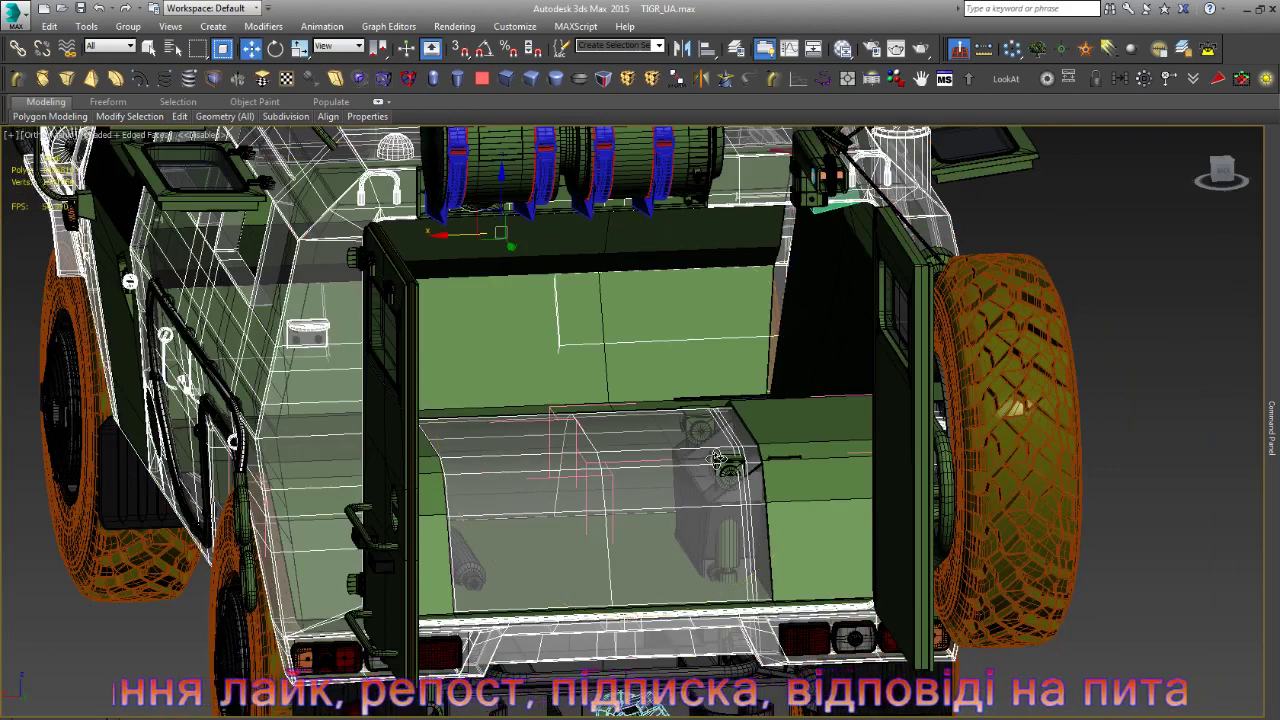
pyautogui.hotkey('ctrl', 'd')
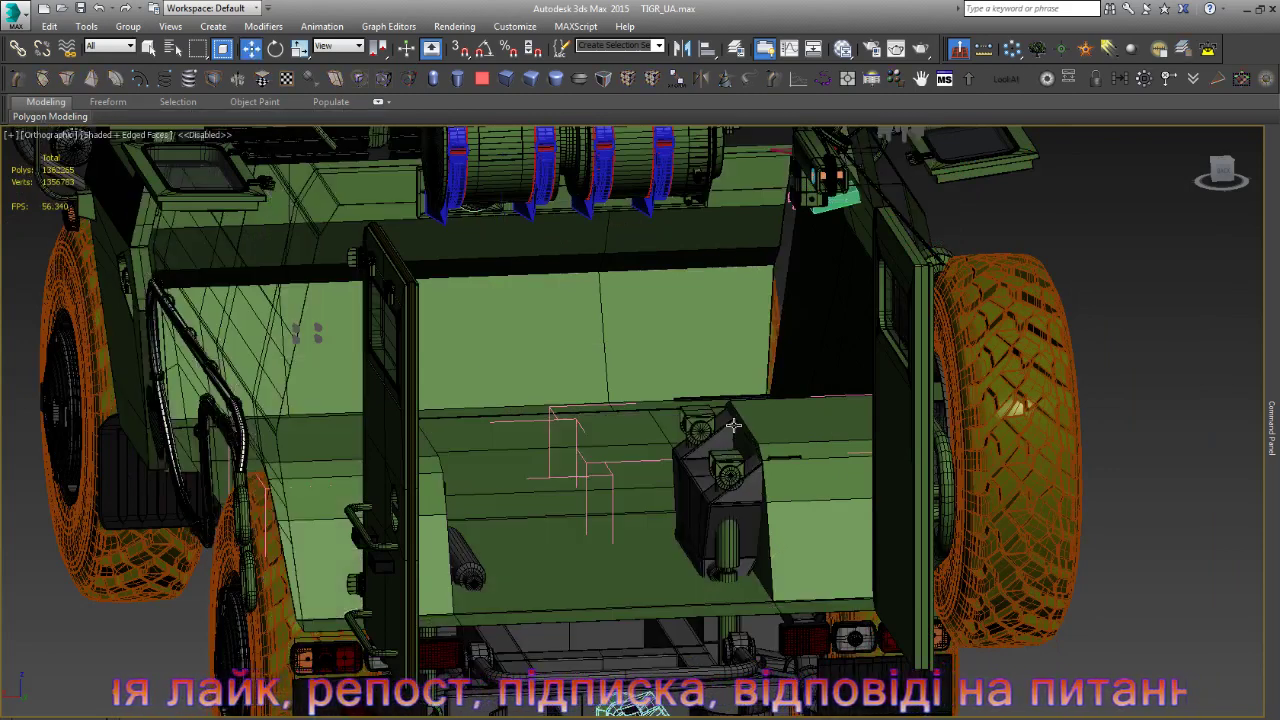
pyautogui.click(478, 572)
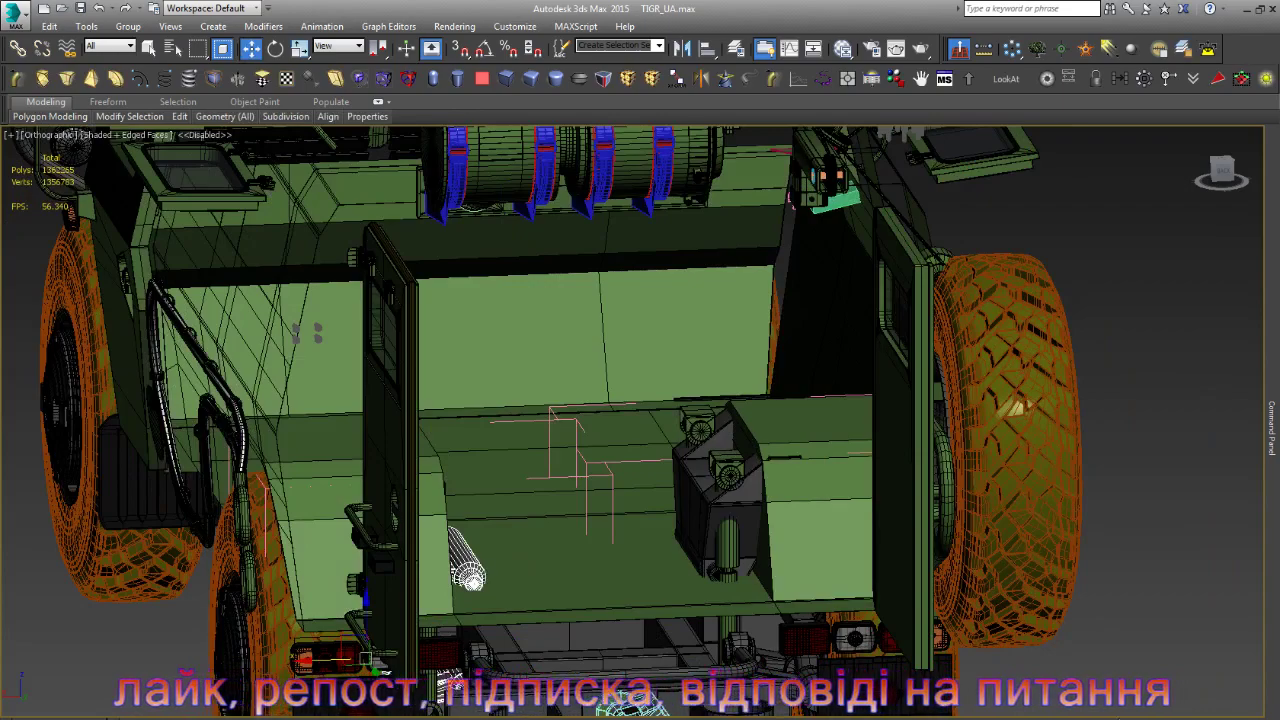
pyautogui.keyDown('alt'); pyautogui.moveTo(478, 572); pyautogui.dragTo(720, 487, button='middle'); pyautogui.keyUp('alt')
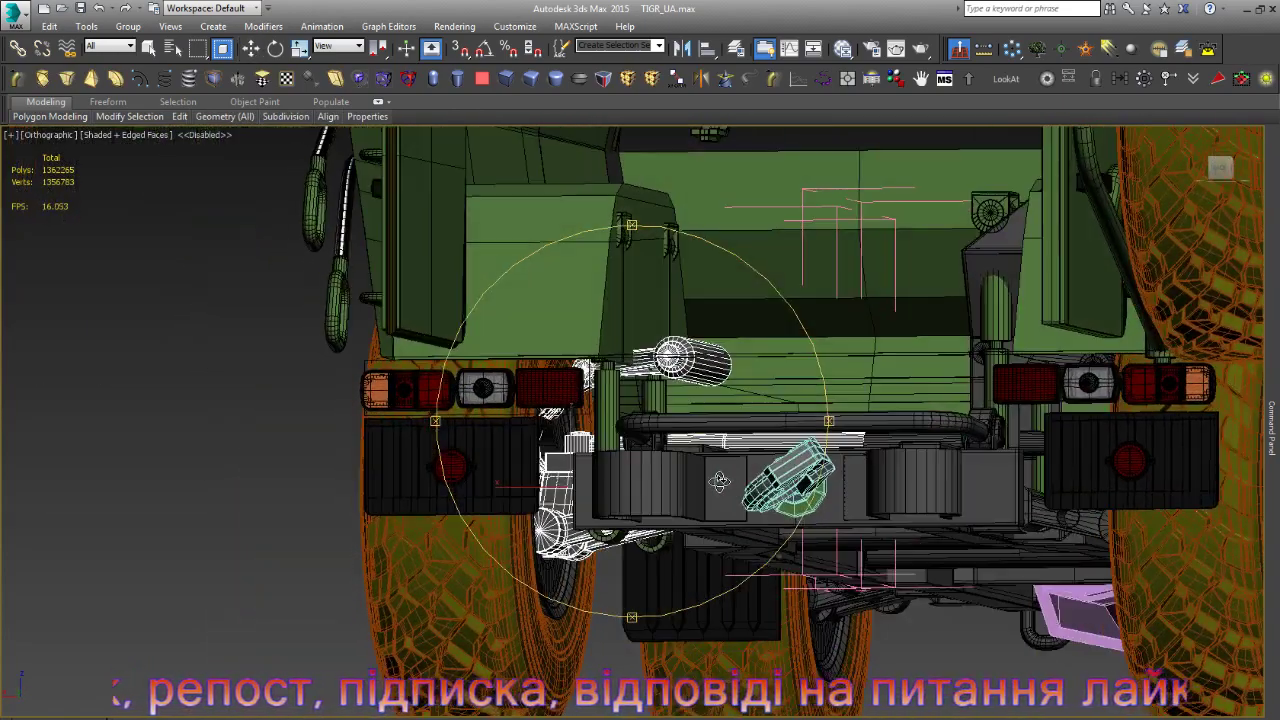
pyautogui.press('w')
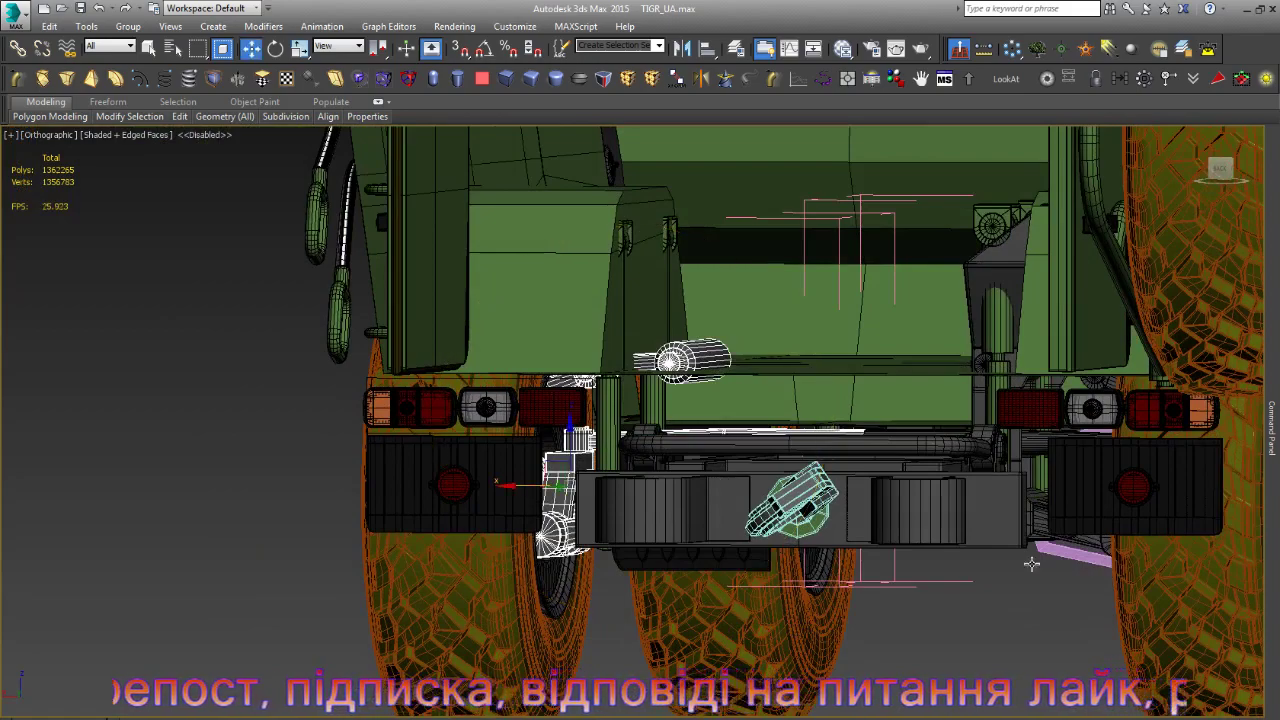
pyautogui.moveTo(700, 450)
pyautogui.keyDown('alt'); pyautogui.mouseDown(button='middle')
pyautogui.moveTo(636, 417)
pyautogui.moveTo(648, 421)
pyautogui.mouseUp(button='middle'); pyautogui.keyUp('alt')
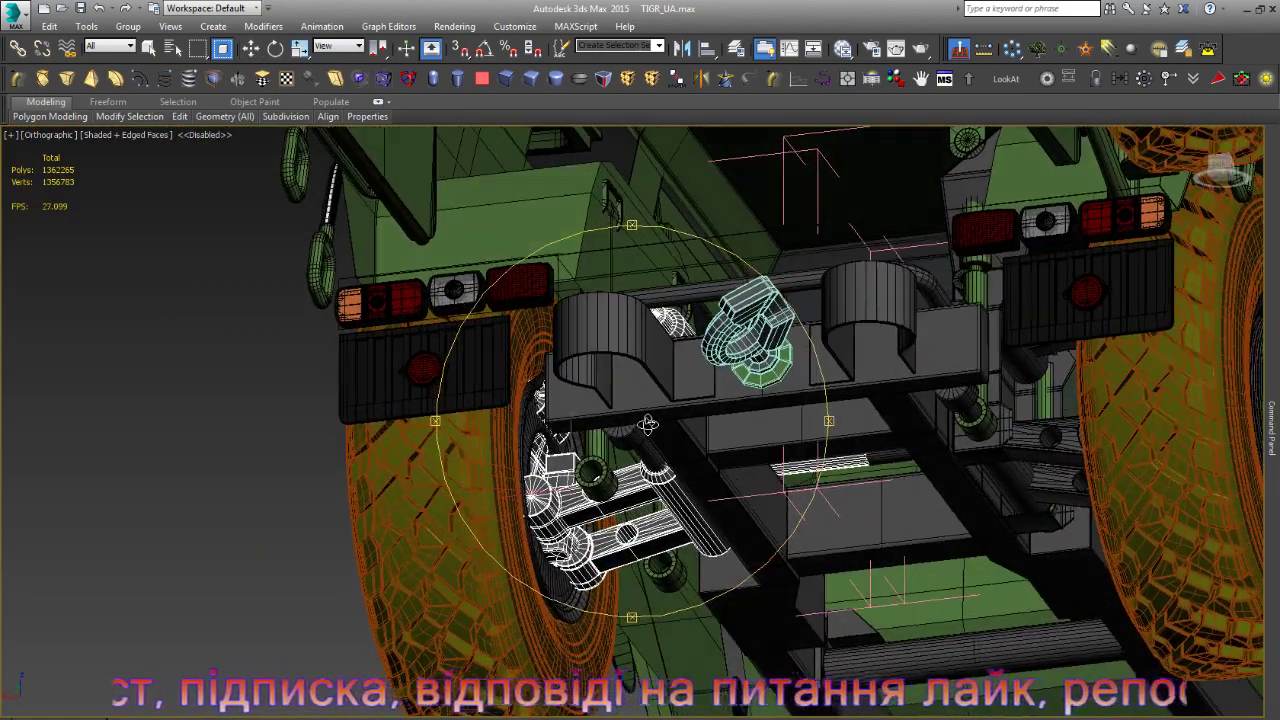
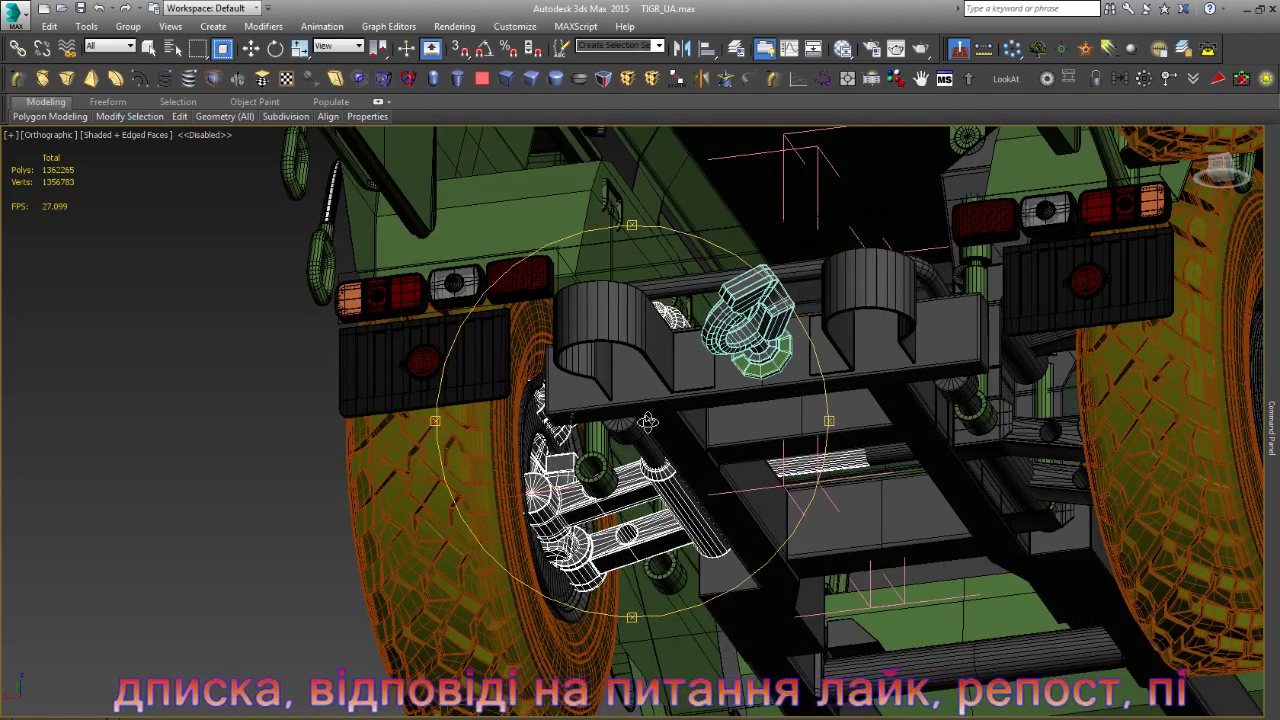
# - Delete the left-side wheel hub assembly
pyautogui.press('w')
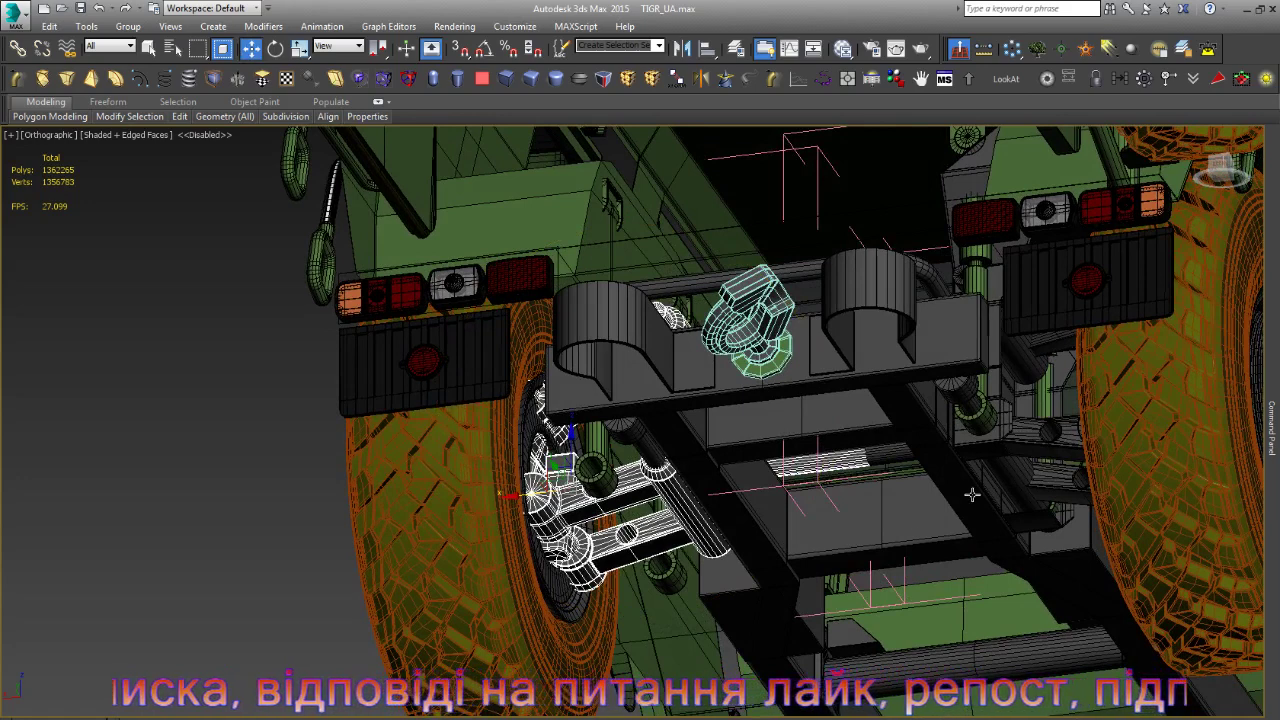
pyautogui.click(1000, 467)
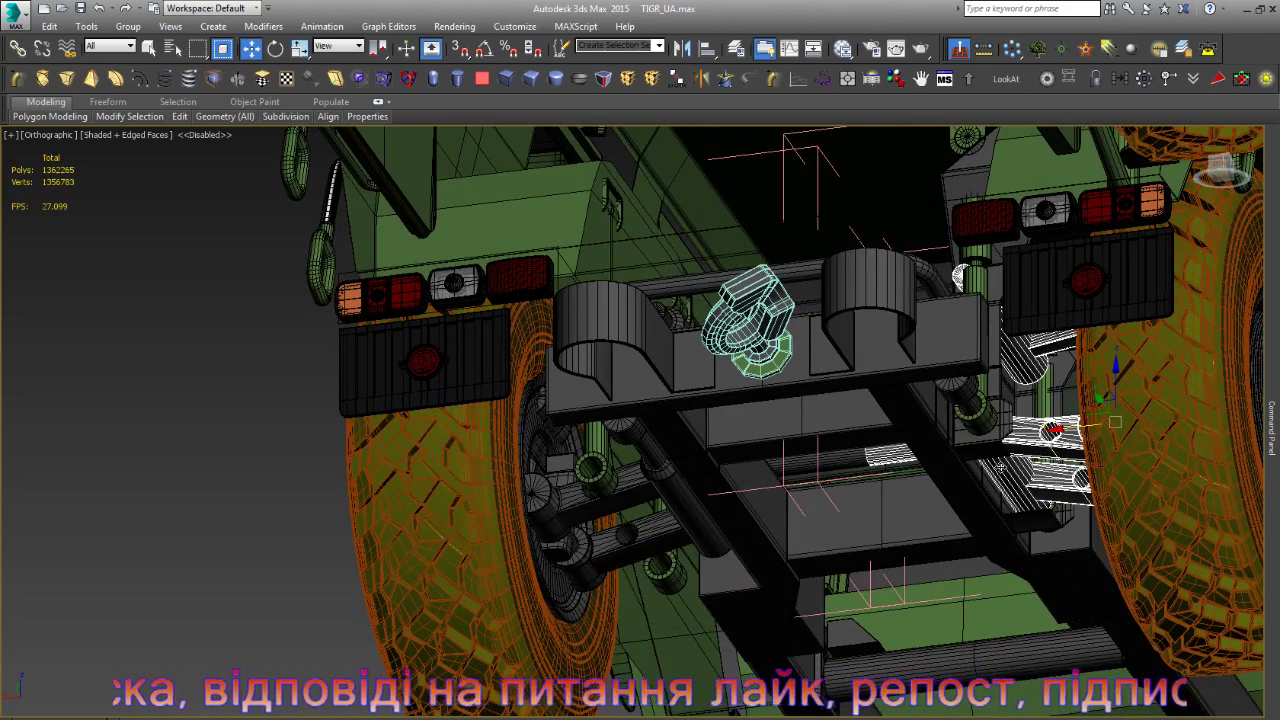
pyautogui.click(633, 486)
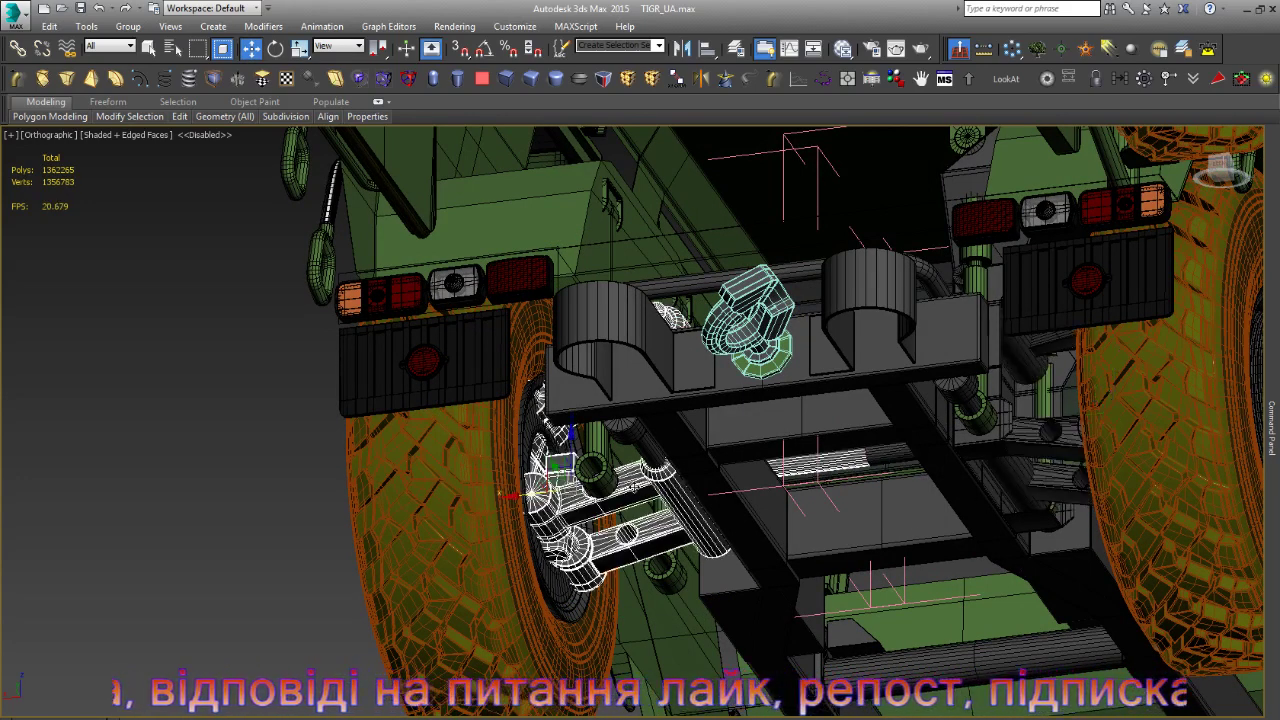
pyautogui.click(1023, 443)
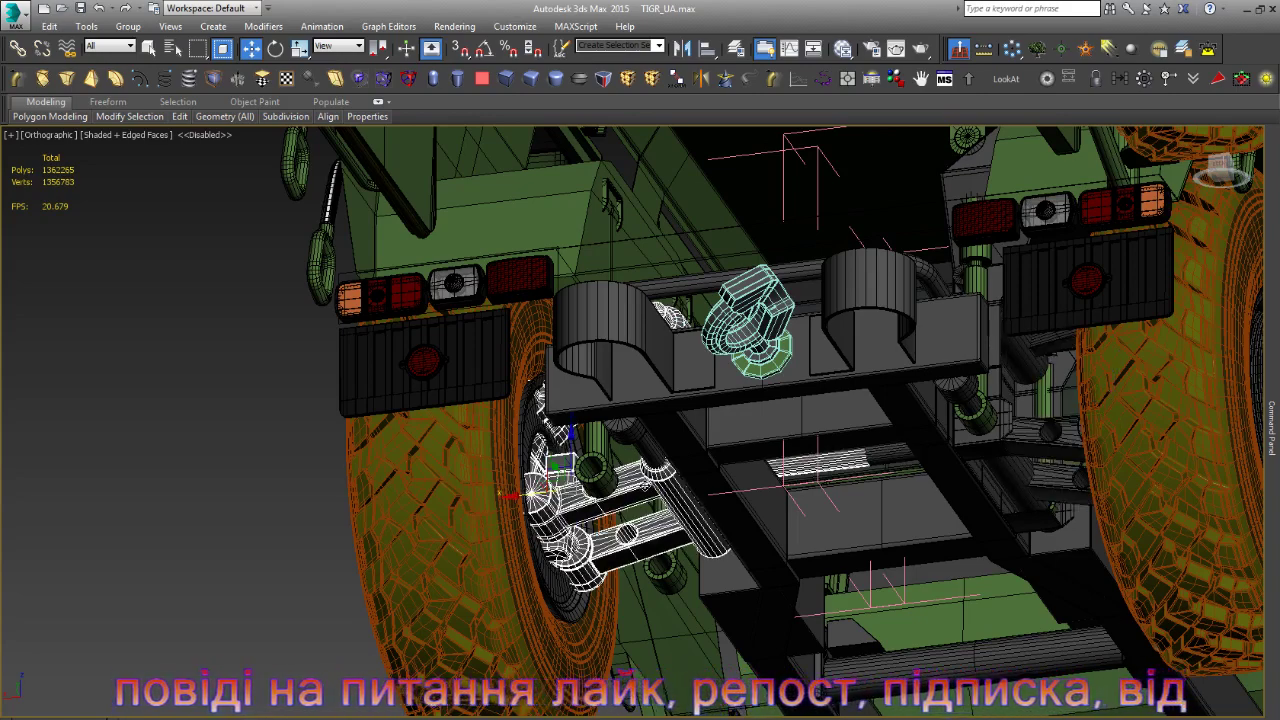
pyautogui.press('Delete')
# - Mirror the right hub as an Instance and move the copy onto the left wheel
pyautogui.click(1019, 444)
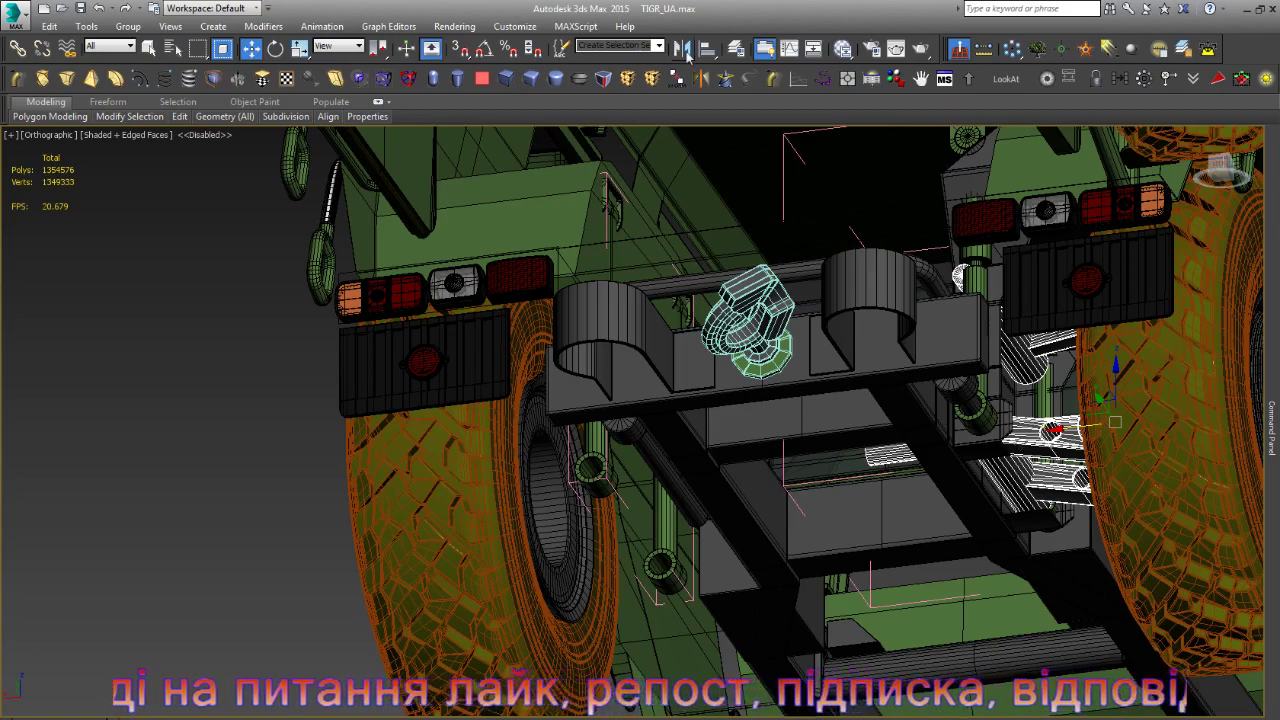
pyautogui.click(686, 54)
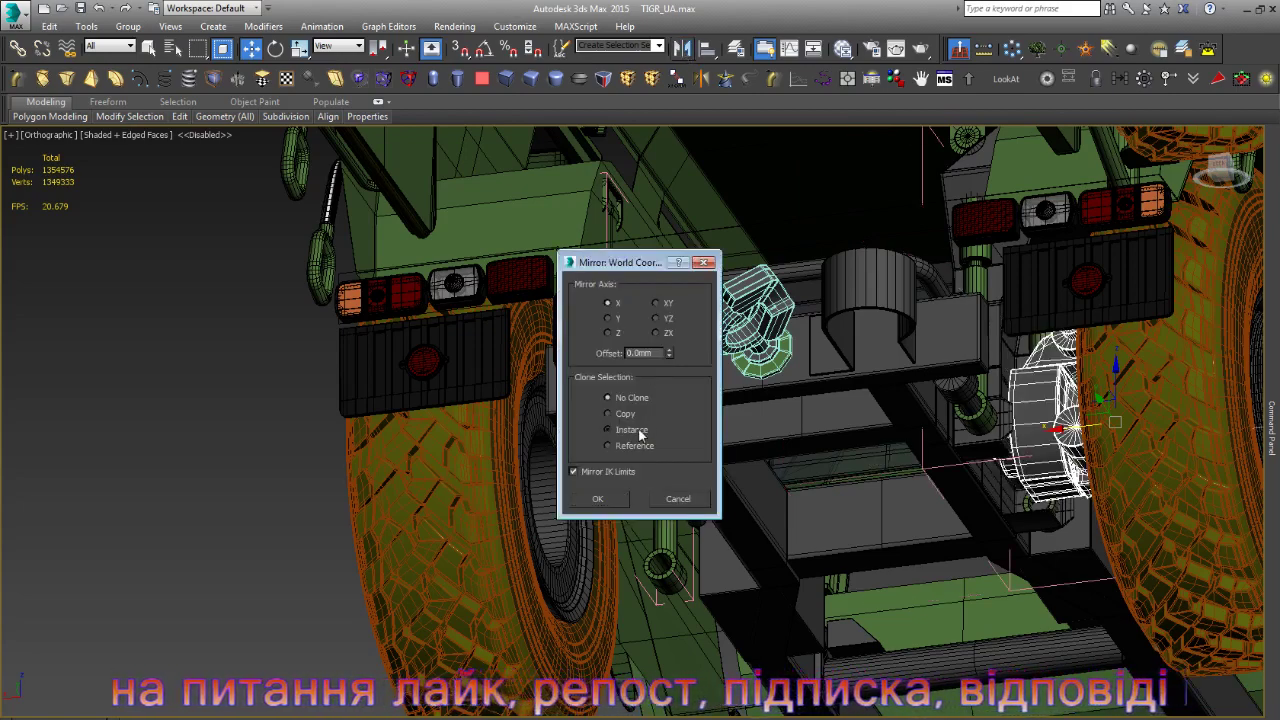
pyautogui.click(640, 432)
pyautogui.press('Return')
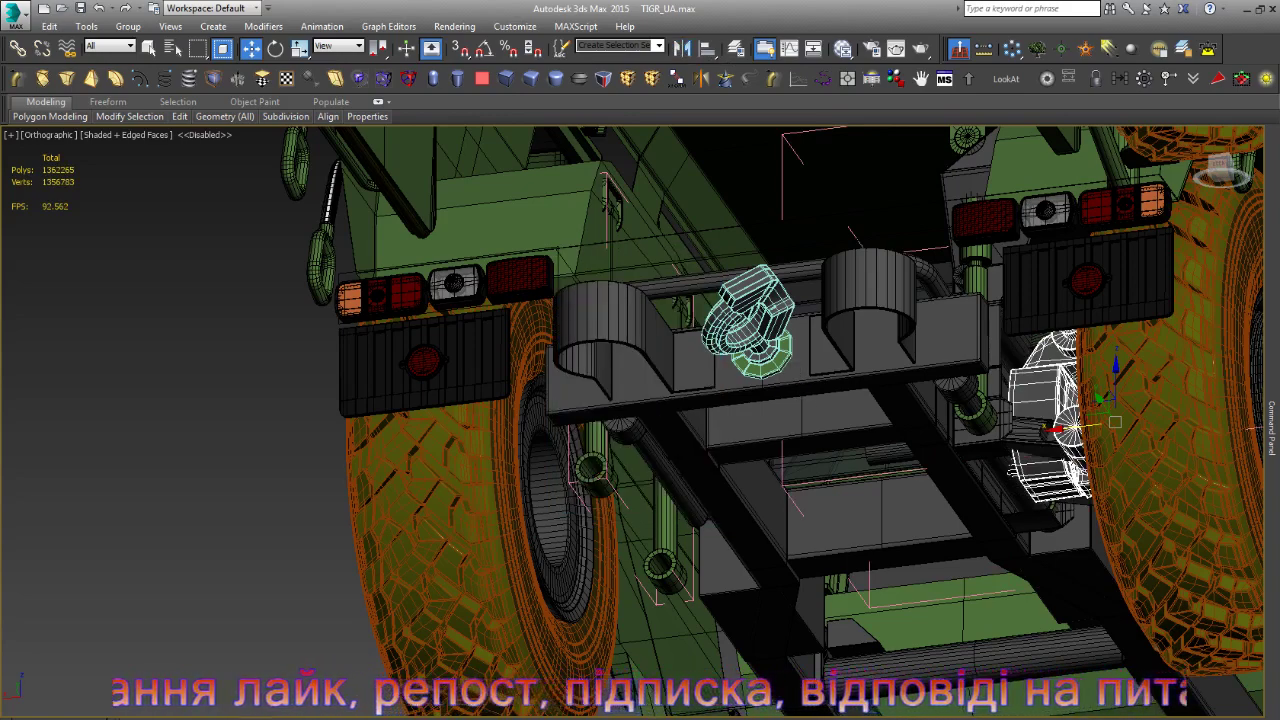
pyautogui.moveTo(1070, 428); pyautogui.dragTo(540, 490)
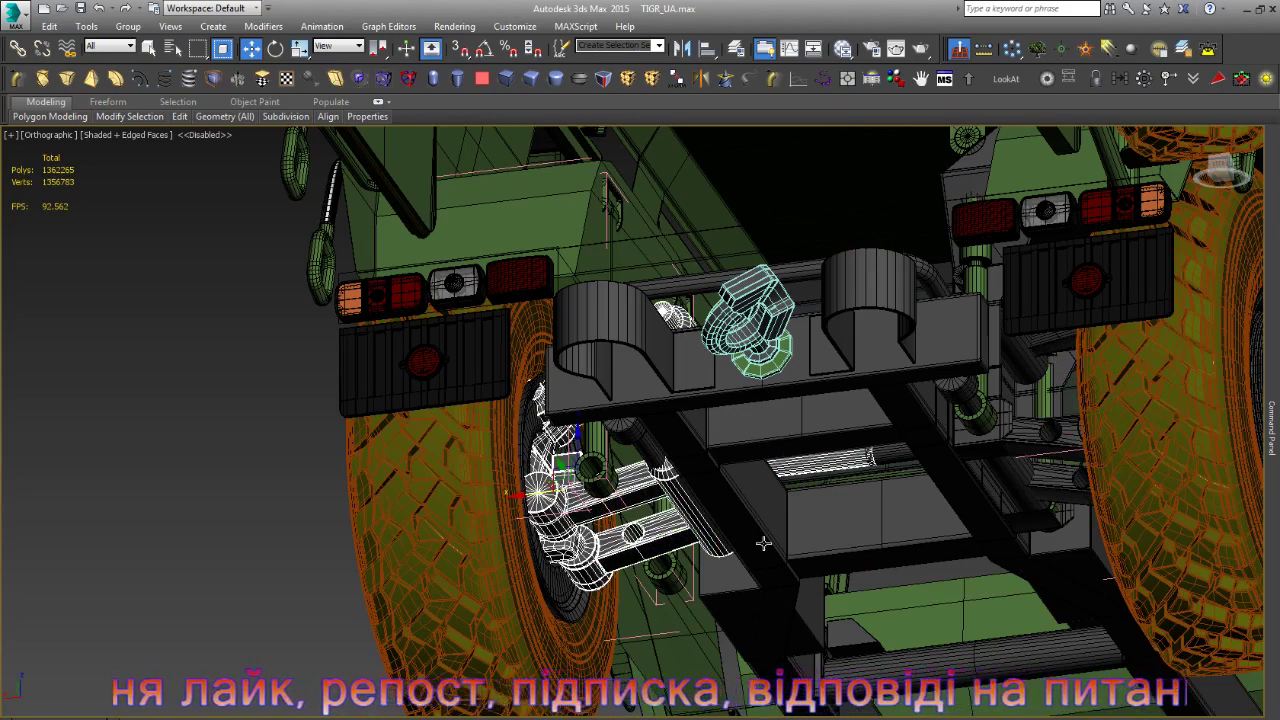
pyautogui.scroll(3, 763, 543)
pyautogui.scroll(3, 874, 488)
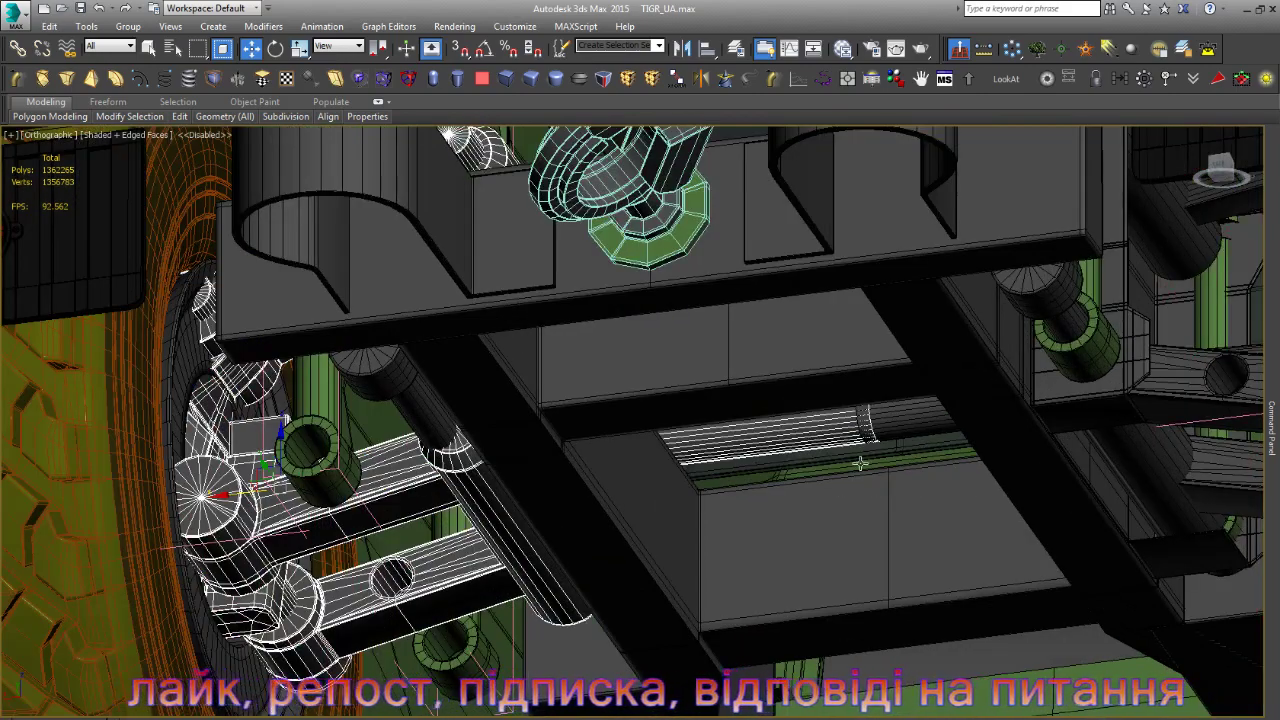
pyautogui.press('1')
pyautogui.press('F3')
pyautogui.moveTo(855, 378); pyautogui.dragTo(932, 485)
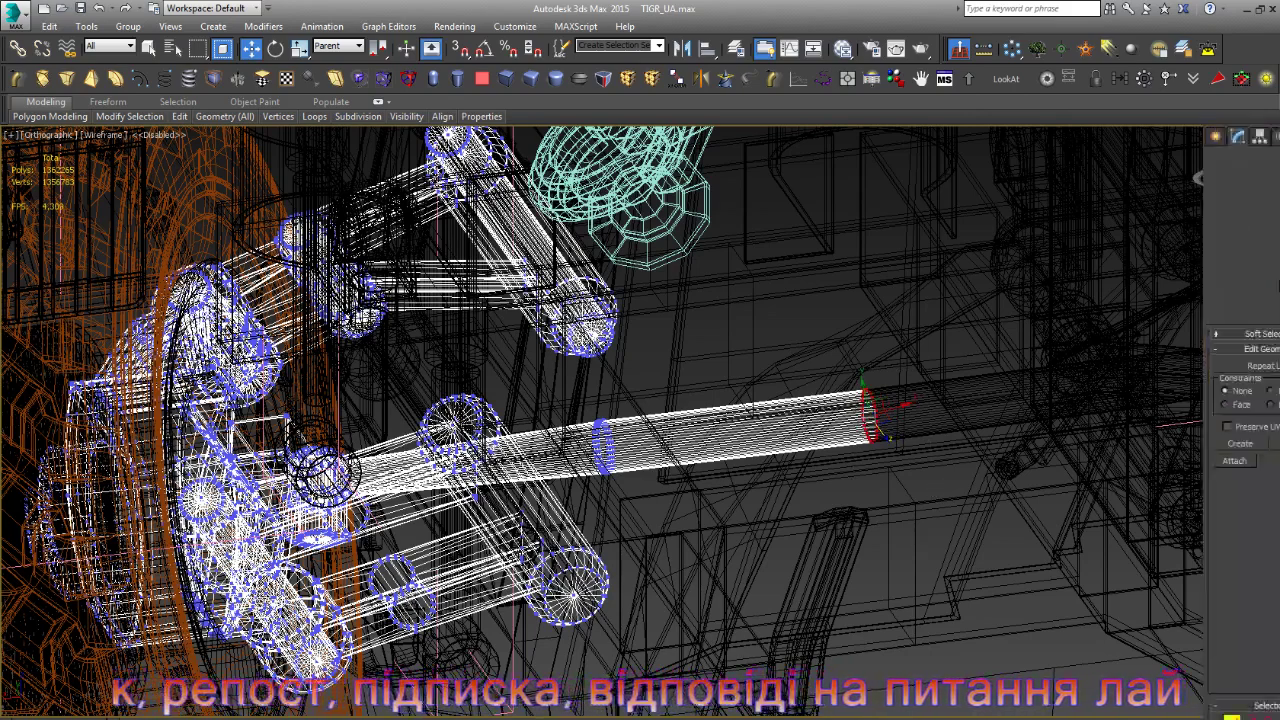
pyautogui.click(1187, 206)
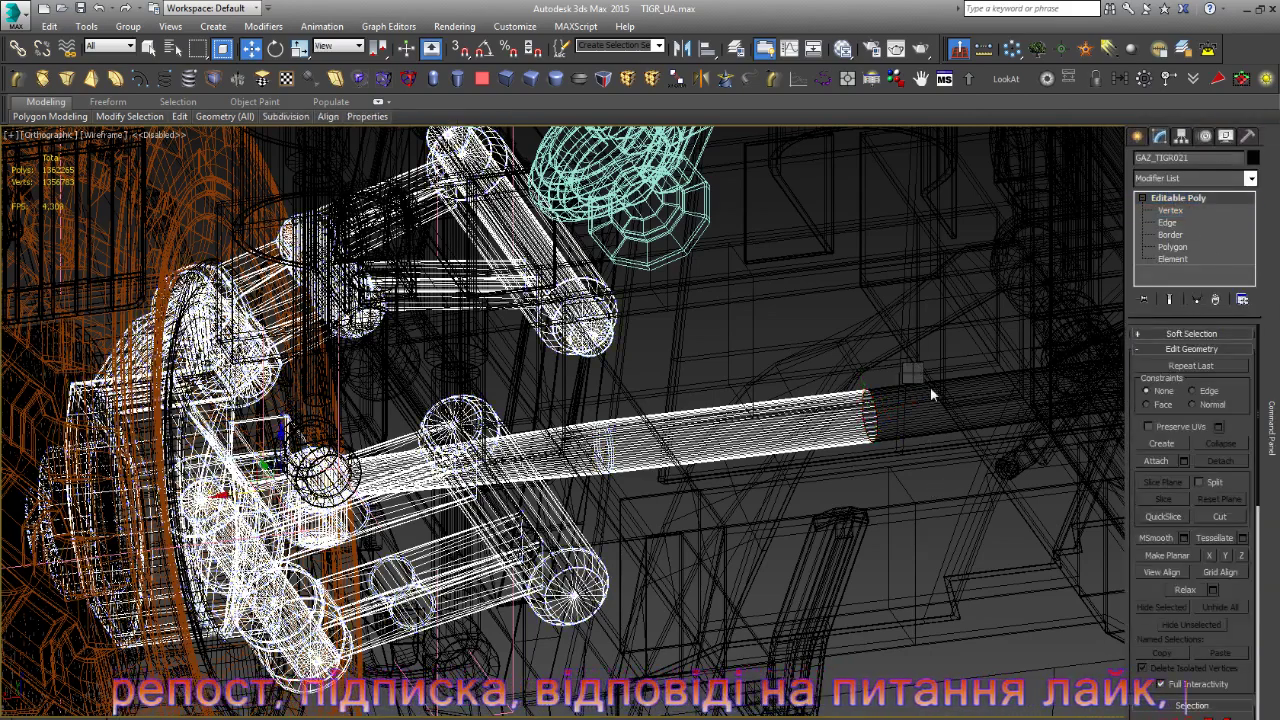
pyautogui.scroll(-4, 930, 386)
pyautogui.press('F3')
pyautogui.scroll(2, 764, 465)
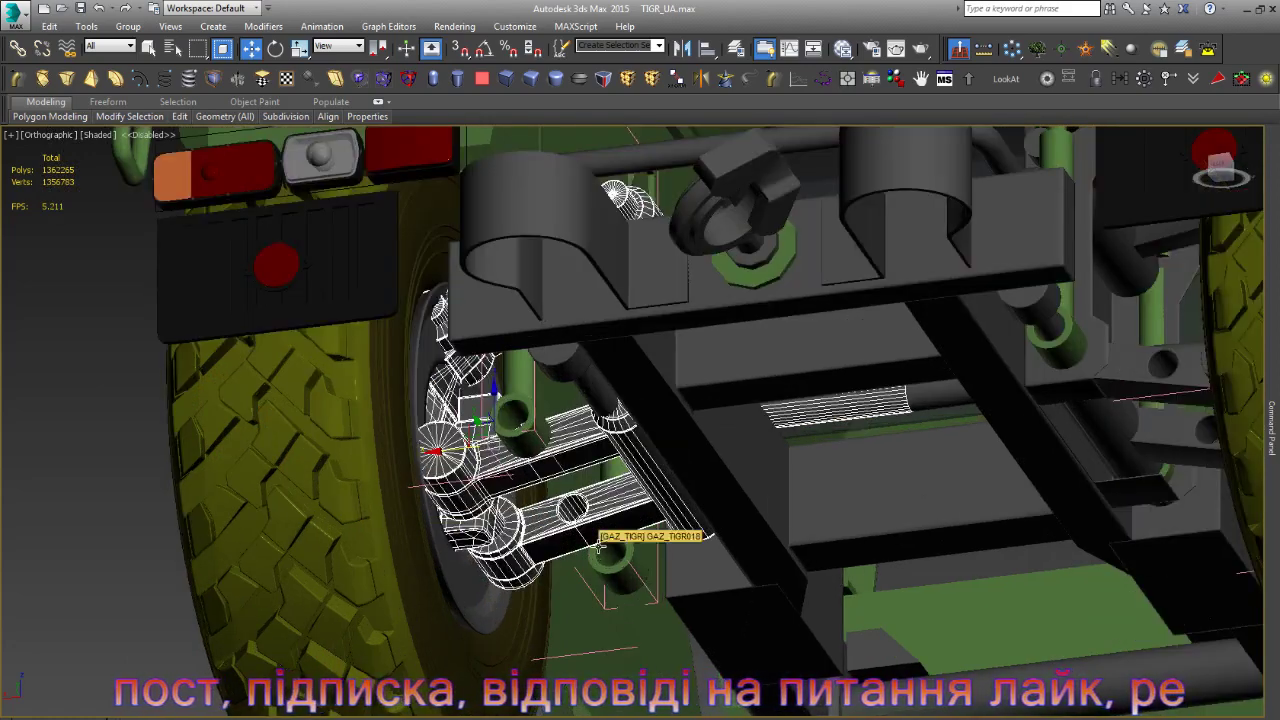
pyautogui.scroll(-2, 764, 465)
pyautogui.scroll(2, 561, 506)
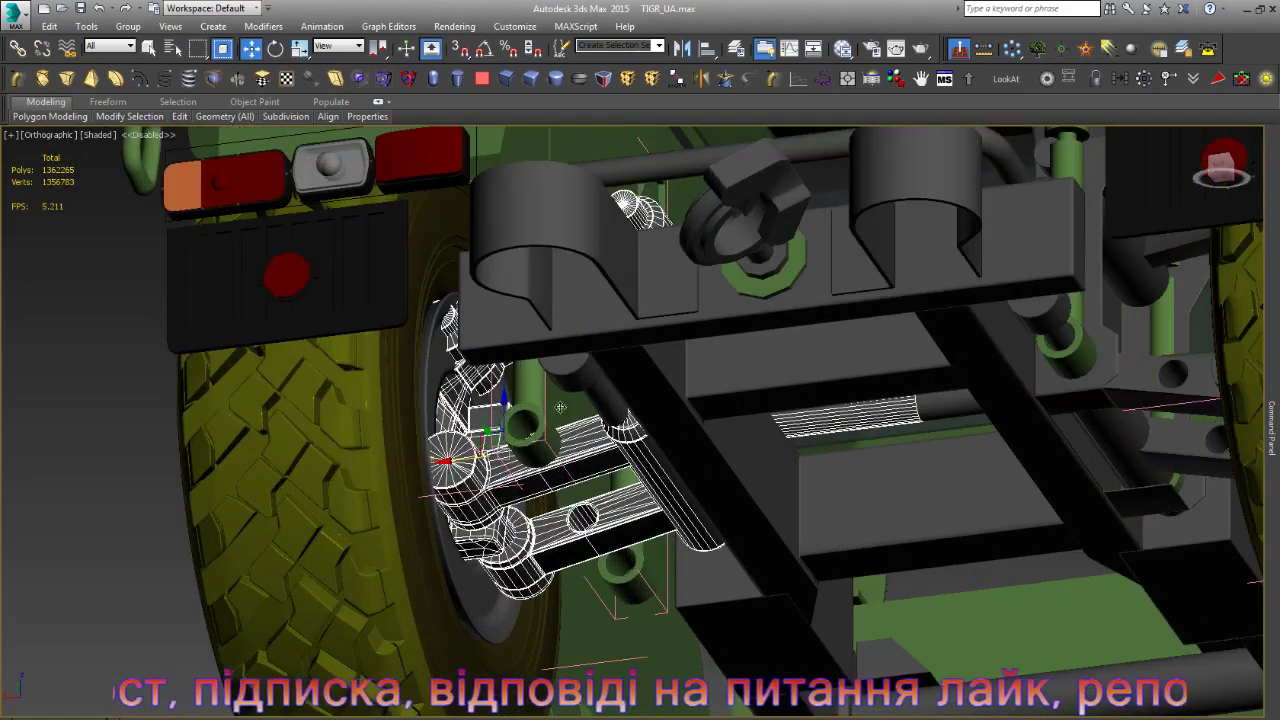
pyautogui.click(559, 360)
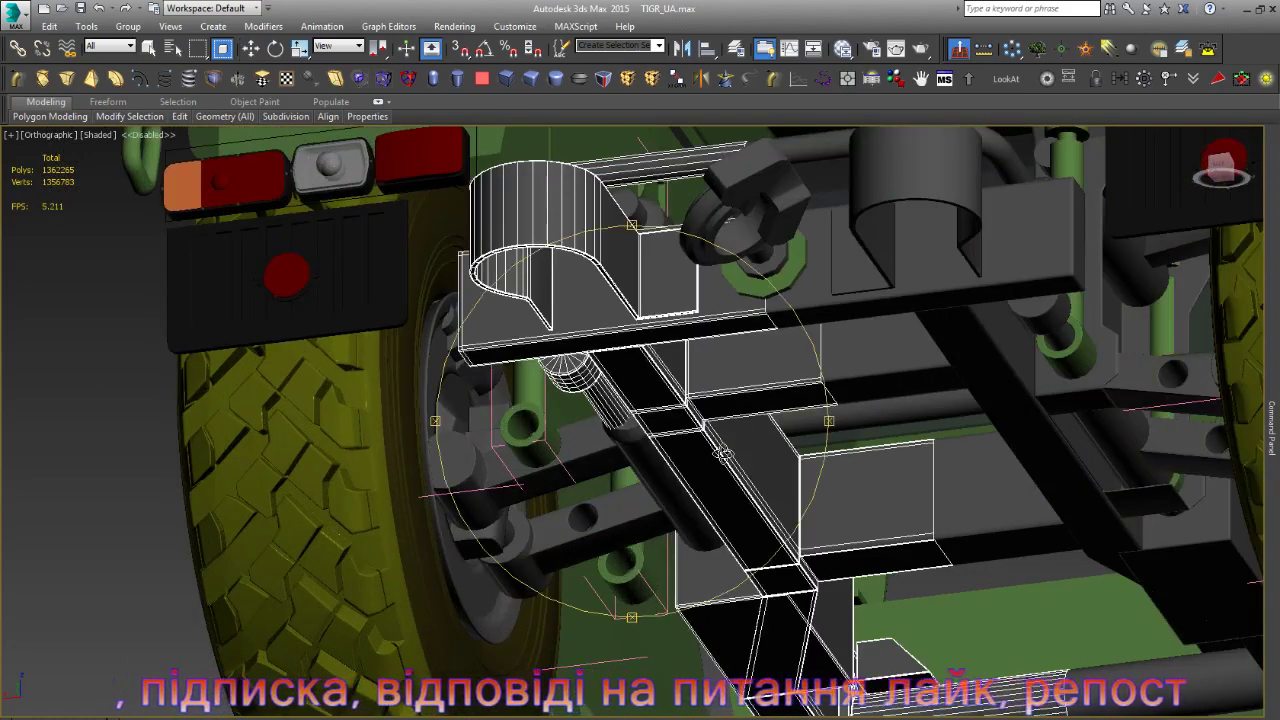
pyautogui.keyDown('alt'); pyautogui.moveTo(559, 360); pyautogui.dragTo(738, 308, button='middle'); pyautogui.keyUp('alt')
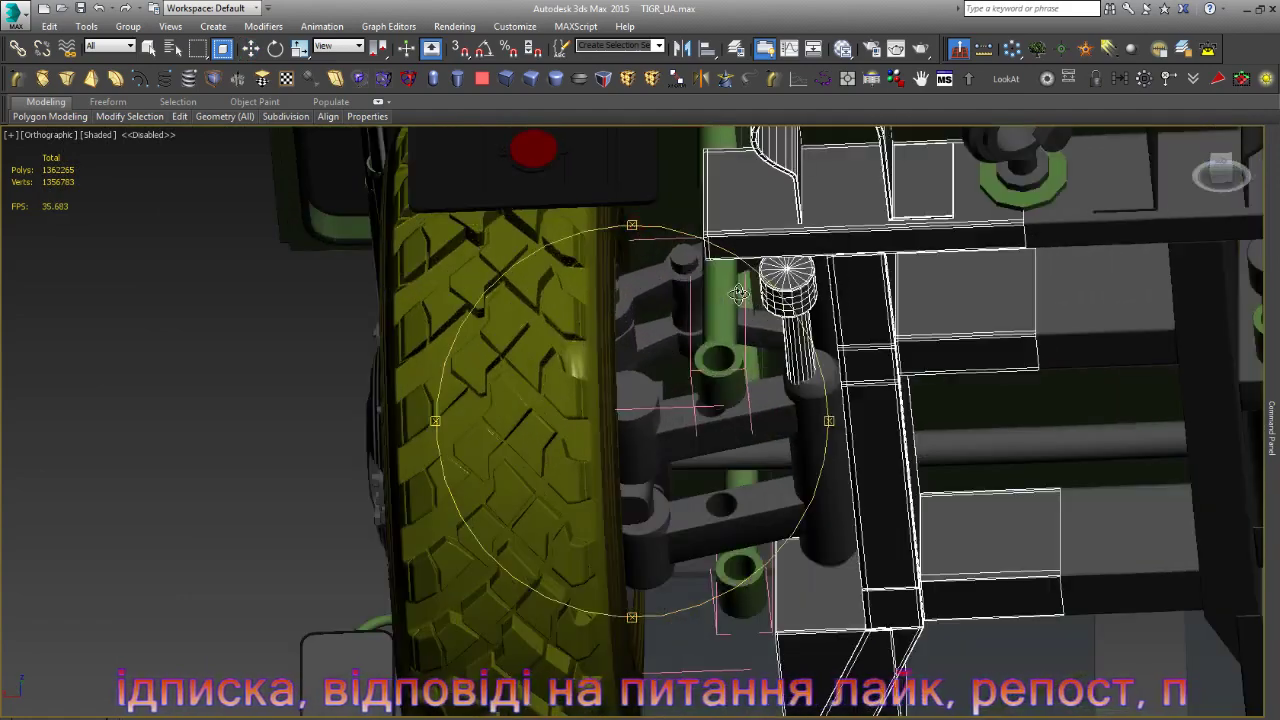
pyautogui.press('w')
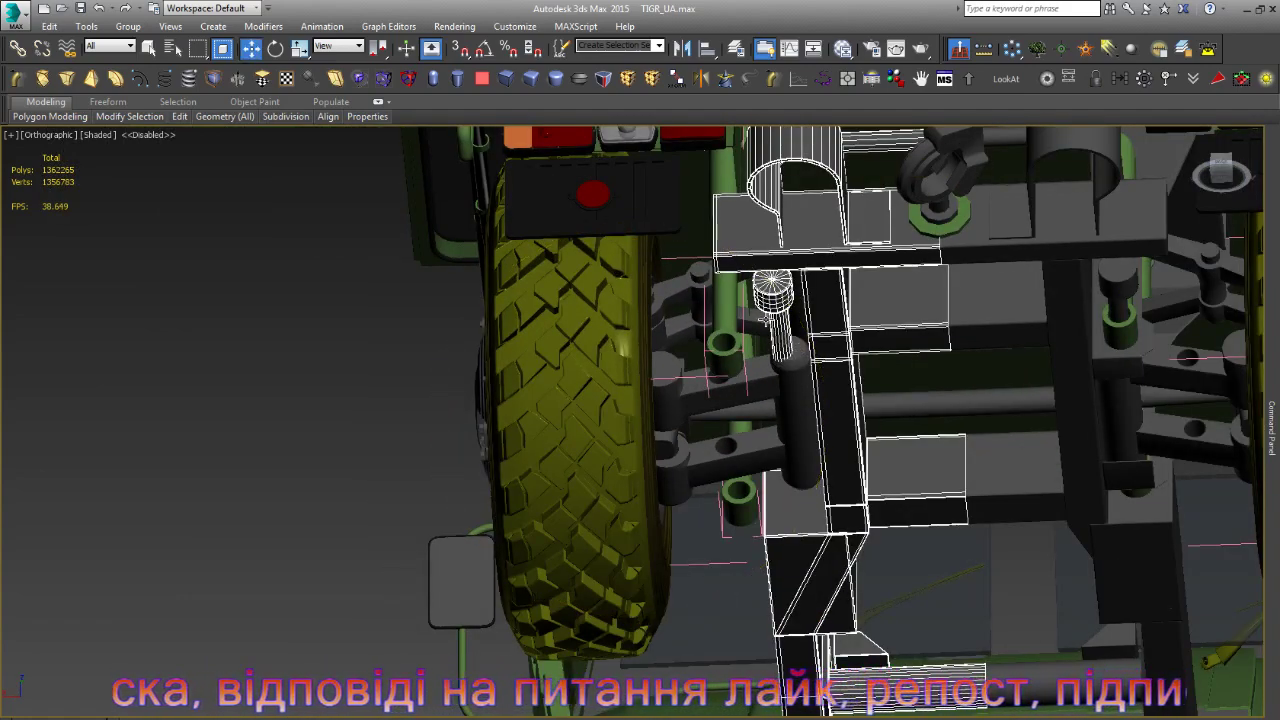
pyautogui.scroll(5, 771, 289)
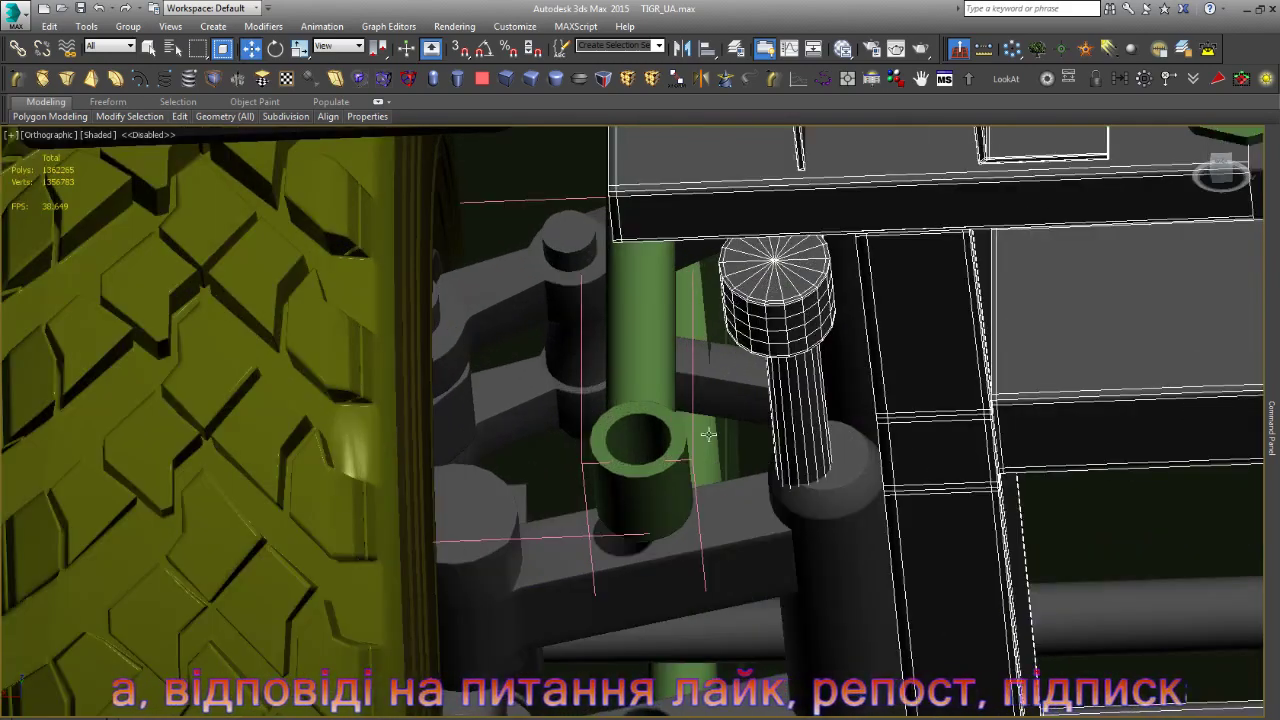
pyautogui.click(633, 468)
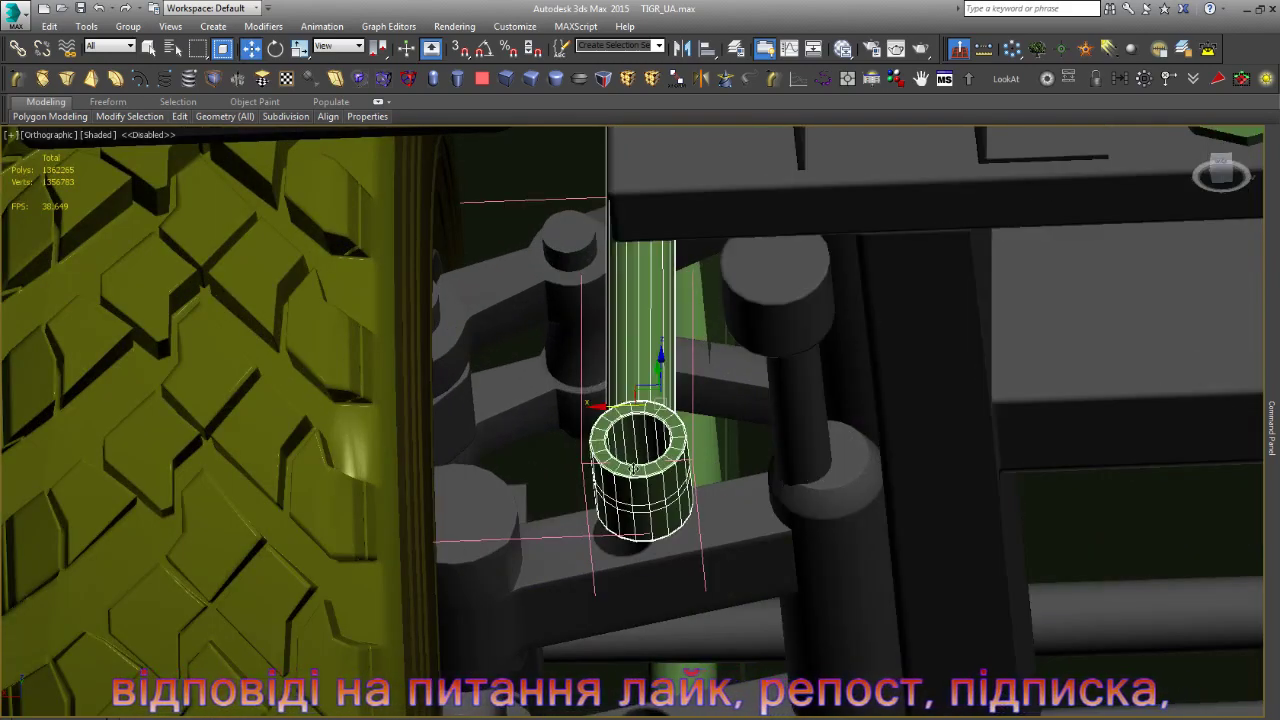
pyautogui.scroll(-2, 633, 468)
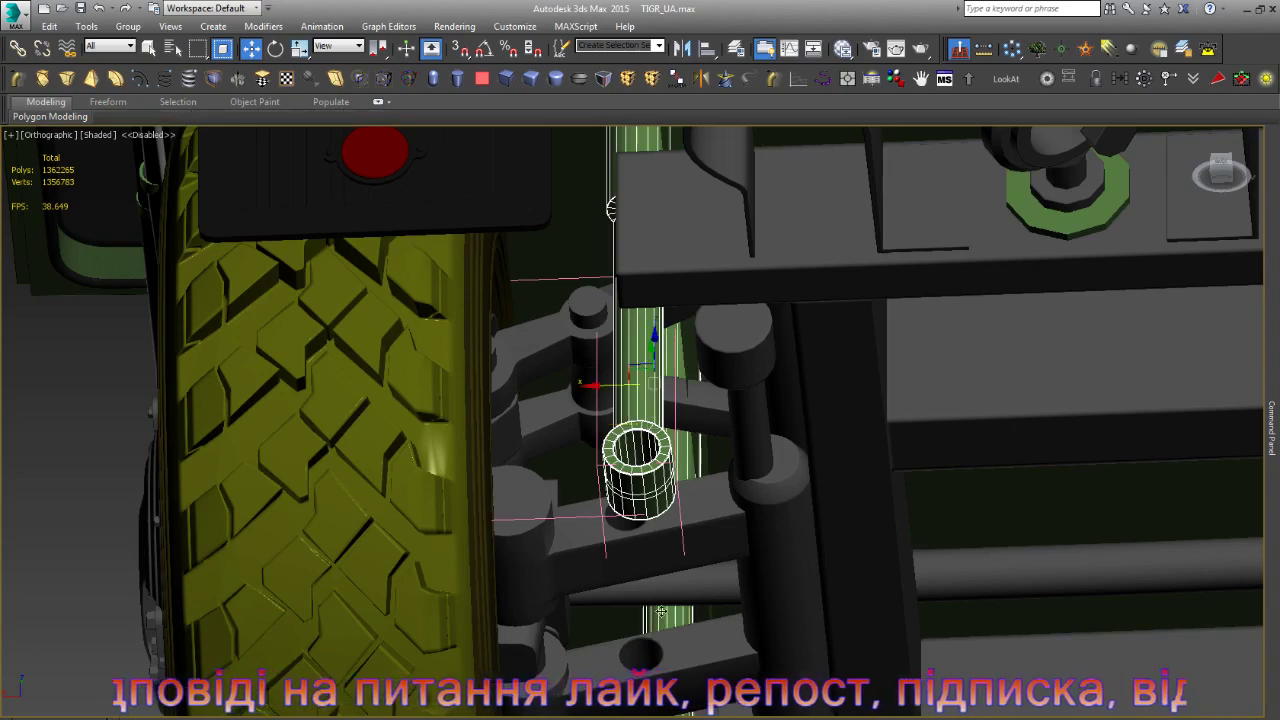
pyautogui.scroll(2, 632, 358)
pyautogui.scroll(2, 630, 357)
pyautogui.keyDown('alt'); pyautogui.moveTo(630, 346); pyautogui.dragTo(600, 348, button='middle'); pyautogui.keyUp('alt')
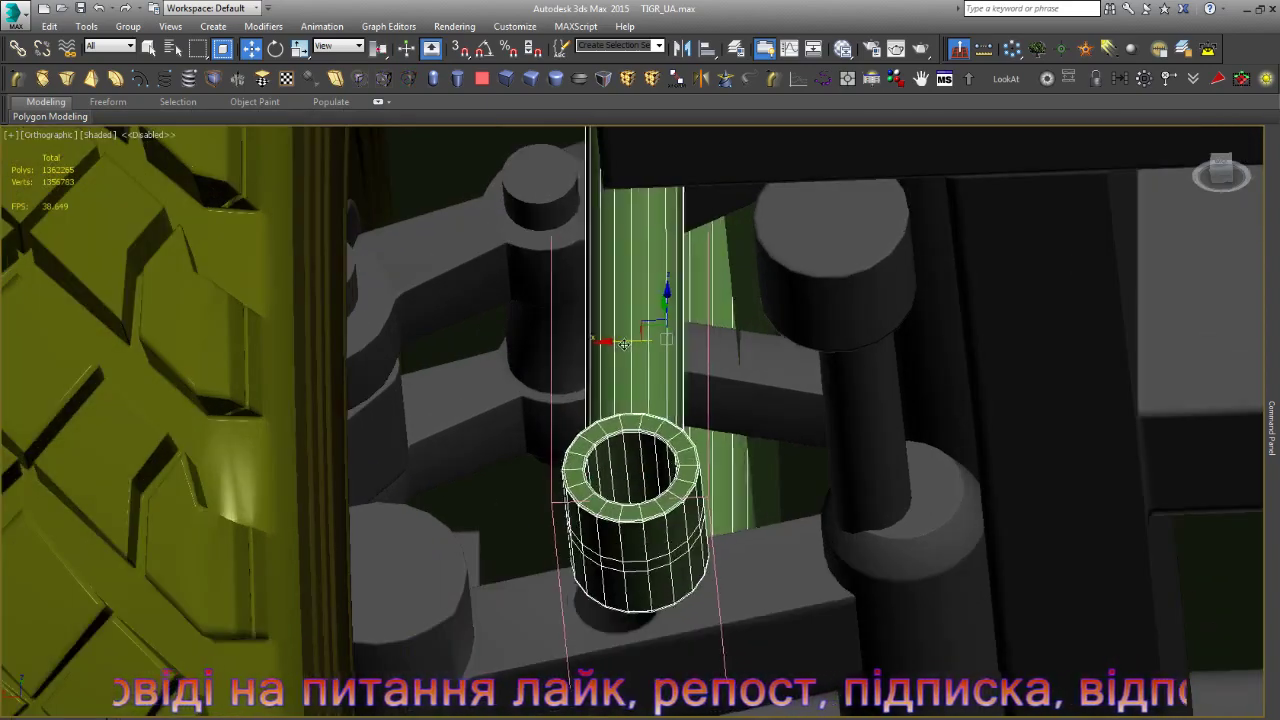
pyautogui.scroll(-2, 600, 348)
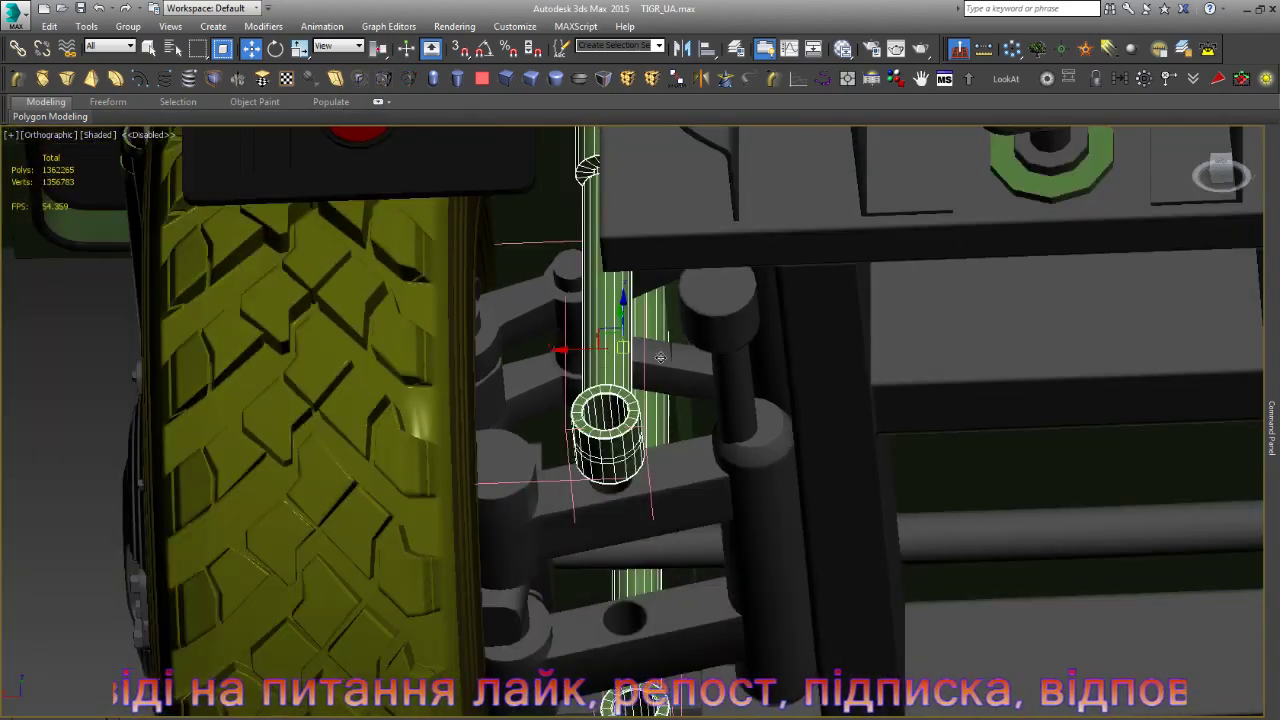
pyautogui.click(716, 347)
# - Select the red knob element and hide all unselected geometry
pyautogui.press('5')
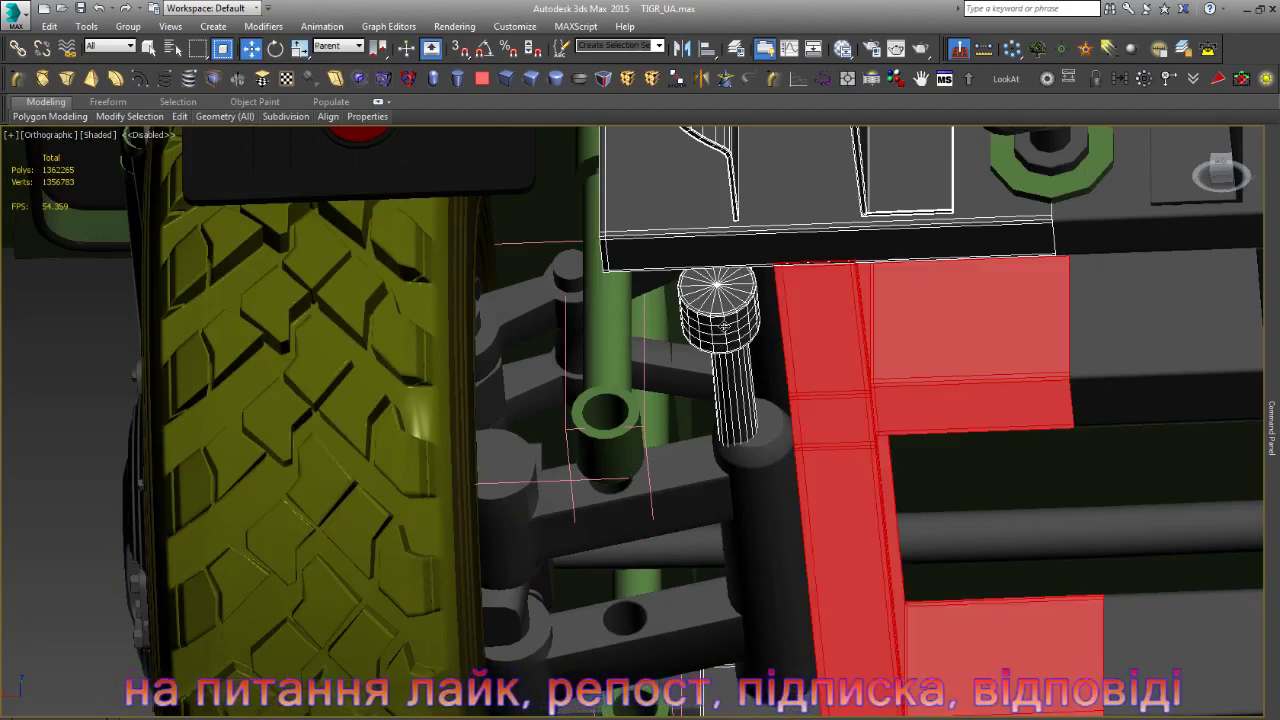
pyautogui.click(724, 330)
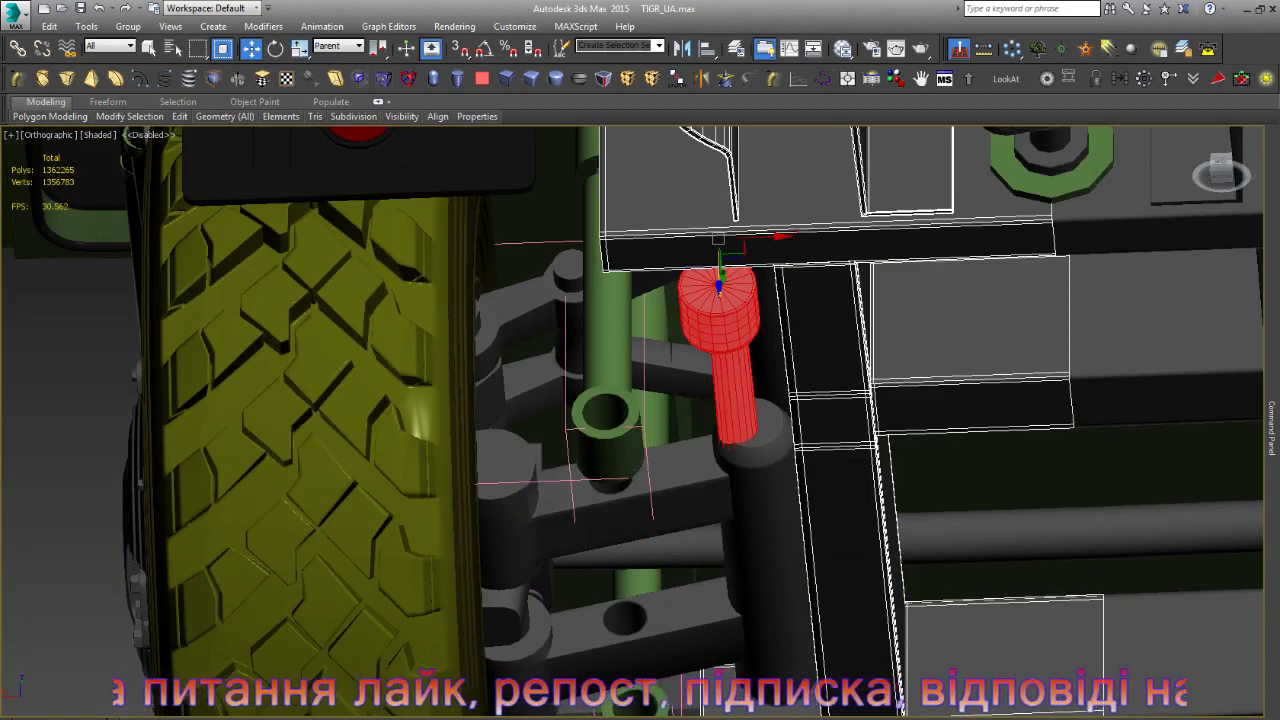
pyautogui.press('e')
pyautogui.moveTo(718, 300)
pyautogui.keyDown('alt'); pyautogui.mouseDown(button='middle')
pyautogui.moveTo(651, 414)
pyautogui.moveTo(744, 285)
pyautogui.mouseUp(button='middle'); pyautogui.keyUp('alt')
pyautogui.press('w')
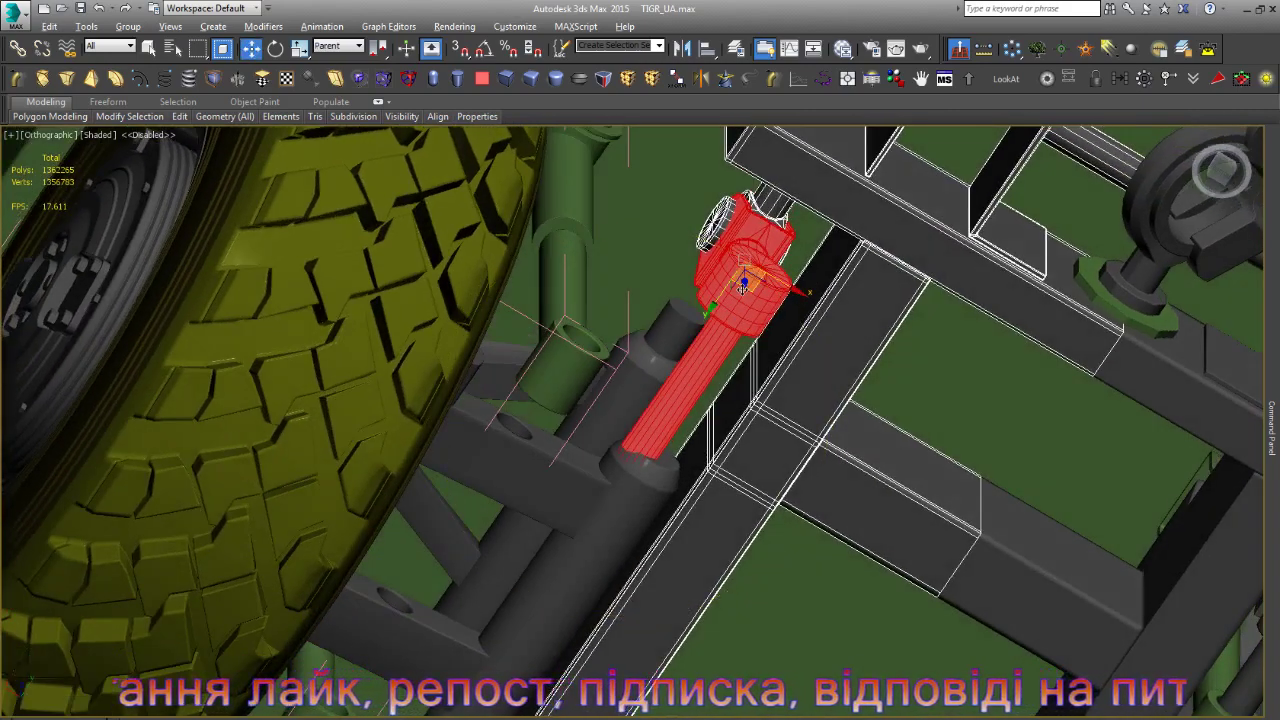
pyautogui.hotkey('alt', 'q')
pyautogui.scroll(3, 743, 222)
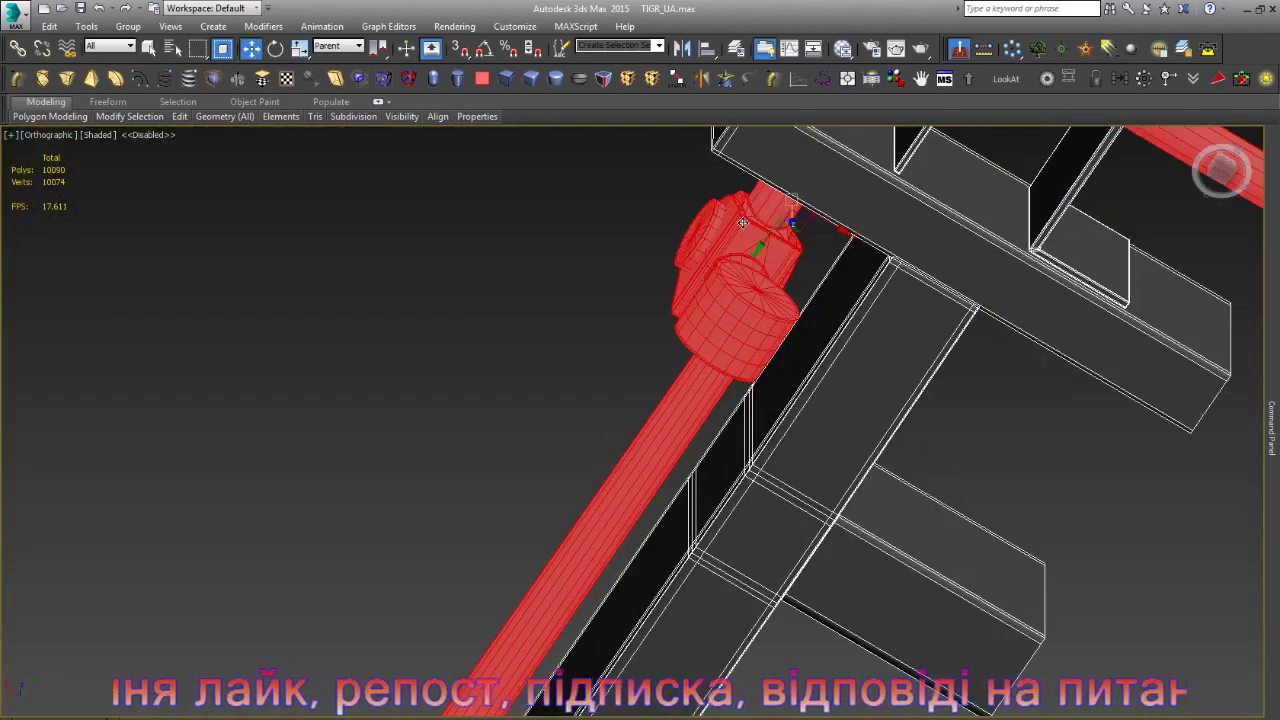
pyautogui.scroll(-3, 743, 222)
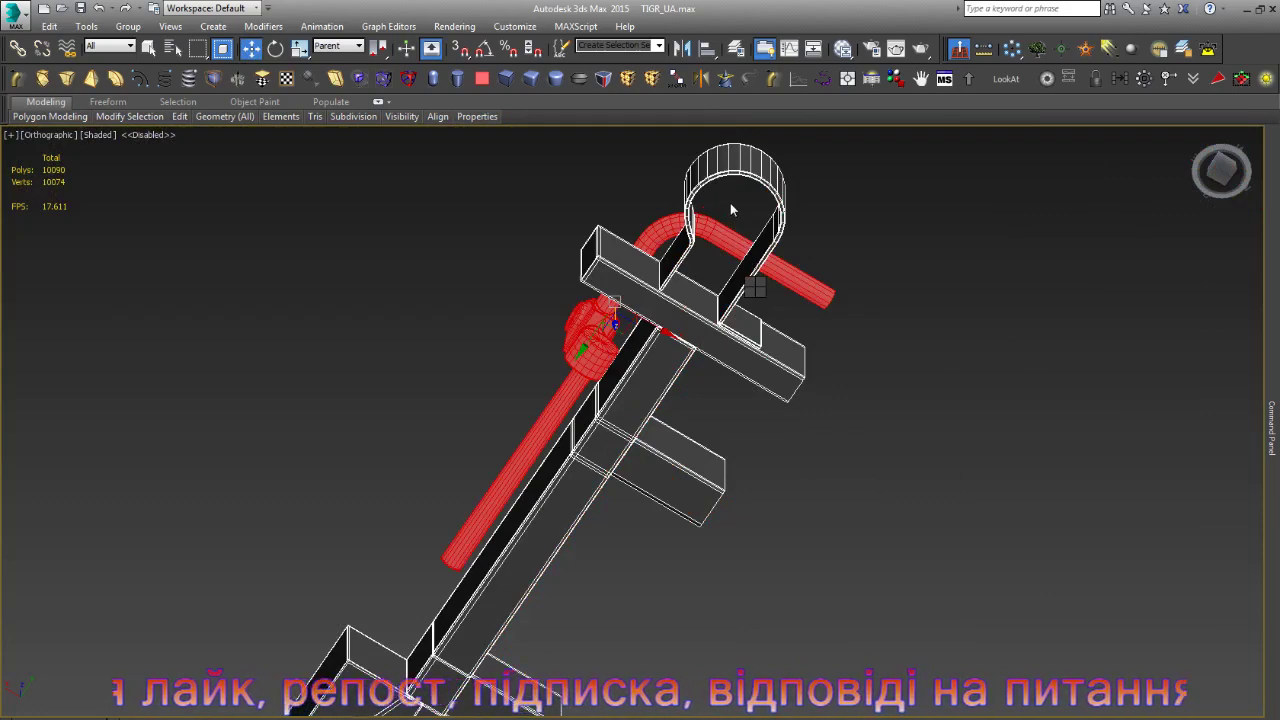
# - Switch to vertex editing in the Back view, then orbit back to a 3D view
pyautogui.press('1')
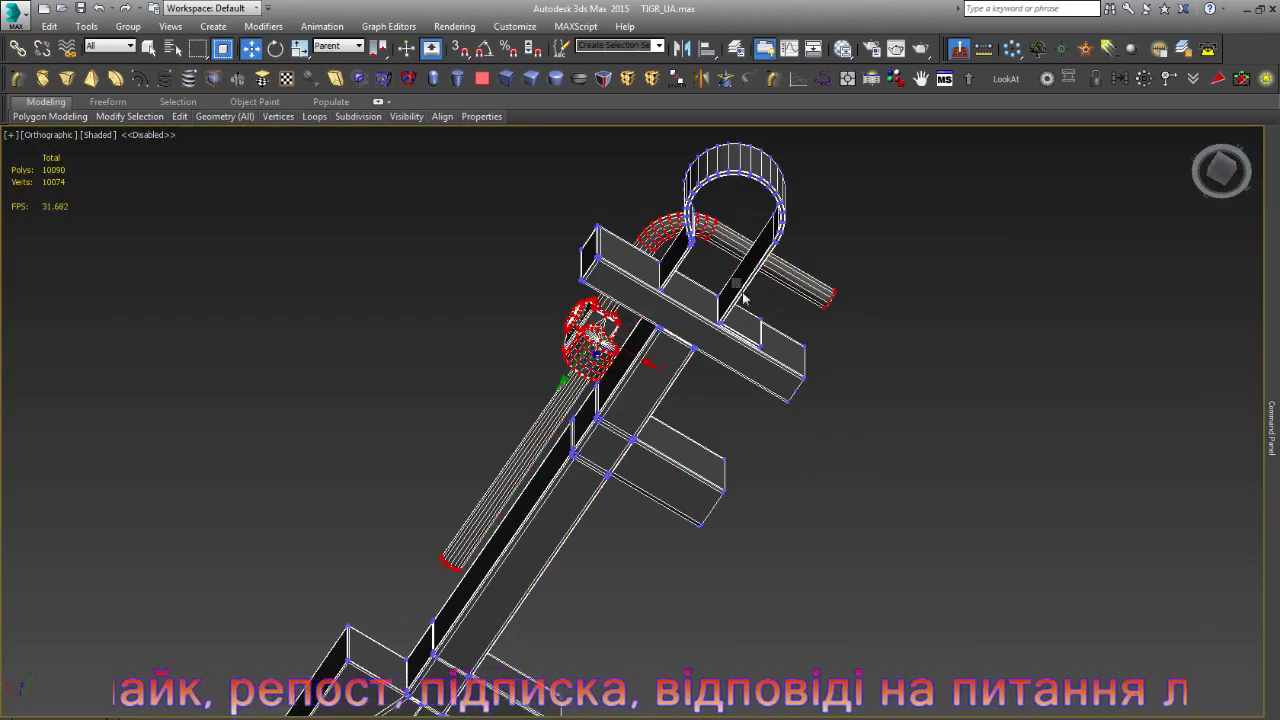
pyautogui.press('k')
pyautogui.scroll(-2, 747, 309)
pyautogui.scroll(-2, 747, 309)
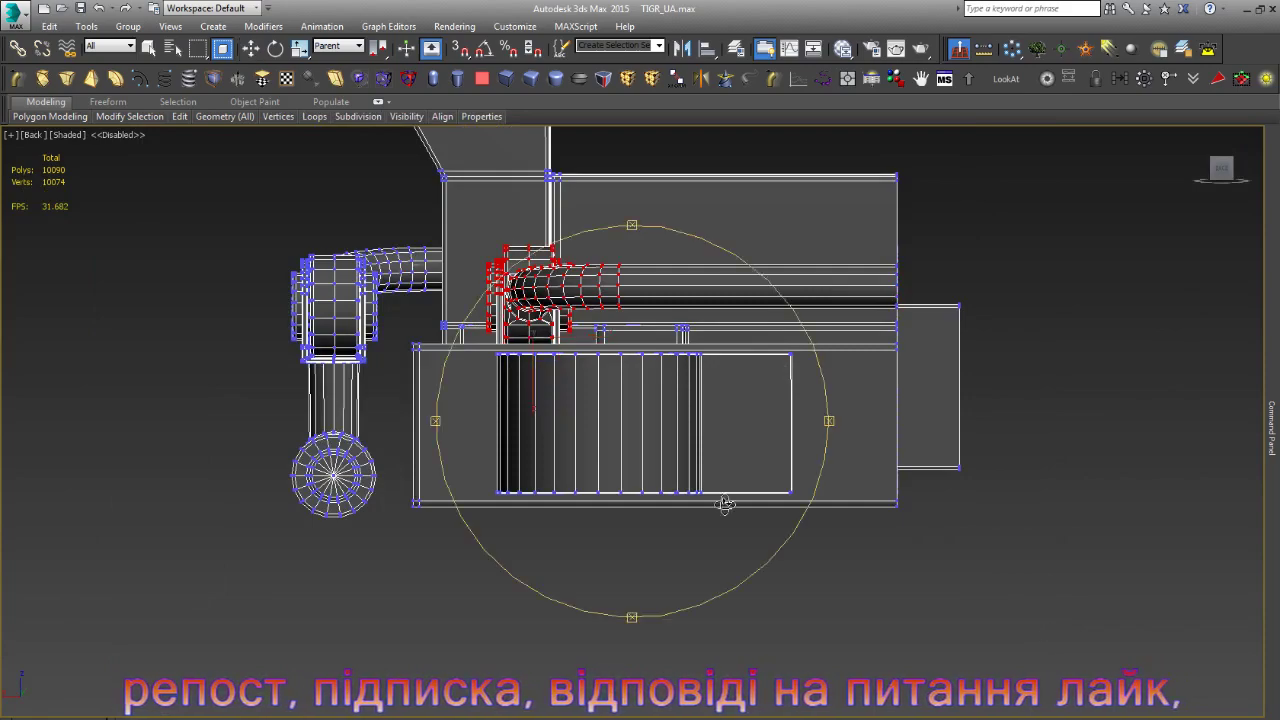
pyautogui.keyDown('alt'); pyautogui.moveTo(718, 500); pyautogui.dragTo(766, 475, button='middle'); pyautogui.keyUp('alt')
# - Unhide all hidden vehicle parts and slide the bent pipe up along the chassis
pyautogui.hotkey('alt', 'u')
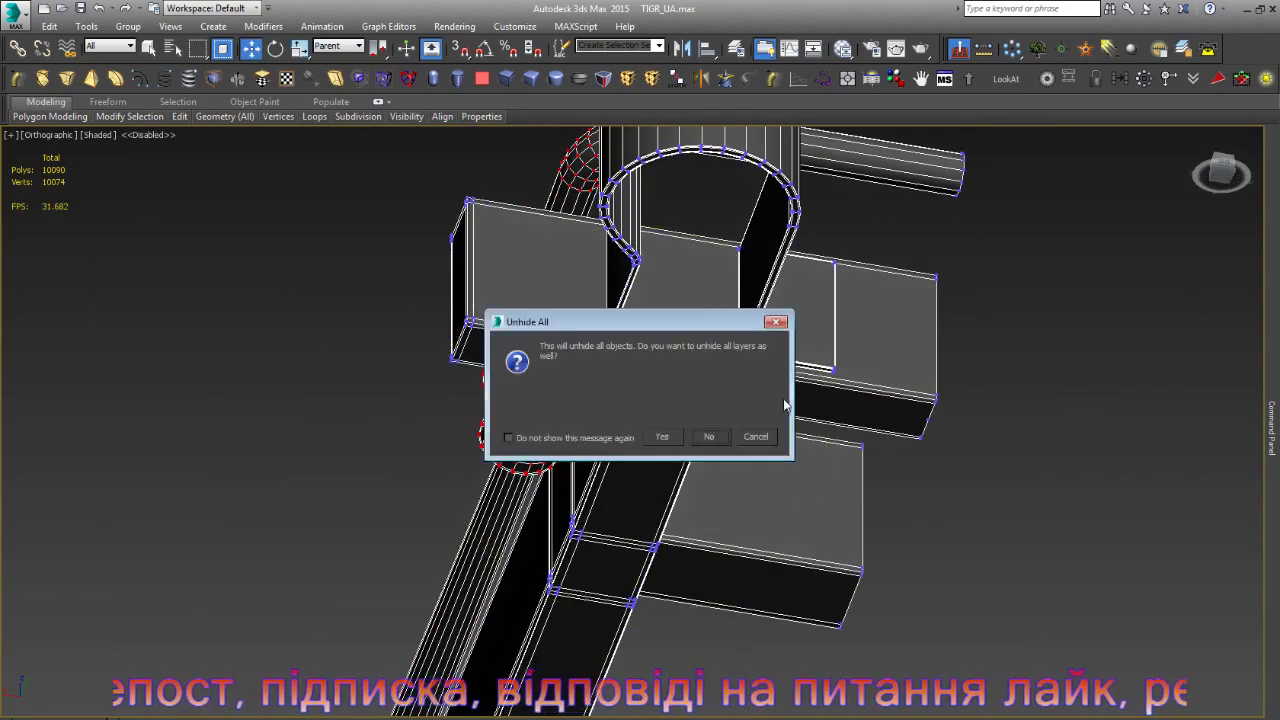
pyautogui.click(712, 438)
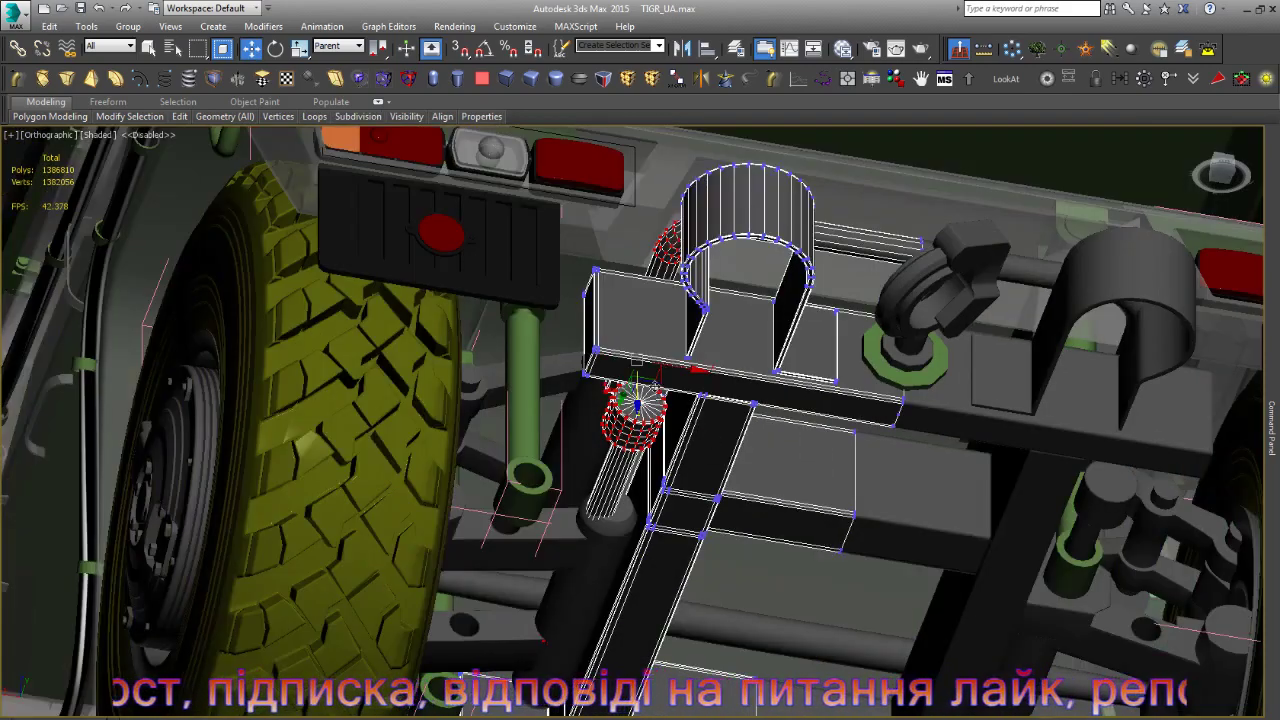
pyautogui.moveTo(676, 376)
pyautogui.mouseDown()
pyautogui.moveTo(603, 367)
pyautogui.moveTo(589, 380)
pyautogui.mouseUp()
pyautogui.scroll(2, 589, 400)
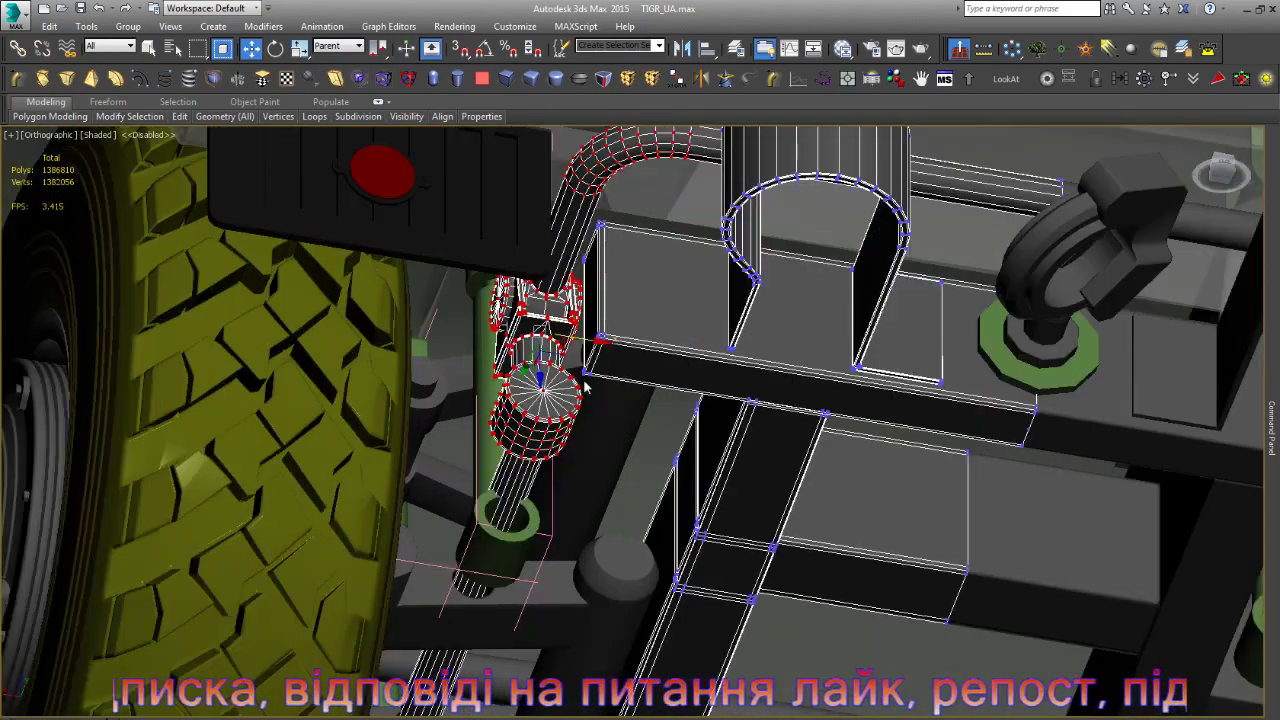
pyautogui.scroll(2, 589, 418)
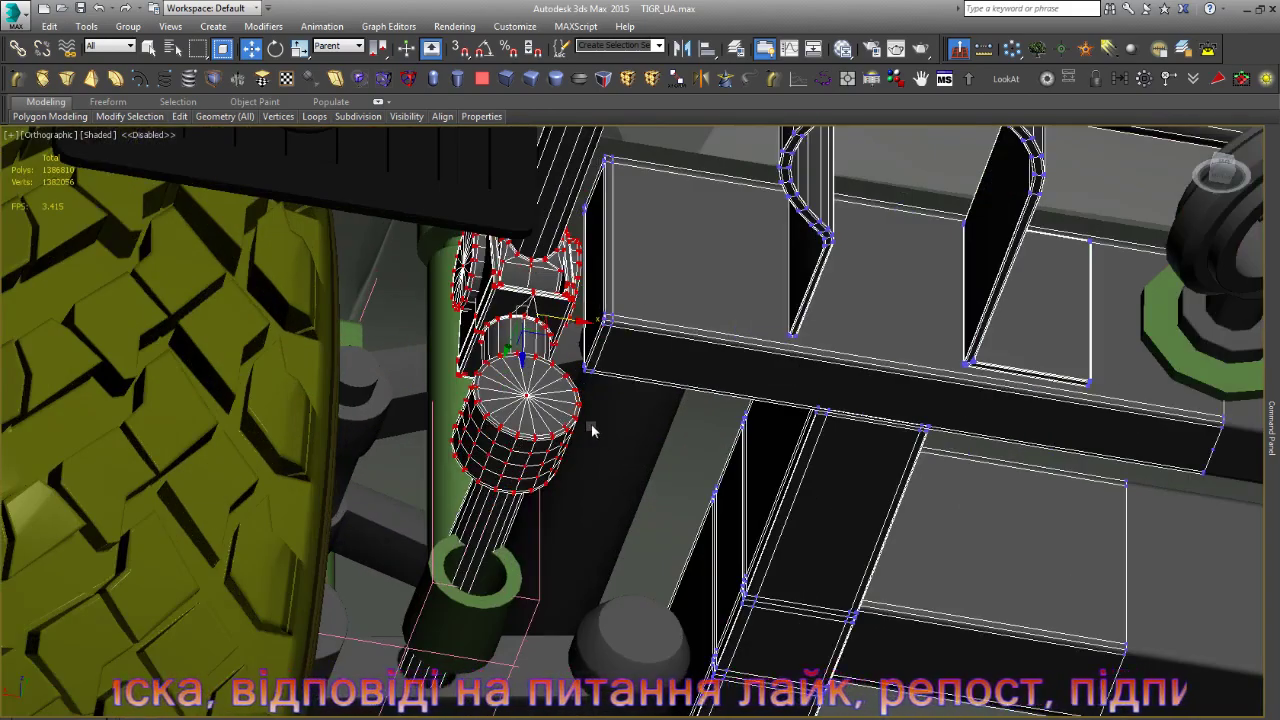
# - Frame the pipe's end cylinder in the Back view using wireframe display
pyautogui.press('k')
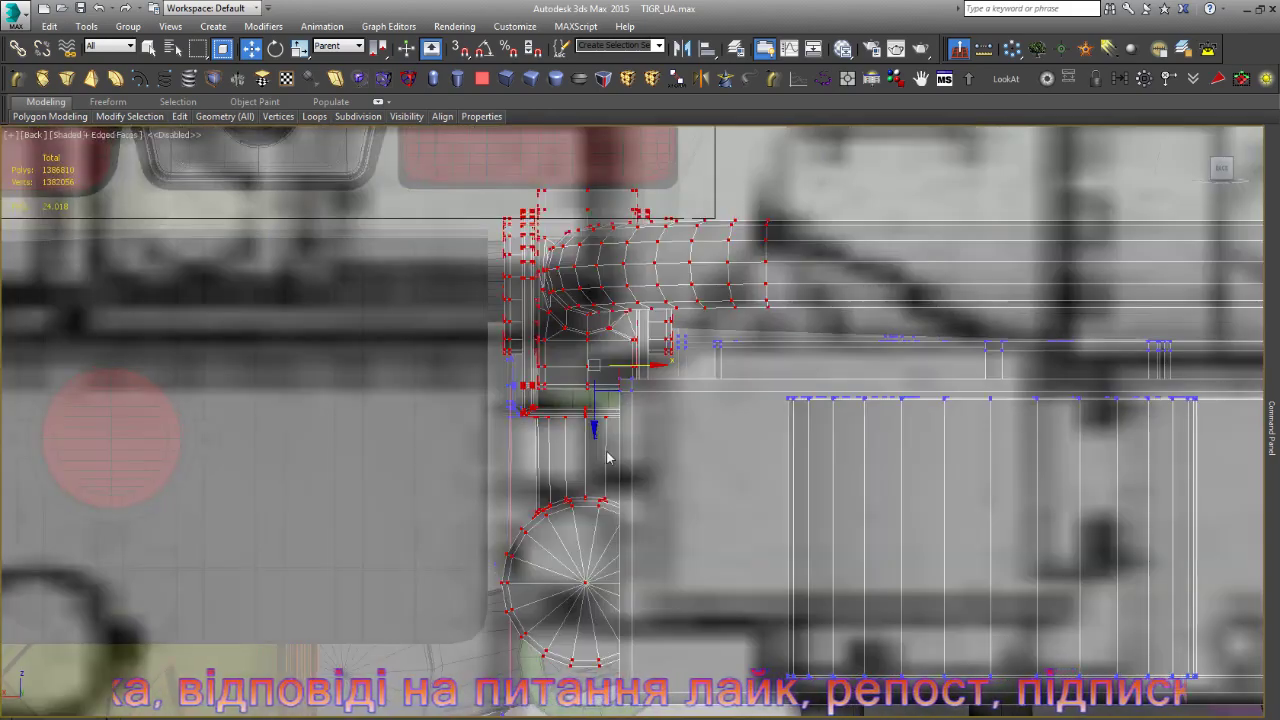
pyautogui.press('F3')
pyautogui.scroll(-2, 607, 457)
pyautogui.scroll(-2, 607, 457)
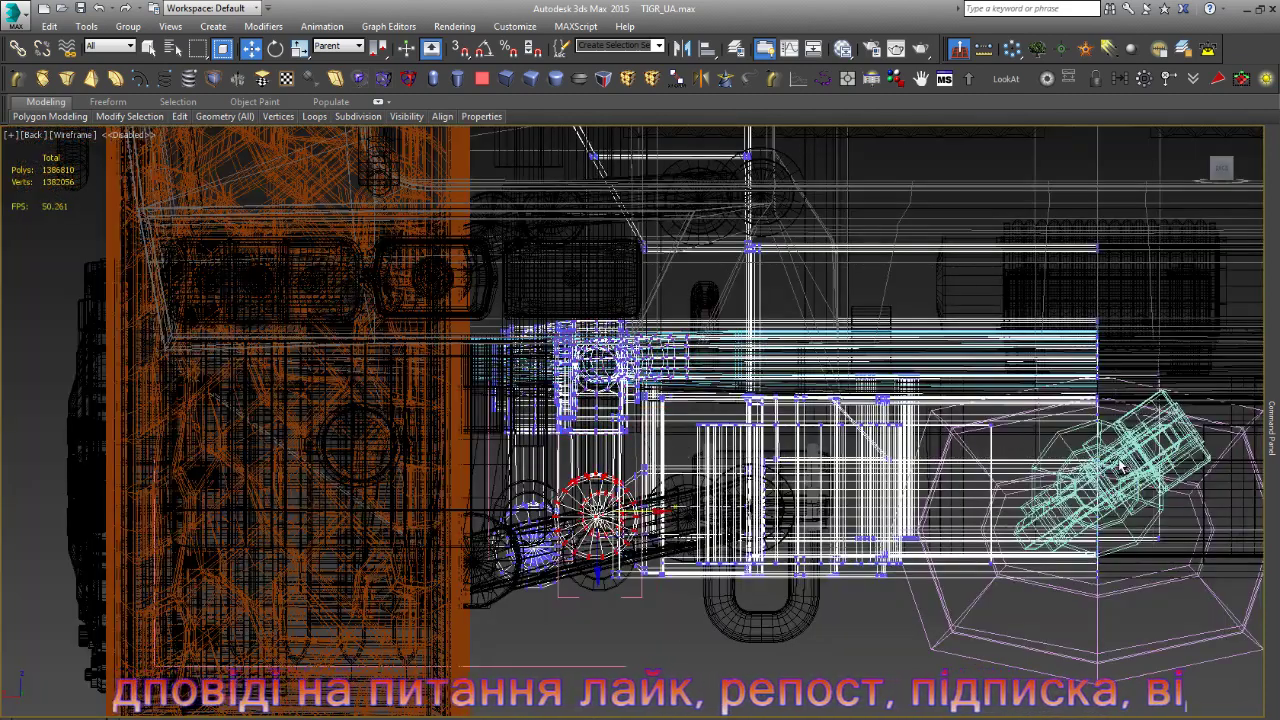
pyautogui.press('z')
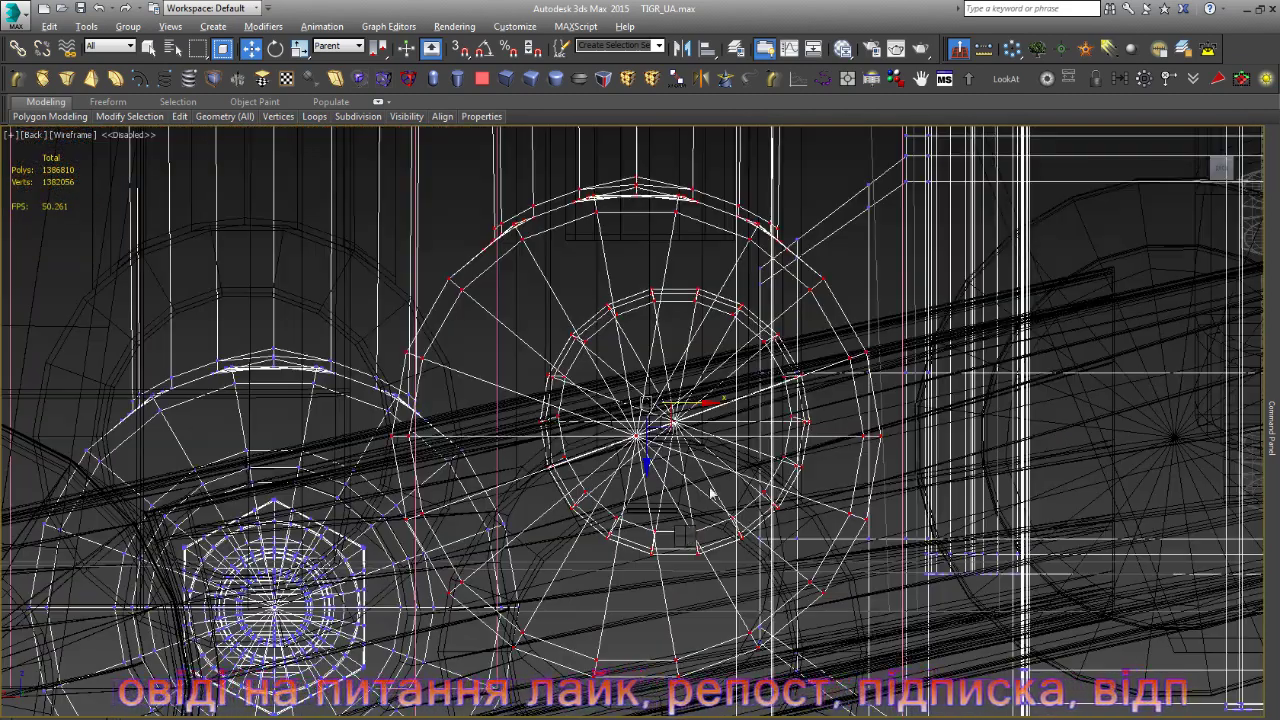
pyautogui.scroll(-2, 712, 493)
pyautogui.press('F3')
# - With View coordinates, move the cylinder down, then raise it just above the green-ringed post
pyautogui.press('z')
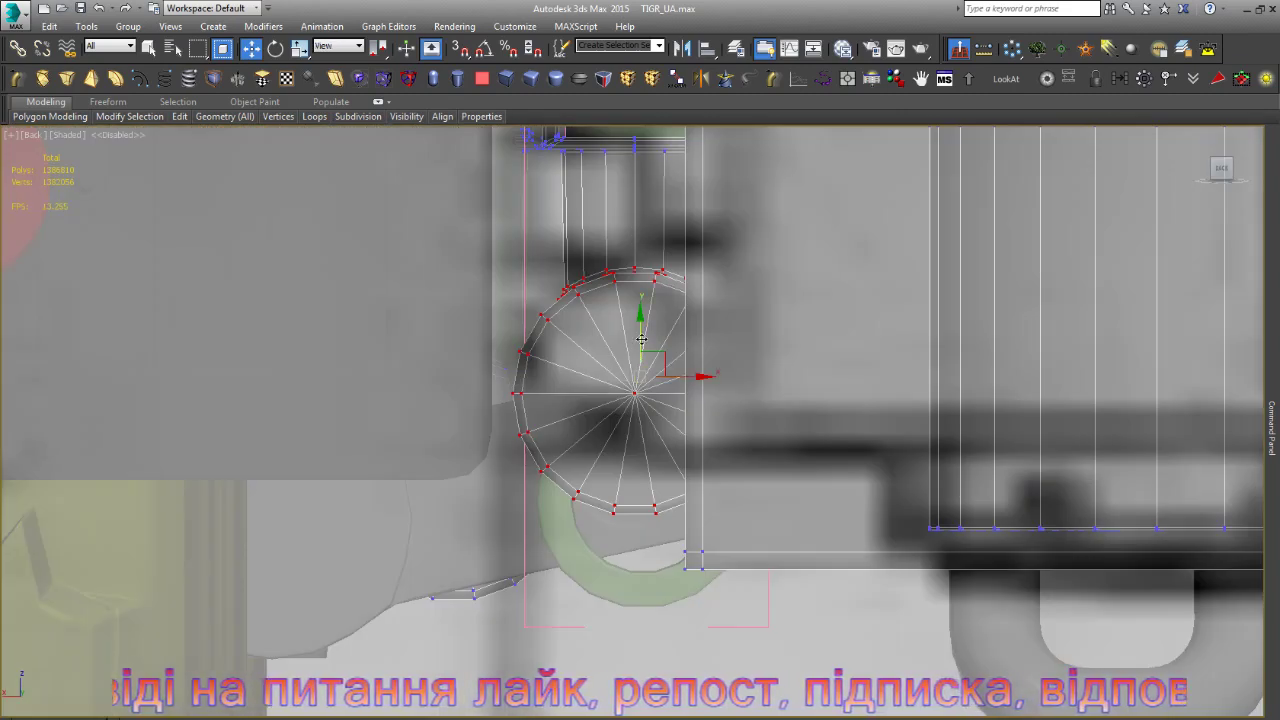
pyautogui.moveTo(641, 340); pyautogui.dragTo(658, 453)
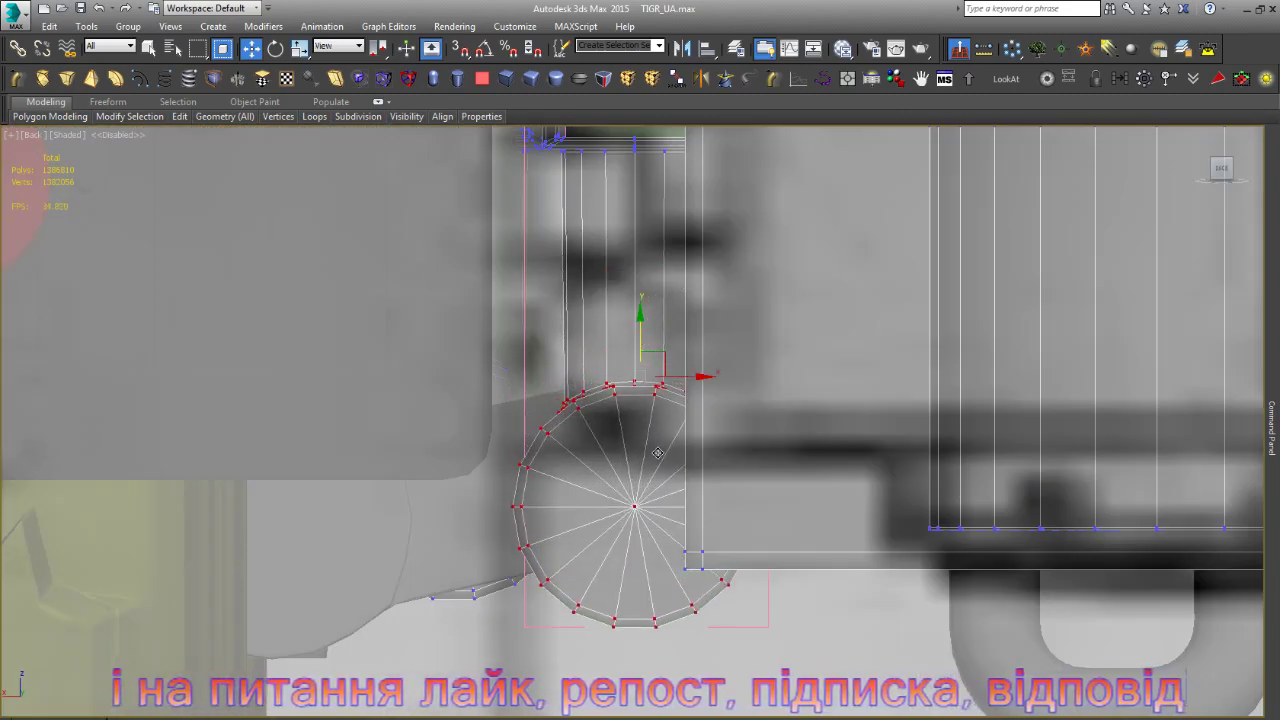
pyautogui.scroll(-2, 700, 492)
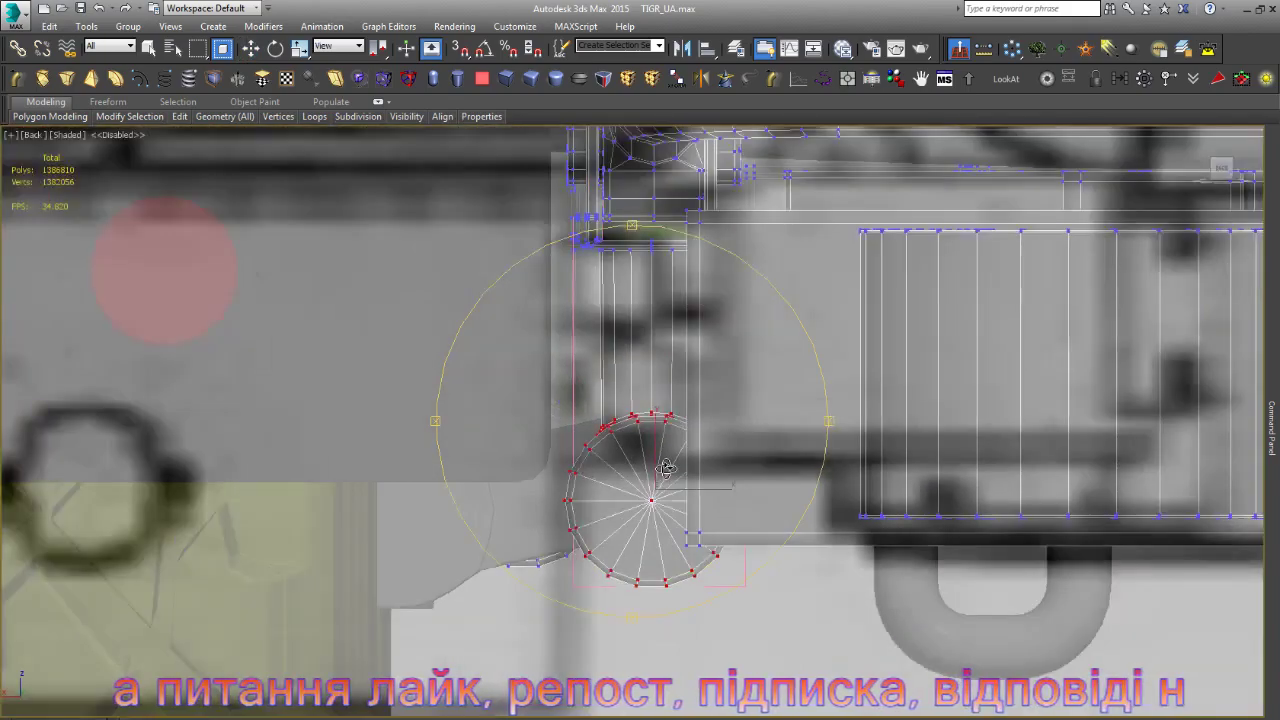
pyautogui.keyDown('alt'); pyautogui.moveTo(700, 492); pyautogui.dragTo(684, 476, button='middle'); pyautogui.keyUp('alt')
pyautogui.scroll(3, 684, 476)
pyautogui.scroll(2, 676, 490)
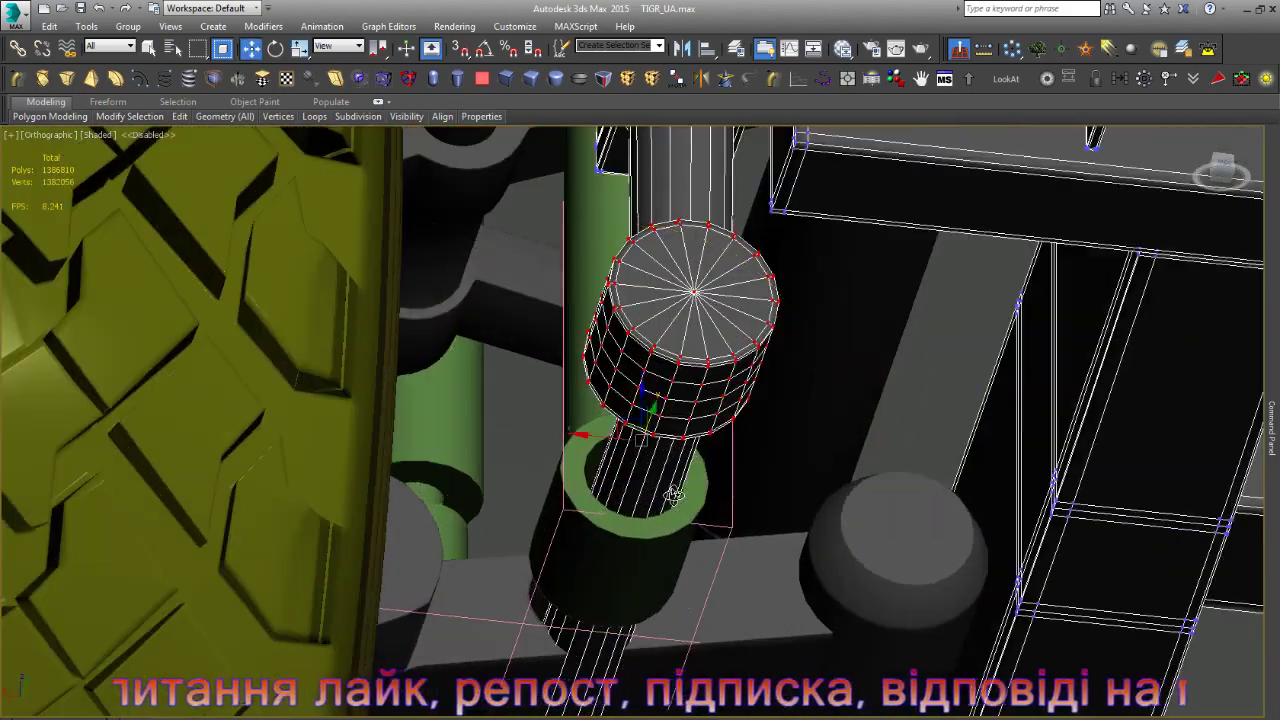
pyautogui.moveTo(645, 401); pyautogui.dragTo(641, 371)
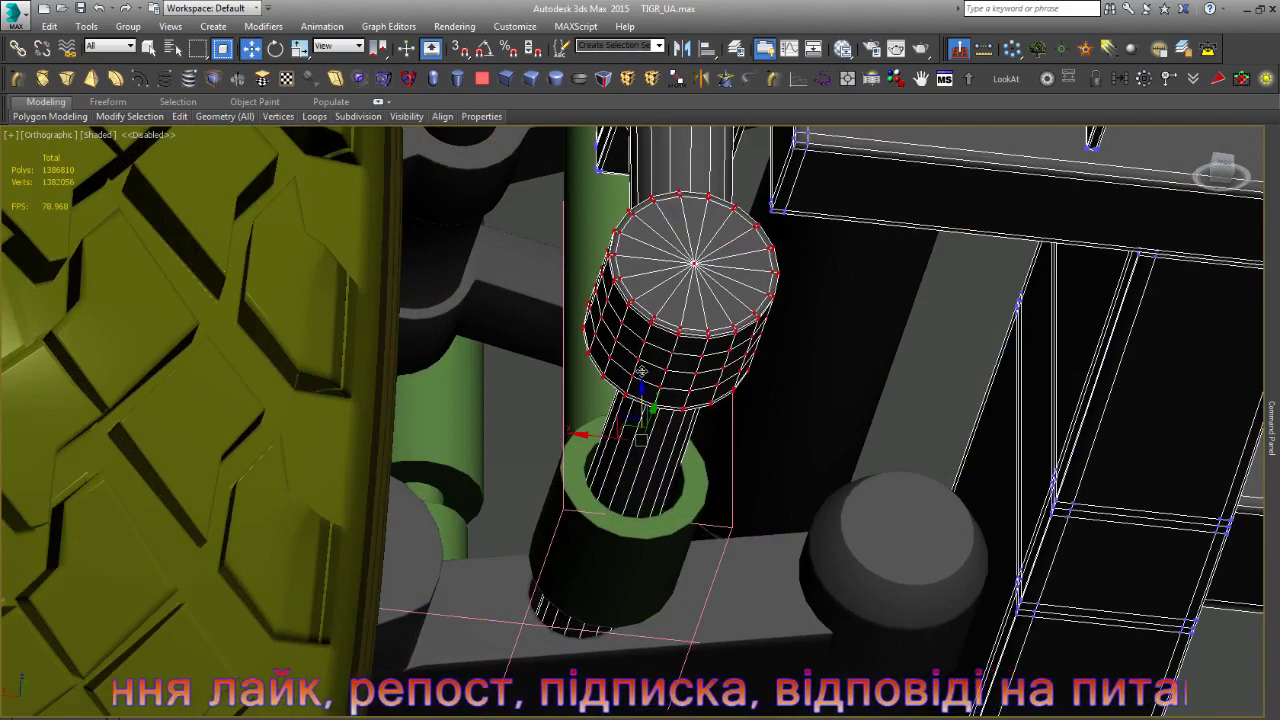
pyautogui.scroll(-1, 641, 371)
pyautogui.scroll(-1, 641, 371)
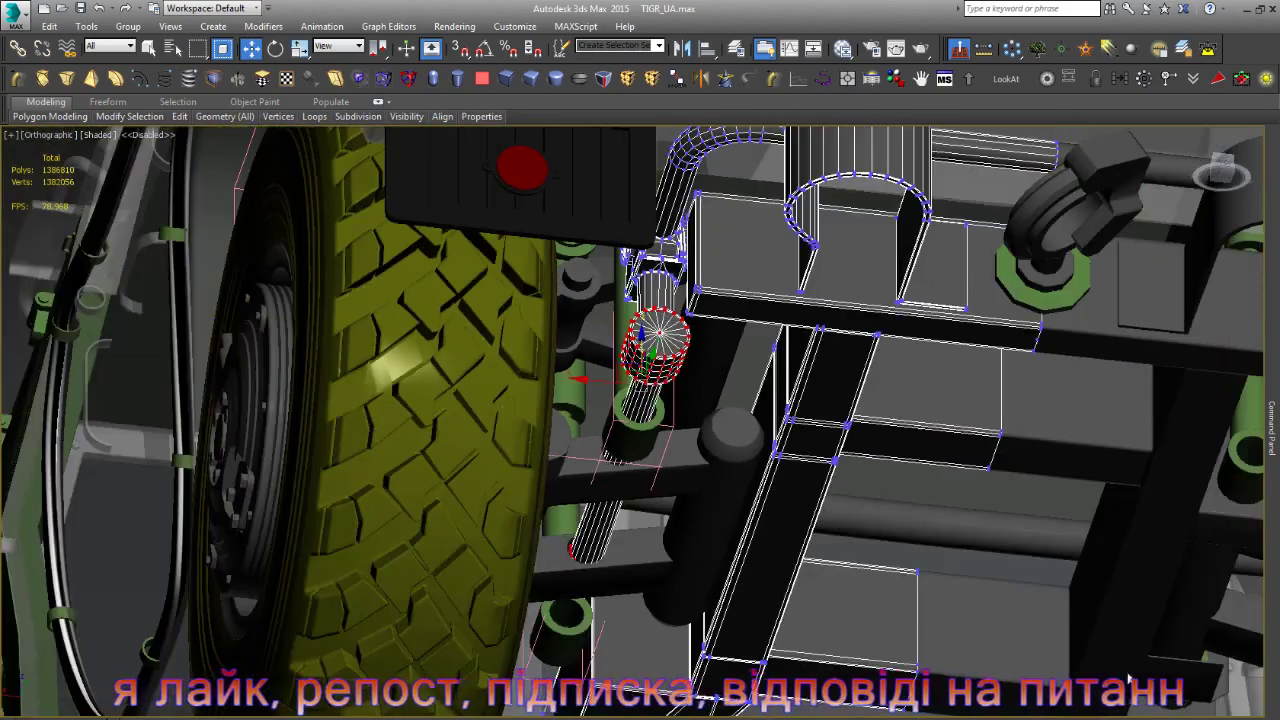
# - Select the square end block's vertices through wireframe display
pyautogui.moveTo(641, 371)
pyautogui.keyDown('alt'); pyautogui.mouseDown(button='middle')
pyautogui.moveTo(712, 325)
pyautogui.moveTo(774, 401)
pyautogui.mouseUp(button='middle'); pyautogui.keyUp('alt')
pyautogui.press('w')
pyautogui.scroll(2, 774, 401)
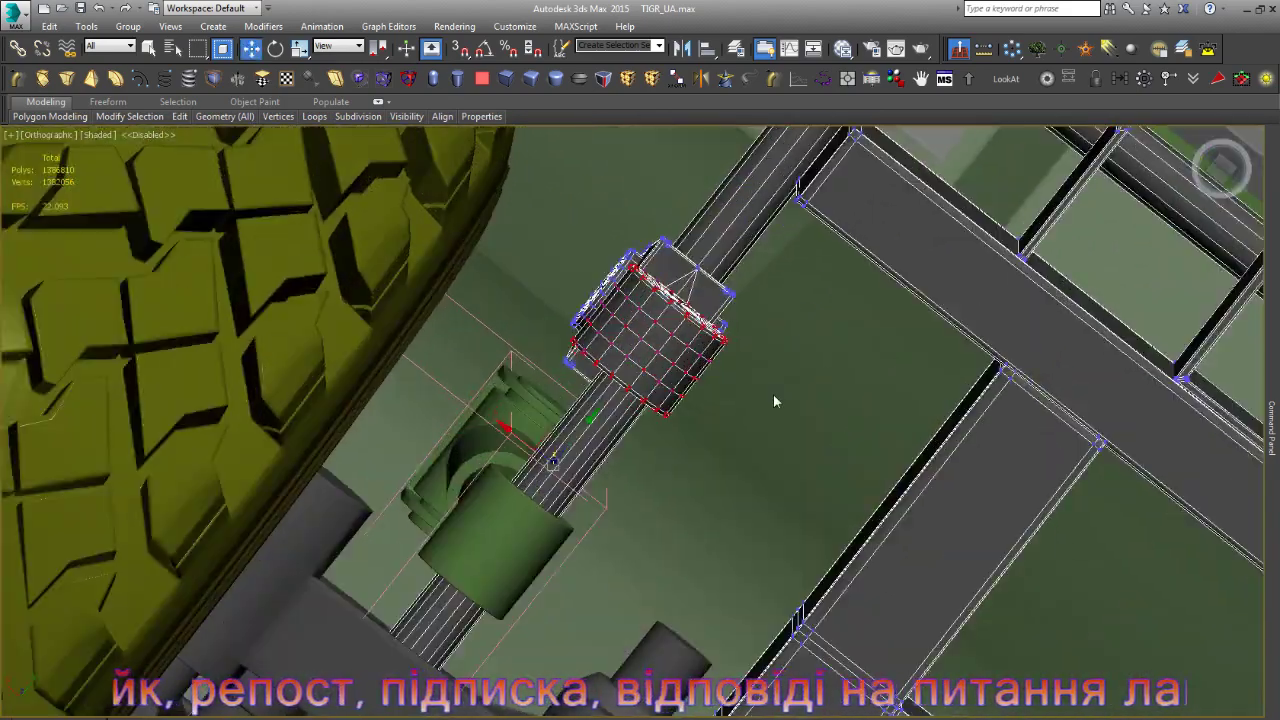
pyautogui.press('F3')
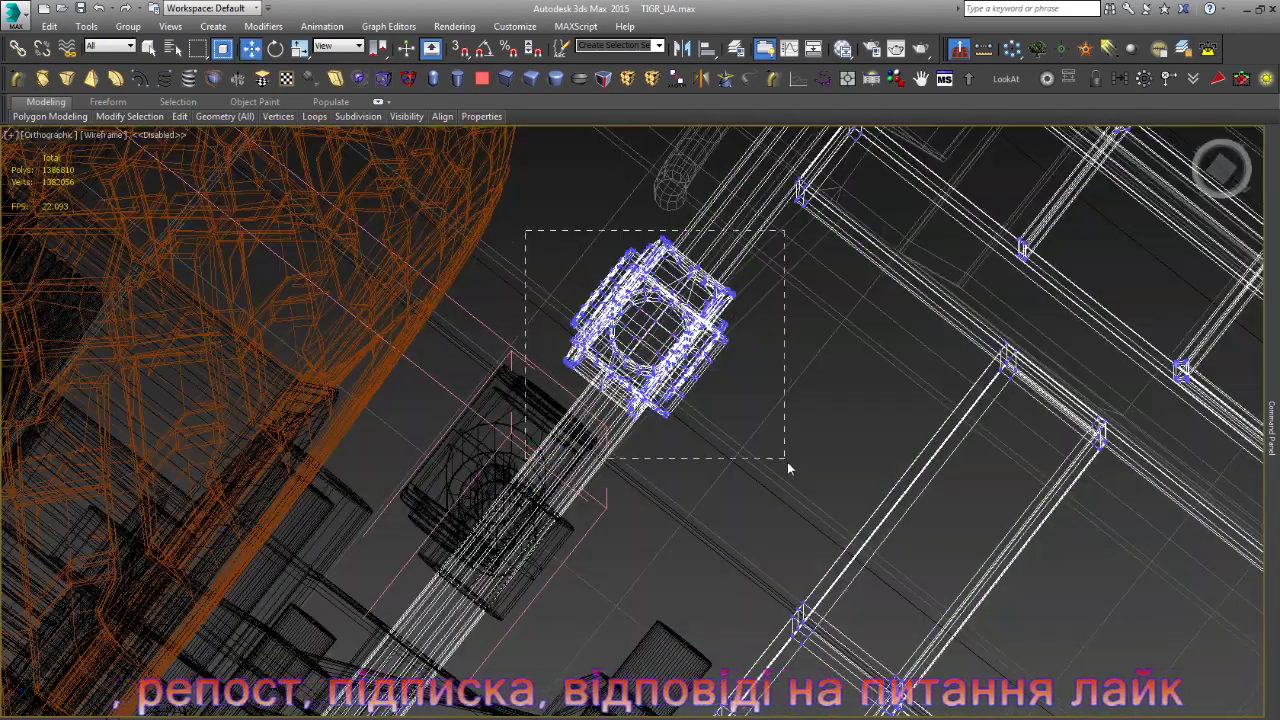
pyautogui.moveTo(787, 466); pyautogui.dragTo(789, 463)
pyautogui.press('F3')
# - Slide the block vertices down along the beam to meet the cylinder, checking from other angles
pyautogui.moveTo(673, 297); pyautogui.dragTo(612, 375)
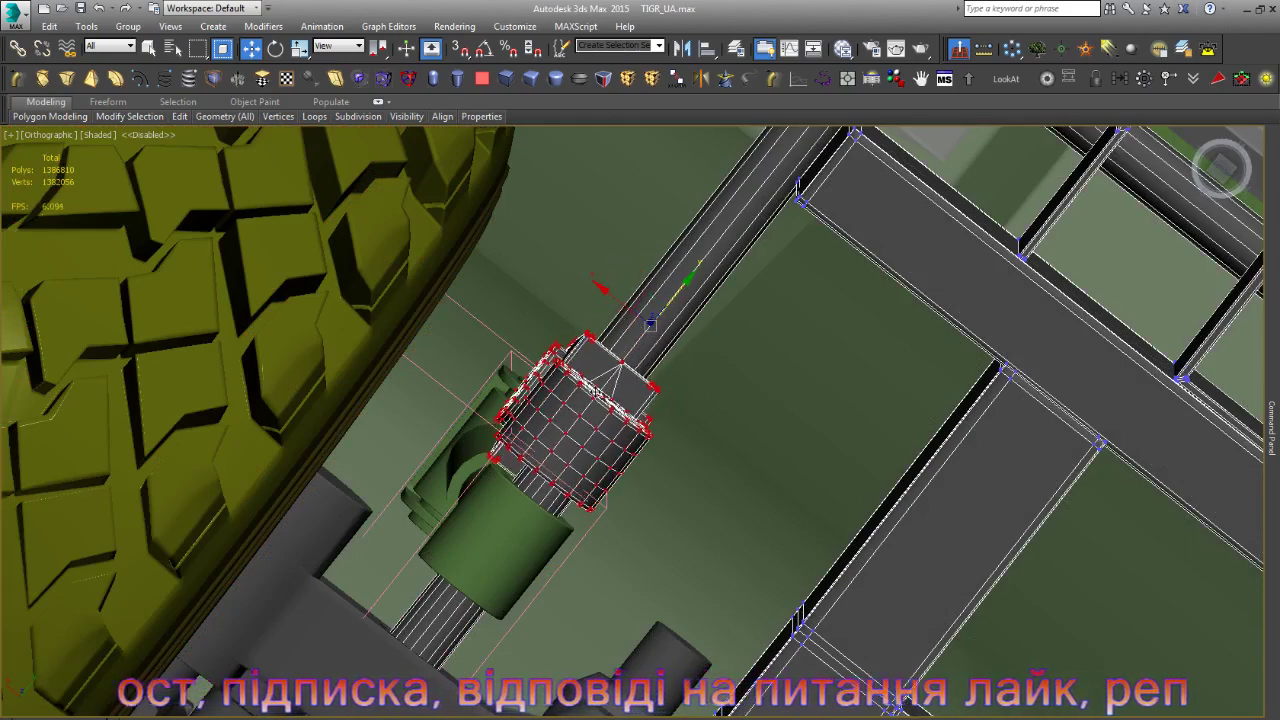
pyautogui.scroll(-1, 612, 375)
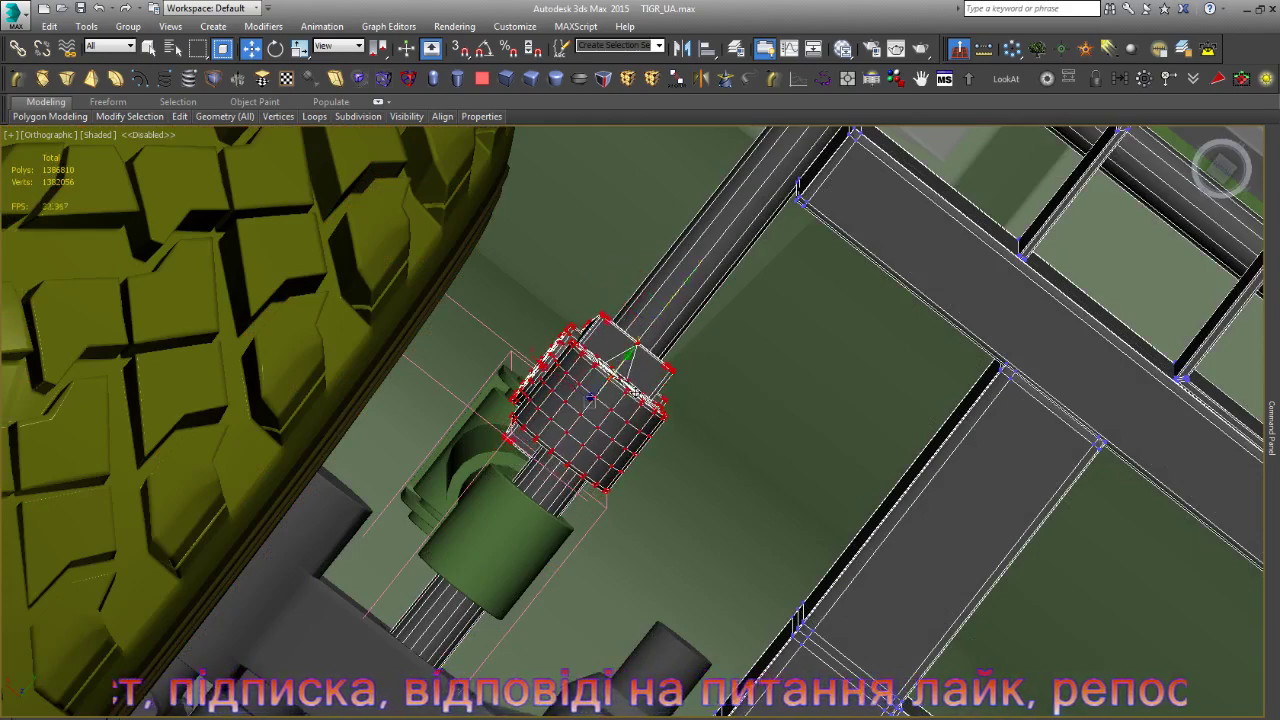
pyautogui.scroll(-2, 615, 385)
pyautogui.keyDown('alt'); pyautogui.moveTo(615, 385); pyautogui.dragTo(727, 430, button='middle'); pyautogui.keyUp('alt')
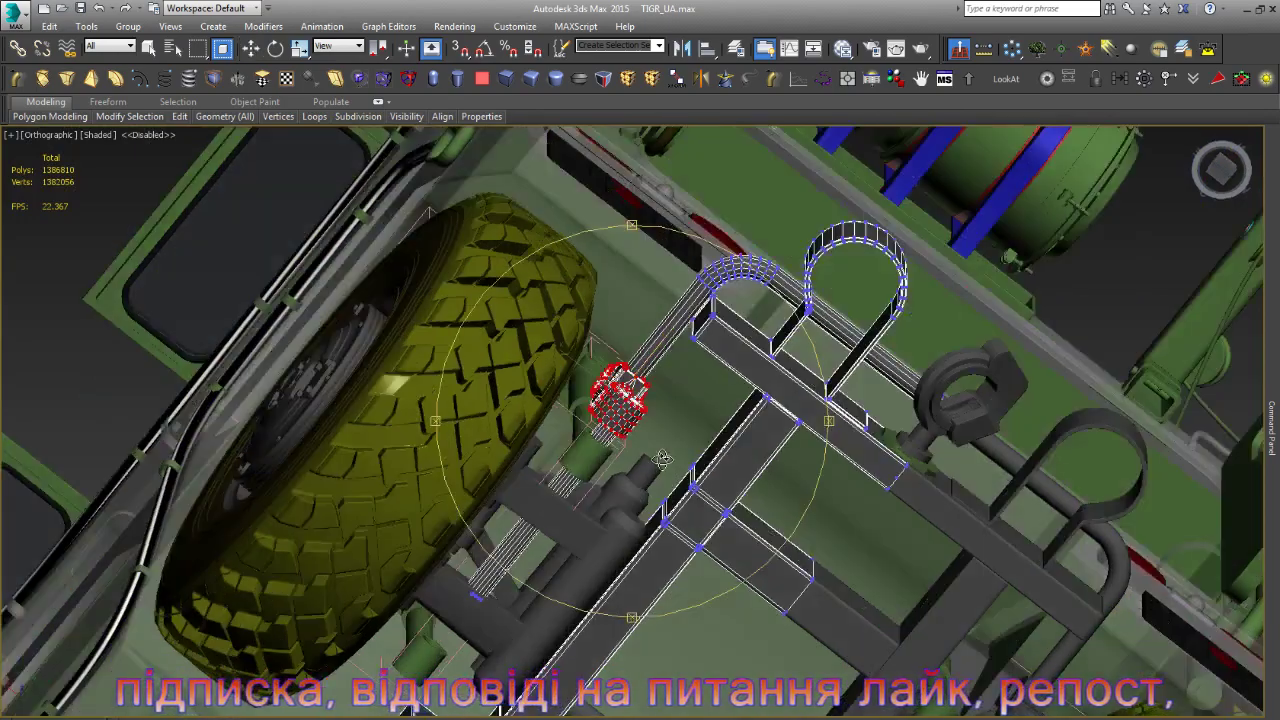
pyautogui.scroll(2, 727, 430)
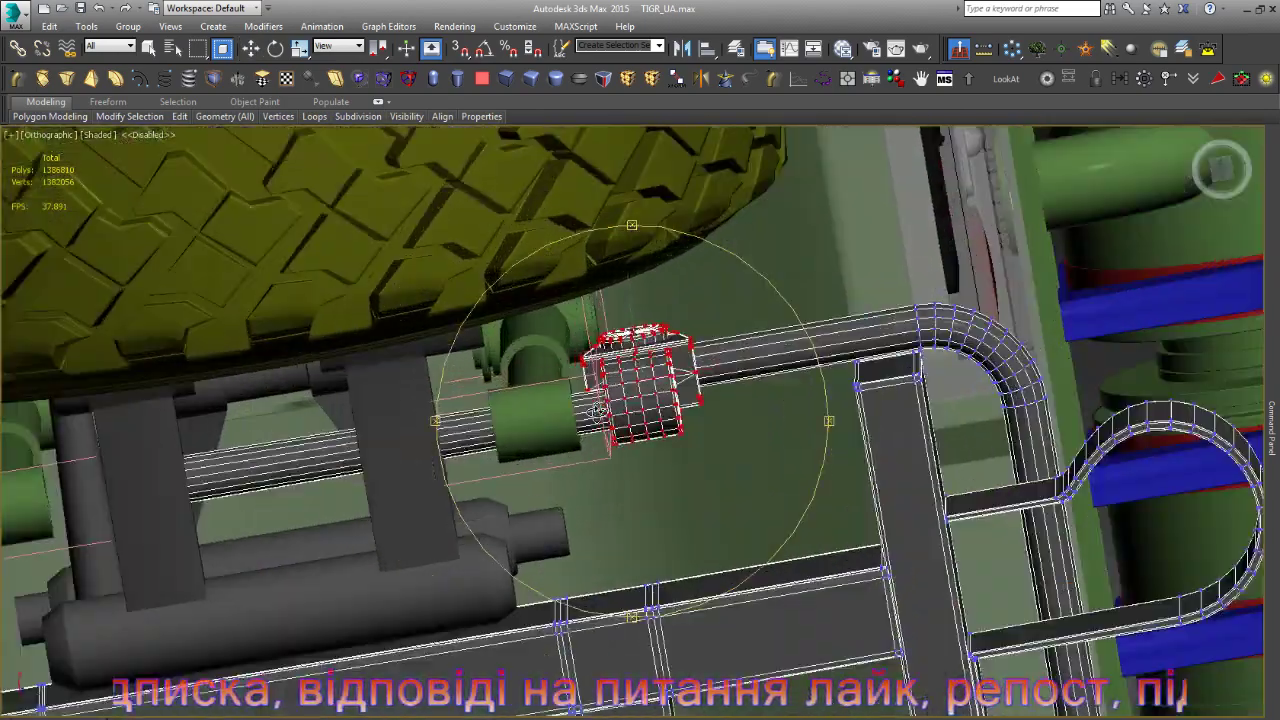
pyautogui.scroll(2, 725, 420)
pyautogui.moveTo(725, 420)
pyautogui.keyDown('alt'); pyautogui.mouseDown(button='middle')
pyautogui.moveTo(762, 426)
pyautogui.moveTo(740, 500)
pyautogui.mouseUp(button='middle'); pyautogui.keyUp('alt')
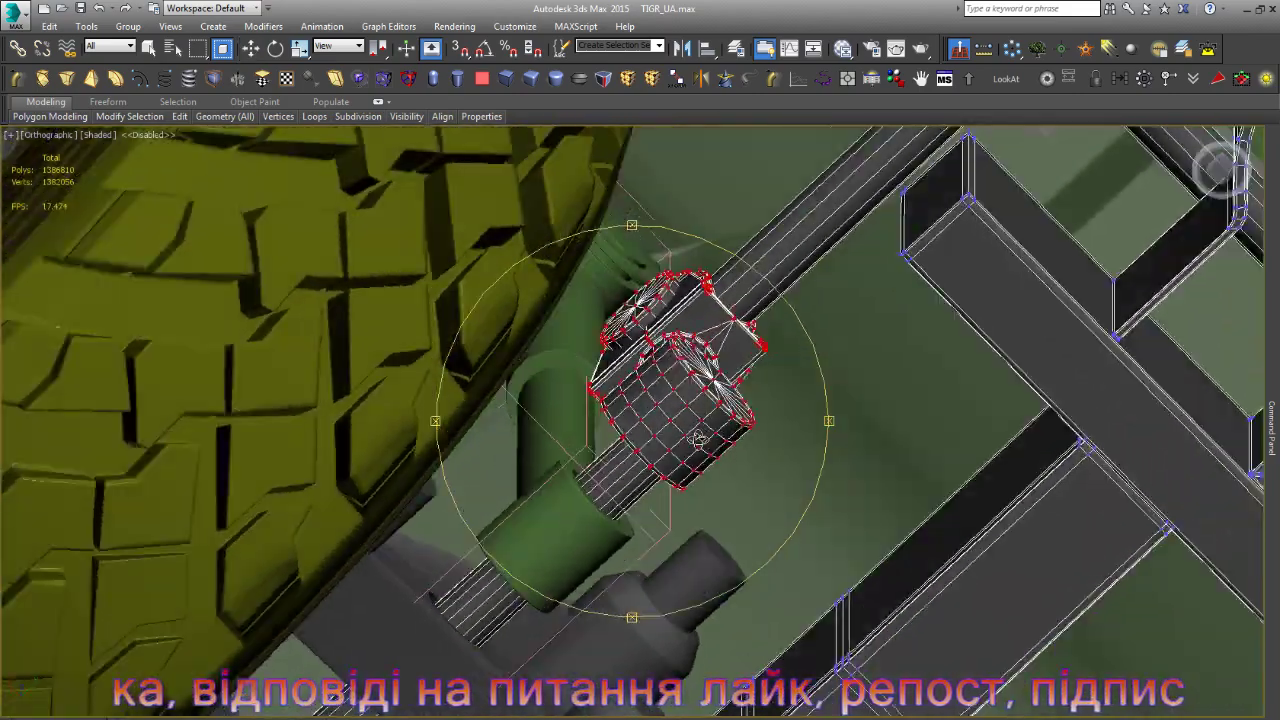
# - Cut a new edge across the beam beside the pipe's end block
pyautogui.scroll(3, 712, 340)
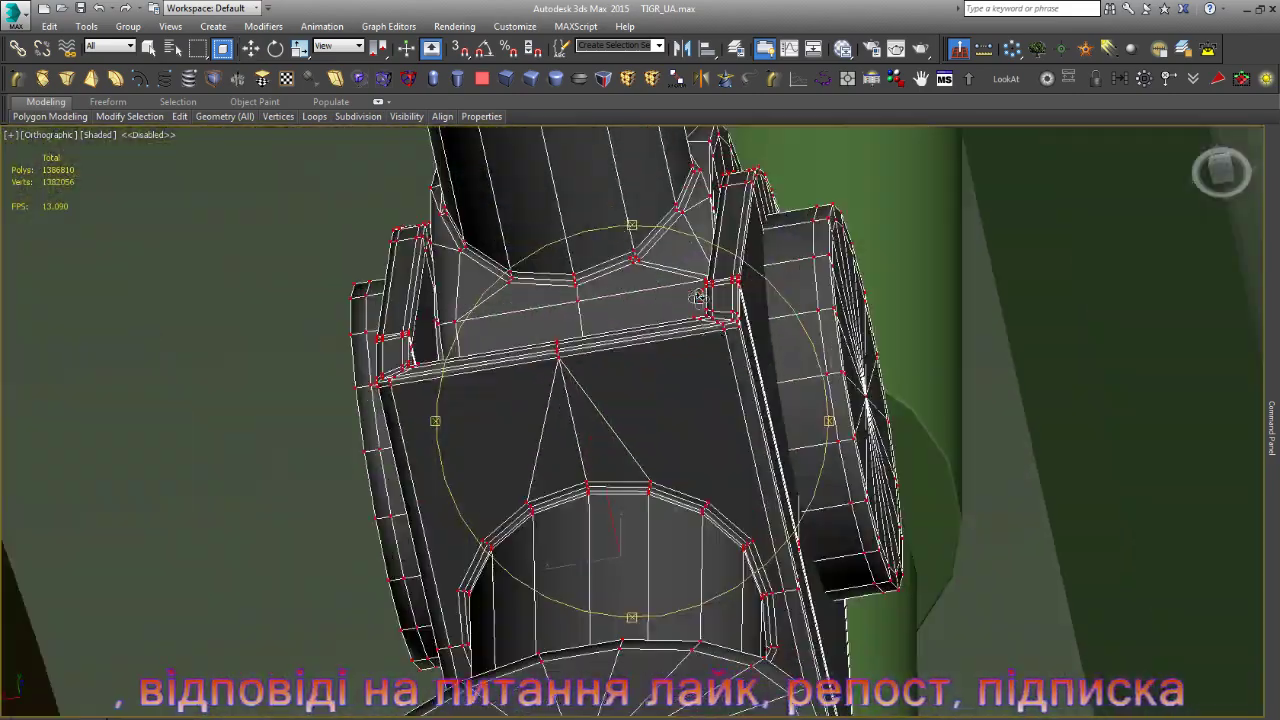
pyautogui.scroll(2, 715, 345)
pyautogui.keyDown('alt'); pyautogui.moveTo(715, 345); pyautogui.dragTo(700, 378, button='middle'); pyautogui.keyUp('alt')
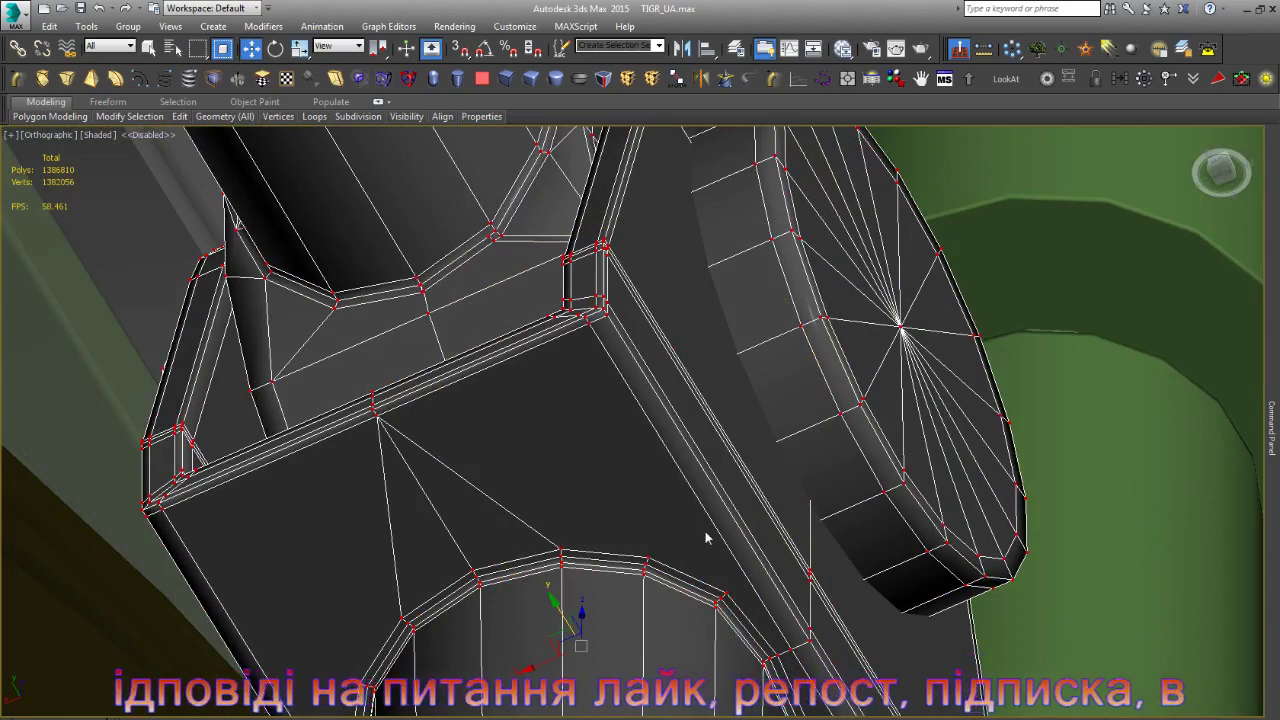
pyautogui.click(747, 578)
pyautogui.scroll(2, 748, 596)
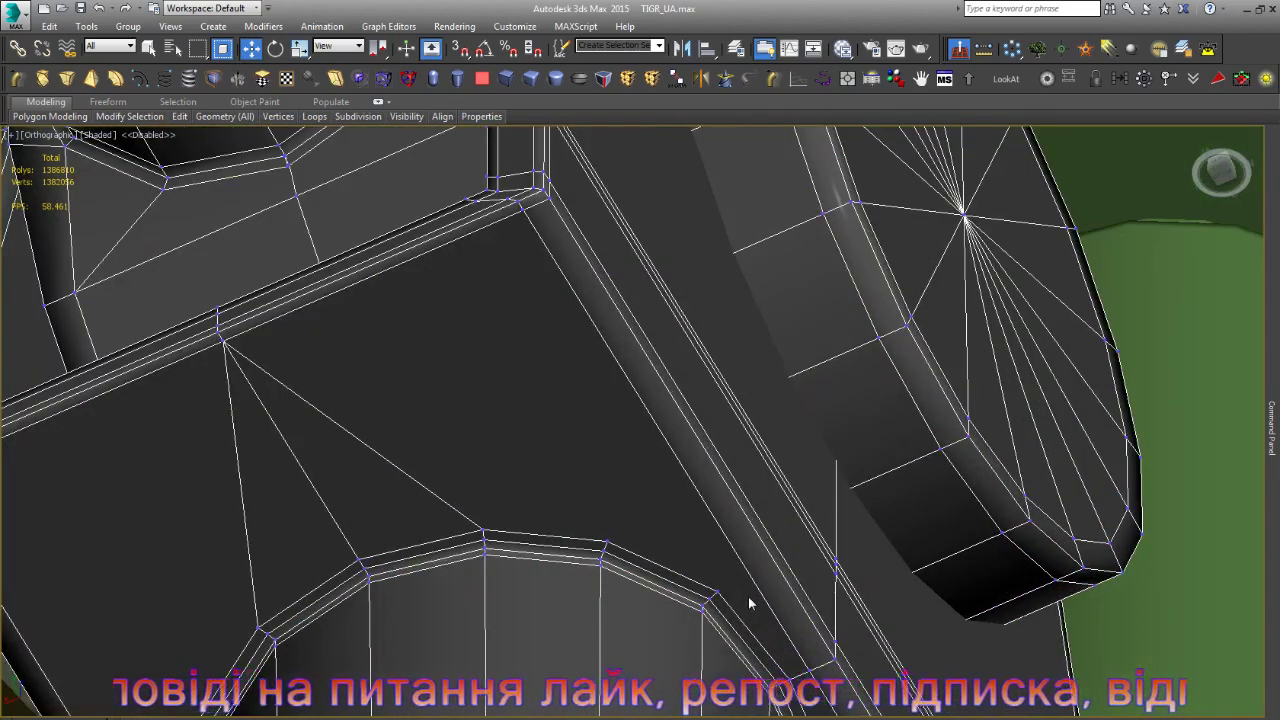
pyautogui.hotkey('alt', 'c')
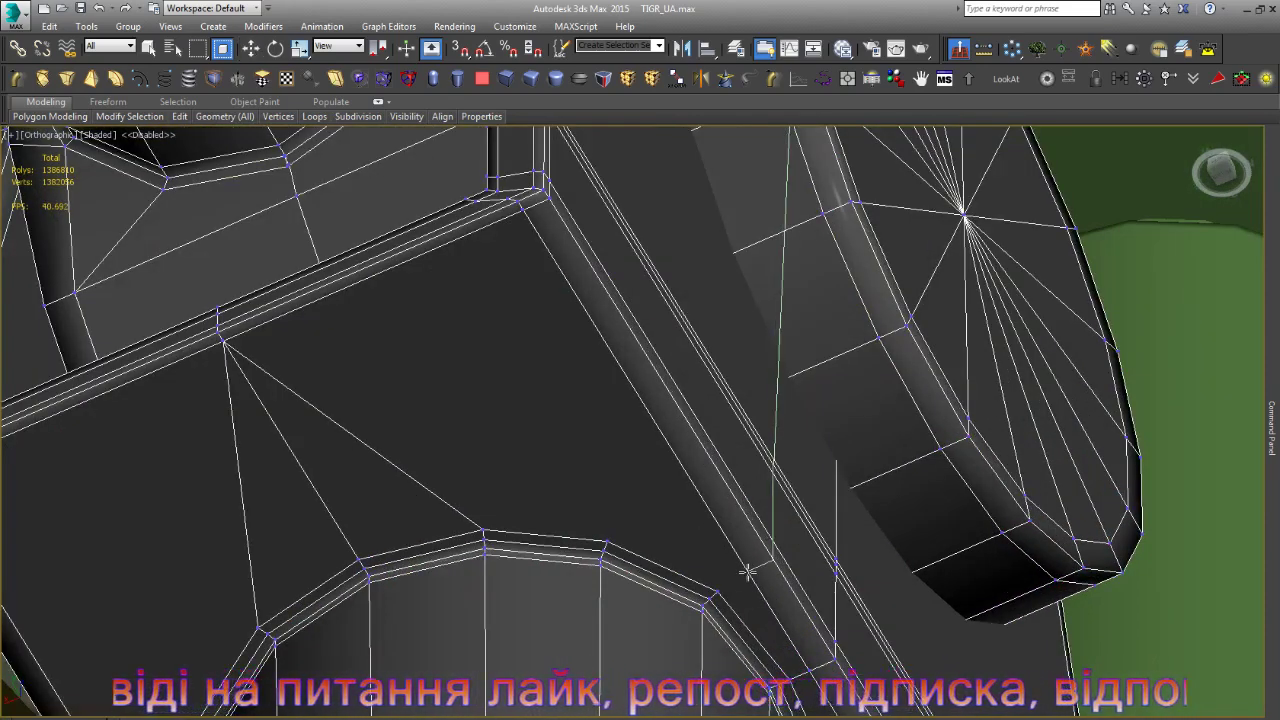
pyautogui.click(747, 572)
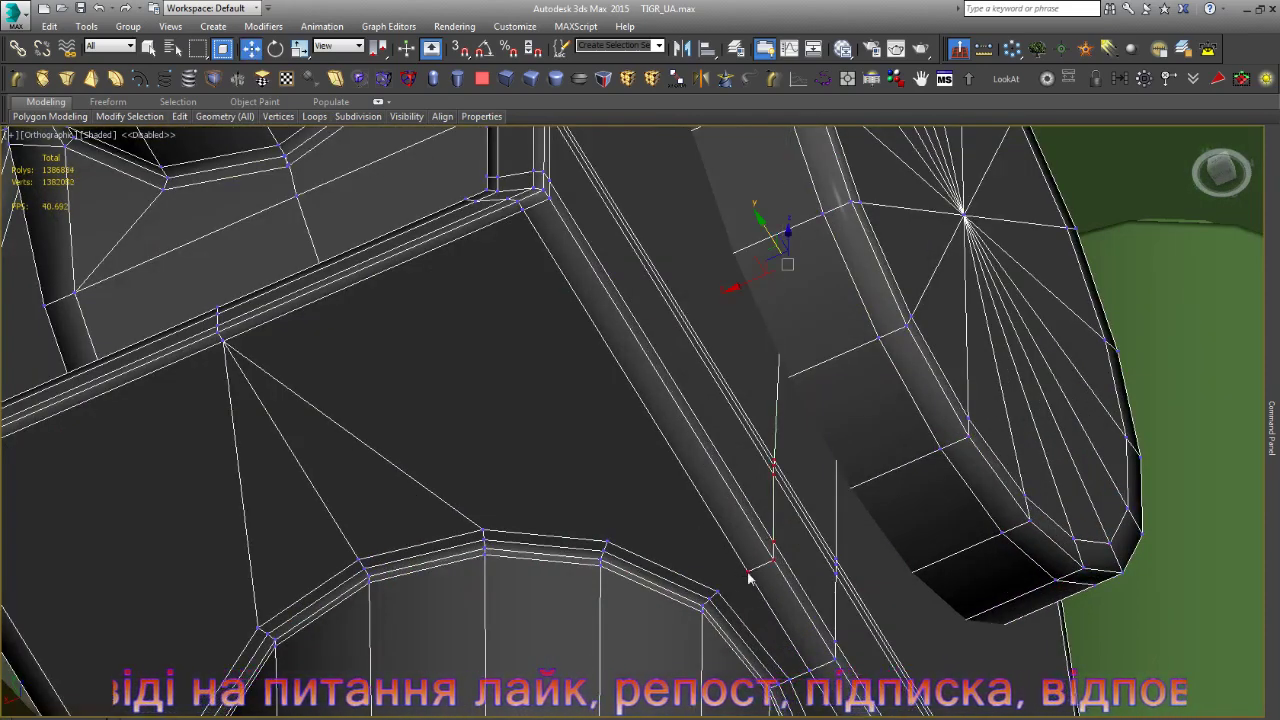
pyautogui.rightClick(677, 440)
# - Select the new cut vertices and the cylinder's upper-edge vertex, then reorient the view
pyautogui.click(606, 541)
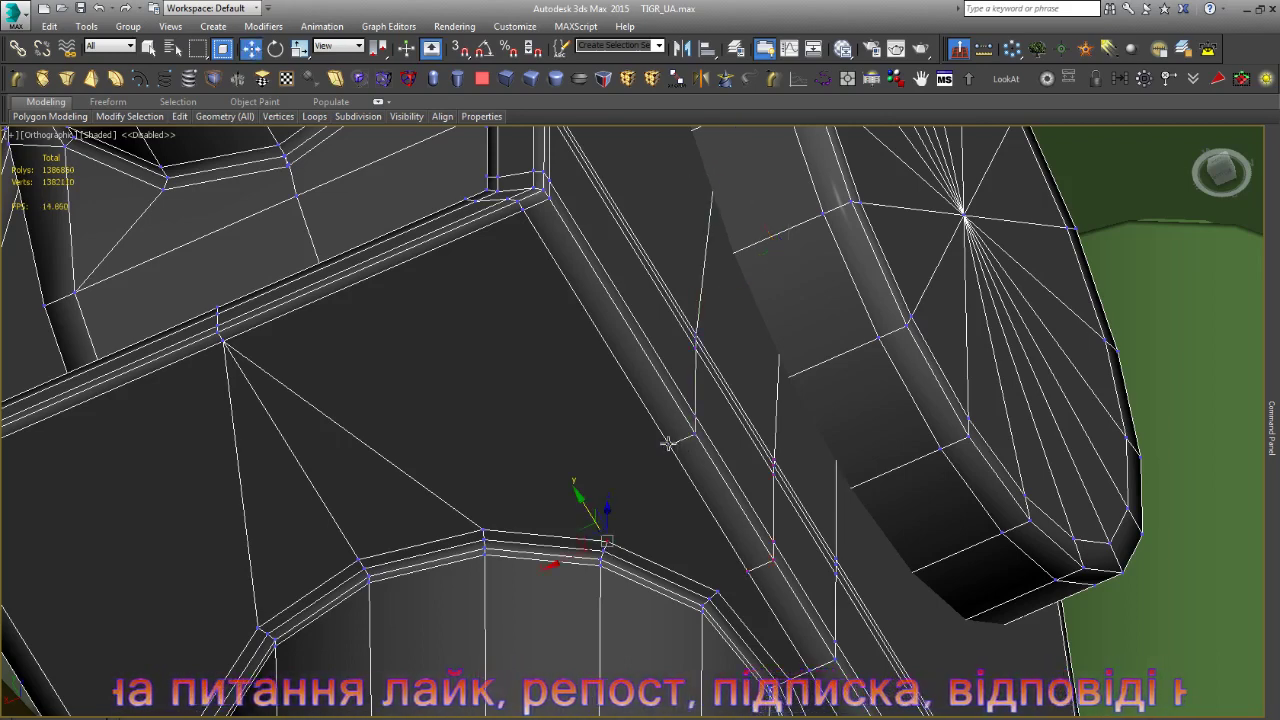
pyautogui.click(747, 572)
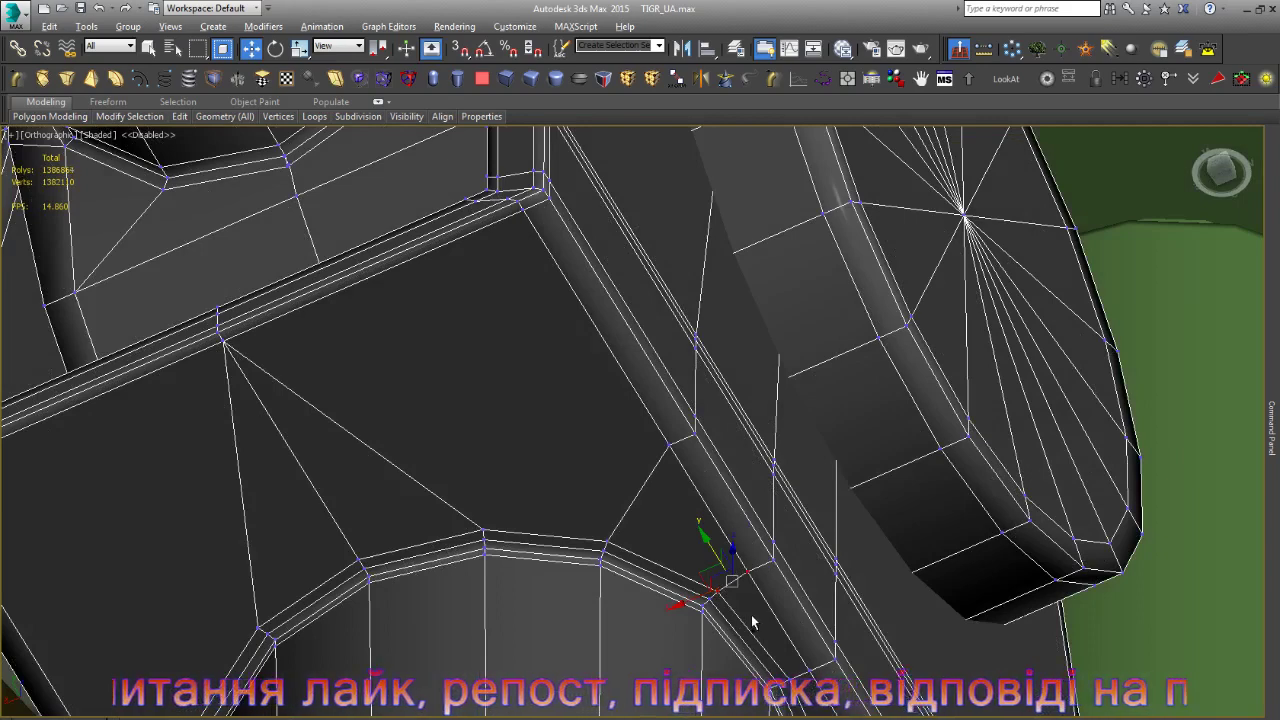
pyautogui.click(549, 560)
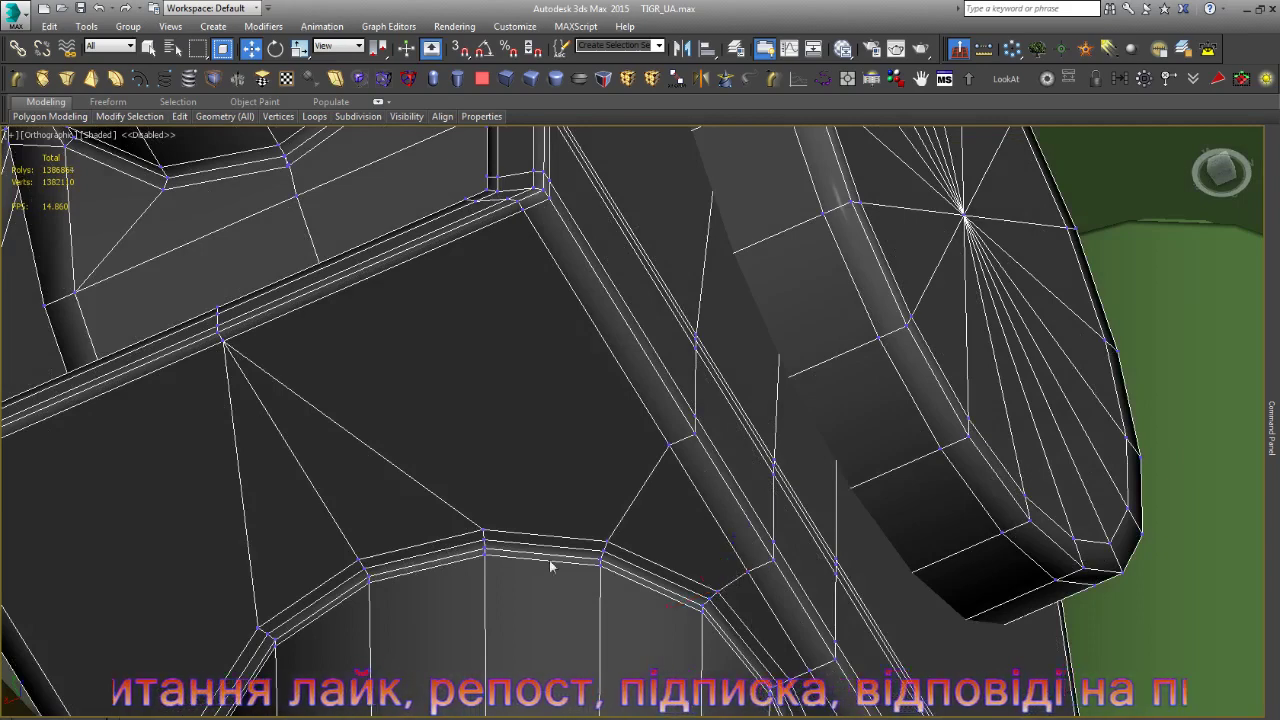
pyautogui.click(483, 531)
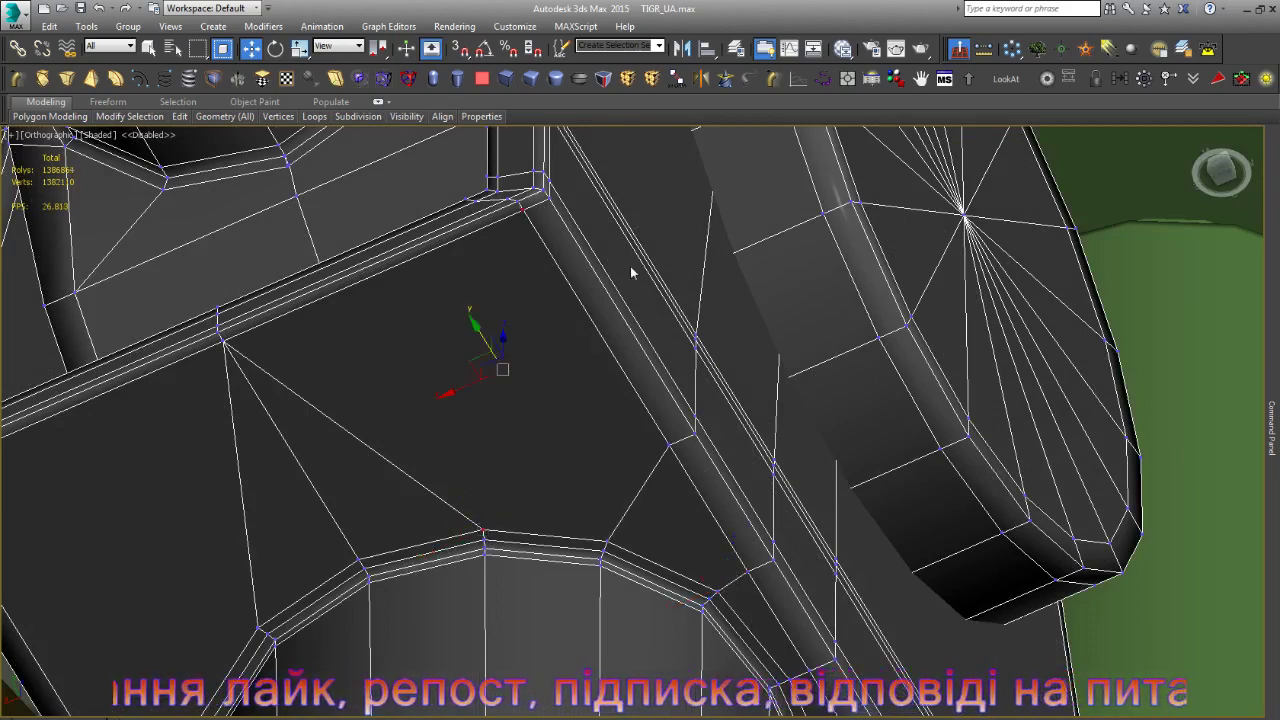
pyautogui.scroll(-5, 630, 266)
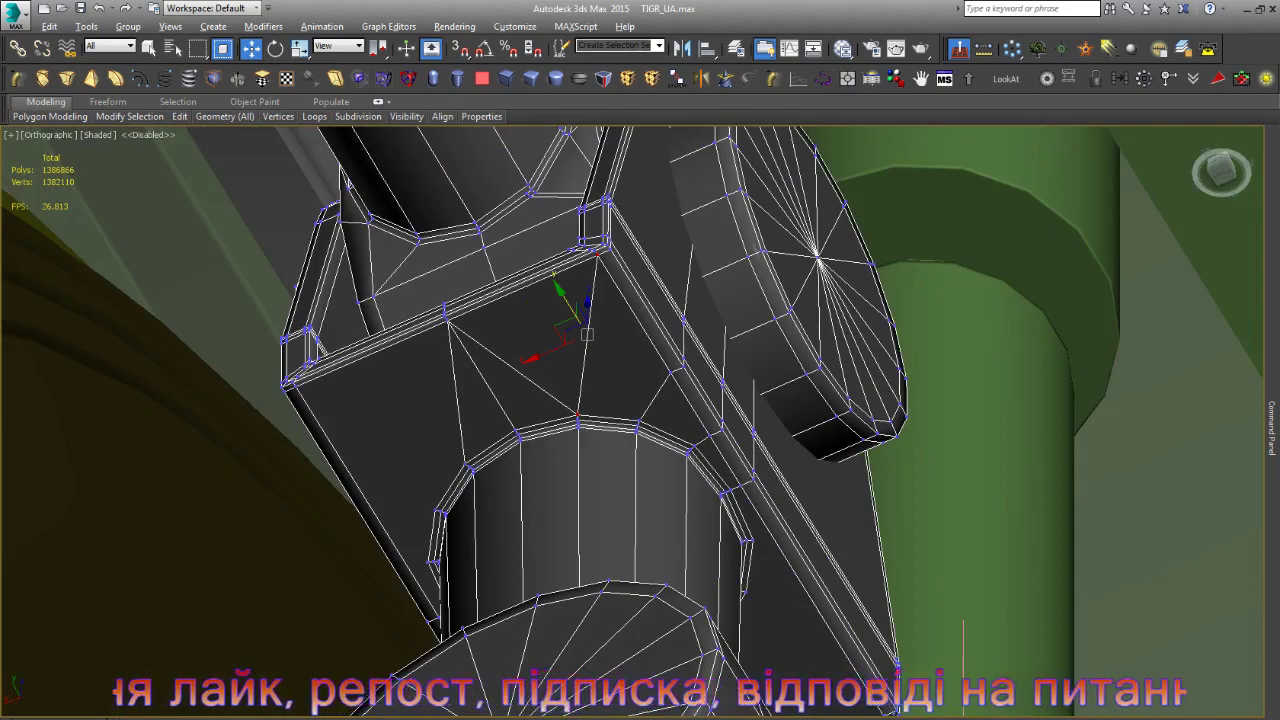
pyautogui.moveTo(640, 440)
pyautogui.keyDown('alt'); pyautogui.mouseDown(button='middle')
pyautogui.moveTo(720, 443)
pyautogui.moveTo(686, 429)
pyautogui.mouseUp(button='middle'); pyautogui.keyUp('alt')
pyautogui.scroll(3, 300, 320)
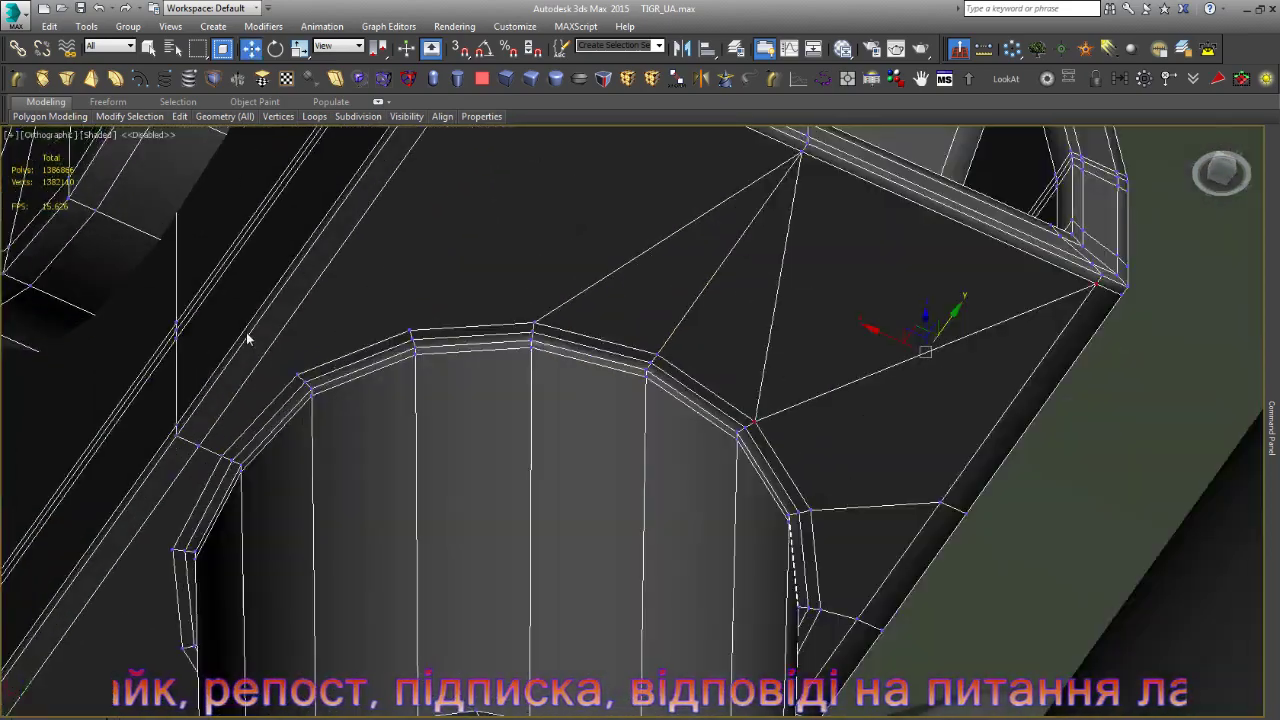
pyautogui.scroll(2, 256, 350)
# - Cut an edge across the bracket strip to the column's rounded edge and connect the vertices
pyautogui.click(270, 360)
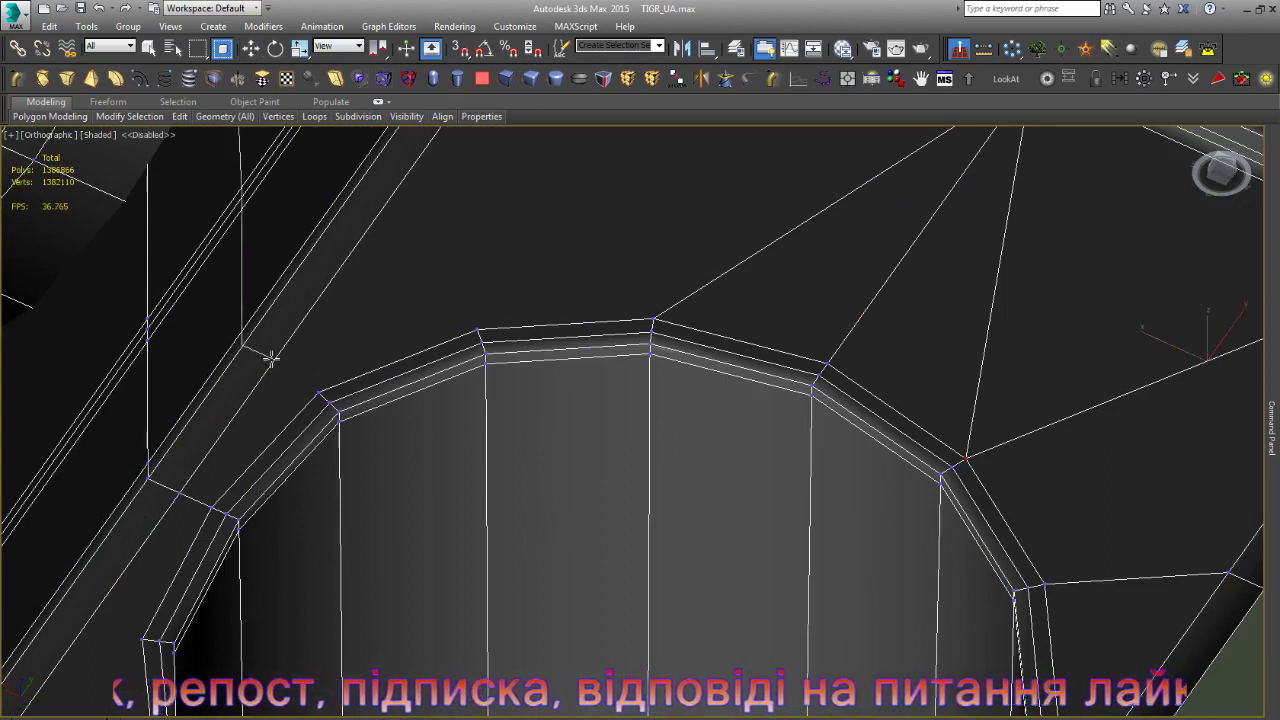
pyautogui.click(363, 172)
pyautogui.rightClick(395, 198)
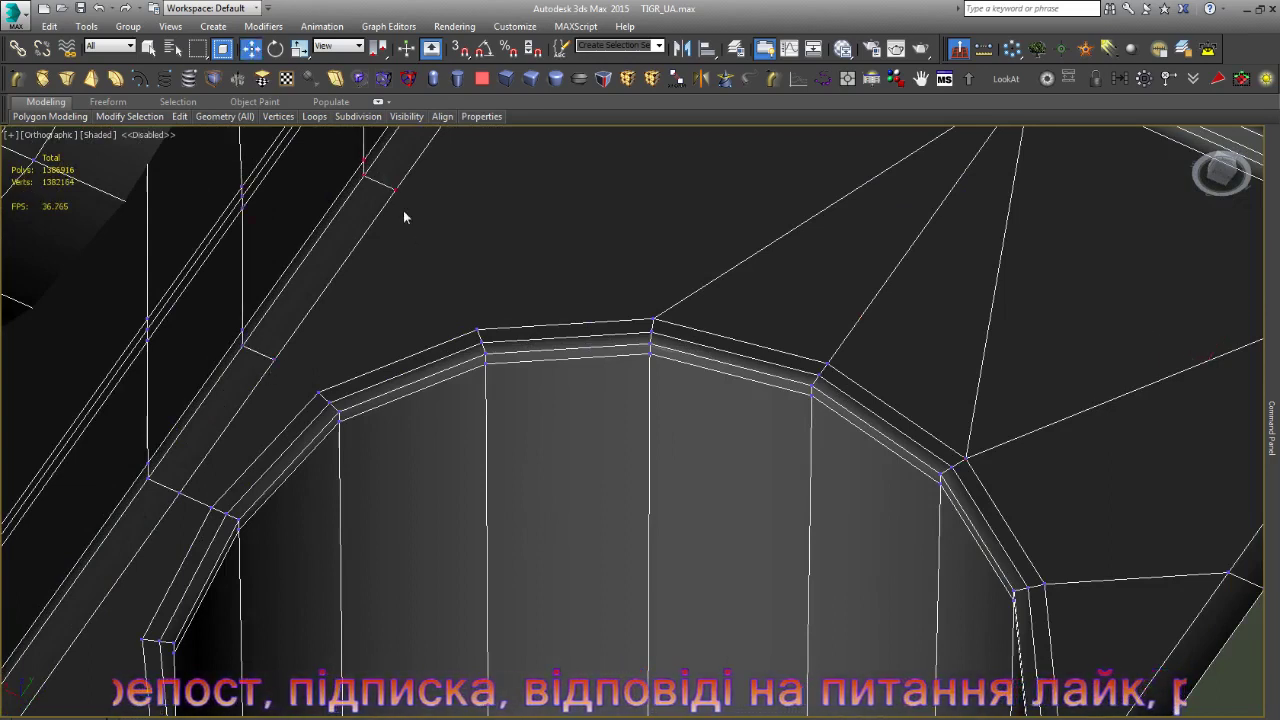
pyautogui.press('w')
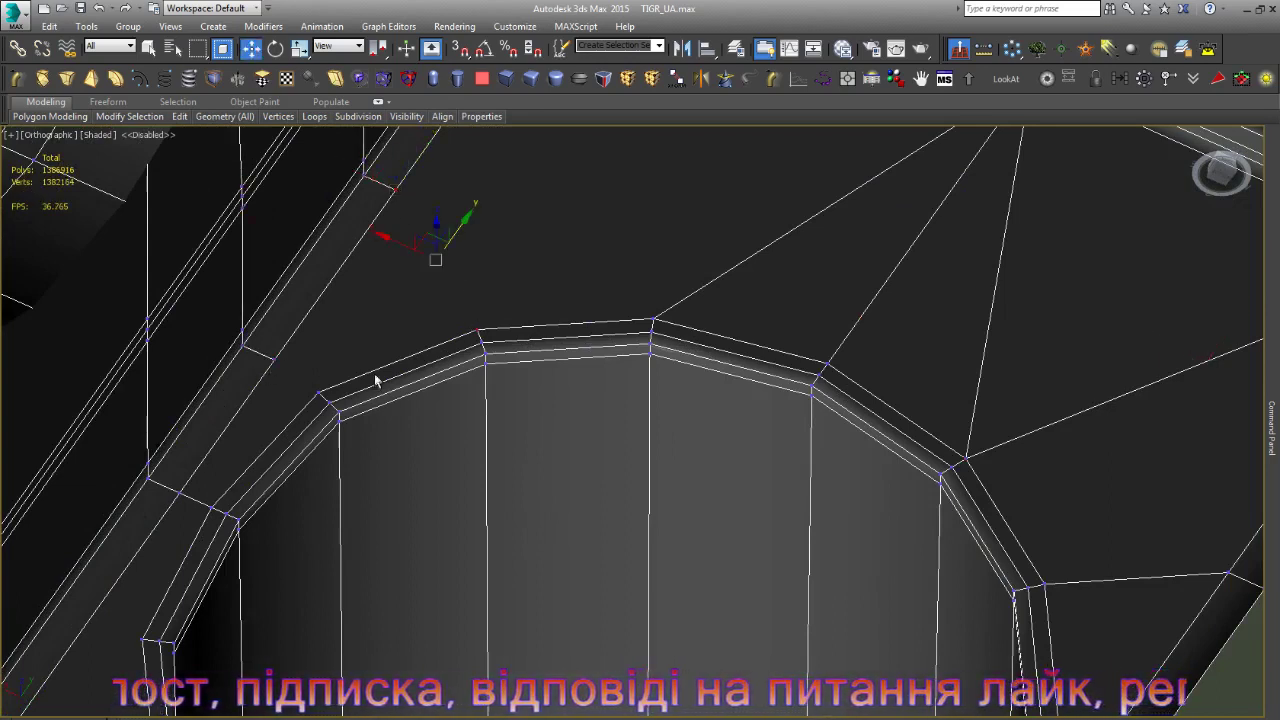
pyautogui.click(477, 330)
pyautogui.click(273, 358)
pyautogui.scroll(-3, 317, 395)
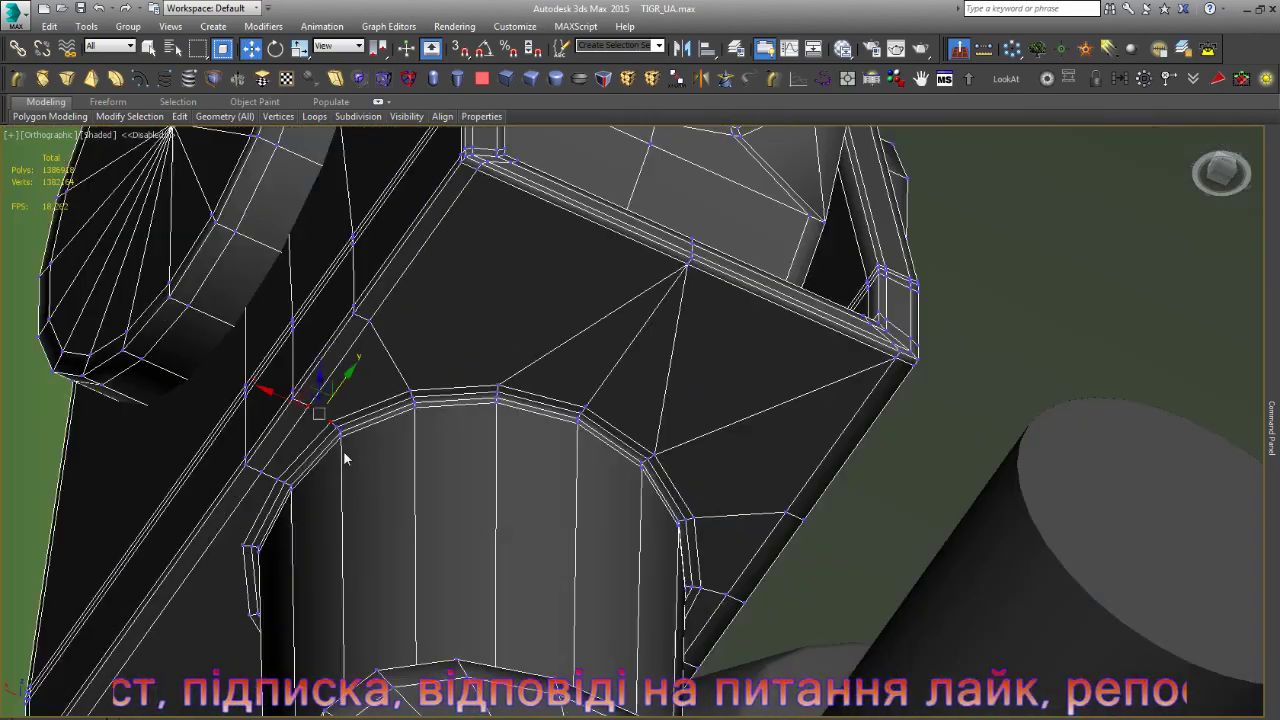
# - Remove two stray edges on the bracket face, then undo the second removal
pyautogui.scroll(-3, 515, 350)
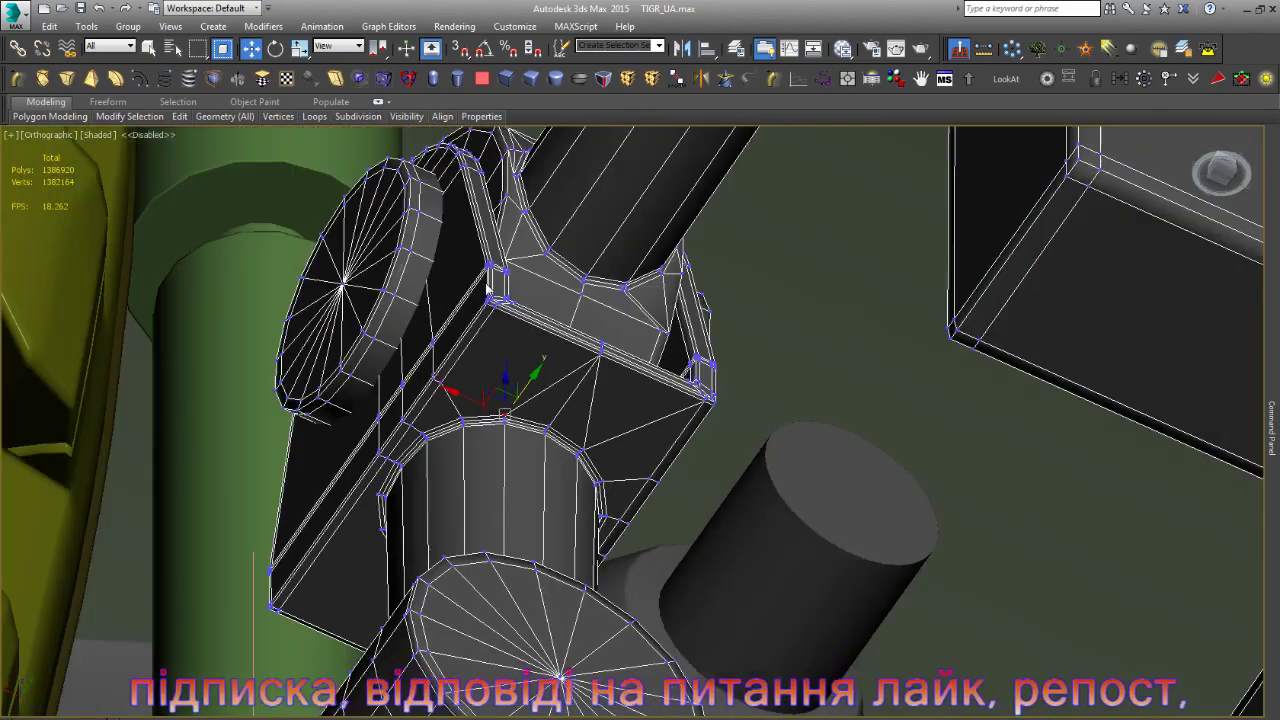
pyautogui.scroll(6, 515, 350)
pyautogui.scroll(-3, 555, 370)
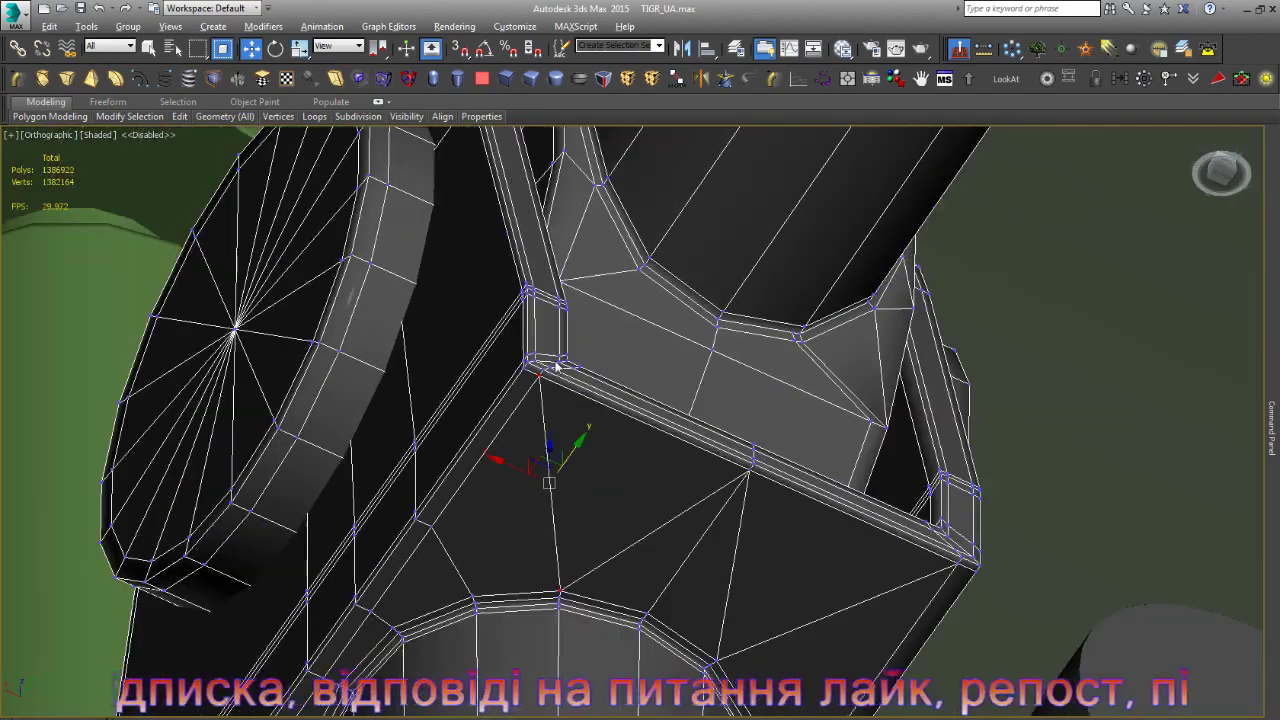
pyautogui.press('2')
pyautogui.click(668, 522)
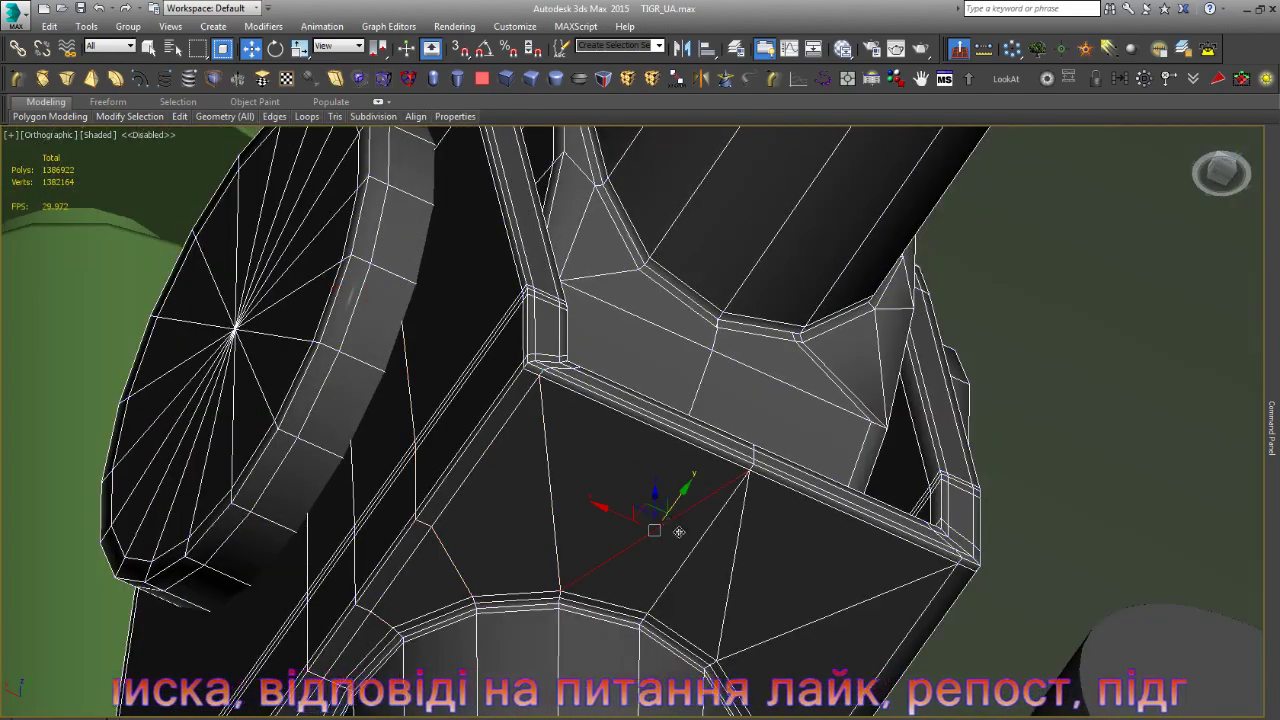
pyautogui.press('BackSpace')
pyautogui.click(732, 552)
pyautogui.press('BackSpace')
pyautogui.scroll(-3, 536, 552)
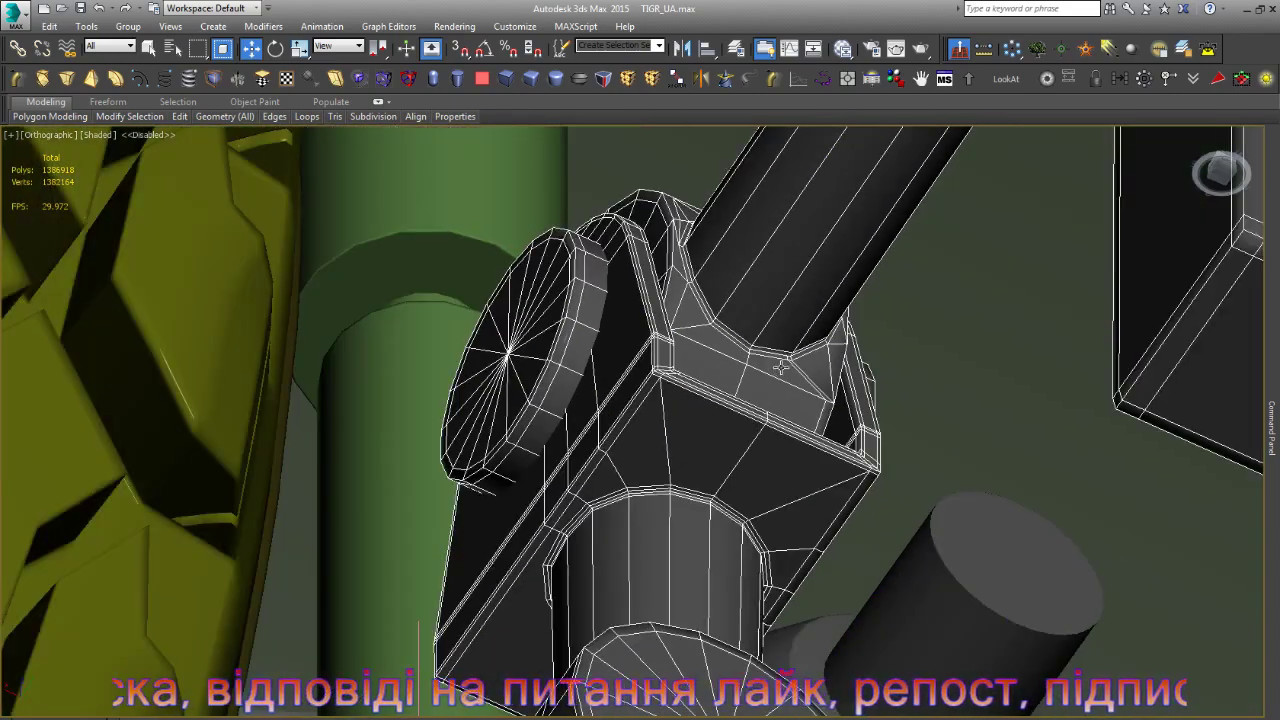
pyautogui.scroll(2, 536, 552)
pyautogui.scroll(2, 536, 550)
pyautogui.scroll(2, 536, 550)
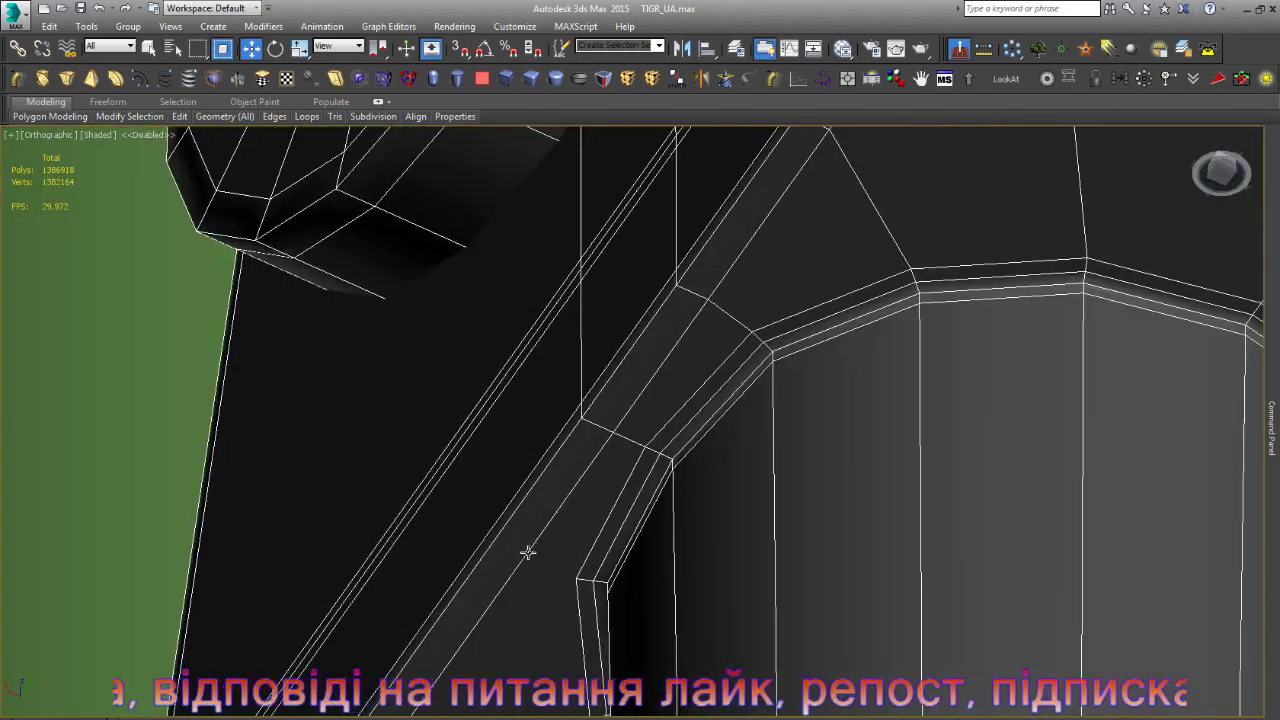
pyautogui.hotkey('ctrl', 'z')
pyautogui.scroll(-3, 612, 432)
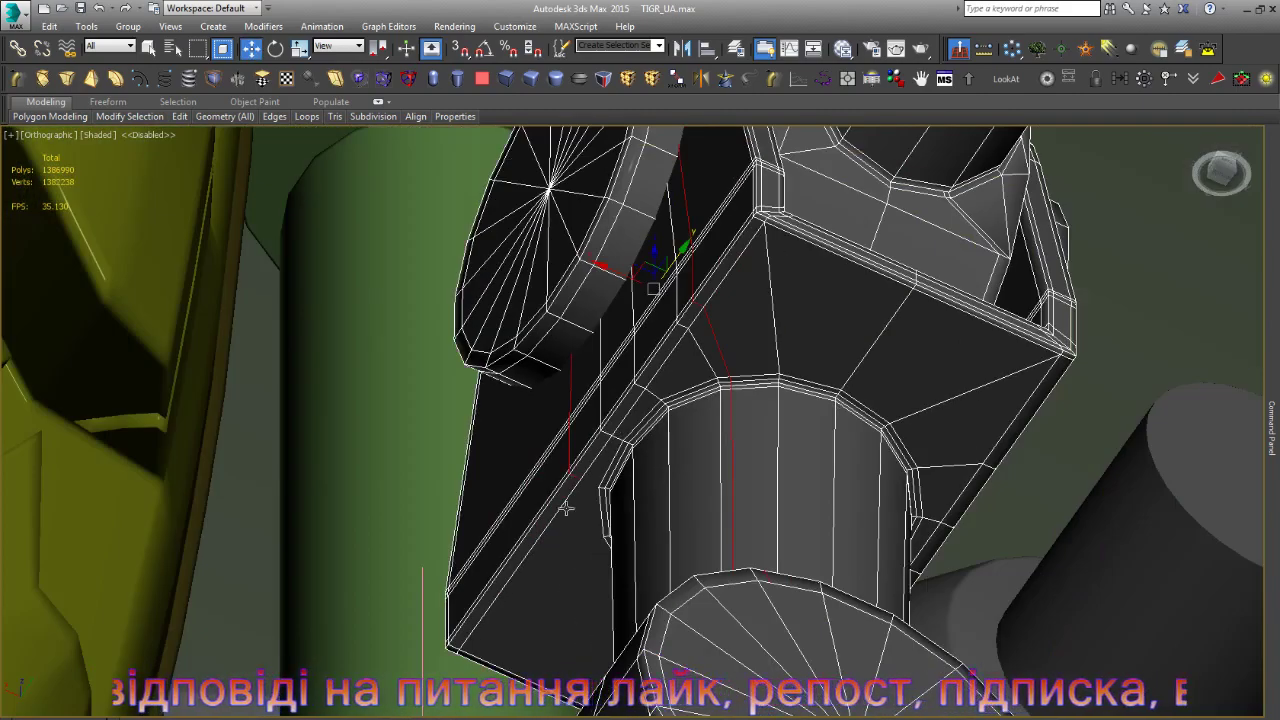
pyautogui.scroll(3, 565, 508)
pyautogui.scroll(2, 629, 457)
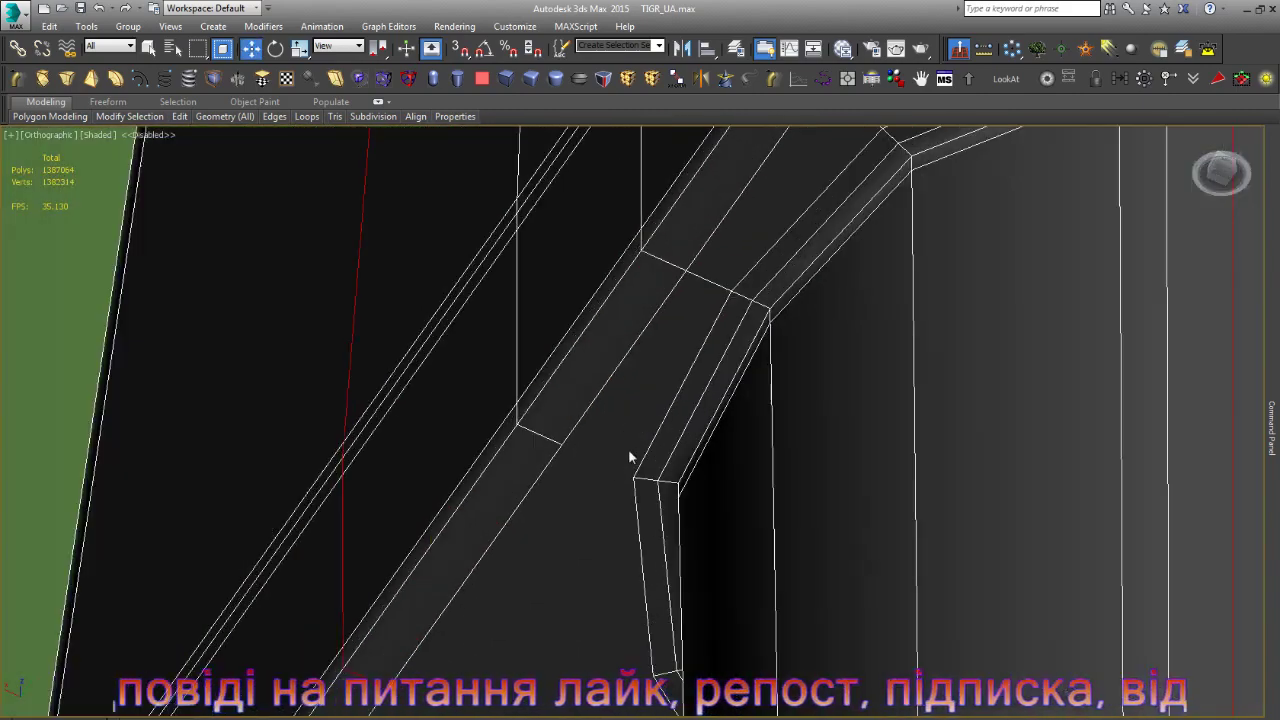
# - Select the corner vertices where the strip meets the column and orbit out below the vehicle
pyautogui.press('1')
pyautogui.click(562, 443)
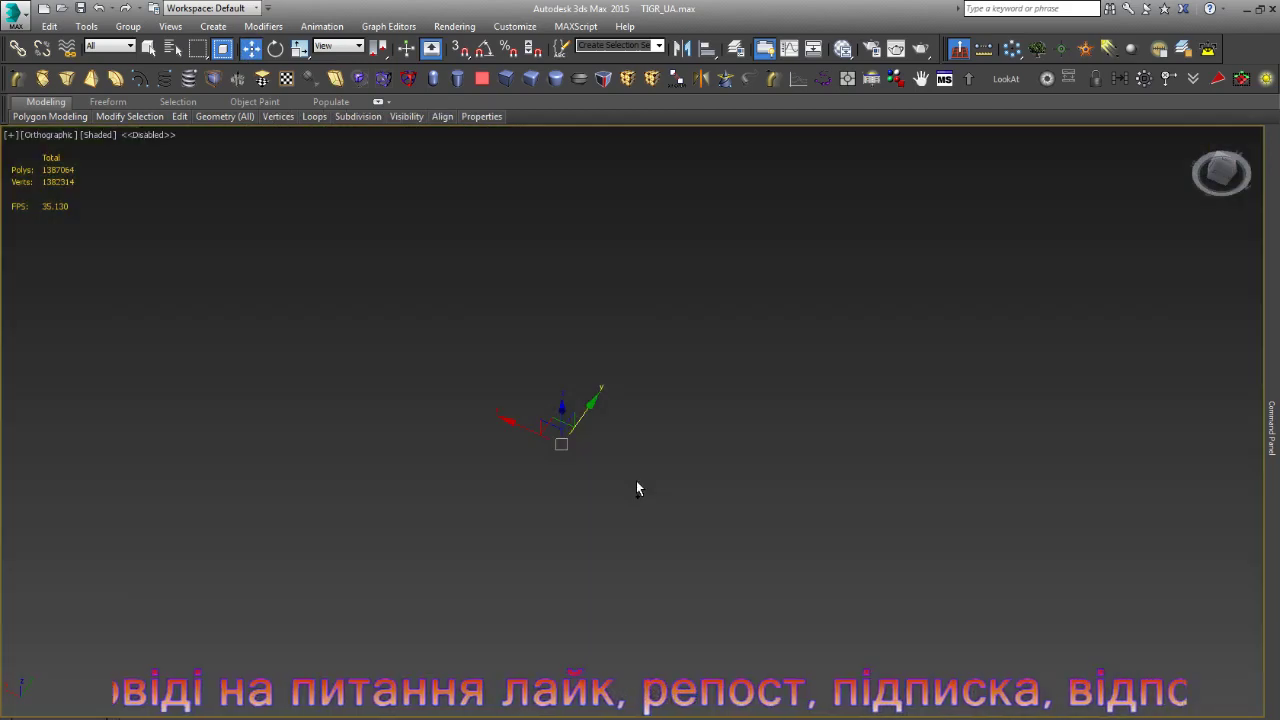
pyautogui.press('z')
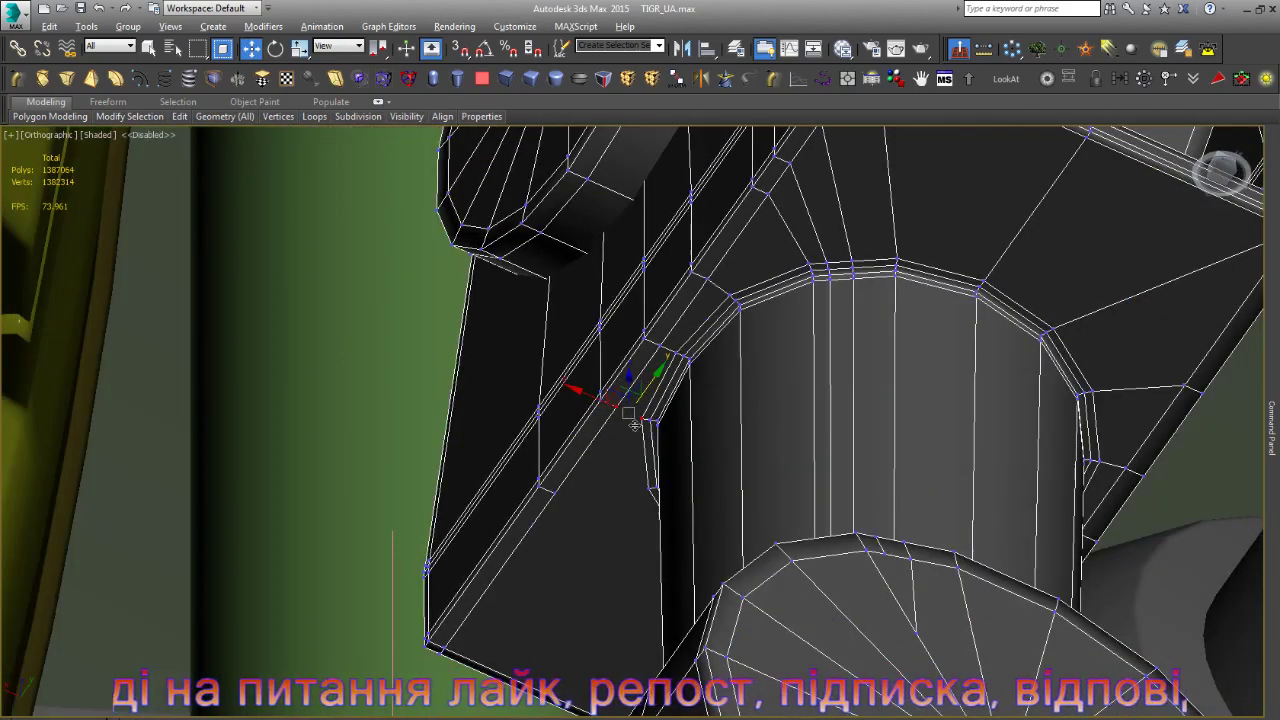
pyautogui.click(556, 492)
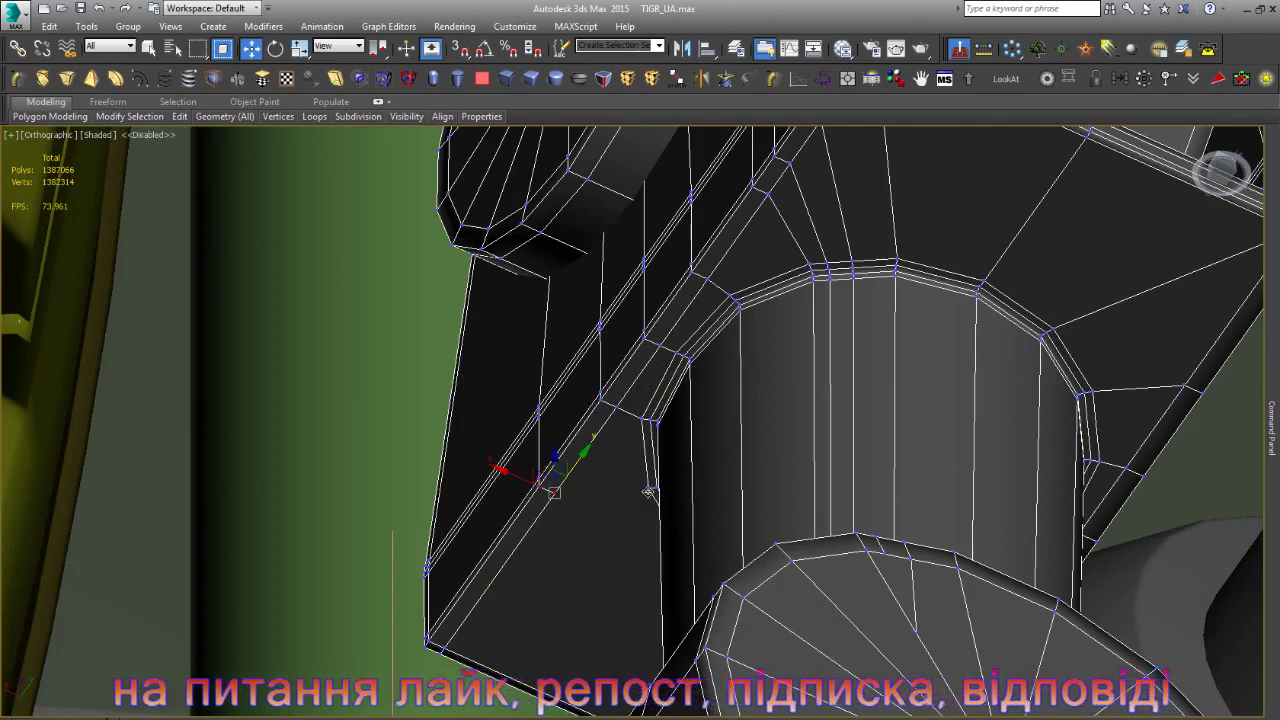
pyautogui.keyDown('ctrl'); pyautogui.click(648, 491); pyautogui.keyUp('ctrl')
pyautogui.moveTo(700, 450)
pyautogui.keyDown('alt'); pyautogui.mouseDown(button='middle')
pyautogui.moveTo(749, 463)
pyautogui.moveTo(735, 453)
pyautogui.mouseUp(button='middle'); pyautogui.keyUp('alt')
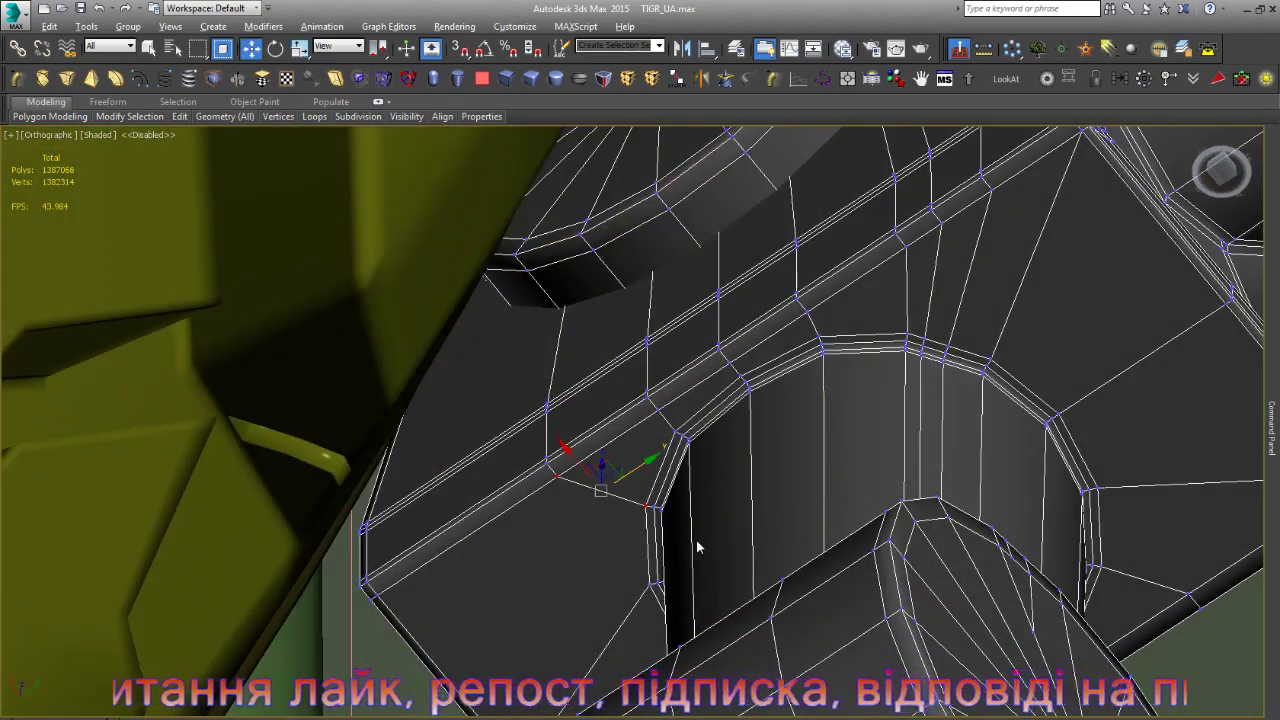
pyautogui.scroll(-3, 647, 536)
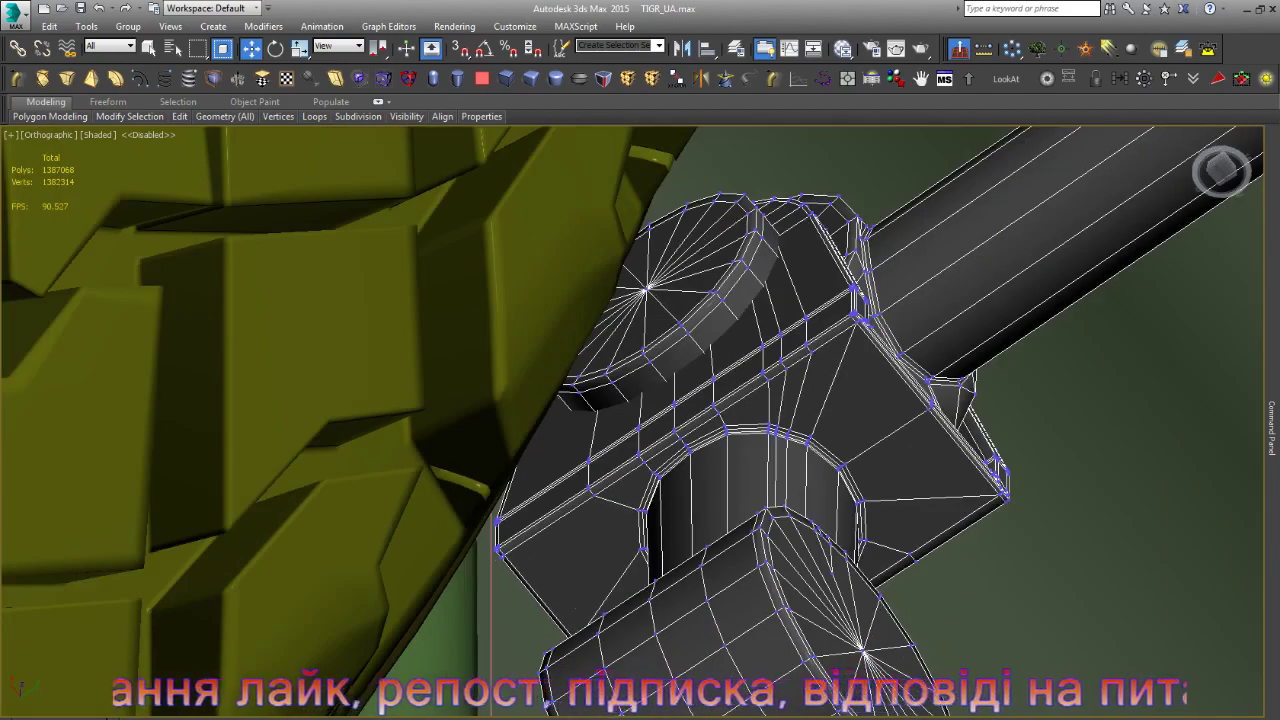
pyautogui.scroll(-5, 700, 480)
pyautogui.moveTo(700, 480)
pyautogui.keyDown('alt'); pyautogui.mouseDown(button='middle')
pyautogui.moveTo(662, 490)
pyautogui.moveTo(691, 489)
pyautogui.mouseUp(button='middle'); pyautogui.keyUp('alt')
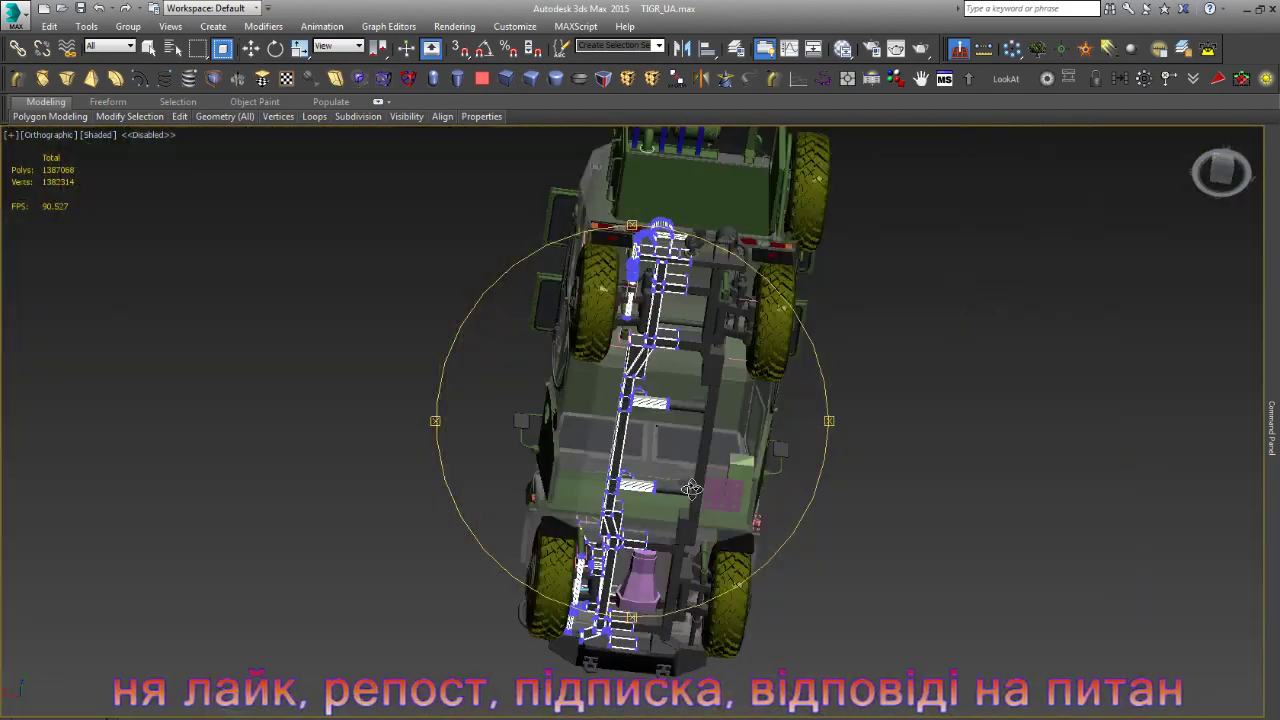
# - Isolate the chassis frame and orbit to a diagonal view
pyautogui.hotkey('alt', 'q')
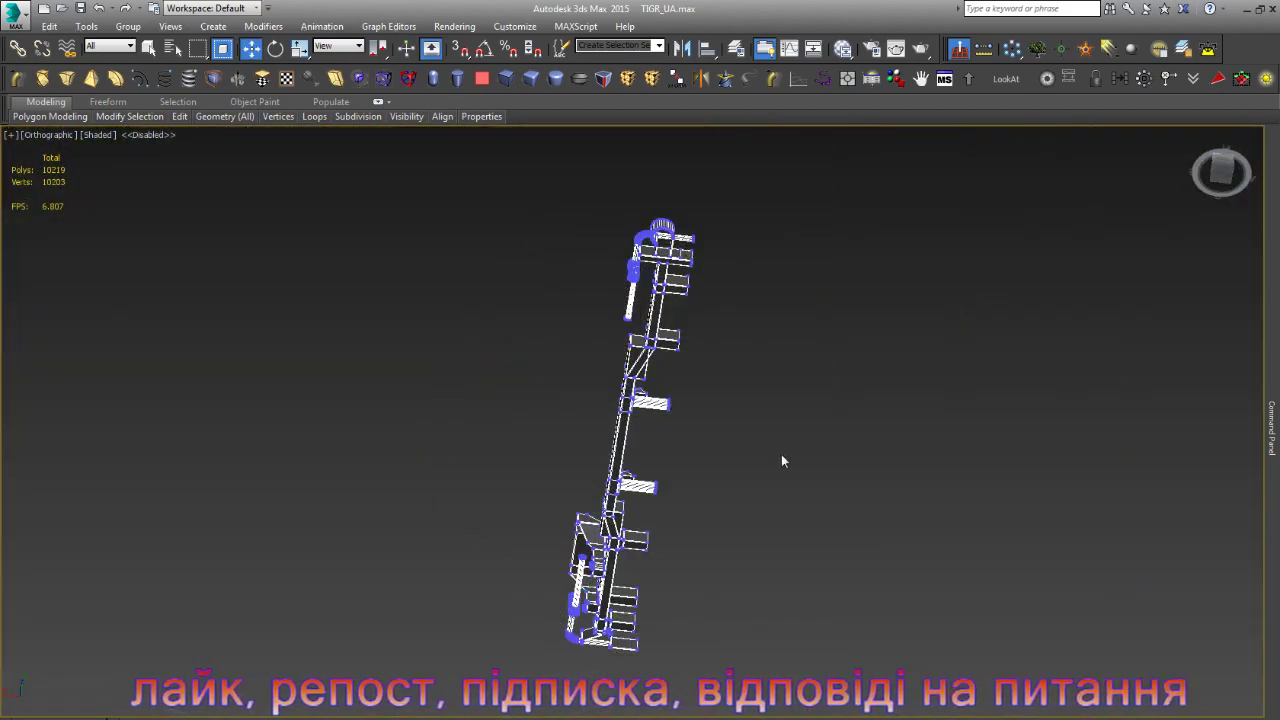
pyautogui.keyDown('alt'); pyautogui.moveTo(660, 420); pyautogui.dragTo(444, 409, button='middle'); pyautogui.keyUp('alt')
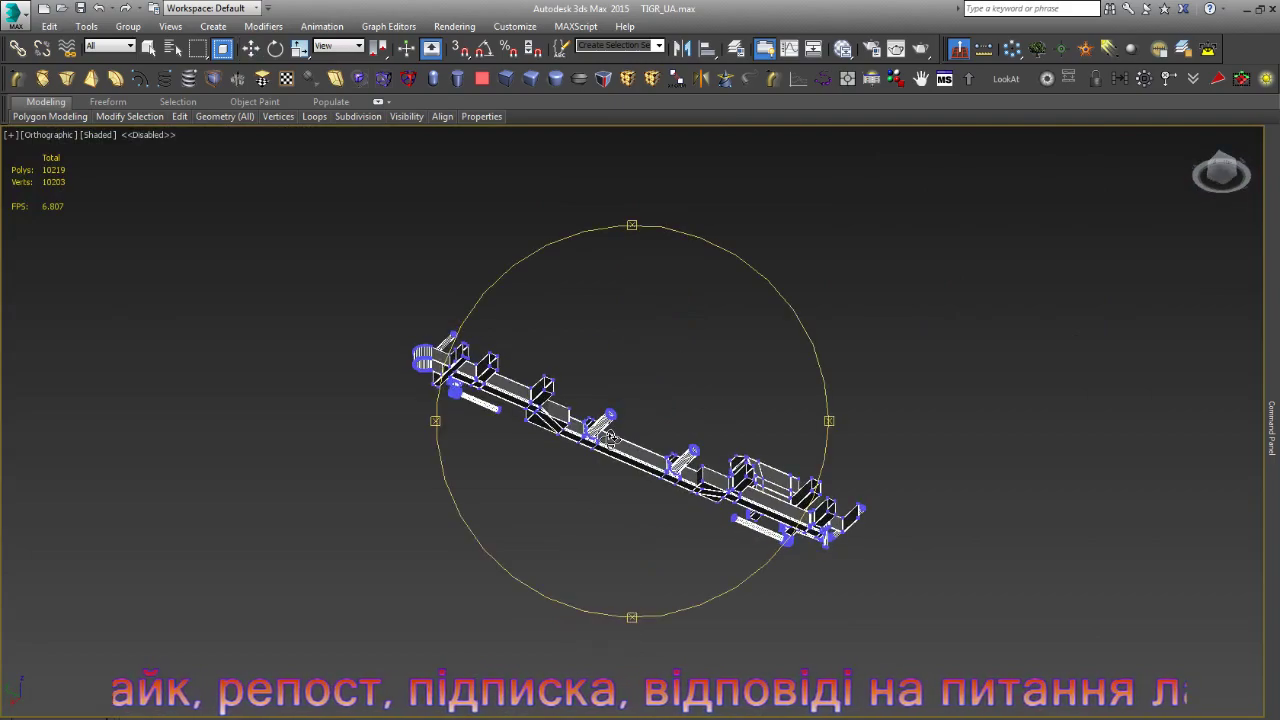
pyautogui.scroll(5, 444, 347)
pyautogui.scroll(3, 673, 512)
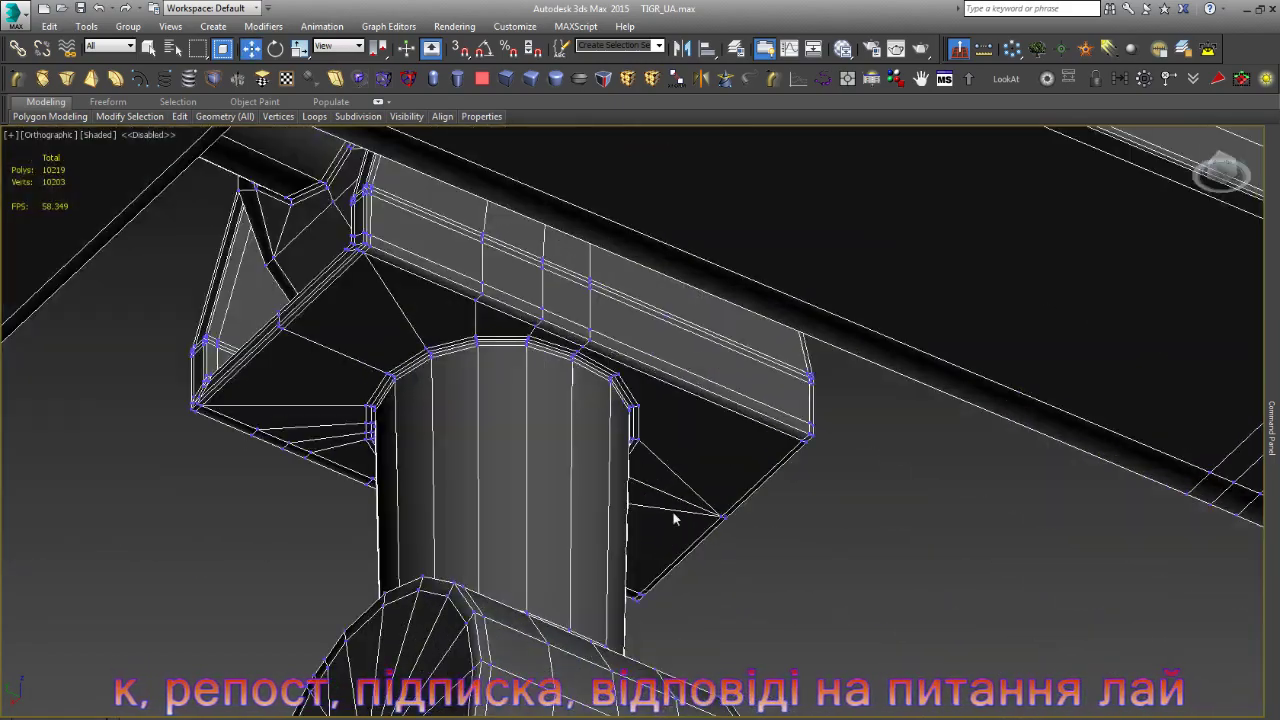
pyautogui.scroll(3, 705, 425)
pyautogui.scroll(3, 588, 217)
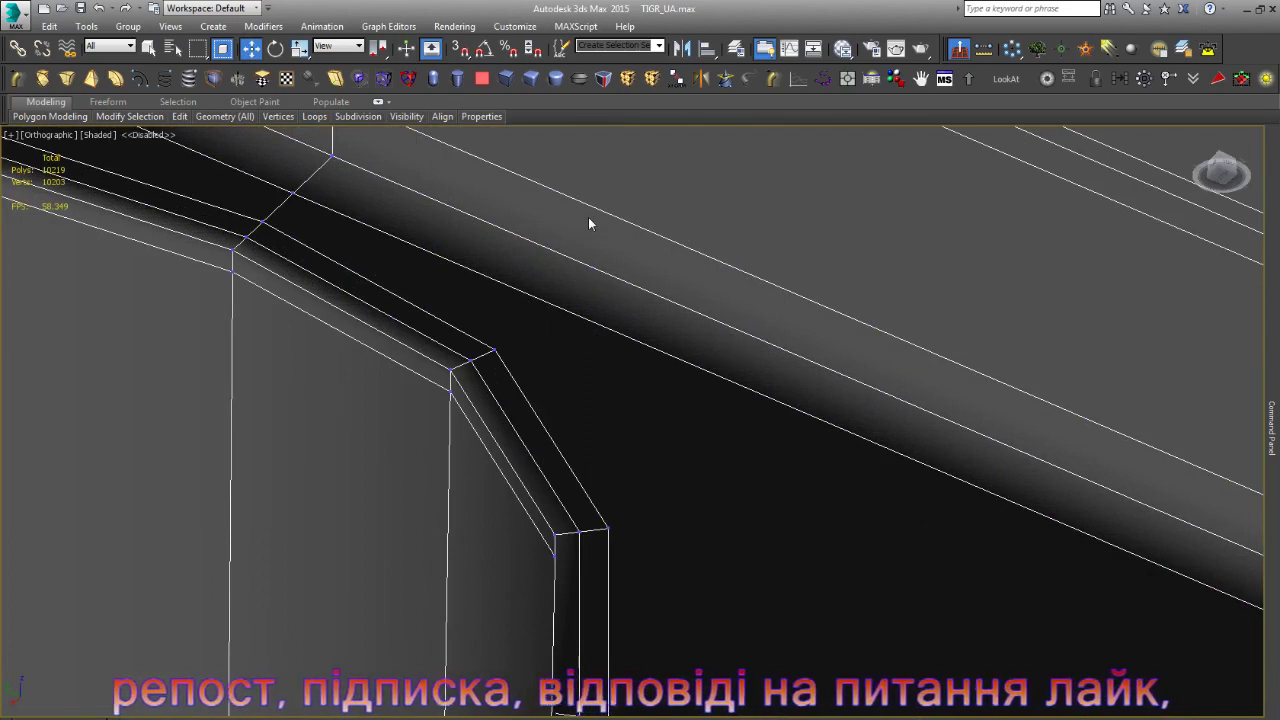
# - Cut two new edges across the frame faces
pyautogui.hotkey('alt', 'c')
pyautogui.click(552, 297)
pyautogui.rightClick(556, 296)
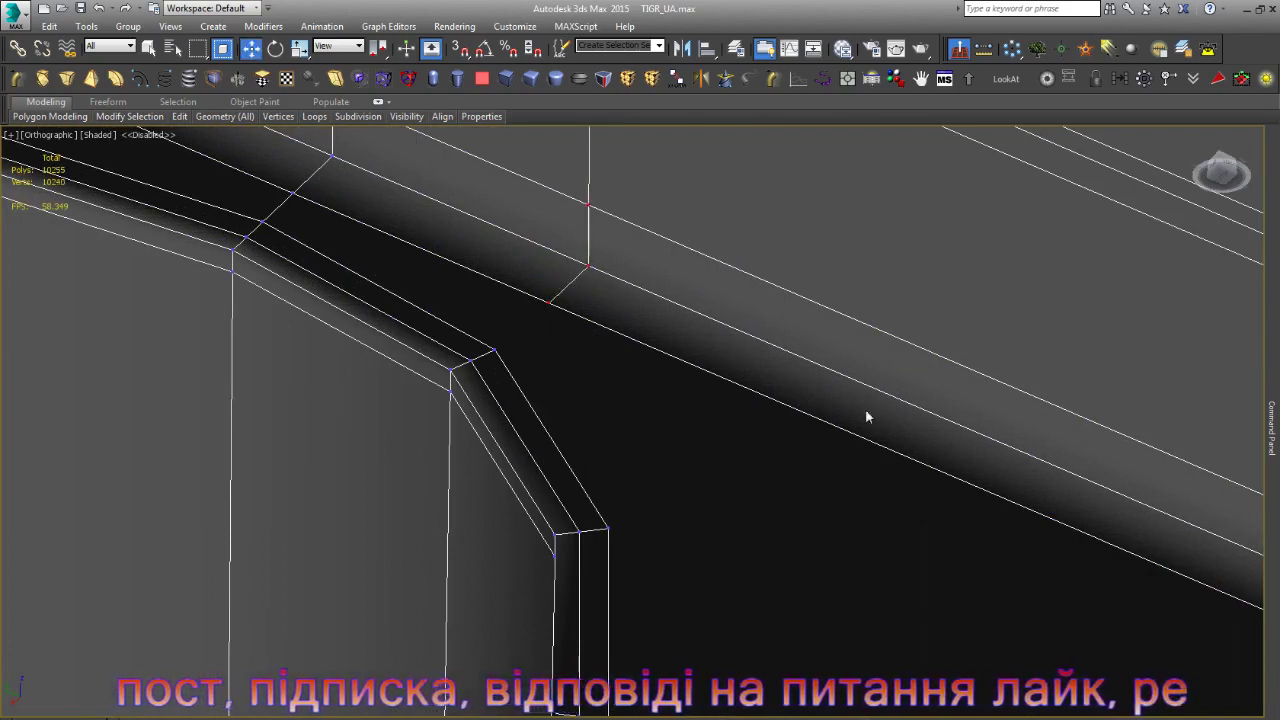
pyautogui.hotkey('alt', 'c')
pyautogui.click(930, 412)
pyautogui.click(890, 450)
pyautogui.rightClick(830, 416)
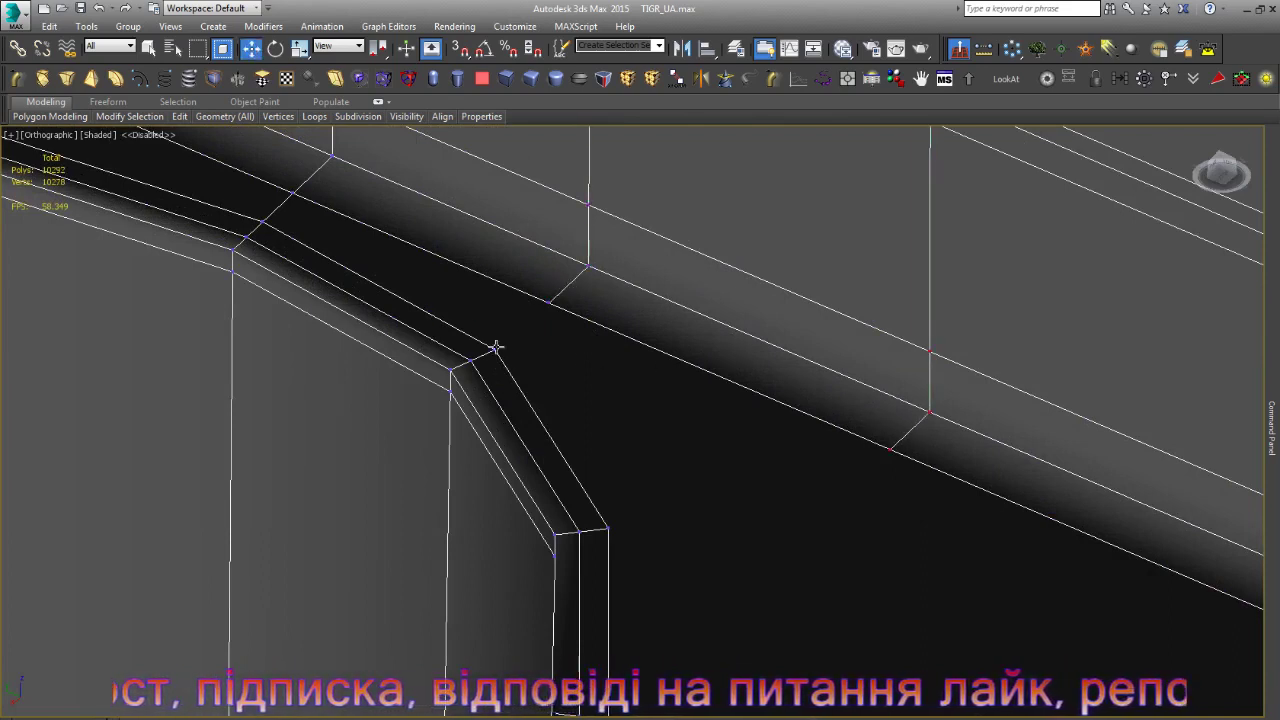
pyautogui.scroll(-2, 632, 430)
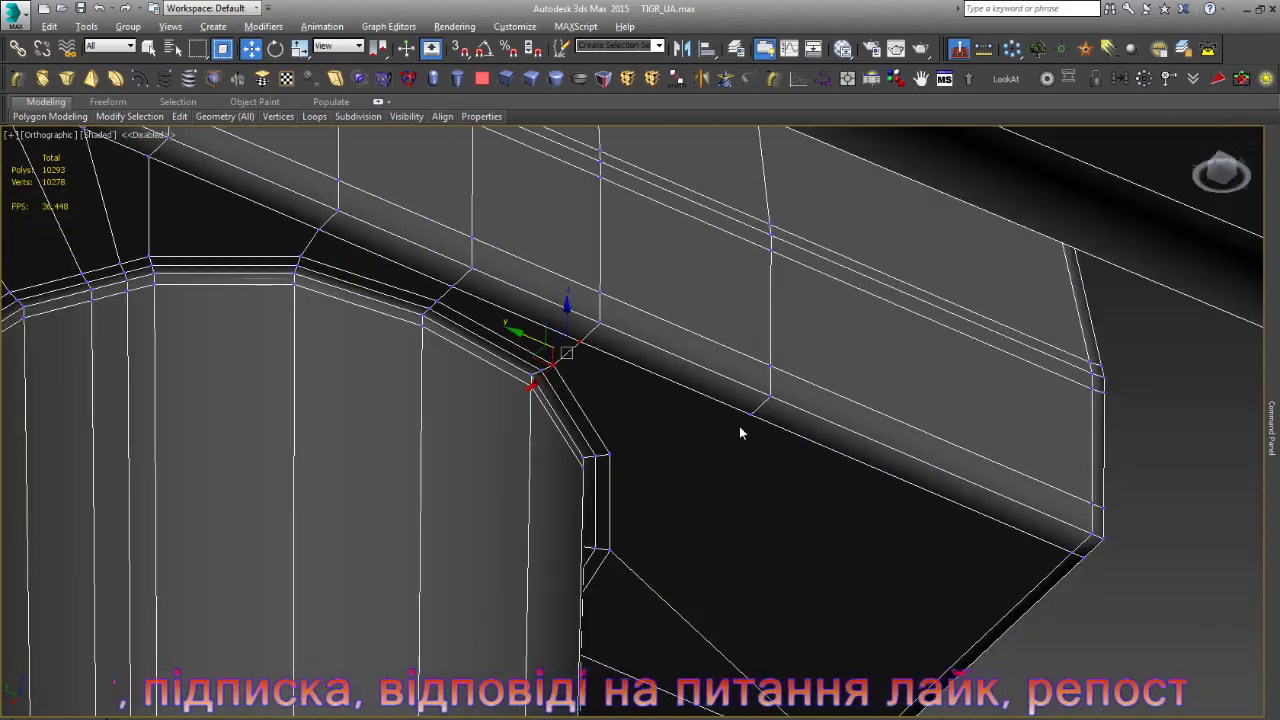
# - Connect two pairs of corner vertices with new edges using Ctrl+Shift+E
pyautogui.click(751, 417)
pyautogui.keyDown('ctrl'); pyautogui.click(611, 457); pyautogui.keyUp('ctrl')
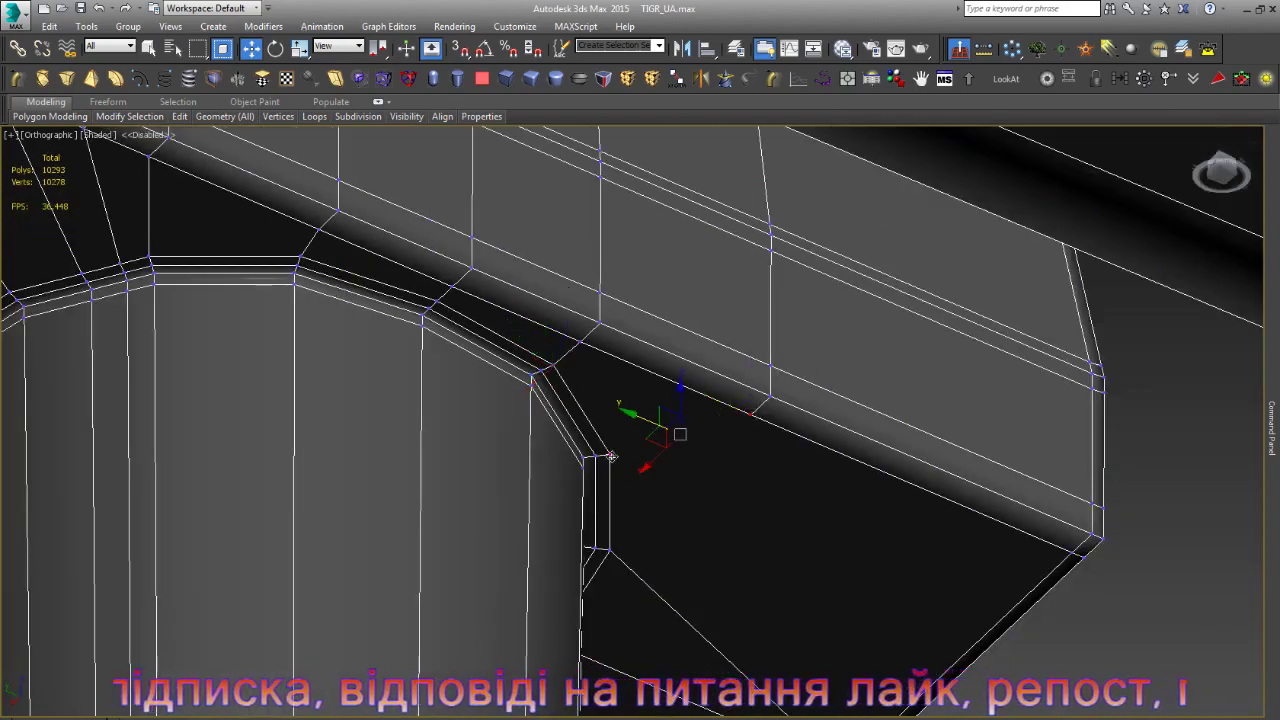
pyautogui.hotkey('ctrl', 'shift', 'e')
pyautogui.click(608, 548)
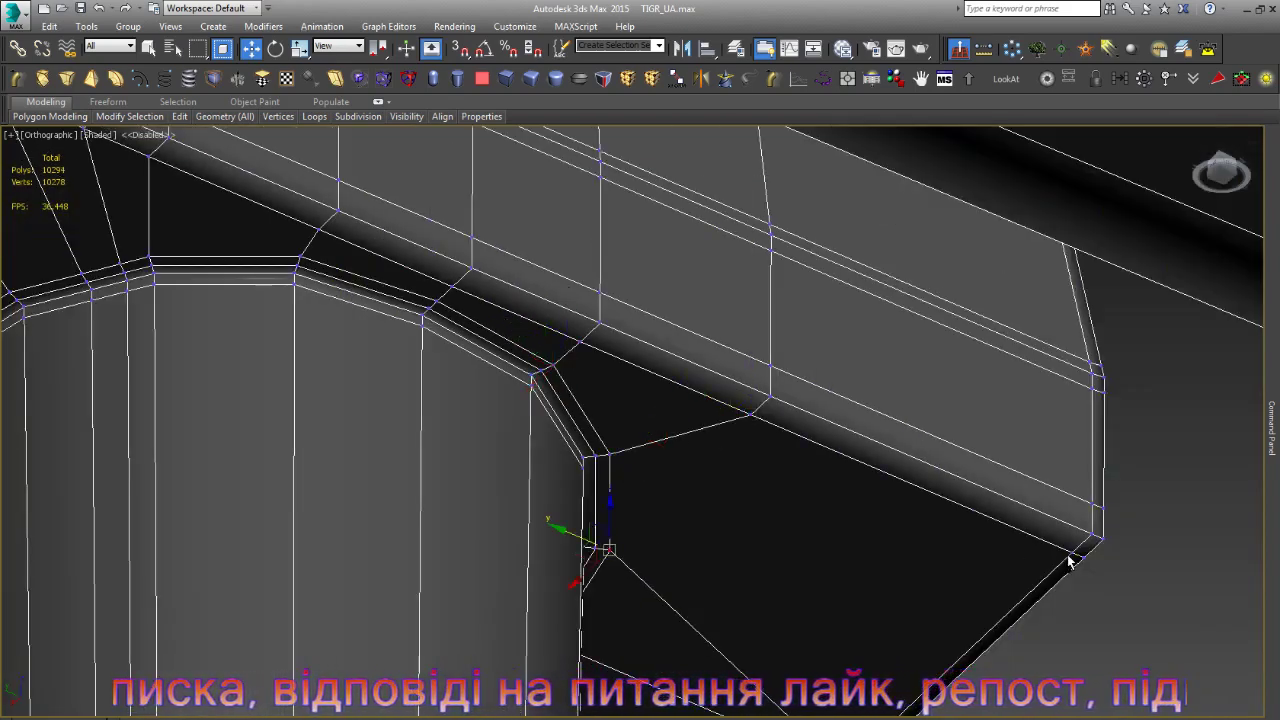
pyautogui.keyDown('ctrl'); pyautogui.click(1071, 552); pyautogui.keyUp('ctrl')
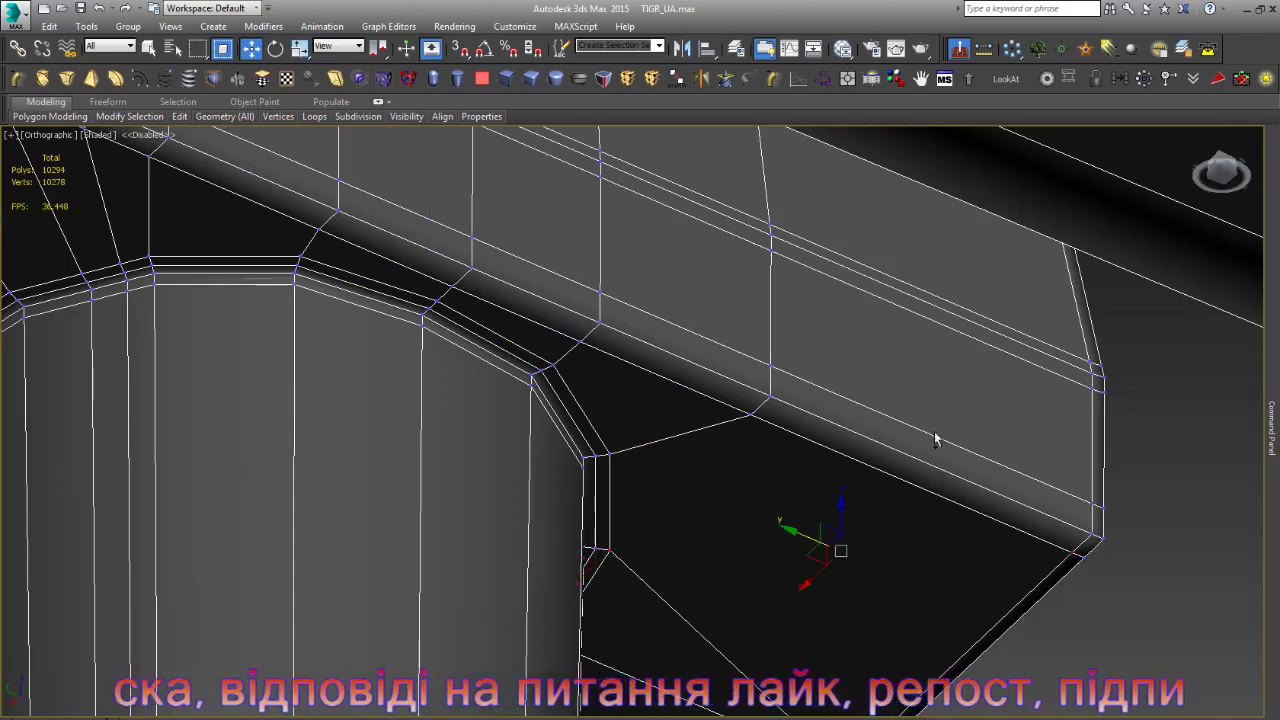
pyautogui.scroll(-5, 934, 434)
pyautogui.hotkey('ctrl', 'shift', 'e')
pyautogui.scroll(5, 894, 480)
# - Select the bracket's diagonal edge and the edge loop around column and bracket
pyautogui.press('2')
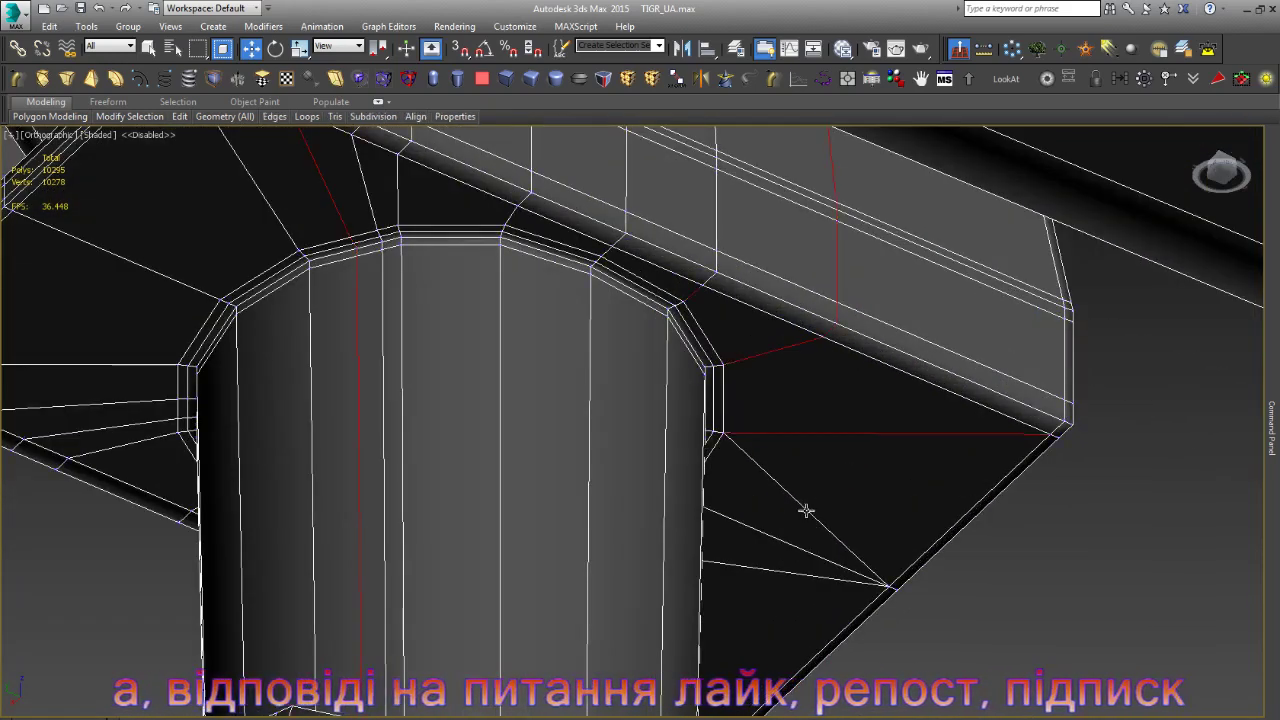
pyautogui.click(805, 509)
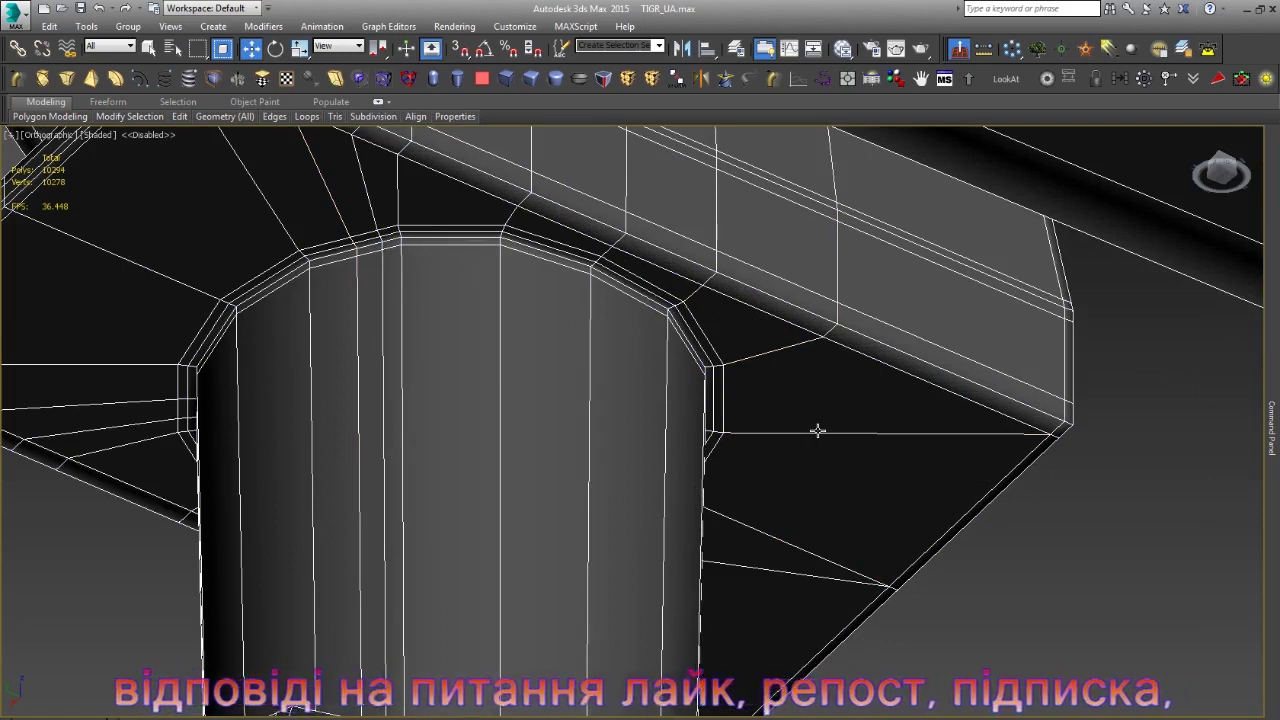
pyautogui.scroll(-4, 817, 430)
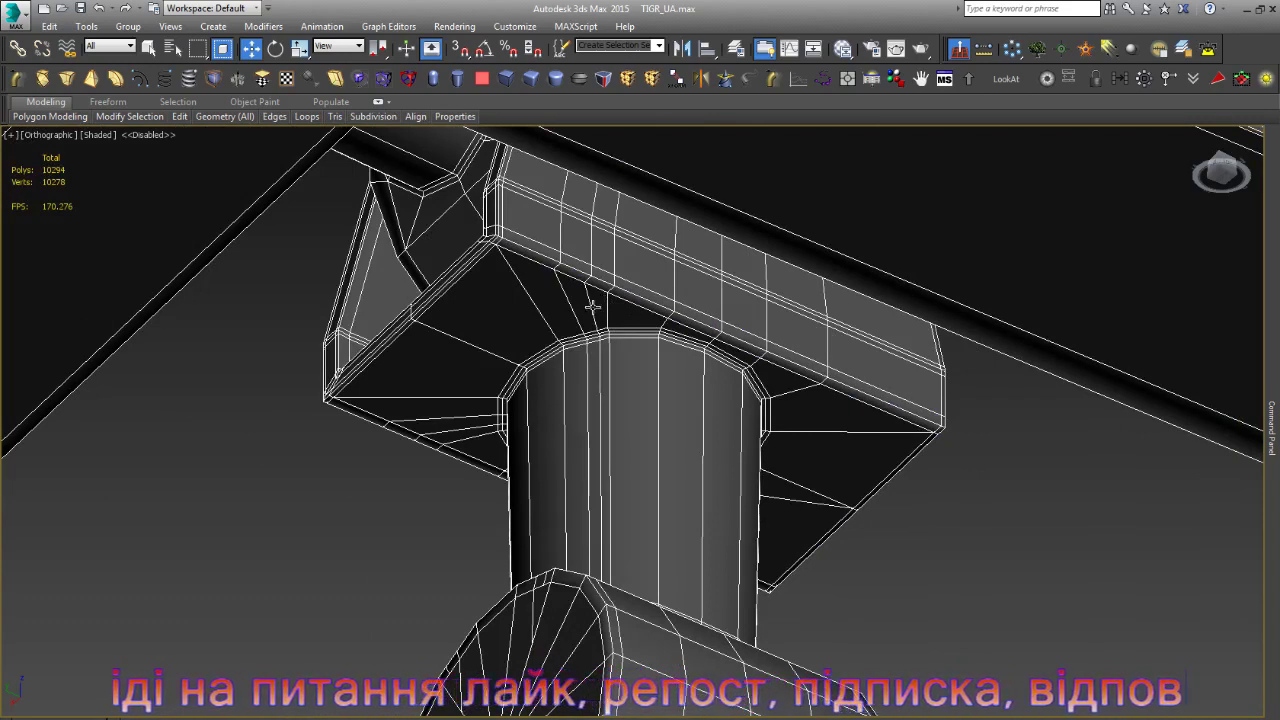
pyautogui.doubleClick(590, 306)
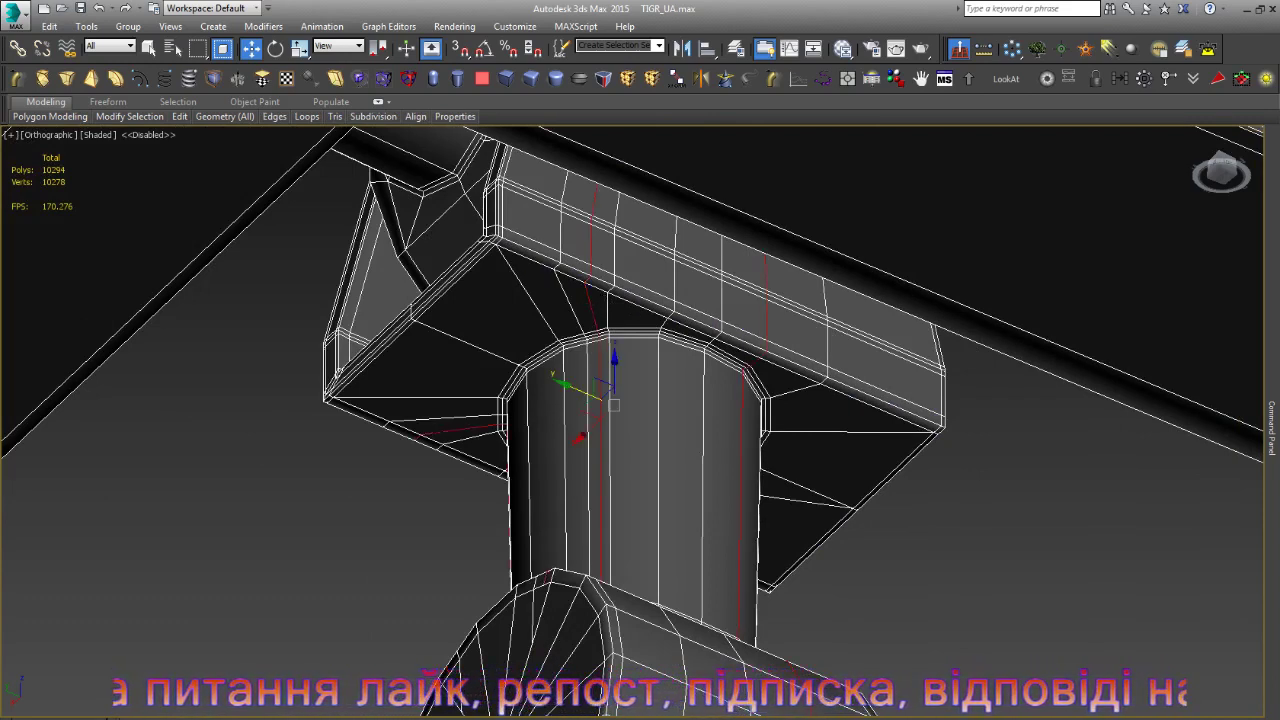
pyautogui.press('e')
pyautogui.moveTo(700, 420)
pyautogui.keyDown('alt'); pyautogui.mouseDown(button='middle')
pyautogui.moveTo(789, 486)
pyautogui.moveTo(786, 506)
pyautogui.moveTo(780, 494)
pyautogui.moveTo(849, 494)
pyautogui.moveTo(872, 448)
pyautogui.moveTo(971, 491)
pyautogui.mouseUp(button='middle'); pyautogui.keyUp('alt')
pyautogui.moveTo(712, 428)
pyautogui.keyDown('alt'); pyautogui.mouseDown(button='middle')
pyautogui.moveTo(675, 493)
pyautogui.moveTo(655, 455)
pyautogui.mouseUp(button='middle'); pyautogui.keyUp('alt')
pyautogui.scroll(-2, 660, 470)
pyautogui.scroll(-2, 655, 455)
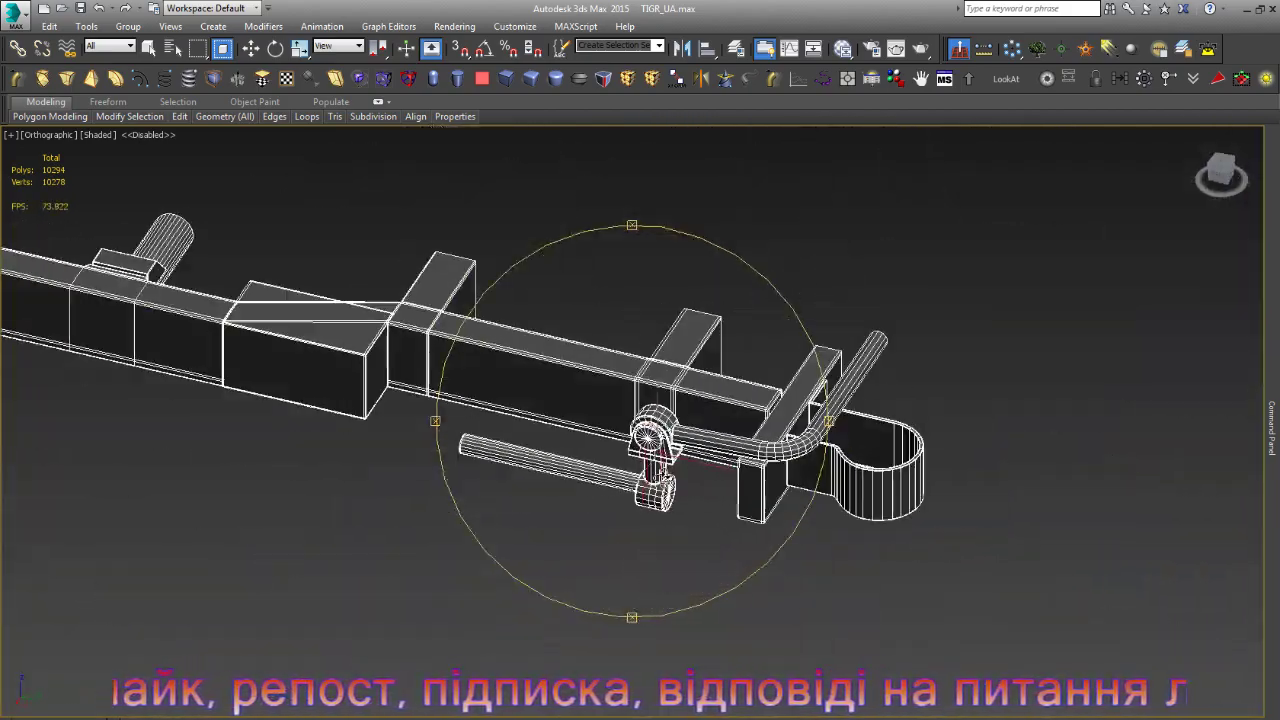
# - Exit edge editing, deselect the frame and zoom out to the whole model
pyautogui.press('w')
pyautogui.click(1195, 199)
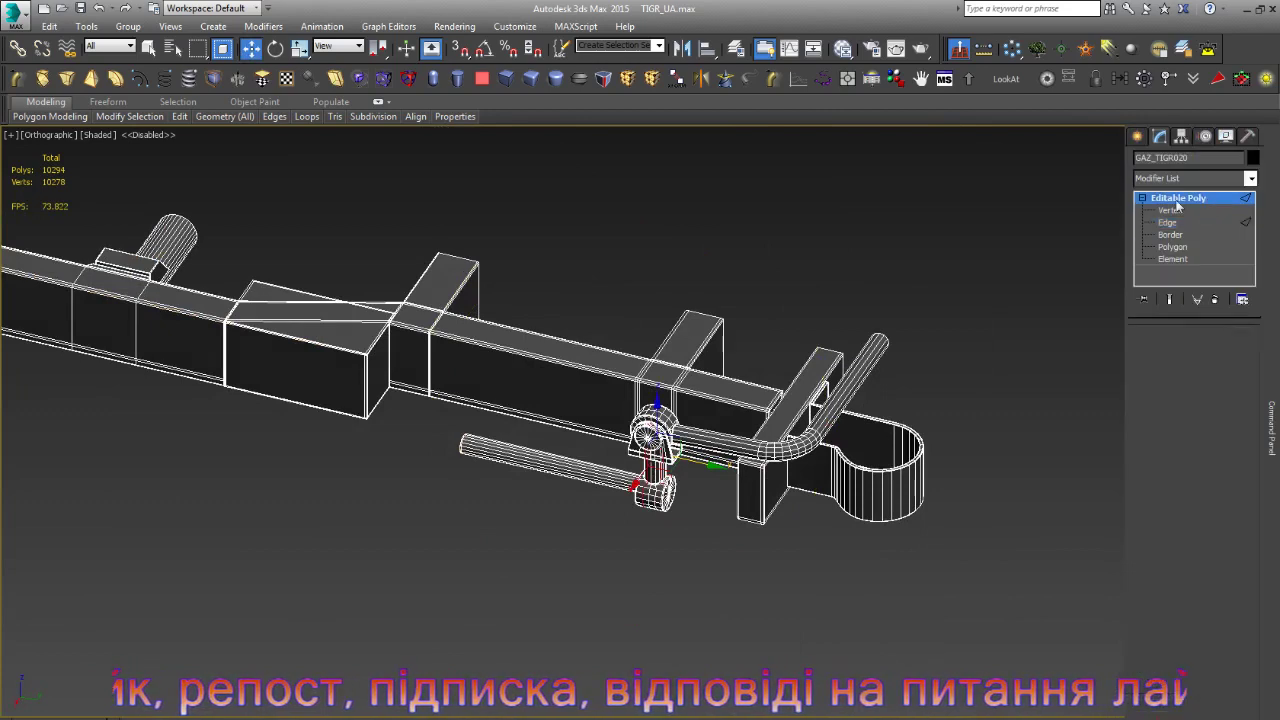
pyautogui.click(1024, 273)
pyautogui.press('z')
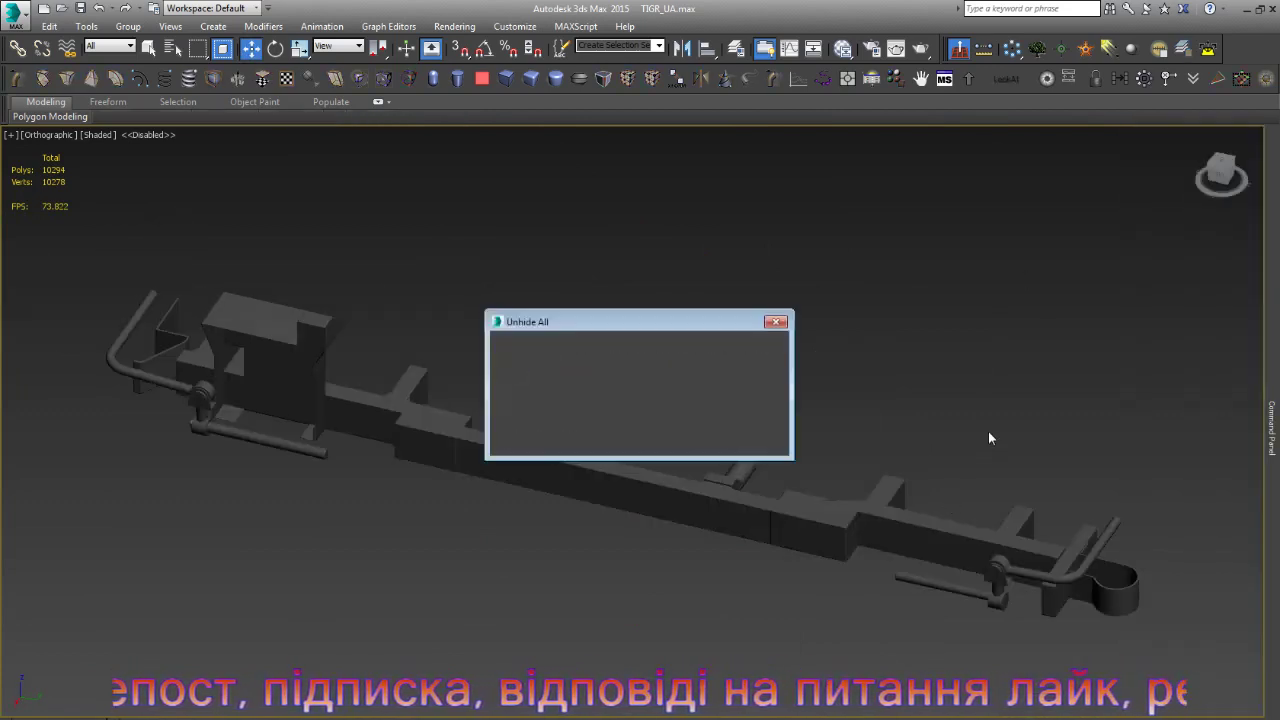
# - Unhide all vehicle parts and orbit to view the truck from below
pyautogui.click(725, 437)
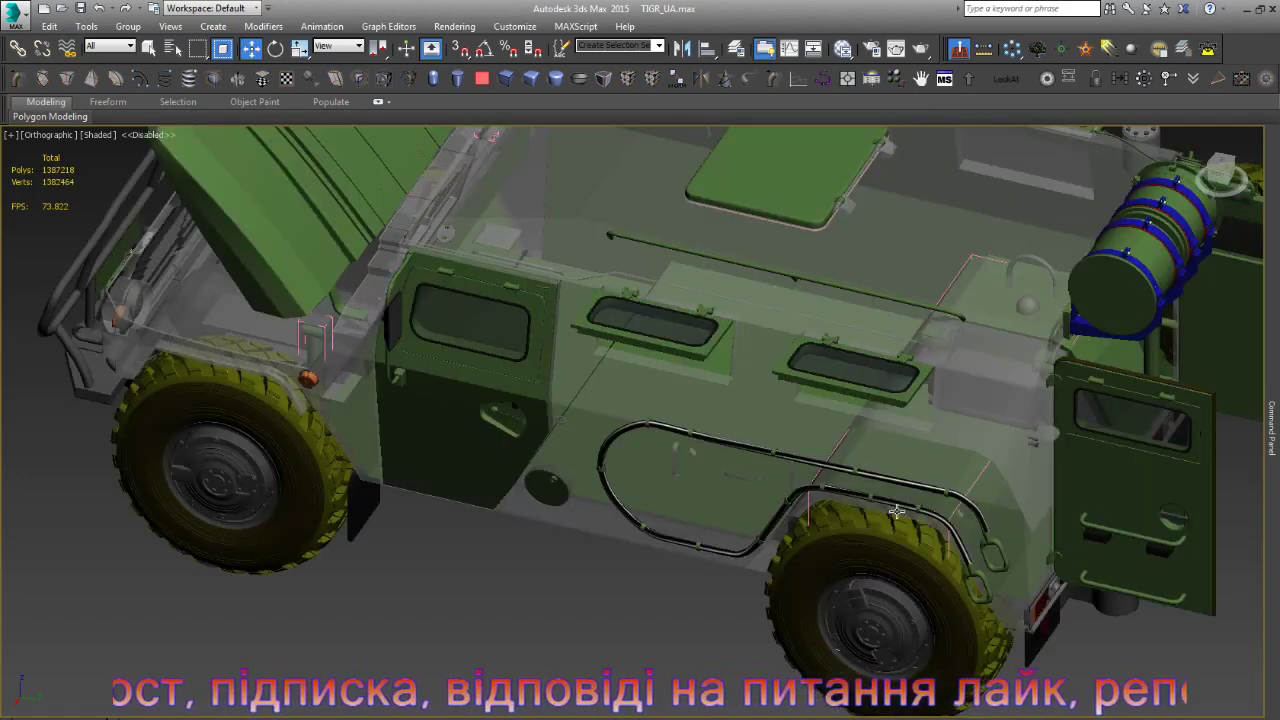
pyautogui.hotkey('ctrl', 'r')
pyautogui.scroll(-3, 713, 457)
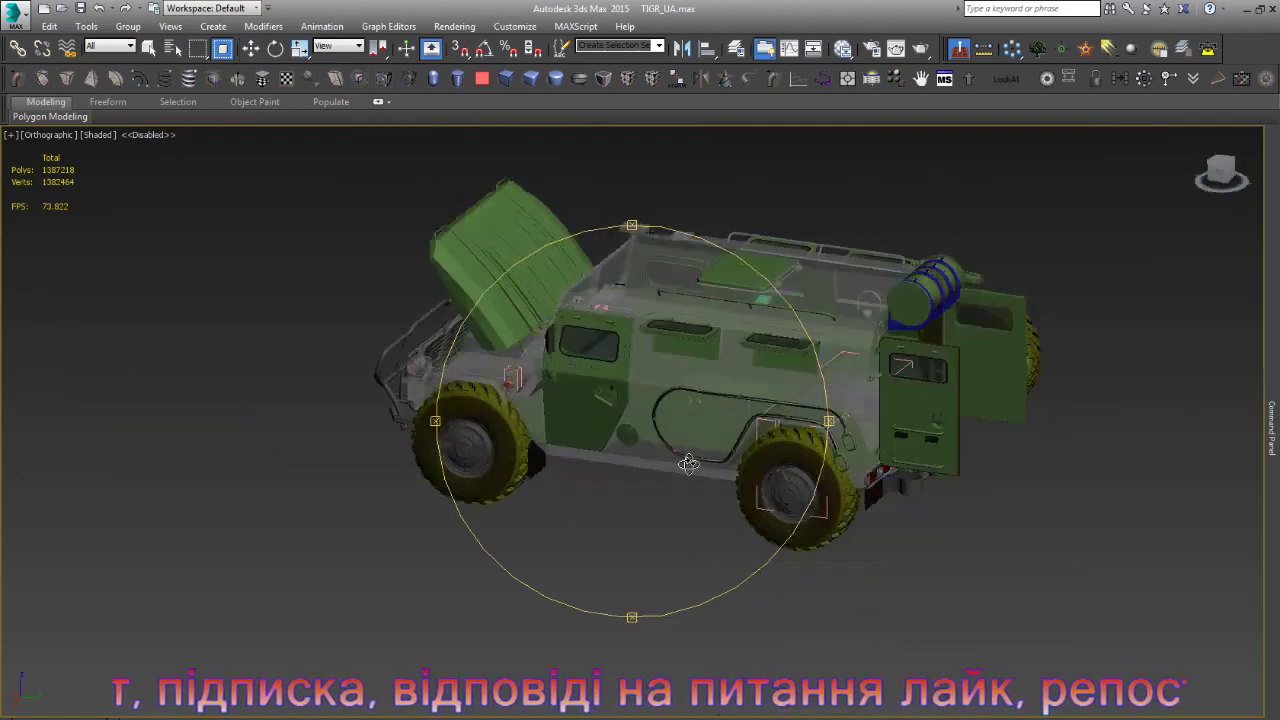
pyautogui.moveTo(713, 457); pyautogui.dragTo(693, 365)
pyautogui.rightClick(693, 365)
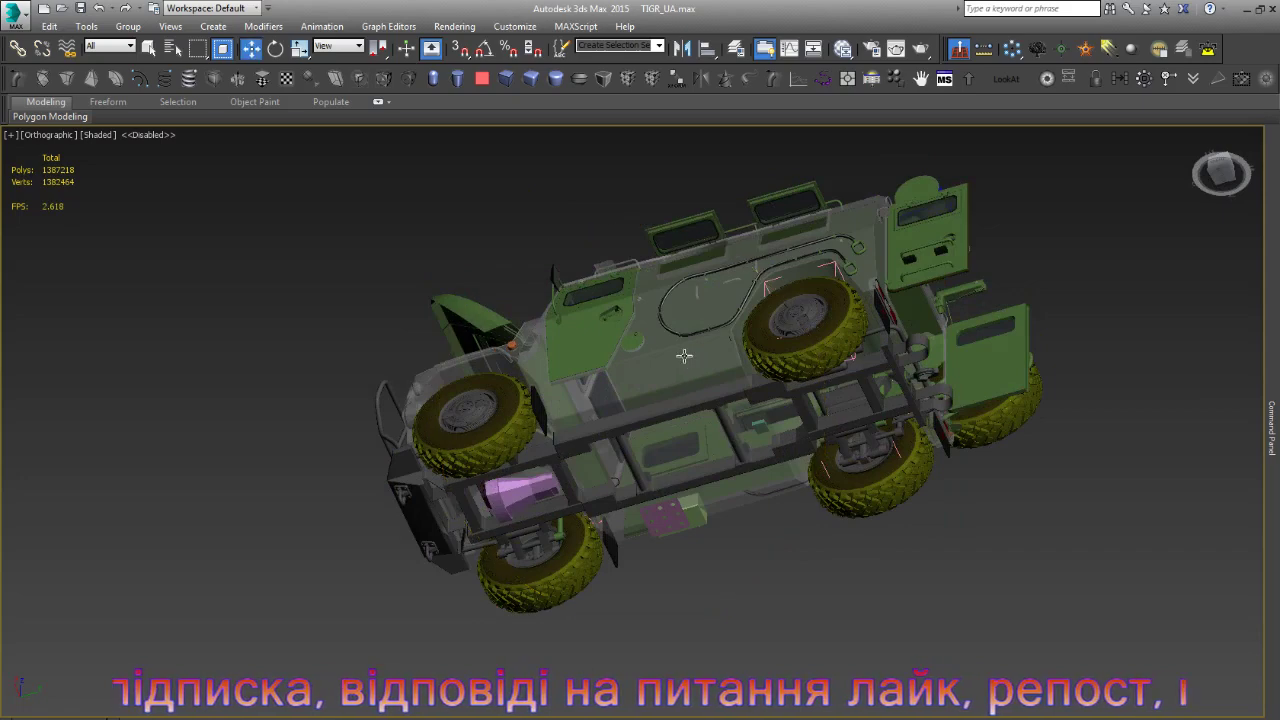
# - Select the front door, test-rotate it open, undo, then hide the door
pyautogui.click(684, 355)
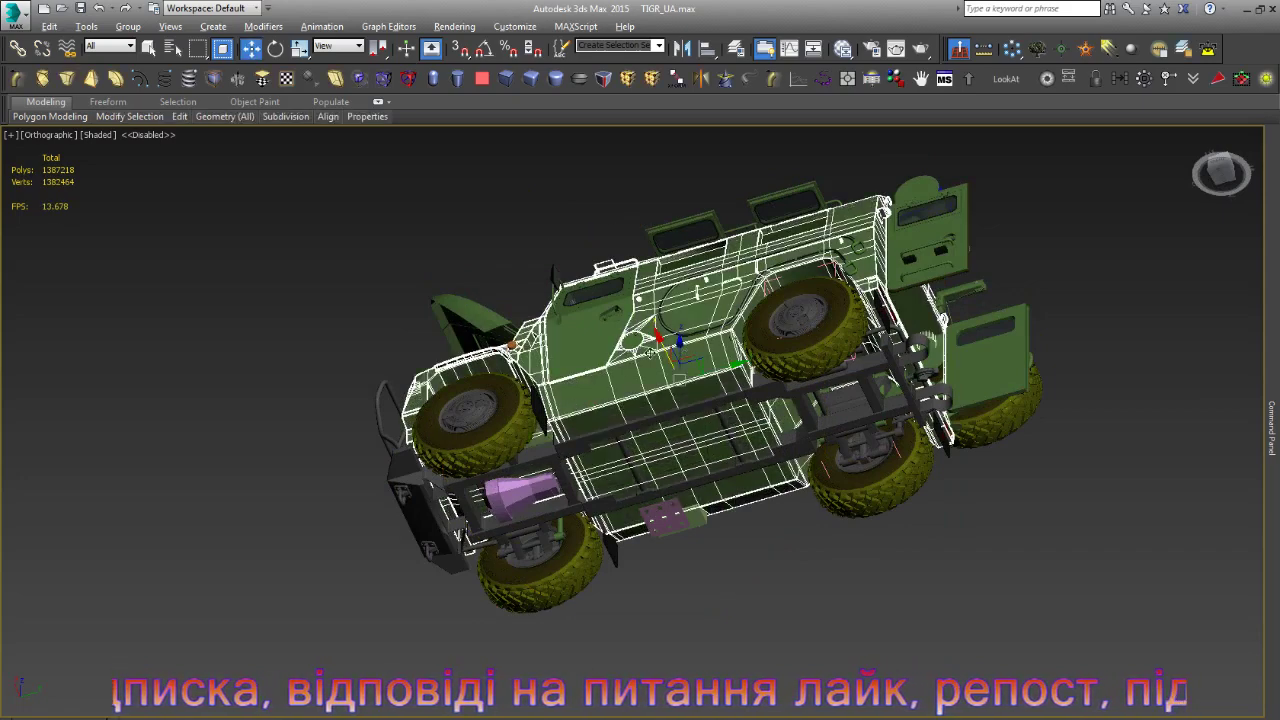
pyautogui.click(590, 330)
pyautogui.press('z')
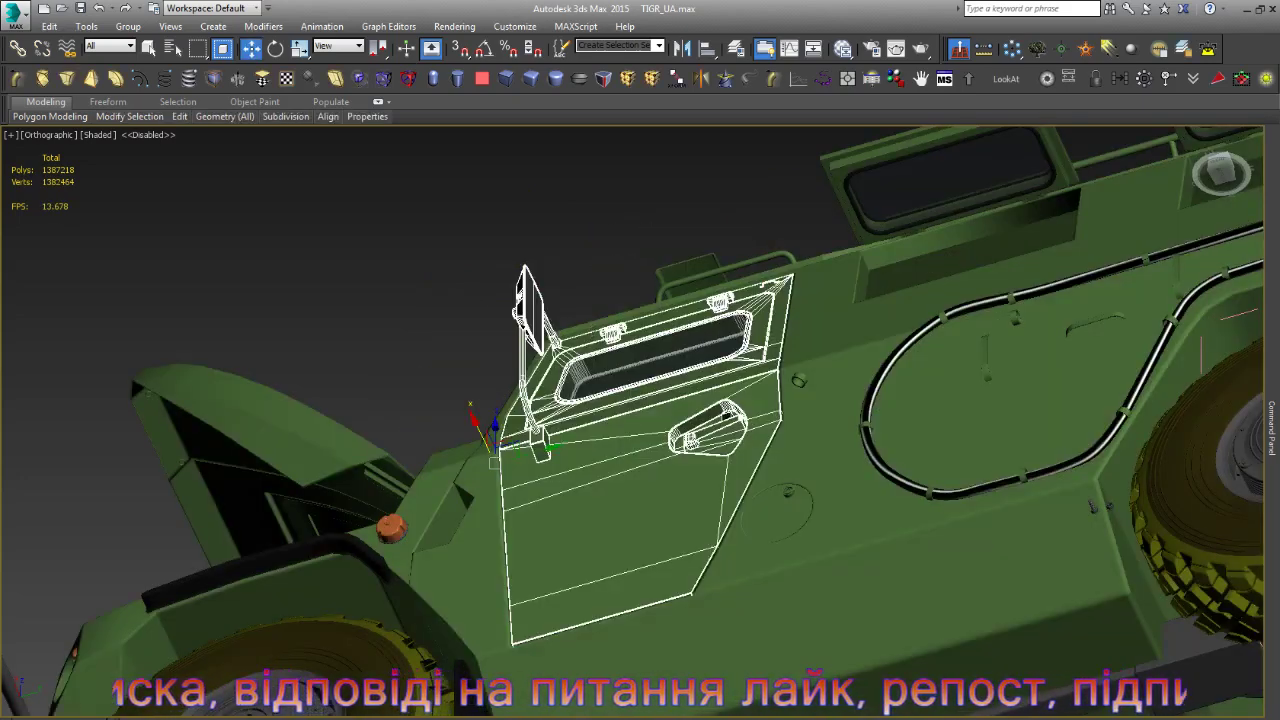
pyautogui.hotkey('alt', 'w')
pyautogui.hotkey('alt', 'w')
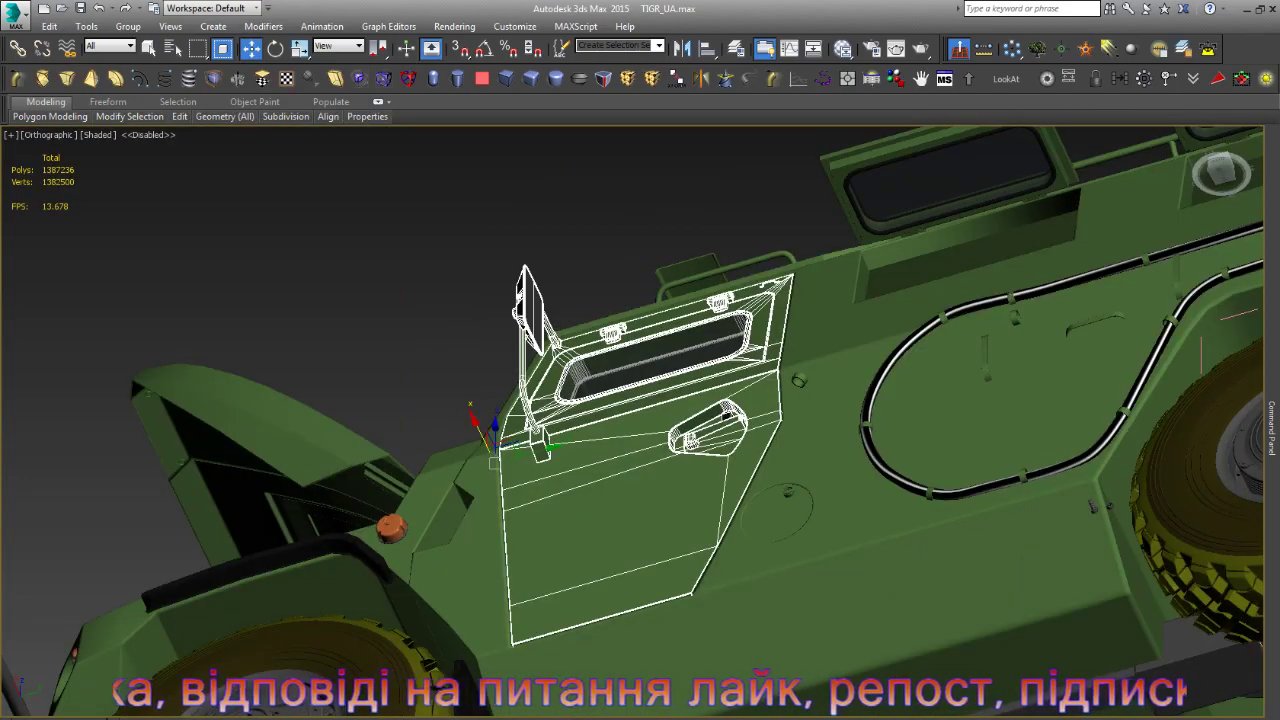
pyautogui.keyDown('alt'); pyautogui.moveTo(690, 440); pyautogui.dragTo(727, 425, button='middle'); pyautogui.keyUp('alt')
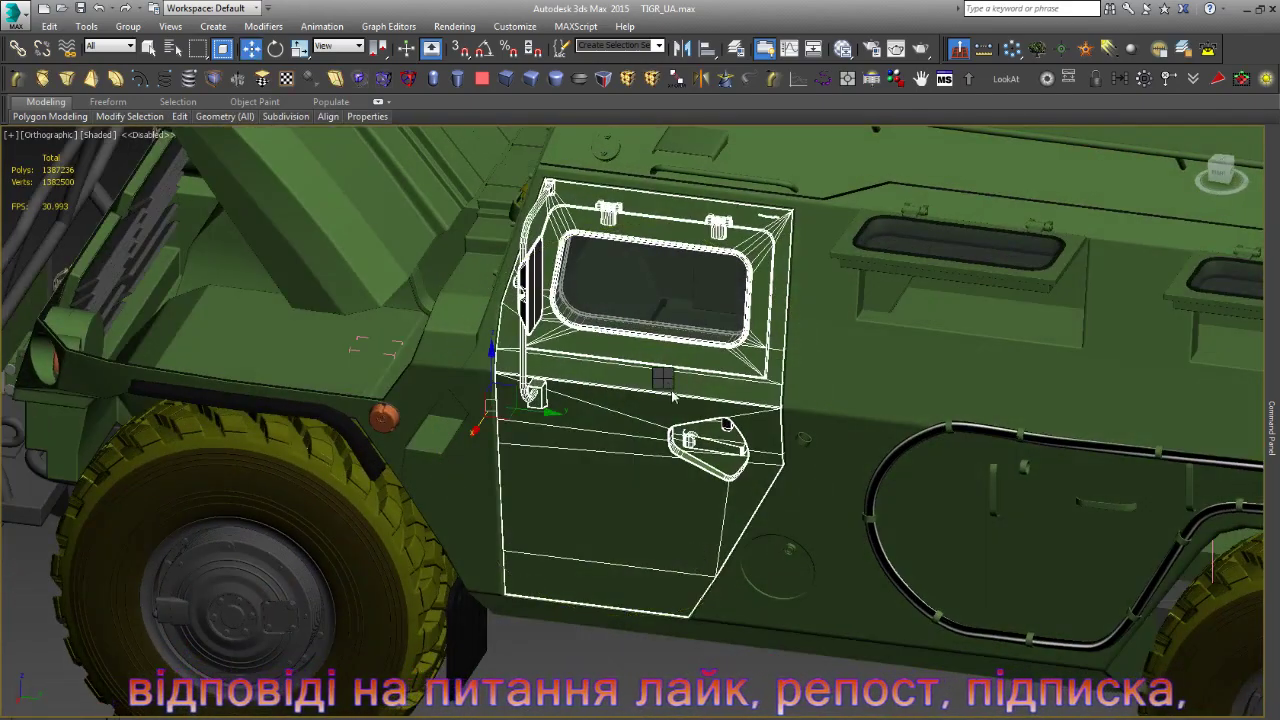
pyautogui.press('e')
pyautogui.moveTo(556, 412); pyautogui.dragTo(458, 443)
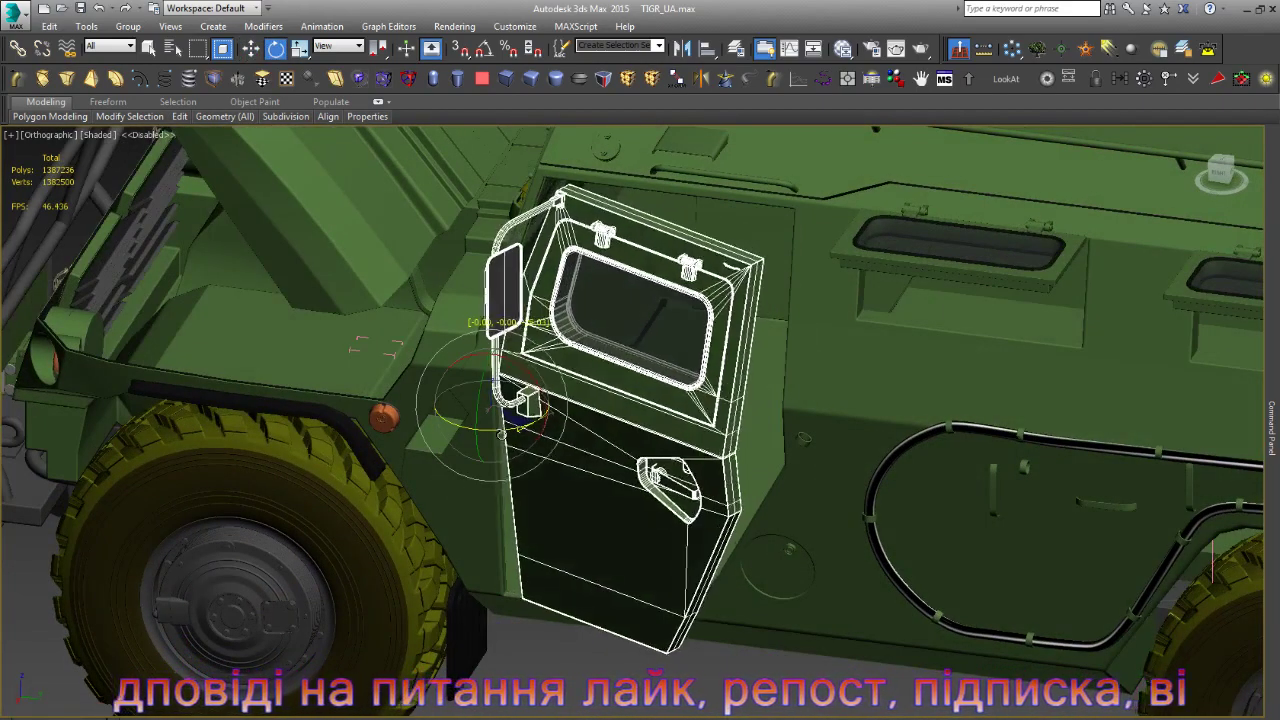
pyautogui.hotkey('ctrl', 'z')
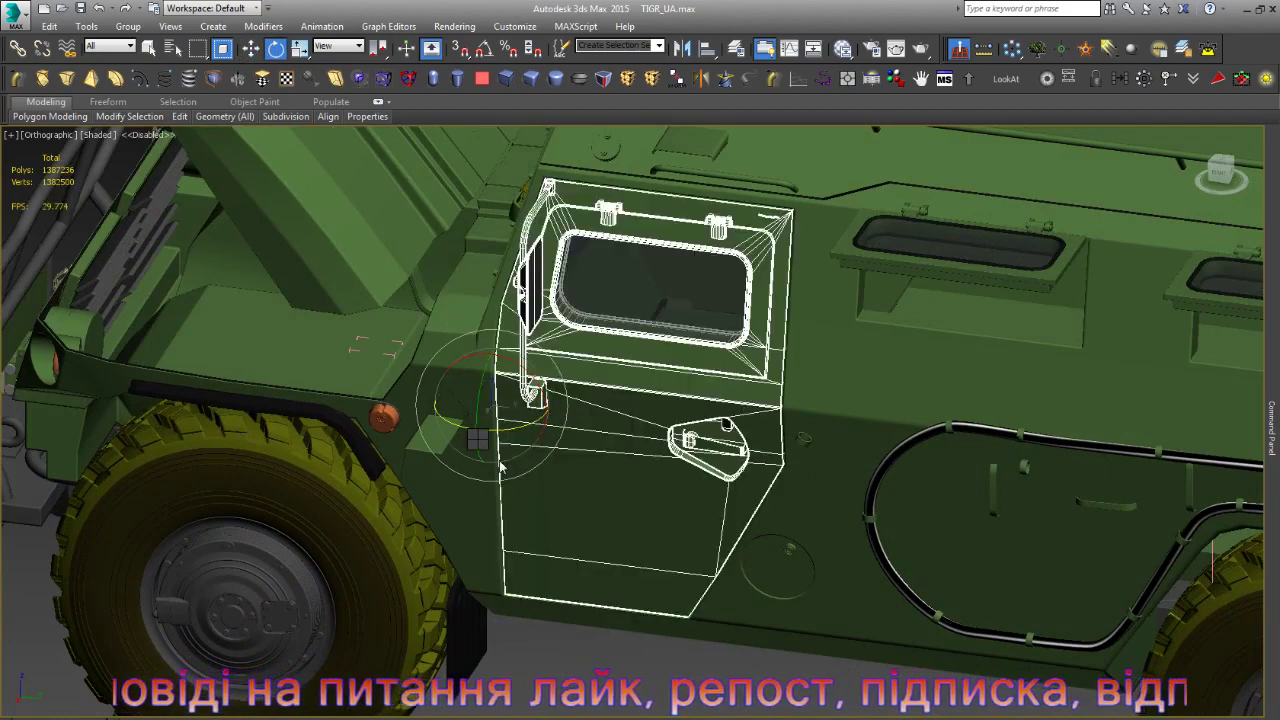
pyautogui.press('w')
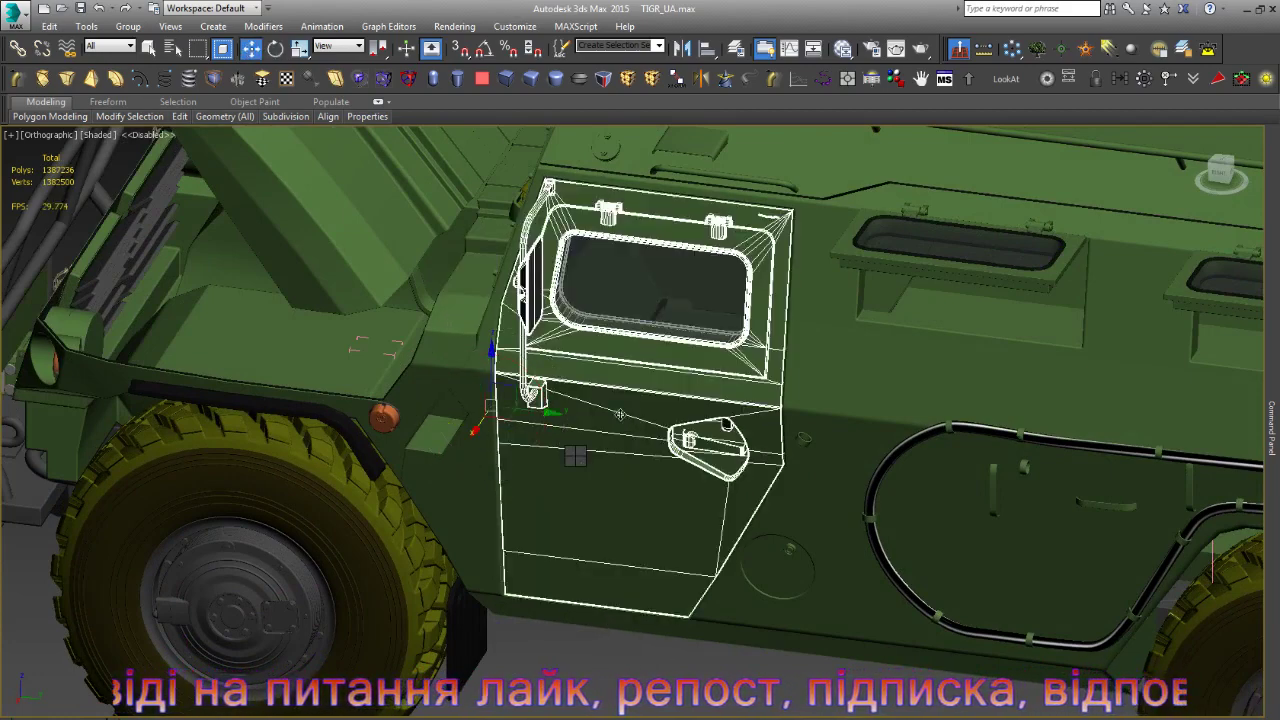
pyautogui.press('Delete')
# - Create a Box on the door opening's floor and move it up along Z
pyautogui.click(620, 414)
pyautogui.scroll(2, 618, 444)
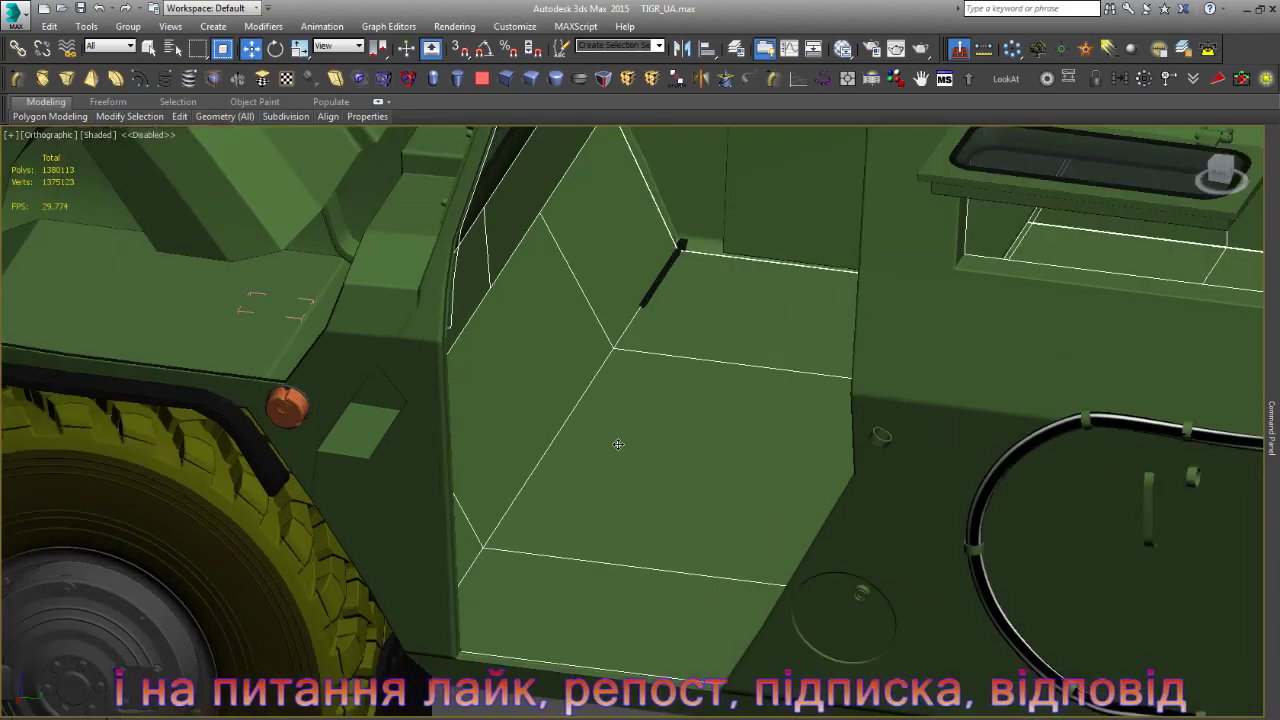
pyautogui.click(507, 78)
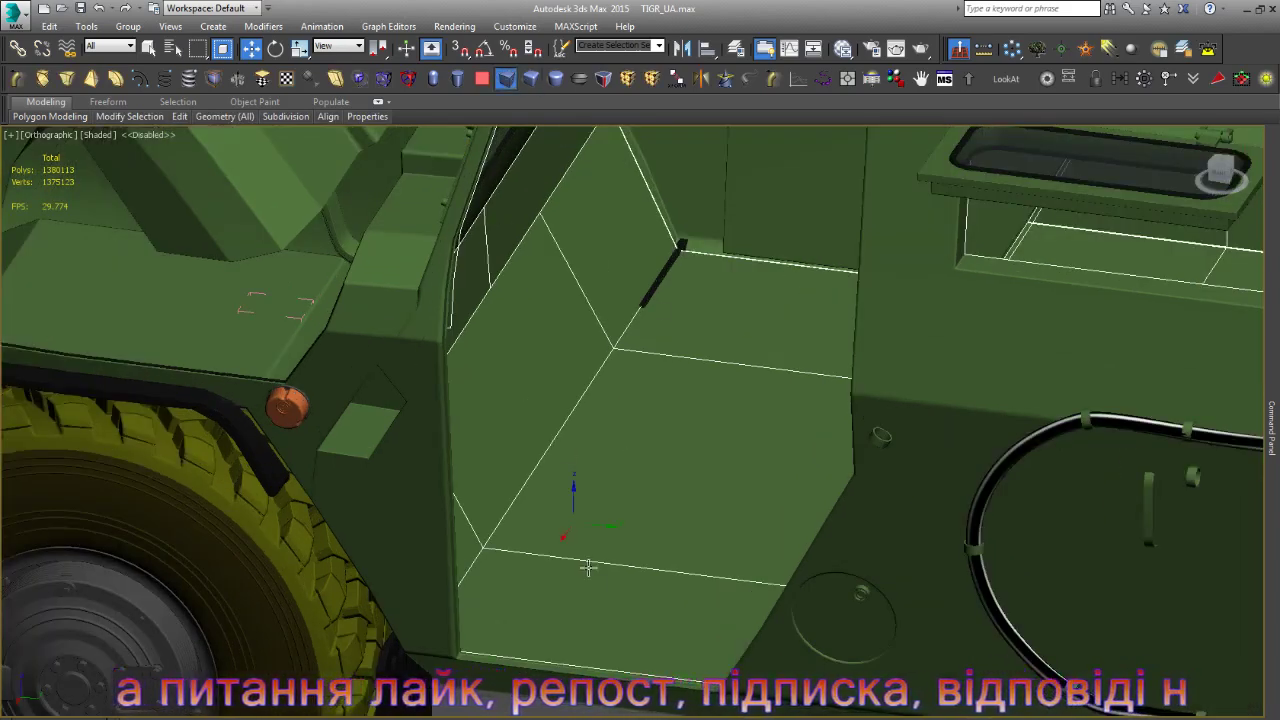
pyautogui.moveTo(600, 598); pyautogui.dragTo(631, 477)
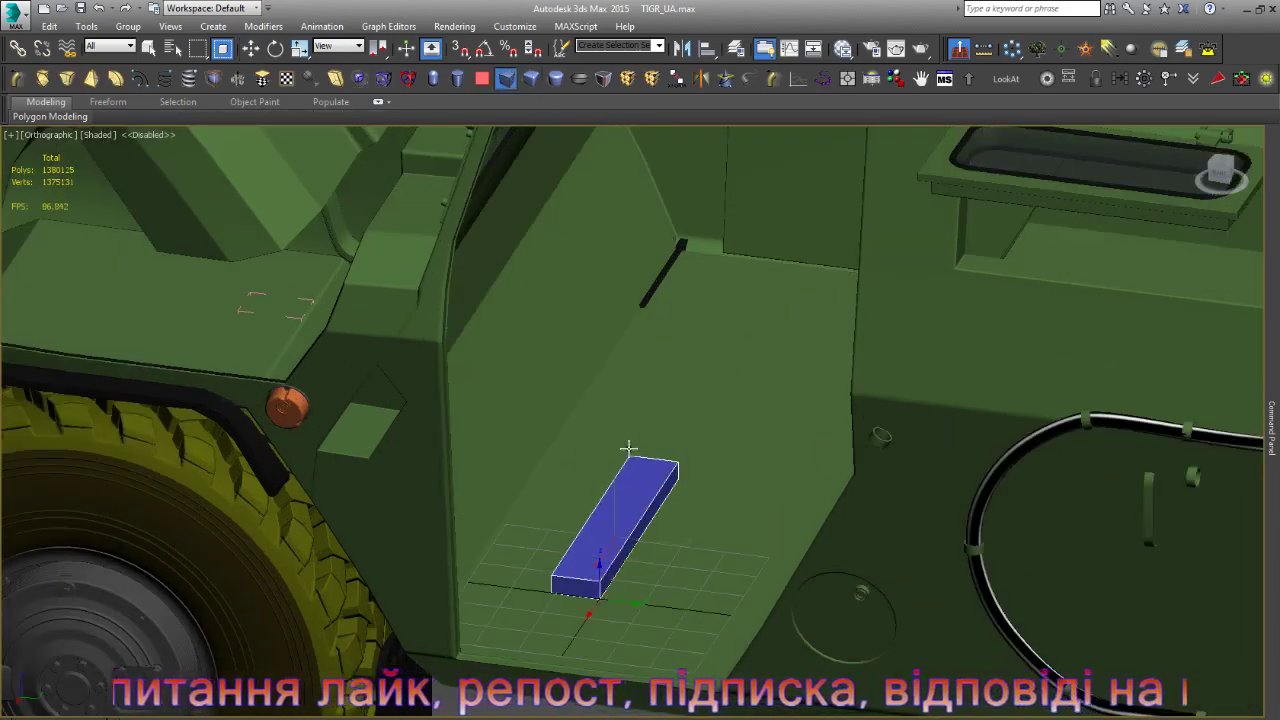
pyautogui.click(633, 390)
pyautogui.press('w')
pyautogui.scroll(-3, 643, 461)
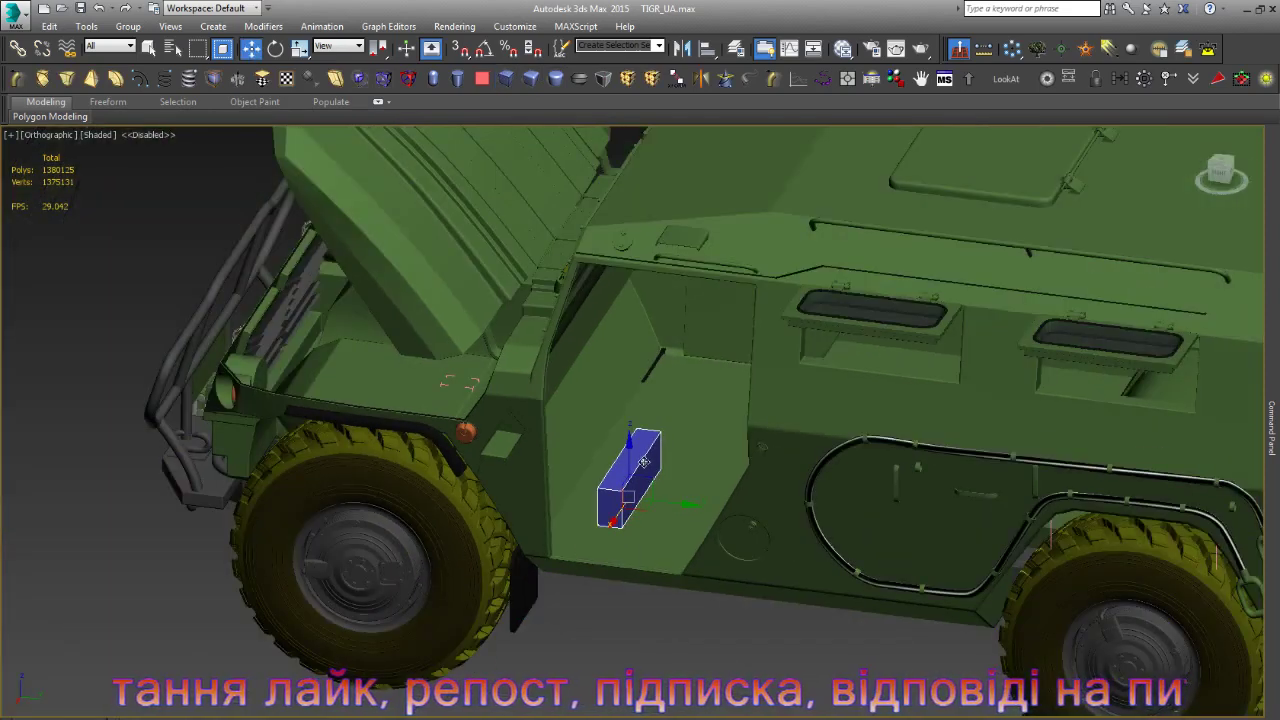
pyautogui.moveTo(631, 457); pyautogui.dragTo(637, 303)
pyautogui.scroll(5, 637, 303)
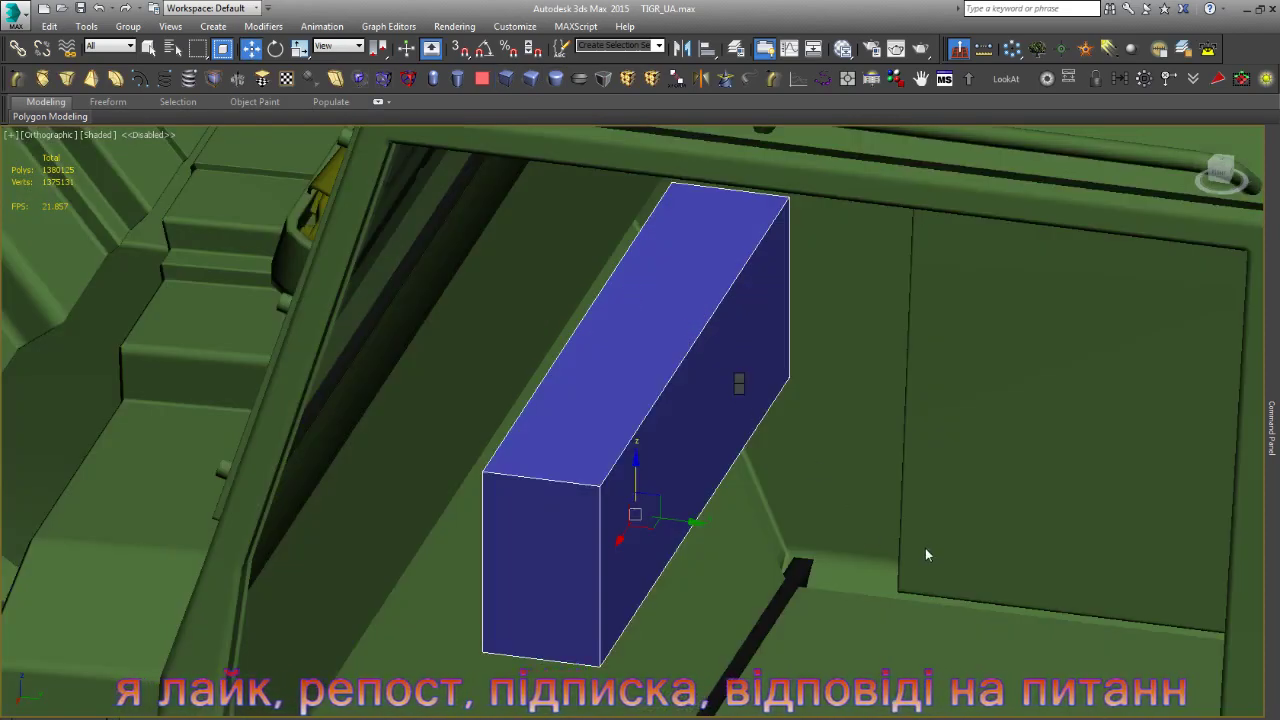
# - In the Left view, raise the box and shift its corner vertices to slant the front edge
pyautogui.press('l')
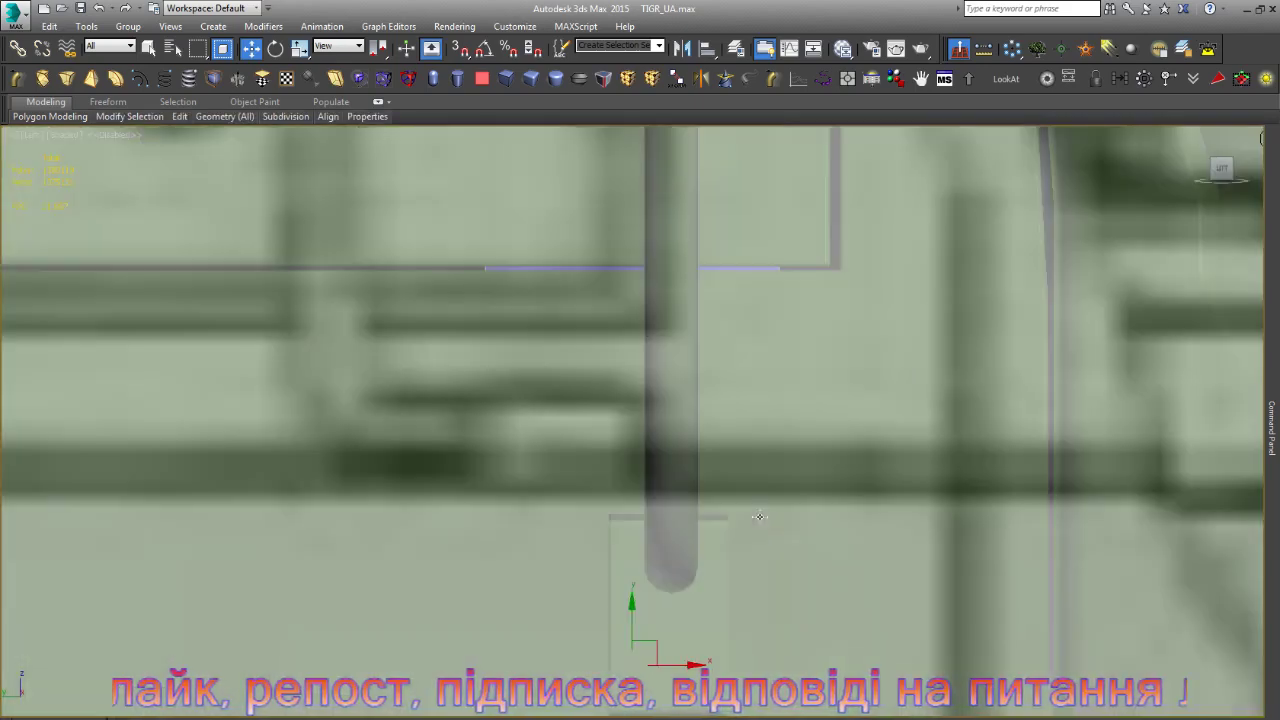
pyautogui.scroll(-5, 759, 517)
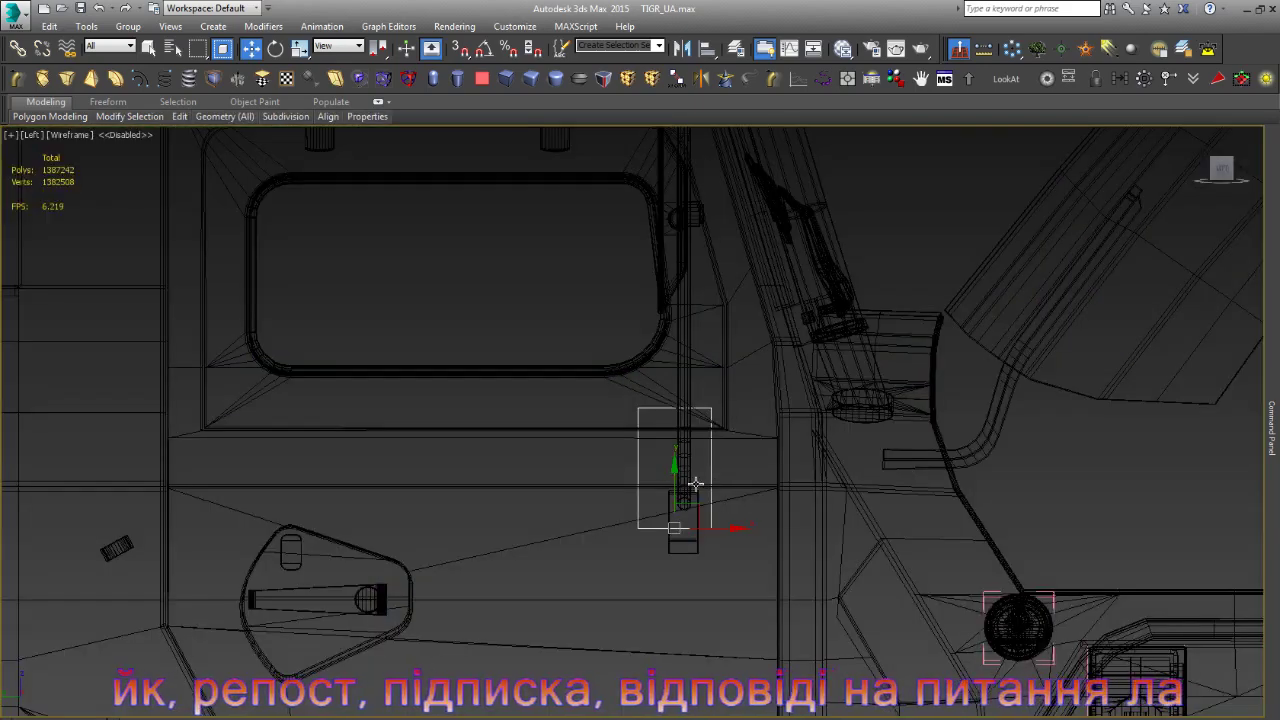
pyautogui.moveTo(676, 490); pyautogui.dragTo(696, 428)
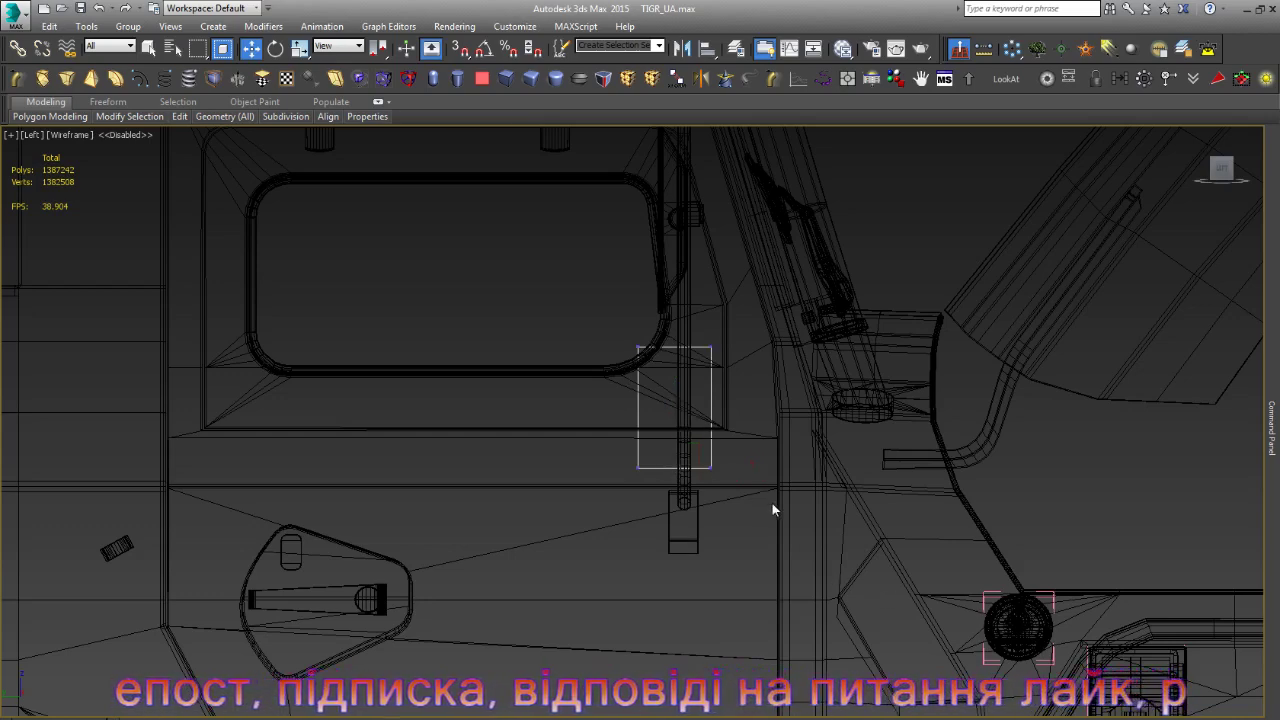
pyautogui.press('1')
pyautogui.moveTo(774, 502); pyautogui.dragTo(691, 434)
pyautogui.moveTo(758, 479); pyautogui.dragTo(800, 385)
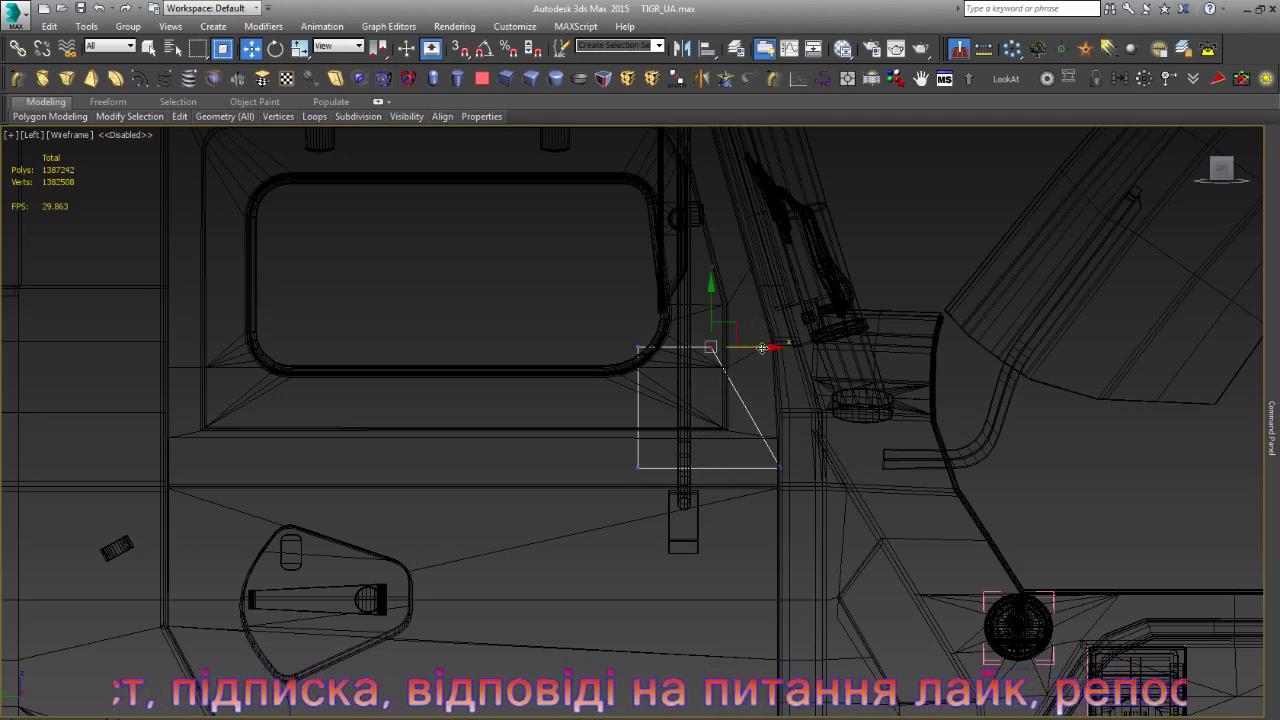
pyautogui.moveTo(762, 347); pyautogui.dragTo(786, 347)
pyautogui.moveTo(831, 514); pyautogui.dragTo(731, 333)
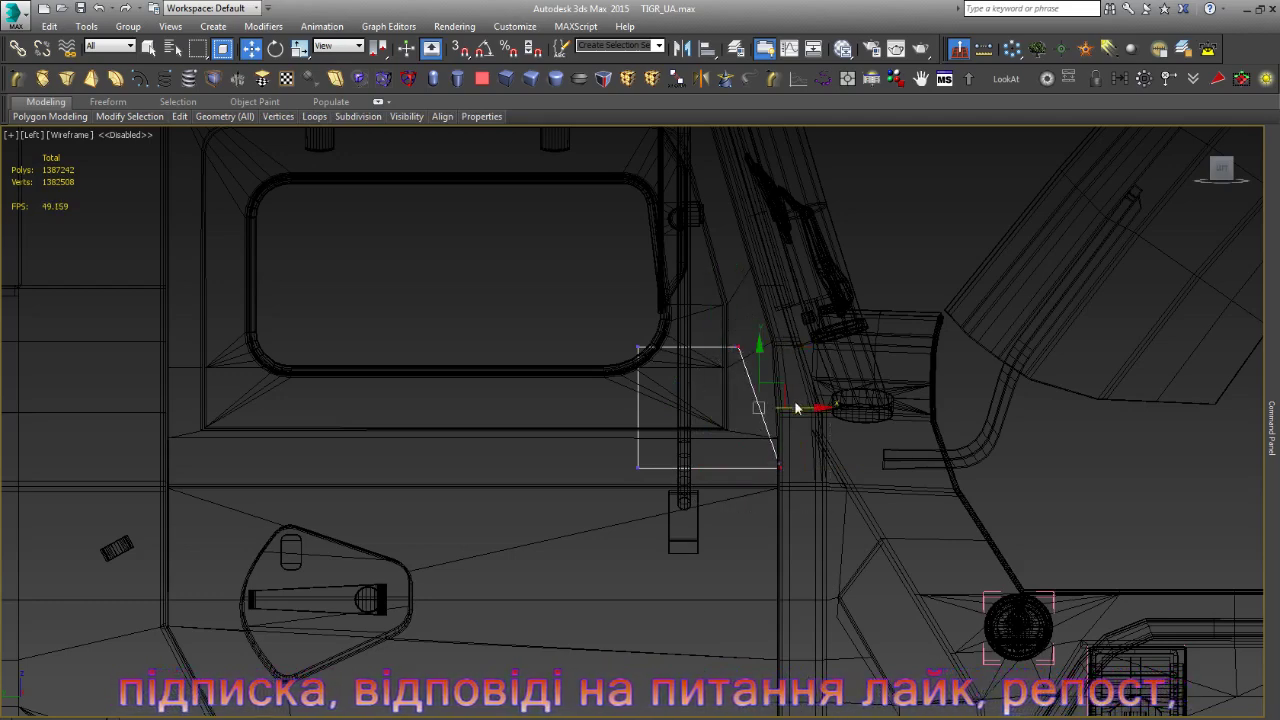
pyautogui.moveTo(818, 408)
pyautogui.mouseDown()
pyautogui.moveTo(880, 476)
pyautogui.moveTo(615, 510)
pyautogui.mouseUp()
# - Shift-drag the panel's bottom edge downward to extend a new polygon
pyautogui.press('2')
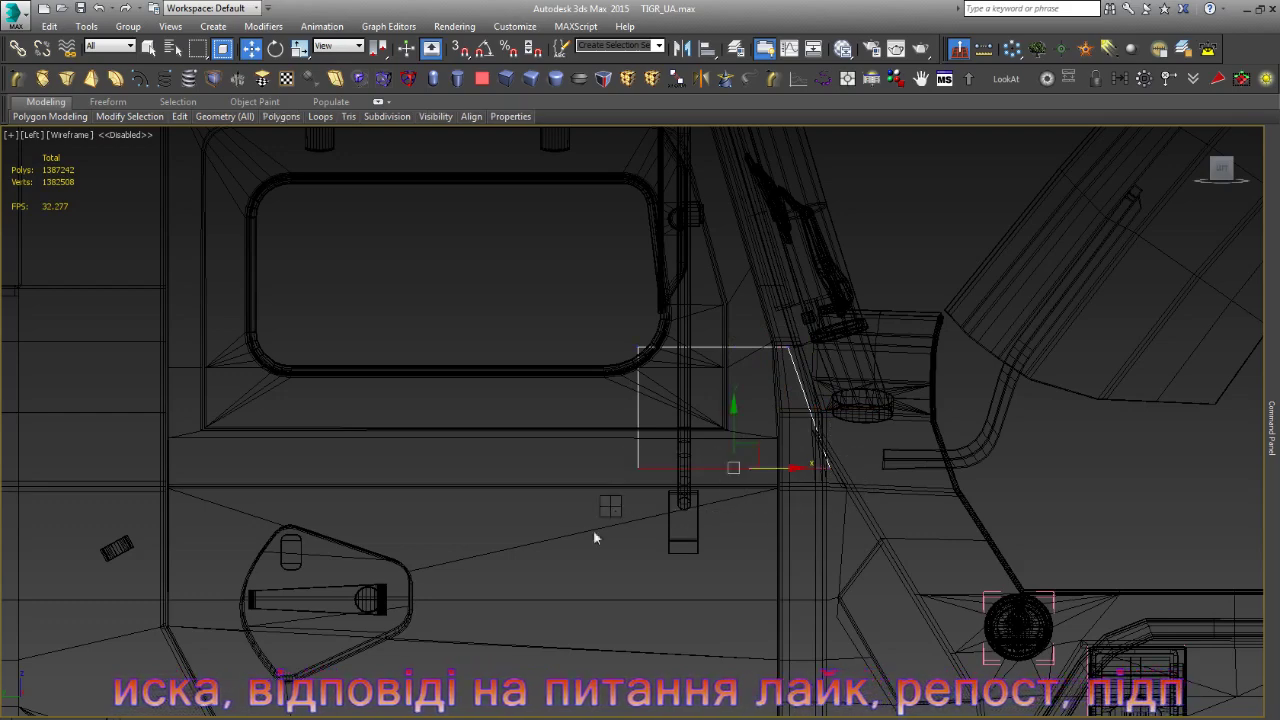
pyautogui.keyDown('shift'); pyautogui.moveTo(614, 446); pyautogui.dragTo(614, 513); pyautogui.keyUp('shift')
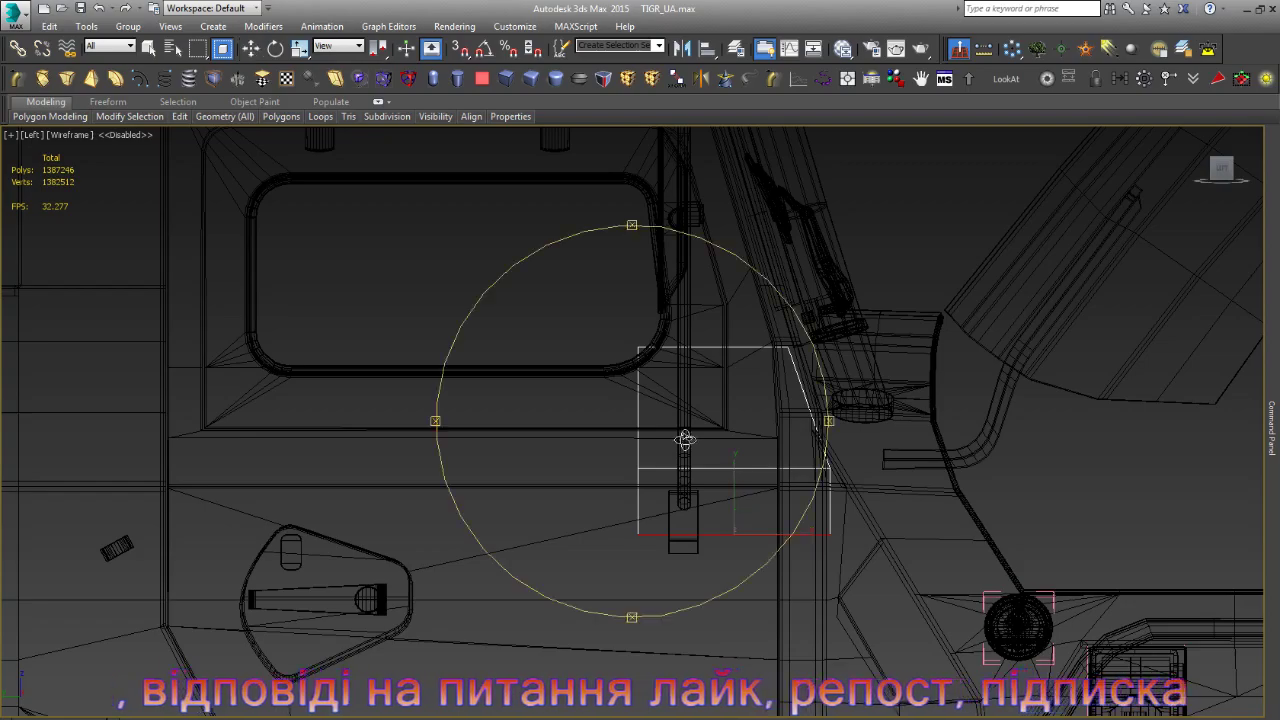
pyautogui.moveTo(685, 440)
pyautogui.keyDown('alt'); pyautogui.mouseDown(button='middle')
pyautogui.moveTo(803, 503)
pyautogui.moveTo(640, 480)
pyautogui.mouseUp(button='middle'); pyautogui.keyUp('alt')
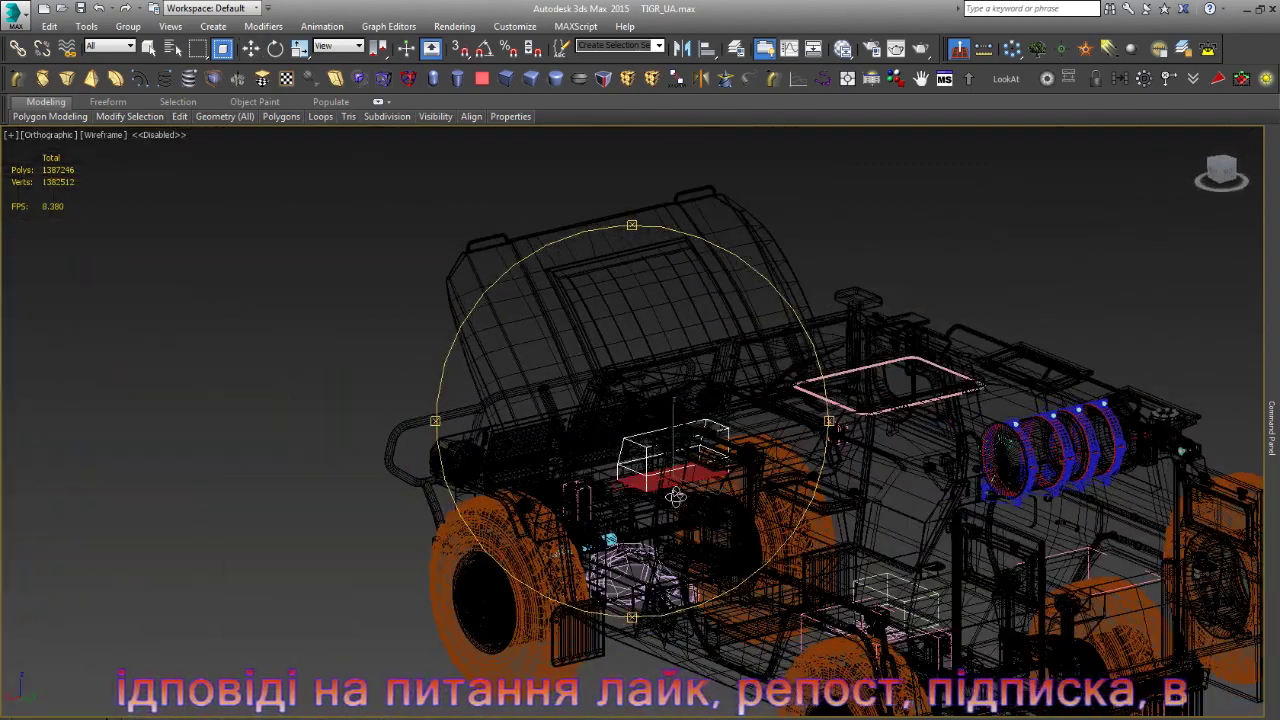
# - Slide the box up and left into the cab
pyautogui.scroll(3, 640, 480)
pyautogui.scroll(3, 638, 478)
pyautogui.press('F3')
pyautogui.moveTo(638, 478); pyautogui.dragTo(632, 451)
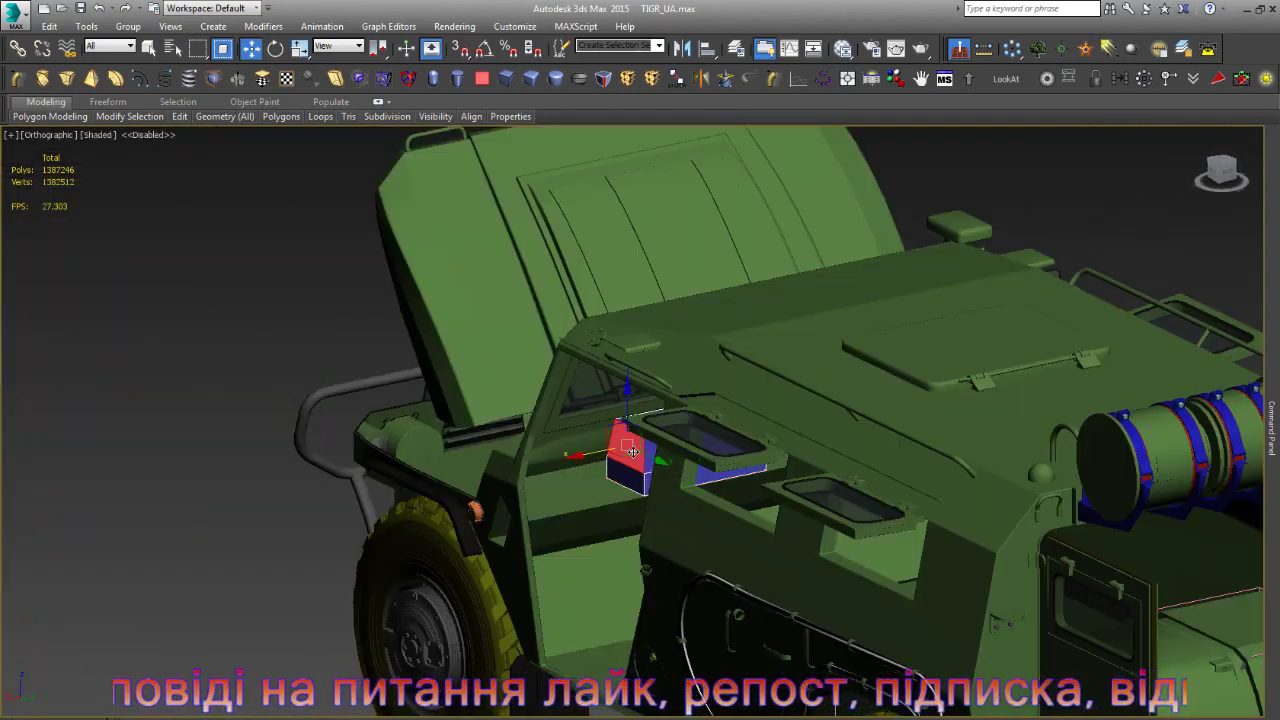
pyautogui.scroll(5, 623, 476)
pyautogui.scroll(-3, 700, 480)
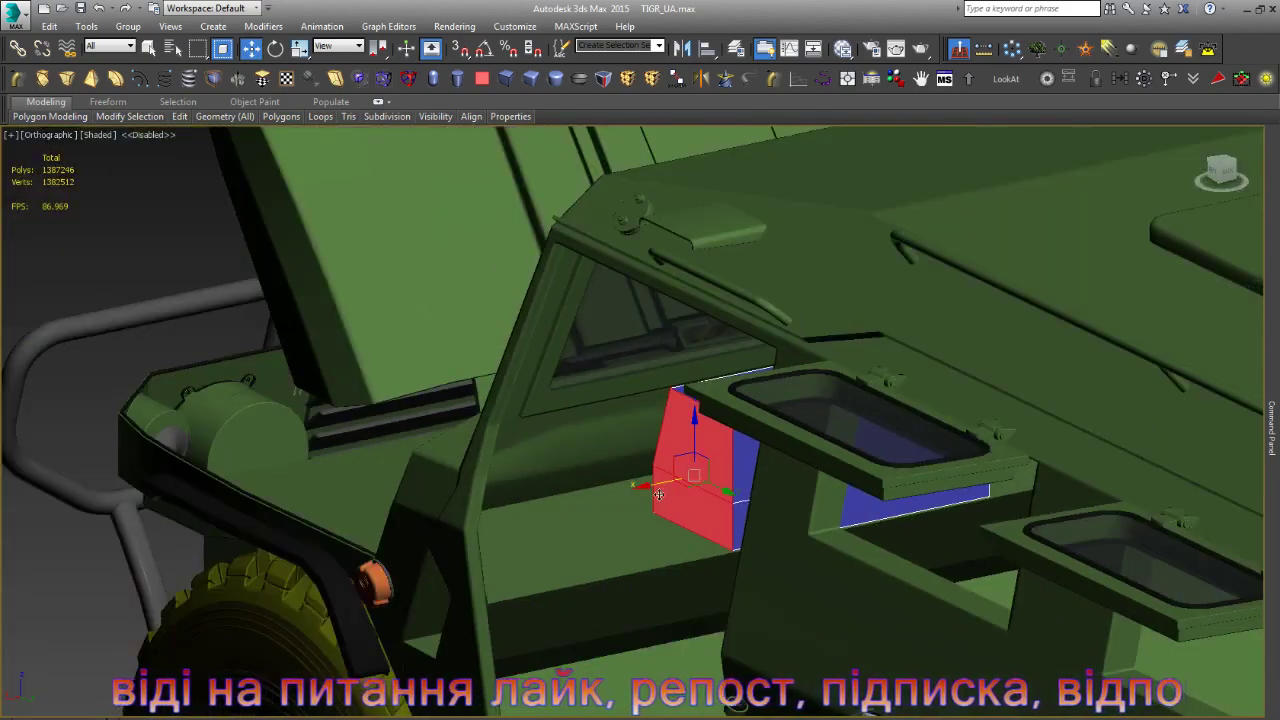
pyautogui.moveTo(655, 484); pyautogui.dragTo(488, 520)
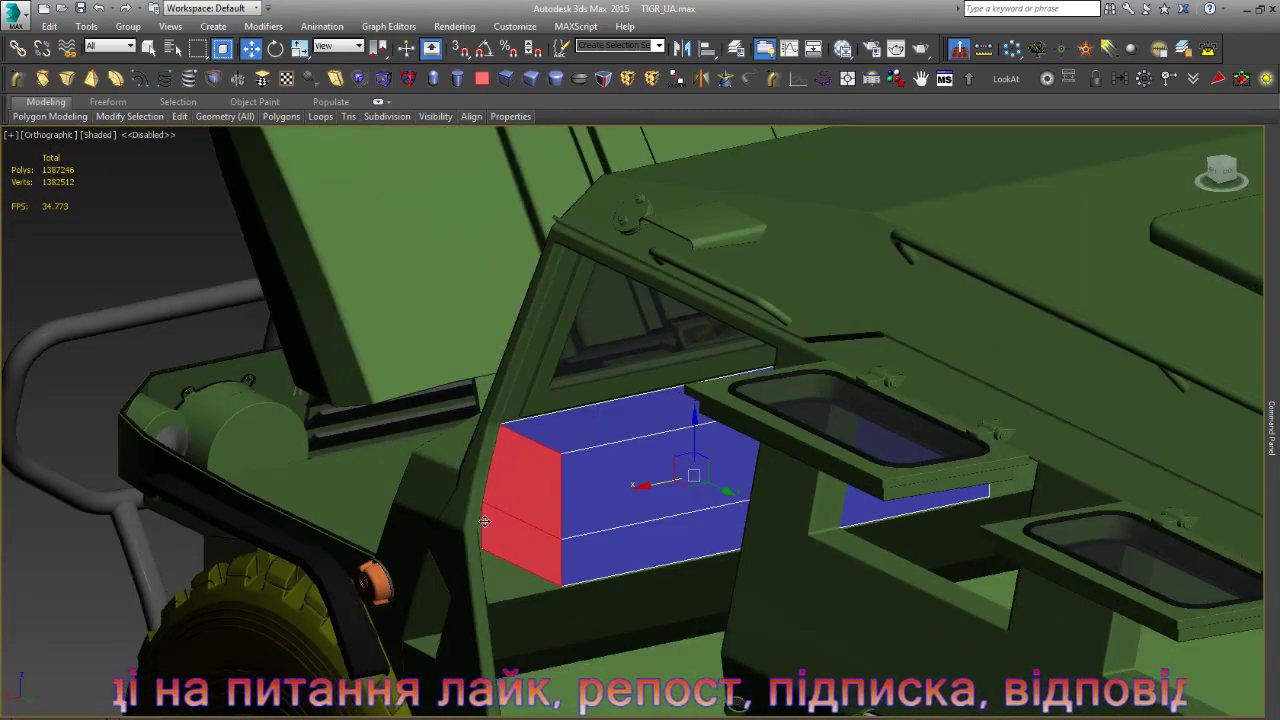
pyautogui.scroll(-4, 550, 496)
# - In wireframe, region-select the box faces and nudge them slightly right along X
pyautogui.click(801, 525)
pyautogui.press('F3')
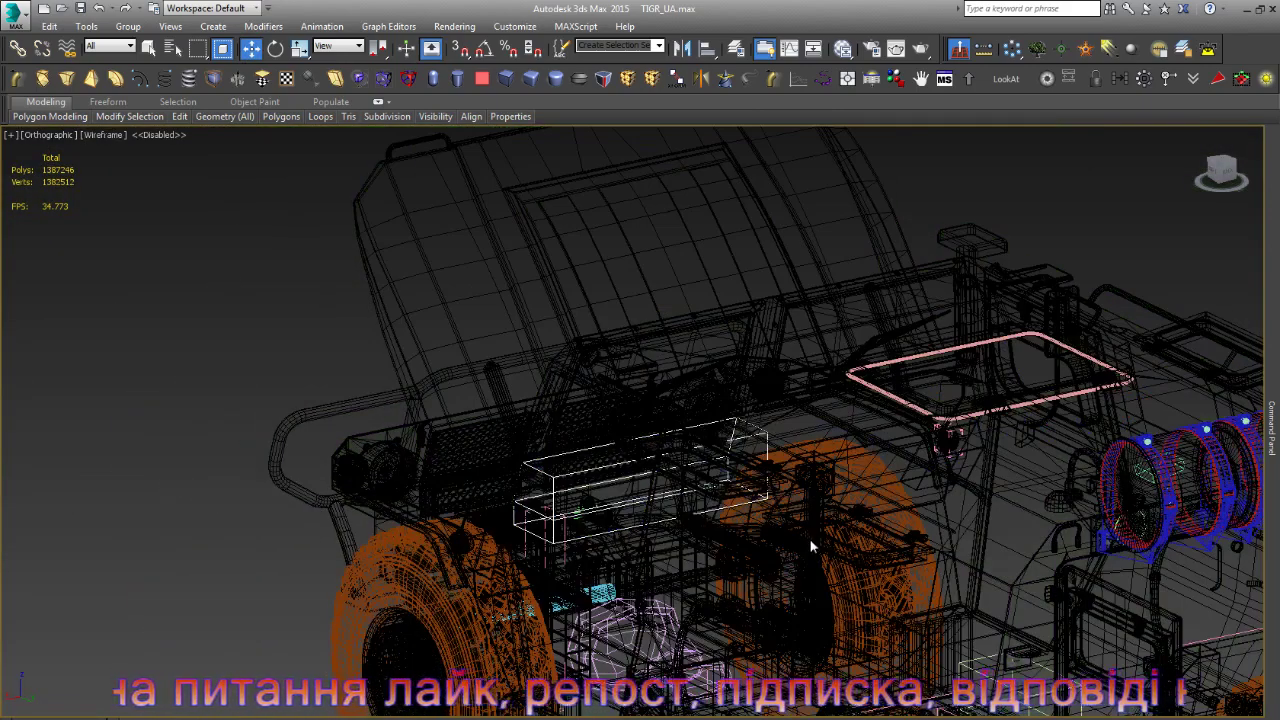
pyautogui.moveTo(835, 545); pyautogui.dragTo(703, 398)
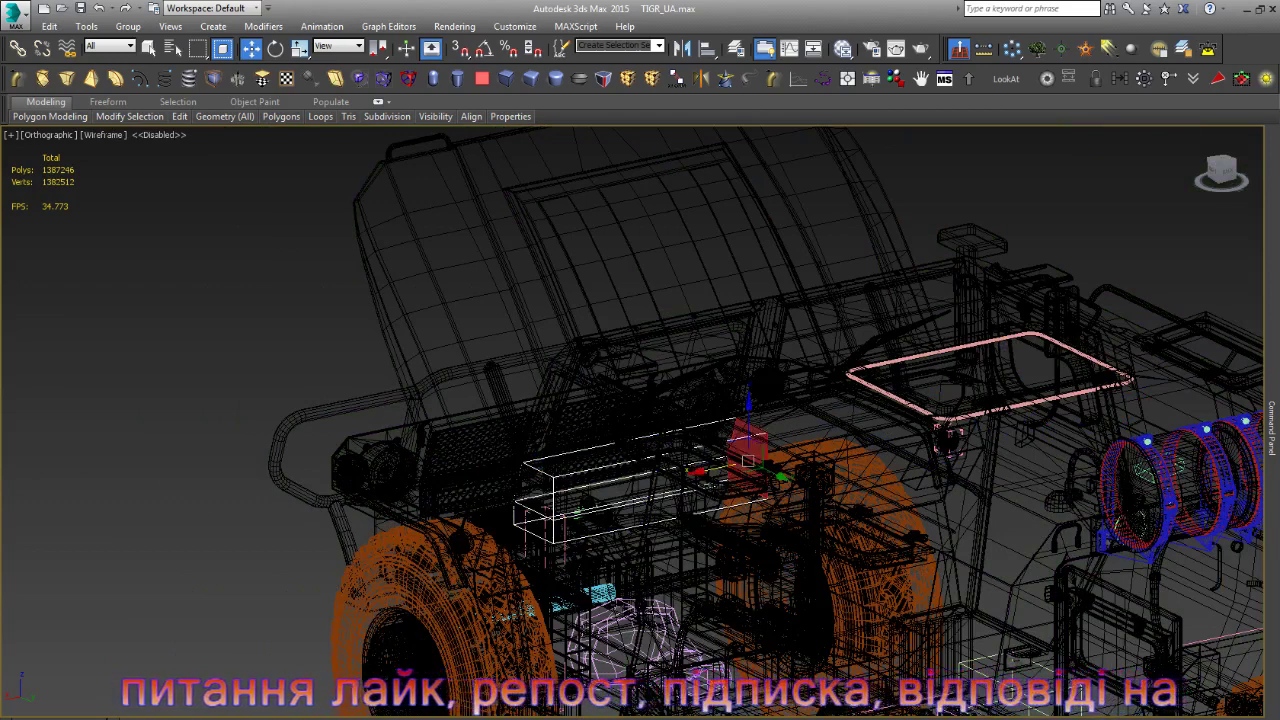
pyautogui.moveTo(750, 536); pyautogui.dragTo(765, 534)
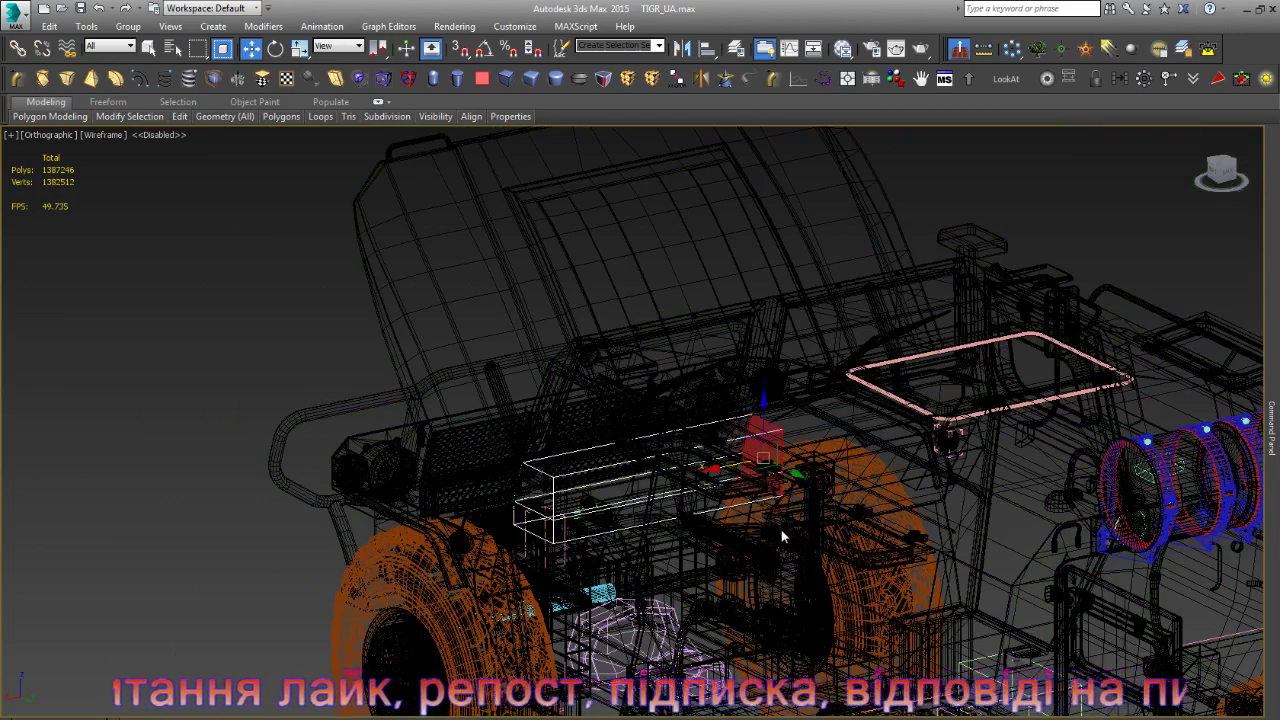
pyautogui.press('F3')
# - Inspect the box at Element and then Vertex sub-object levels from several angles
pyautogui.click(1272, 425)
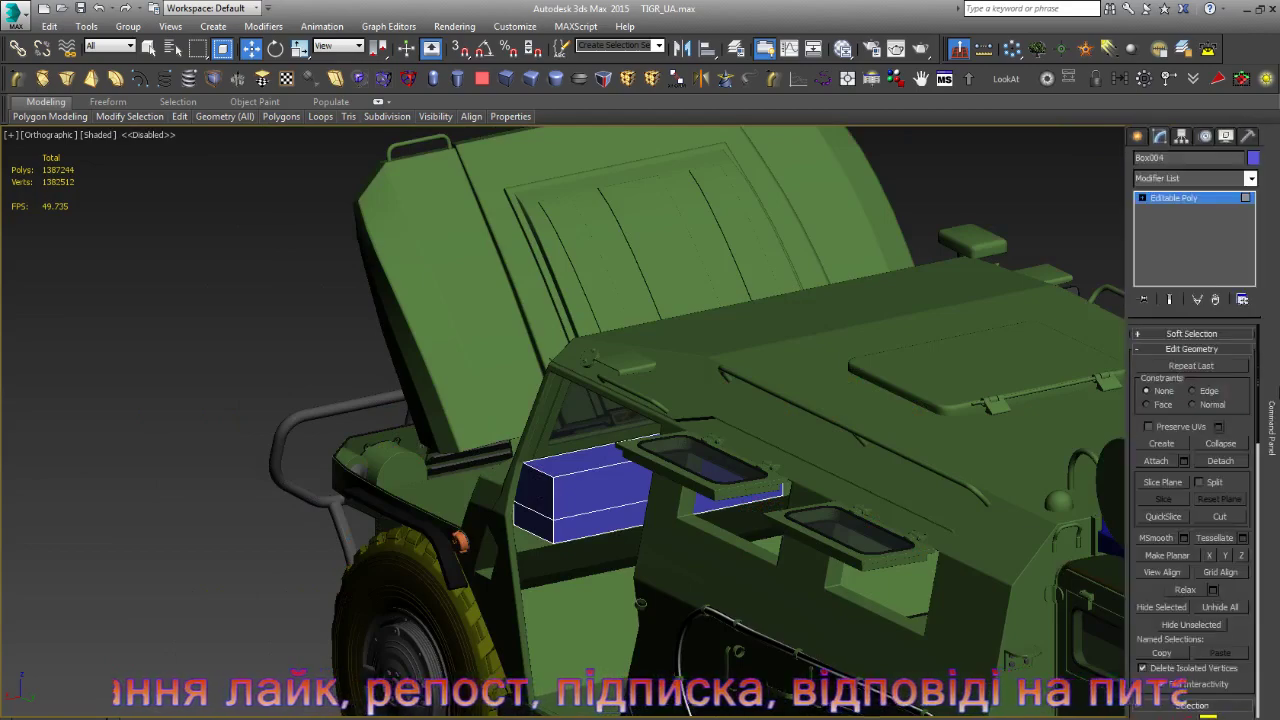
pyautogui.click(1142, 198)
pyautogui.click(1165, 262)
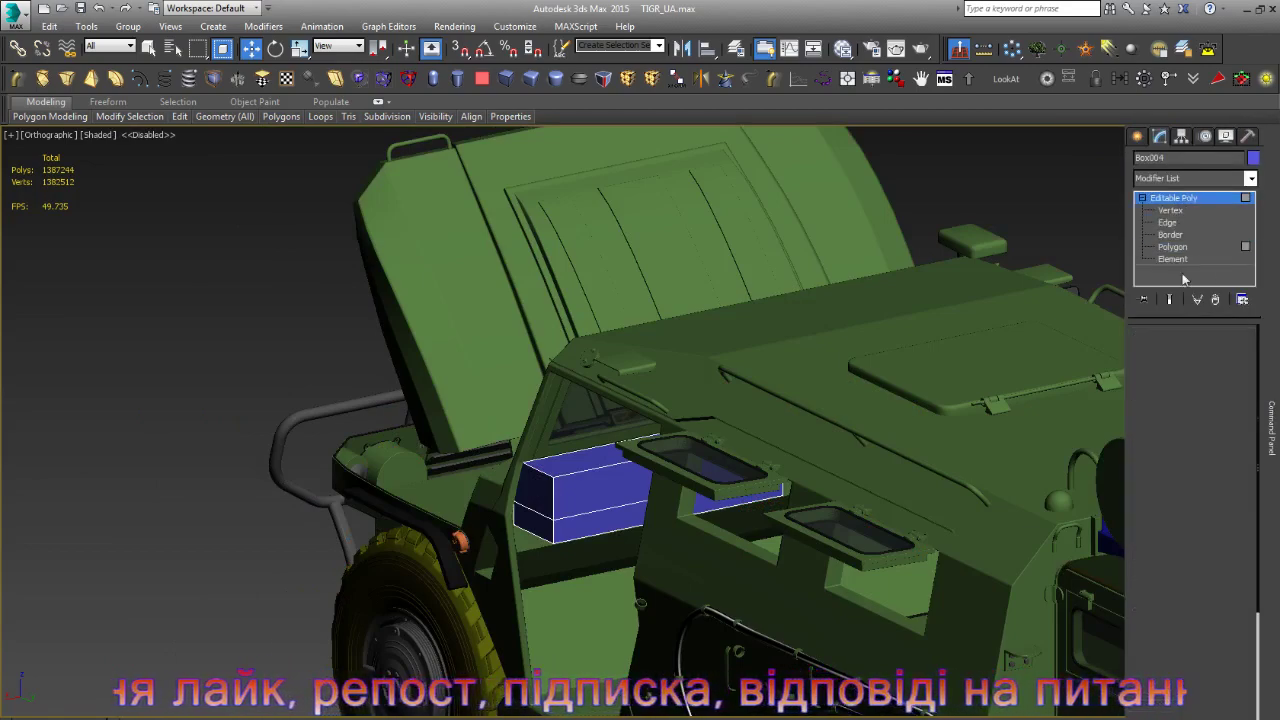
pyautogui.keyDown('alt'); pyautogui.moveTo(636, 382); pyautogui.dragTo(653, 432, button='middle'); pyautogui.keyUp('alt')
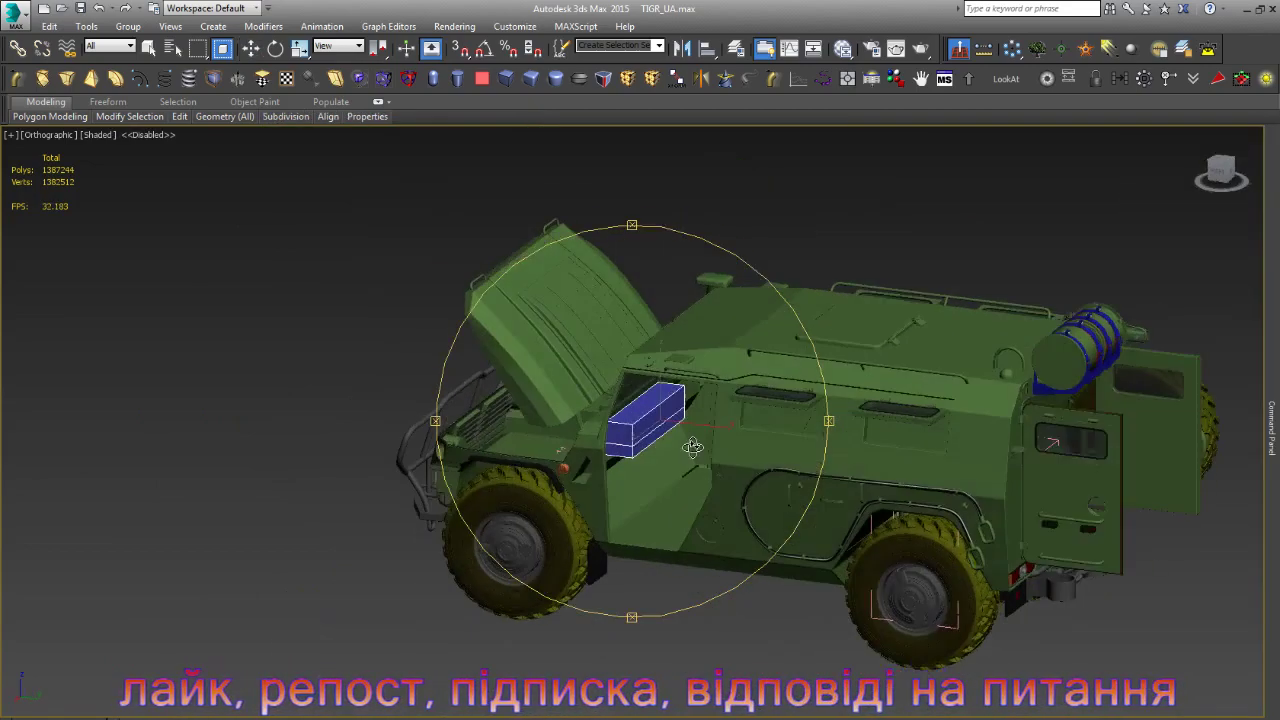
pyautogui.scroll(5, 653, 432)
pyautogui.press('F3')
pyautogui.press('w')
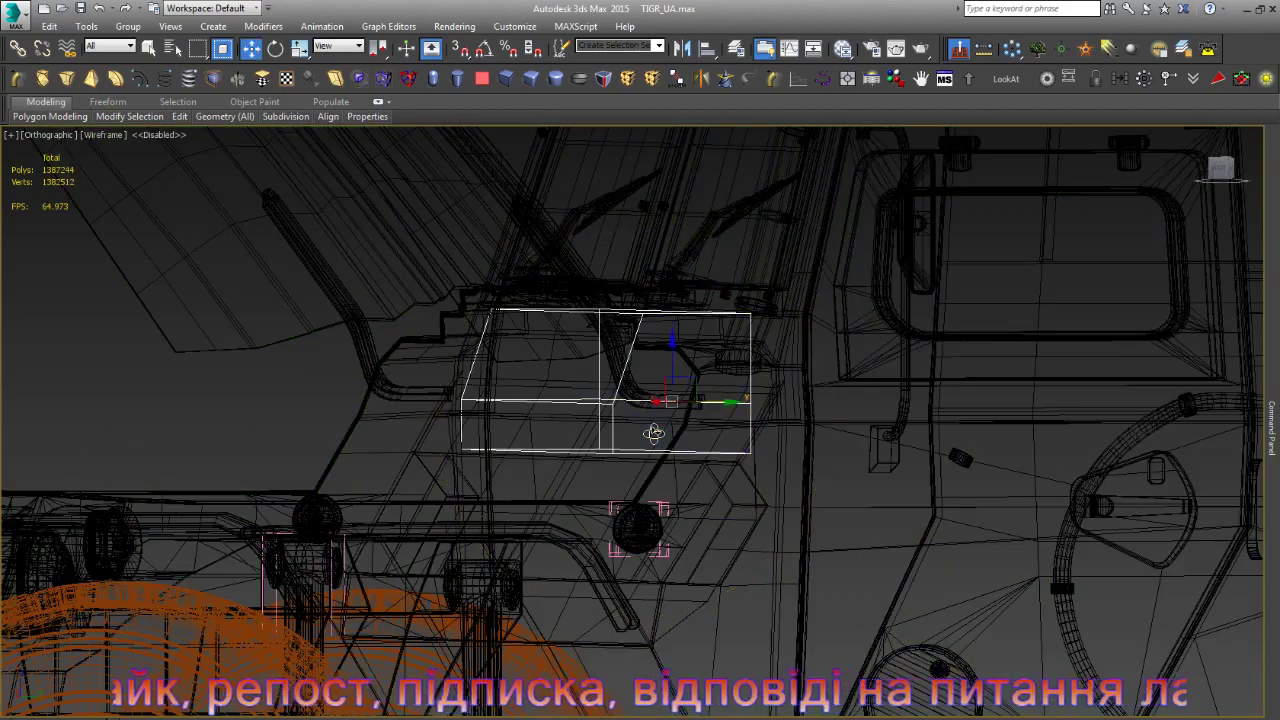
pyautogui.press('1')
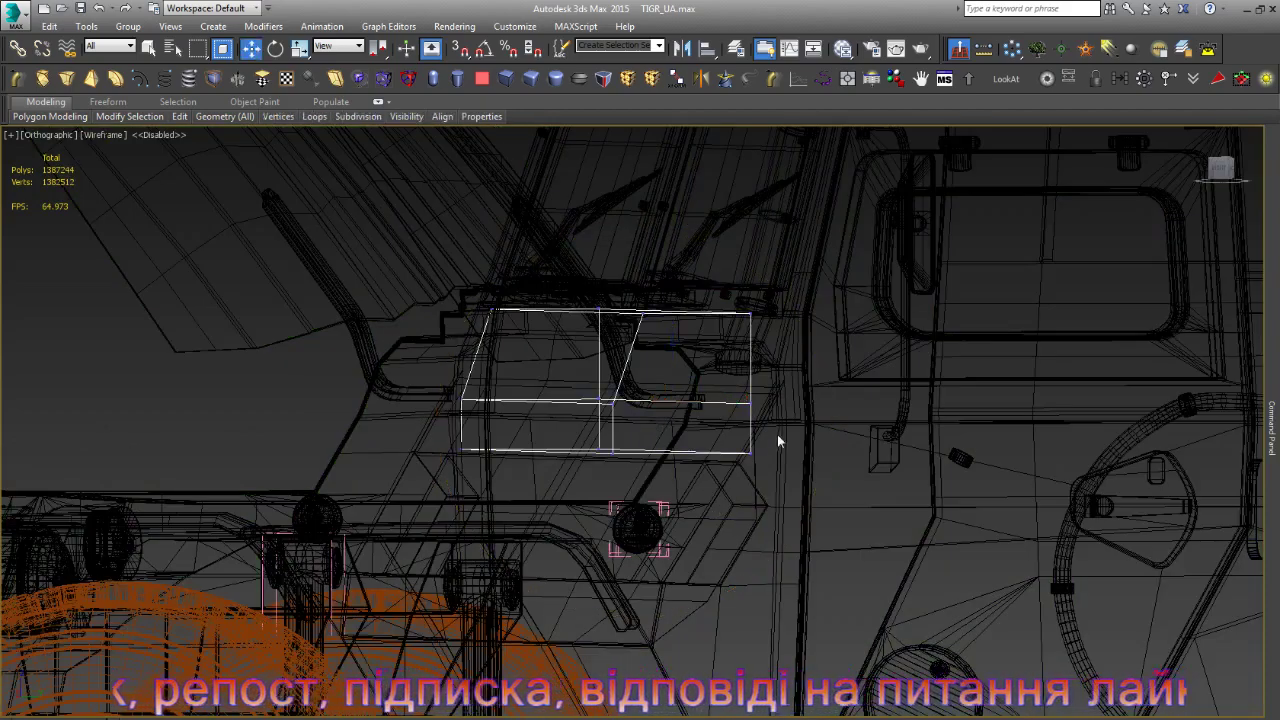
pyautogui.press('F3')
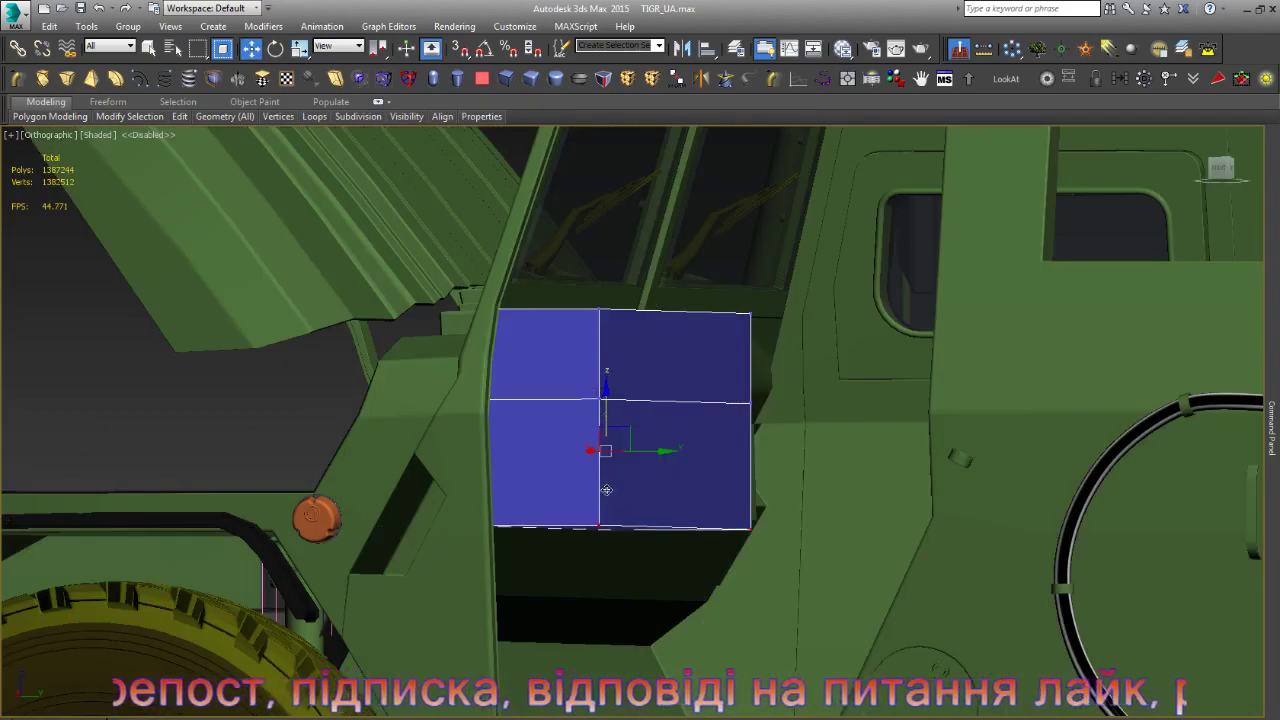
pyautogui.scroll(-3, 612, 495)
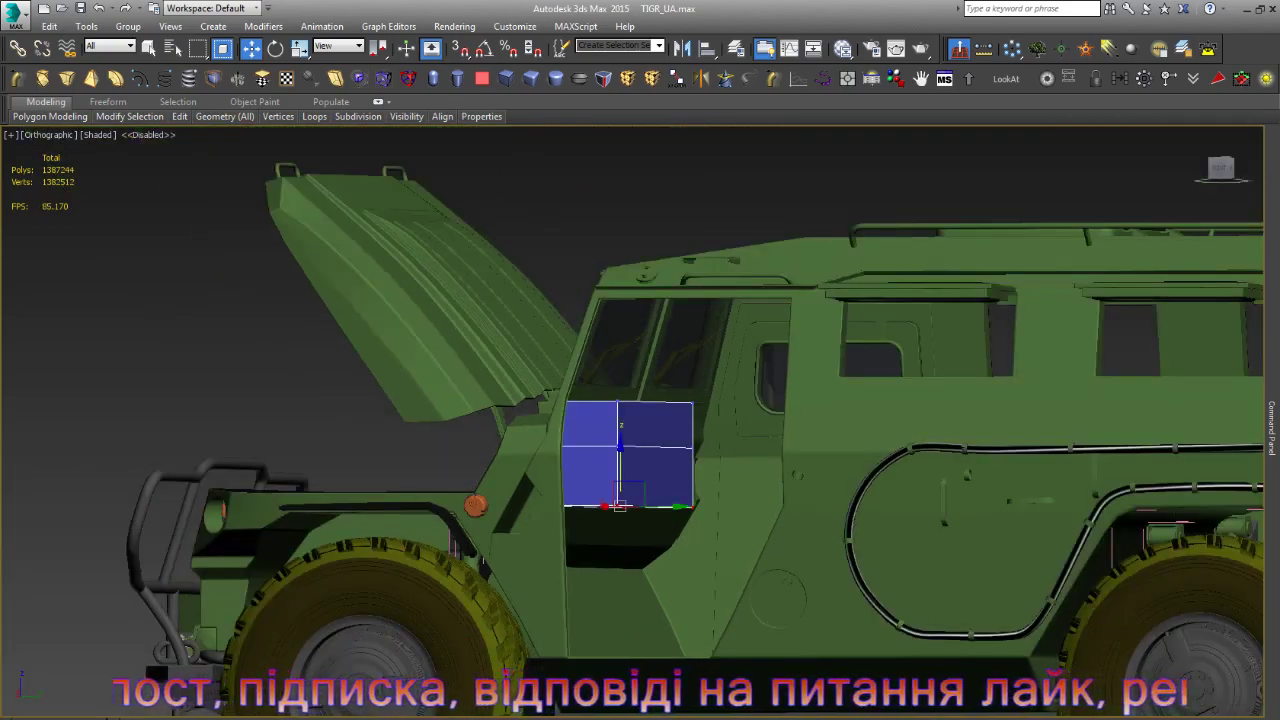
pyautogui.keyDown('alt'); pyautogui.moveTo(620, 505); pyautogui.dragTo(664, 498, button='middle'); pyautogui.keyUp('alt')
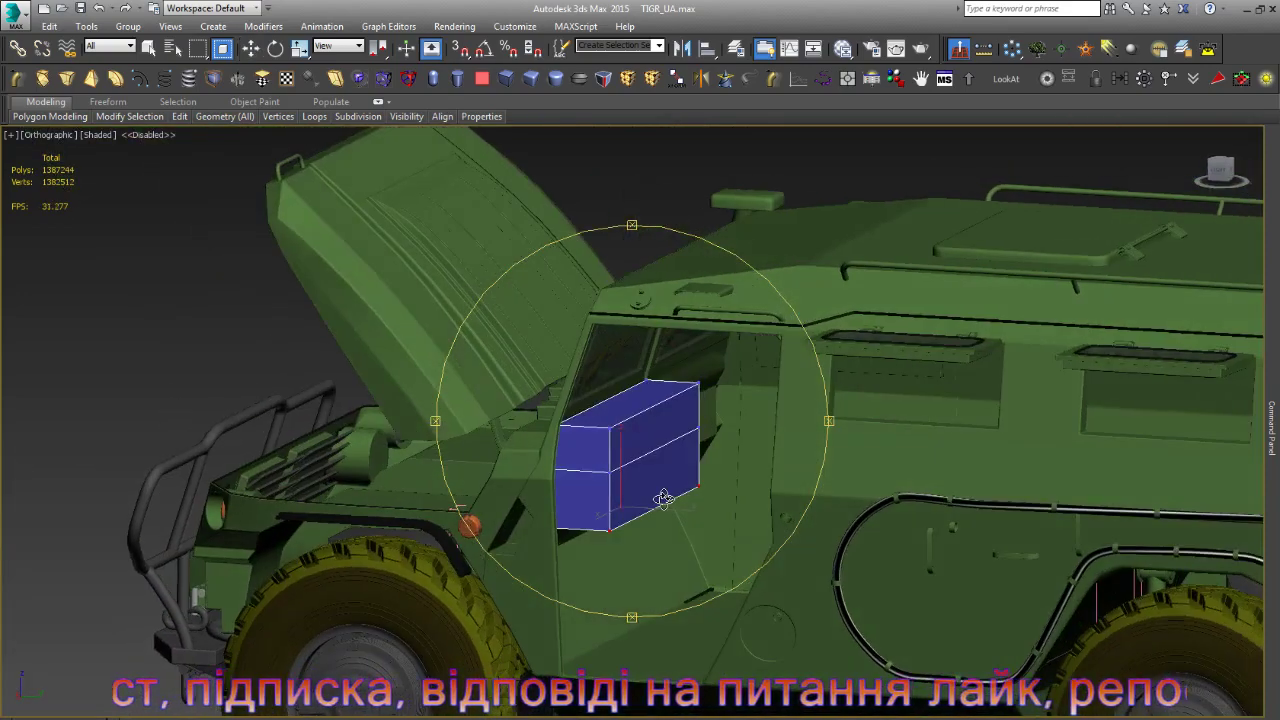
pyautogui.scroll(2, 664, 498)
pyautogui.press('w')
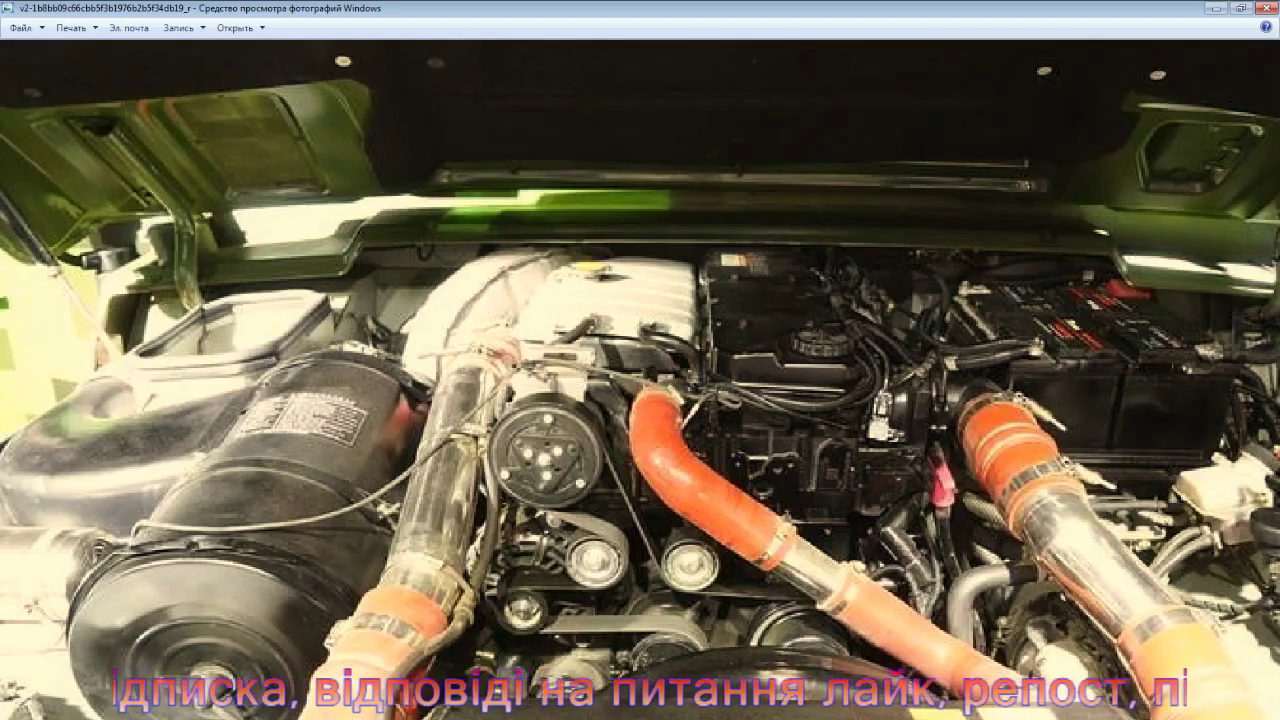
pyautogui.press('Right')
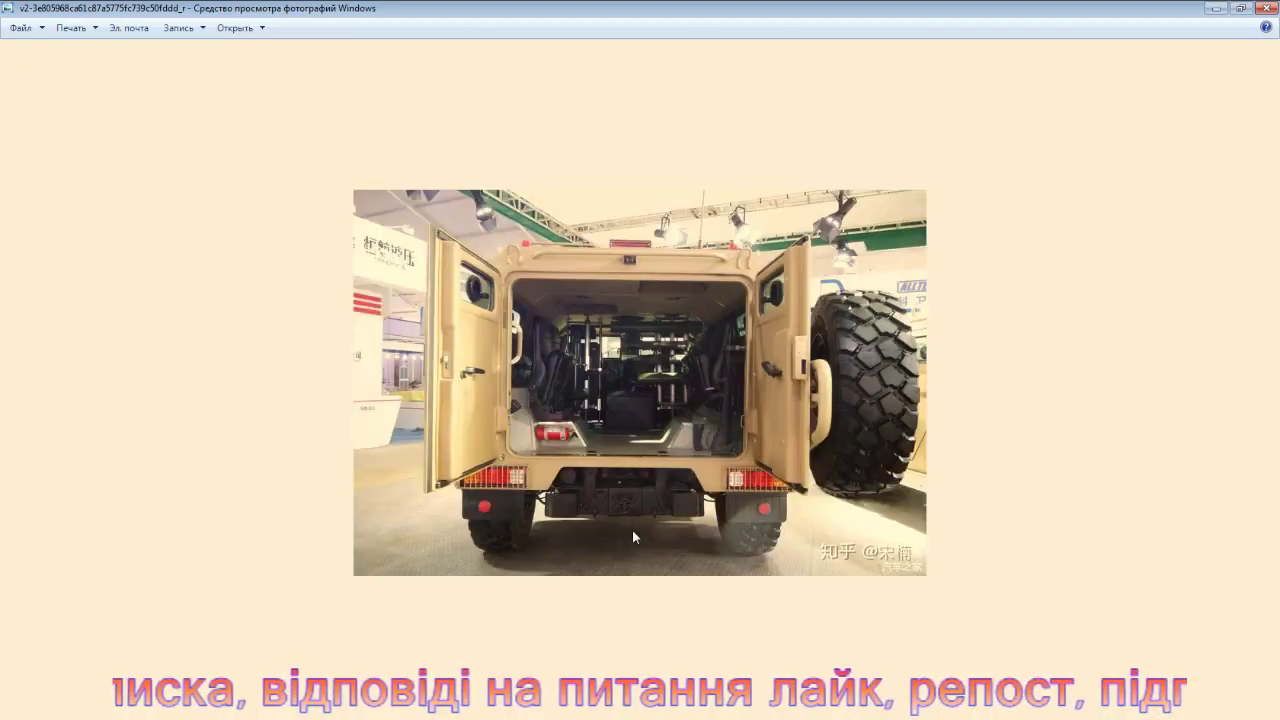
pyautogui.press('Right')
pyautogui.press('Right')
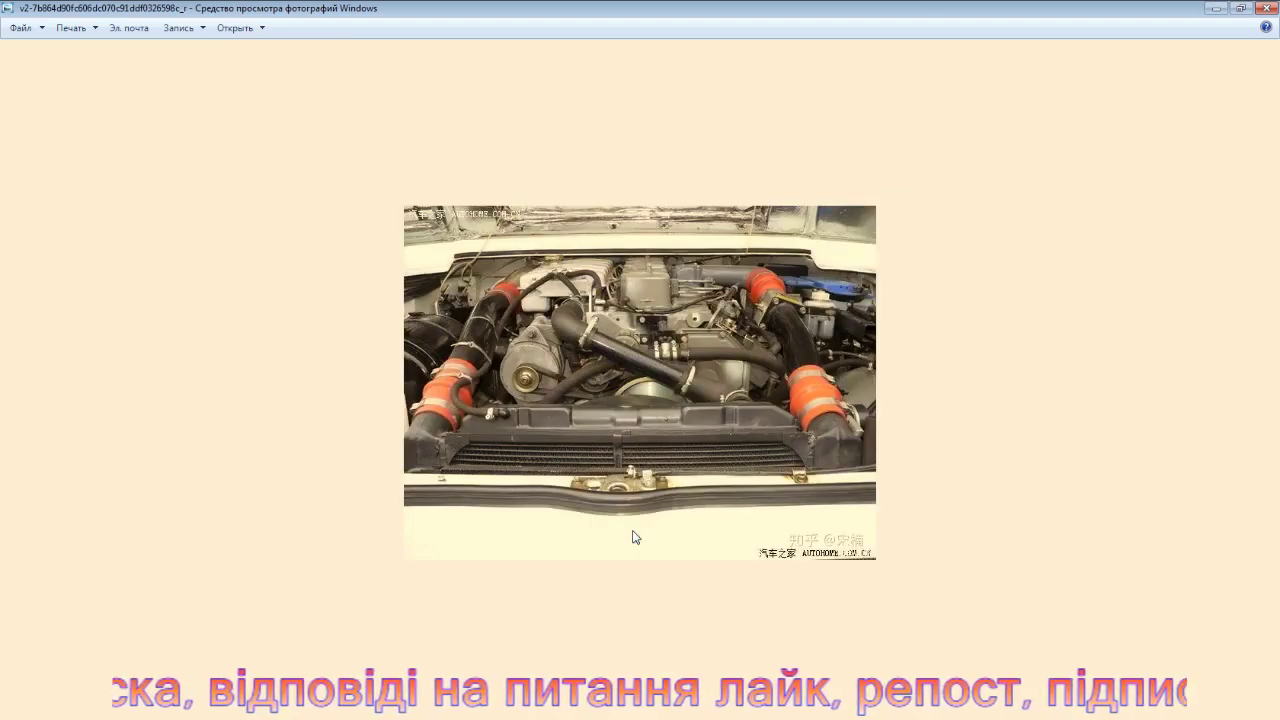
pyautogui.scroll(1, 553, 320)
pyautogui.scroll(2, 552, 317)
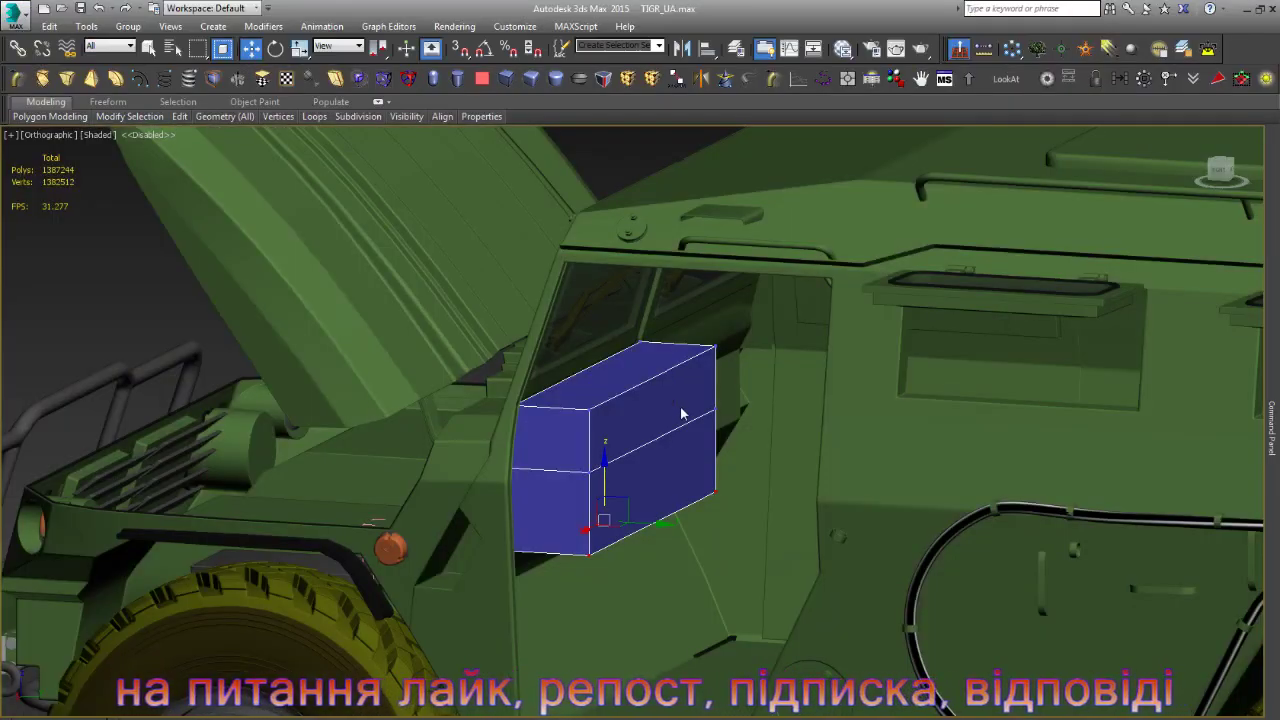
# - Mirror the blue box as an Instance and slide it deeper into the cab opening
pyautogui.click(1168, 199)
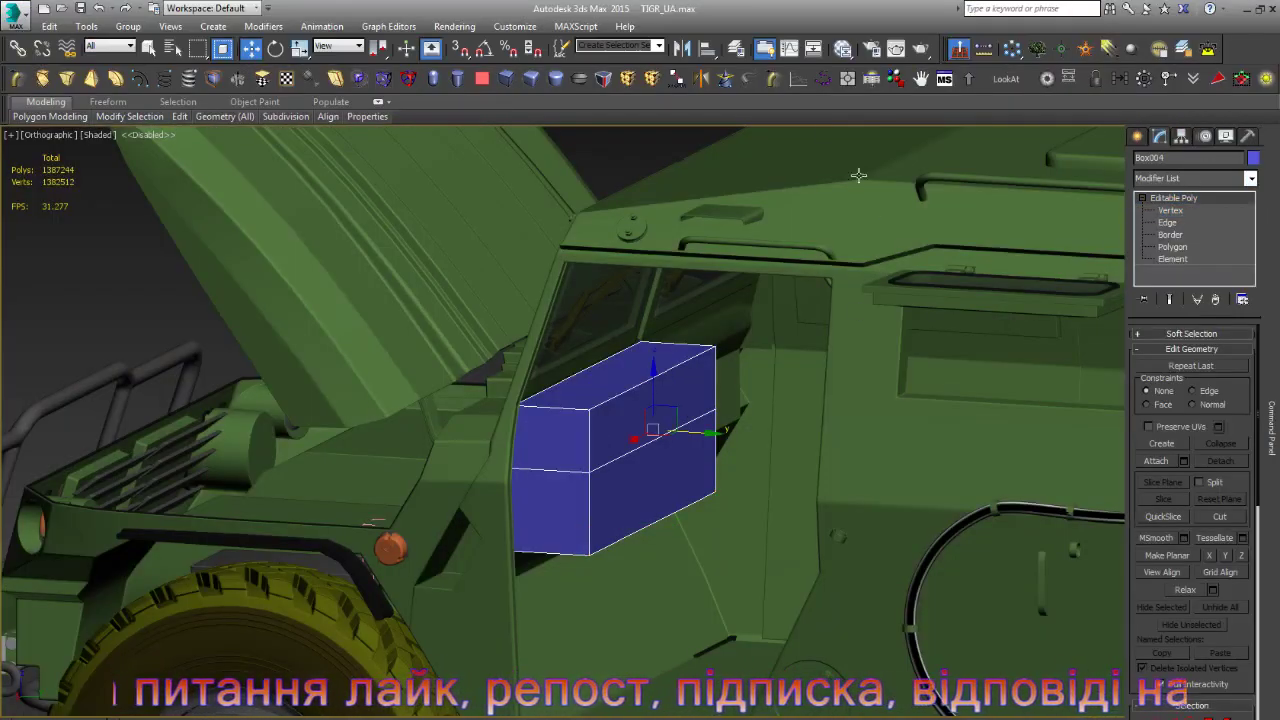
pyautogui.click(686, 51)
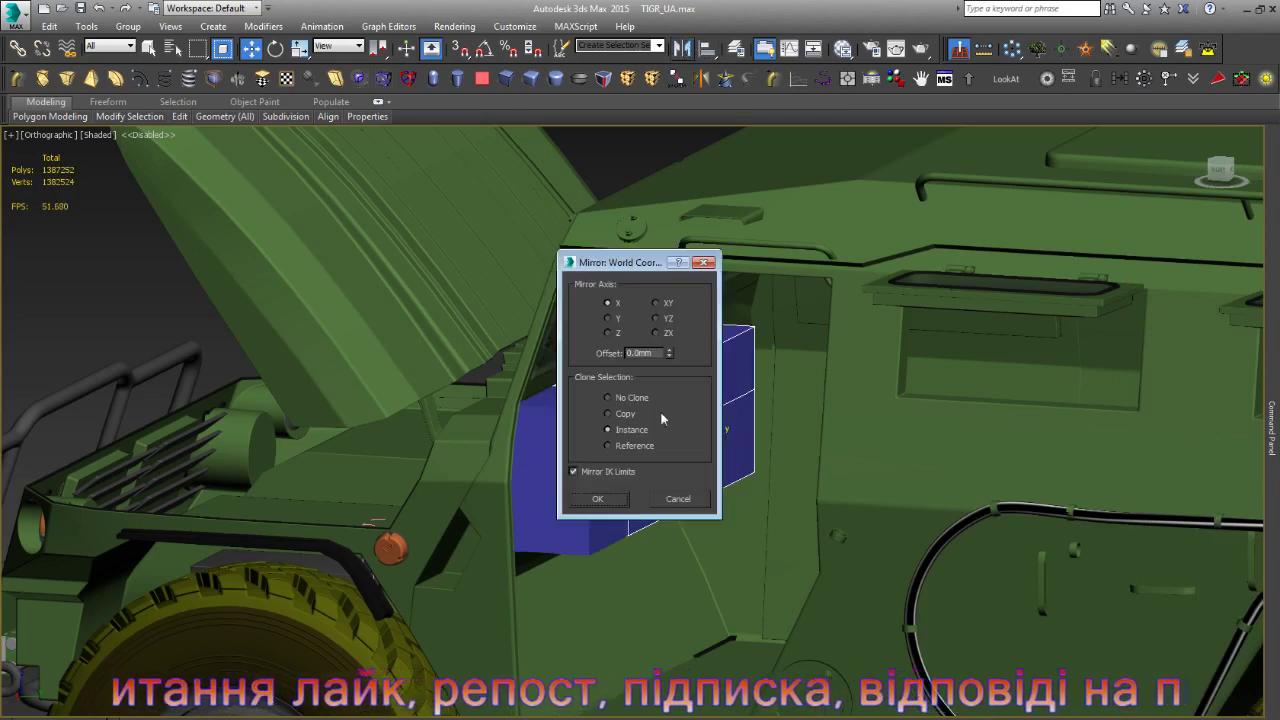
pyautogui.click(621, 505)
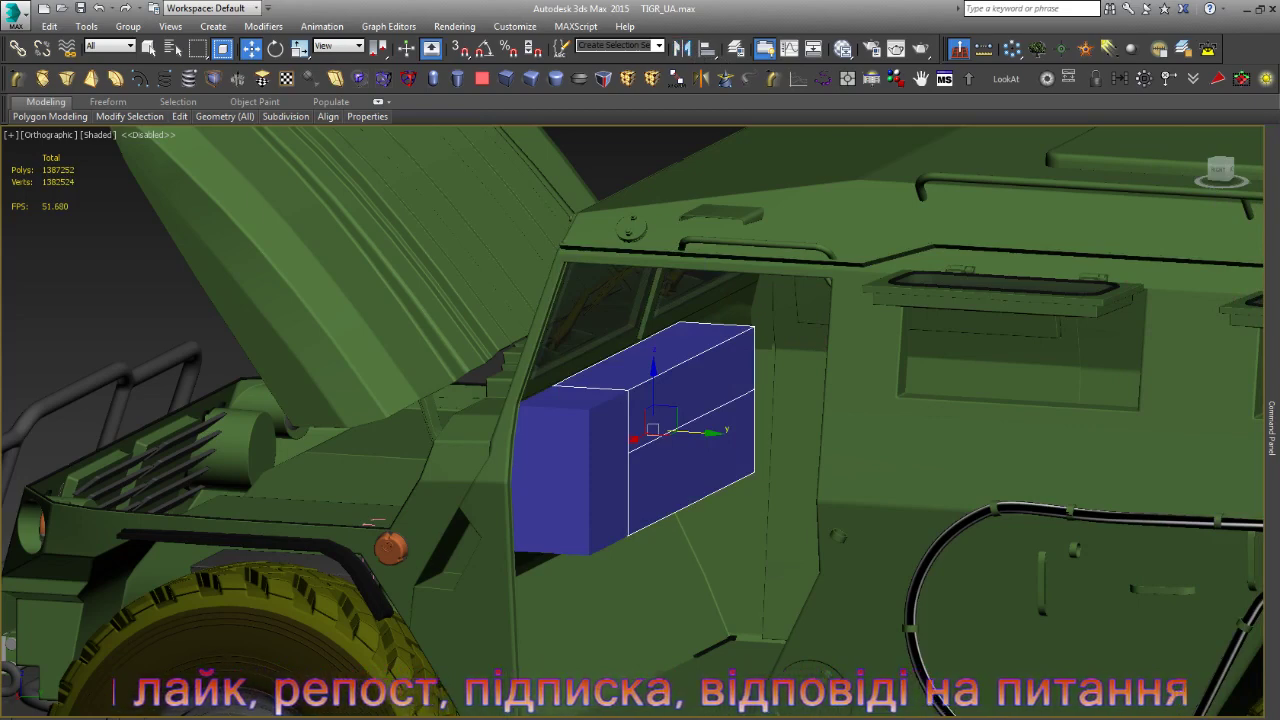
pyautogui.moveTo(652, 430); pyautogui.dragTo(740, 385)
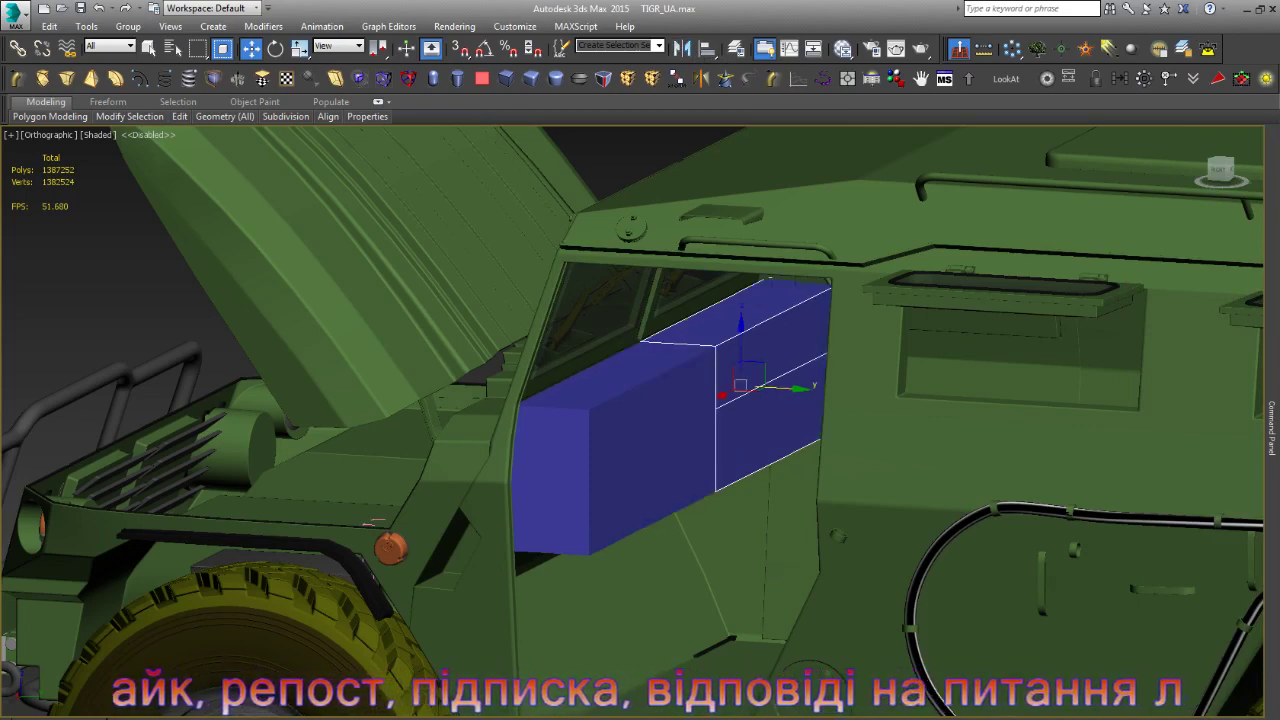
# - Select the grille slats, orbit around the hood, then reselect and frame the blue box
pyautogui.scroll(-3, 575, 430)
pyautogui.scroll(6, 252, 455)
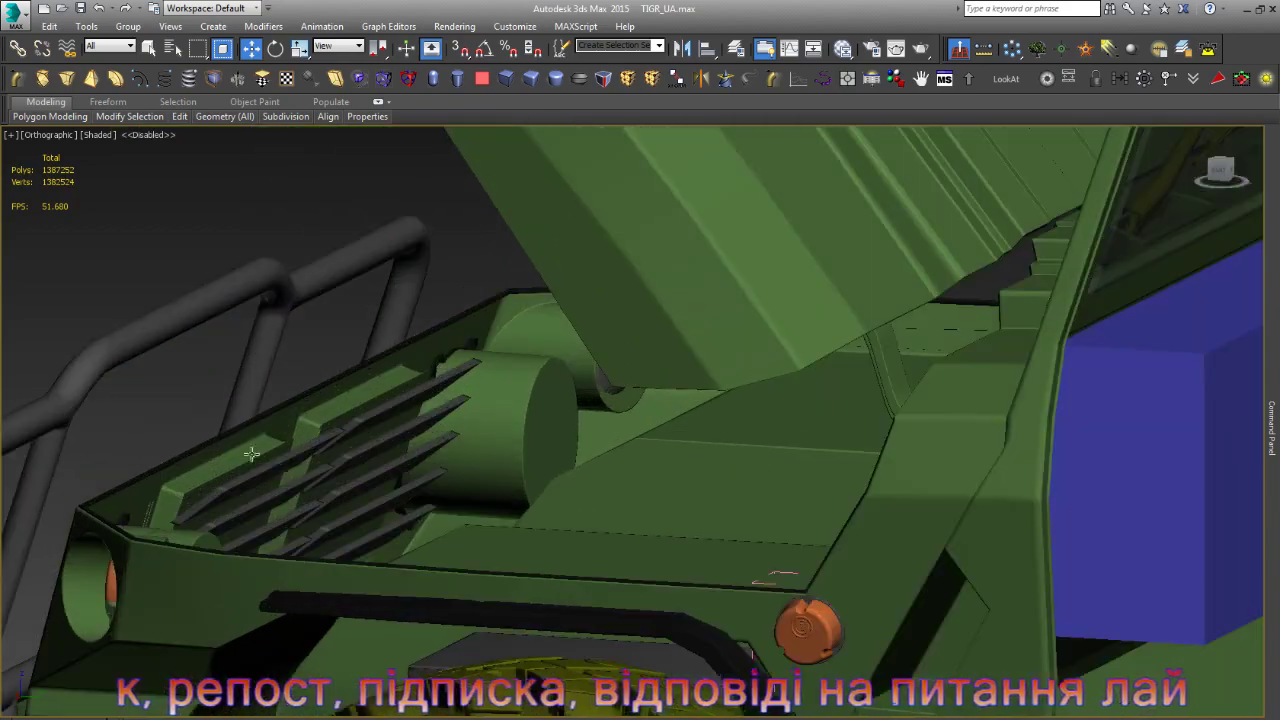
pyautogui.click(291, 467)
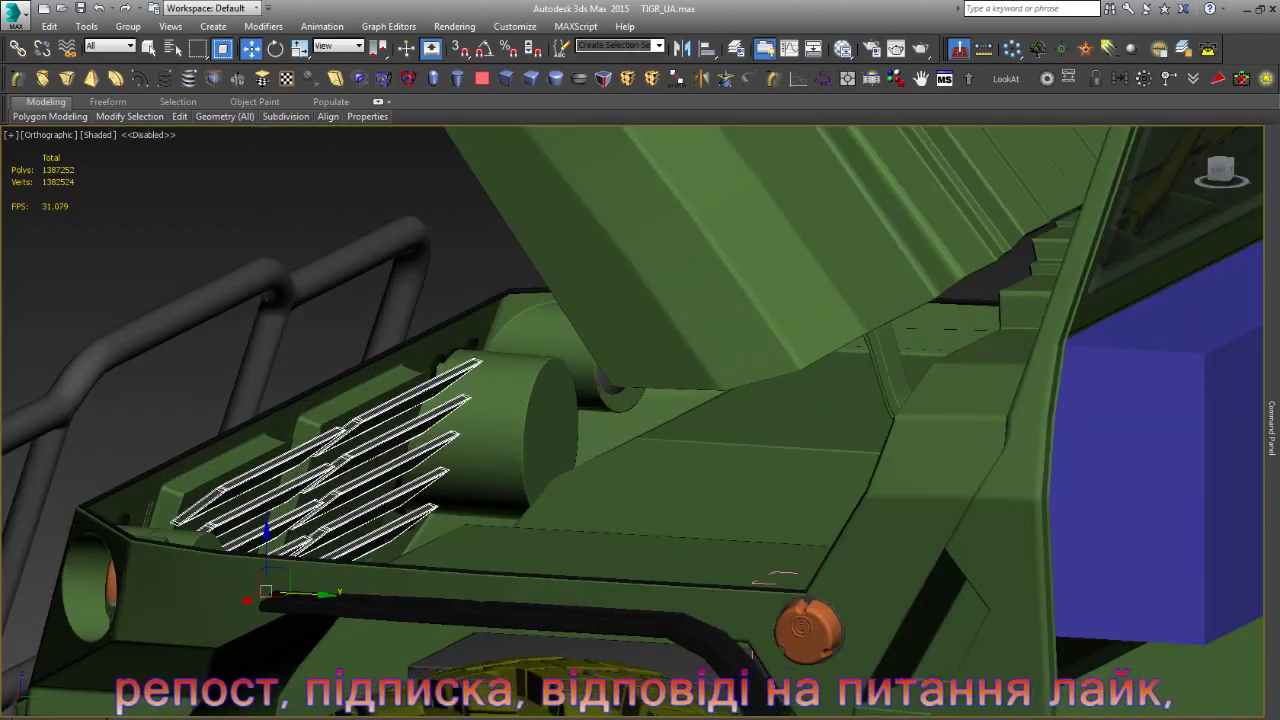
pyautogui.keyDown('alt'); pyautogui.moveTo(614, 437); pyautogui.dragTo(672, 487, button='middle'); pyautogui.keyUp('alt')
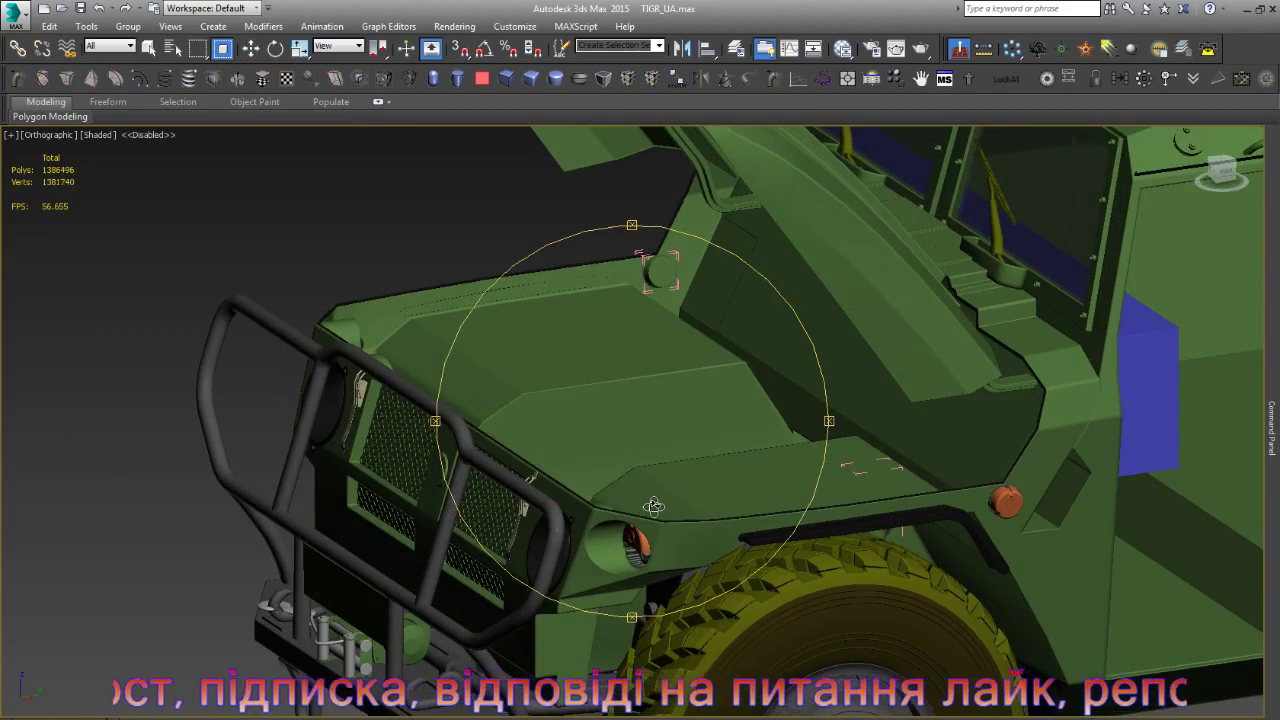
pyautogui.moveTo(672, 487)
pyautogui.keyDown('alt'); pyautogui.mouseDown(button='middle')
pyautogui.moveTo(610, 502)
pyautogui.moveTo(506, 443)
pyautogui.mouseUp(button='middle'); pyautogui.keyUp('alt')
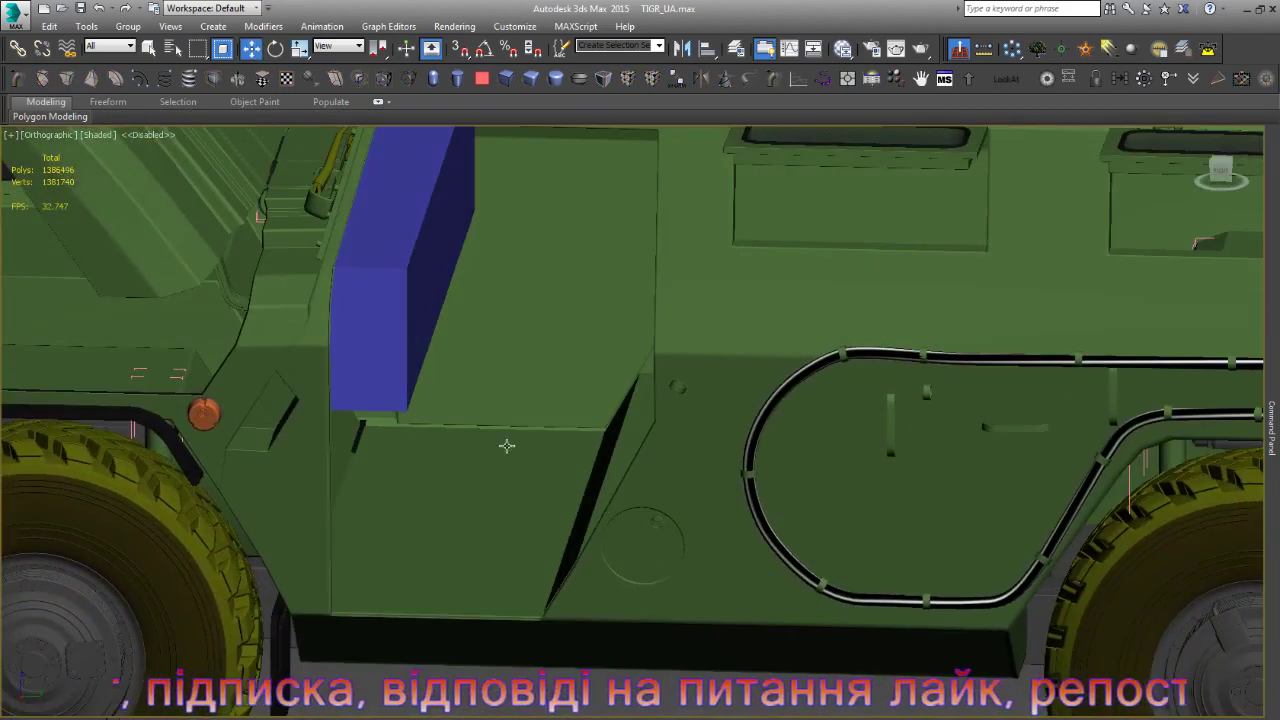
pyautogui.click(386, 357)
pyautogui.press('z')
pyautogui.moveTo(677, 471)
pyautogui.keyDown('alt'); pyautogui.mouseDown(button='middle')
pyautogui.moveTo(701, 516)
pyautogui.moveTo(694, 443)
pyautogui.mouseUp(button='middle'); pyautogui.keyUp('alt')
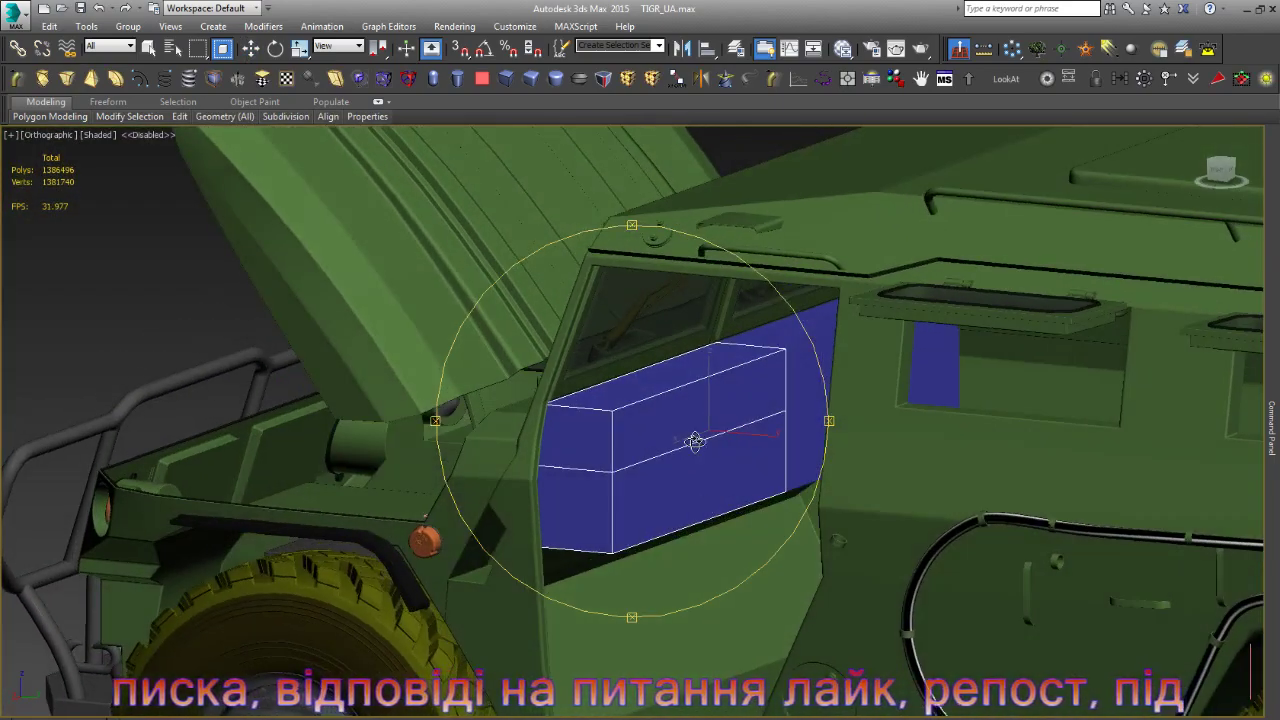
# - Select the box's top face in Polygon mode and move it up along Z
pyautogui.press('w')
pyautogui.scroll(5, 694, 400)
pyautogui.press('4')
pyautogui.click(705, 376)
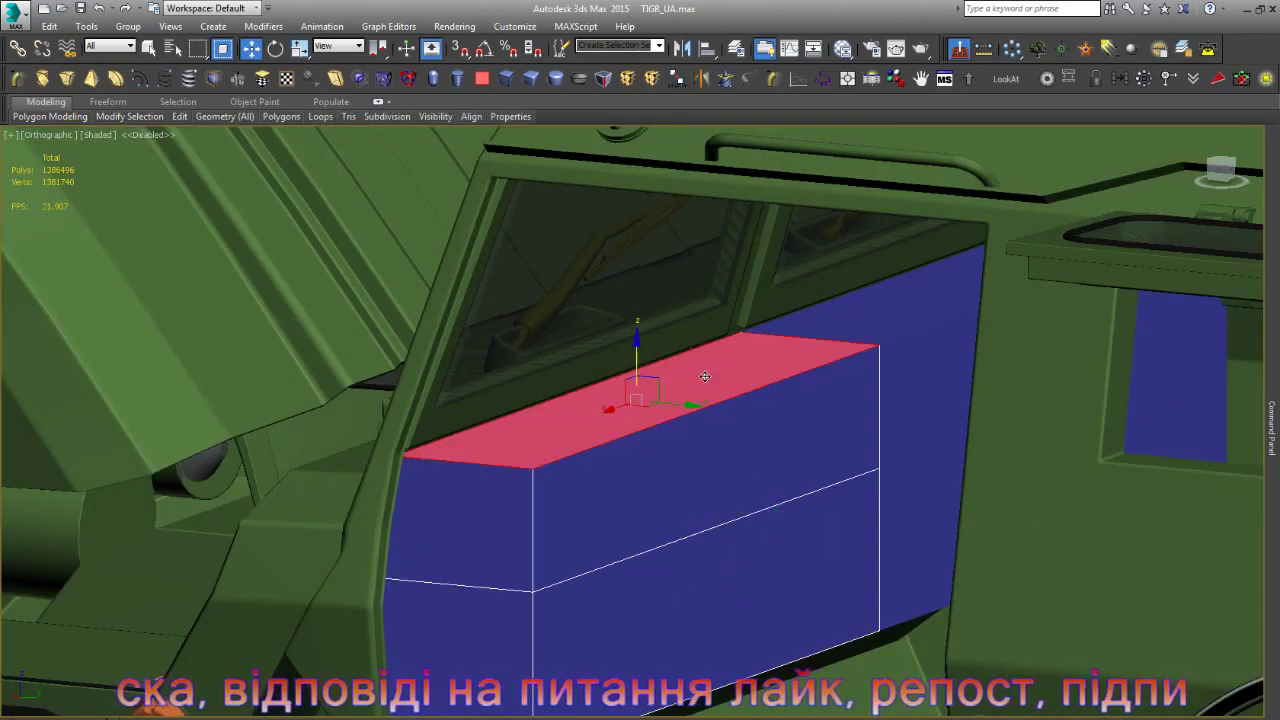
pyautogui.moveTo(643, 350); pyautogui.dragTo(649, 332)
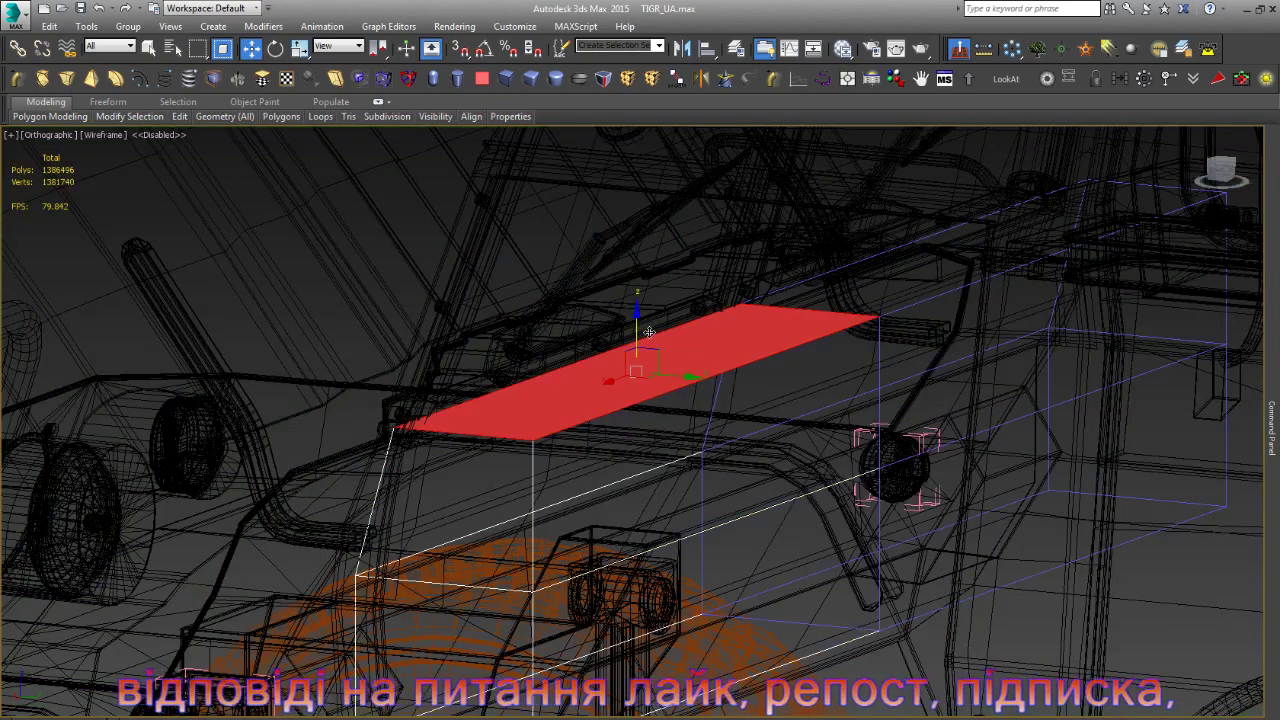
# - Select the box's top back edge and orbit out to see the whole vehicle
pyautogui.press('2')
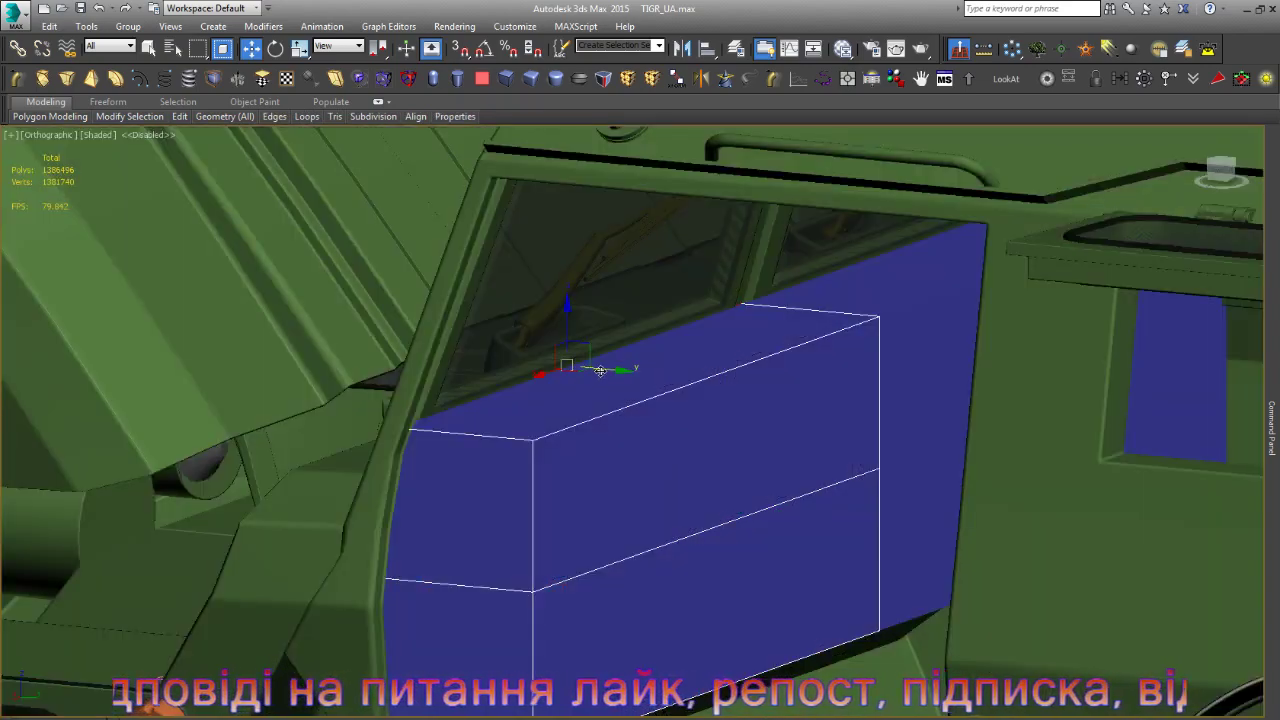
pyautogui.click(590, 372)
pyautogui.scroll(-5, 603, 376)
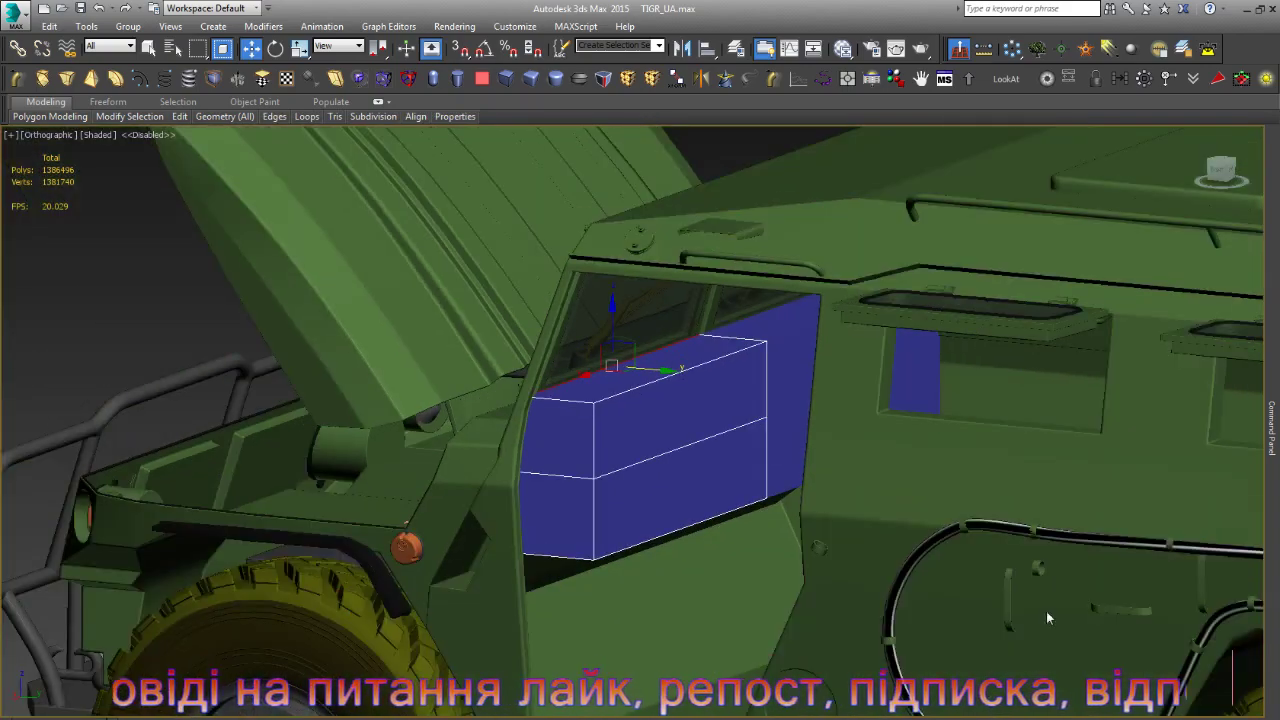
pyautogui.moveTo(610, 450)
pyautogui.keyDown('alt'); pyautogui.mouseDown(button='middle')
pyautogui.moveTo(626, 487)
pyautogui.moveTo(567, 484)
pyautogui.mouseUp(button='middle'); pyautogui.keyUp('alt')
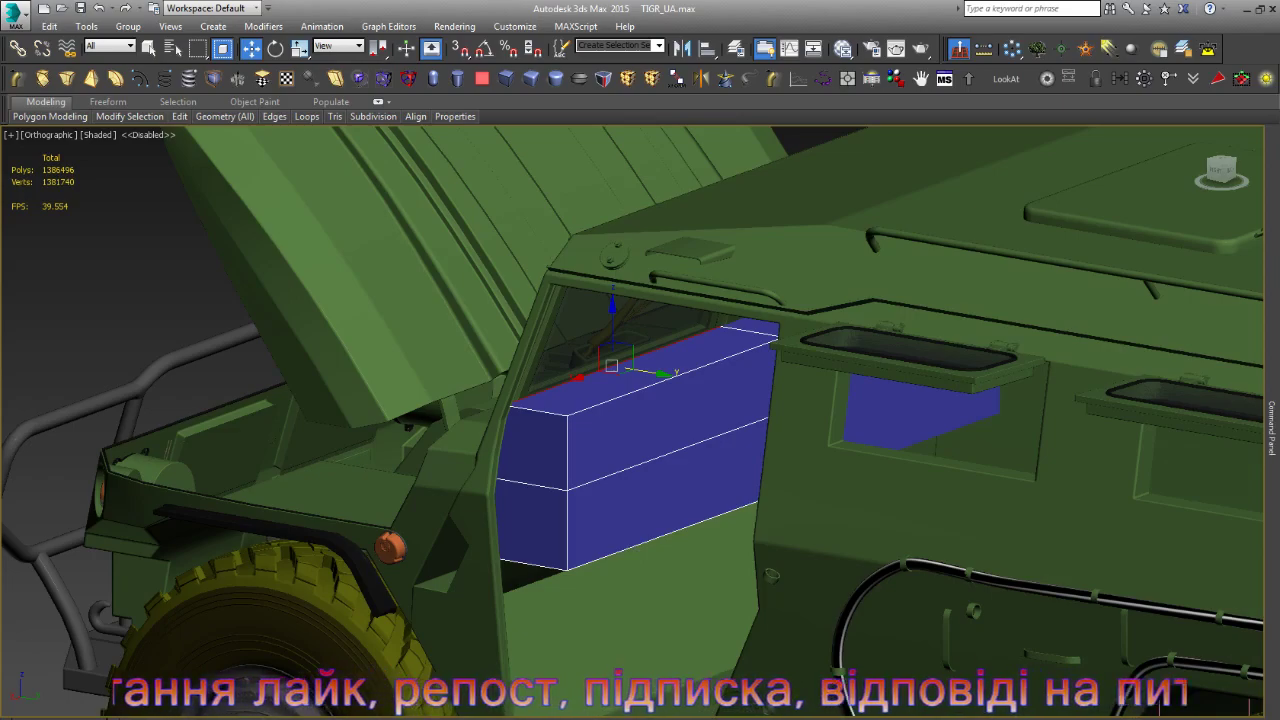
pyautogui.hotkey('ctrl', 'r')
pyautogui.moveTo(684, 431)
pyautogui.mouseDown()
pyautogui.moveTo(790, 508)
pyautogui.moveTo(569, 431)
pyautogui.mouseUp()
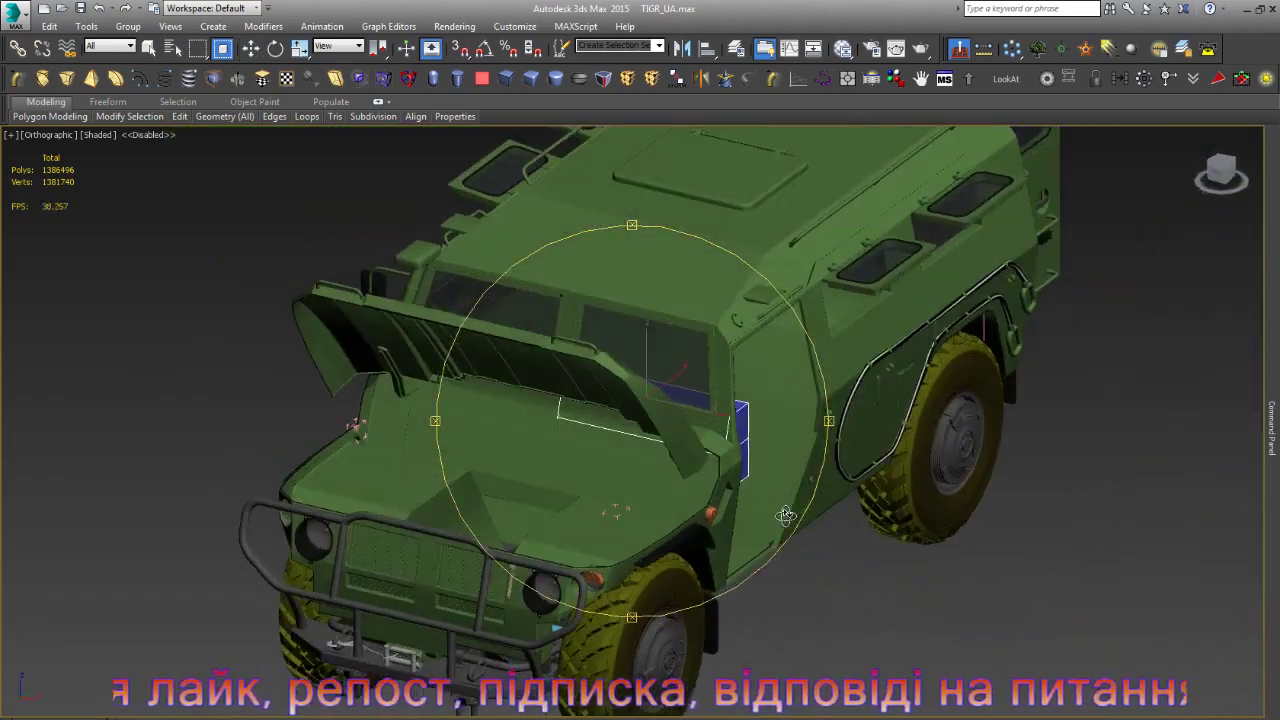
# - Move the panel's front vertical edge along X and orbit to check the cab side
pyautogui.press('z')
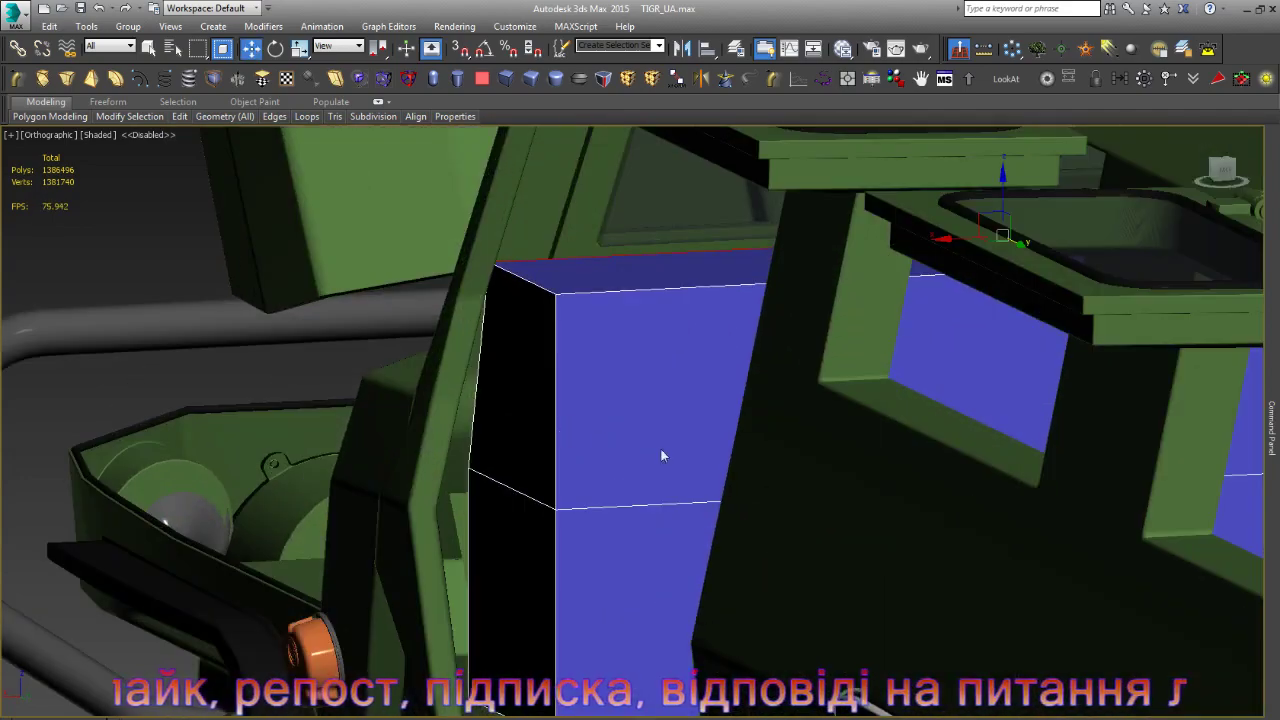
pyautogui.click(508, 496)
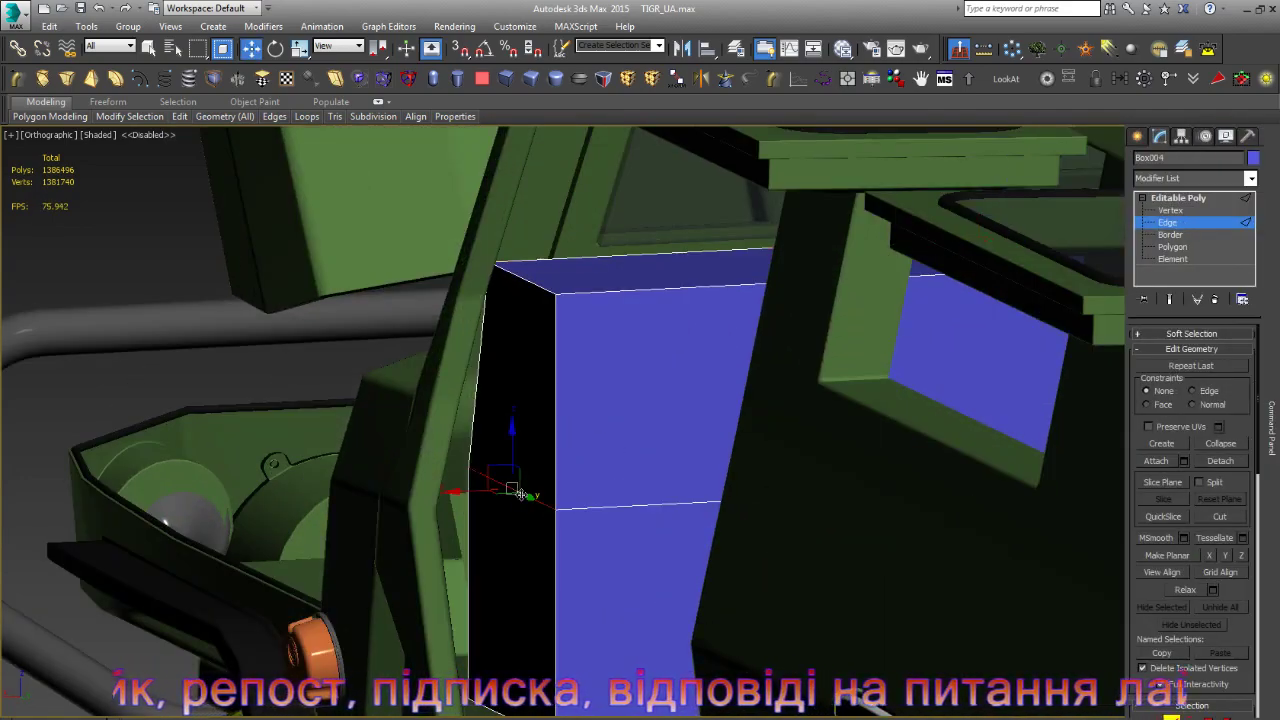
pyautogui.moveTo(458, 492); pyautogui.dragTo(441, 509)
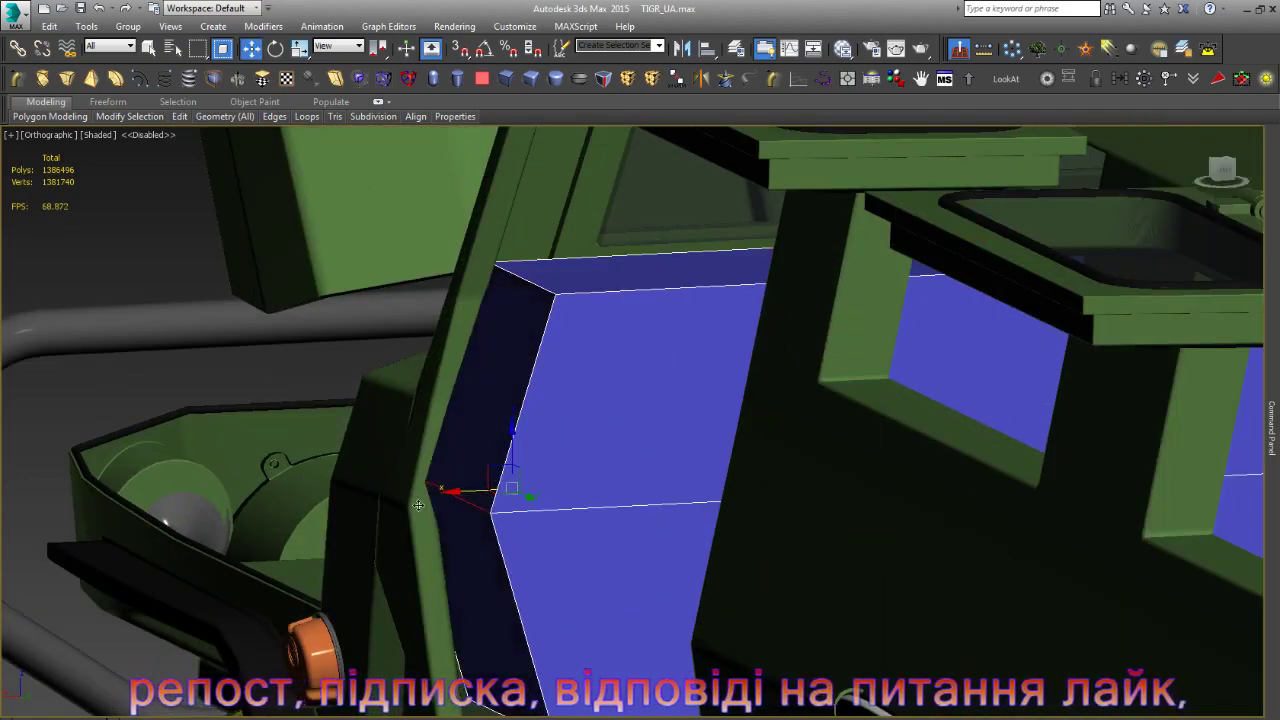
pyautogui.scroll(-3, 441, 509)
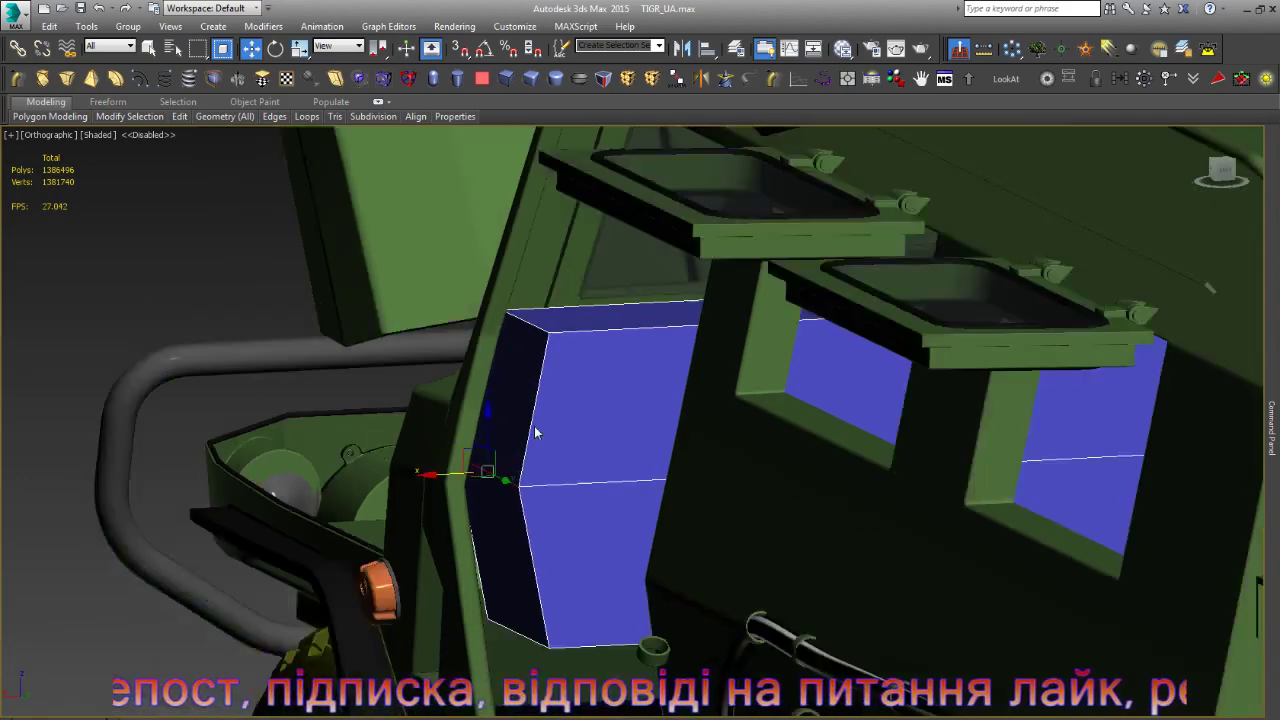
pyautogui.scroll(-2, 443, 441)
pyautogui.moveTo(690, 446)
pyautogui.keyDown('alt'); pyautogui.mouseDown(button='middle')
pyautogui.moveTo(781, 436)
pyautogui.moveTo(709, 470)
pyautogui.moveTo(711, 453)
pyautogui.moveTo(652, 519)
pyautogui.moveTo(723, 544)
pyautogui.mouseUp(button='middle'); pyautogui.keyUp('alt')
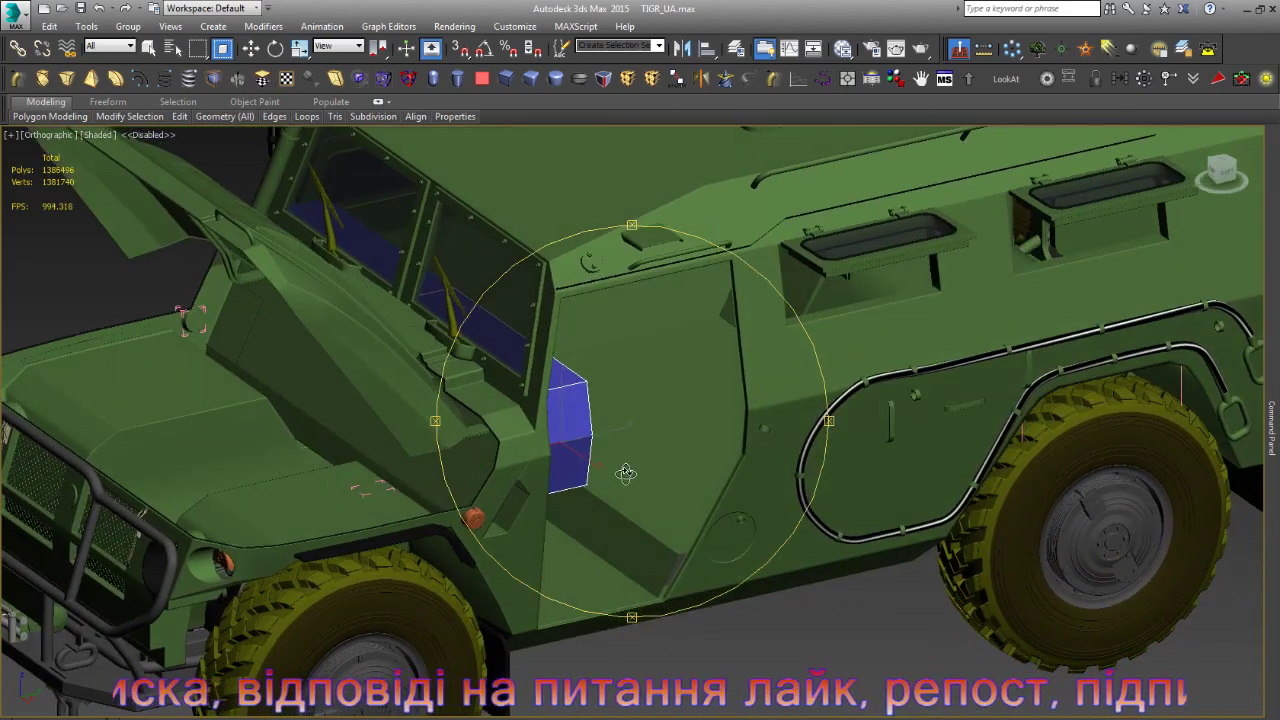
pyautogui.press('w')
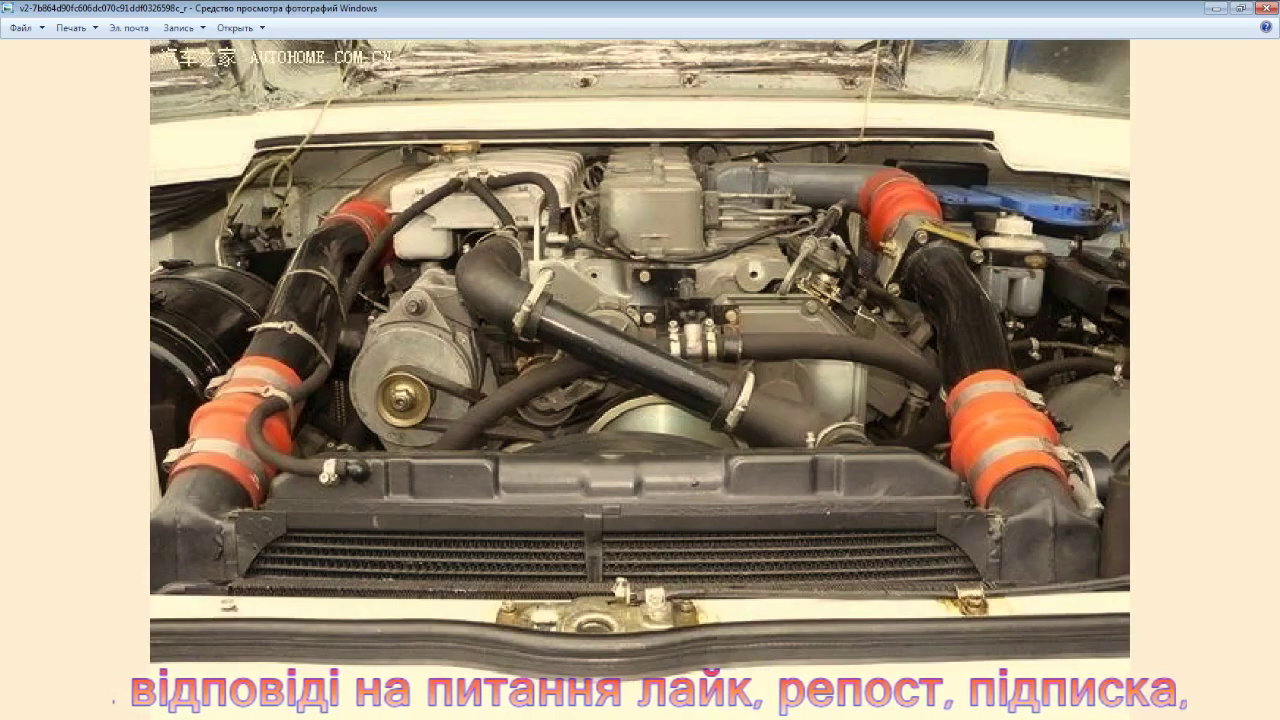
# - Step forward through eight vehicle reference photos
pyautogui.press('Right')
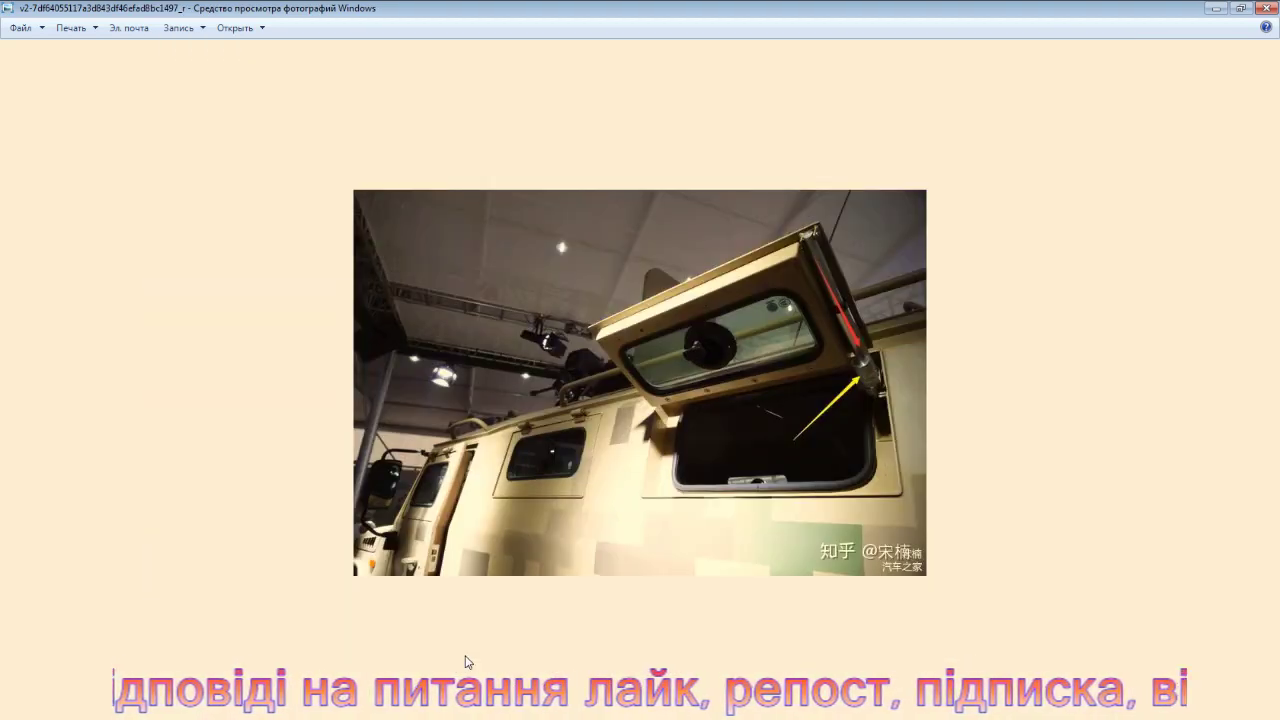
pyautogui.press('Right')
pyautogui.press('Right')
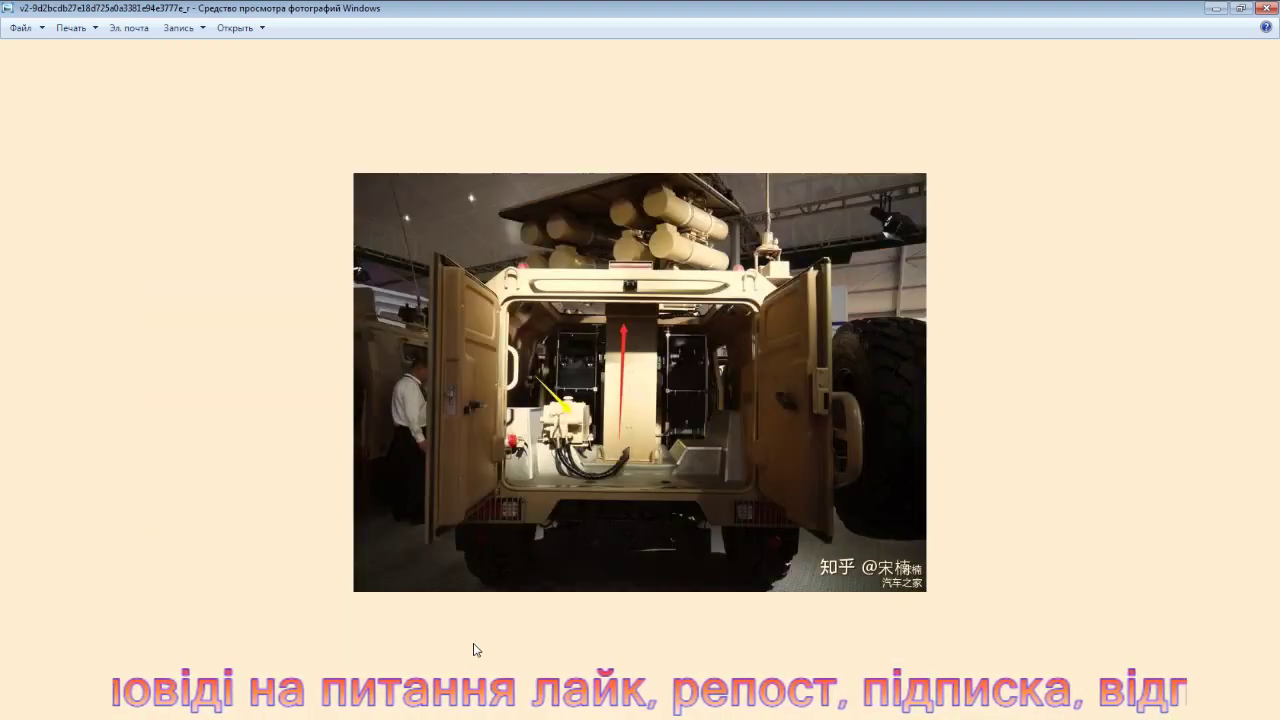
pyautogui.press('Right')
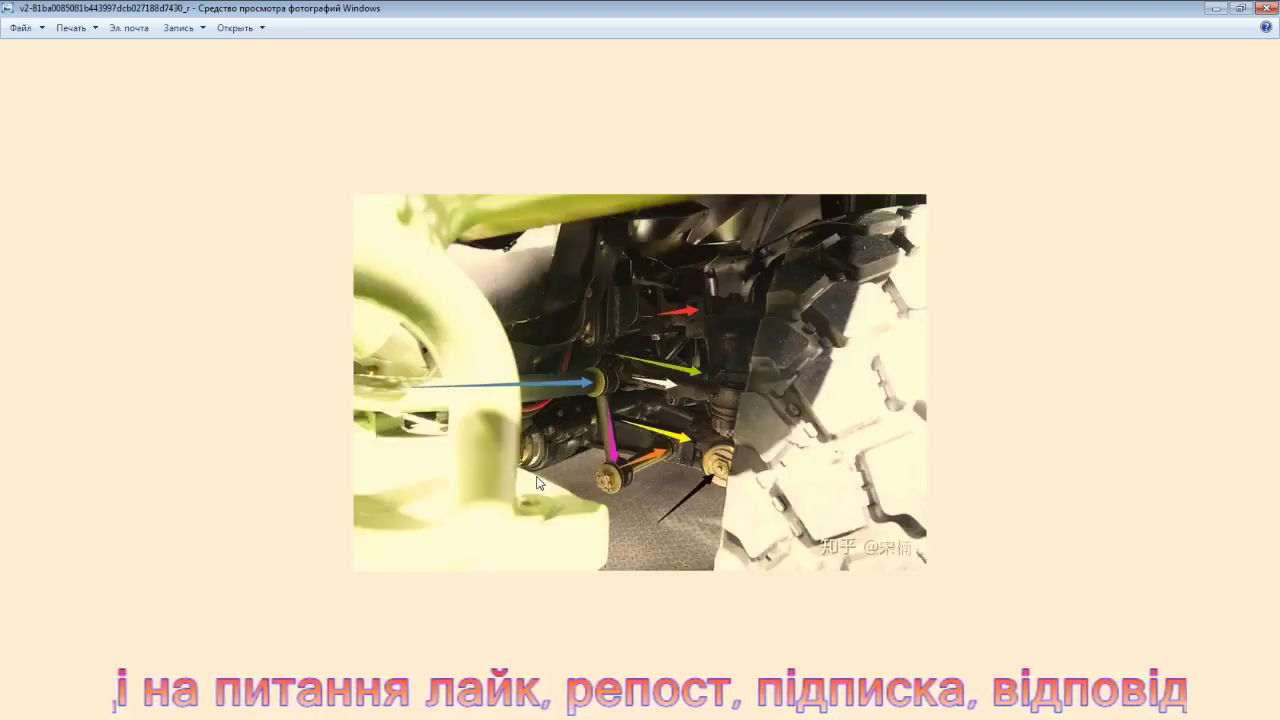
pyautogui.press('Right')
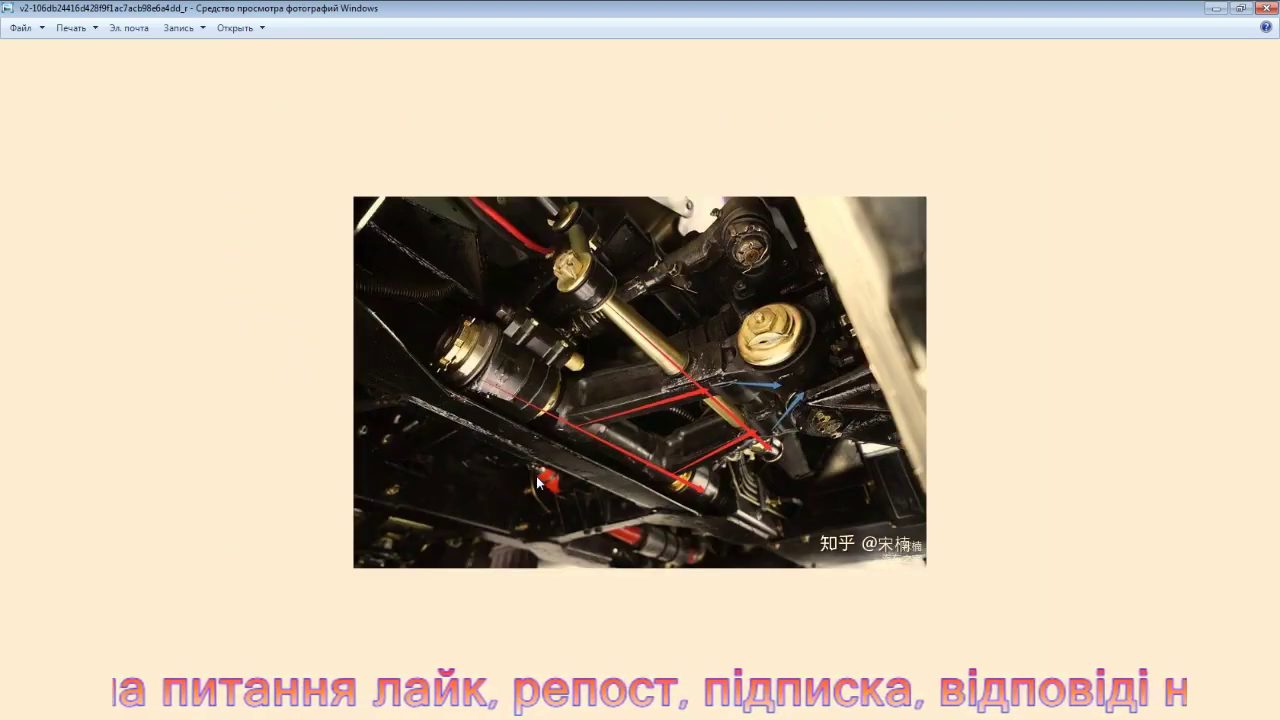
pyautogui.press('Right')
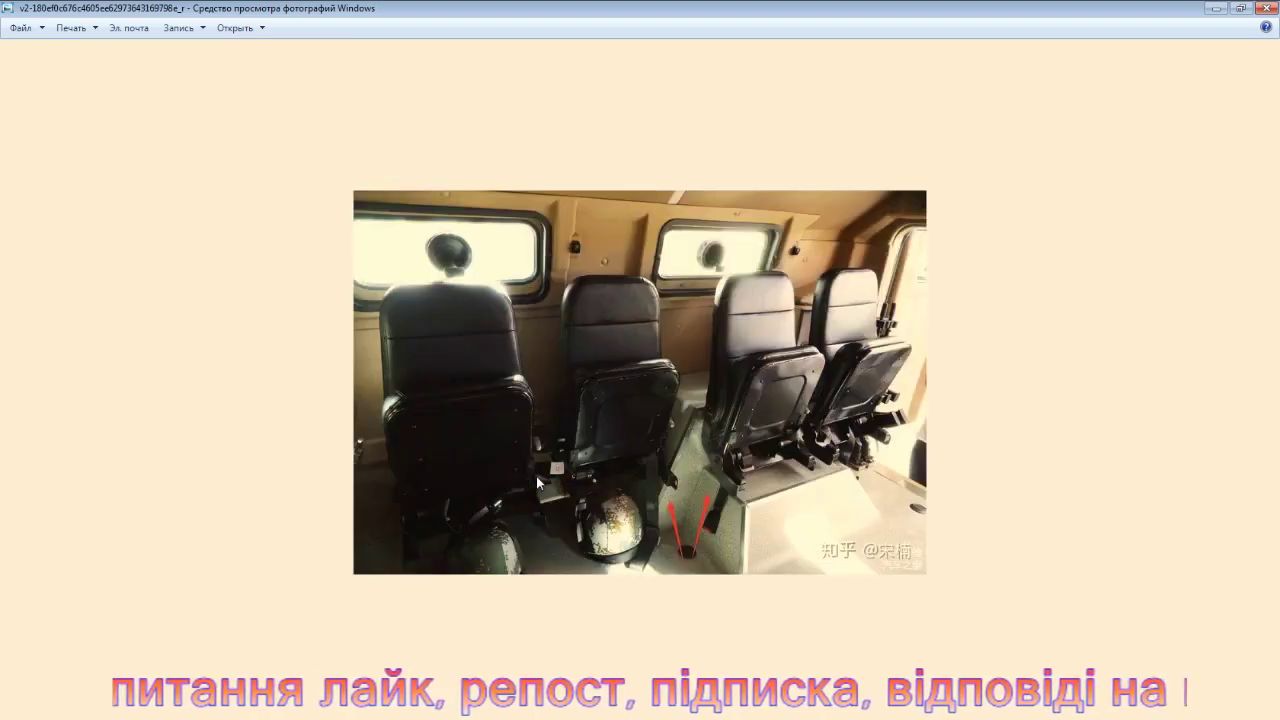
pyautogui.press('Right')
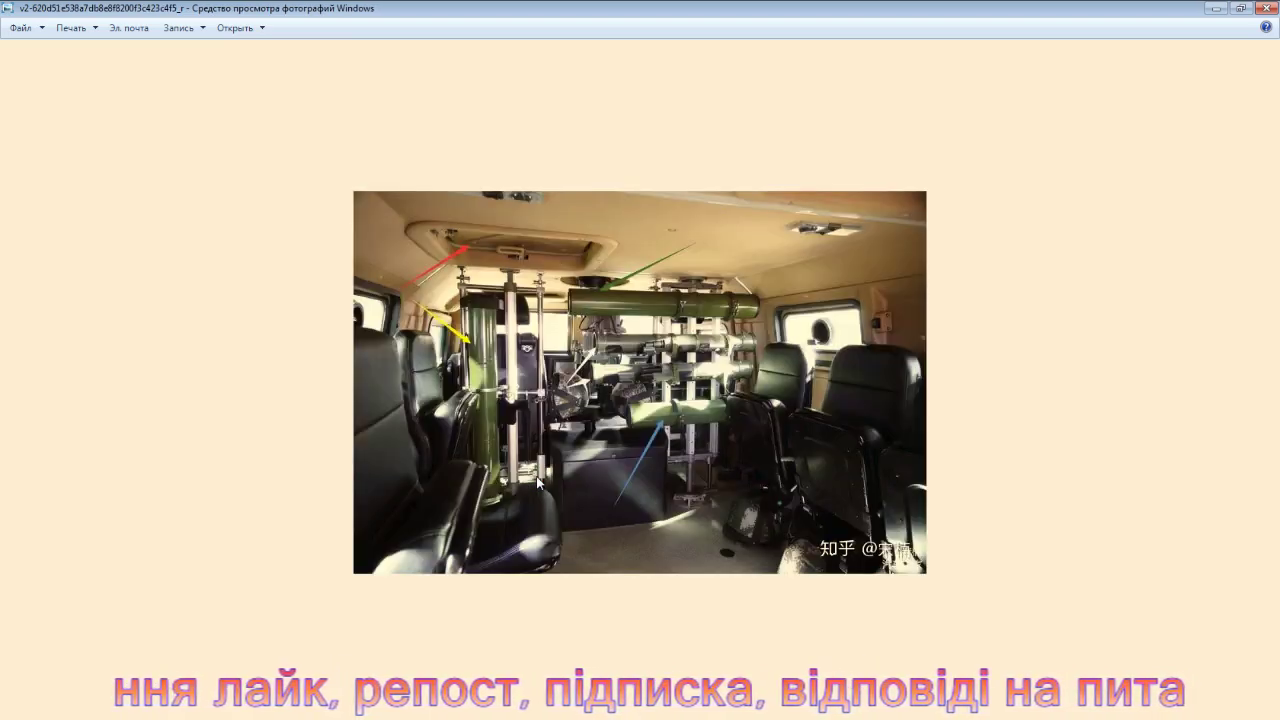
pyautogui.press('Right')
pyautogui.press('Right')
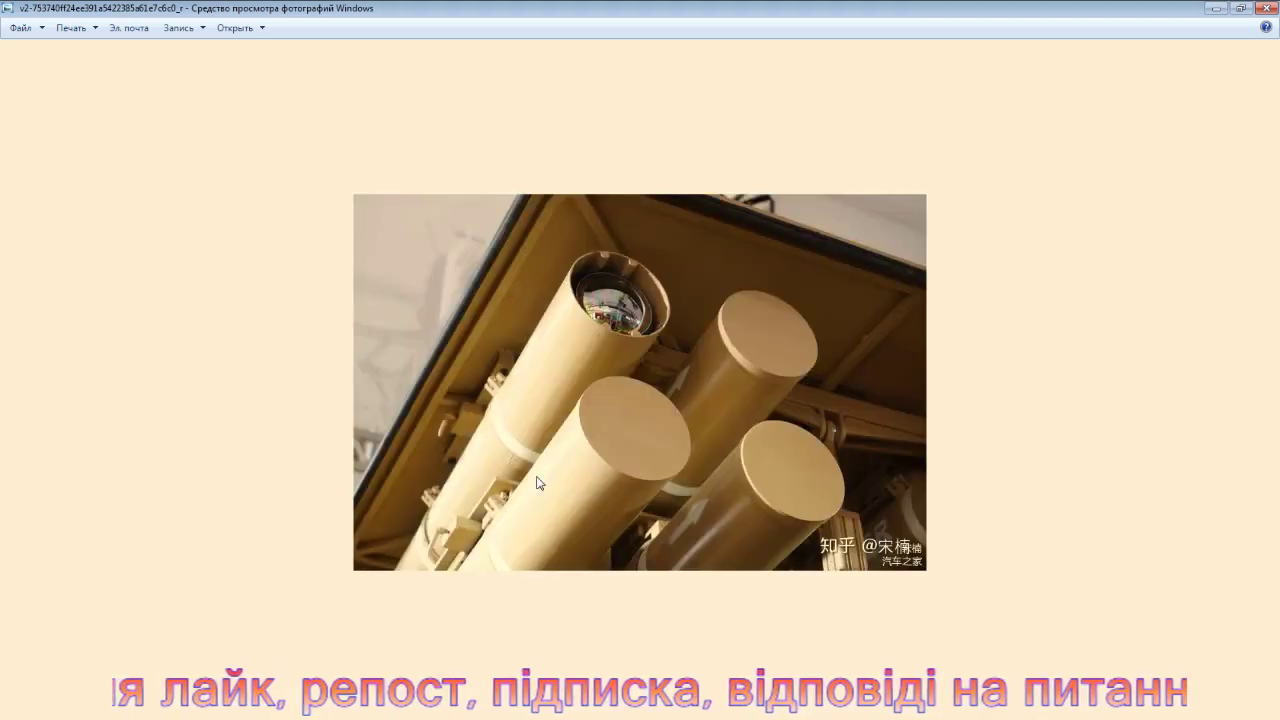
pyautogui.press('Right')
pyautogui.press('Right')
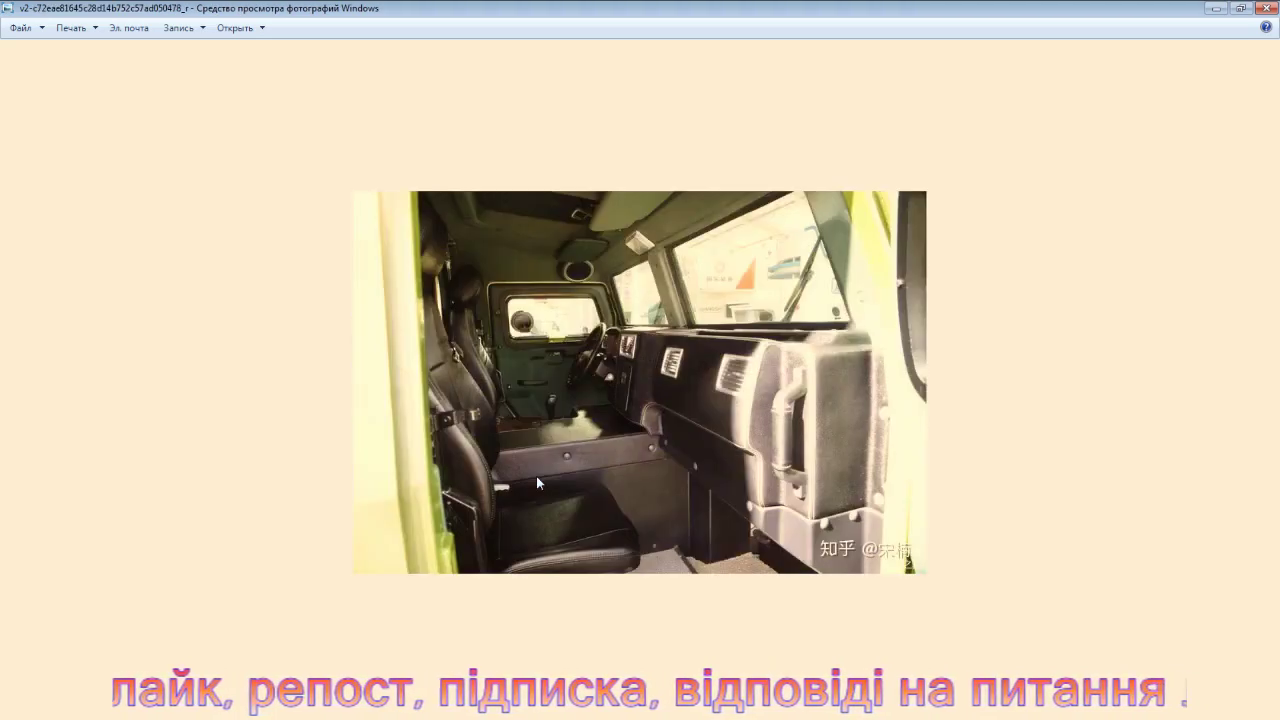
# - Advance four more photos and zoom into the open driver door cabin shot
pyautogui.scroll(3, 629, 403)
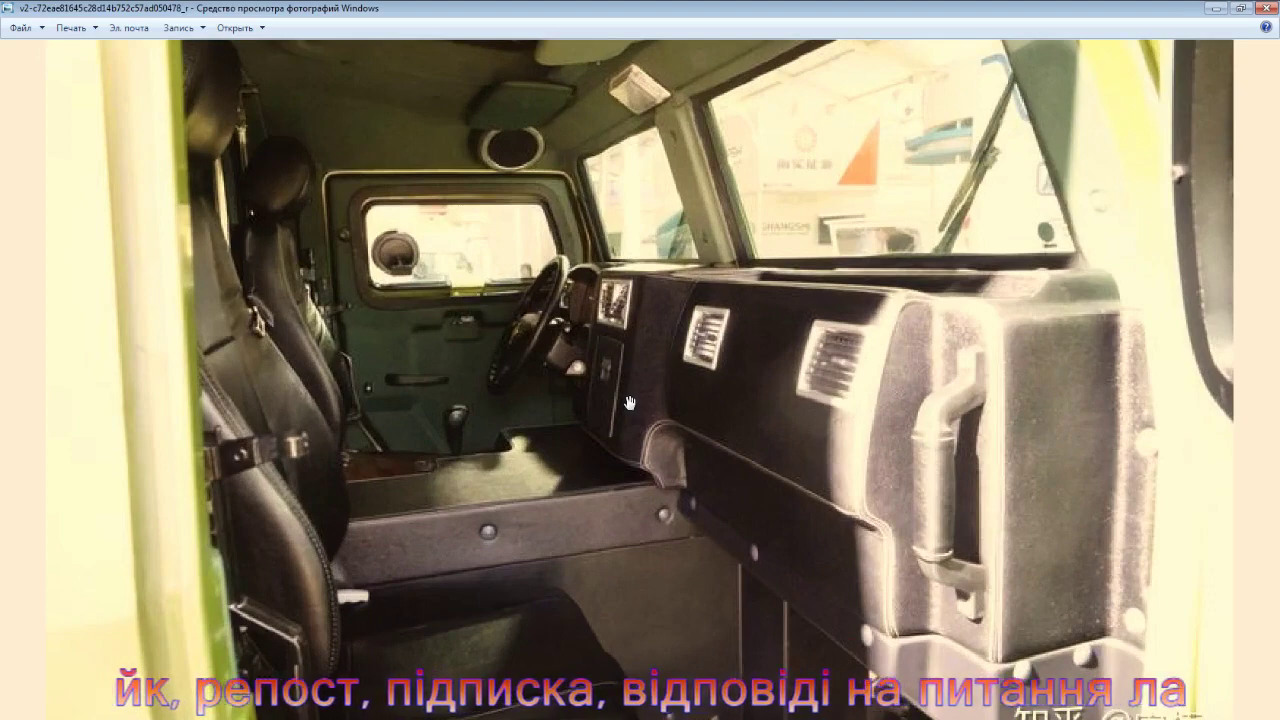
pyautogui.scroll(-3, 629, 403)
pyautogui.press('Right')
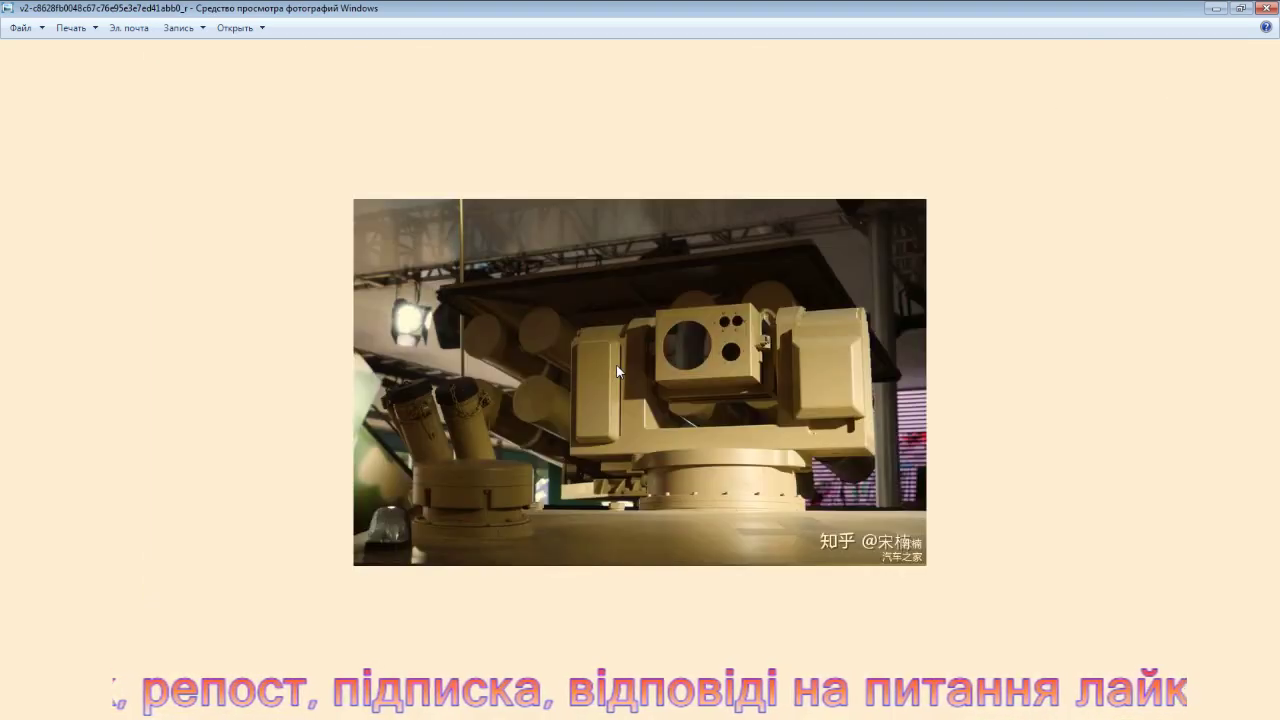
pyautogui.press('Right')
pyautogui.press('Right')
pyautogui.press('Right')
pyautogui.press('Right')
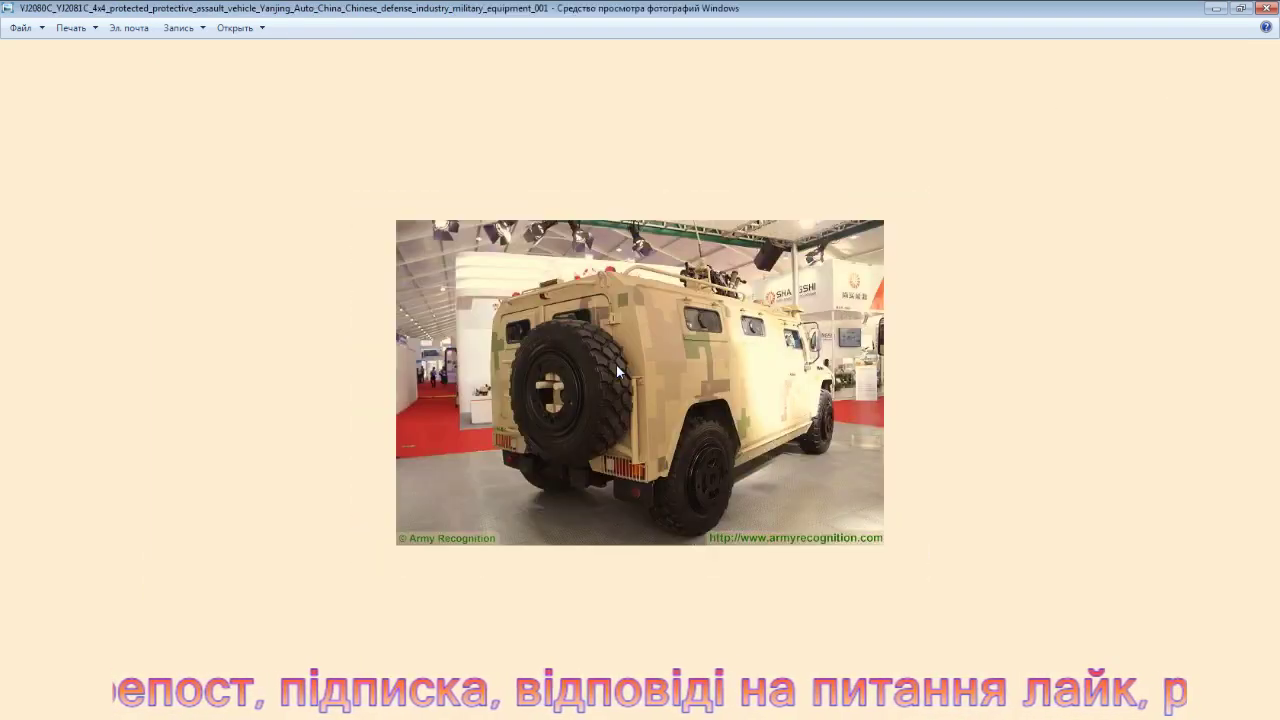
pyautogui.press('Right')
pyautogui.press('Right')
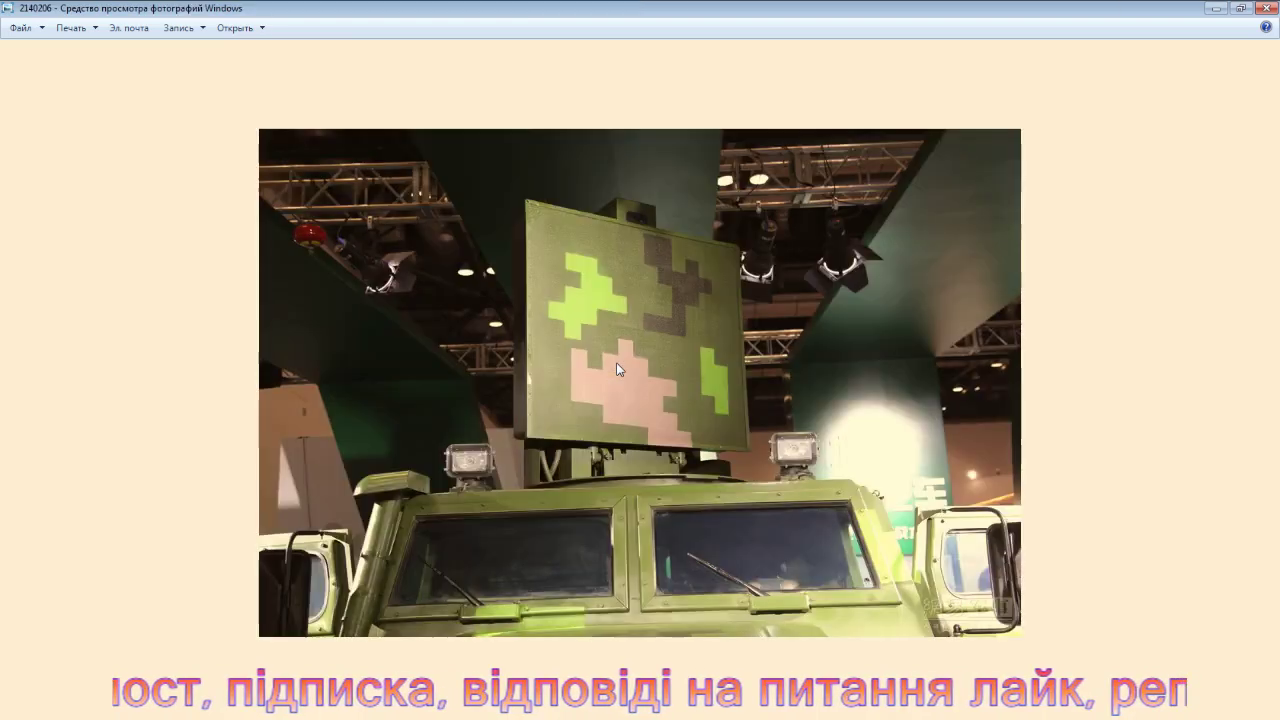
pyautogui.press('Right')
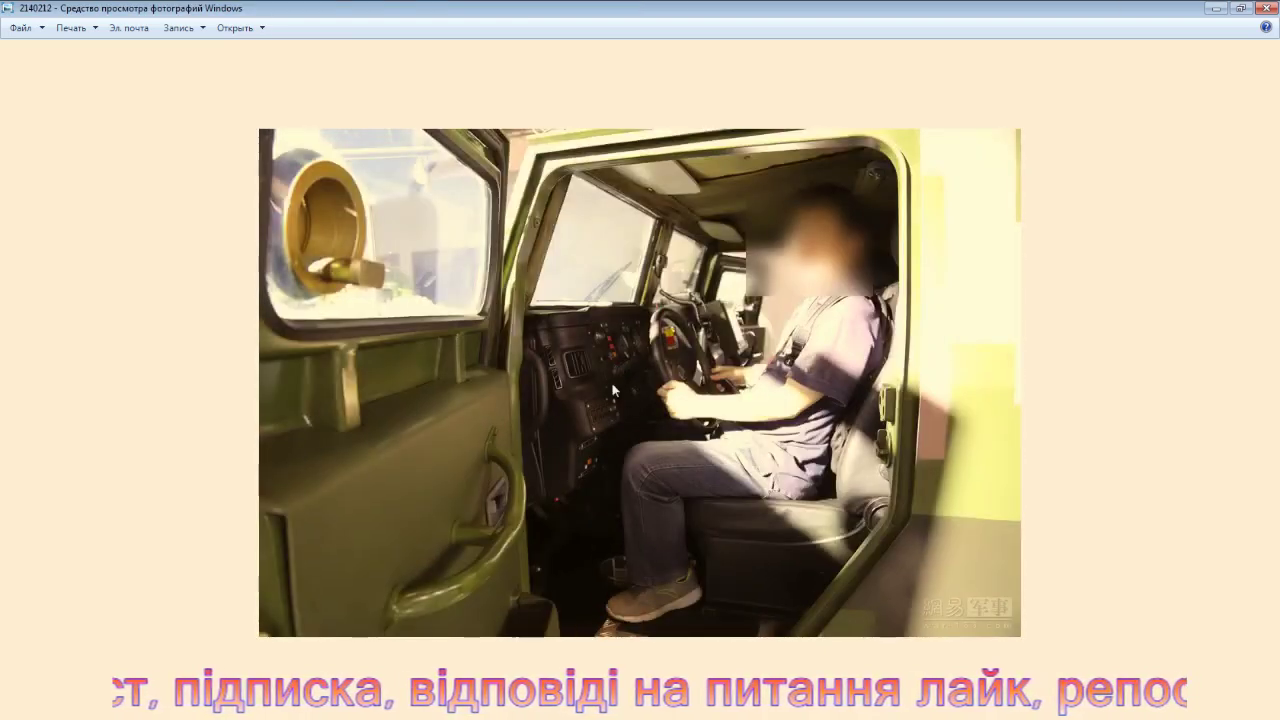
pyautogui.scroll(2, 561, 433)
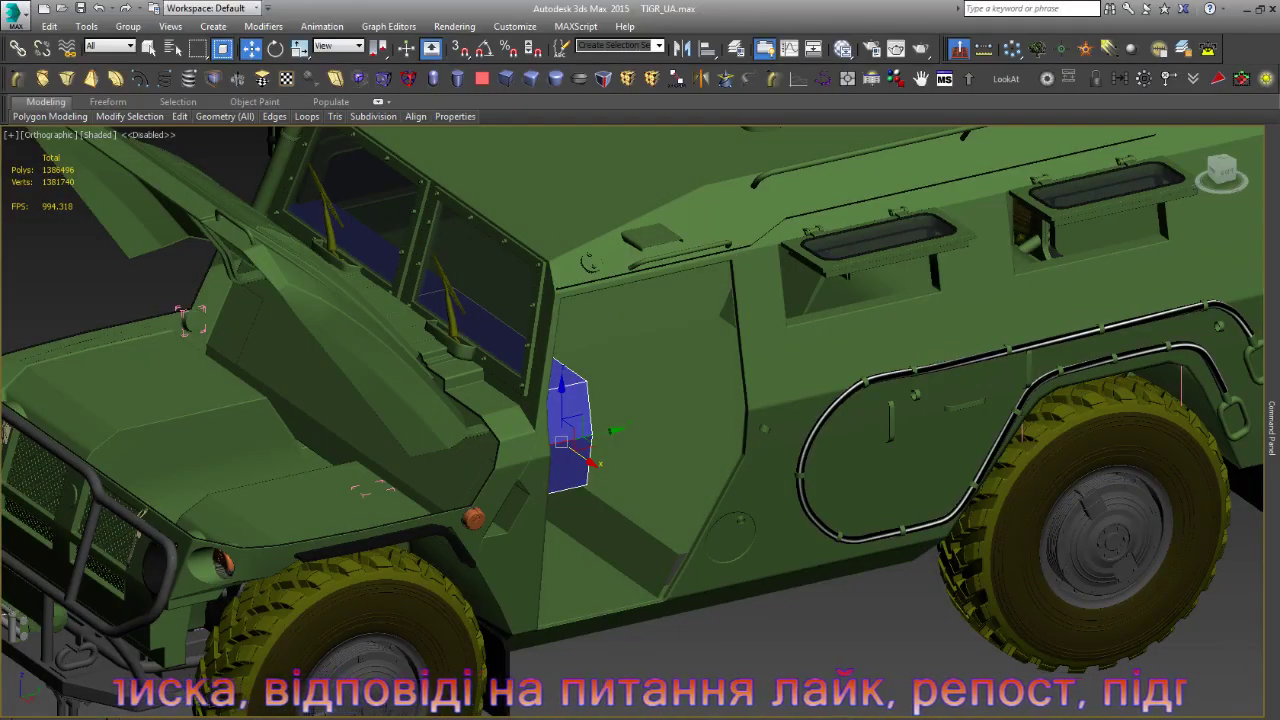
# - Select the door panel's bottom polygons and extend them down toward the sill
pyautogui.keyDown('alt'); pyautogui.moveTo(560, 440); pyautogui.dragTo(587, 487, button='middle'); pyautogui.keyUp('alt')
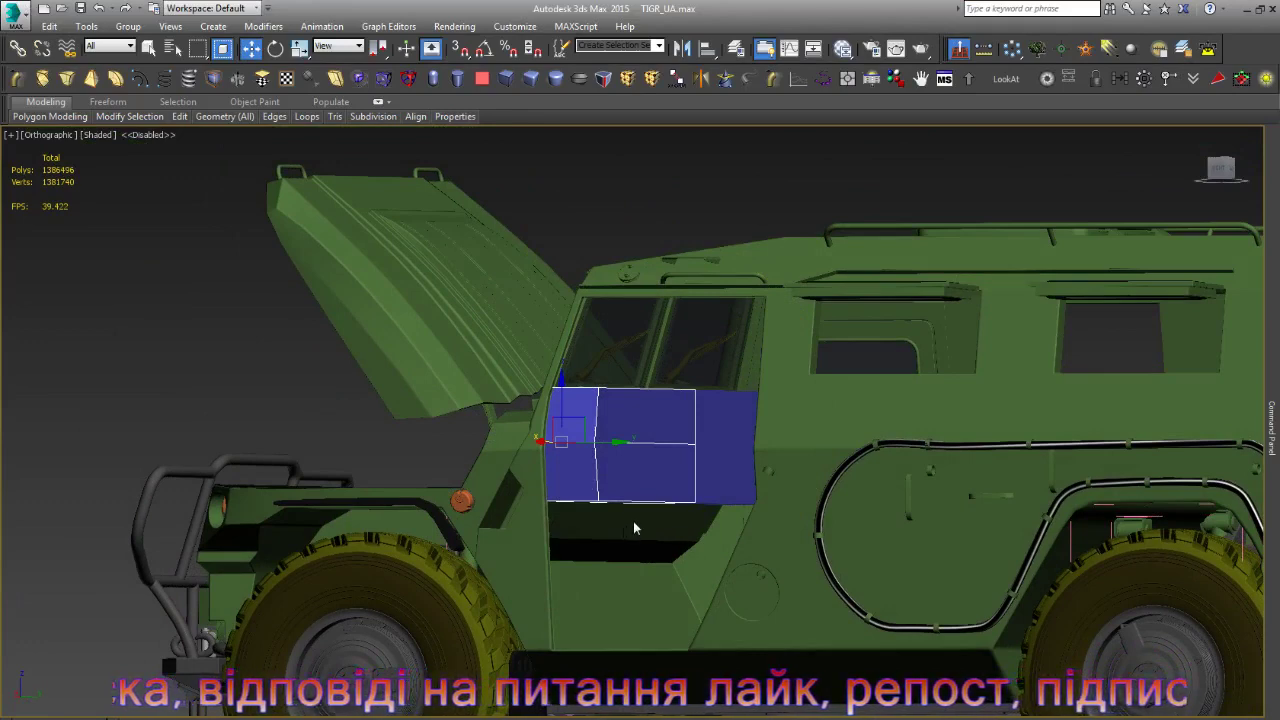
pyautogui.press('4')
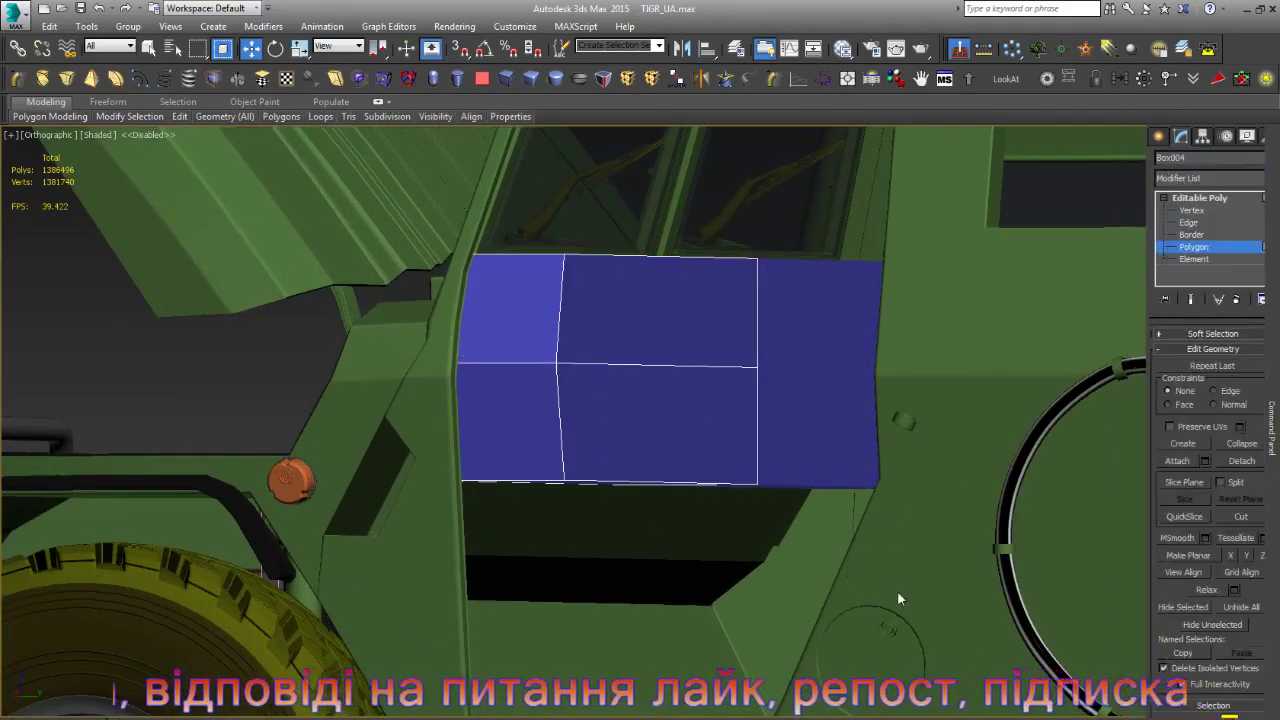
pyautogui.moveTo(897, 590); pyautogui.dragTo(393, 446)
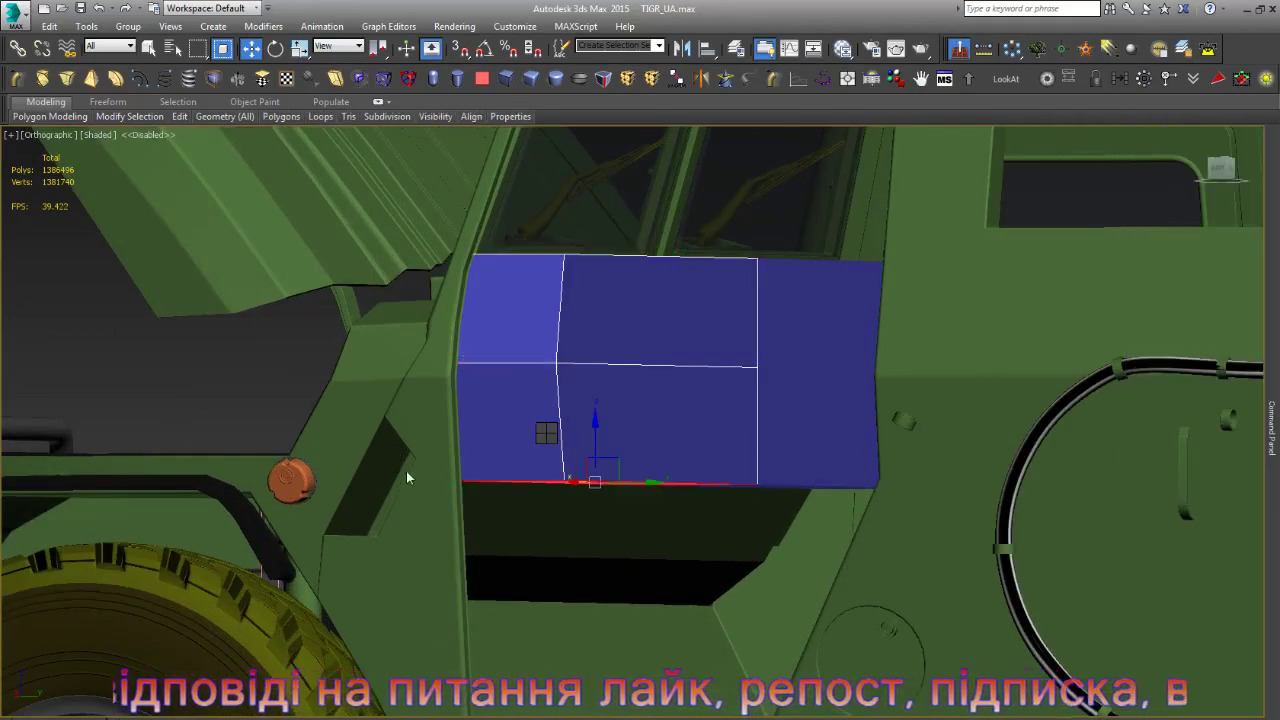
pyautogui.keyDown('shift'); pyautogui.moveTo(645, 483); pyautogui.dragTo(640, 503); pyautogui.keyUp('shift')
pyautogui.scroll(-3, 643, 484)
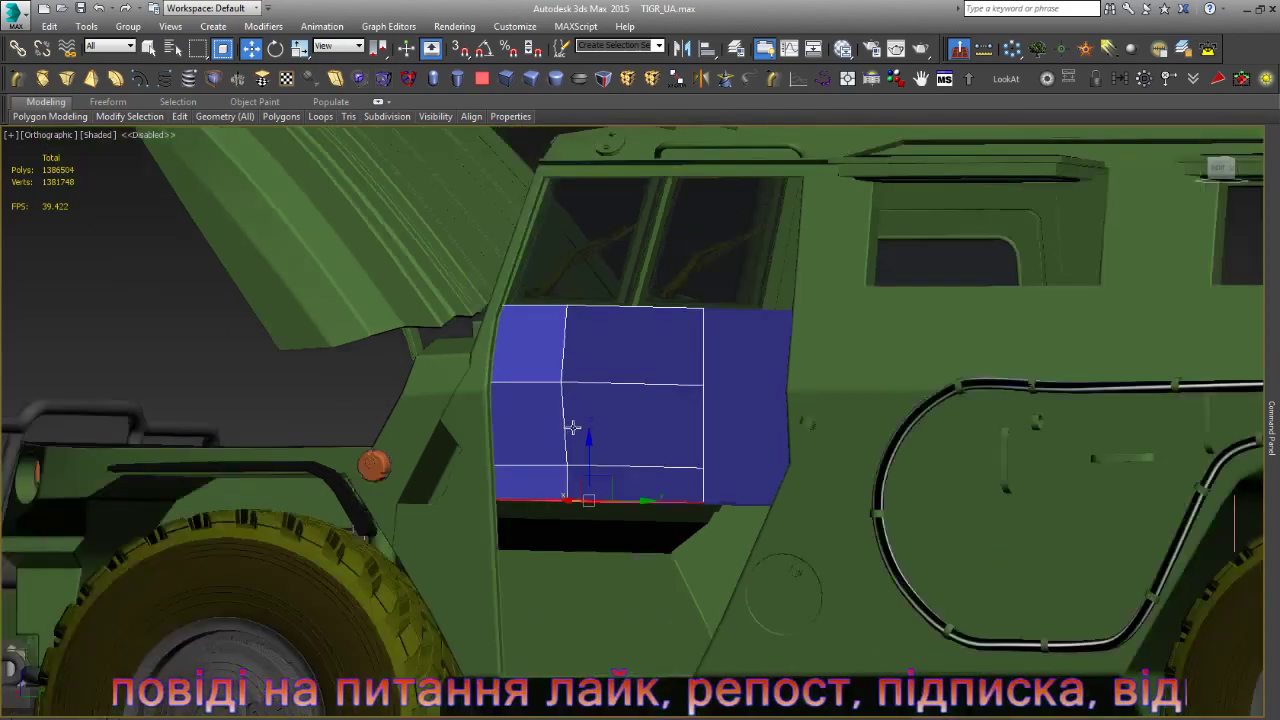
pyautogui.scroll(-2, 640, 484)
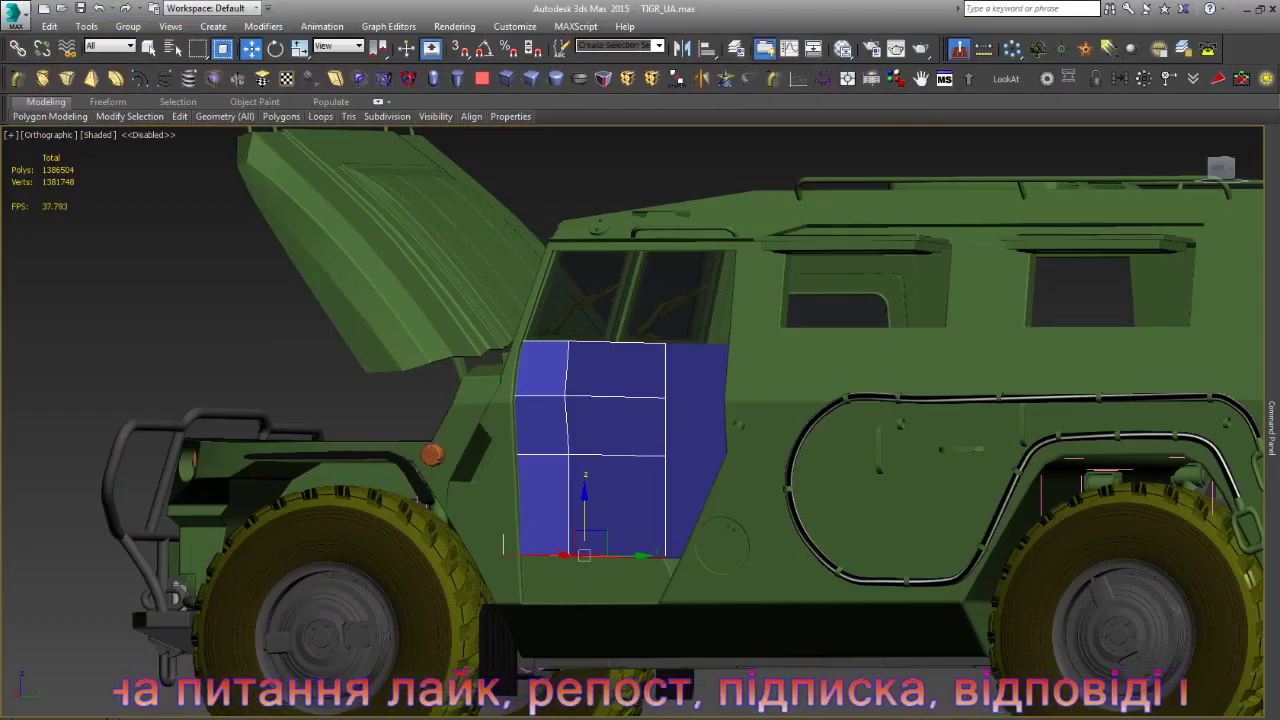
pyautogui.moveTo(643, 626)
pyautogui.keyDown('alt'); pyautogui.mouseDown(button='middle')
pyautogui.moveTo(666, 540)
pyautogui.moveTo(512, 582)
pyautogui.mouseUp(button='middle'); pyautogui.keyUp('alt')
# - In Vertex mode, move the lower corner vertex to slant the panel edge
pyautogui.scroll(3, 512, 582)
pyautogui.press('w')
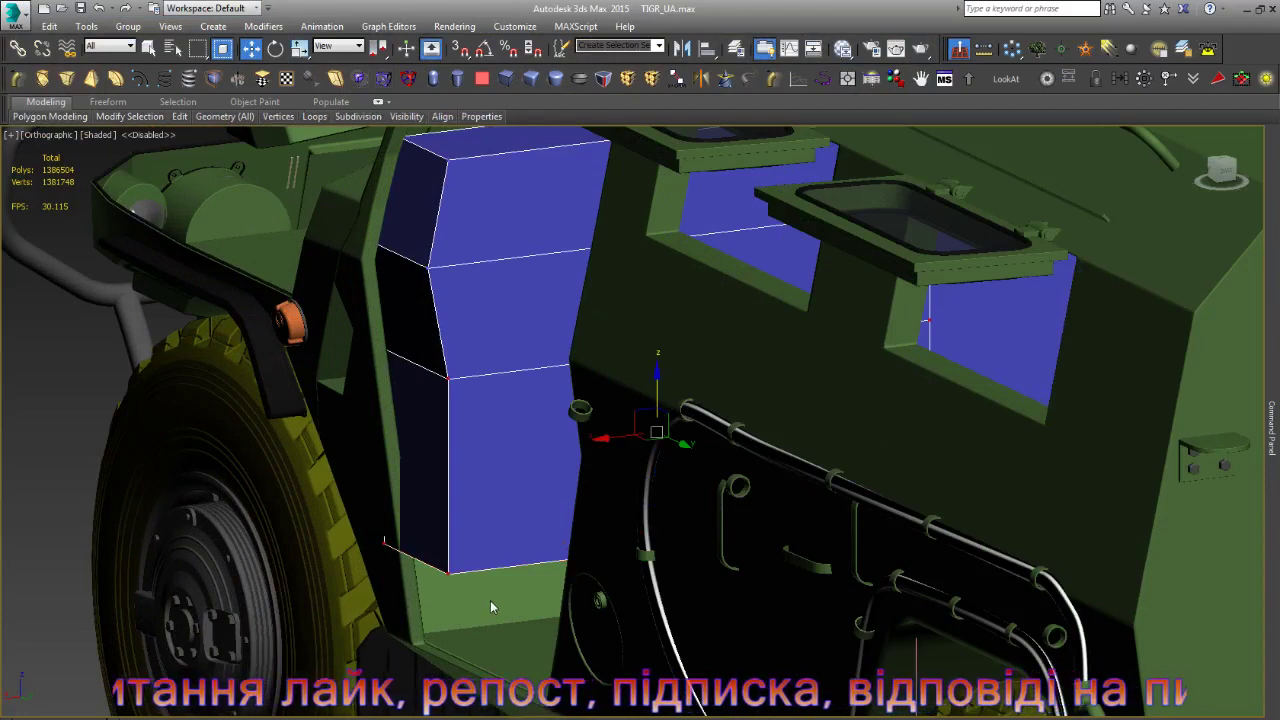
pyautogui.press('1')
pyautogui.scroll(2, 384, 545)
pyautogui.moveTo(407, 563); pyautogui.dragTo(436, 521)
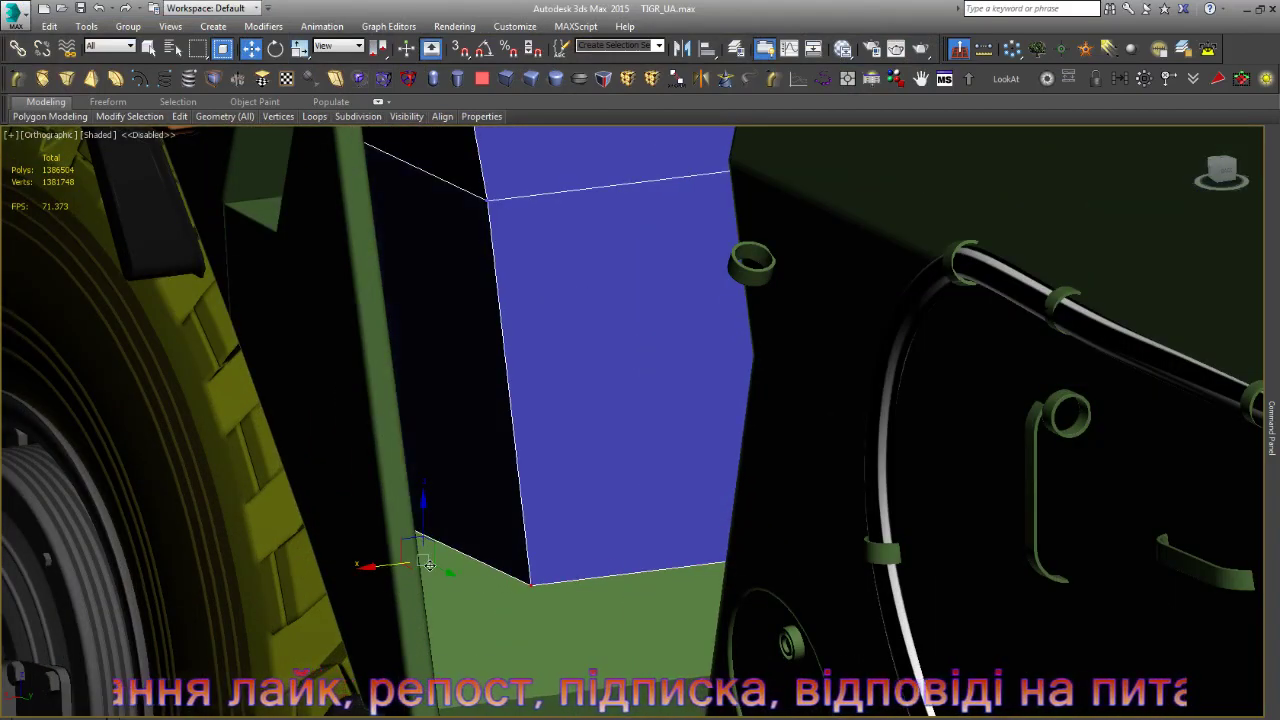
pyautogui.scroll(-4, 436, 521)
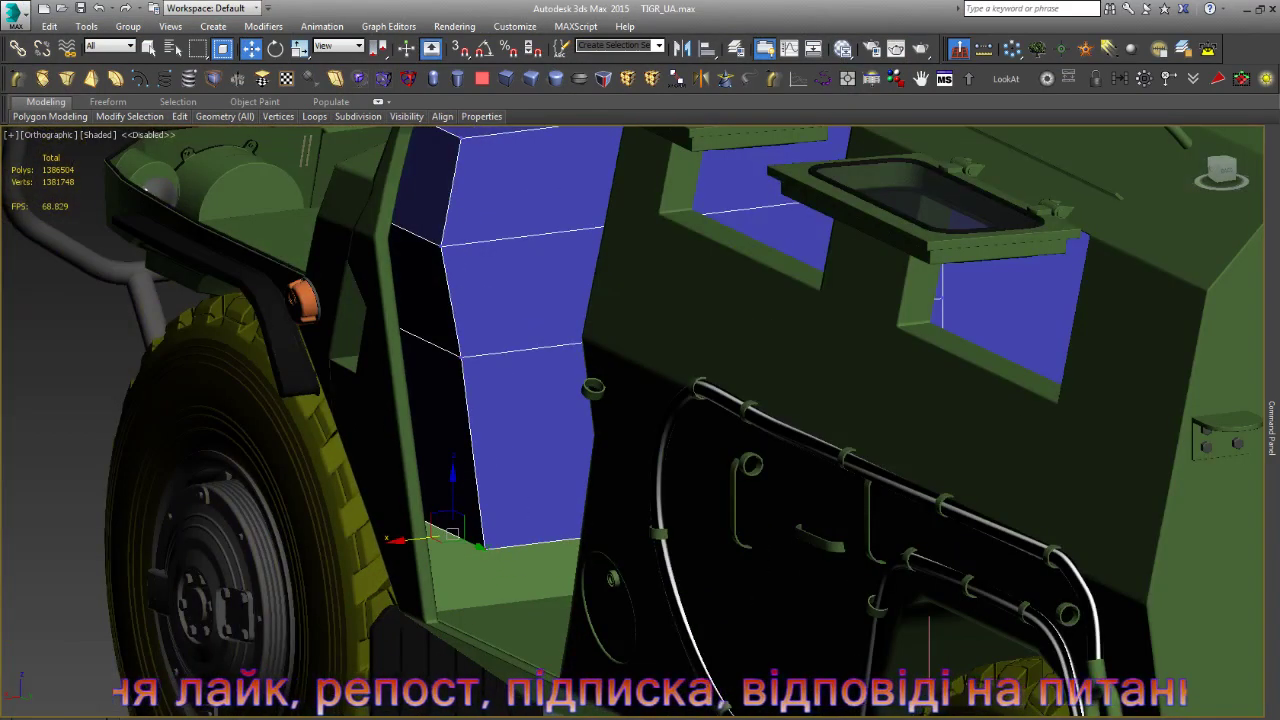
pyautogui.keyDown('alt'); pyautogui.moveTo(440, 525); pyautogui.dragTo(645, 455, button='middle'); pyautogui.keyUp('alt')
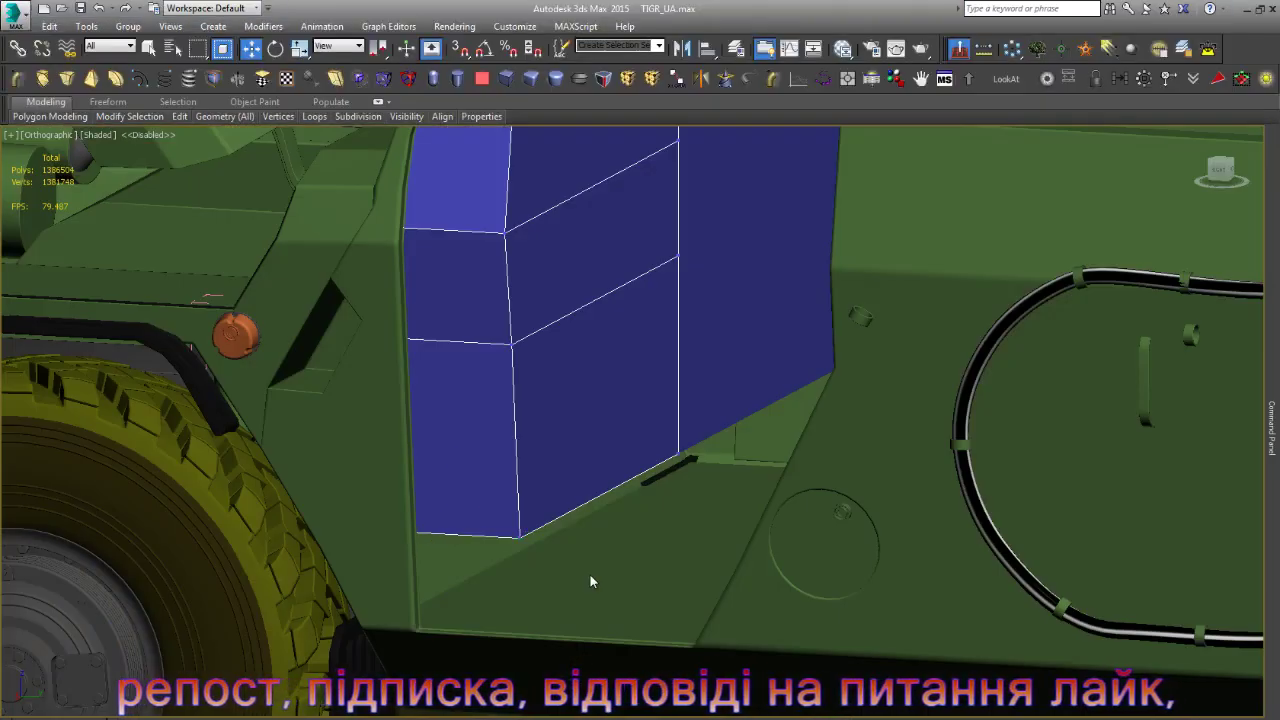
# - Select the panel's bottom vertex in wireframe and raise it along Z
pyautogui.press('F3')
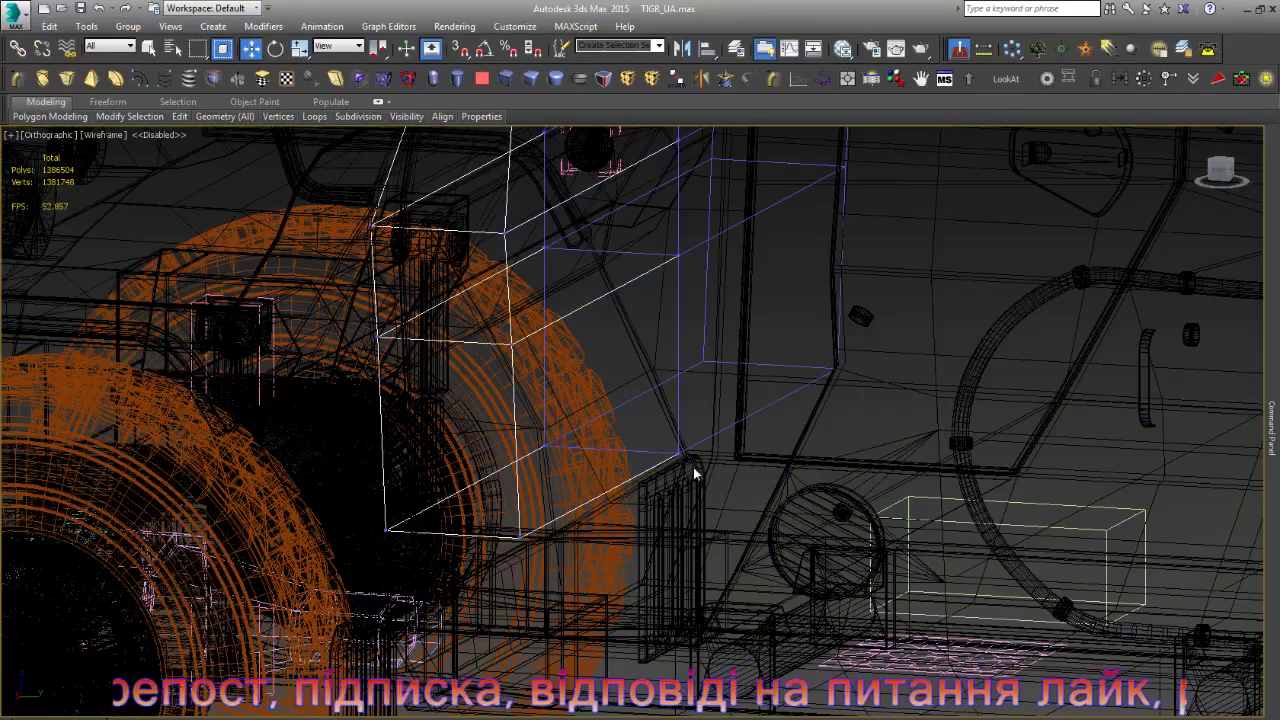
pyautogui.click(513, 497)
pyautogui.press('F3')
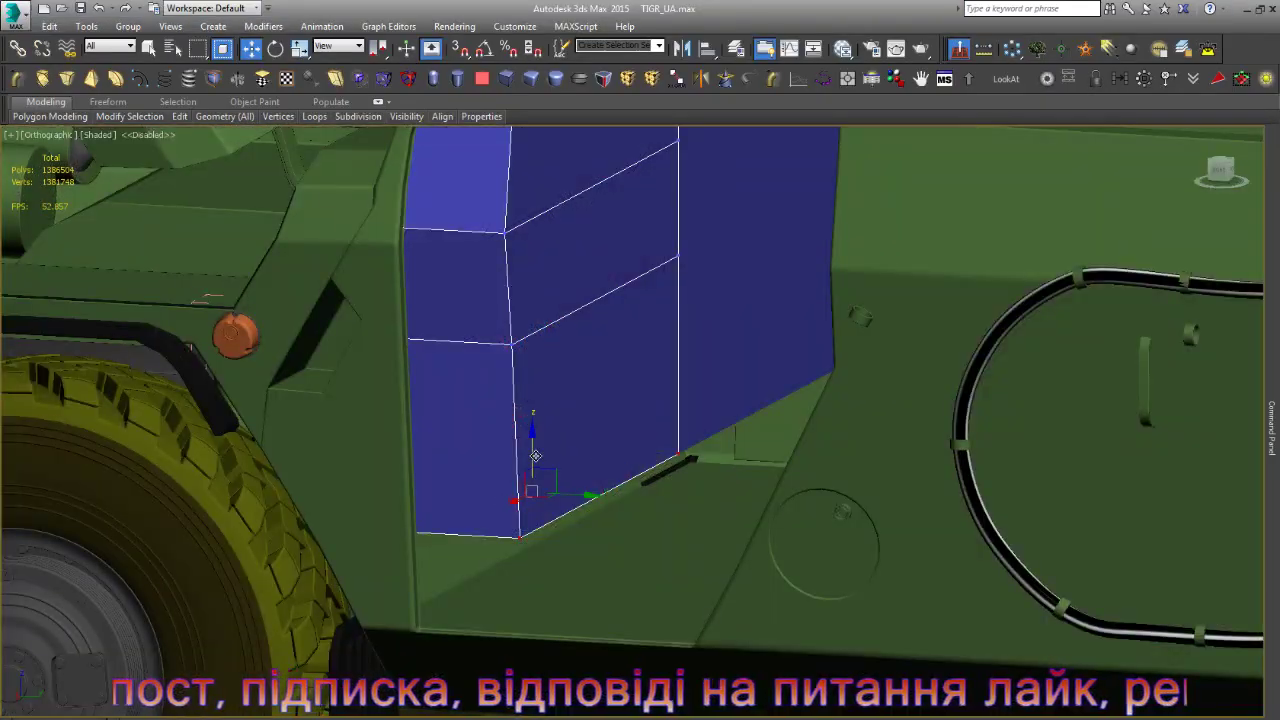
pyautogui.moveTo(531, 450); pyautogui.dragTo(546, 355)
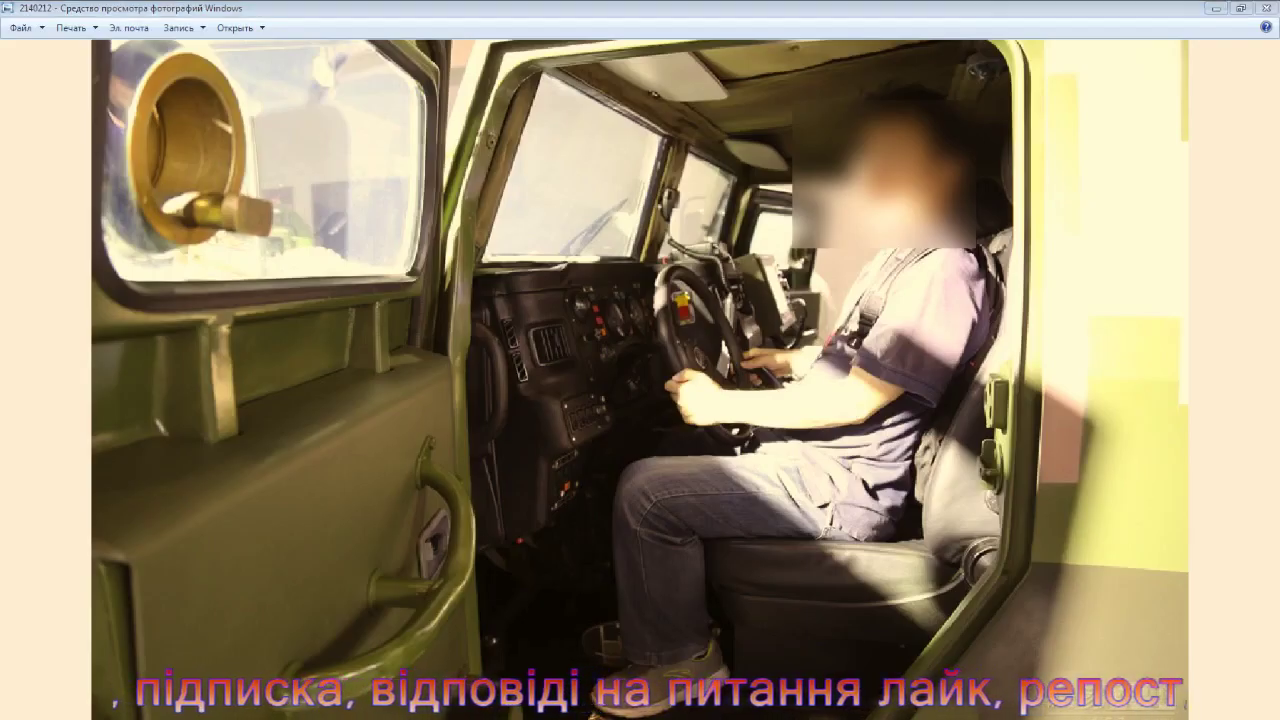
pyautogui.scroll(3, 612, 345)
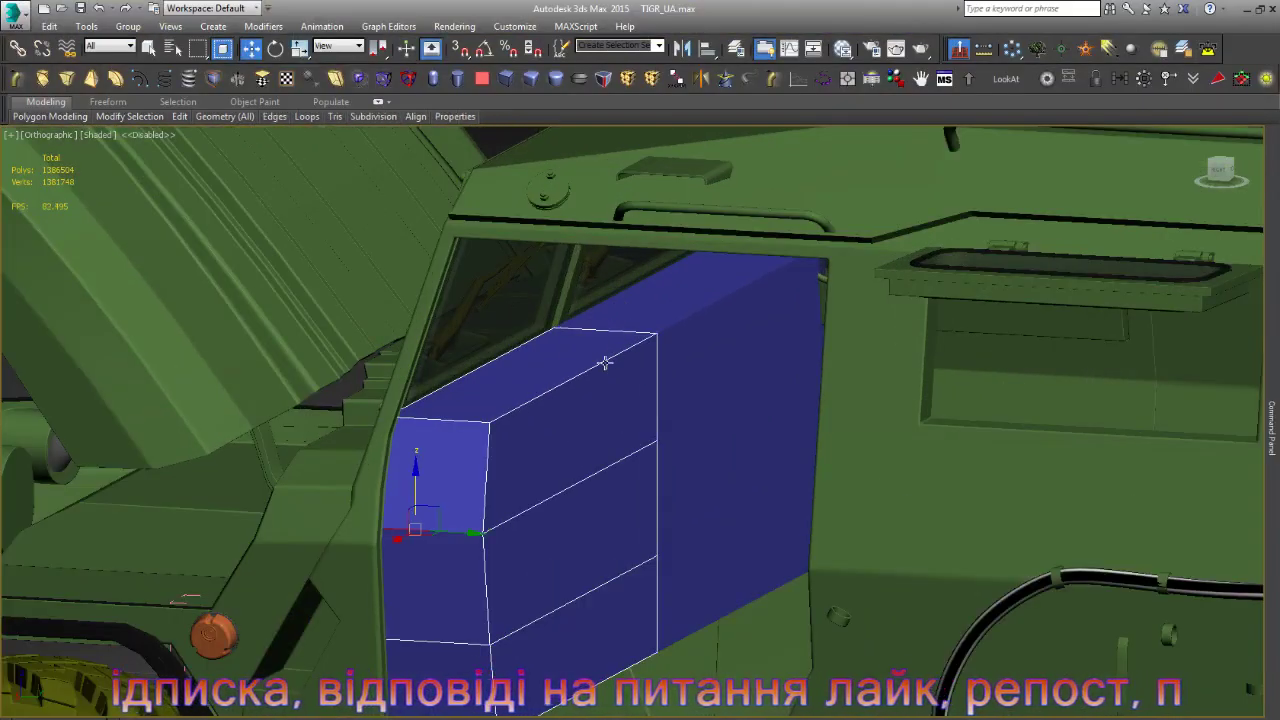
# - In Edge mode, select edges and faces along the blue panel's top to angle its profile
pyautogui.press('2')
pyautogui.click(606, 361)
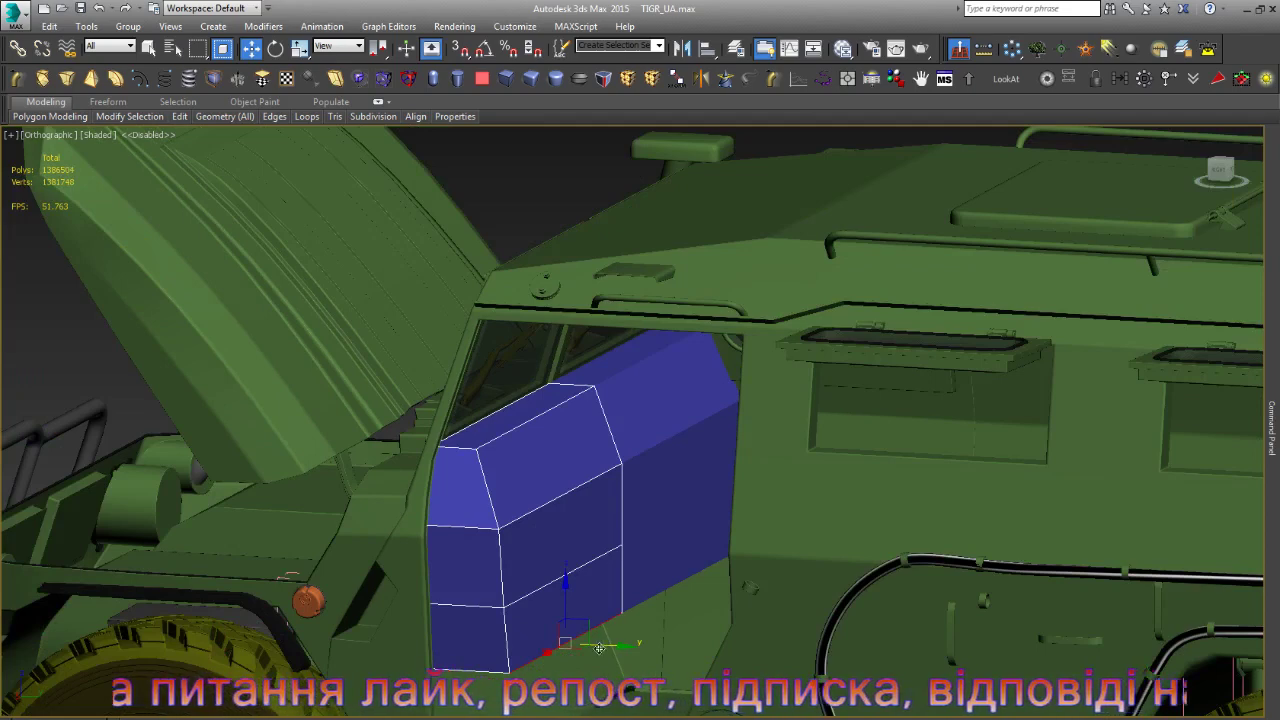
pyautogui.click(588, 545)
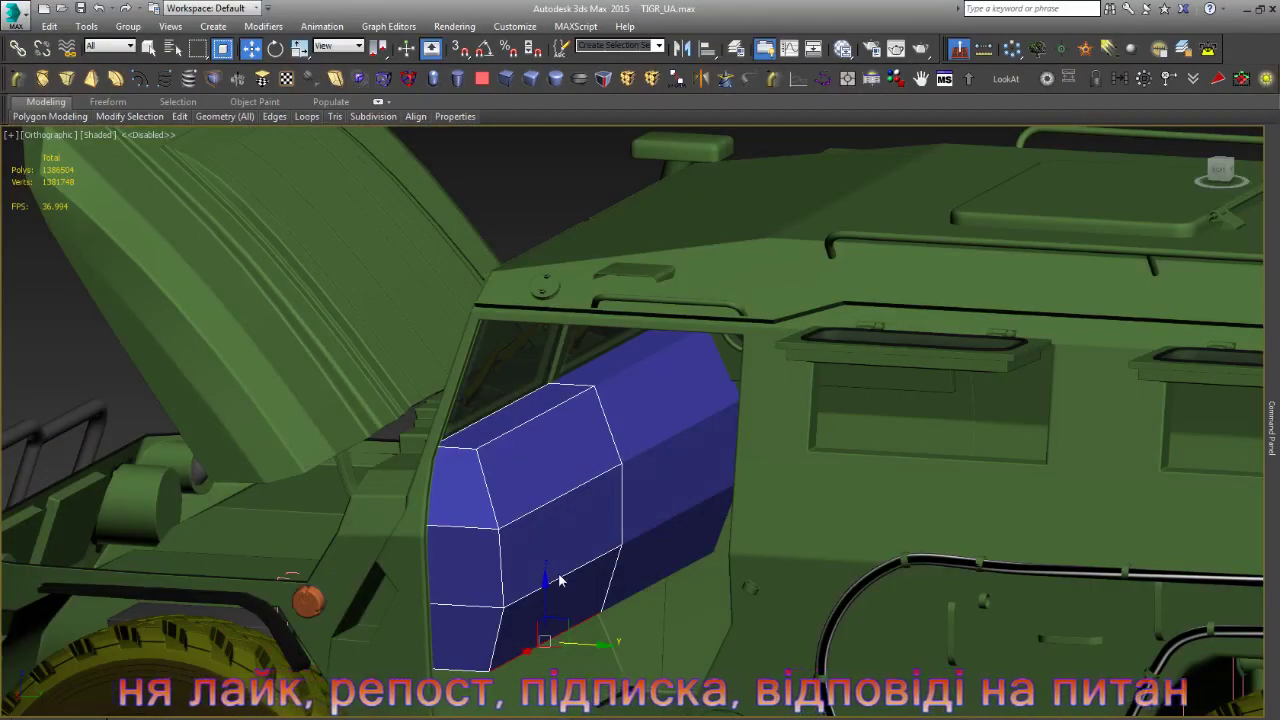
pyautogui.click(557, 580)
pyautogui.keyDown('ctrl'); pyautogui.click(522, 516); pyautogui.keyUp('ctrl')
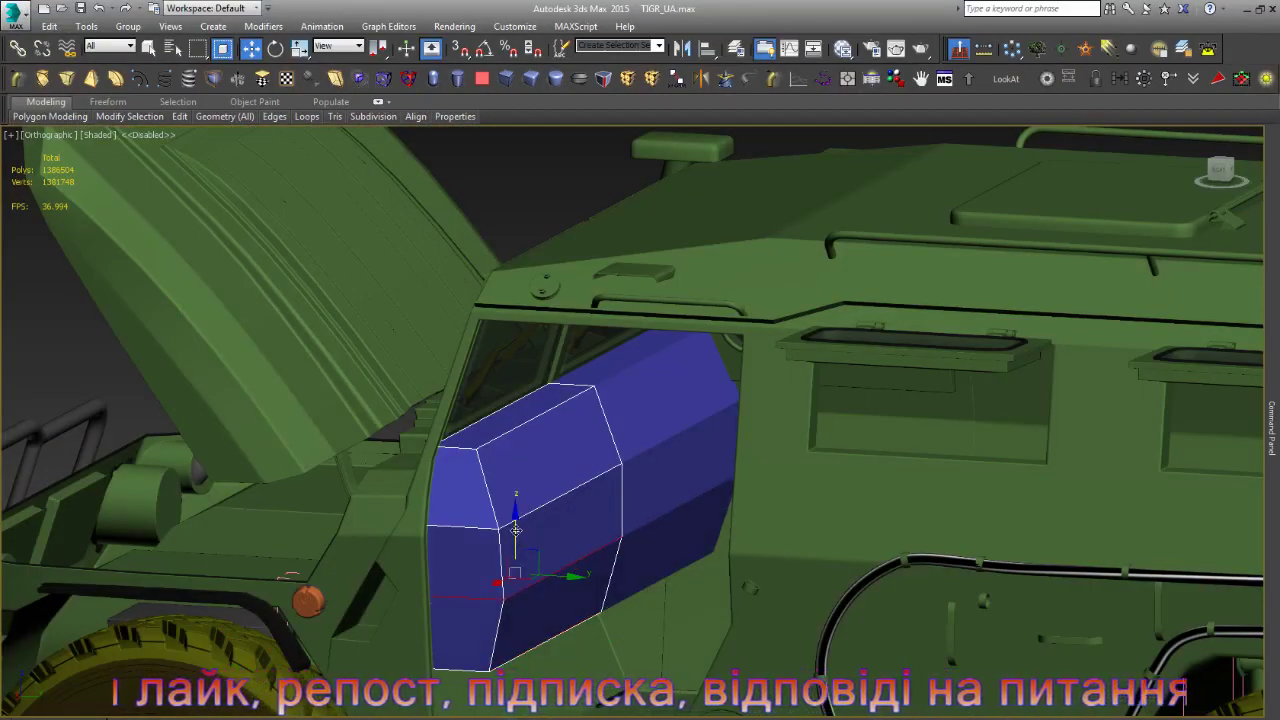
pyautogui.keyDown('ctrl'); pyautogui.click(597, 502); pyautogui.keyUp('ctrl')
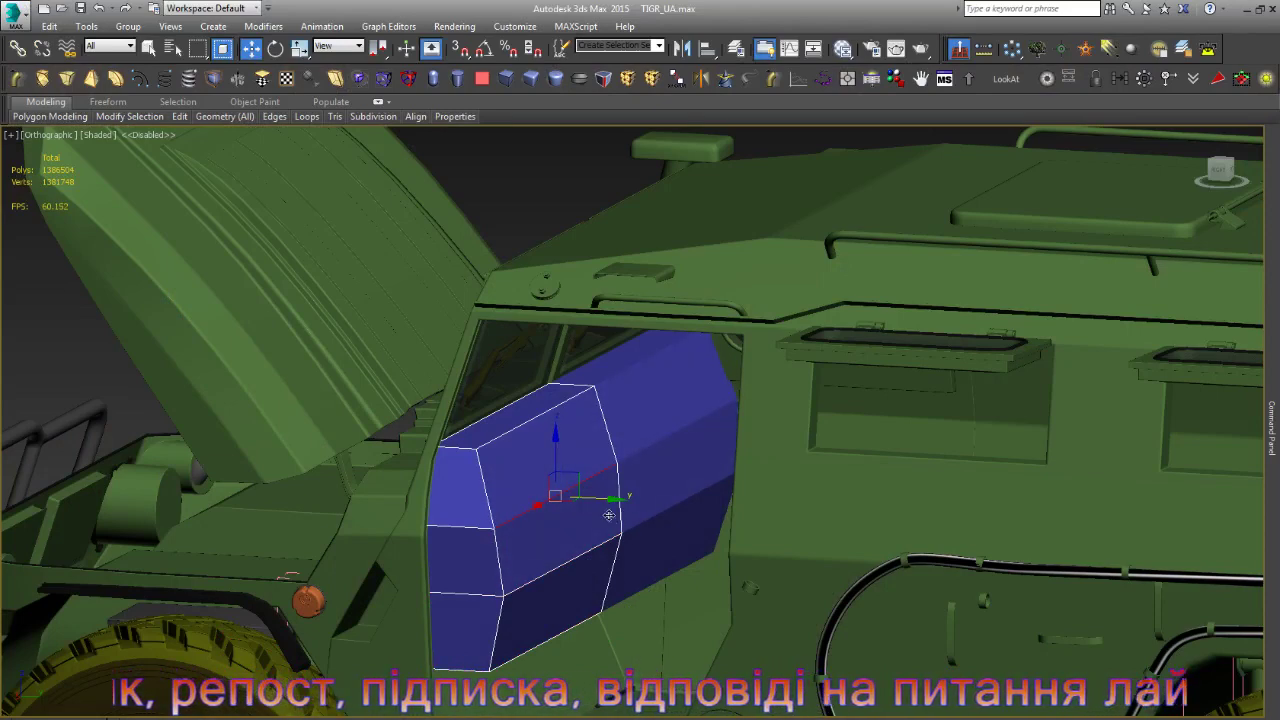
pyautogui.scroll(-2, 540, 440)
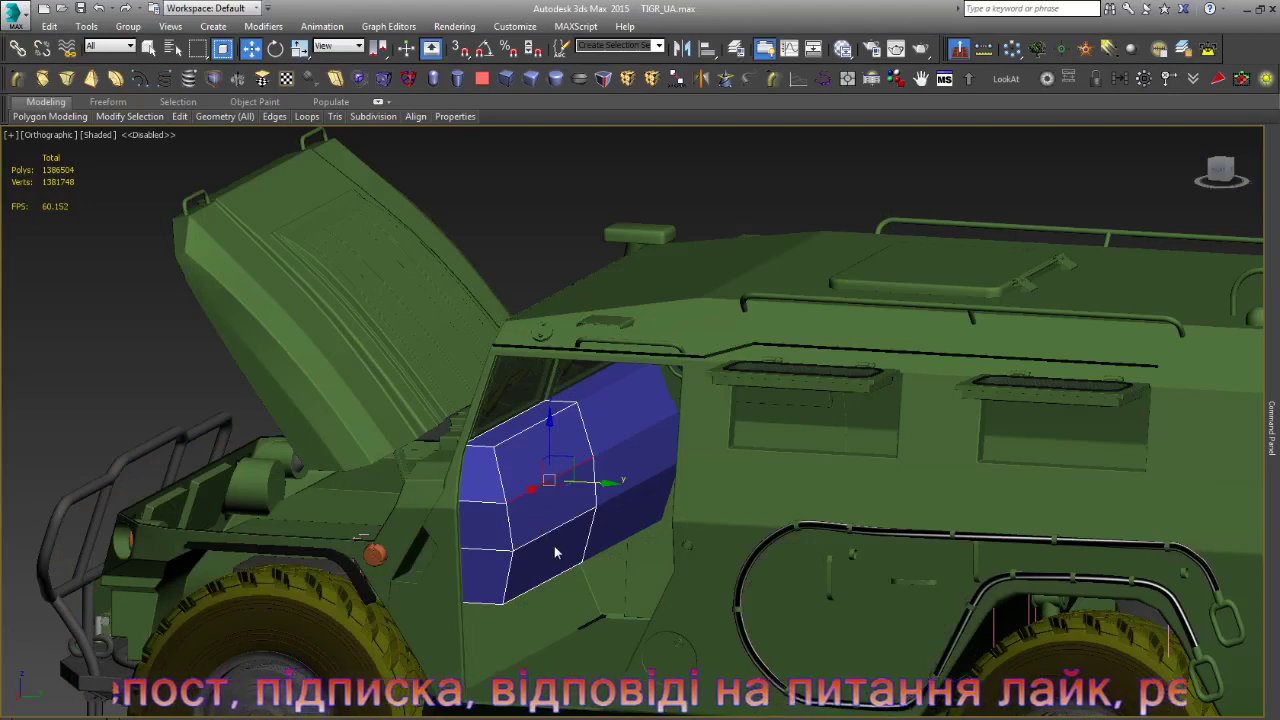
# - Extrude the panel's middle face outward into a horizontal ledge, checking it in wireframe
pyautogui.click(569, 510)
pyautogui.scroll(2, 569, 486)
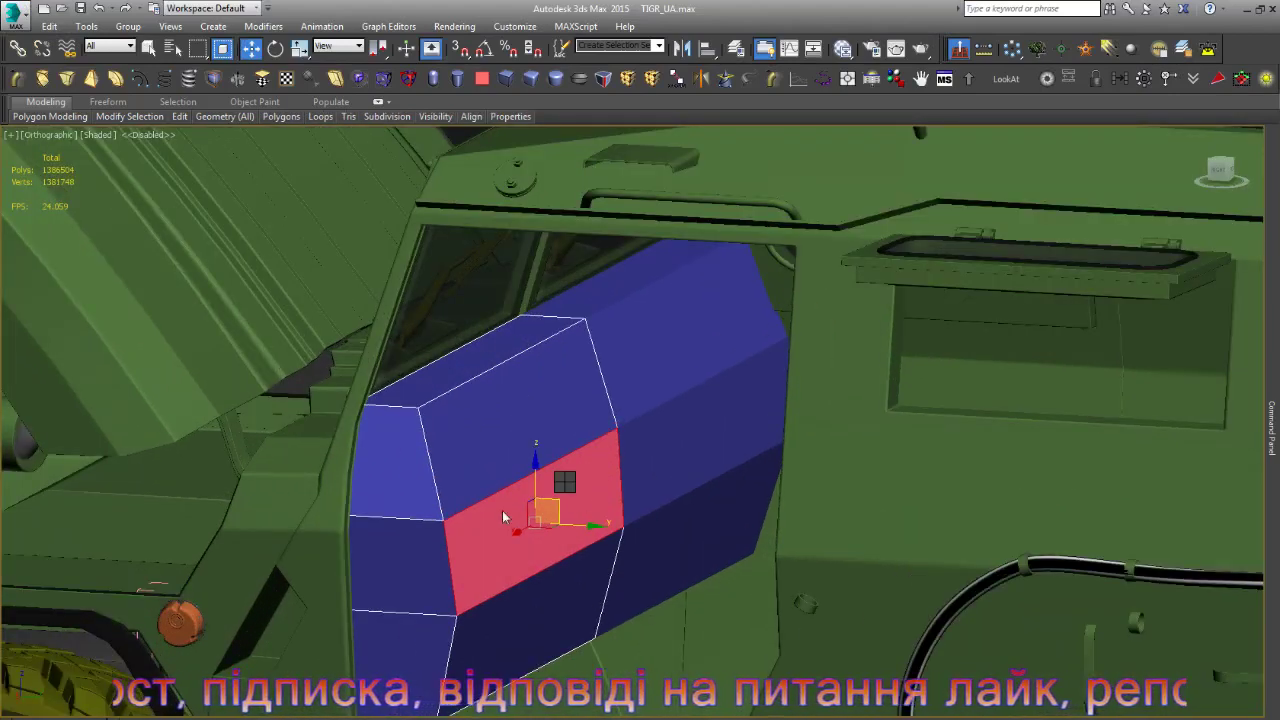
pyautogui.hotkey('shift', 'e')
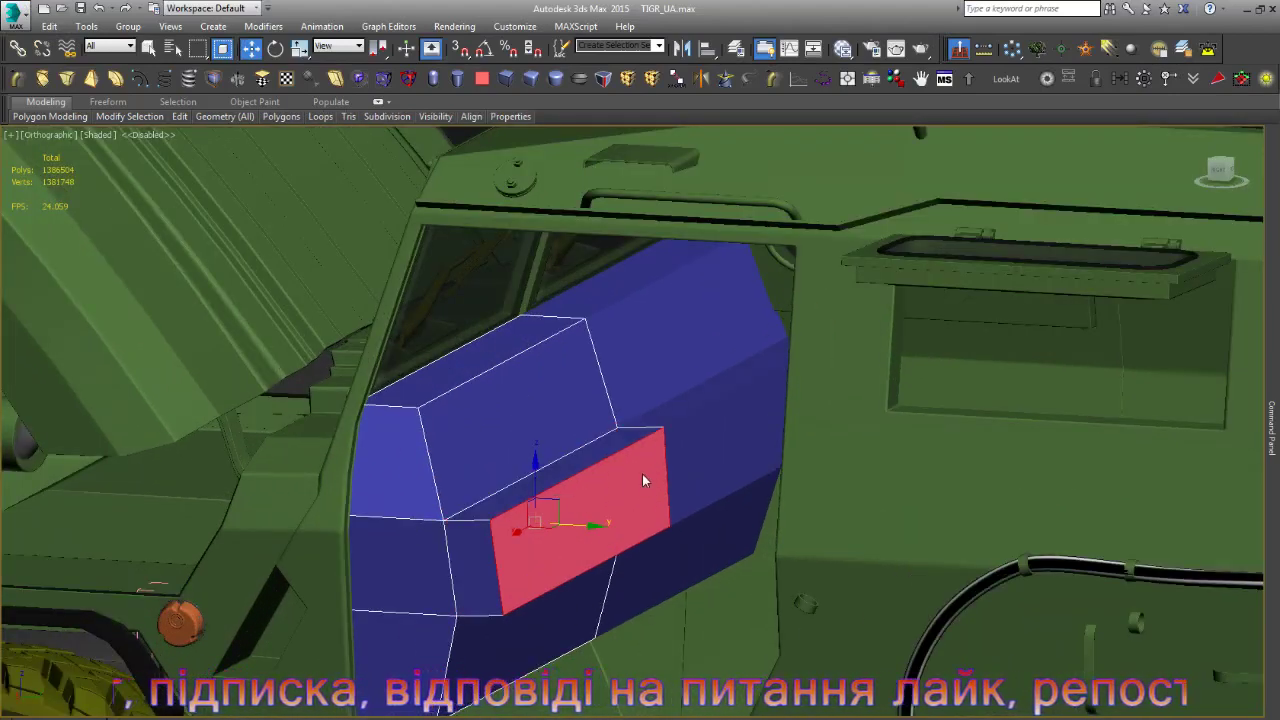
pyautogui.press('F3')
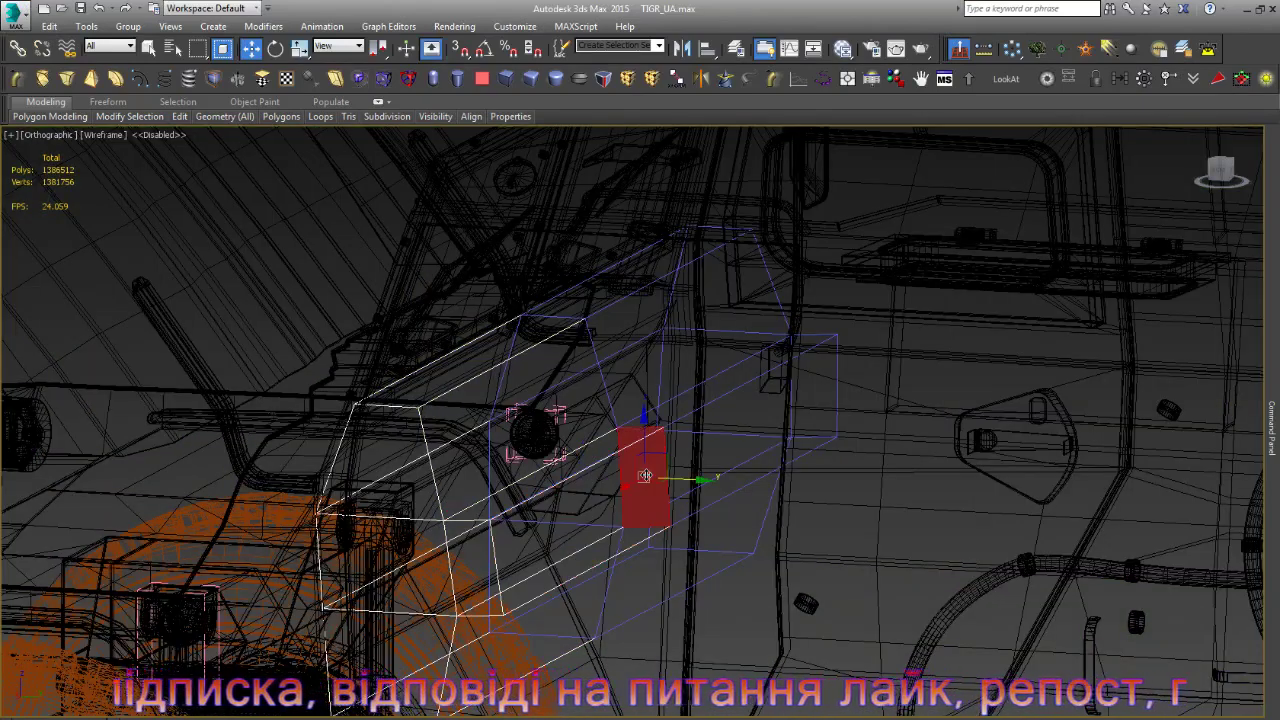
pyautogui.press('F3')
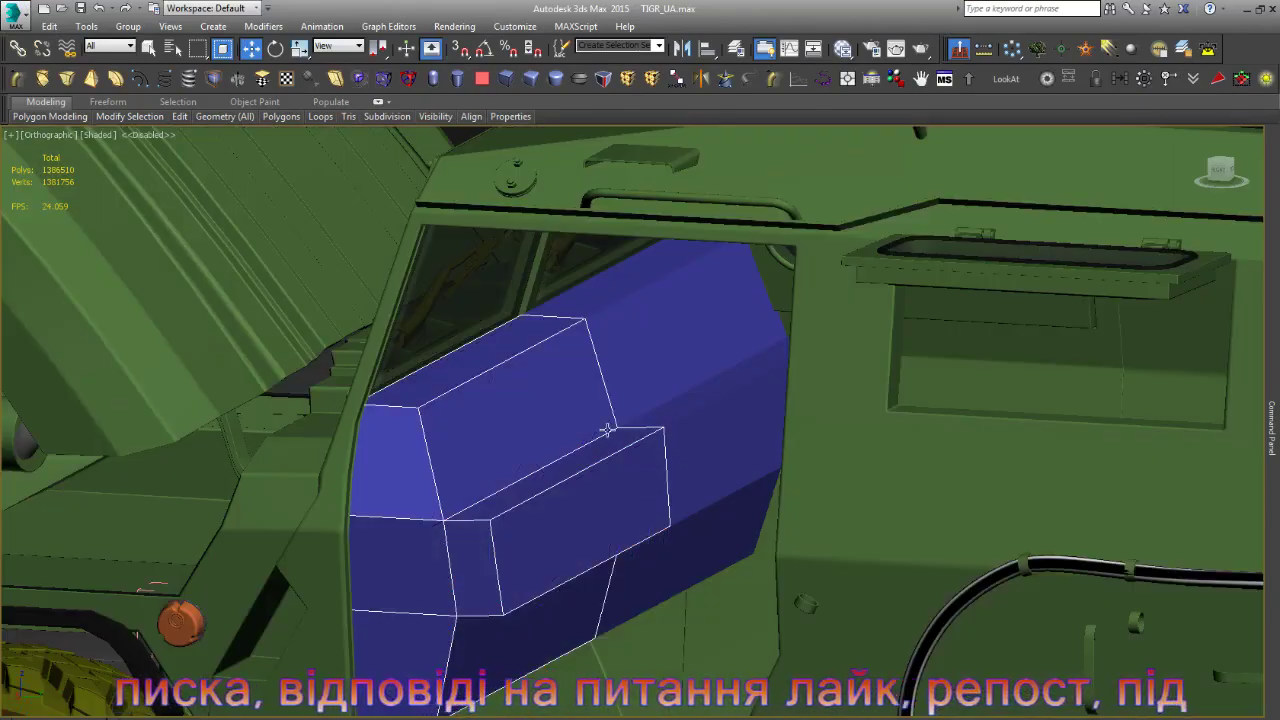
pyautogui.scroll(-4, 607, 430)
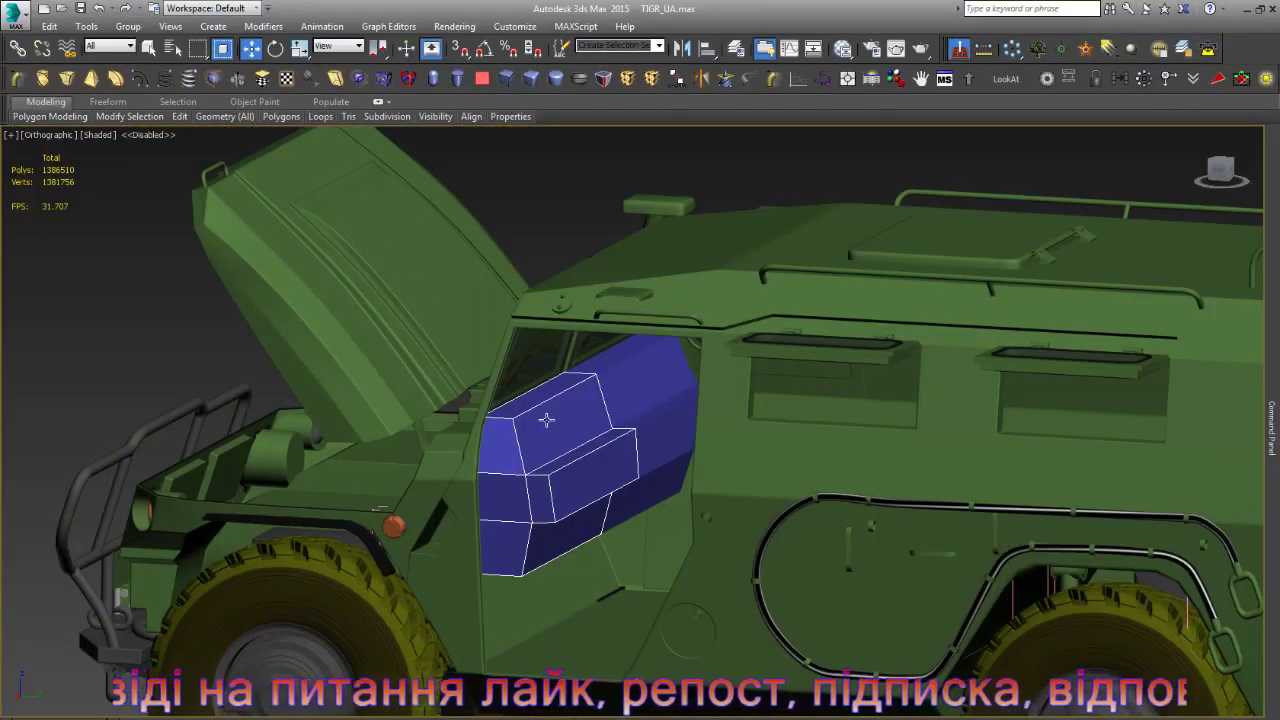
pyautogui.scroll(5, 546, 419)
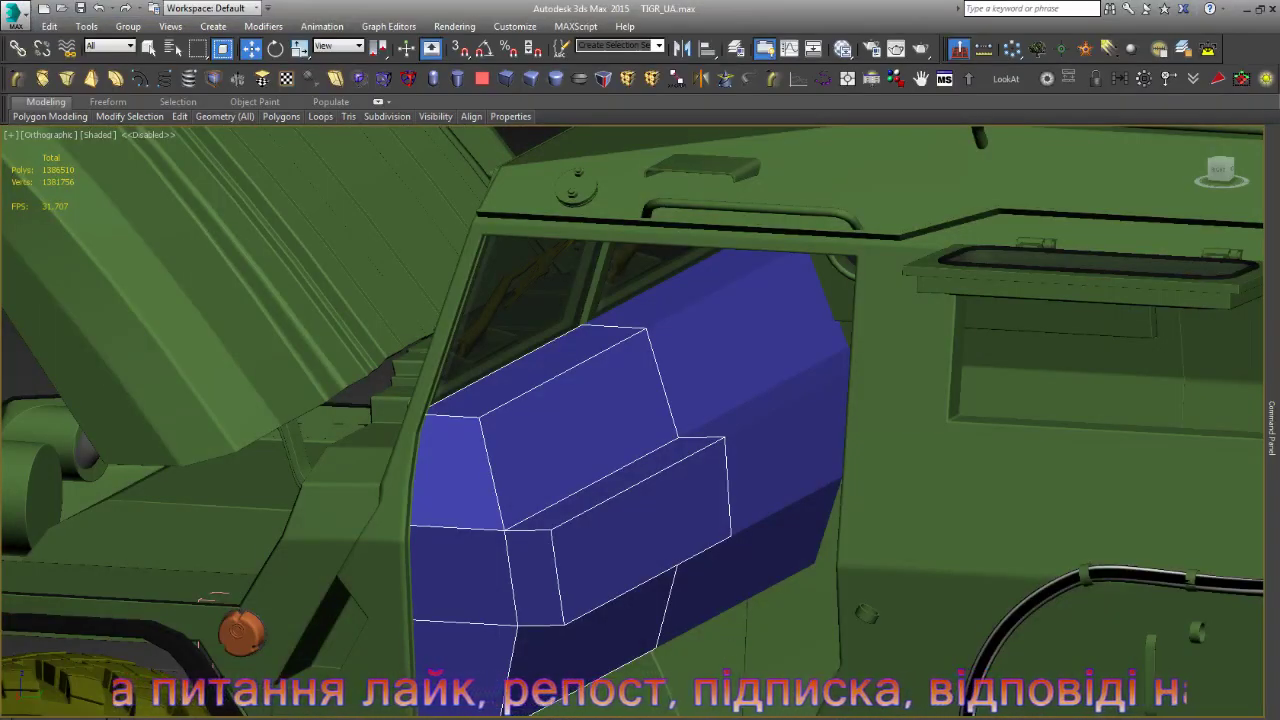
# - Find the stray face on the blue door panel in wireframe view and delete it
pyautogui.keyDown('alt'); pyautogui.moveTo(744, 540); pyautogui.dragTo(688, 538, button='middle'); pyautogui.keyUp('alt')
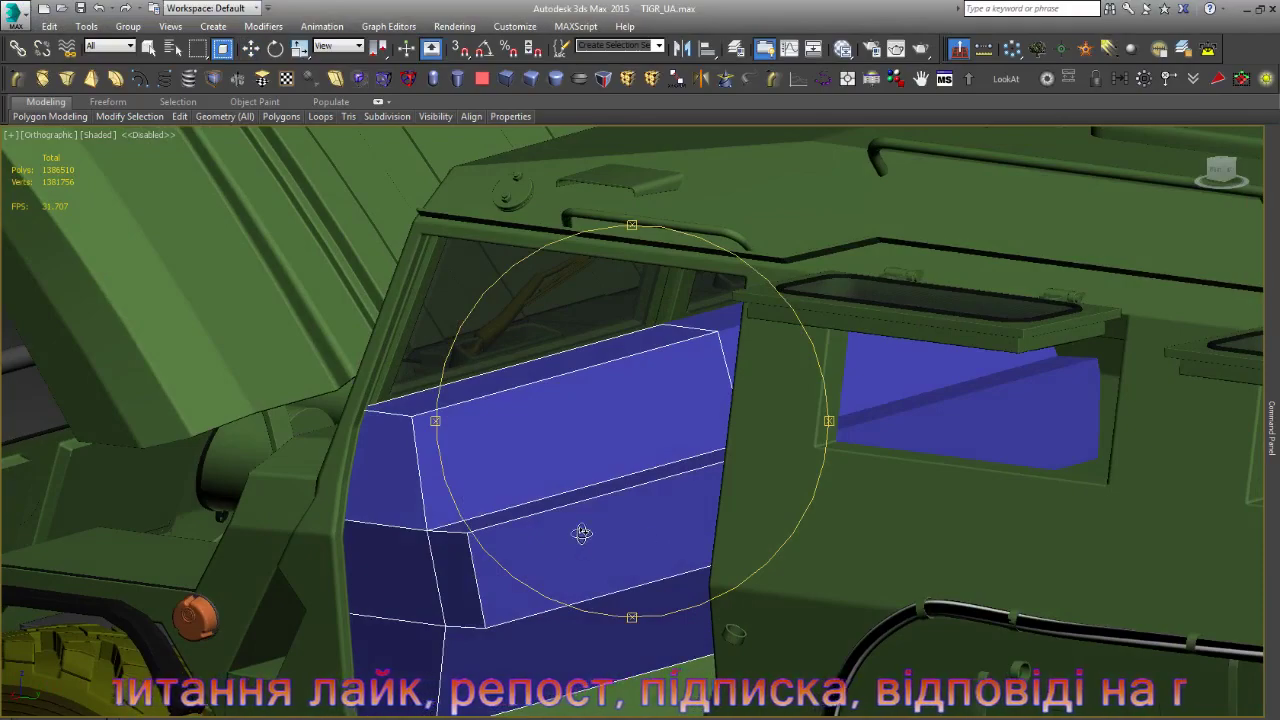
pyautogui.press('F3')
pyautogui.keyDown('alt'); pyautogui.moveTo(582, 533); pyautogui.dragTo(459, 483, button='middle'); pyautogui.keyUp('alt')
pyautogui.press('w')
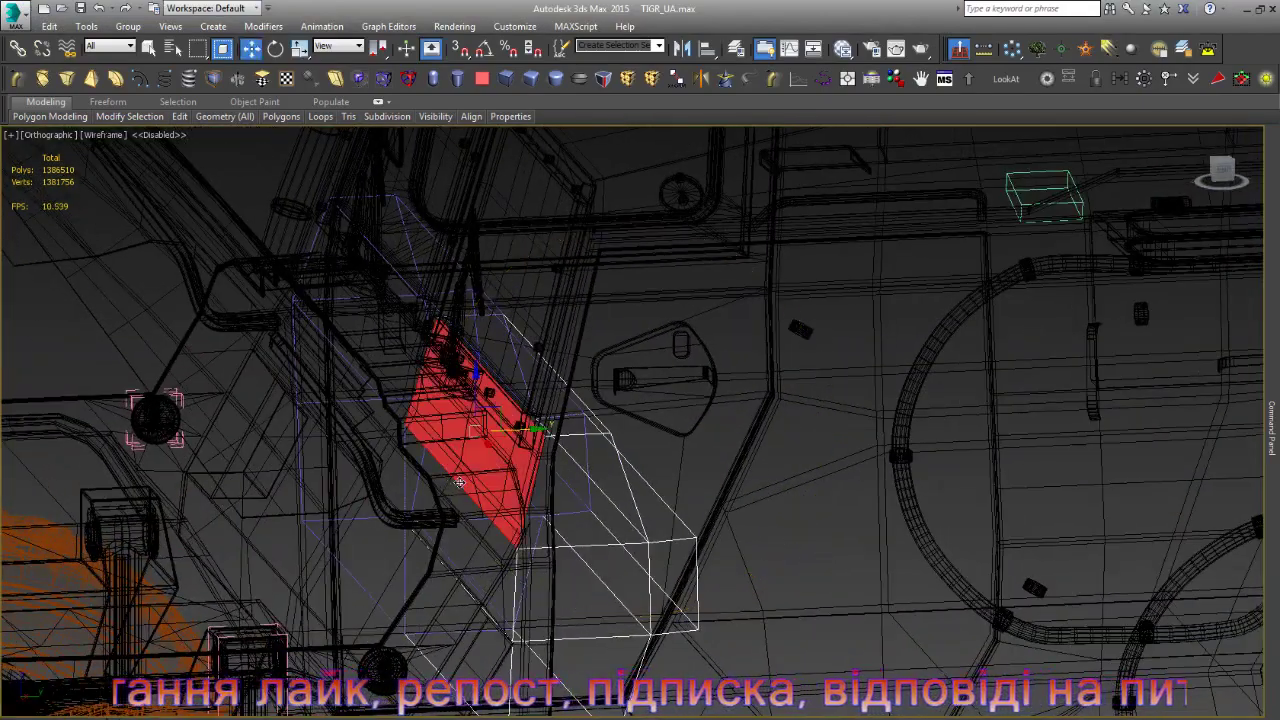
pyautogui.moveTo(458, 482); pyautogui.dragTo(455, 570)
pyautogui.press('Delete')
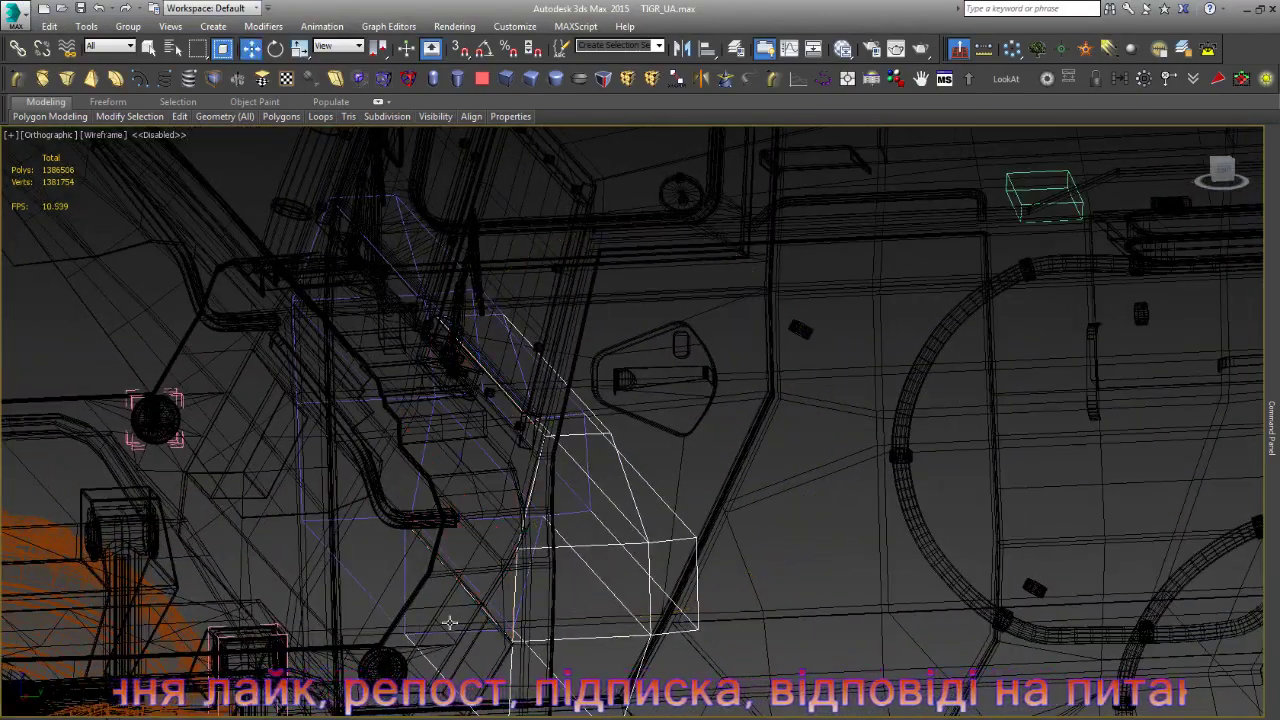
# - Select a panel edge and set the viewport to Shaded + Edged Faces
pyautogui.press('2')
pyautogui.click(502, 391)
pyautogui.press('F3')
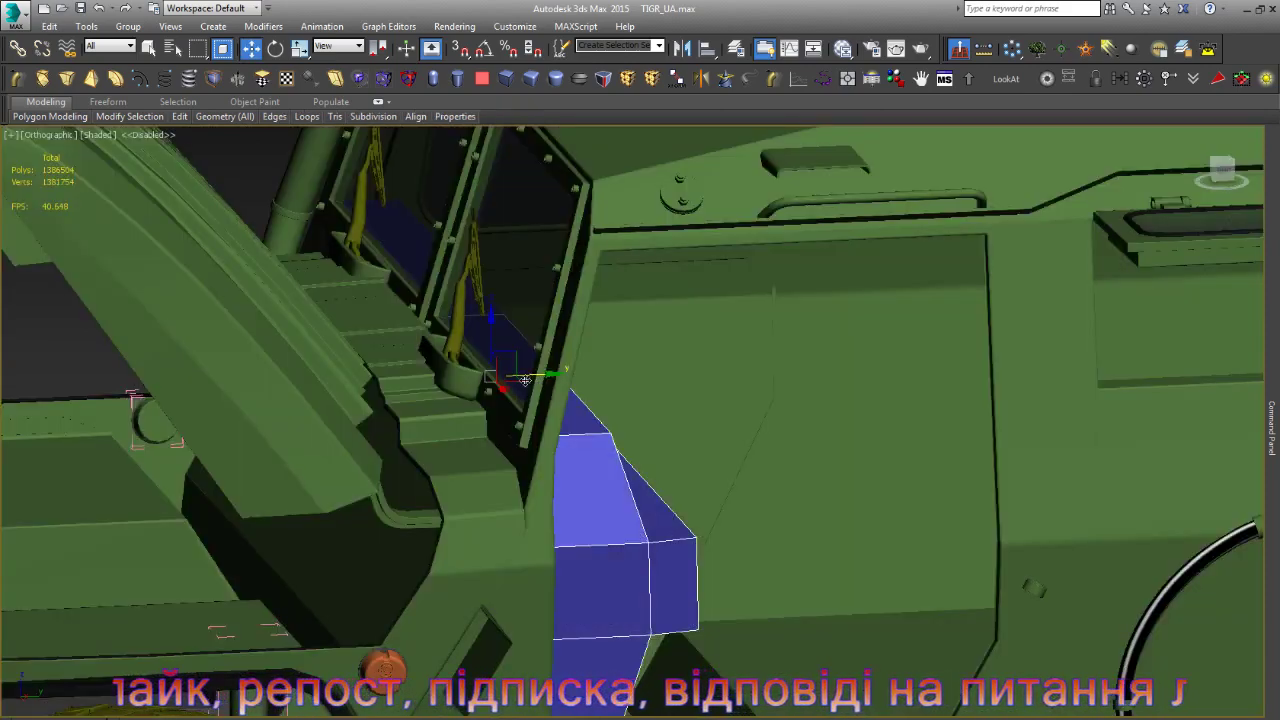
pyautogui.press('F3')
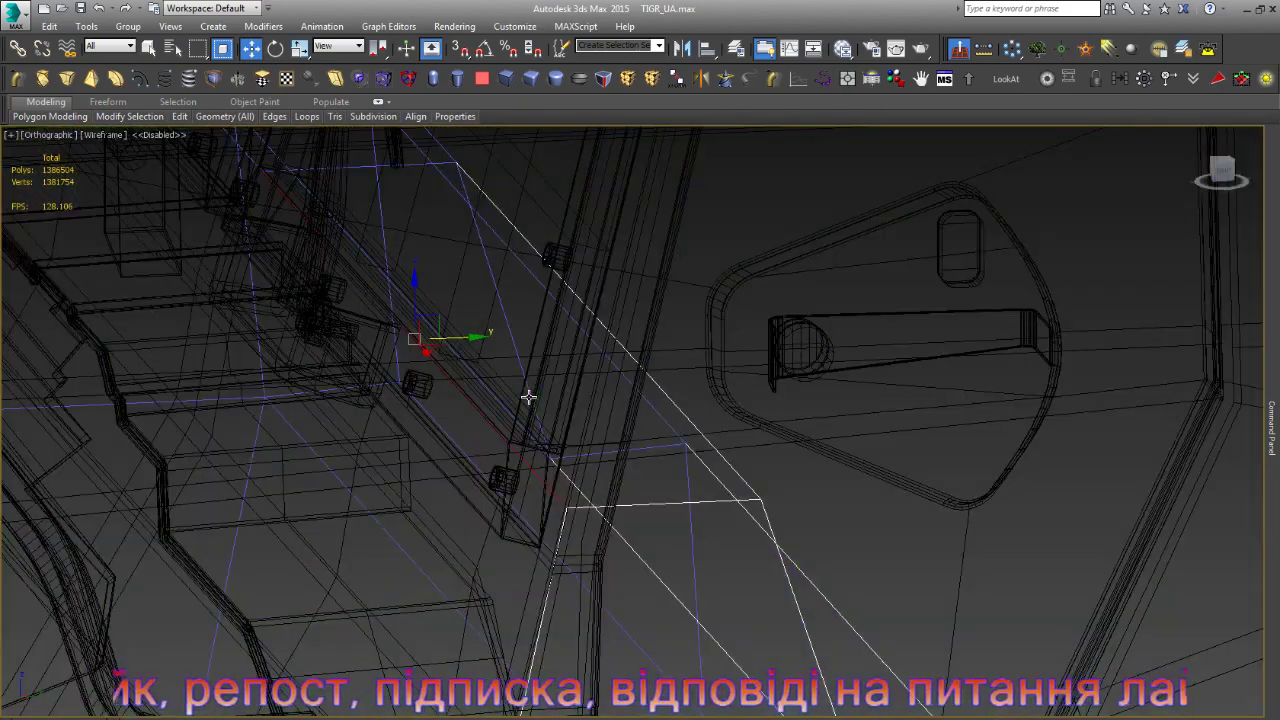
pyautogui.press('F4')
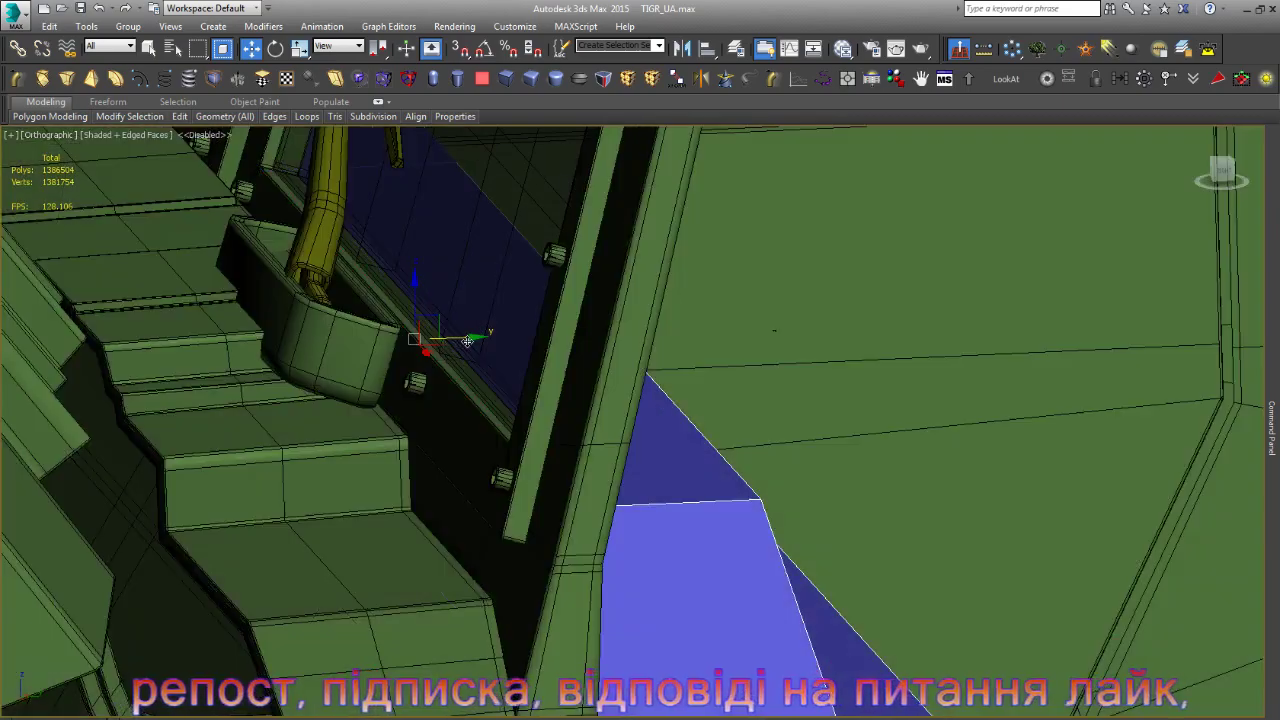
pyautogui.moveTo(467, 341)
pyautogui.keyDown('alt'); pyautogui.mouseDown(button='middle')
pyautogui.moveTo(573, 364)
pyautogui.moveTo(534, 437)
pyautogui.moveTo(493, 472)
pyautogui.moveTo(470, 462)
pyautogui.moveTo(520, 452)
pyautogui.moveTo(508, 443)
pyautogui.mouseUp(button='middle'); pyautogui.keyUp('alt')
pyautogui.scroll(3, 530, 530)
pyautogui.scroll(3, 523, 600)
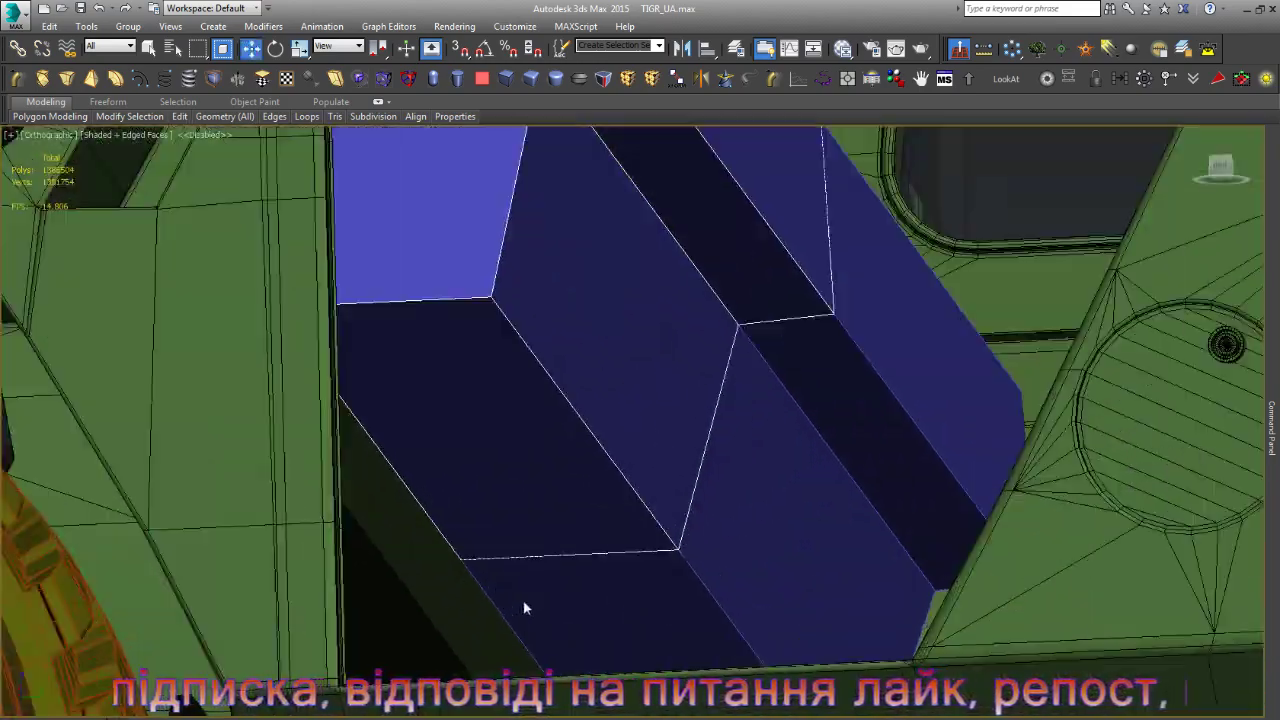
# - Cut a new edge across the lower face of the blue panel
pyautogui.hotkey('alt', 'c')
pyautogui.click(516, 552)
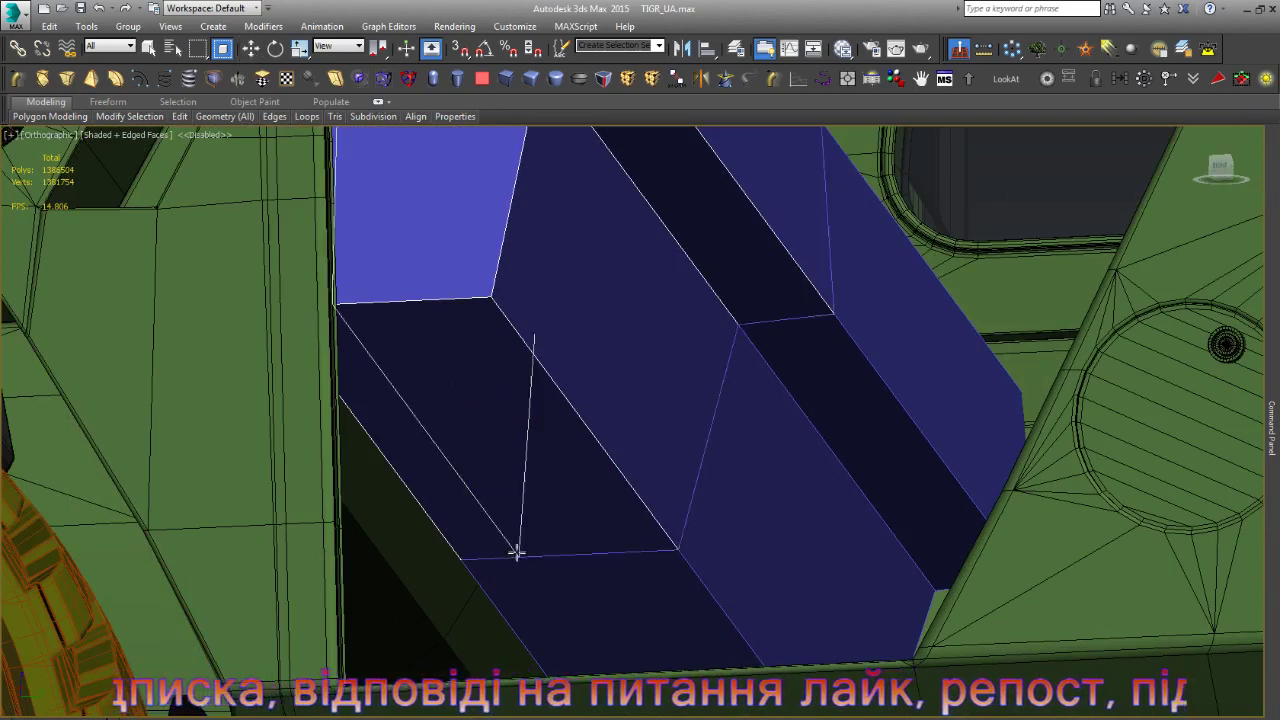
pyautogui.click(552, 550)
pyautogui.rightClick(557, 531)
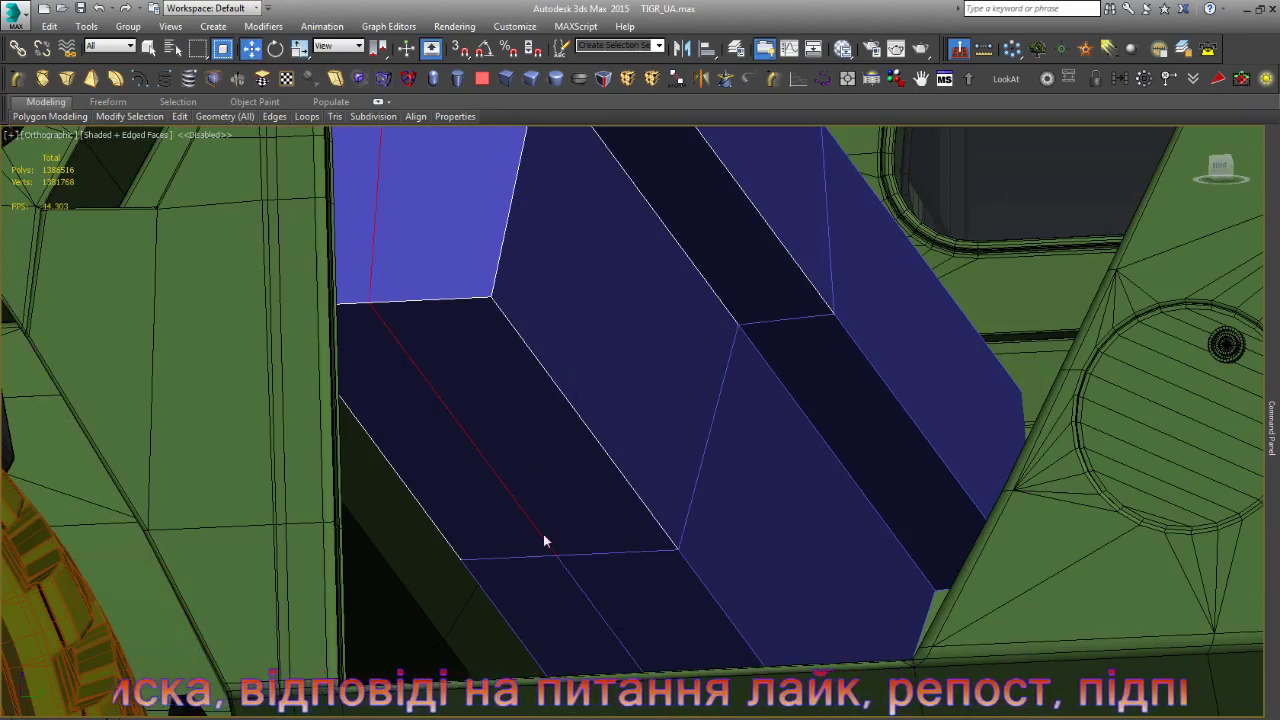
# - Select the bottom strip and triangle faces and stretch them down along the diagonal
pyautogui.press('4')
pyautogui.click(507, 538)
pyautogui.scroll(-2, 531, 486)
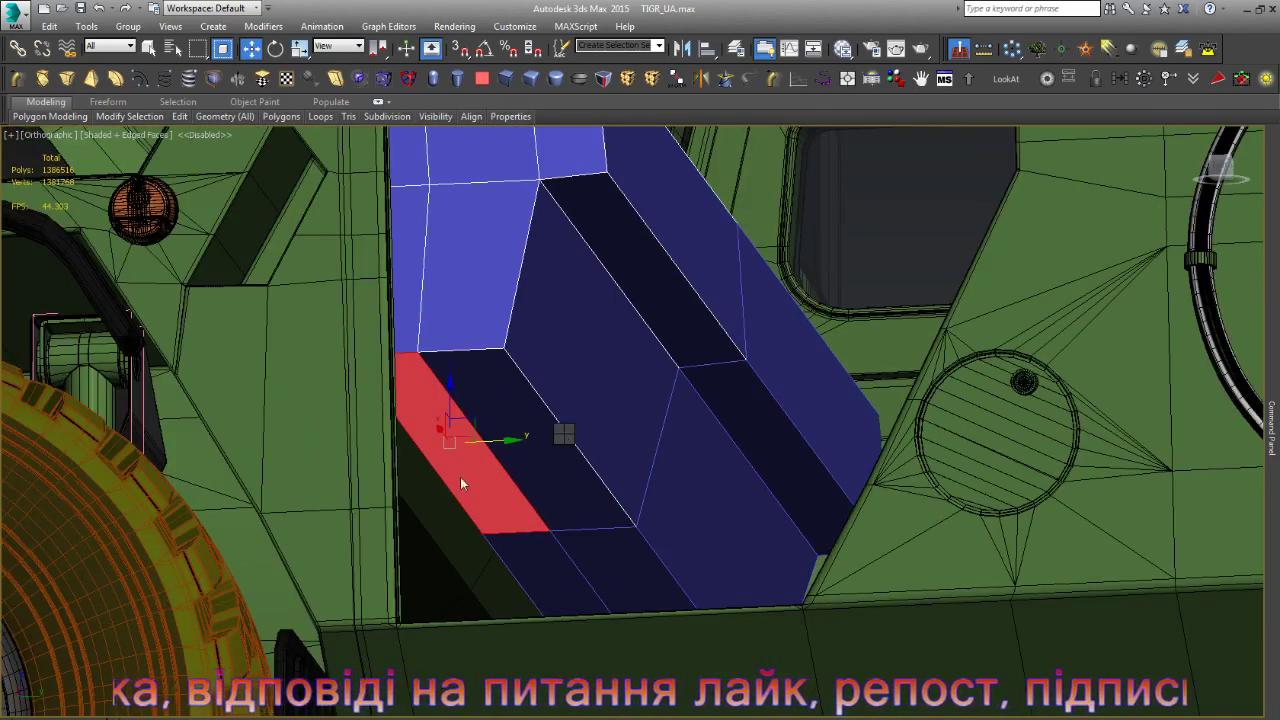
pyautogui.click(411, 476)
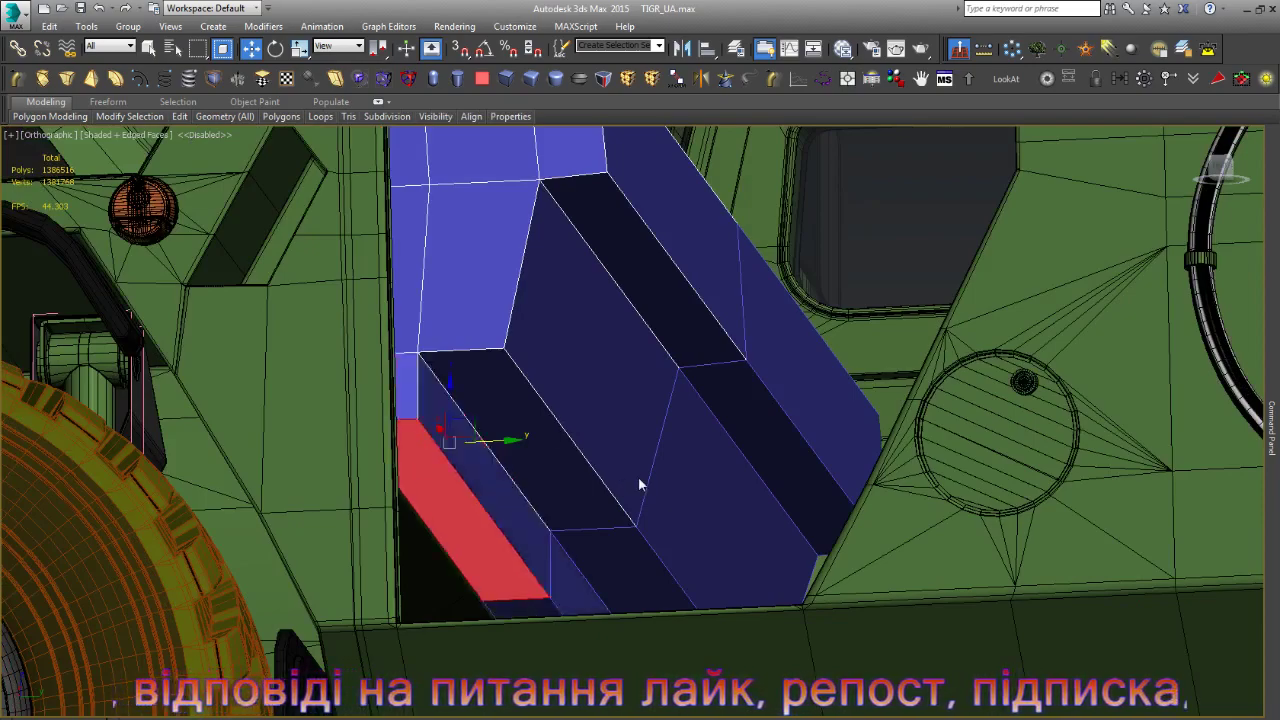
pyautogui.click(444, 574)
pyautogui.scroll(-5, 444, 574)
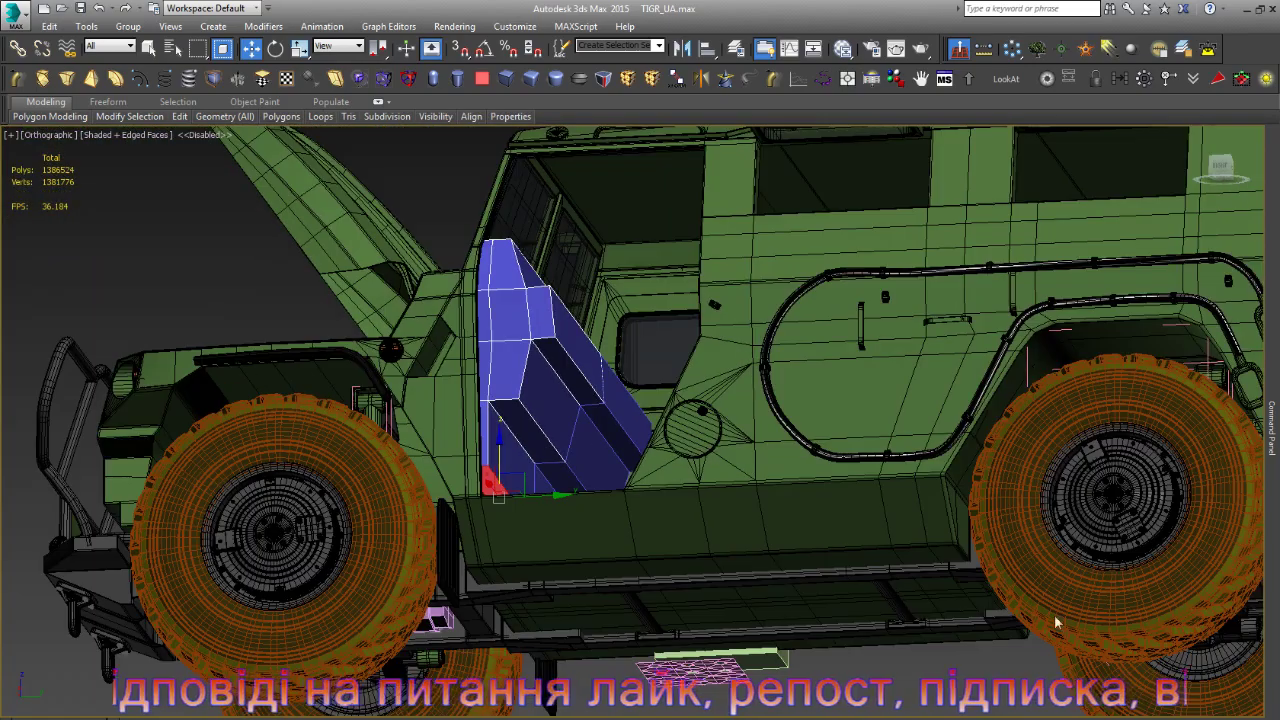
pyautogui.keyDown('alt'); pyautogui.moveTo(671, 486); pyautogui.dragTo(666, 529, button='middle'); pyautogui.keyUp('alt')
pyautogui.scroll(4, 523, 491)
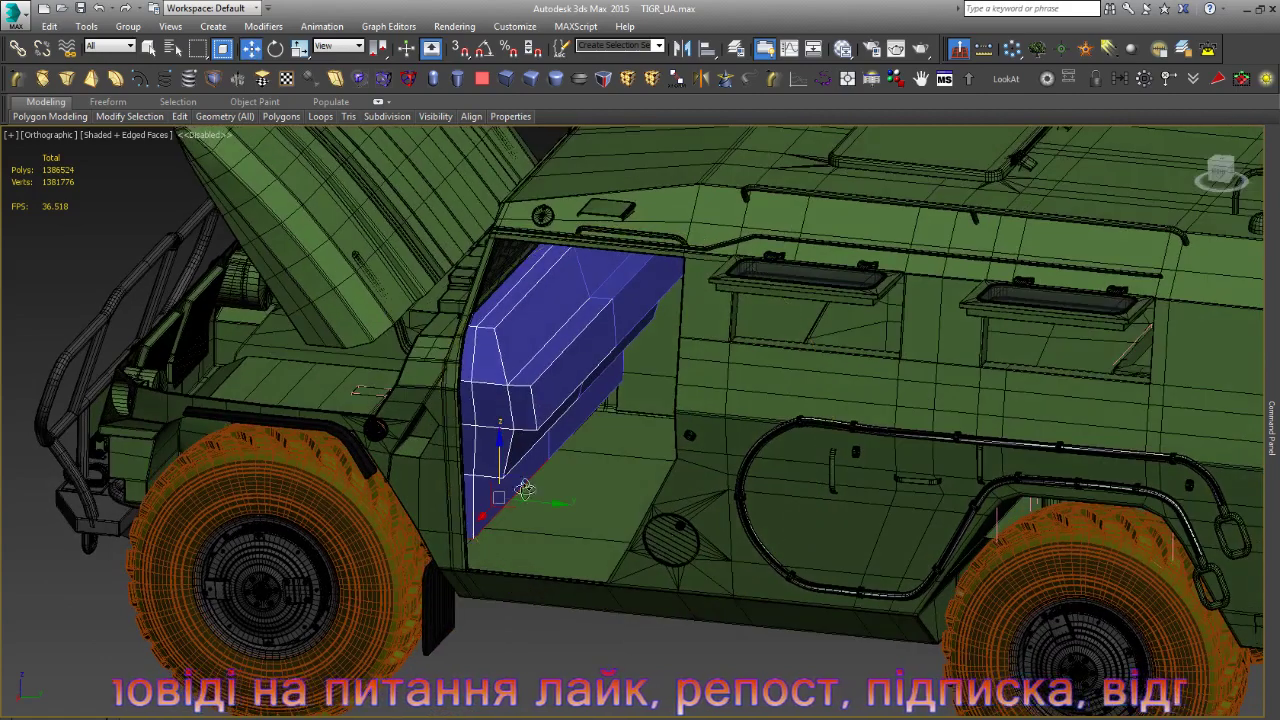
pyautogui.scroll(3, 502, 474)
pyautogui.moveTo(485, 470); pyautogui.dragTo(510, 533)
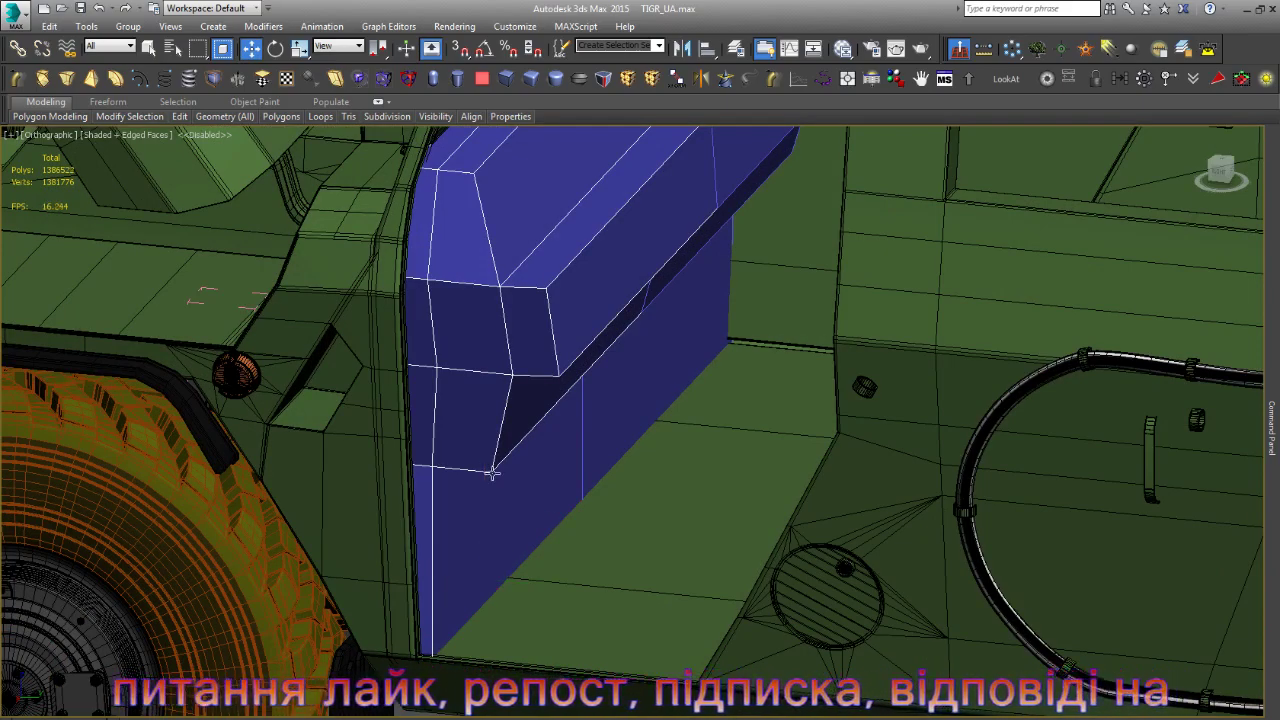
# - Inspect the panel's door-sill area, toggling between wireframe and shaded views
pyautogui.scroll(-4, 492, 472)
pyautogui.press('F3')
pyautogui.scroll(5, 466, 524)
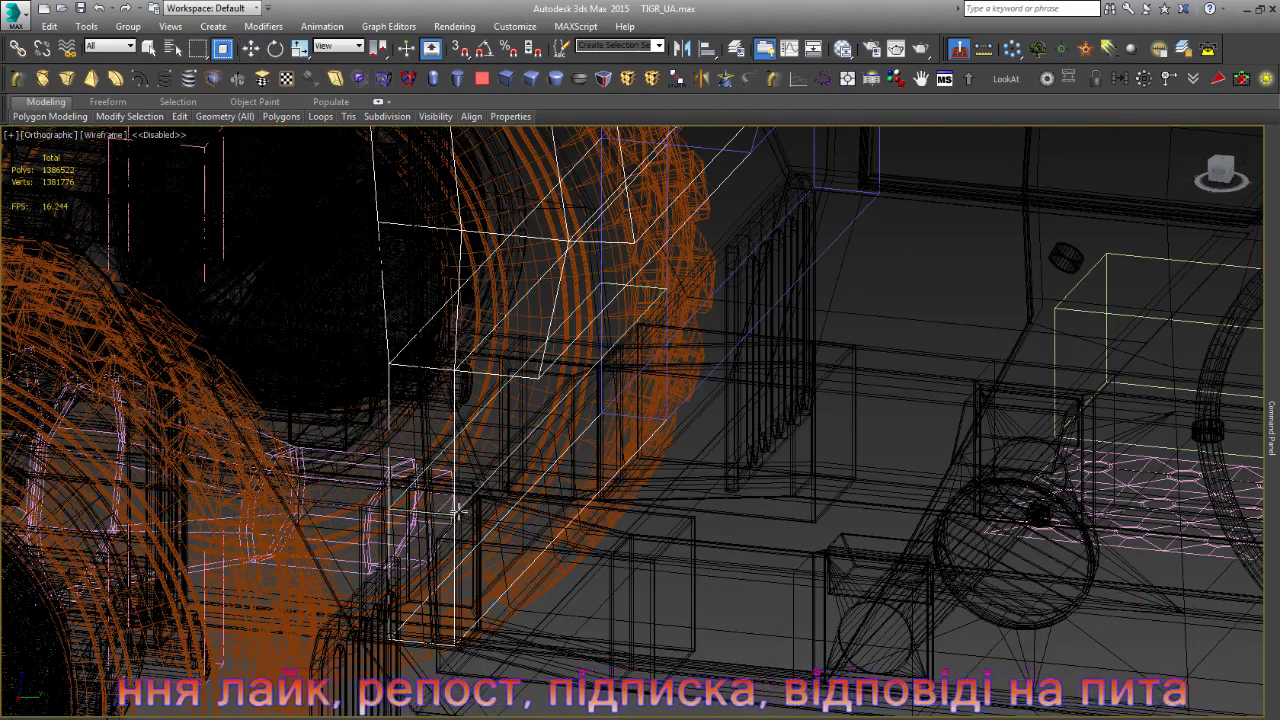
pyautogui.press('F3')
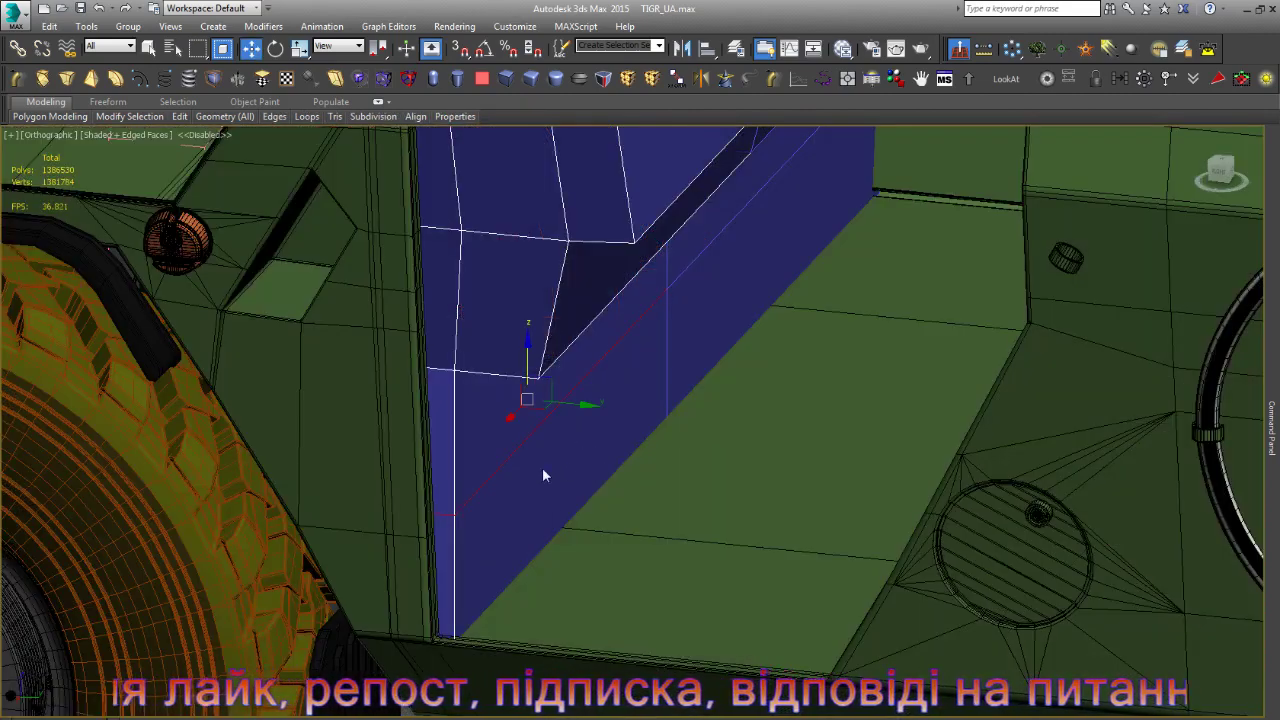
pyautogui.press('F3')
pyautogui.press('F3')
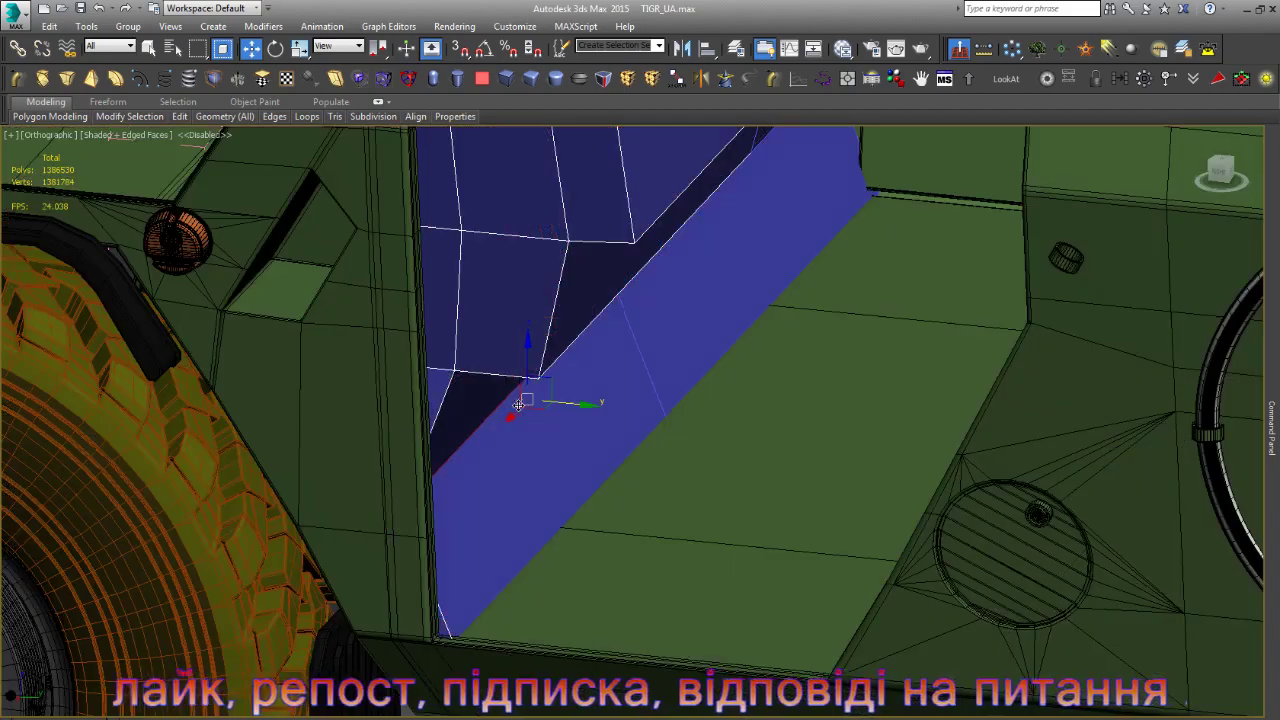
pyautogui.scroll(-3, 563, 471)
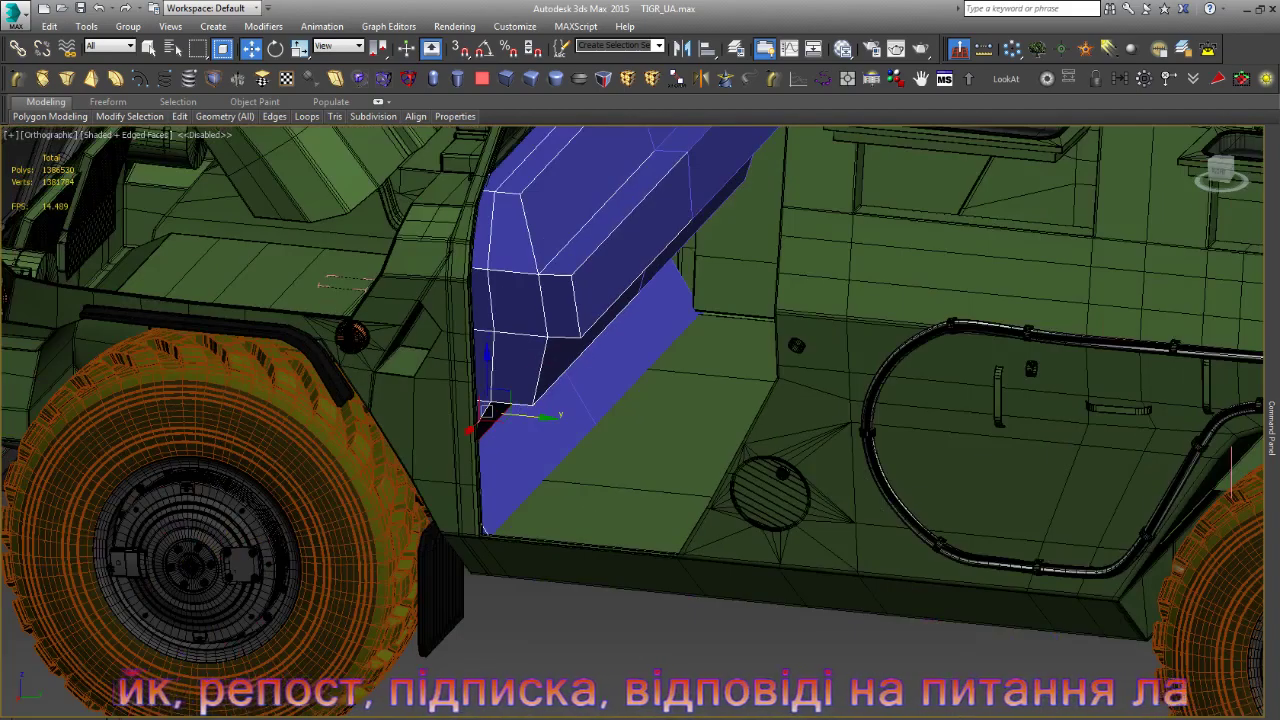
pyautogui.keyDown('alt'); pyautogui.moveTo(600, 470); pyautogui.dragTo(651, 480, button='middle'); pyautogui.keyUp('alt')
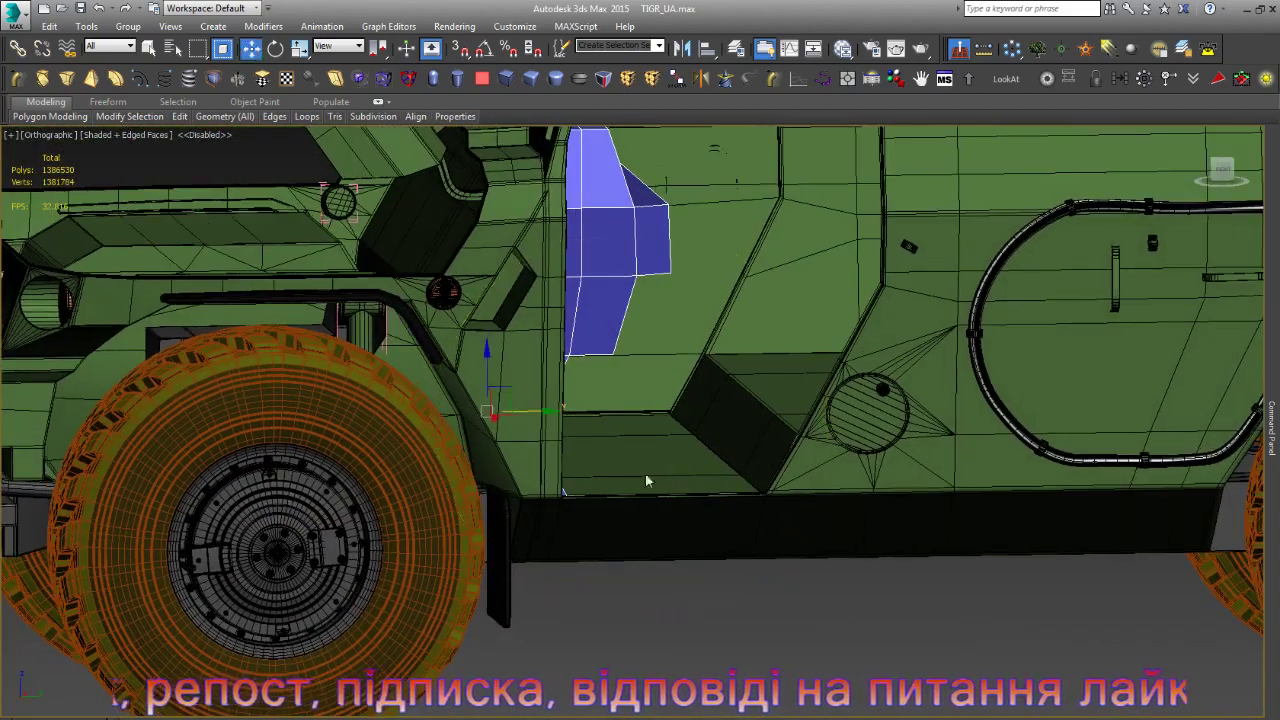
pyautogui.scroll(5, 506, 412)
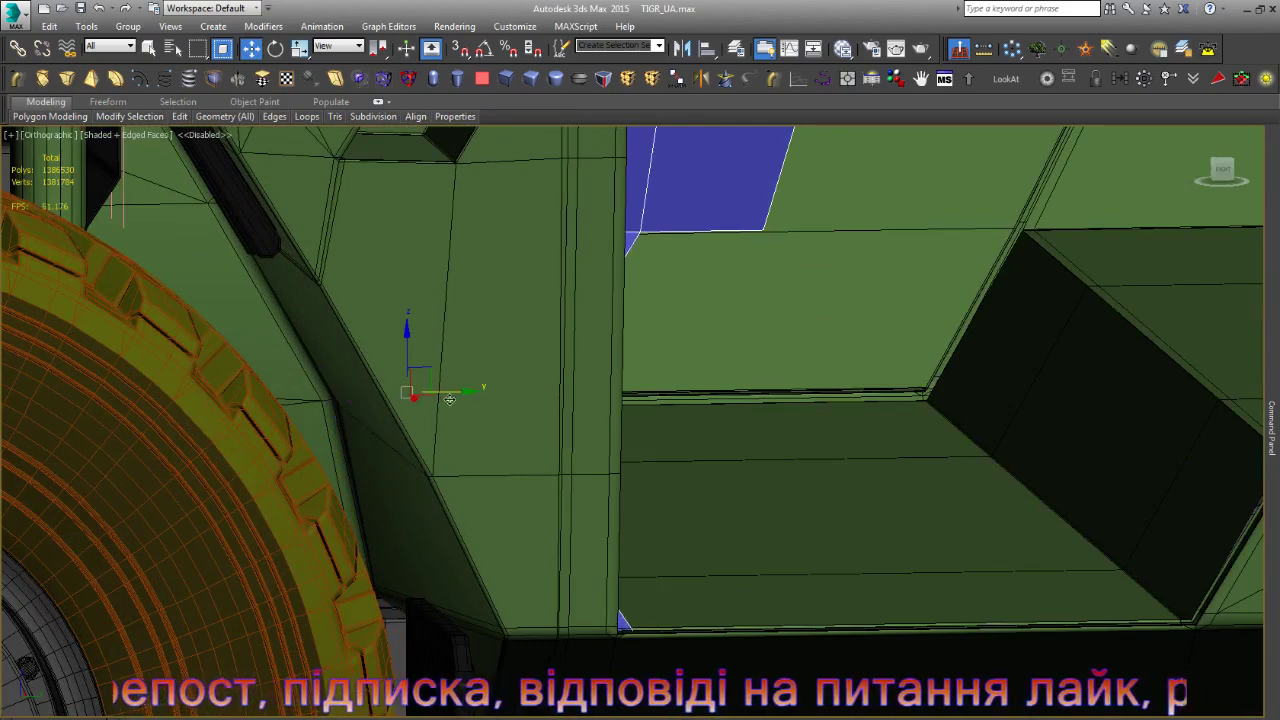
pyautogui.scroll(-3, 453, 399)
pyautogui.press('F3')
pyautogui.scroll(2, 565, 531)
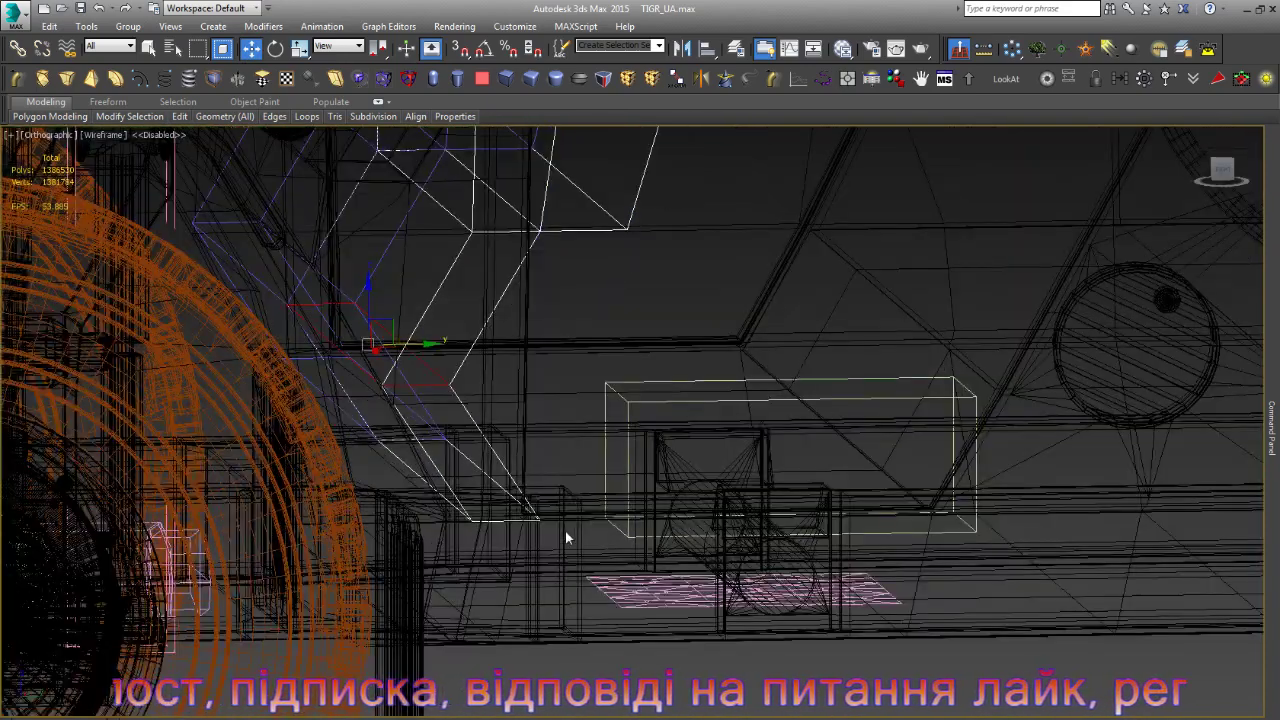
pyautogui.press('1')
# - Box-select the panel's vertices at the door sill and orbit to a new angle
pyautogui.moveTo(634, 590); pyautogui.dragTo(364, 428)
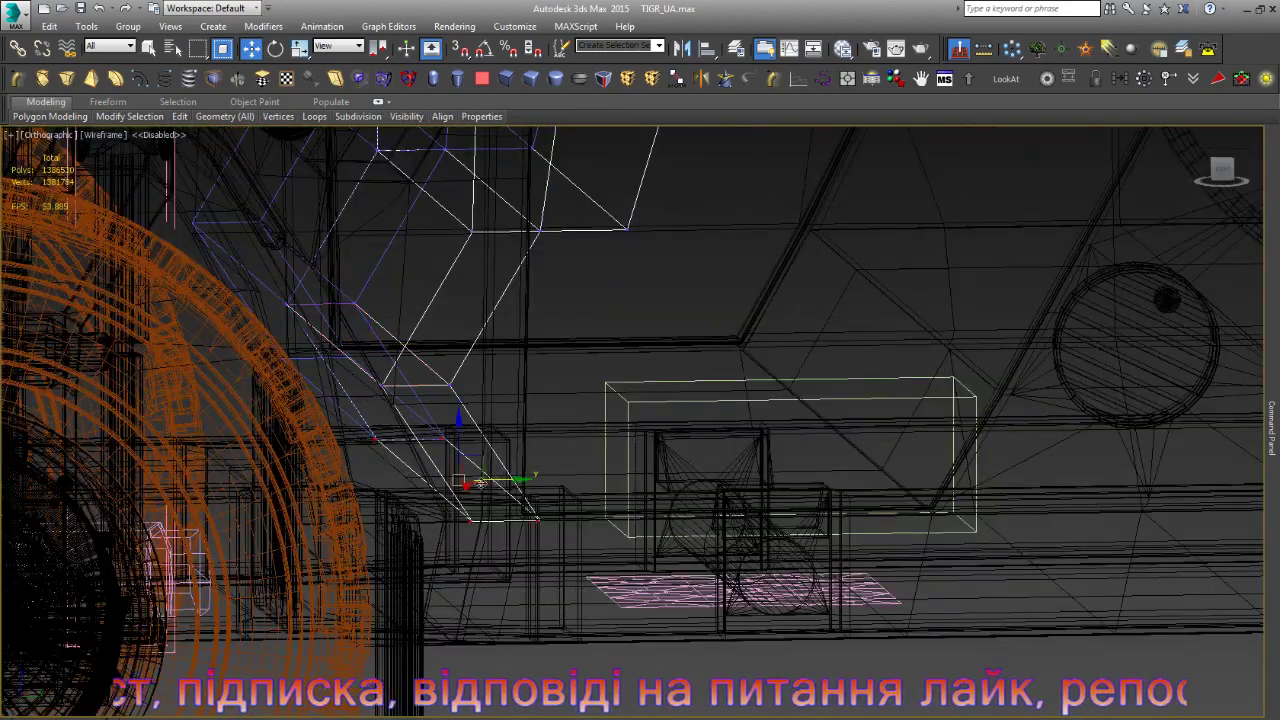
pyautogui.press('F3')
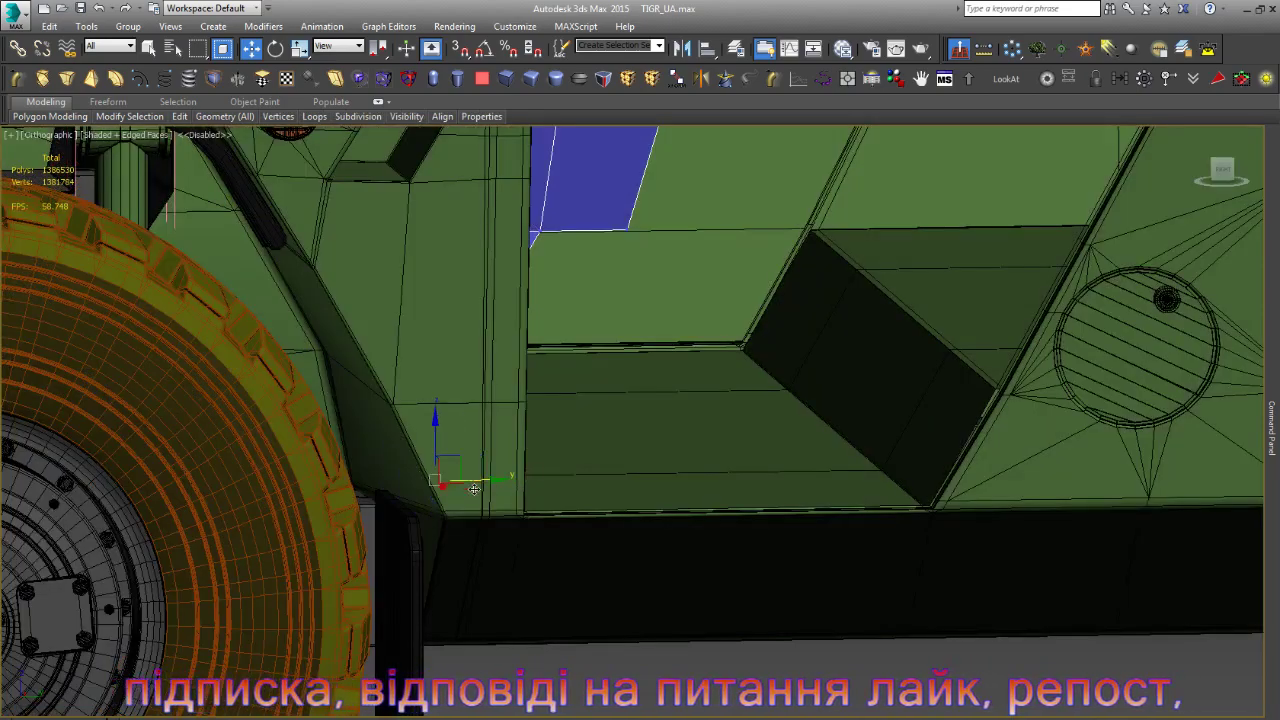
pyautogui.scroll(-3, 560, 530)
pyautogui.press('e')
pyautogui.scroll(-2, 686, 466)
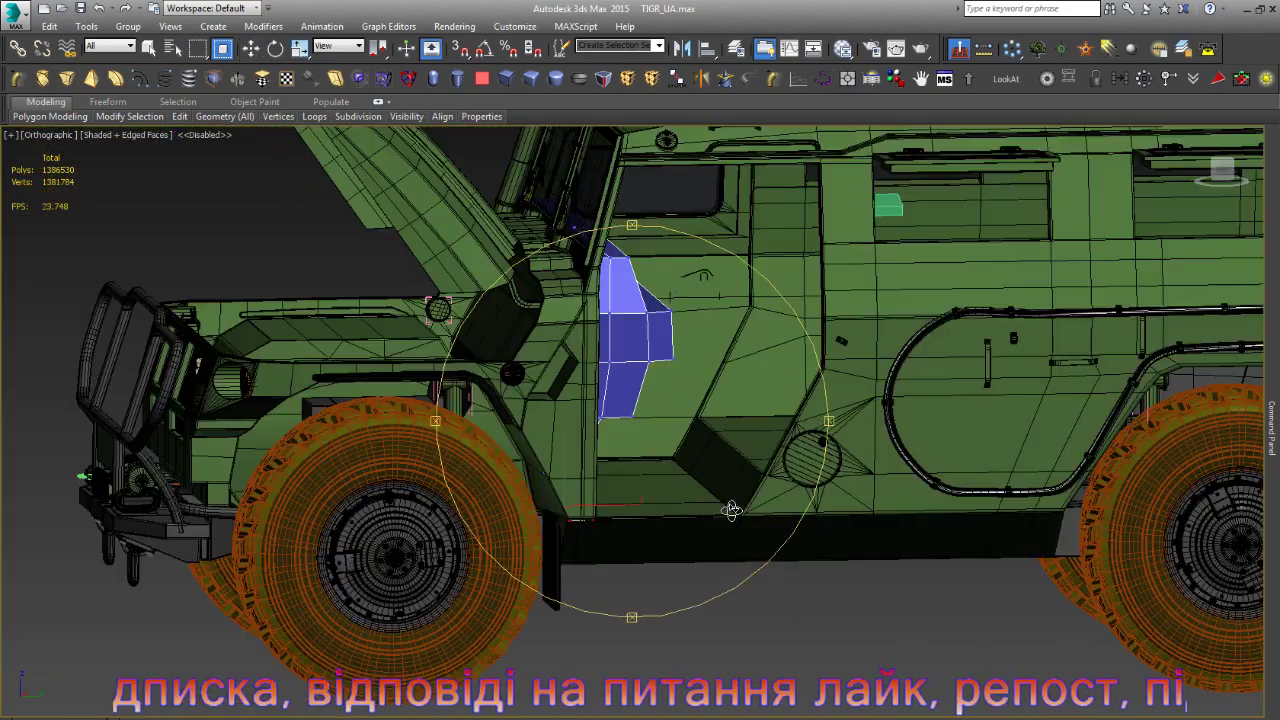
pyautogui.scroll(-2, 686, 466)
pyautogui.scroll(4, 686, 466)
pyautogui.moveTo(731, 497)
pyautogui.keyDown('alt'); pyautogui.mouseDown(button='middle')
pyautogui.moveTo(709, 509)
pyautogui.moveTo(709, 529)
pyautogui.mouseUp(button='middle'); pyautogui.keyUp('alt')
# - Pick vertices near the hood area with the Move tool, checking shaded and wireframe views
pyautogui.press('w')
pyautogui.press('F3')
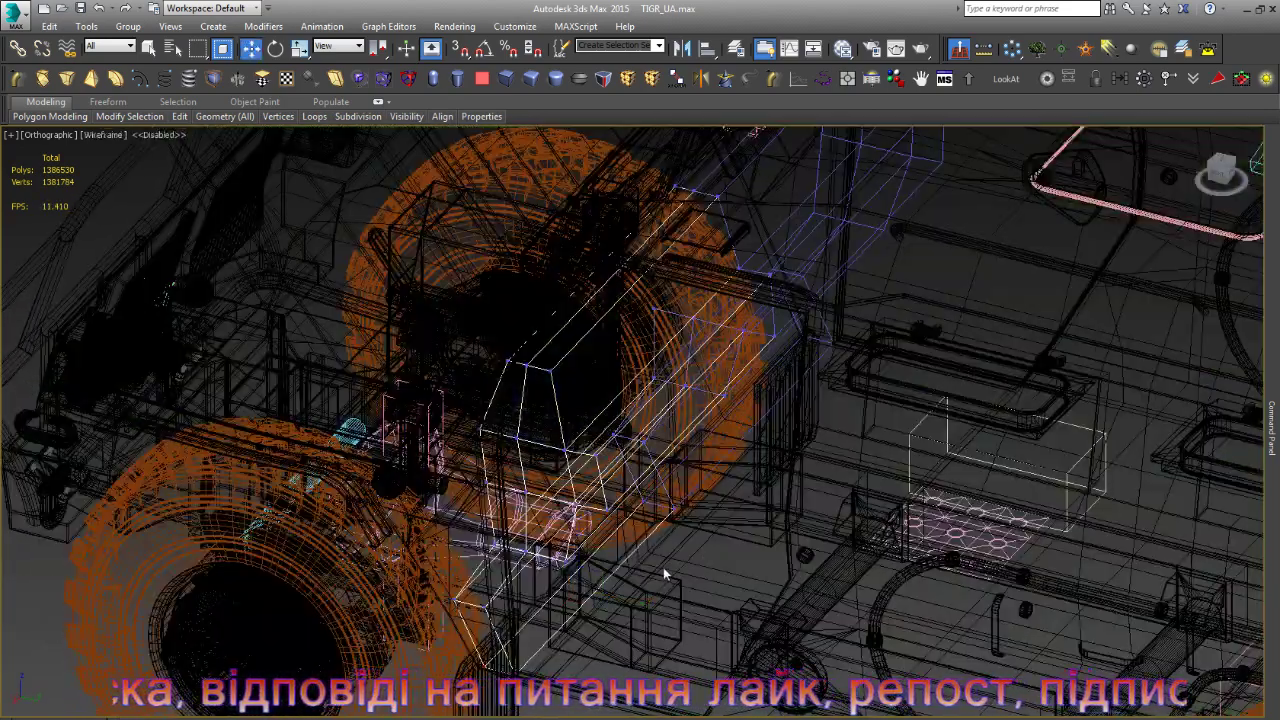
pyautogui.click(594, 572)
pyautogui.press('q')
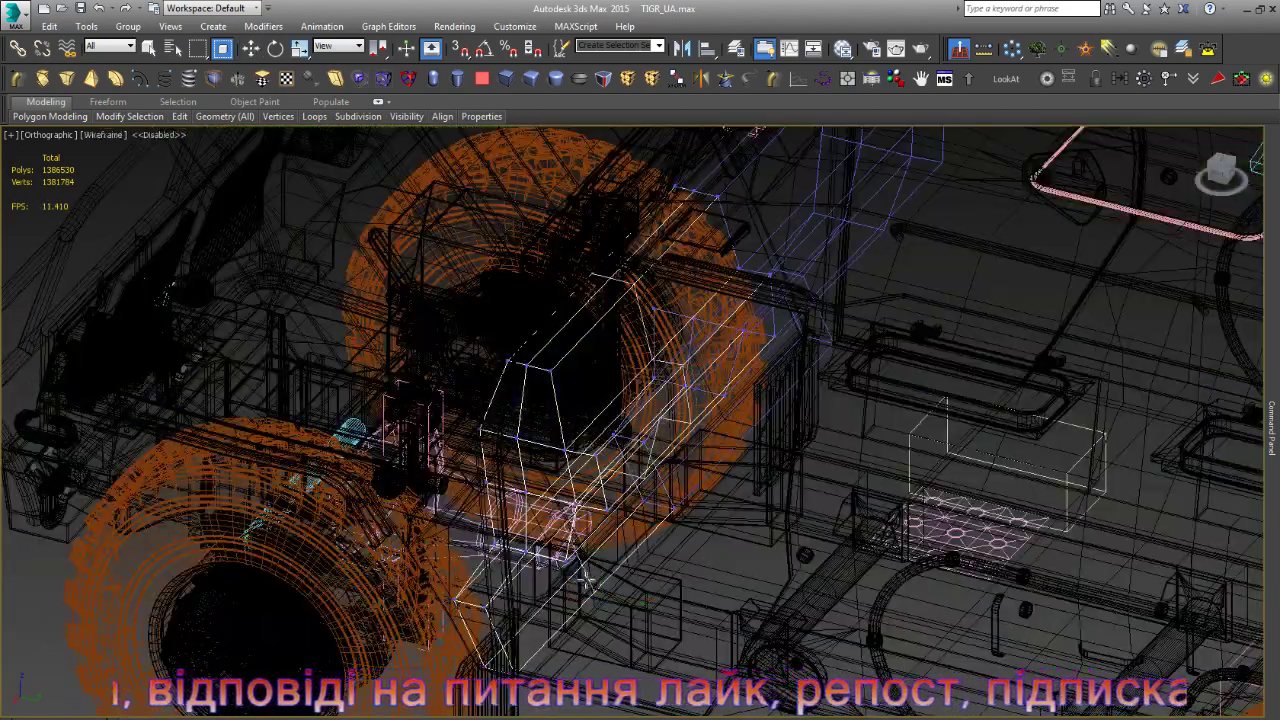
pyautogui.press('w')
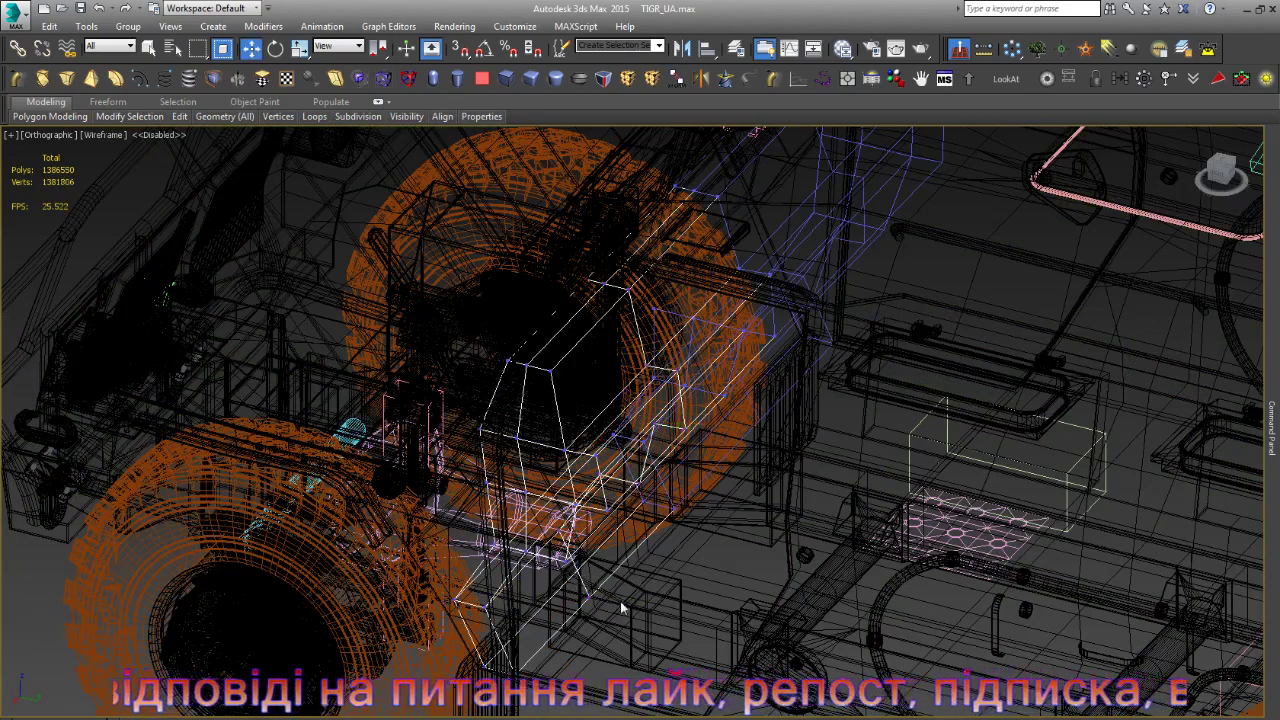
pyautogui.press('F3')
pyautogui.press('F3')
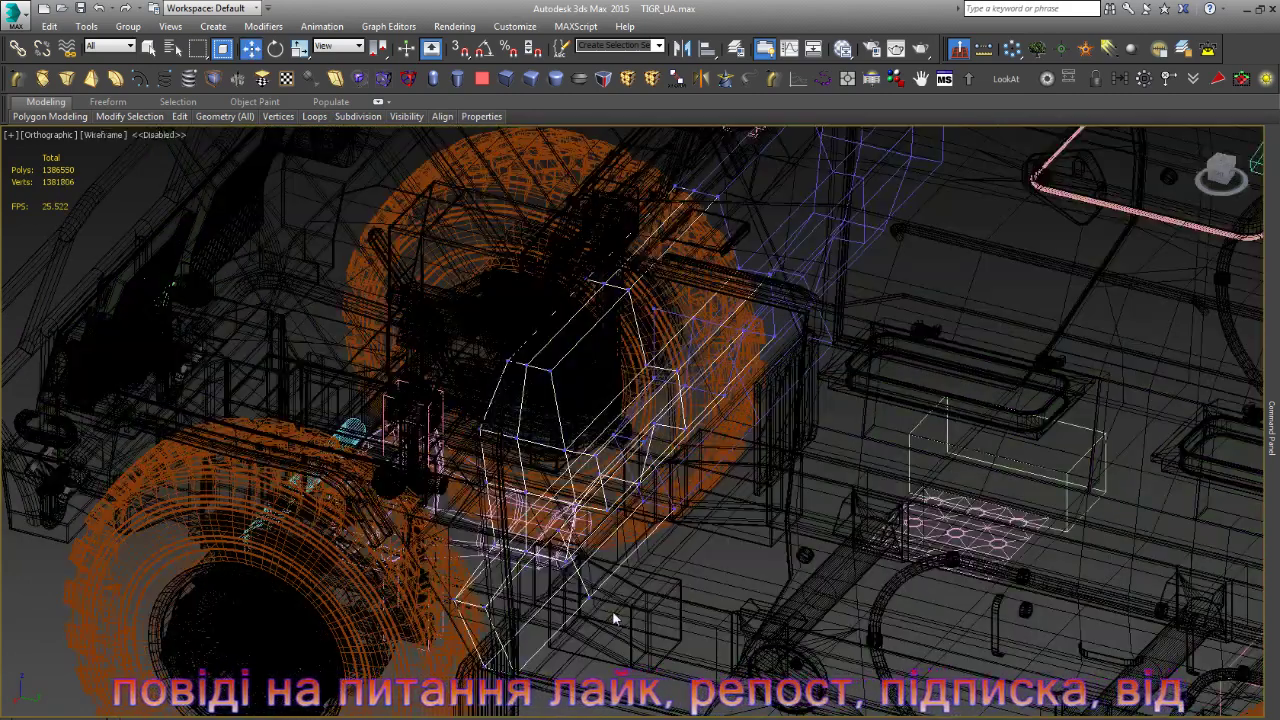
pyautogui.scroll(-2, 614, 619)
pyautogui.press('F3')
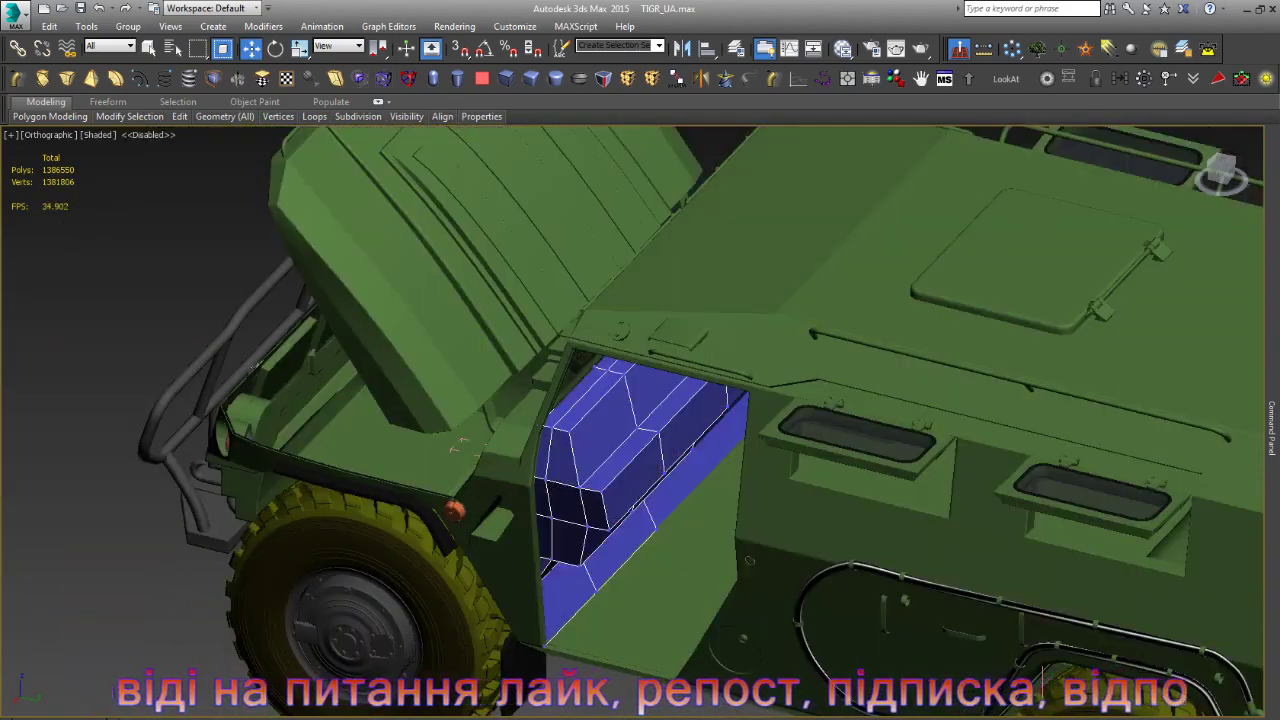
# - Move the vertices along the panel's front edge to fit the door frame
pyautogui.moveTo(632, 420)
pyautogui.keyDown('alt'); pyautogui.mouseDown(button='middle')
pyautogui.moveTo(709, 447)
pyautogui.moveTo(515, 458)
pyautogui.mouseUp(button='middle'); pyautogui.keyUp('alt')
pyautogui.scroll(3, 515, 460)
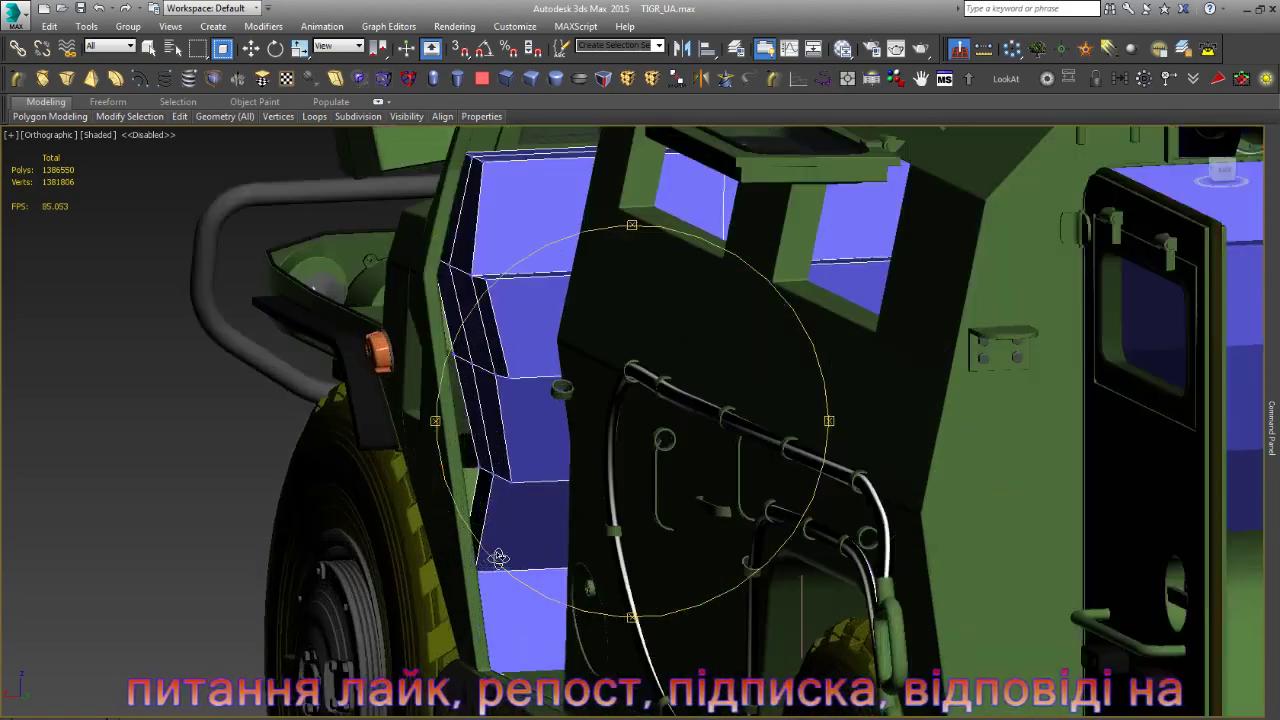
pyautogui.scroll(2, 489, 475)
pyautogui.press('F4')
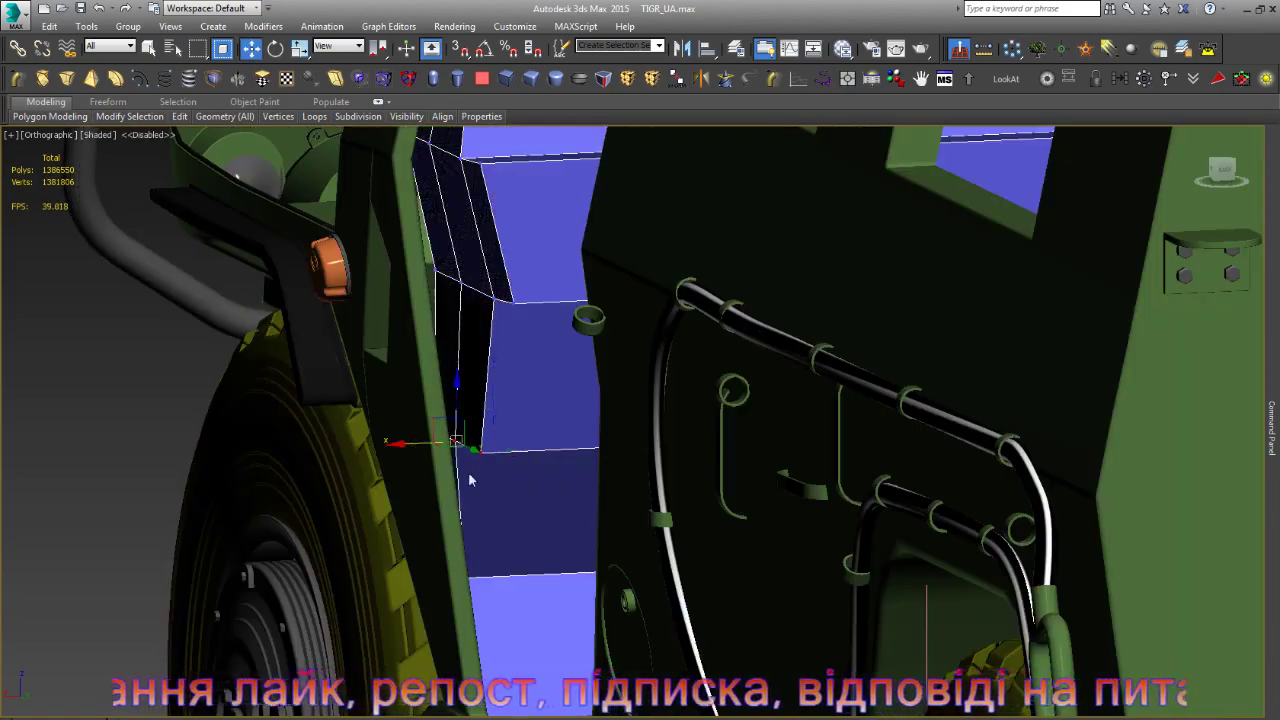
pyautogui.scroll(-2, 491, 402)
pyautogui.scroll(2, 491, 402)
pyautogui.moveTo(577, 478); pyautogui.dragTo(577, 478)
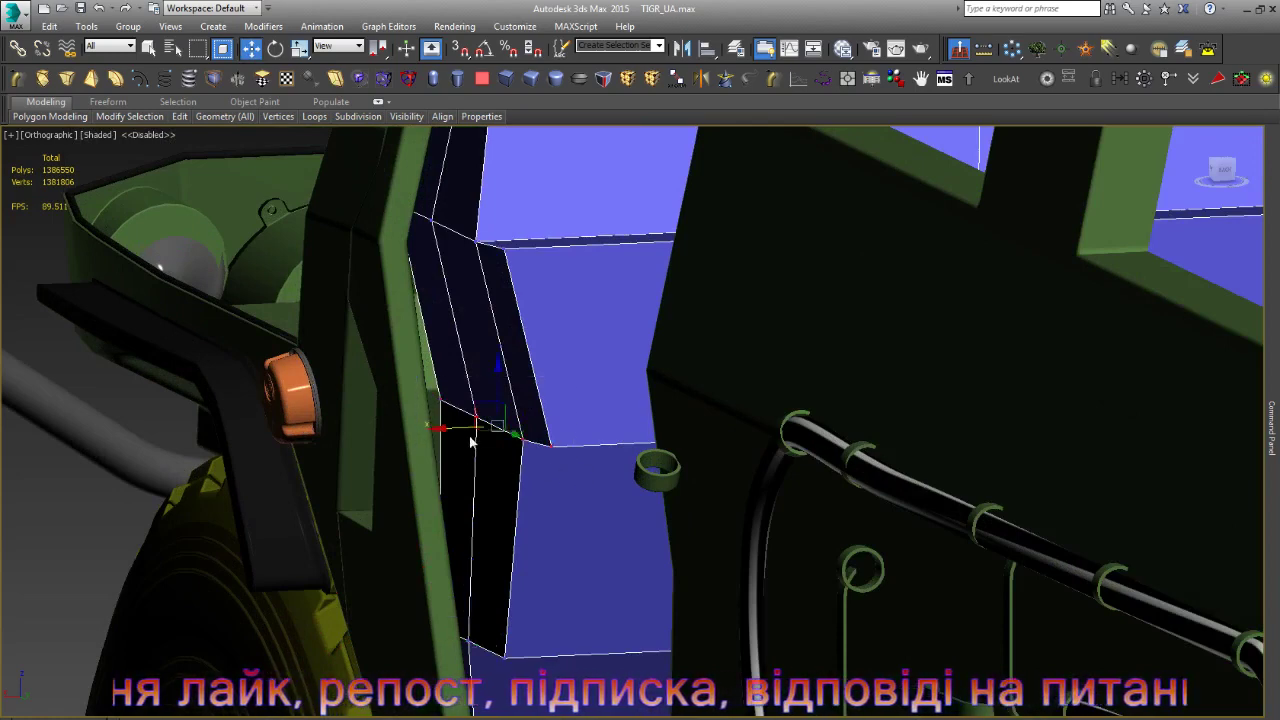
pyautogui.moveTo(443, 440); pyautogui.dragTo(437, 428)
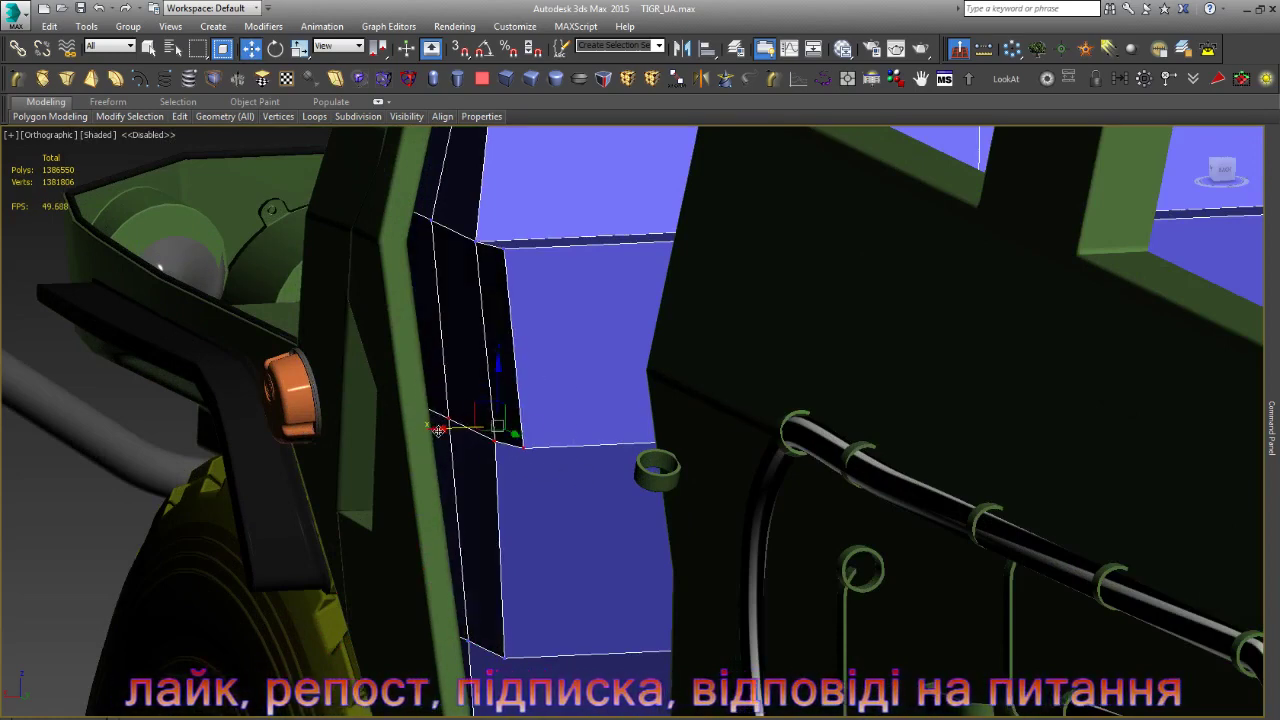
pyautogui.scroll(-2, 438, 430)
pyautogui.scroll(2, 481, 433)
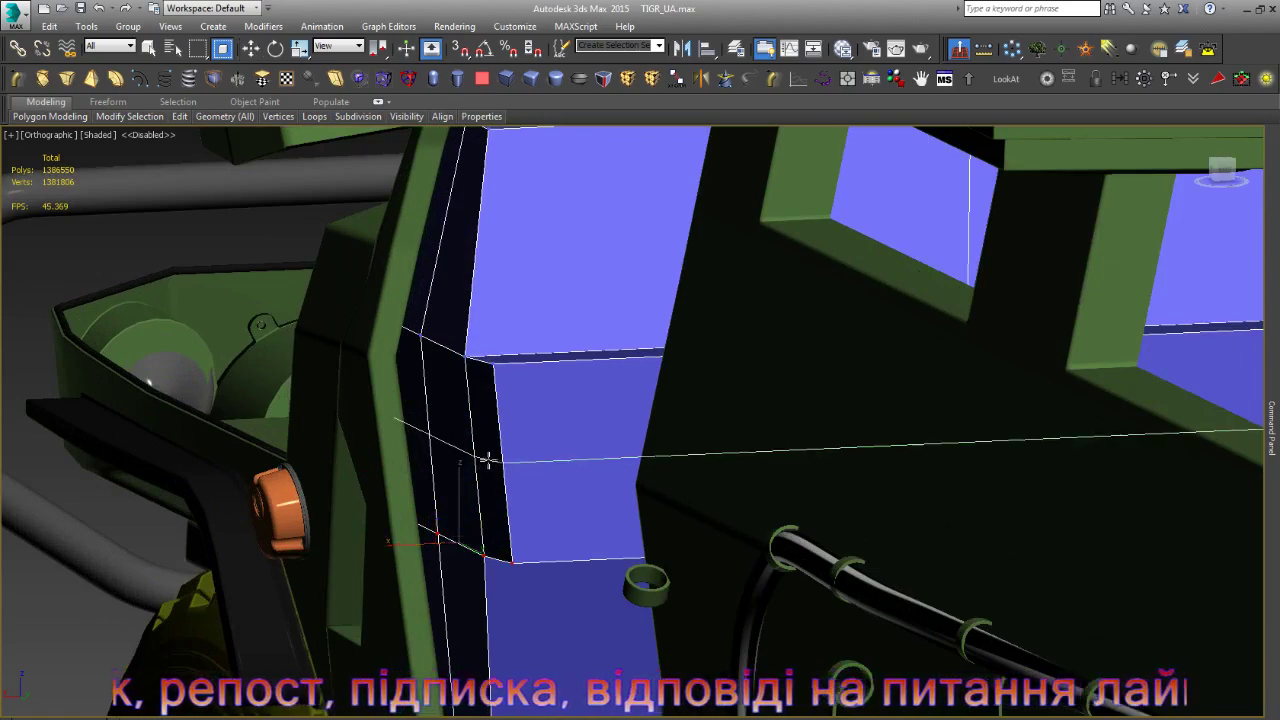
# - Commit the cut as a new edge loop and nudge its vertices slightly sideways
pyautogui.click(487, 460)
pyautogui.press('w')
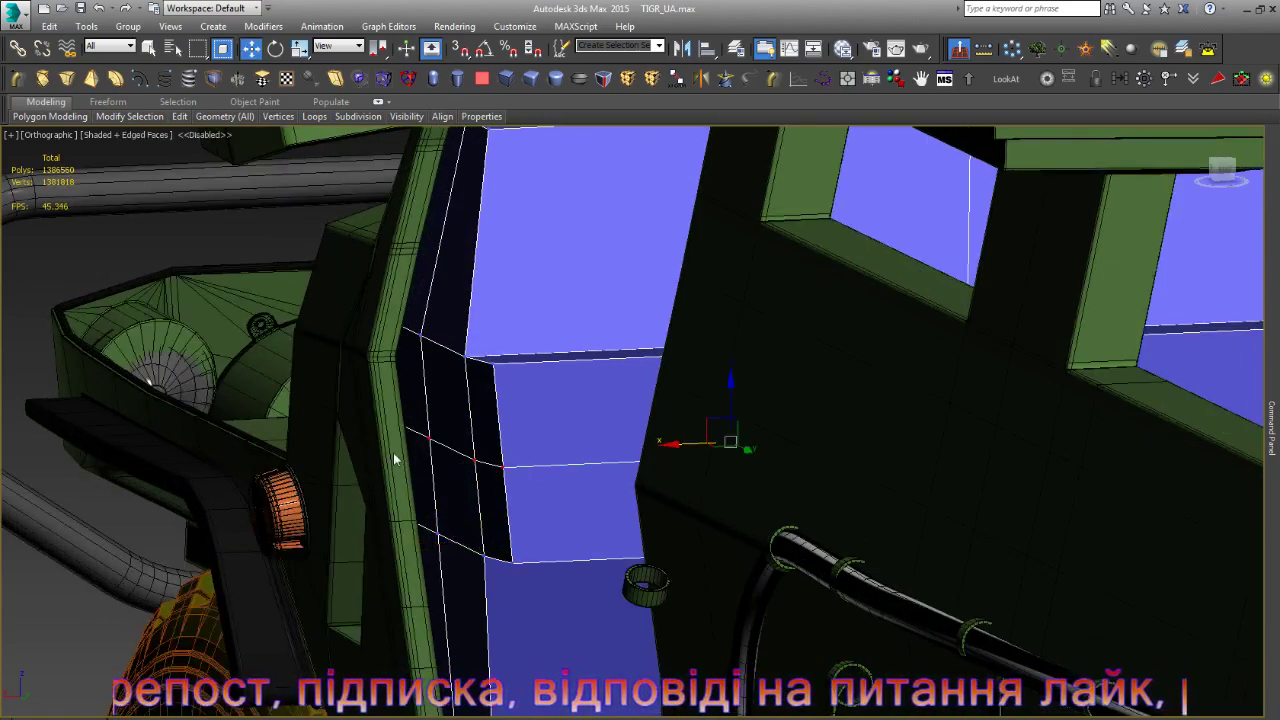
pyautogui.press('F3')
pyautogui.moveTo(533, 481); pyautogui.dragTo(533, 481)
pyautogui.scroll(2, 374, 449)
pyautogui.press('F3')
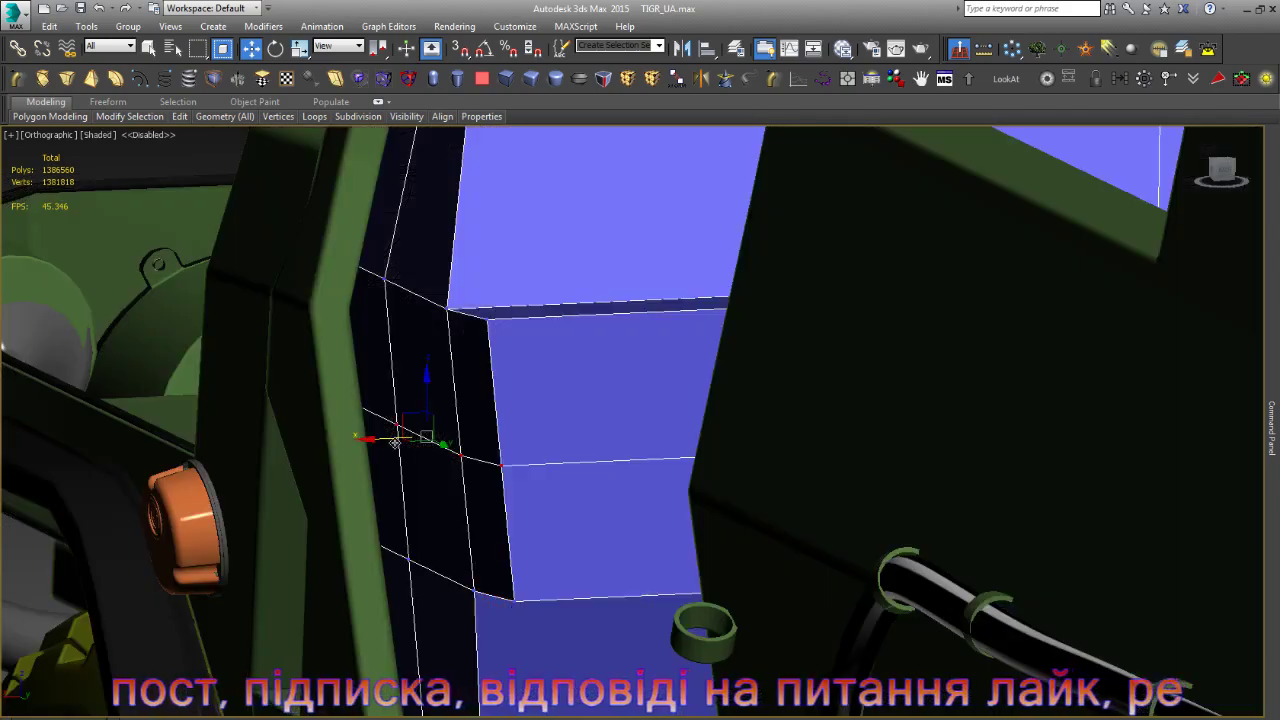
pyautogui.moveTo(374, 449); pyautogui.dragTo(383, 452)
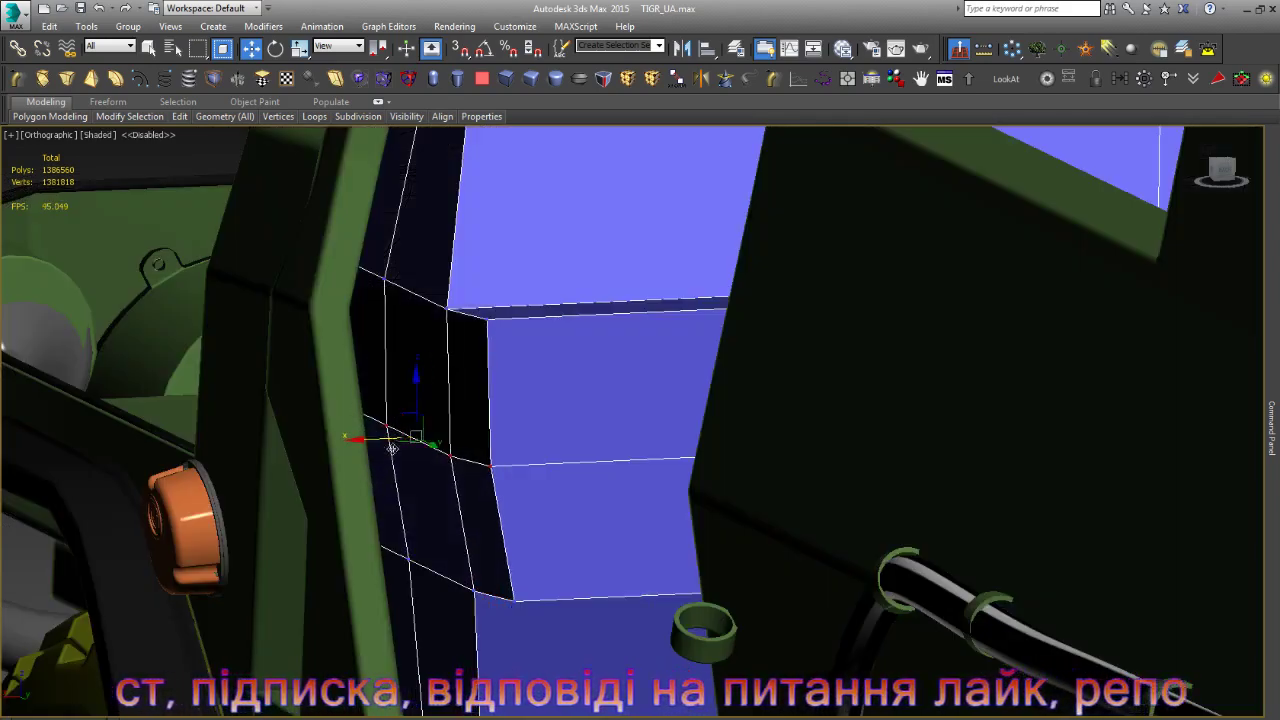
pyautogui.scroll(-5, 392, 448)
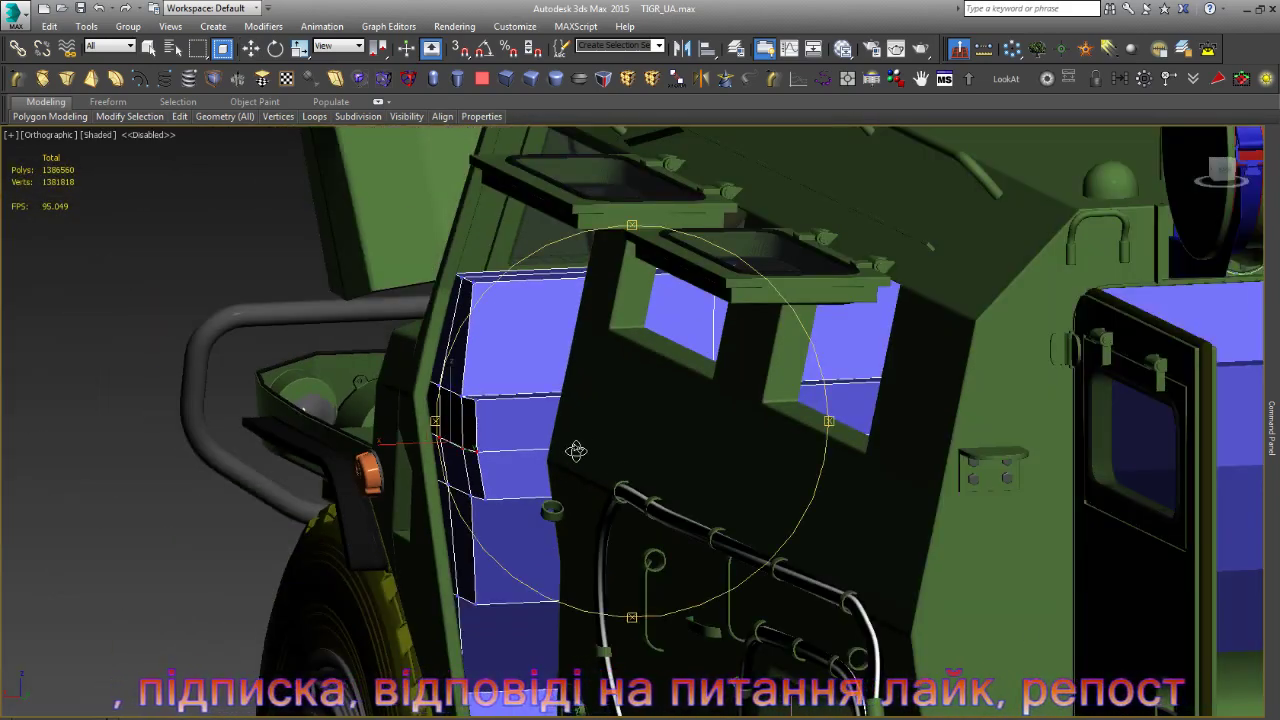
pyautogui.moveTo(576, 452)
pyautogui.keyDown('alt'); pyautogui.mouseDown(button='middle')
pyautogui.moveTo(700, 480)
pyautogui.moveTo(531, 367)
pyautogui.mouseUp(button='middle'); pyautogui.keyUp('alt')
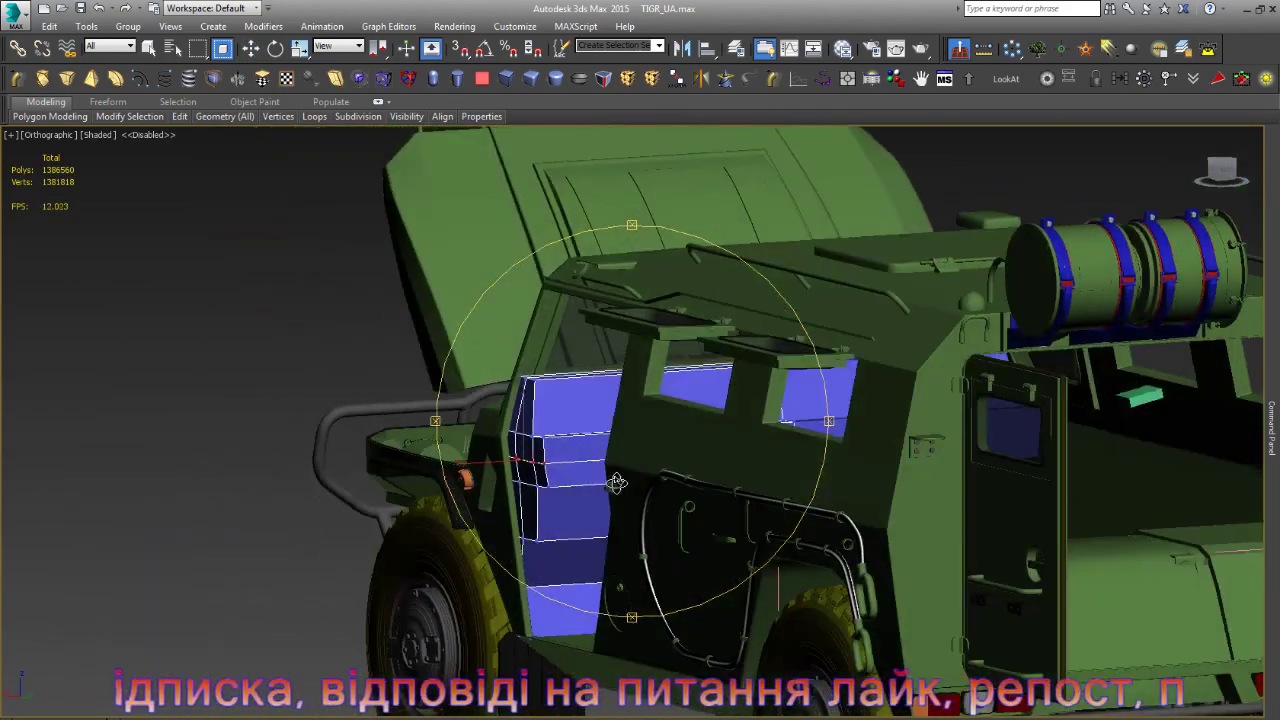
pyautogui.scroll(5, 531, 367)
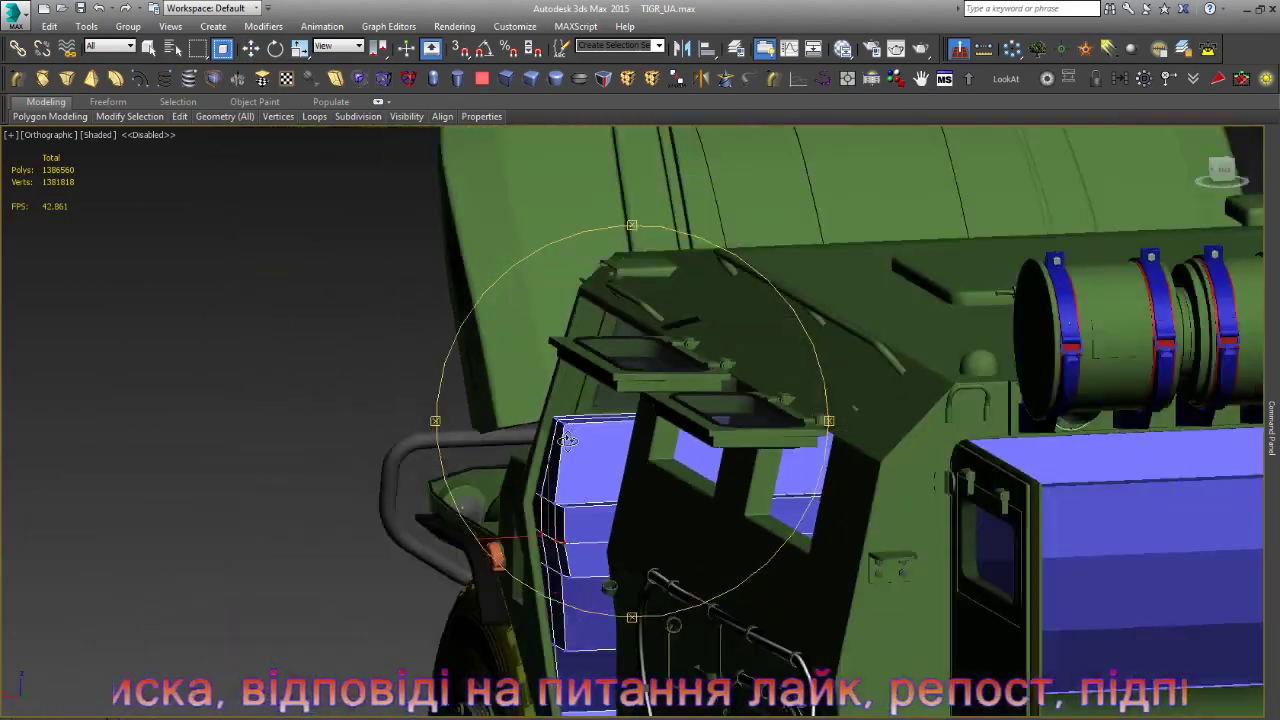
pyautogui.moveTo(531, 367)
pyautogui.keyDown('alt'); pyautogui.mouseDown(button='middle')
pyautogui.moveTo(666, 472)
pyautogui.moveTo(672, 456)
pyautogui.moveTo(738, 480)
pyautogui.mouseUp(button='middle'); pyautogui.keyUp('alt')
pyautogui.scroll(-5, 672, 456)
# - Exit vertex editing, deselect the door panel, and switch to the Front viewport
pyautogui.press('w')
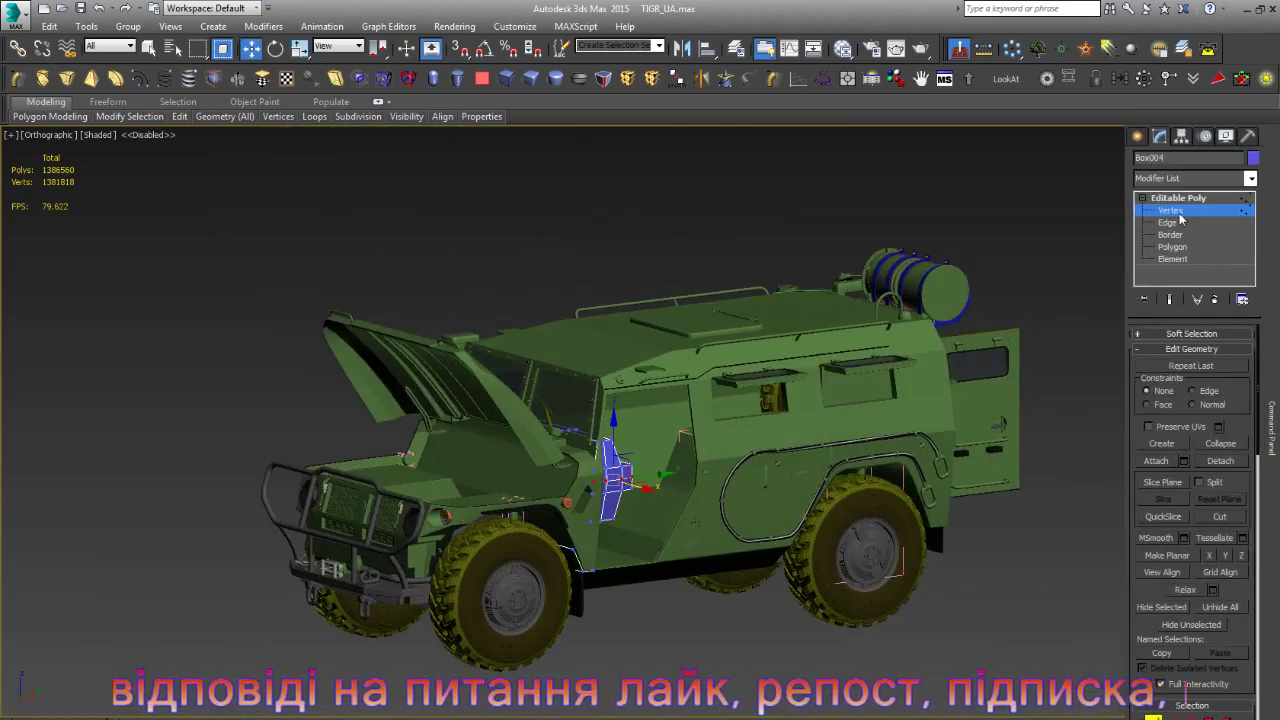
pyautogui.click(1183, 200)
pyautogui.click(1016, 206)
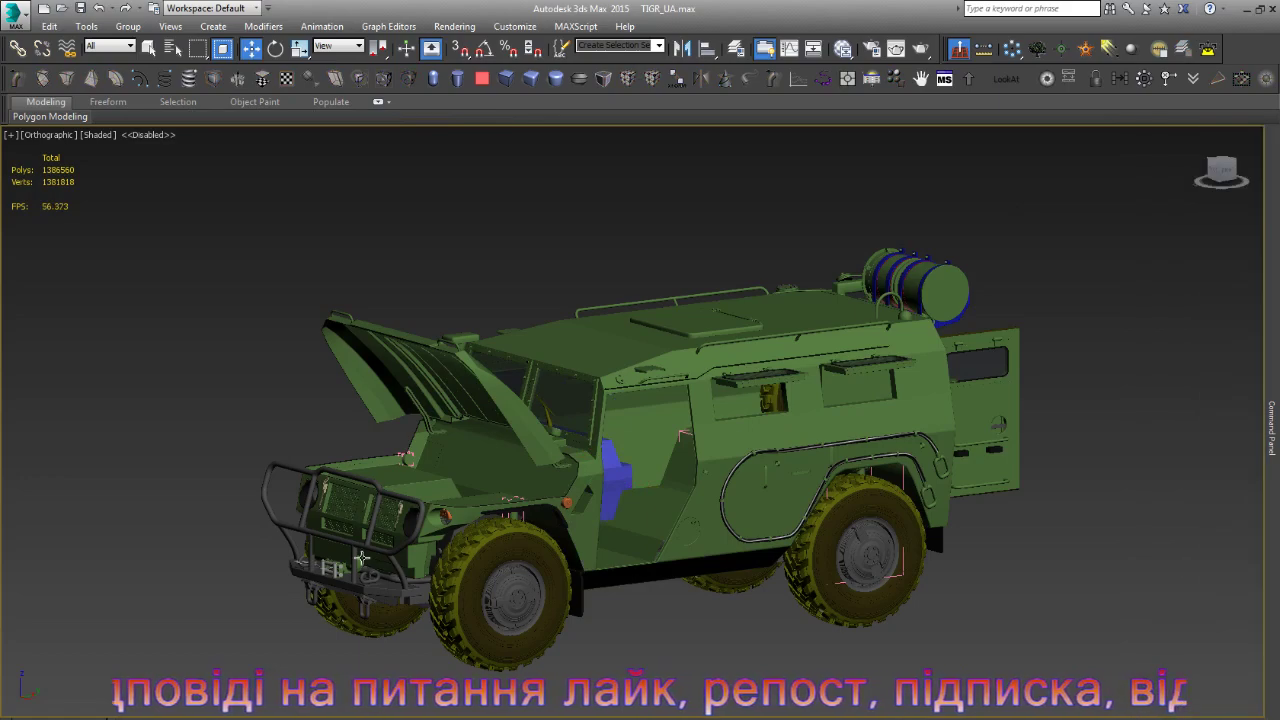
pyautogui.scroll(5, 371, 518)
pyautogui.scroll(-4, 371, 518)
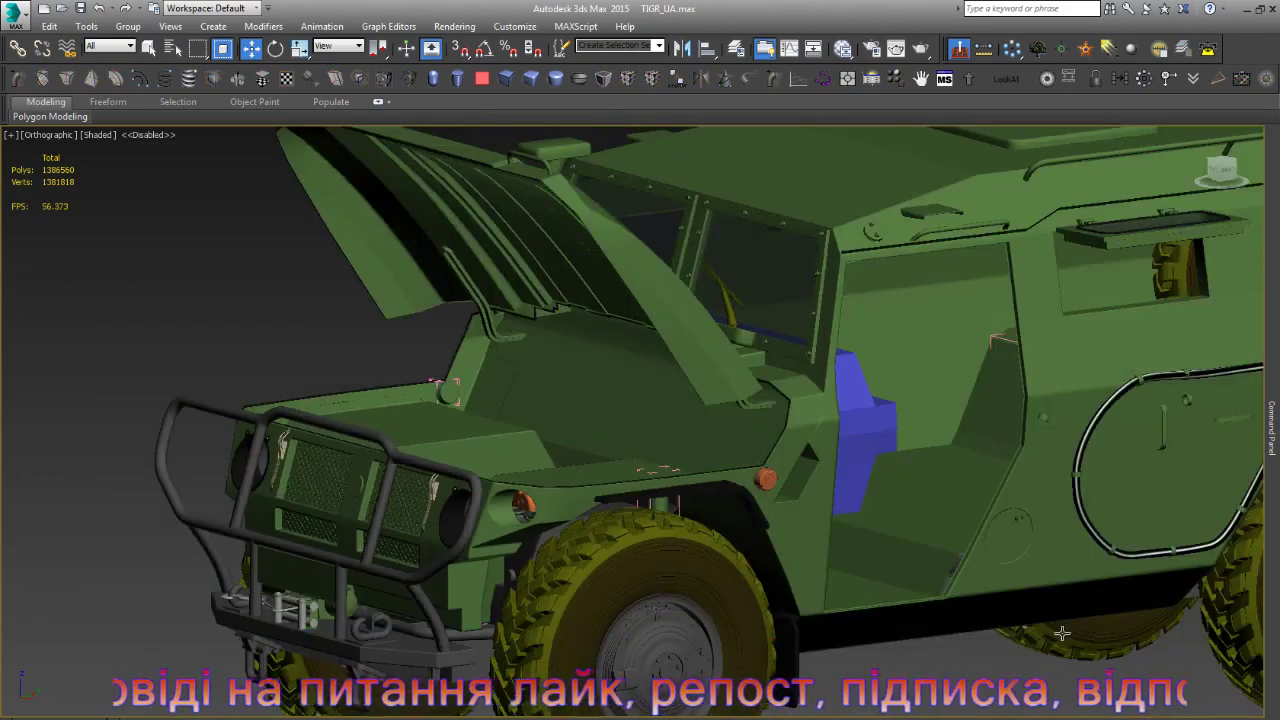
pyautogui.hotkey('ctrl', 'r')
pyautogui.scroll(-3, 605, 529)
pyautogui.scroll(-3, 605, 529)
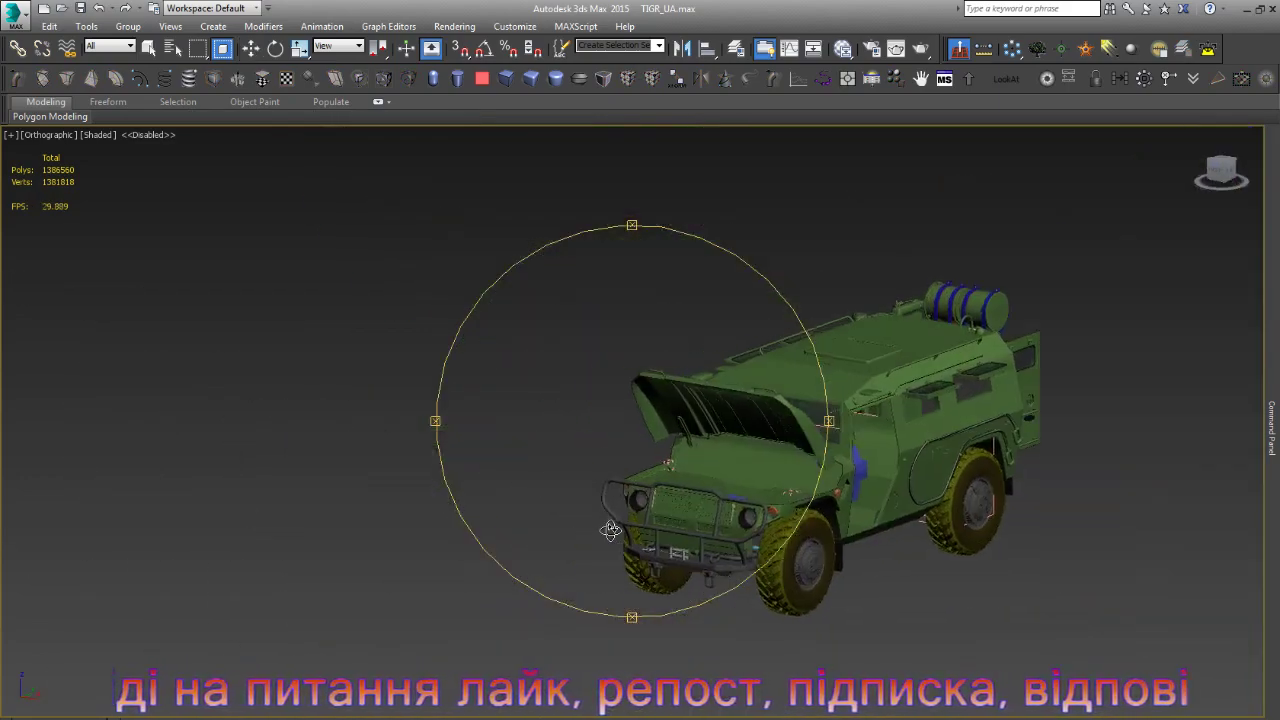
pyautogui.scroll(-3, 605, 529)
pyautogui.press('w')
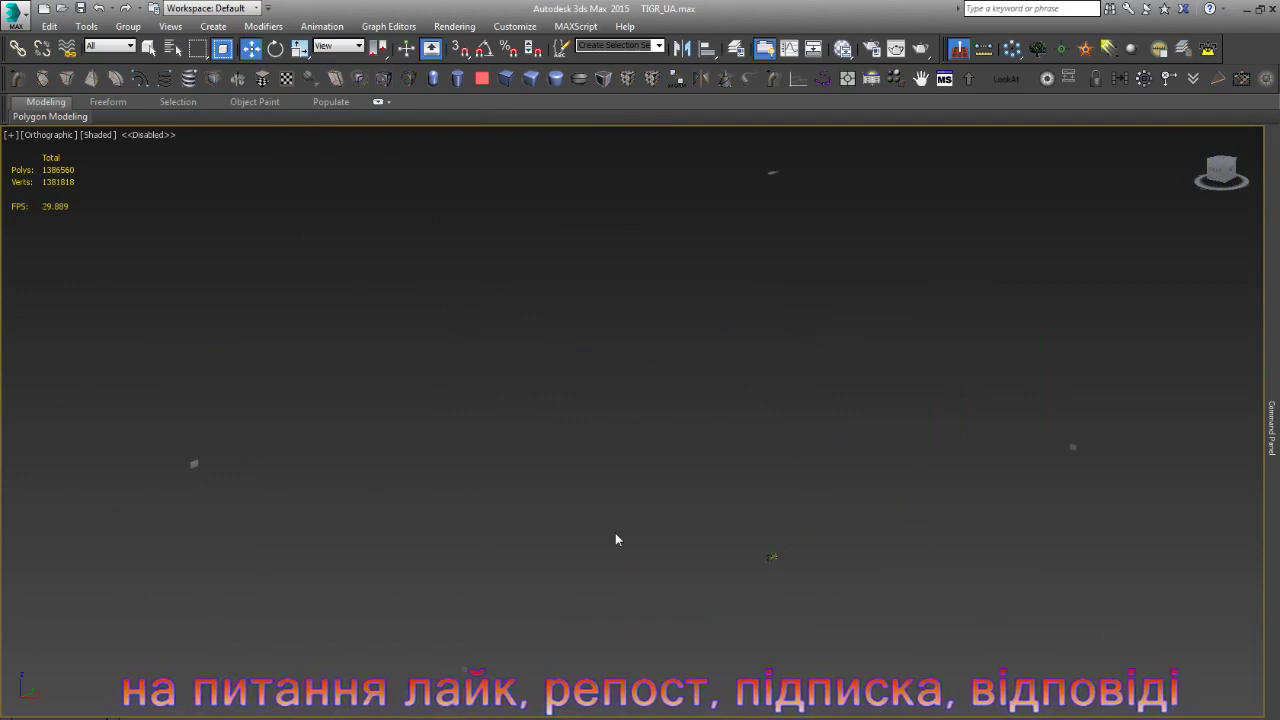
pyautogui.press('f')
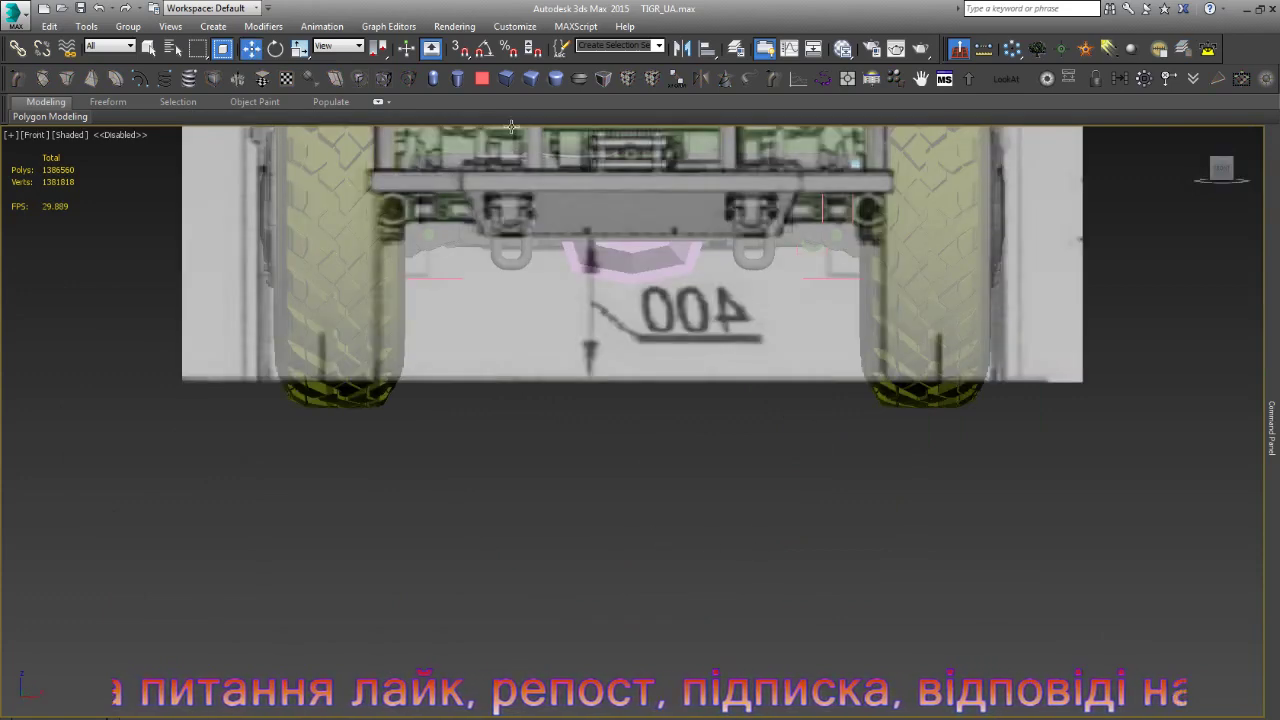
# - Draw a box below the vehicle front and move it left and up onto the front
pyautogui.moveTo(610, 519)
pyautogui.mouseDown()
pyautogui.moveTo(780, 580)
pyautogui.moveTo(853, 690)
pyautogui.mouseUp()
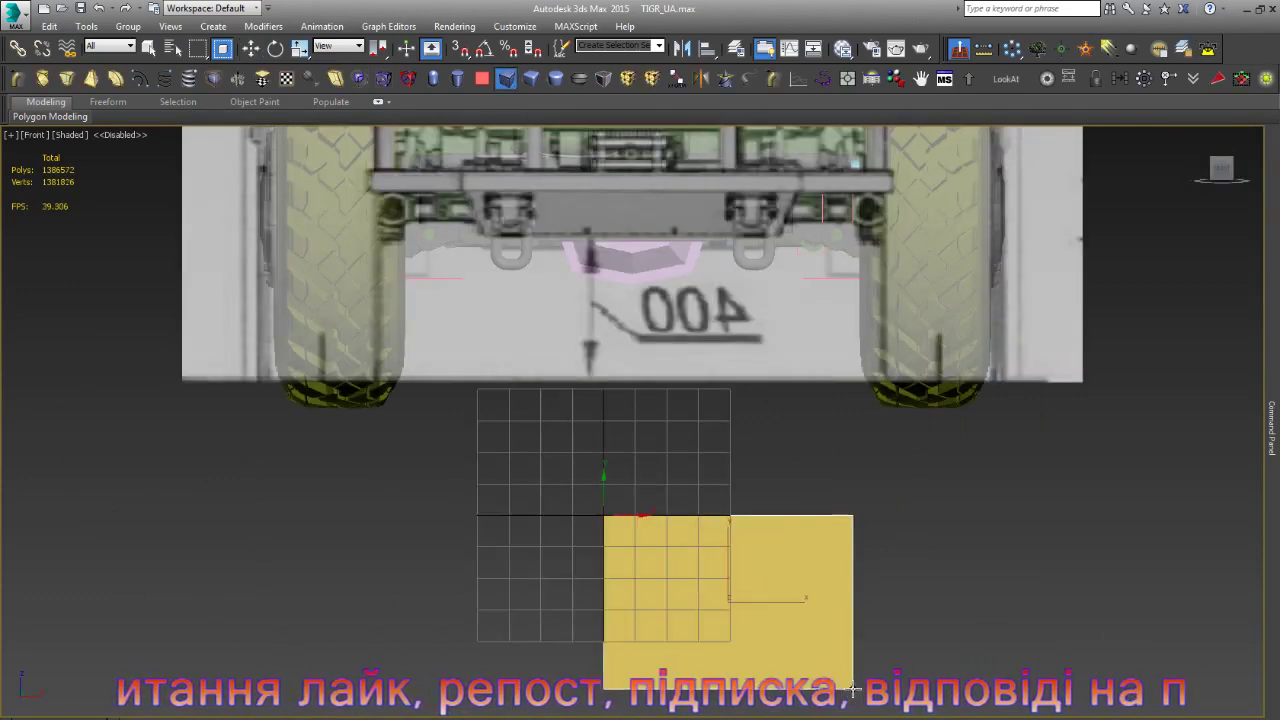
pyautogui.press('w')
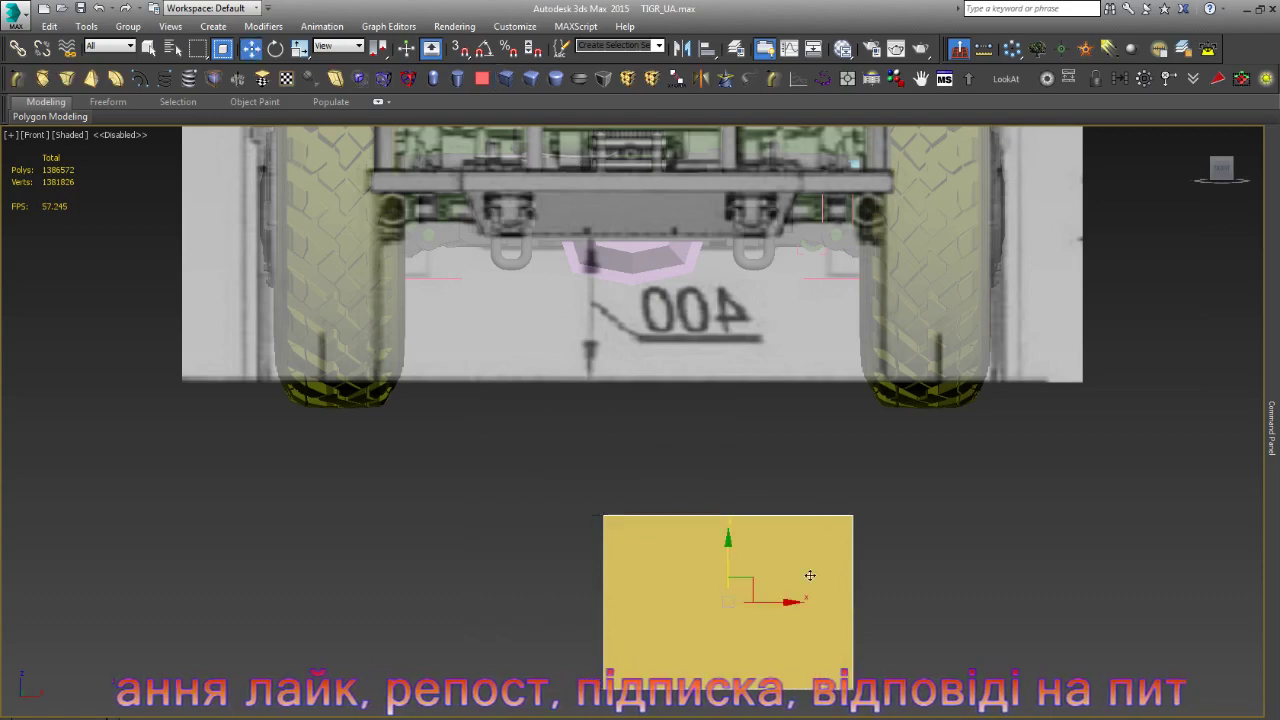
pyautogui.moveTo(790, 601); pyautogui.dragTo(694, 601)
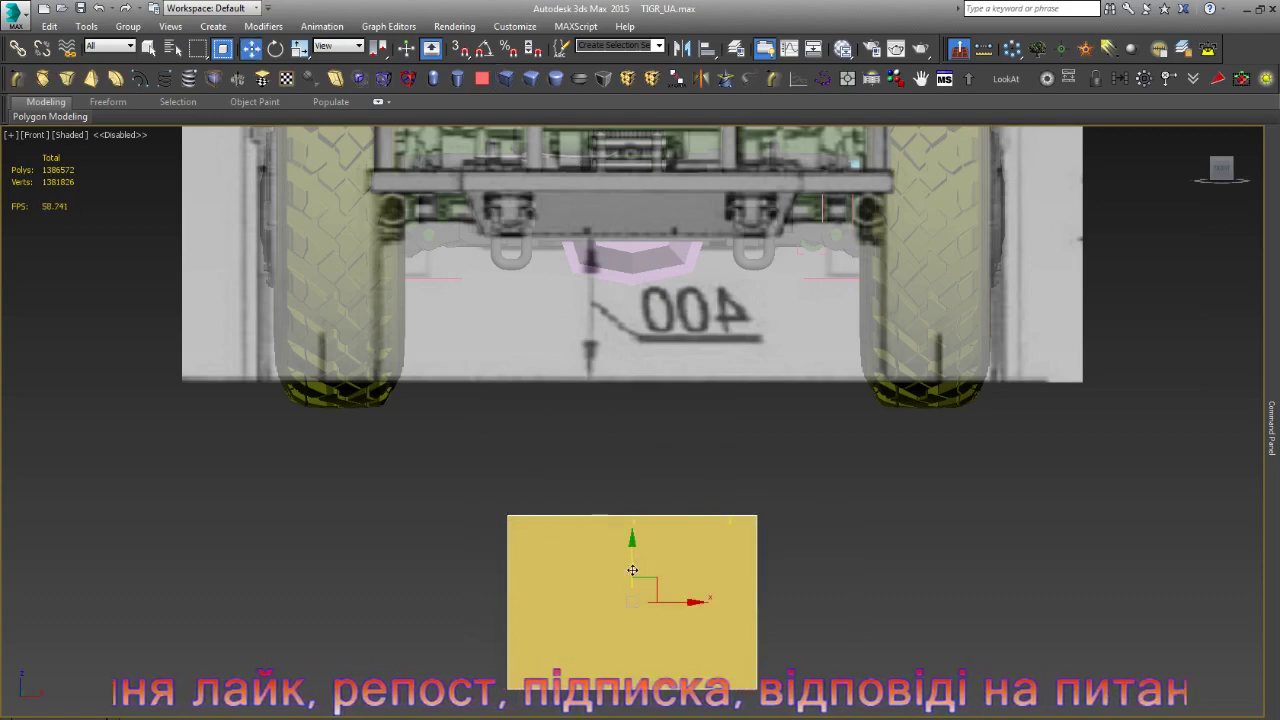
pyautogui.moveTo(632, 570); pyautogui.dragTo(632, 175)
pyautogui.press('z')
pyautogui.scroll(-5, 995, 590)
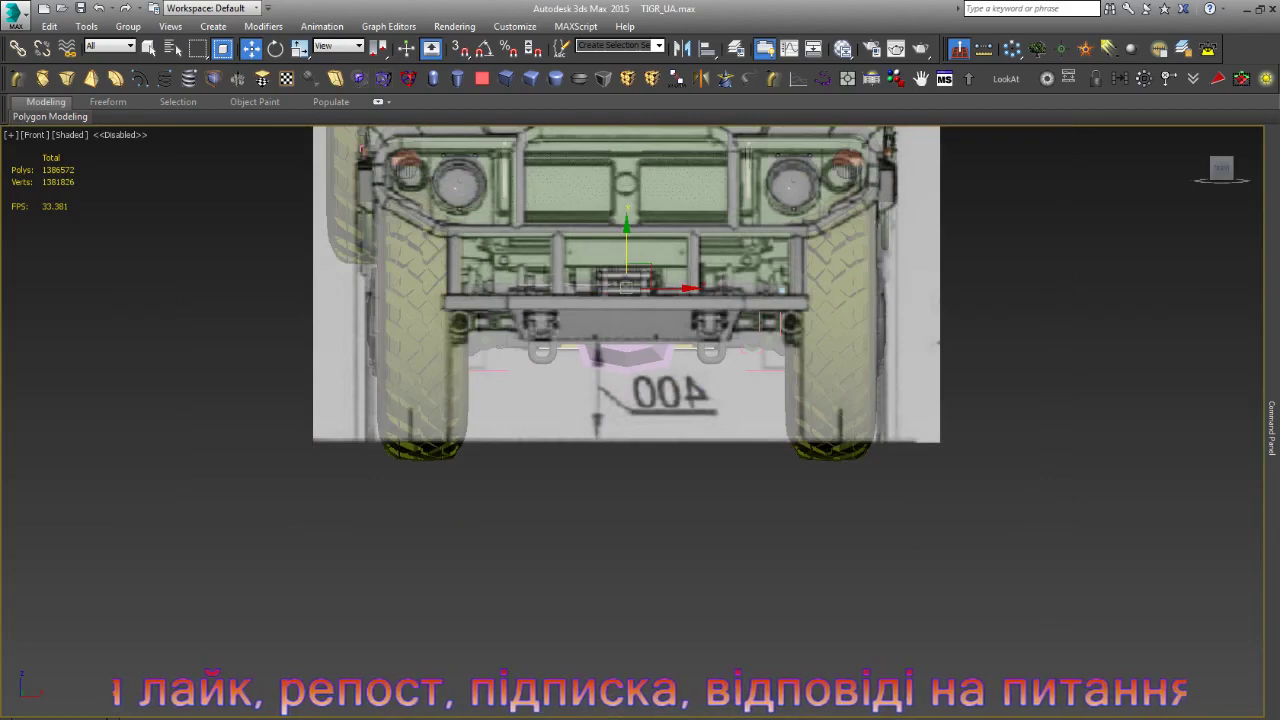
pyautogui.press('e')
pyautogui.keyDown('alt'); pyautogui.moveTo(675, 466); pyautogui.dragTo(766, 508, button='middle'); pyautogui.keyUp('alt')
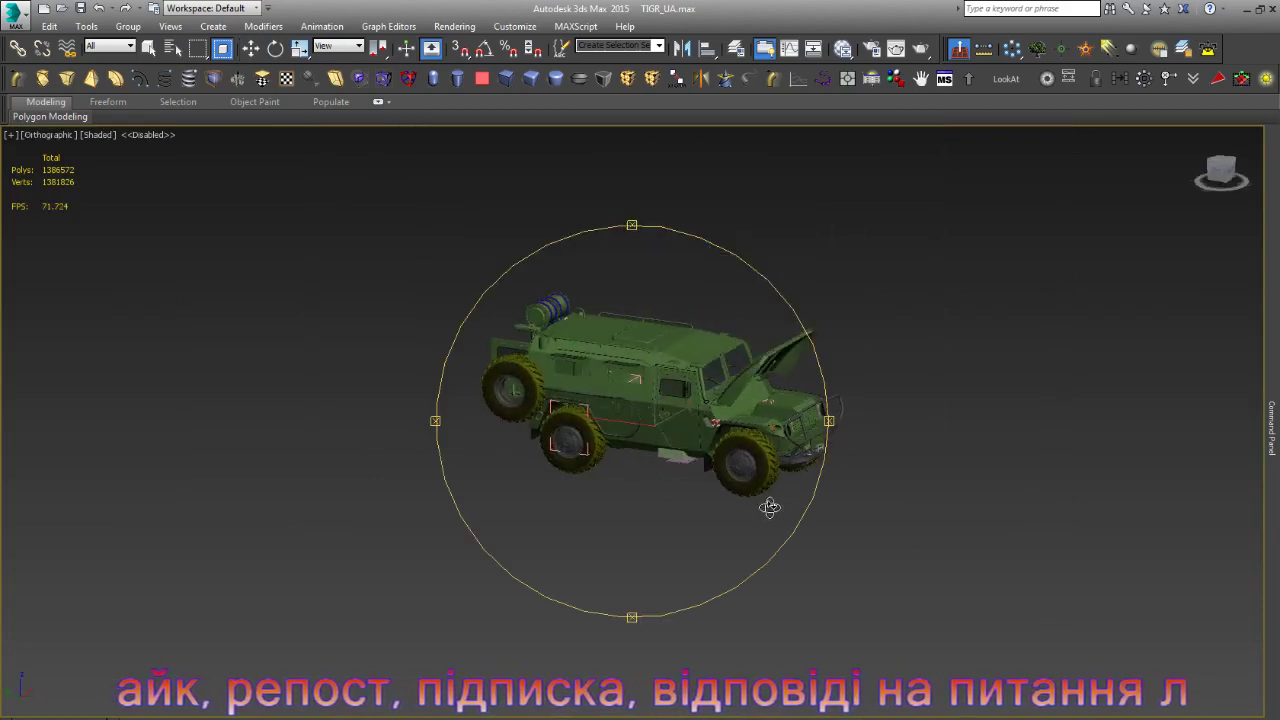
# - Raise the yellow box up behind the grille and delete the small dark block
pyautogui.press('w')
pyautogui.scroll(6, 712, 439)
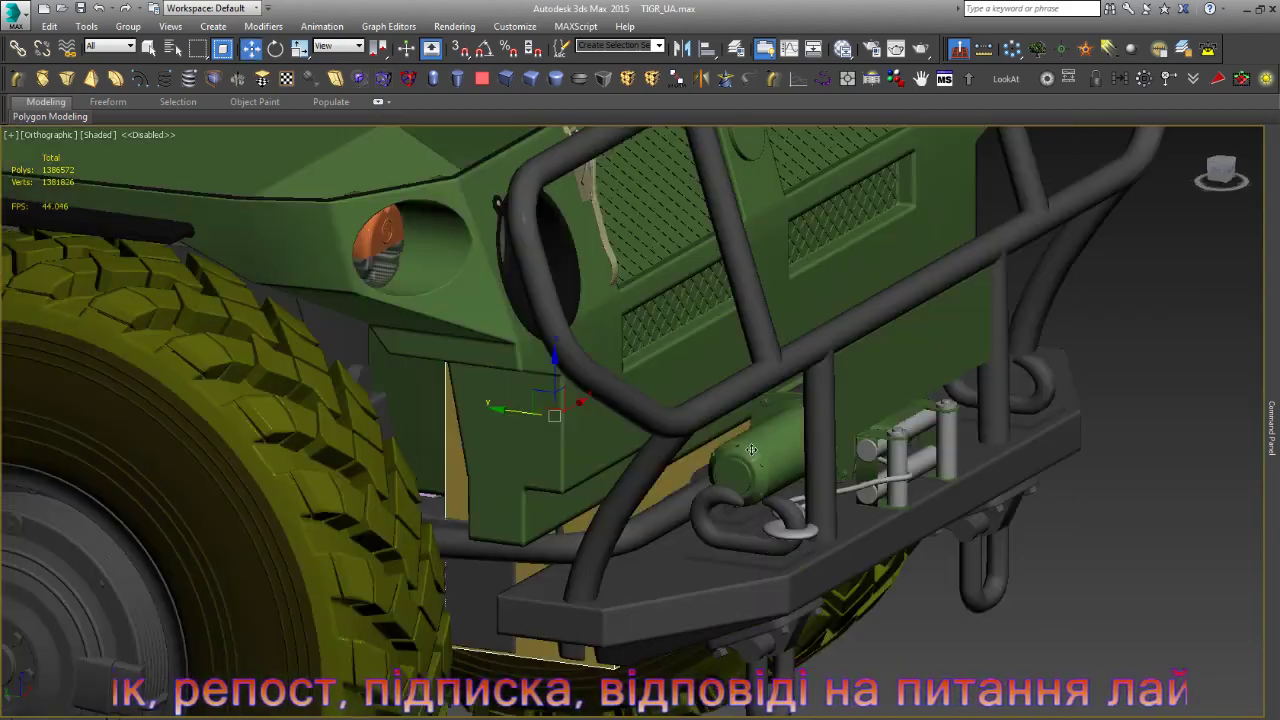
pyautogui.scroll(-2, 661, 400)
pyautogui.moveTo(661, 400); pyautogui.dragTo(663, 310)
pyautogui.scroll(3, 747, 288)
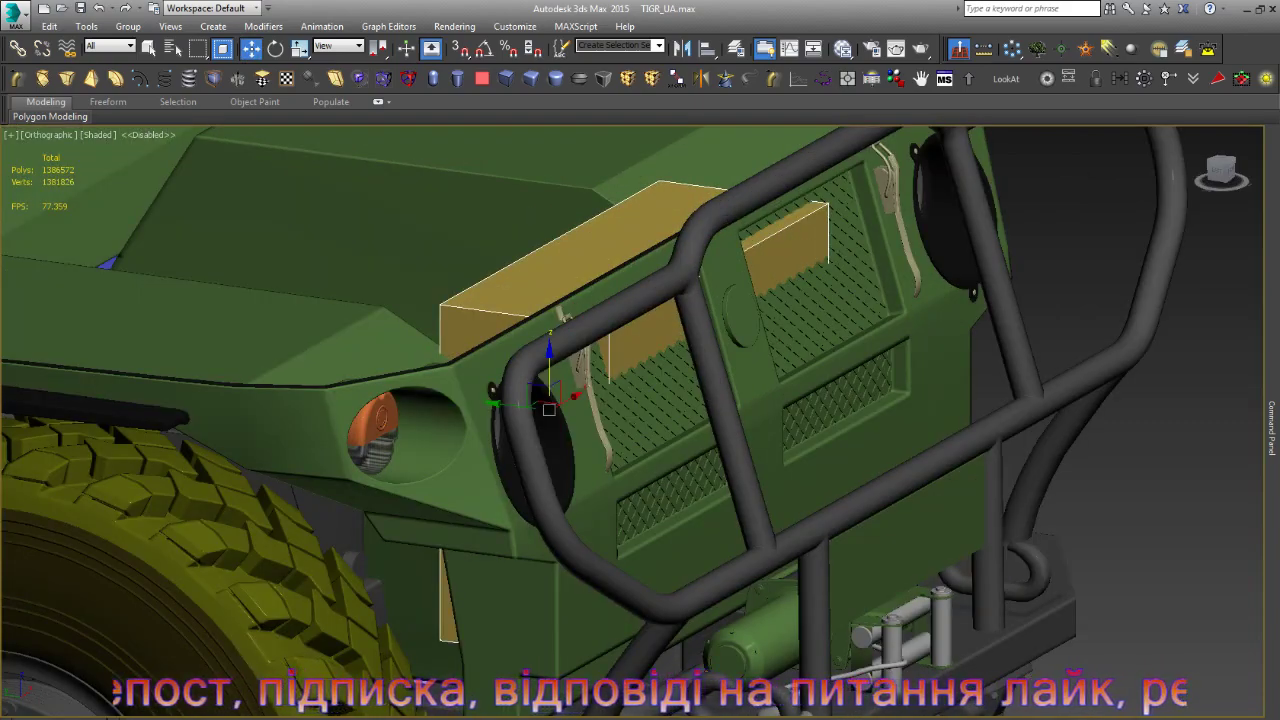
pyautogui.keyDown('alt'); pyautogui.moveTo(549, 409); pyautogui.dragTo(754, 476, button='middle'); pyautogui.keyUp('alt')
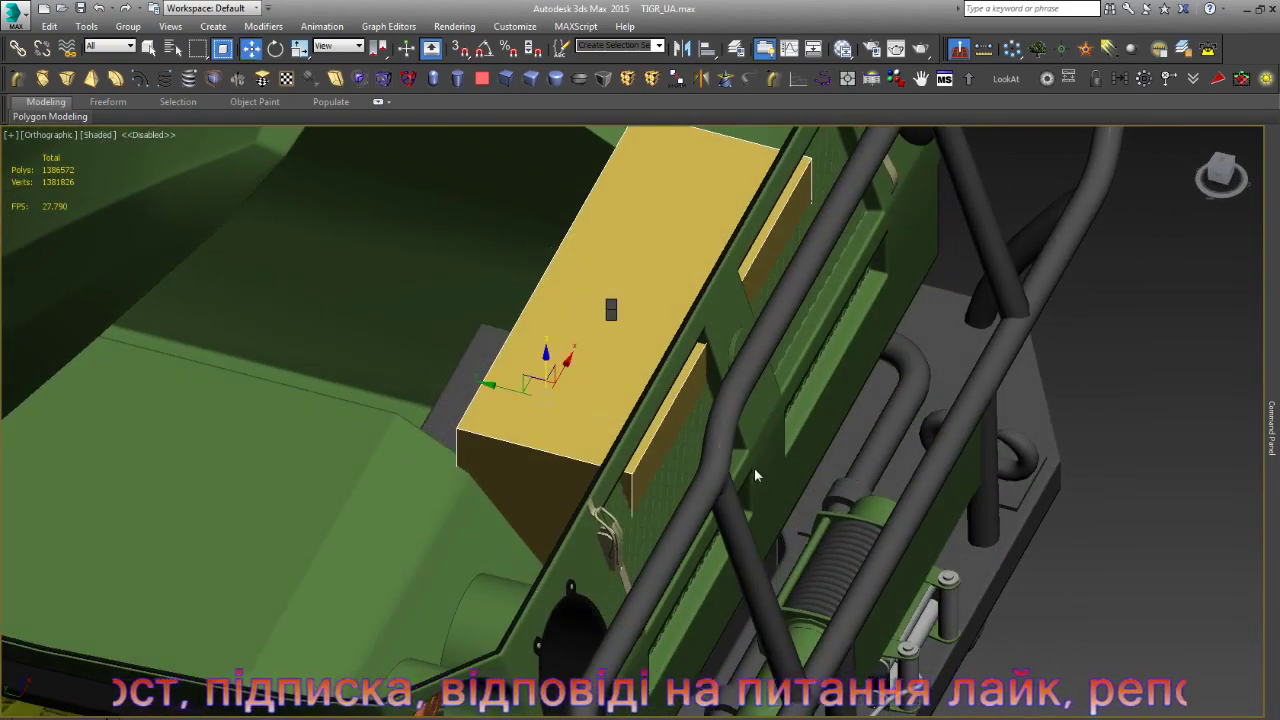
pyautogui.press('Delete')
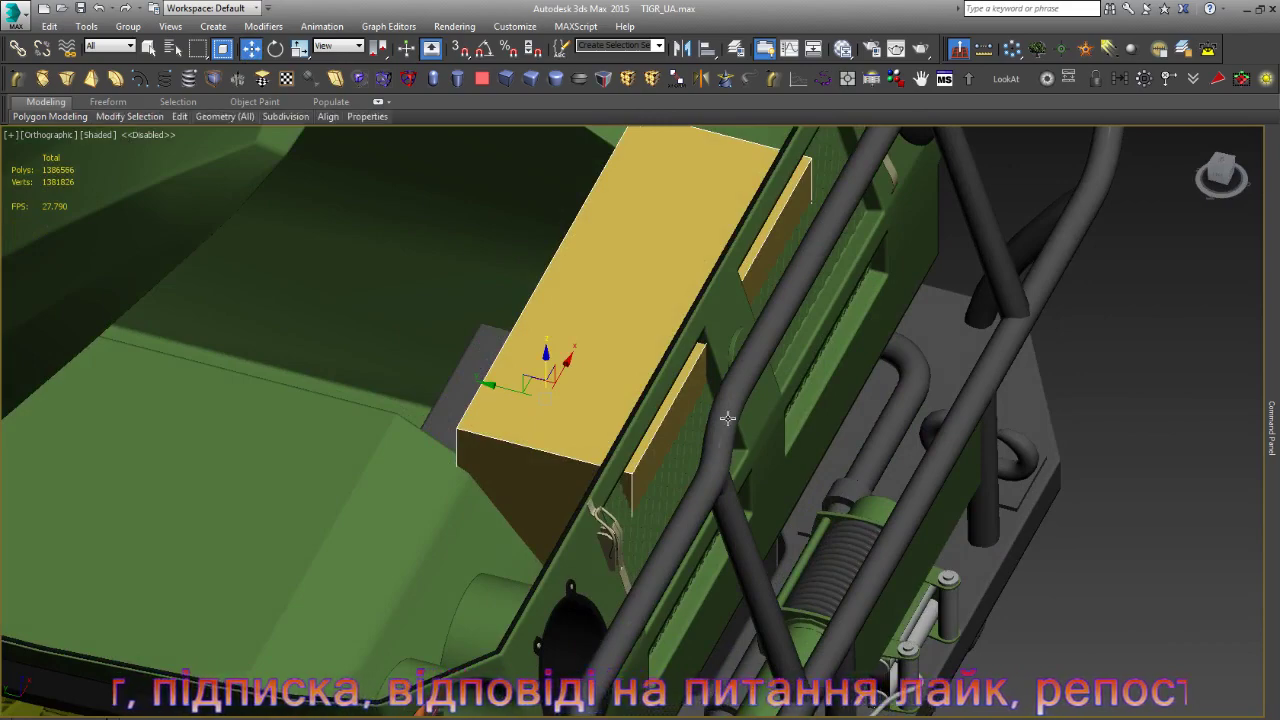
# - In Polygon mode, move the box's hidden side face inward to slim it into a slab
pyautogui.press('4')
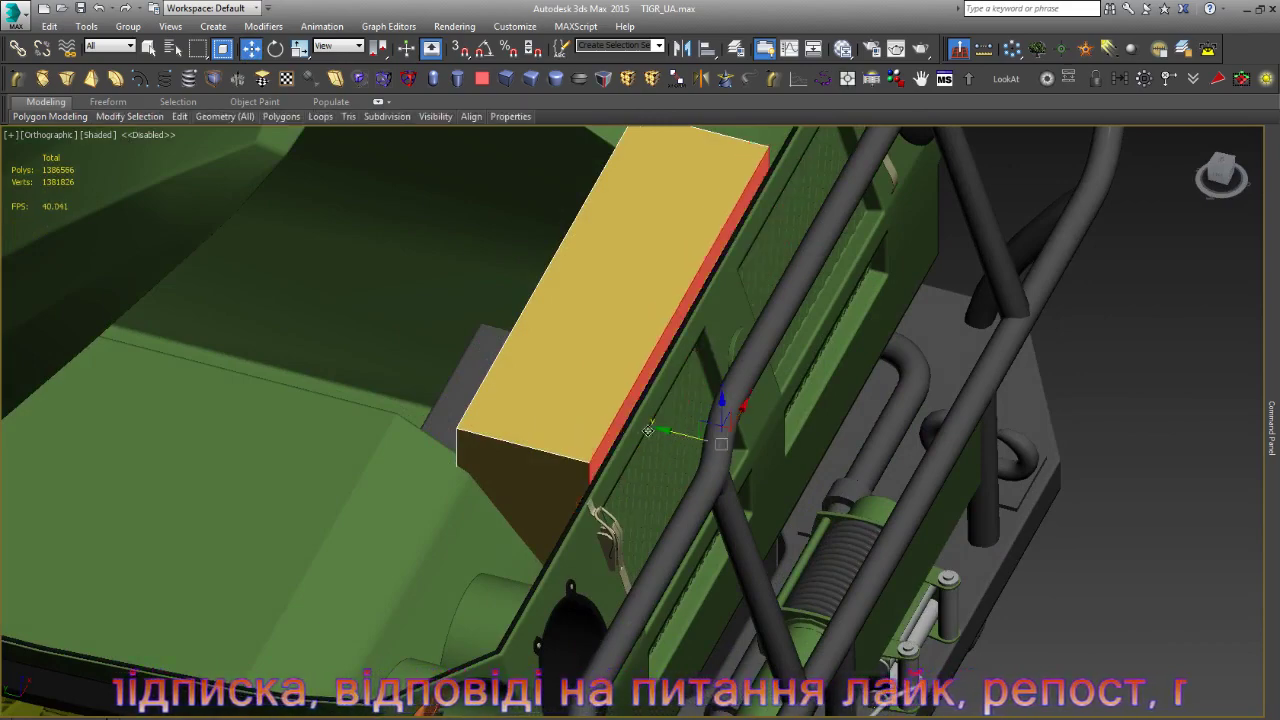
pyautogui.press('F3')
pyautogui.click(520, 395)
pyautogui.click(514, 400)
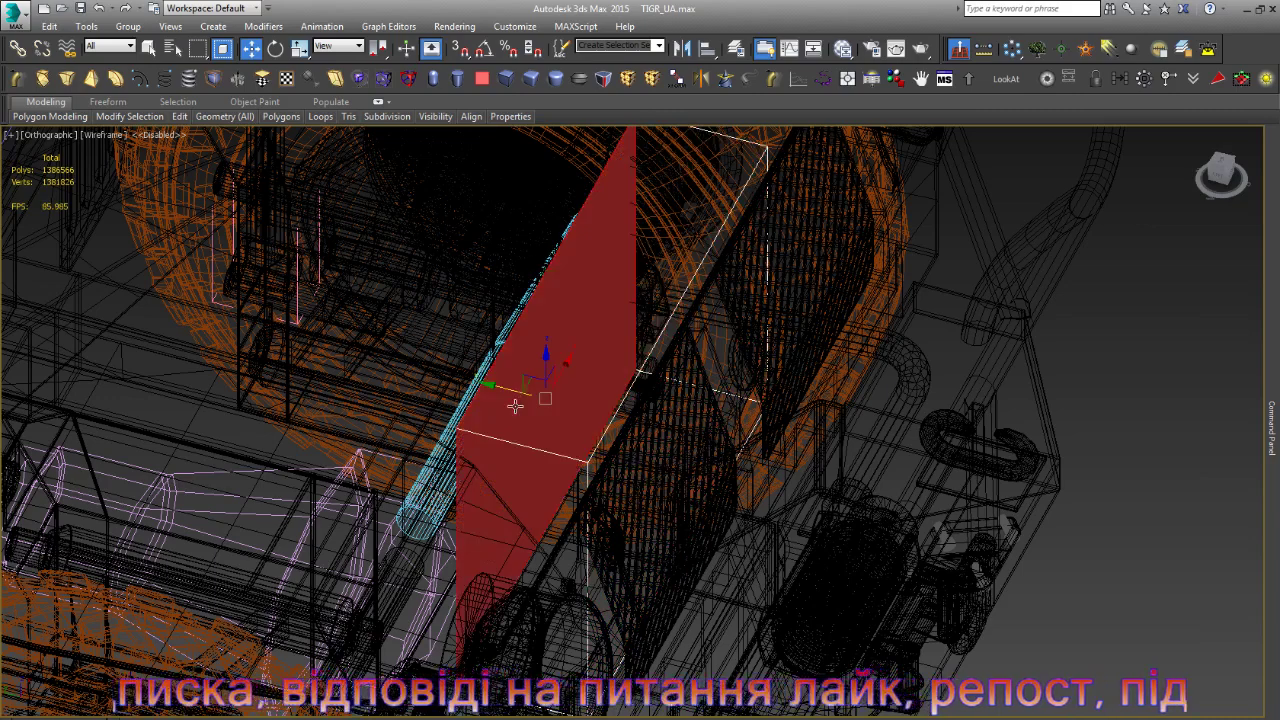
pyautogui.press('F3')
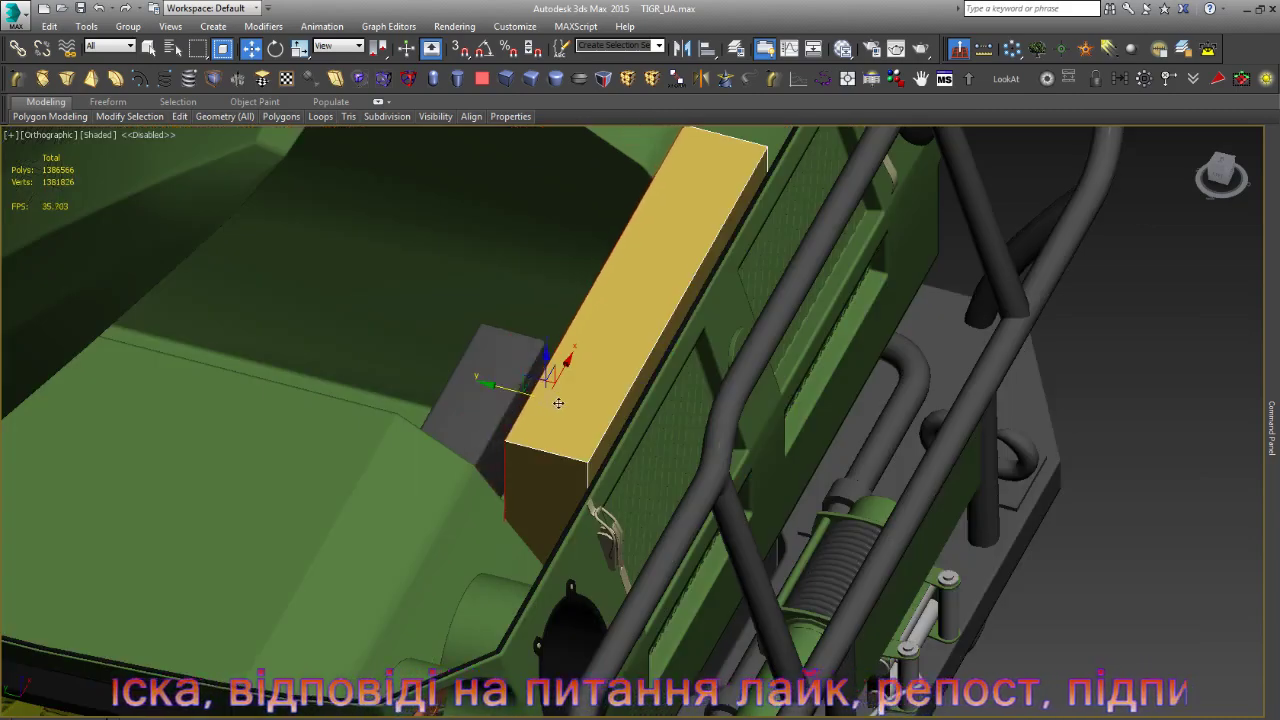
pyautogui.moveTo(557, 398); pyautogui.dragTo(570, 402)
pyautogui.scroll(-10, 570, 402)
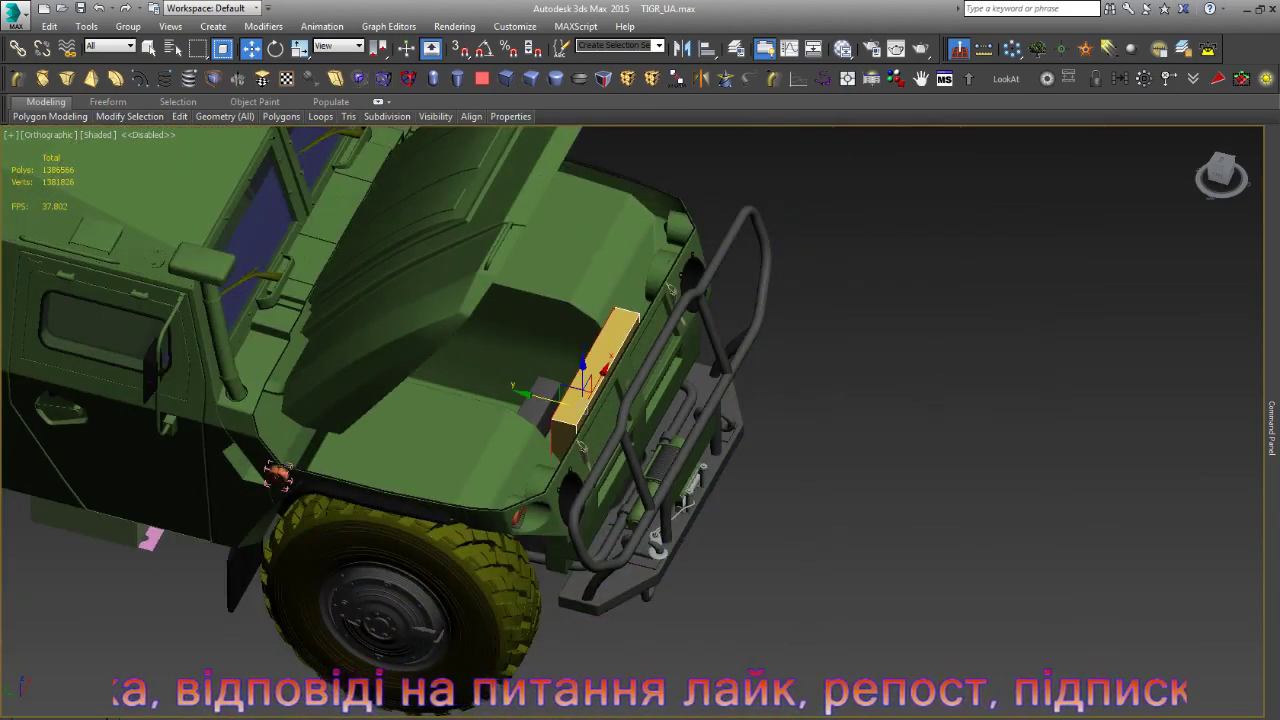
pyautogui.keyDown('alt'); pyautogui.scroll(3, 604, 444); pyautogui.keyUp('alt')
pyautogui.keyDown('alt'); pyautogui.moveTo(604, 444); pyautogui.dragTo(562, 437, button='middle'); pyautogui.keyUp('alt')
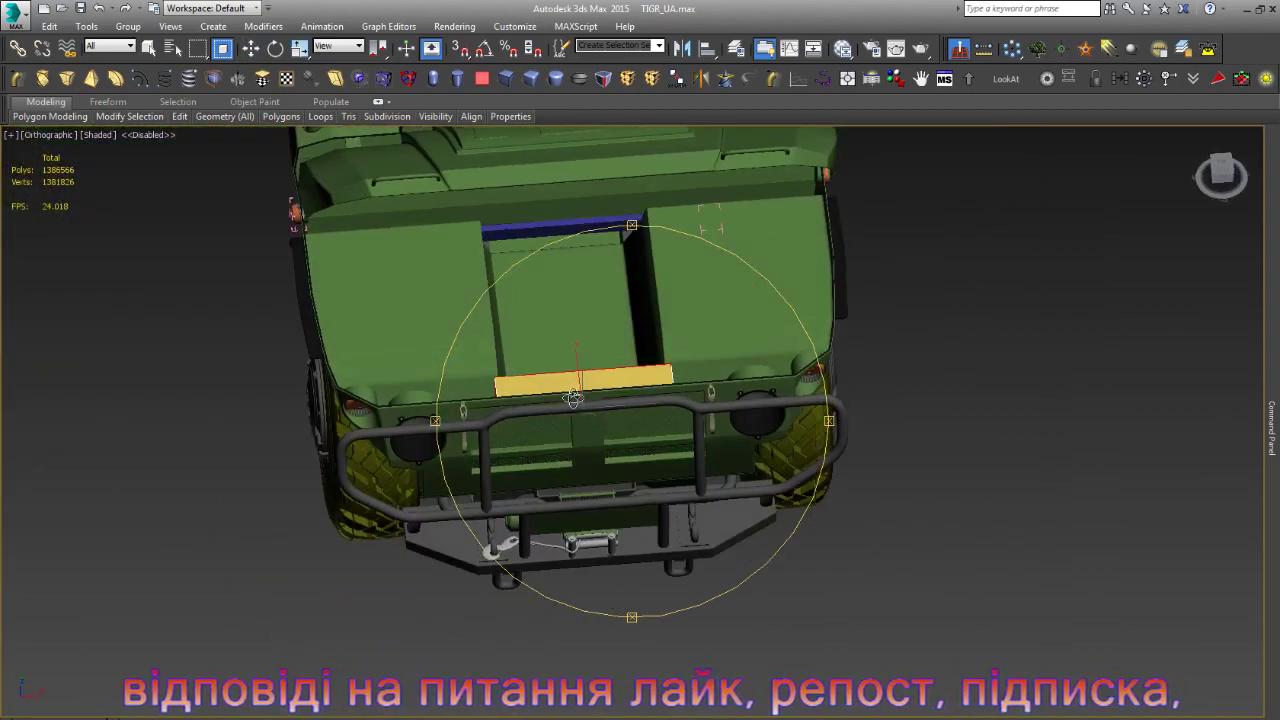
pyautogui.scroll(4, 562, 437)
# - Switch to Photo Viewer and step forward through three vehicle reference photos
pyautogui.hotkey('alt', 'Tab')
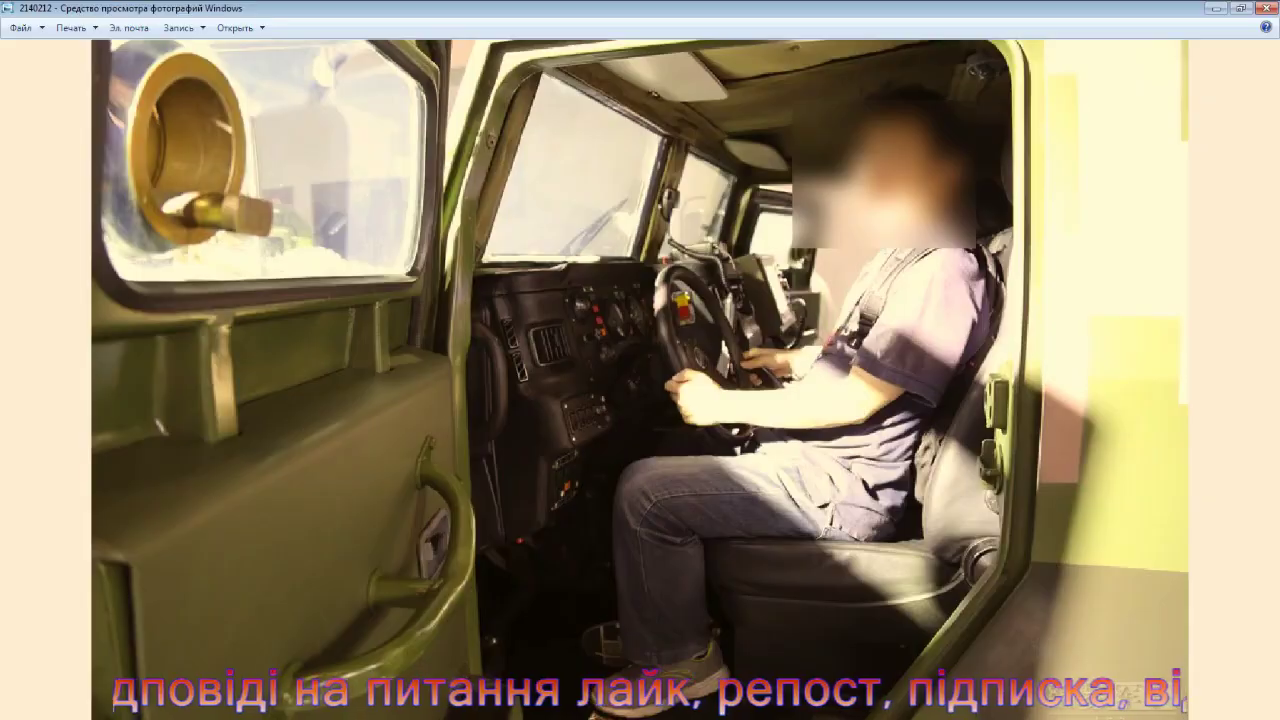
pyautogui.press('Right')
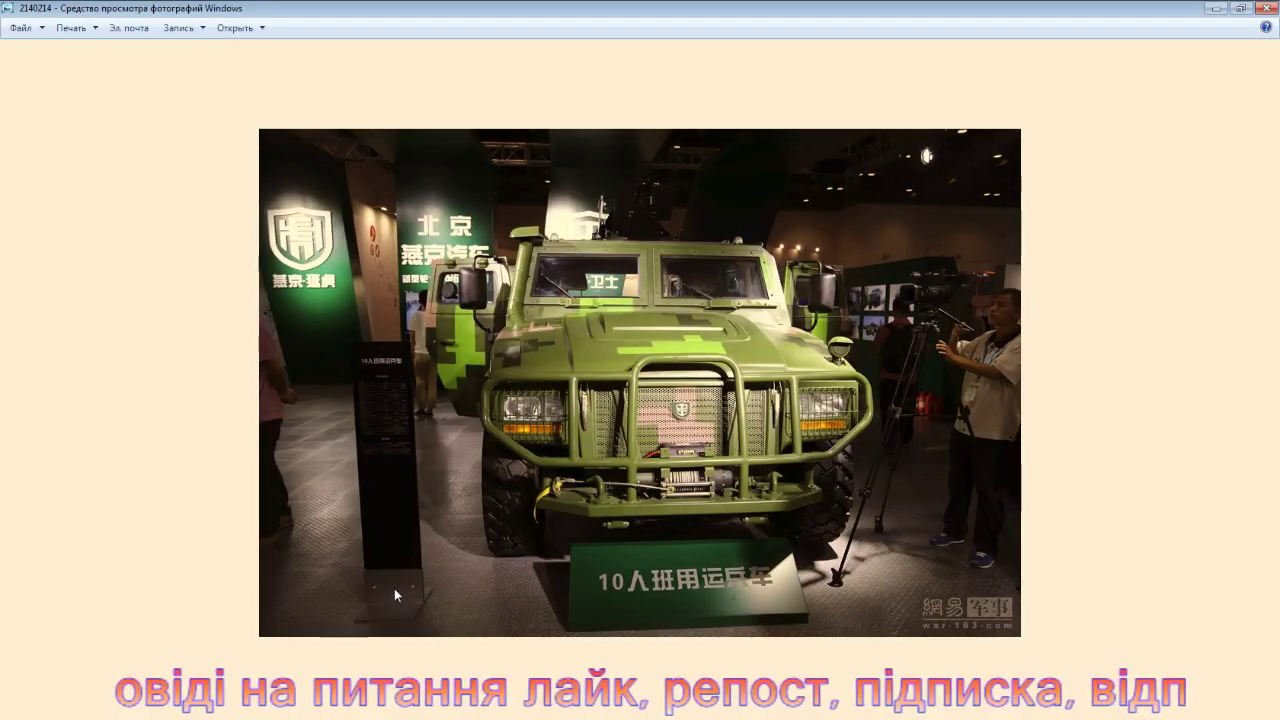
pyautogui.press('Right')
pyautogui.press('Right')
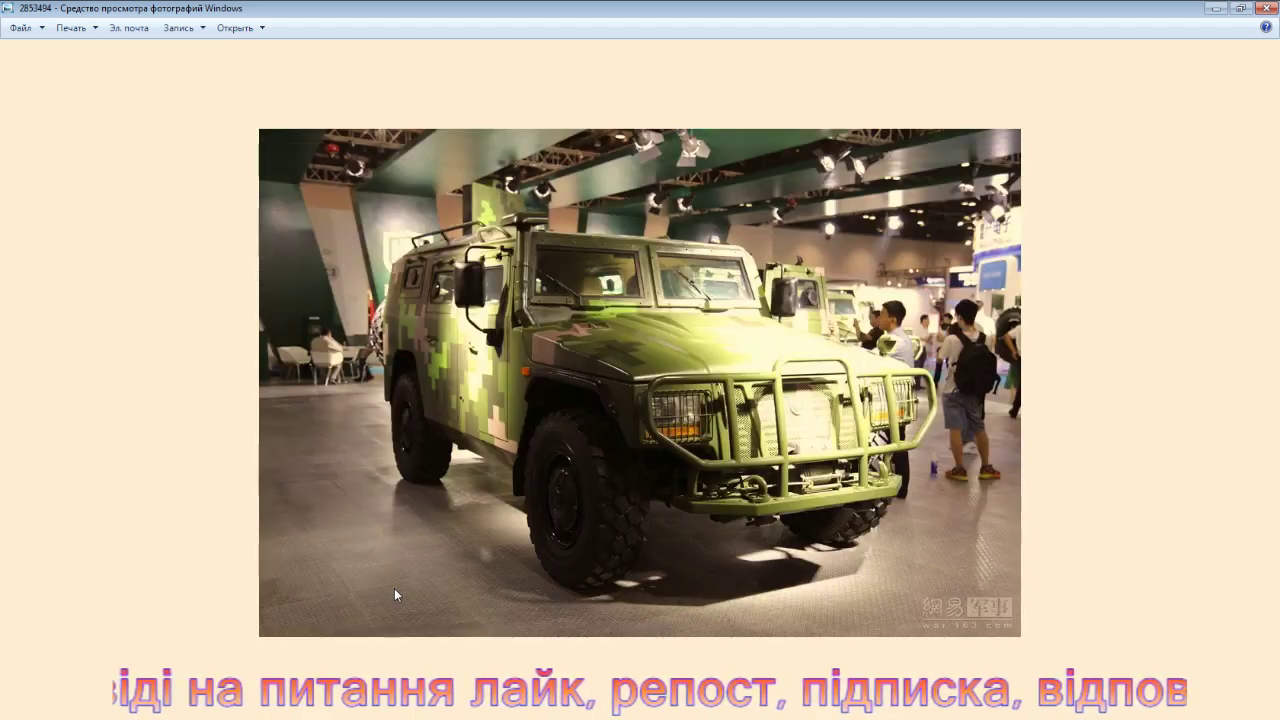
pyautogui.press('Right')
pyautogui.press('Right')
pyautogui.press('Right')
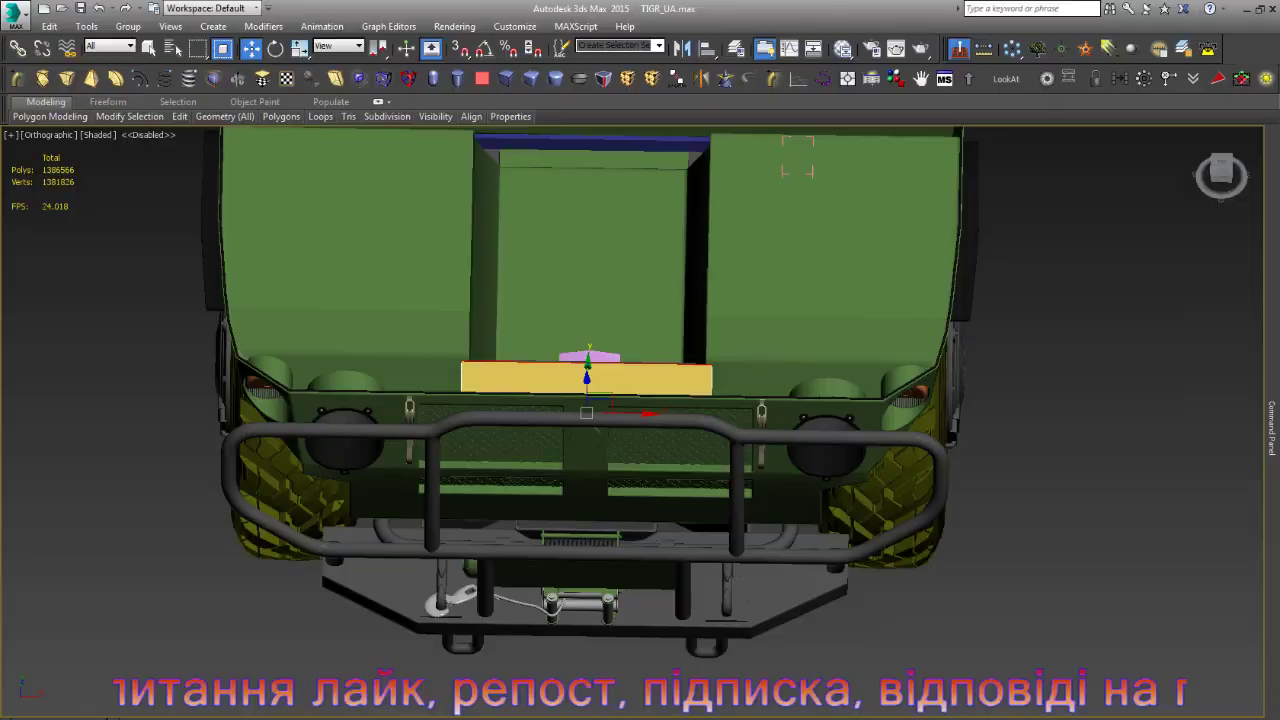
# - Hide the front cab door with Alt+H and select the blue door panel behind it
pyautogui.press('e')
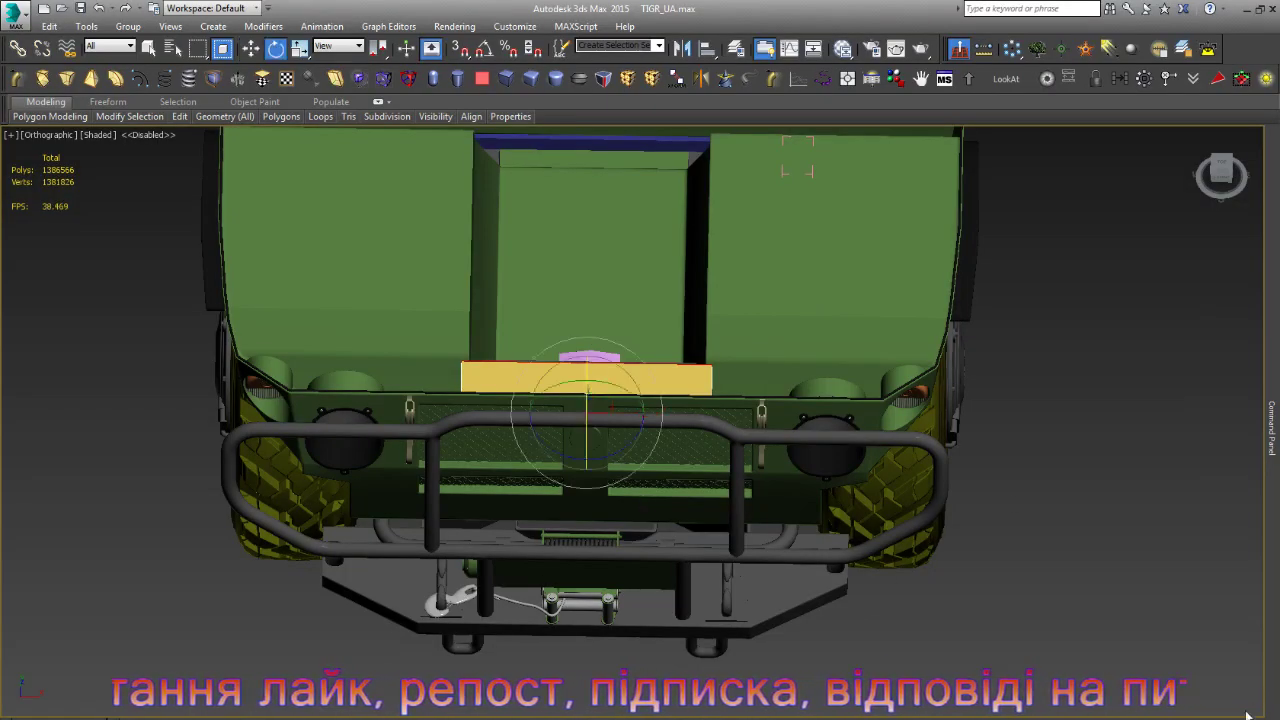
pyautogui.moveTo(540, 418)
pyautogui.keyDown('alt'); pyautogui.mouseDown(button='middle')
pyautogui.moveTo(618, 418)
pyautogui.moveTo(607, 476)
pyautogui.moveTo(814, 449)
pyautogui.mouseUp(button='middle'); pyautogui.keyUp('alt')
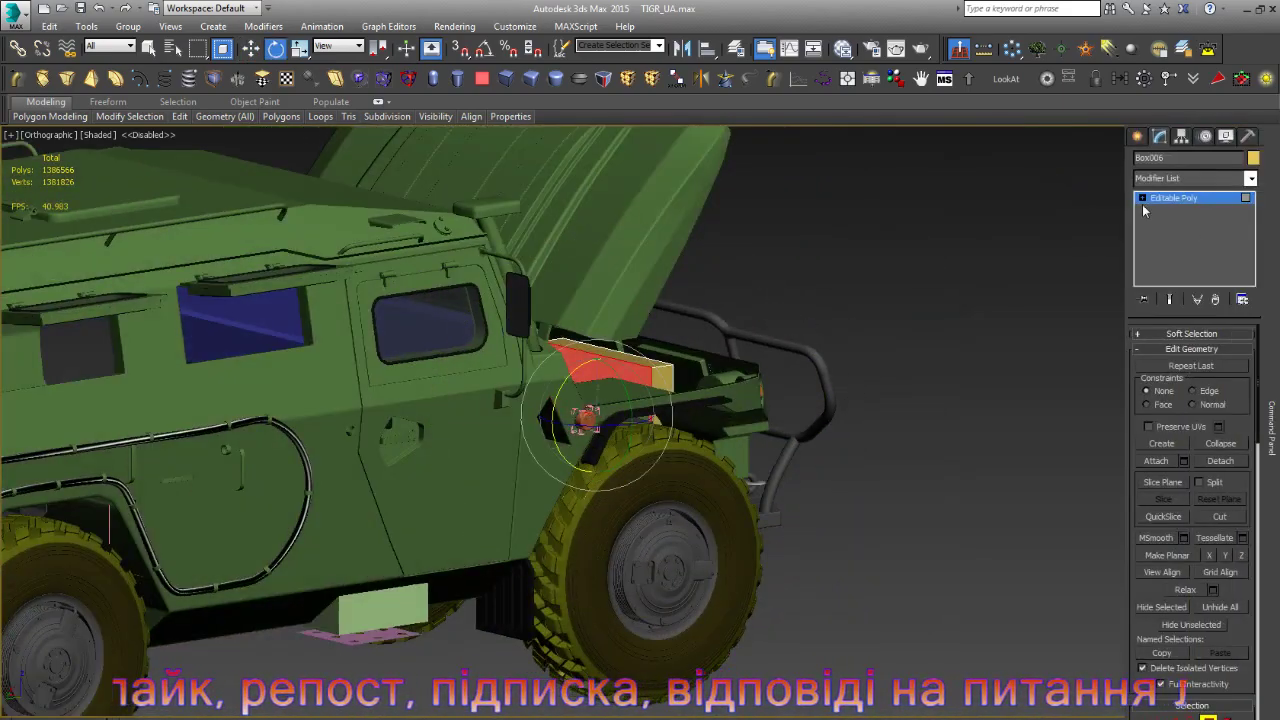
pyautogui.click(1142, 198)
pyautogui.click(1069, 240)
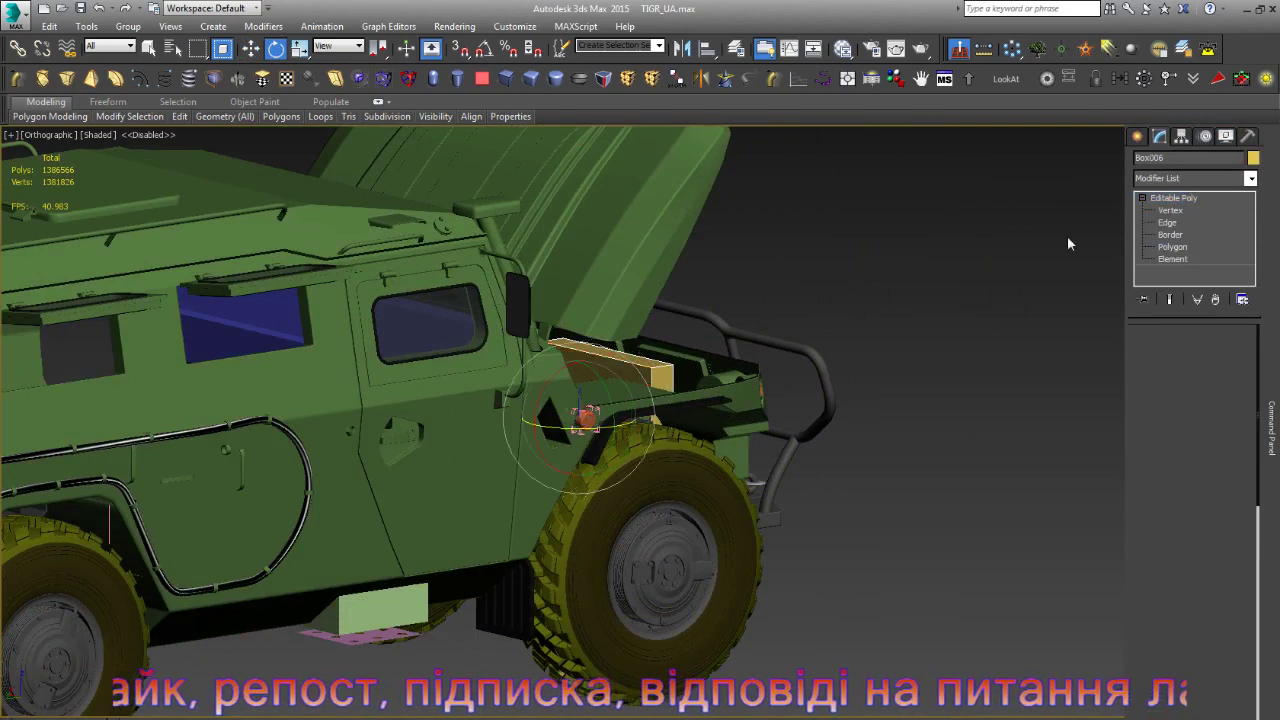
pyautogui.click(474, 405)
pyautogui.press('z')
pyautogui.hotkey('alt', 'h')
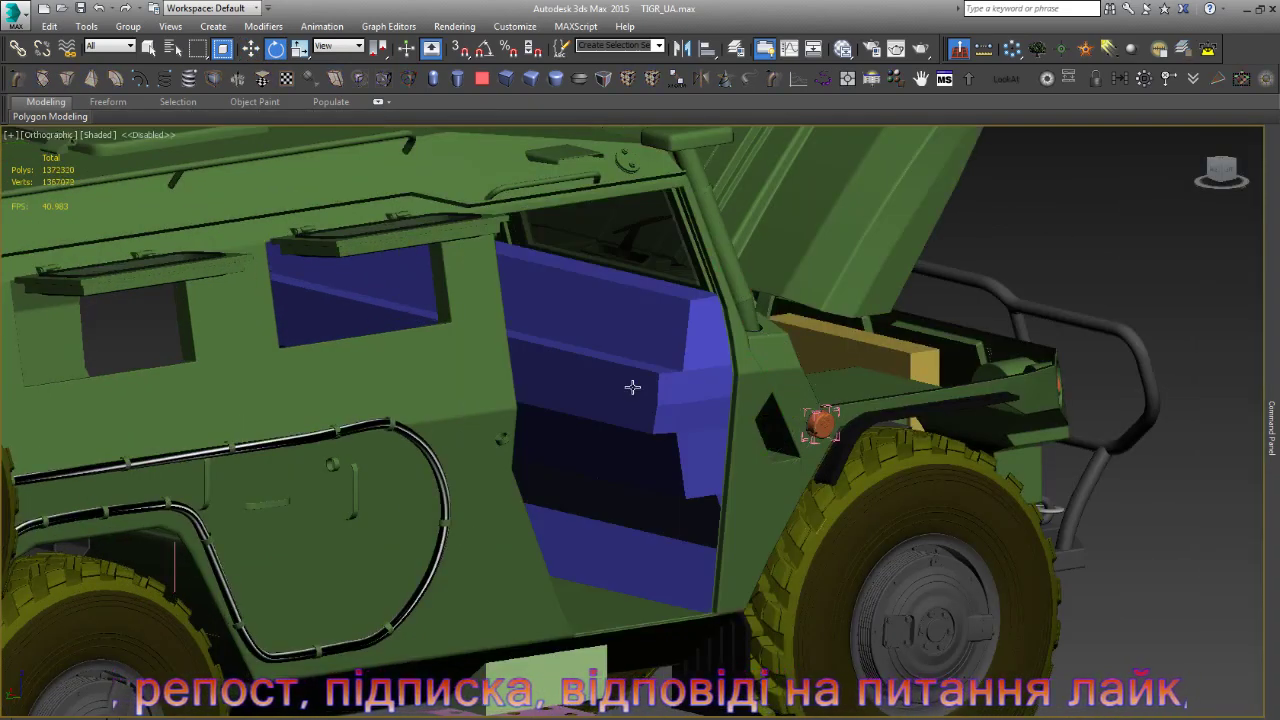
pyautogui.click(632, 386)
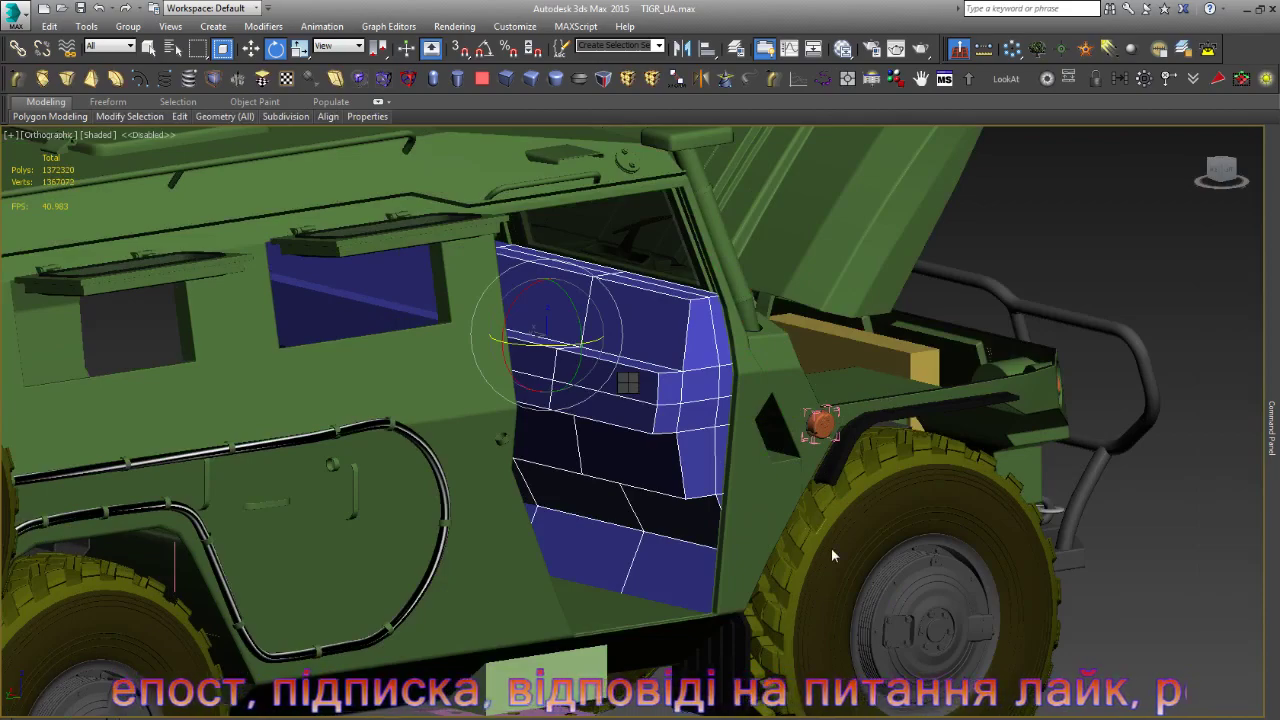
pyautogui.scroll(1, 475, 578)
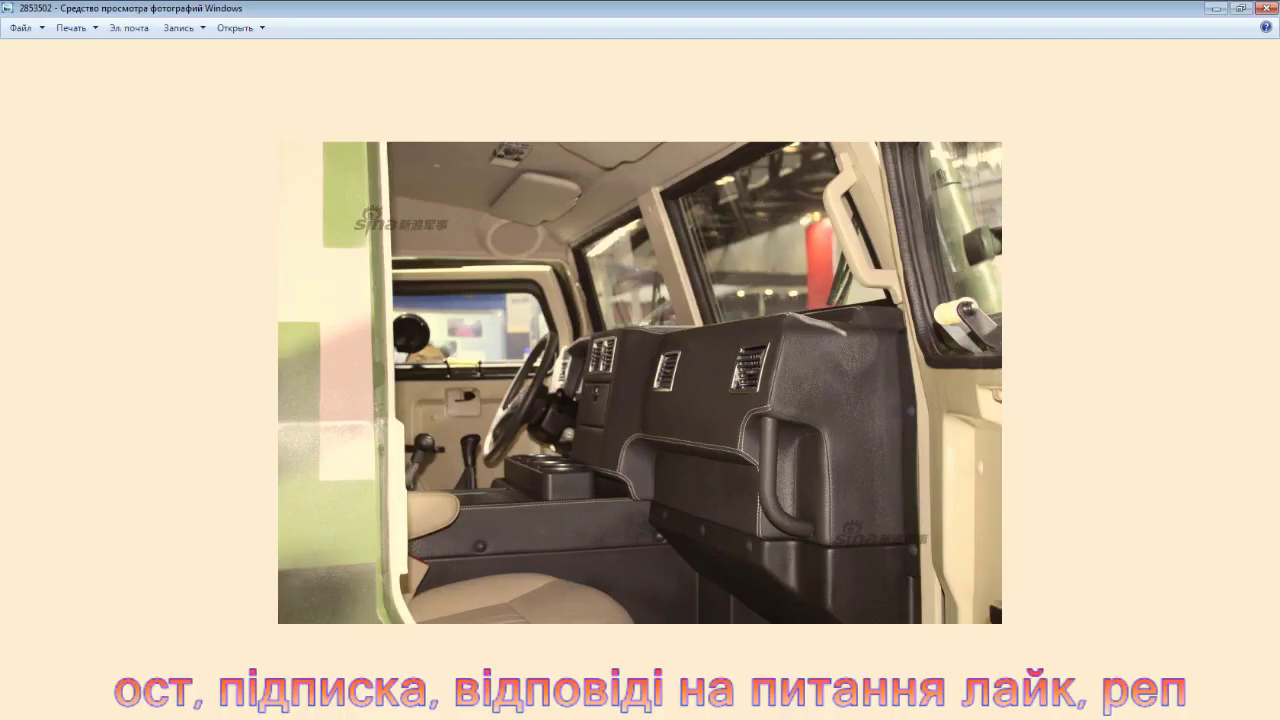
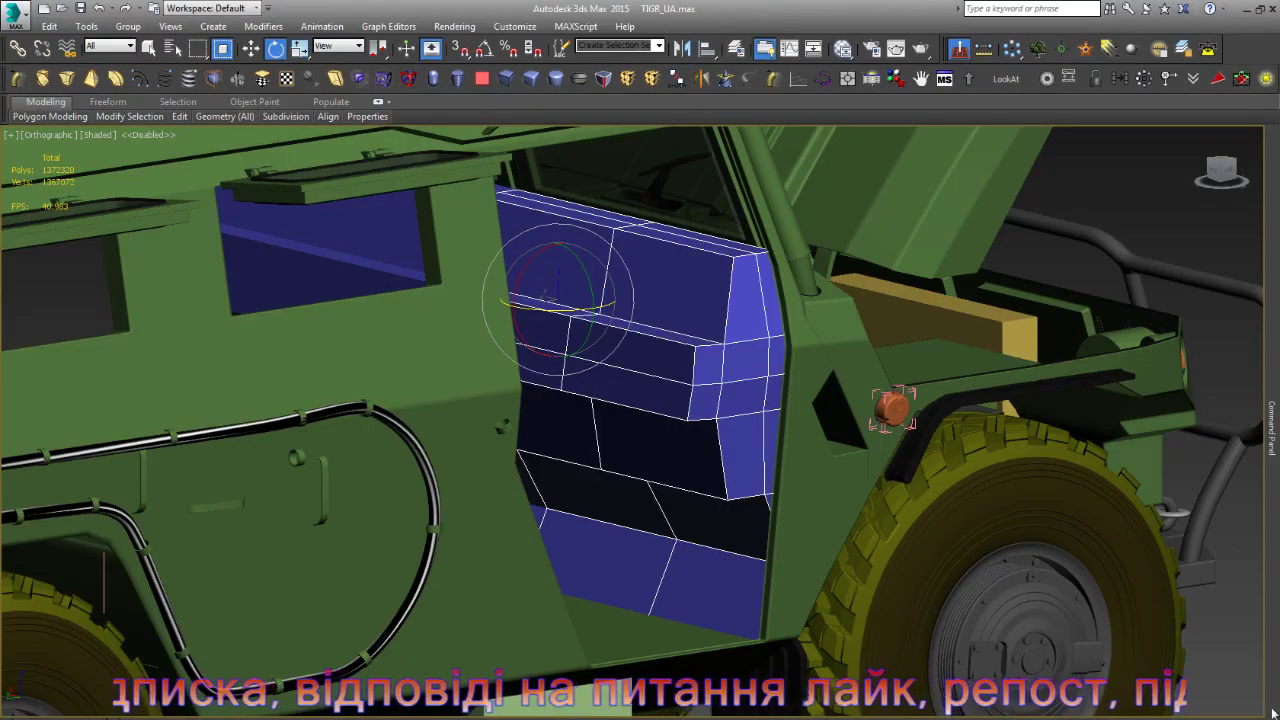
# - In Vertex mode, marquee-select and remove the protruding vertices along the blue panel's left edge
pyautogui.hotkey('ctrl', 'r')
pyautogui.moveTo(646, 429); pyautogui.dragTo(608, 420)
pyautogui.scroll(3, 608, 420)
pyautogui.scroll(3, 617, 369)
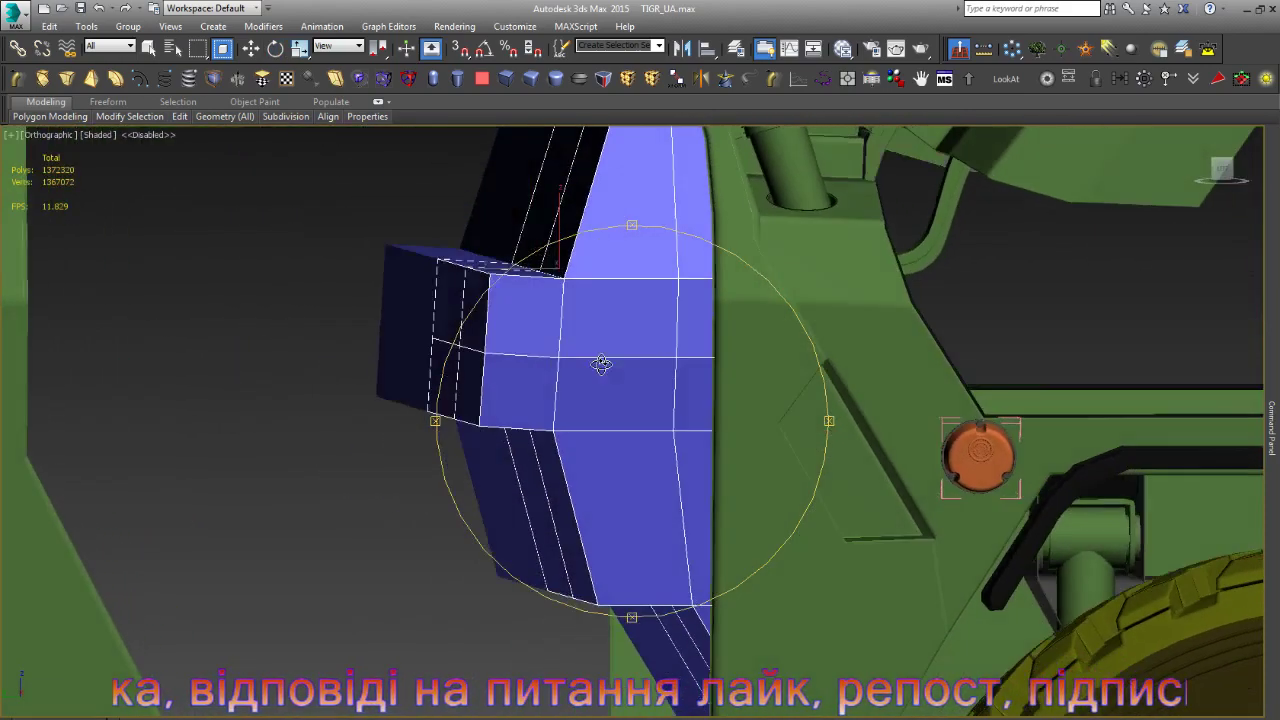
pyautogui.moveTo(600, 363); pyautogui.dragTo(594, 360)
pyautogui.press('e')
pyautogui.press('2')
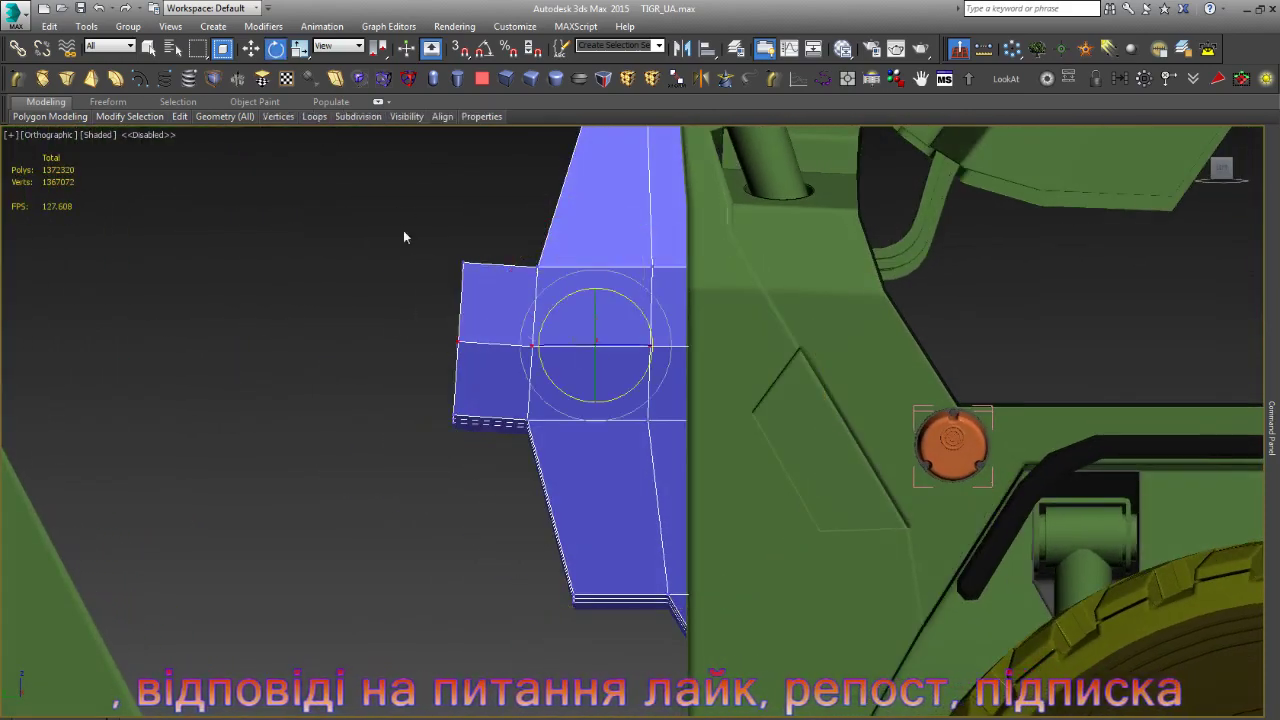
pyautogui.moveTo(395, 207); pyautogui.dragTo(483, 455)
pyautogui.scroll(-3, 606, 374)
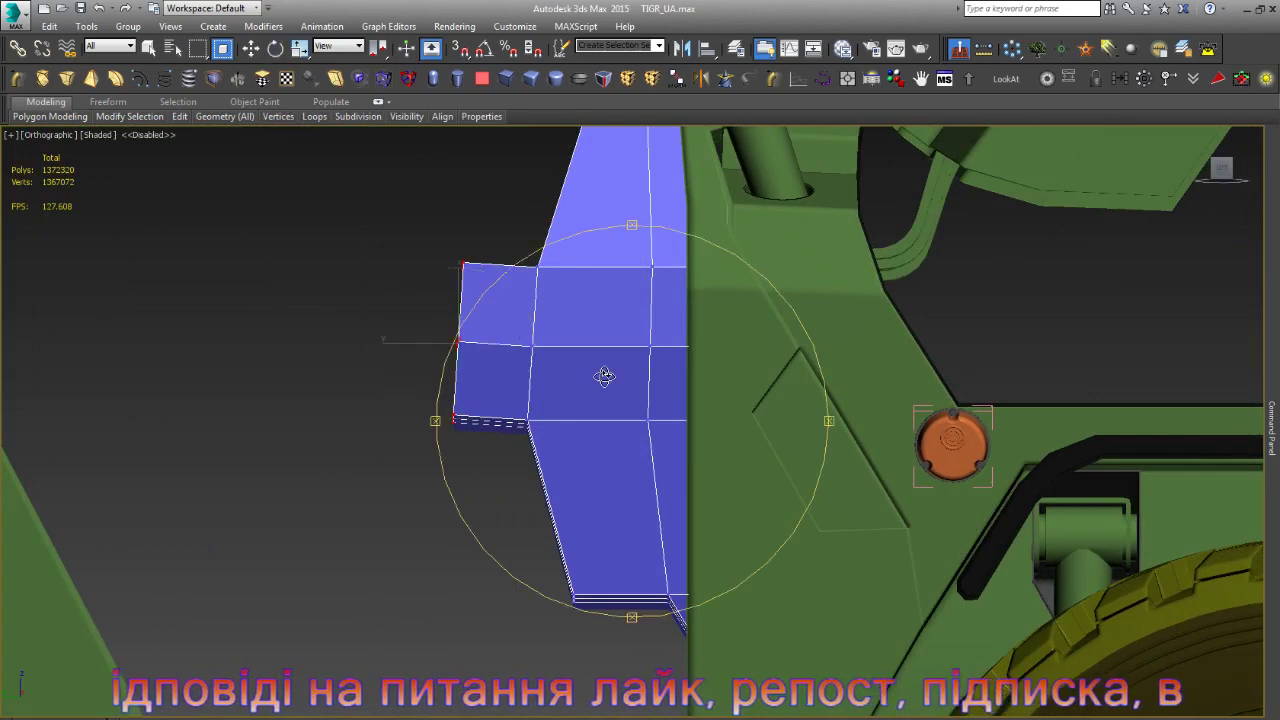
pyautogui.moveTo(606, 374)
pyautogui.keyDown('alt'); pyautogui.mouseDown(button='middle')
pyautogui.moveTo(651, 443)
pyautogui.moveTo(680, 457)
pyautogui.moveTo(614, 414)
pyautogui.mouseUp(button='middle'); pyautogui.keyUp('alt')
pyautogui.scroll(5, 658, 383)
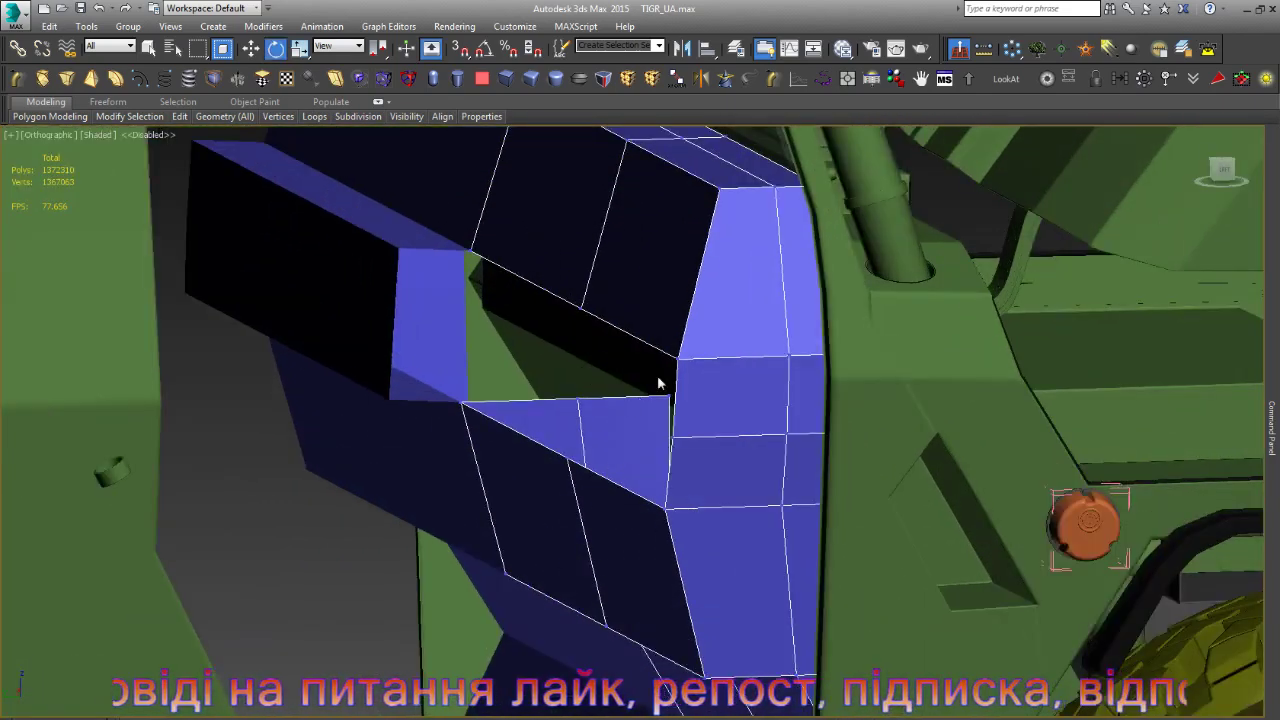
# - Remove the two stray edges crossing the panel's opening
pyautogui.press('2')
pyautogui.click(610, 400)
pyautogui.press('BackSpace')
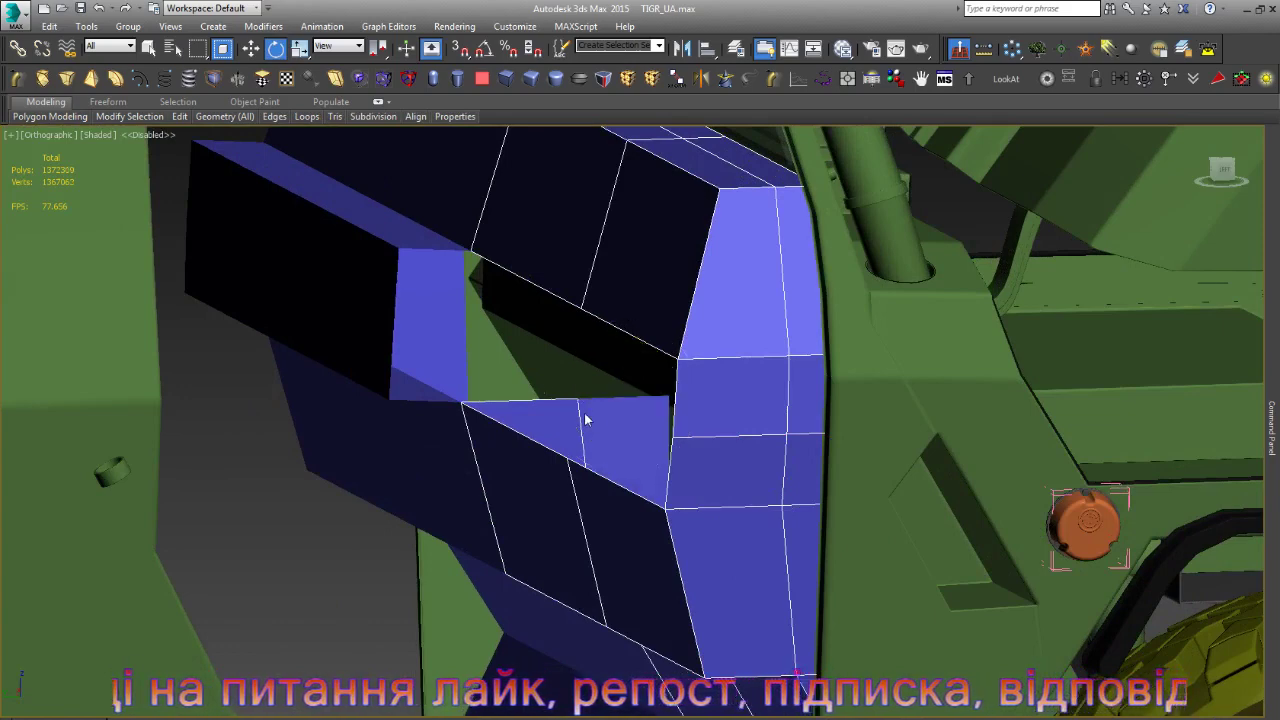
pyautogui.click(584, 418)
pyautogui.press('BackSpace')
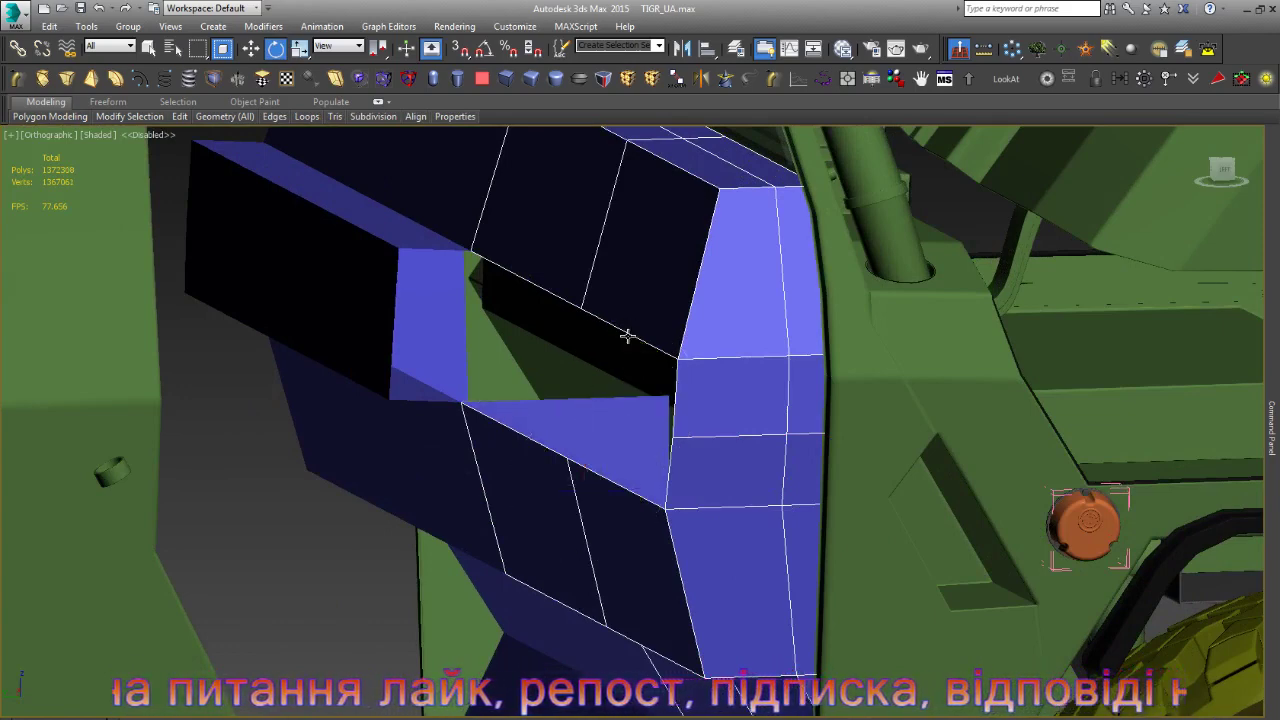
# - Bridge the upper and lower border edges to fill the first gap
pyautogui.click(629, 349)
pyautogui.keyDown('ctrl'); pyautogui.click(615, 482); pyautogui.keyUp('ctrl')
pyautogui.click(1272, 425)
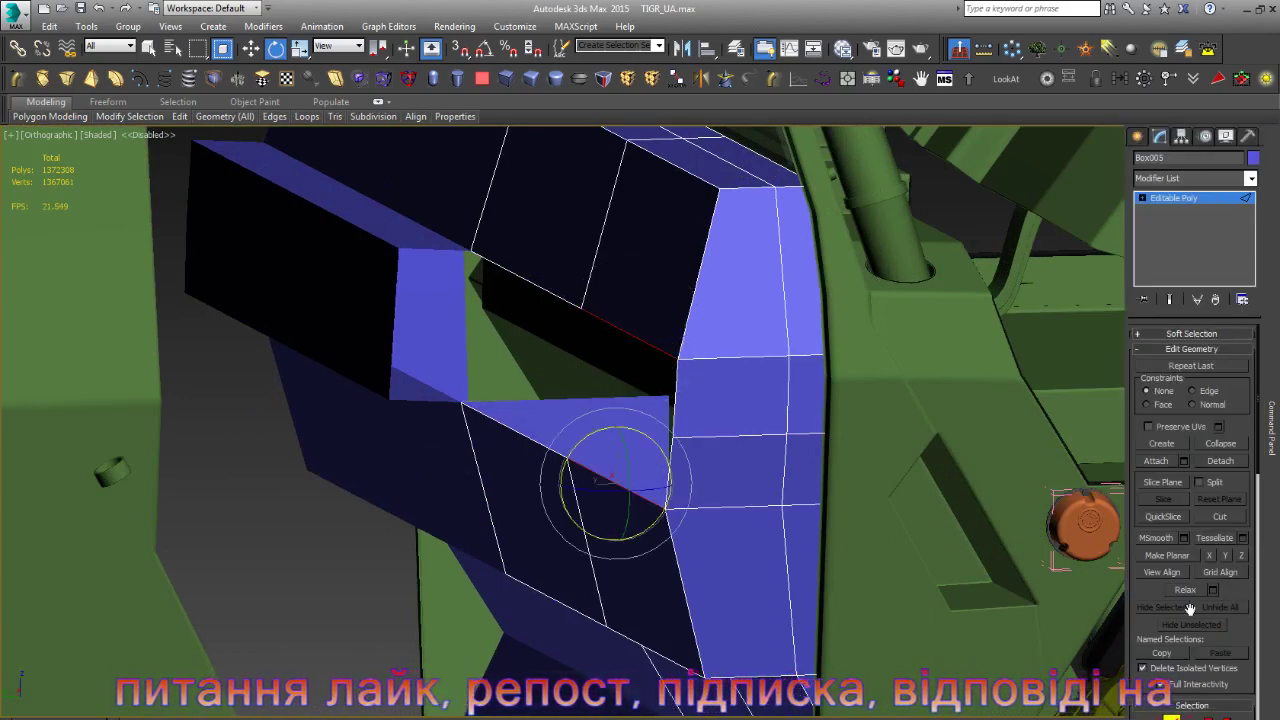
pyautogui.scroll(-5, 1152, 591)
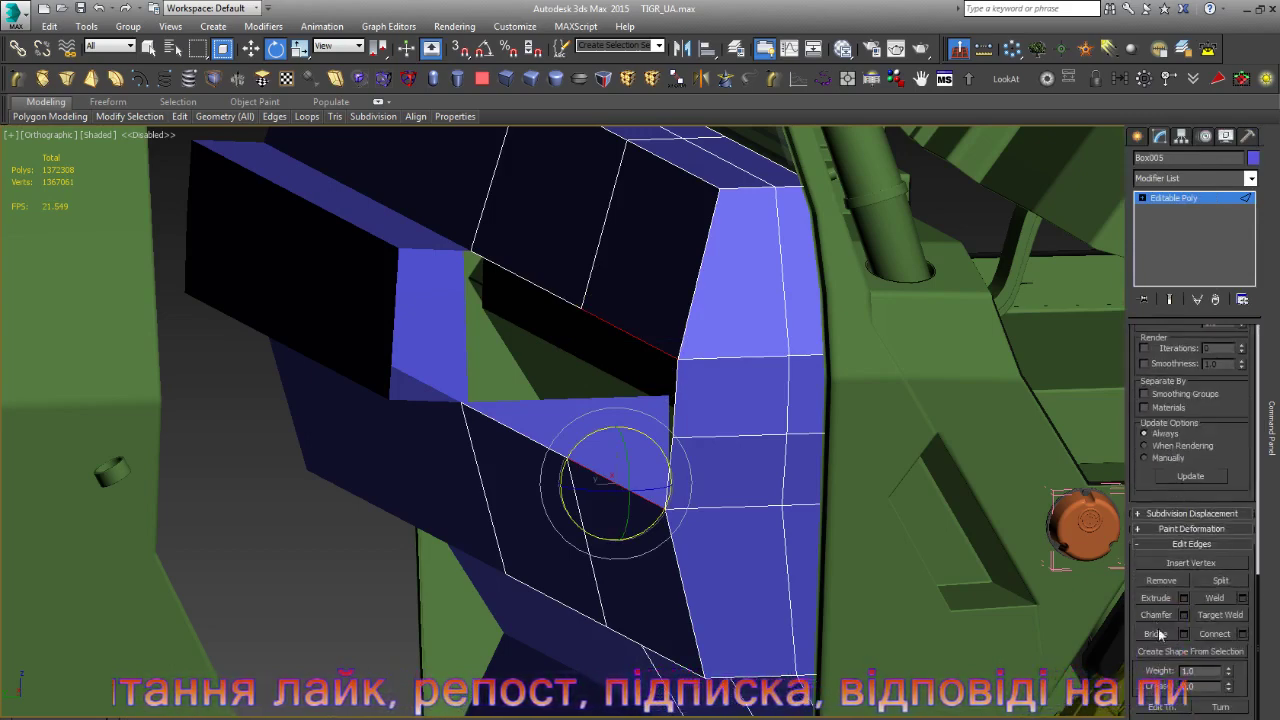
pyautogui.click(1154, 634)
# - Bridge the second gap's border edges and remove the leftover edge on the panel front
pyautogui.click(528, 280)
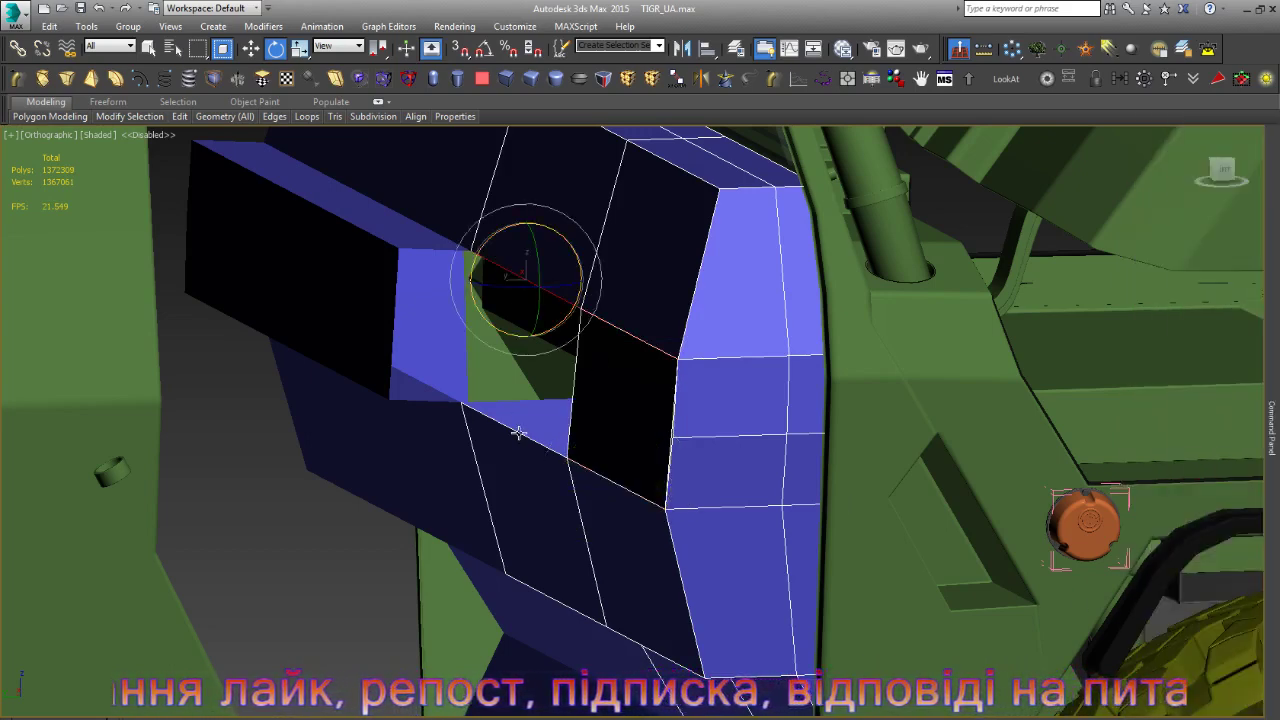
pyautogui.keyDown('ctrl'); pyautogui.click(518, 431); pyautogui.keyUp('ctrl')
pyautogui.click(1272, 425)
pyautogui.click(1155, 635)
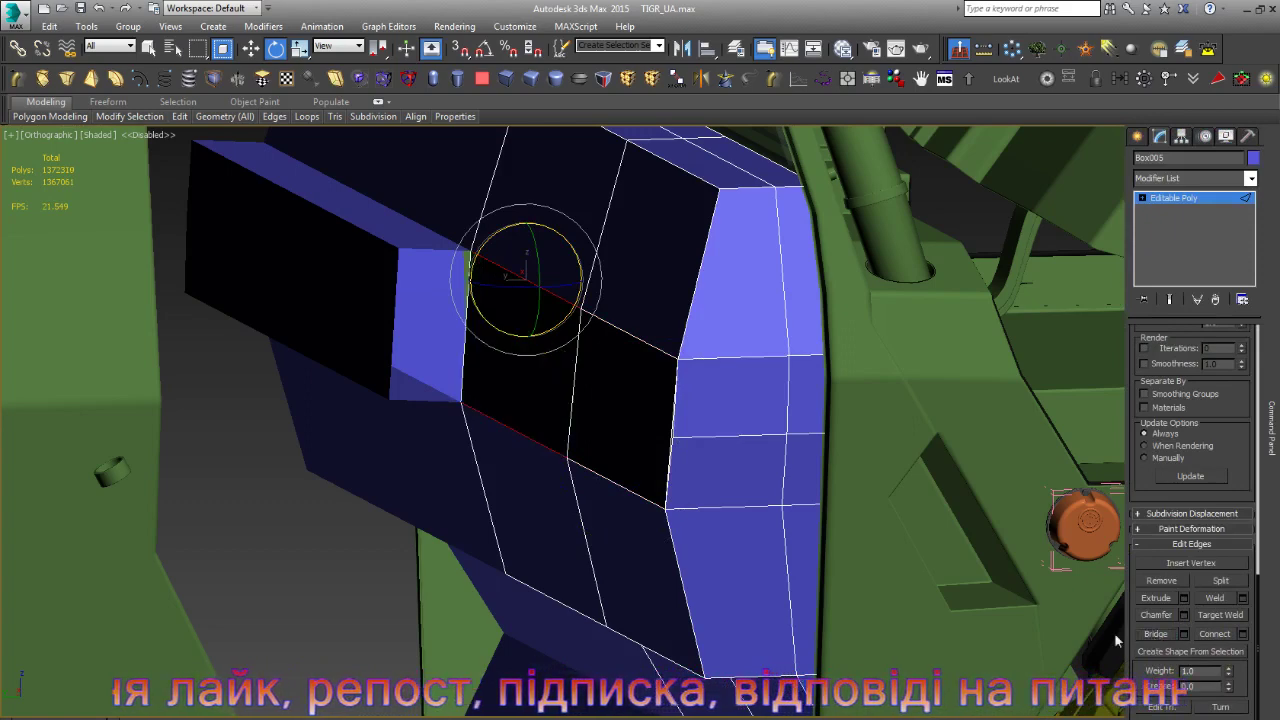
pyautogui.press('w')
pyautogui.click(743, 436)
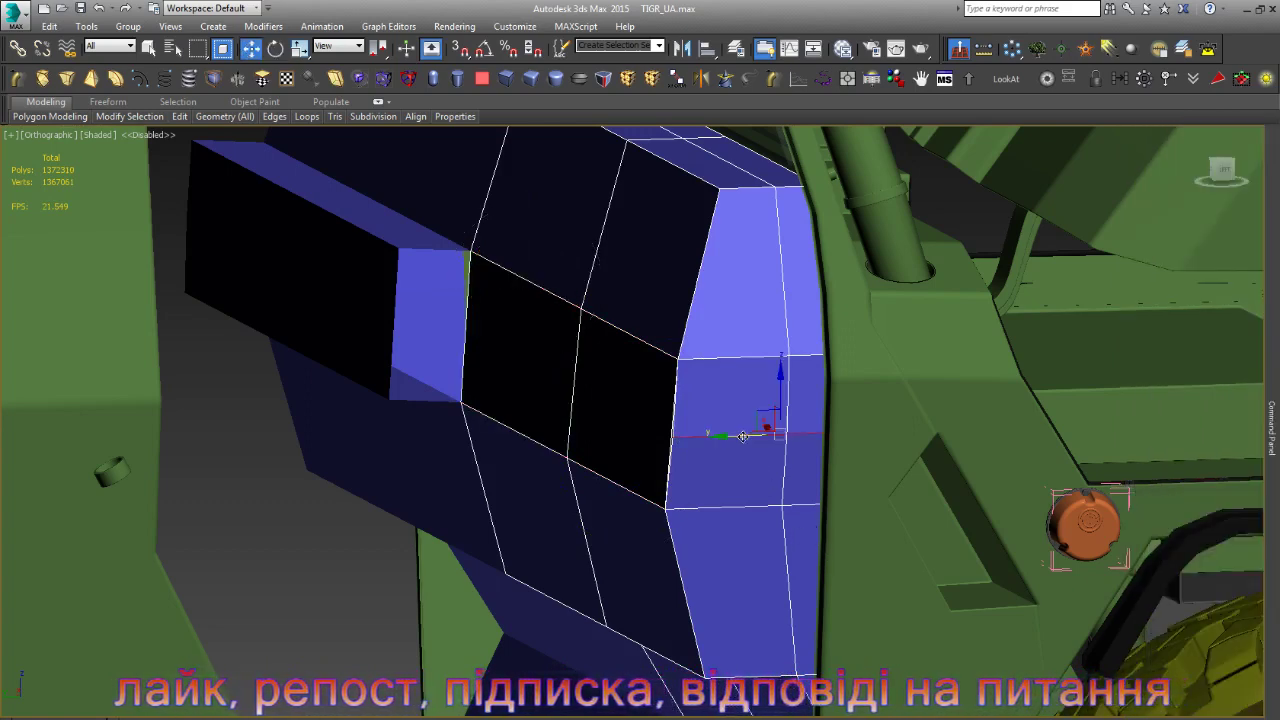
pyautogui.hotkey('ctrl', 'BackSpace')
# - Orbit around the selected lower polygons and expose the panel's sub-object levels
pyautogui.scroll(-5, 763, 449)
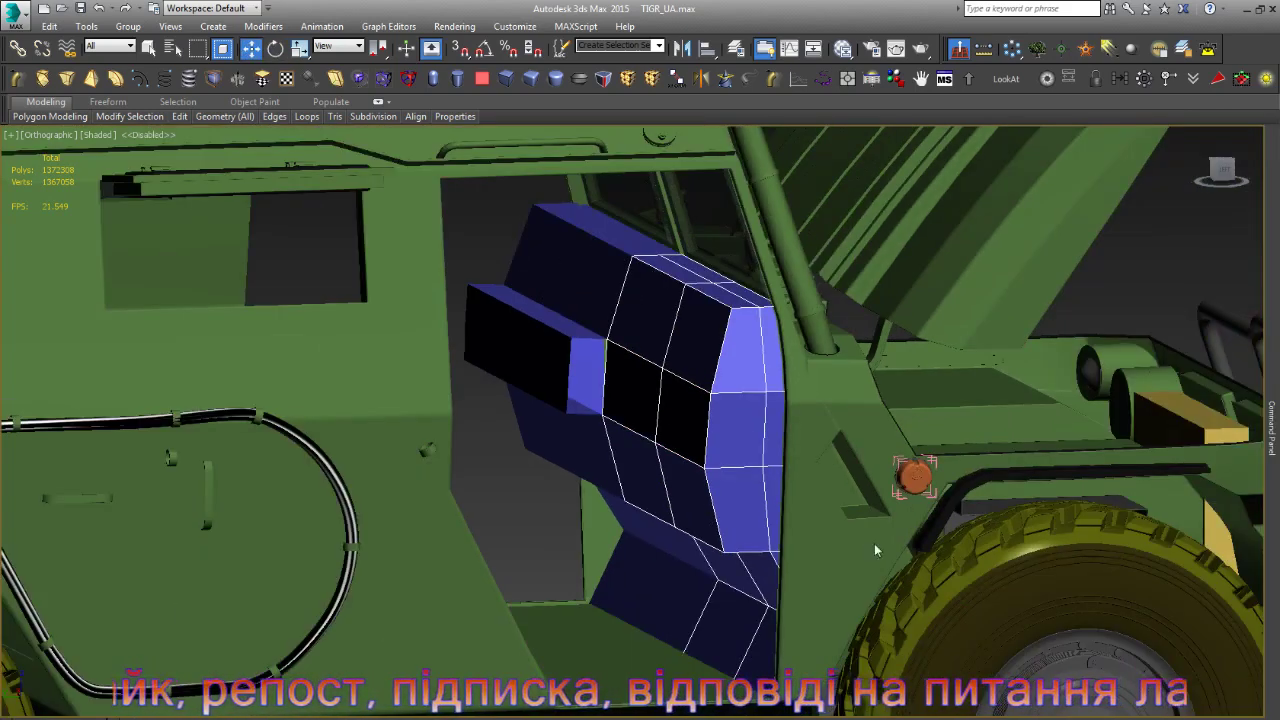
pyautogui.keyDown('alt'); pyautogui.moveTo(700, 480); pyautogui.dragTo(706, 540, button='middle'); pyautogui.keyUp('alt')
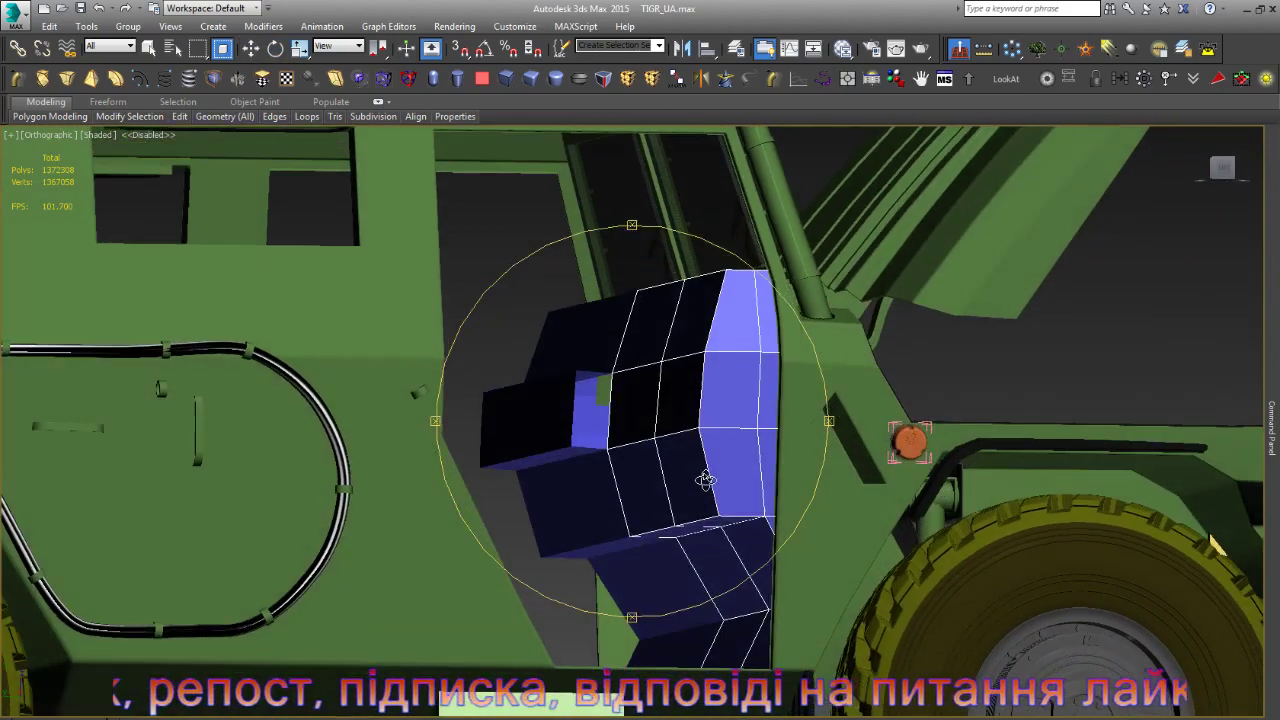
pyautogui.keyDown('alt'); pyautogui.scroll(-5, 706, 540); pyautogui.keyUp('alt')
pyautogui.keyDown('alt'); pyautogui.scroll(8, 706, 540); pyautogui.keyUp('alt')
pyautogui.keyDown('alt'); pyautogui.scroll(3, 706, 540); pyautogui.keyUp('alt')
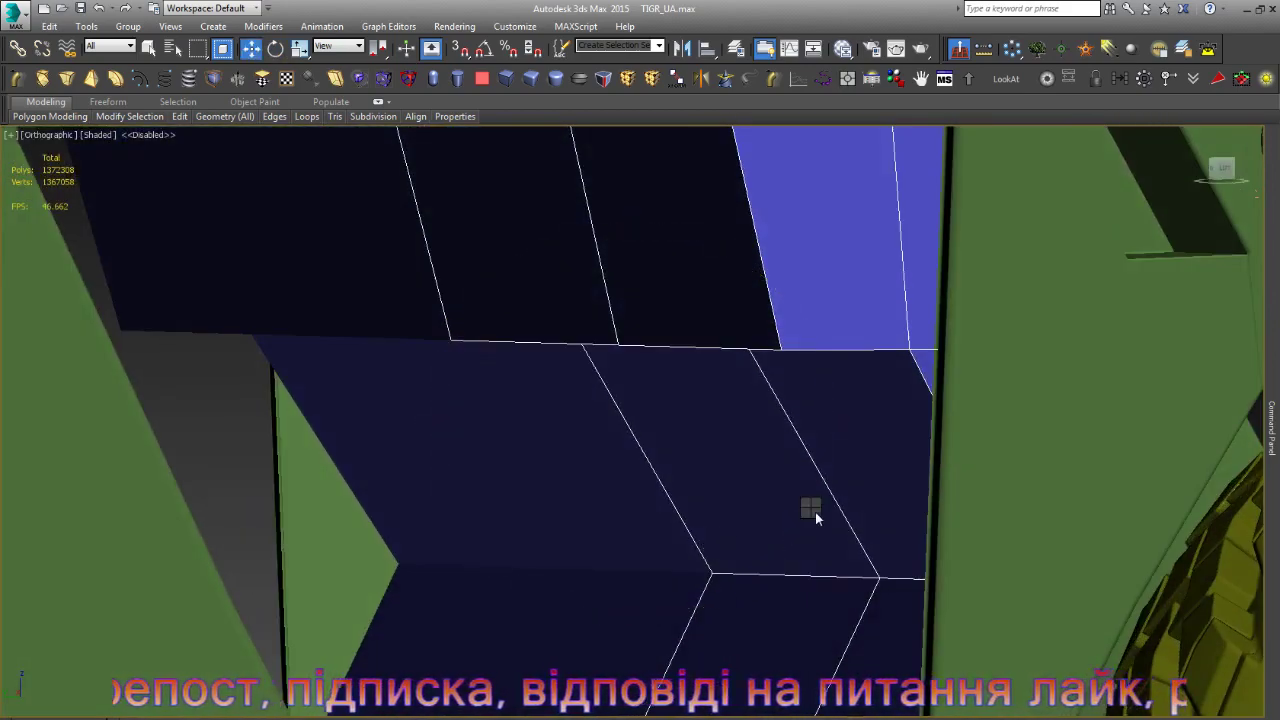
pyautogui.click(1272, 425)
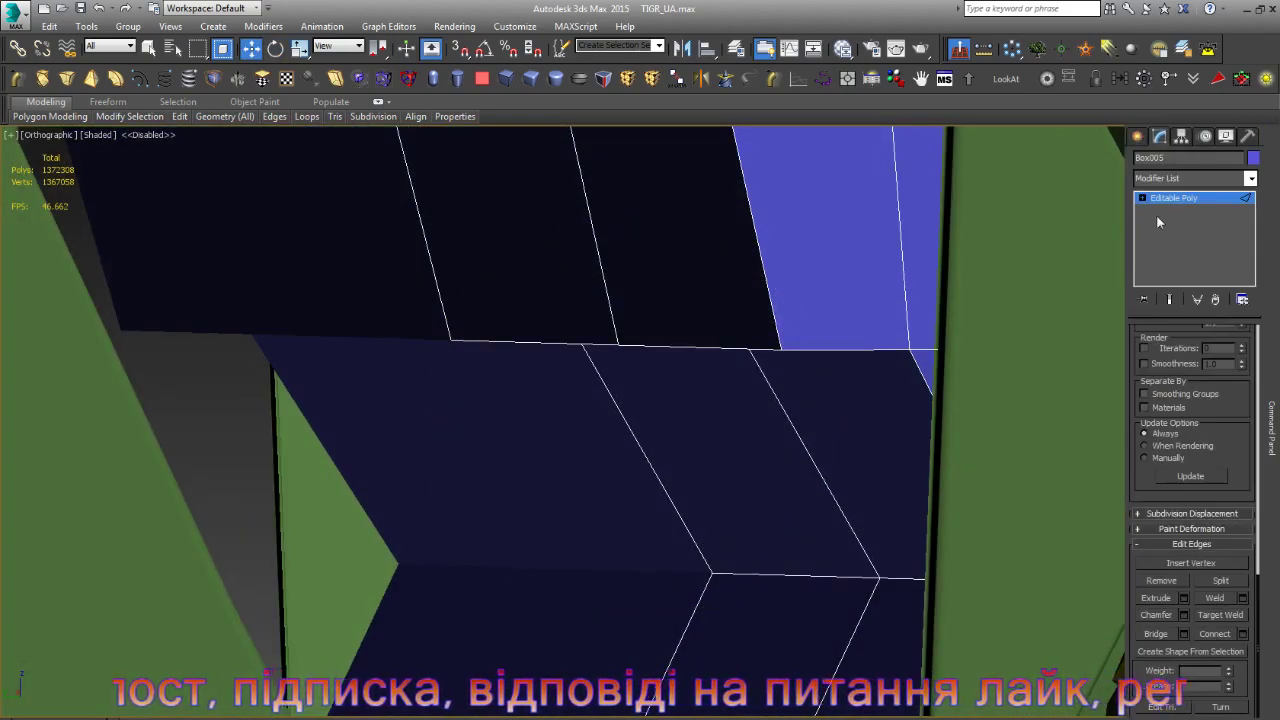
pyautogui.click(1143, 198)
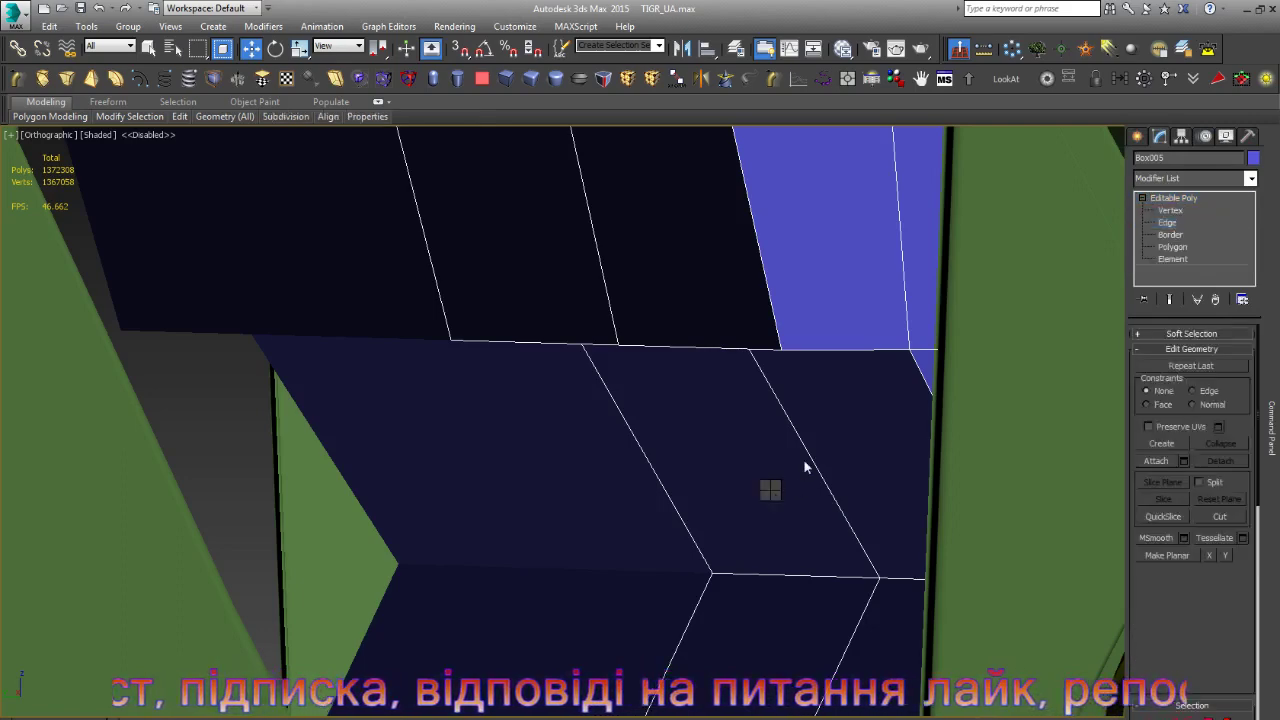
pyautogui.scroll(-2, 654, 485)
pyautogui.scroll(-3, 655, 470)
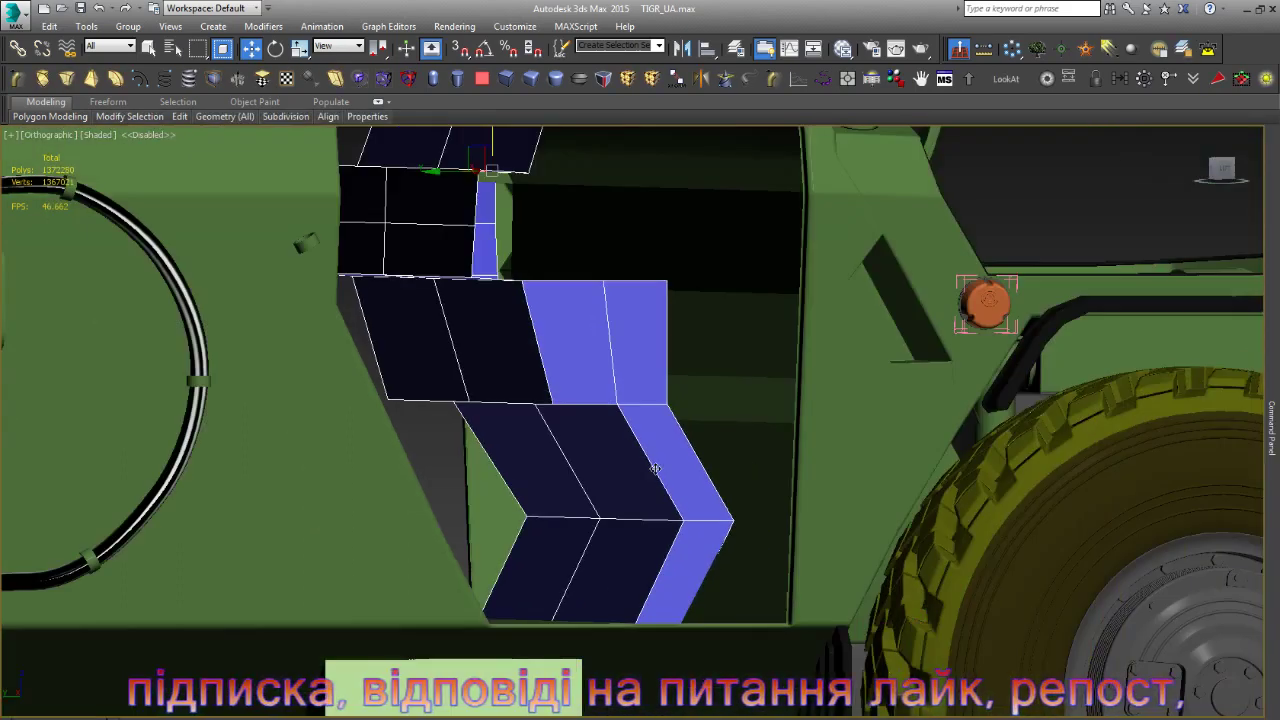
# - Delete the light-blue end polygons from the panel's lower strip, then return to Shaded view
pyautogui.press('F3')
pyautogui.press('F3')
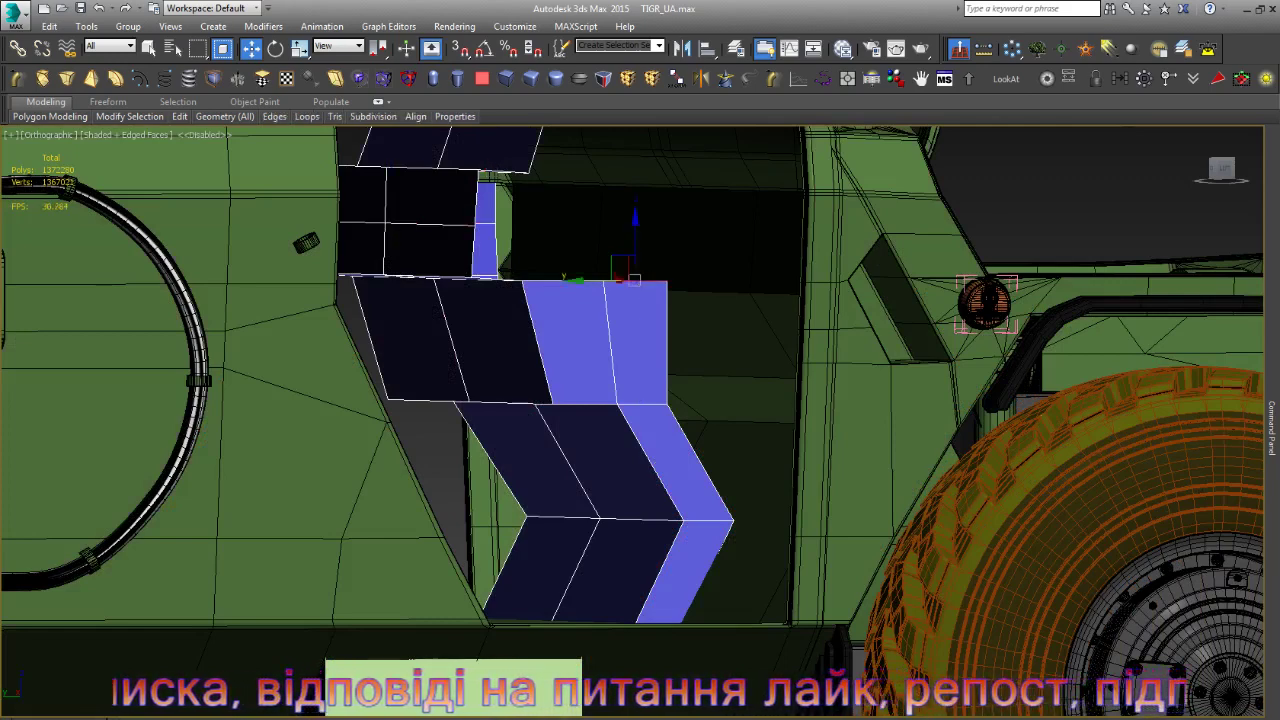
pyautogui.keyDown('alt'); pyautogui.moveTo(560, 280); pyautogui.dragTo(573, 295, button='middle'); pyautogui.keyUp('alt')
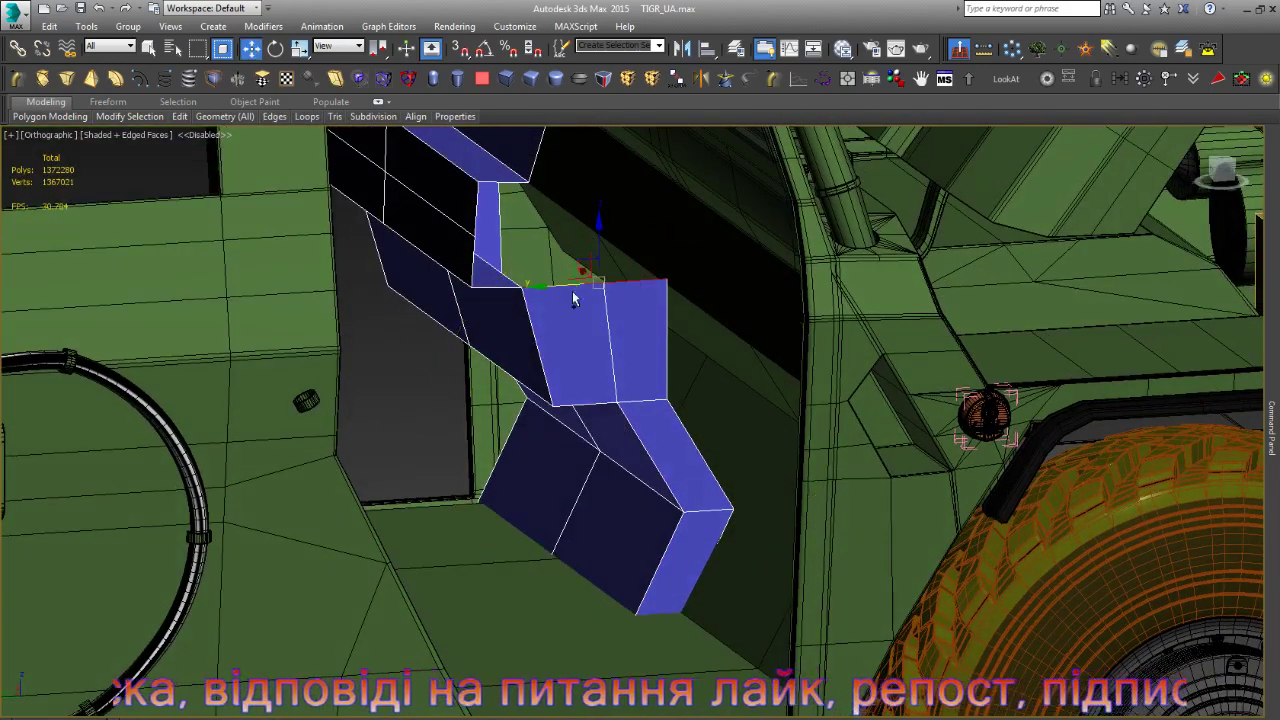
pyautogui.press('Delete')
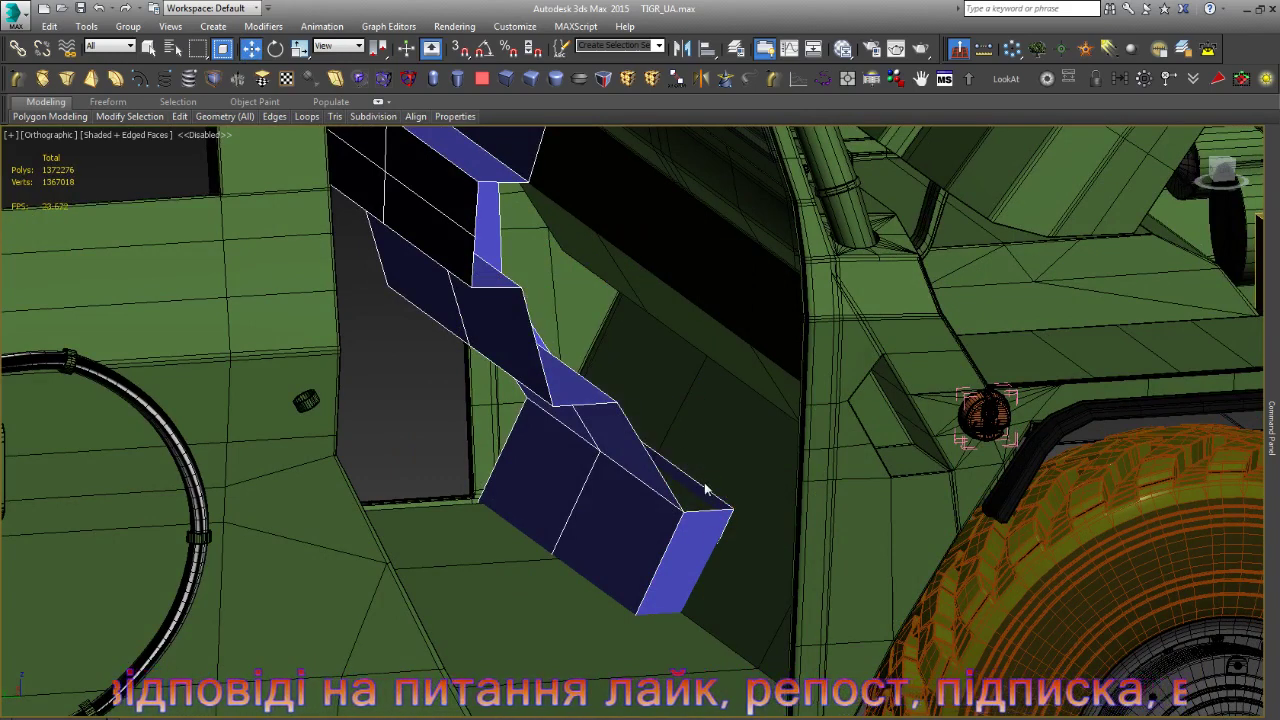
pyautogui.press('Delete')
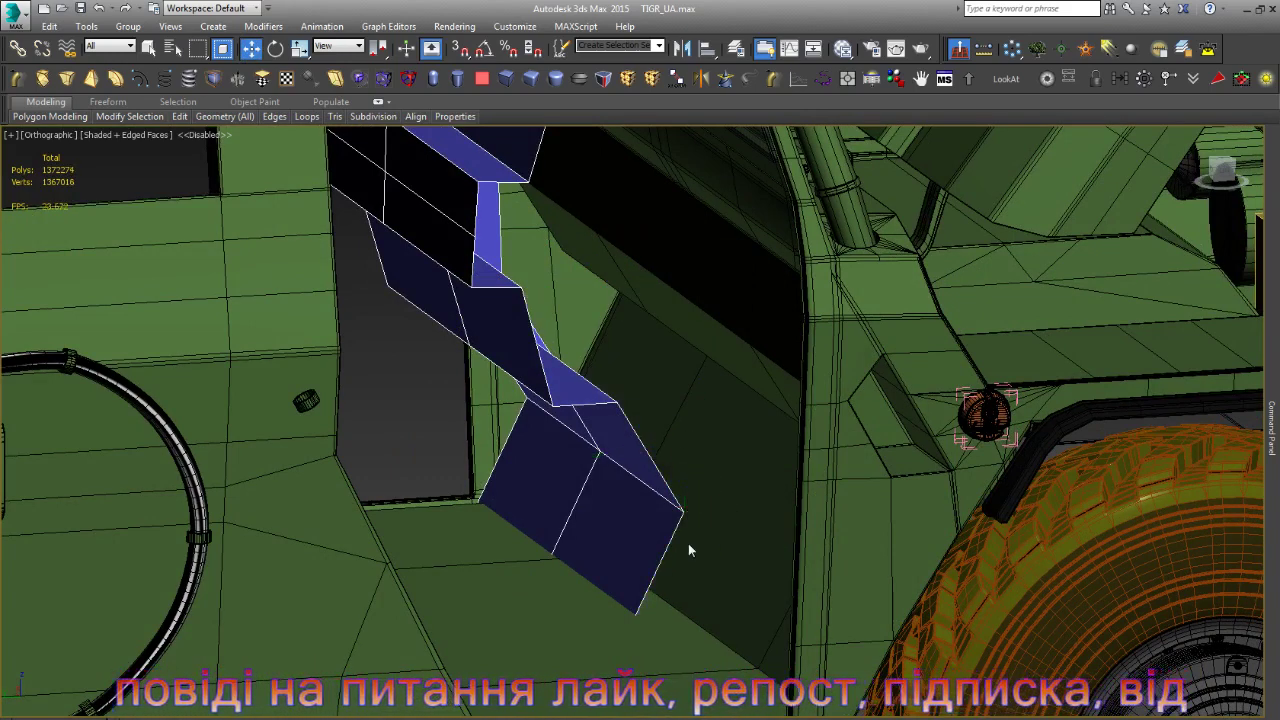
pyautogui.scroll(2, 688, 543)
pyautogui.press('F4')
pyautogui.press('F3')
pyautogui.press('F3')
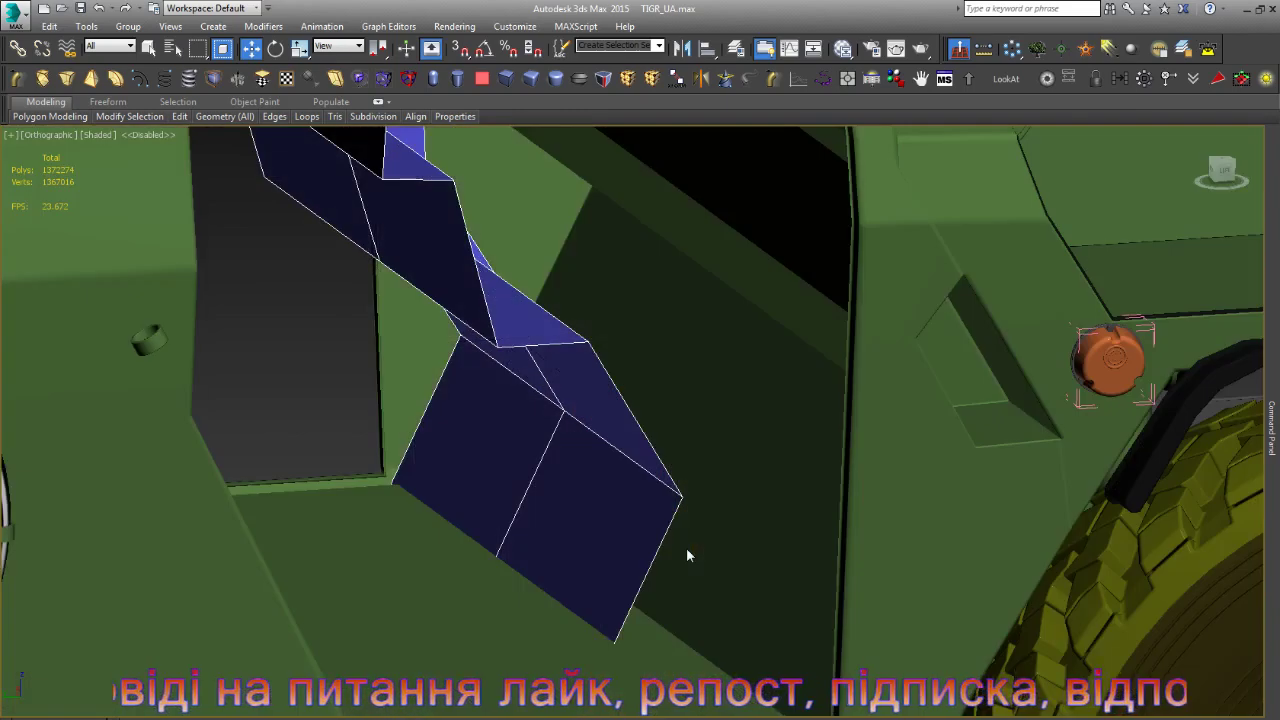
# - Move the panel's lower-right polygon outward toward the door edge
pyautogui.press('4')
pyautogui.click(596, 544)
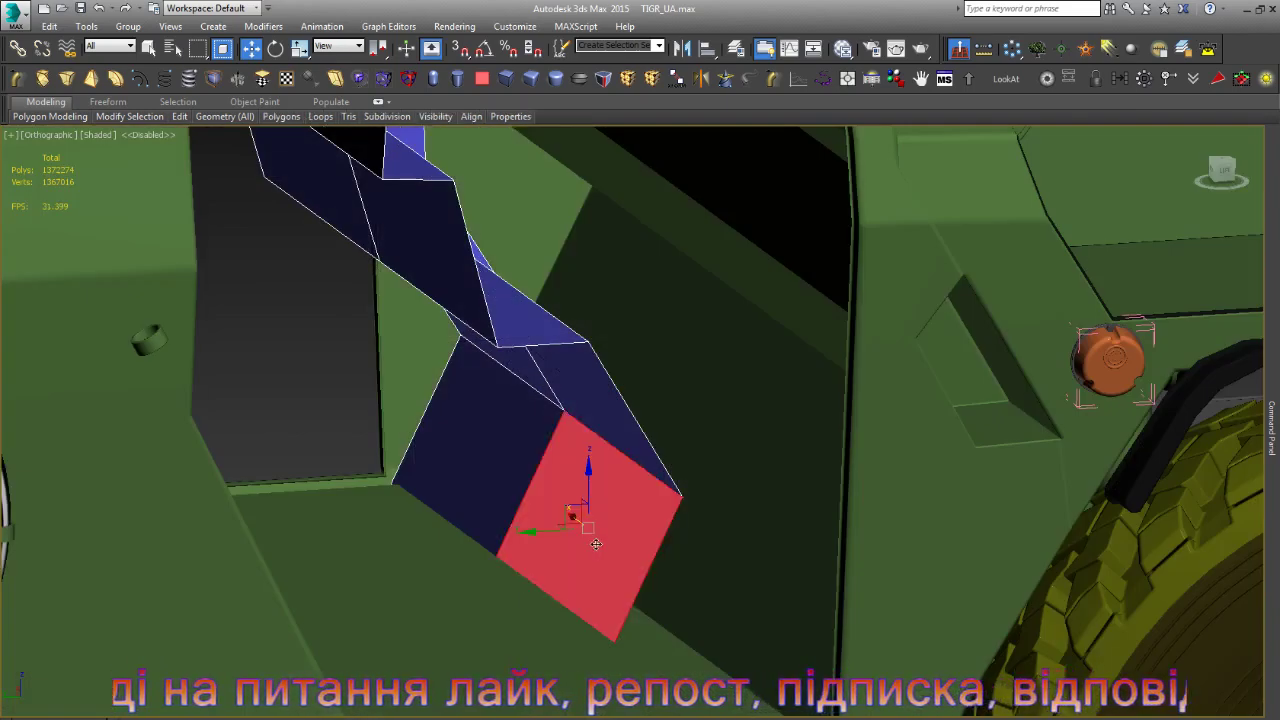
pyautogui.moveTo(557, 531); pyautogui.dragTo(610, 531)
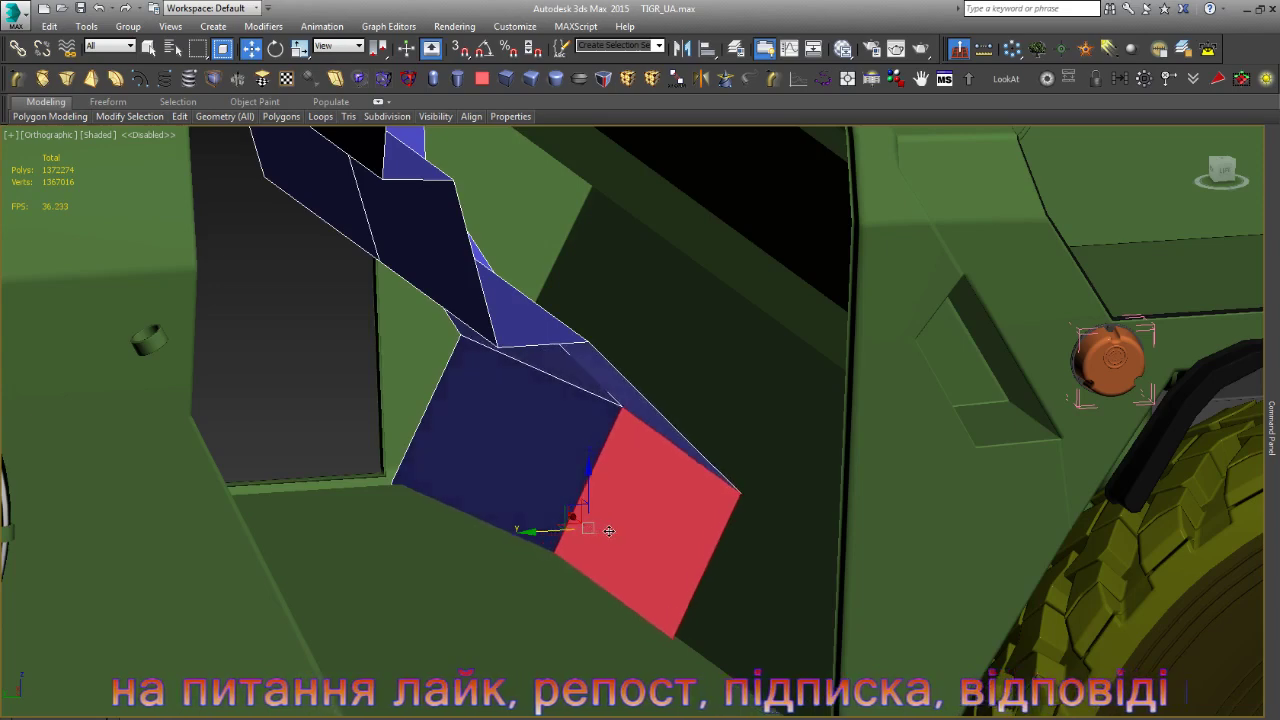
pyautogui.scroll(-3, 610, 531)
pyautogui.scroll(-2, 610, 531)
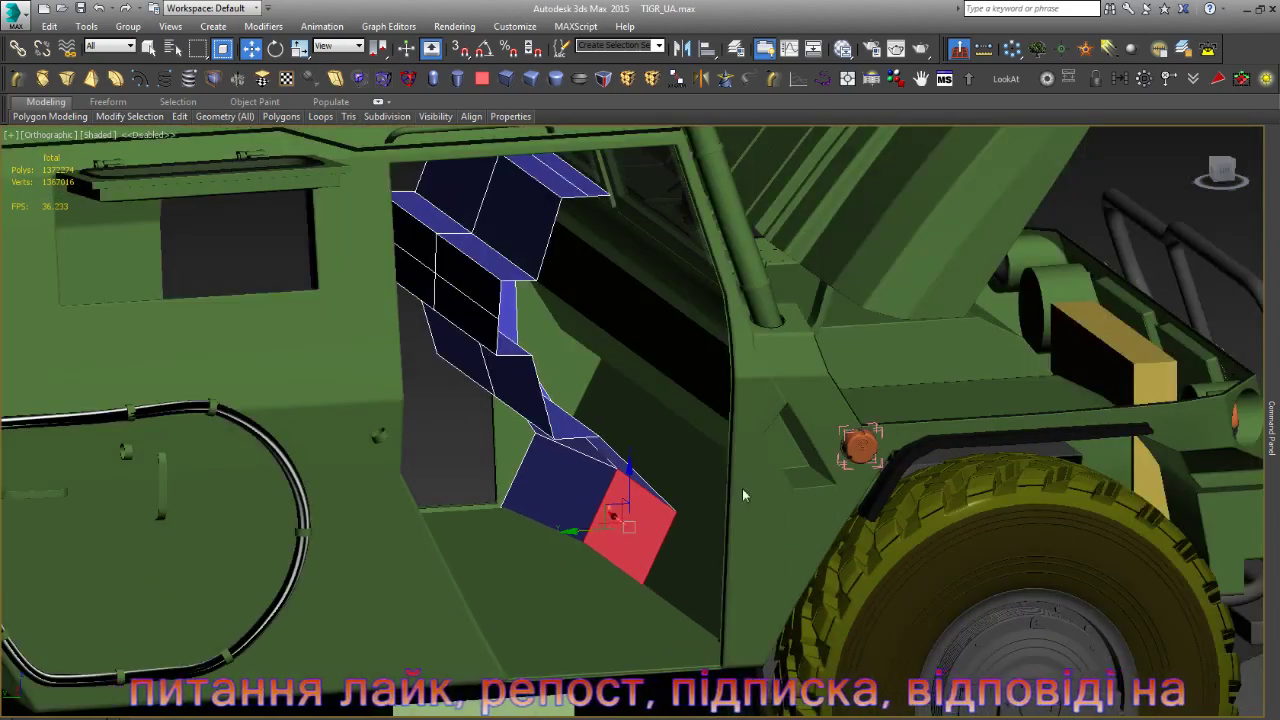
# - Return to object level, unhide all objects without layers, and hide the outer door again
pyautogui.click(1271, 425)
pyautogui.click(1192, 199)
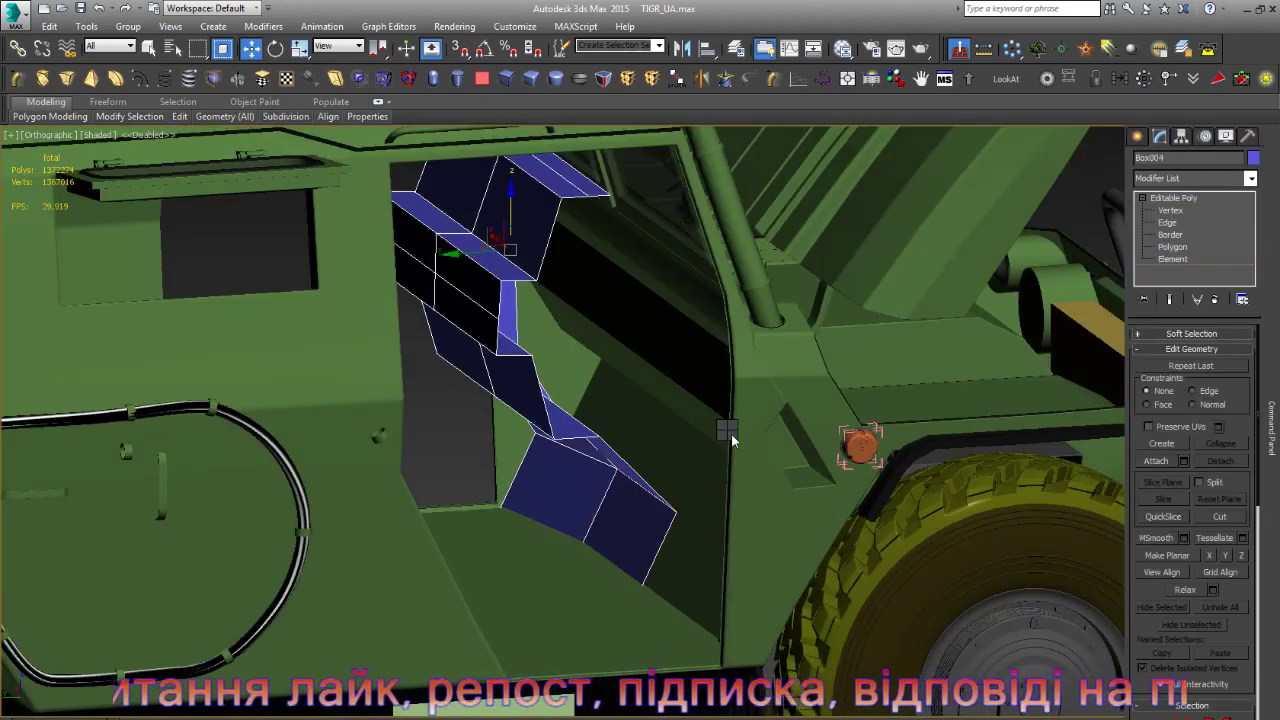
pyautogui.hotkey('alt', 'q')
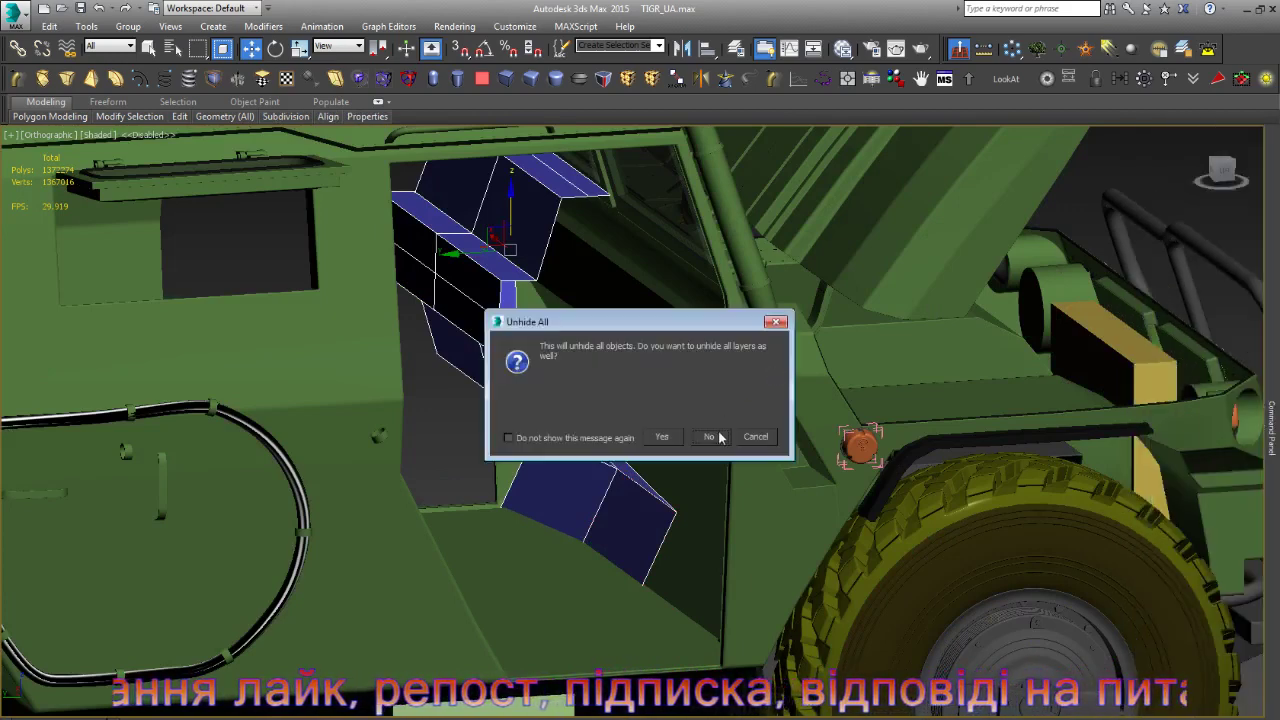
pyautogui.click(716, 438)
pyautogui.click(658, 433)
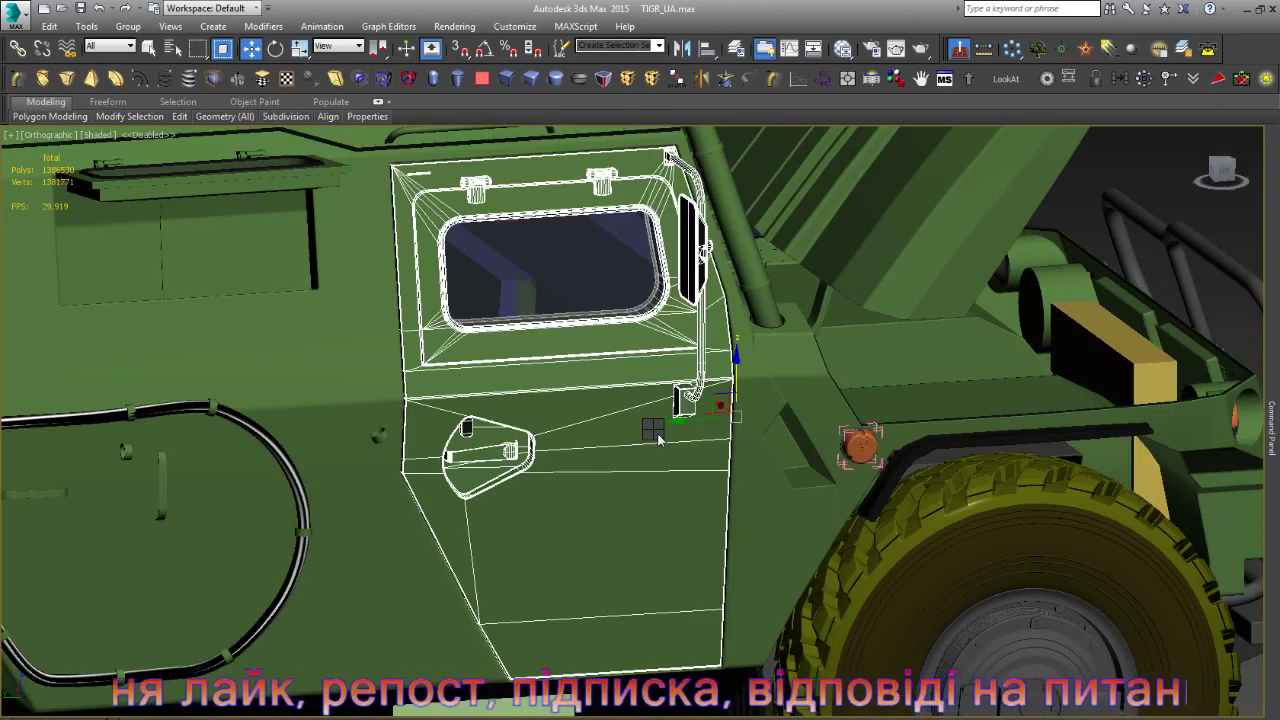
pyautogui.press('Delete')
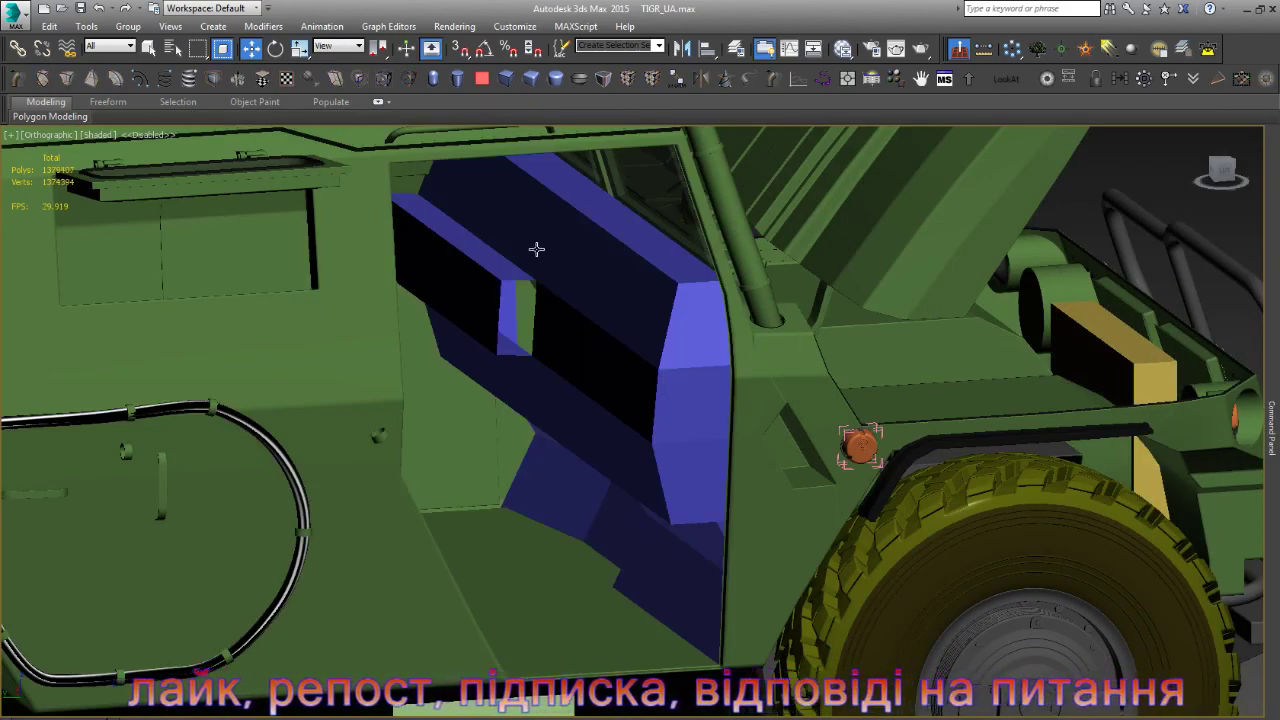
# - Isolate the inner door panel and attach its front box part into one mesh
pyautogui.click(536, 249)
pyautogui.hotkey('alt', 'q')
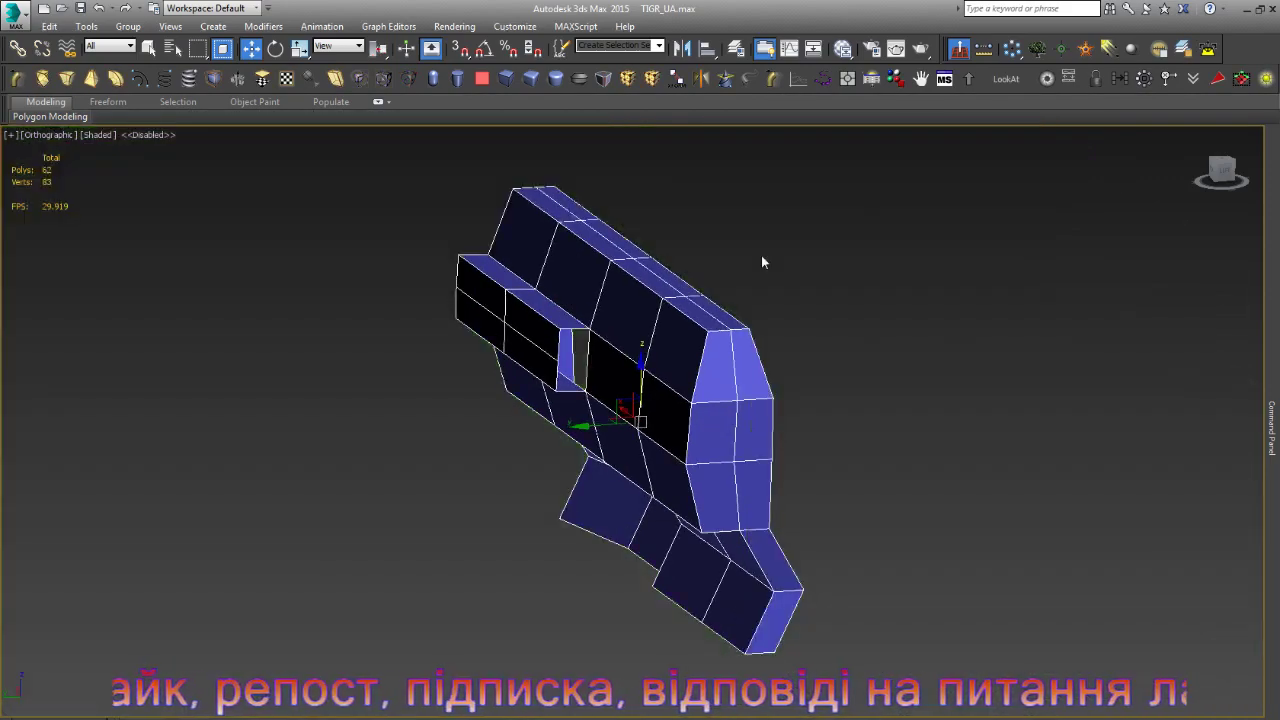
pyautogui.click(761, 262)
pyautogui.click(611, 251)
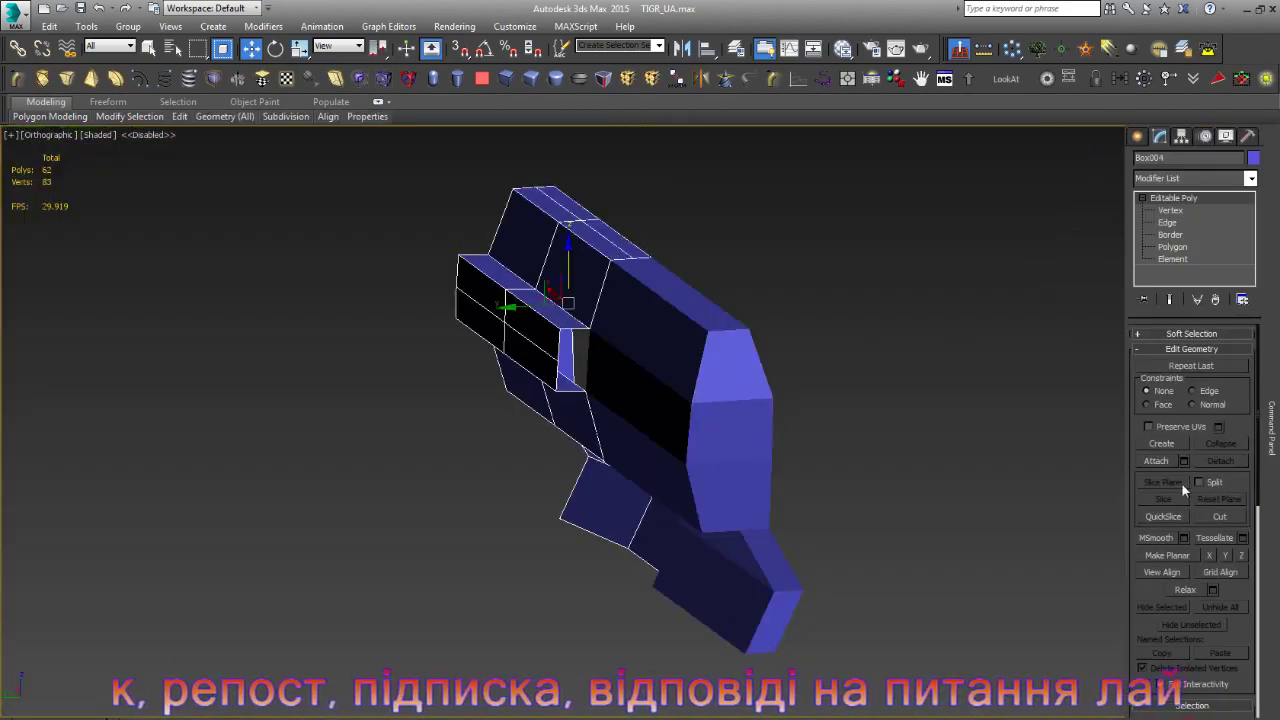
pyautogui.click(742, 434)
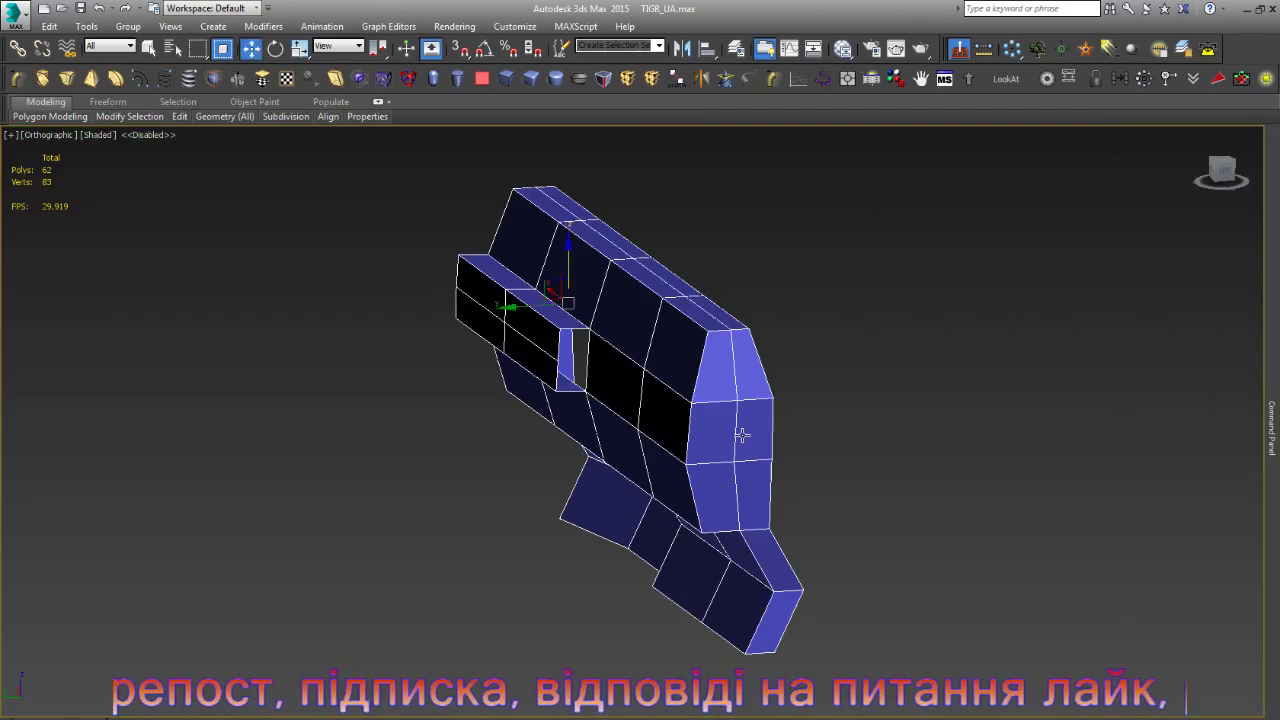
# - Delete the two faces of the thin dark strip, taking the panel to 60 polygons
pyautogui.keyDown('alt'); pyautogui.moveTo(560, 480); pyautogui.dragTo(611, 541, button='middle'); pyautogui.keyUp('alt')
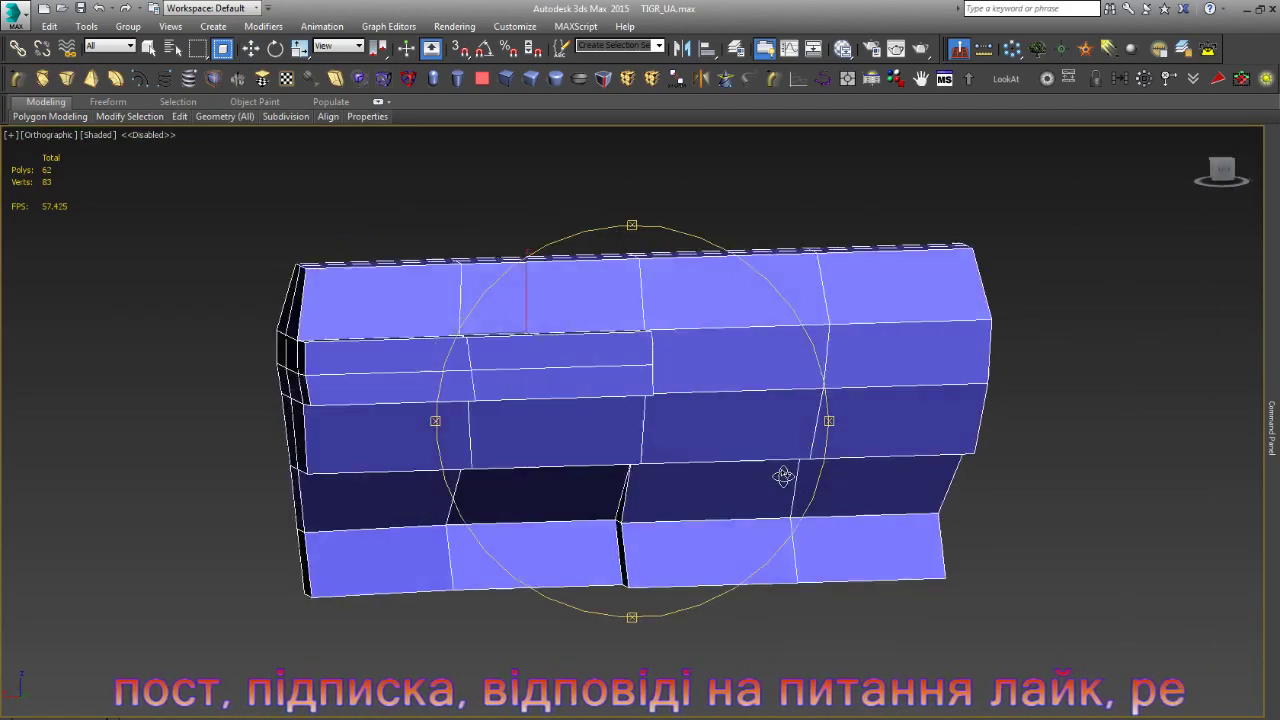
pyautogui.scroll(5, 611, 541)
pyautogui.press('w')
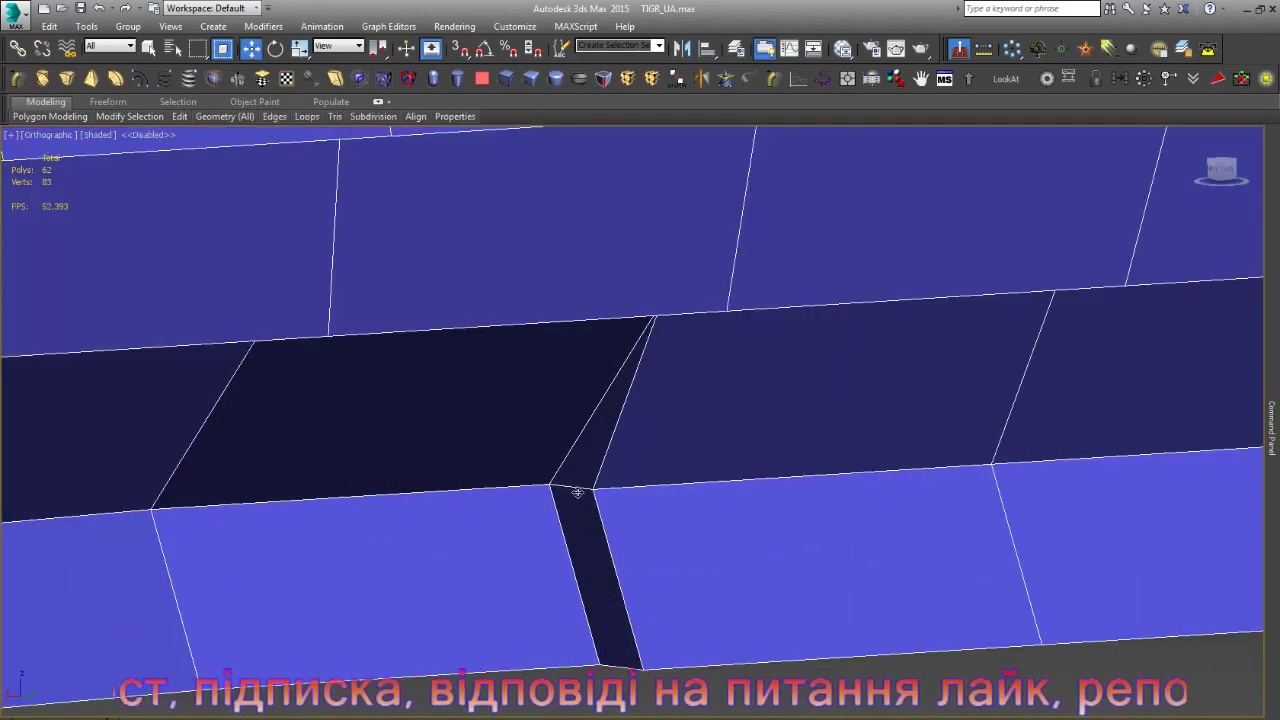
pyautogui.click(575, 488)
pyautogui.scroll(-3, 586, 486)
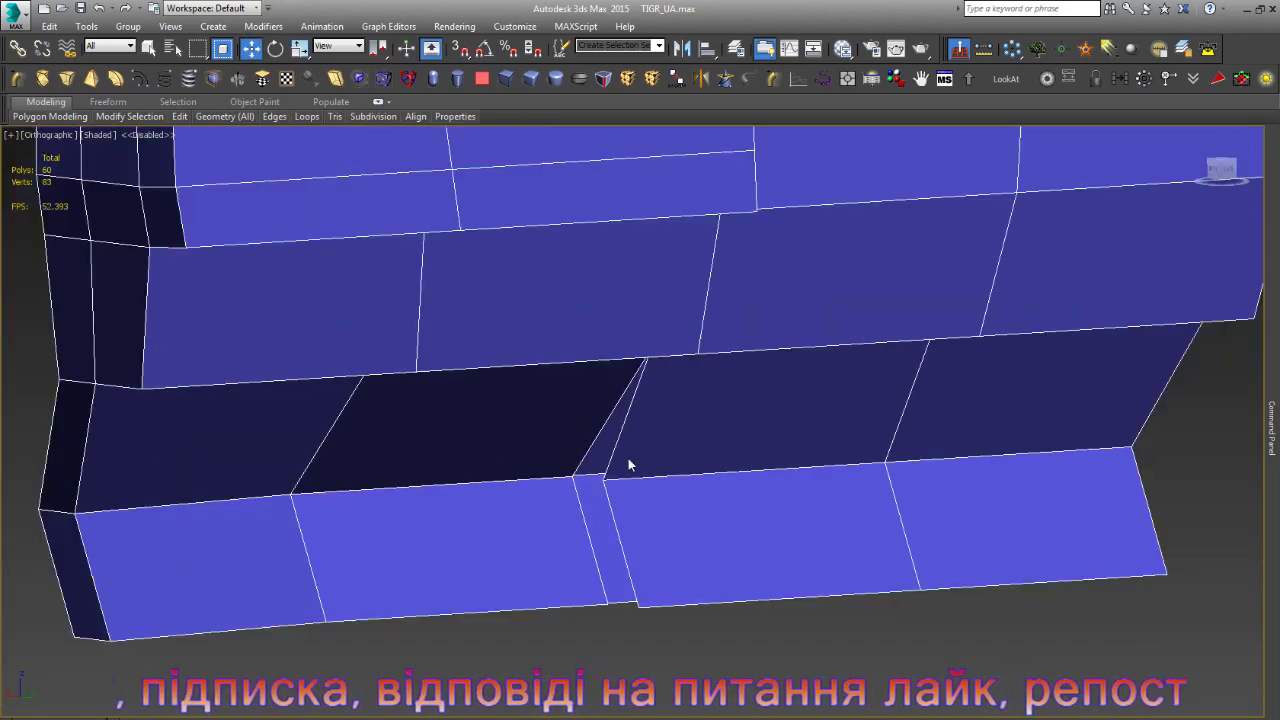
# - Move the strip's corner and side vertices together to close the narrow gap
pyautogui.click(648, 608)
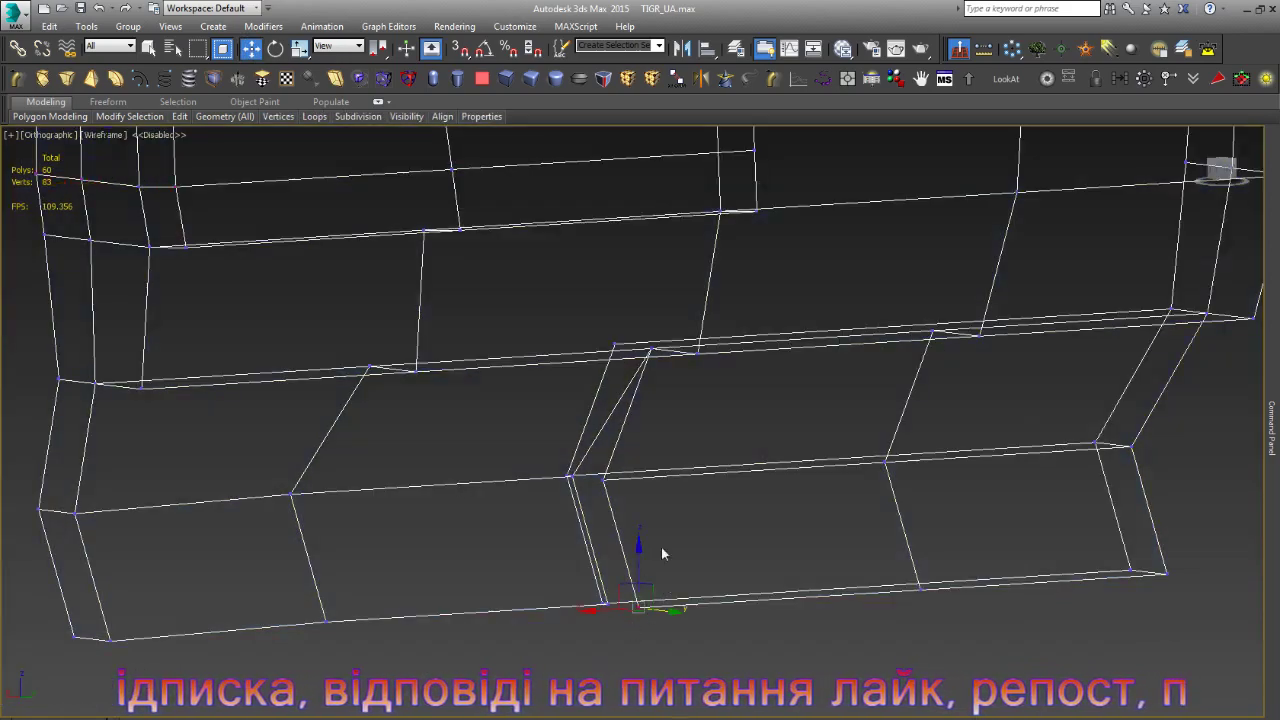
pyautogui.keyDown('alt'); pyautogui.moveTo(620, 480); pyautogui.dragTo(594, 449, button='middle'); pyautogui.keyUp('alt')
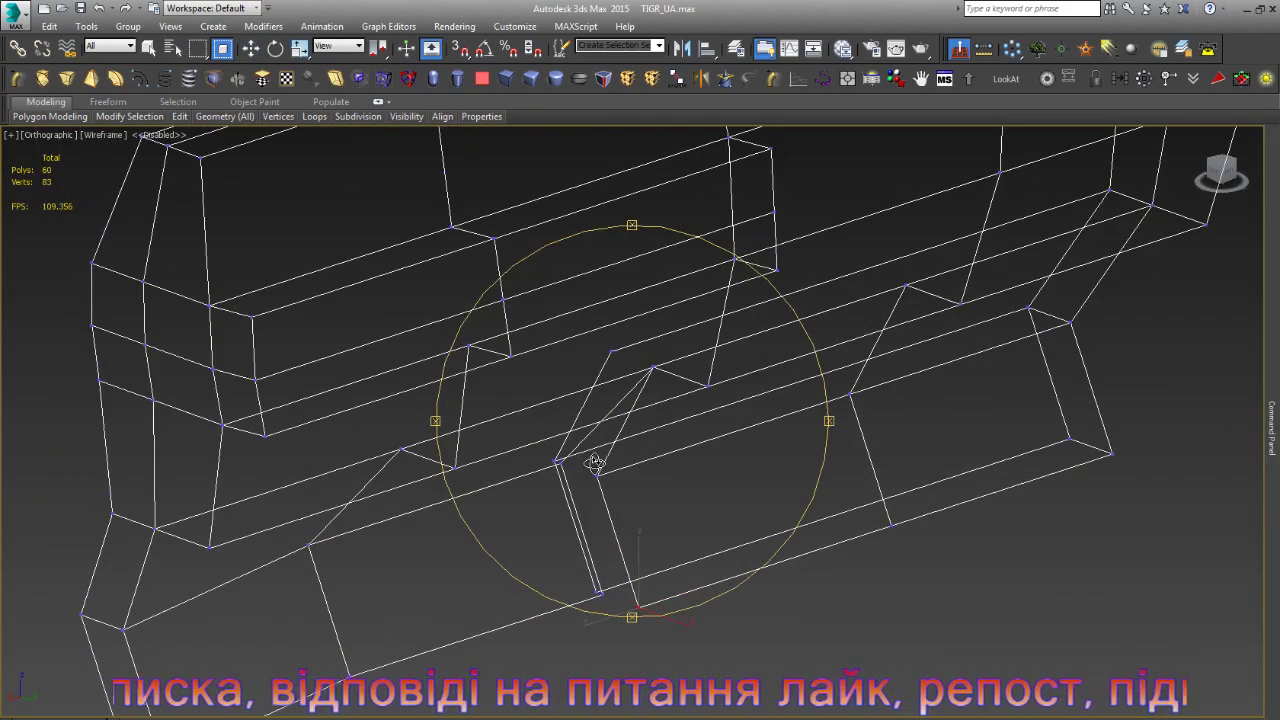
pyautogui.scroll(5, 592, 570)
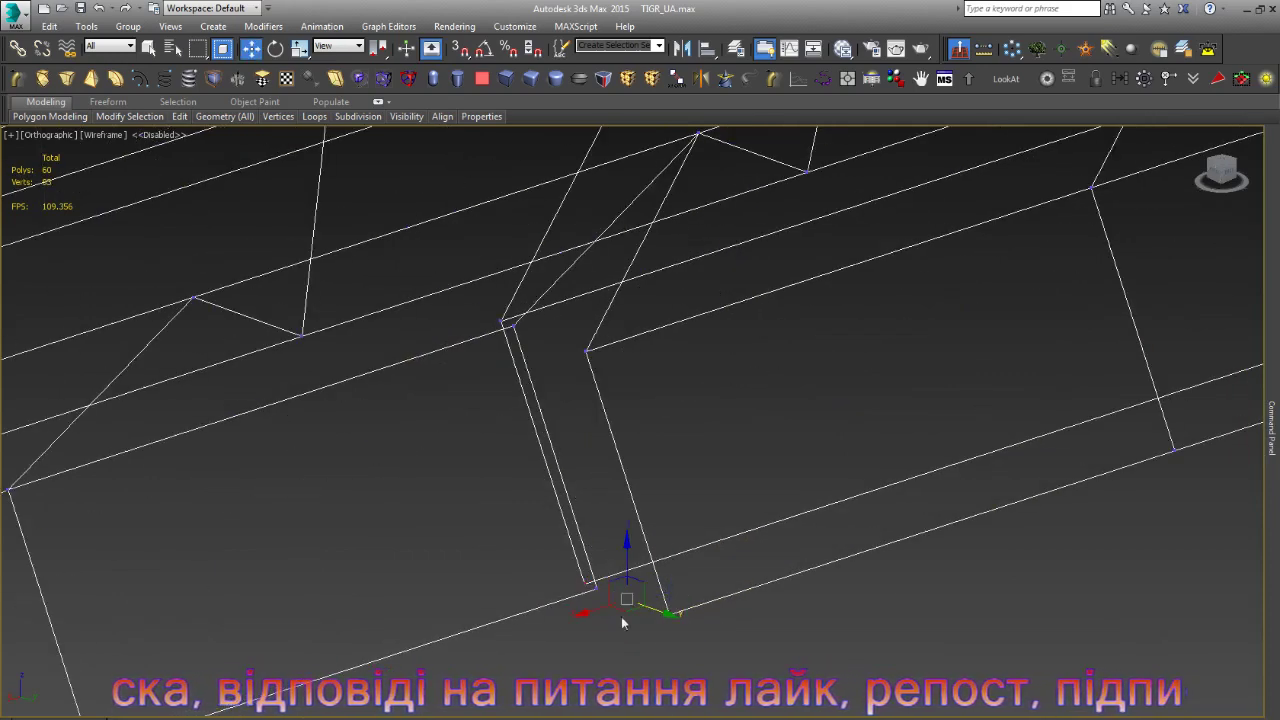
pyautogui.moveTo(628, 616); pyautogui.dragTo(591, 604)
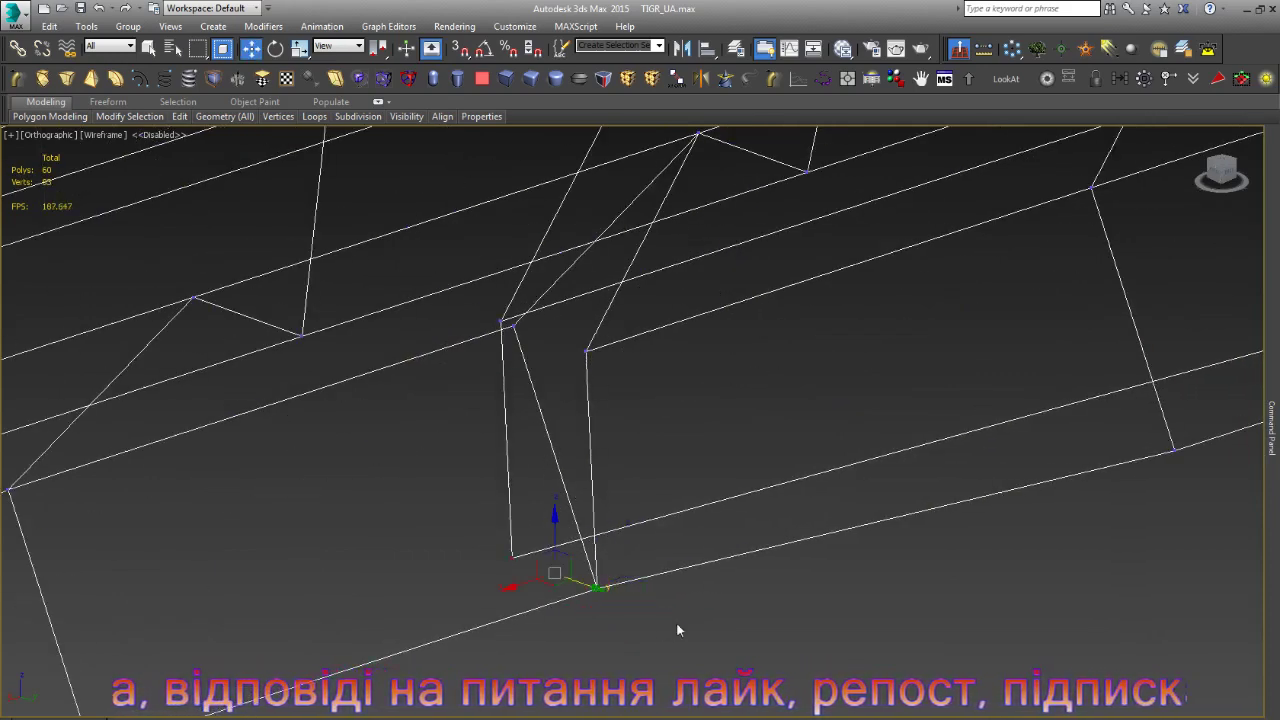
pyautogui.moveTo(603, 316); pyautogui.dragTo(572, 370)
pyautogui.scroll(3, 524, 320)
pyautogui.moveTo(496, 288); pyautogui.dragTo(471, 326)
pyautogui.moveTo(471, 330)
pyautogui.keyDown('alt'); pyautogui.mouseDown(button='middle')
pyautogui.moveTo(611, 363)
pyautogui.moveTo(270, 251)
pyautogui.mouseUp(button='middle'); pyautogui.keyUp('alt')
pyautogui.click(392, 451)
# - Weld the overlapping strip vertices, leaving 79, and switch back to Shaded view
pyautogui.scroll(-5, 392, 457)
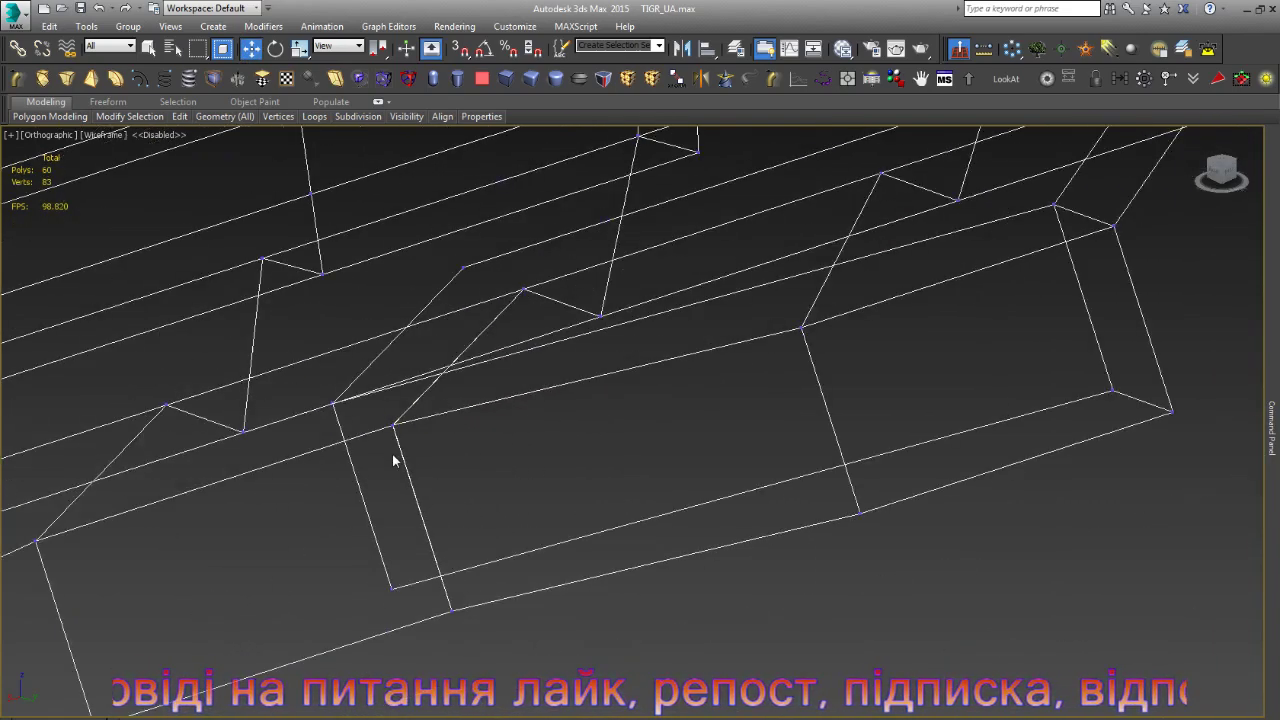
pyautogui.scroll(-2, 392, 455)
pyautogui.moveTo(545, 483); pyautogui.dragTo(320, 266)
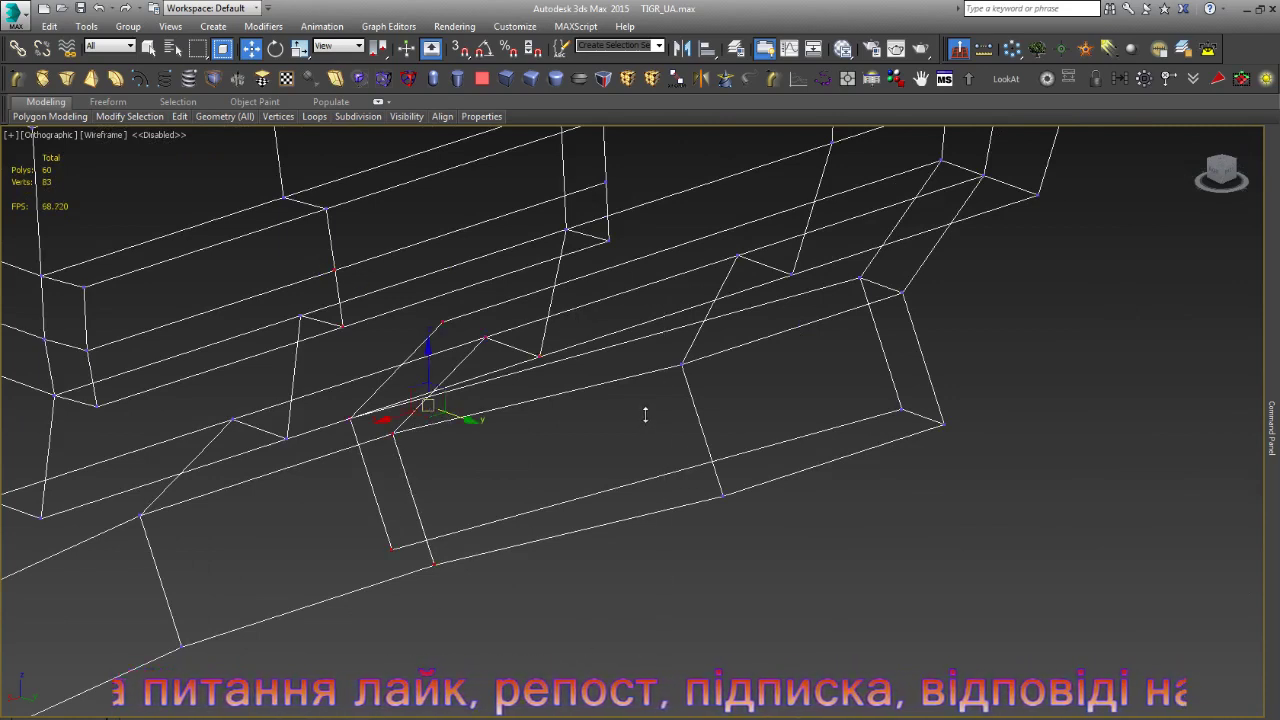
pyautogui.hotkey('ctrl', 'w')
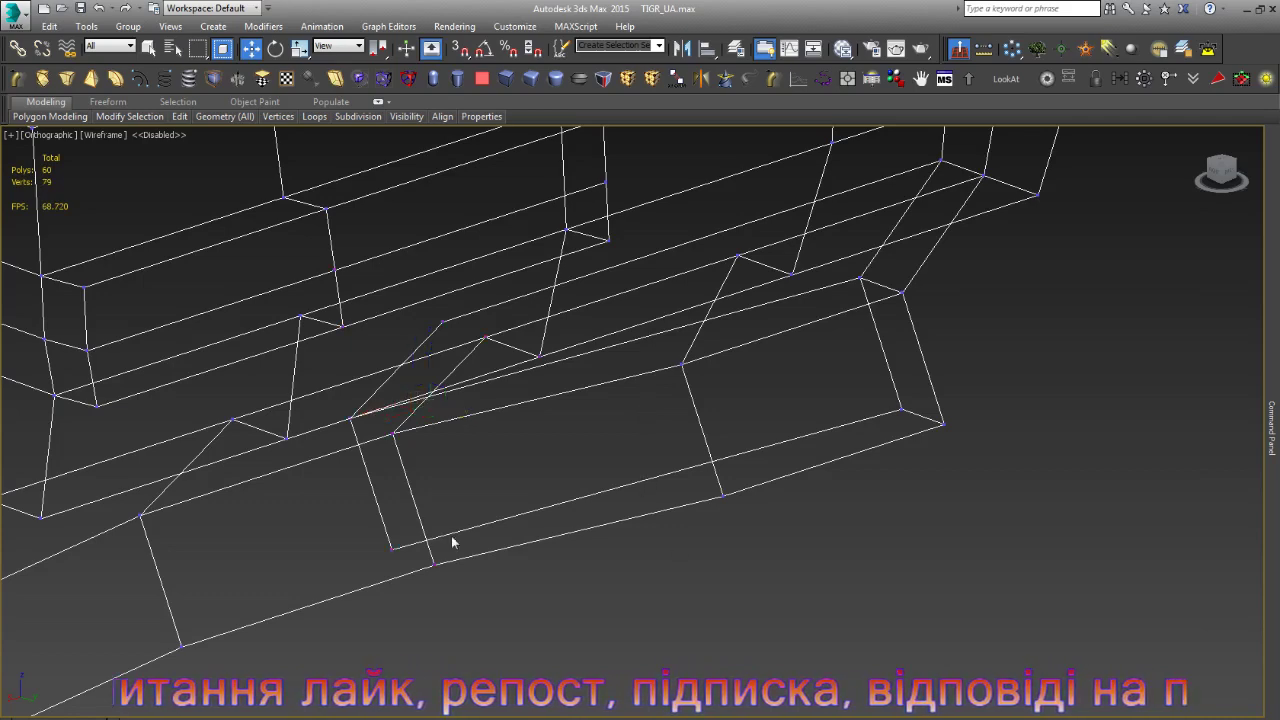
pyautogui.scroll(-3, 440, 548)
pyautogui.scroll(6, 411, 567)
pyautogui.press('F3')
# - Delete the stray bottom flap vertex and its faces, leaving 58 polygons and 76 vertices
pyautogui.scroll(-4, 411, 567)
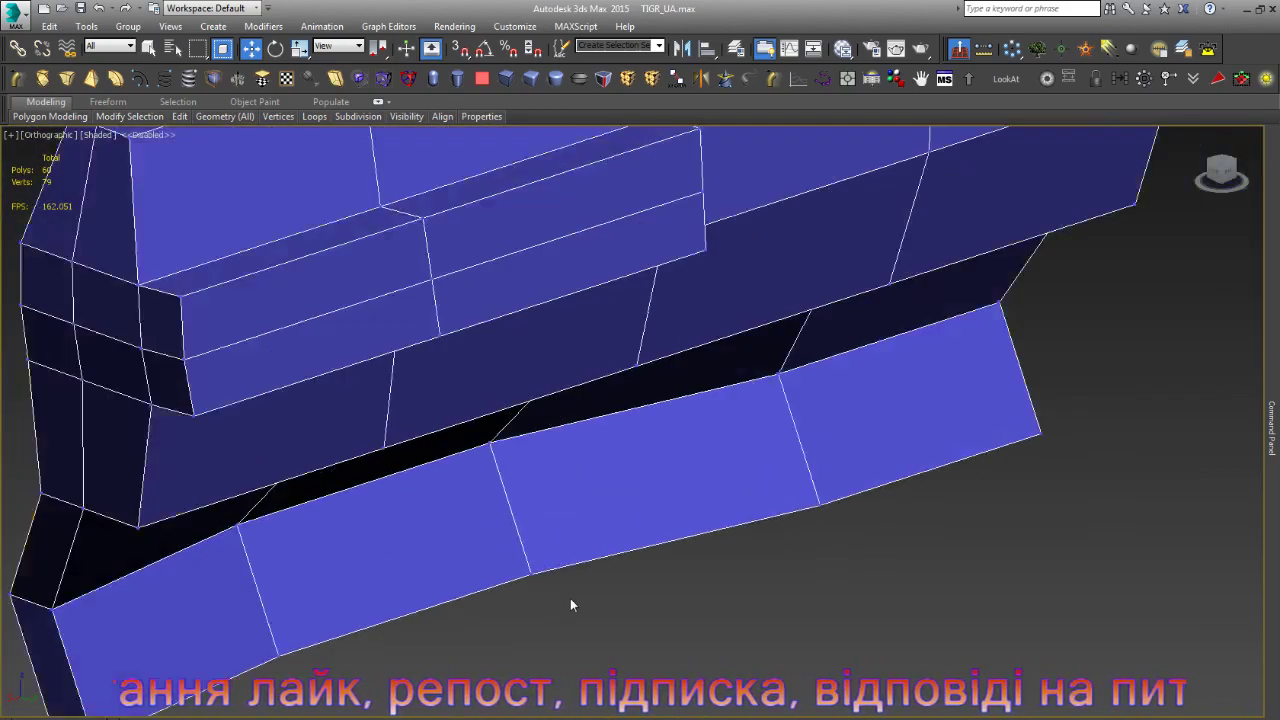
pyautogui.scroll(-2, 570, 598)
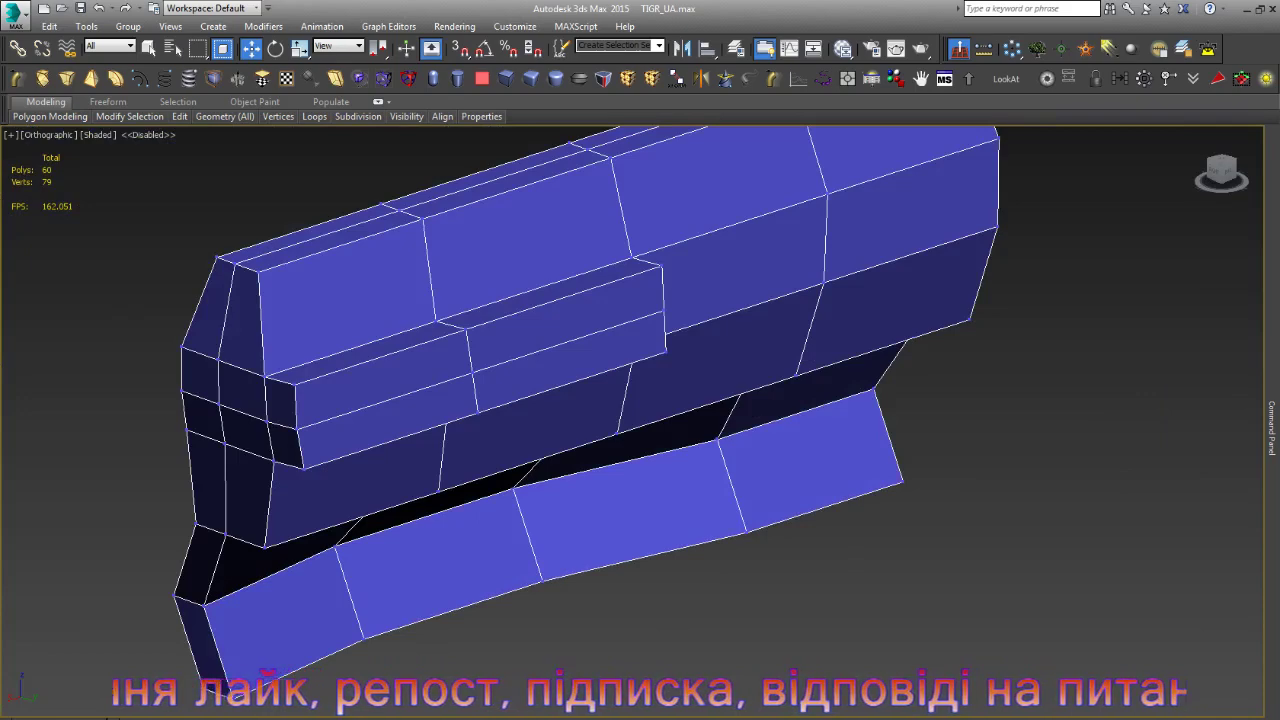
pyautogui.scroll(-4, 674, 474)
pyautogui.moveTo(651, 486)
pyautogui.keyDown('alt'); pyautogui.mouseDown(button='middle')
pyautogui.moveTo(535, 470)
pyautogui.moveTo(666, 473)
pyautogui.moveTo(651, 449)
pyautogui.moveTo(571, 491)
pyautogui.moveTo(558, 592)
pyautogui.moveTo(643, 491)
pyautogui.mouseUp(button='middle'); pyautogui.keyUp('alt')
pyautogui.press('w')
pyautogui.scroll(4, 664, 455)
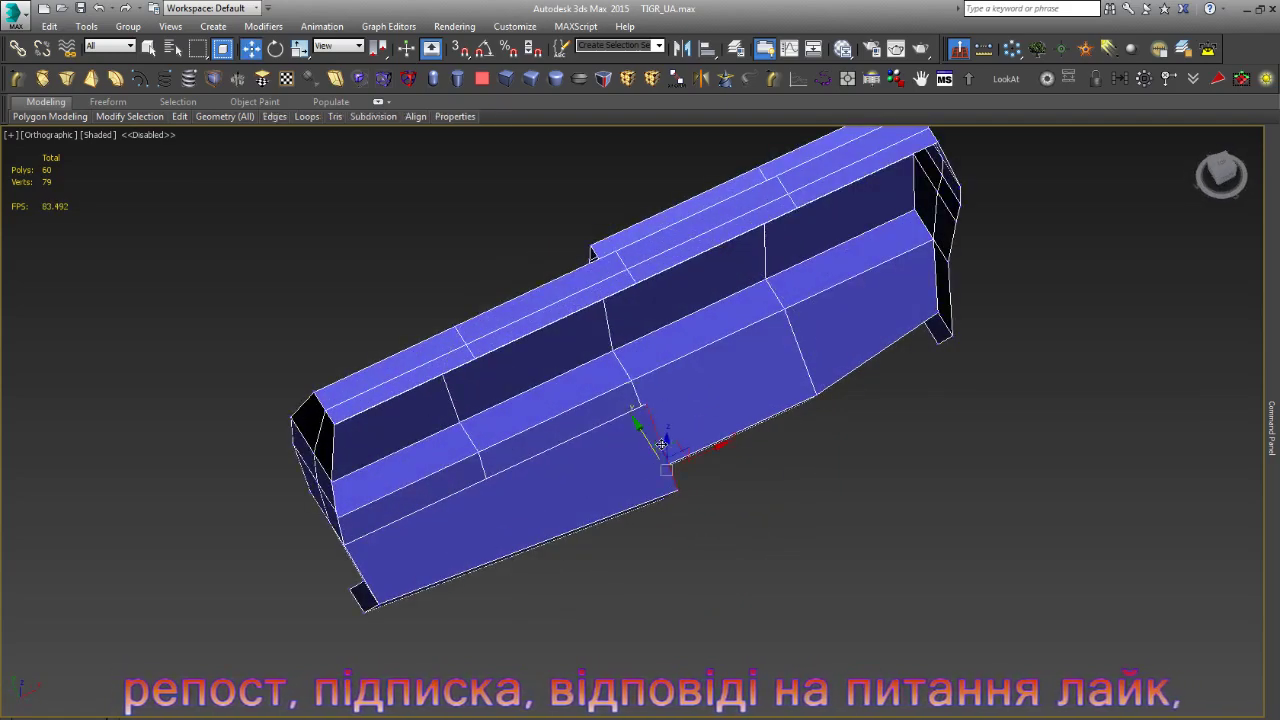
pyautogui.hotkey('ctrl', 'z')
# - Return to object level and frame the door panel in the view
pyautogui.click(1272, 420)
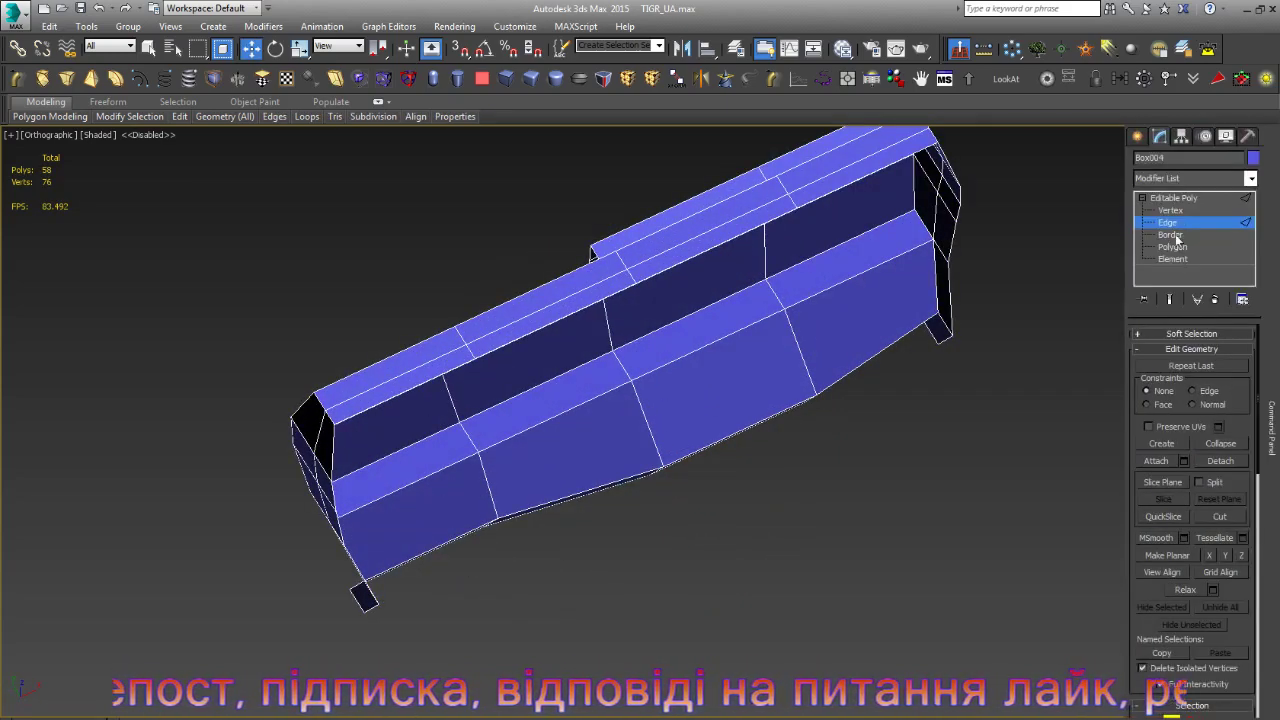
pyautogui.click(1174, 197)
pyautogui.press('z')
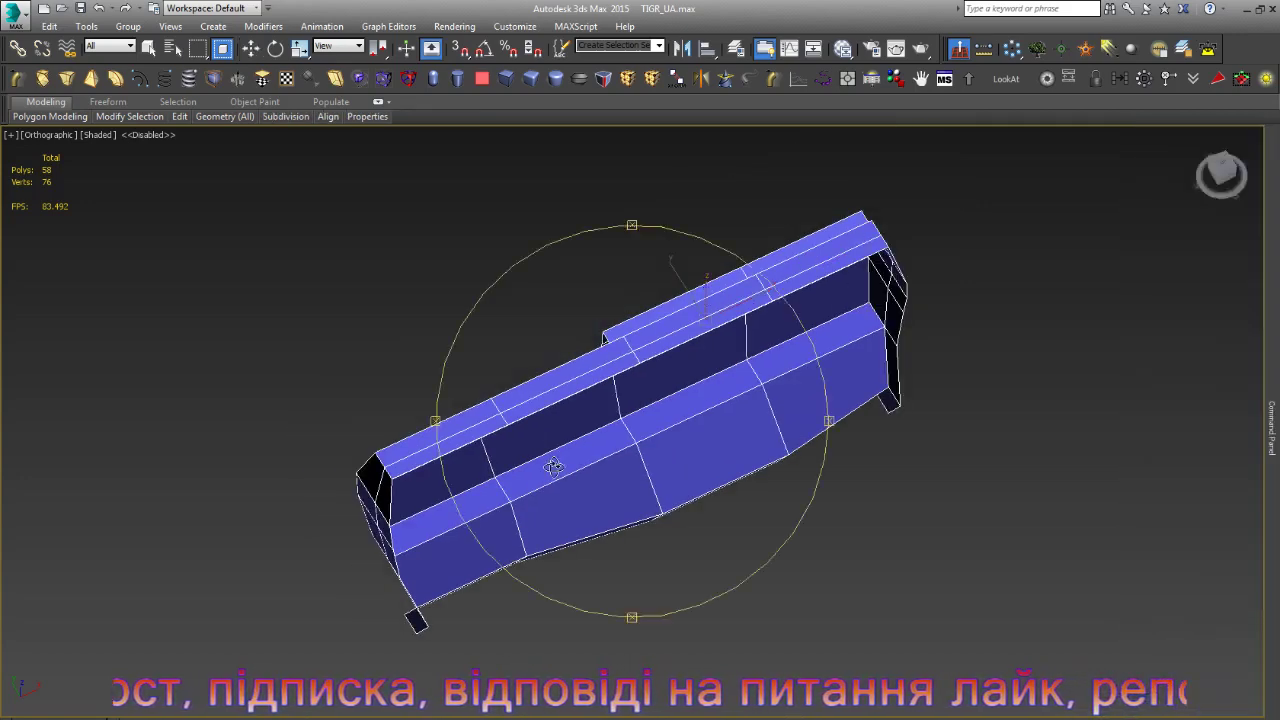
pyautogui.keyDown('alt'); pyautogui.moveTo(557, 463); pyautogui.dragTo(709, 386, button='middle'); pyautogui.keyUp('alt')
pyautogui.scroll(5, 709, 386)
pyautogui.scroll(3, 587, 368)
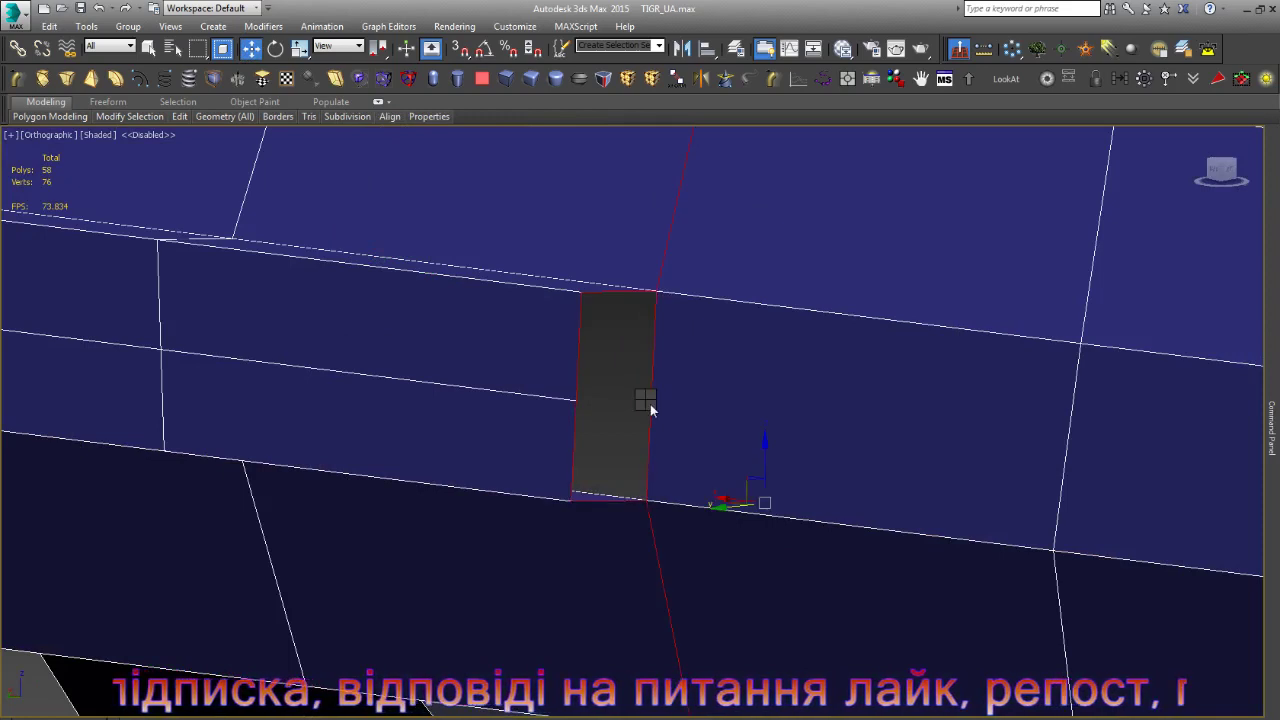
# - Remove the surplus vertices and the edge loop across the panel, then cap its open border
pyautogui.press('1')
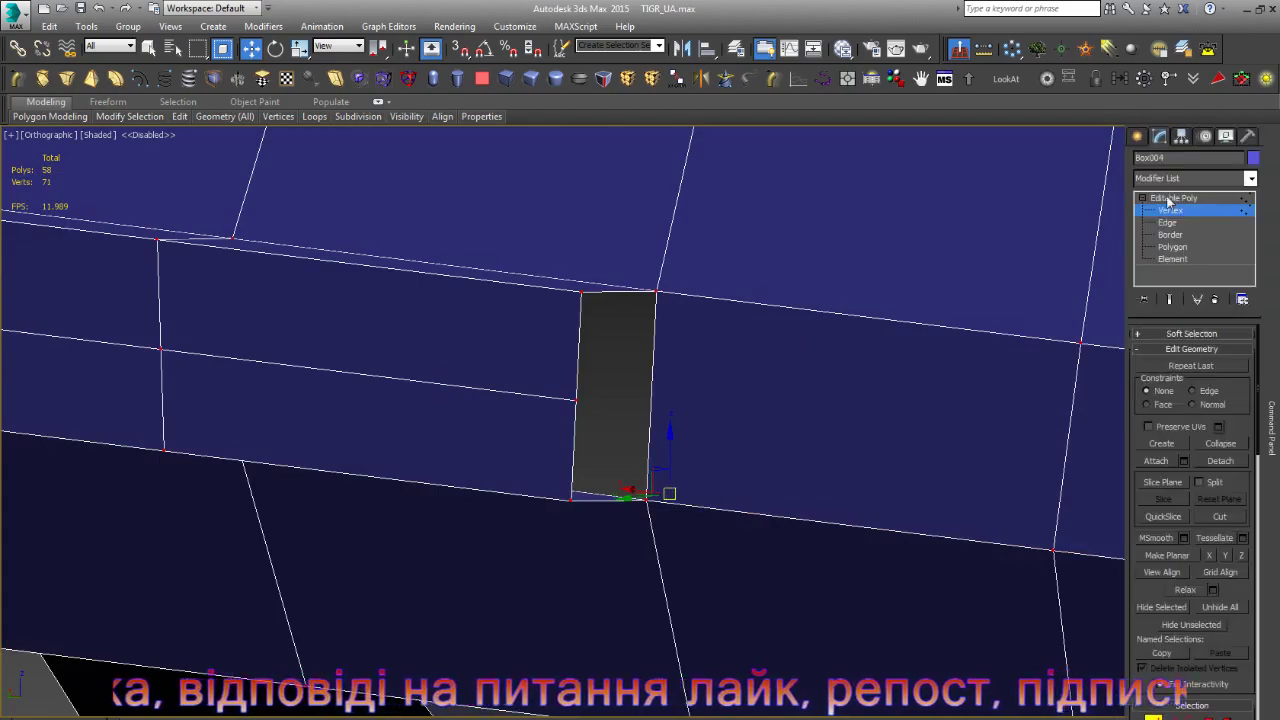
pyautogui.click(1190, 200)
pyautogui.press('z')
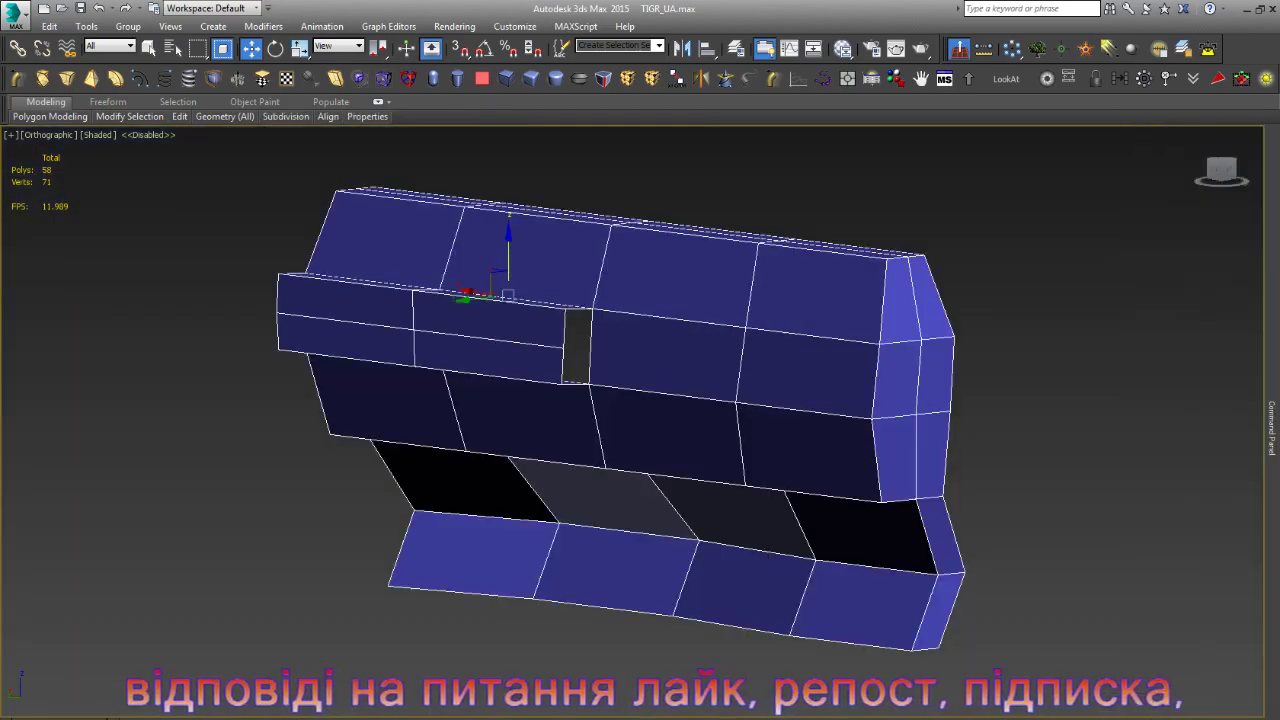
pyautogui.moveTo(591, 449)
pyautogui.keyDown('alt'); pyautogui.mouseDown(button='middle')
pyautogui.moveTo(697, 474)
pyautogui.moveTo(634, 449)
pyautogui.mouseUp(button='middle'); pyautogui.keyUp('alt')
pyautogui.press('w')
pyautogui.press('2')
pyautogui.doubleClick(621, 400)
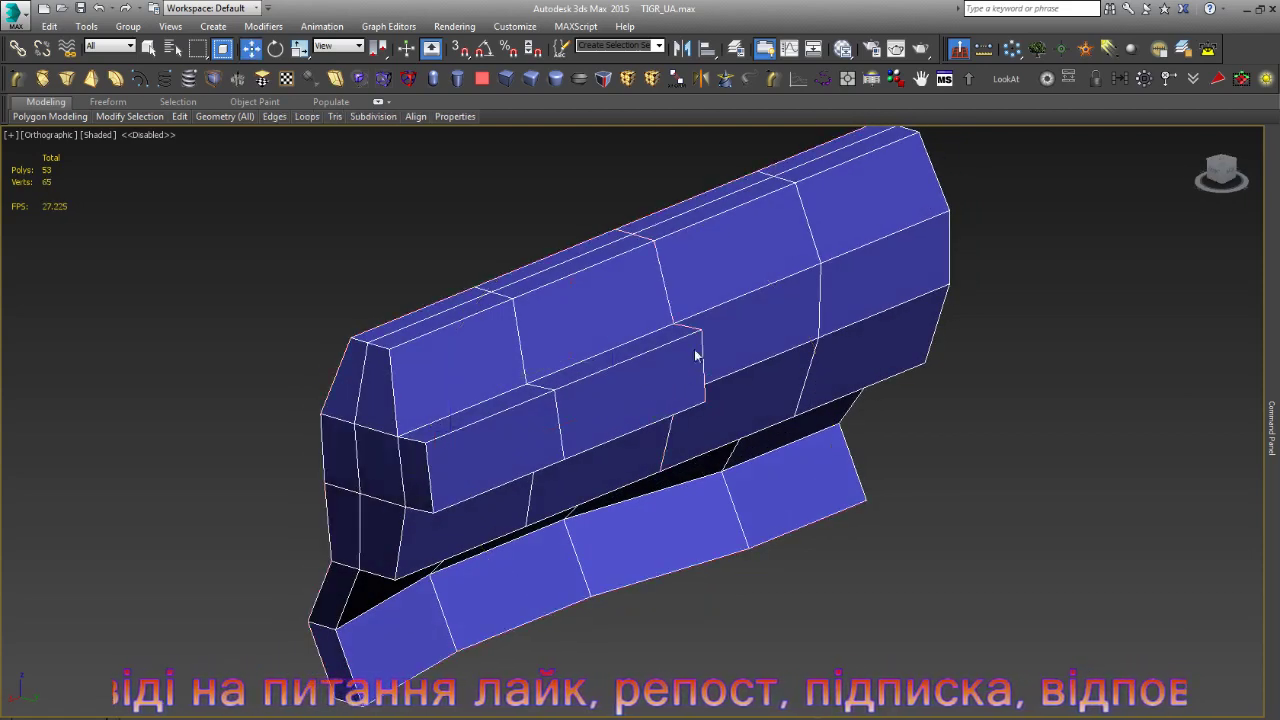
pyautogui.press('3')
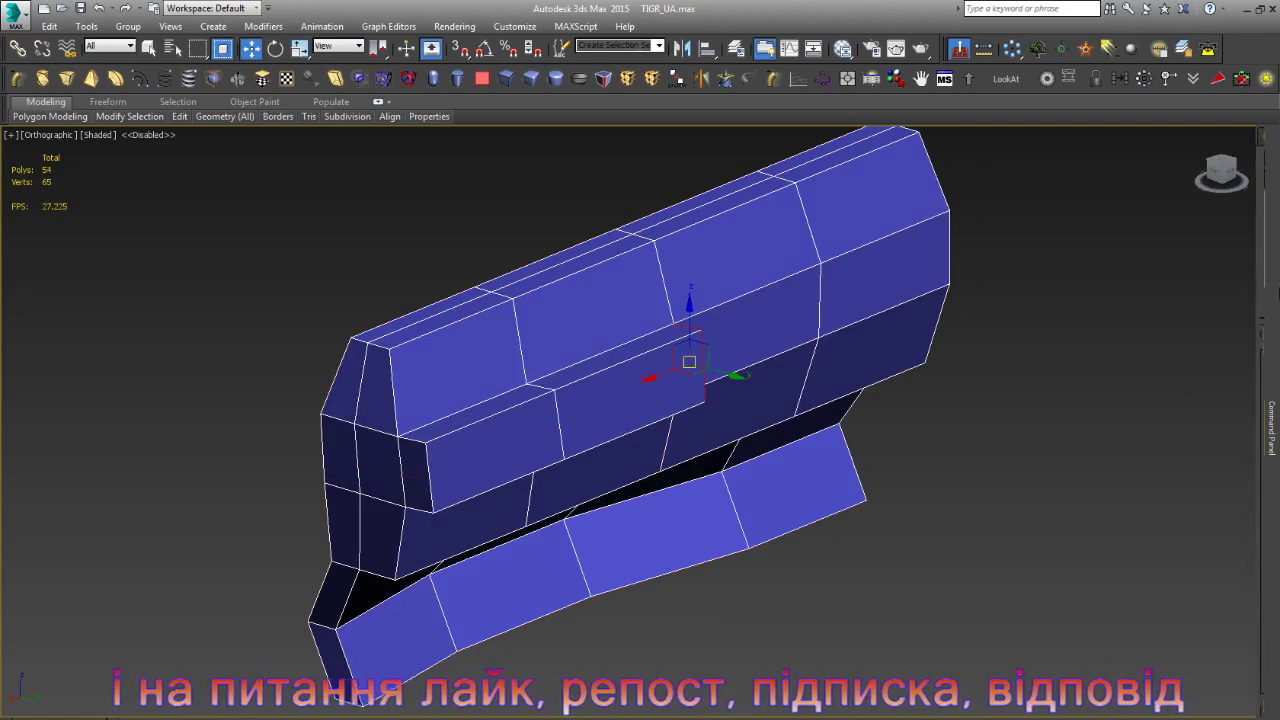
# - End isolation to show the whole armored vehicle again
pyautogui.scroll(-2, 878, 407)
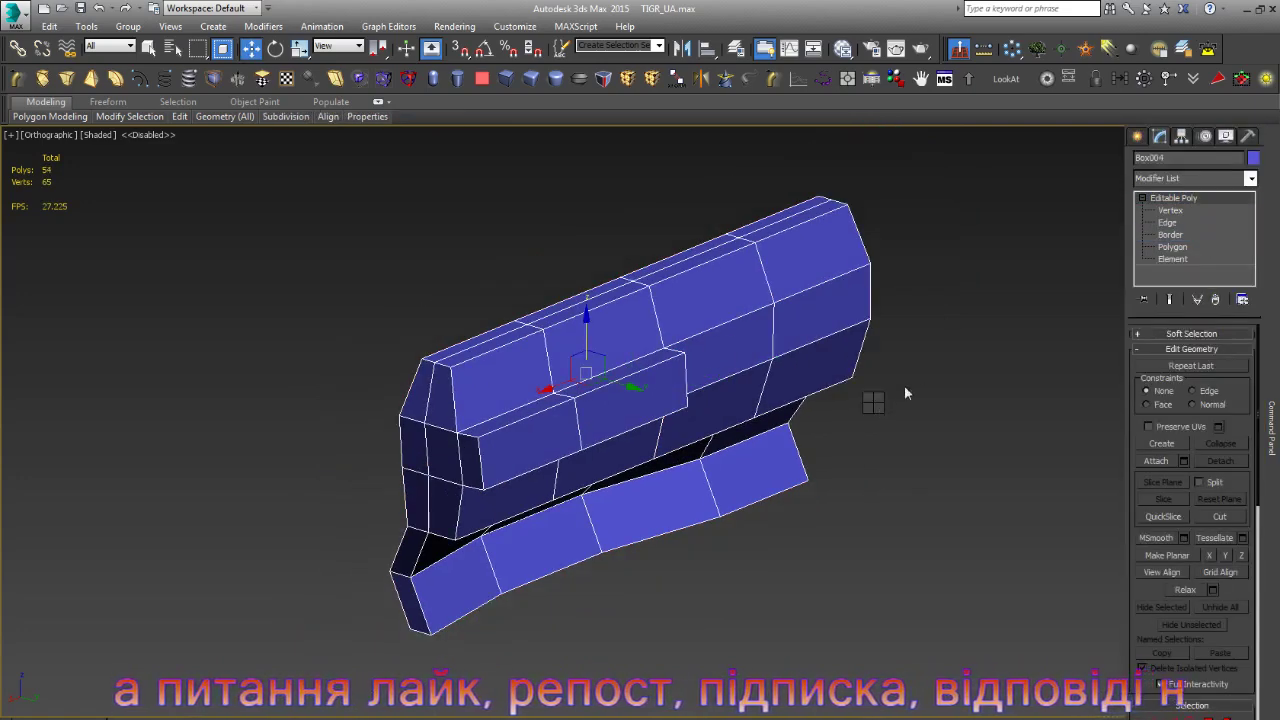
pyautogui.hotkey('alt', 'q')
pyautogui.click(716, 438)
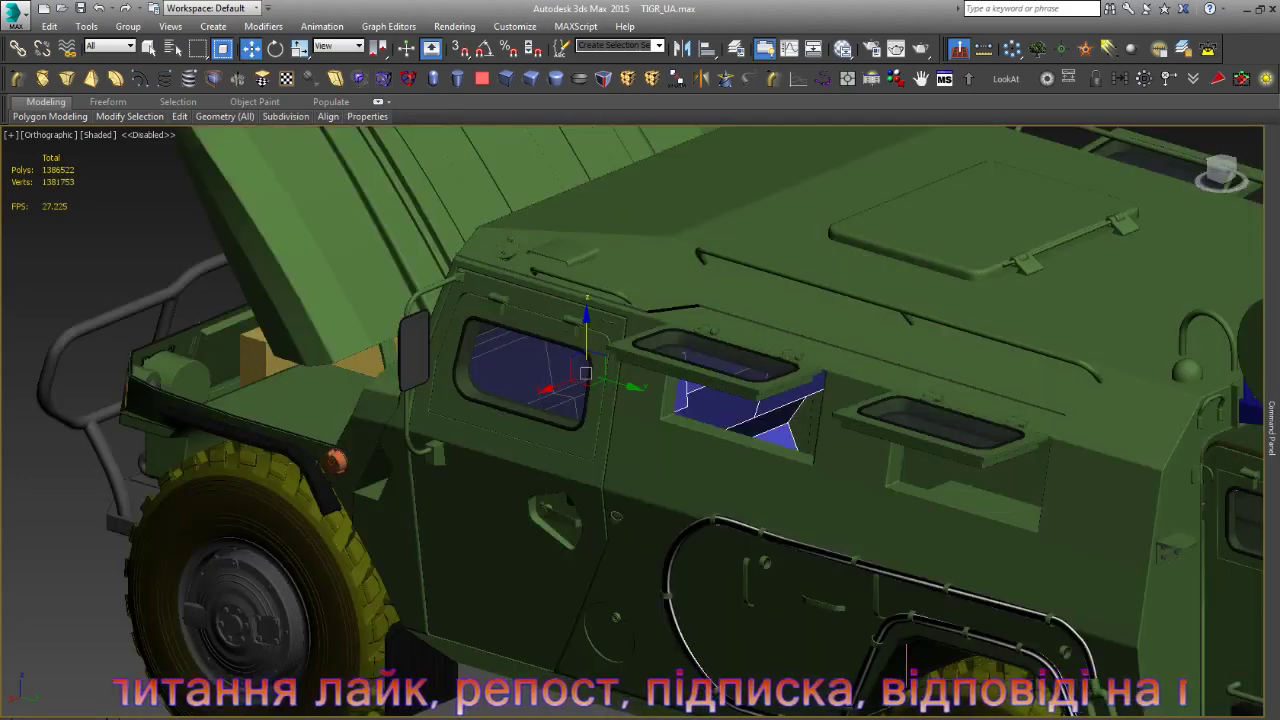
# - Orbit to a front view of the vehicle and switch to the OBS Studio window
pyautogui.scroll(-5, 611, 486)
pyautogui.moveTo(611, 486)
pyautogui.keyDown('alt'); pyautogui.mouseDown(button='middle')
pyautogui.moveTo(671, 483)
pyautogui.moveTo(698, 530)
pyautogui.mouseUp(button='middle'); pyautogui.keyUp('alt')
pyautogui.press('w')
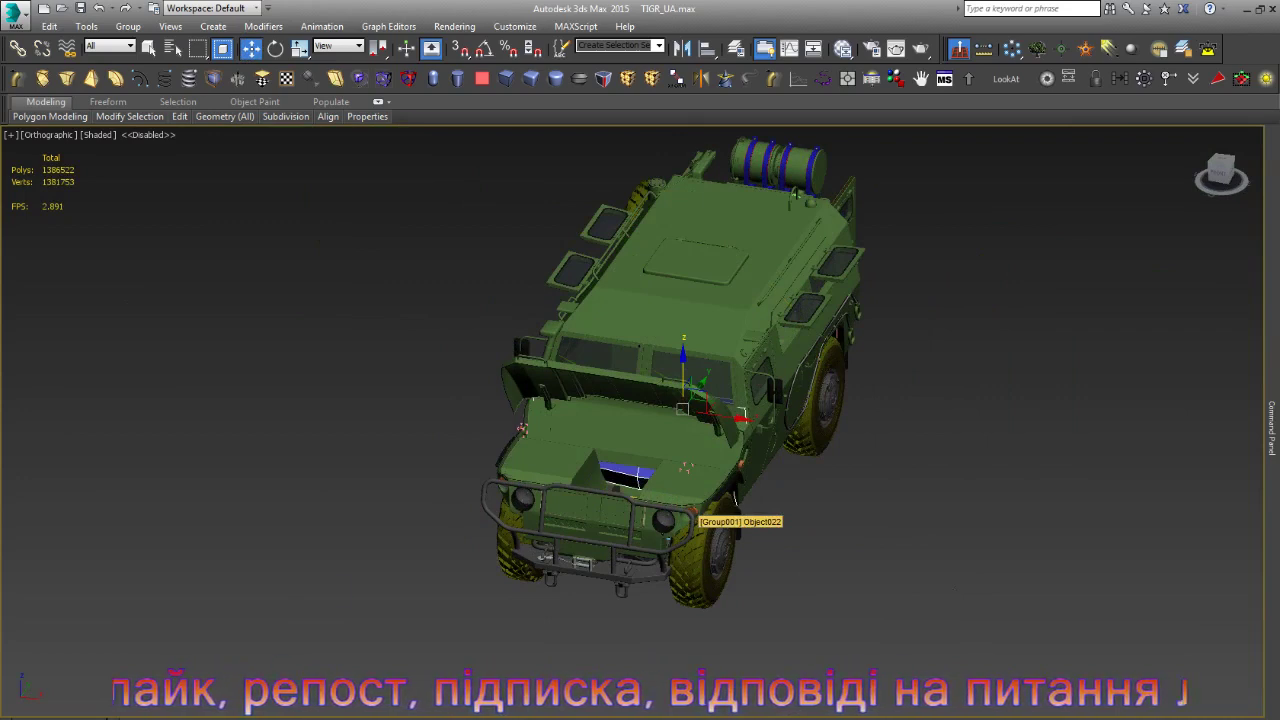
pyautogui.hotkey('alt', 'Tab')
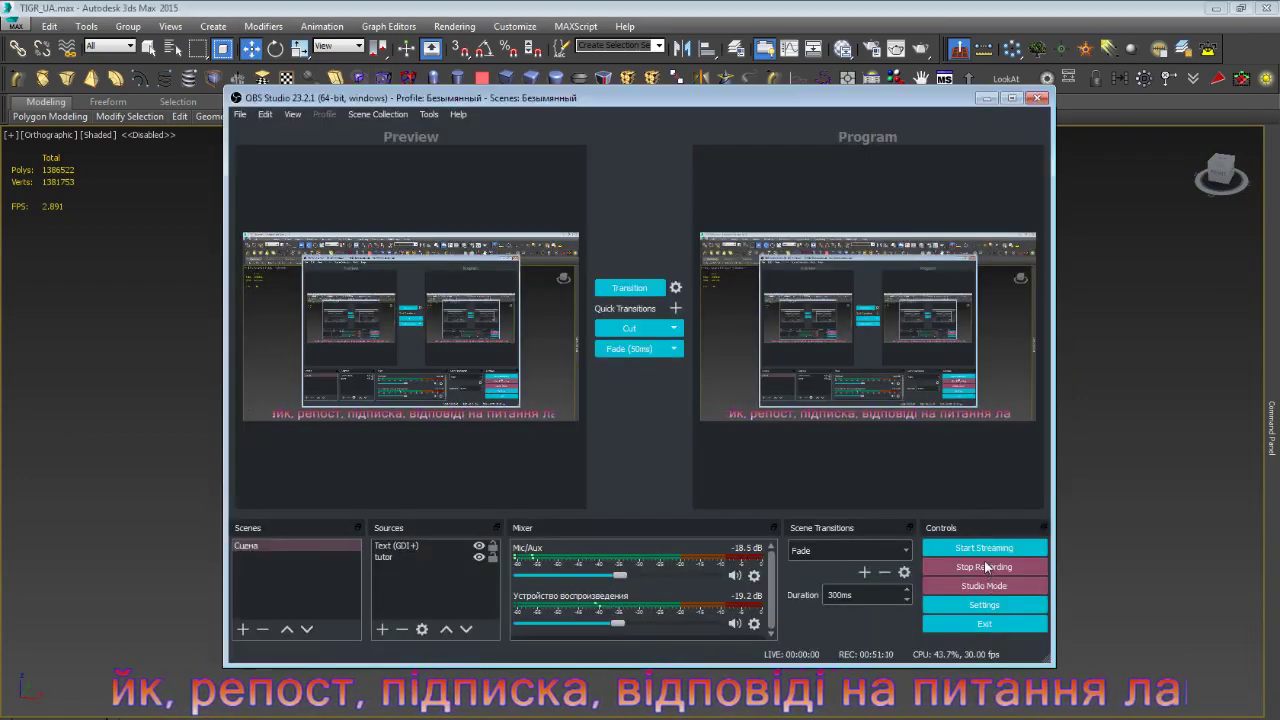